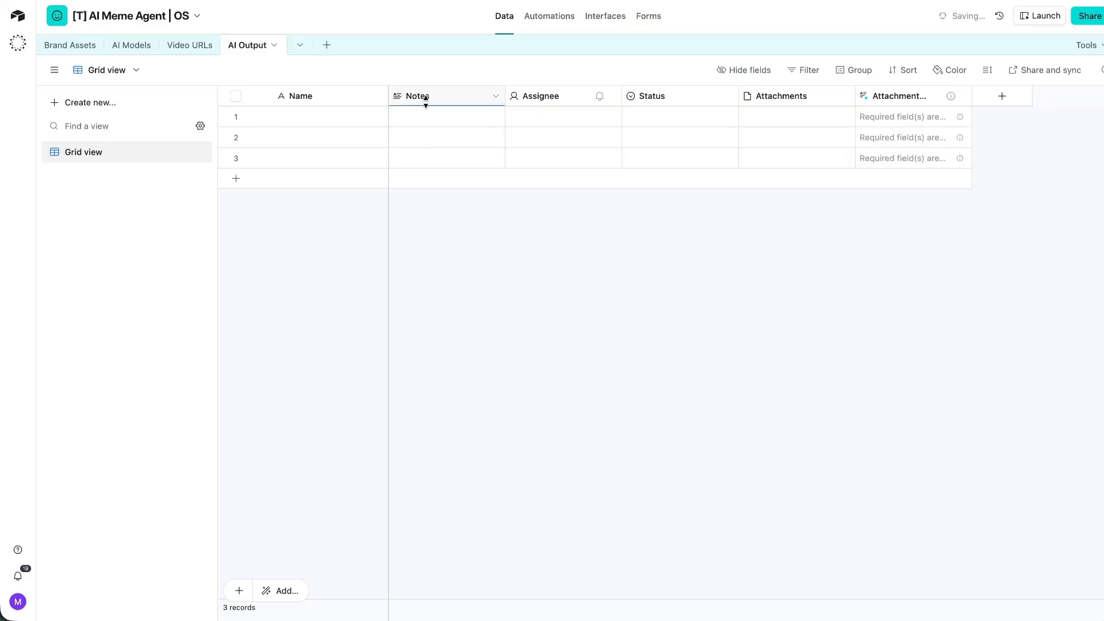
Delete the five default fields from the AI Output table.
{"action": "left_click", "coordinate": [894, 95]}
{"action": "left_click", "coordinate": [433, 91], "text": "shift"}
{"action": "right_click", "coordinate": [433, 92]}
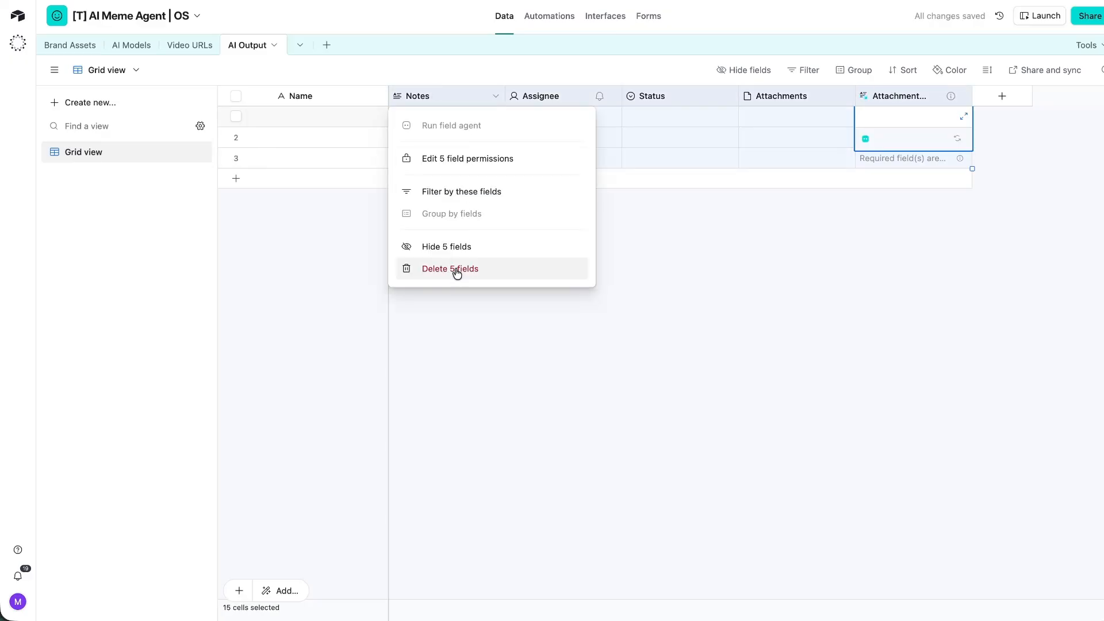
{"action": "left_click", "coordinate": [454, 268]}
Create a content_status single select field with a To Do option.
{"action": "left_click", "coordinate": [417, 96]}
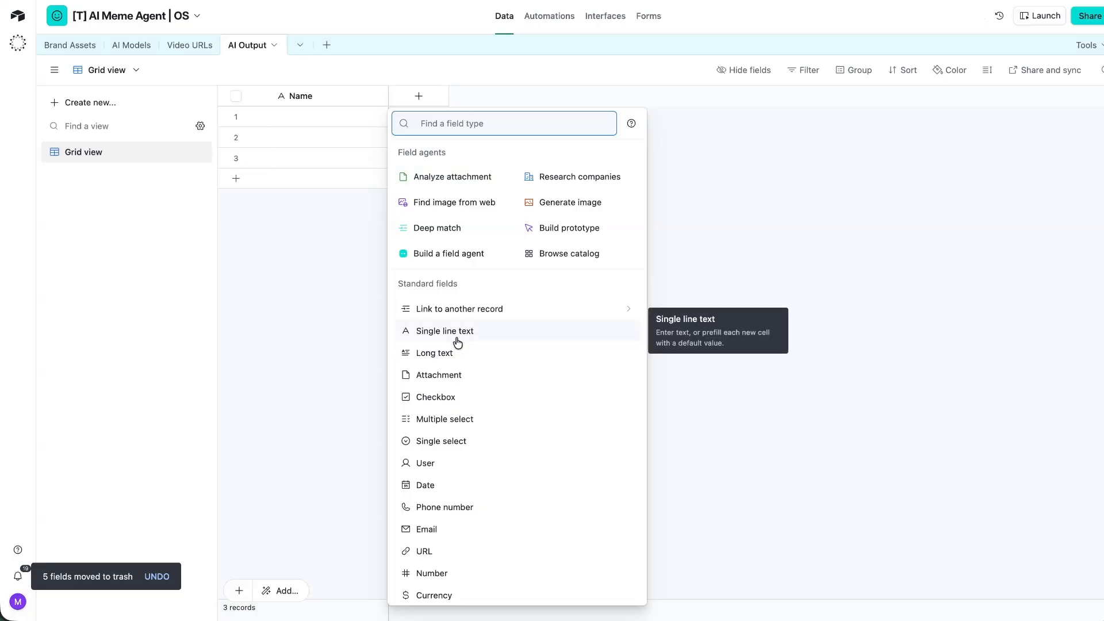
{"action": "left_click", "coordinate": [435, 441]}
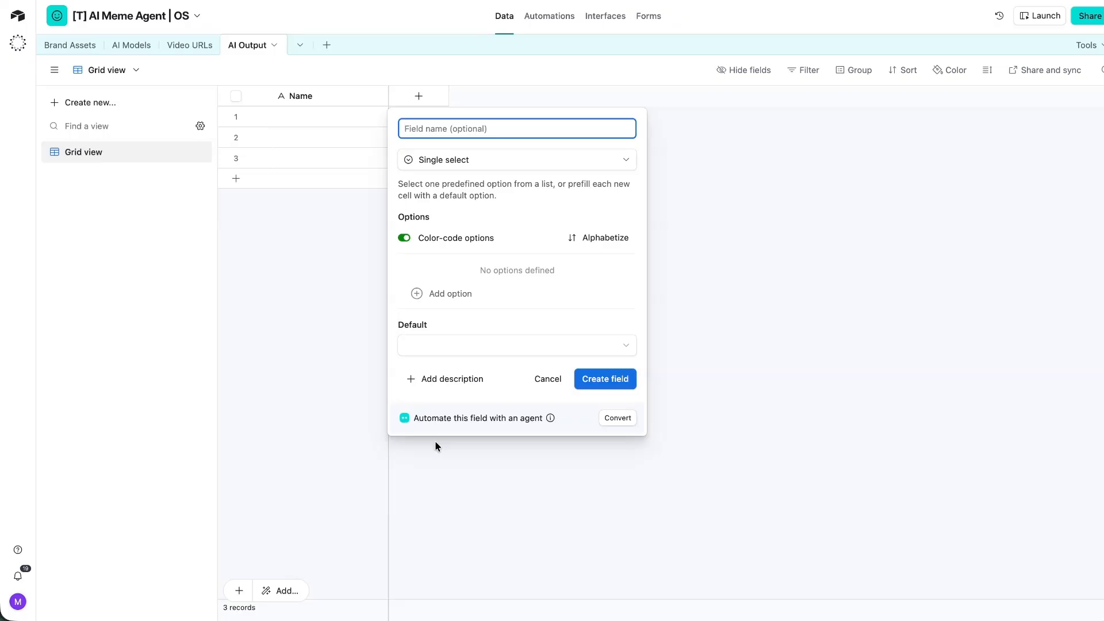
{"action": "type", "text": "ouus"}
{"action": "left_click", "coordinate": [456, 292]}
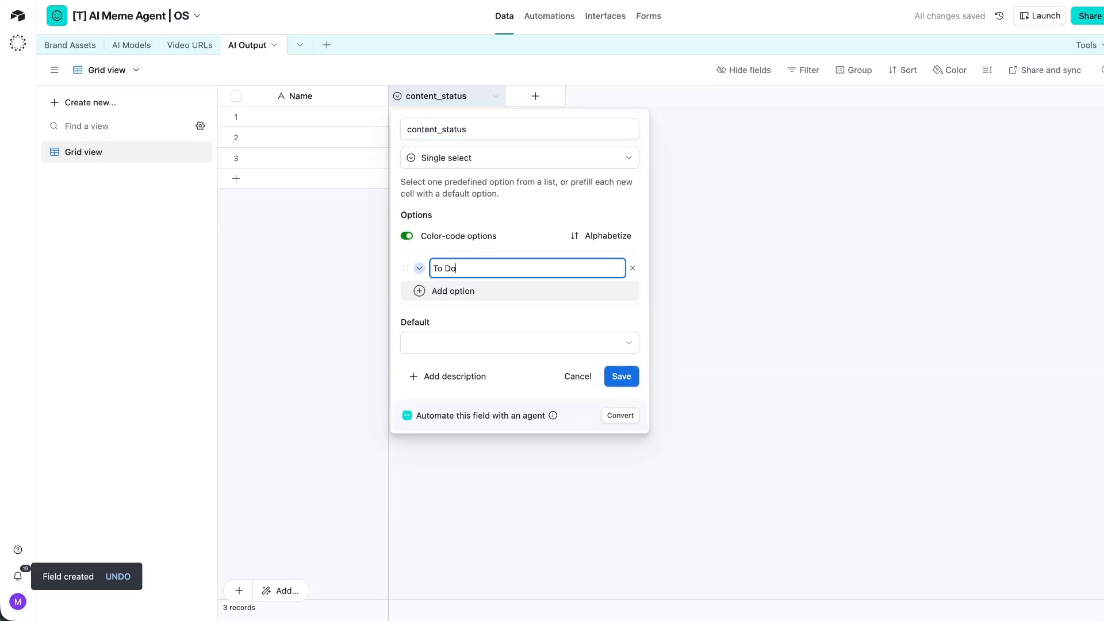
{"action": "key", "text": "Return"}
Add the In Progress, Ready To Approve and Scheduled / Published status options.
{"action": "type", "text": "In P"}
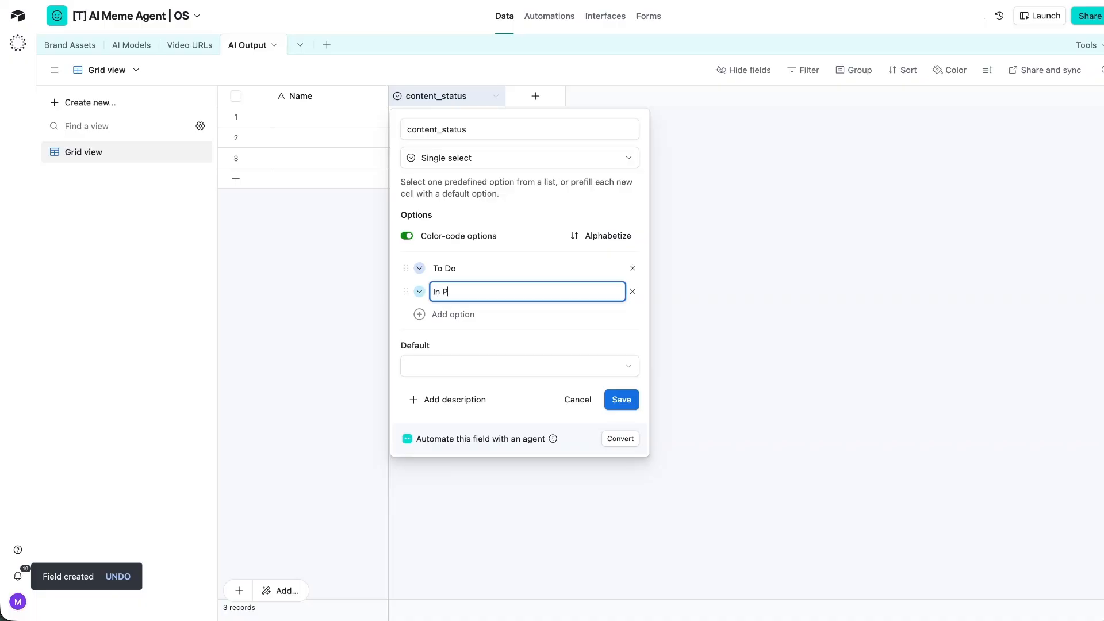
{"action": "type", "text": "rogress"}
{"action": "key", "text": "Return"}
{"action": "type", "text": "Ready "}
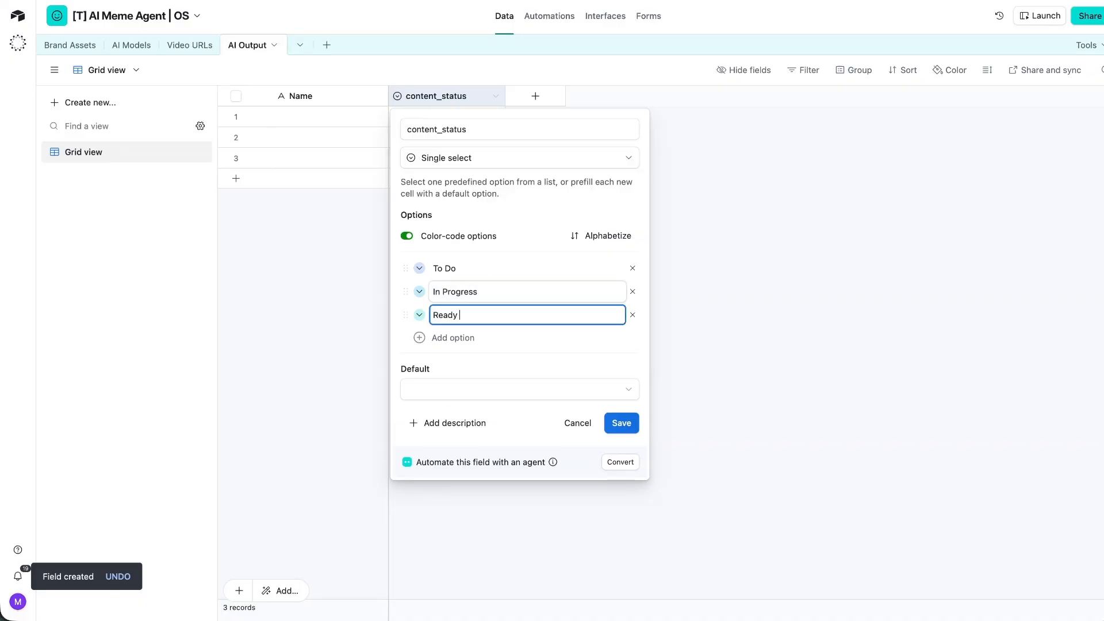
{"action": "type", "text": "To pppprove"}
{"action": "key", "text": "Return"}
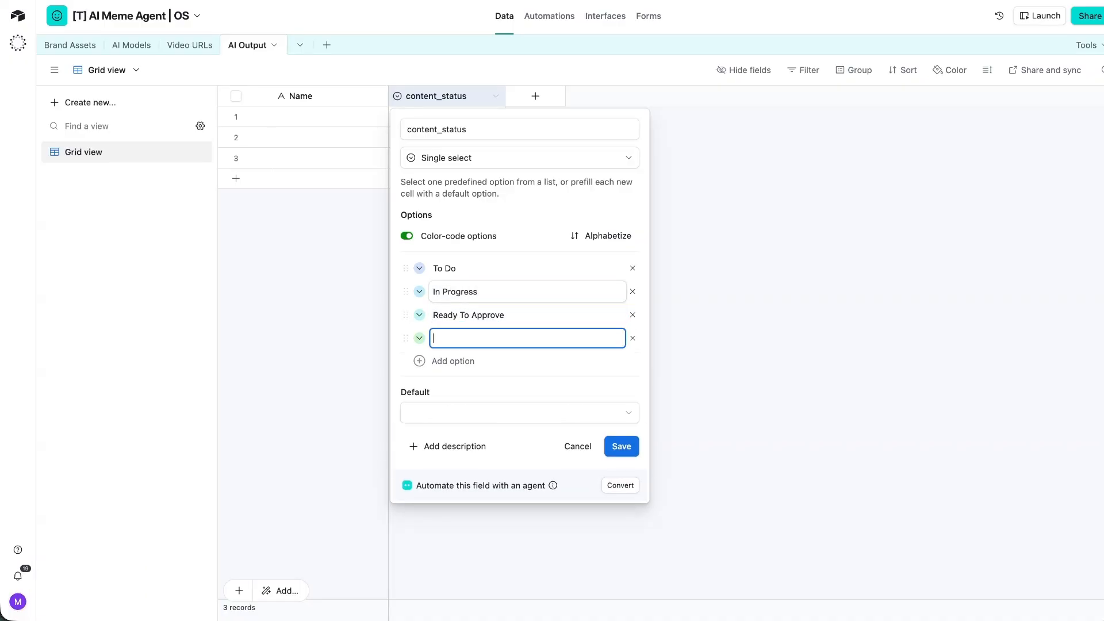
{"action": "key", "text": "BackSpace"}
{"action": "type", "text": "S"}
{"action": "key", "text": "Return"}
{"action": "type", "text": "Scheduled / Published"}
{"action": "key", "text": "Return"}
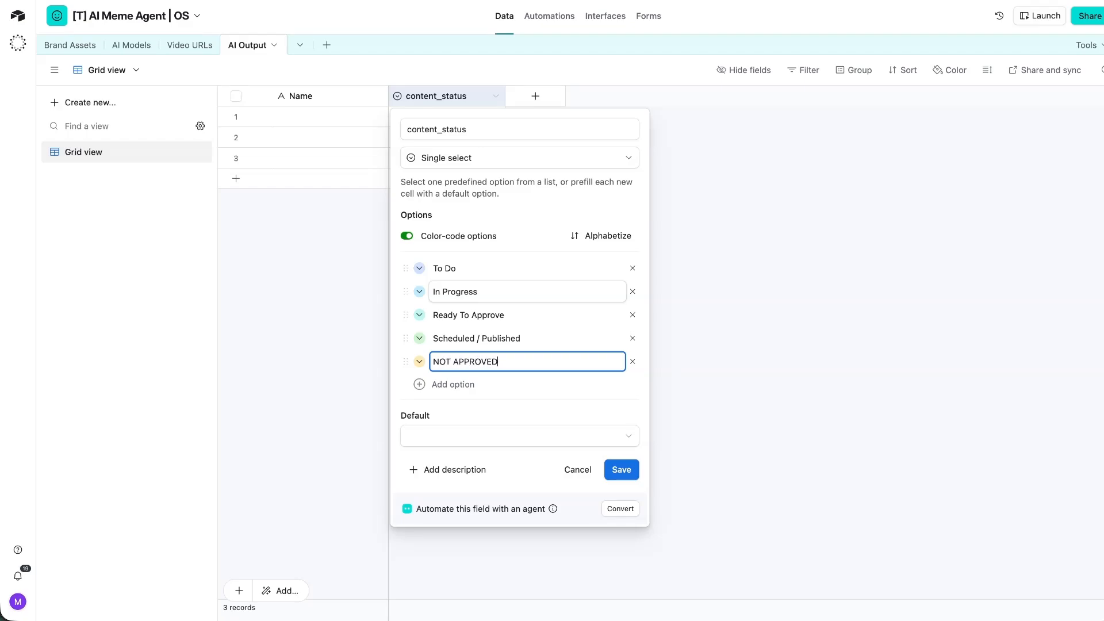
Colour NOT APPROVED pink and Scheduled / Published light yellow, default to To Do, and save.
{"action": "left_click", "coordinate": [419, 362]}
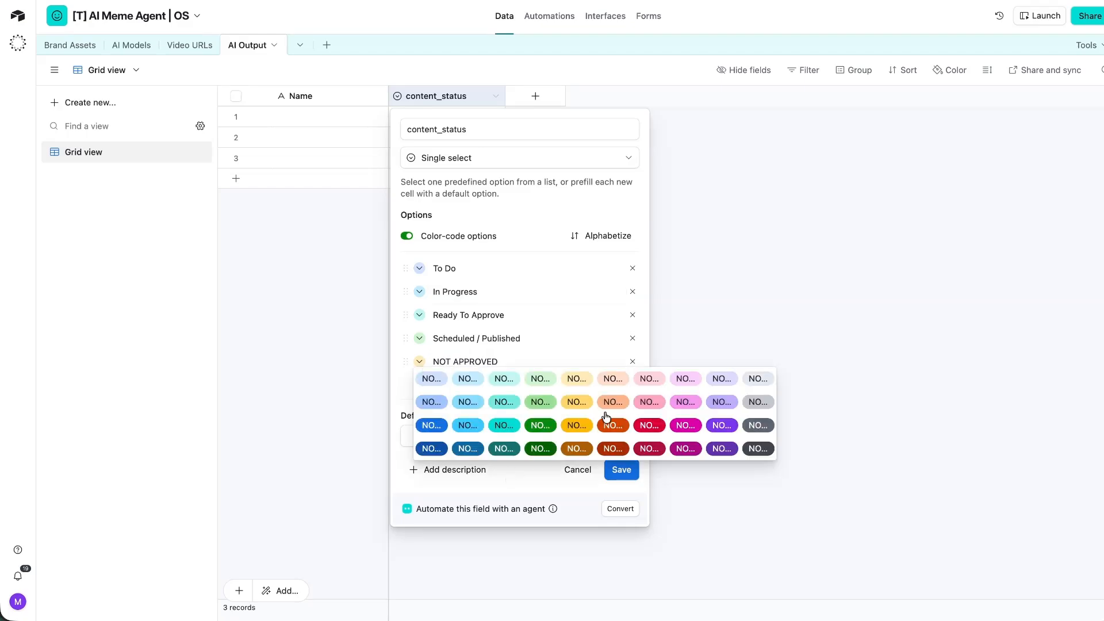
{"action": "left_click", "coordinate": [647, 408]}
{"action": "left_click", "coordinate": [419, 339]}
{"action": "left_click", "coordinate": [589, 361]}
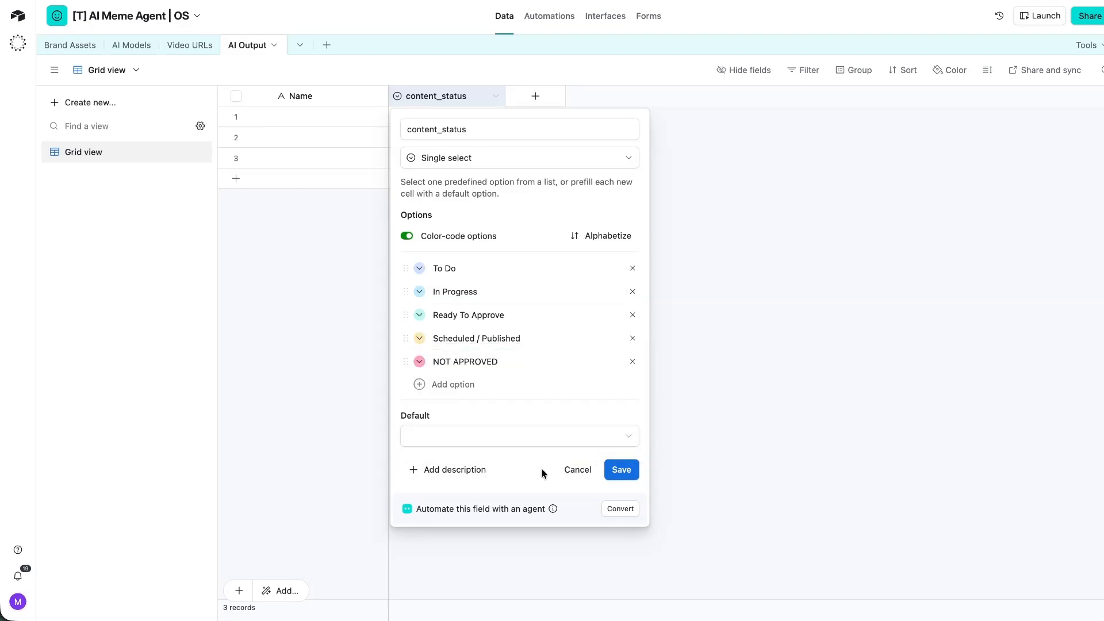
{"action": "left_click", "coordinate": [522, 439]}
{"action": "left_click", "coordinate": [512, 441]}
{"action": "left_click", "coordinate": [512, 441]}
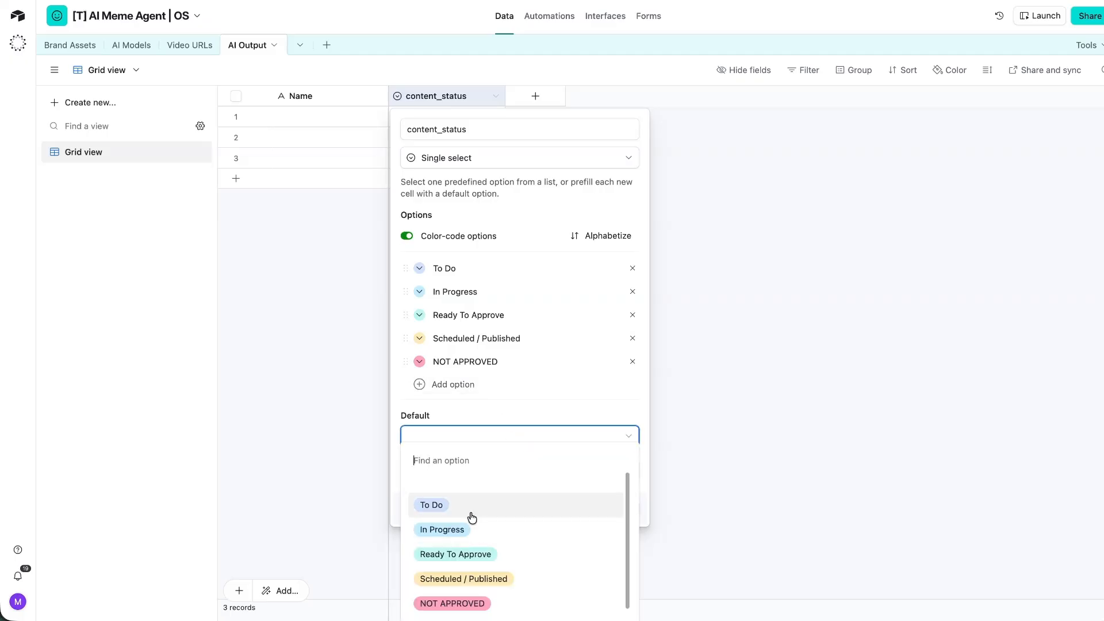
{"action": "left_click", "coordinate": [477, 516]}
{"action": "left_click", "coordinate": [620, 465]}
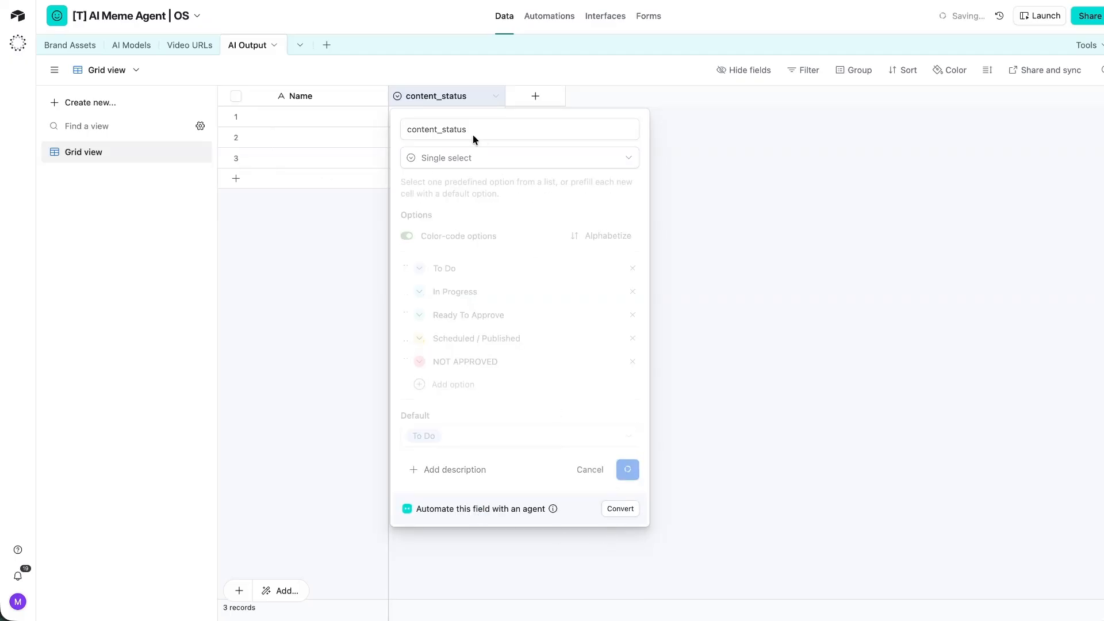
{"action": "double_click", "coordinate": [421, 117]}
Set record 1 to To Do and delete empty records 2 and 3.
{"action": "left_click", "coordinate": [423, 183]}
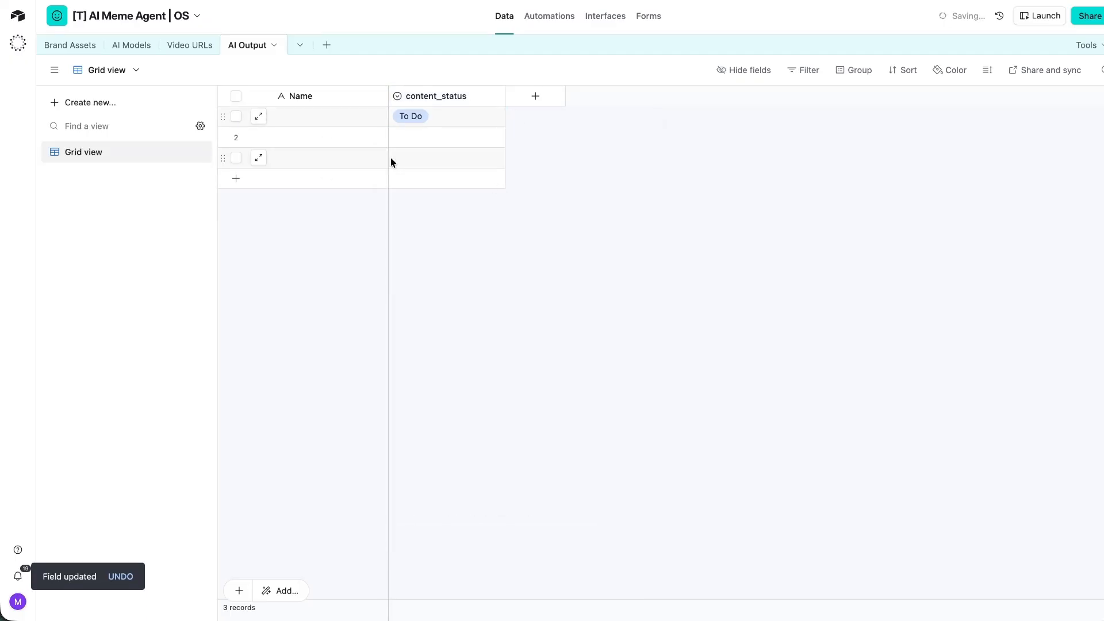
{"action": "left_click", "coordinate": [236, 137]}
{"action": "left_click", "coordinate": [235, 158]}
{"action": "right_click", "coordinate": [254, 160]}
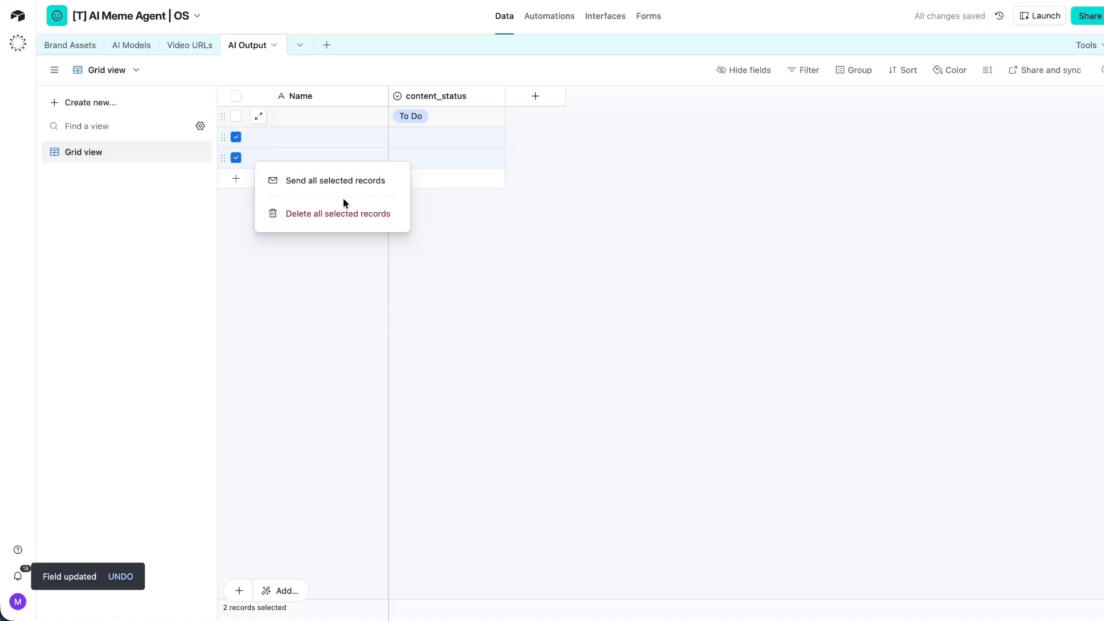
{"action": "left_click", "coordinate": [344, 213]}
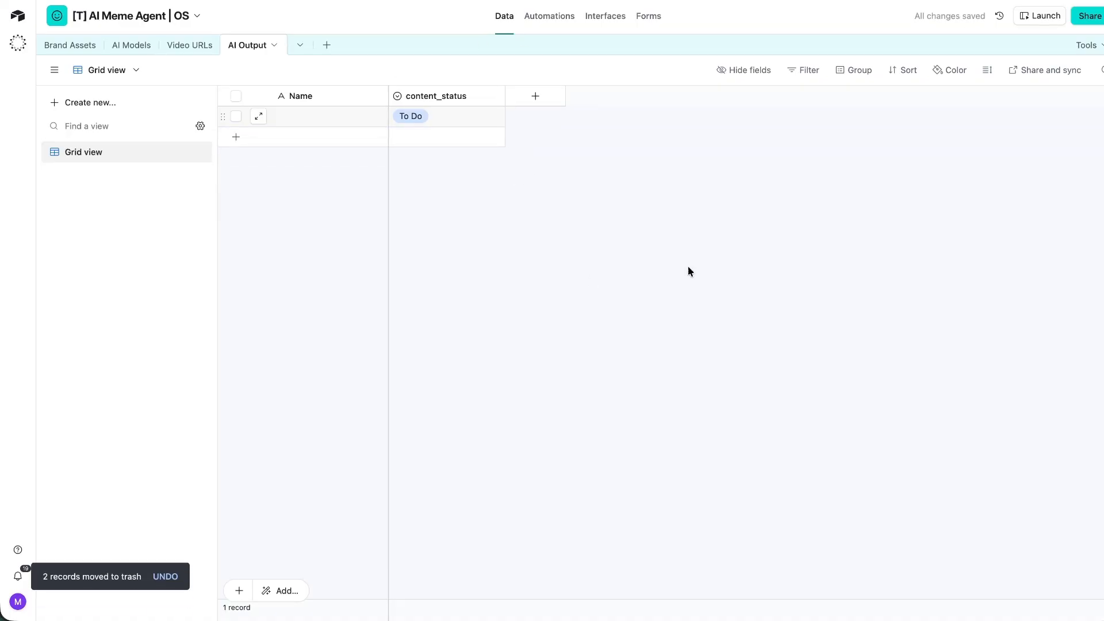
Add a meme_headline single line text field and a post_description long text field.
{"action": "left_click", "coordinate": [528, 103]}
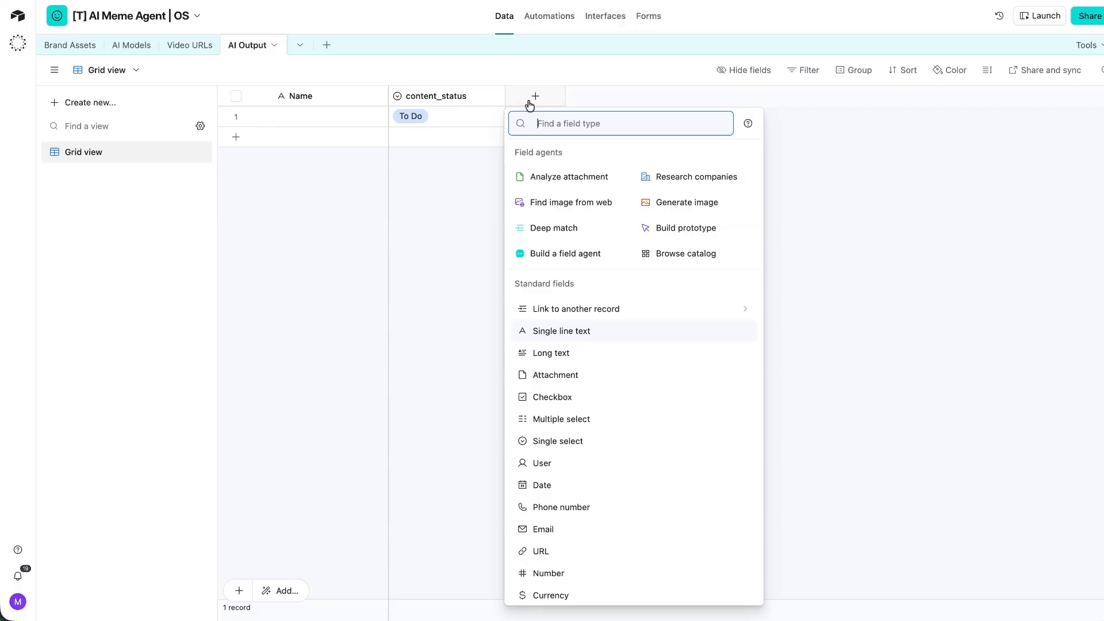
{"action": "left_click", "coordinate": [554, 336]}
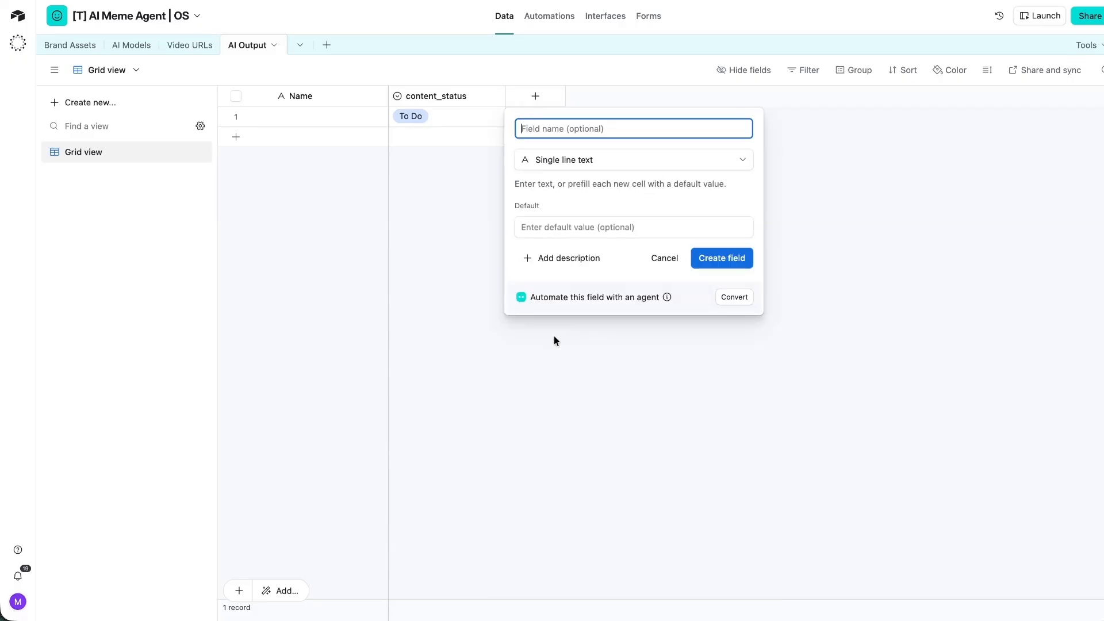
{"action": "type", "text": "meme_headline"}
{"action": "key", "text": "Return"}
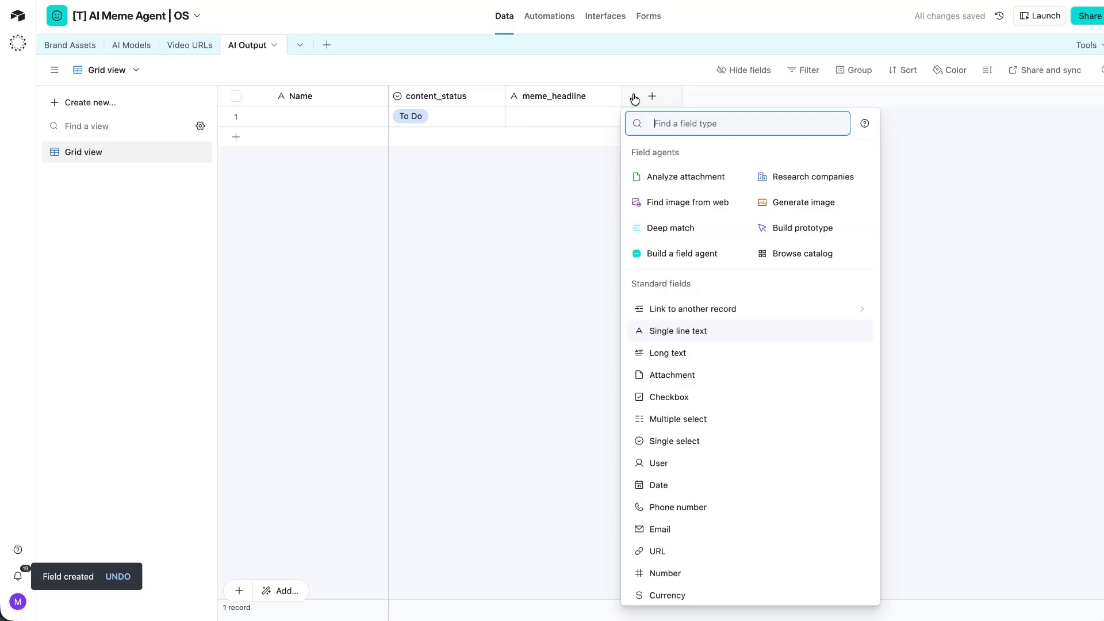
{"action": "left_click", "coordinate": [668, 355]}
{"action": "type", "text": "post_d"}
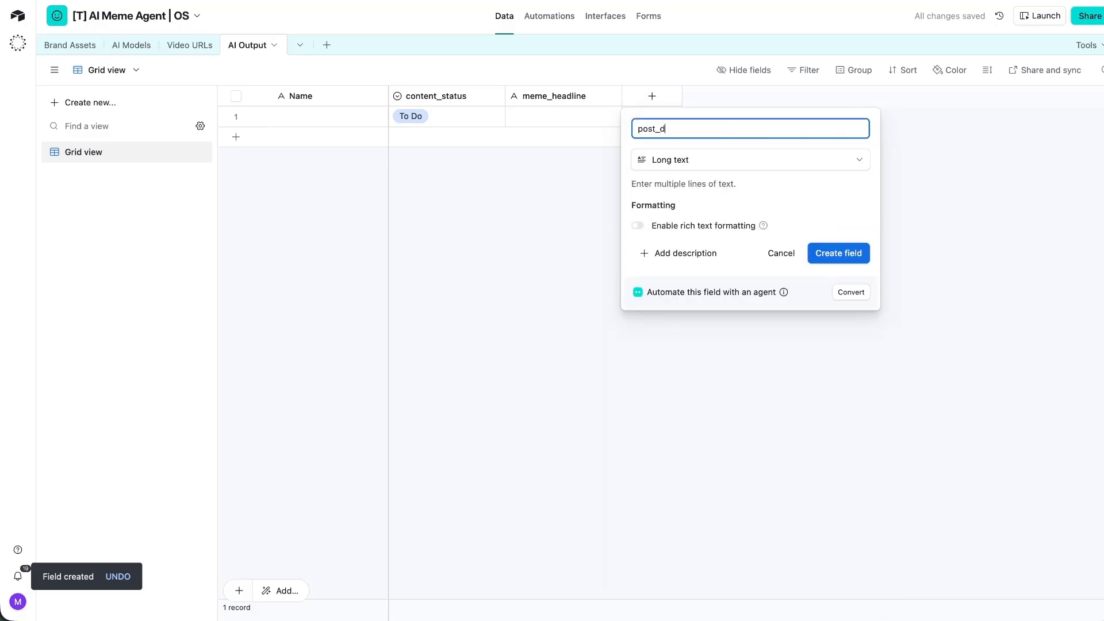
{"action": "type", "text": "escription"}
{"action": "key", "text": "Return"}
Add a post_first_comment long text field, then go to the Video URLs table.
{"action": "left_click", "coordinate": [764, 97]}
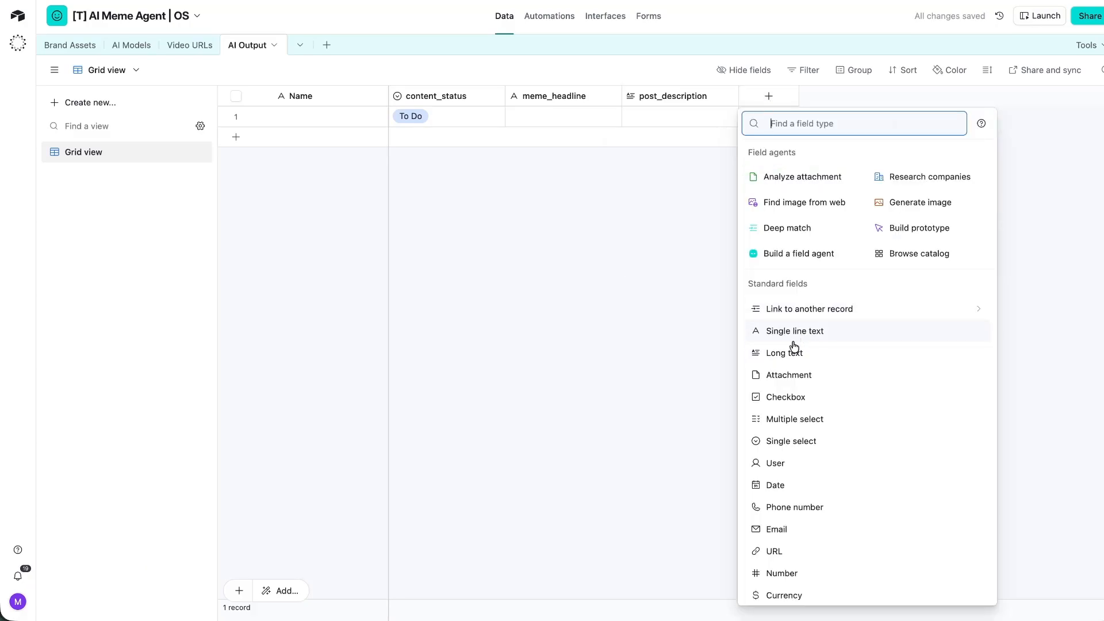
{"action": "left_click", "coordinate": [792, 348]}
{"action": "type", "text": "post_first_comment"}
{"action": "key", "text": "Return"}
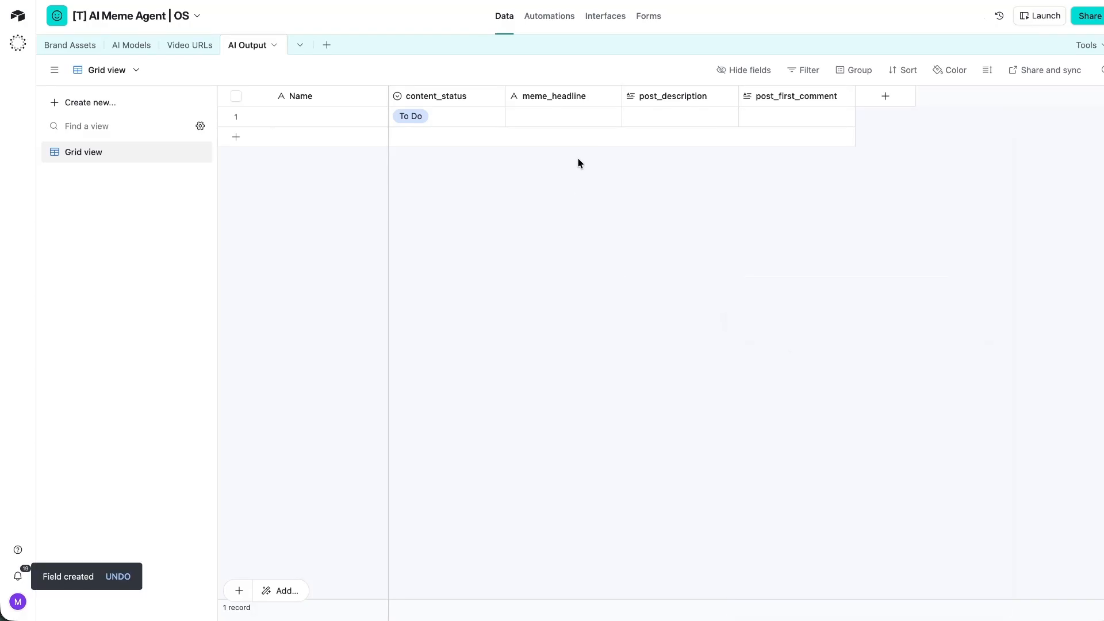
{"action": "left_click", "coordinate": [200, 44]}
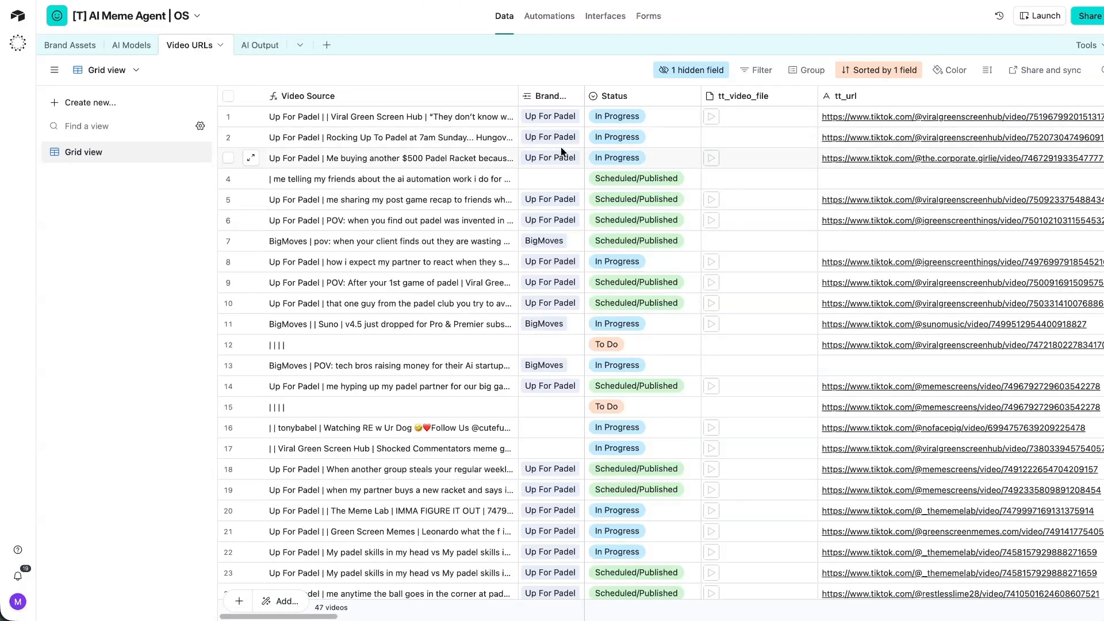
Copy the whole post_to column of Video URLs and return to AI Output.
{"action": "scroll", "coordinate": [711, 167], "scroll_direction": "right", "scroll_amount": 2}
{"action": "scroll", "coordinate": [708, 168], "scroll_direction": "left", "scroll_amount": 2}
{"action": "scroll", "coordinate": [709, 162], "scroll_direction": "right", "scroll_amount": 10}
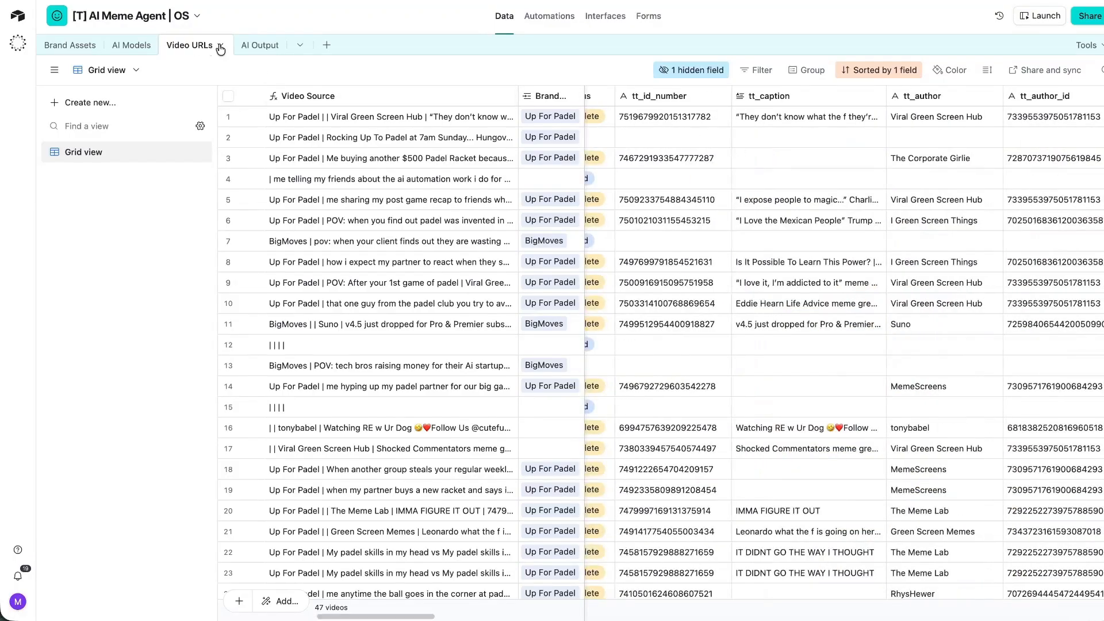
{"action": "scroll", "coordinate": [733, 147], "scroll_direction": "right", "scroll_amount": 10}
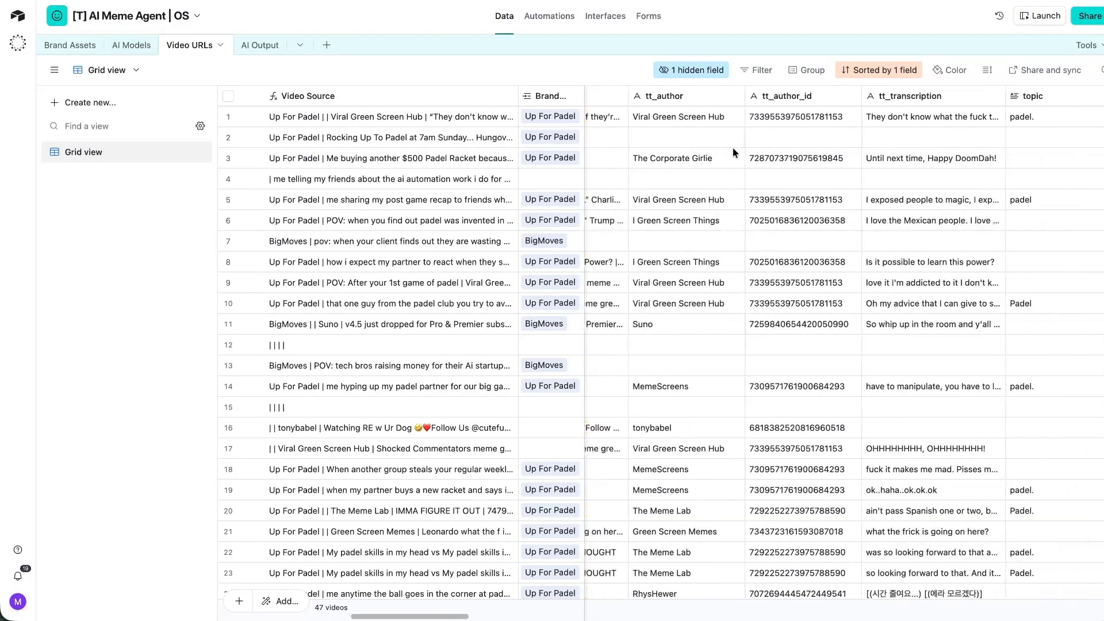
{"action": "scroll", "coordinate": [734, 143], "scroll_direction": "right", "scroll_amount": 10}
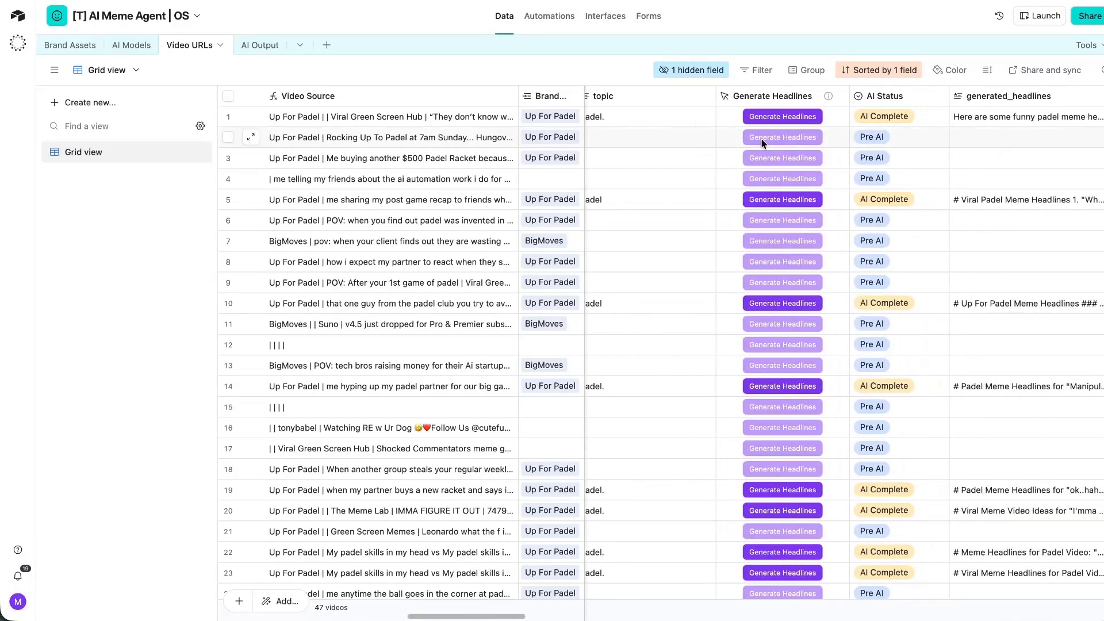
{"action": "scroll", "coordinate": [755, 138], "scroll_direction": "right", "scroll_amount": 8}
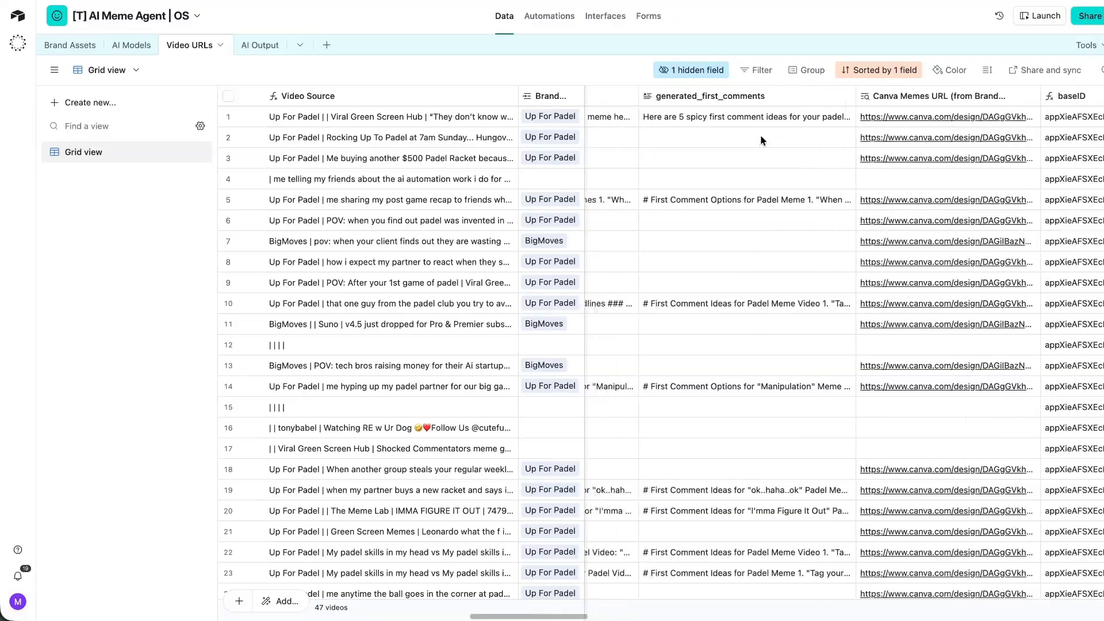
{"action": "scroll", "coordinate": [758, 136], "scroll_direction": "right", "scroll_amount": 10}
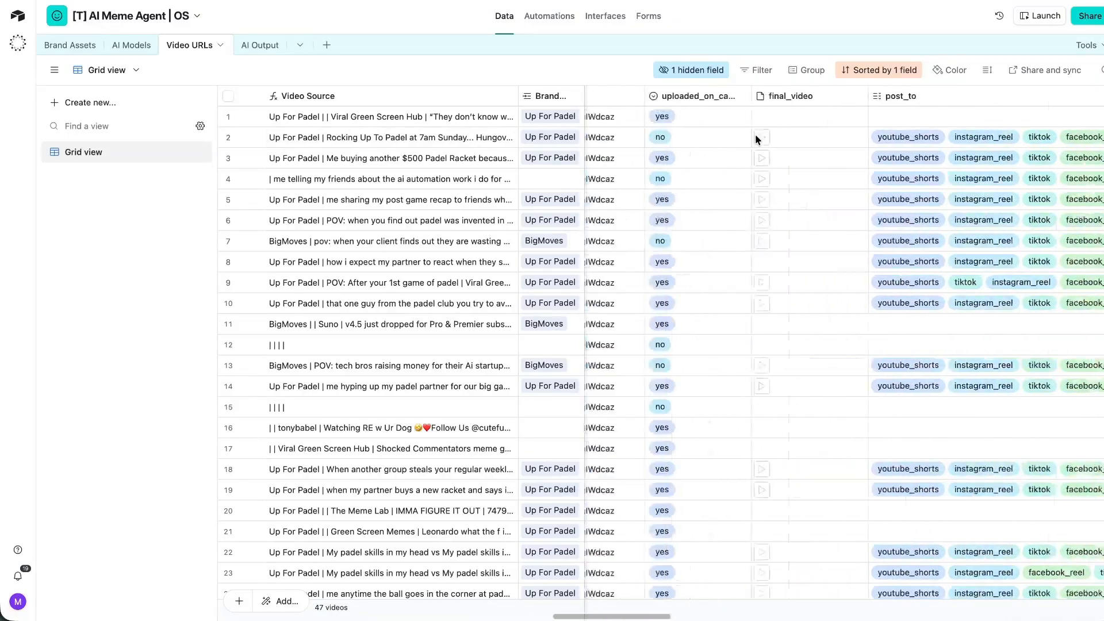
{"action": "scroll", "coordinate": [670, 126], "scroll_direction": "left", "scroll_amount": 2}
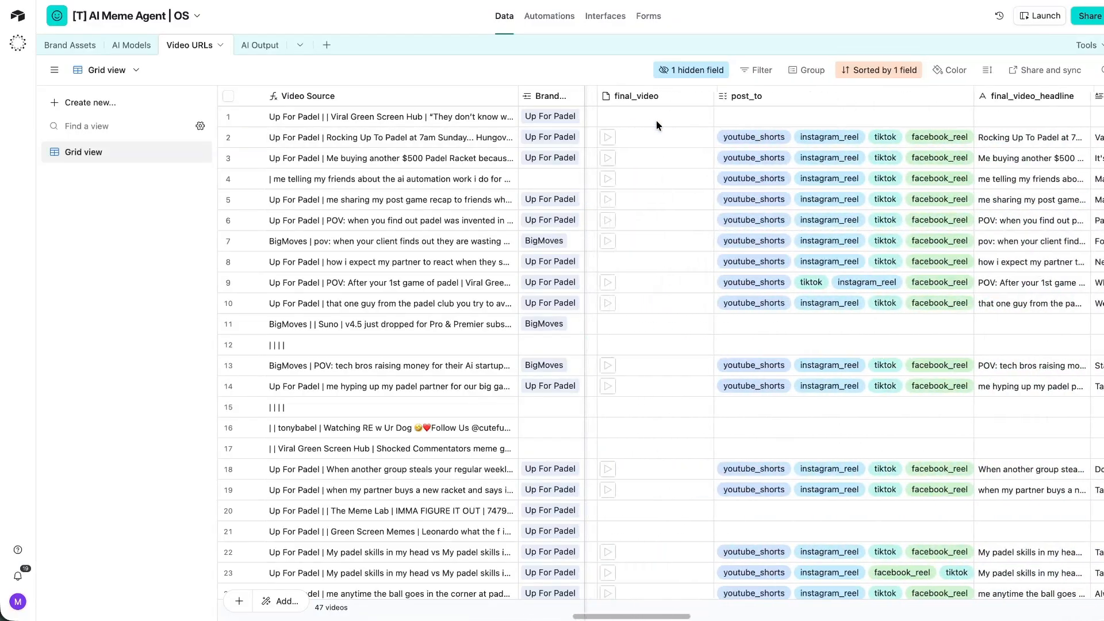
{"action": "left_click", "coordinate": [758, 97]}
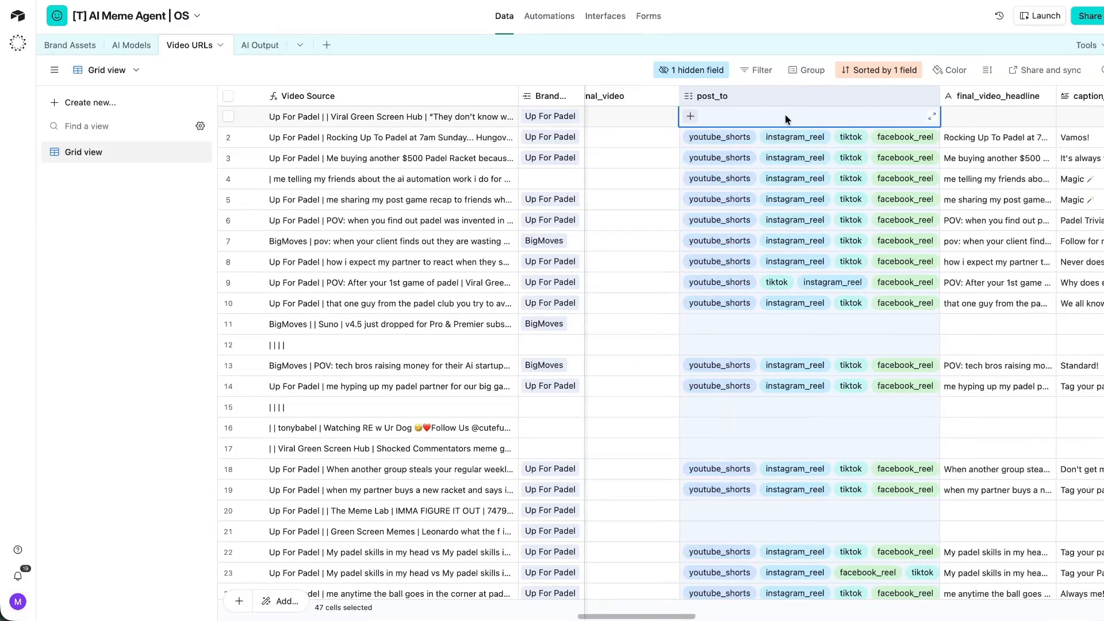
{"action": "key", "text": "ctrl+c"}
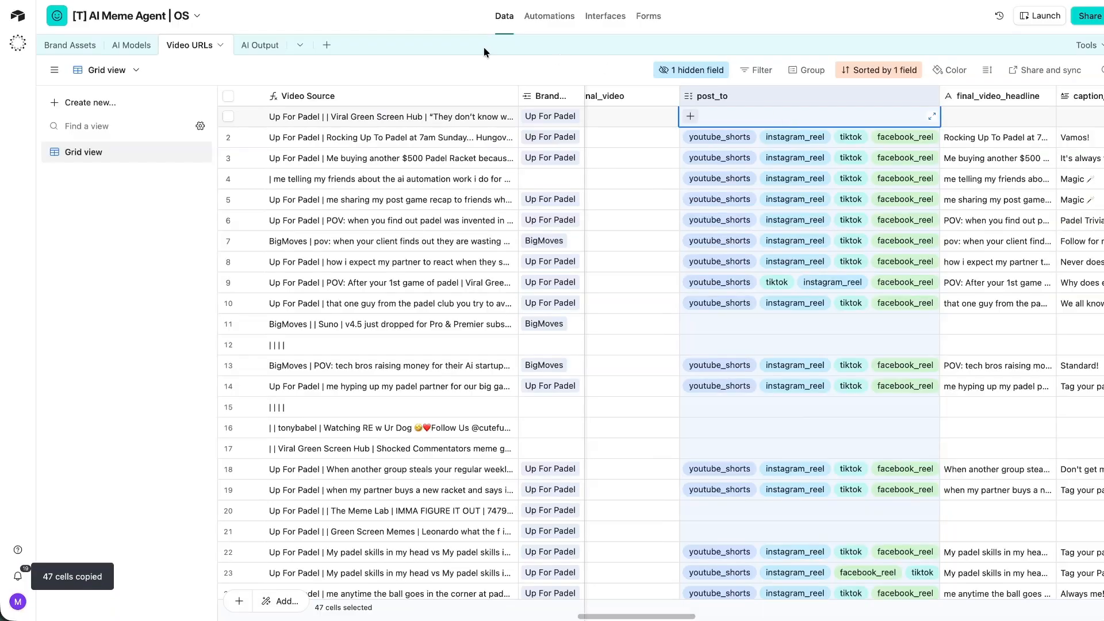
{"action": "left_click", "coordinate": [281, 45]}
{"action": "left_click", "coordinate": [863, 98]}
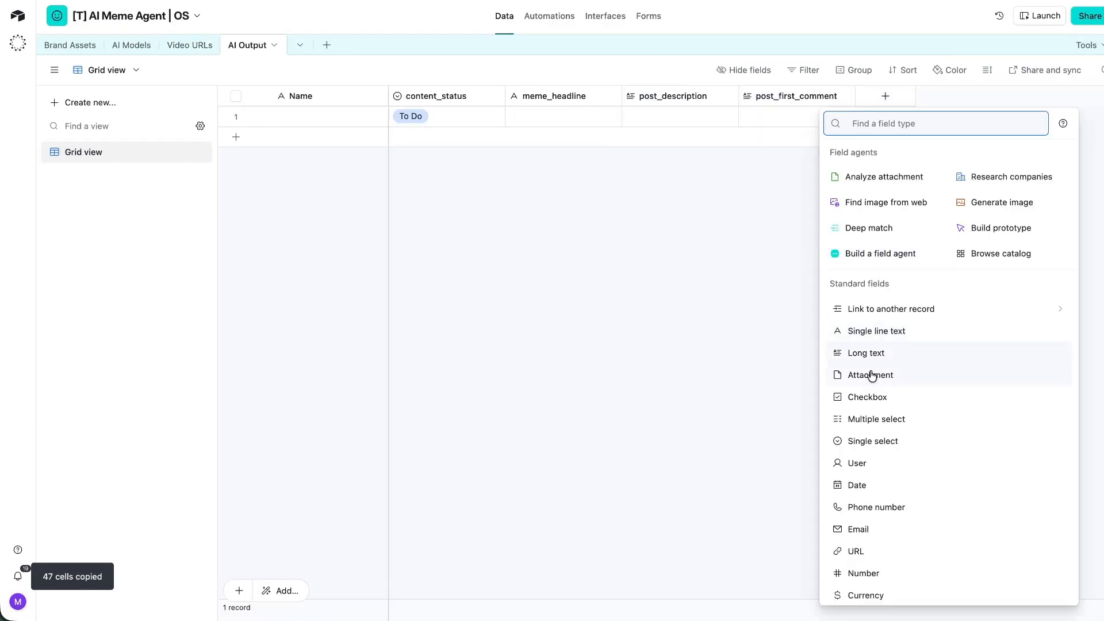
Make post_to a multiple select field and delete all 47 AI Output records.
{"action": "left_click", "coordinate": [880, 417]}
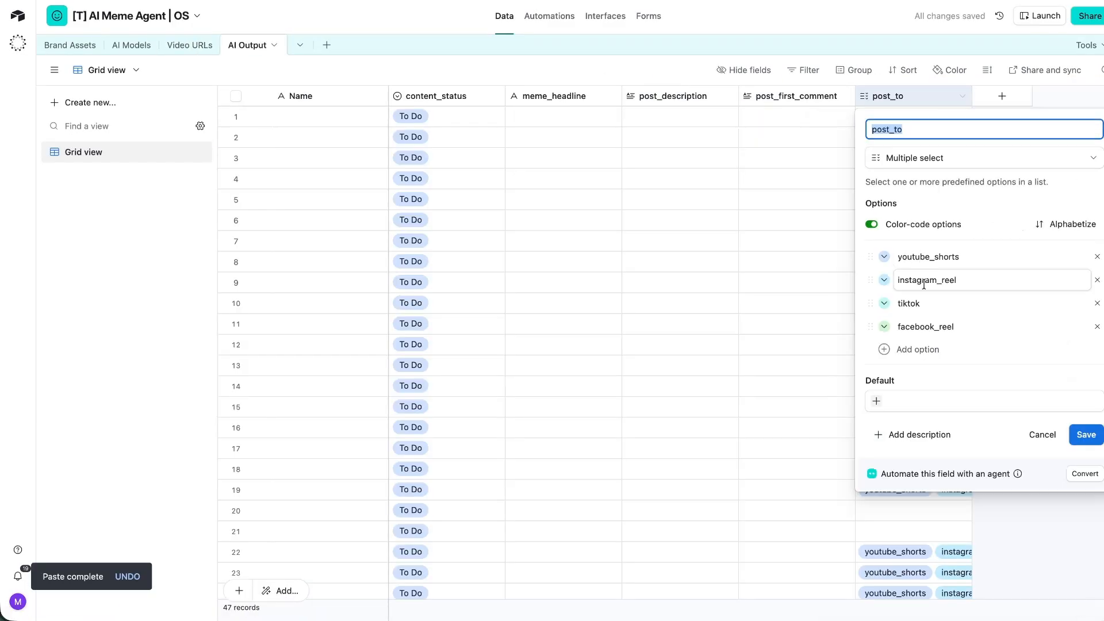
{"action": "left_click", "coordinate": [920, 303]}
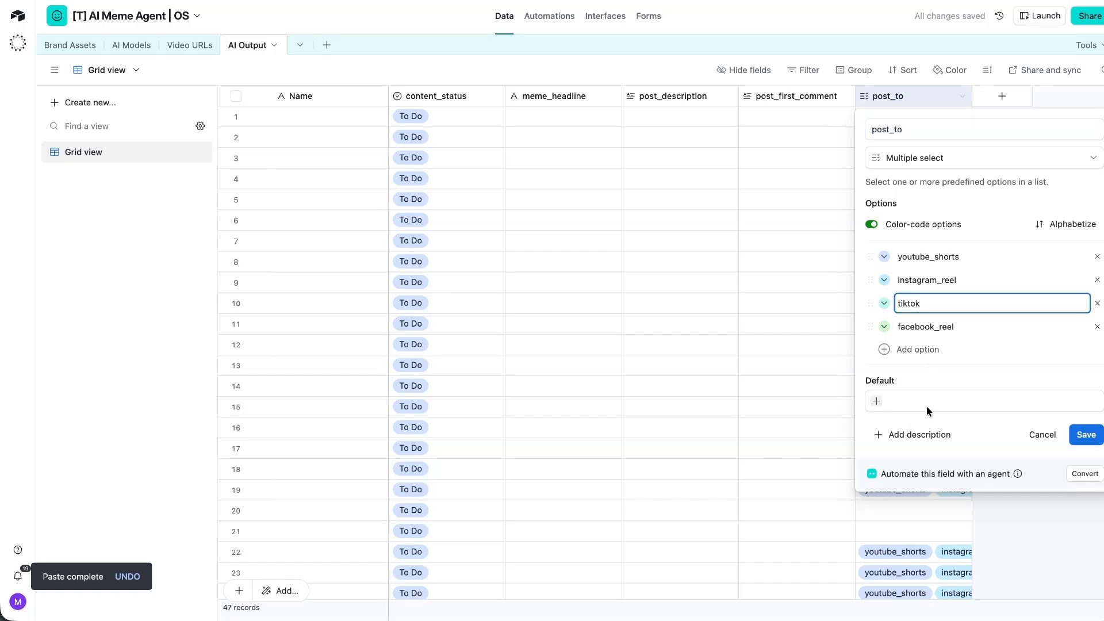
{"action": "left_click", "coordinate": [1084, 435]}
{"action": "left_click", "coordinate": [235, 96]}
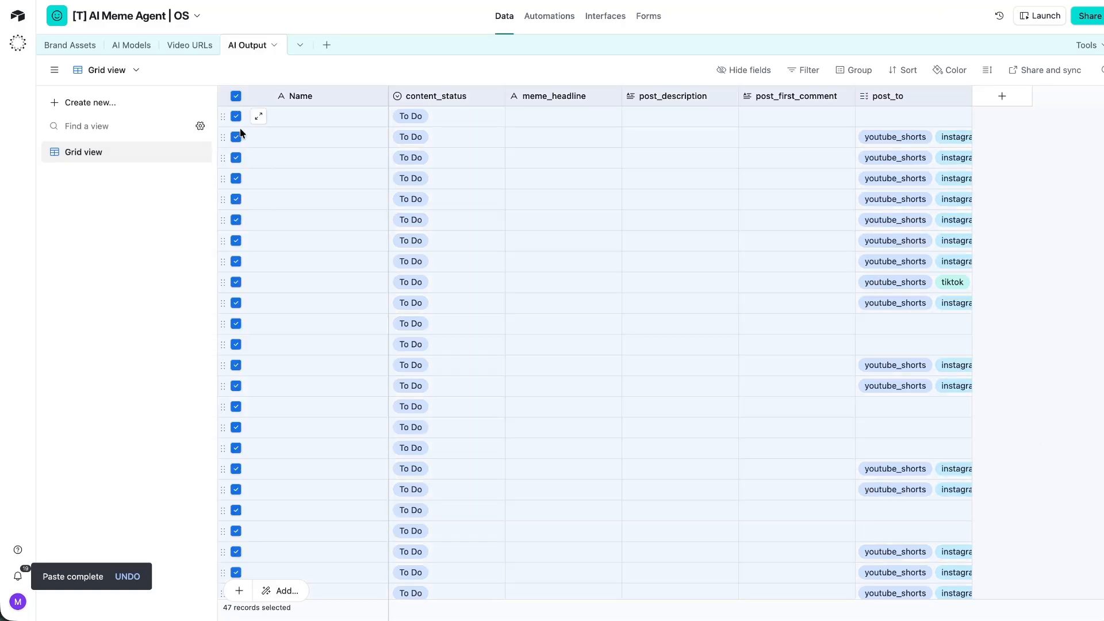
{"action": "right_click", "coordinate": [293, 198]}
{"action": "left_click", "coordinate": [344, 244]}
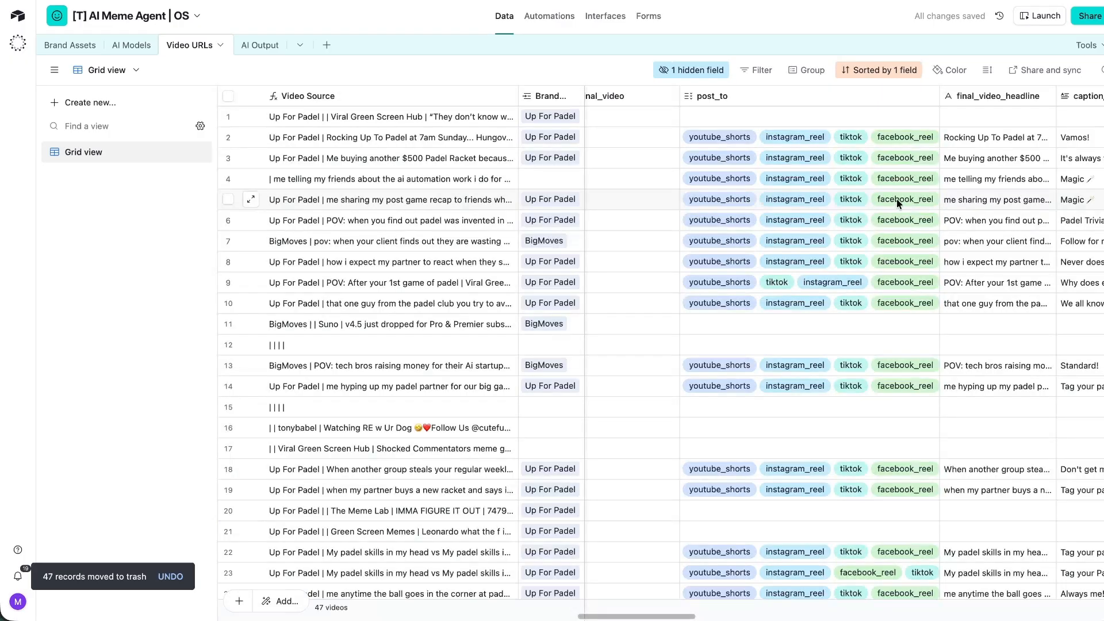
Copy the 376 Video URLs cells from publish_date through uploaded_on_fb.
{"action": "scroll", "coordinate": [896, 199], "scroll_direction": "right", "scroll_amount": 8}
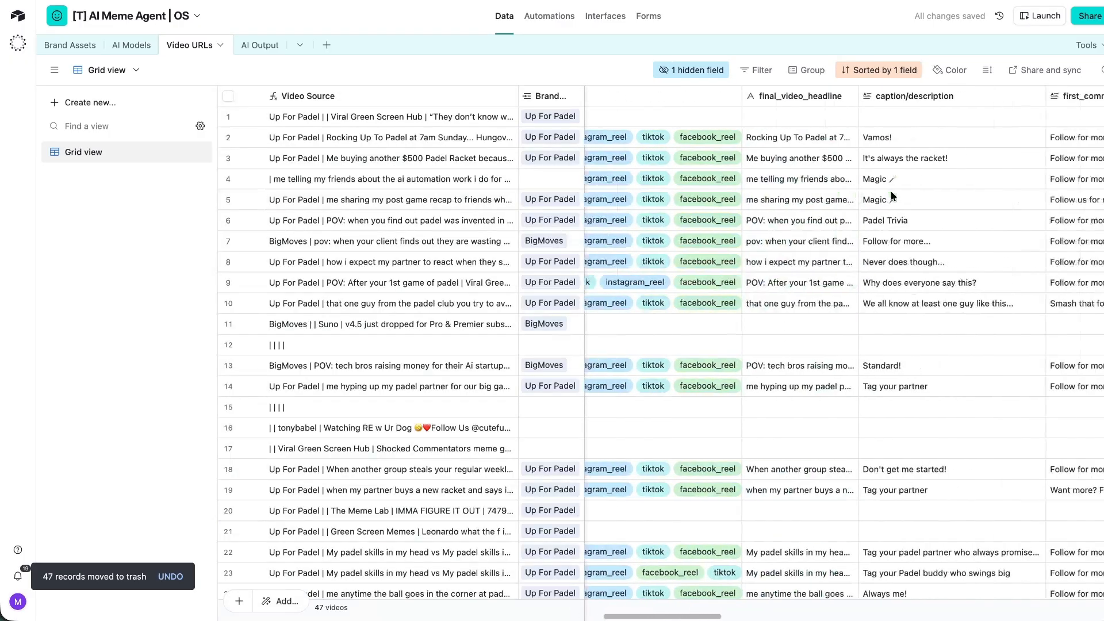
{"action": "scroll", "coordinate": [805, 110], "scroll_direction": "right", "scroll_amount": 4}
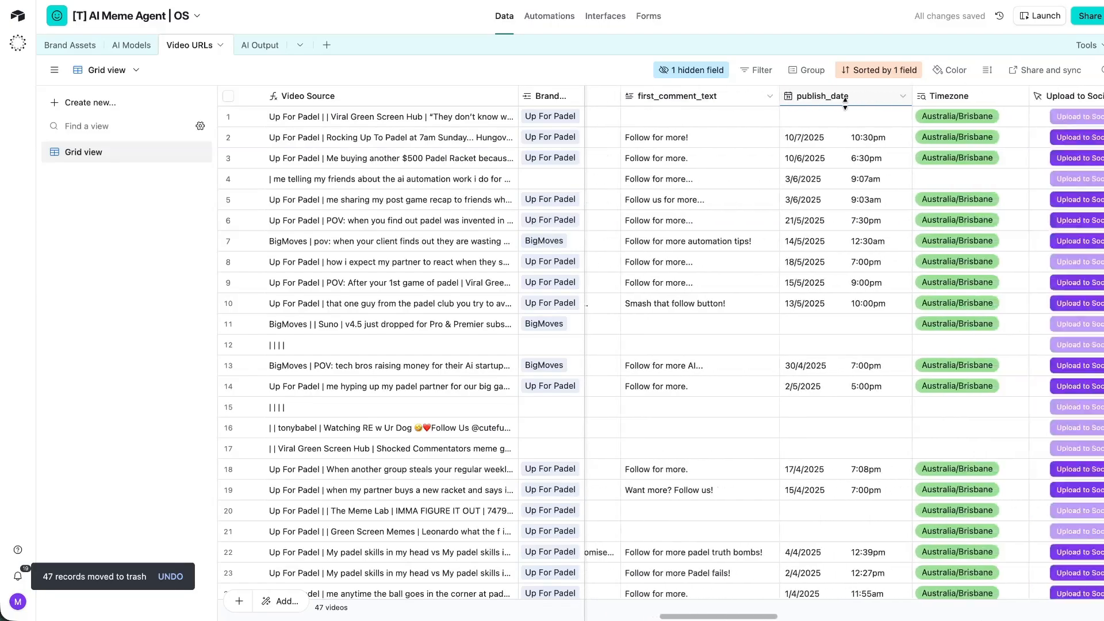
{"action": "left_click", "coordinate": [773, 96]}
{"action": "scroll", "coordinate": [776, 99], "scroll_direction": "left", "scroll_amount": 1}
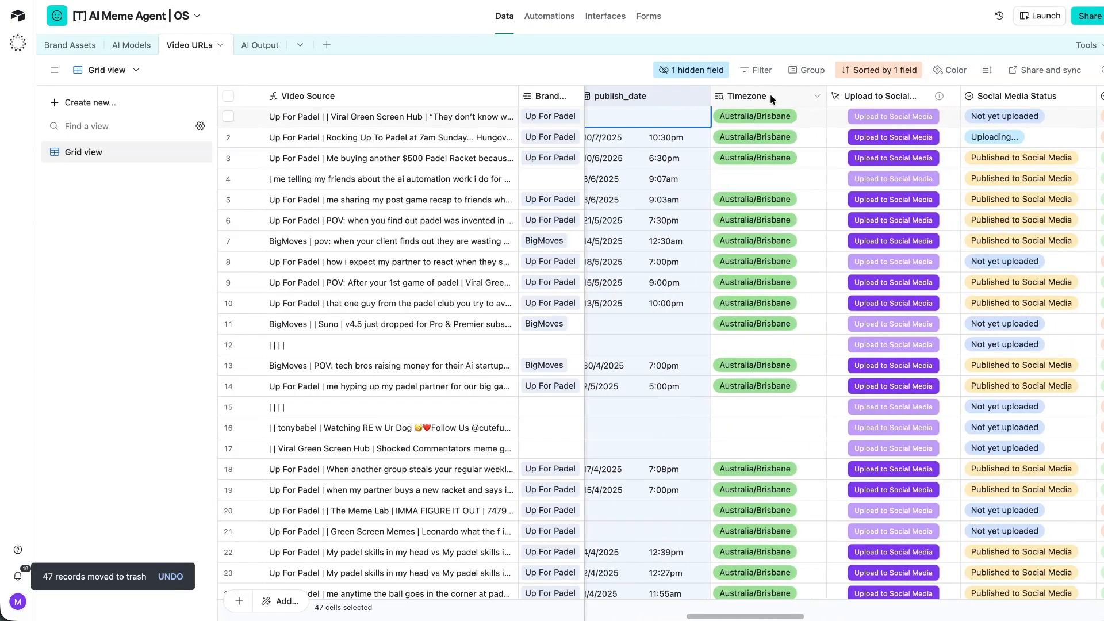
{"action": "scroll", "coordinate": [842, 97], "scroll_direction": "right", "scroll_amount": 1}
{"action": "scroll", "coordinate": [840, 97], "scroll_direction": "right", "scroll_amount": 2}
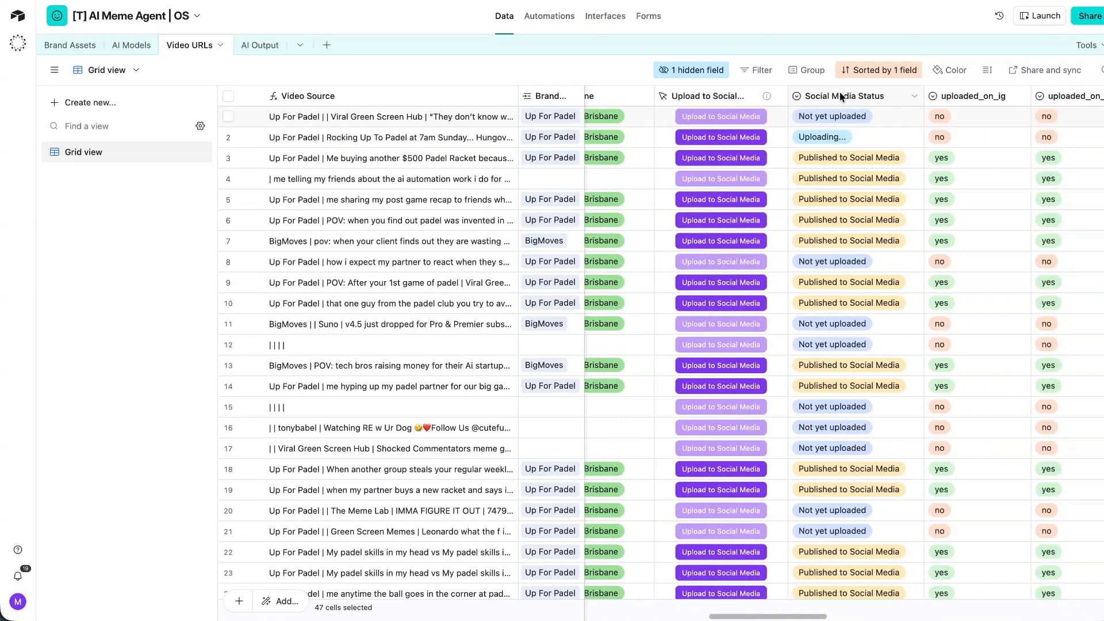
{"action": "scroll", "coordinate": [843, 92], "scroll_direction": "right", "scroll_amount": 8}
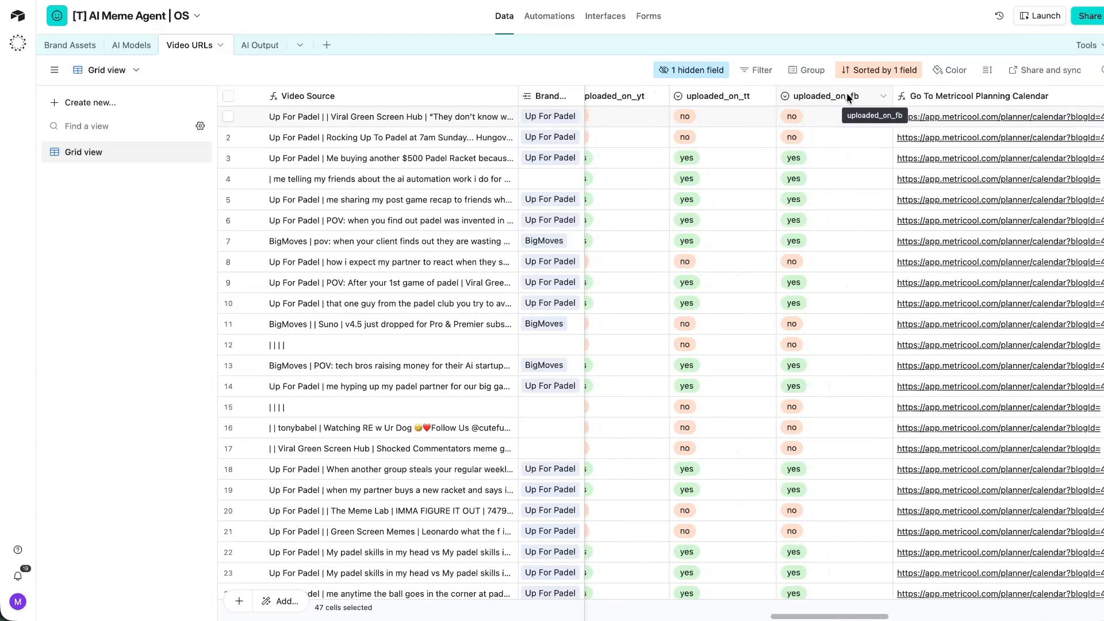
{"action": "left_click", "coordinate": [846, 92], "text": "shift"}
{"action": "key", "text": "ctrl+c"}
Add an execute_upload_social_media button labelled 'Upload To Social Media' opening a CONCATENATE webhook URL.
{"action": "left_click", "coordinate": [262, 46]}
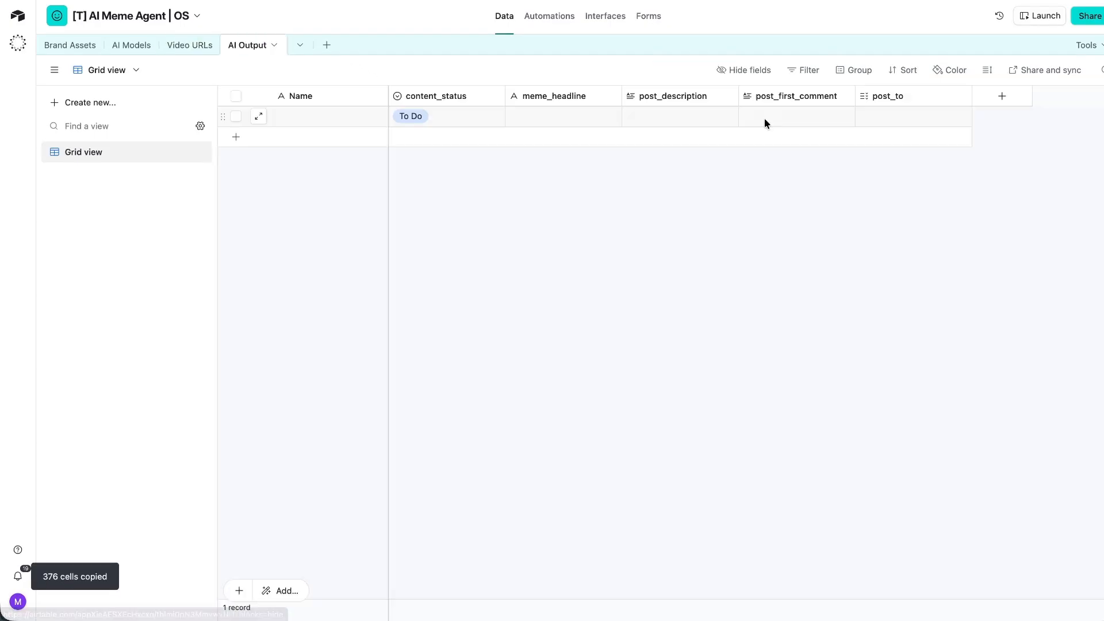
{"action": "left_click", "coordinate": [1001, 97]}
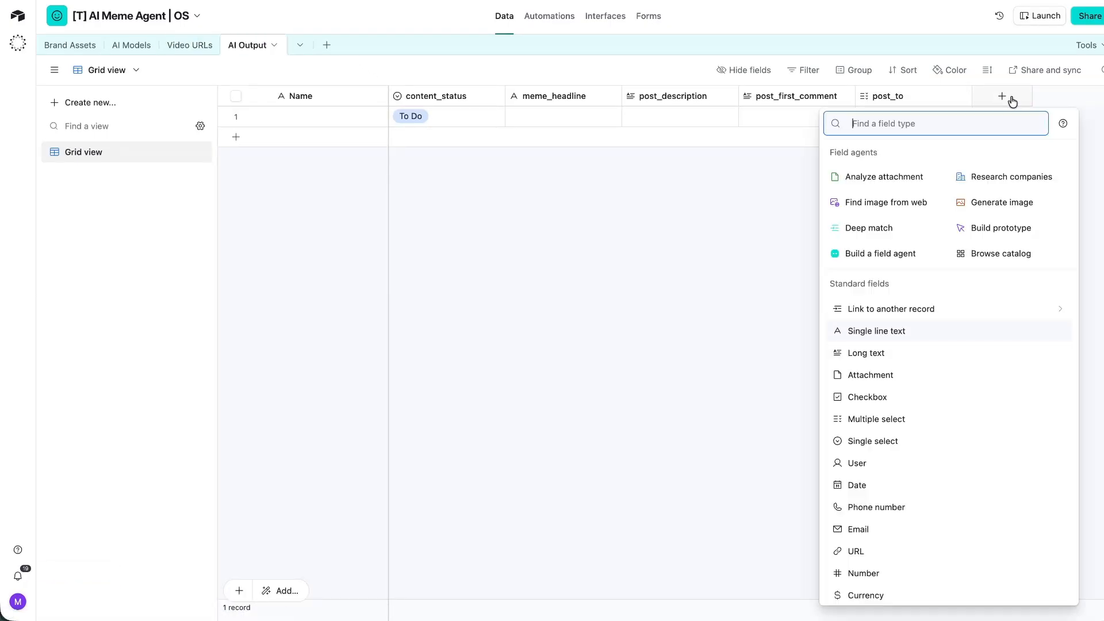
{"action": "left_click", "coordinate": [885, 329]}
{"action": "left_click", "coordinate": [1035, 256]}
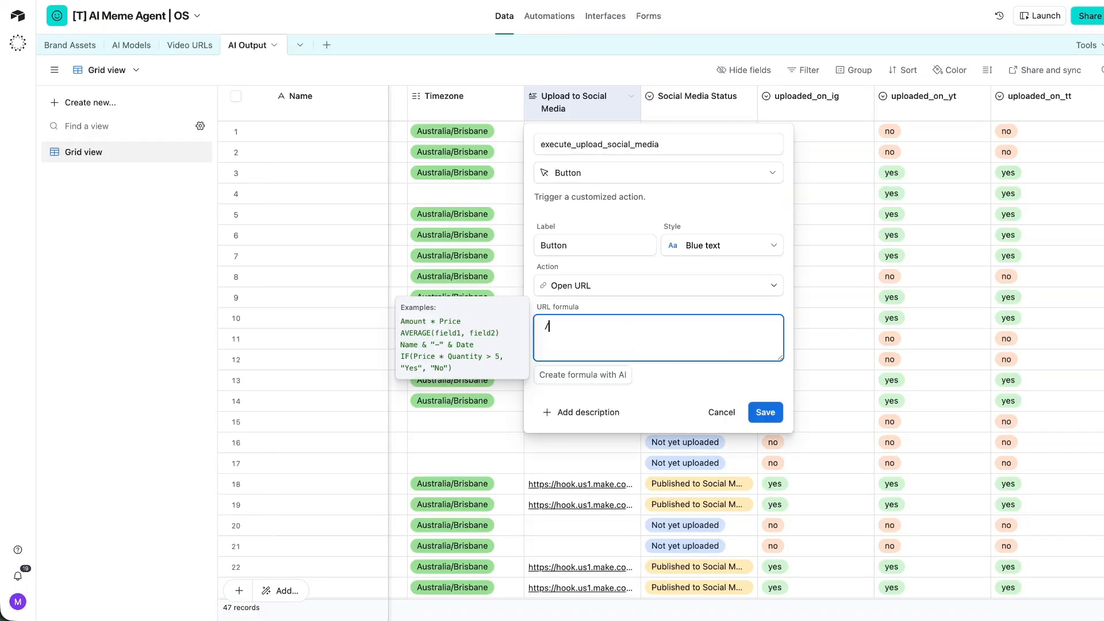
{"action": "type", "text": "/concat"}
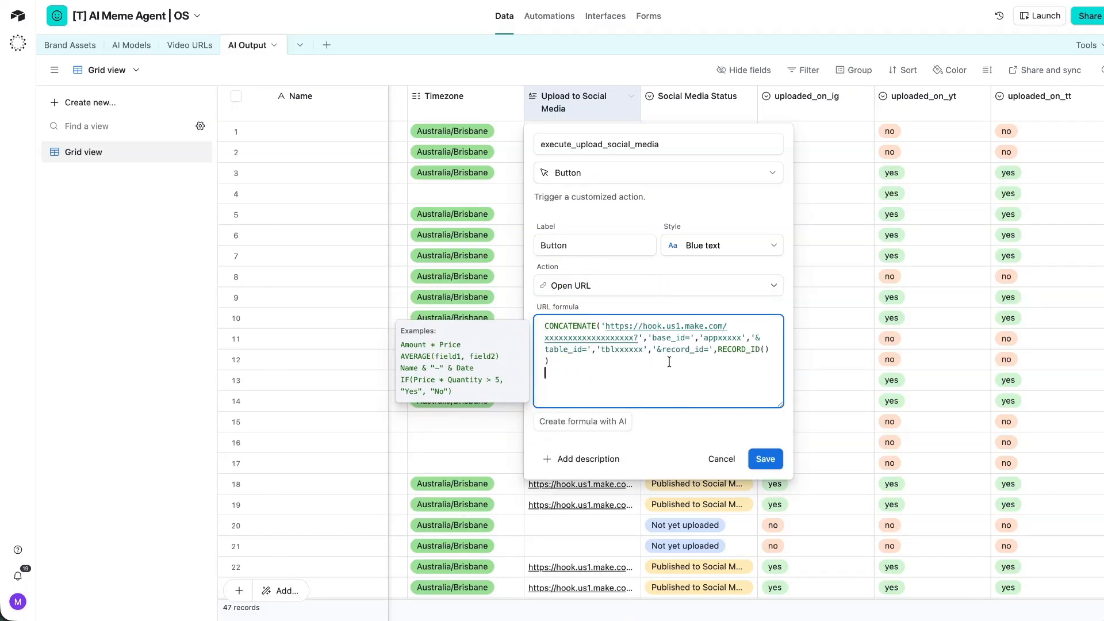
{"action": "double_click", "coordinate": [584, 246]}
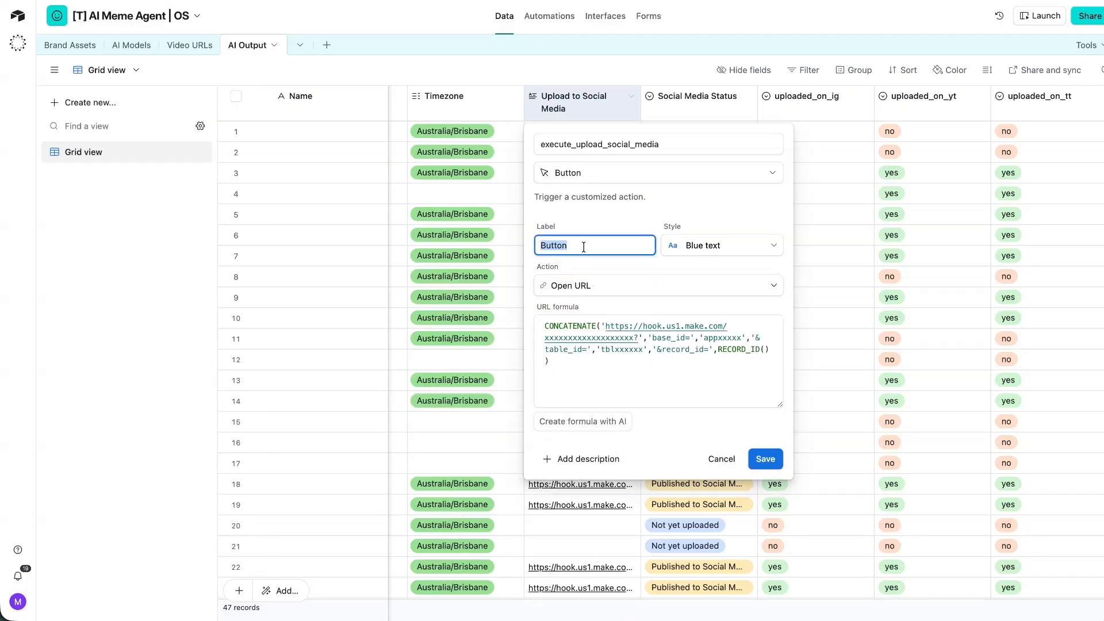
{"action": "type", "text": "Upk"}
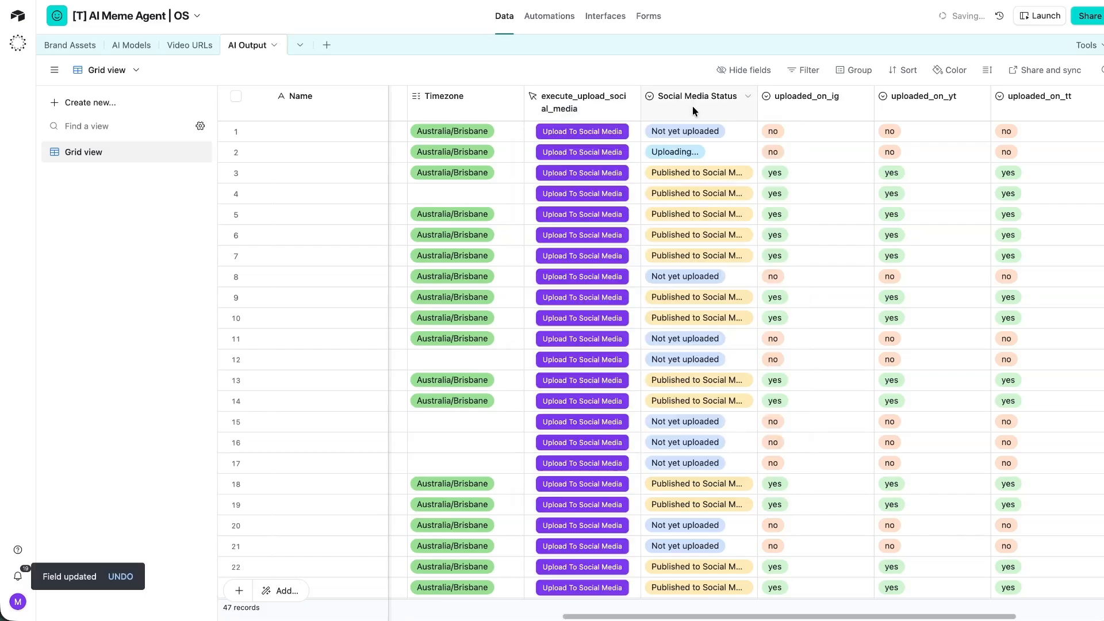
{"action": "left_click", "coordinate": [692, 103]}
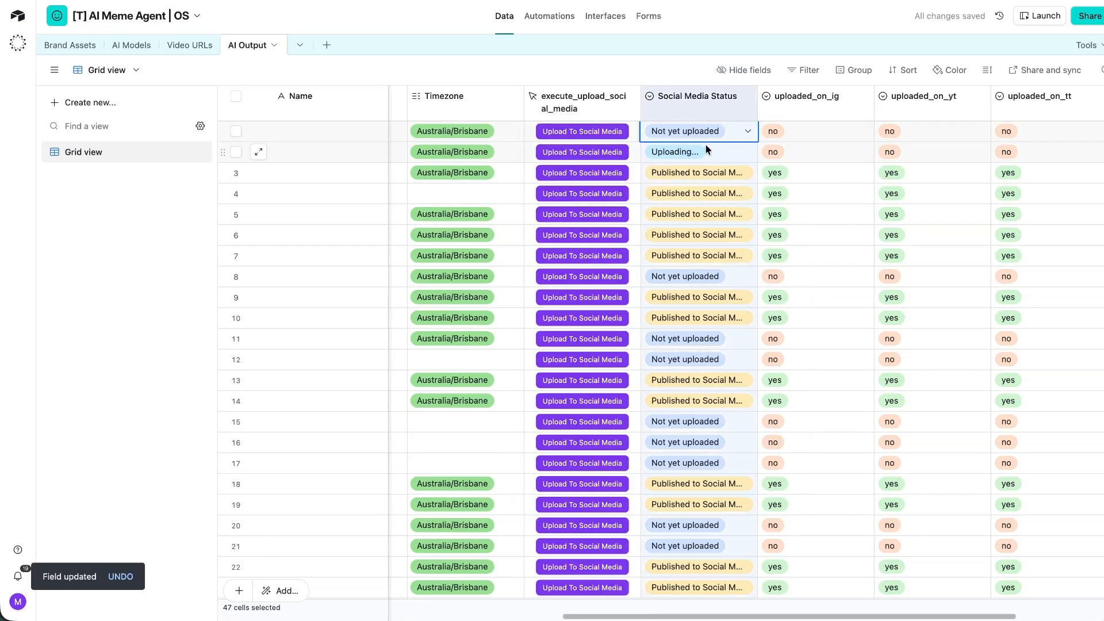
{"action": "scroll", "coordinate": [706, 149], "scroll_direction": "right", "scroll_amount": 2}
Add a 'Currently Uploading...' content_status option after Ready To Approve and save.
{"action": "double_click", "coordinate": [579, 101]}
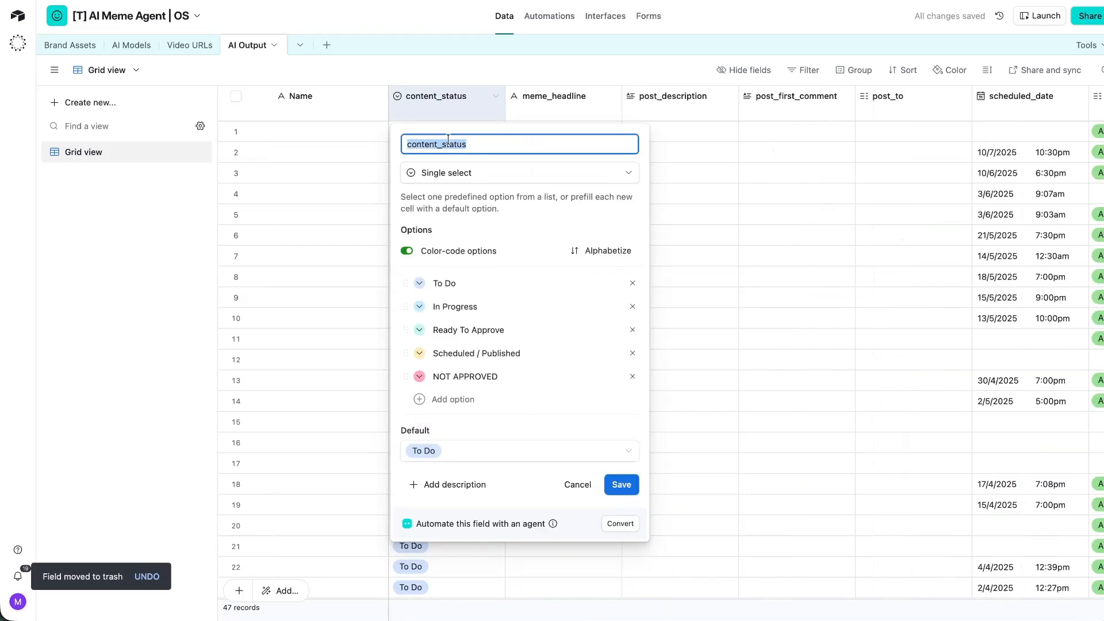
{"action": "left_click", "coordinate": [522, 332]}
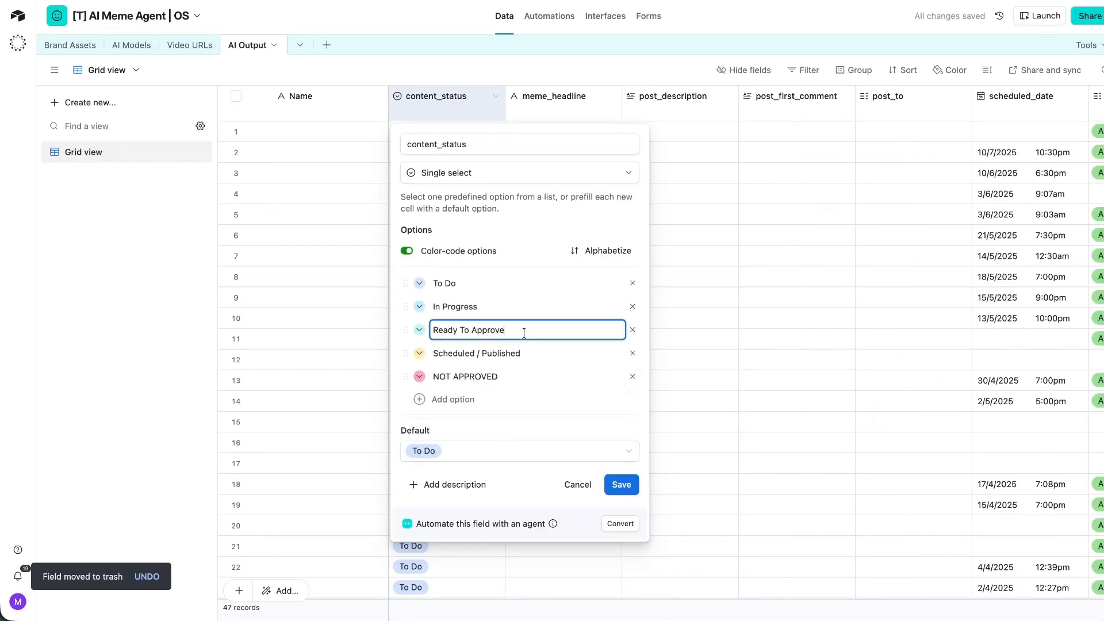
{"action": "key", "text": "Return"}
{"action": "type", "text": "Currently Up"}
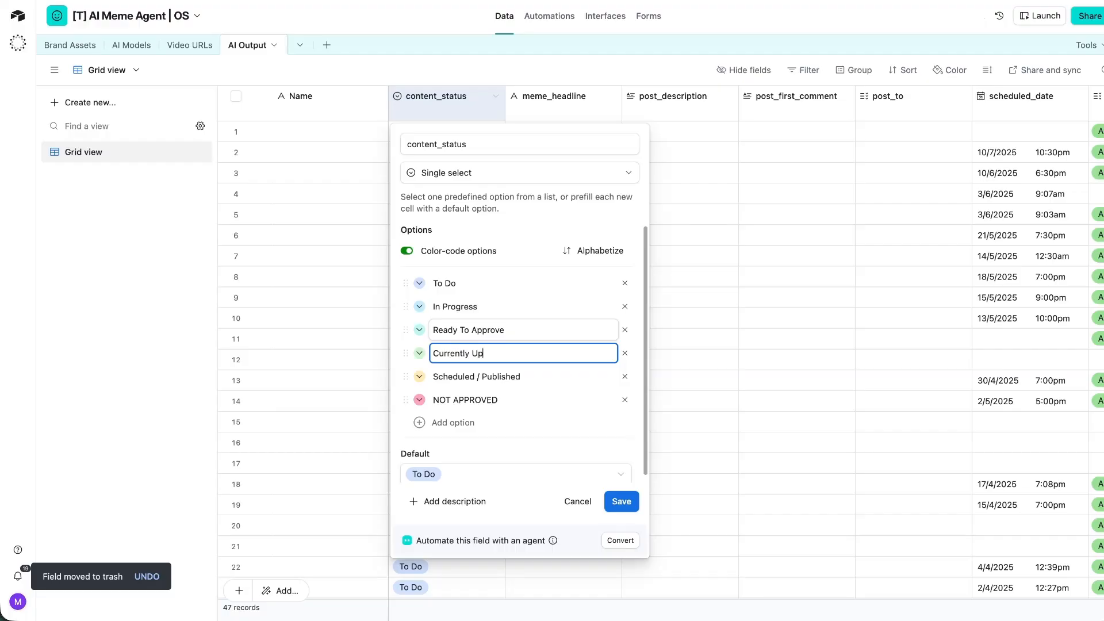
{"action": "type", "text": "loadding..."}
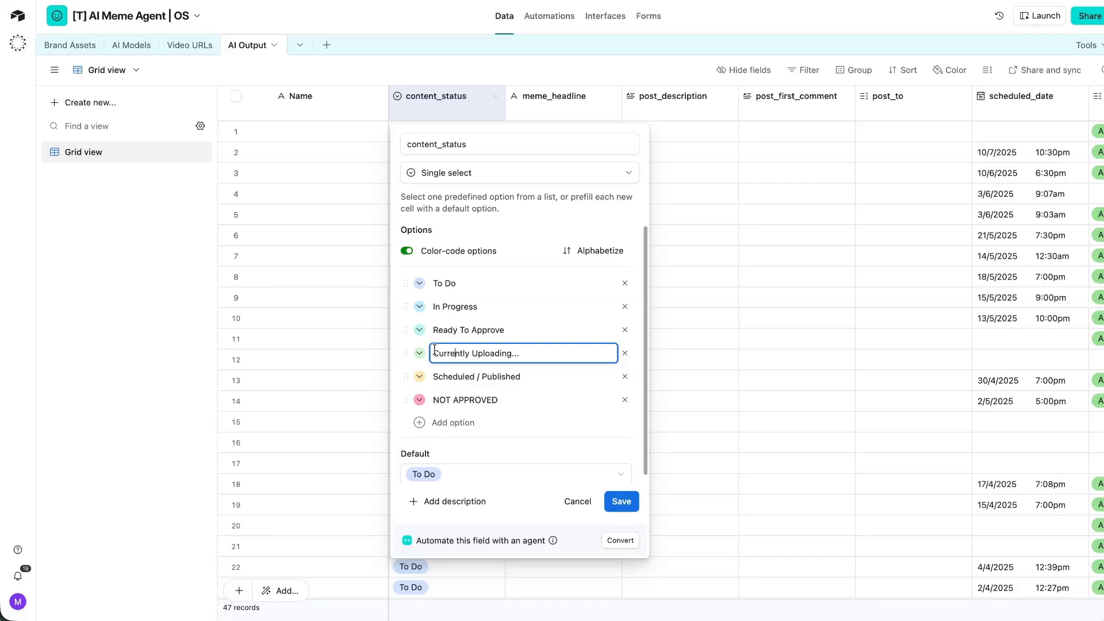
{"action": "left_click", "coordinate": [622, 501]}
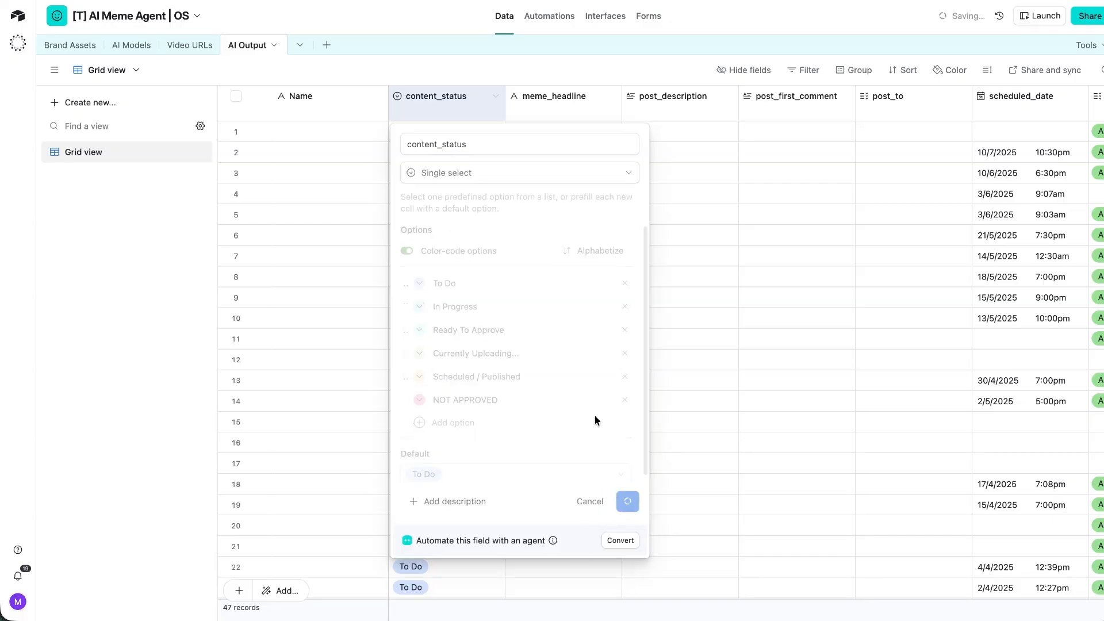
{"action": "scroll", "coordinate": [792, 388], "scroll_direction": "right", "scroll_amount": 10}
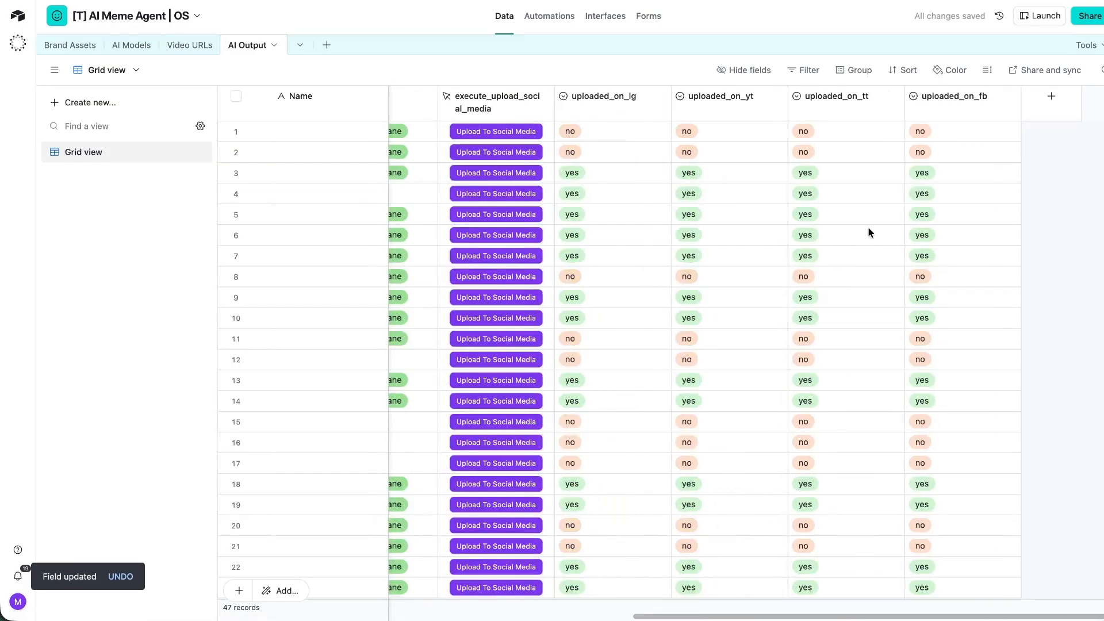
Check row 1's uploaded_on_ig, uploaded_on_yt and uploaded_on_fb cells.
{"action": "scroll", "coordinate": [871, 232], "scroll_direction": "down", "scroll_amount": 3}
{"action": "scroll", "coordinate": [875, 229], "scroll_direction": "up", "scroll_amount": 3}
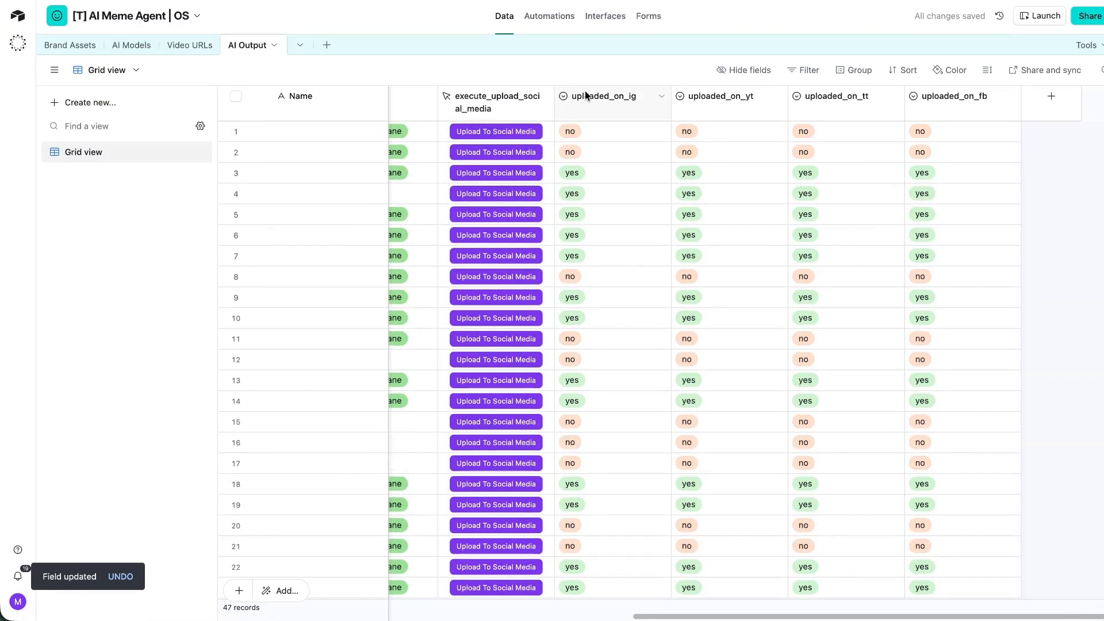
{"action": "left_click", "coordinate": [623, 131]}
{"action": "left_click", "coordinate": [750, 136]}
{"action": "left_click", "coordinate": [959, 132]}
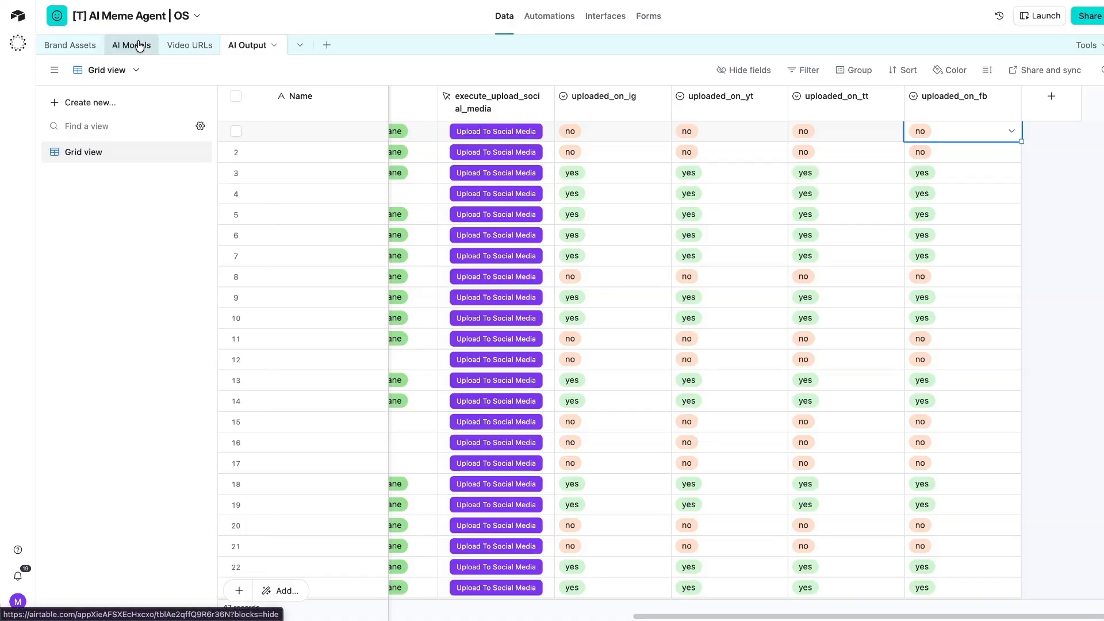
Compare with the Video URLs table, then start a new AI Output field.
{"action": "left_click", "coordinate": [190, 45]}
{"action": "scroll", "coordinate": [784, 189], "scroll_direction": "right", "scroll_amount": 10}
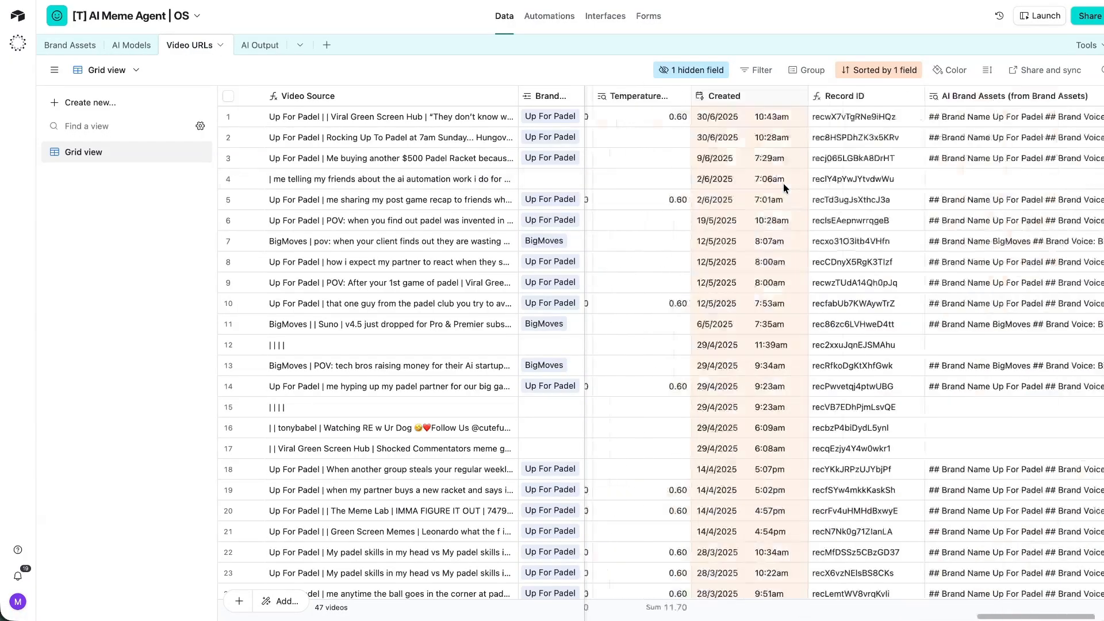
{"action": "scroll", "coordinate": [783, 188], "scroll_direction": "left", "scroll_amount": 20}
{"action": "scroll", "coordinate": [778, 188], "scroll_direction": "left", "scroll_amount": 10}
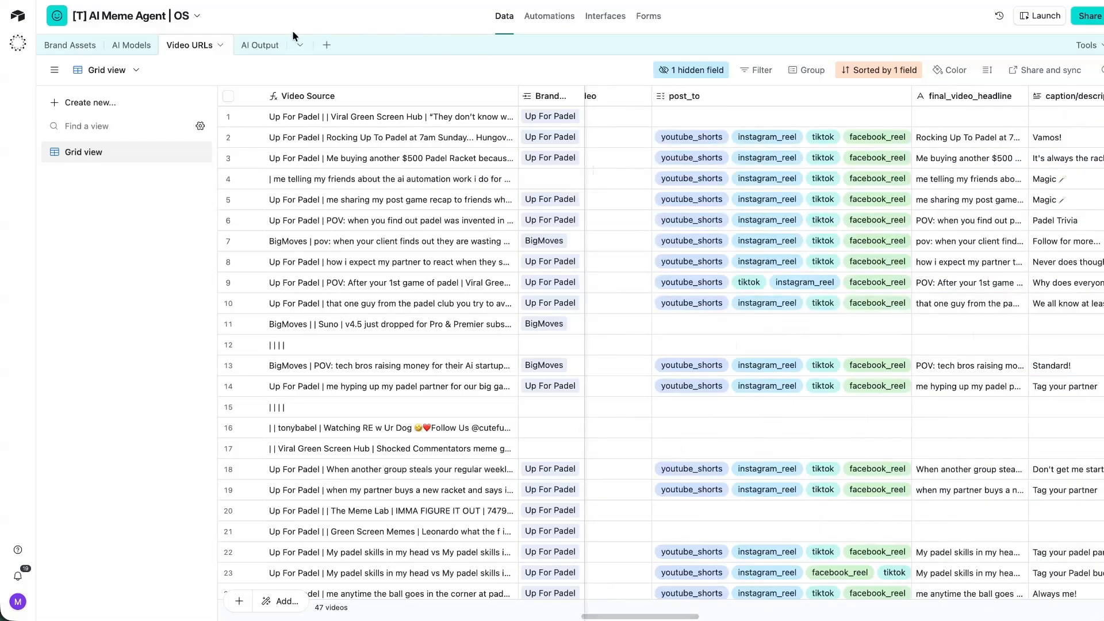
{"action": "left_click", "coordinate": [259, 45]}
{"action": "scroll", "coordinate": [574, 207], "scroll_direction": "left", "scroll_amount": 10}
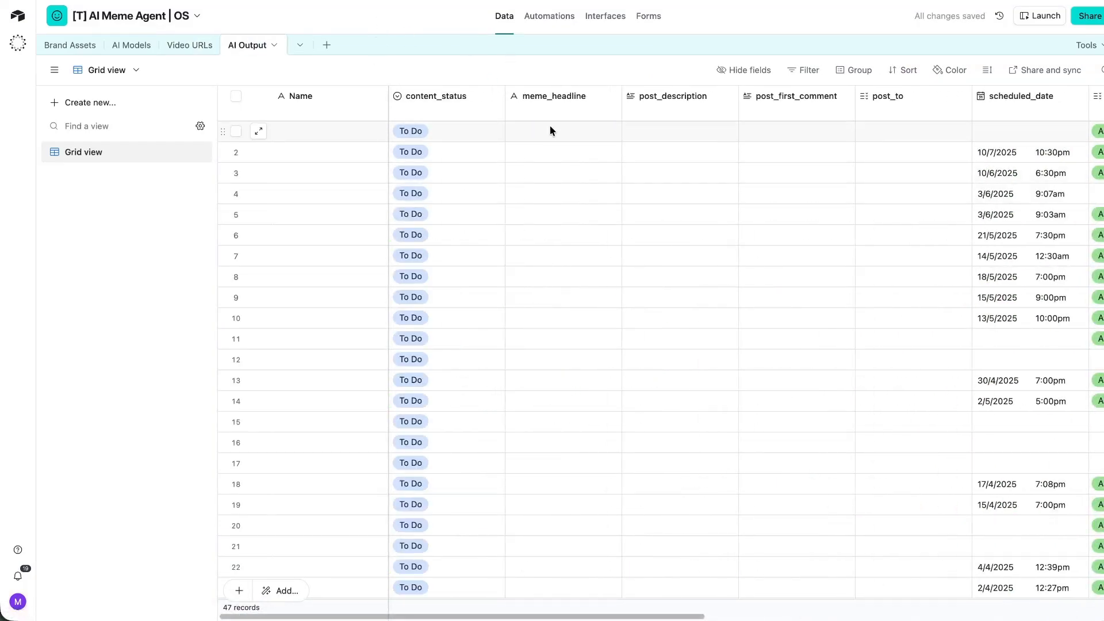
{"action": "scroll", "coordinate": [550, 126], "scroll_direction": "right", "scroll_amount": 5}
{"action": "scroll", "coordinate": [575, 113], "scroll_direction": "left", "scroll_amount": 5}
{"action": "scroll", "coordinate": [596, 99], "scroll_direction": "right", "scroll_amount": 6}
{"action": "scroll", "coordinate": [619, 99], "scroll_direction": "right", "scroll_amount": 3}
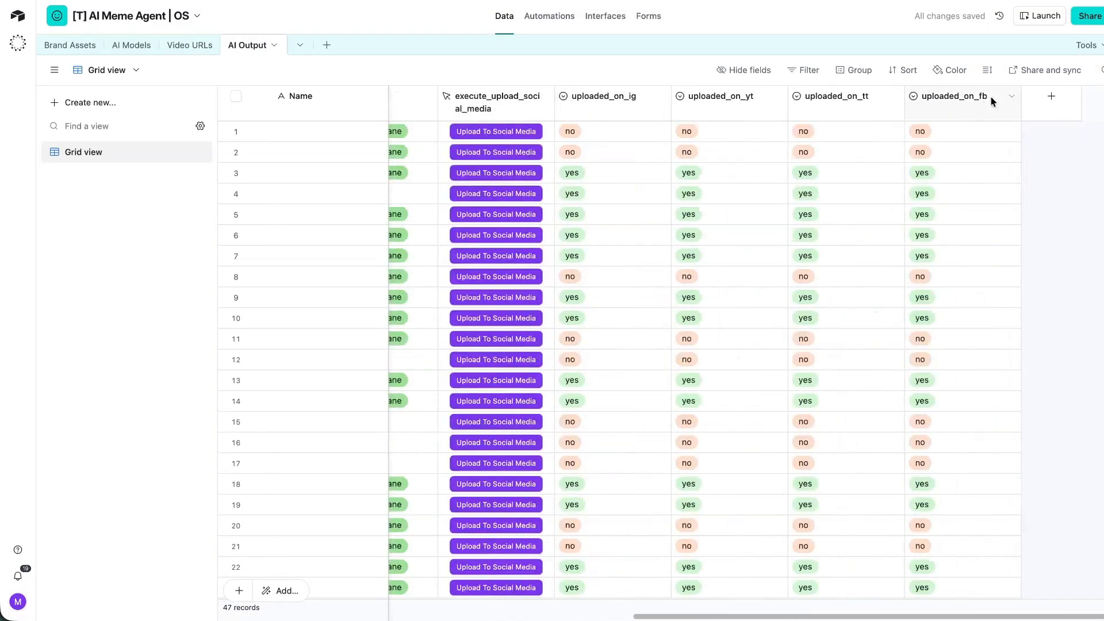
{"action": "left_click", "coordinate": [1047, 98]}
Create an original_video_url field linking to the Video URLs table.
{"action": "left_click", "coordinate": [900, 330]}
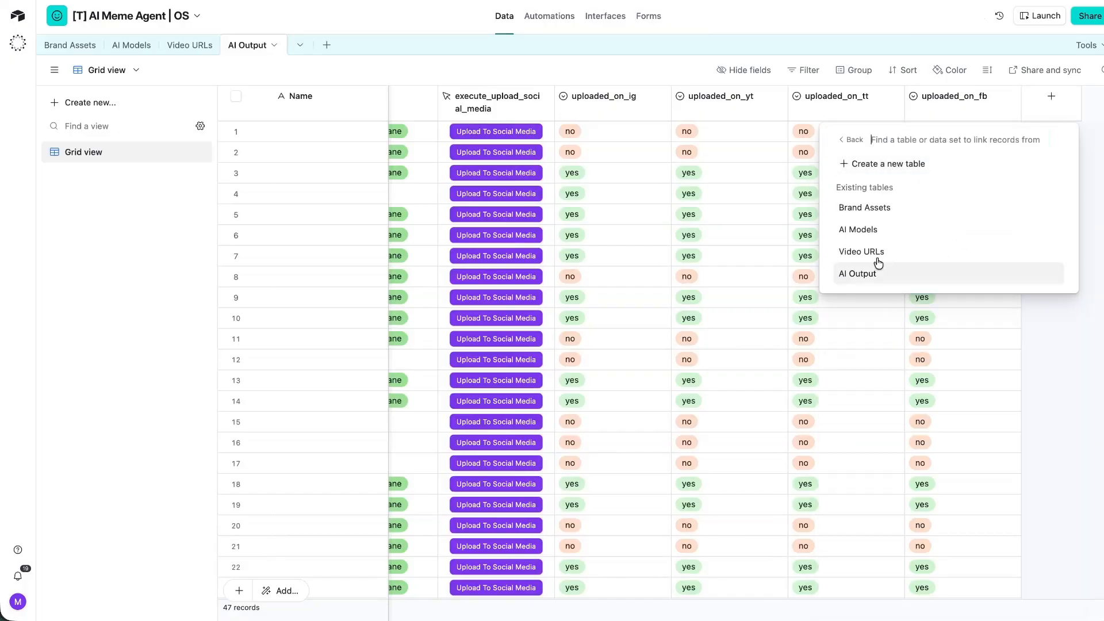
{"action": "left_click", "coordinate": [860, 249]}
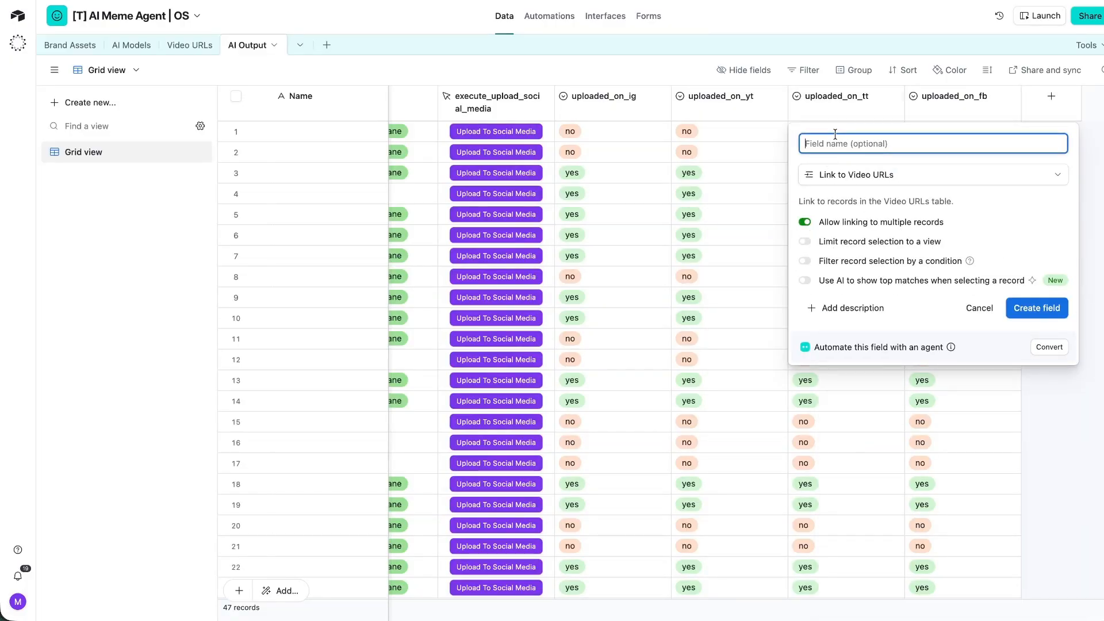
{"action": "type", "text": "original_video_url"}
{"action": "key", "text": "Return"}
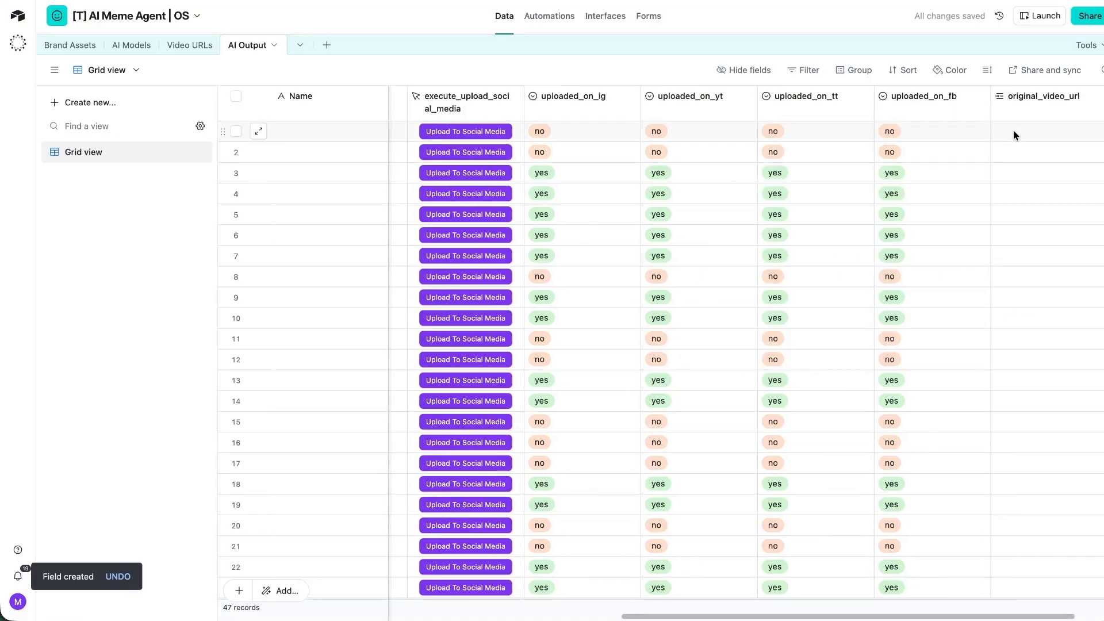
{"action": "left_click", "coordinate": [1003, 132]}
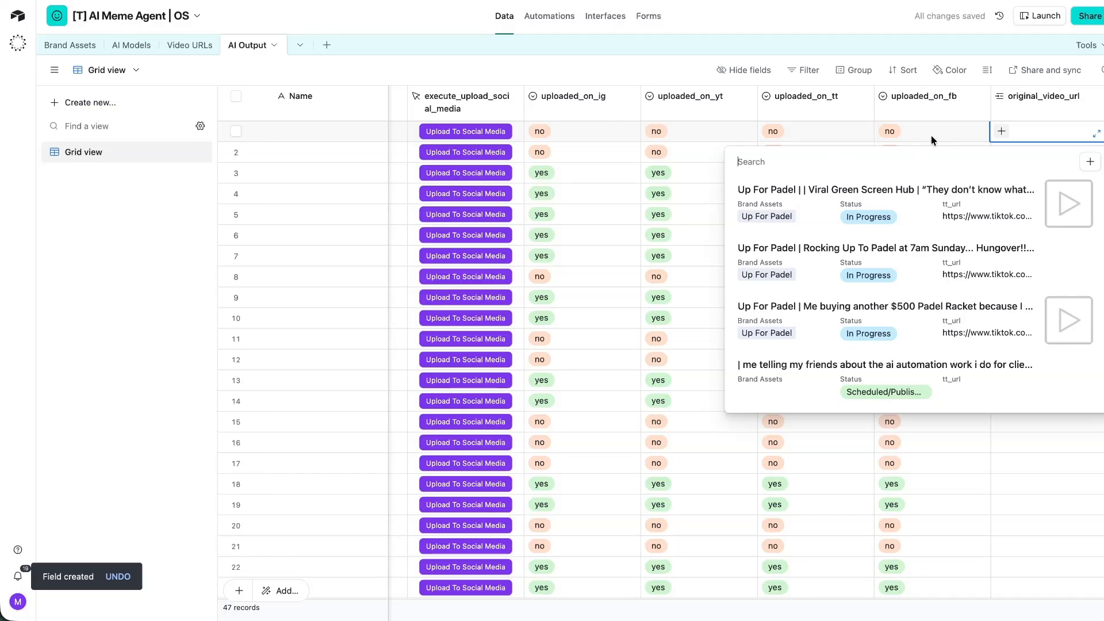
{"action": "key", "text": "Escape"}
Add a tt_video_file lookup column through original_video_url.
{"action": "left_click", "coordinate": [195, 45]}
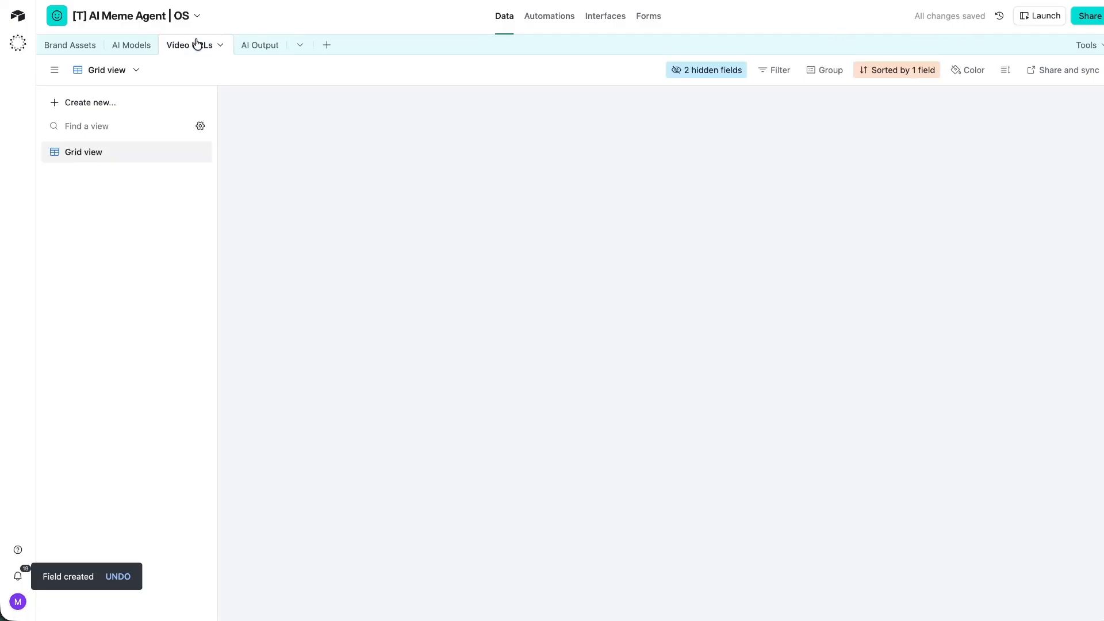
{"action": "left_click", "coordinate": [253, 46]}
{"action": "scroll", "coordinate": [884, 151], "scroll_direction": "right", "scroll_amount": 3}
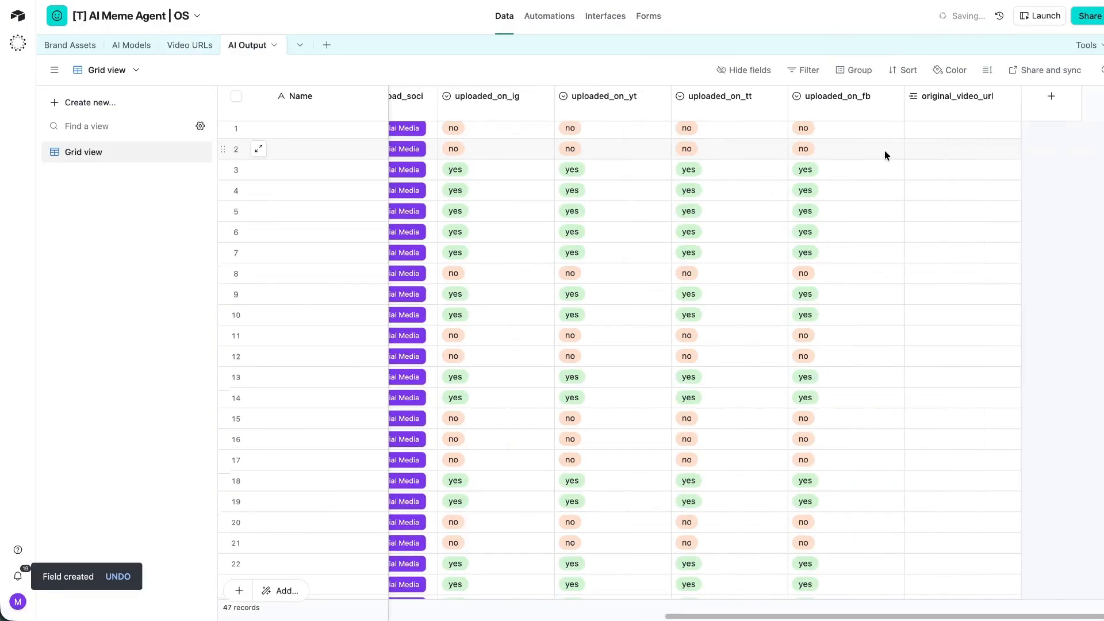
{"action": "right_click", "coordinate": [971, 99]}
{"action": "left_click", "coordinate": [972, 164]}
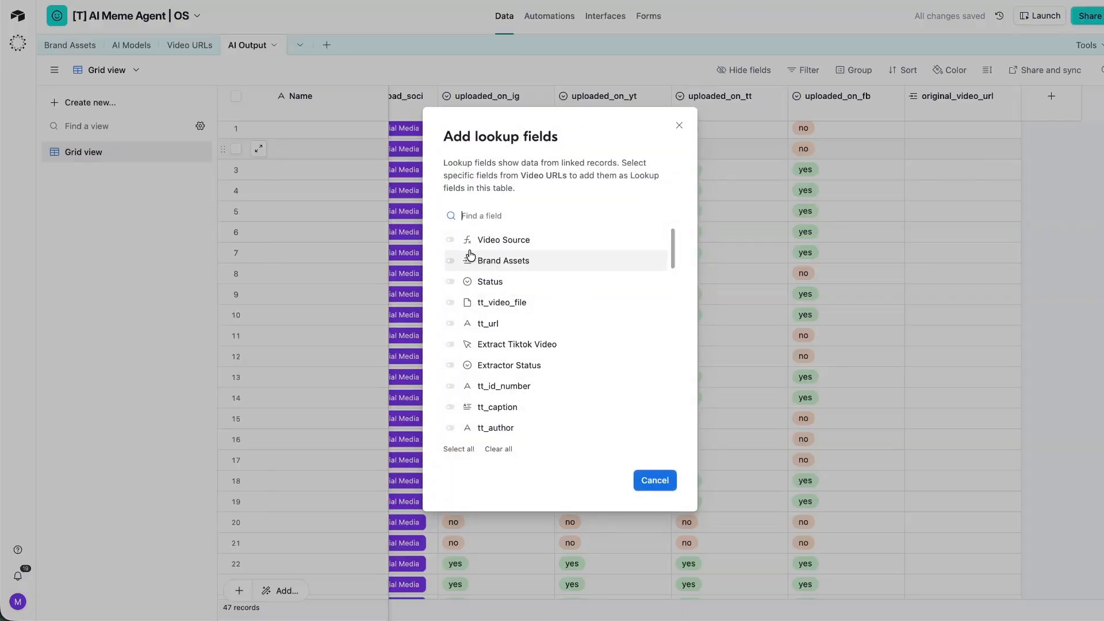
{"action": "left_click", "coordinate": [450, 303]}
{"action": "left_click", "coordinate": [648, 481]}
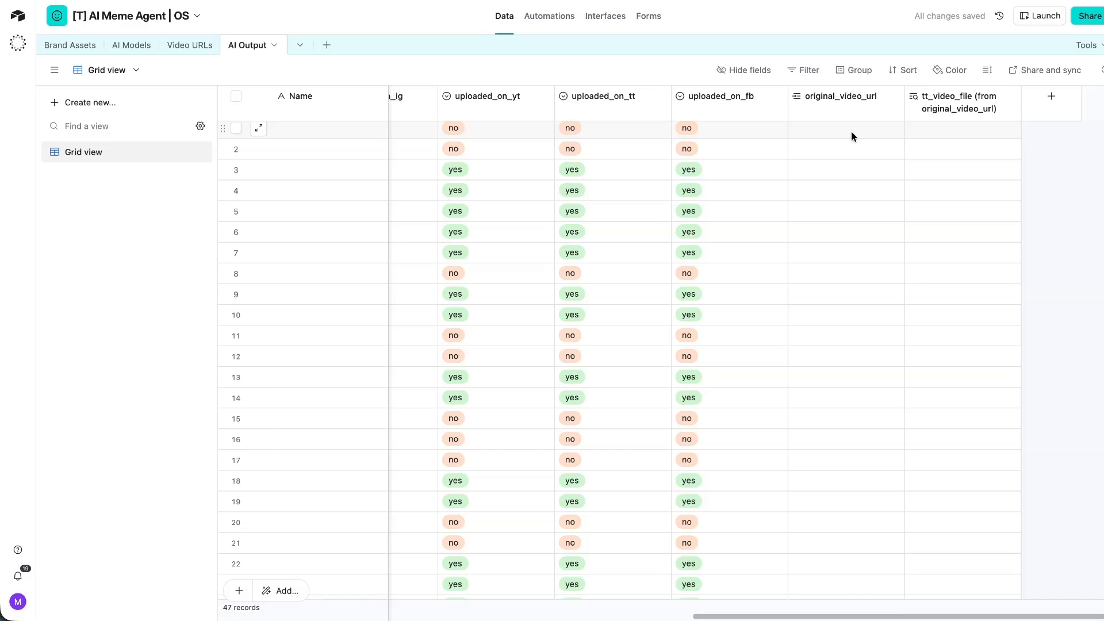
Link row 1 to the first Up For Padel video, preview it, then delete the lookup.
{"action": "scroll", "coordinate": [561, 136], "scroll_direction": "left", "scroll_amount": 4}
{"action": "scroll", "coordinate": [561, 136], "scroll_direction": "right", "scroll_amount": 4}
{"action": "left_click", "coordinate": [951, 132]}
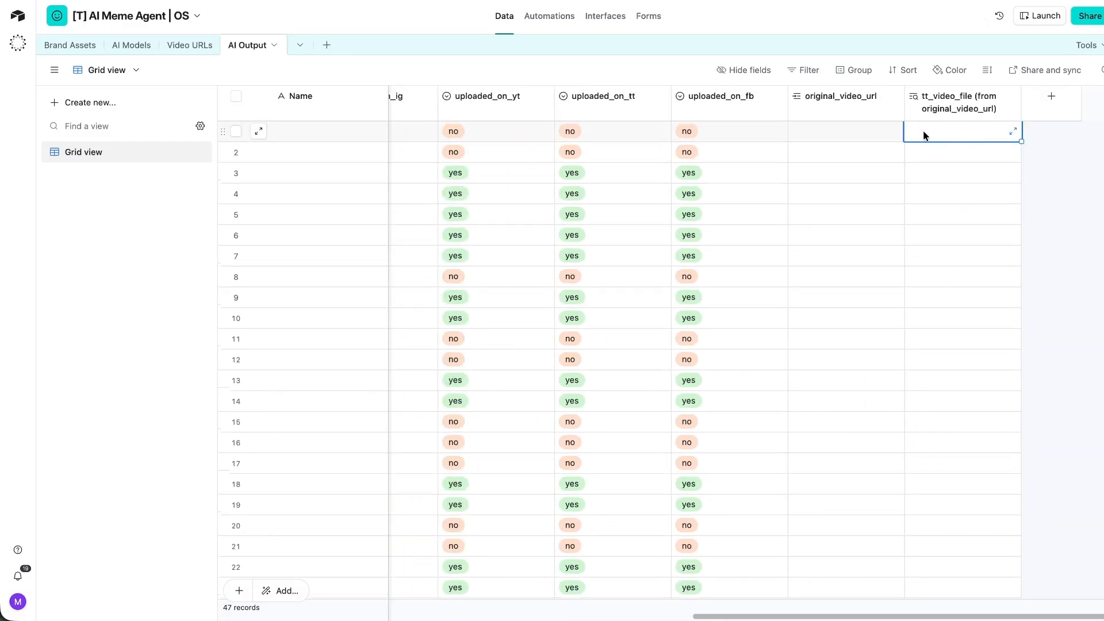
{"action": "left_click", "coordinate": [889, 131]}
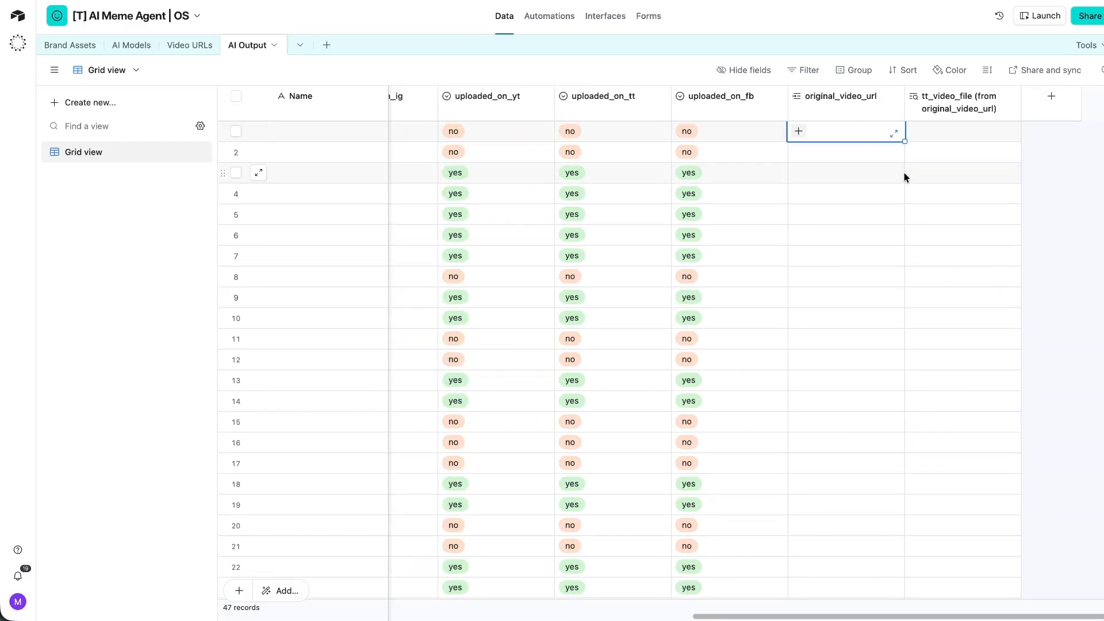
{"action": "left_click", "coordinate": [798, 132]}
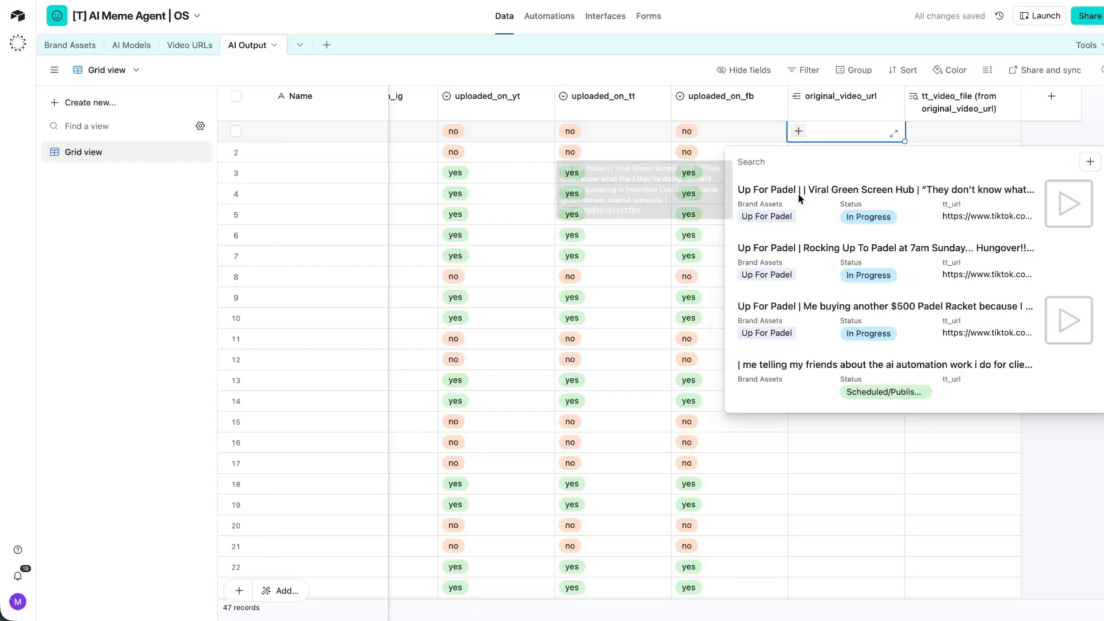
{"action": "left_click", "coordinate": [798, 194]}
{"action": "left_click", "coordinate": [982, 138]}
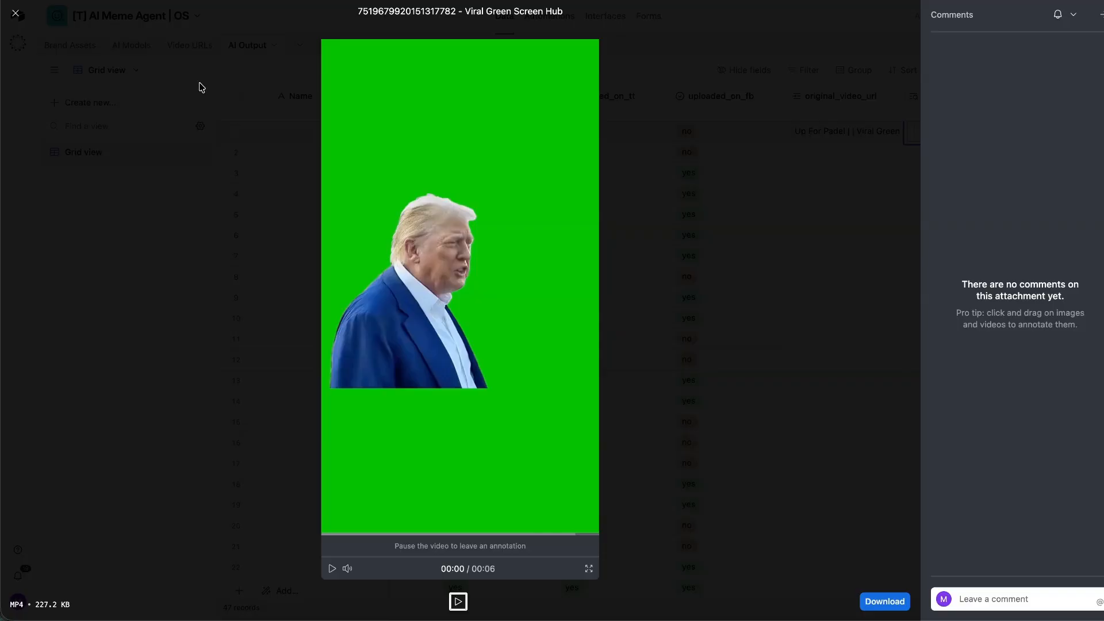
{"action": "left_click", "coordinate": [14, 17]}
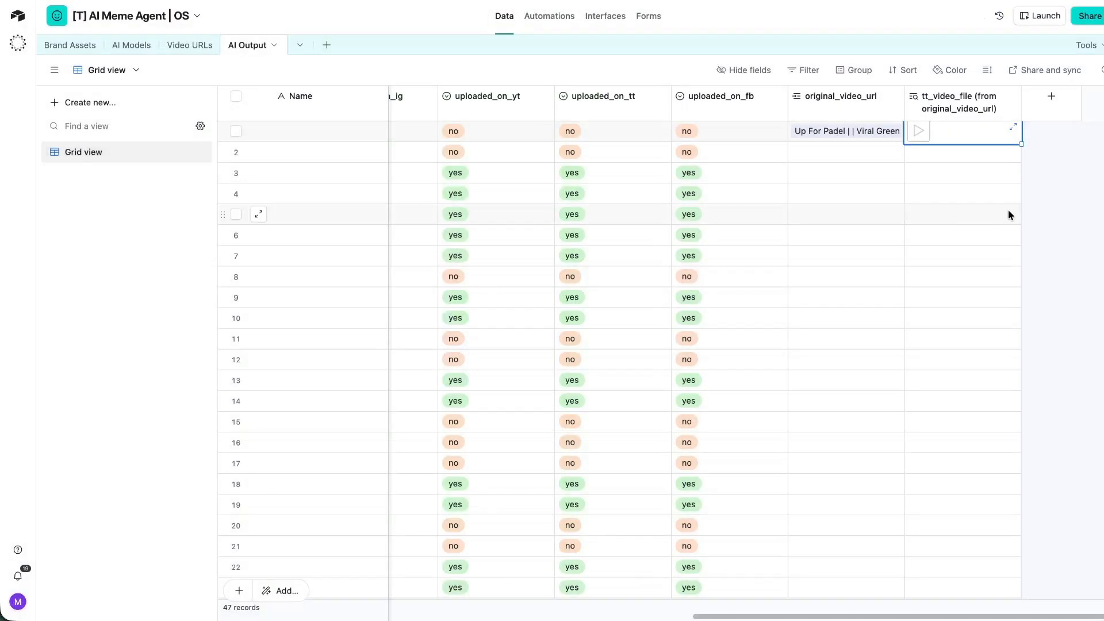
{"action": "right_click", "coordinate": [973, 104]}
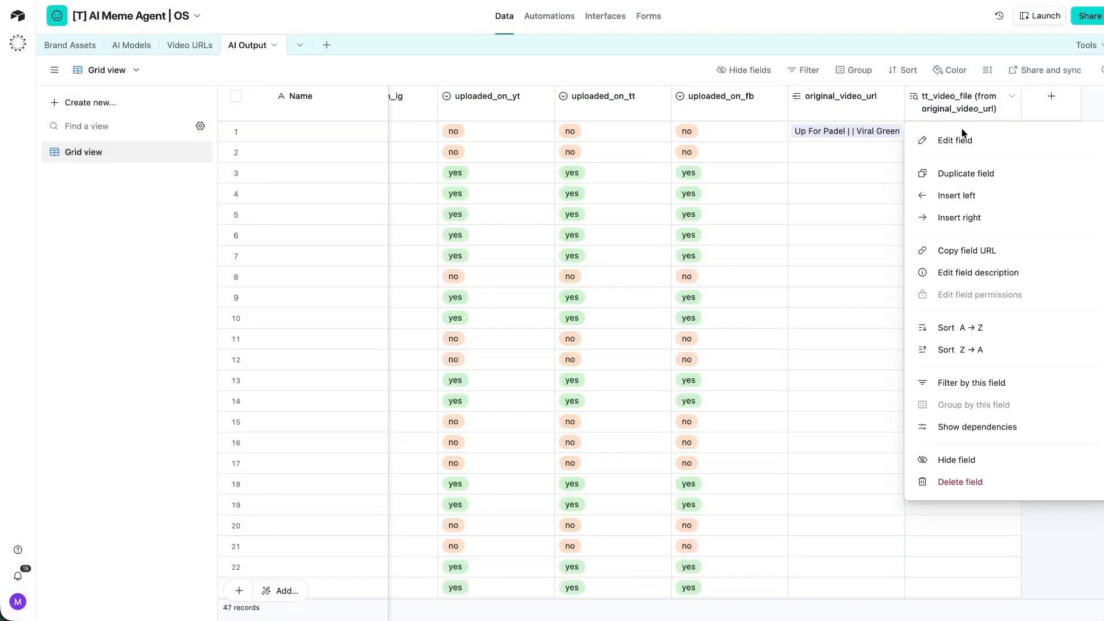
{"action": "left_click", "coordinate": [979, 484]}
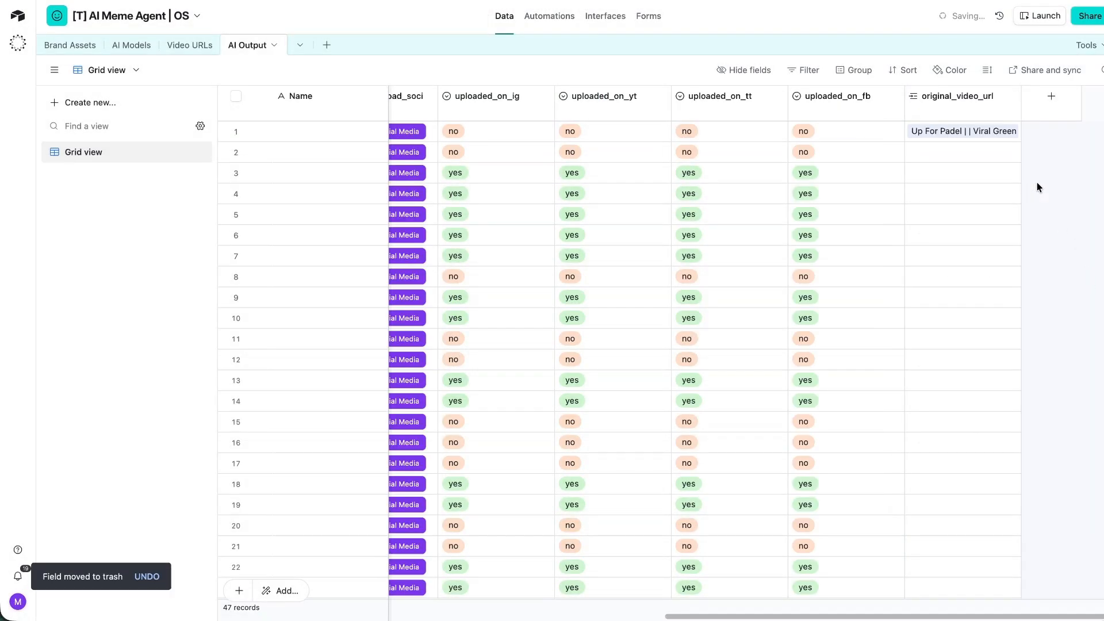
{"action": "scroll", "coordinate": [1024, 179], "scroll_direction": "left", "scroll_amount": 10}
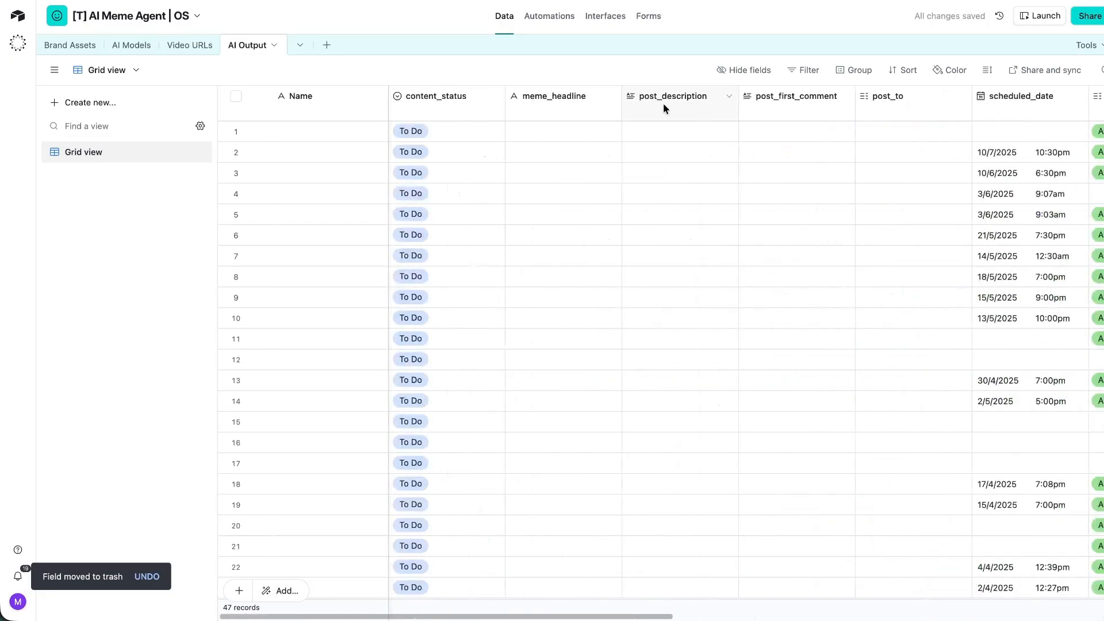
Insert a video_meme_file attachment field right after post_first_comment.
{"action": "left_click", "coordinate": [563, 104]}
{"action": "left_click", "coordinate": [709, 22]}
{"action": "right_click", "coordinate": [770, 109]}
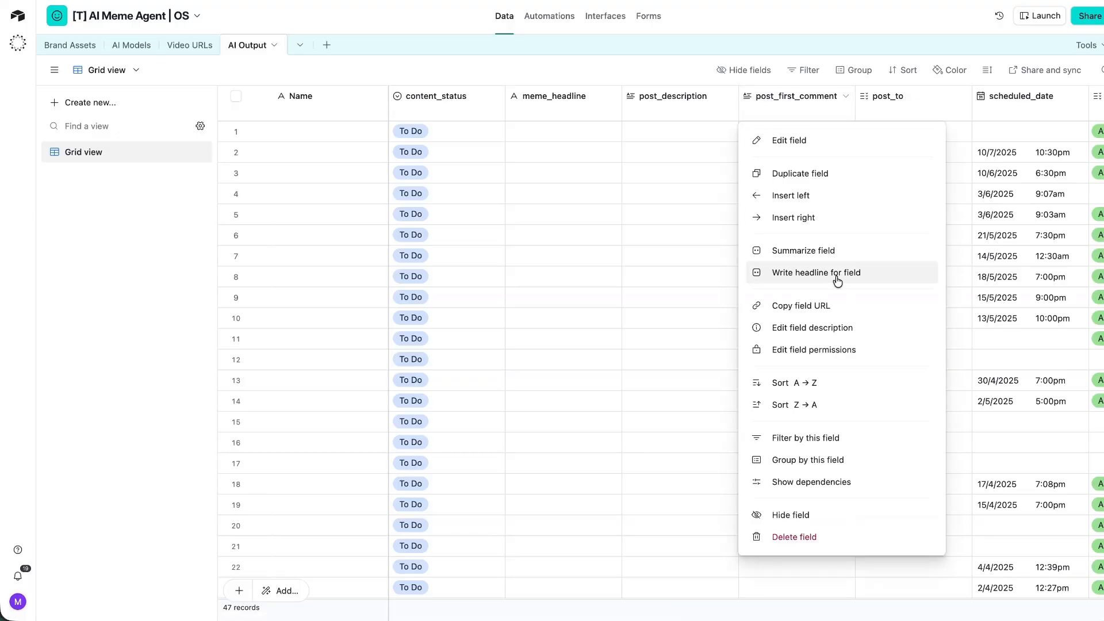
{"action": "left_click", "coordinate": [803, 218]}
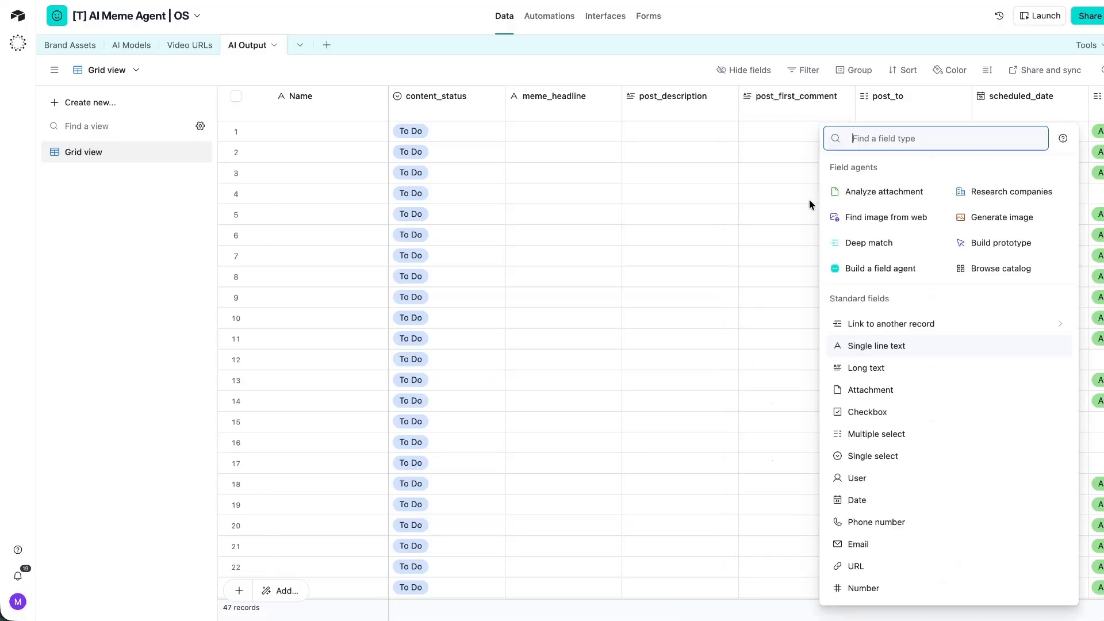
{"action": "type", "text": "att"}
{"action": "left_click", "coordinate": [860, 246]}
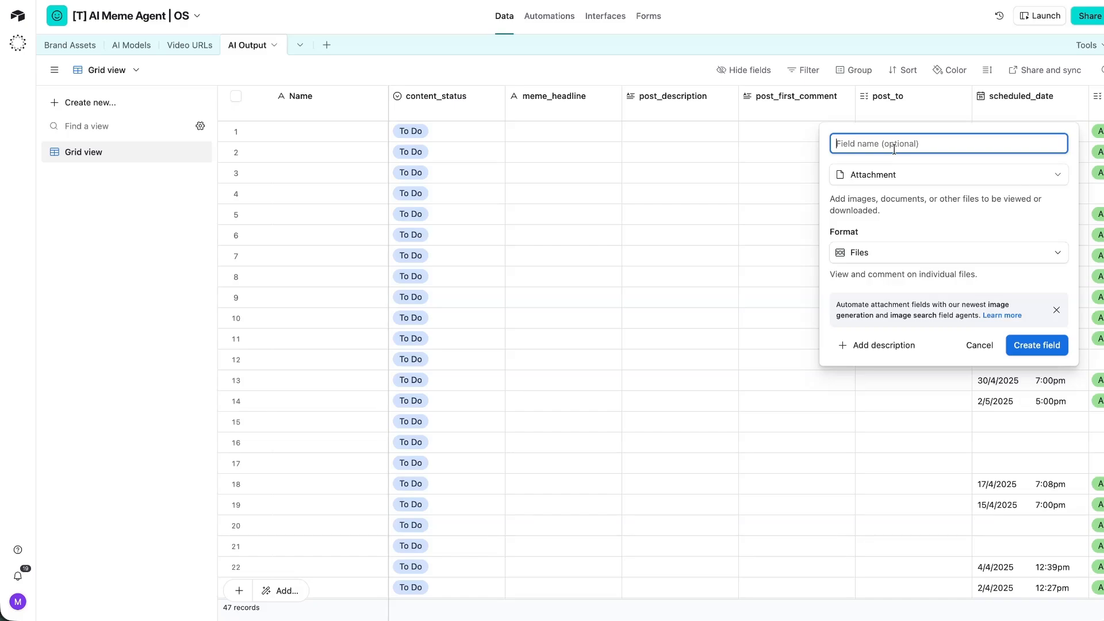
{"action": "type", "text": "video_meme_file"}
{"action": "key", "text": "Return"}
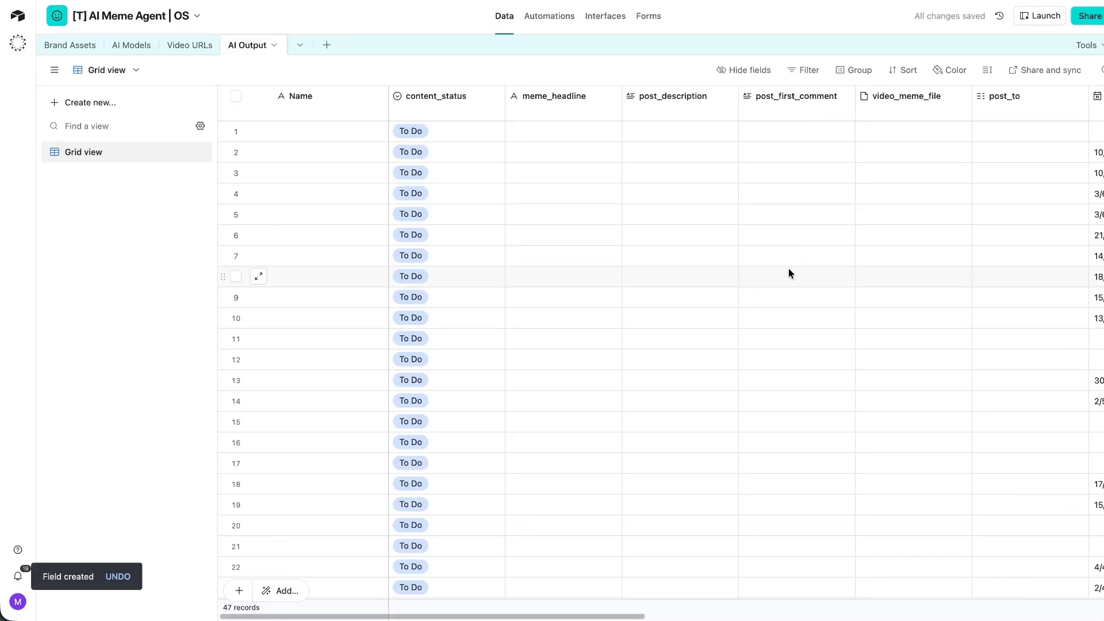
{"action": "scroll", "coordinate": [750, 260], "scroll_direction": "right", "scroll_amount": 15}
{"action": "scroll", "coordinate": [749, 260], "scroll_direction": "left", "scroll_amount": 15}
Turn the primary Name field into a Formula field named meme_id.
{"action": "double_click", "coordinate": [331, 100]}
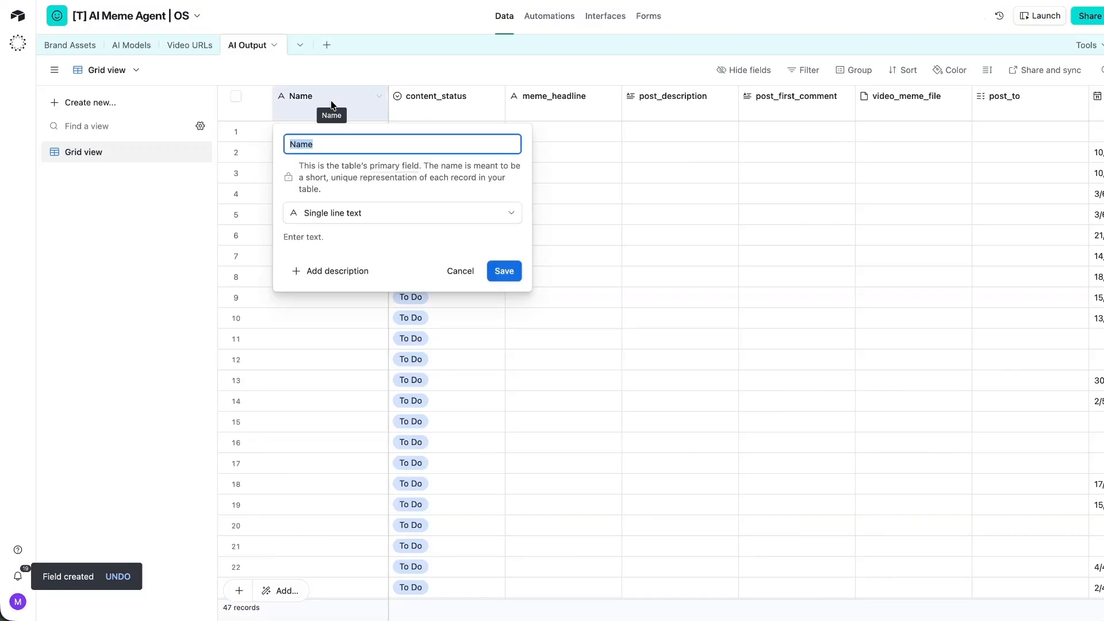
{"action": "left_click", "coordinate": [436, 221]}
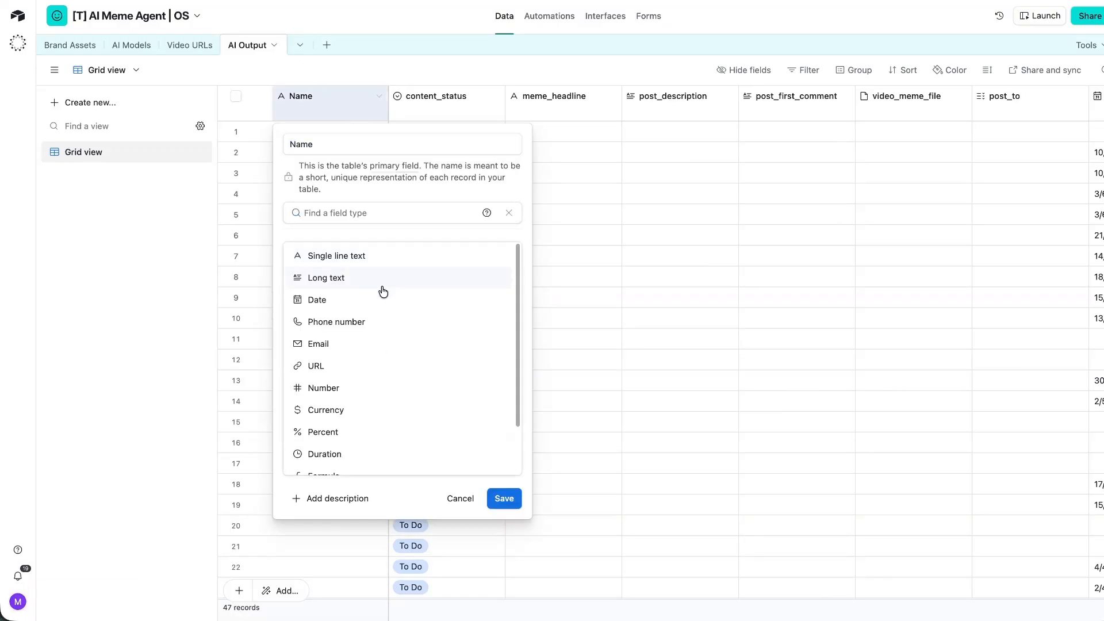
{"action": "type", "text": "form"}
{"action": "left_click", "coordinate": [382, 261]}
{"action": "left_click", "coordinate": [350, 146]}
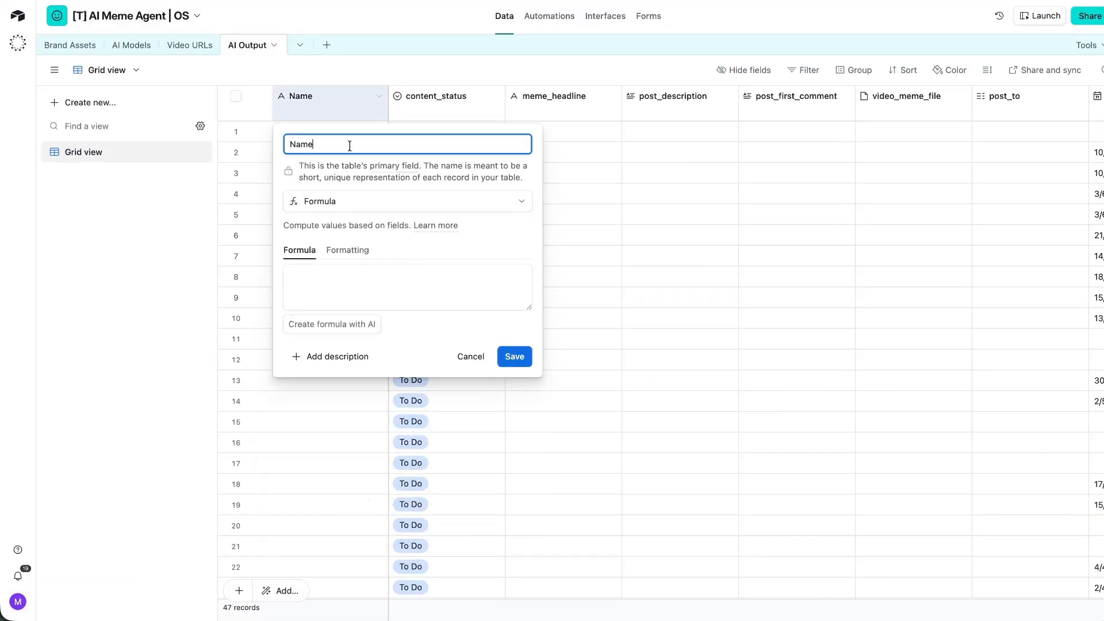
{"action": "double_click", "coordinate": [350, 145]}
{"action": "type", "text": "meme_id"}
Enter the formula meme_headline & " | " & original_video_url and save the field.
{"action": "left_click", "coordinate": [329, 298]}
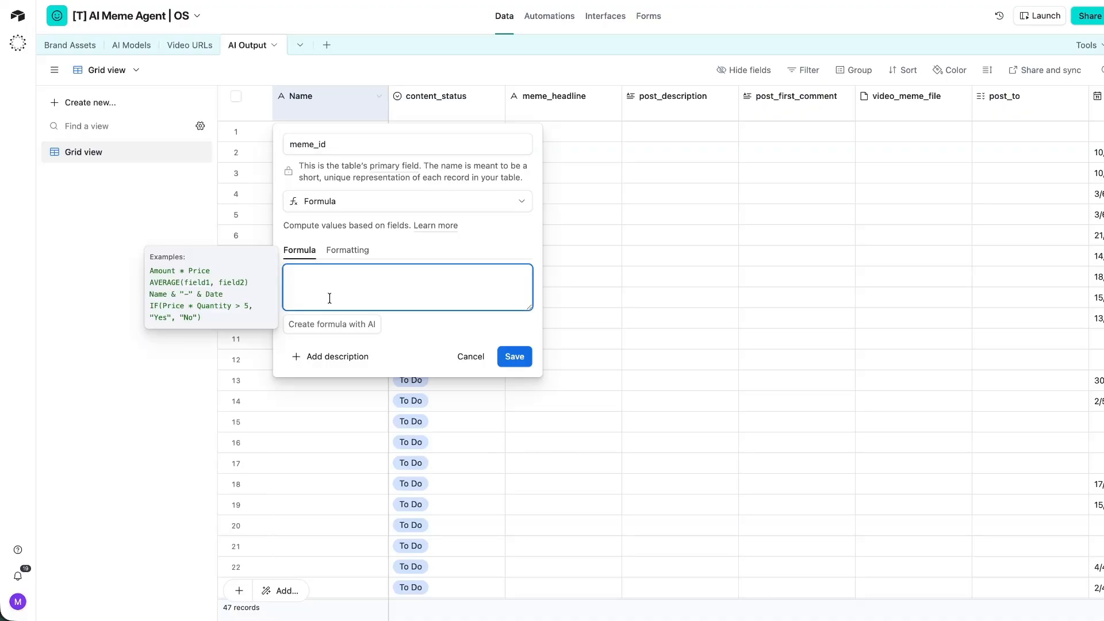
{"action": "type", "text": "meme_"}
{"action": "key", "text": "Return"}
{"action": "scroll", "coordinate": [709, 204], "scroll_direction": "right", "scroll_amount": 10}
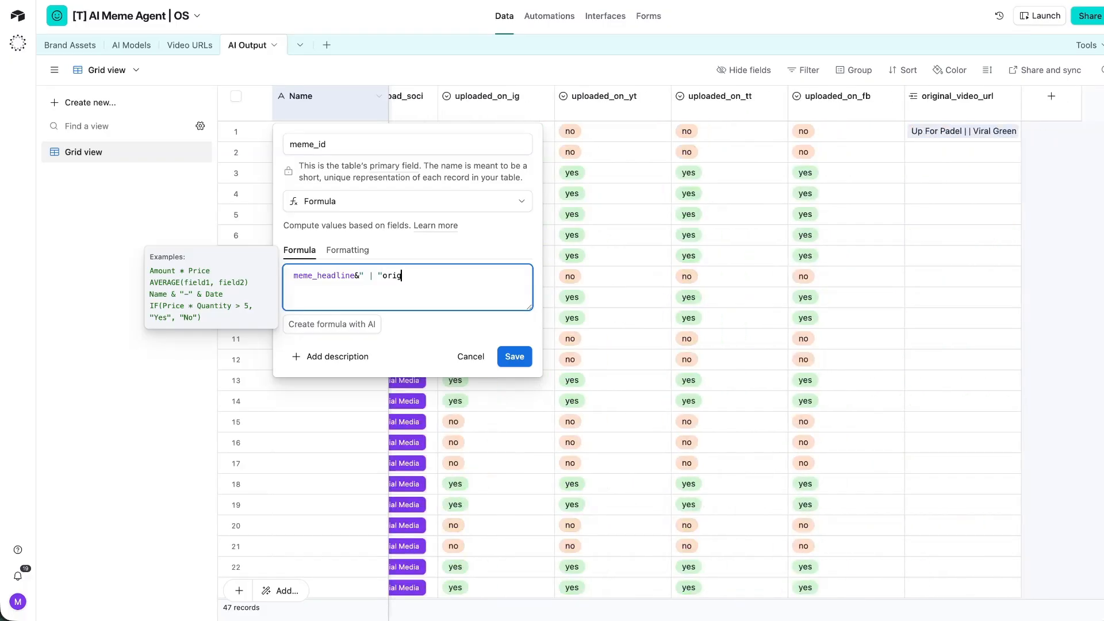
{"action": "left_click", "coordinate": [434, 337]}
{"action": "type", "text": "&\" | \""}
{"action": "key", "text": "Return"}
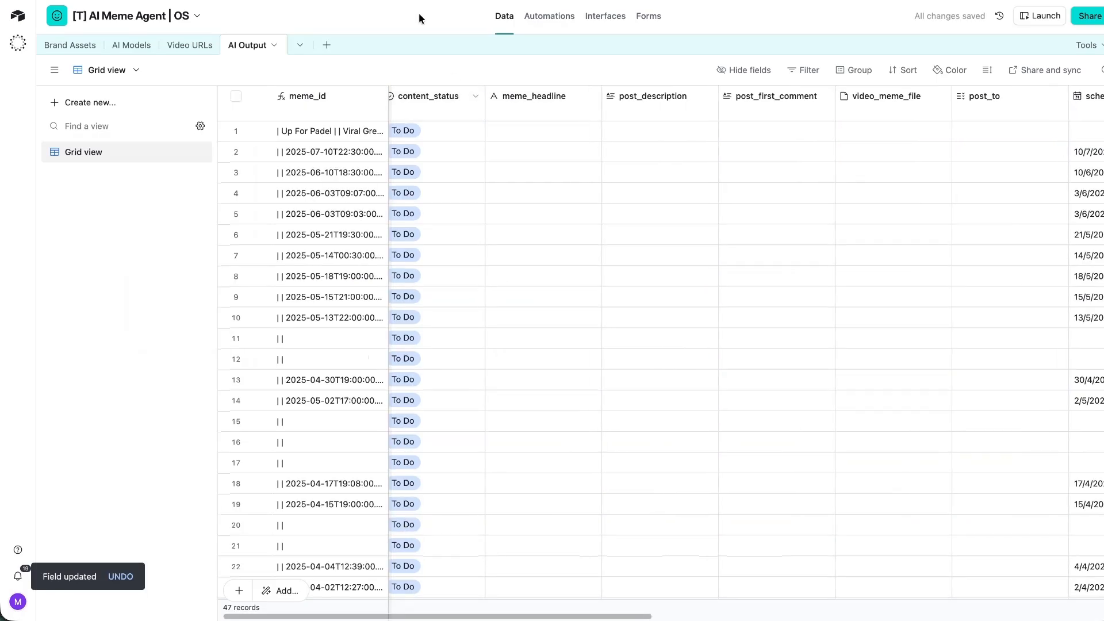
Go to Interfaces and start a new page in the Meme Generator interface.
{"action": "left_click", "coordinate": [606, 16]}
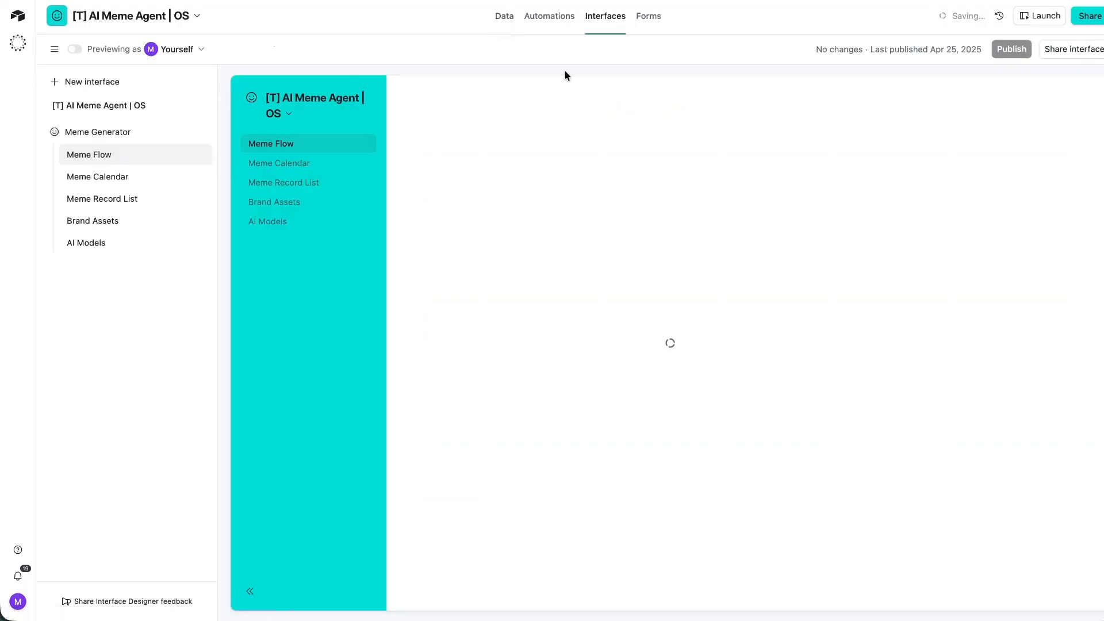
{"action": "scroll", "coordinate": [646, 290], "scroll_direction": "down", "scroll_amount": 4}
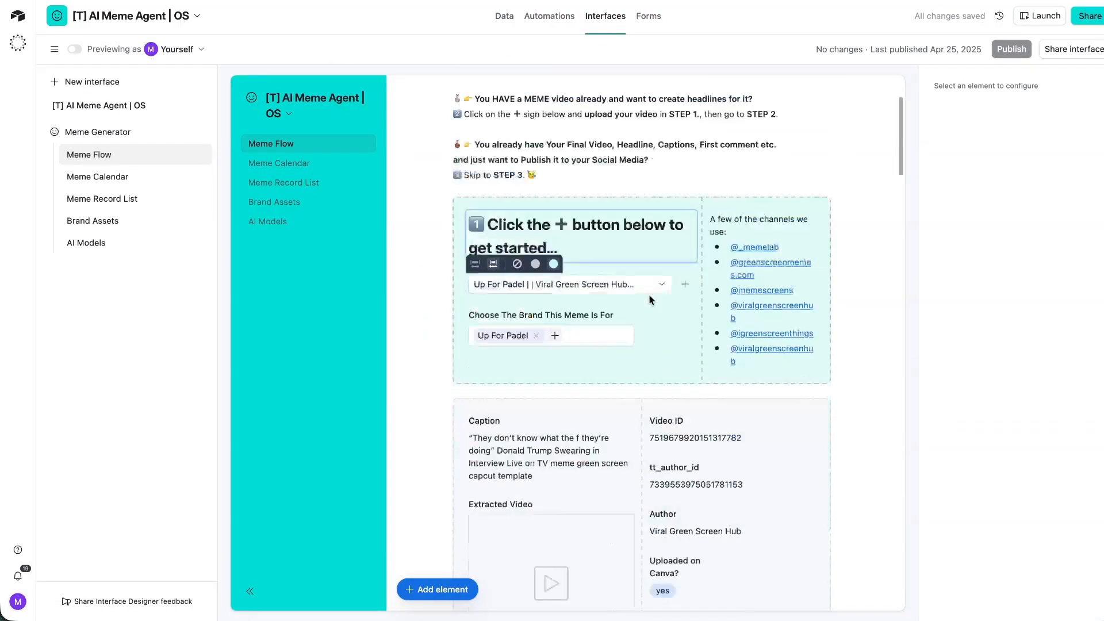
{"action": "scroll", "coordinate": [649, 295], "scroll_direction": "up", "scroll_amount": 4}
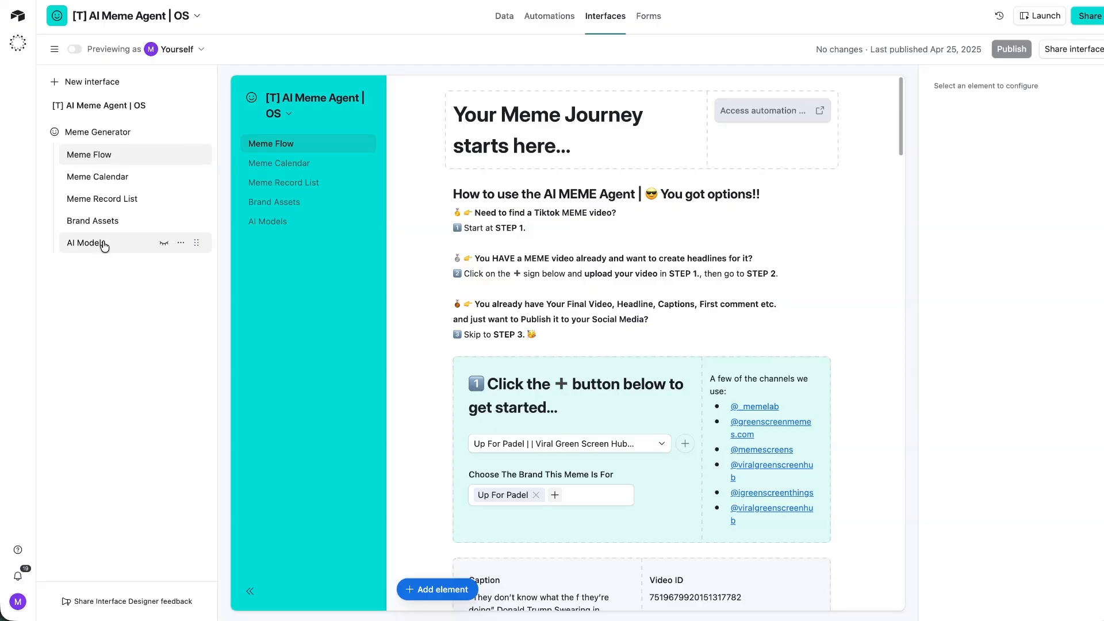
{"action": "left_click", "coordinate": [188, 131]}
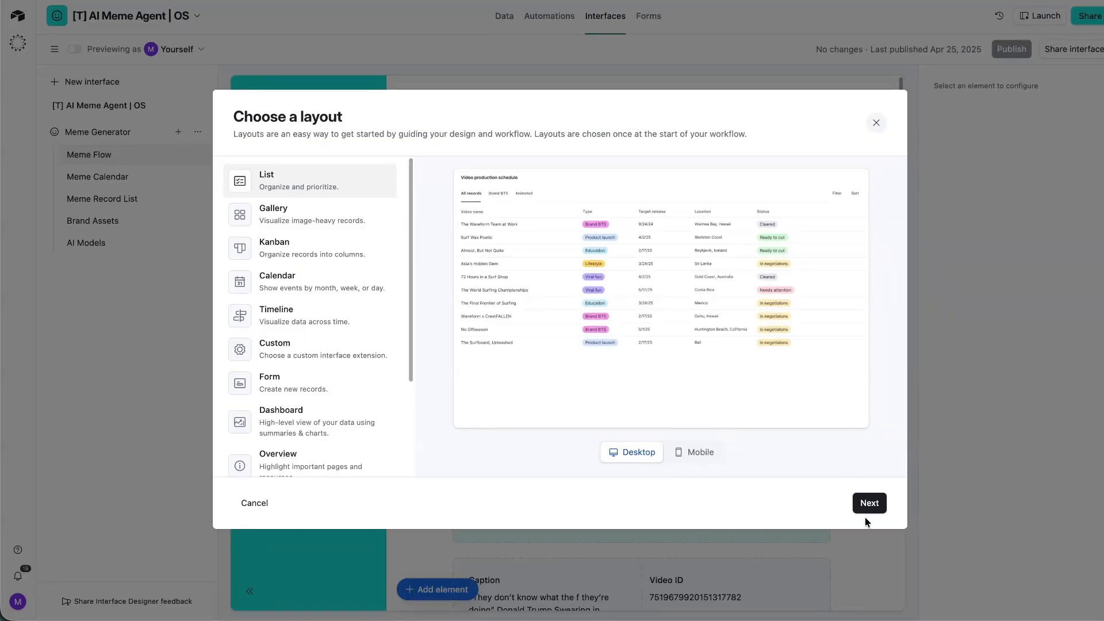
Create a List page from the Video URLs table named 'Add New Meme Video'.
{"action": "left_click", "coordinate": [874, 503]}
{"action": "left_click", "coordinate": [293, 198]}
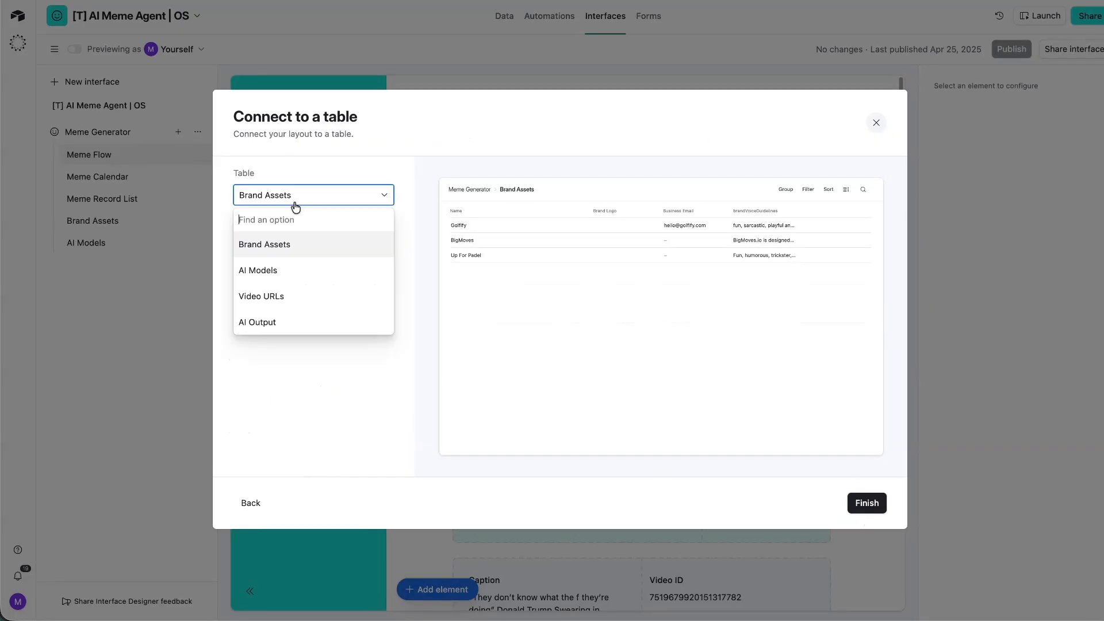
{"action": "left_click", "coordinate": [284, 298]}
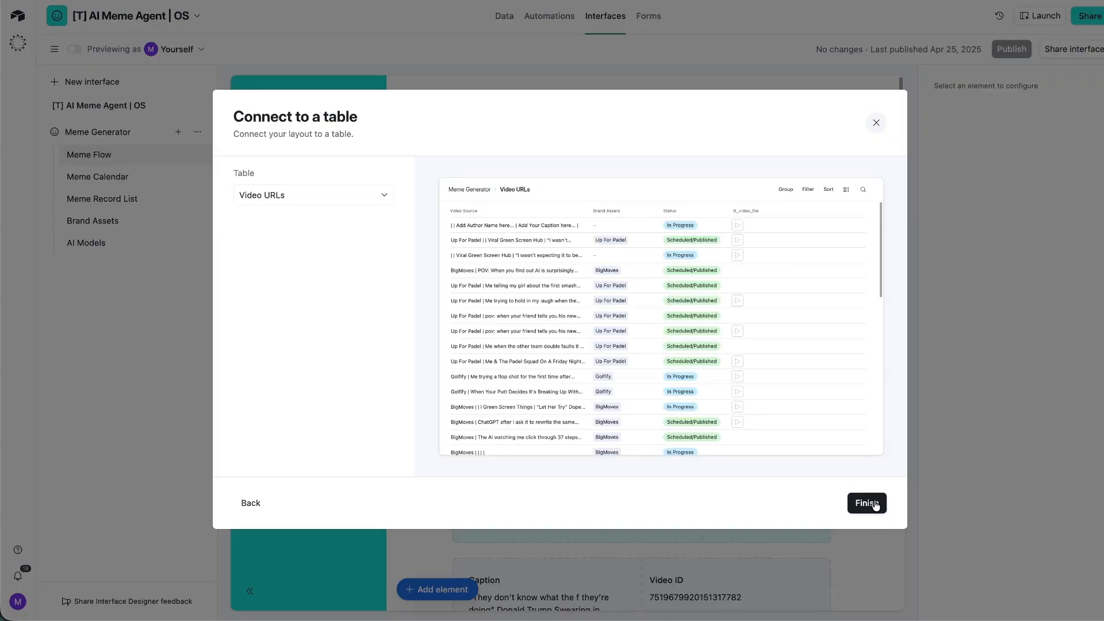
{"action": "left_click", "coordinate": [866, 503]}
{"action": "left_click", "coordinate": [181, 265]}
{"action": "left_click", "coordinate": [207, 294]}
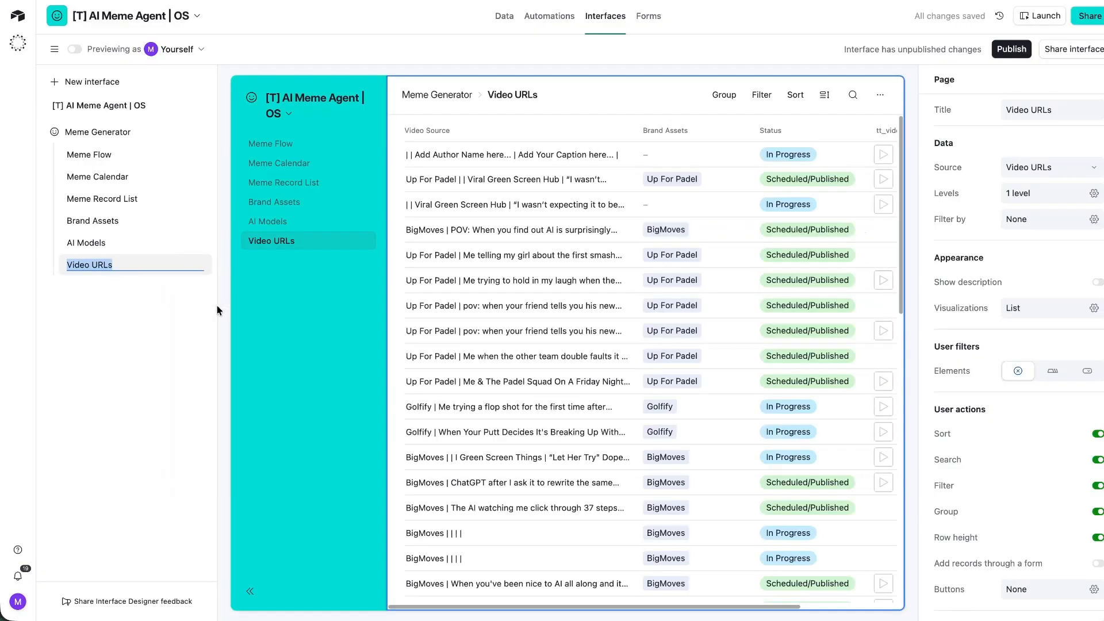
{"action": "type", "text": "Add New Meme Vi"}
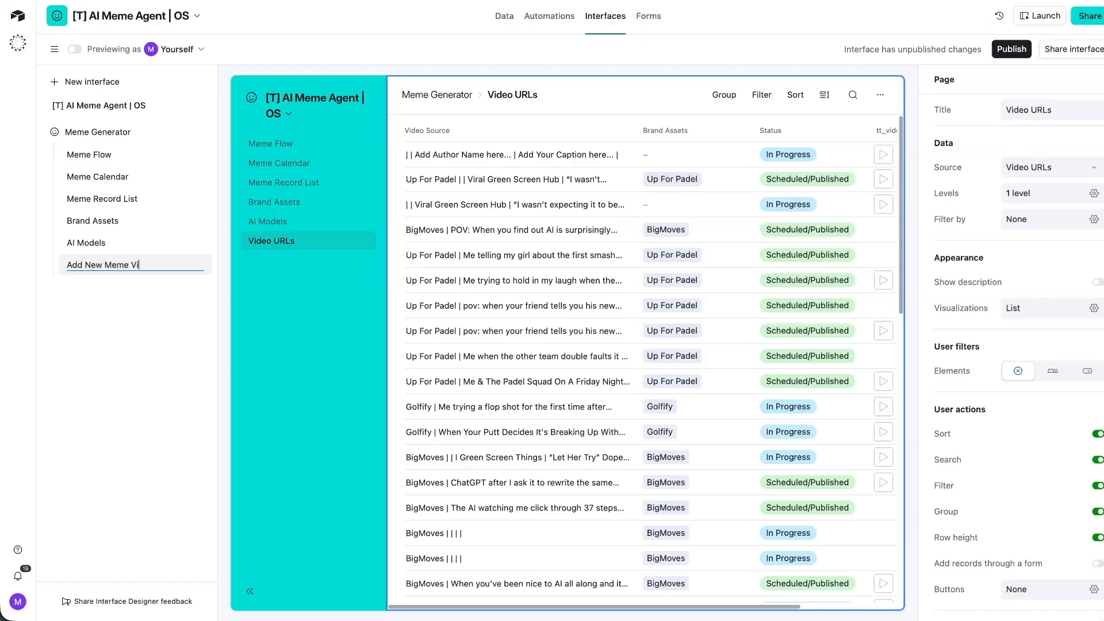
{"action": "type", "text": "deo"}
{"action": "key", "text": "Return"}
Add a button that opens a record creation form for the Video URLs table.
{"action": "left_click", "coordinate": [1000, 589]}
{"action": "left_click", "coordinate": [961, 555]}
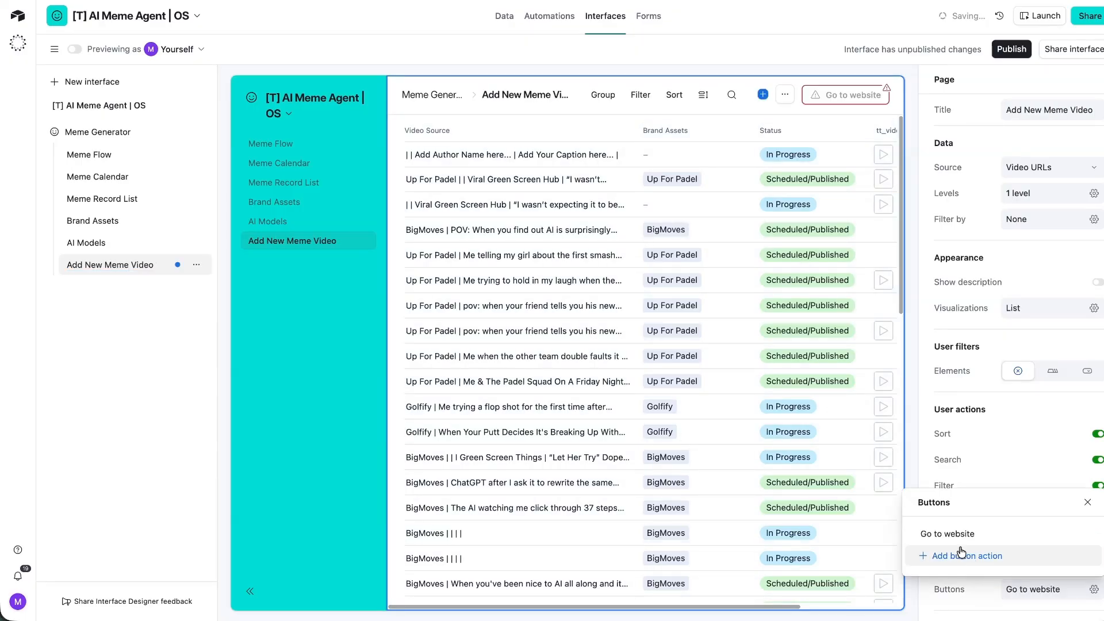
{"action": "left_click", "coordinate": [833, 95]}
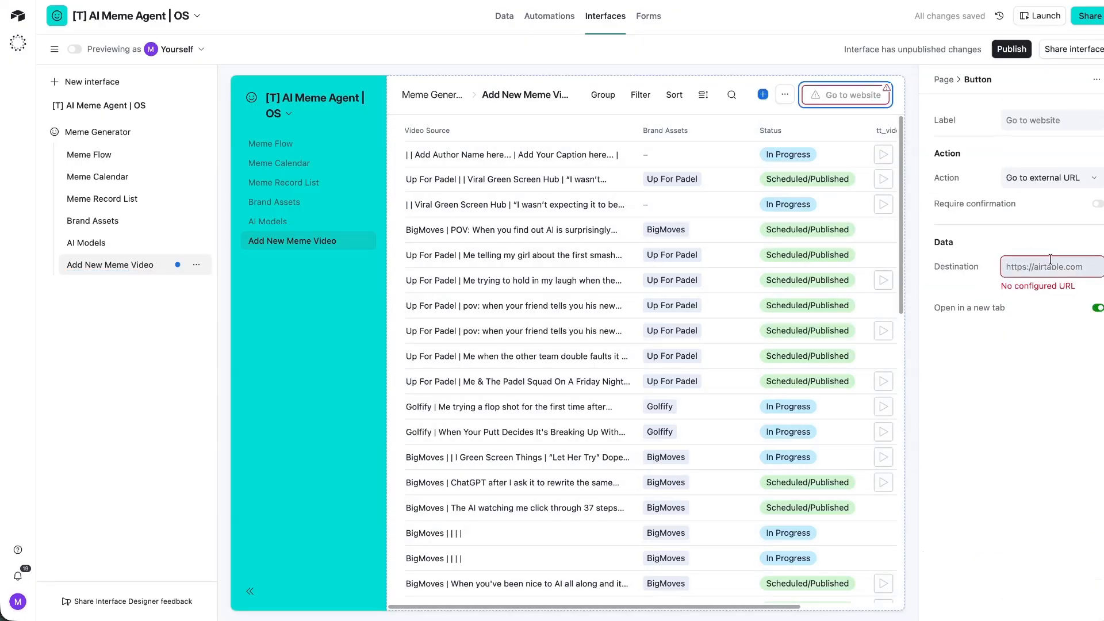
{"action": "left_click", "coordinate": [1047, 177]}
{"action": "left_click", "coordinate": [1036, 218]}
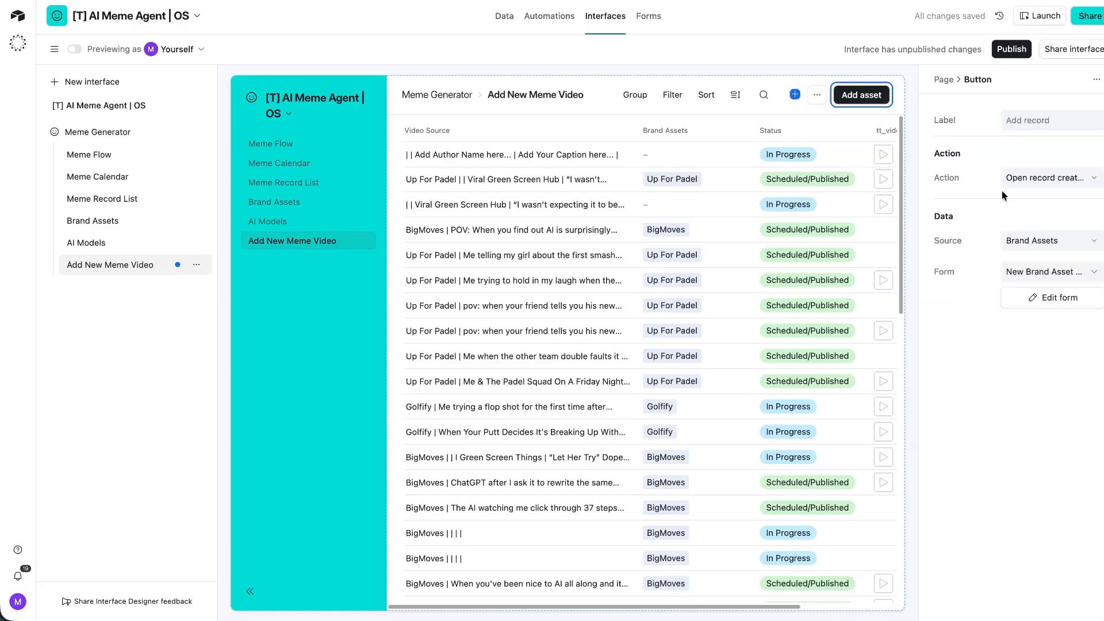
{"action": "left_click", "coordinate": [1044, 241]}
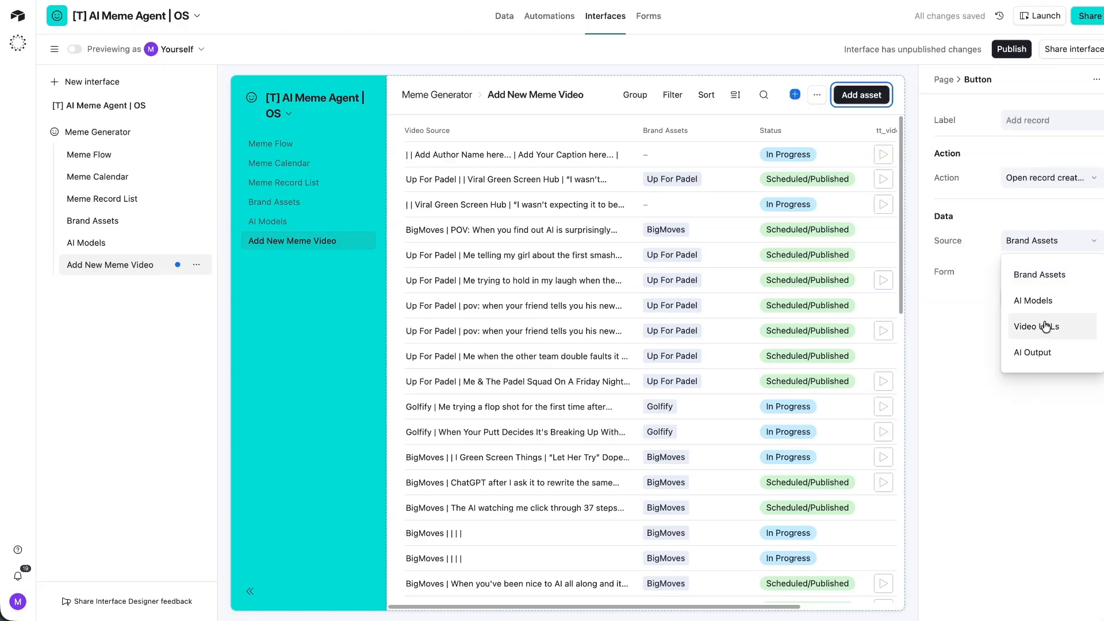
{"action": "left_click", "coordinate": [1046, 326]}
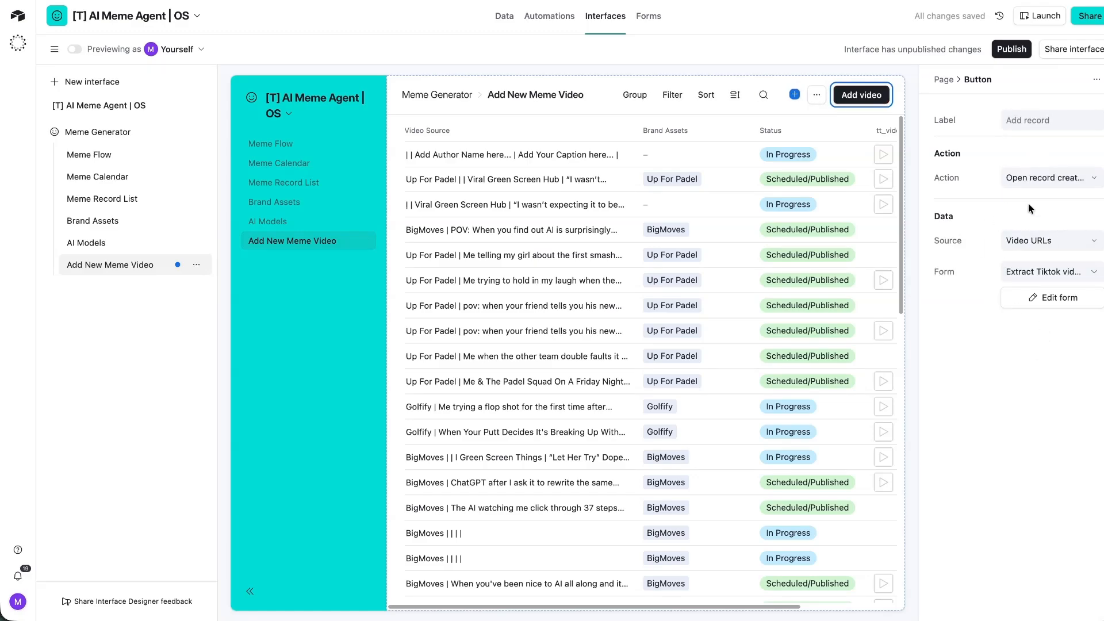
Preview the button's linked record-creation form, then close it.
{"action": "left_click", "coordinate": [1047, 299]}
{"action": "scroll", "coordinate": [558, 269], "scroll_direction": "down", "scroll_amount": 5}
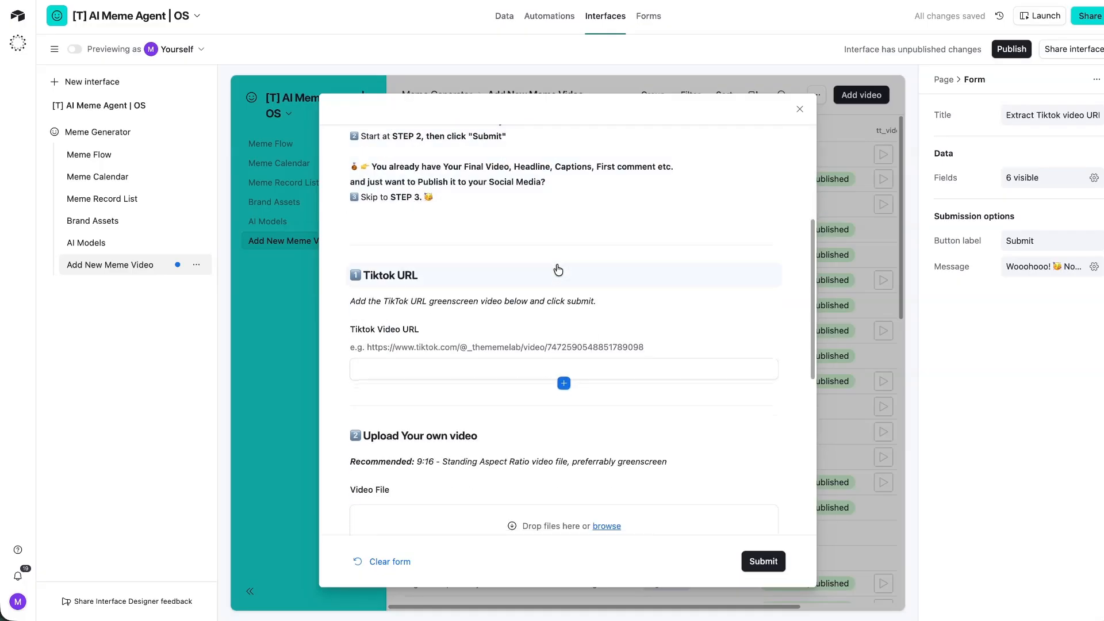
{"action": "scroll", "coordinate": [558, 269], "scroll_direction": "down", "scroll_amount": 3}
{"action": "left_click", "coordinate": [799, 108]}
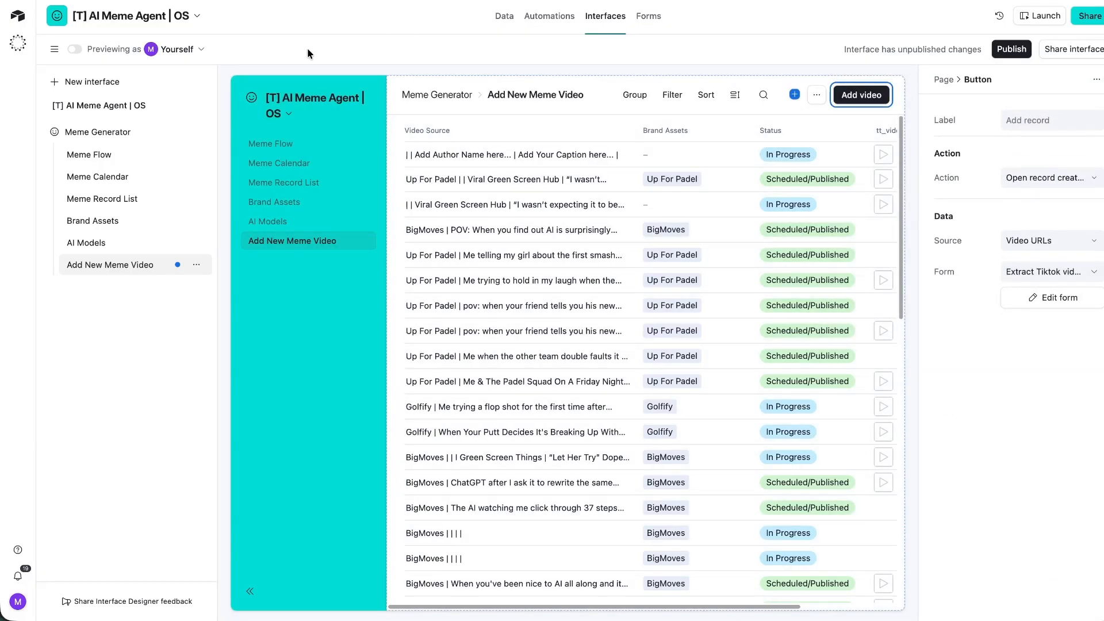
Allow list rows on the page to open record details.
{"action": "left_click", "coordinate": [519, 160]}
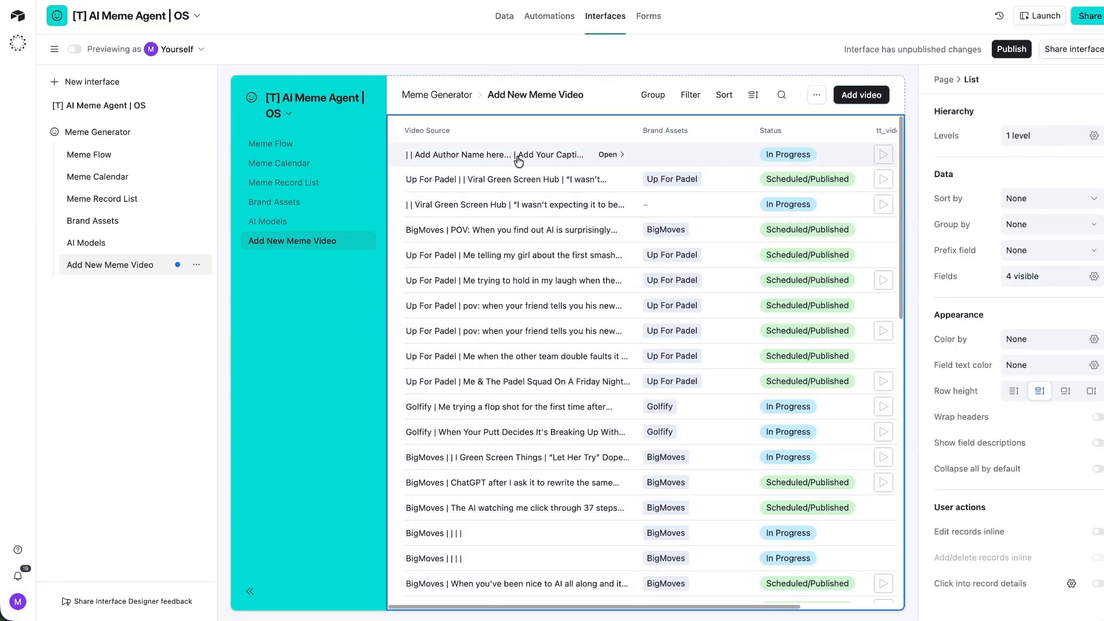
{"action": "left_click", "coordinate": [518, 160]}
{"action": "left_click", "coordinate": [645, 410]}
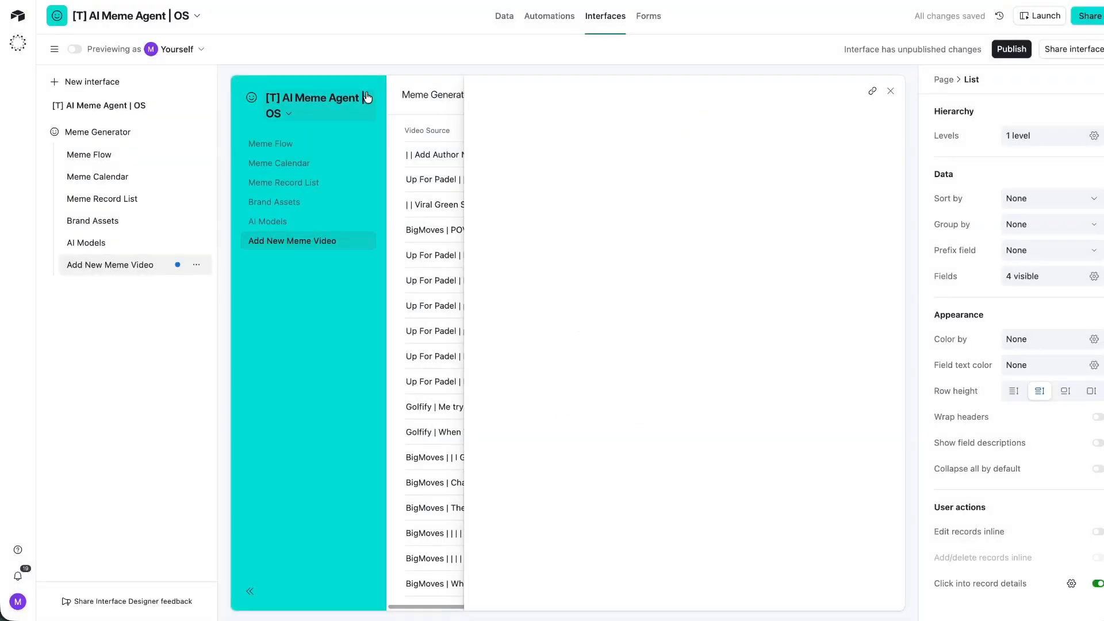
{"action": "scroll", "coordinate": [530, 304], "scroll_direction": "down", "scroll_amount": 3}
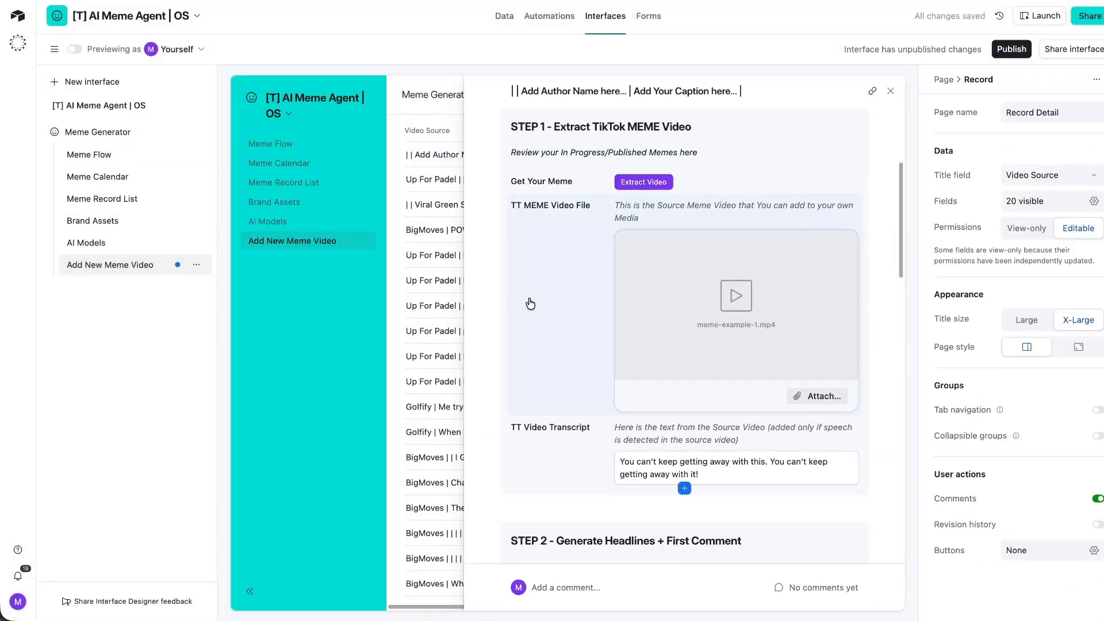
{"action": "scroll", "coordinate": [575, 276], "scroll_direction": "down", "scroll_amount": 2}
{"action": "scroll", "coordinate": [627, 259], "scroll_direction": "up", "scroll_amount": 3}
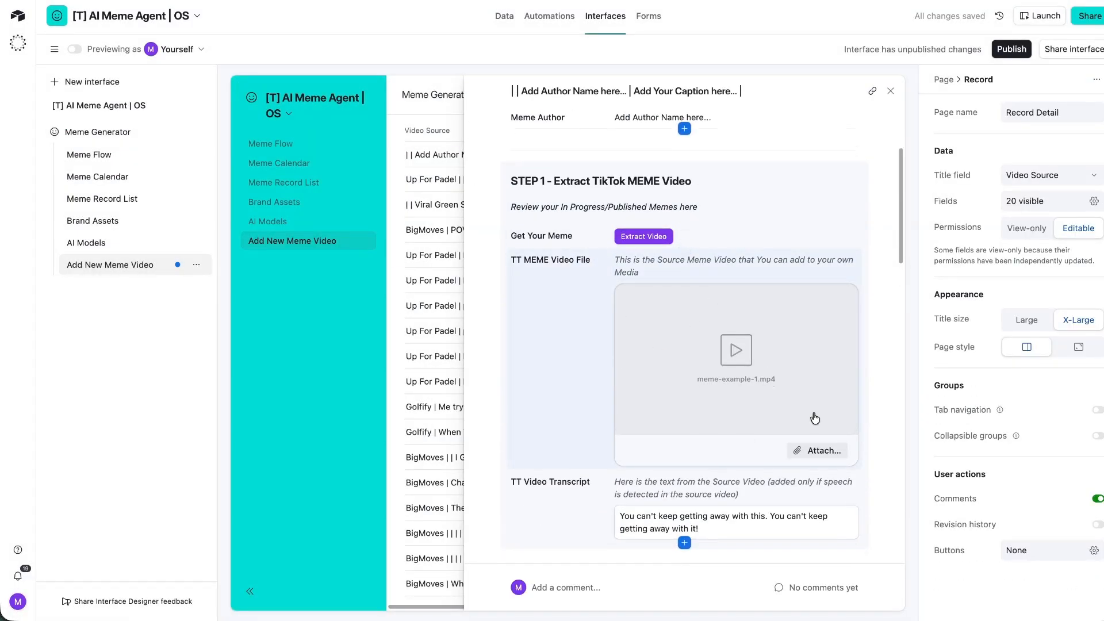
{"action": "scroll", "coordinate": [814, 418], "scroll_direction": "down", "scroll_amount": 10}
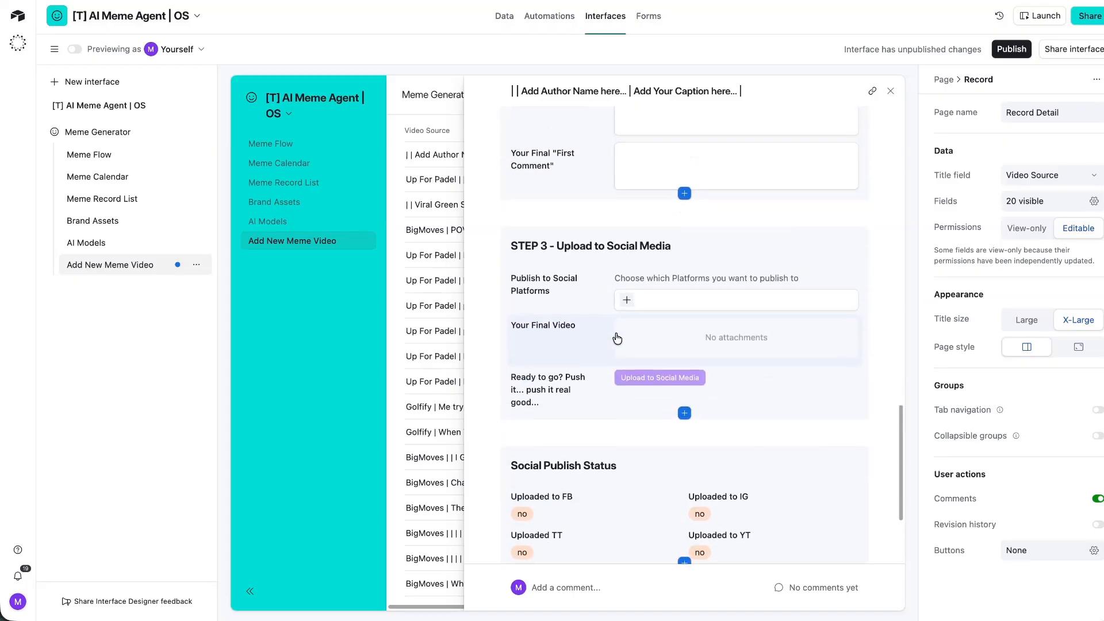
{"action": "scroll", "coordinate": [639, 437], "scroll_direction": "down", "scroll_amount": 3}
Add a 'Generated Headlines' group to the record page containing the AI Output field.
{"action": "left_click", "coordinate": [683, 522]}
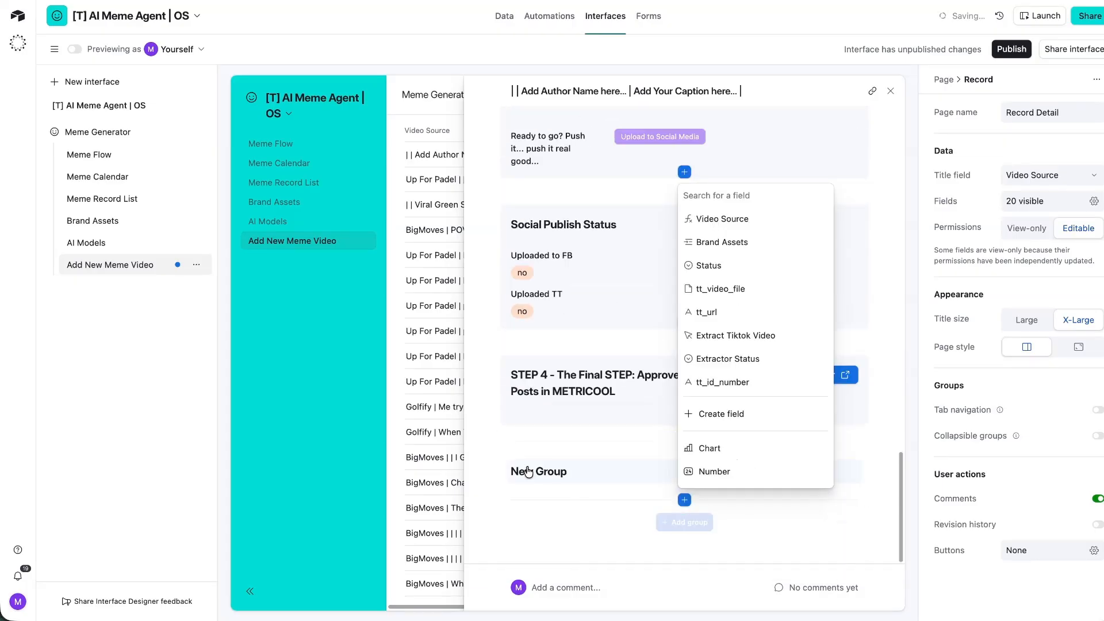
{"action": "left_click", "coordinate": [529, 472]}
{"action": "triple_click", "coordinate": [555, 472]}
{"action": "type", "text": "Generated Headlines"}
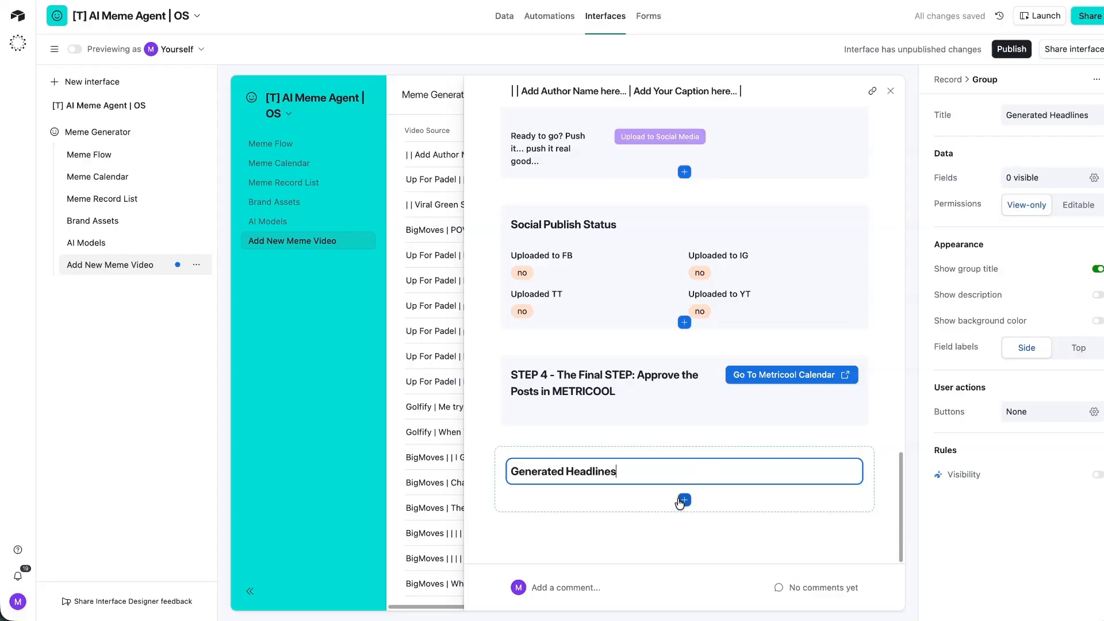
{"action": "left_click", "coordinate": [684, 500]}
{"action": "scroll", "coordinate": [711, 335], "scroll_direction": "down", "scroll_amount": 10}
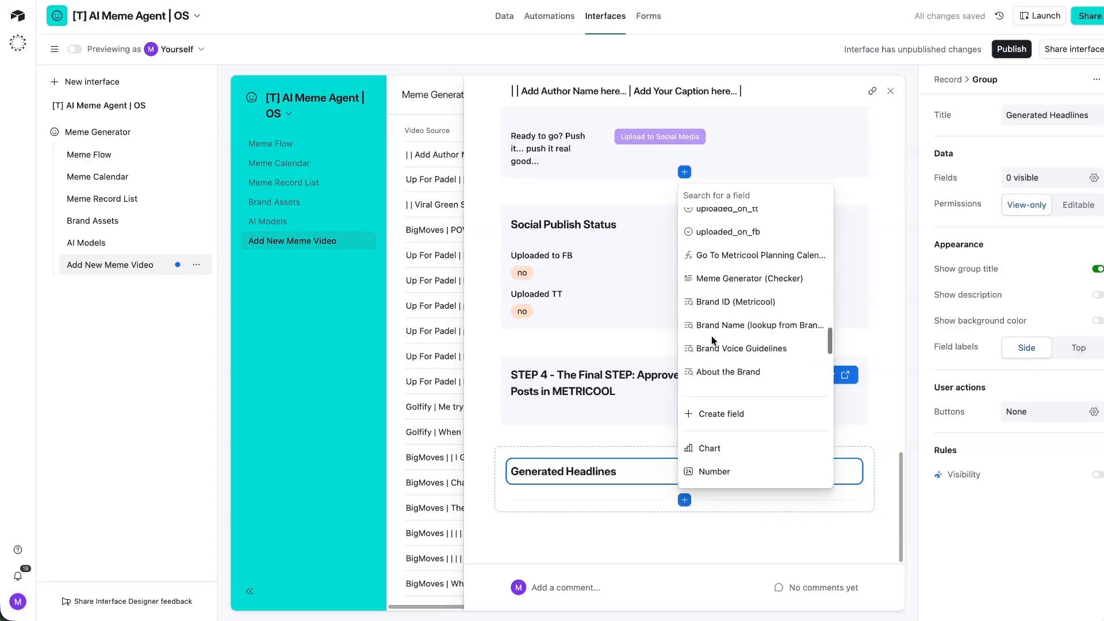
{"action": "left_click", "coordinate": [724, 384]}
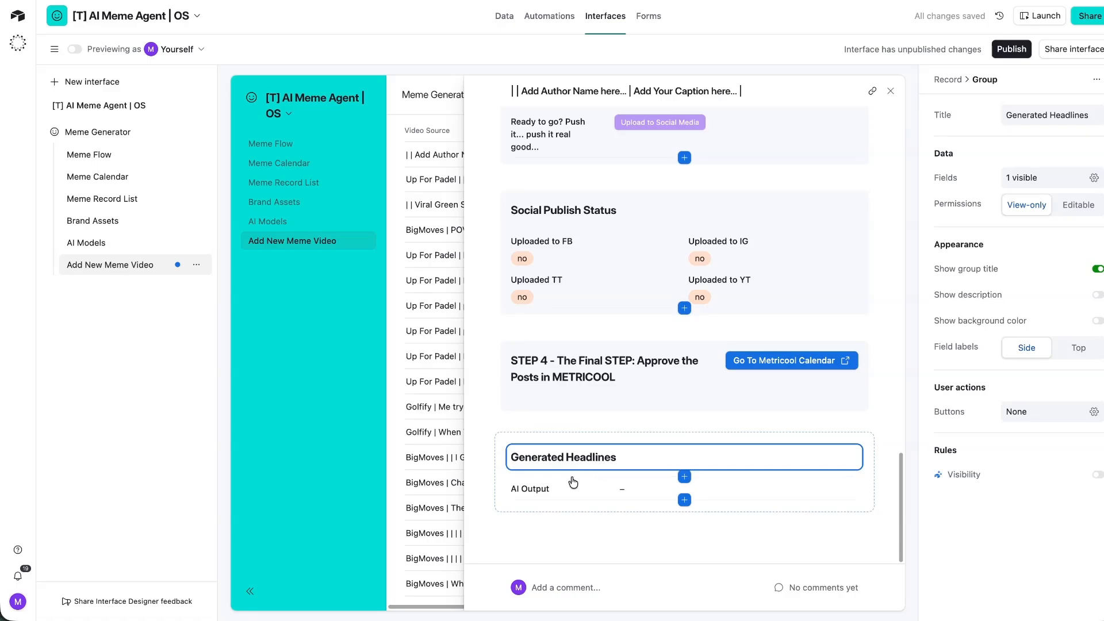
{"action": "left_click", "coordinate": [710, 495]}
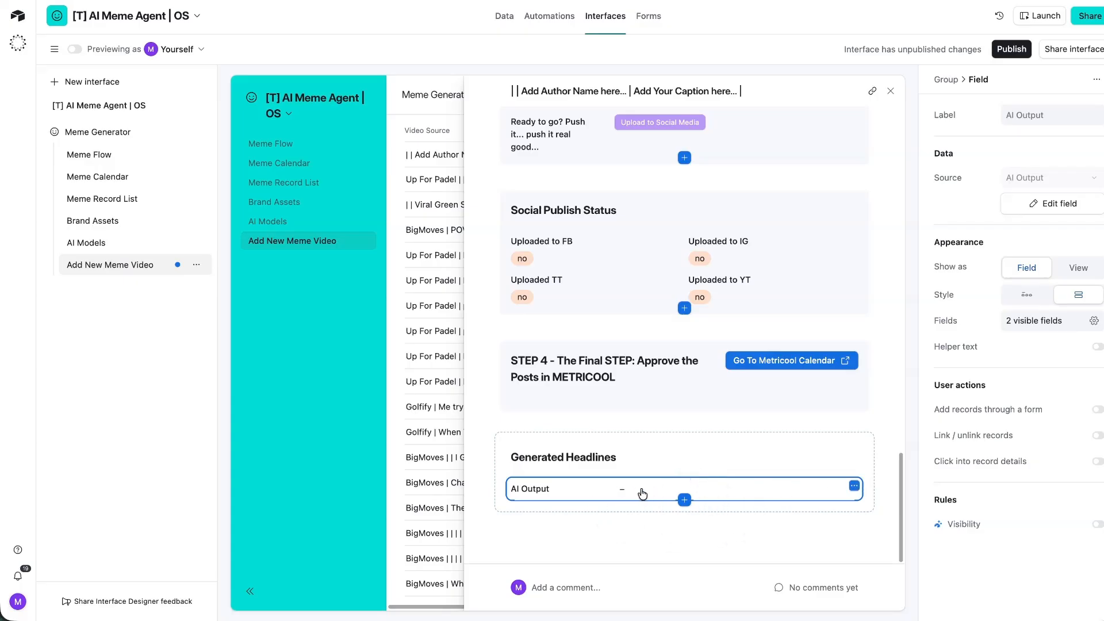
Publish the Meme Generator interface and launch its Add video form.
{"action": "left_click", "coordinate": [1010, 50]}
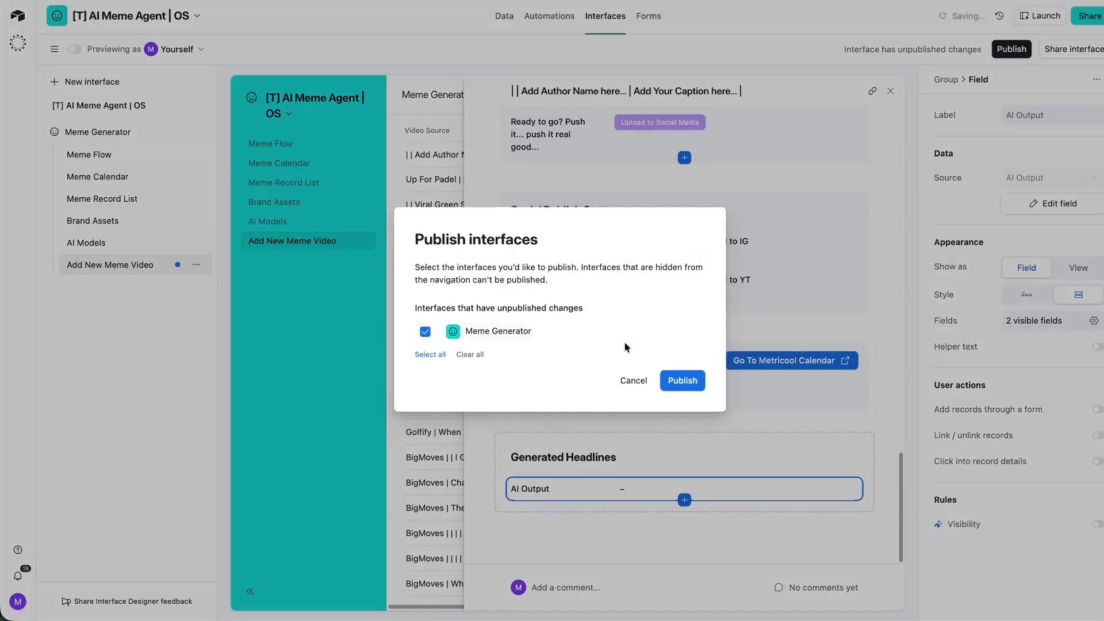
{"action": "left_click", "coordinate": [690, 380]}
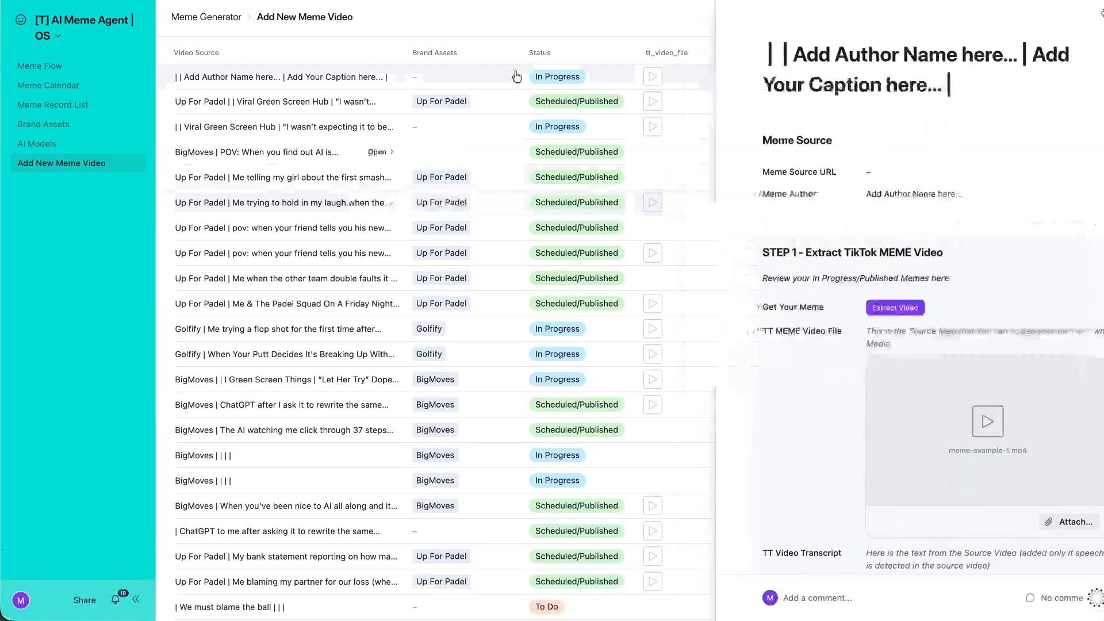
{"action": "left_click", "coordinate": [1069, 19]}
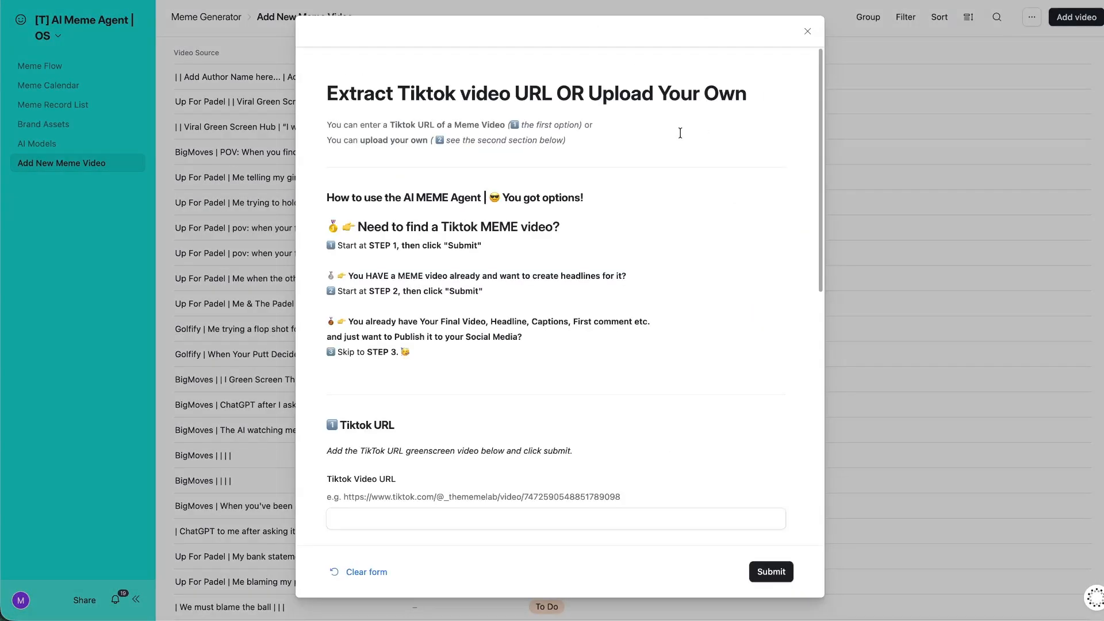
Check the form's Tiktok Video URL and Video Headline fields, then close the form.
{"action": "scroll", "coordinate": [395, 424], "scroll_direction": "down", "scroll_amount": 3}
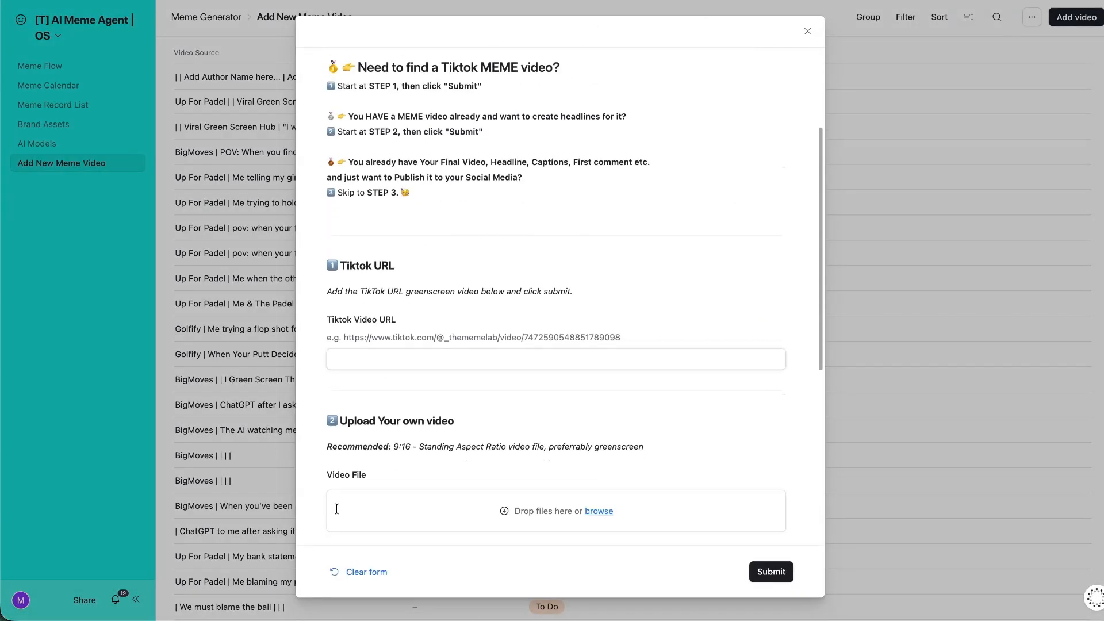
{"action": "left_click", "coordinate": [407, 357]}
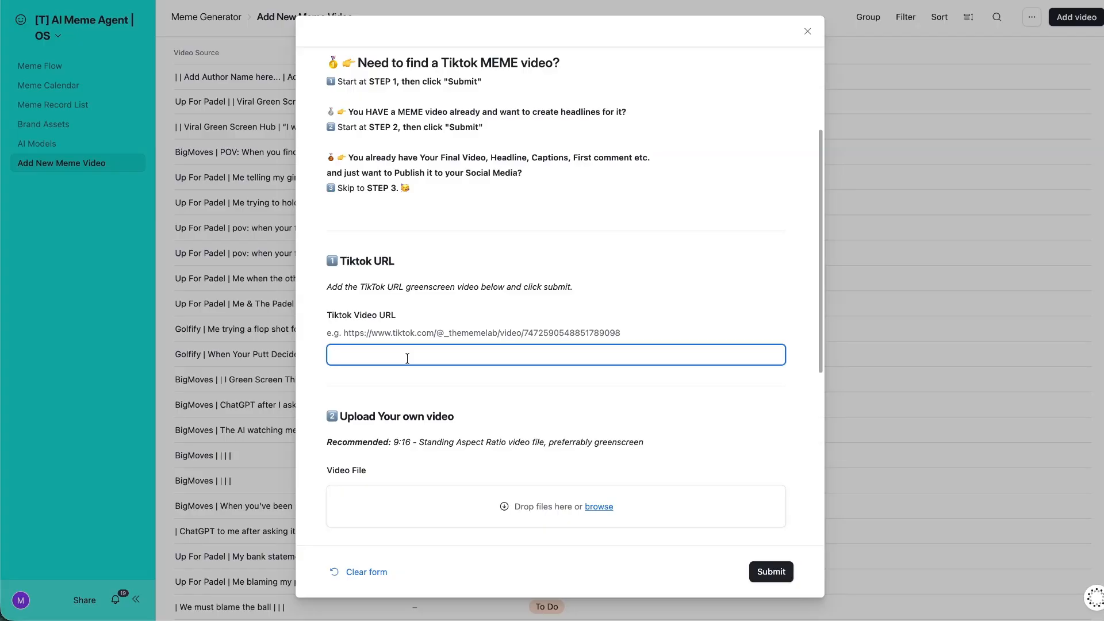
{"action": "scroll", "coordinate": [423, 293], "scroll_direction": "down", "scroll_amount": 2}
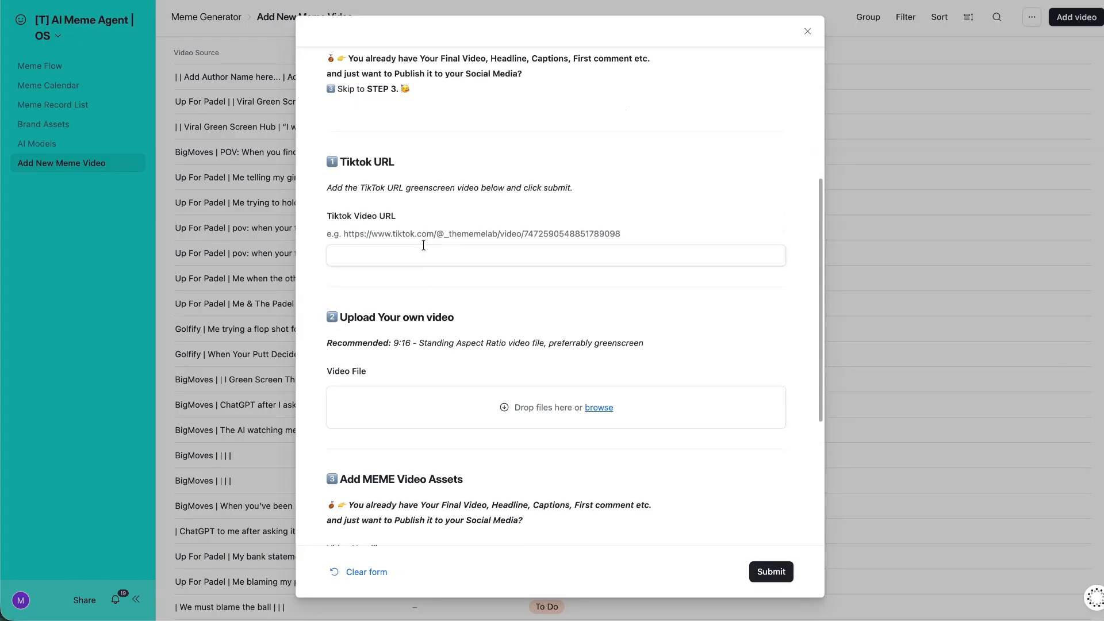
{"action": "left_click", "coordinate": [404, 258]}
{"action": "left_click", "coordinate": [408, 276]}
{"action": "scroll", "coordinate": [389, 419], "scroll_direction": "down", "scroll_amount": 5}
{"action": "left_click", "coordinate": [348, 318]}
{"action": "scroll", "coordinate": [459, 305], "scroll_direction": "down", "scroll_amount": 1}
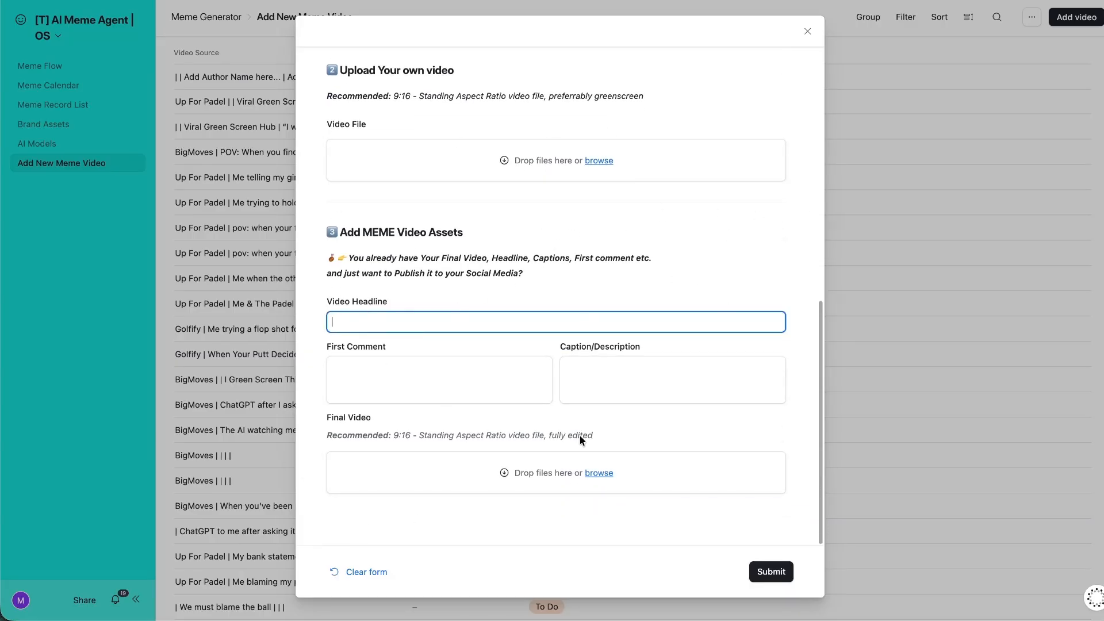
{"action": "left_click", "coordinate": [806, 32]}
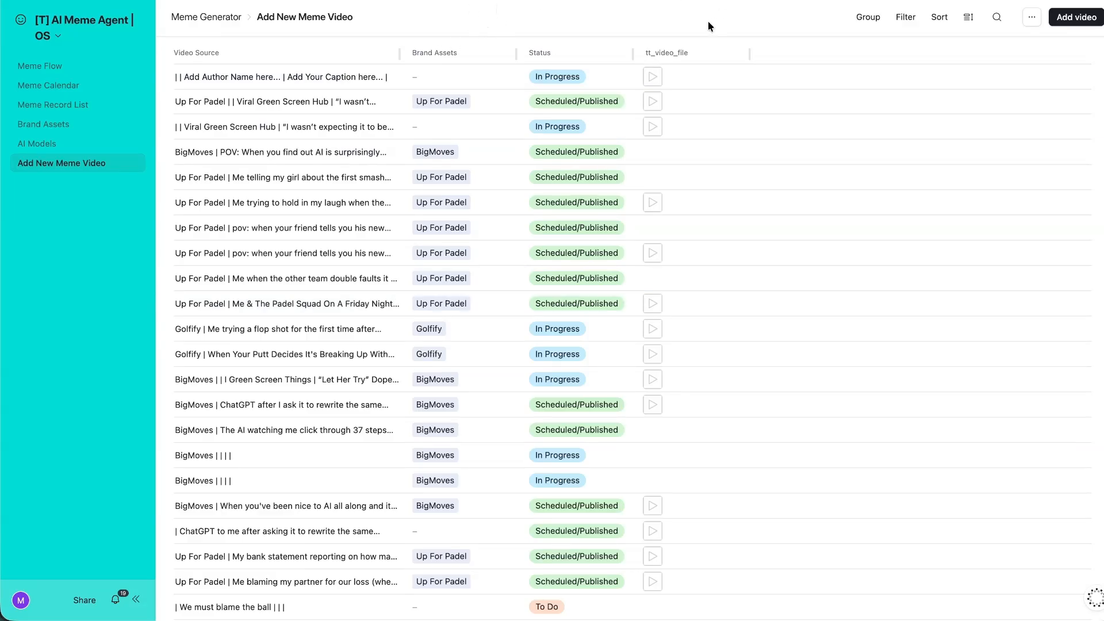
{"action": "left_click", "coordinate": [1075, 17]}
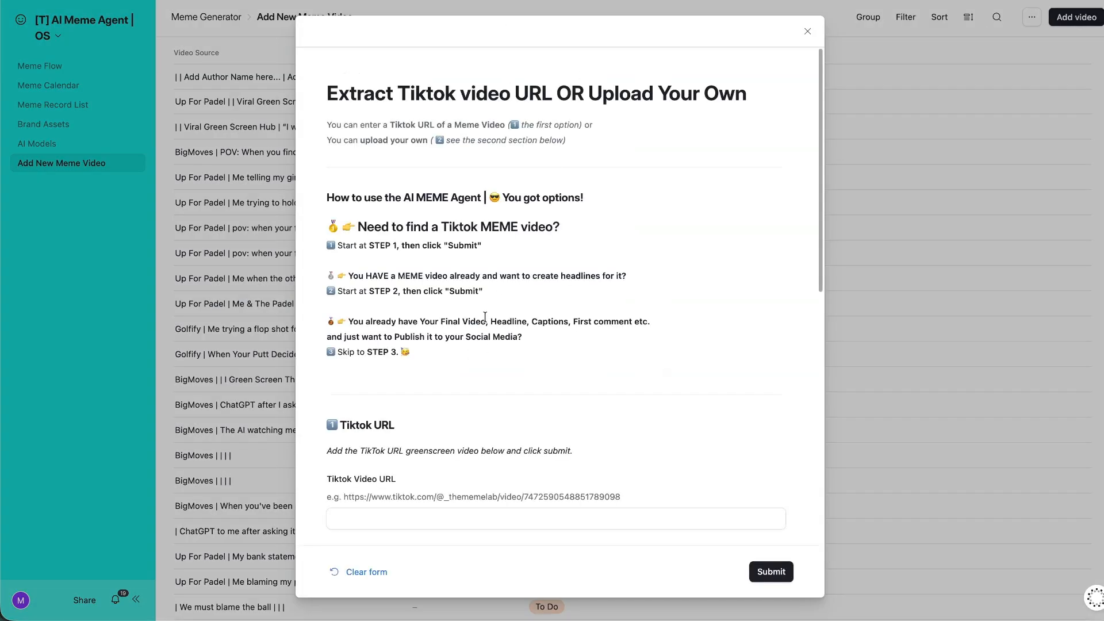
{"action": "scroll", "coordinate": [488, 299], "scroll_direction": "down", "scroll_amount": 5}
{"action": "left_click", "coordinate": [748, 14]}
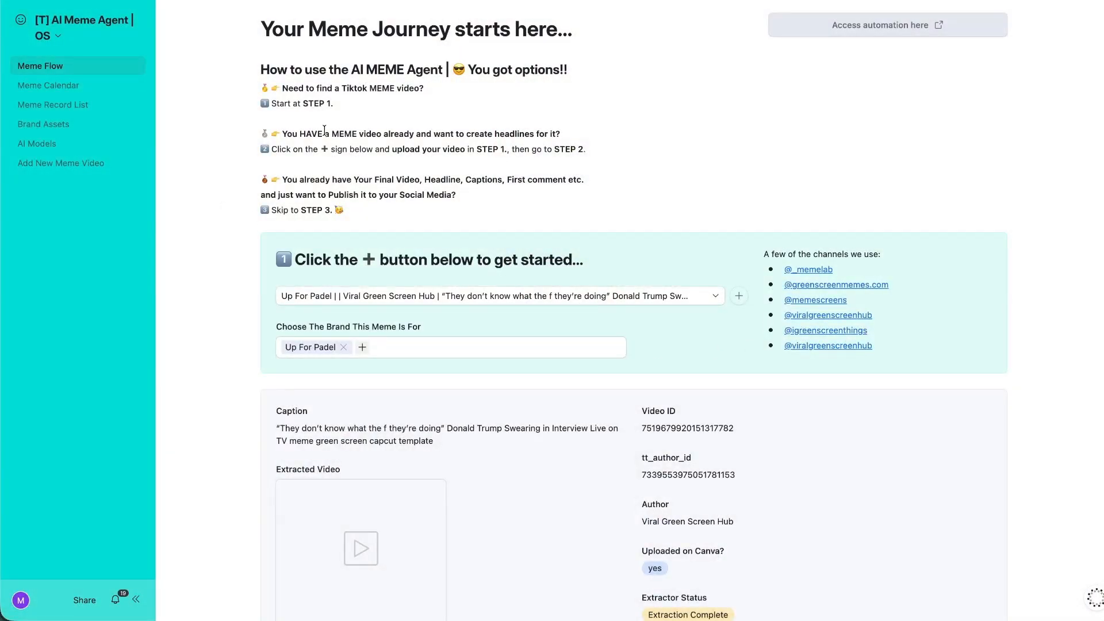
From Meme Flow, open the add-meme form and select its example TikTok URL text.
{"action": "left_click", "coordinate": [738, 296]}
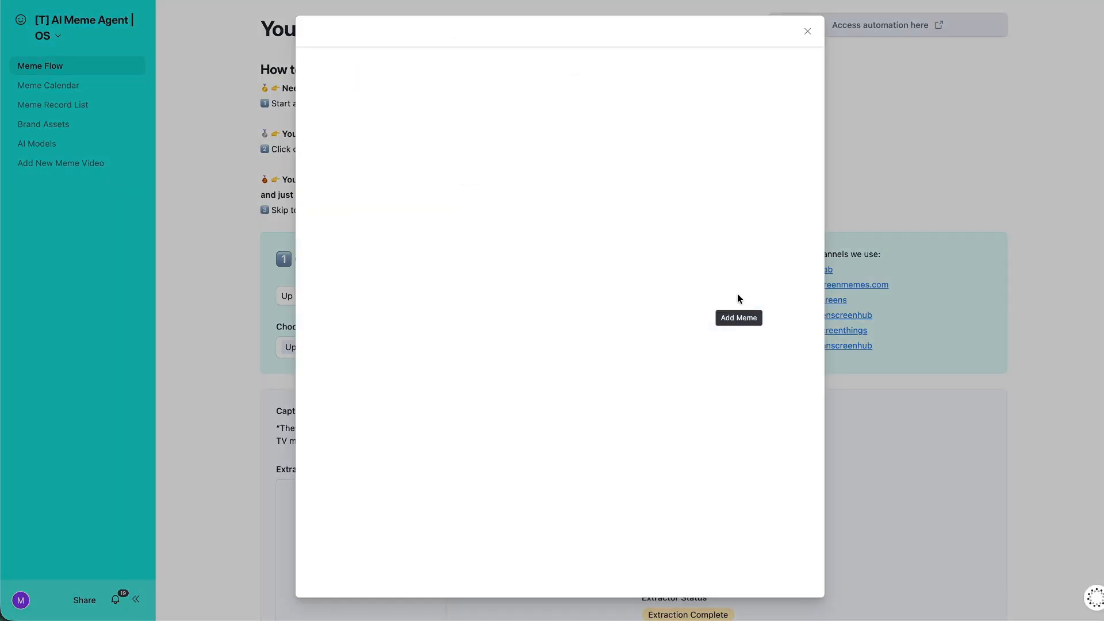
{"action": "scroll", "coordinate": [585, 315], "scroll_direction": "down", "scroll_amount": 5}
{"action": "left_click", "coordinate": [456, 235]}
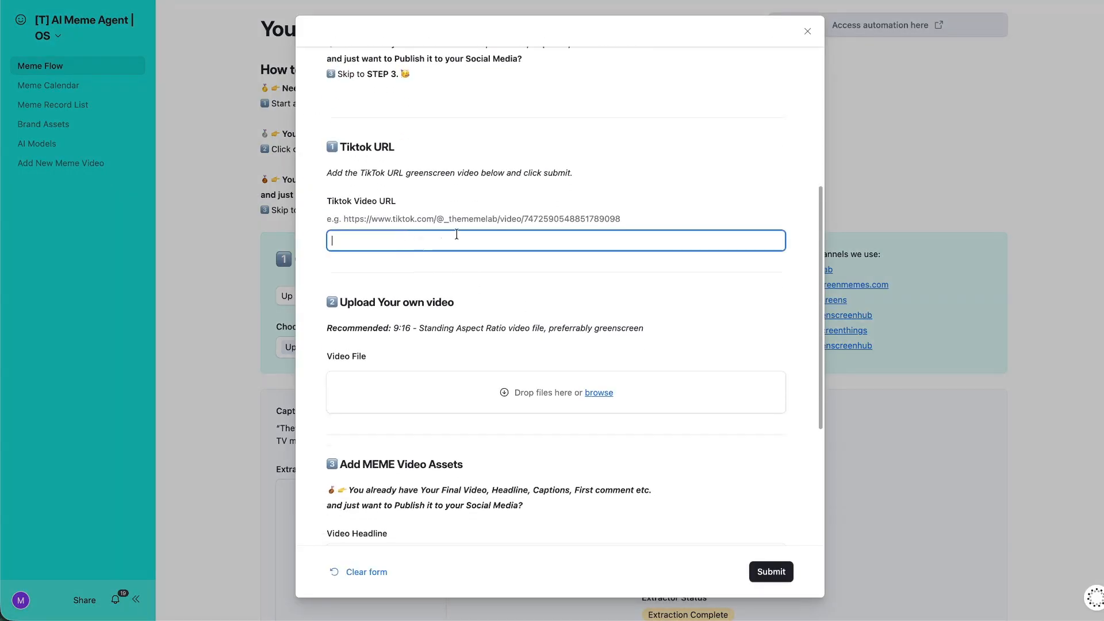
{"action": "scroll", "coordinate": [409, 354], "scroll_direction": "down", "scroll_amount": 2}
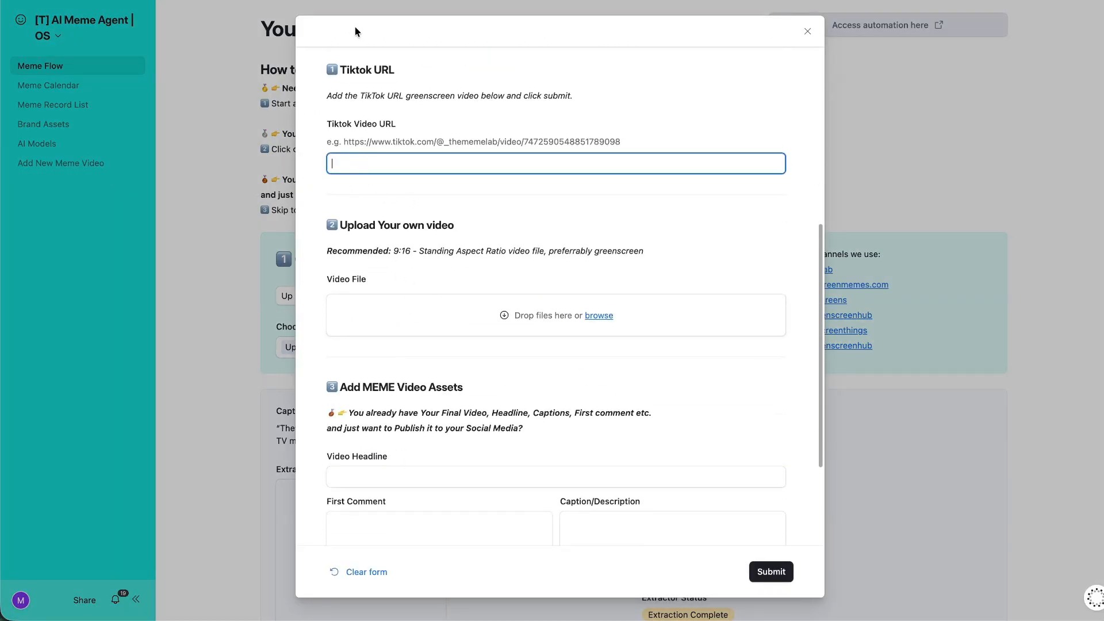
{"action": "left_click_drag", "start_coordinate": [372, 141], "coordinate": [829, 153]}
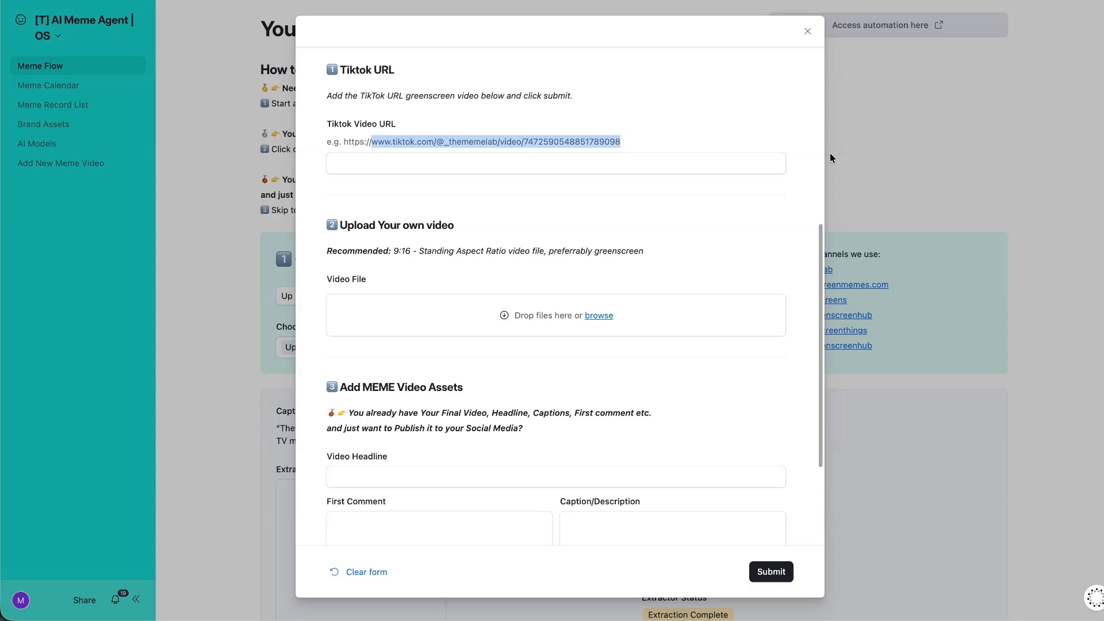
{"action": "left_click", "coordinate": [662, 136]}
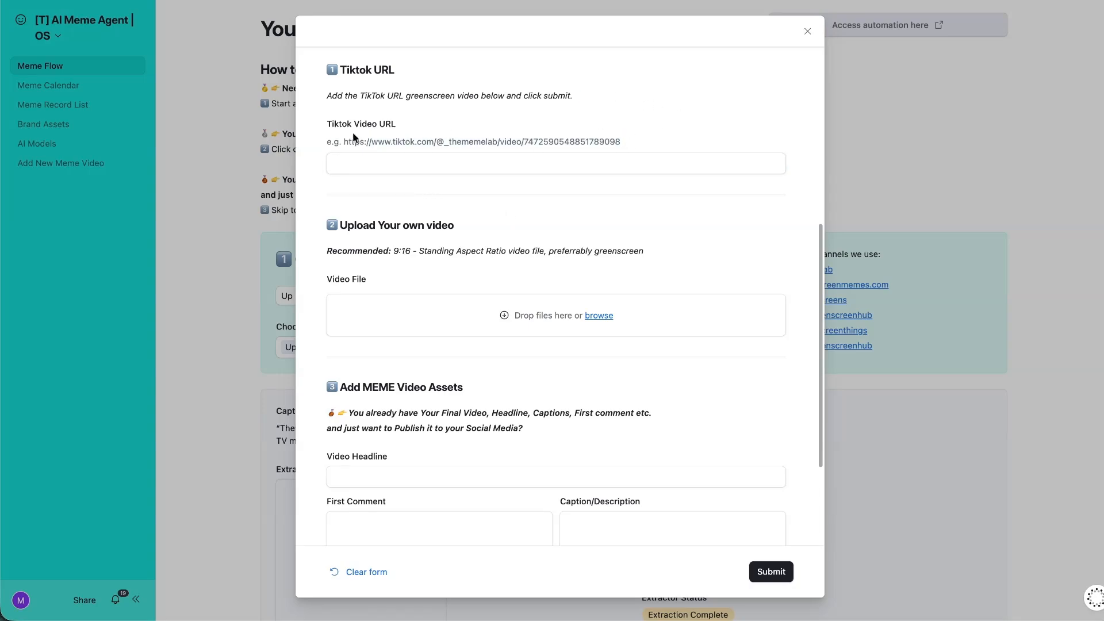
{"action": "left_click_drag", "start_coordinate": [337, 138], "coordinate": [636, 160]}
{"action": "left_click", "coordinate": [644, 157]}
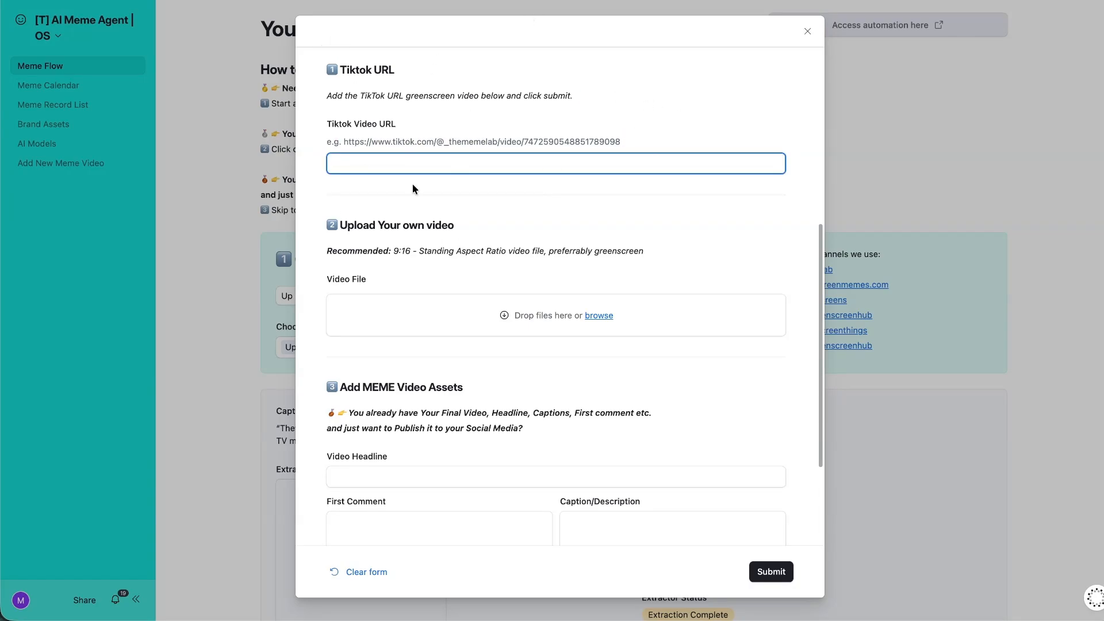
{"action": "left_click", "coordinate": [425, 244]}
{"action": "left_click_drag", "start_coordinate": [362, 226], "coordinate": [506, 226]}
{"action": "left_click", "coordinate": [362, 246]}
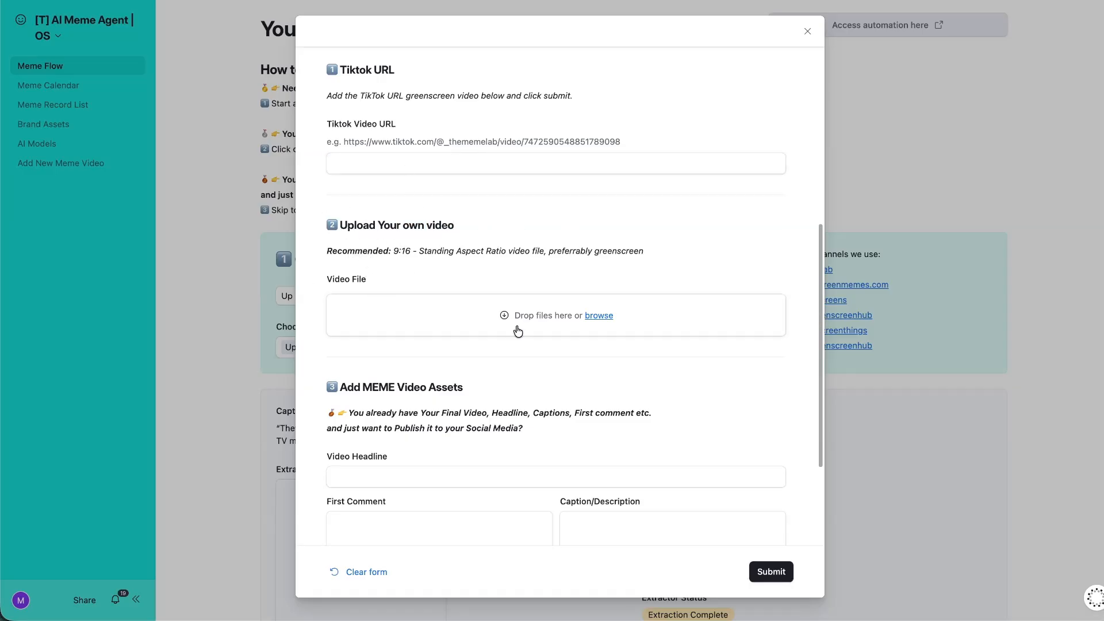
Highlight the Add MEME Video Assets section text through Final Video.
{"action": "right_click", "coordinate": [459, 348]}
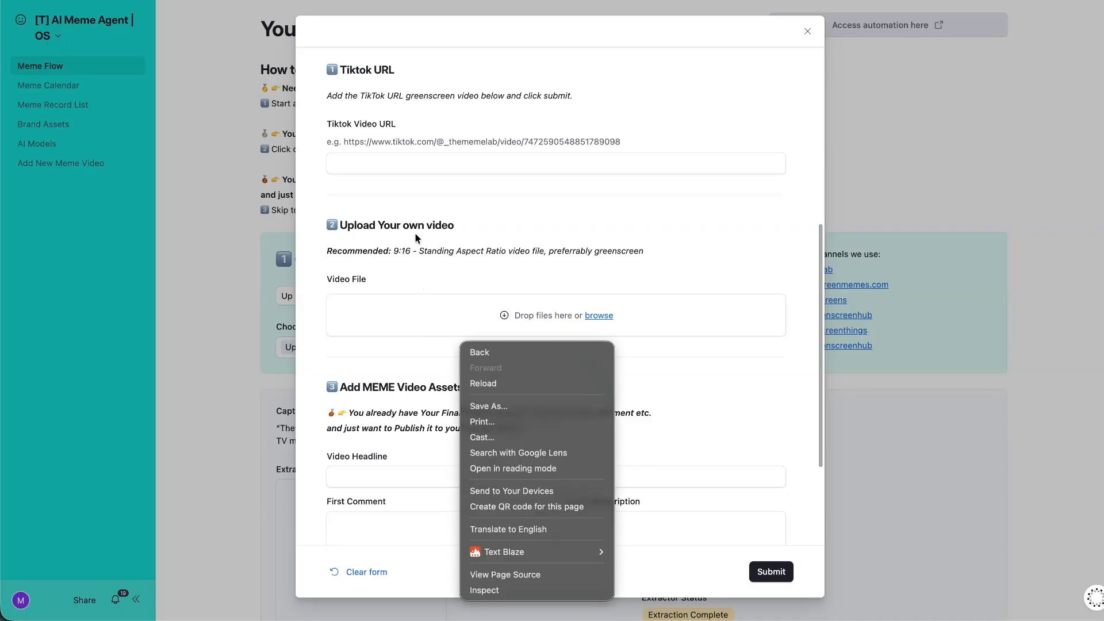
{"action": "left_click", "coordinate": [415, 232]}
{"action": "scroll", "coordinate": [433, 253], "scroll_direction": "down", "scroll_amount": 3}
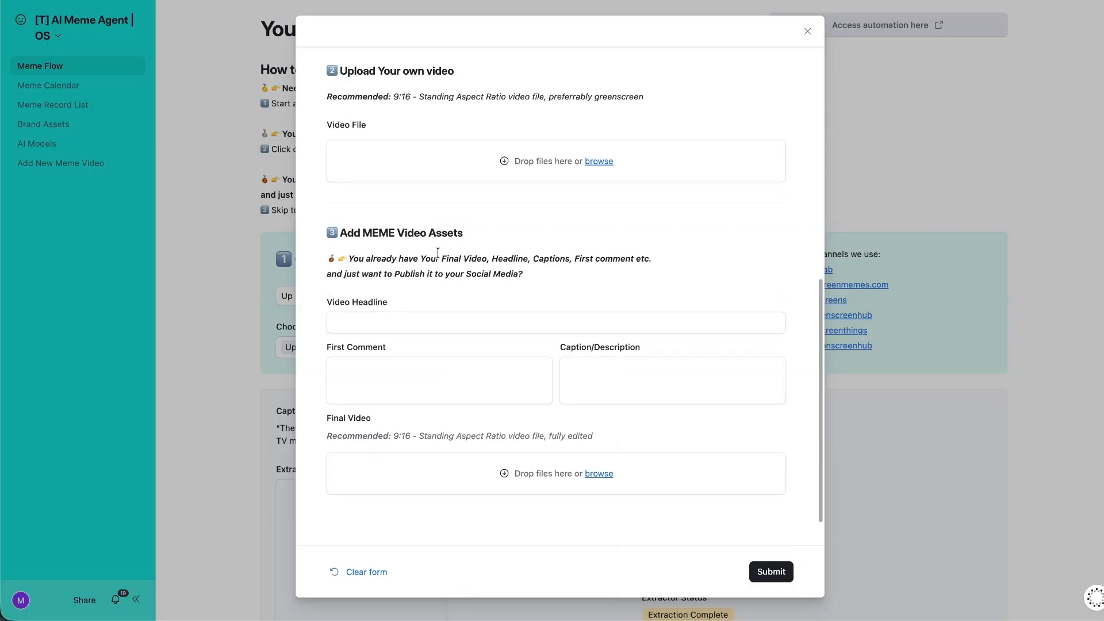
{"action": "left_click_drag", "start_coordinate": [340, 232], "coordinate": [562, 365]}
{"action": "left_click", "coordinate": [406, 267]}
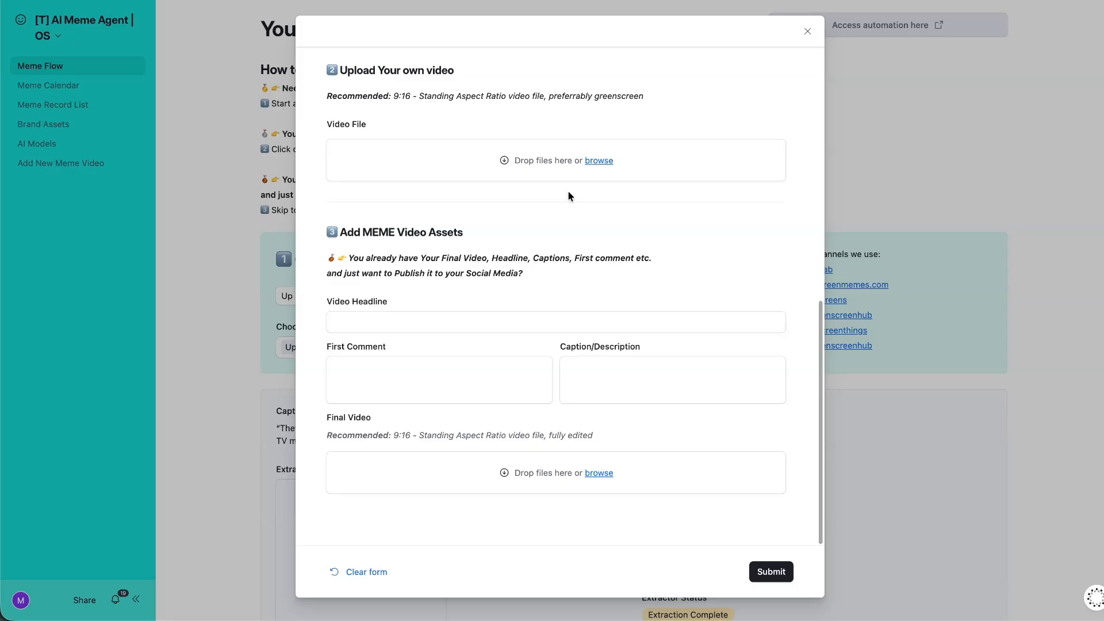
{"action": "left_click_drag", "start_coordinate": [387, 222], "coordinate": [569, 392]}
{"action": "left_click", "coordinate": [570, 391]}
{"action": "left_click", "coordinate": [546, 287]}
{"action": "left_click_drag", "start_coordinate": [335, 227], "coordinate": [535, 431]}
{"action": "left_click", "coordinate": [549, 268]}
Highlight the Tiktok URL instructions and the _thememelab example, then close the form.
{"action": "scroll", "coordinate": [549, 268], "scroll_direction": "up", "scroll_amount": 10}
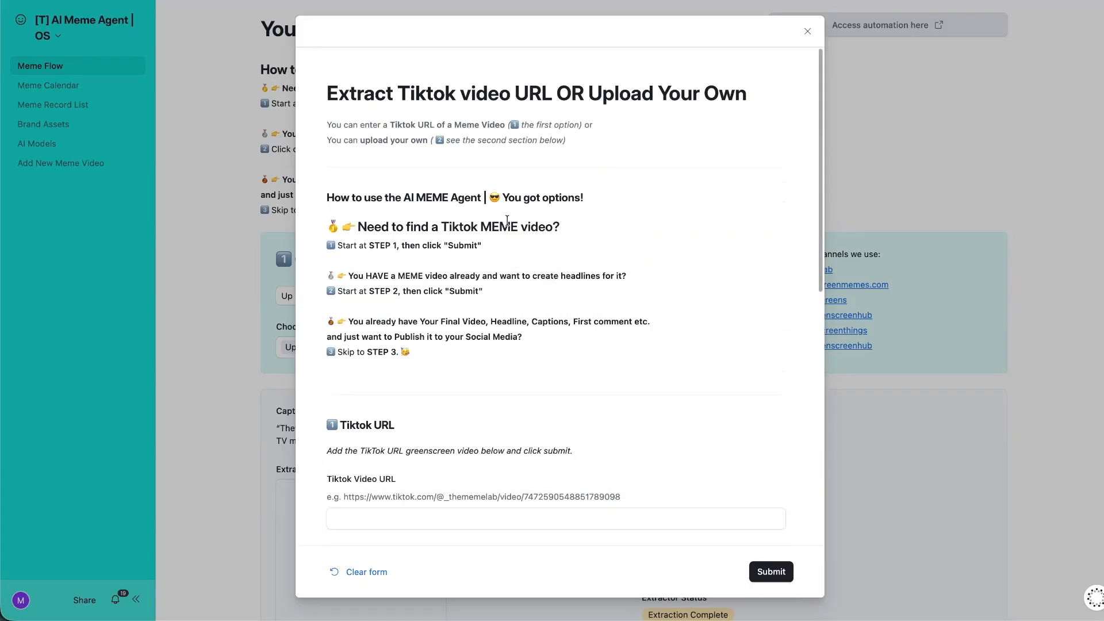
{"action": "scroll", "coordinate": [508, 261], "scroll_direction": "down", "scroll_amount": 5}
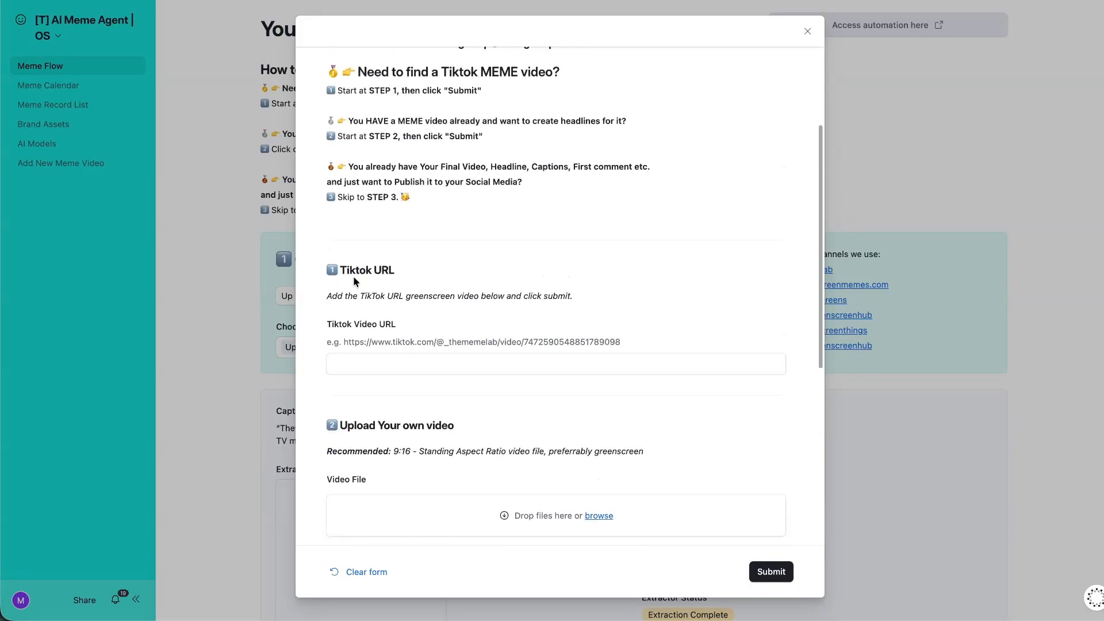
{"action": "left_click_drag", "start_coordinate": [331, 268], "coordinate": [587, 387]}
{"action": "left_click", "coordinate": [621, 342]}
{"action": "left_click_drag", "start_coordinate": [314, 268], "coordinate": [661, 353]}
{"action": "left_click", "coordinate": [618, 345]}
{"action": "left_click_drag", "start_coordinate": [327, 270], "coordinate": [644, 364]}
{"action": "left_click", "coordinate": [636, 343]}
{"action": "double_click", "coordinate": [443, 341]}
{"action": "left_click", "coordinate": [807, 33]}
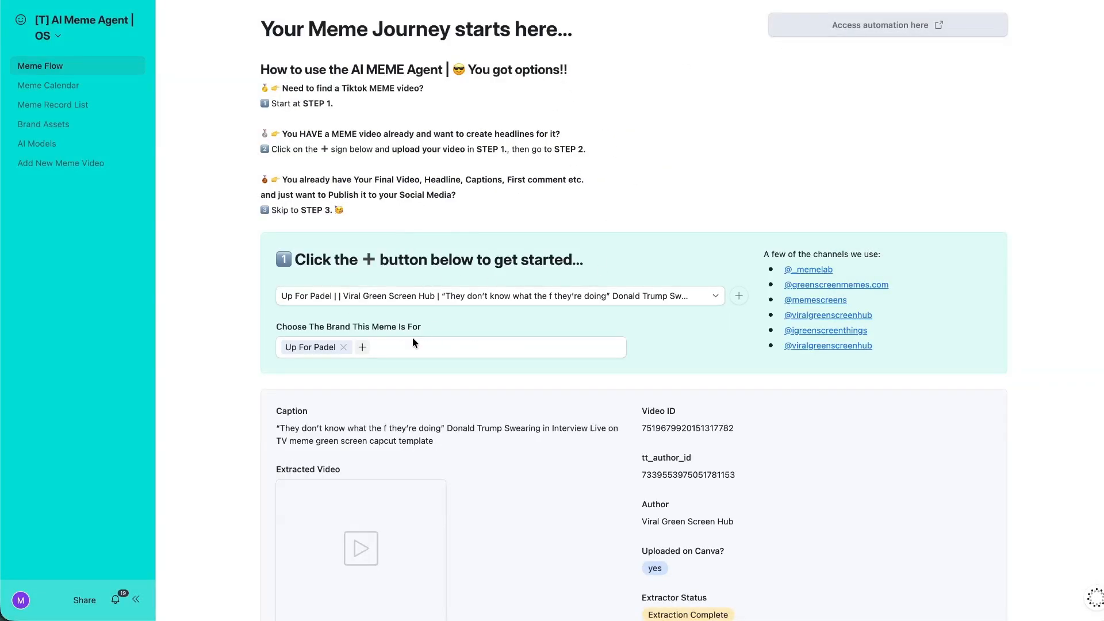
Switch to the Add New Meme Video page and dismiss the open submission form.
{"action": "left_click", "coordinate": [73, 168]}
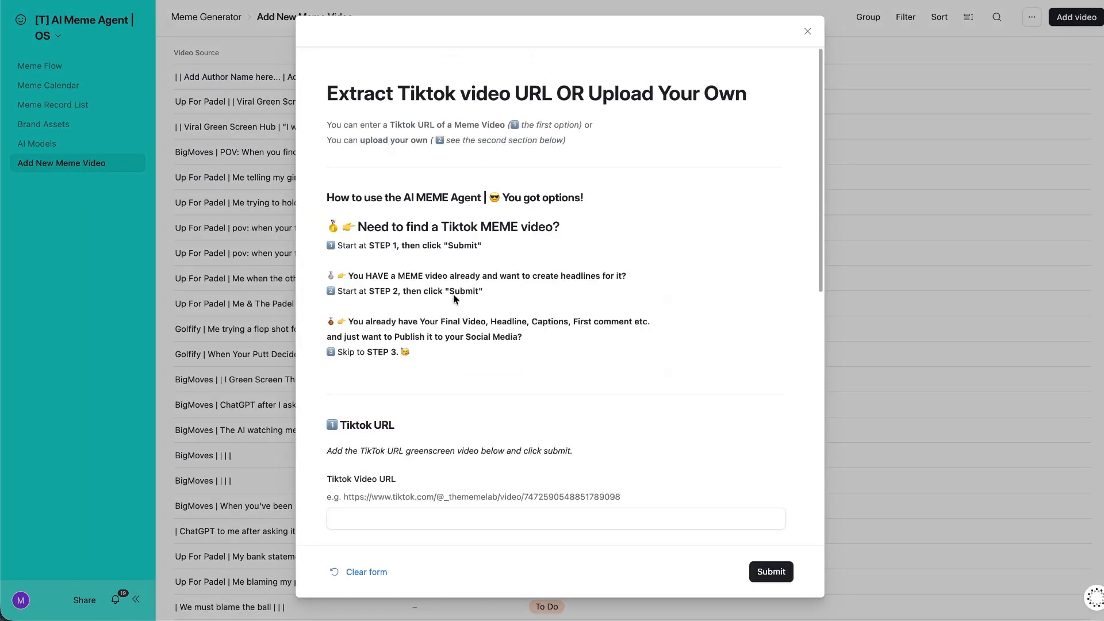
{"action": "scroll", "coordinate": [453, 295], "scroll_direction": "down", "scroll_amount": 5}
{"action": "scroll", "coordinate": [461, 291], "scroll_direction": "up", "scroll_amount": 5}
{"action": "left_click", "coordinate": [243, 26]}
Submit a pasted TikTok URL via Add video and preview meme-example-1.mp4.
{"action": "left_click", "coordinate": [1062, 17]}
{"action": "scroll", "coordinate": [513, 446], "scroll_direction": "down", "scroll_amount": 3}
{"action": "left_click", "coordinate": [457, 377]}
{"action": "key", "text": "ctrl+v"}
{"action": "left_click", "coordinate": [778, 580]}
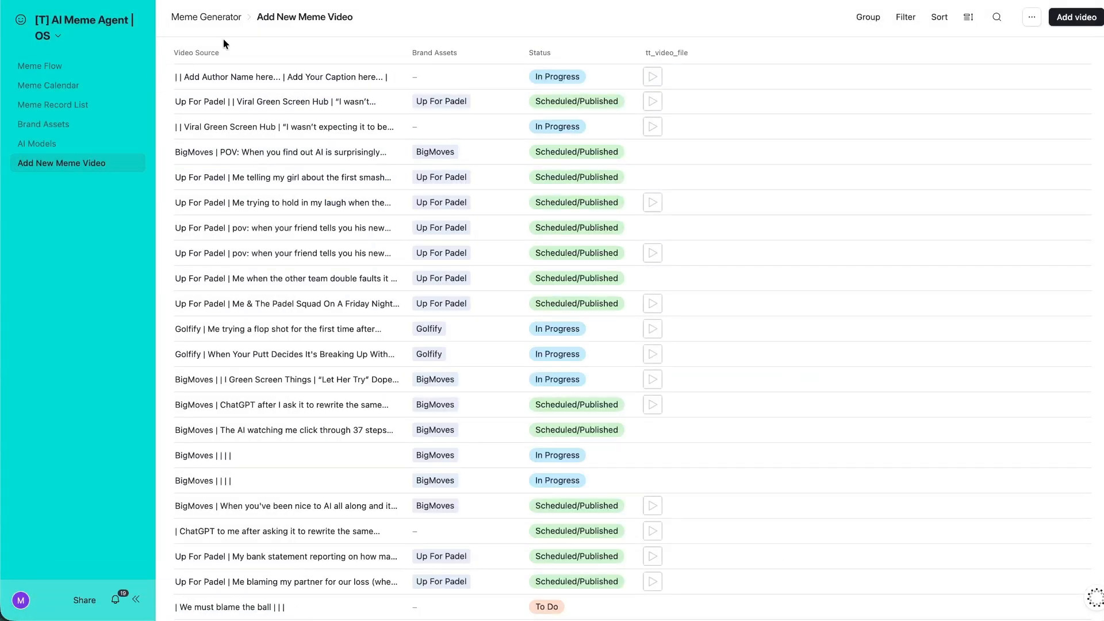
{"action": "left_click", "coordinate": [652, 78]}
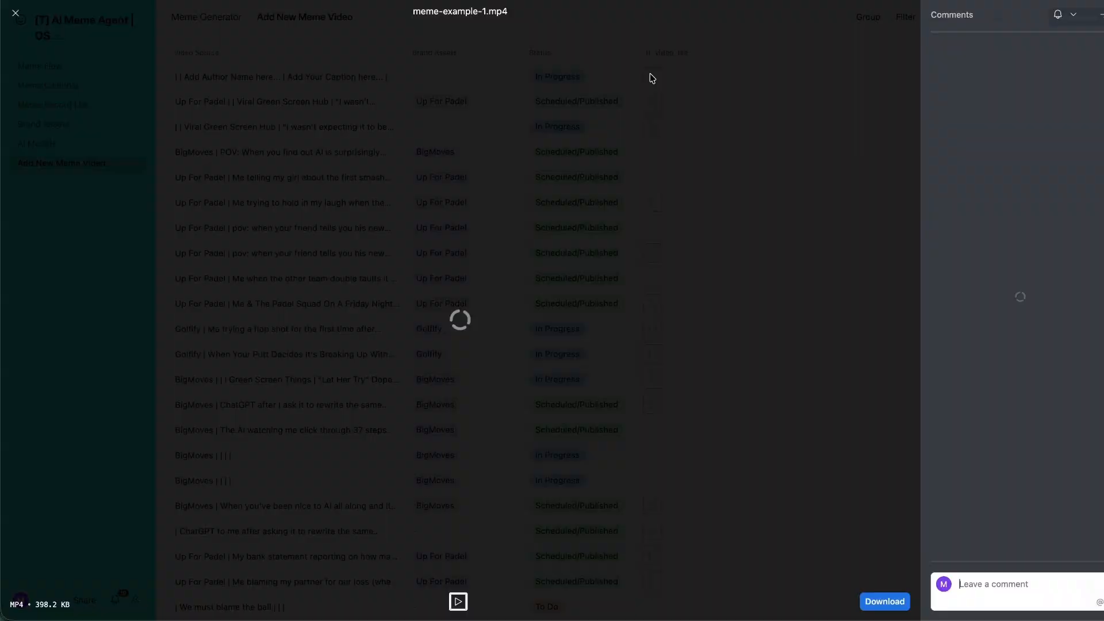
In the page editor, sort the list by Created, latest to earliest.
{"action": "left_click", "coordinate": [16, 13]}
{"action": "left_click", "coordinate": [58, 36]}
{"action": "left_click", "coordinate": [80, 67]}
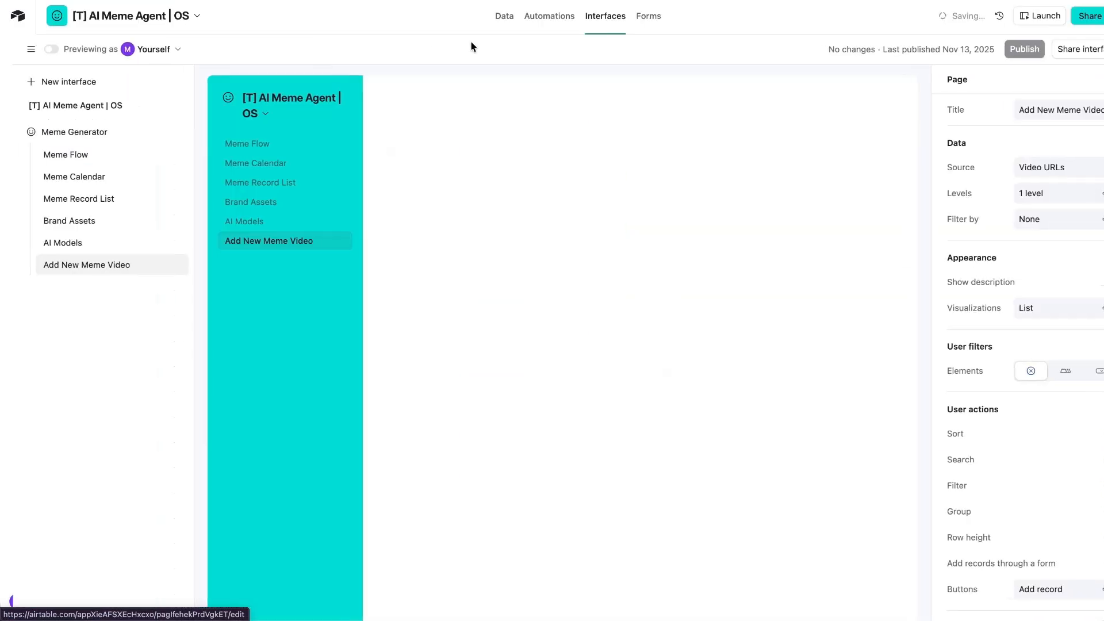
{"action": "left_click", "coordinate": [605, 125]}
{"action": "left_click", "coordinate": [664, 126]}
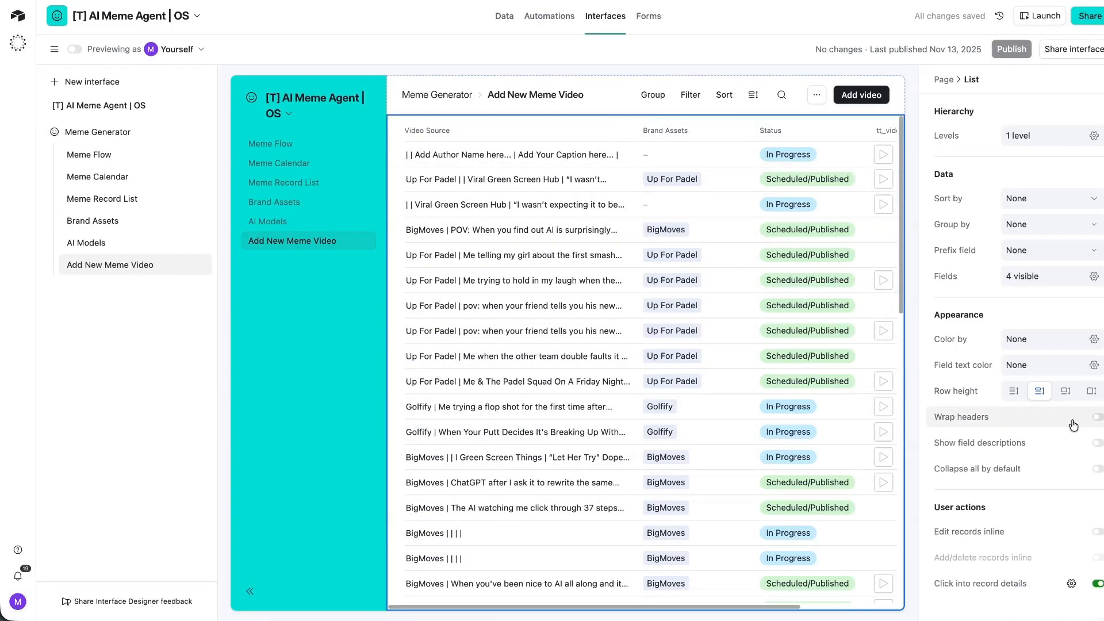
{"action": "left_click", "coordinate": [1043, 200]}
{"action": "left_click", "coordinate": [908, 324]}
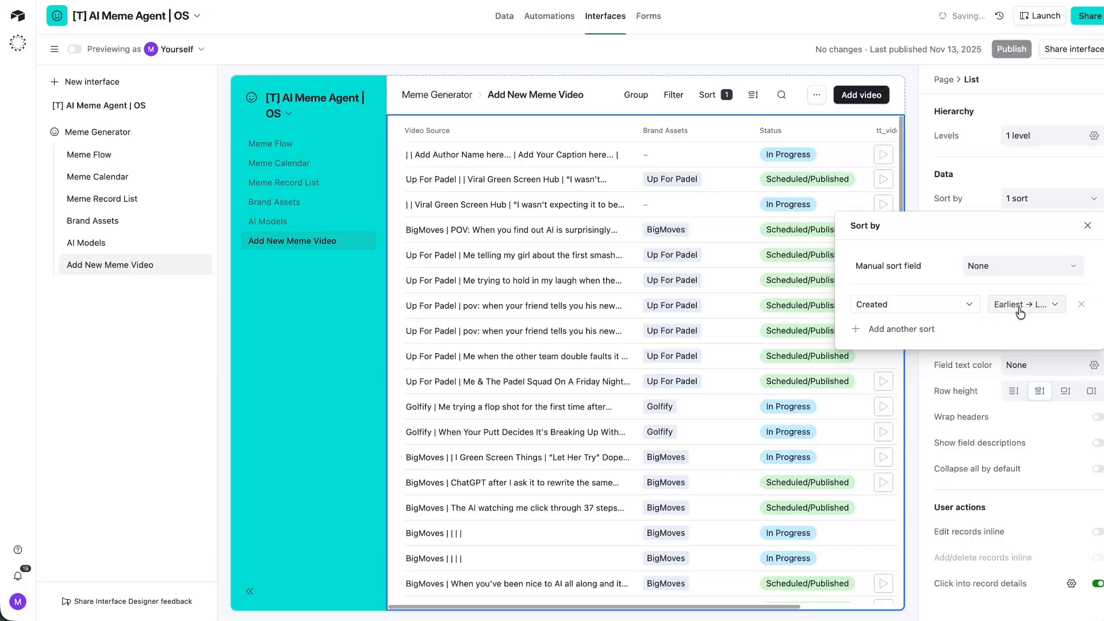
{"action": "left_click", "coordinate": [1020, 312]}
{"action": "left_click", "coordinate": [1012, 347]}
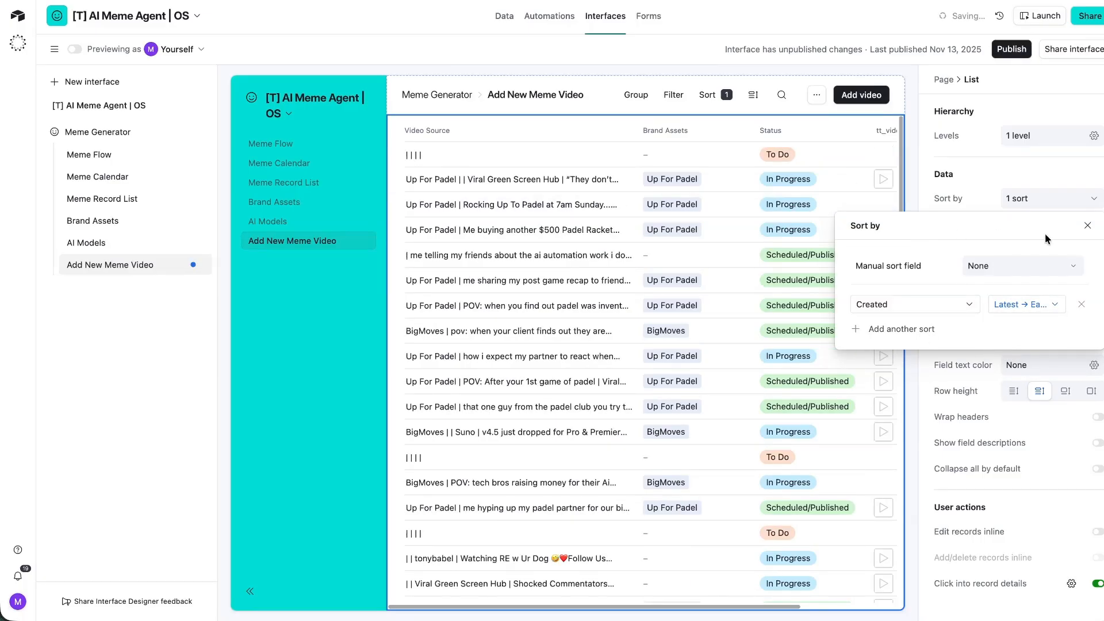
{"action": "left_click", "coordinate": [1086, 226]}
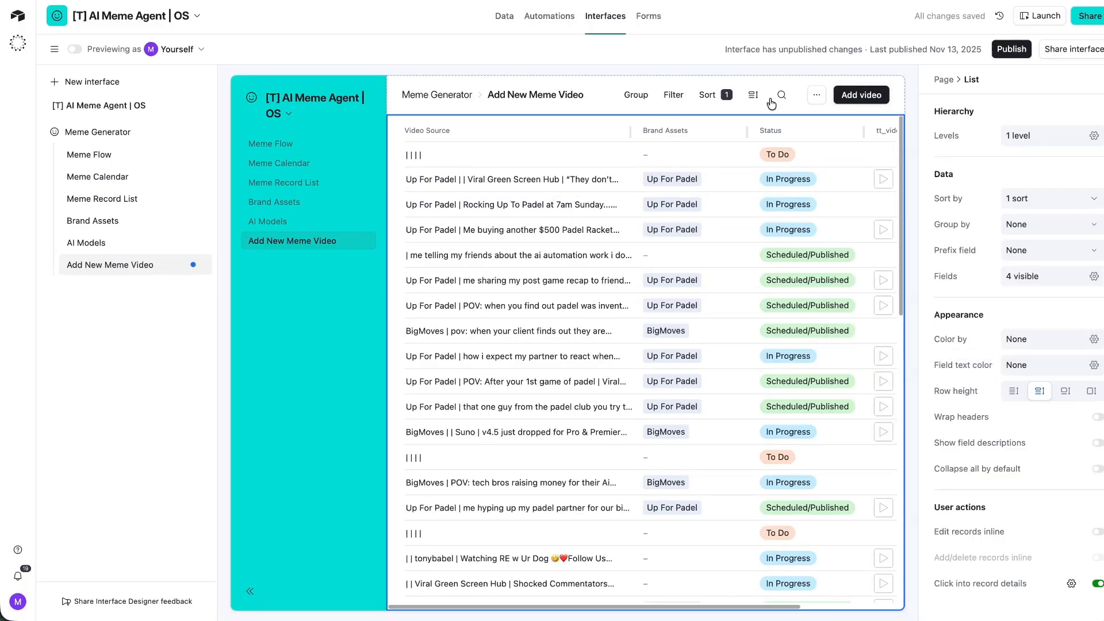
Show the Extract Tiktok Video field as a column in the list.
{"action": "left_click", "coordinate": [608, 156]}
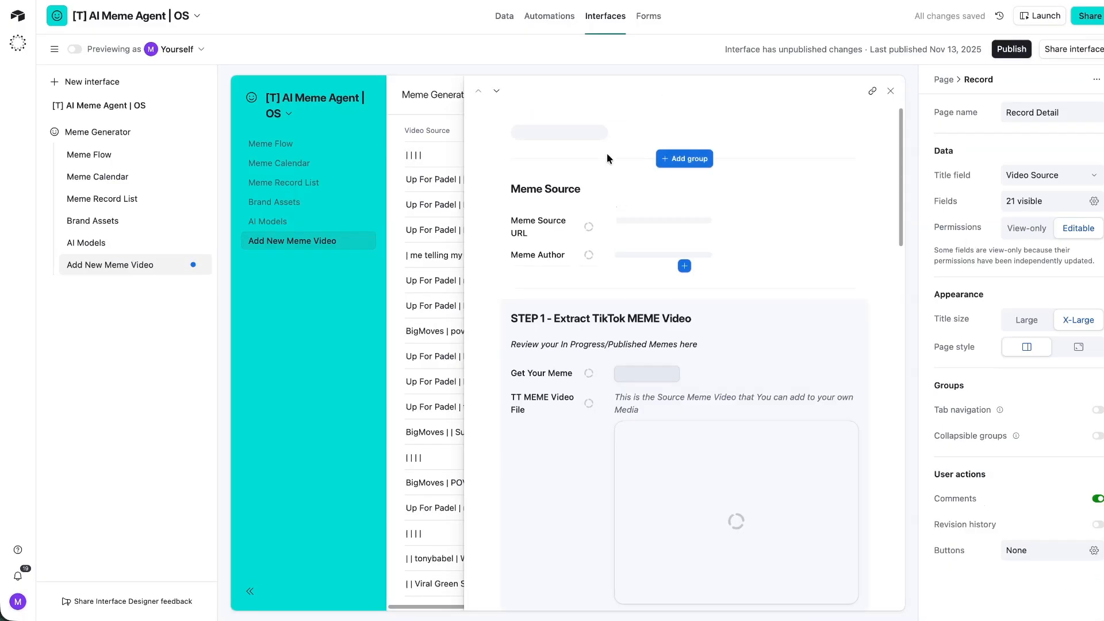
{"action": "left_click", "coordinate": [890, 92]}
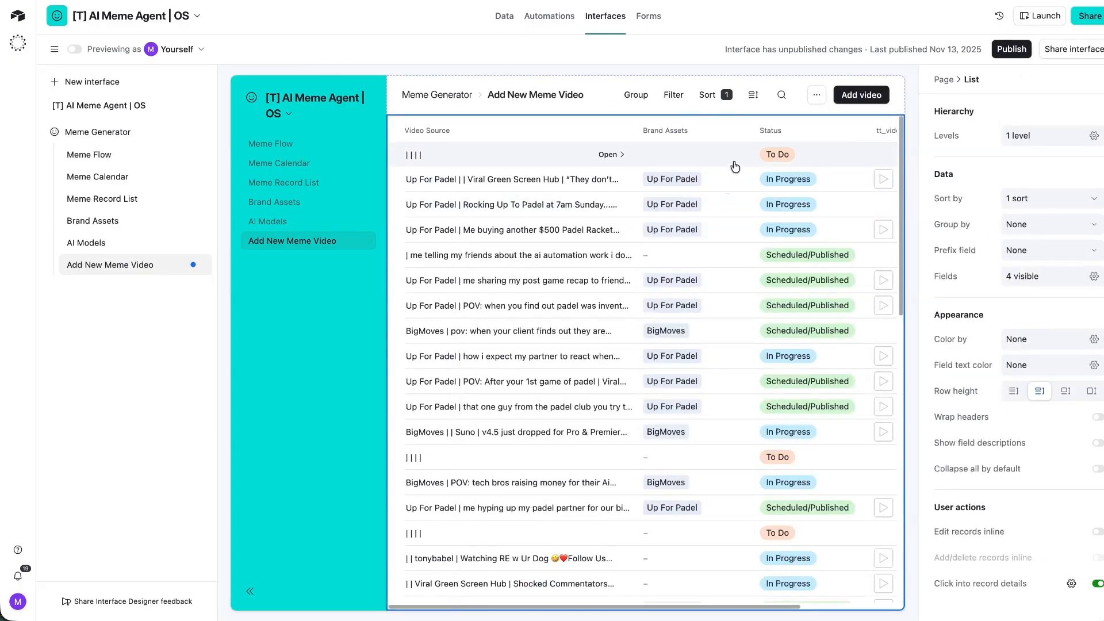
{"action": "scroll", "coordinate": [715, 163], "scroll_direction": "right", "scroll_amount": 3}
{"action": "scroll", "coordinate": [707, 167], "scroll_direction": "left", "scroll_amount": 3}
{"action": "left_click", "coordinate": [1049, 277]}
{"action": "type", "text": "extract"}
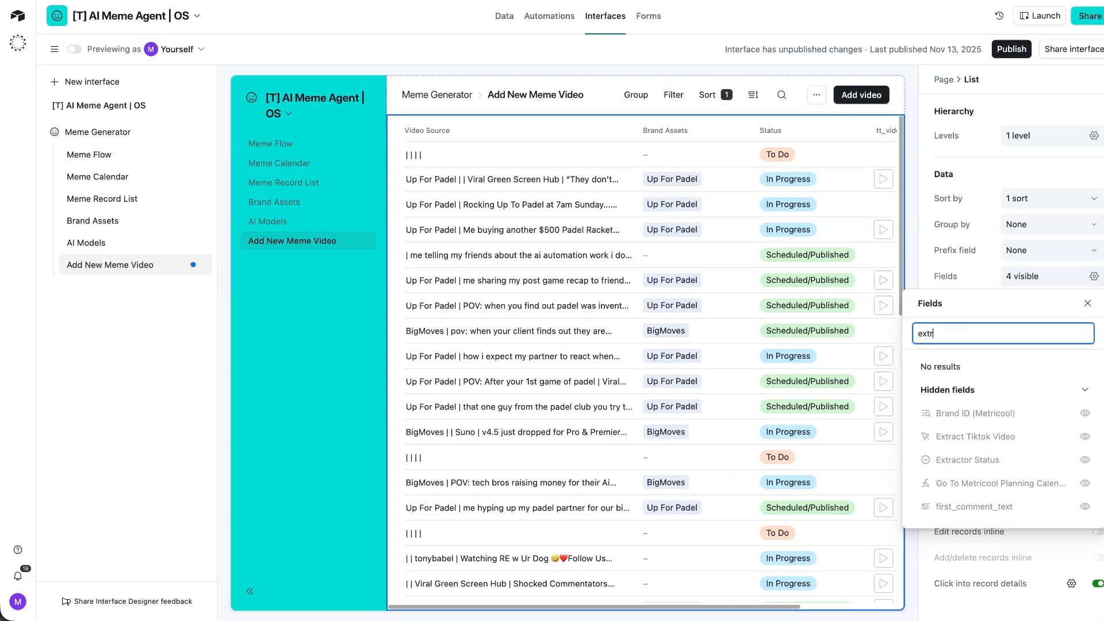
{"action": "left_click", "coordinate": [1084, 413]}
{"action": "scroll", "coordinate": [794, 258], "scroll_direction": "right", "scroll_amount": 4}
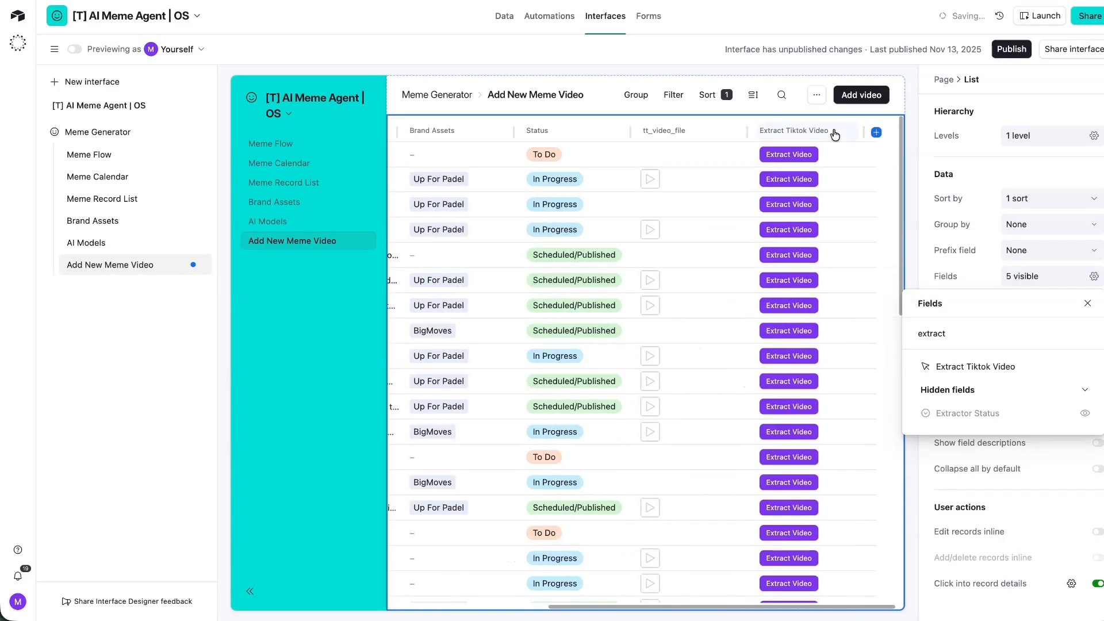
{"action": "scroll", "coordinate": [747, 139], "scroll_direction": "left", "scroll_amount": 2}
{"action": "scroll", "coordinate": [758, 183], "scroll_direction": "left", "scroll_amount": 2}
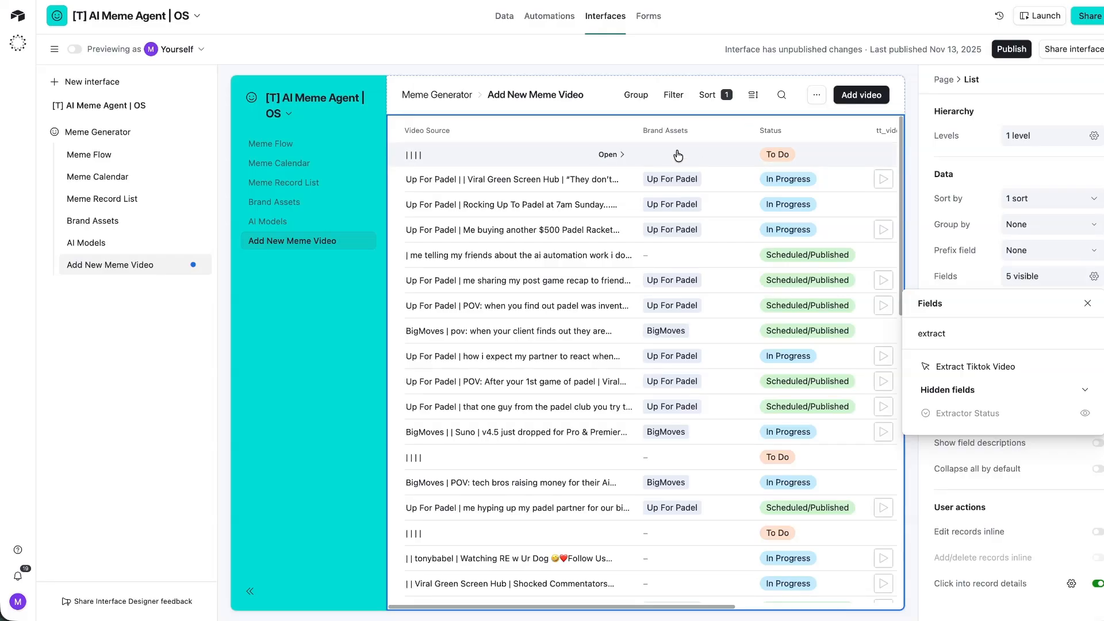
{"action": "key", "text": "Escape"}
Review the first record's details, then select the Add video button.
{"action": "left_click", "coordinate": [611, 154]}
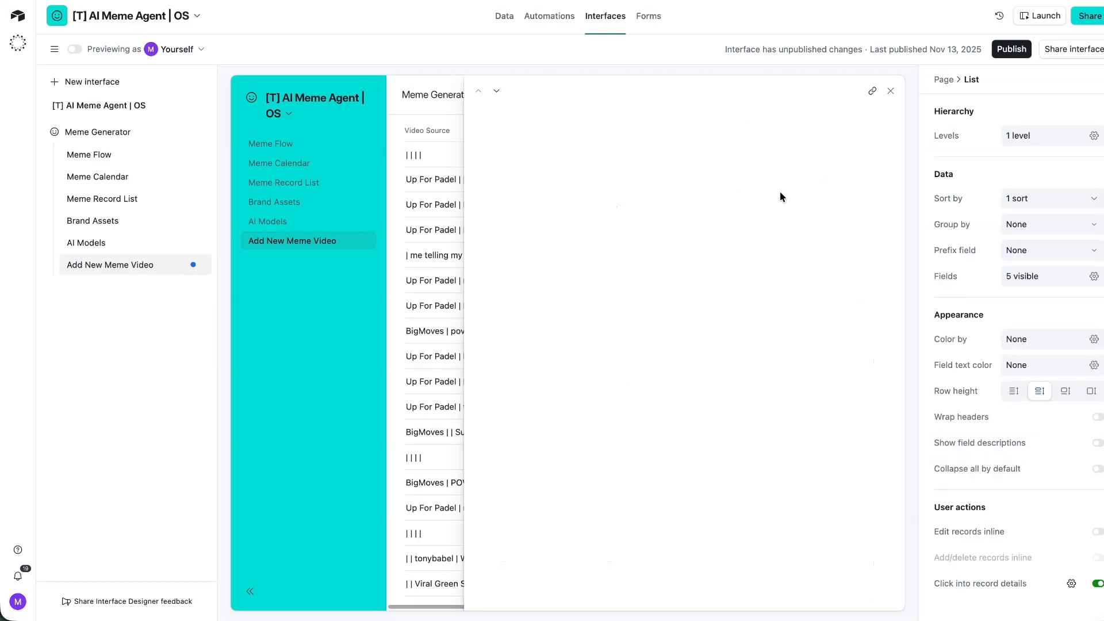
{"action": "scroll", "coordinate": [664, 304], "scroll_direction": "down", "scroll_amount": 10}
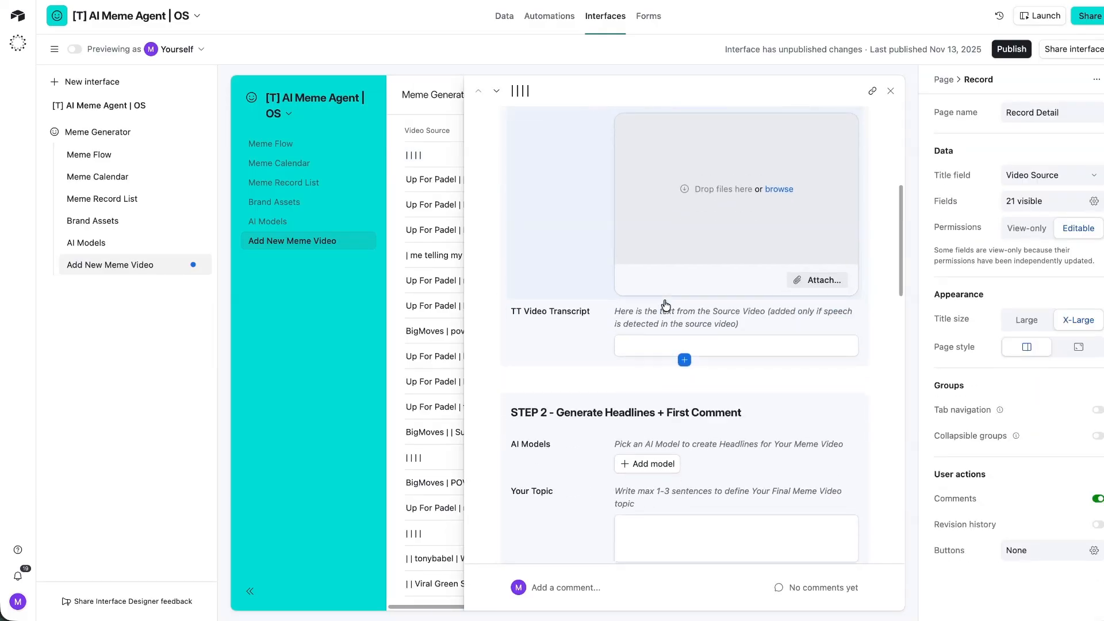
{"action": "scroll", "coordinate": [632, 201], "scroll_direction": "down", "scroll_amount": 8}
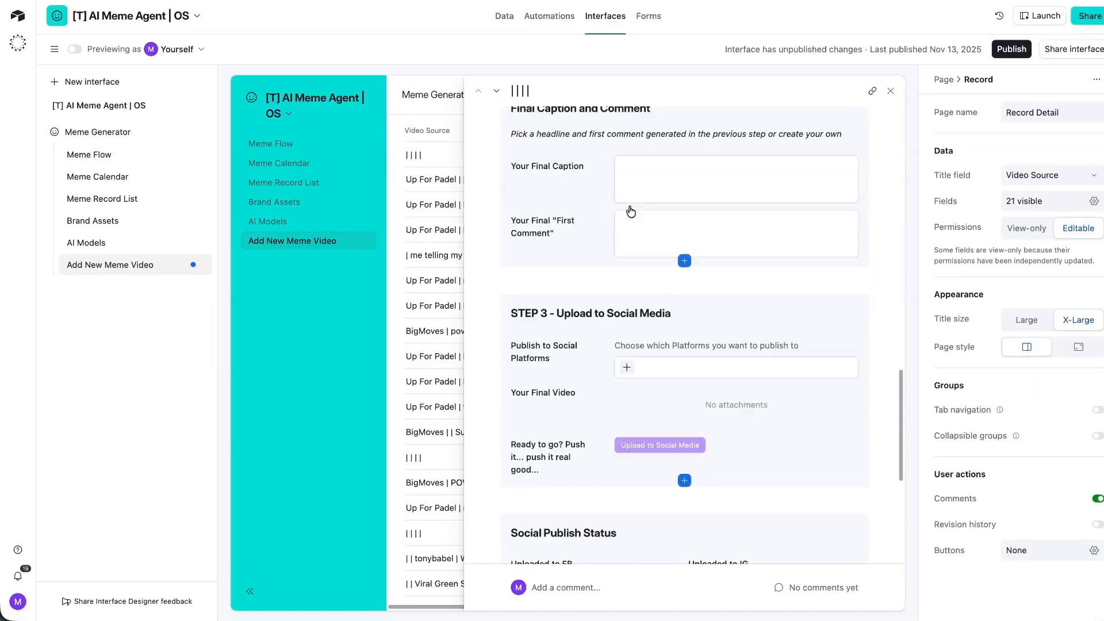
{"action": "scroll", "coordinate": [629, 212], "scroll_direction": "up", "scroll_amount": 15}
{"action": "scroll", "coordinate": [623, 167], "scroll_direction": "down", "scroll_amount": 8}
{"action": "left_click", "coordinate": [893, 91]}
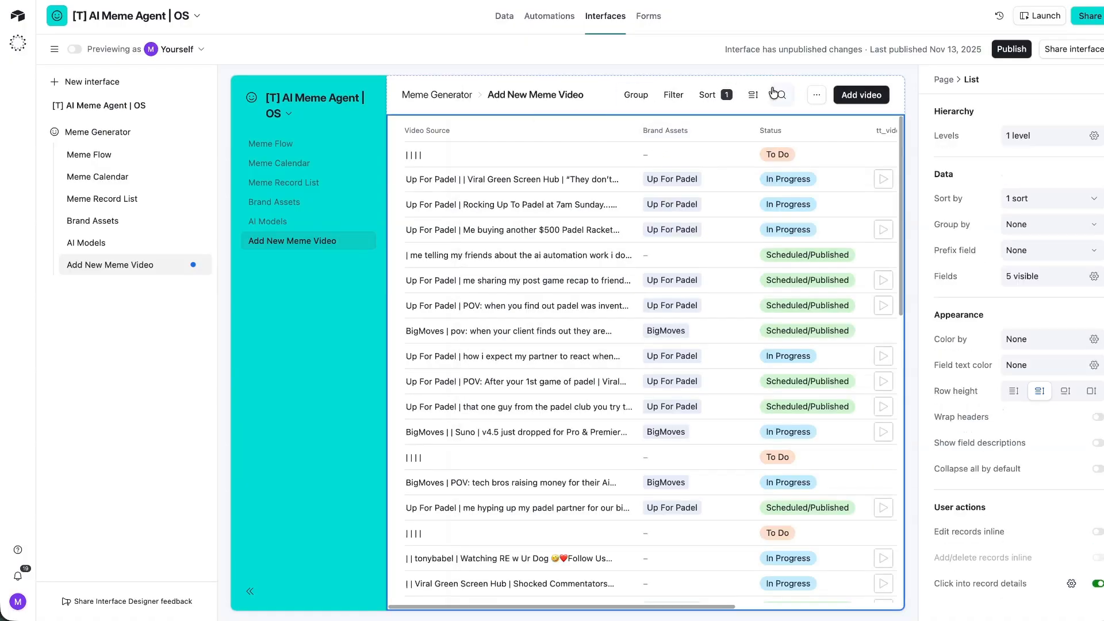
{"action": "left_click", "coordinate": [871, 95]}
Create a new form layout for the Add video button titled 'Add New Meme 2.0'.
{"action": "left_click", "coordinate": [1059, 297]}
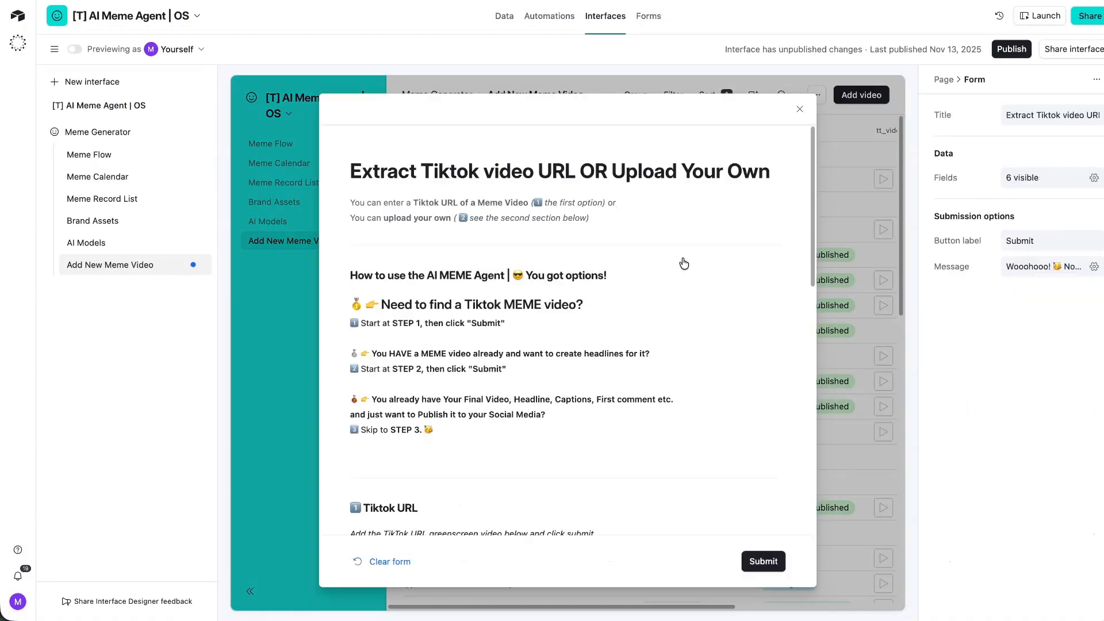
{"action": "left_click", "coordinate": [799, 109]}
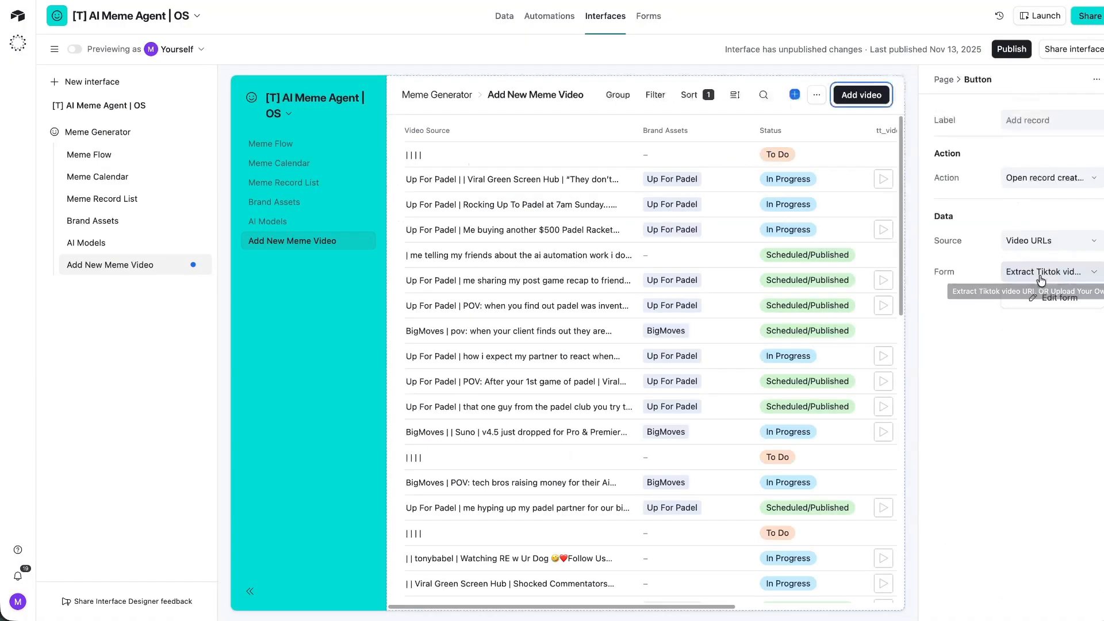
{"action": "left_click", "coordinate": [1006, 280]}
{"action": "left_click", "coordinate": [870, 349]}
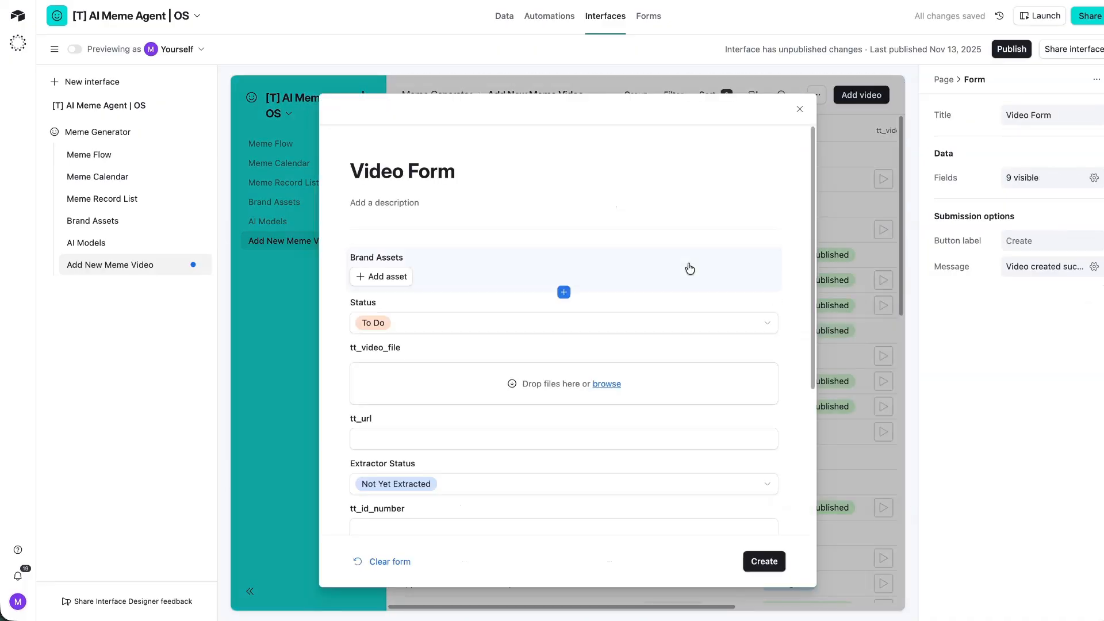
{"action": "triple_click", "coordinate": [419, 190]}
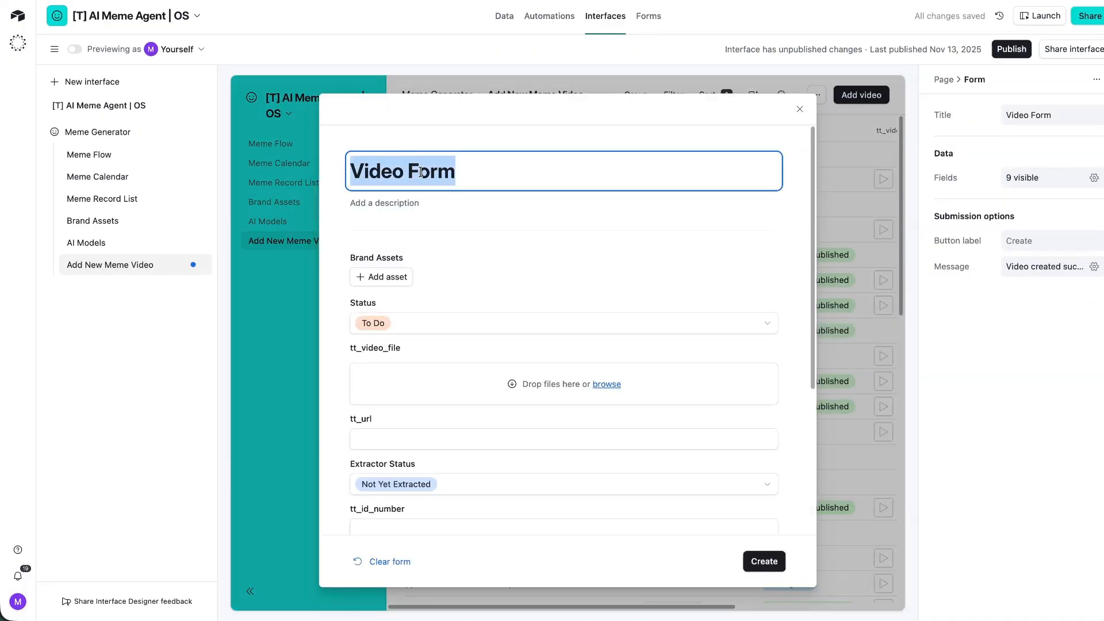
{"action": "type", "text": "Add New Meme 2.0"}
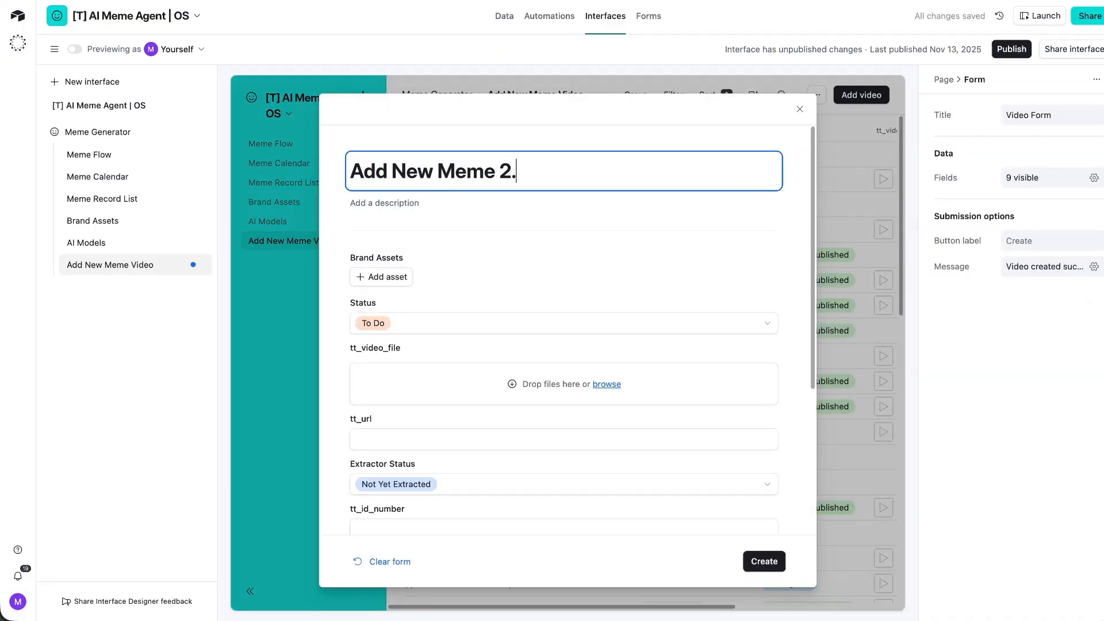
{"action": "left_click", "coordinate": [437, 265]}
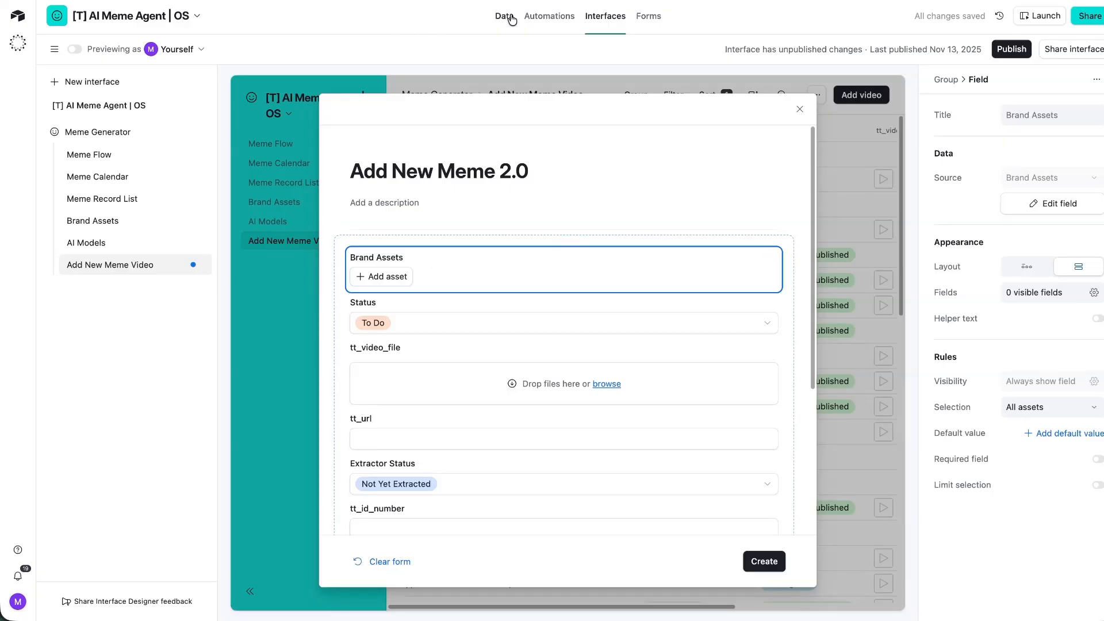
Review the Golfify brand's fields, Brand Voice Guidelines through Winning Meme Examples, then return to Add New Meme Video.
{"action": "left_click", "coordinate": [75, 221]}
{"action": "scroll", "coordinate": [751, 318], "scroll_direction": "down", "scroll_amount": 5}
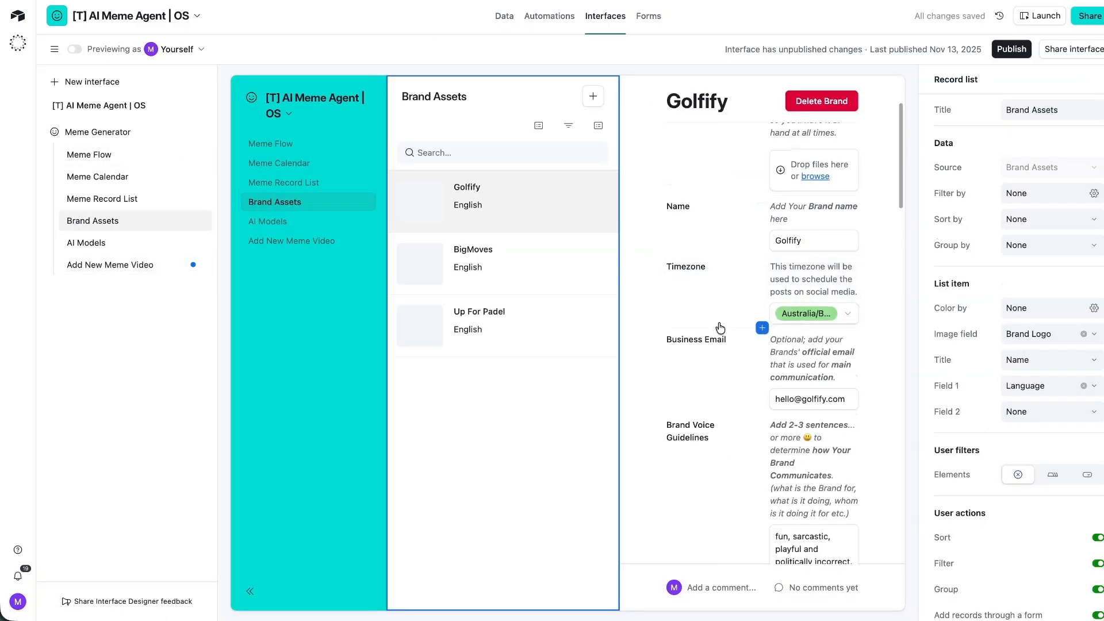
{"action": "left_click", "coordinate": [777, 285]}
{"action": "scroll", "coordinate": [747, 425], "scroll_direction": "down", "scroll_amount": 2}
{"action": "left_click", "coordinate": [716, 388]}
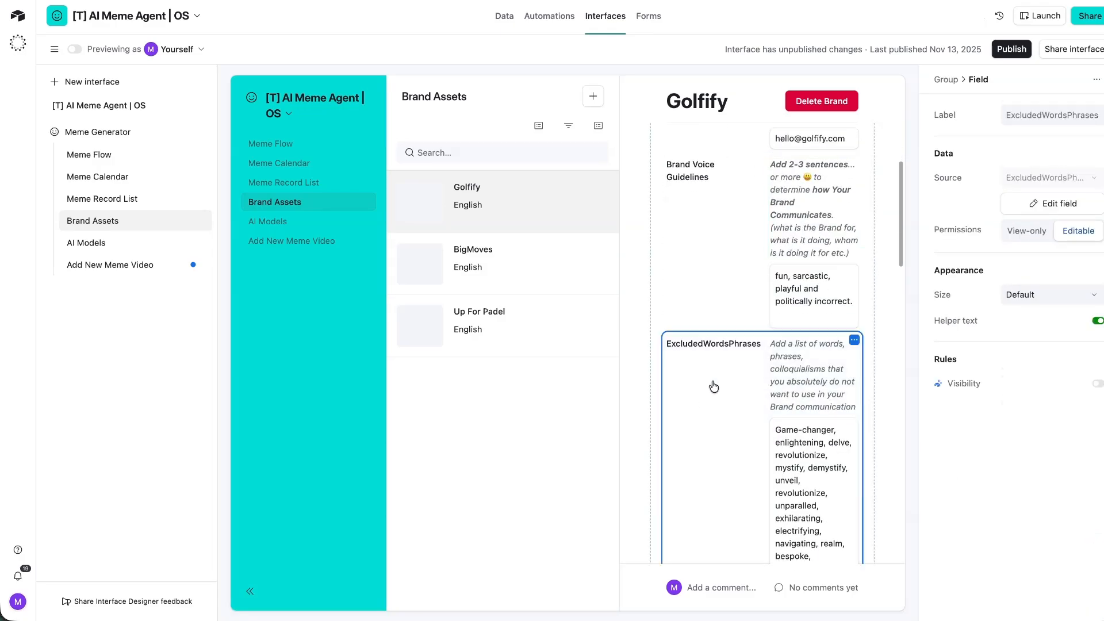
{"action": "scroll", "coordinate": [710, 345], "scroll_direction": "down", "scroll_amount": 5}
{"action": "left_click", "coordinate": [731, 217]}
{"action": "scroll", "coordinate": [711, 270], "scroll_direction": "down", "scroll_amount": 4}
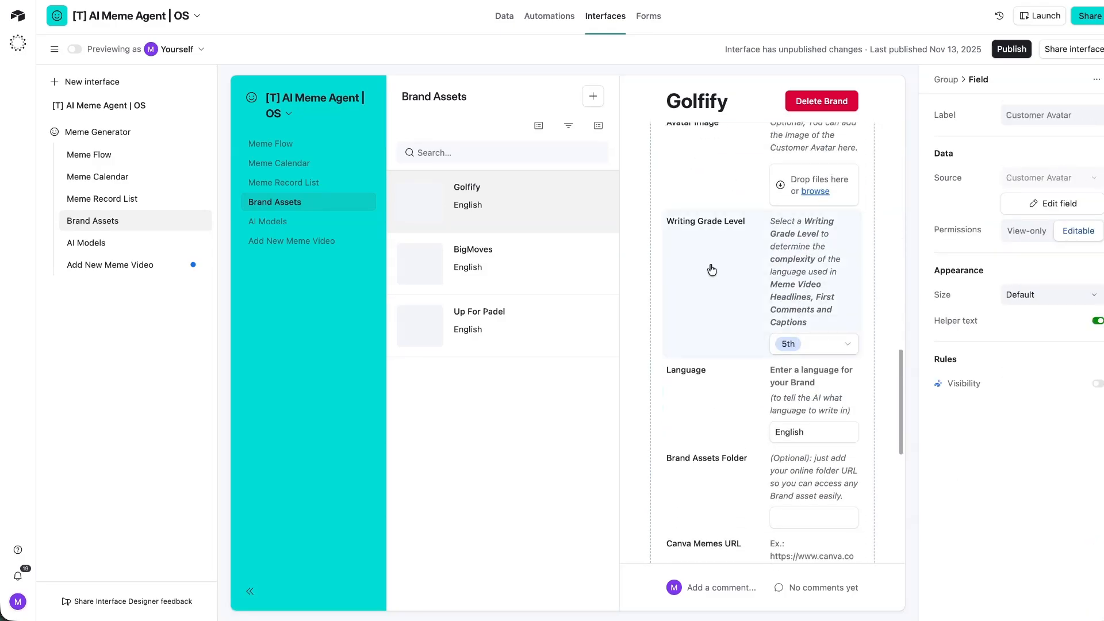
{"action": "left_click", "coordinate": [730, 253]}
{"action": "scroll", "coordinate": [730, 327], "scroll_direction": "down", "scroll_amount": 9}
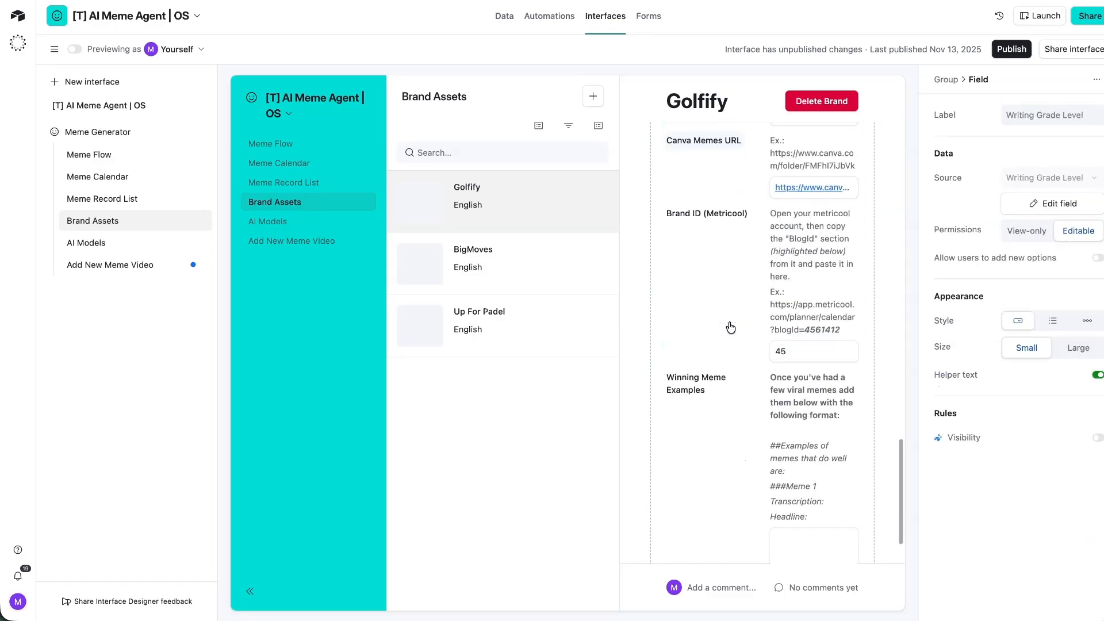
{"action": "left_click", "coordinate": [734, 381]}
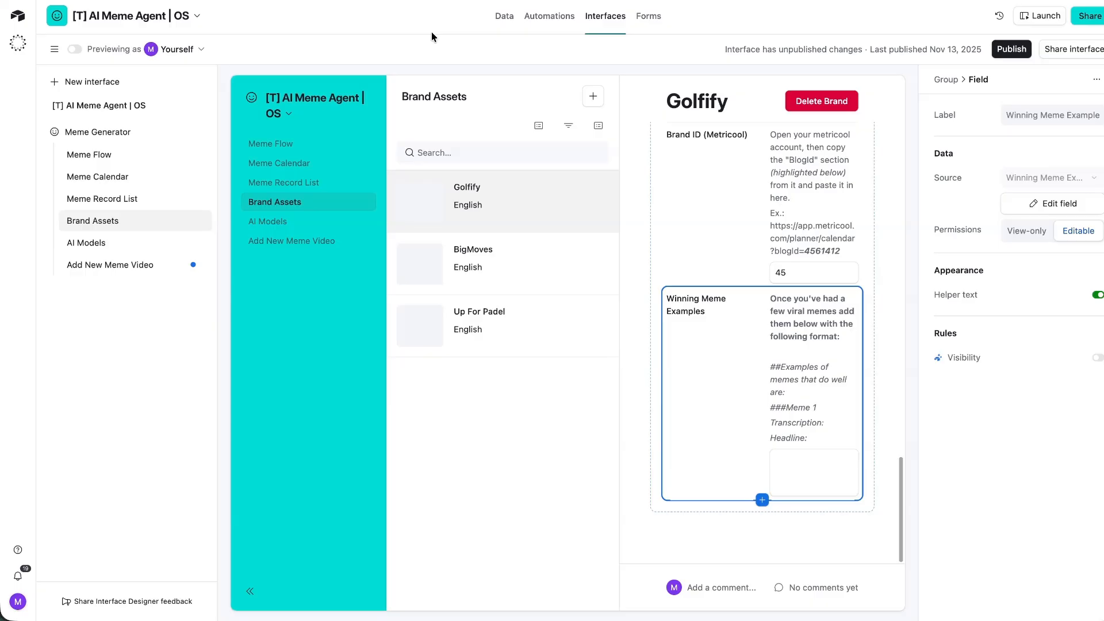
{"action": "left_click", "coordinate": [109, 267]}
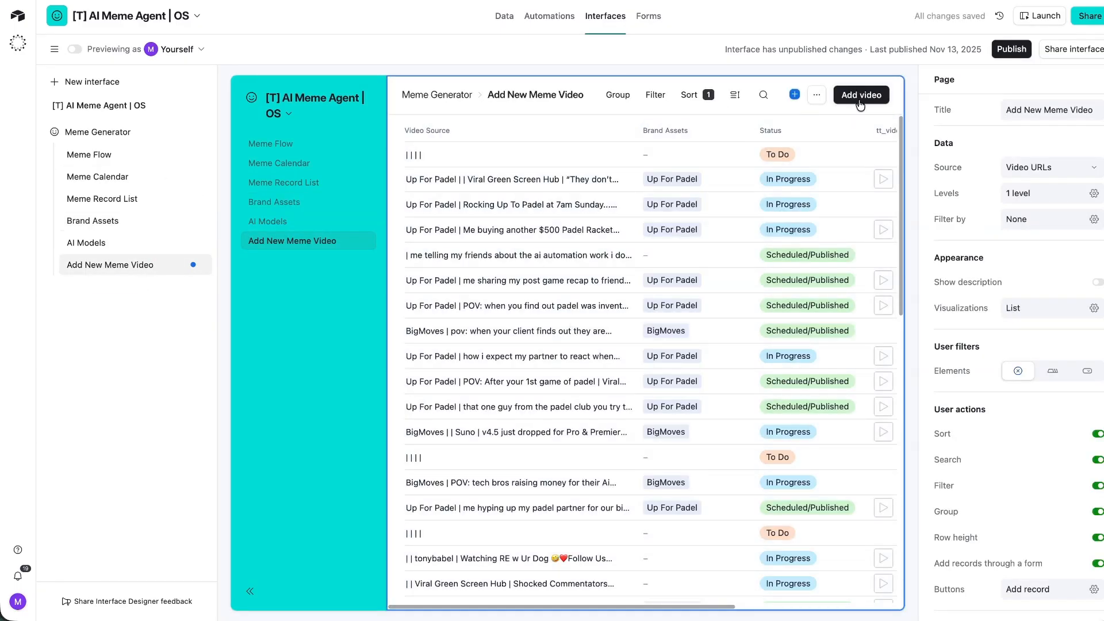
Open the Add New Meme 2.0 form editor and delete the Status and tt_video_file questions.
{"action": "left_click", "coordinate": [860, 96]}
{"action": "left_click", "coordinate": [1032, 298]}
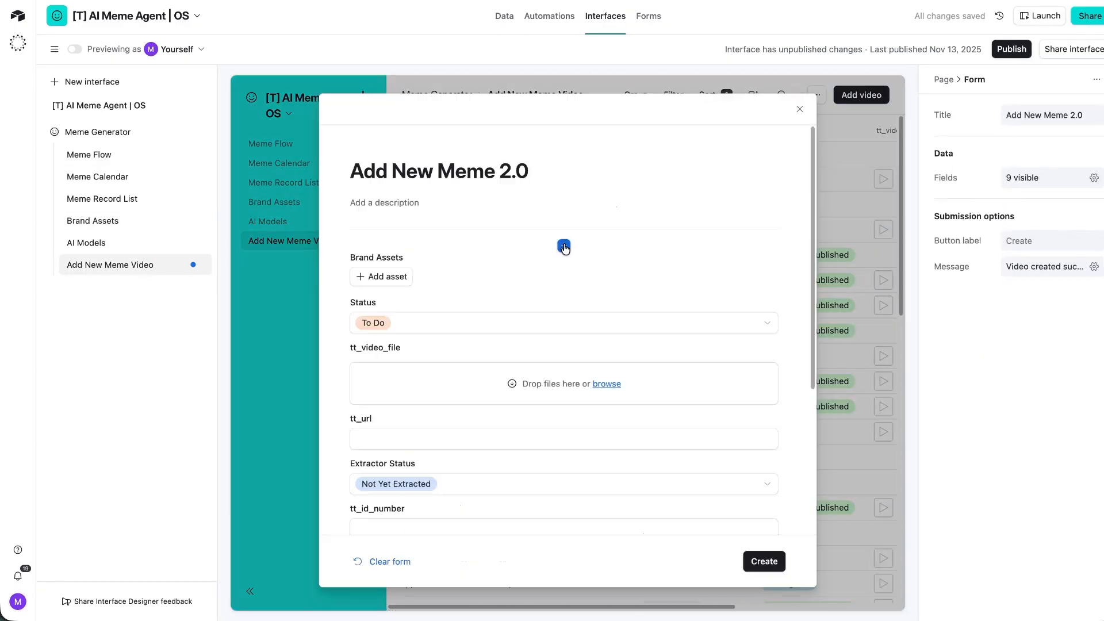
{"action": "left_click", "coordinate": [451, 281]}
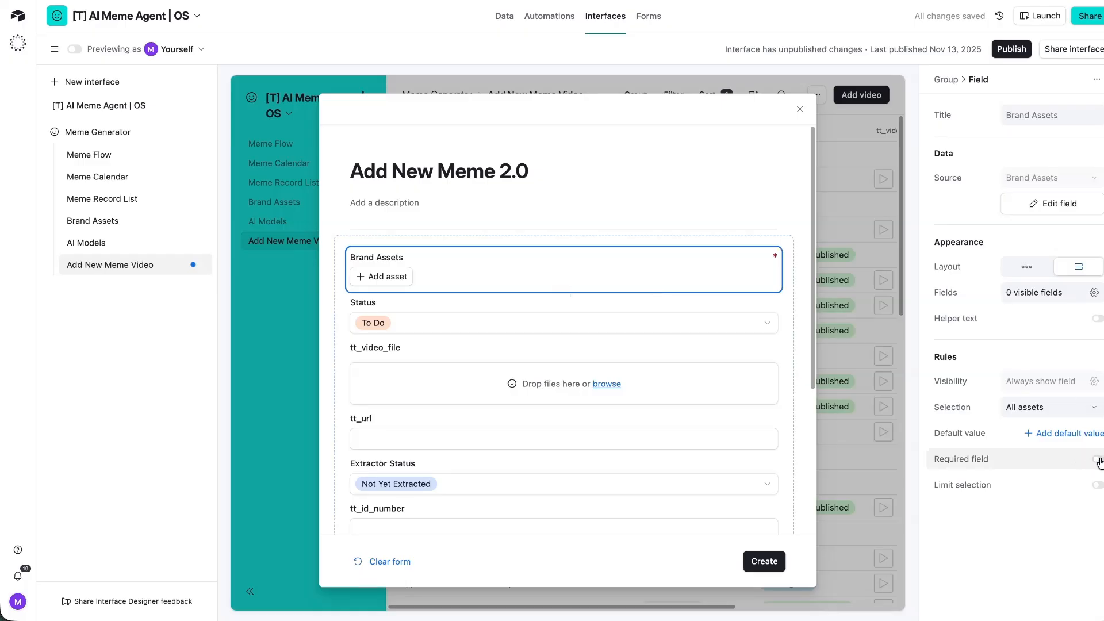
{"action": "left_click", "coordinate": [420, 315]}
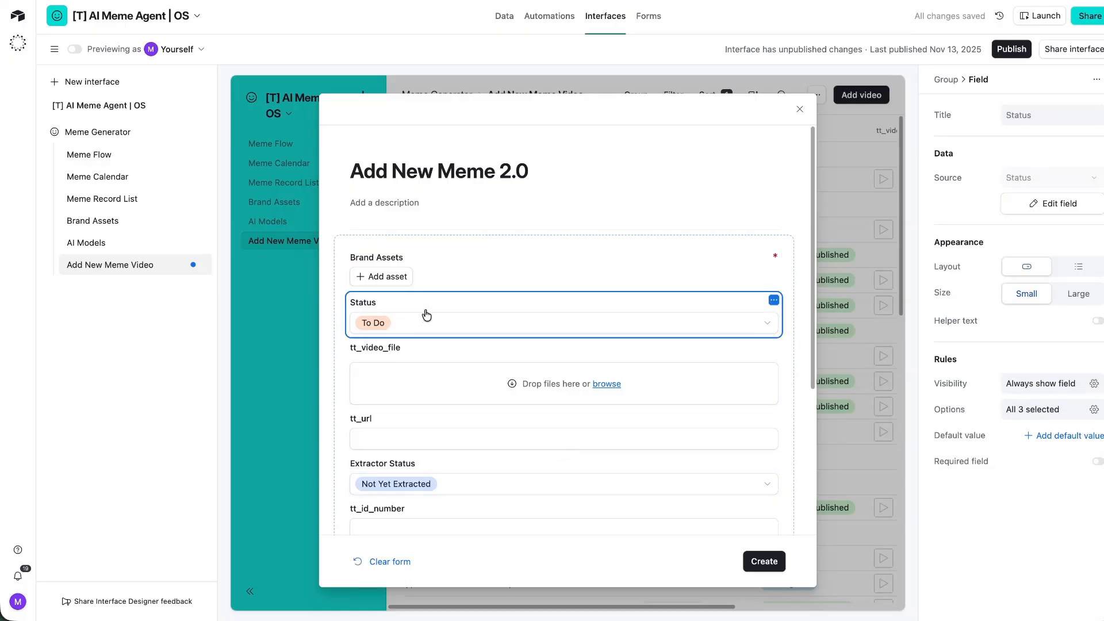
{"action": "key", "text": "Delete"}
{"action": "left_click", "coordinate": [468, 312]}
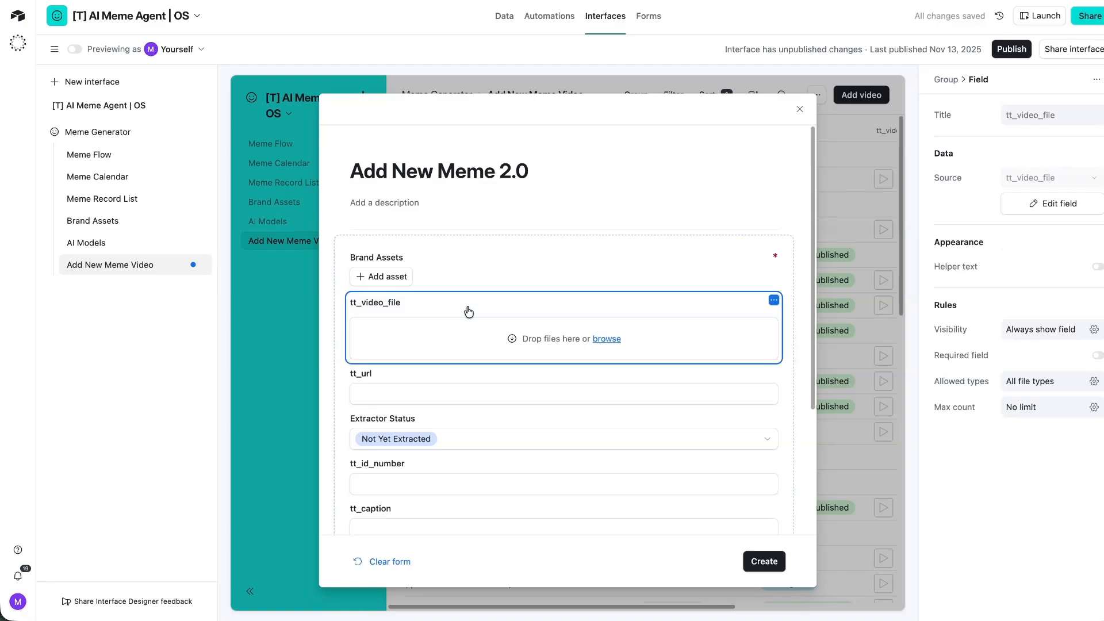
{"action": "key", "text": "Delete"}
{"action": "left_click", "coordinate": [466, 306]}
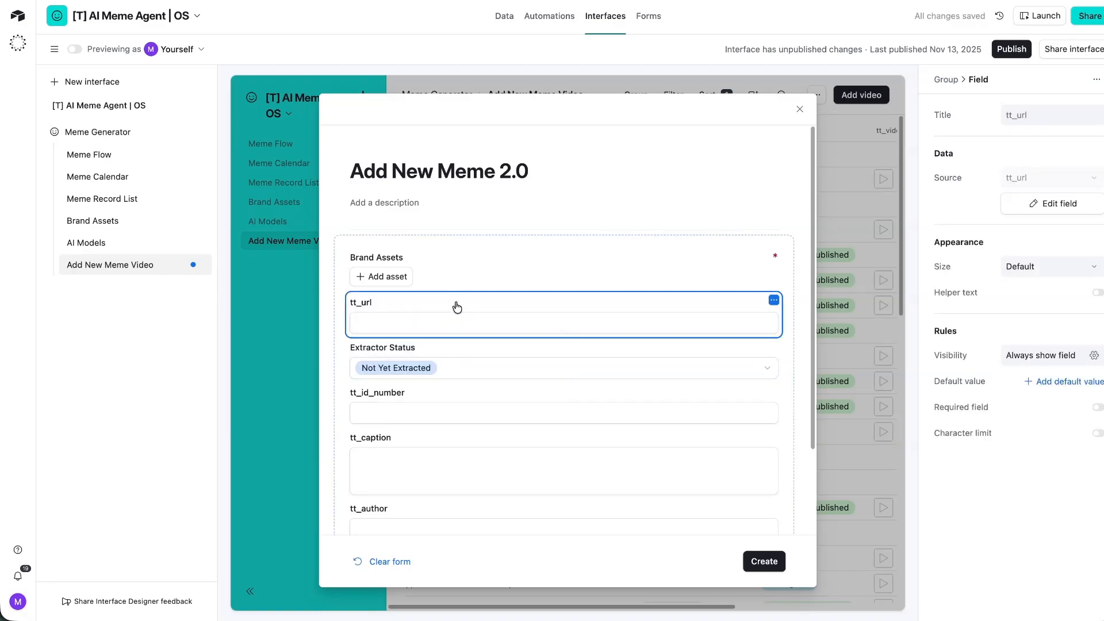
Delete the Extractor Status, tt_id_number, tt_caption, tt_author and tt_author_id questions from the form.
{"action": "left_click", "coordinate": [448, 350]}
{"action": "key", "text": "Delete"}
{"action": "left_click", "coordinate": [447, 352]}
{"action": "key", "text": "Delete"}
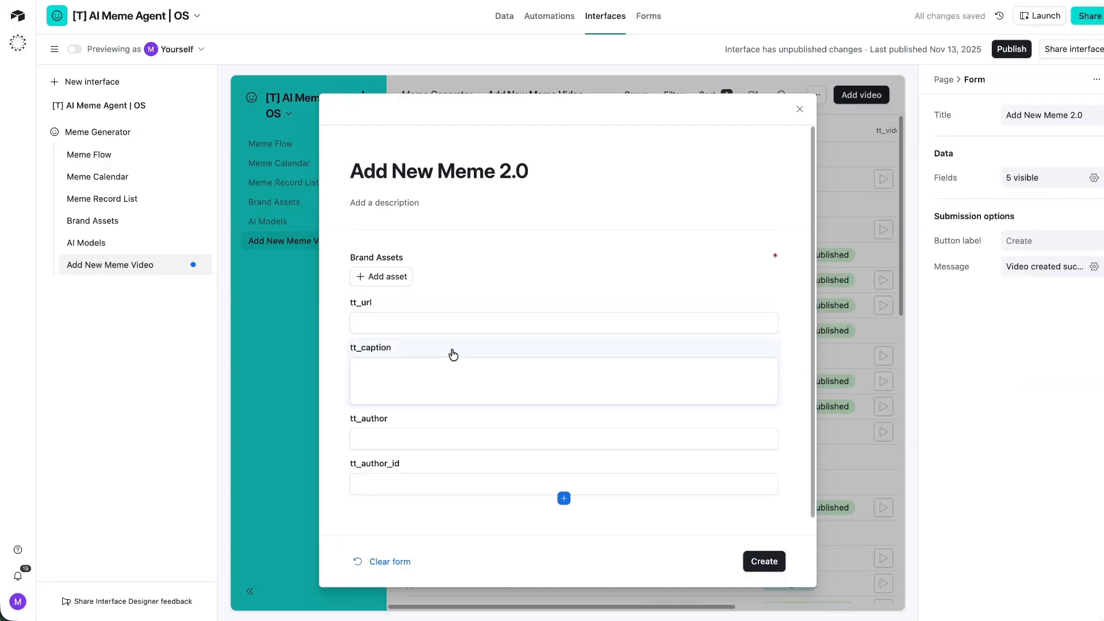
{"action": "left_click", "coordinate": [451, 353]}
{"action": "key", "text": "Delete"}
{"action": "left_click", "coordinate": [454, 368]}
{"action": "key", "text": "Delete"}
{"action": "left_click", "coordinate": [477, 361]}
{"action": "key", "text": "Delete"}
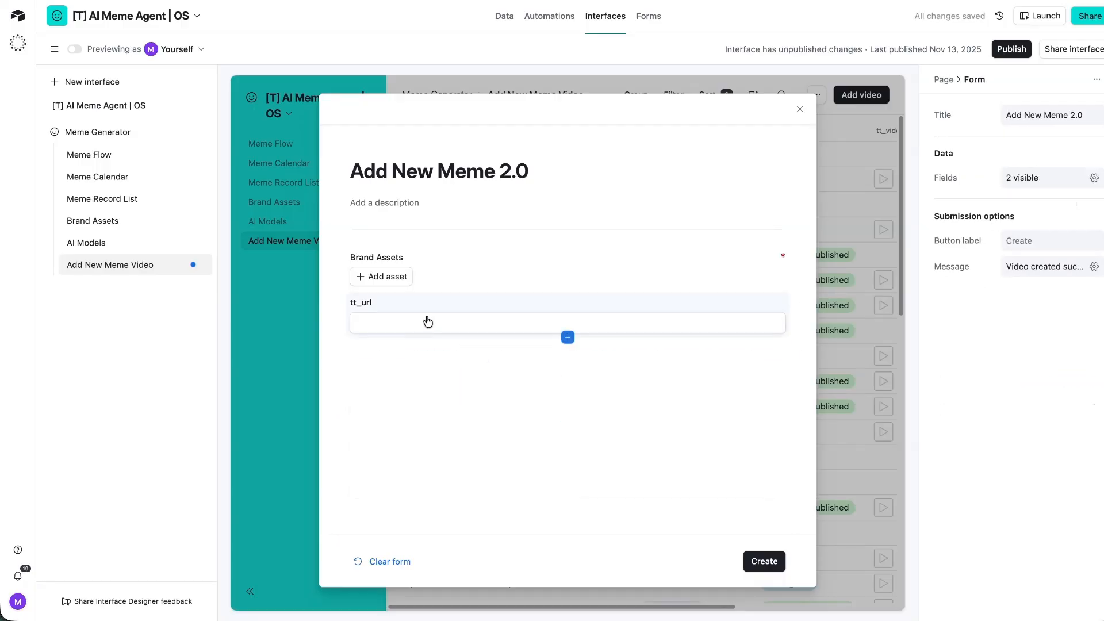
Place tt_url beside Brand Assets, search unsuccessfully for a niche field, then return to the data tables.
{"action": "left_click", "coordinate": [431, 257]}
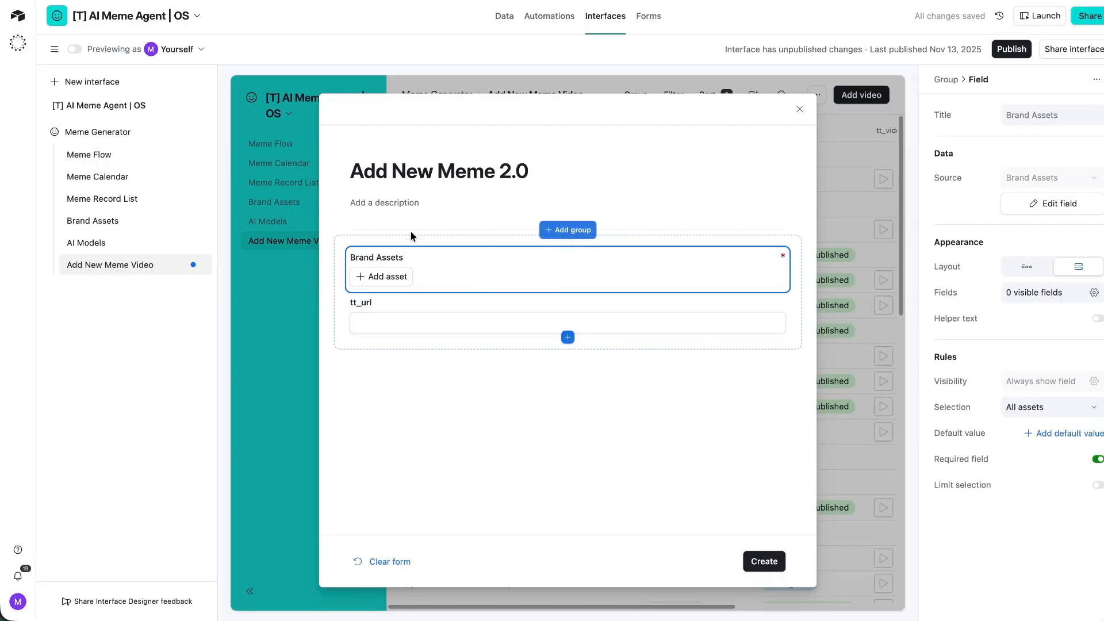
{"action": "left_click_drag", "start_coordinate": [361, 314], "coordinate": [735, 265]}
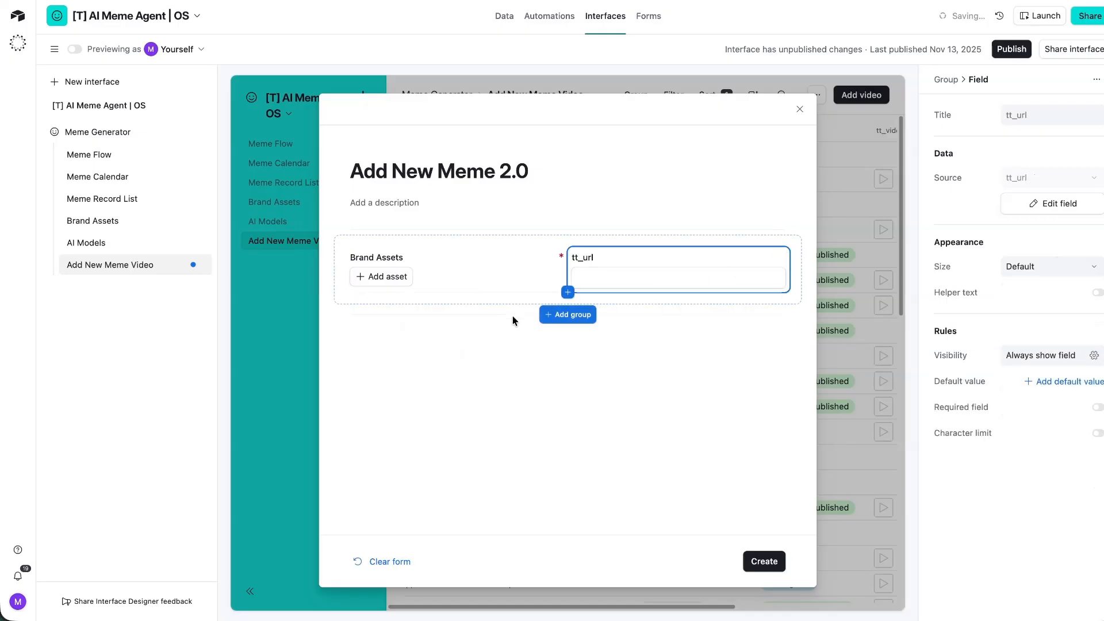
{"action": "left_click", "coordinate": [567, 292]}
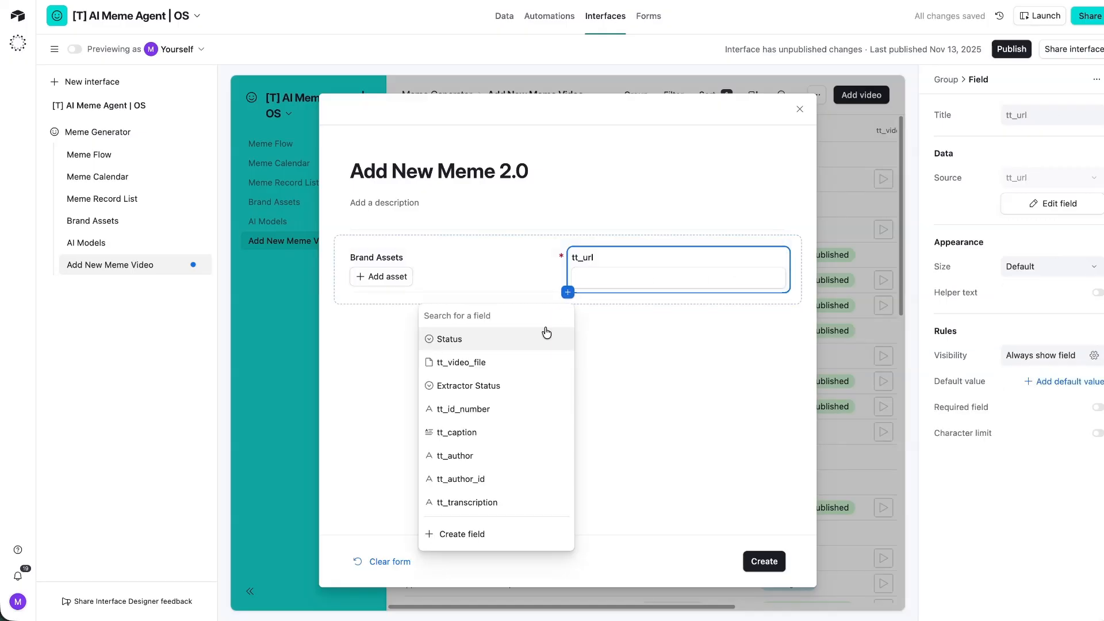
{"action": "type", "text": "niche"}
{"action": "key", "text": "super+BackSpace"}
{"action": "left_click", "coordinate": [467, 534]}
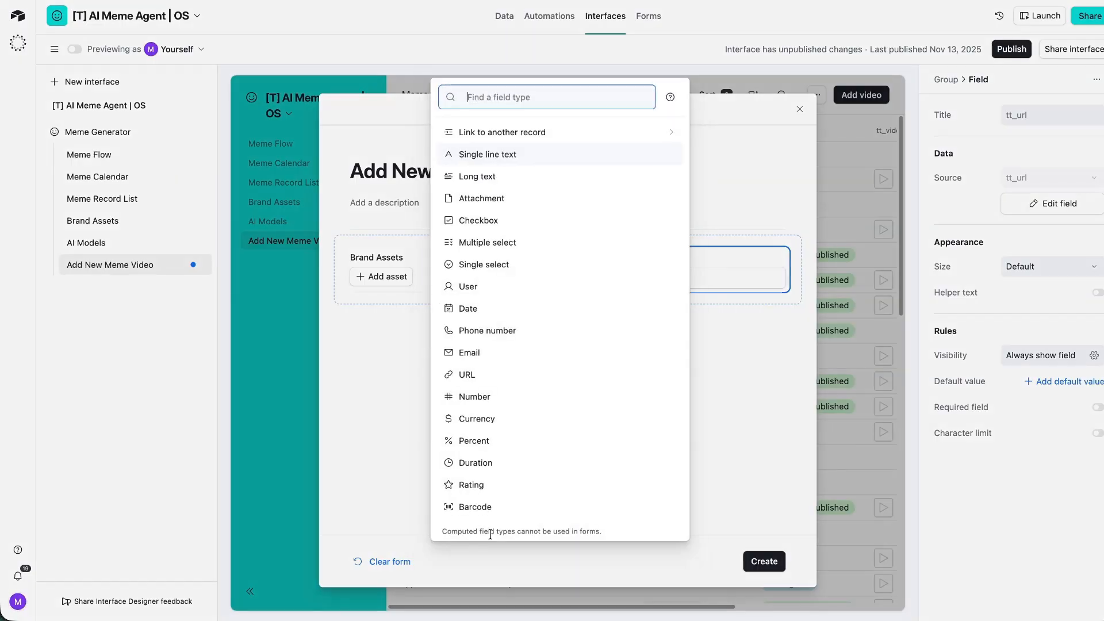
{"action": "left_click", "coordinate": [418, 440]}
{"action": "left_click", "coordinate": [799, 108]}
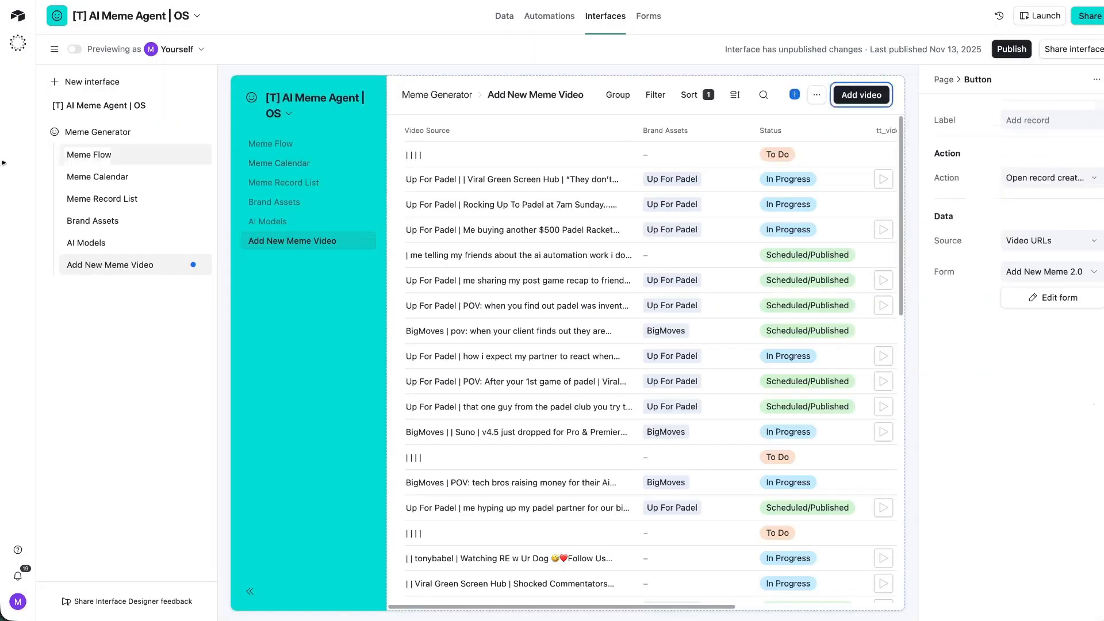
{"action": "left_click", "coordinate": [504, 16]}
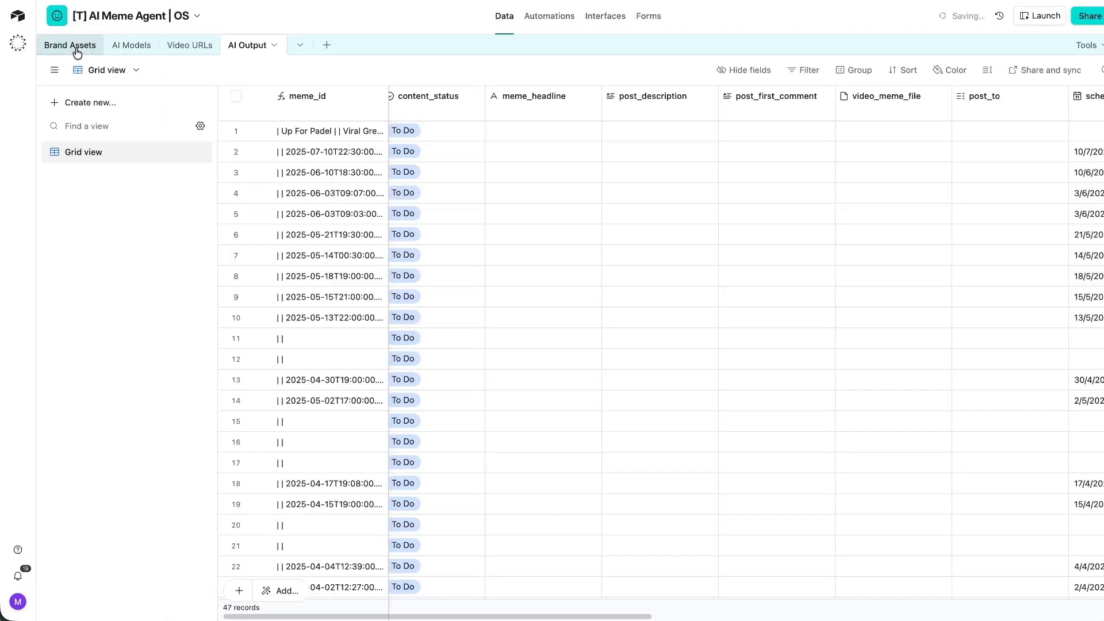
Hide the Brand Logo column in the Brand Assets table.
{"action": "left_click", "coordinate": [70, 46]}
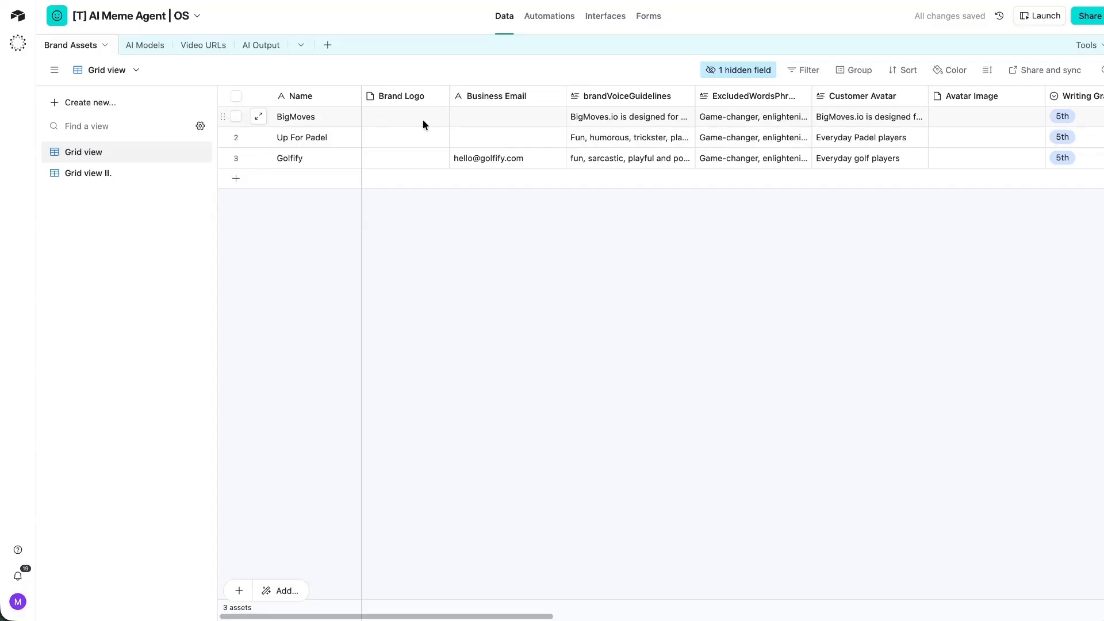
{"action": "left_click", "coordinate": [298, 134]}
{"action": "left_click", "coordinate": [486, 140]}
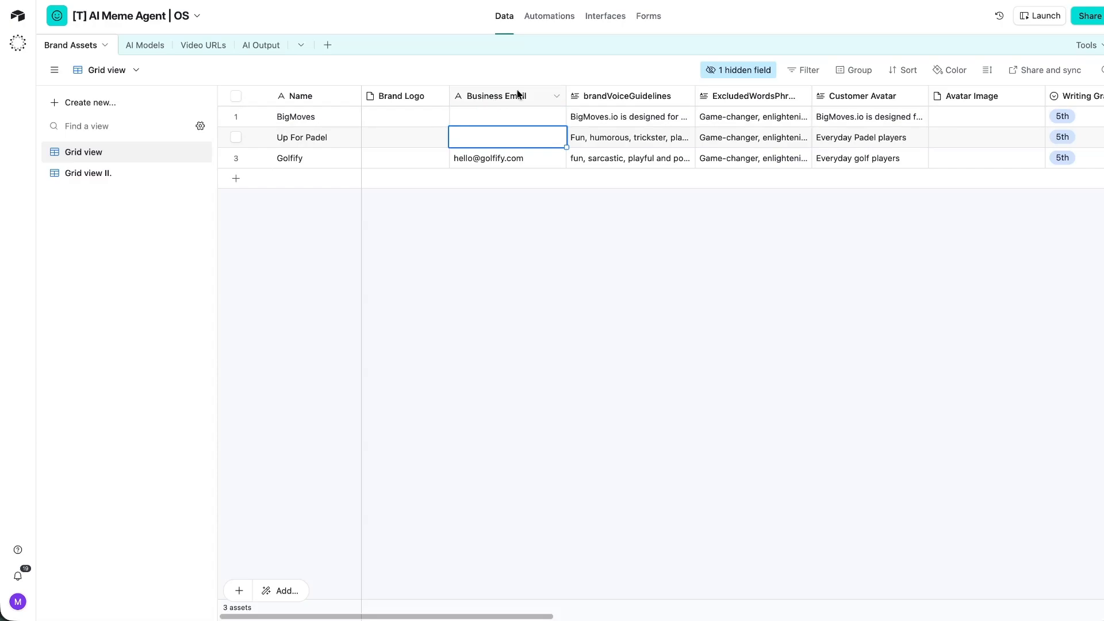
{"action": "right_click", "coordinate": [517, 95]}
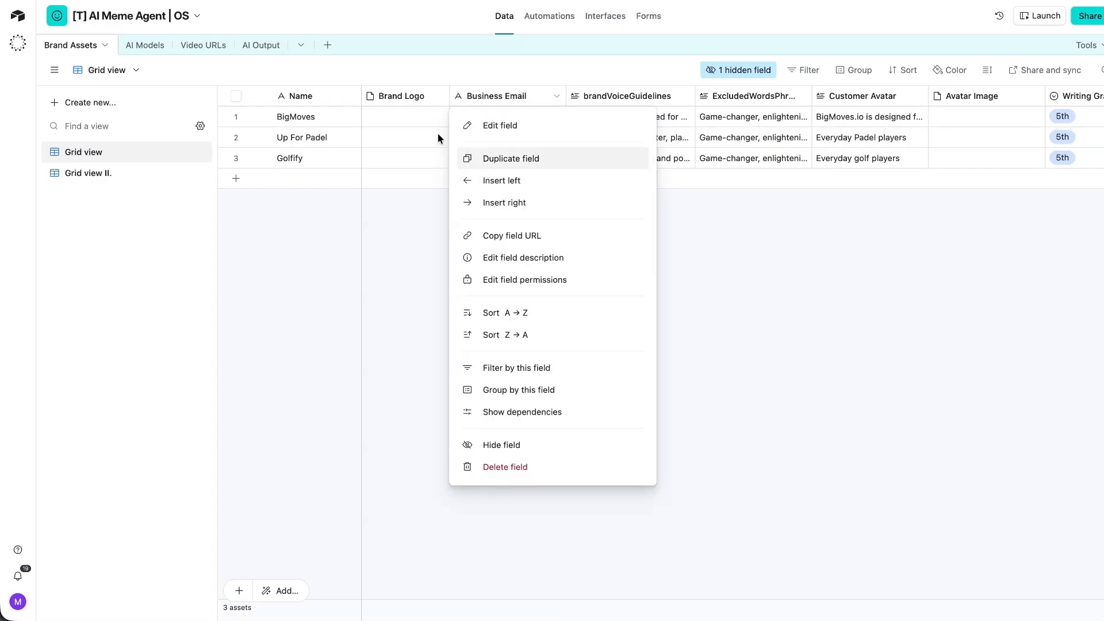
{"action": "left_click", "coordinate": [409, 95]}
{"action": "right_click", "coordinate": [405, 92]}
{"action": "left_click", "coordinate": [412, 522]}
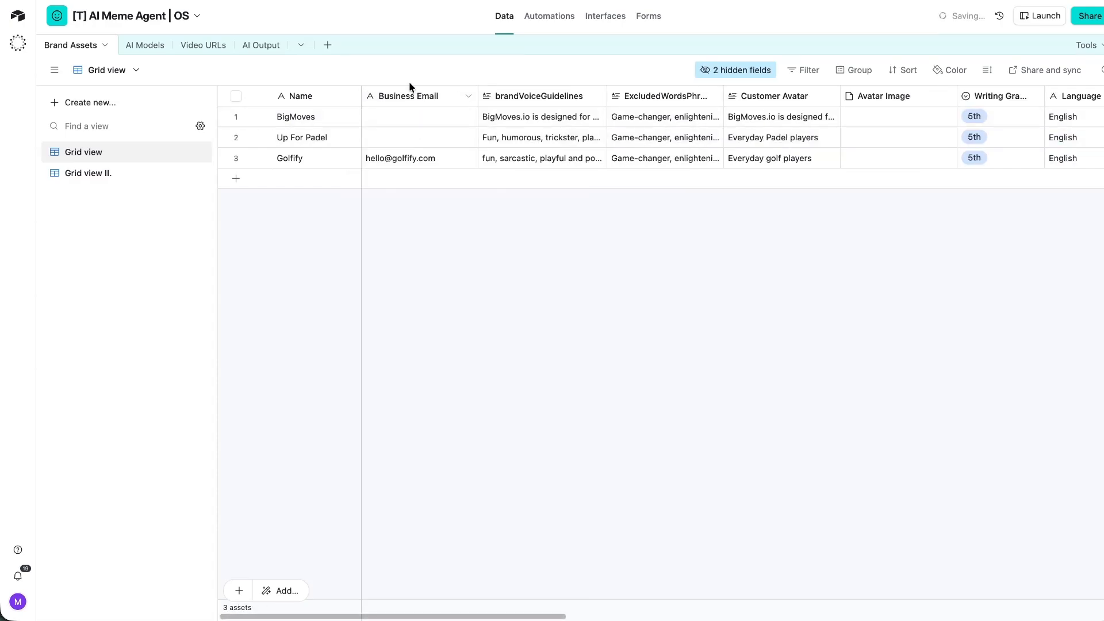
Insert a single line text field named brand_niche left of Business Email.
{"action": "right_click", "coordinate": [409, 95]}
{"action": "left_click", "coordinate": [441, 179]}
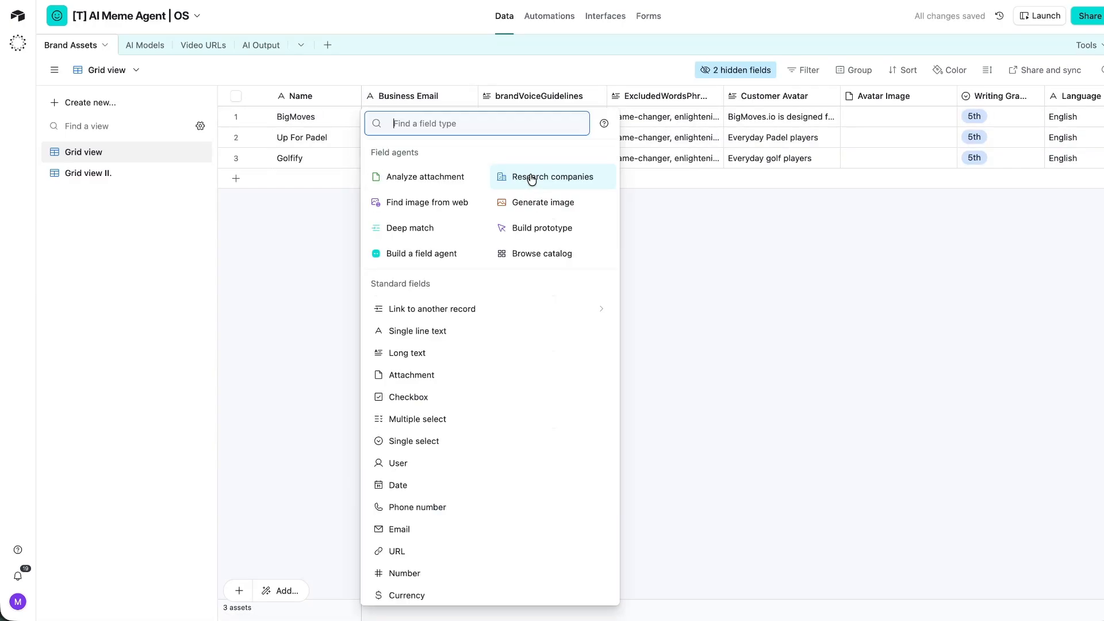
{"action": "left_click", "coordinate": [425, 260]}
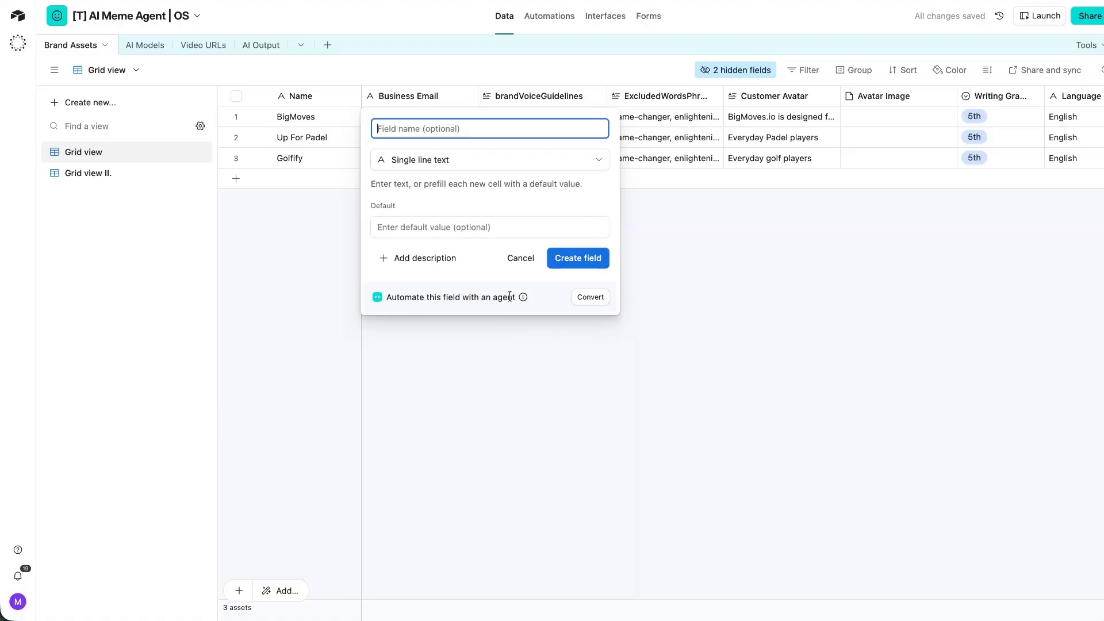
{"action": "type", "text": "brand_niche"}
{"action": "left_click", "coordinate": [576, 259]}
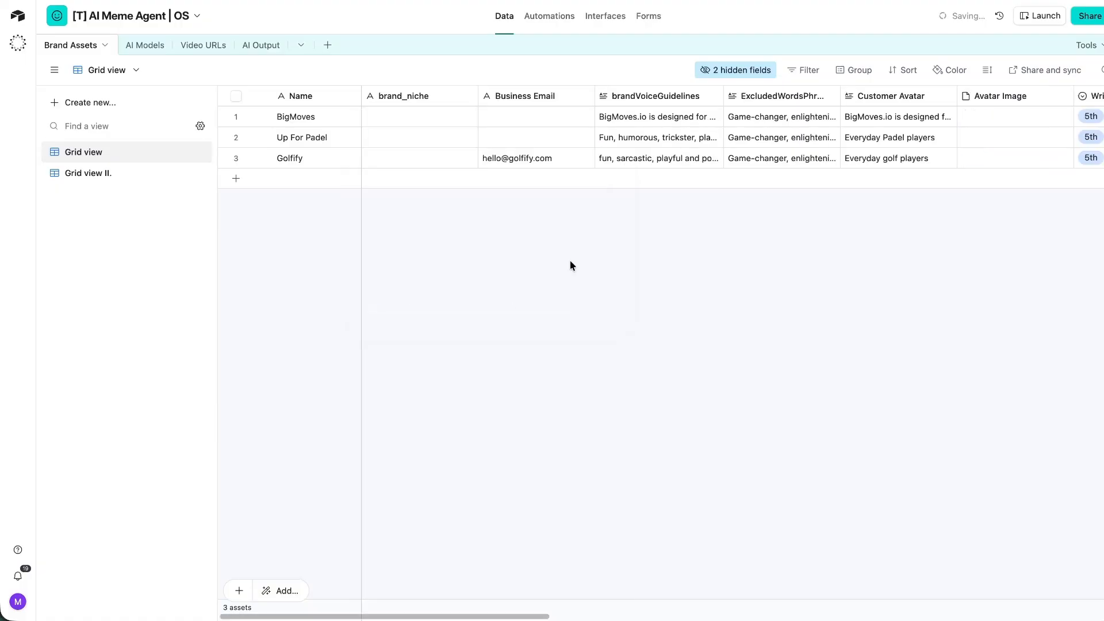
Fill brand_niche with AI, Padel and Golf for BigMoves, Up For Padel and Golfify.
{"action": "left_click", "coordinate": [401, 115]}
{"action": "type", "text": "AI"}
{"action": "key", "text": "Return"}
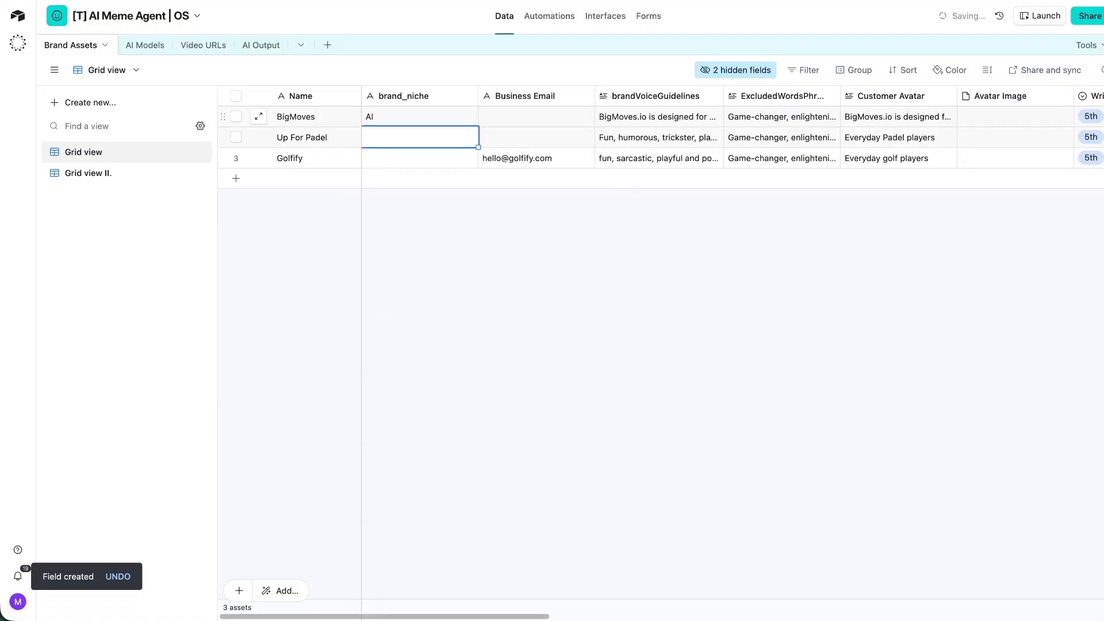
{"action": "type", "text": "Padel"}
{"action": "key", "text": "Return"}
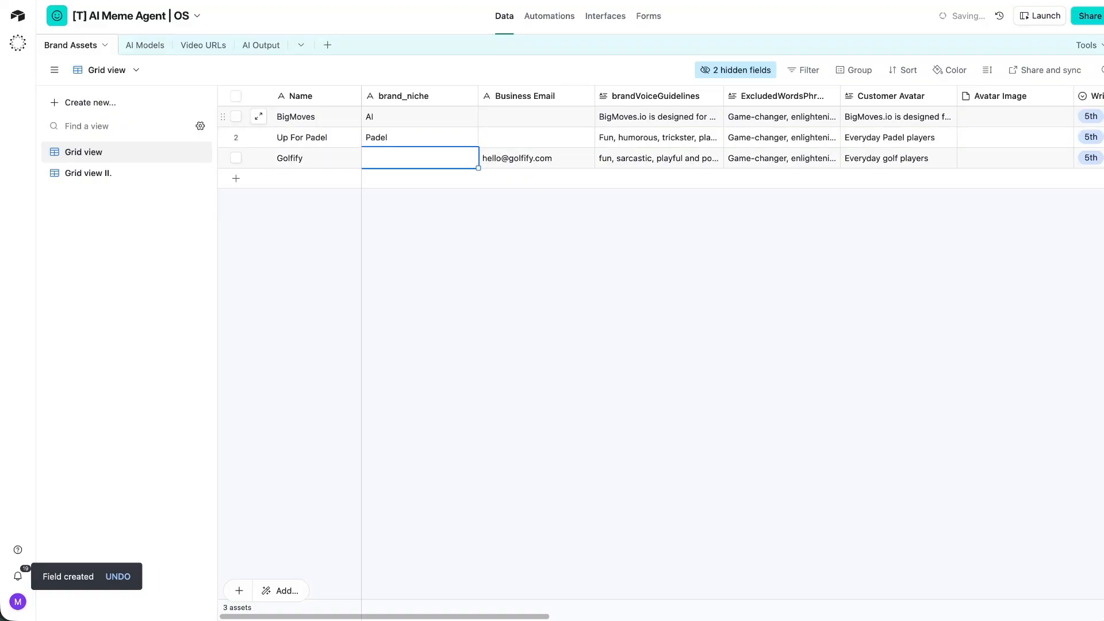
{"action": "type", "text": "Golf"}
{"action": "left_click", "coordinate": [537, 201]}
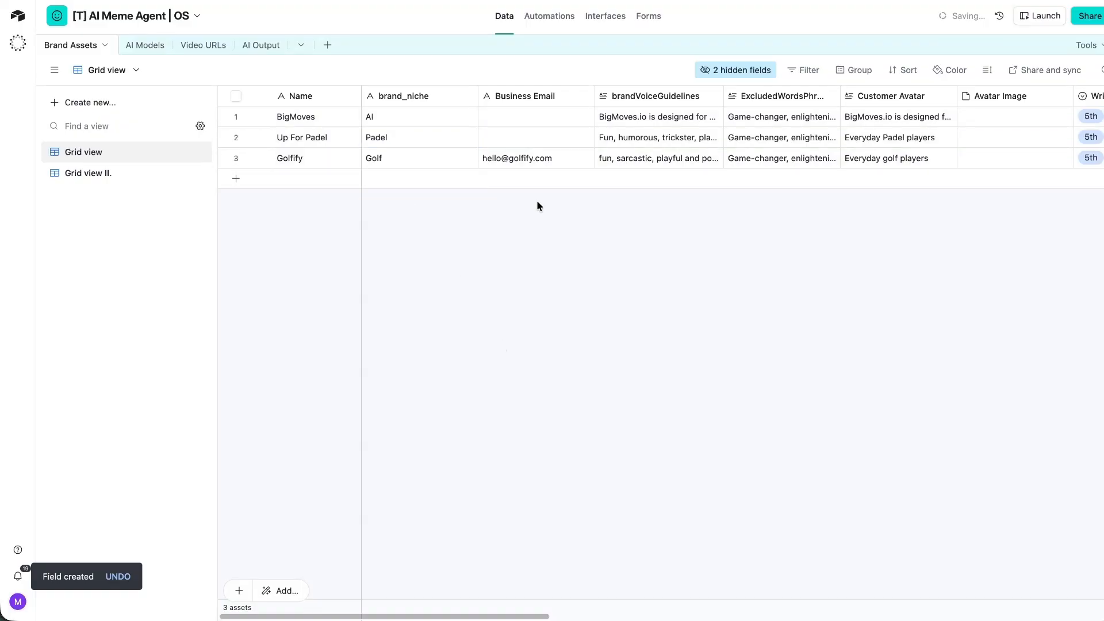
Add a brand_niche lookup from the Brand Assets link to the Video URLs table.
{"action": "left_click", "coordinate": [187, 47]}
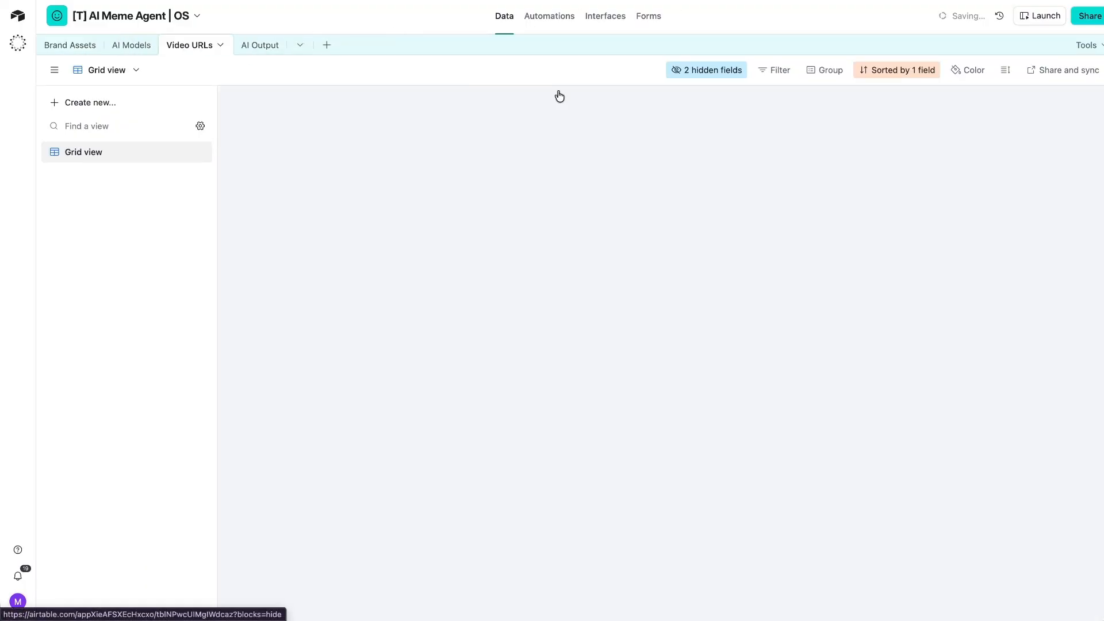
{"action": "scroll", "coordinate": [703, 136], "scroll_direction": "left", "scroll_amount": 10}
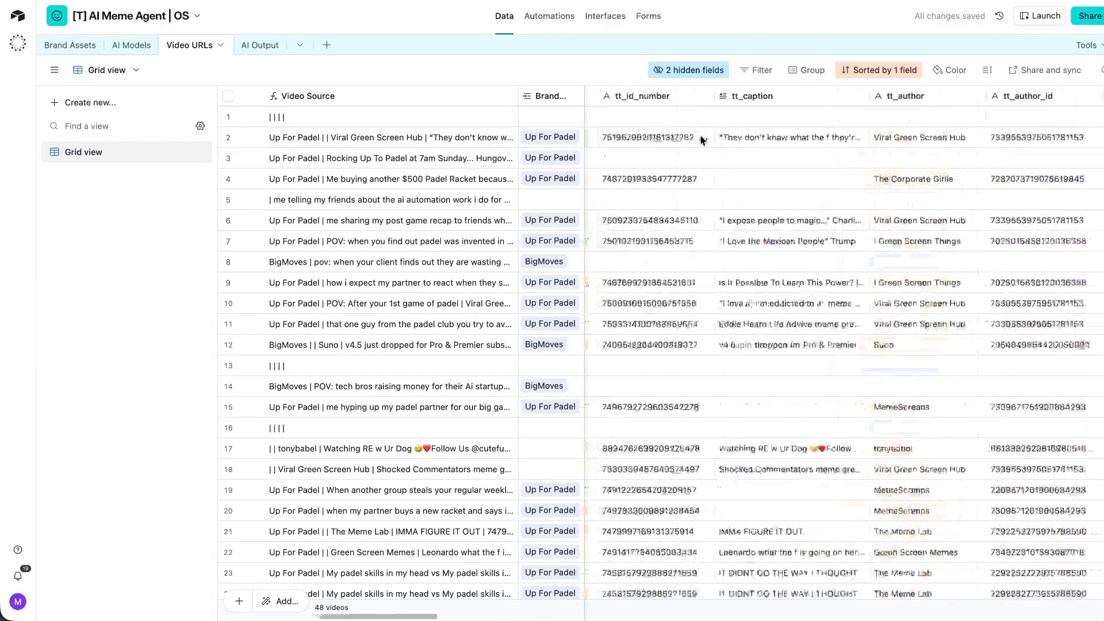
{"action": "right_click", "coordinate": [539, 95]}
{"action": "left_click", "coordinate": [553, 148]}
{"action": "scroll", "coordinate": [570, 348], "scroll_direction": "down", "scroll_amount": 5}
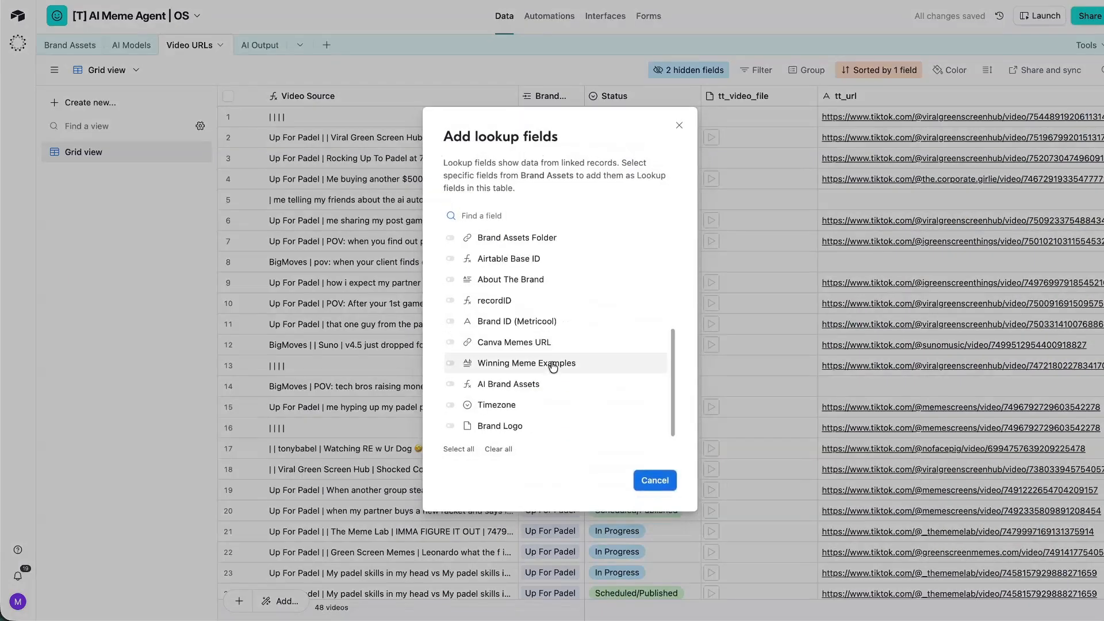
{"action": "scroll", "coordinate": [554, 363], "scroll_direction": "up", "scroll_amount": 5}
{"action": "left_click", "coordinate": [450, 261]}
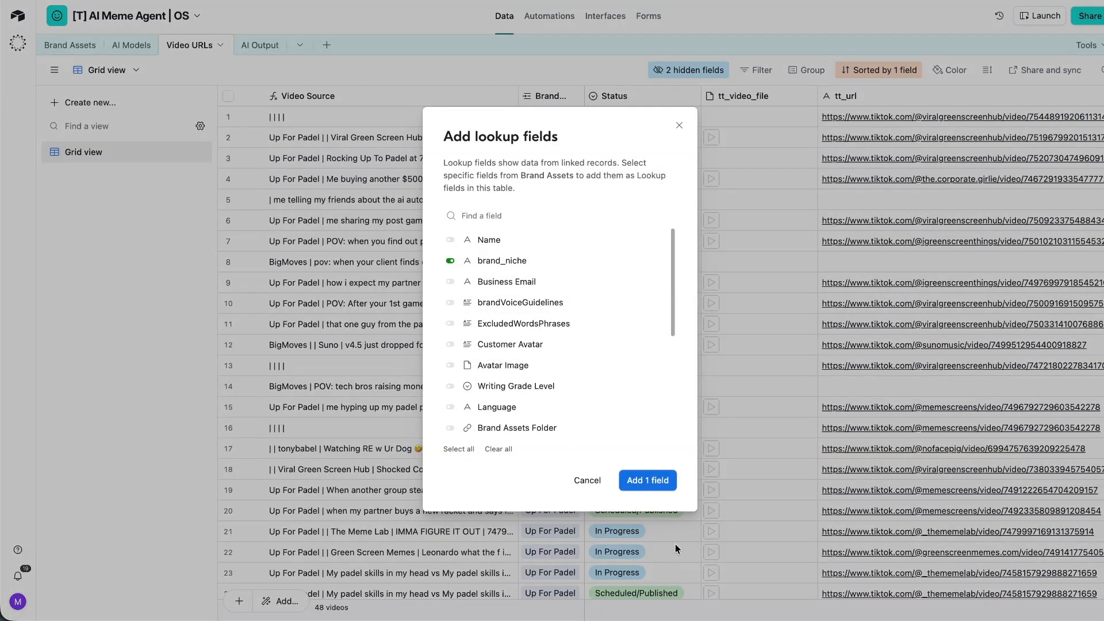
{"action": "left_click", "coordinate": [644, 480]}
{"action": "left_click", "coordinate": [595, 18]}
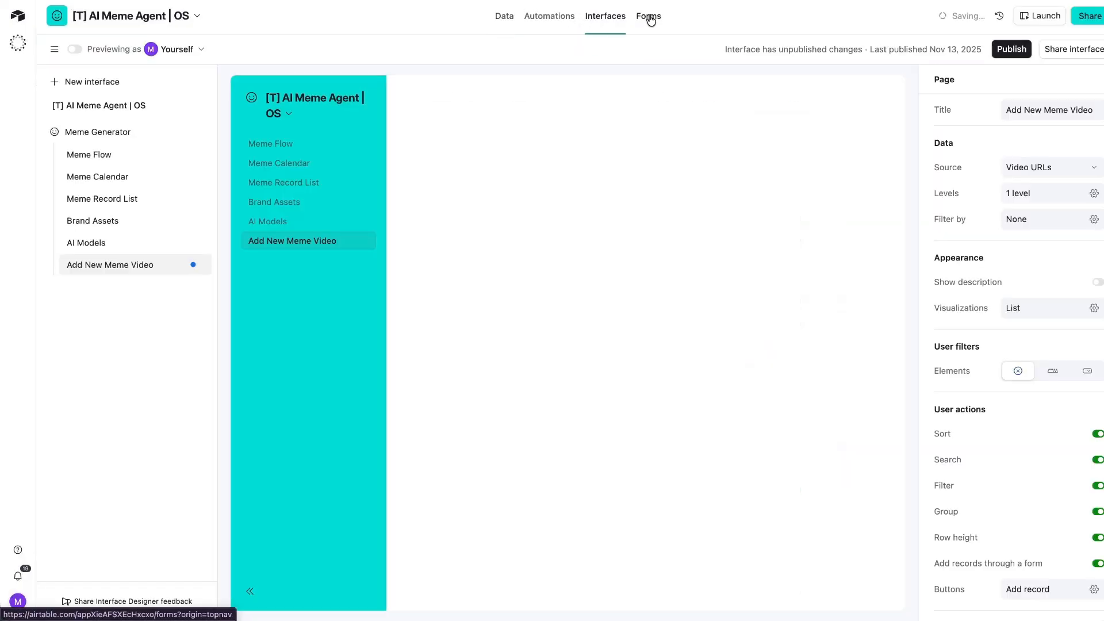
Preview the Add New Meme 2.0 form with Up For Padel chosen and search its fields for 'niche'.
{"action": "left_click", "coordinate": [504, 17]}
{"action": "left_click", "coordinate": [605, 16]}
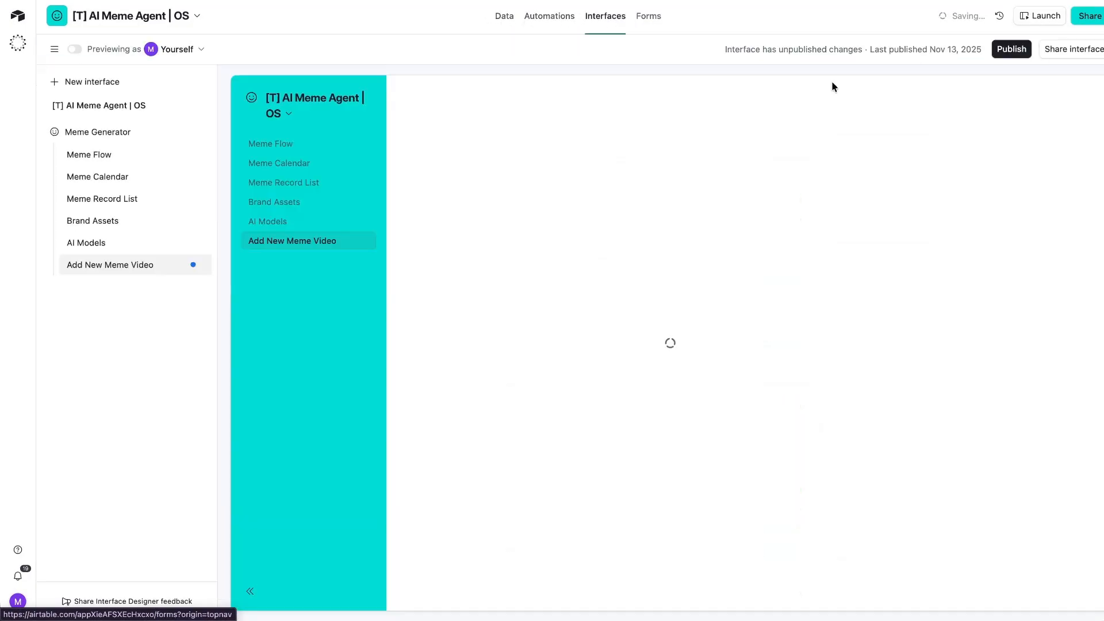
{"action": "left_click", "coordinate": [1011, 49]}
{"action": "left_click", "coordinate": [727, 373]}
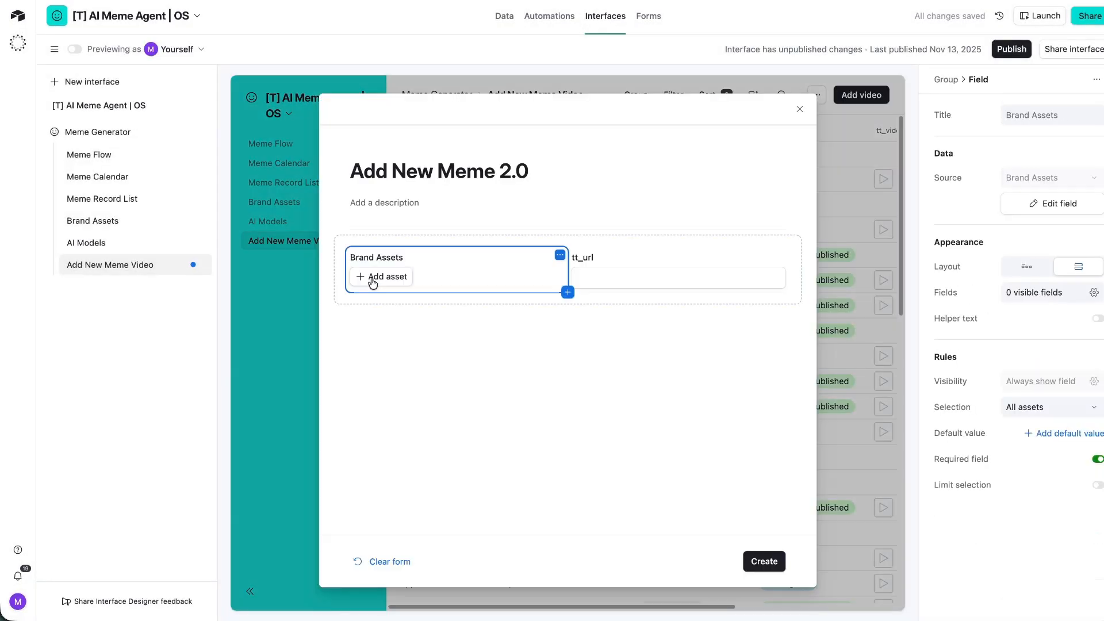
{"action": "left_click", "coordinate": [373, 279]}
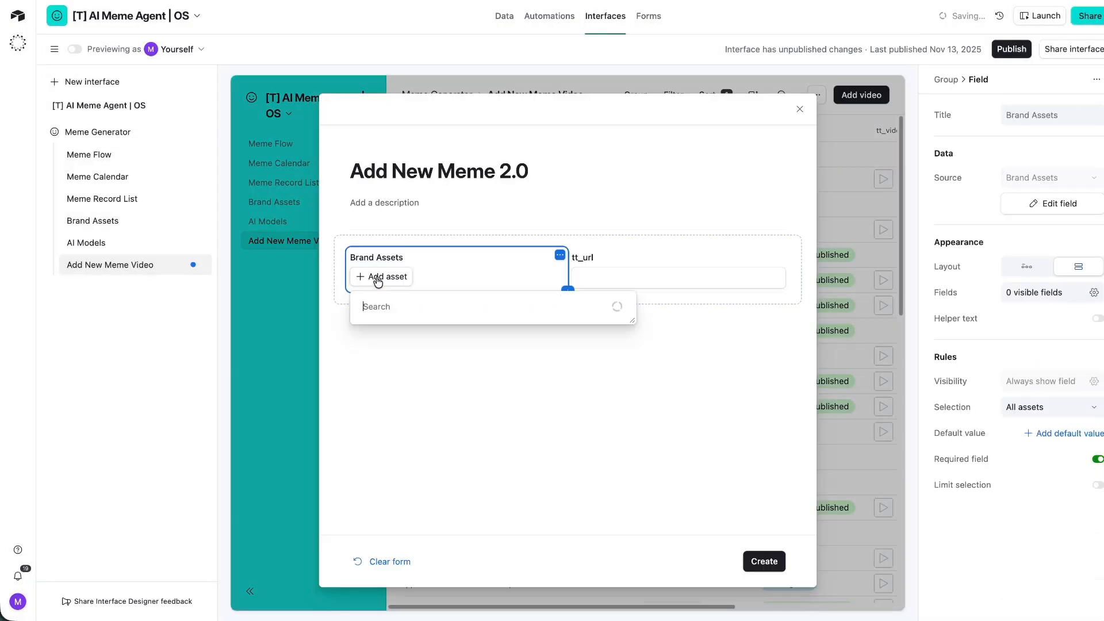
{"action": "left_click", "coordinate": [388, 351]}
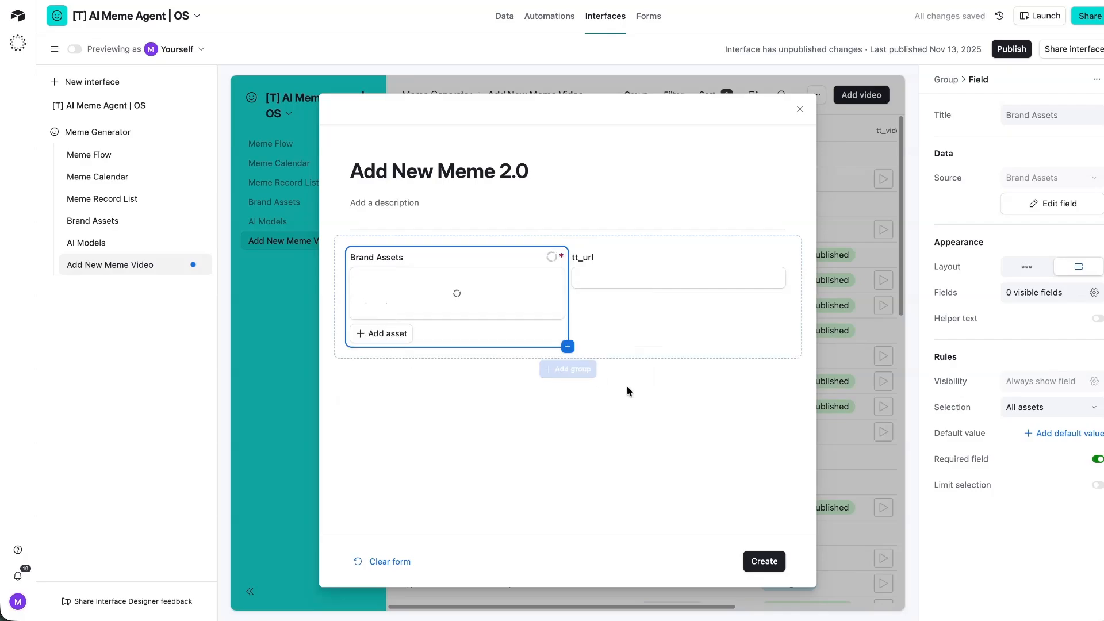
{"action": "left_click", "coordinate": [658, 411]}
{"action": "left_click", "coordinate": [567, 319]}
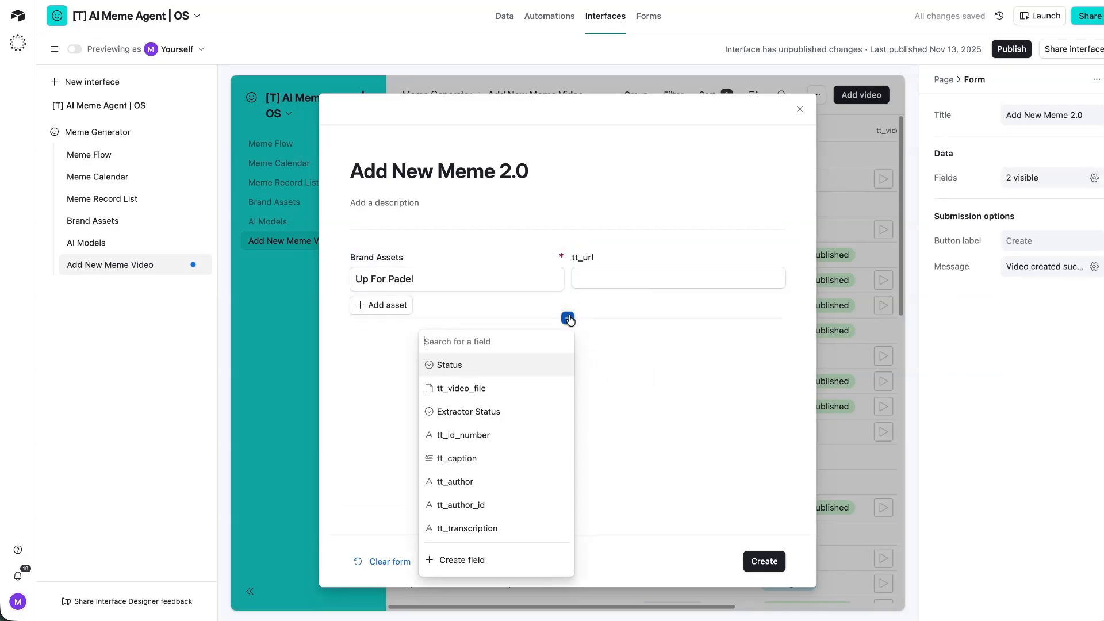
{"action": "type", "text": "niche"}
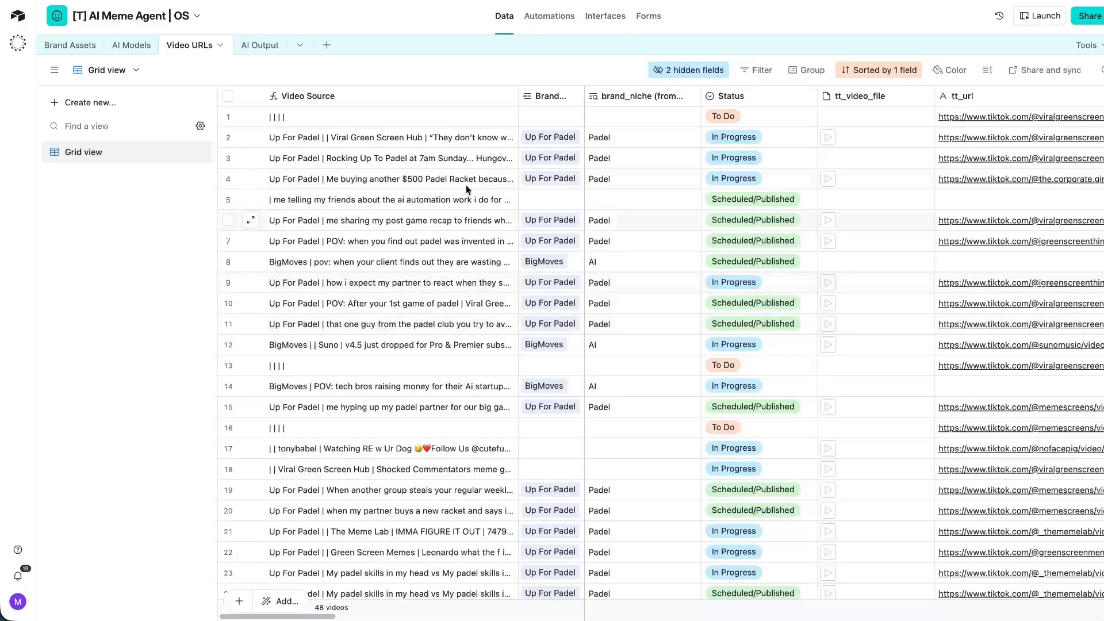
Link Video URLs row 1 to Up For Padel, confirming its brand_niche shows Padel.
{"action": "left_click", "coordinate": [529, 117]}
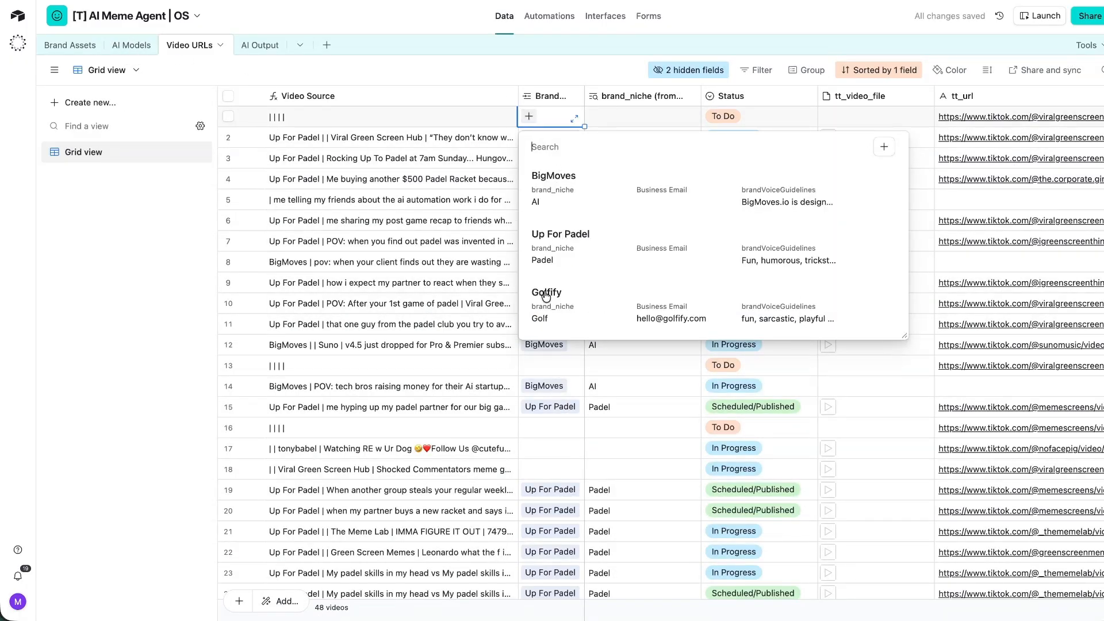
{"action": "left_click", "coordinate": [564, 246]}
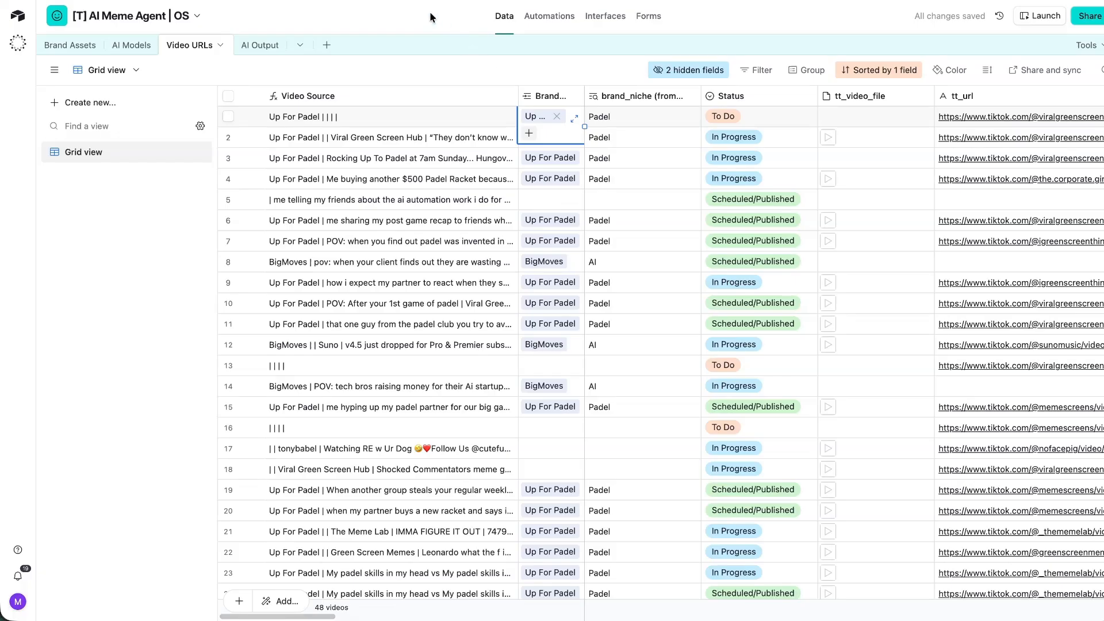
{"action": "left_click", "coordinate": [605, 118]}
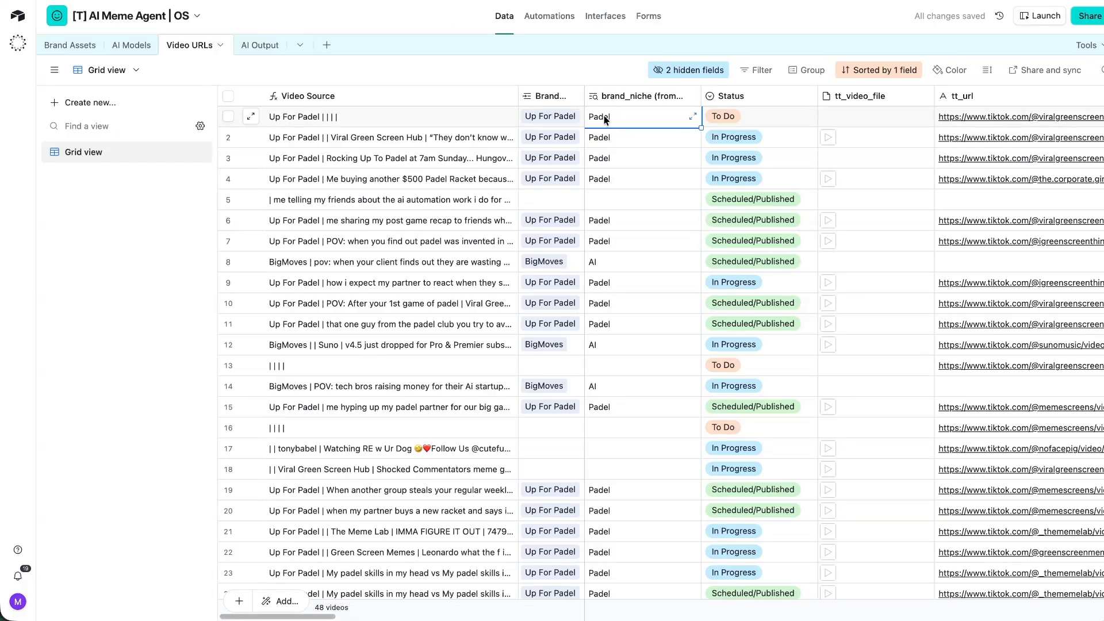
{"action": "left_click", "coordinate": [620, 123]}
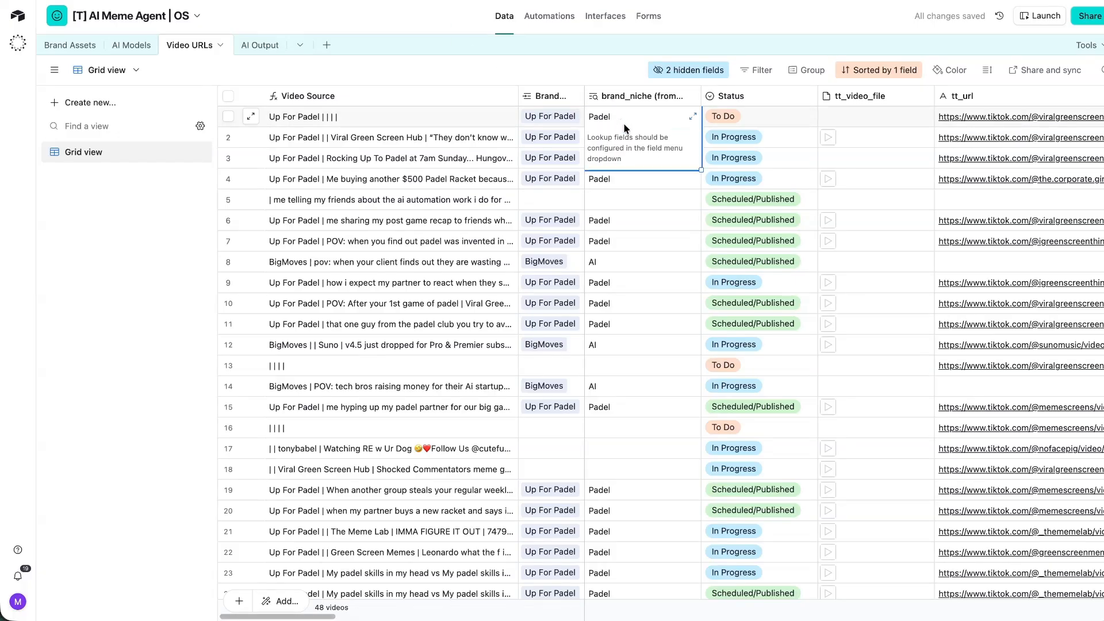
{"action": "left_click", "coordinate": [411, 24]}
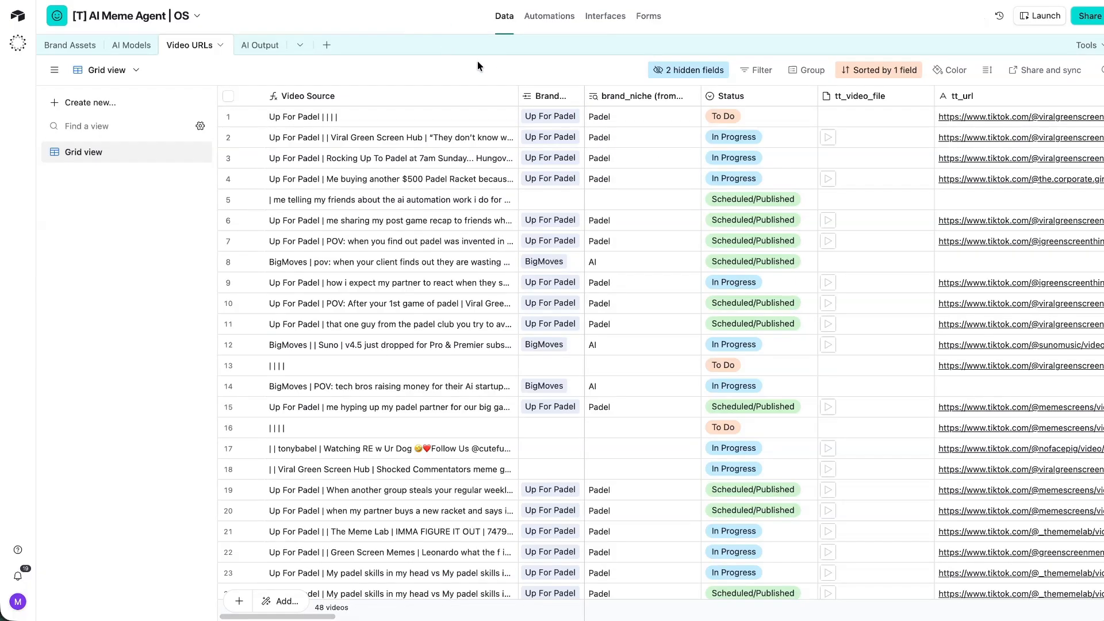
Check the Brand field's lookup list without changes, then move on to the Brand Assets table.
{"action": "right_click", "coordinate": [553, 98]}
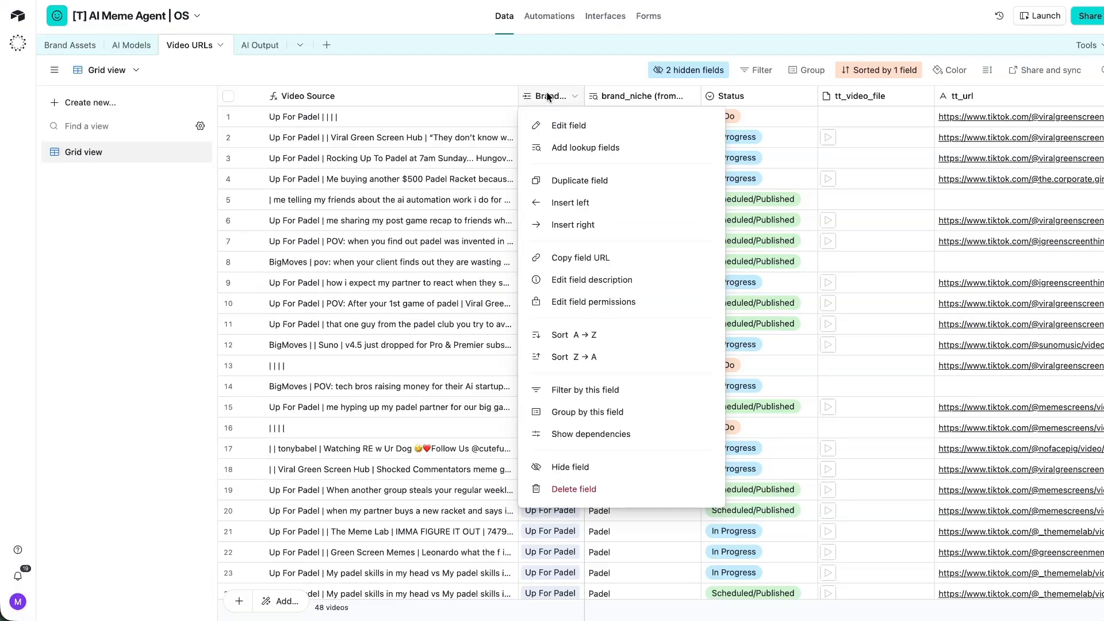
{"action": "left_click", "coordinate": [607, 150]}
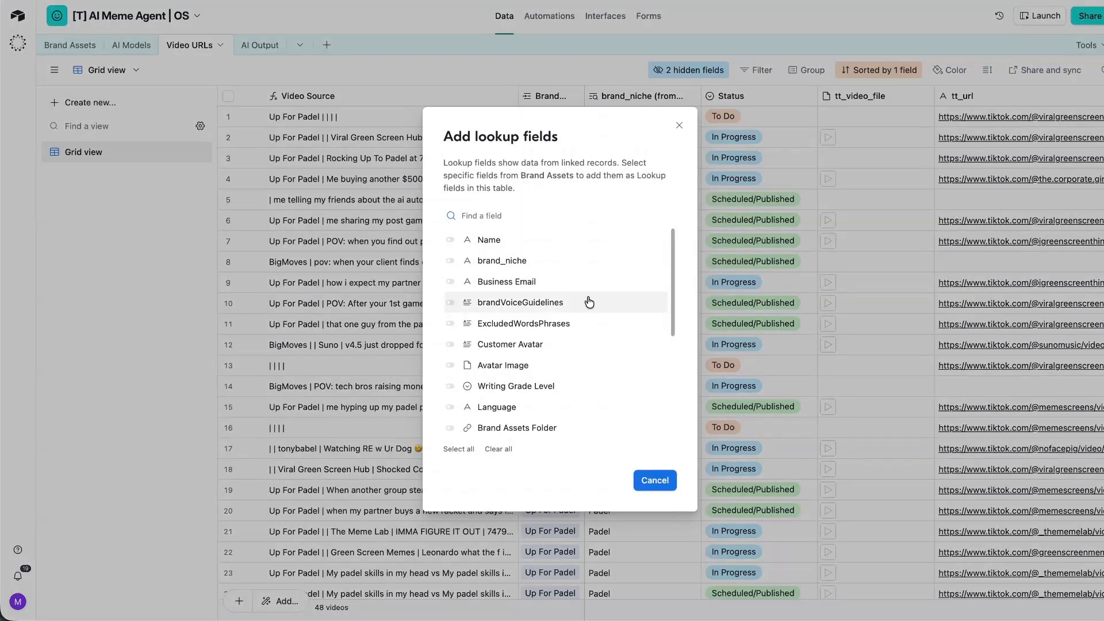
{"action": "left_click", "coordinate": [429, 9]}
{"action": "scroll", "coordinate": [780, 188], "scroll_direction": "right", "scroll_amount": 5}
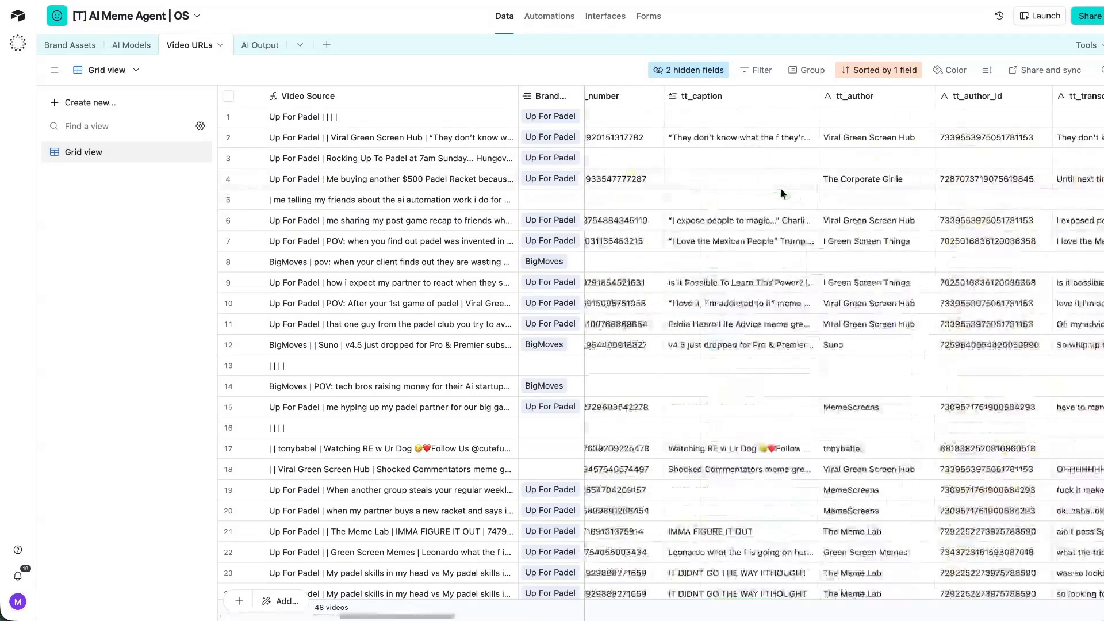
{"action": "scroll", "coordinate": [779, 188], "scroll_direction": "right", "scroll_amount": 10}
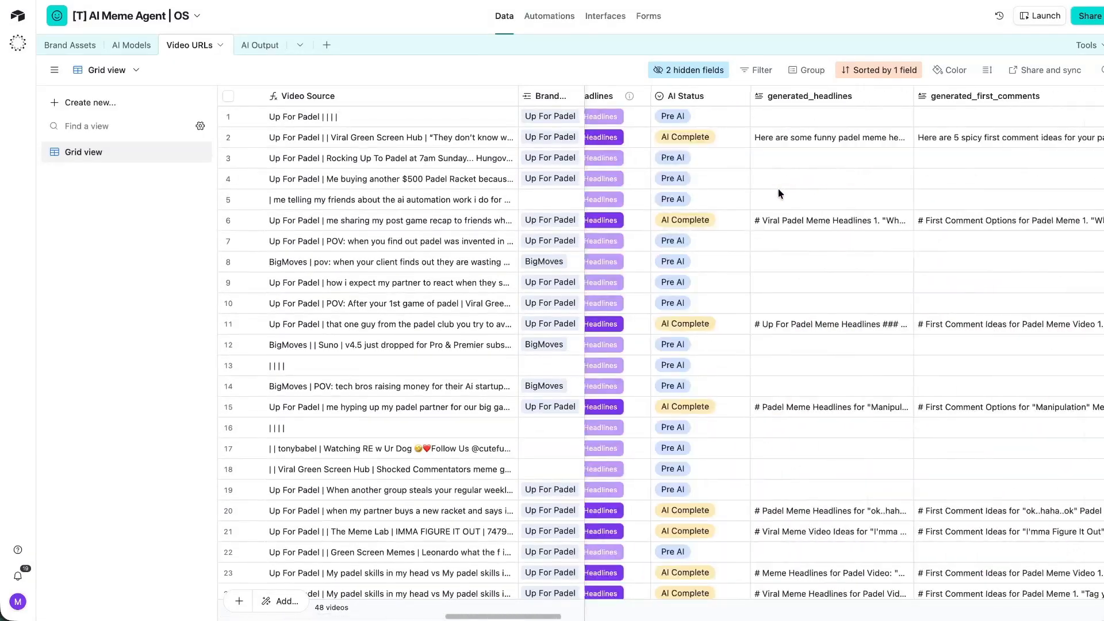
{"action": "scroll", "coordinate": [779, 193], "scroll_direction": "right", "scroll_amount": 5}
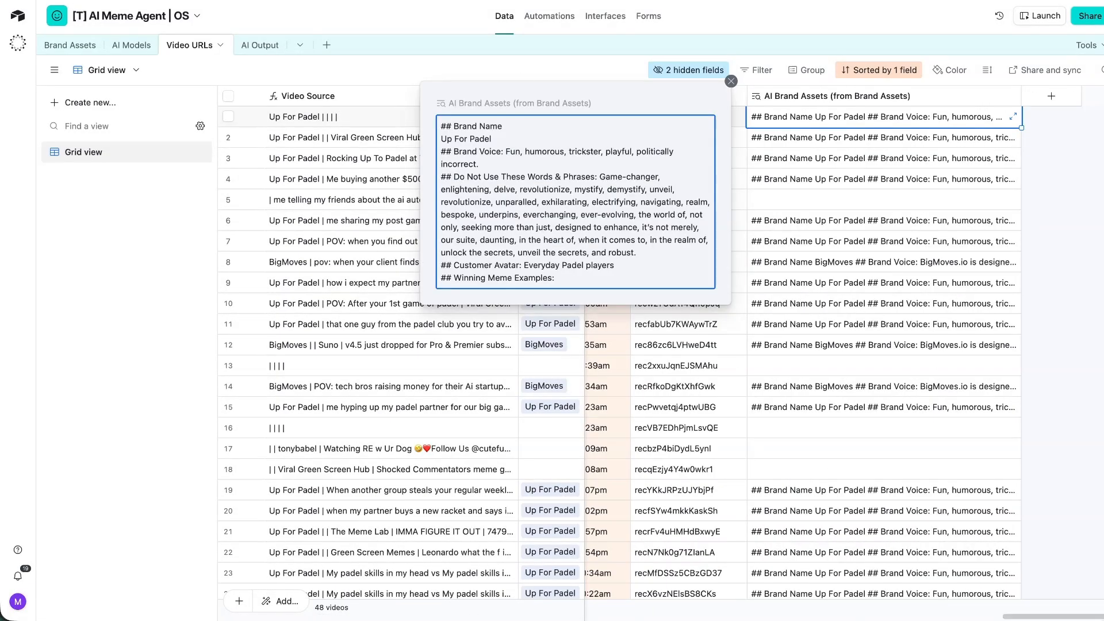
{"action": "left_click", "coordinate": [55, 45]}
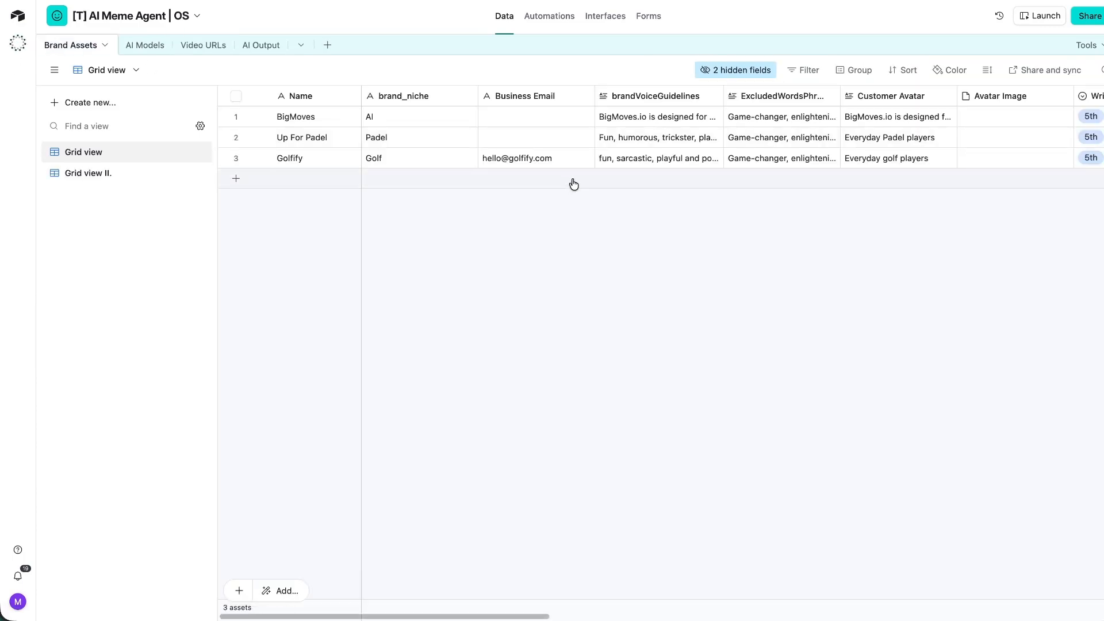
Open the AI Brand Assets formula and paste a copied Winning Meme Examples line after Brand Name.
{"action": "scroll", "coordinate": [569, 182], "scroll_direction": "right", "scroll_amount": 15}
{"action": "double_click", "coordinate": [723, 94]}
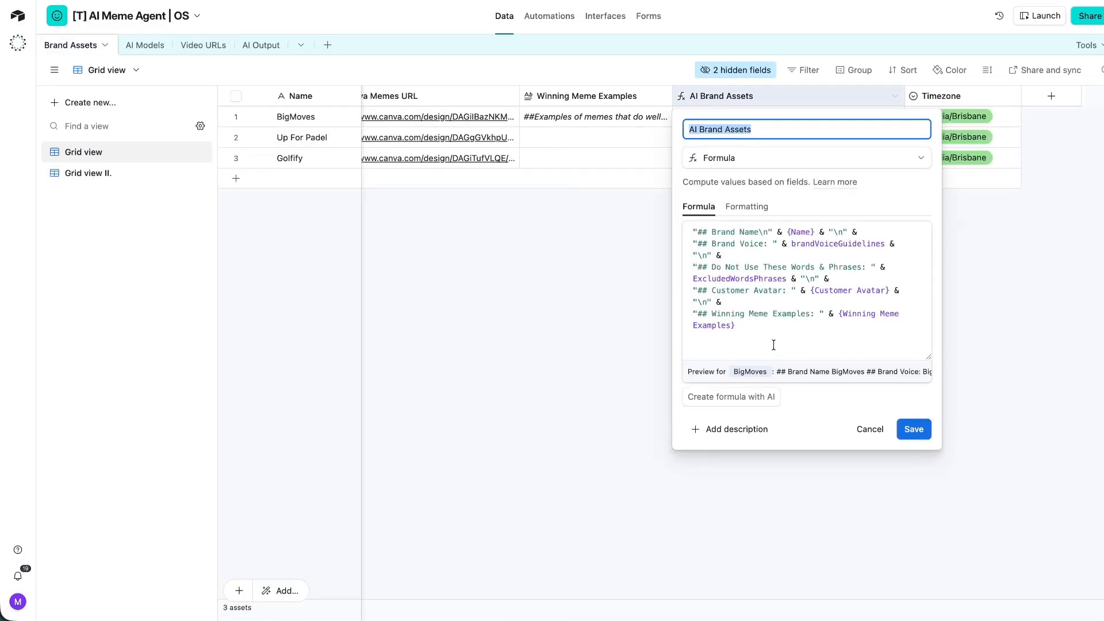
{"action": "left_click_drag", "start_coordinate": [703, 233], "coordinate": [751, 244]}
{"action": "left_click", "coordinate": [716, 267]}
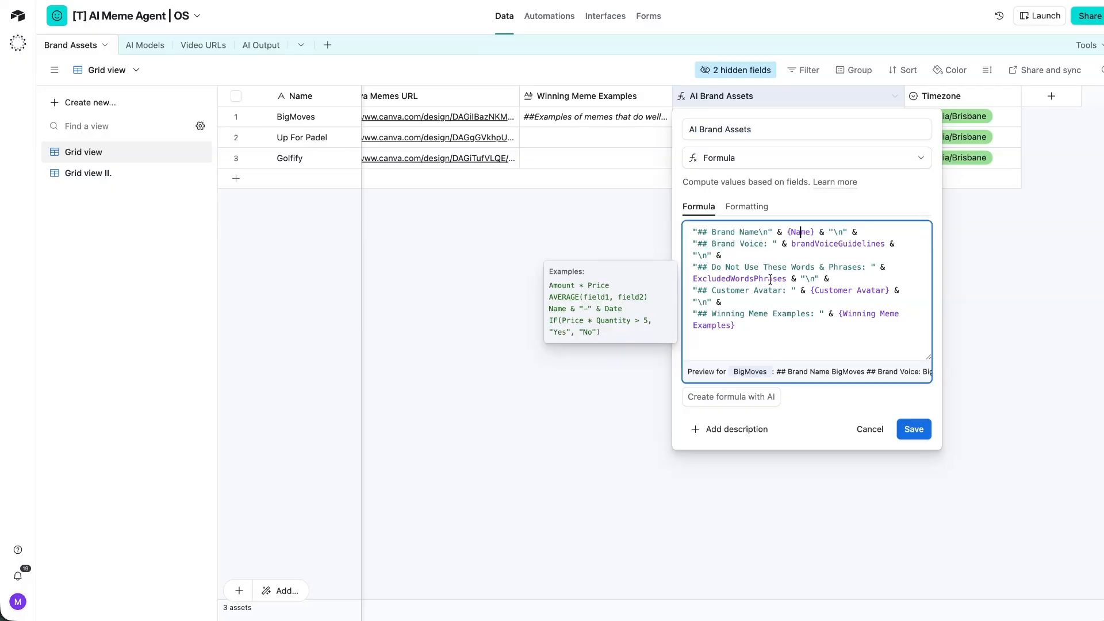
{"action": "left_click_drag", "start_coordinate": [762, 322], "coordinate": [707, 303]}
{"action": "key", "text": "ctrl+c"}
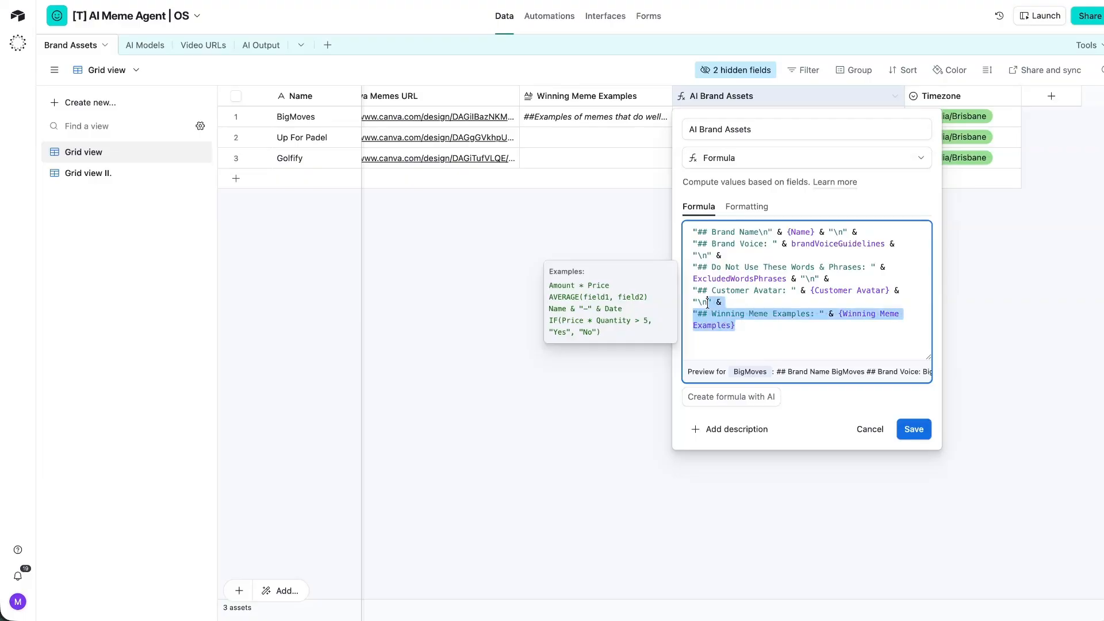
{"action": "left_click", "coordinate": [752, 326]}
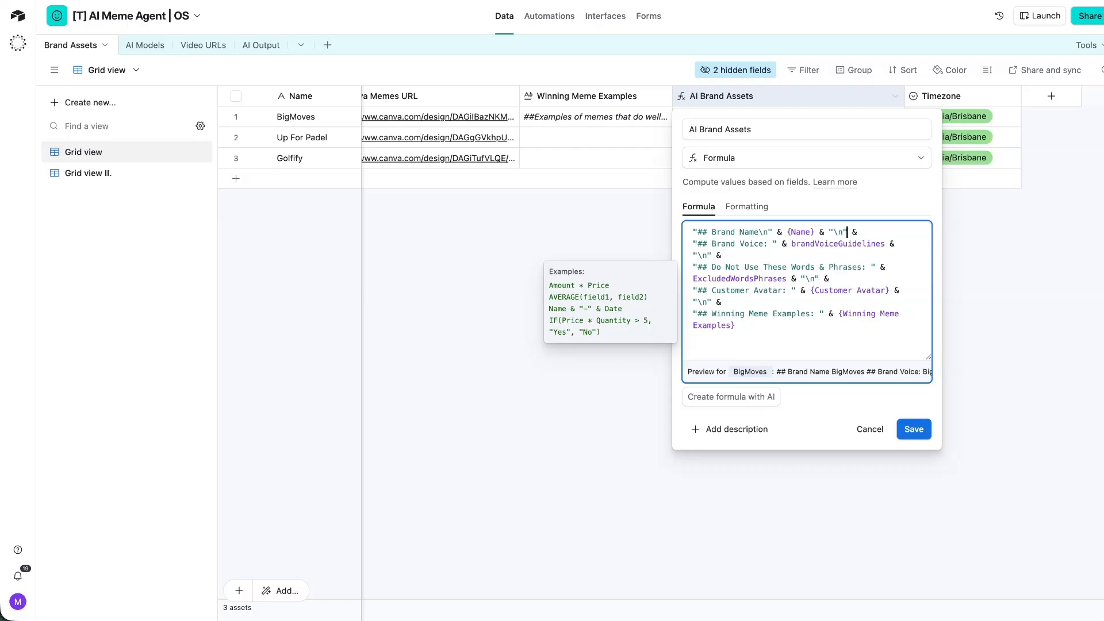
{"action": "key", "text": "ctrl+v"}
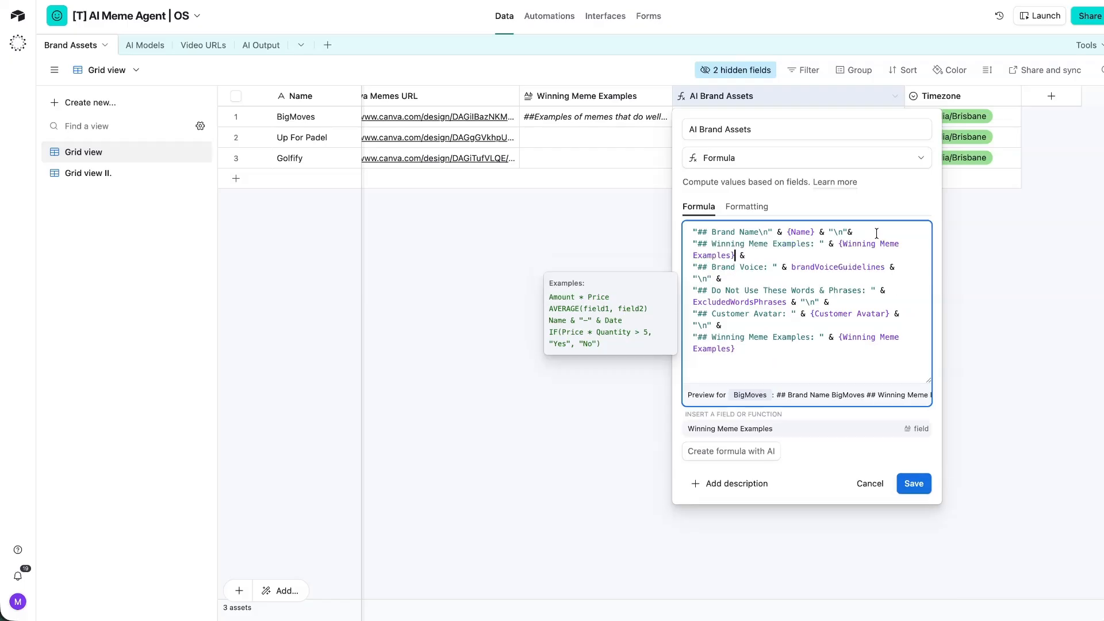
Relabel the pasted line 'Brand Niche' and point its field reference to brand_niche.
{"action": "left_click_drag", "start_coordinate": [810, 245], "coordinate": [712, 244]}
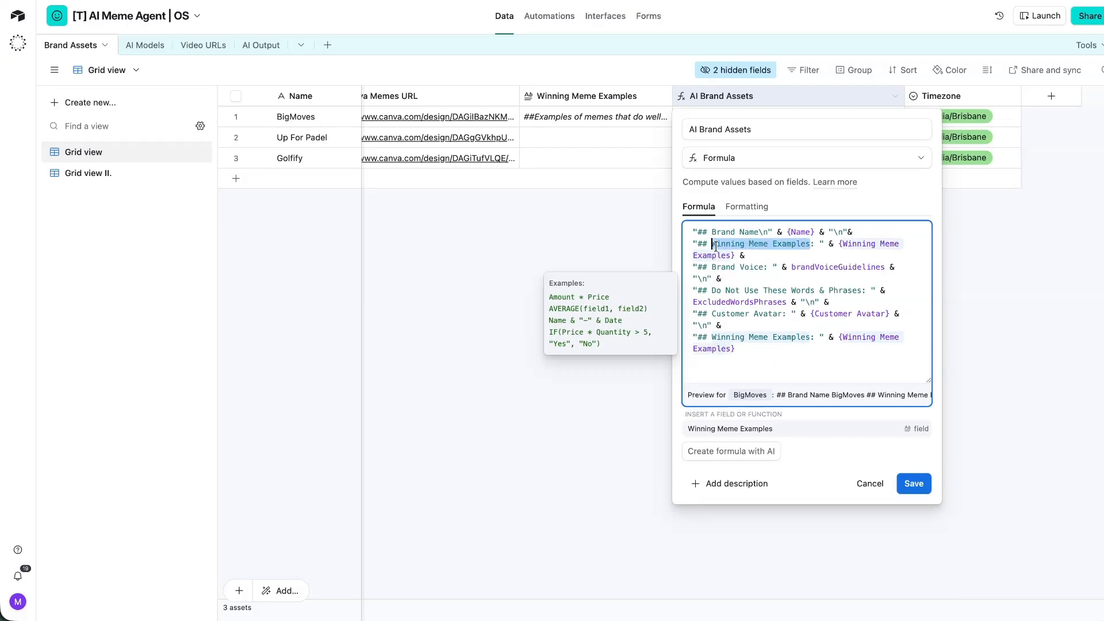
{"action": "type", "text": "Brand Niche"}
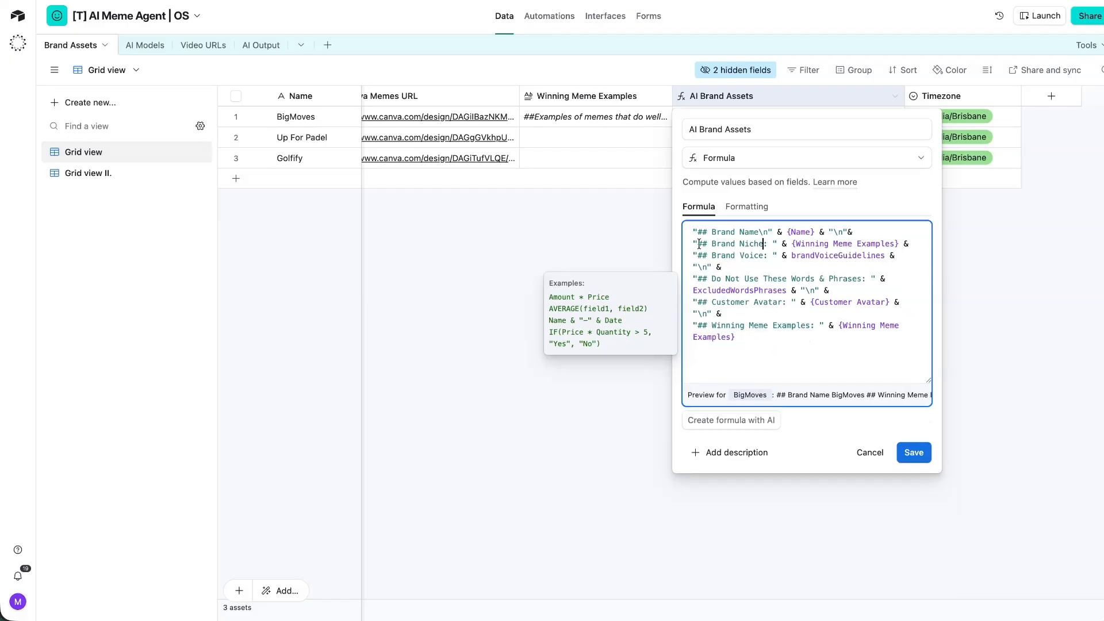
{"action": "left_click_drag", "start_coordinate": [789, 245], "coordinate": [895, 243]}
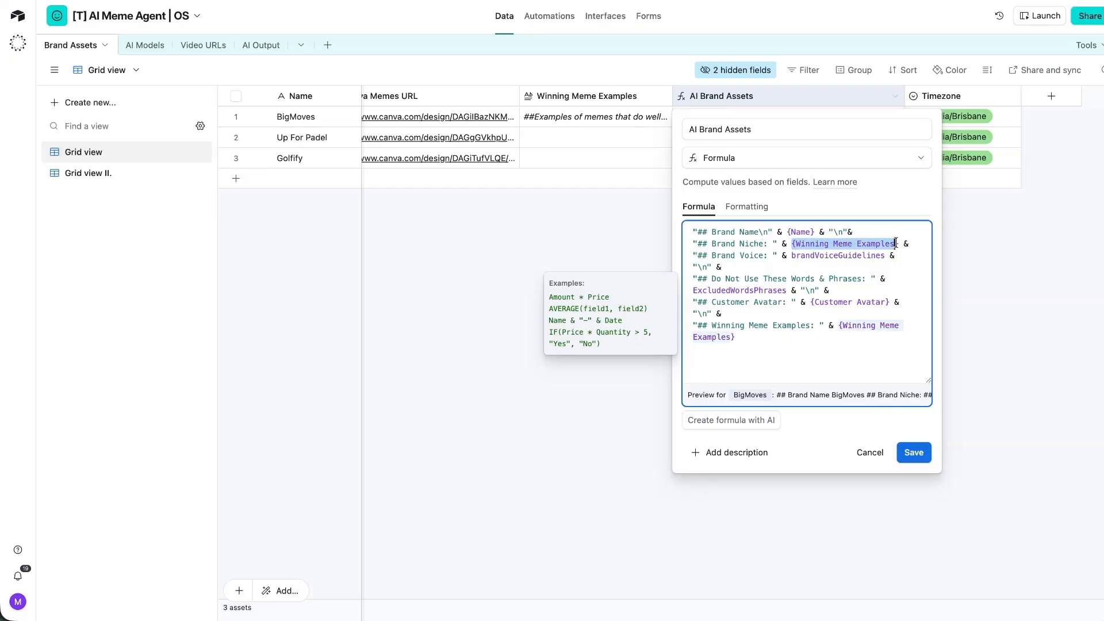
{"action": "type", "text": "brand_niche"}
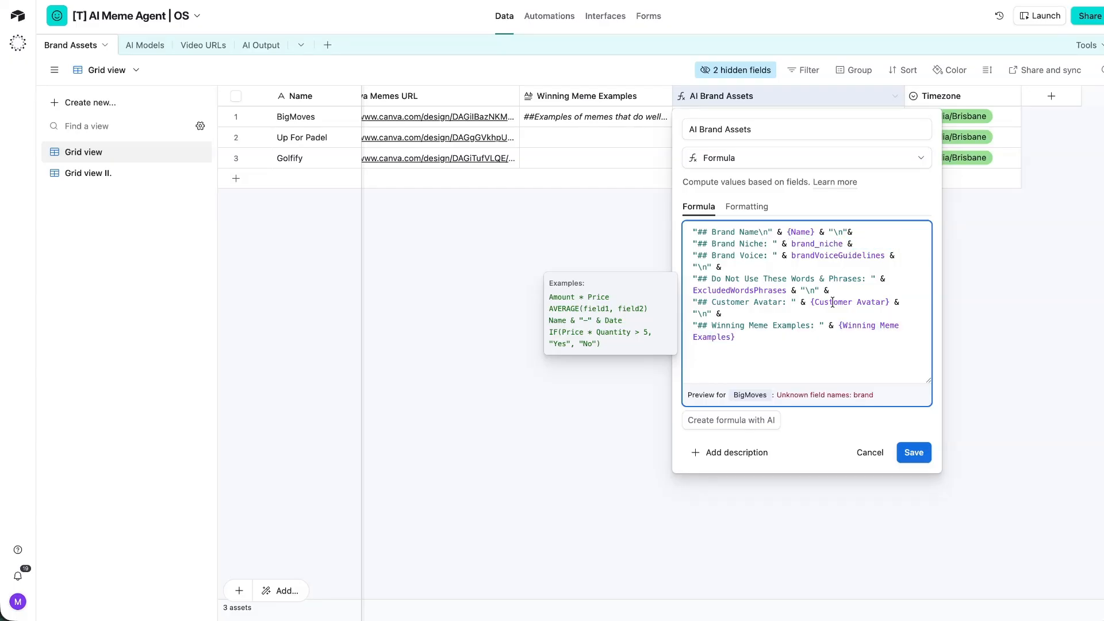
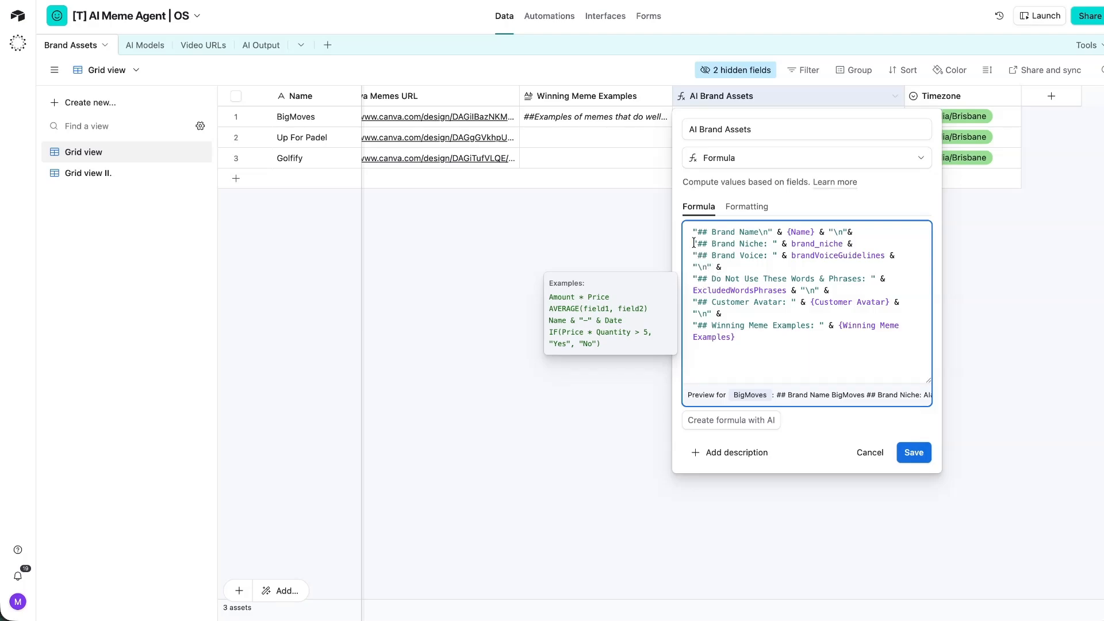
Save the AI Brand Assets formula with its new Brand Niche line.
{"action": "left_click", "coordinate": [914, 452]}
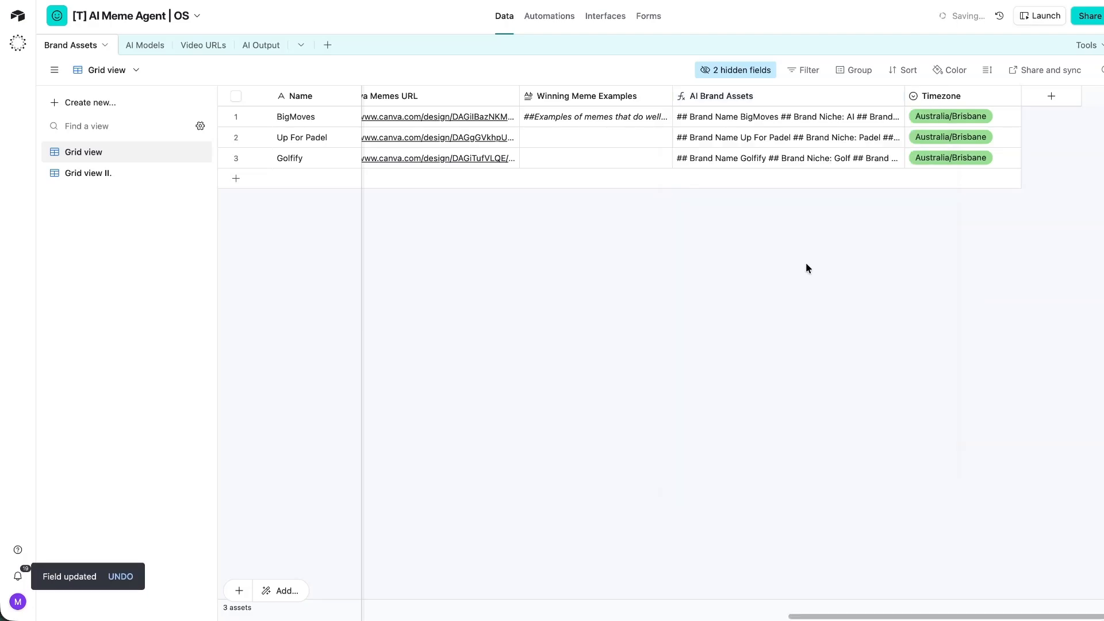
Review BigMoves' expanded AI Brand Assets text, including its Brand Niche, voice and excluded words.
{"action": "left_click", "coordinate": [880, 117]}
{"action": "left_click", "coordinate": [896, 116]}
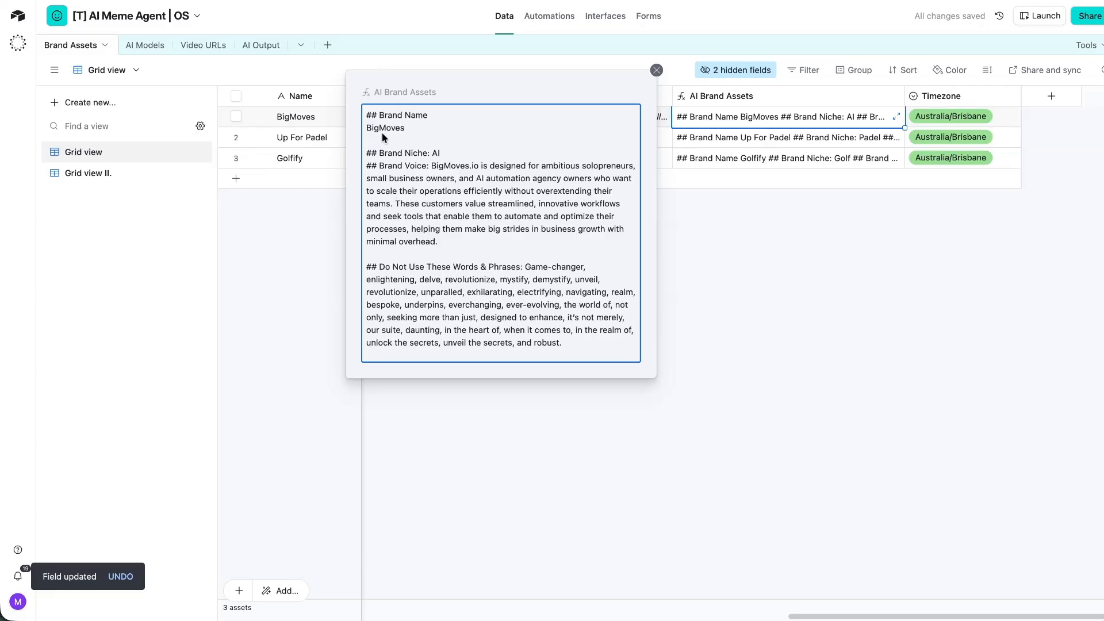
{"action": "left_click_drag", "start_coordinate": [374, 153], "coordinate": [440, 154]}
{"action": "left_click_drag", "start_coordinate": [372, 167], "coordinate": [452, 169]}
{"action": "left_click", "coordinate": [430, 164]}
{"action": "scroll", "coordinate": [404, 266], "scroll_direction": "down", "scroll_amount": 1}
{"action": "left_click_drag", "start_coordinate": [393, 204], "coordinate": [502, 230]}
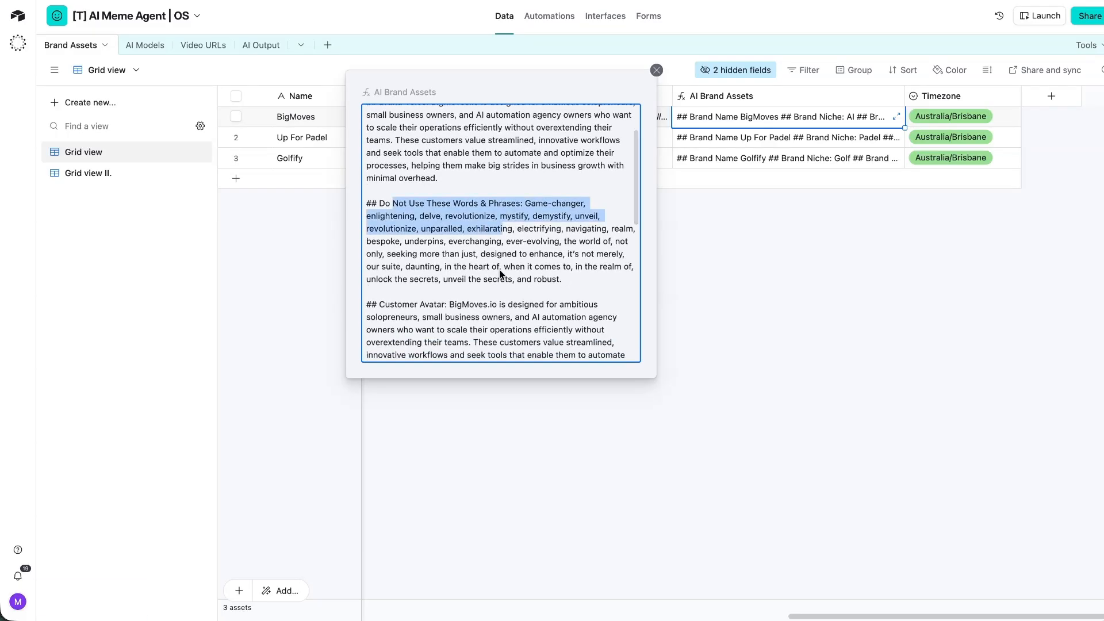
{"action": "left_click", "coordinate": [476, 287]}
{"action": "scroll", "coordinate": [432, 315], "scroll_direction": "down", "scroll_amount": 3}
{"action": "left_click_drag", "start_coordinate": [368, 248], "coordinate": [450, 305]}
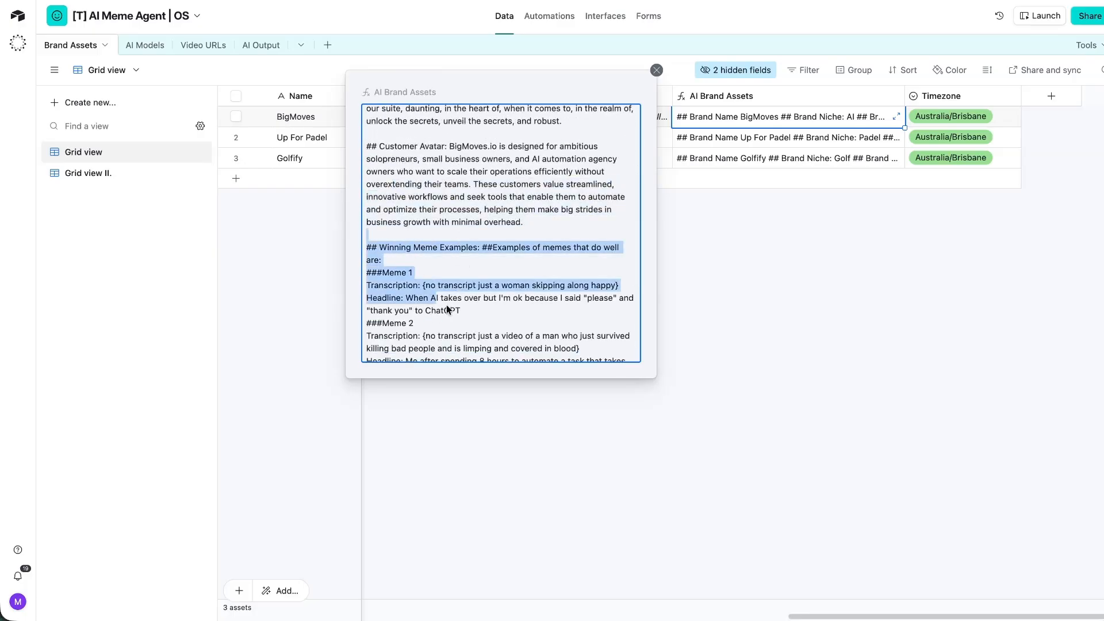
{"action": "scroll", "coordinate": [460, 287], "scroll_direction": "down", "scroll_amount": 3}
{"action": "left_click", "coordinate": [795, 260]}
Open Up For Padel's AI Brand Assets and its empty Winning Meme Examples cell.
{"action": "left_click", "coordinate": [862, 137]}
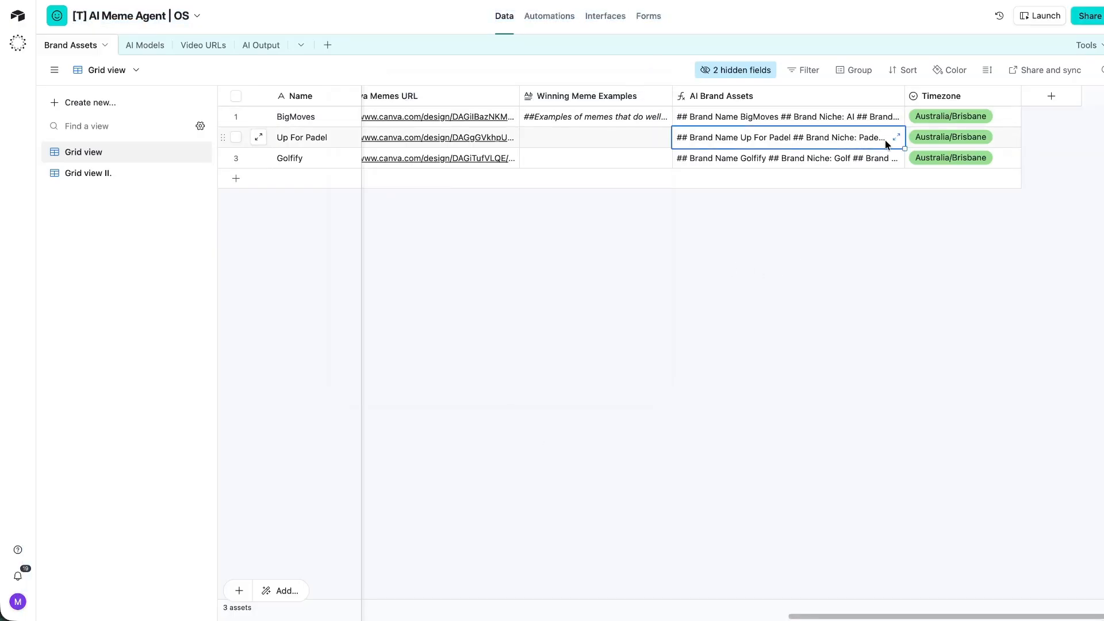
{"action": "left_click", "coordinate": [895, 137]}
{"action": "left_click", "coordinate": [785, 337]}
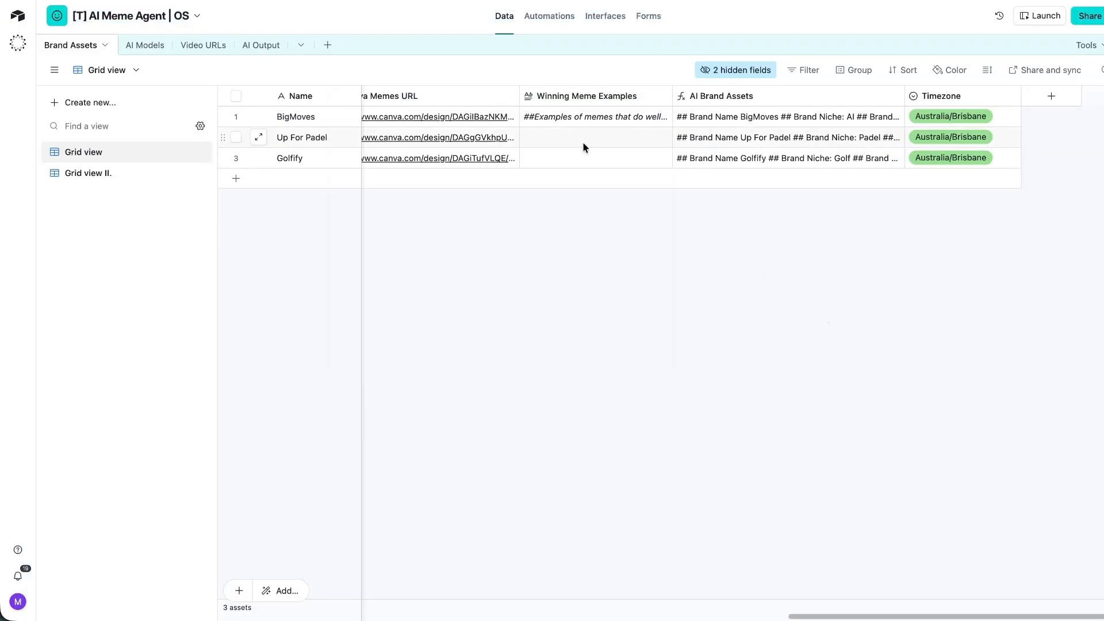
{"action": "scroll", "coordinate": [582, 141], "scroll_direction": "left", "scroll_amount": 5}
{"action": "right_click", "coordinate": [580, 132]}
{"action": "left_click", "coordinate": [989, 138]}
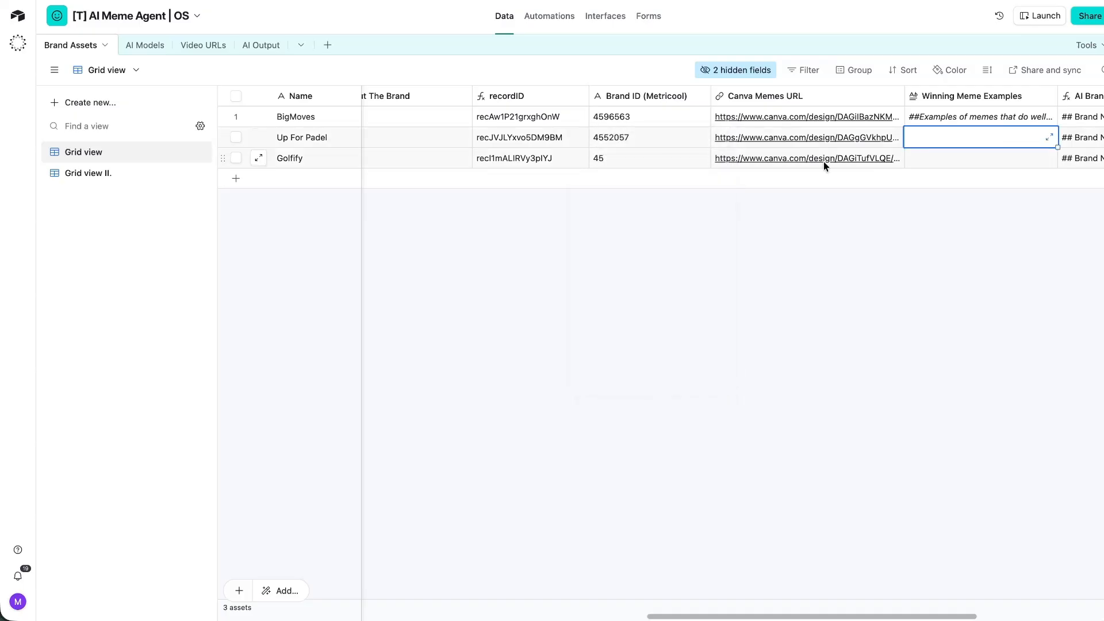
{"action": "scroll", "coordinate": [851, 164], "scroll_direction": "right", "scroll_amount": 4}
{"action": "left_click", "coordinate": [865, 137]}
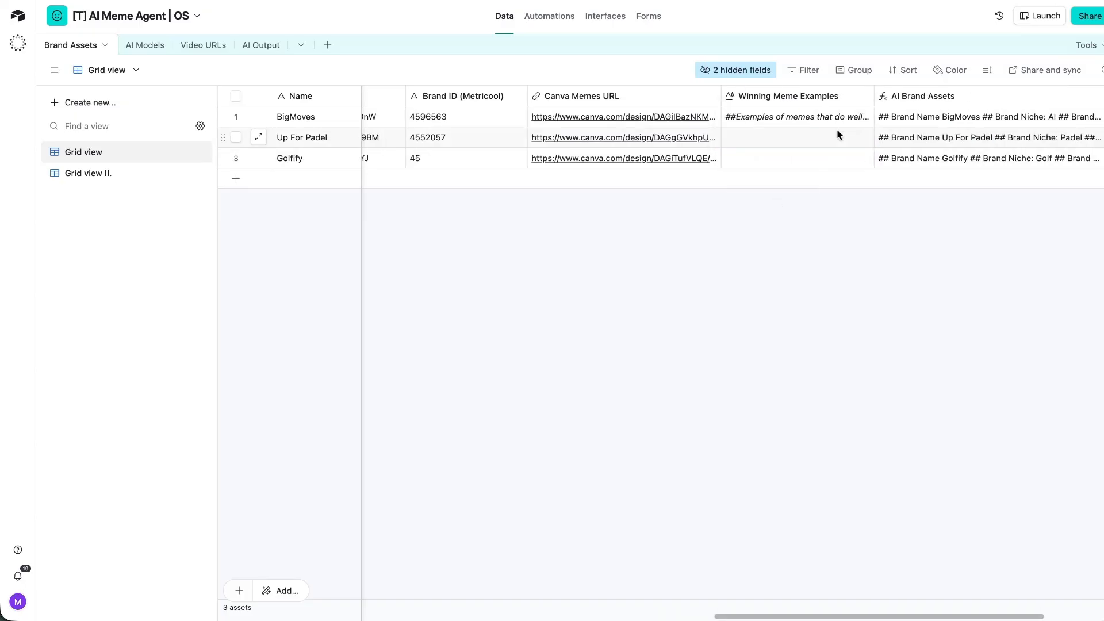
Read Up For Padel's combined brand assets text: name, niche, voice and excluded words.
{"action": "left_click", "coordinate": [865, 137]}
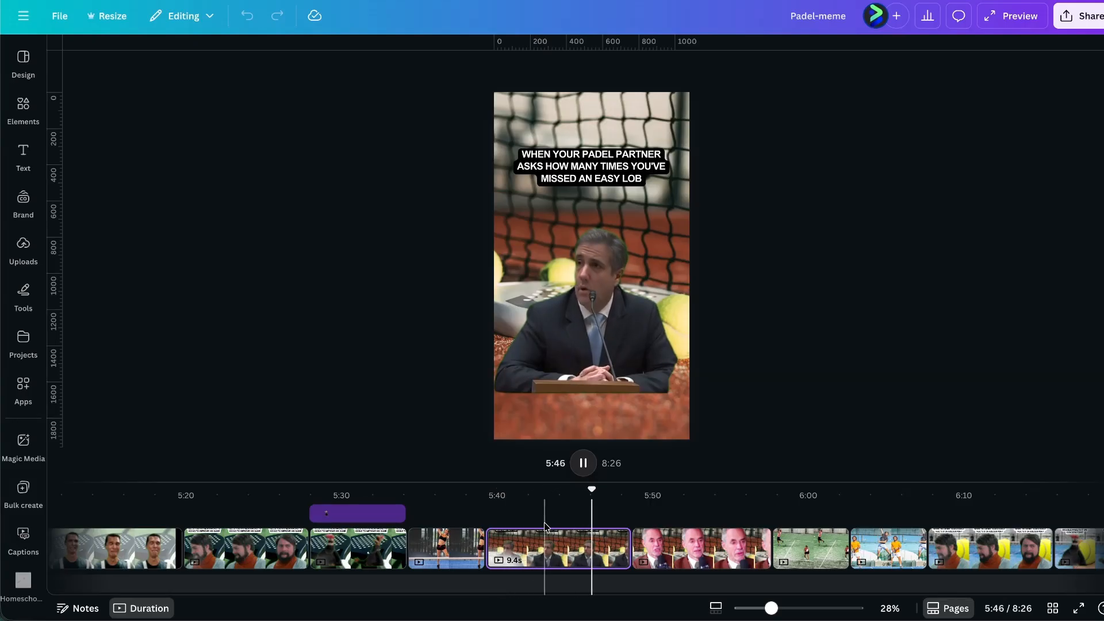
{"action": "key", "text": "space"}
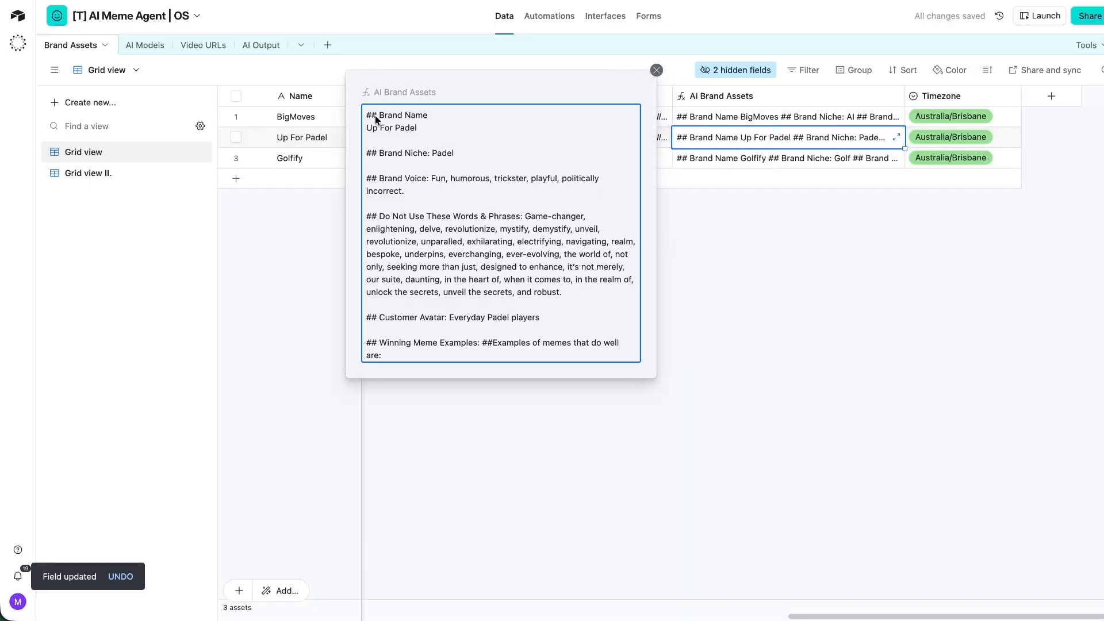
{"action": "left_click_drag", "start_coordinate": [368, 114], "coordinate": [438, 136]}
{"action": "left_click", "coordinate": [392, 146]}
{"action": "double_click", "coordinate": [412, 153]}
{"action": "left_click_drag", "start_coordinate": [405, 216], "coordinate": [413, 229]}
{"action": "scroll", "coordinate": [418, 245], "scroll_direction": "down", "scroll_amount": 4}
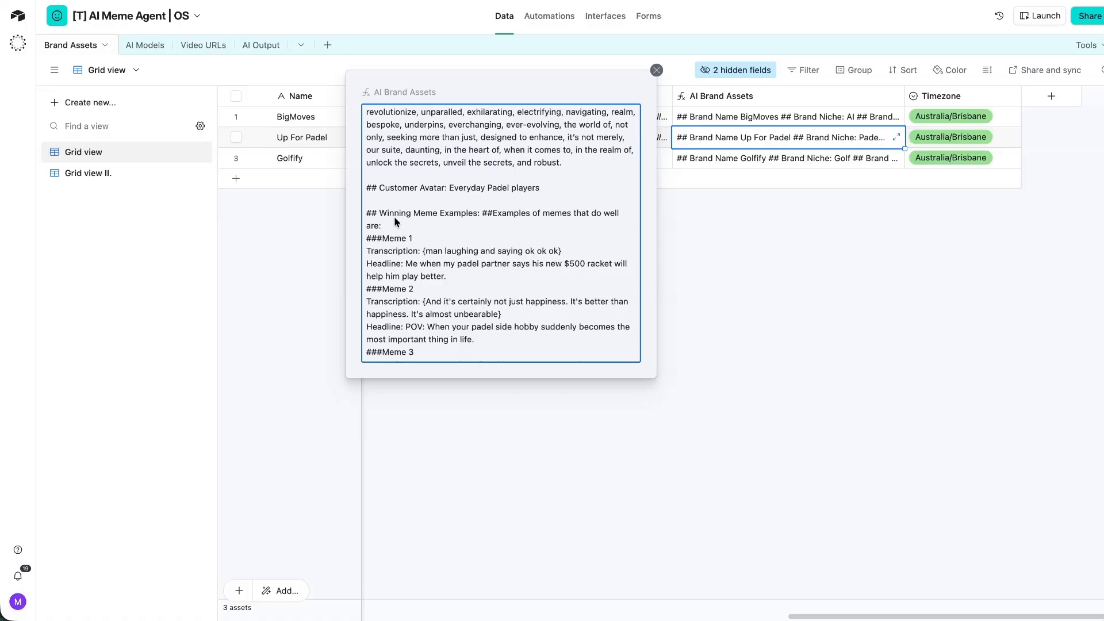
{"action": "scroll", "coordinate": [394, 222], "scroll_direction": "down", "scroll_amount": 3}
{"action": "left_click", "coordinate": [778, 264]}
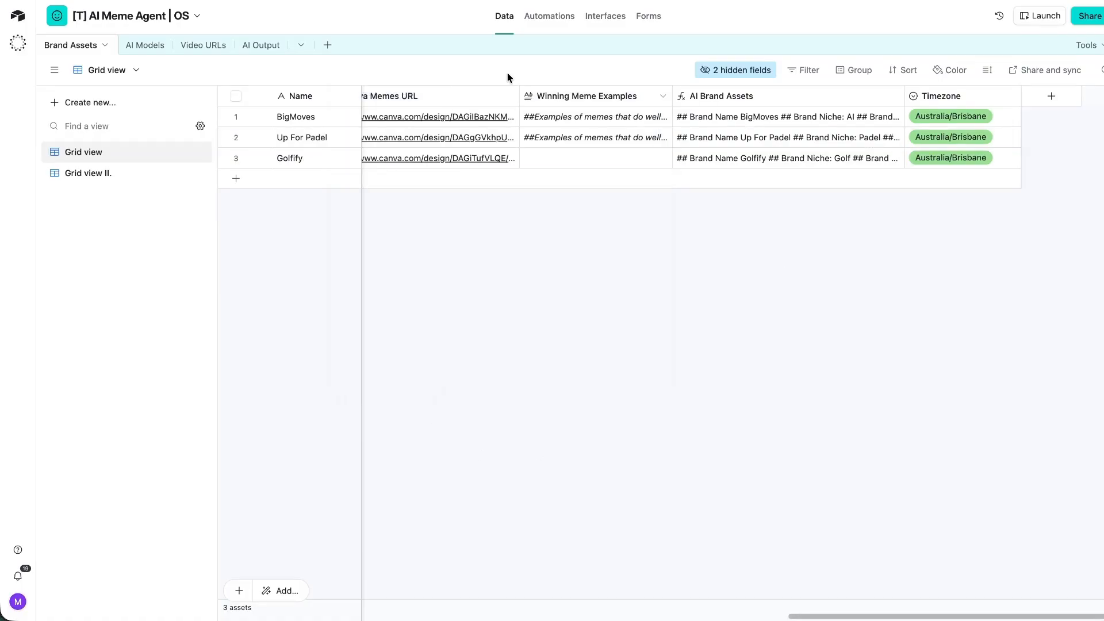
Check the AI Brand Assets lookups in Video URLs, then go to the Meme Generator interface.
{"action": "left_click", "coordinate": [190, 45]}
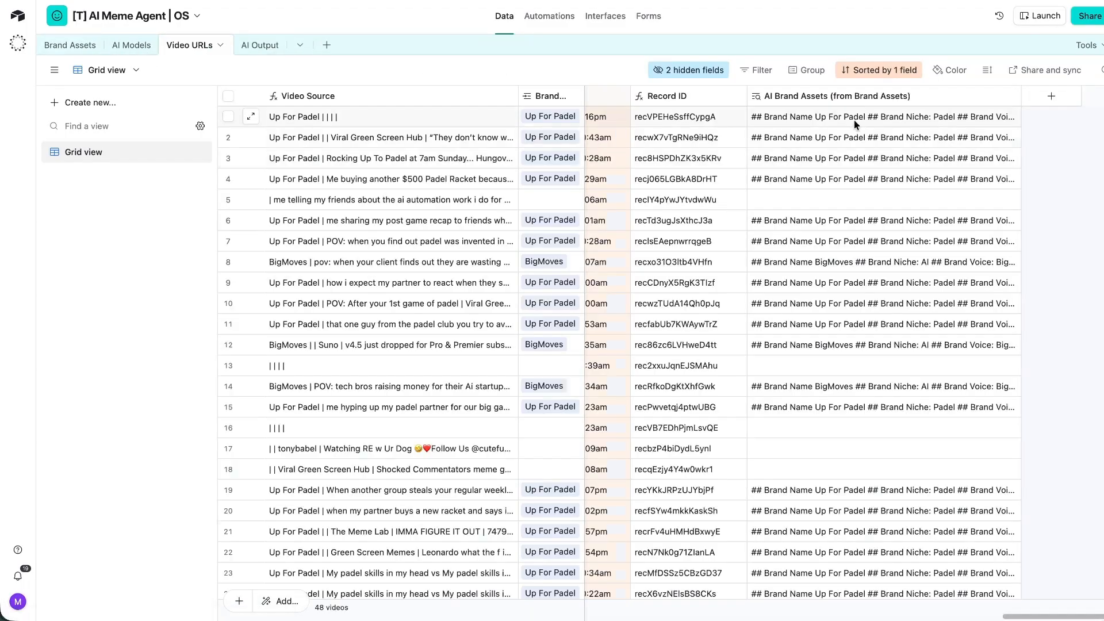
{"action": "left_click", "coordinate": [894, 118]}
{"action": "left_click", "coordinate": [1010, 119]}
{"action": "scroll", "coordinate": [592, 207], "scroll_direction": "down", "scroll_amount": 3}
{"action": "scroll", "coordinate": [633, 215], "scroll_direction": "up", "scroll_amount": 3}
{"action": "left_click", "coordinate": [793, 221]}
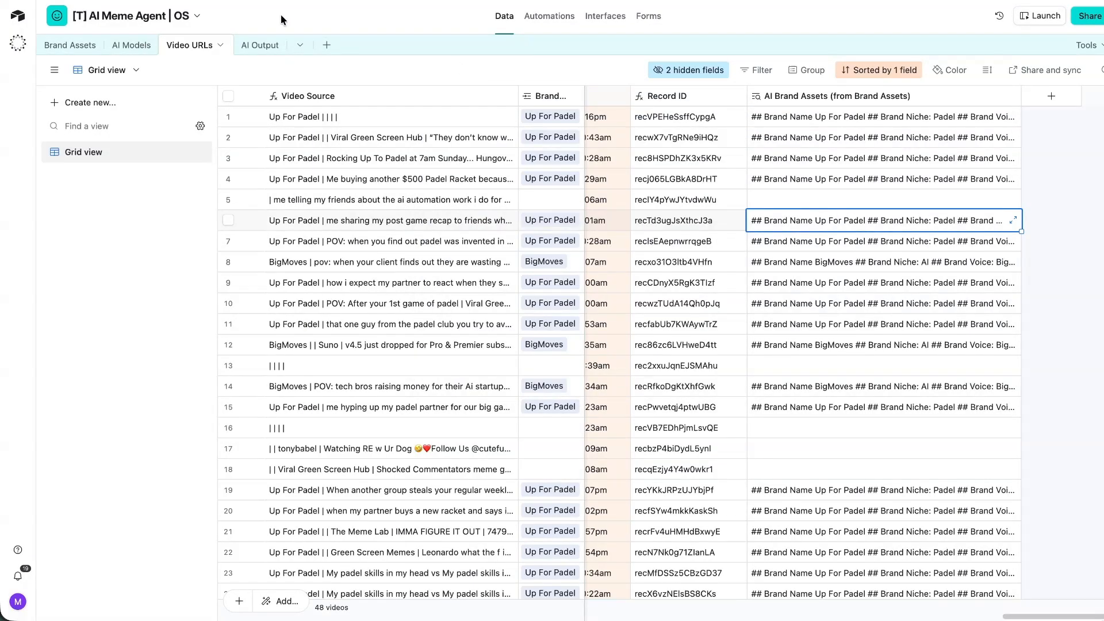
{"action": "key", "text": "Escape"}
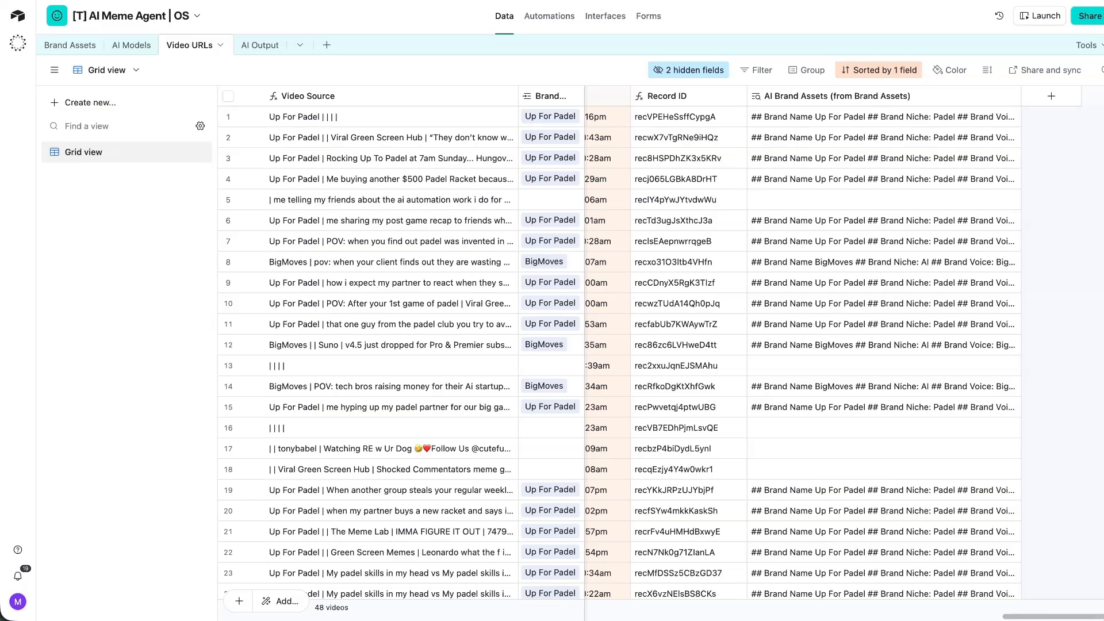
{"action": "left_click", "coordinate": [596, 15]}
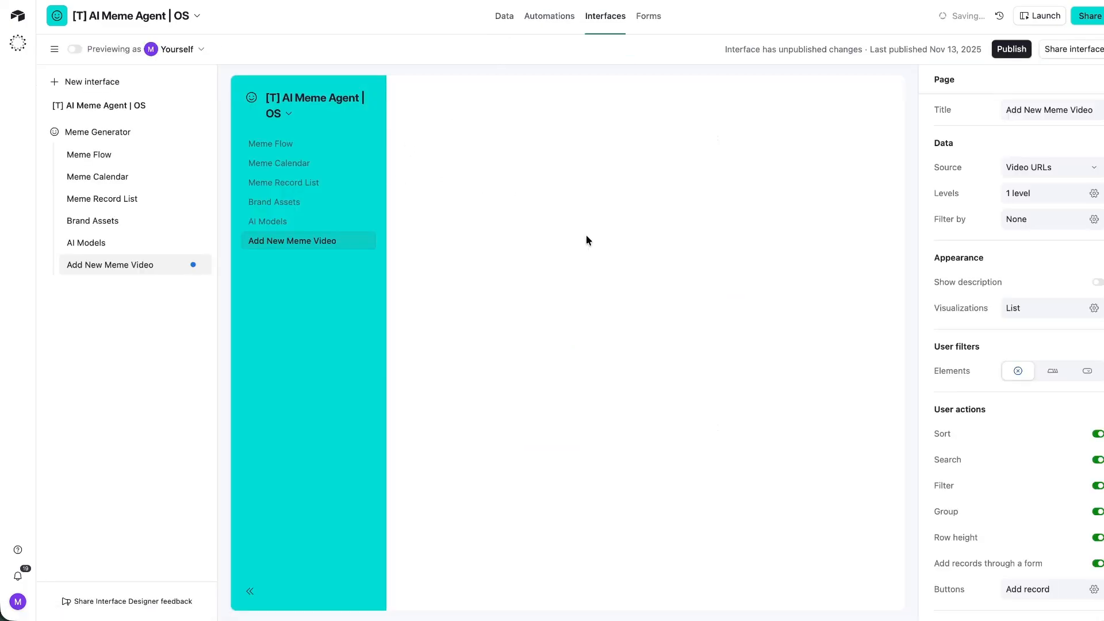
Preview the Add New Meme 2.0 form and inspect its Brand Assets and tt_url fields.
{"action": "left_click", "coordinate": [857, 93]}
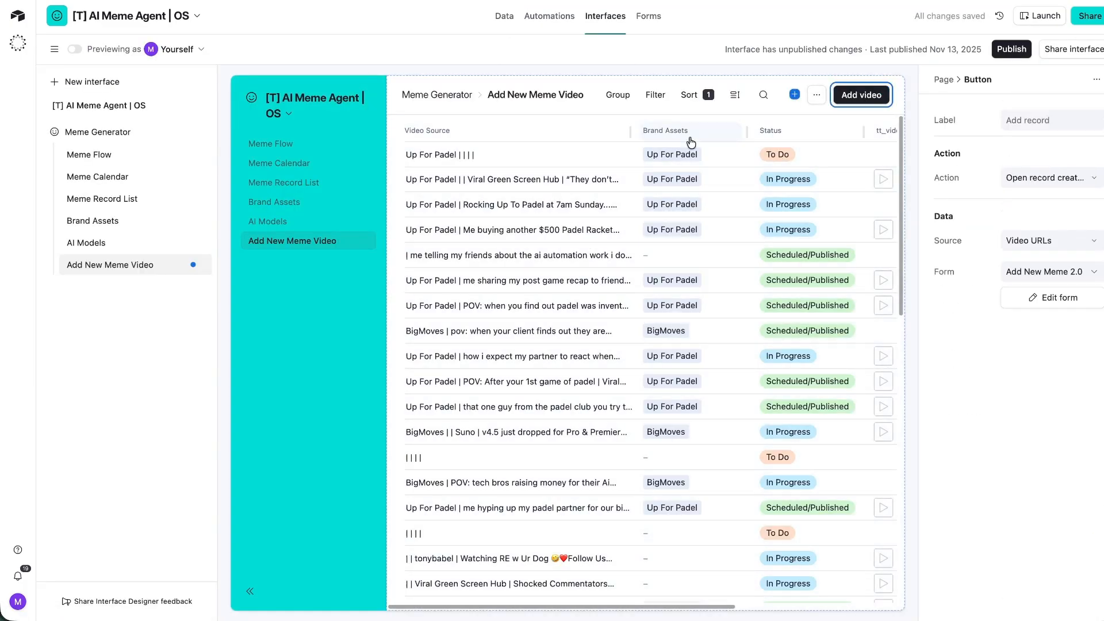
{"action": "left_click", "coordinate": [858, 94]}
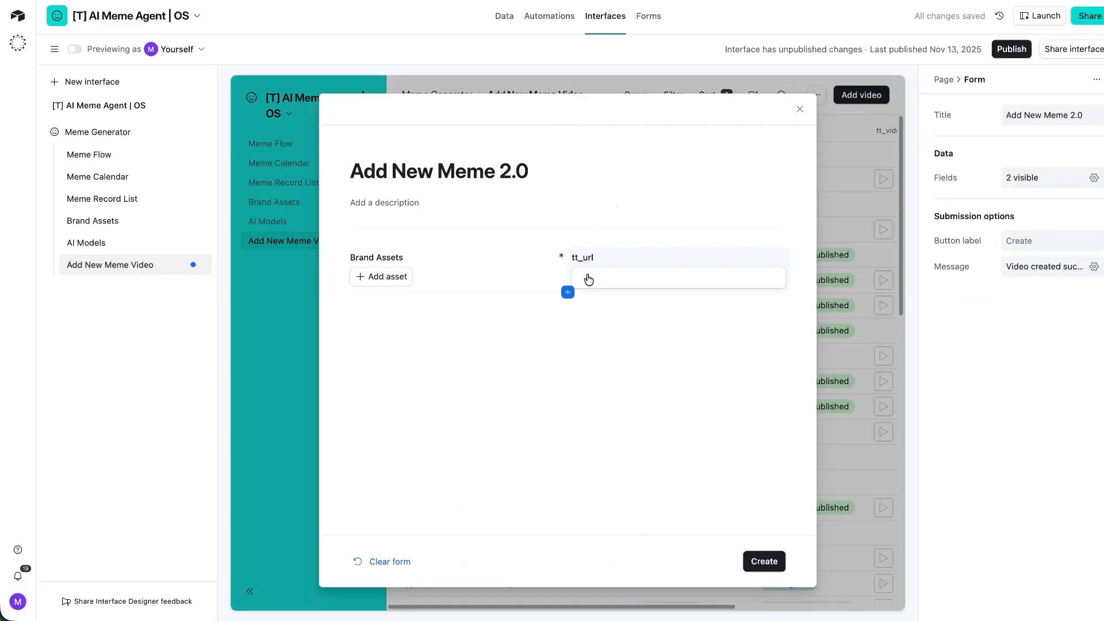
{"action": "left_click", "coordinate": [414, 274]}
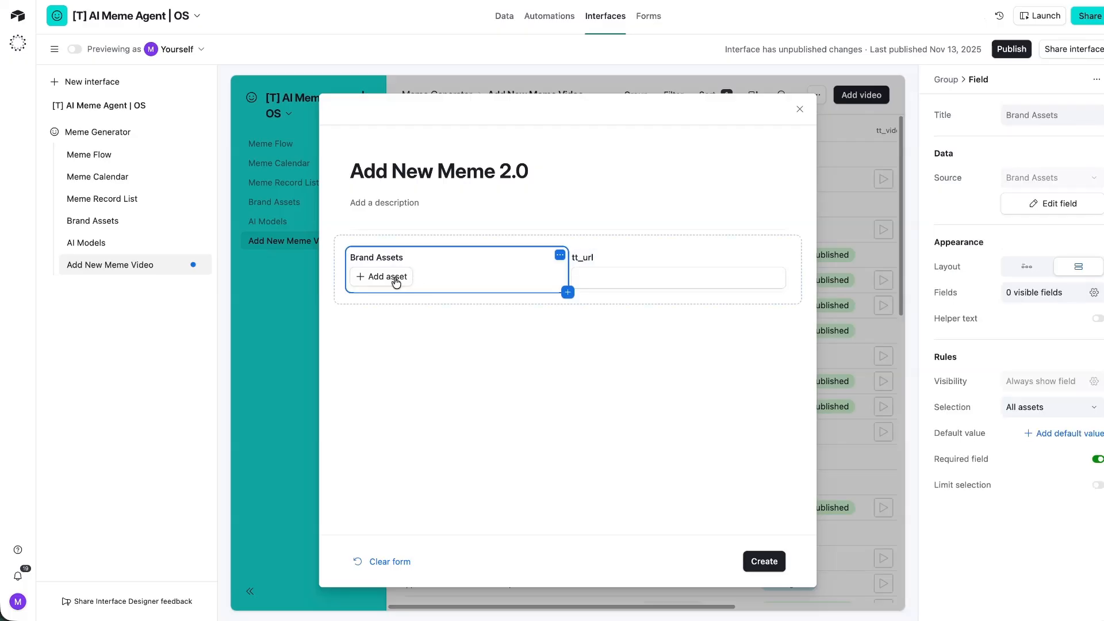
{"action": "left_click", "coordinate": [609, 278]}
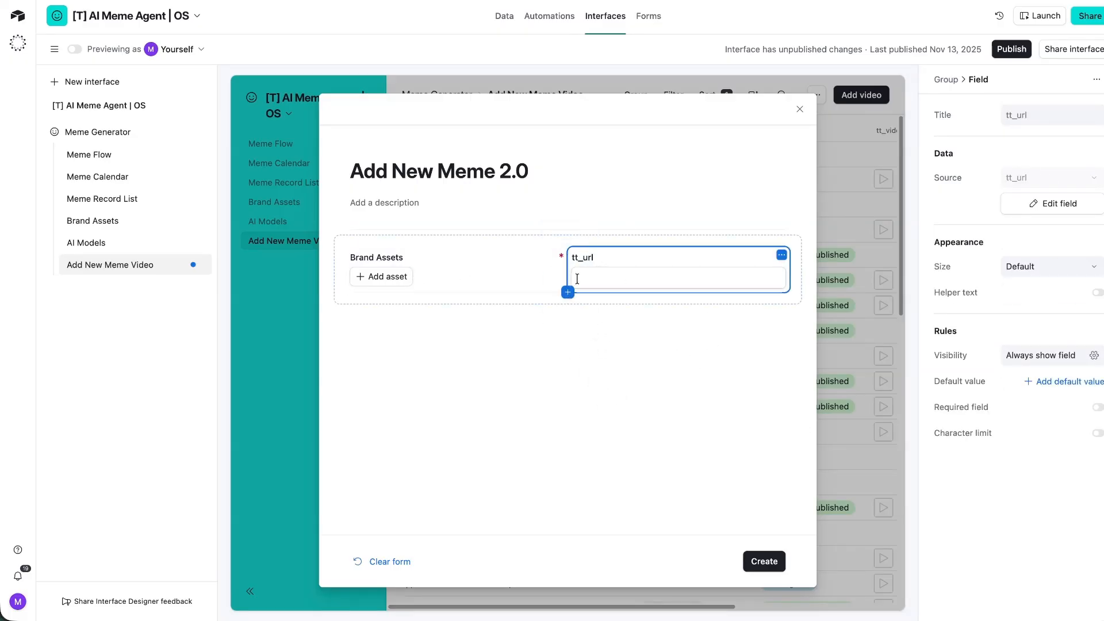
{"action": "left_click", "coordinate": [632, 221]}
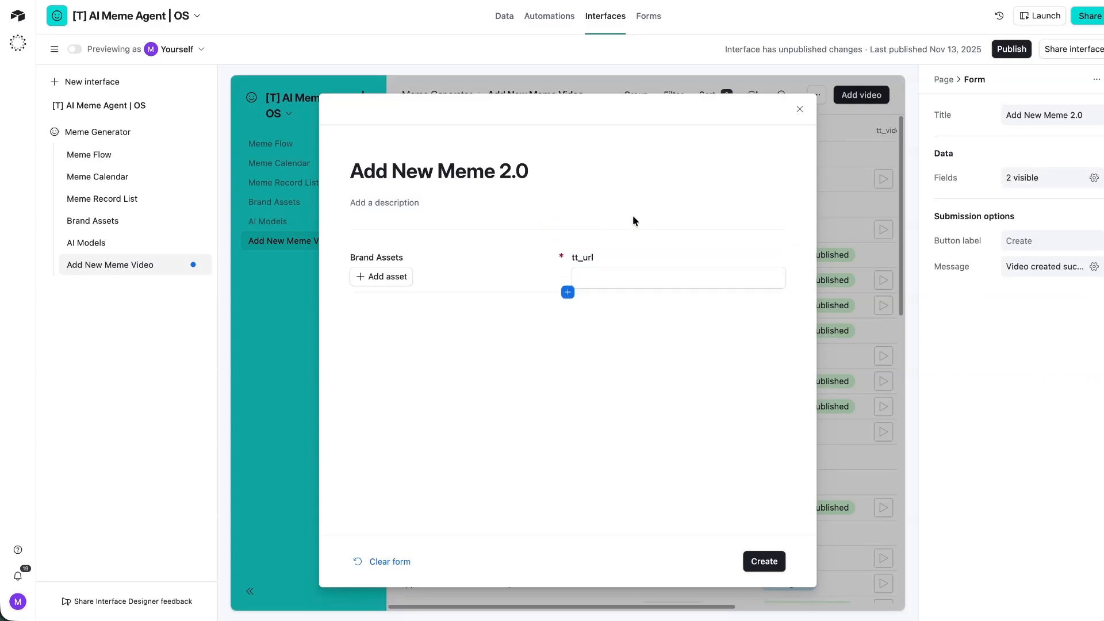
{"action": "left_click", "coordinate": [615, 277]}
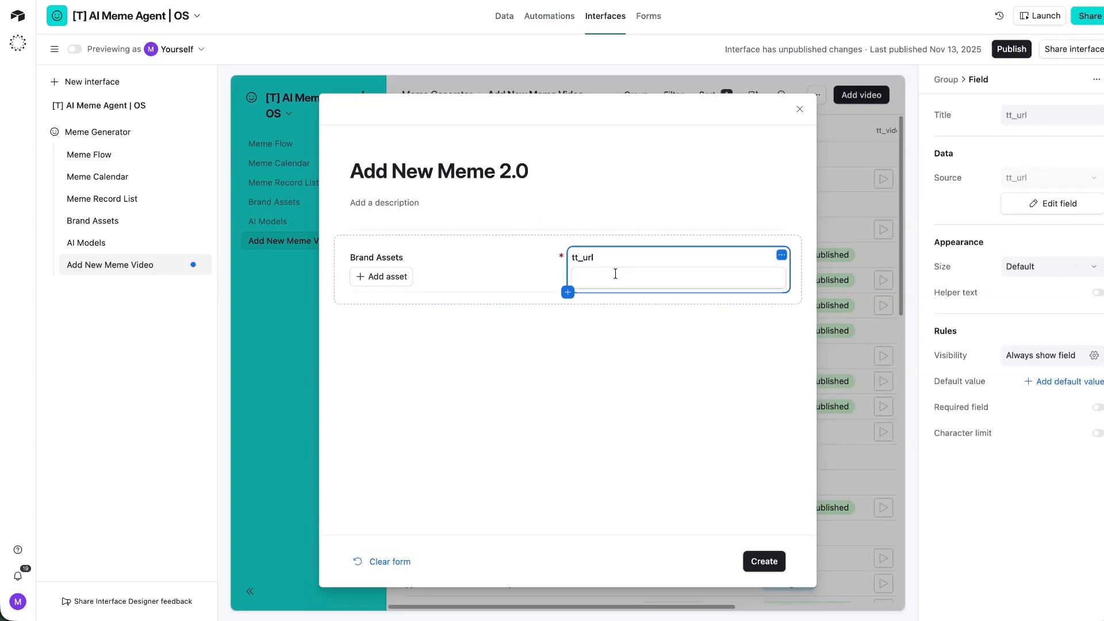
{"action": "left_click", "coordinate": [451, 279]}
Try the Brand Assets picker, choosing BigMoves, removing it, then choosing Up For Padel.
{"action": "left_click", "coordinate": [361, 279]}
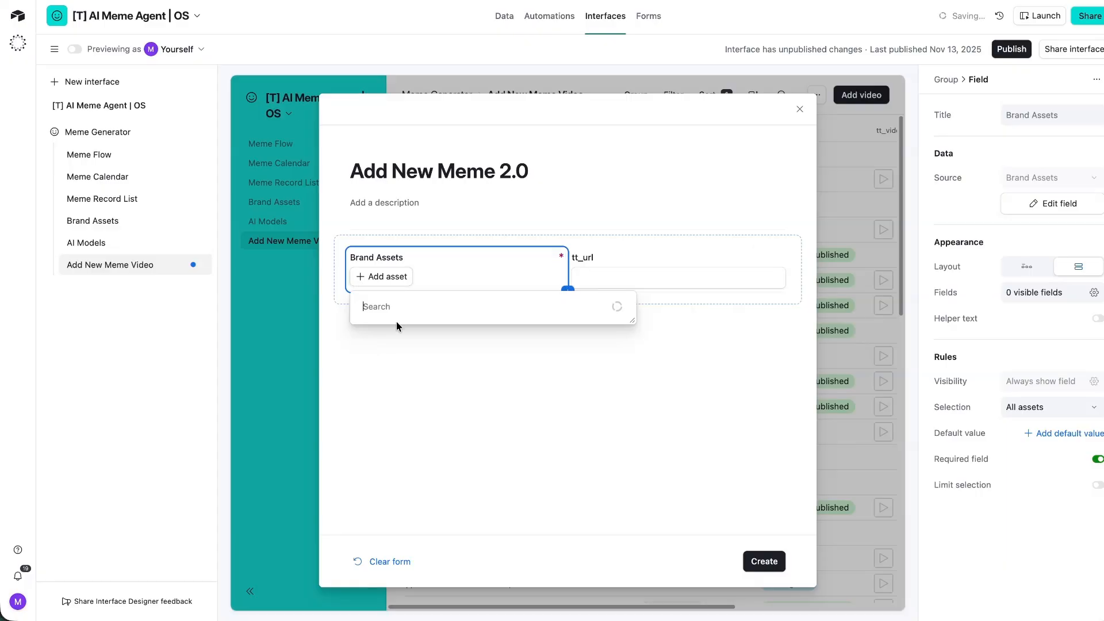
{"action": "left_click", "coordinate": [384, 336]}
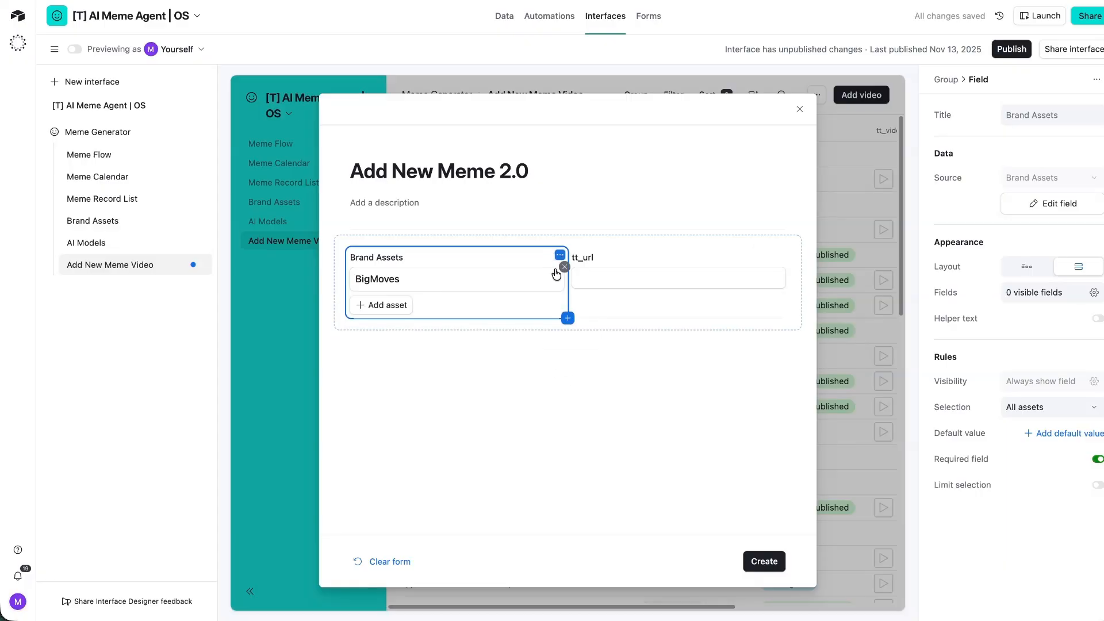
{"action": "left_click", "coordinate": [557, 274]}
{"action": "left_click", "coordinate": [377, 278]}
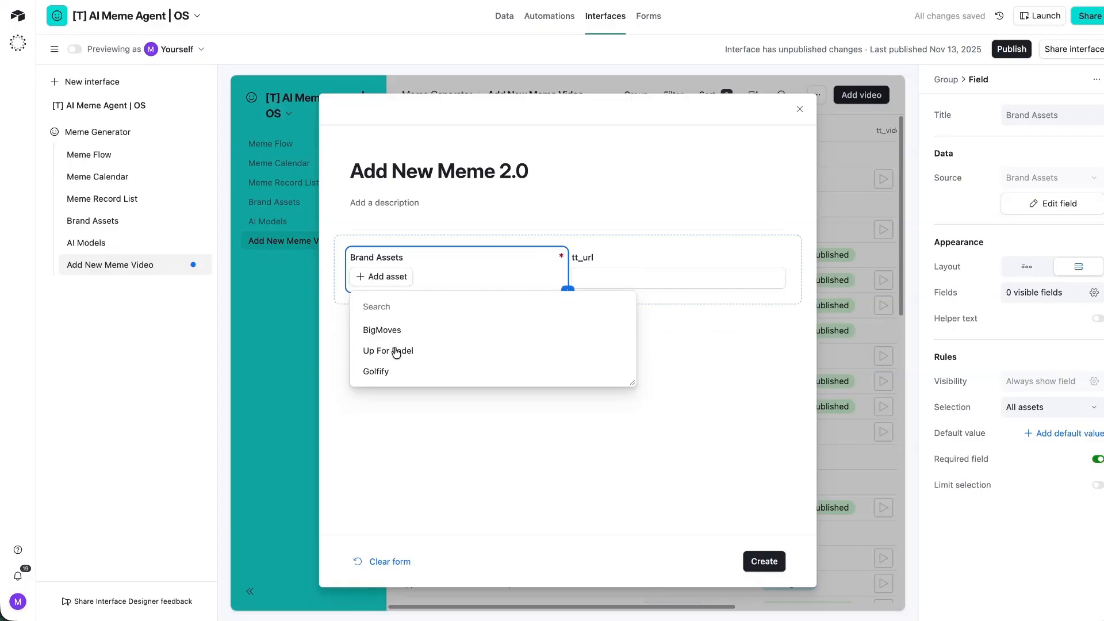
{"action": "left_click", "coordinate": [395, 352]}
{"action": "left_click", "coordinate": [626, 456]}
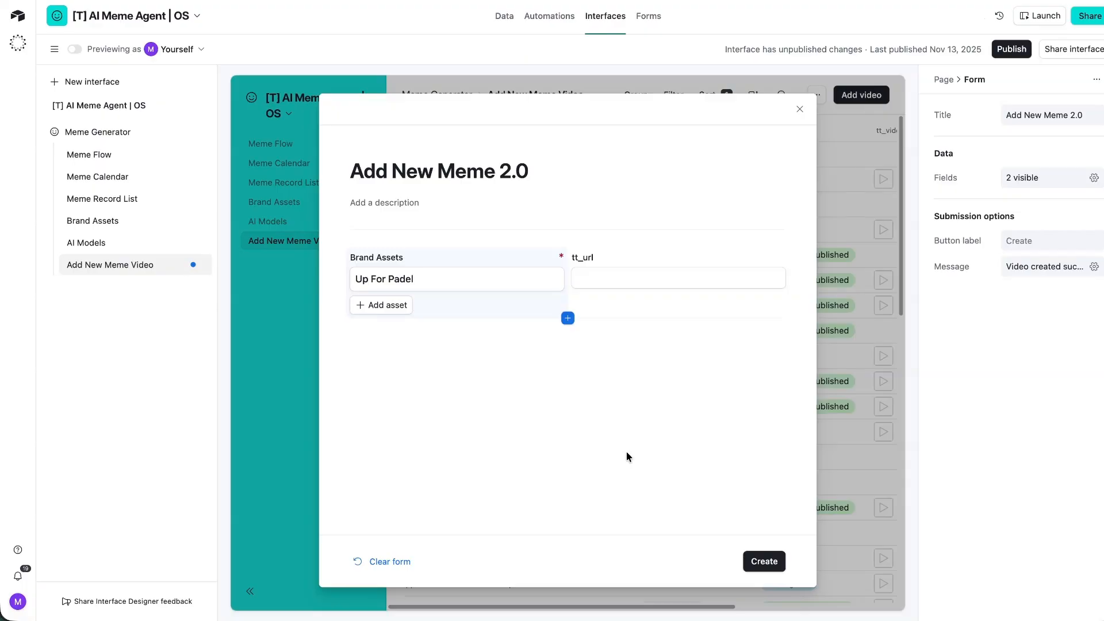
Group tt_url below Brand Assets, then select the whiteboard's Workflow 1 box.
{"action": "left_click_drag", "start_coordinate": [657, 257], "coordinate": [512, 318]}
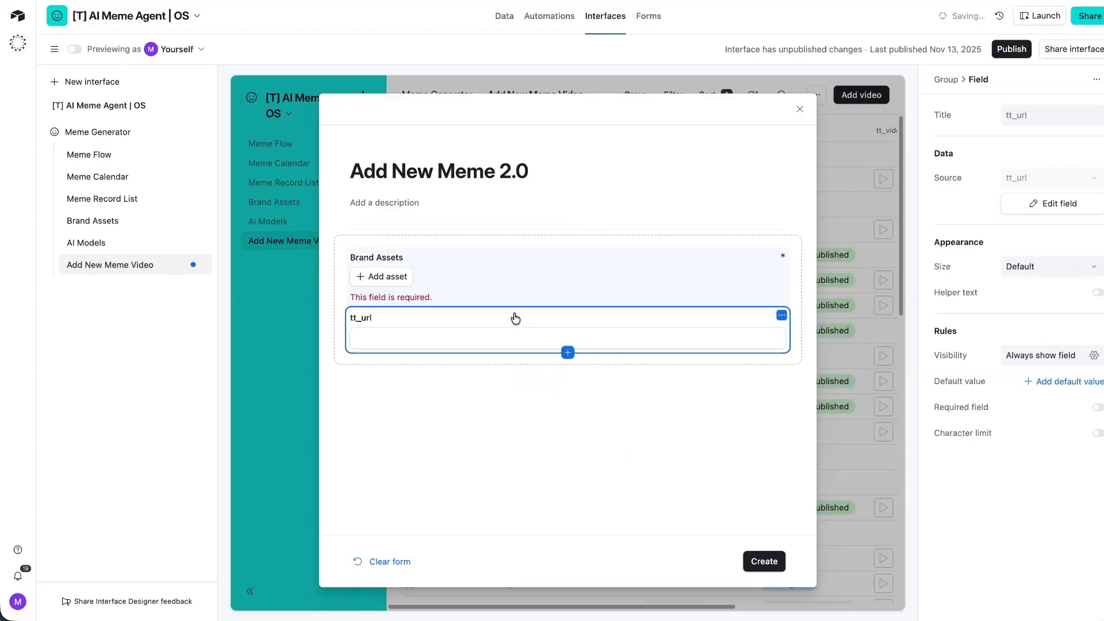
{"action": "left_click", "coordinate": [693, 450]}
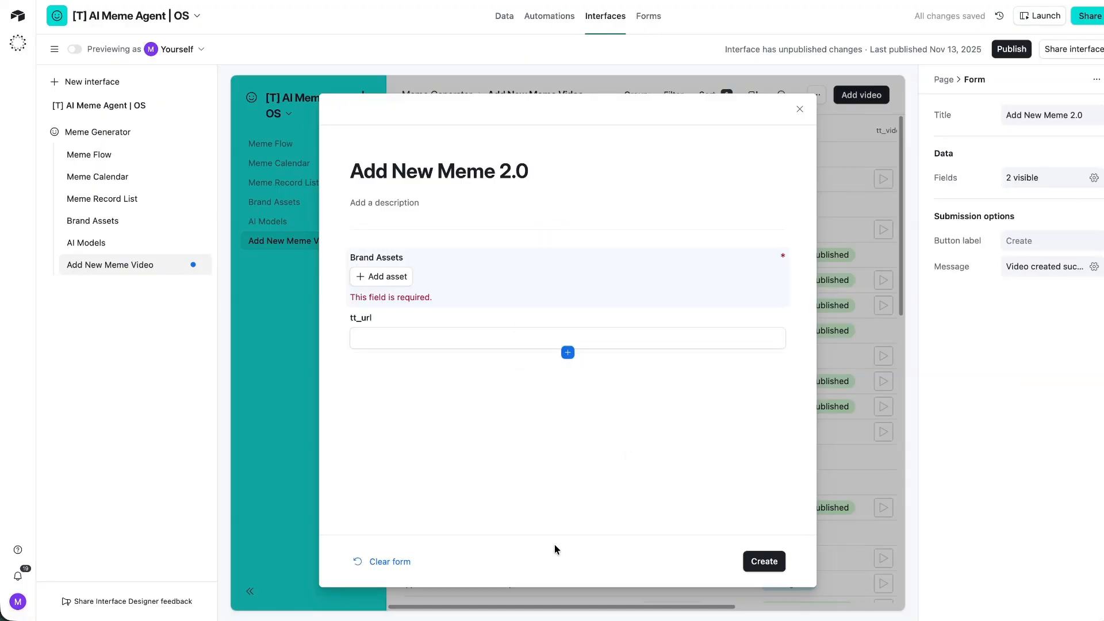
{"action": "key", "text": "super+Tab"}
{"action": "left_click", "coordinate": [430, 373]}
Add 'upload video to canva' as a new last bullet after the split into 10 items step.
{"action": "left_click", "coordinate": [426, 357]}
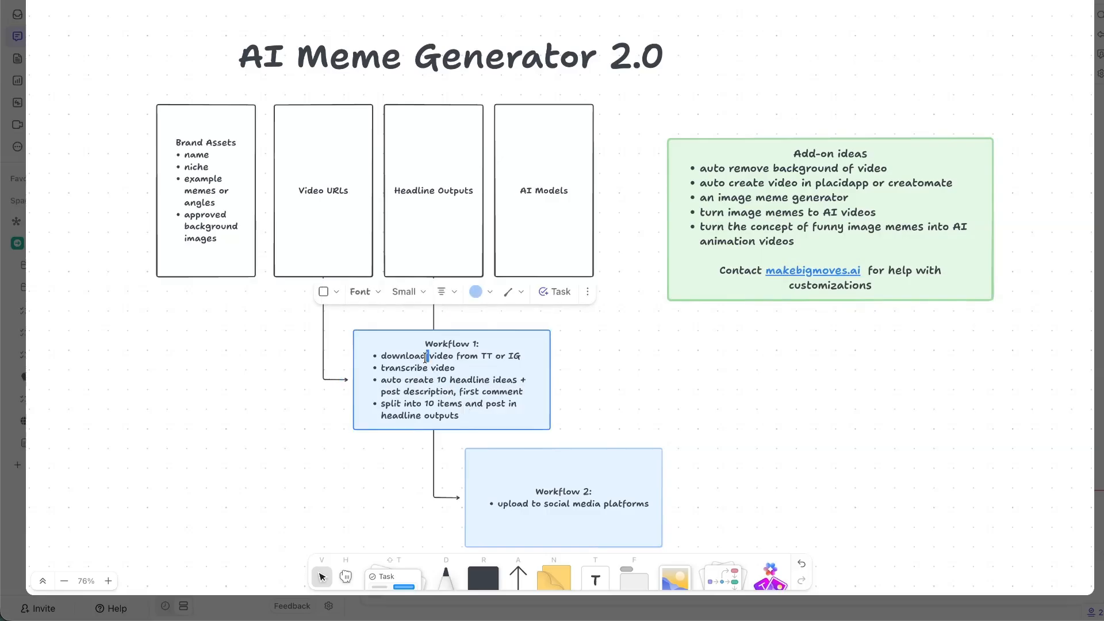
{"action": "triple_click", "coordinate": [426, 356]}
{"action": "triple_click", "coordinate": [412, 369]}
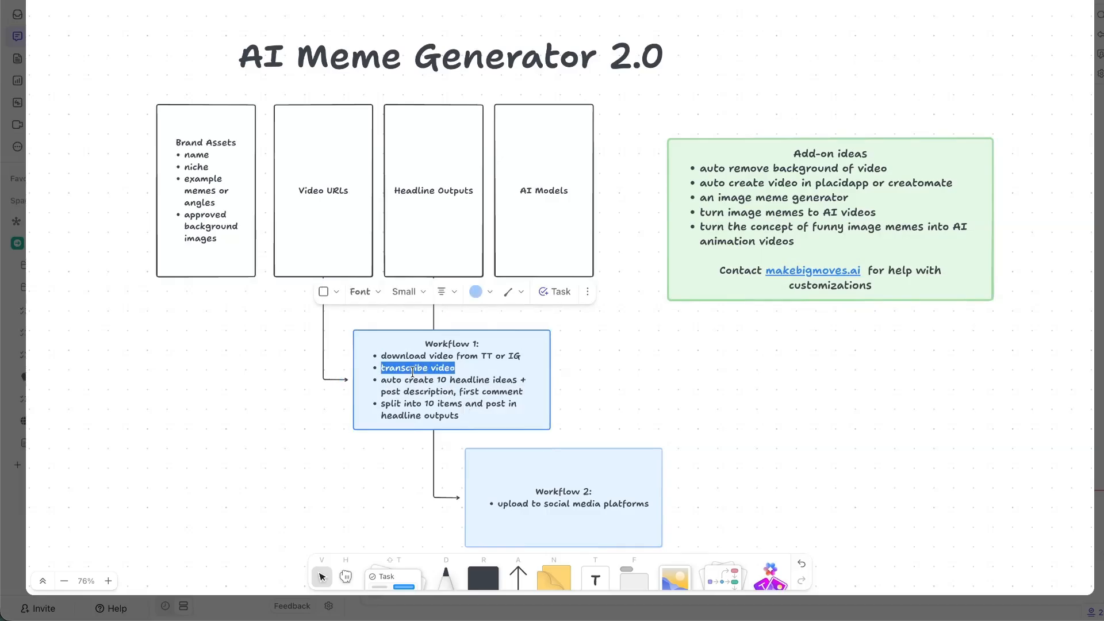
{"action": "triple_click", "coordinate": [417, 380]}
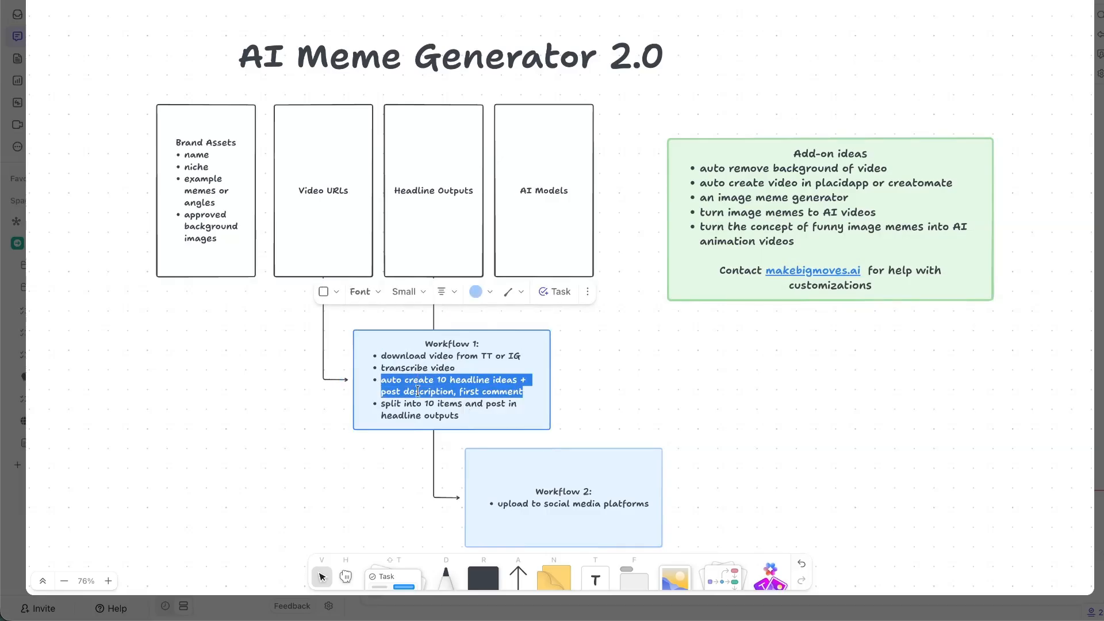
{"action": "triple_click", "coordinate": [421, 414]}
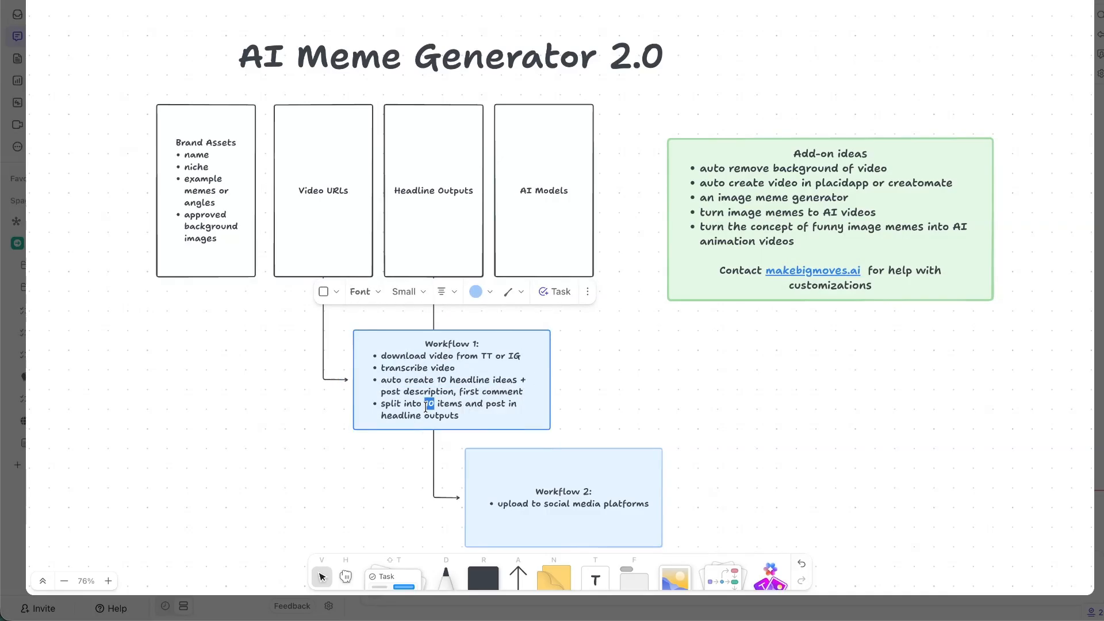
{"action": "left_click", "coordinate": [509, 412]}
{"action": "key", "text": "Return"}
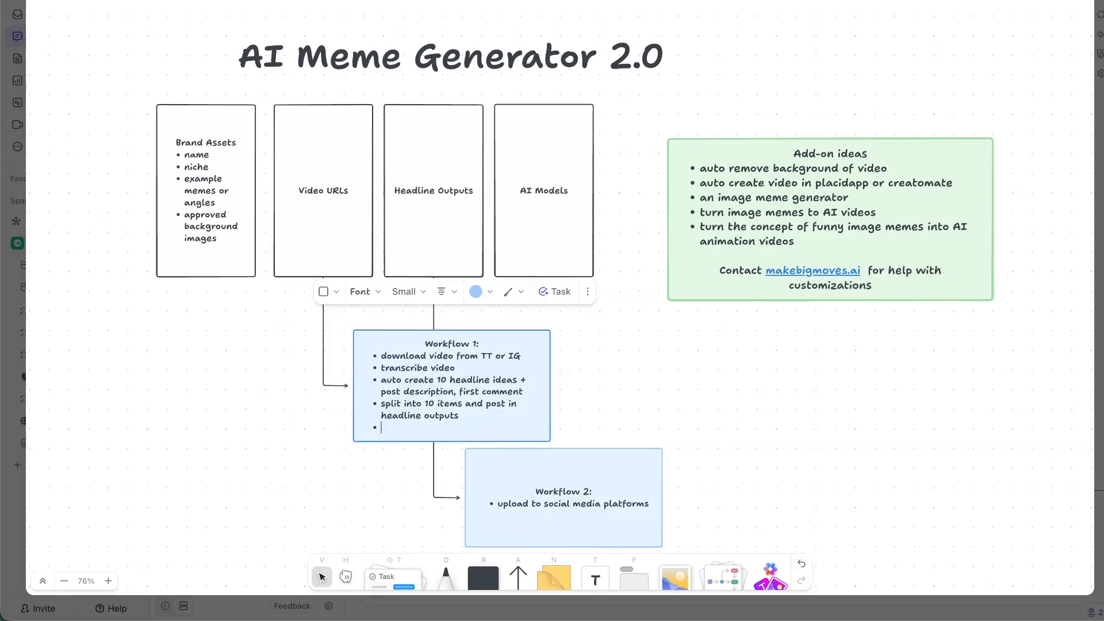
{"action": "type", "text": "upload v"}
{"action": "type", "text": "ideo to canva"}
{"action": "left_click", "coordinate": [660, 423]}
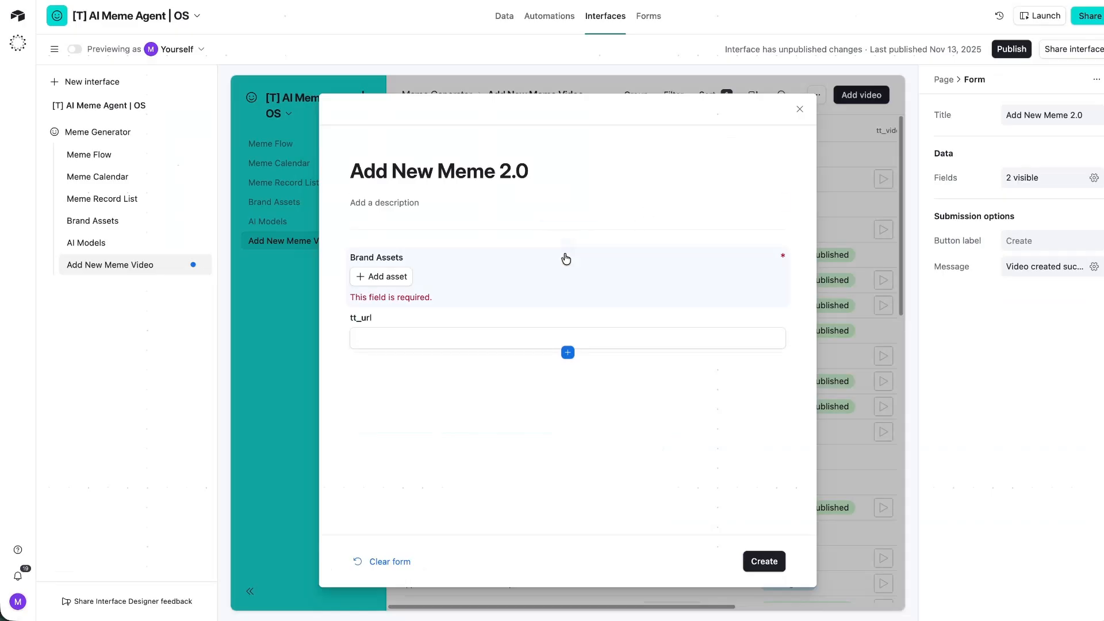
Publish the Meme Generator interface and view the Up For Padel record's details.
{"action": "left_click", "coordinate": [404, 285]}
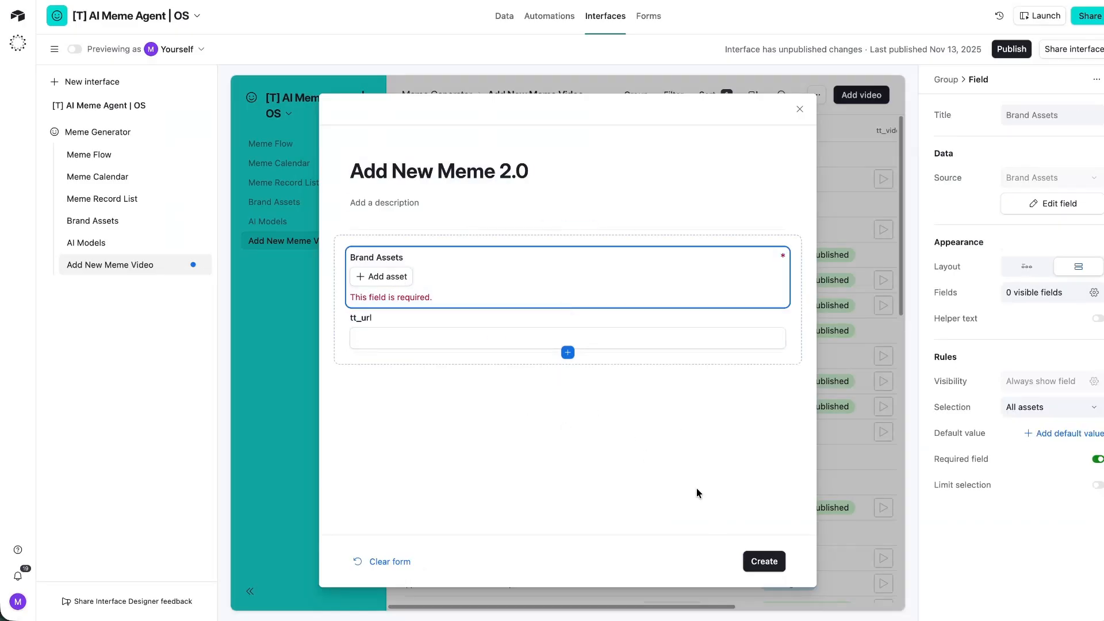
{"action": "key", "text": "Escape"}
{"action": "left_click", "coordinate": [1005, 50]}
{"action": "left_click", "coordinate": [684, 382]}
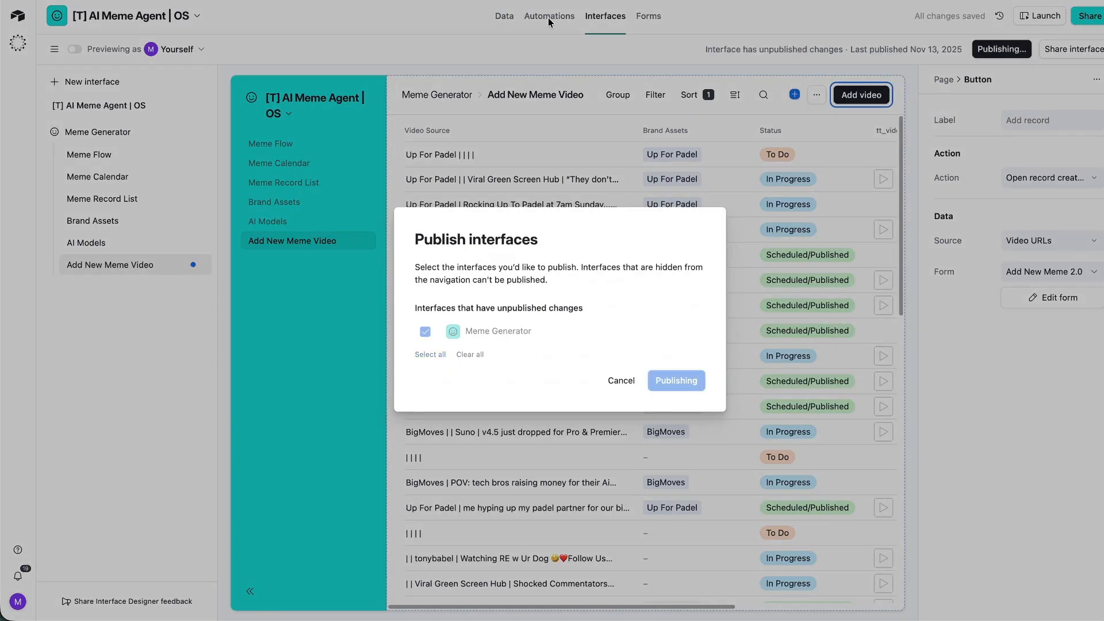
{"action": "left_click", "coordinate": [341, 80]}
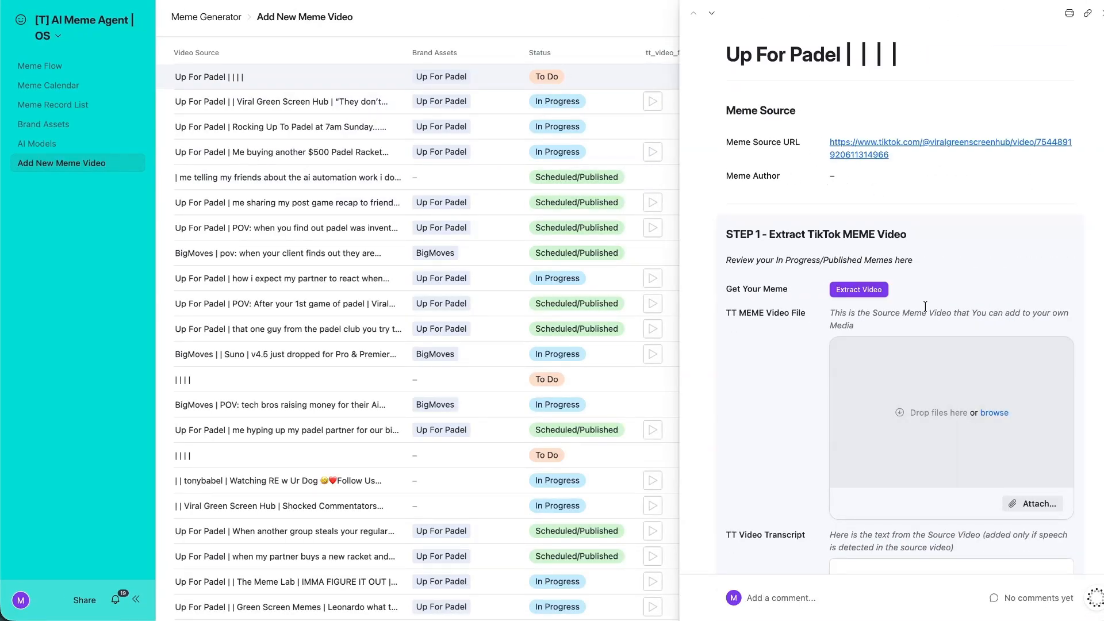
{"action": "key", "text": "Escape"}
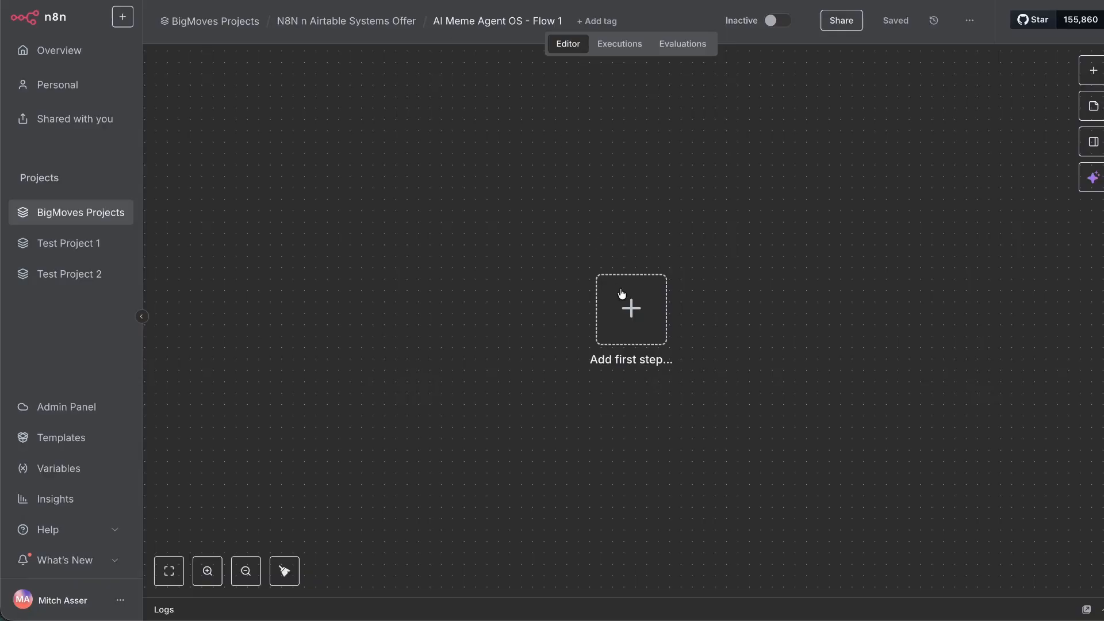
Add a Webhook trigger, copy its Test URL, and set it to reply via a Respond to Webhook node.
{"action": "left_click", "coordinate": [631, 308]}
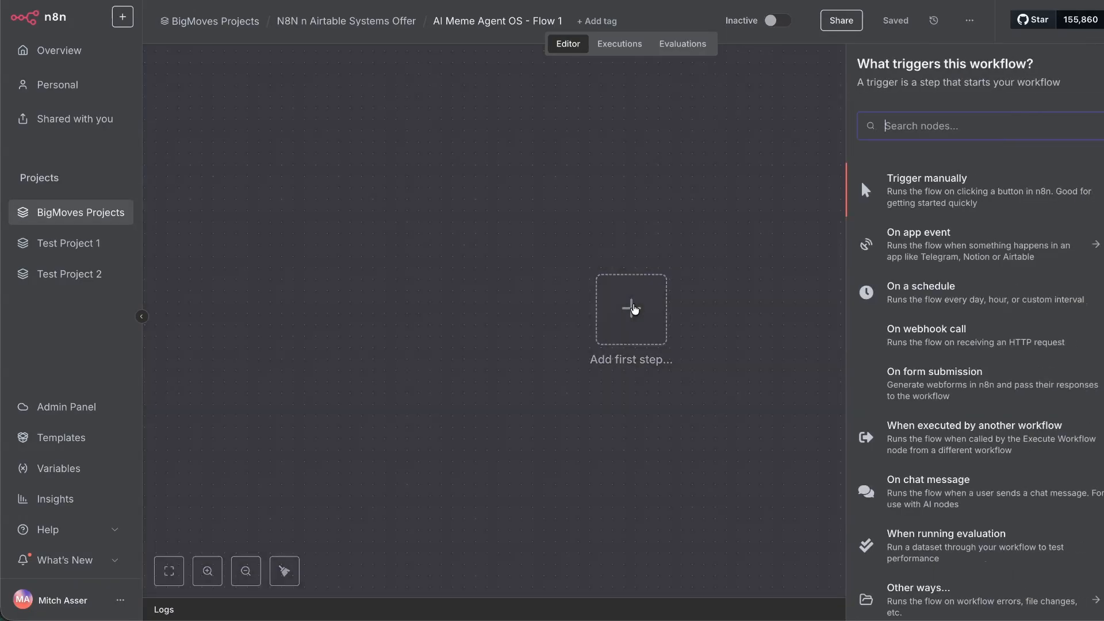
{"action": "type", "text": "wbe"}
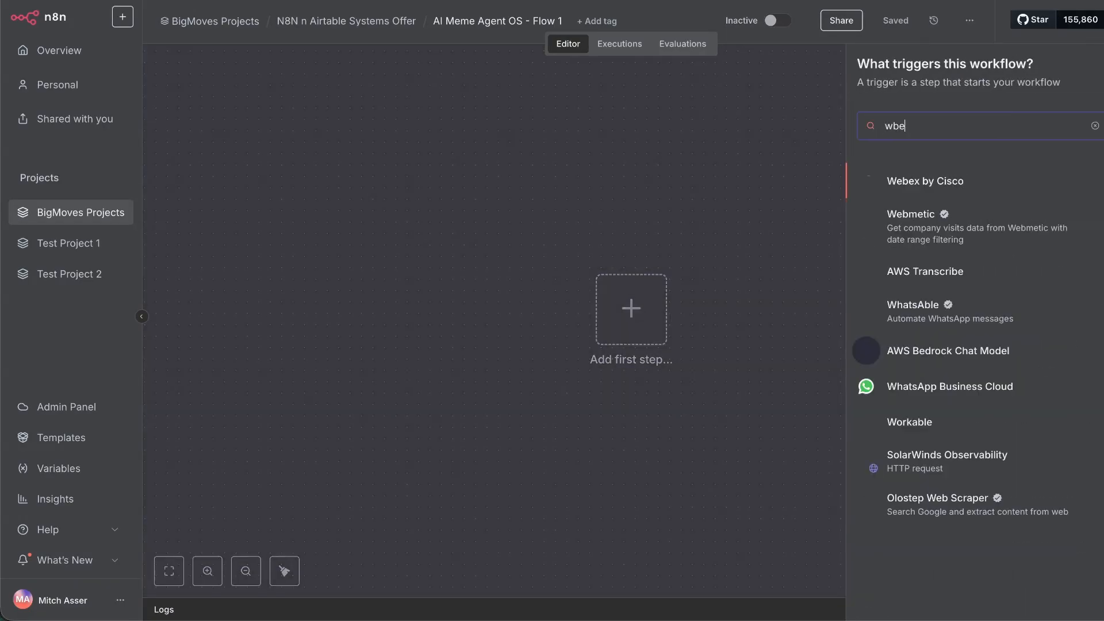
{"action": "type", "text": "b"}
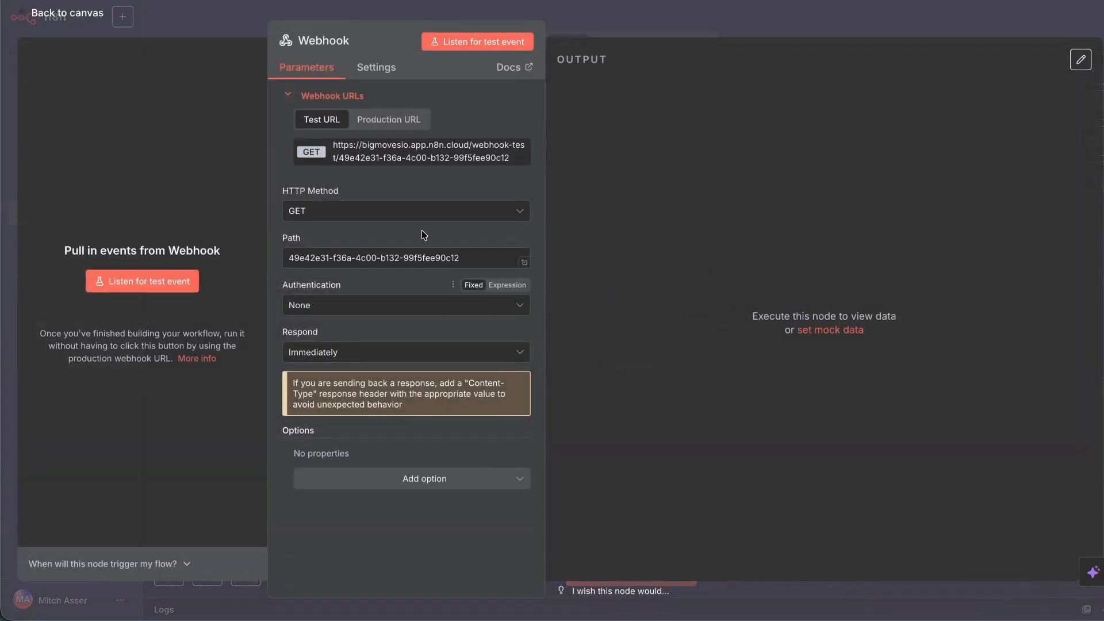
{"action": "left_click", "coordinate": [420, 151]}
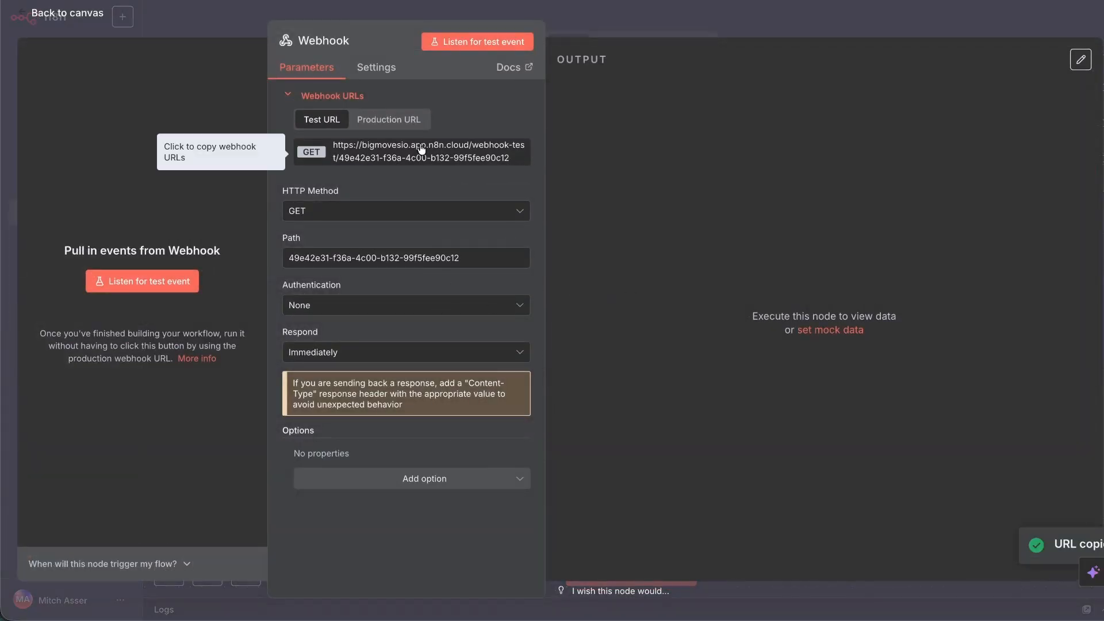
{"action": "left_click", "coordinate": [368, 352]}
{"action": "left_click", "coordinate": [361, 457]}
{"action": "left_click", "coordinate": [85, 16]}
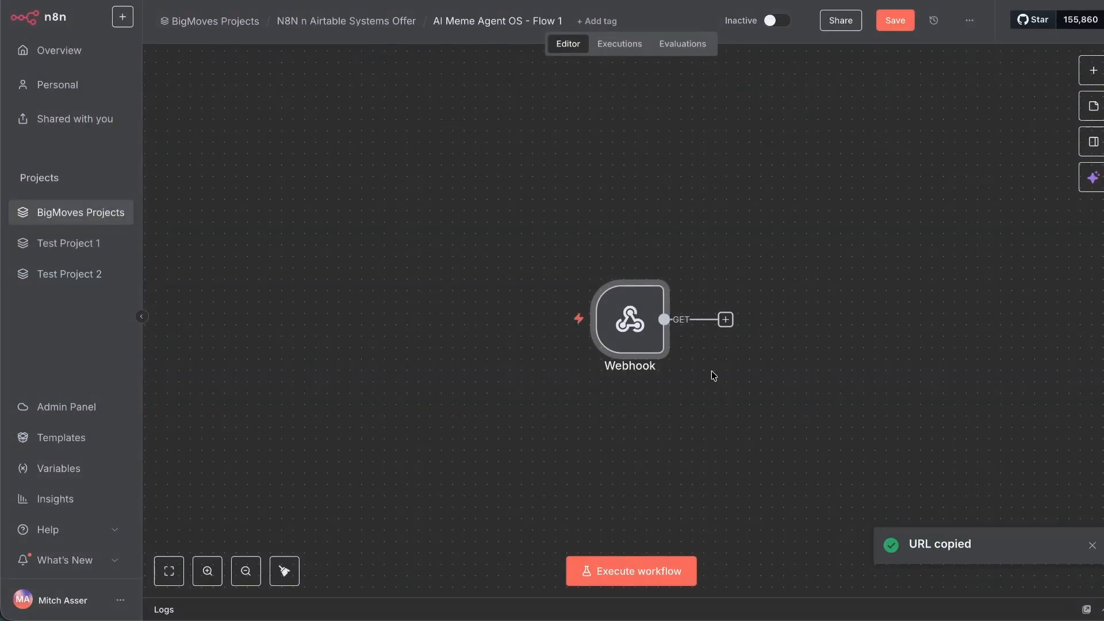
Add a Respond to Webhook node returning <script>window.close()</script> text, then run the workflow.
{"action": "left_click", "coordinate": [725, 319]}
{"action": "type", "text": "webhook"}
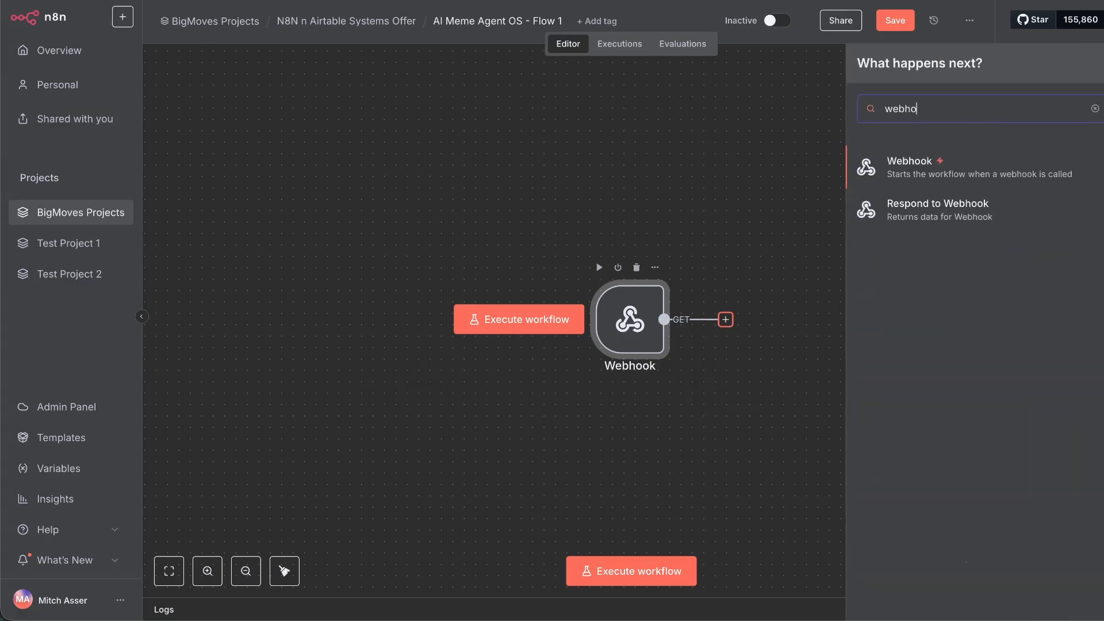
{"action": "left_click", "coordinate": [886, 209]}
{"action": "left_click", "coordinate": [561, 169]}
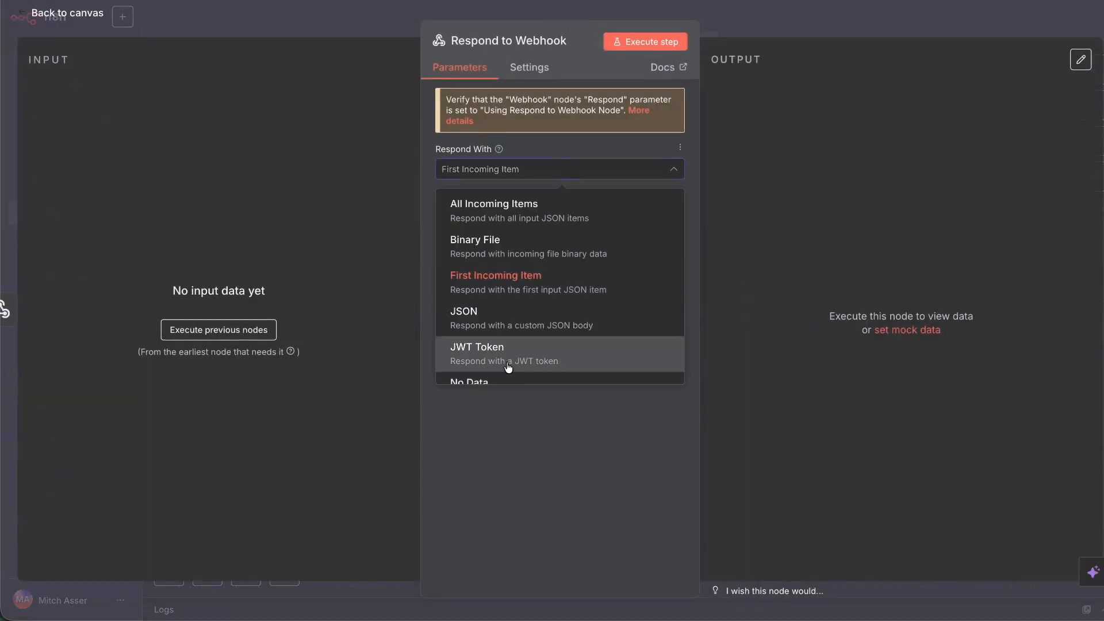
{"action": "scroll", "coordinate": [505, 374], "scroll_direction": "down", "scroll_amount": 3}
{"action": "left_click", "coordinate": [494, 359]}
{"action": "type", "text": "/"}
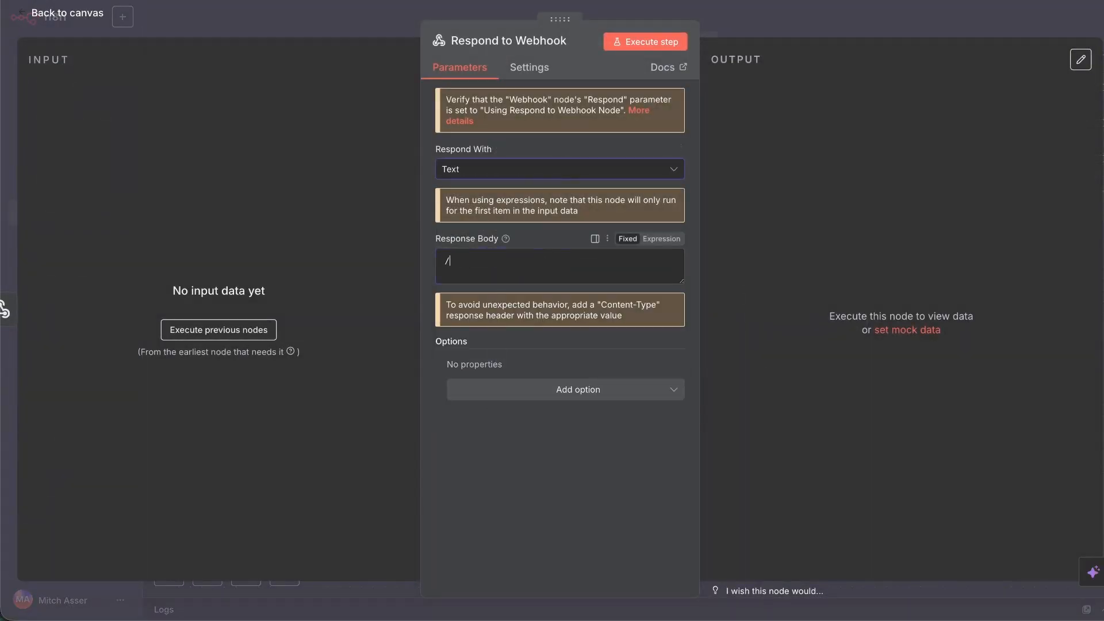
{"action": "type", "text": "closewindow"}
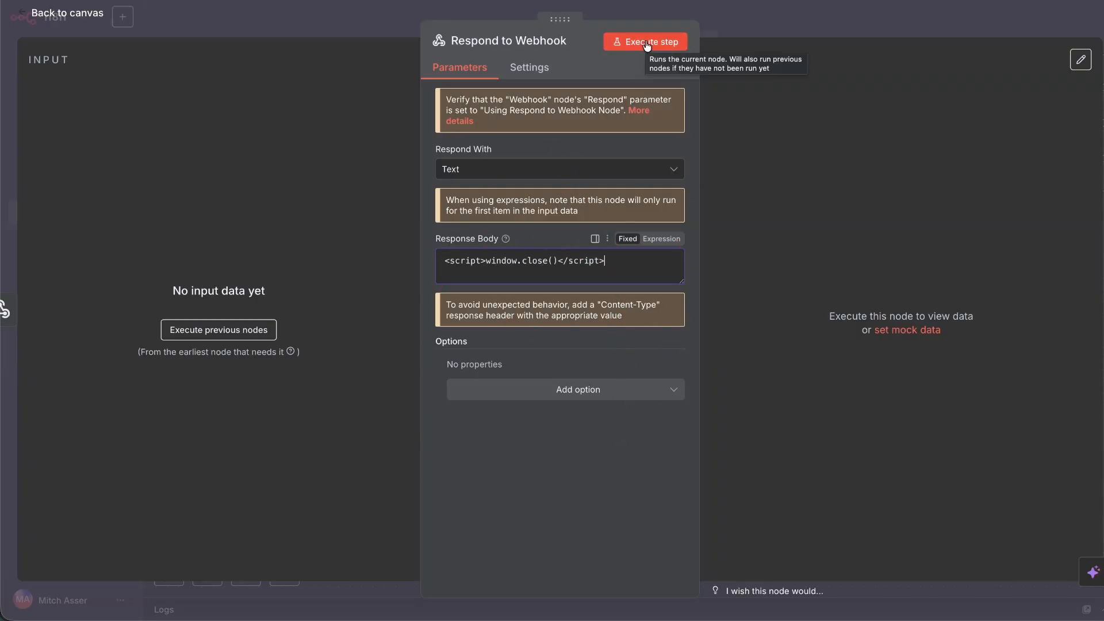
{"action": "left_click", "coordinate": [60, 17]}
{"action": "left_click", "coordinate": [659, 580]}
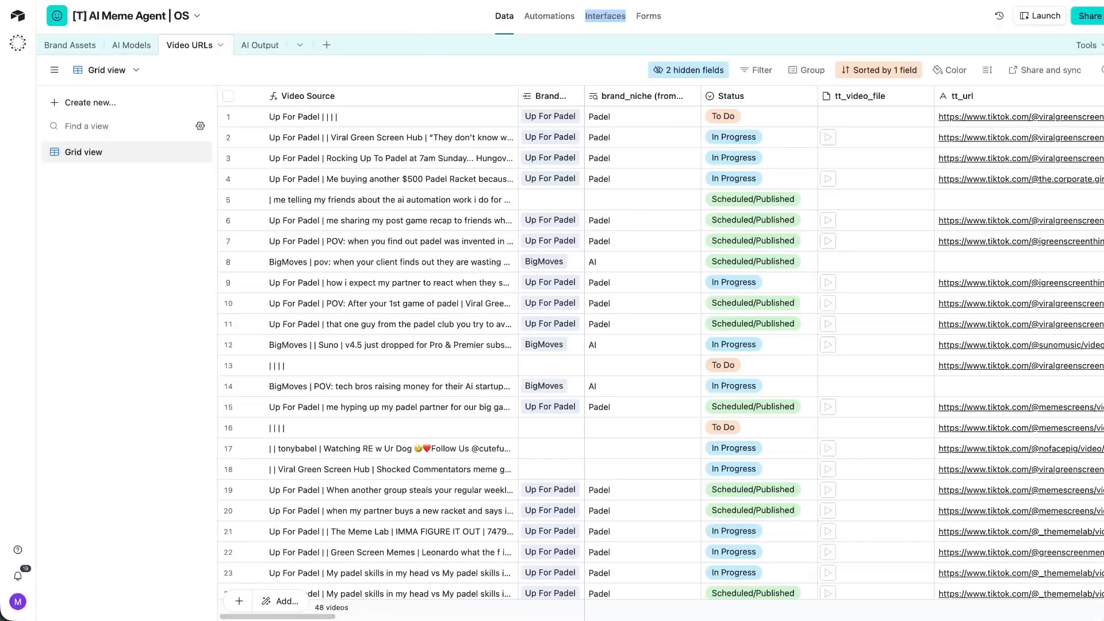
Swap the Extract Tiktok Video button's make.com URL for the n8n test webhook URL and save.
{"action": "key", "text": "ctrl+Tab"}
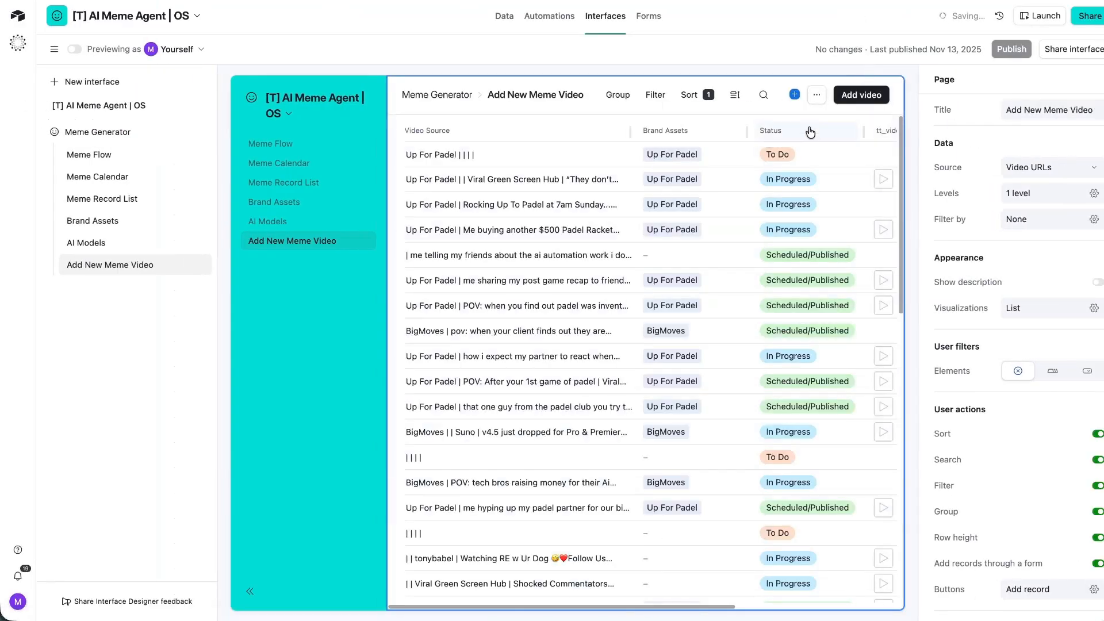
{"action": "scroll", "coordinate": [809, 132], "scroll_direction": "right", "scroll_amount": 4}
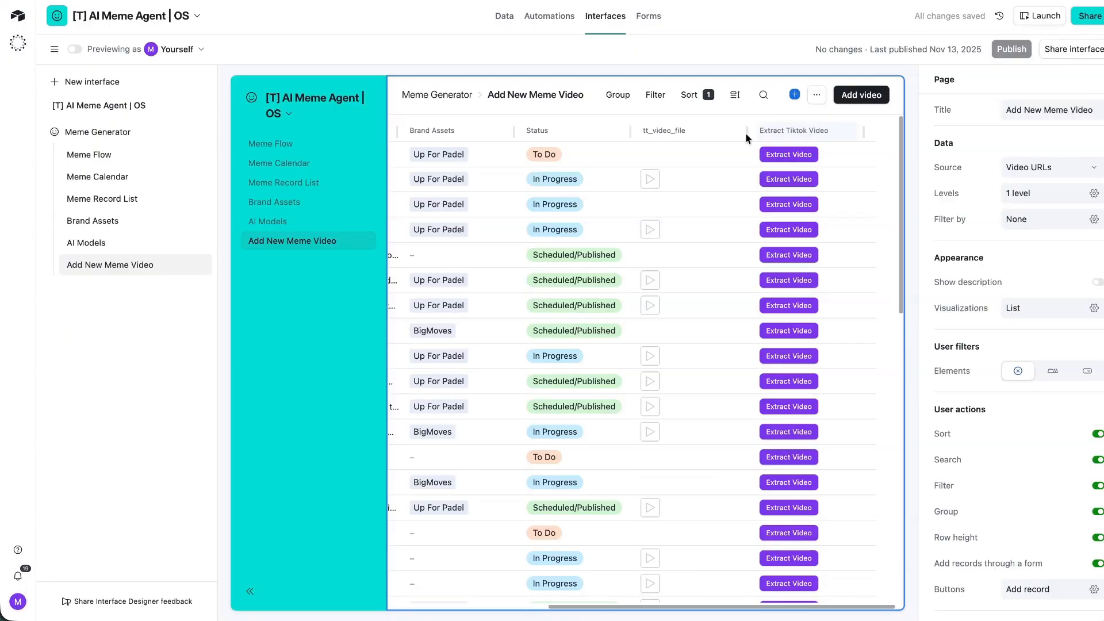
{"action": "left_click", "coordinate": [808, 129]}
{"action": "left_click", "coordinate": [1074, 199]}
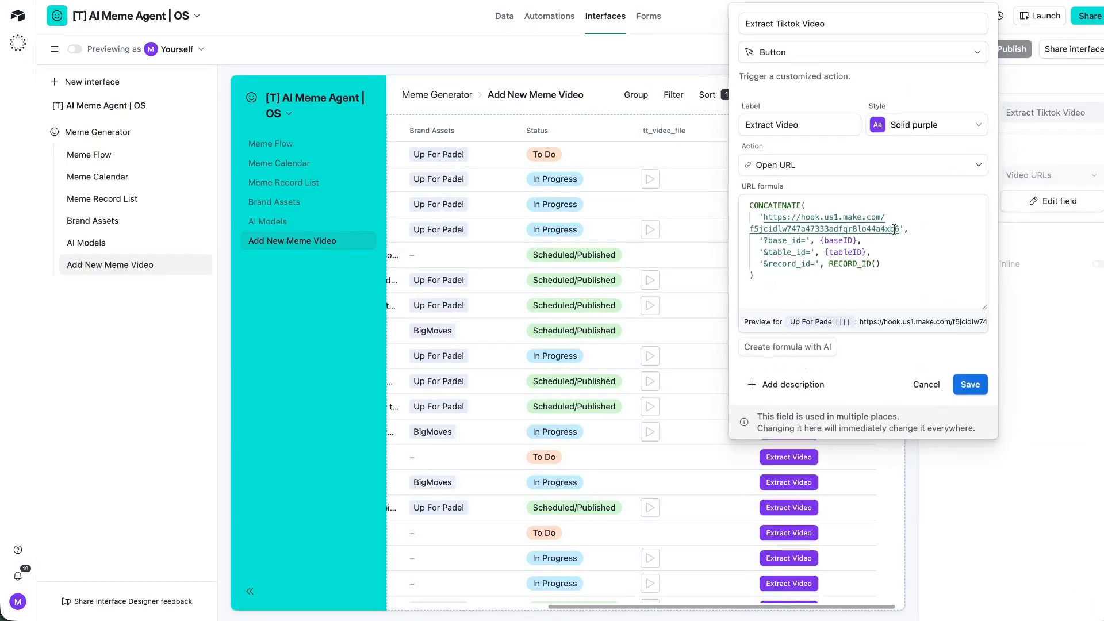
{"action": "left_click_drag", "start_coordinate": [894, 228], "coordinate": [764, 217]}
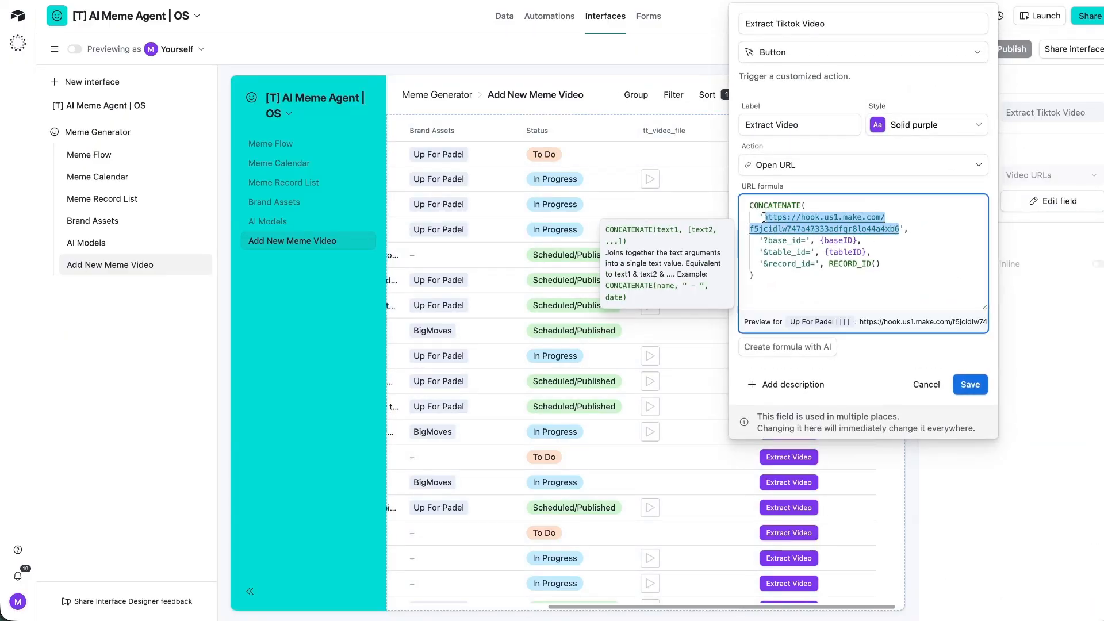
{"action": "key", "text": "ctrl+v"}
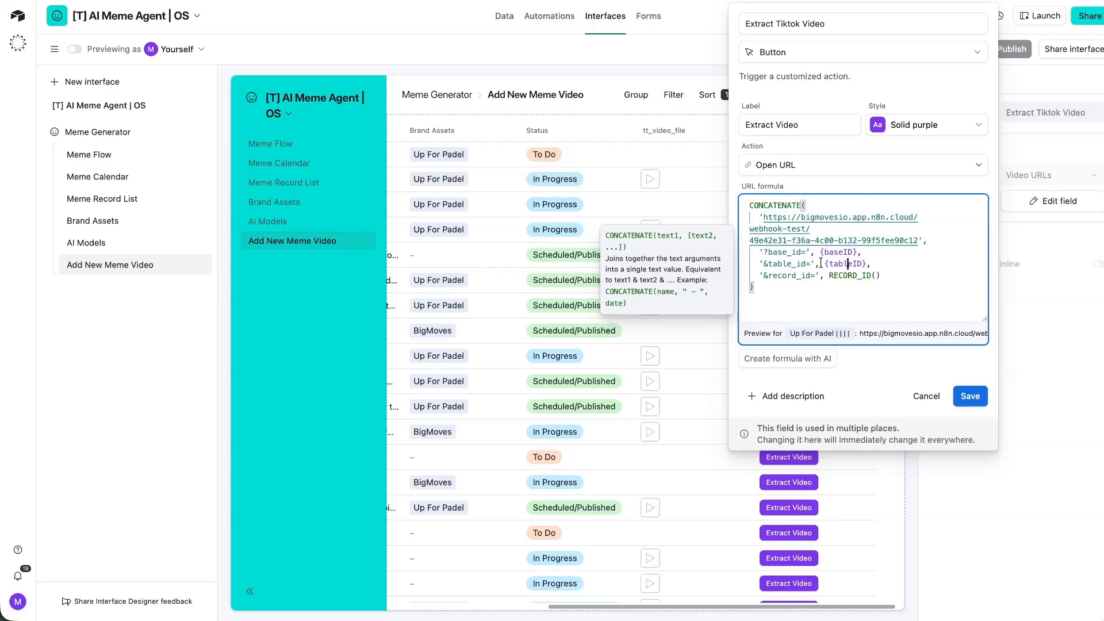
{"action": "left_click", "coordinate": [822, 263], "text": "shift"}
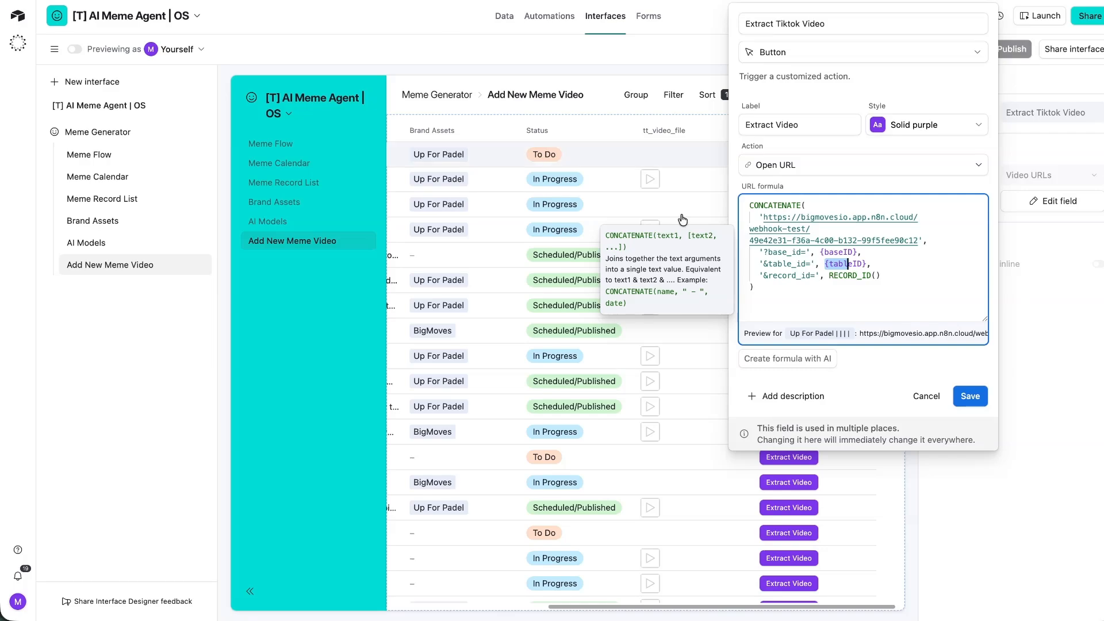
{"action": "left_click", "coordinate": [969, 395]}
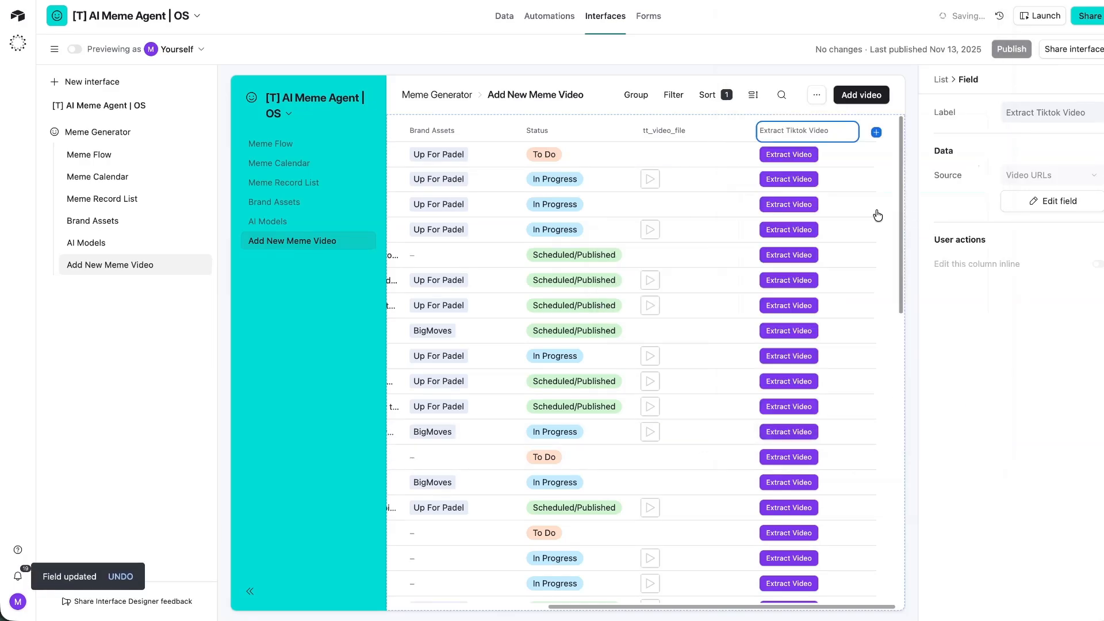
{"action": "left_click", "coordinate": [780, 154]}
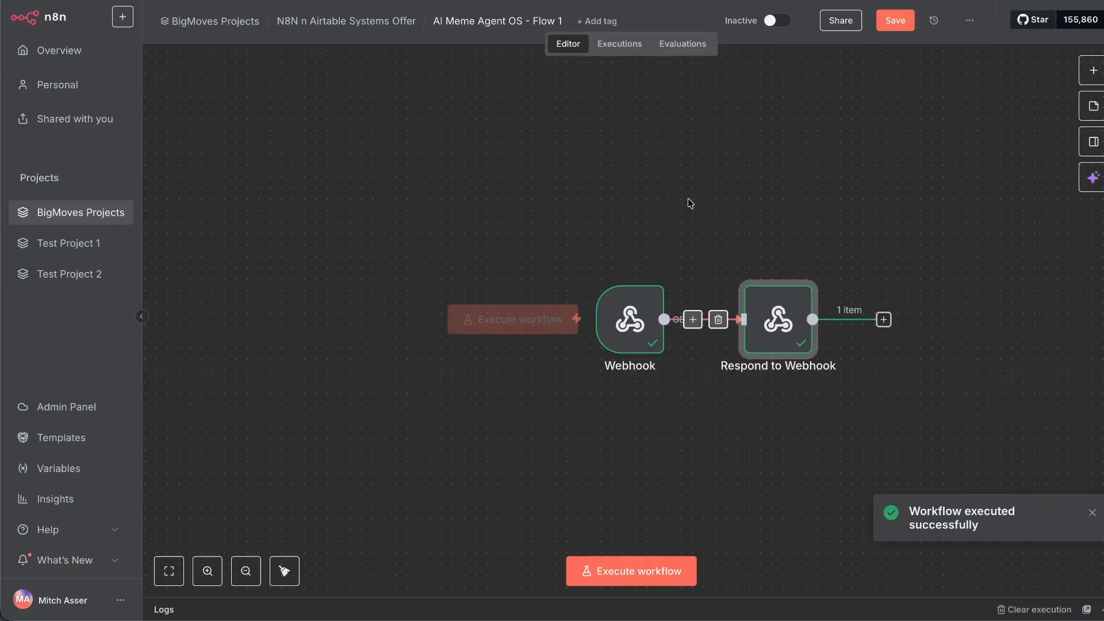
Add an Airtable Get a record node after Respond to Webhook.
{"action": "scroll", "coordinate": [690, 203], "scroll_direction": "right", "scroll_amount": 5}
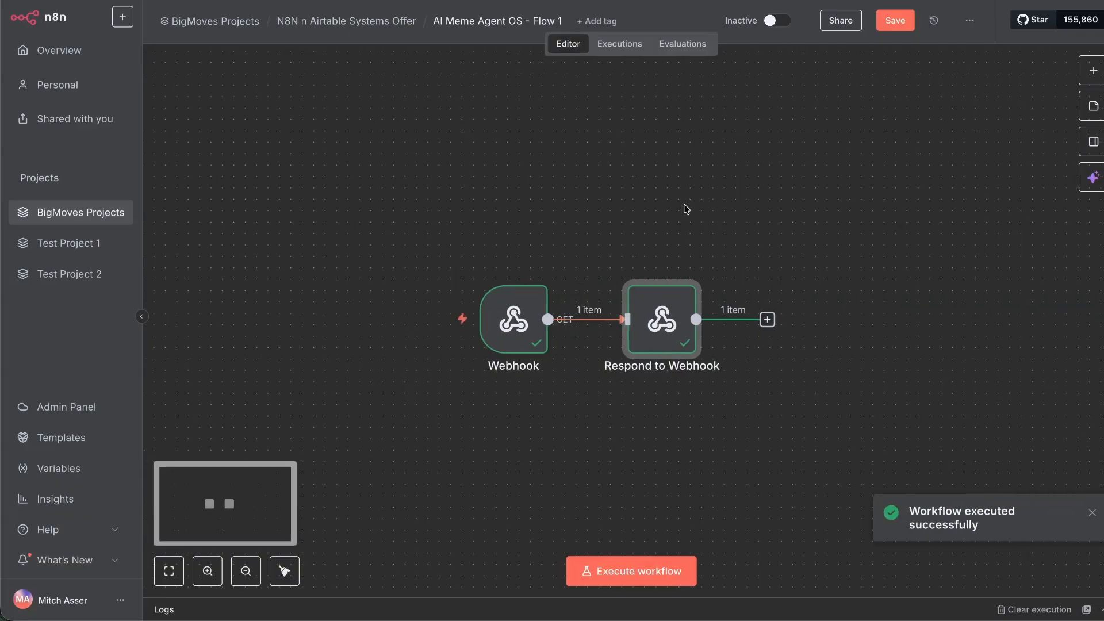
{"action": "left_click", "coordinate": [706, 320]}
{"action": "type", "text": "airtable"}
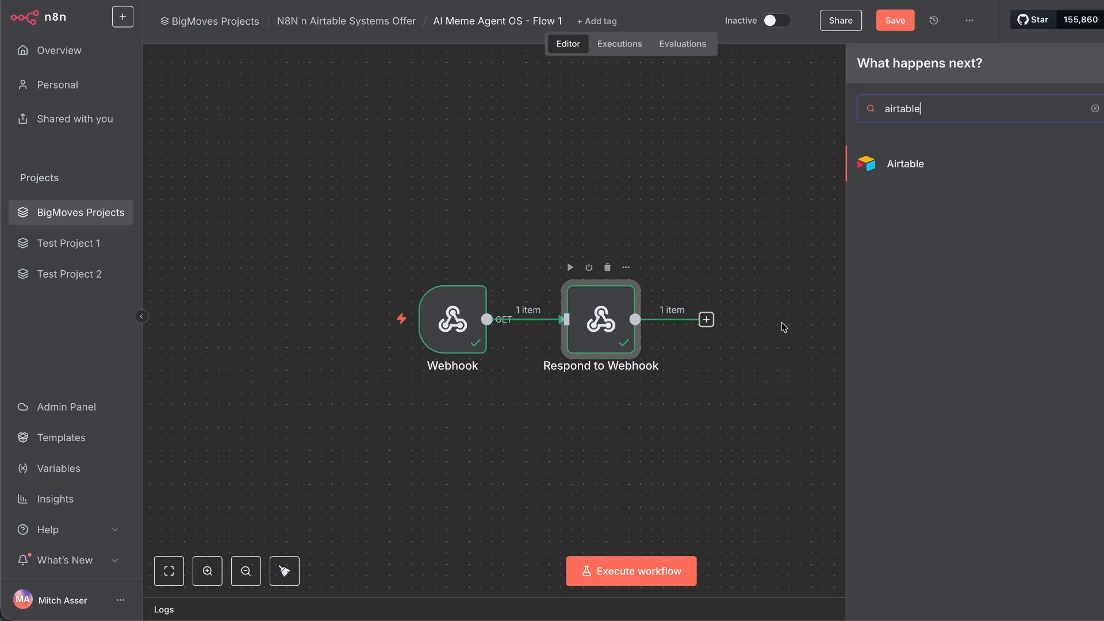
{"action": "left_click", "coordinate": [882, 167]}
{"action": "left_click", "coordinate": [905, 367]}
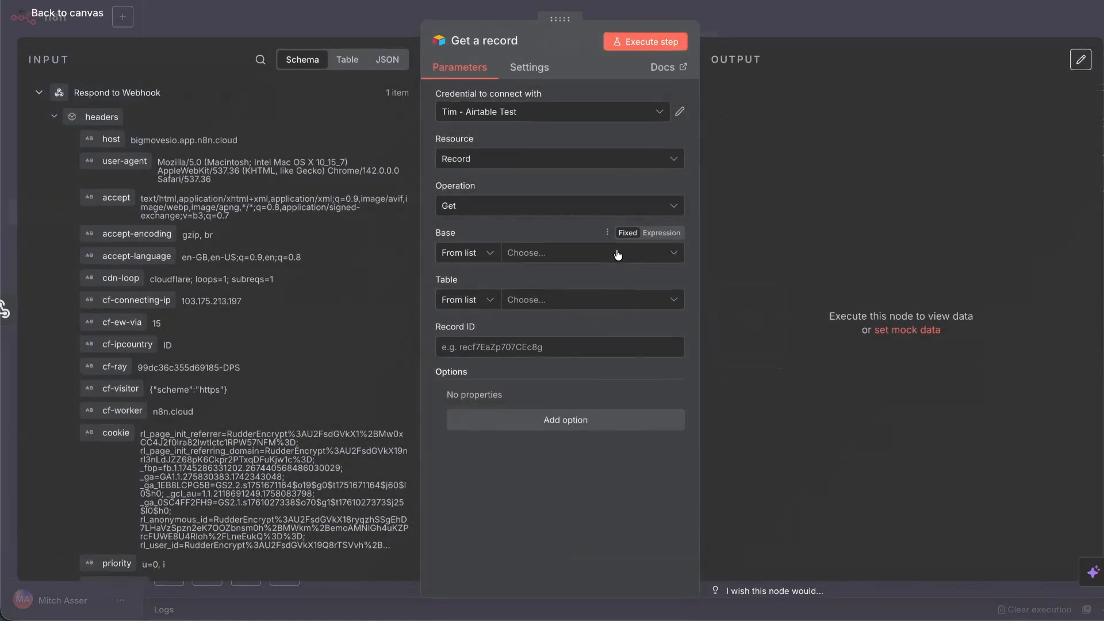
{"action": "left_click", "coordinate": [39, 119]}
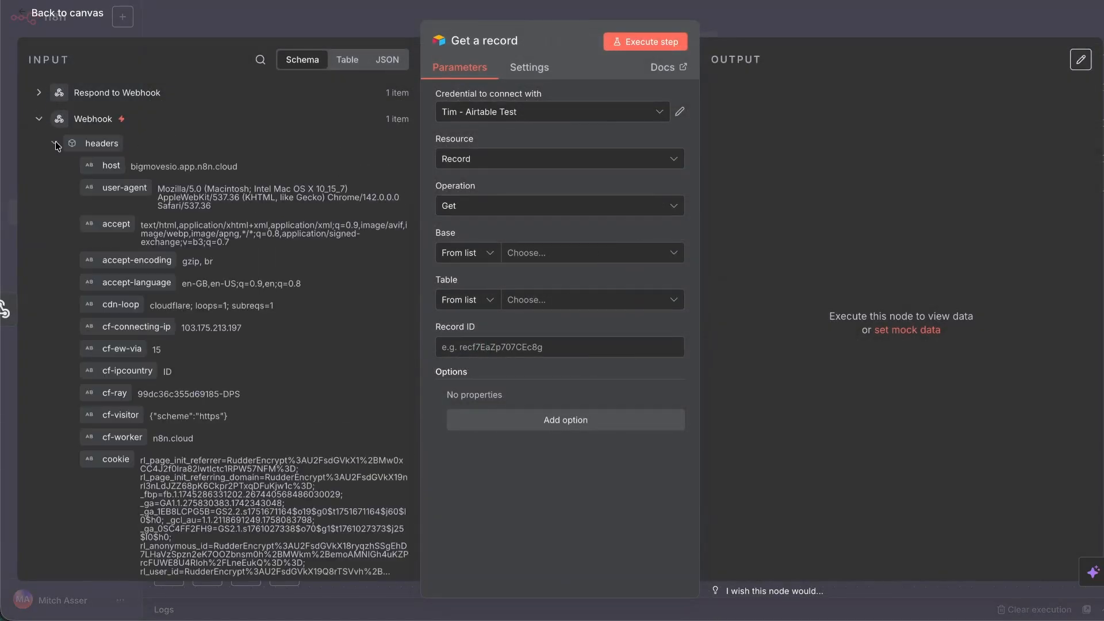
{"action": "left_click", "coordinate": [54, 143]}
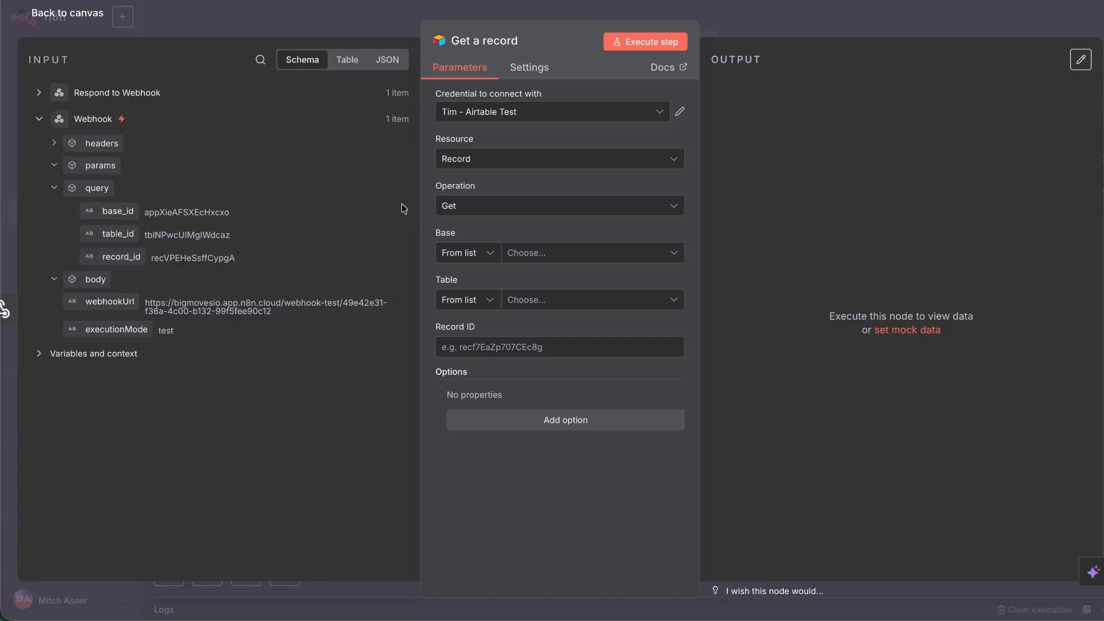
Use the BigMoves credential, map base_id, table_id and record_id, and fetch the record.
{"action": "left_click", "coordinate": [579, 113]}
{"action": "left_click", "coordinate": [517, 161]}
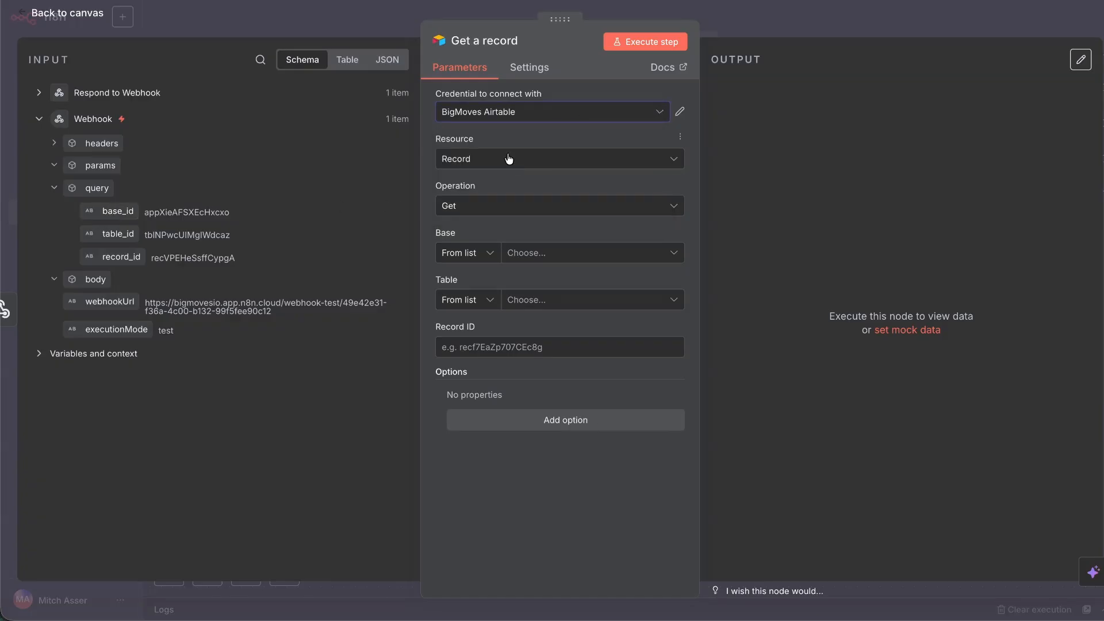
{"action": "left_click_drag", "start_coordinate": [115, 211], "coordinate": [536, 261]}
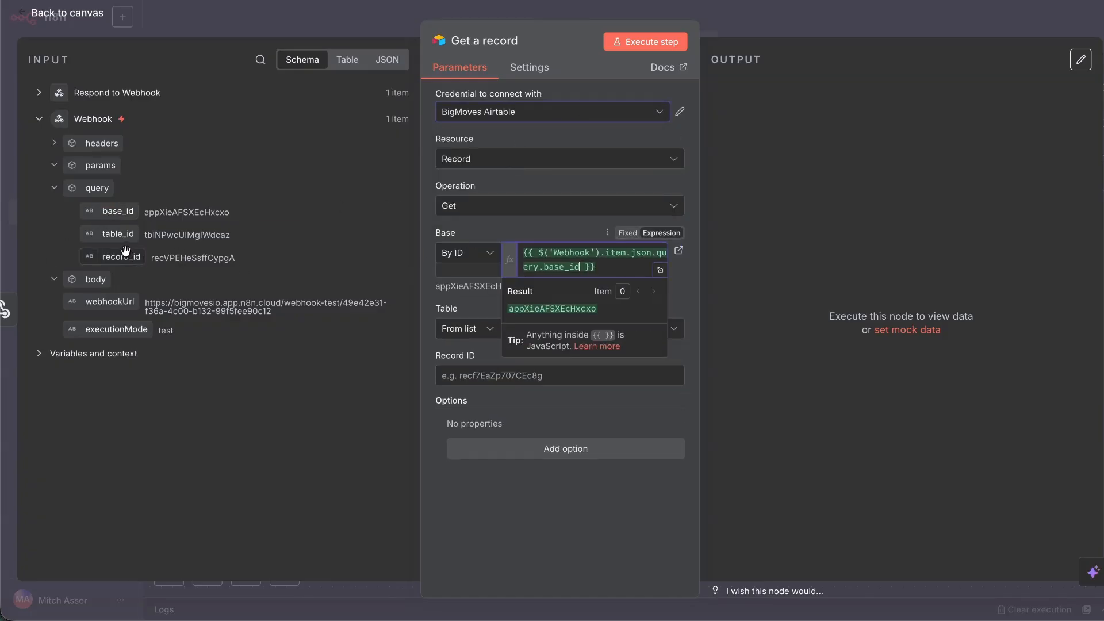
{"action": "left_click_drag", "start_coordinate": [118, 233], "coordinate": [644, 336]}
{"action": "left_click_drag", "start_coordinate": [116, 253], "coordinate": [552, 405]}
{"action": "left_click", "coordinate": [645, 42]}
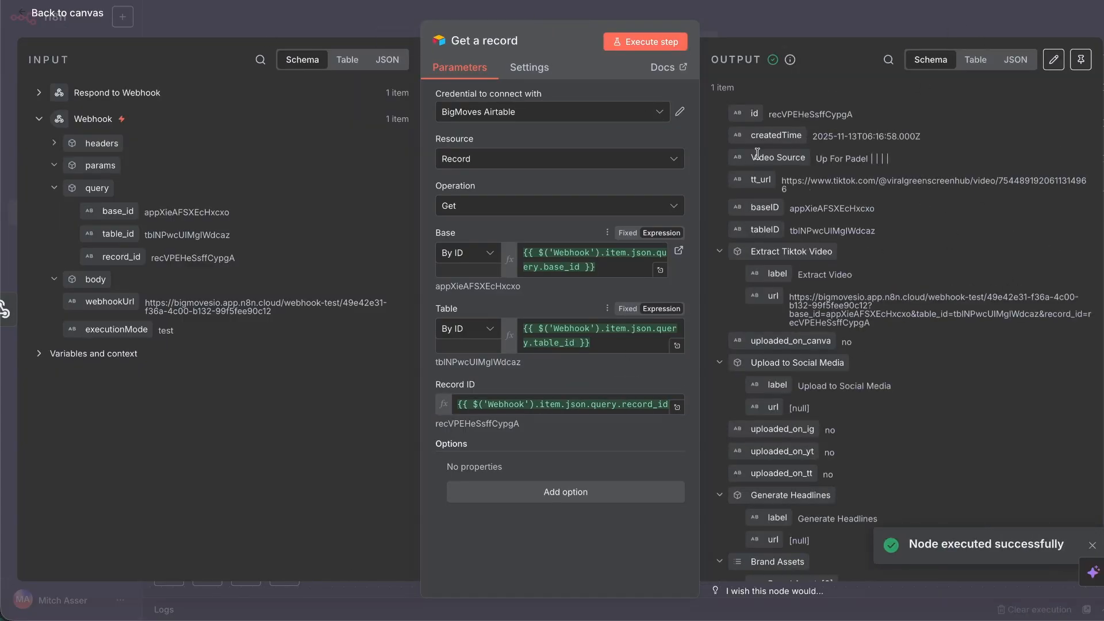
{"action": "triple_click", "coordinate": [829, 187]}
{"action": "key", "text": "super+c"}
{"action": "left_click", "coordinate": [67, 13]}
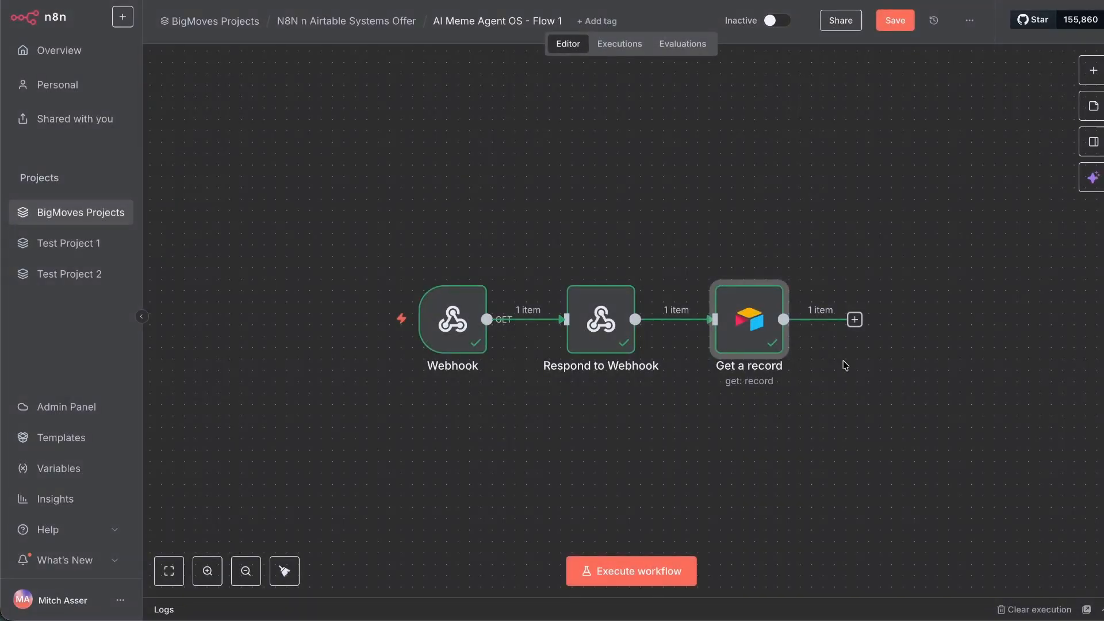
Add an Apify 'Run an Actor and get dataset' node after Get a record.
{"action": "left_click", "coordinate": [855, 320]}
{"action": "type", "text": "apify"}
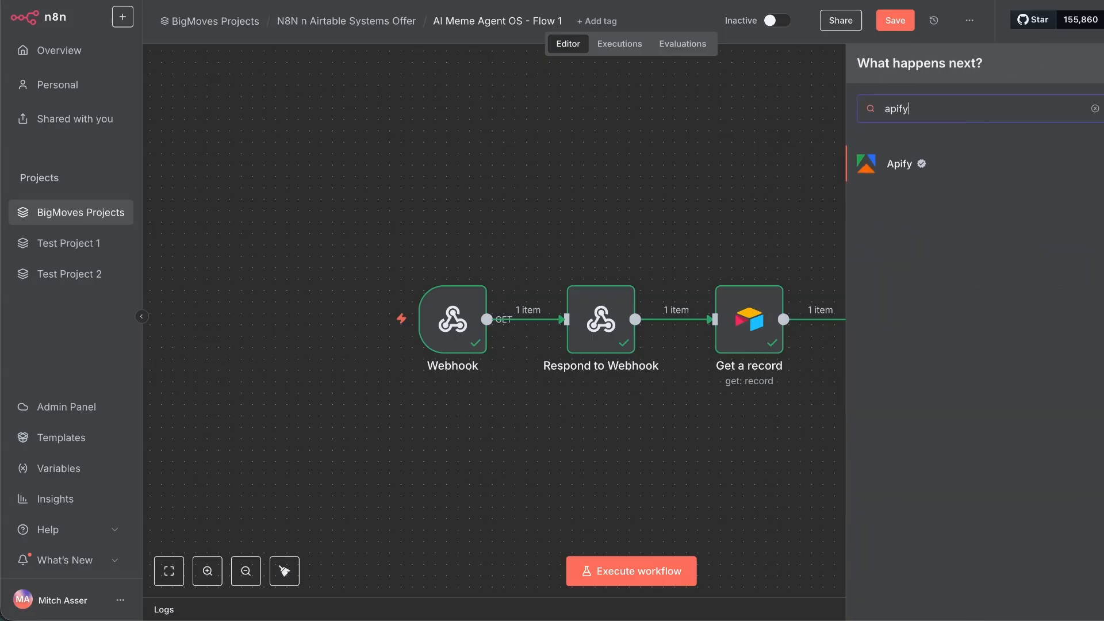
{"action": "left_click", "coordinate": [874, 171]}
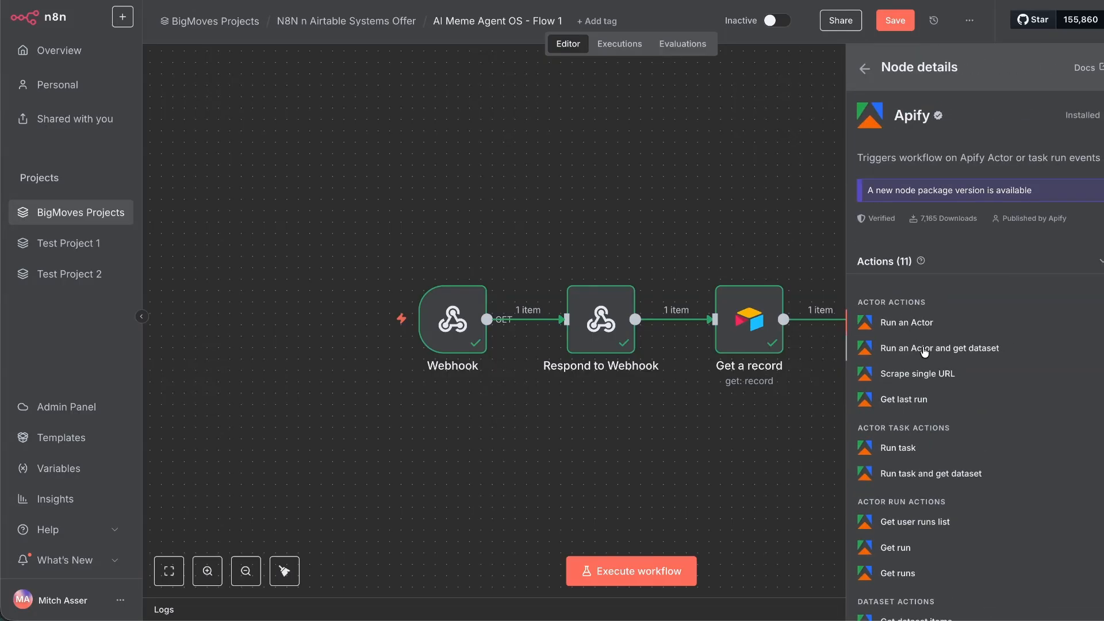
{"action": "left_click", "coordinate": [924, 351]}
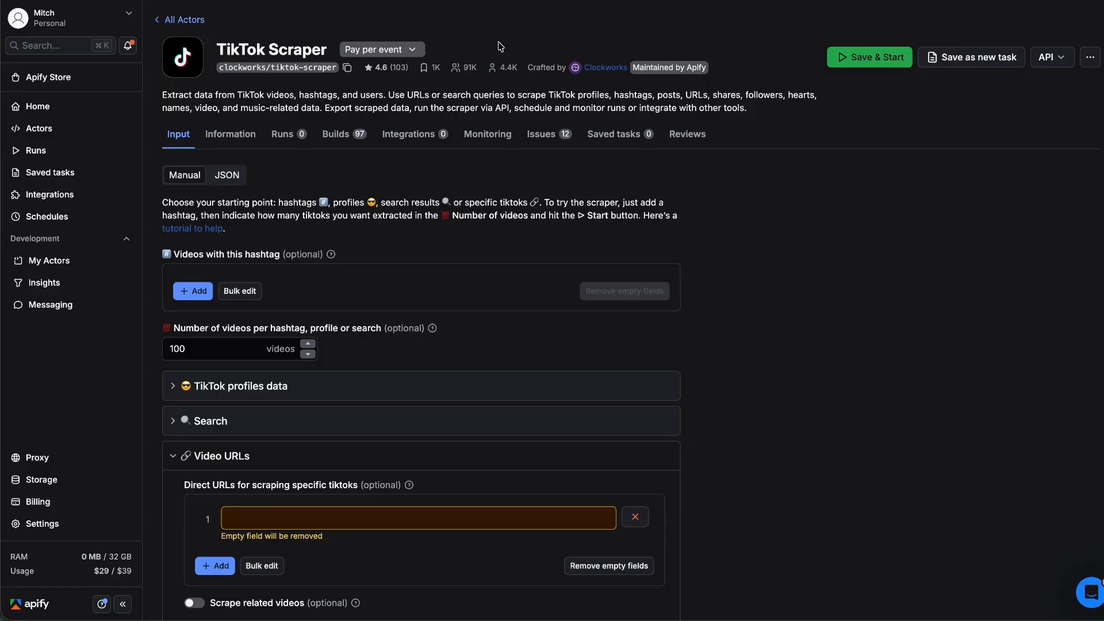
Paste the TikTok video URL into the TikTok Scraper's Direct URLs field.
{"action": "left_click", "coordinate": [295, 520]}
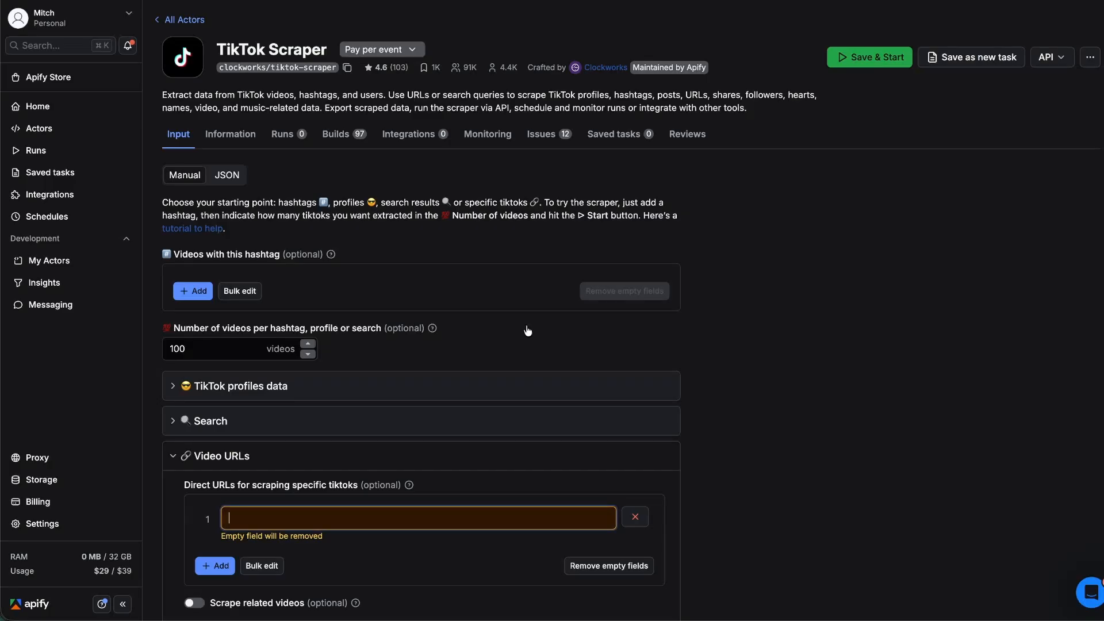
{"action": "scroll", "coordinate": [525, 328], "scroll_direction": "down", "scroll_amount": 5}
{"action": "scroll", "coordinate": [289, 274], "scroll_direction": "up", "scroll_amount": 1}
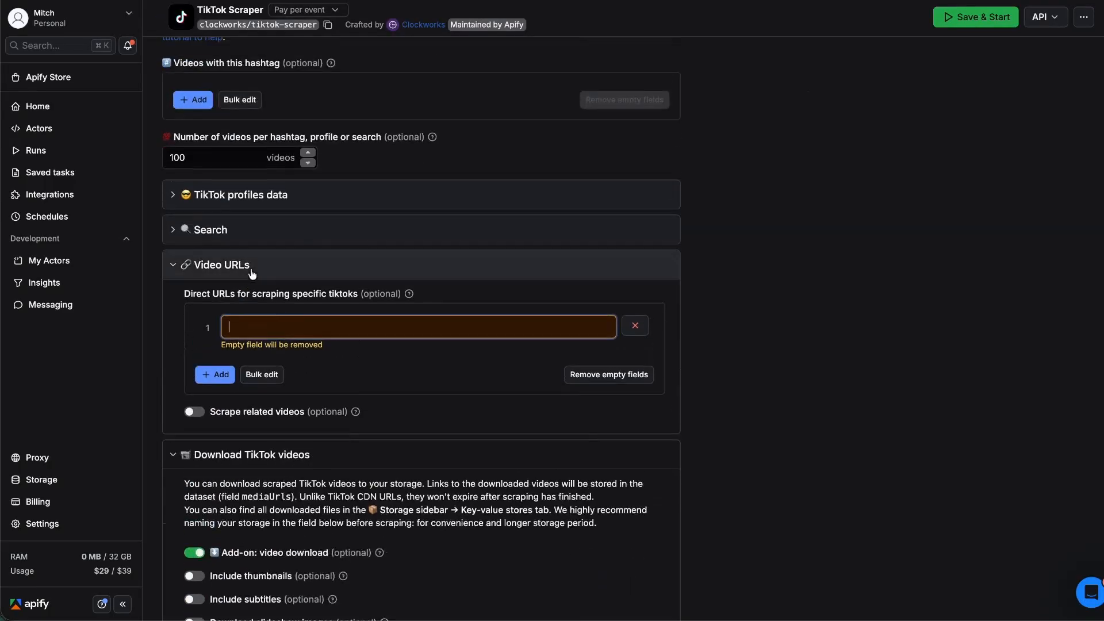
{"action": "key", "text": "super+v"}
{"action": "left_click", "coordinate": [764, 336]}
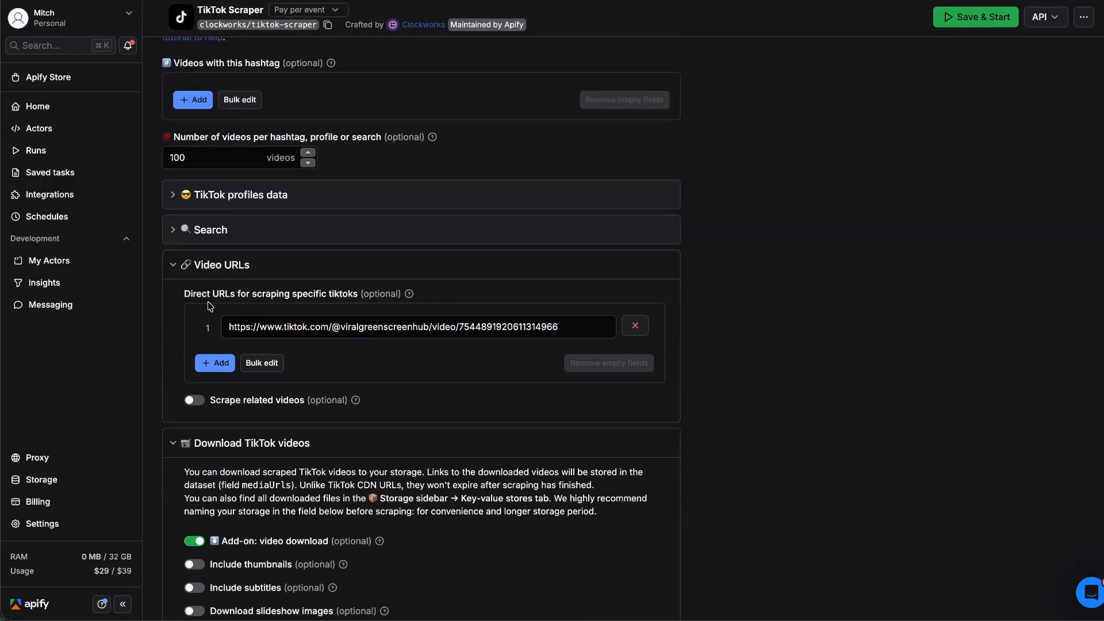
With video download enabled and a single URL row, save the scraper input and start a run.
{"action": "left_click", "coordinate": [172, 265]}
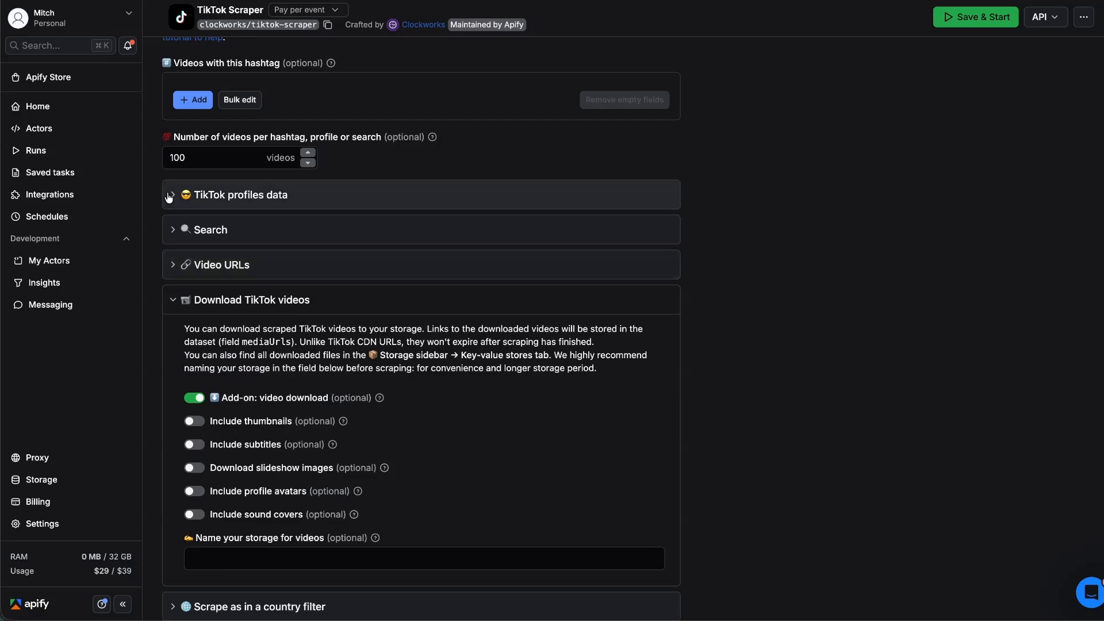
{"action": "scroll", "coordinate": [171, 194], "scroll_direction": "up", "scroll_amount": 2}
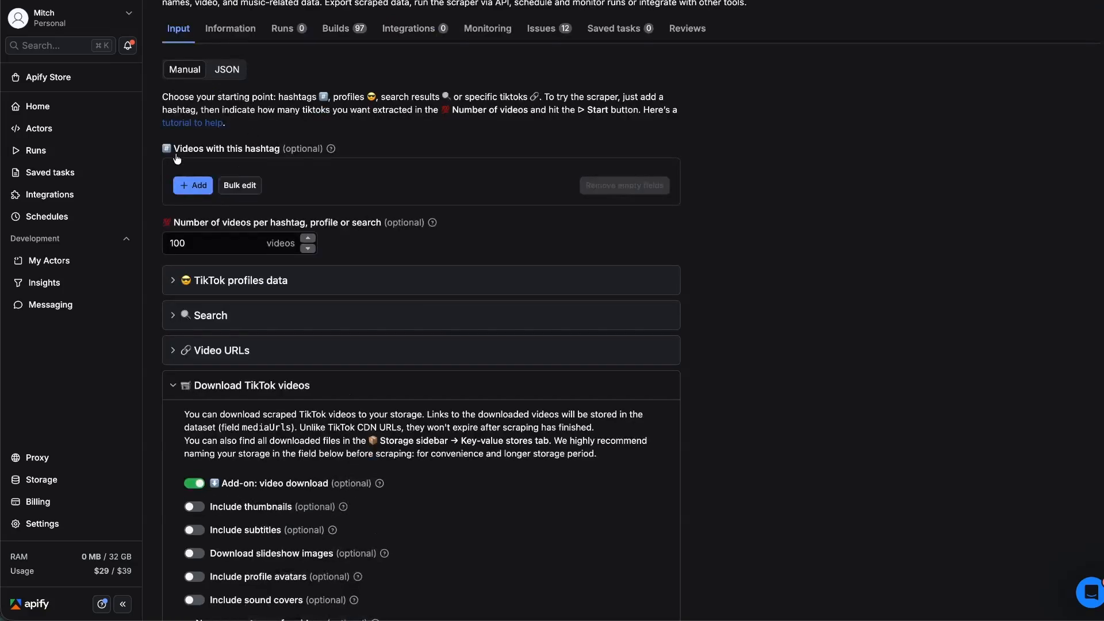
{"action": "left_click", "coordinate": [173, 349]}
{"action": "left_click", "coordinate": [215, 447]}
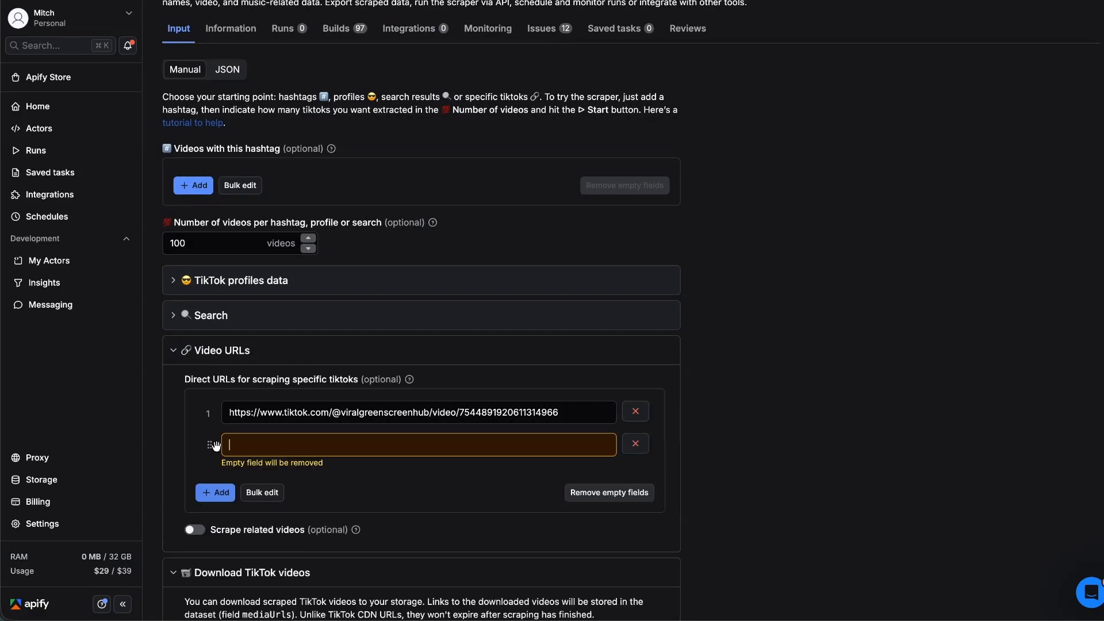
{"action": "left_click", "coordinate": [634, 443]}
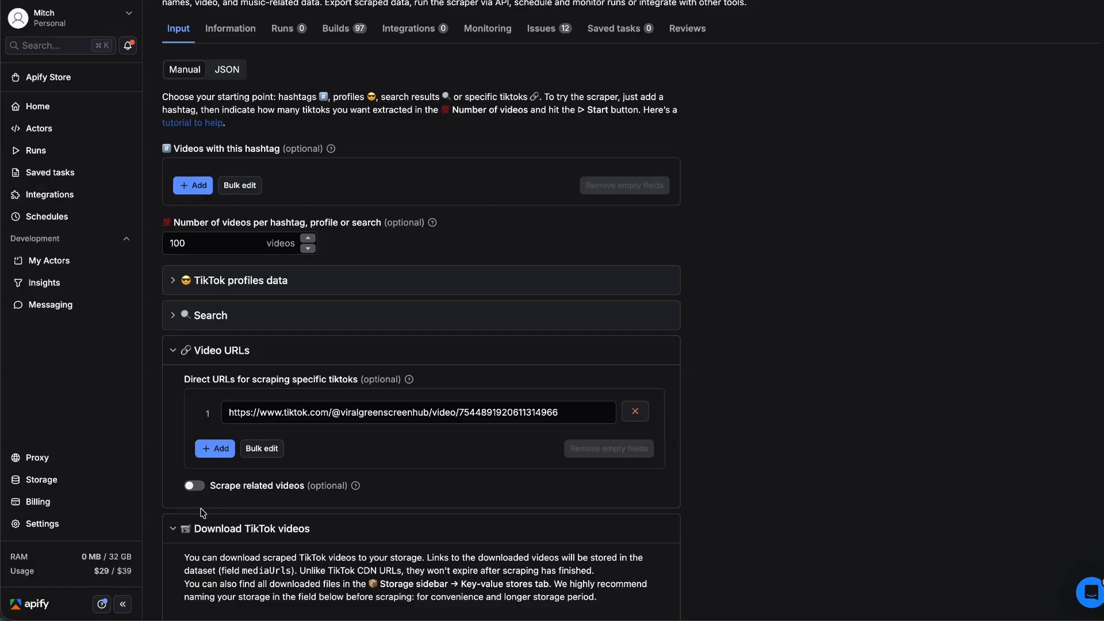
{"action": "scroll", "coordinate": [247, 489], "scroll_direction": "down", "scroll_amount": 3}
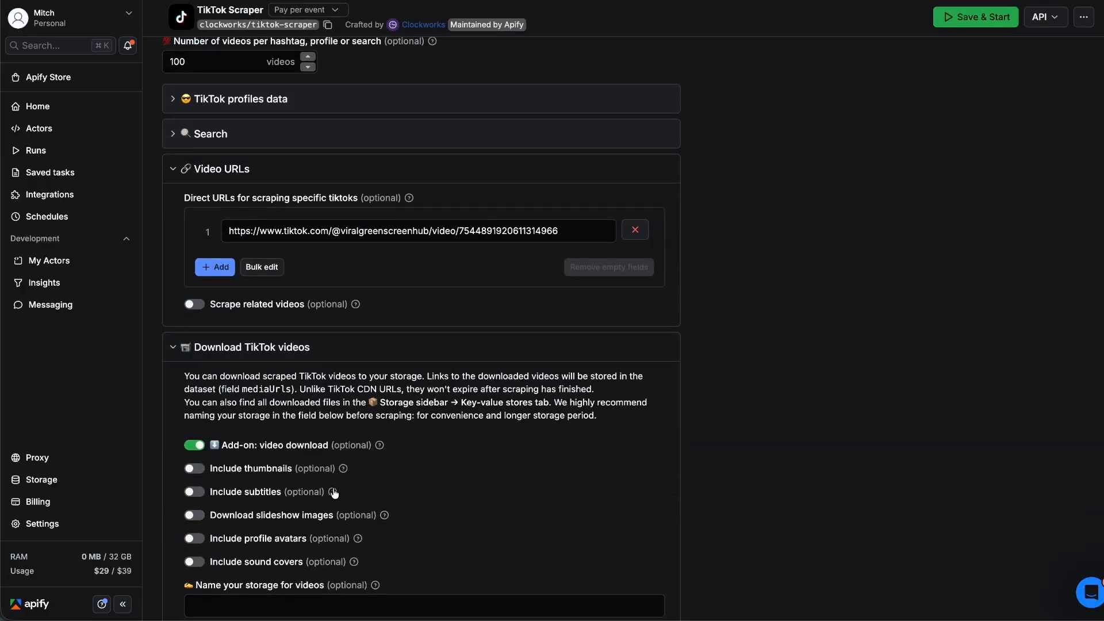
{"action": "mouse_move", "coordinate": [333, 493]}
{"action": "scroll", "coordinate": [754, 418], "scroll_direction": "down", "scroll_amount": 3}
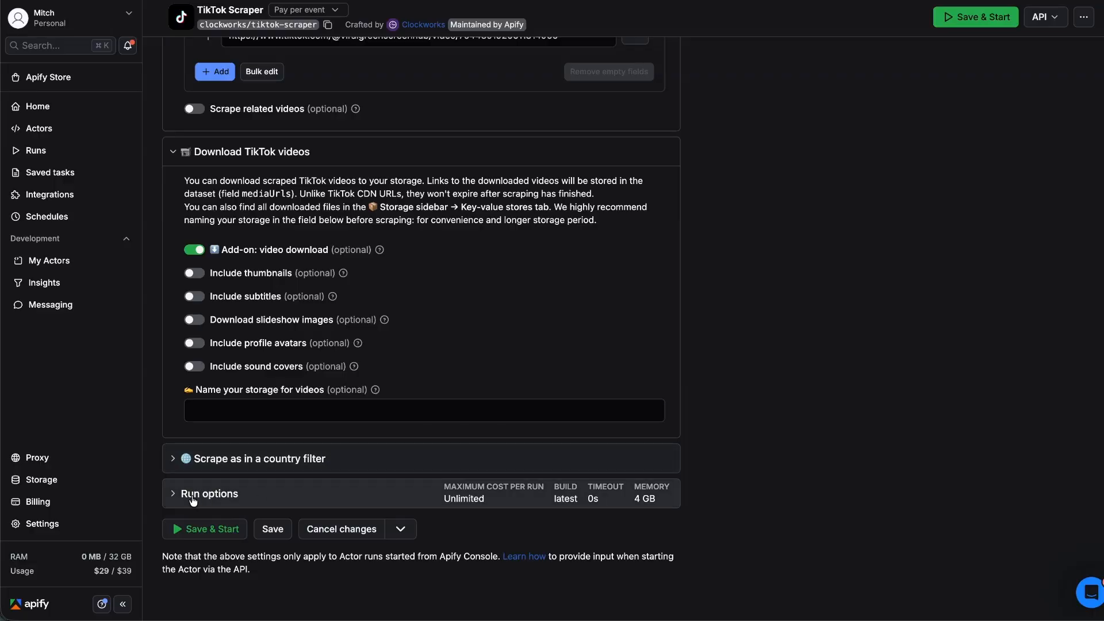
{"action": "left_click", "coordinate": [196, 530]}
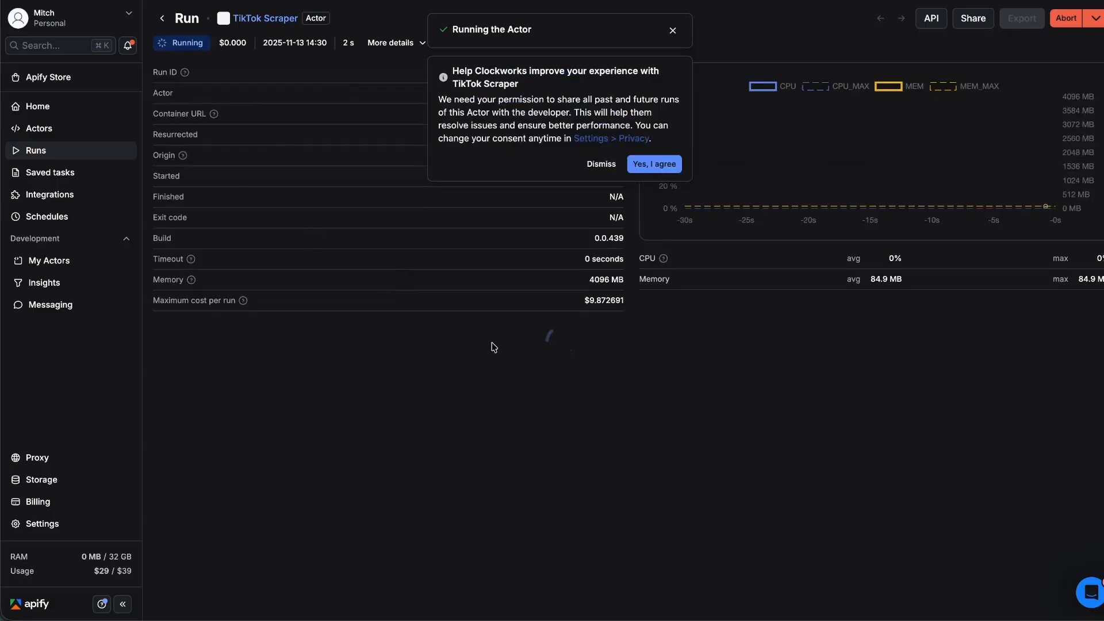
Dismiss the data-sharing prompt and copy the finished TikTok Scraper run's input JSON.
{"action": "left_click", "coordinate": [655, 166]}
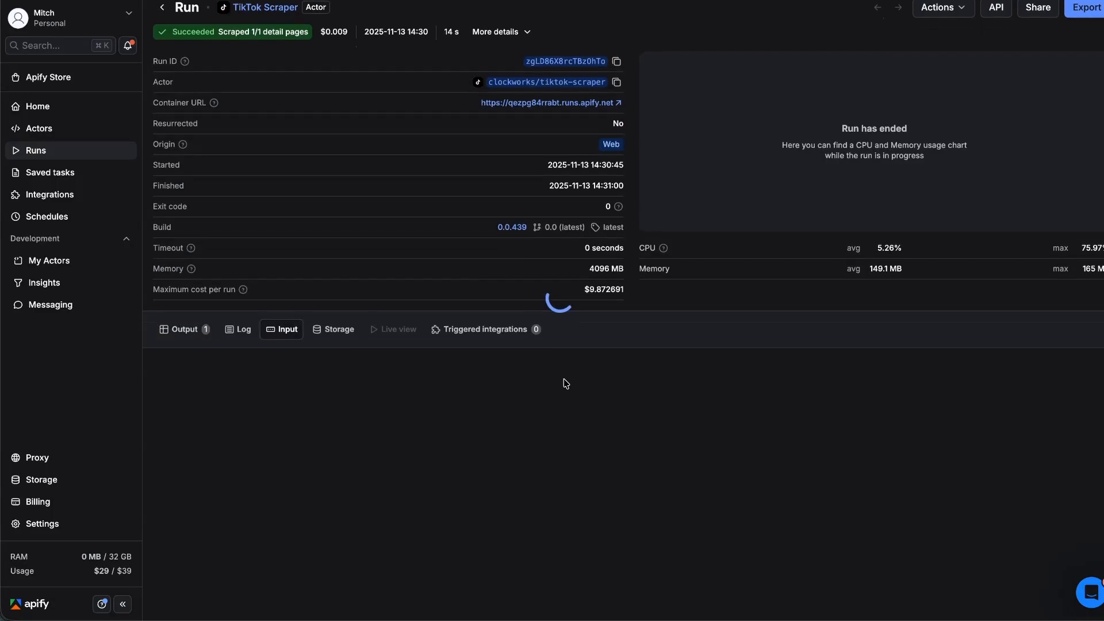
{"action": "scroll", "coordinate": [375, 353], "scroll_direction": "down", "scroll_amount": 2}
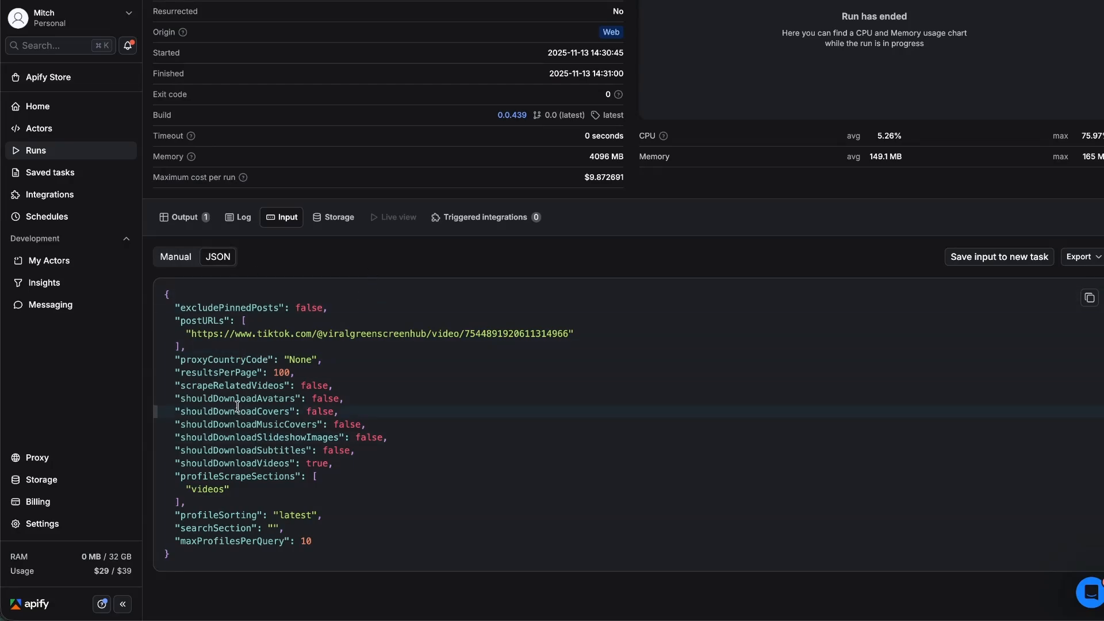
{"action": "left_click_drag", "start_coordinate": [198, 528], "coordinate": [262, 541]}
{"action": "left_click", "coordinate": [235, 514]}
{"action": "left_click", "coordinate": [217, 311]}
{"action": "left_click", "coordinate": [1089, 298]}
{"action": "scroll", "coordinate": [355, 260], "scroll_direction": "up", "scroll_amount": 1}
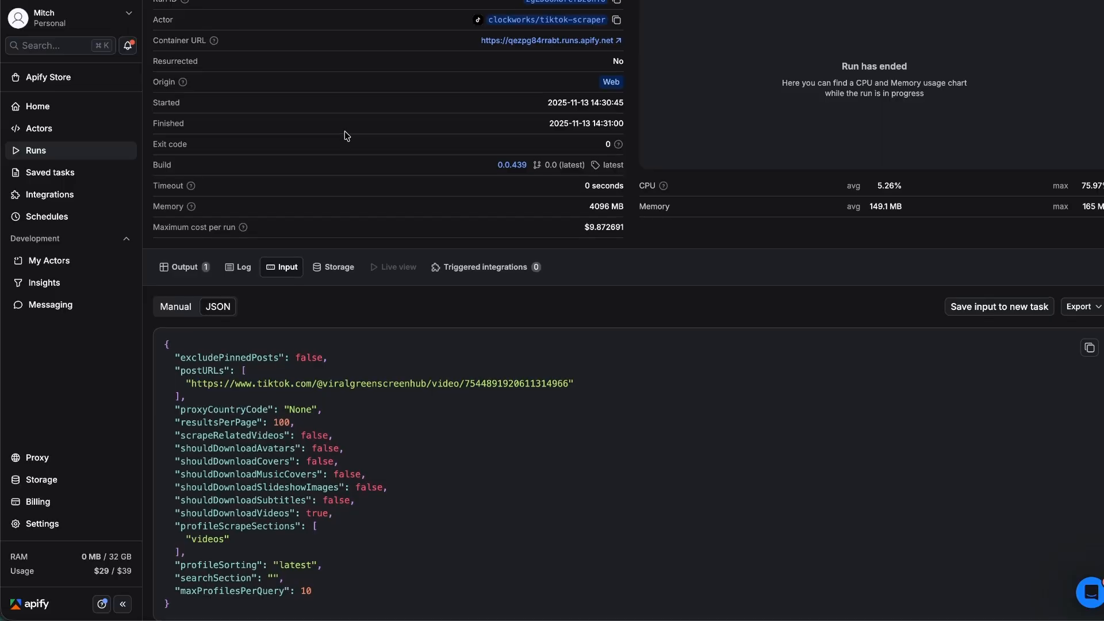
{"action": "scroll", "coordinate": [344, 142], "scroll_direction": "up", "scroll_amount": 2}
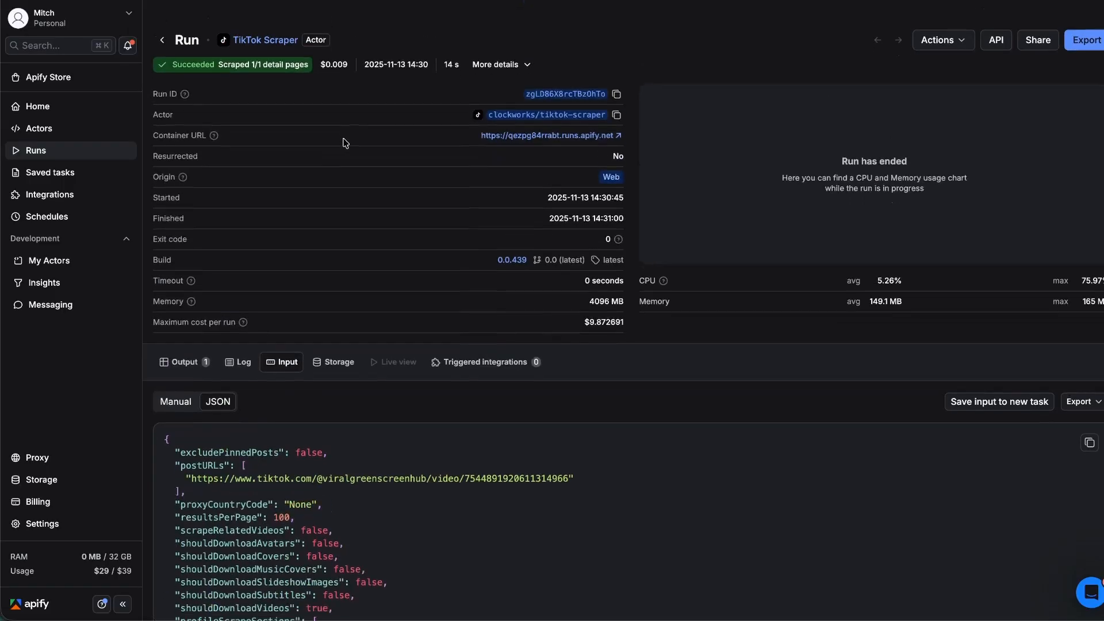
{"action": "scroll", "coordinate": [345, 142], "scroll_direction": "down", "scroll_amount": 1}
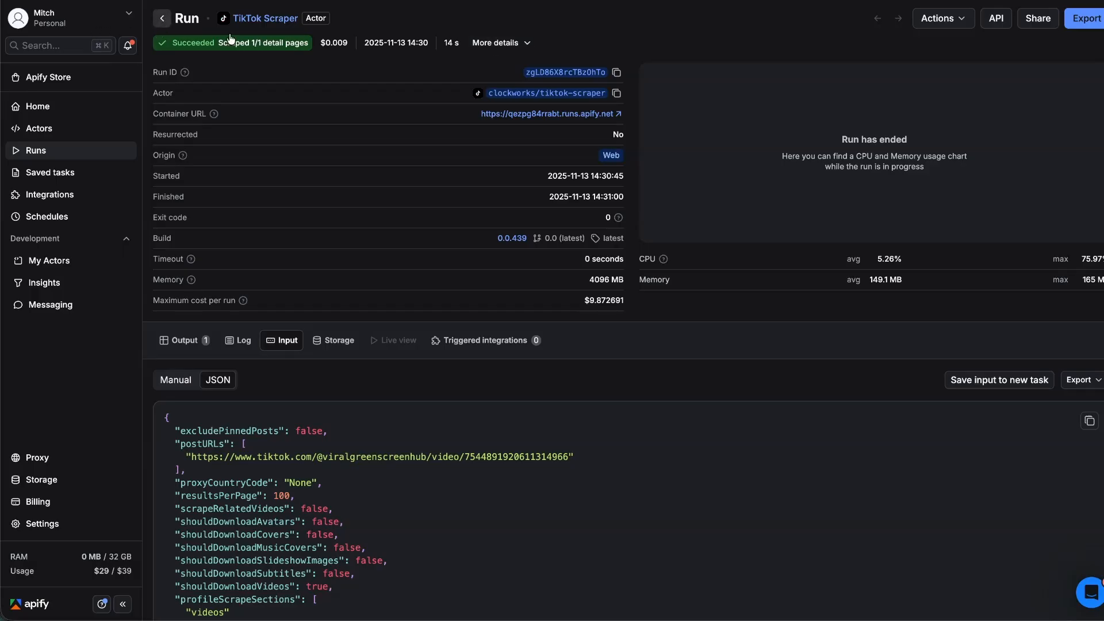
{"action": "left_click", "coordinate": [261, 18]}
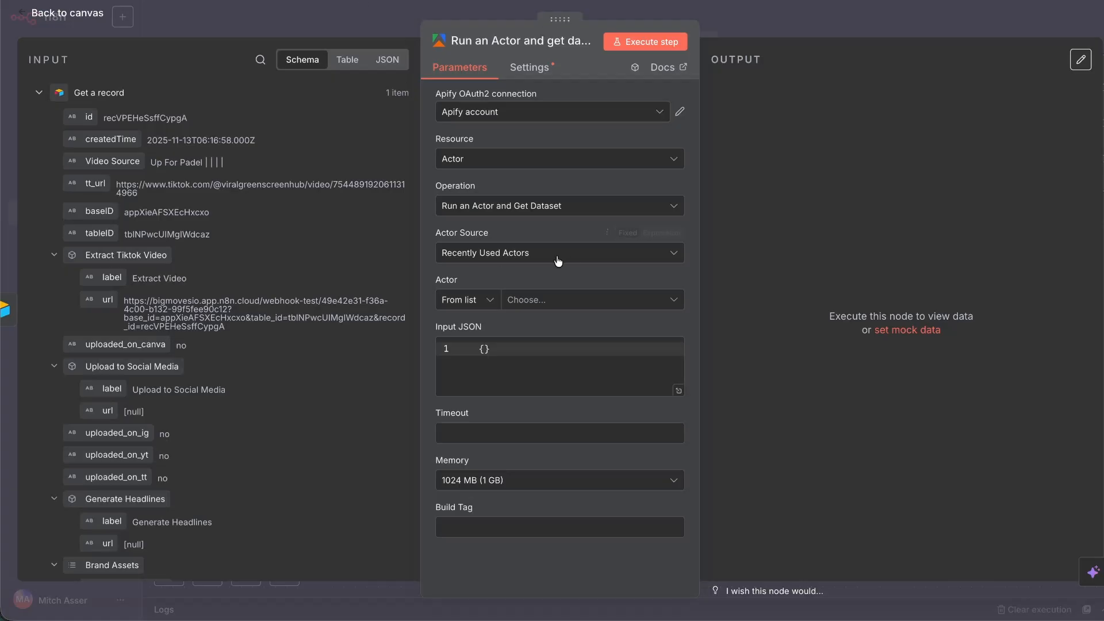
Select the TikTok Scraper actor and paste the copied configuration into the Input JSON editor.
{"action": "left_click", "coordinate": [549, 307]}
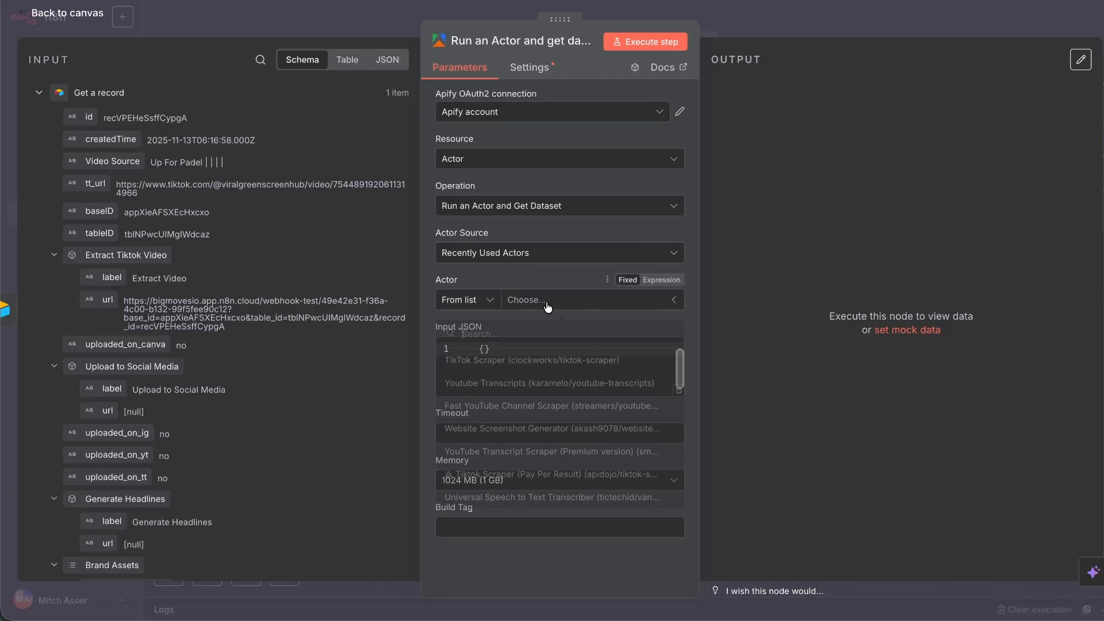
{"action": "left_click", "coordinate": [546, 363]}
{"action": "left_click", "coordinate": [679, 390]}
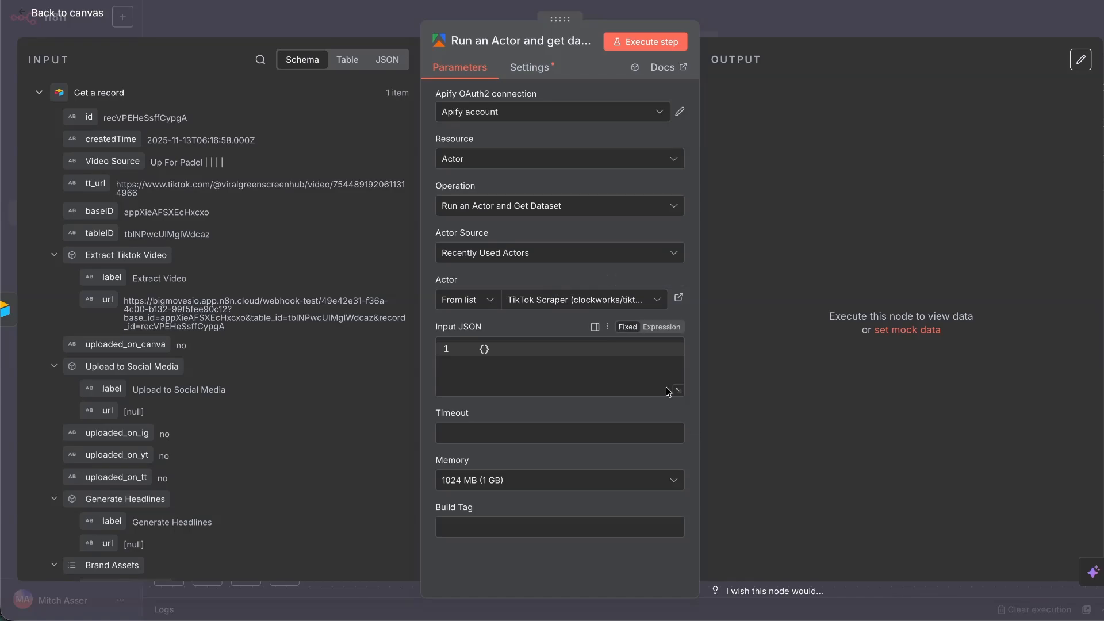
{"action": "left_click", "coordinate": [296, 108]}
{"action": "key", "text": "ctrl+v"}
{"action": "key", "text": "ctrl+a"}
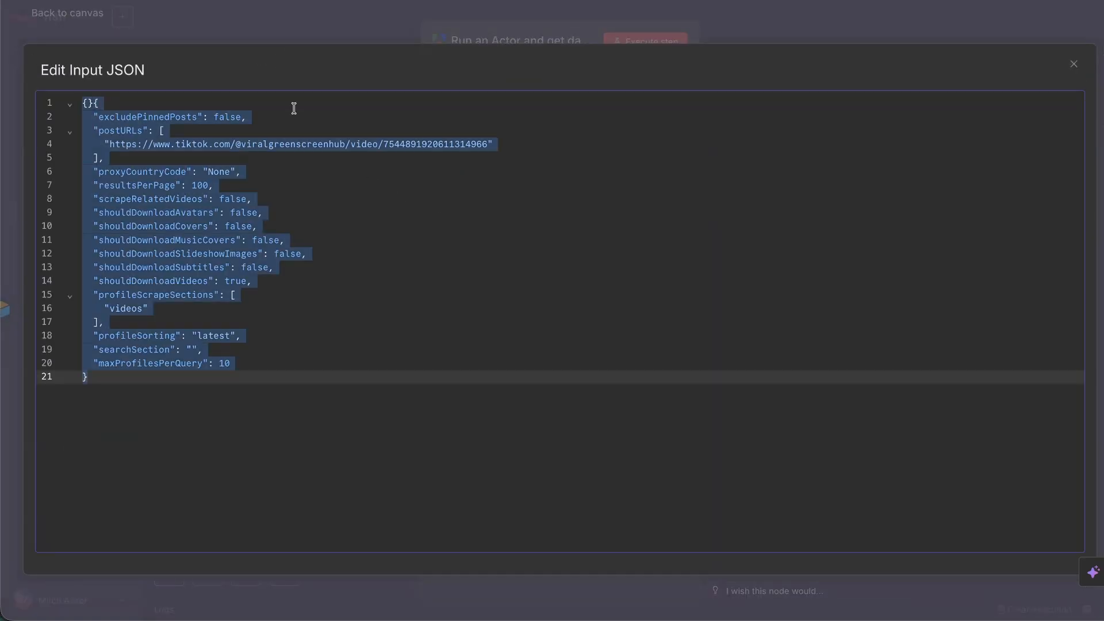
{"action": "key", "text": "ctrl+v"}
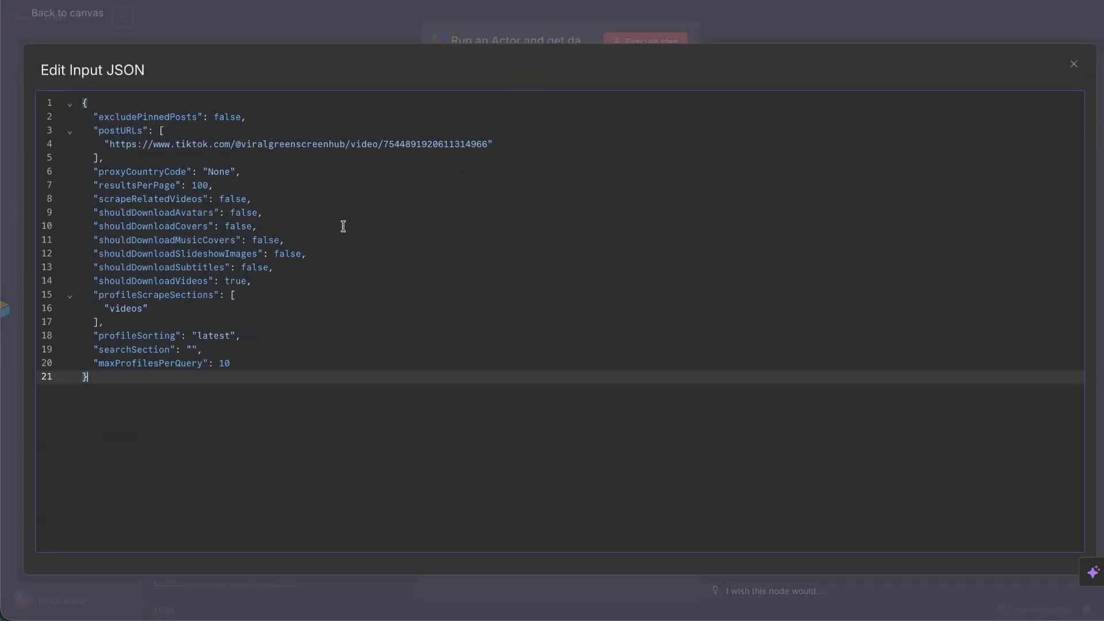
Check the pasted video URL and shouldDownloadVideos true, then close the editor.
{"action": "left_click", "coordinate": [258, 160]}
{"action": "left_click", "coordinate": [417, 144]}
{"action": "left_click_drag", "start_coordinate": [486, 143], "coordinate": [126, 150]}
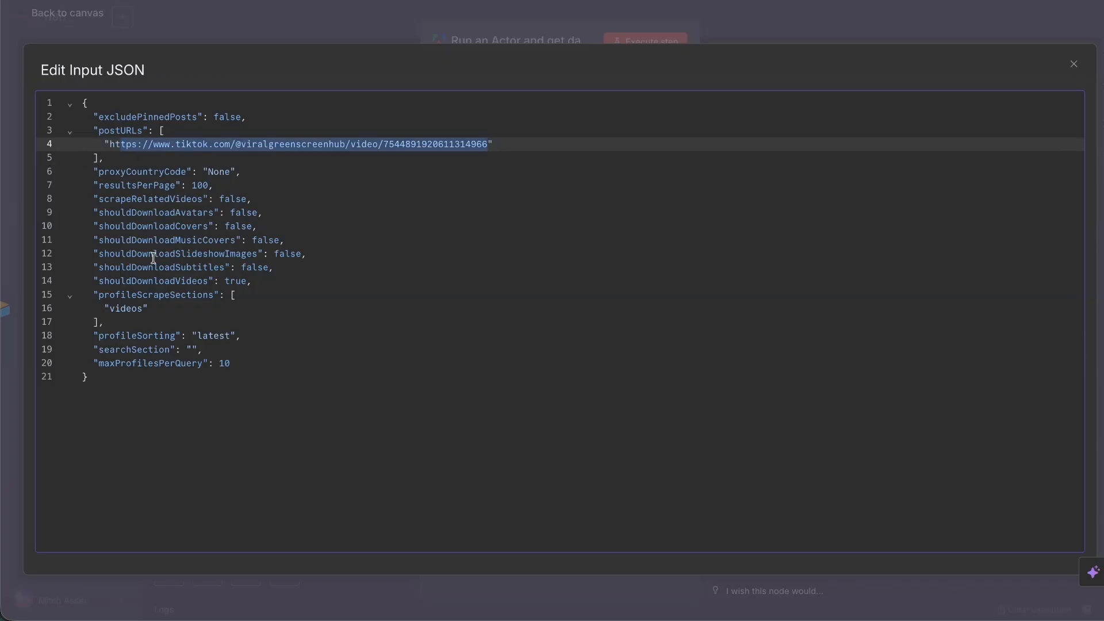
{"action": "double_click", "coordinate": [237, 283]}
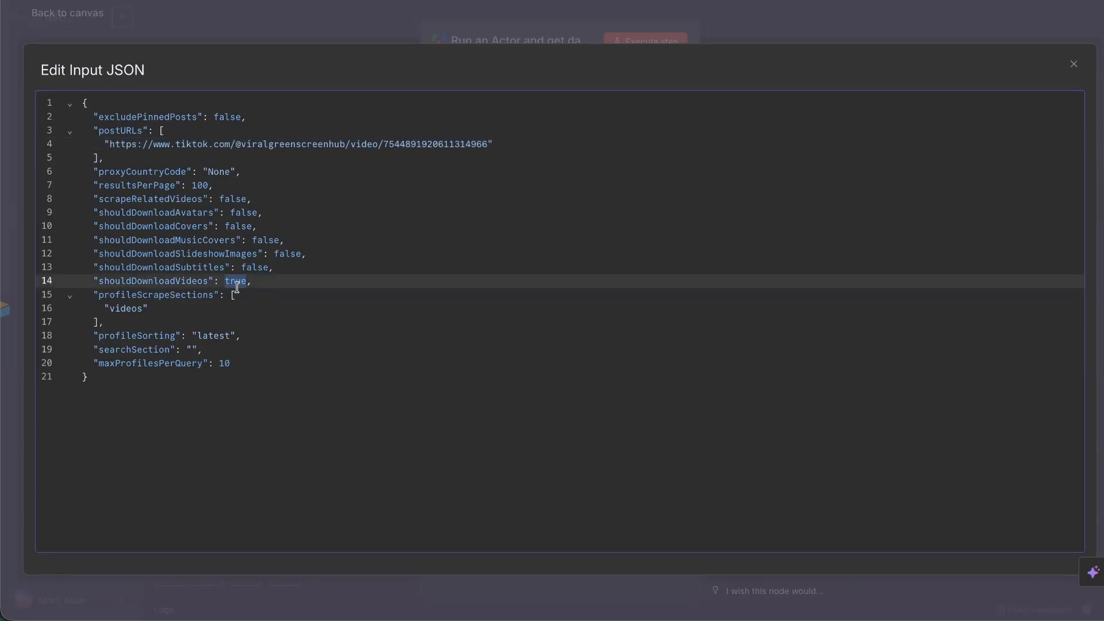
{"action": "left_click", "coordinate": [1071, 66]}
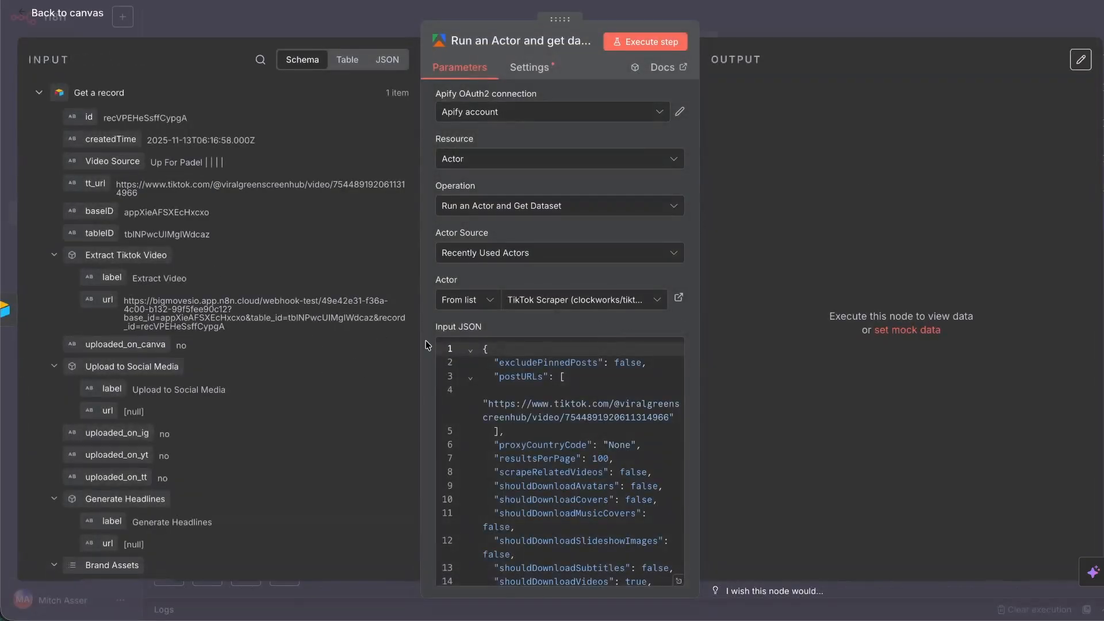
Replace the hard-coded postURLs link with {{ $json.tt_url }} and execute the Apify node.
{"action": "left_click_drag", "start_coordinate": [95, 183], "coordinate": [532, 401]}
{"action": "left_click", "coordinate": [683, 420]}
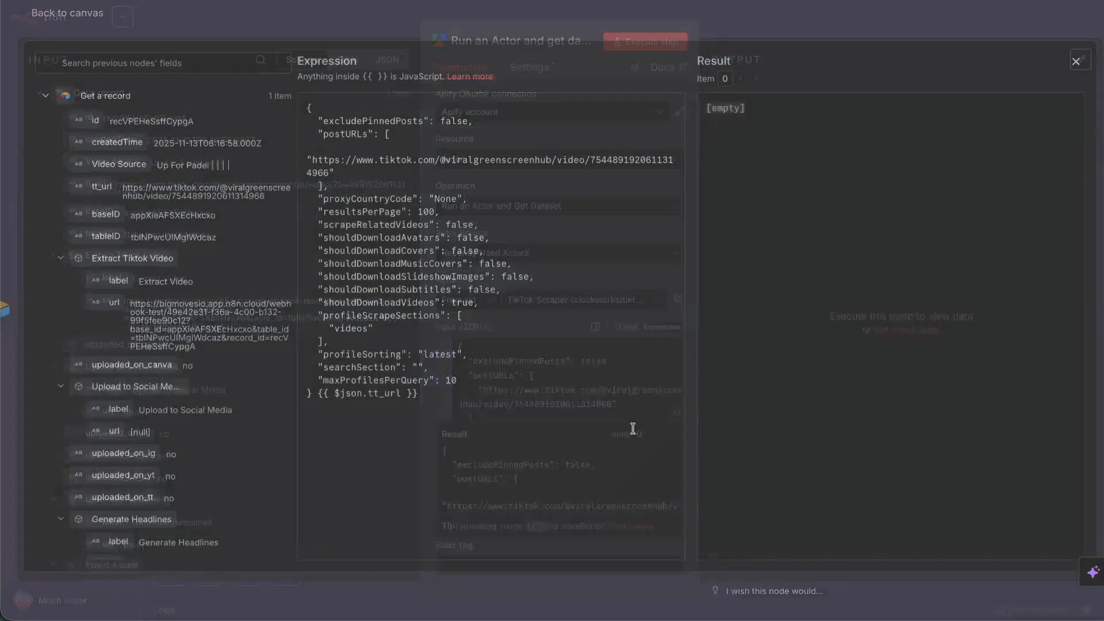
{"action": "left_click_drag", "start_coordinate": [418, 396], "coordinate": [319, 400]}
{"action": "key", "text": "ctrl+c"}
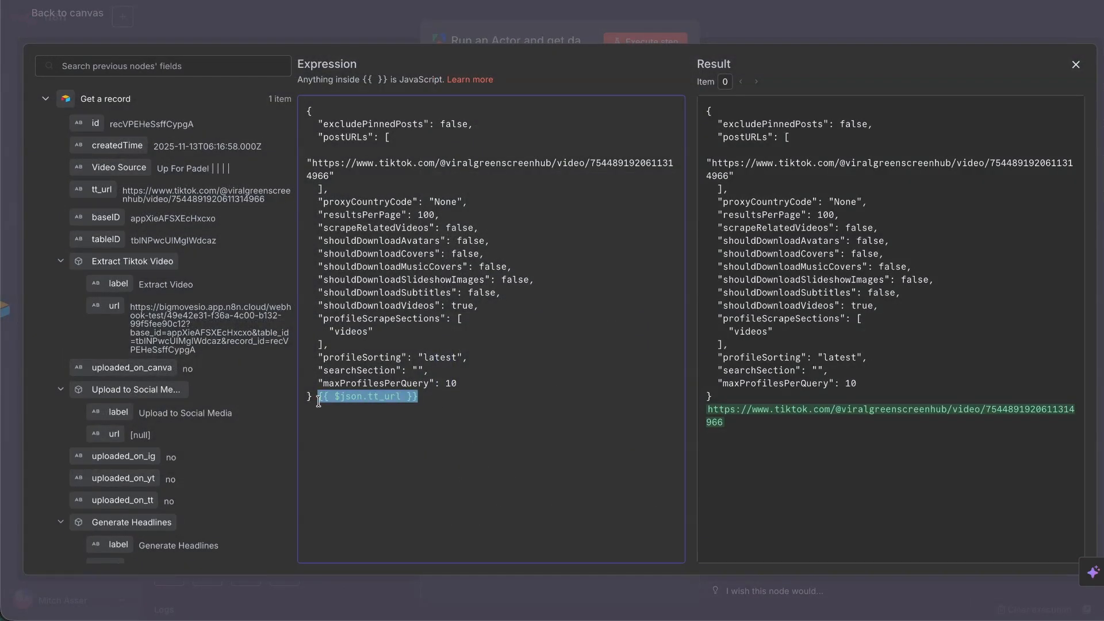
{"action": "key", "text": "BackSpace"}
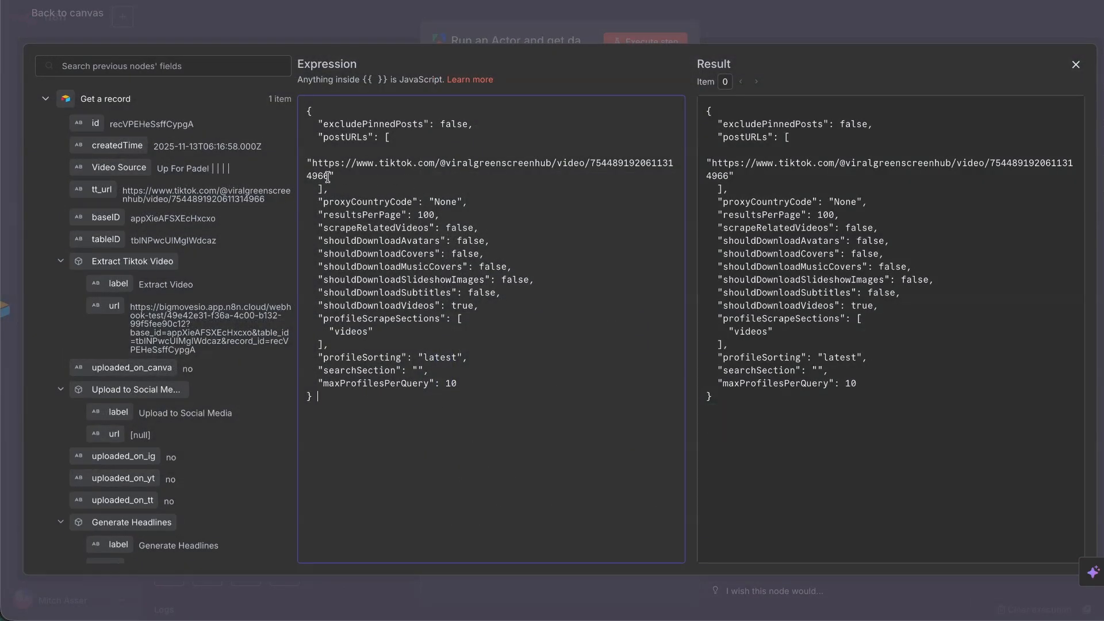
{"action": "left_click_drag", "start_coordinate": [328, 176], "coordinate": [306, 163]}
{"action": "key", "text": "ctrl+v"}
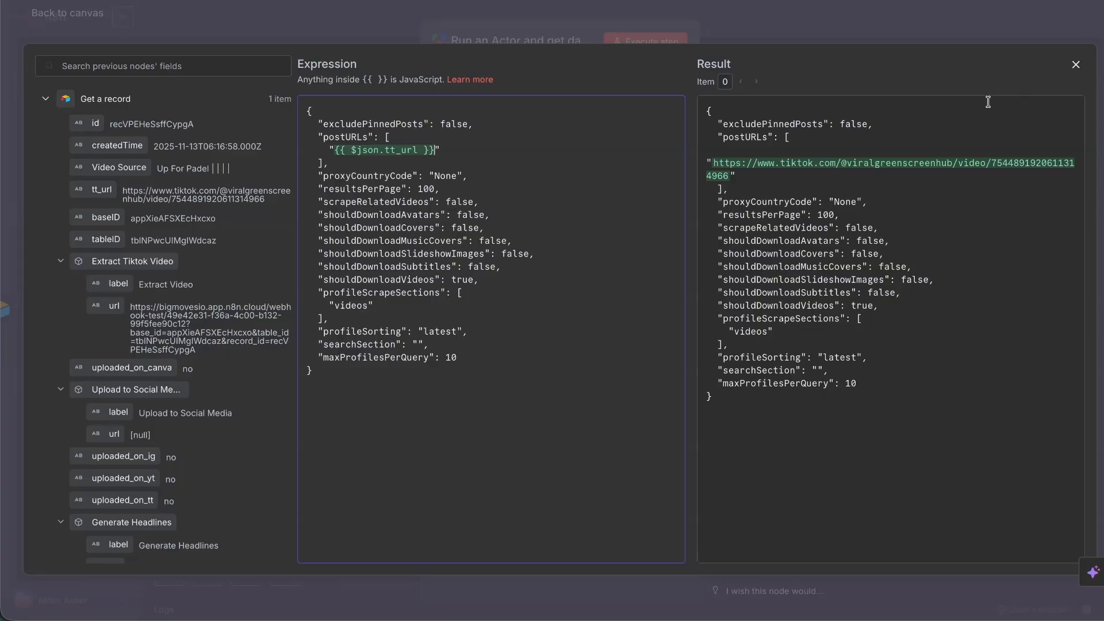
{"action": "left_click", "coordinate": [1079, 64]}
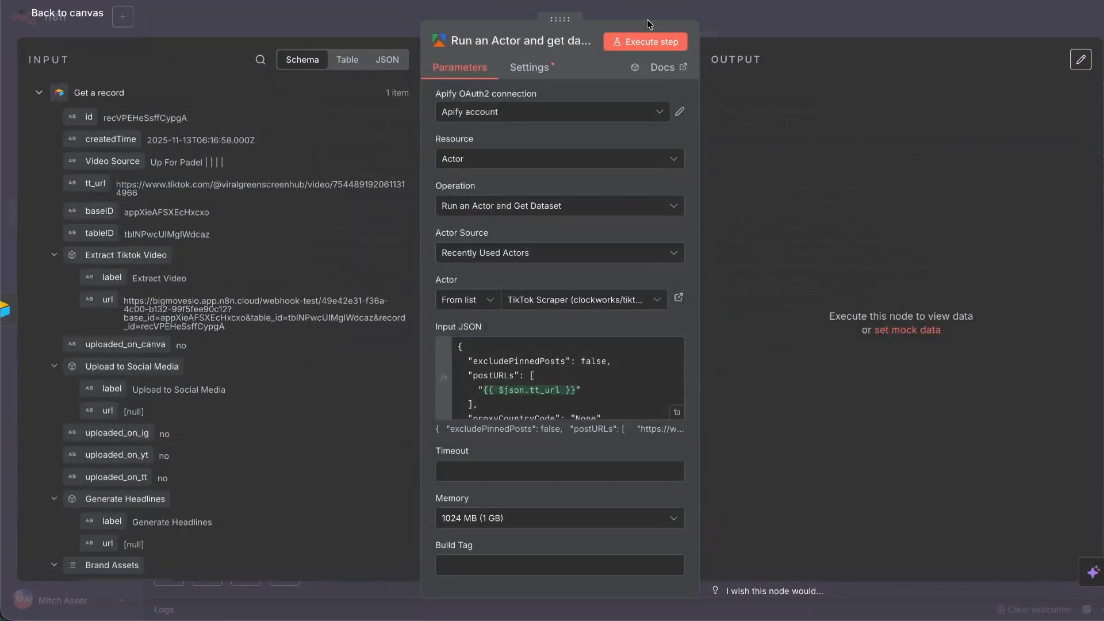
{"action": "left_click", "coordinate": [646, 42]}
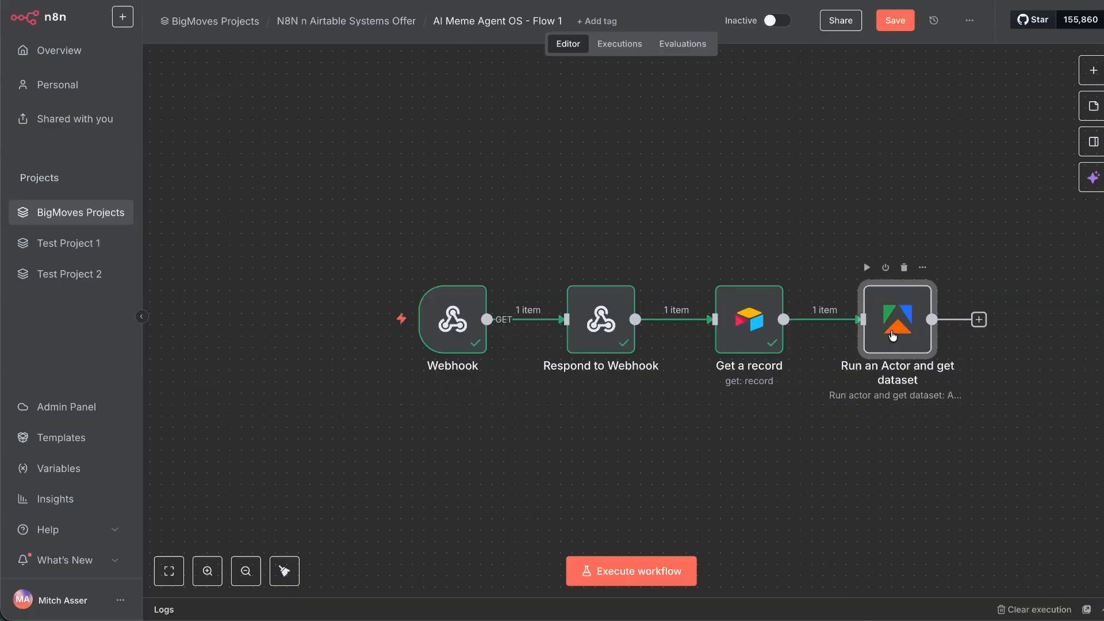
Delete the proxy, subtitle, profile-scraping and excludePinnedPosts lines from the Apify Input JSON.
{"action": "double_click", "coordinate": [887, 398]}
{"action": "left_click", "coordinate": [677, 413]}
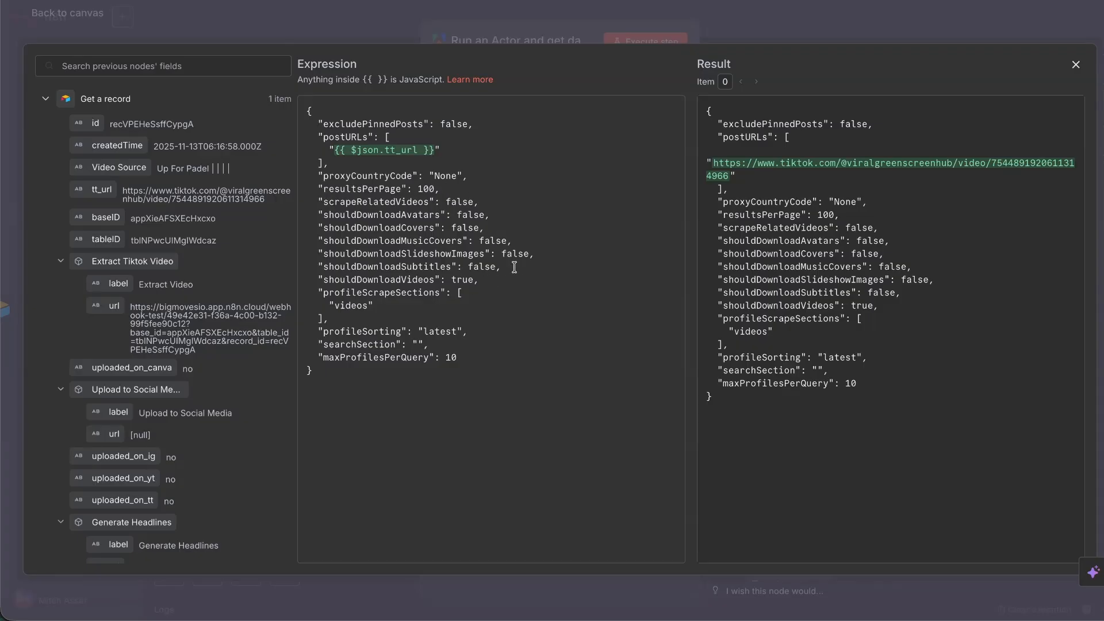
{"action": "left_click_drag", "start_coordinate": [514, 267], "coordinate": [306, 176]}
{"action": "key", "text": "BackSpace"}
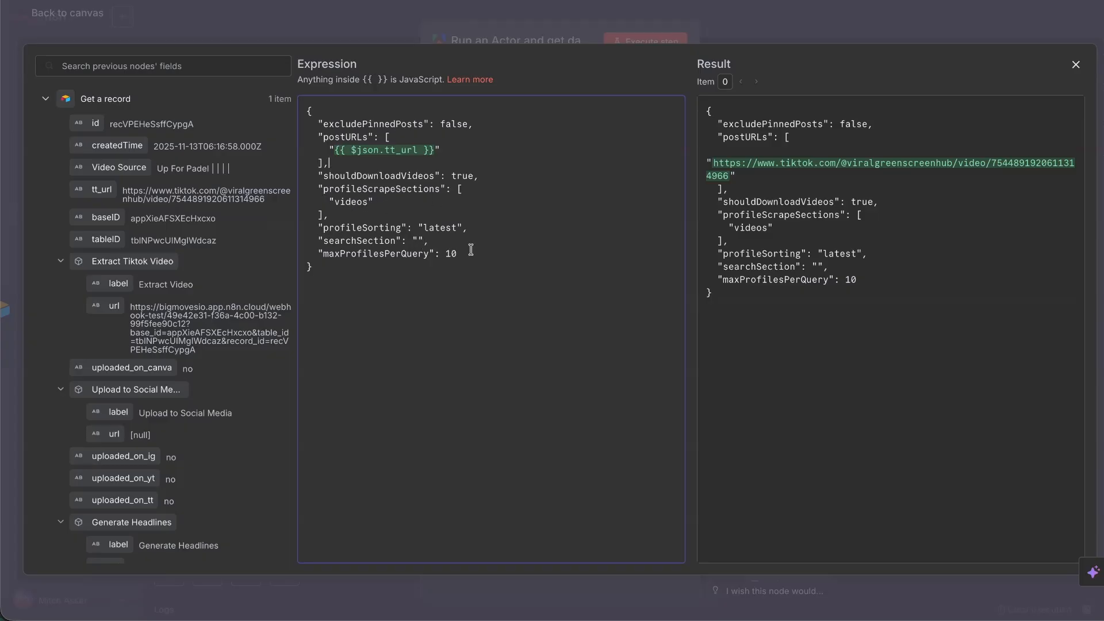
{"action": "left_click_drag", "start_coordinate": [475, 251], "coordinate": [480, 176]}
{"action": "key", "text": "BackSpace"}
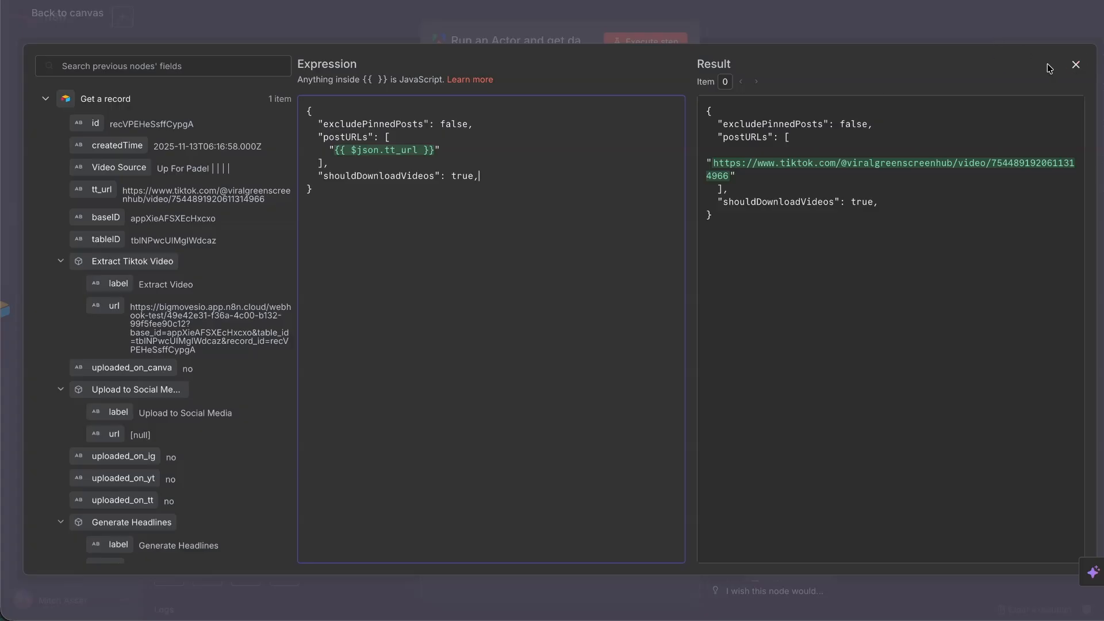
{"action": "left_click_drag", "start_coordinate": [473, 123], "coordinate": [247, 124]}
{"action": "key", "text": "BackSpace"}
{"action": "key", "text": "BackSpace"}
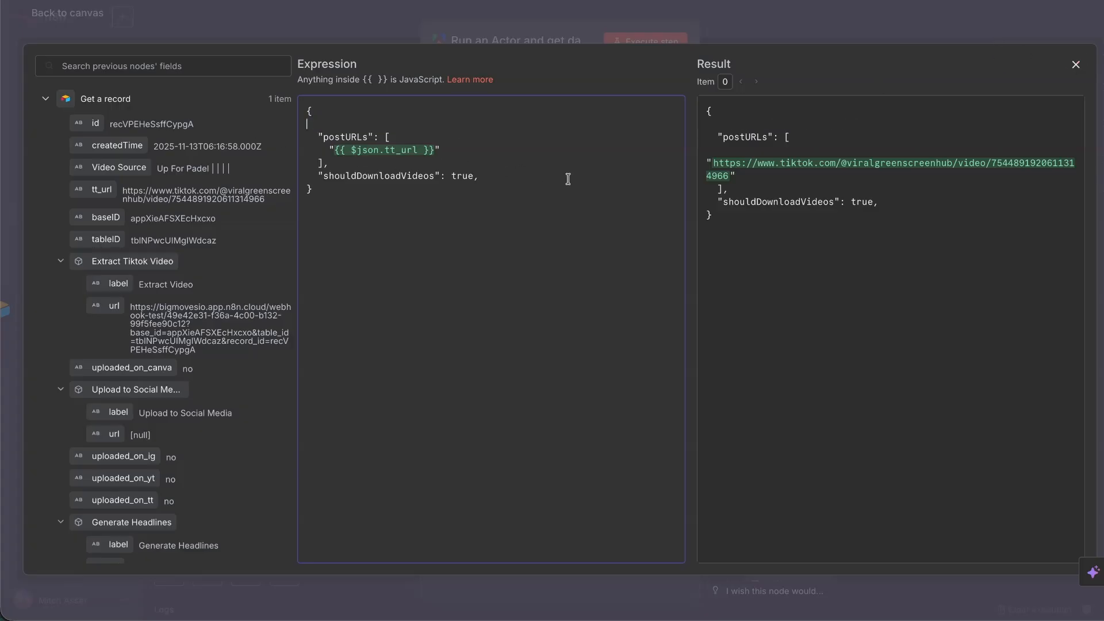
{"action": "left_click", "coordinate": [1076, 65]}
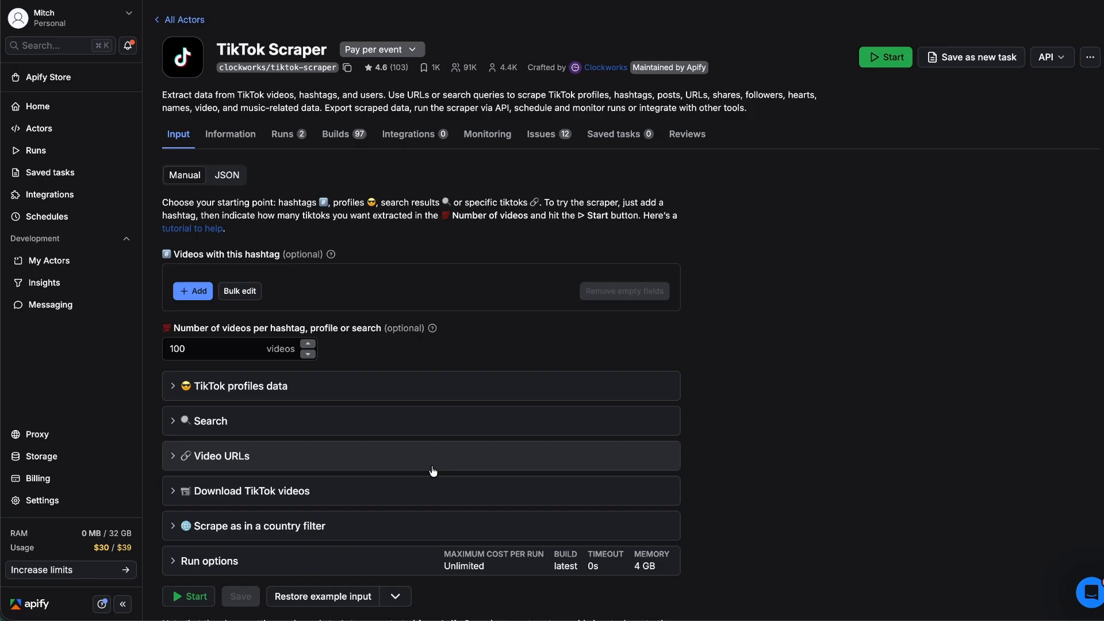
Expand and collapse the TikTok profiles data section on the TikTok Scraper Input tab.
{"action": "scroll", "coordinate": [229, 345], "scroll_direction": "down", "scroll_amount": 2}
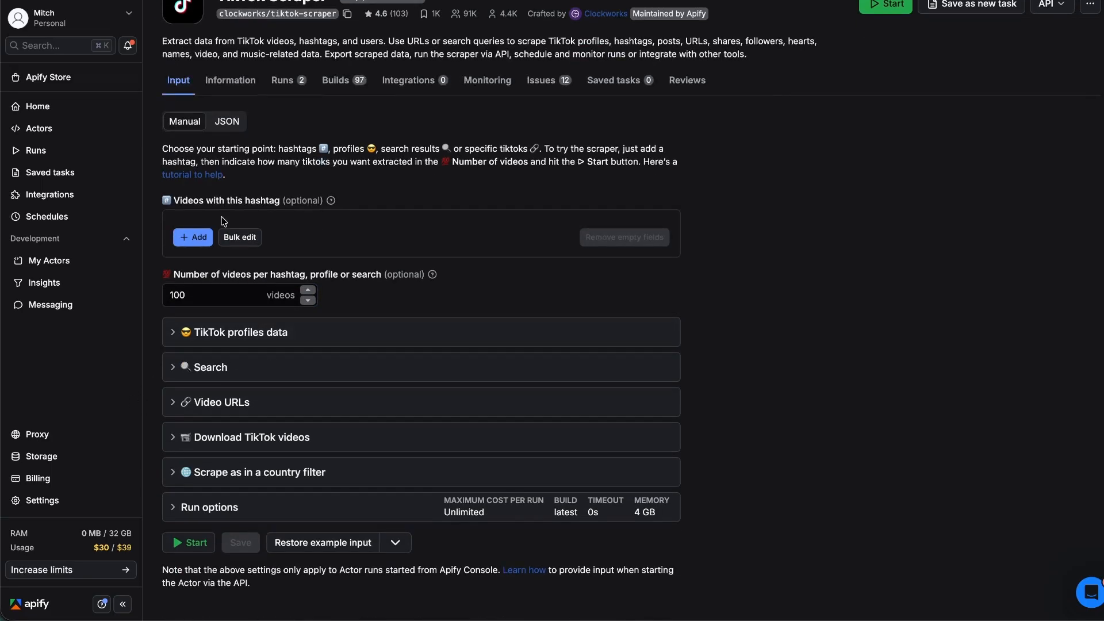
{"action": "scroll", "coordinate": [230, 328], "scroll_direction": "down", "scroll_amount": 1}
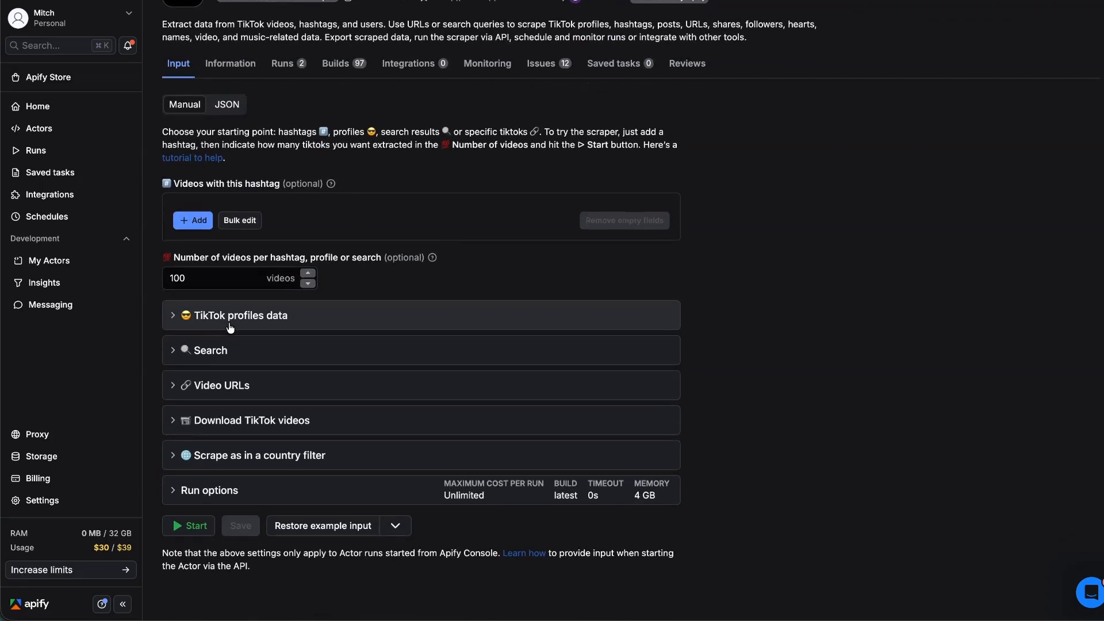
{"action": "left_click", "coordinate": [172, 319]}
{"action": "scroll", "coordinate": [310, 339], "scroll_direction": "down", "scroll_amount": 4}
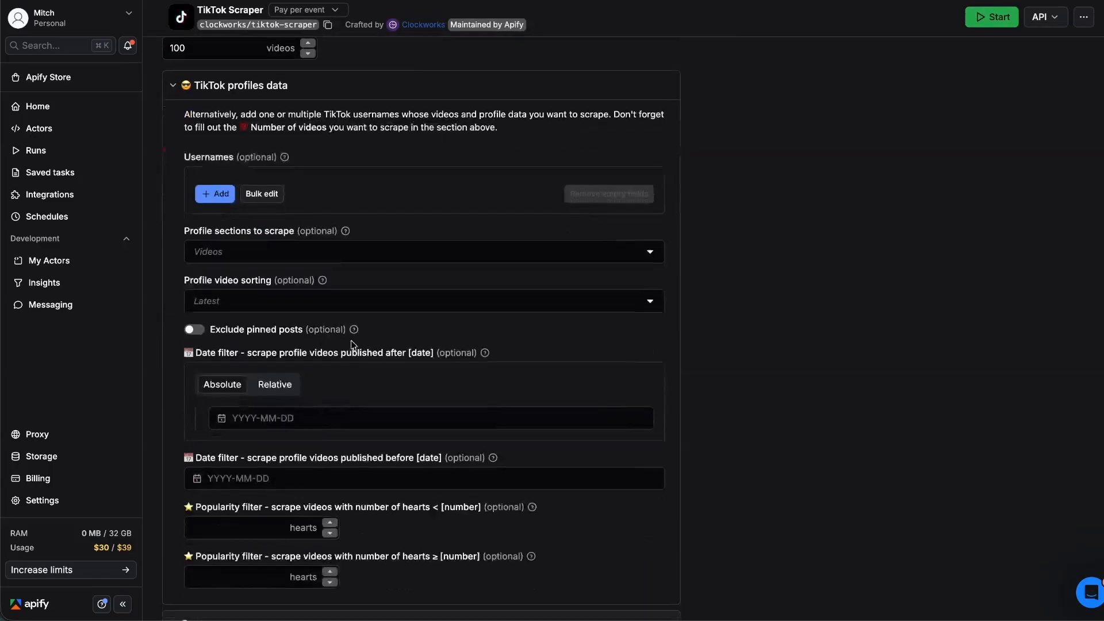
{"action": "scroll", "coordinate": [270, 359], "scroll_direction": "down", "scroll_amount": 4}
{"action": "scroll", "coordinate": [256, 357], "scroll_direction": "up", "scroll_amount": 5}
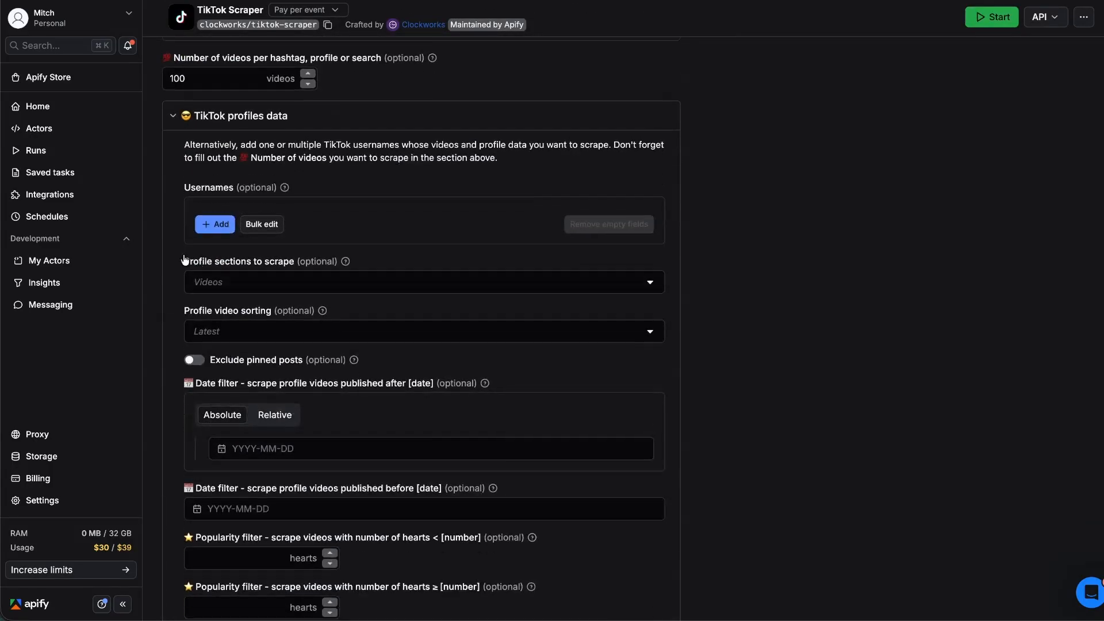
{"action": "scroll", "coordinate": [175, 173], "scroll_direction": "down", "scroll_amount": 1}
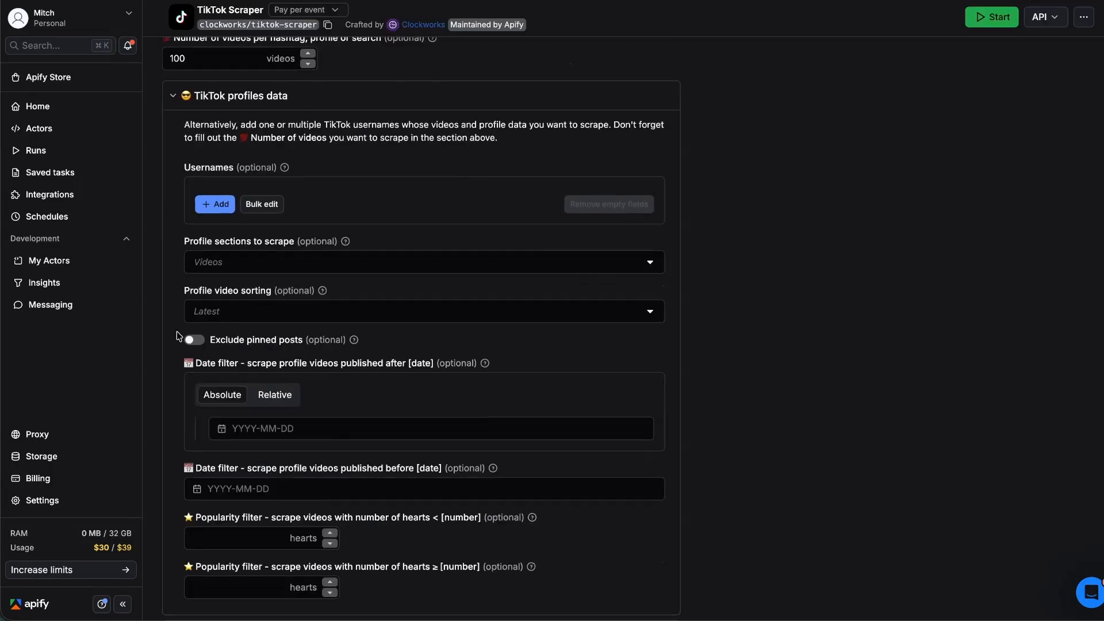
{"action": "left_click", "coordinate": [172, 99]}
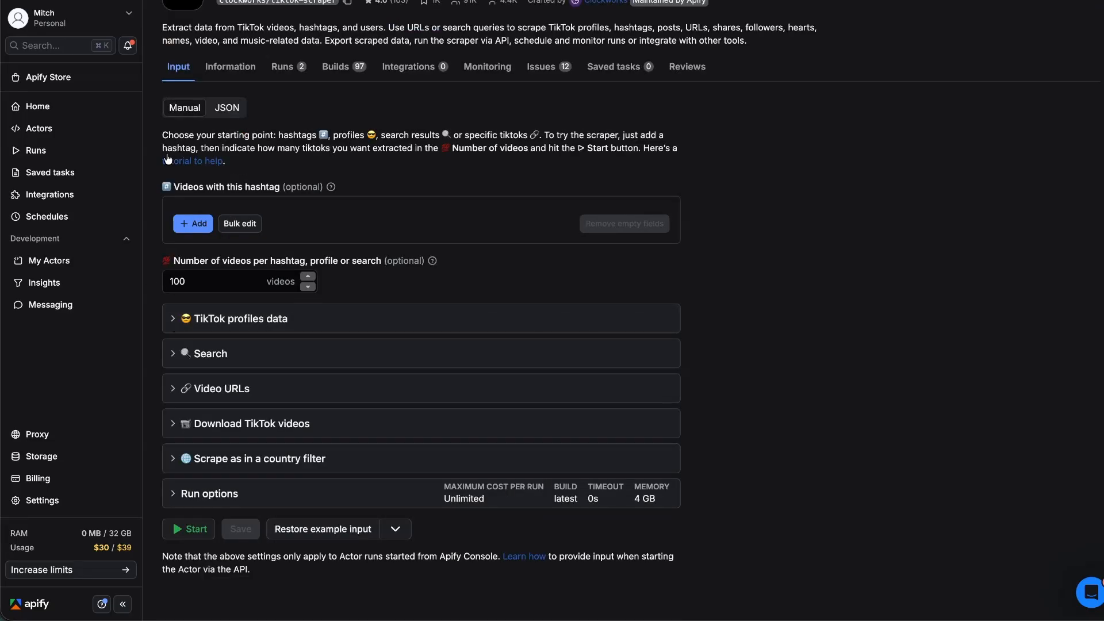
{"action": "scroll", "coordinate": [173, 119], "scroll_direction": "up", "scroll_amount": 1}
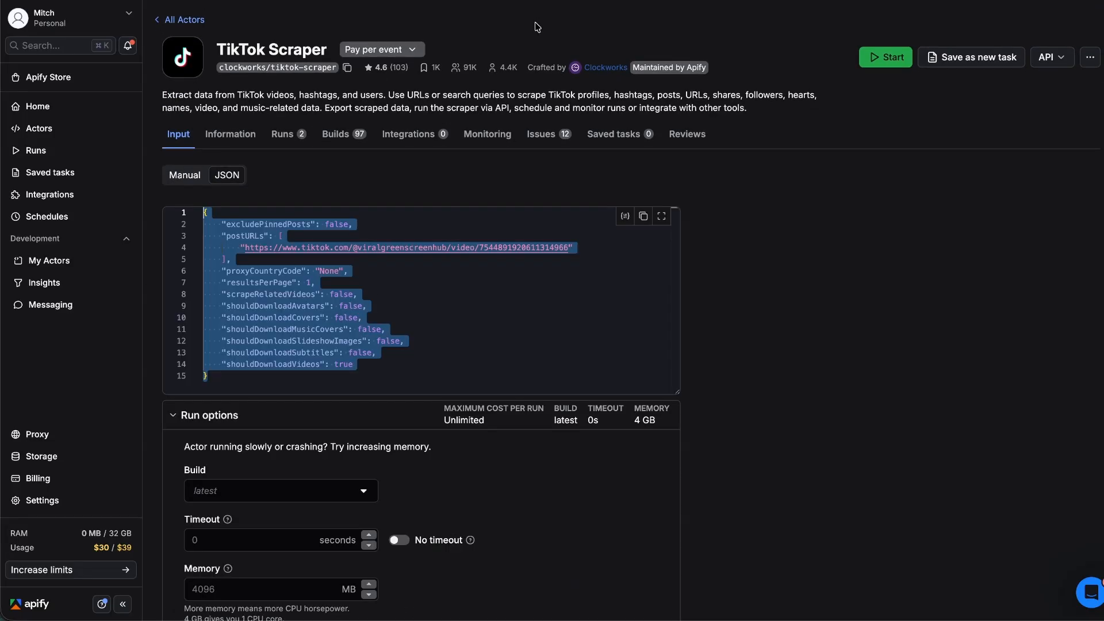
{"action": "left_click", "coordinate": [724, 18]}
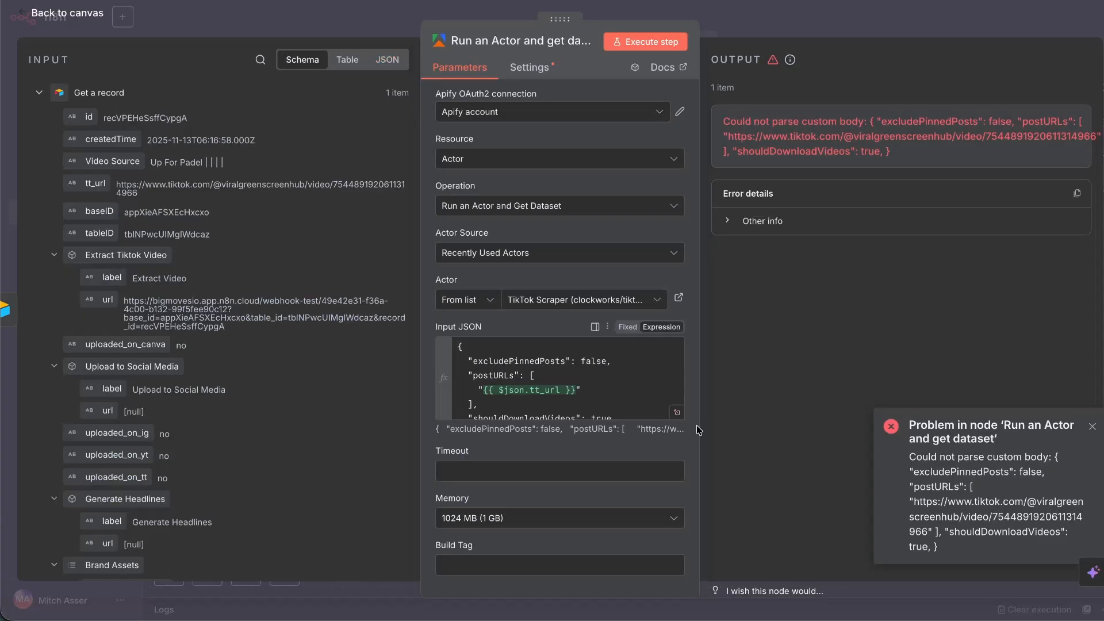
Paste the Apify JSON below the existing input and move the tt_url expression into its postURLs.
{"action": "left_click", "coordinate": [676, 413]}
{"action": "left_click", "coordinate": [427, 271]}
{"action": "key", "text": "Return"}
{"action": "key", "text": "Return"}
{"action": "key", "text": "ctrl+v"}
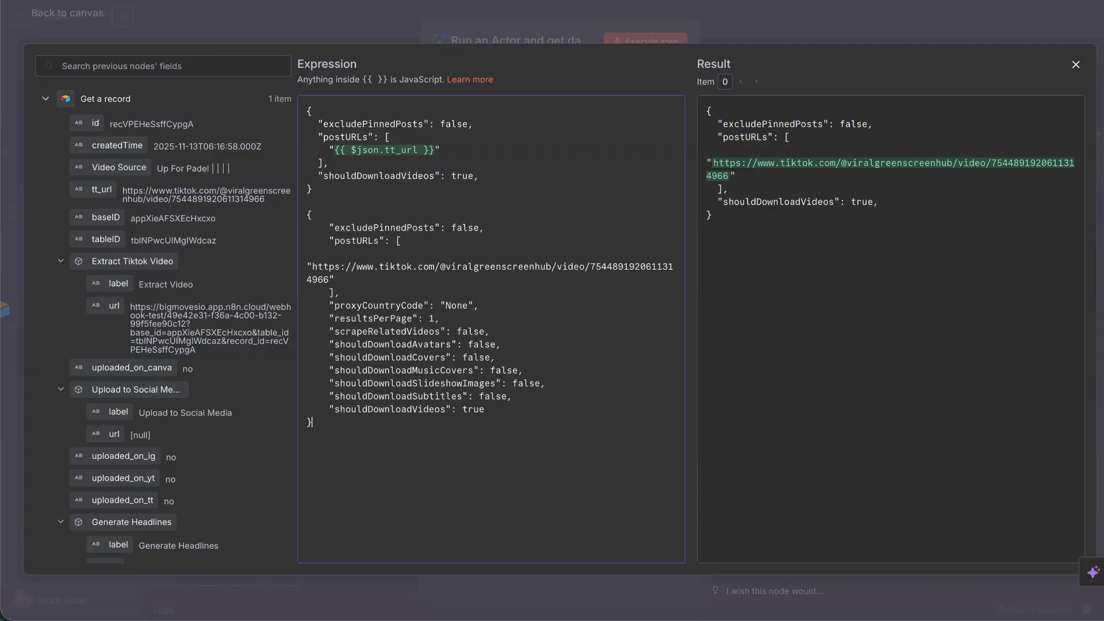
{"action": "mouse_move", "coordinate": [330, 152]}
{"action": "left_mouse_down"}
{"action": "mouse_move", "coordinate": [437, 152]}
{"action": "mouse_move", "coordinate": [347, 154]}
{"action": "left_mouse_up"}
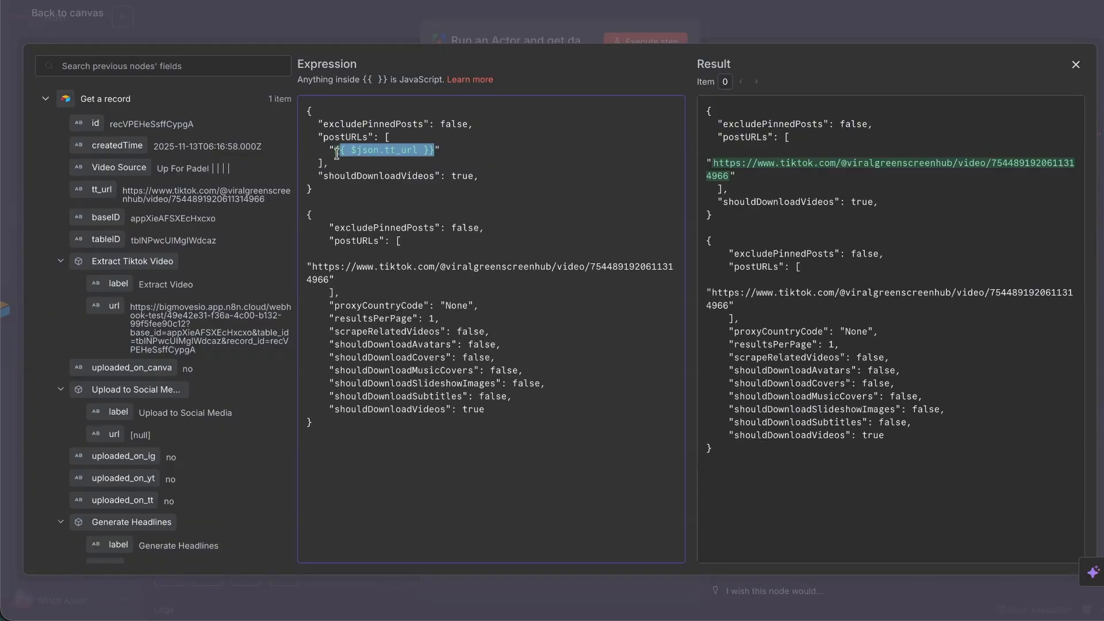
{"action": "key", "text": "BackSpace"}
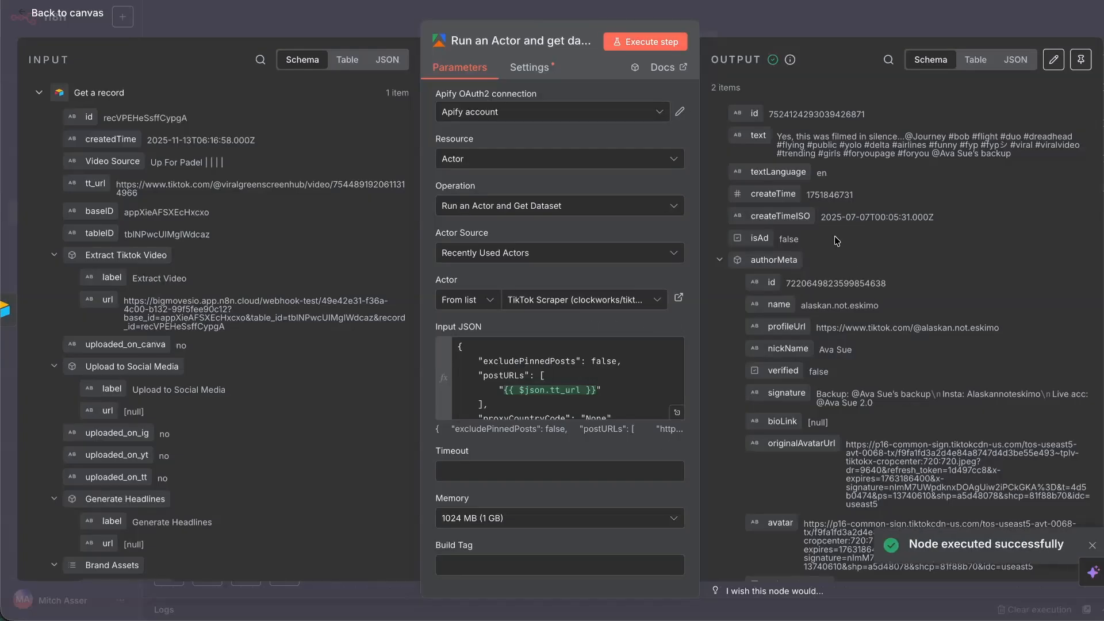
{"action": "scroll", "coordinate": [822, 172], "scroll_direction": "down", "scroll_amount": 10}
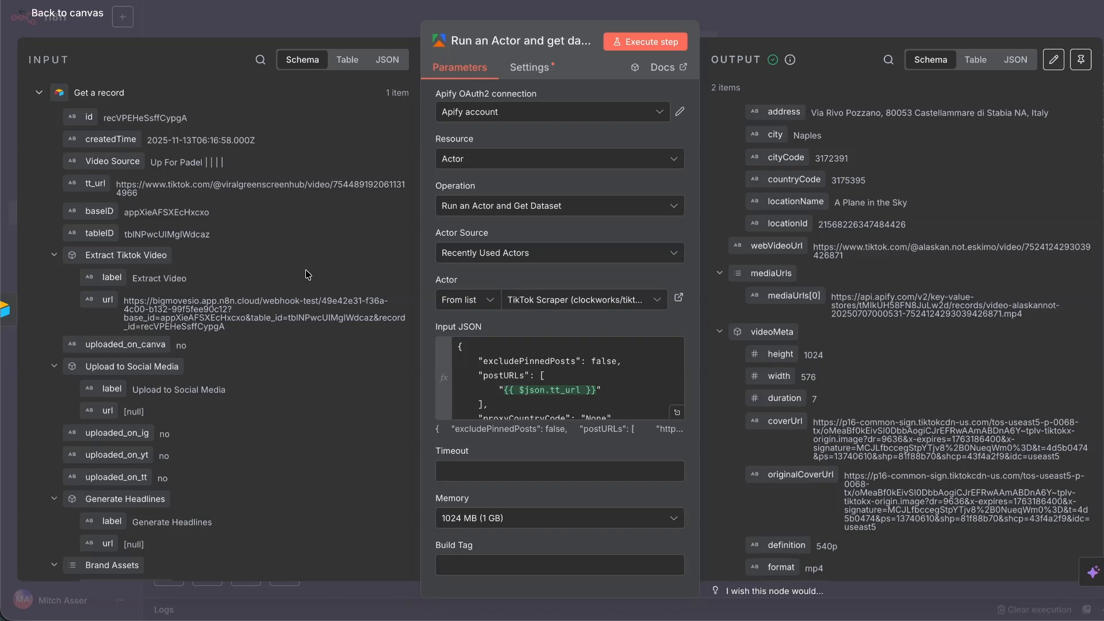
{"action": "left_click", "coordinate": [676, 412]}
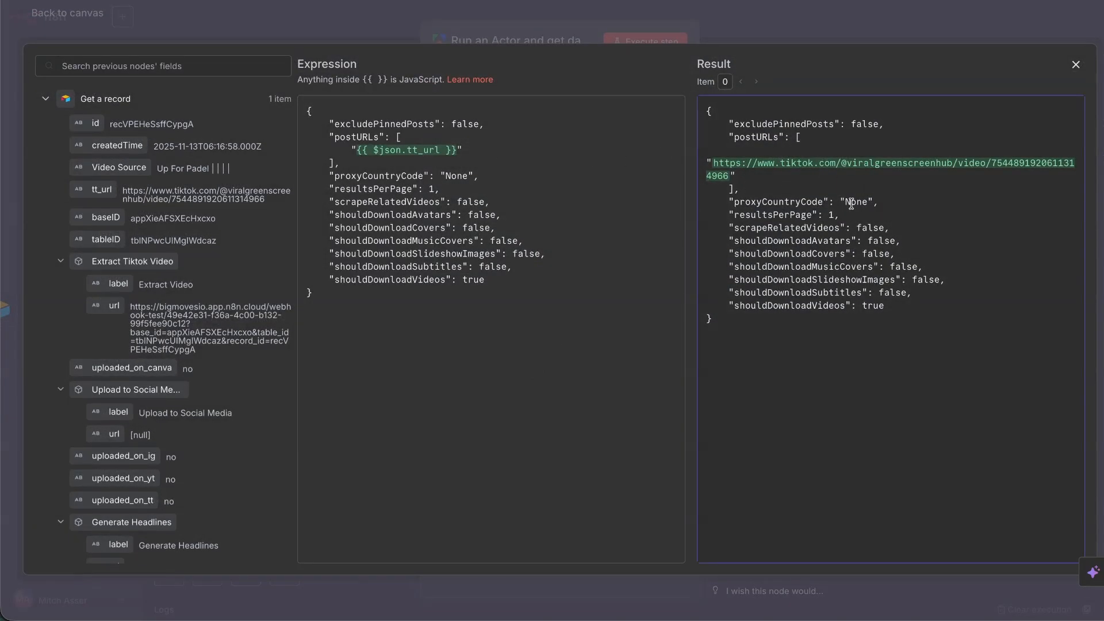
{"action": "left_click", "coordinate": [1075, 64]}
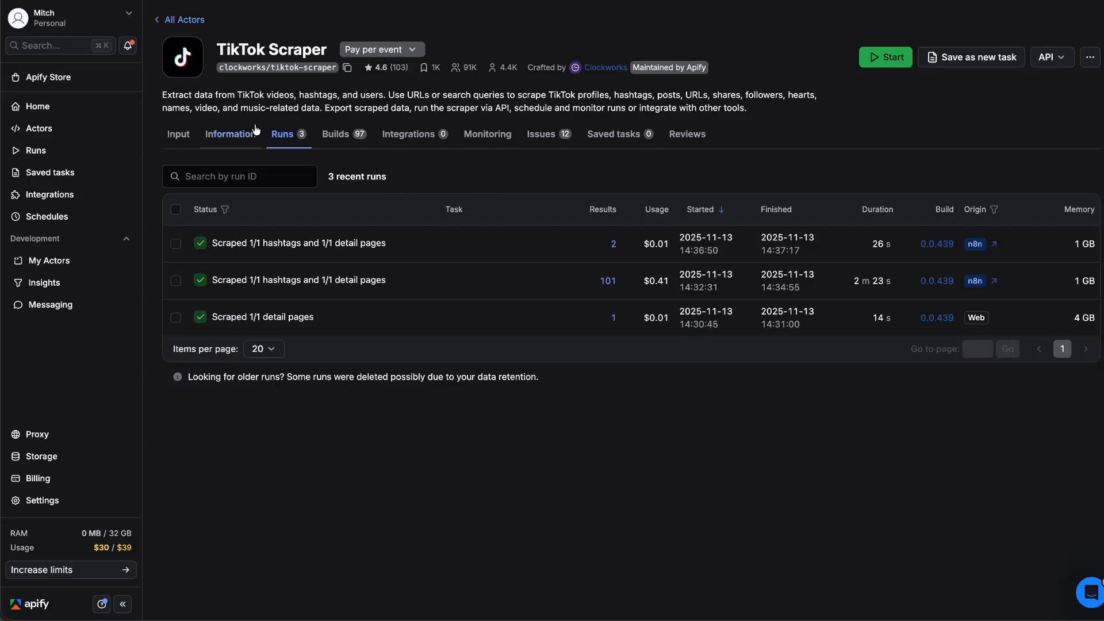
Return to the Apify Store and search for 'tiktok' actors.
{"action": "left_click", "coordinate": [181, 137]}
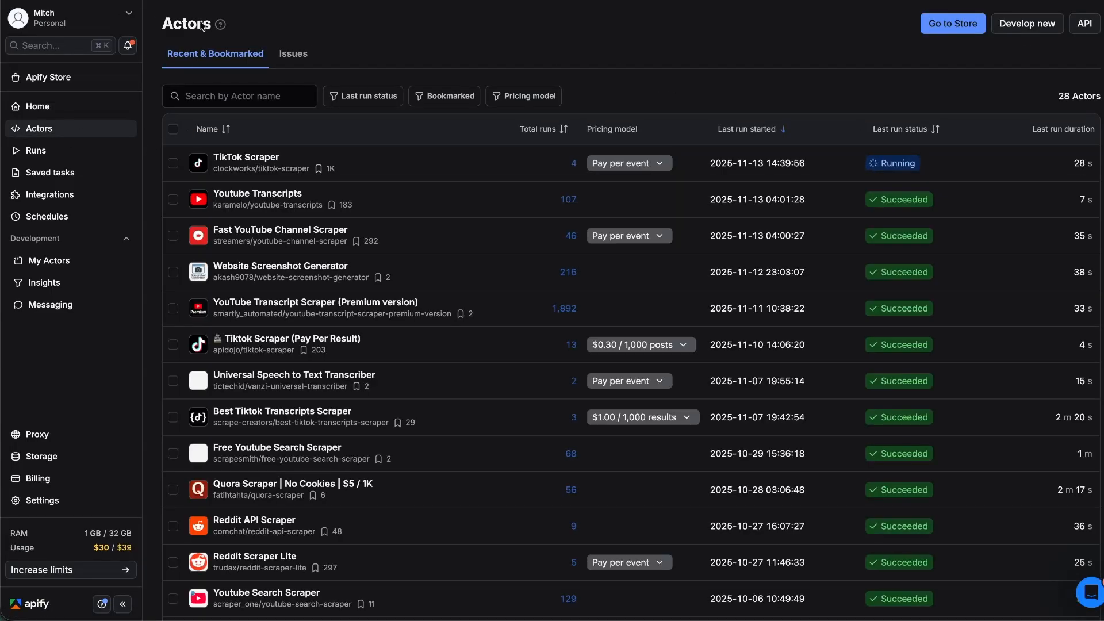
{"action": "right_click", "coordinate": [9, 1]}
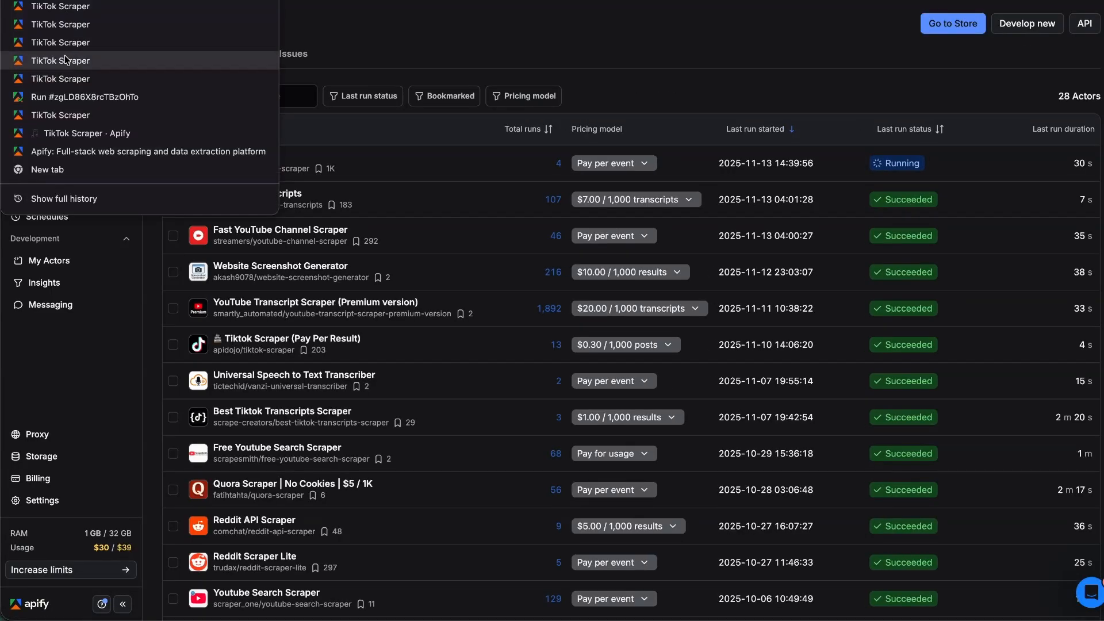
{"action": "left_click", "coordinate": [93, 116]}
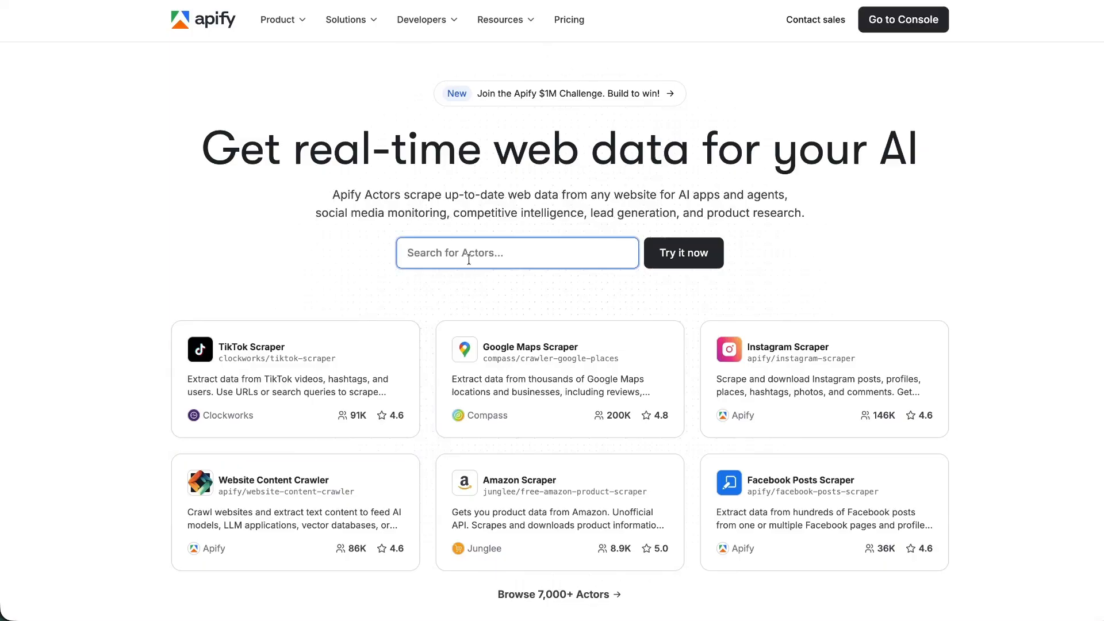
{"action": "type", "text": "tiktok"}
{"action": "key", "text": "Return"}
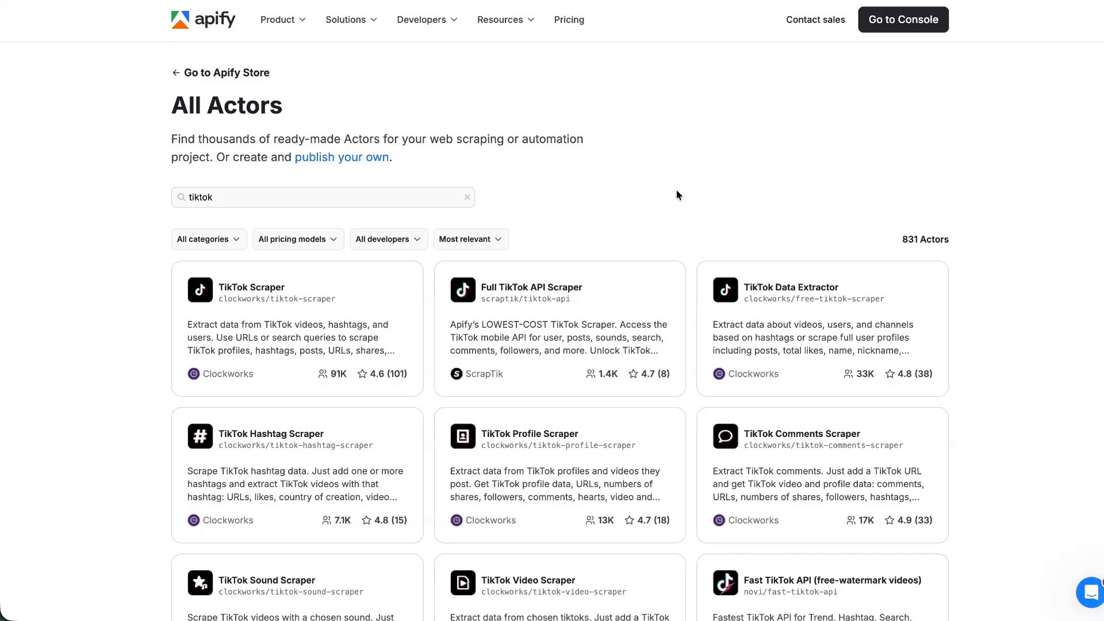
Open Full TikTok API Scraper and review its $2.00 per 1,000 requests pricing.
{"action": "left_click", "coordinate": [561, 308]}
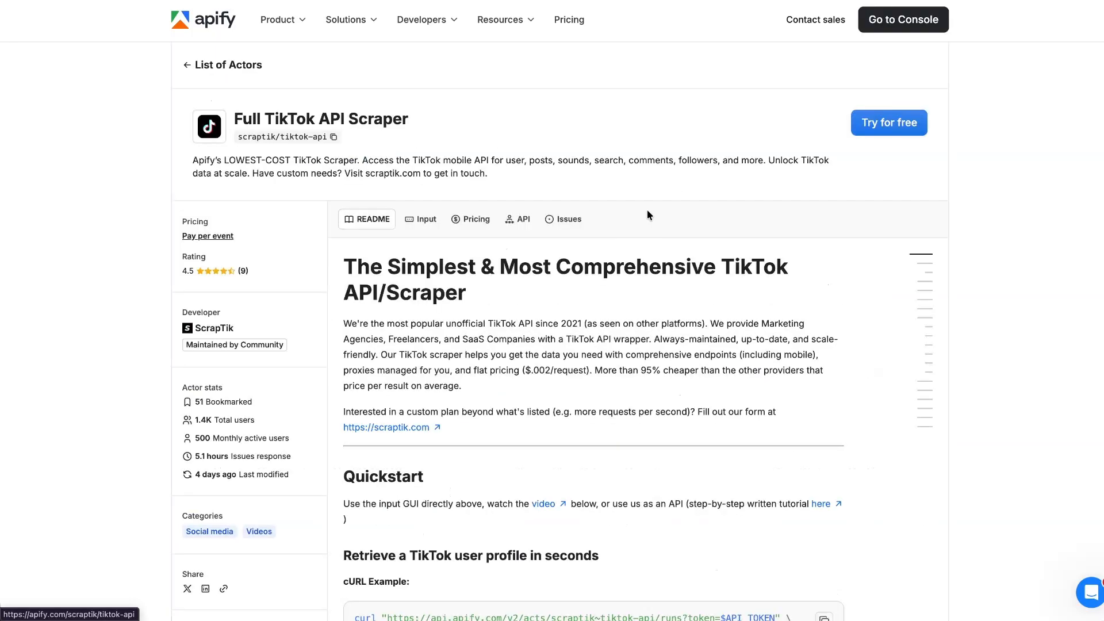
{"action": "left_click", "coordinate": [472, 220]}
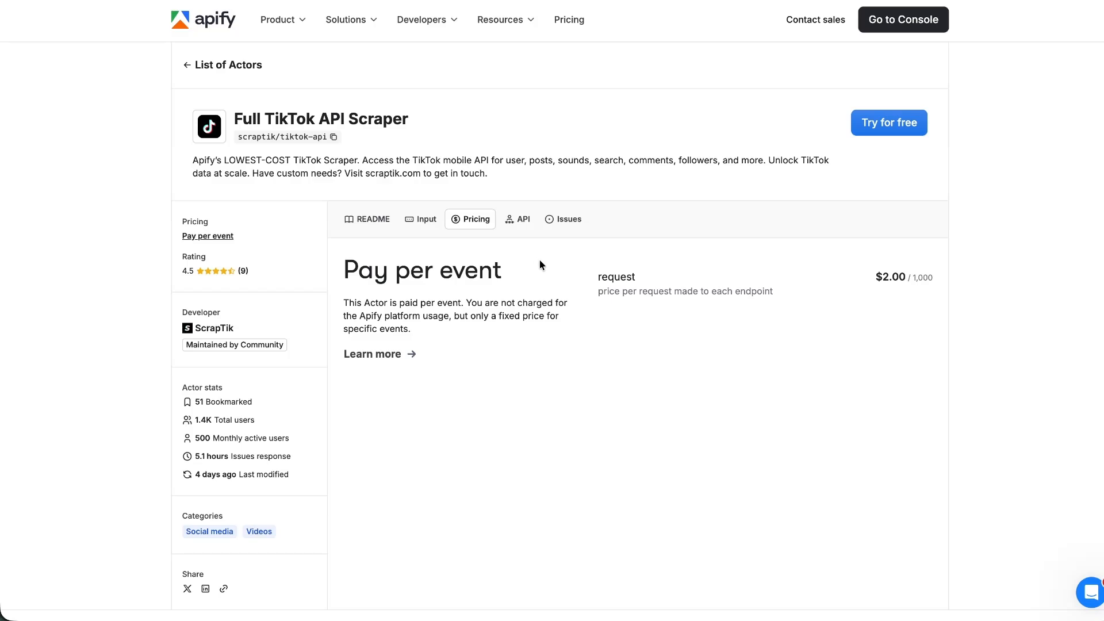
{"action": "key", "text": "alt+Left"}
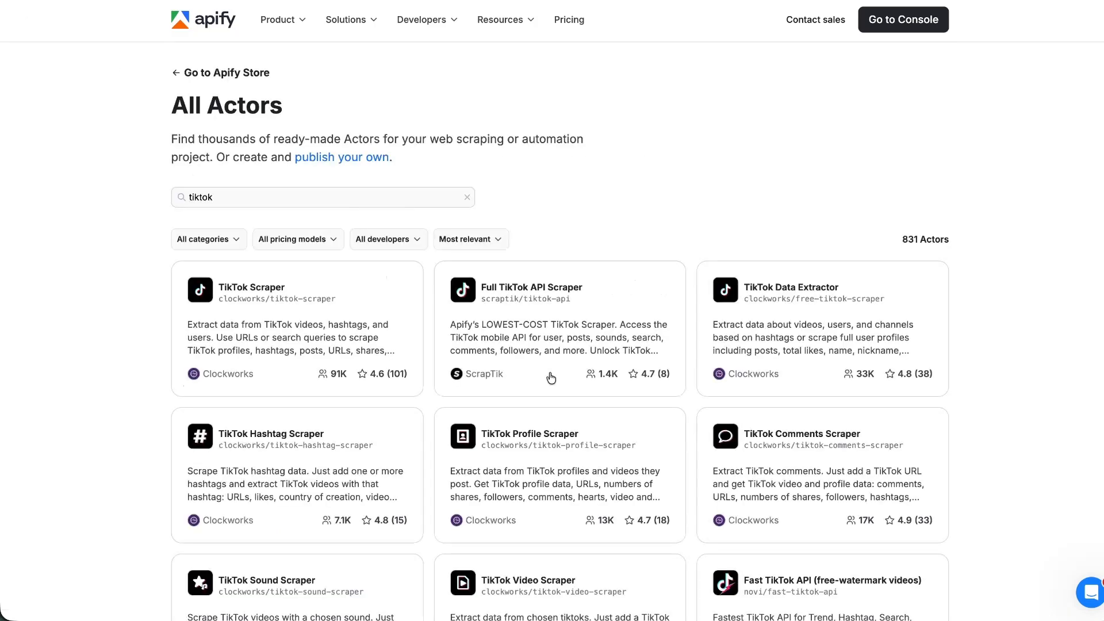
{"action": "left_click", "coordinate": [564, 320]}
{"action": "left_click", "coordinate": [472, 219]}
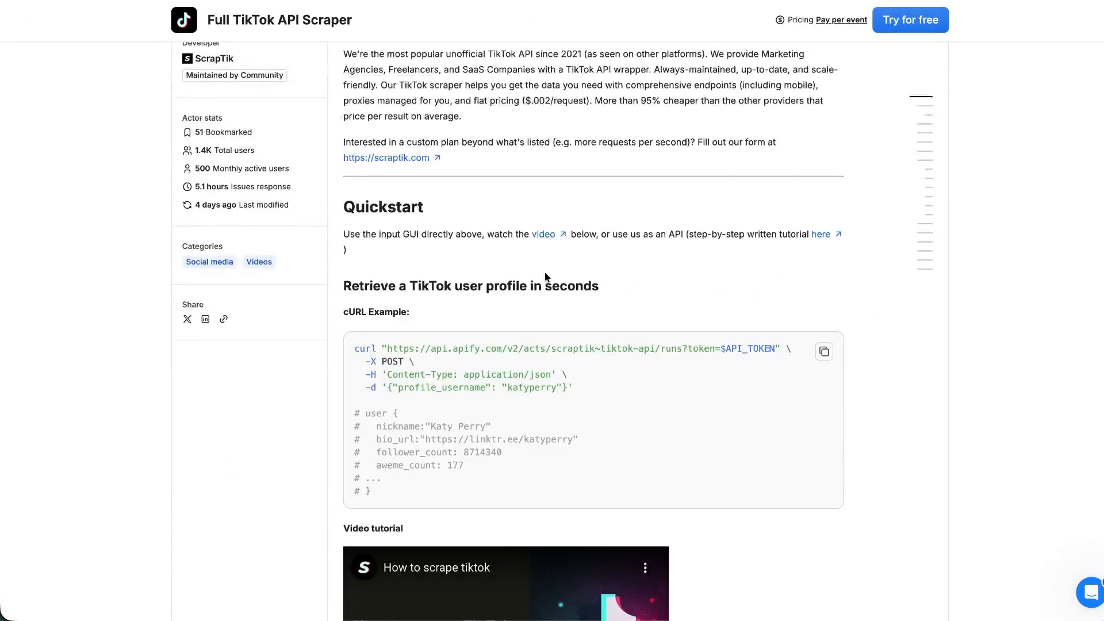
{"action": "scroll", "coordinate": [546, 277], "scroll_direction": "down", "scroll_amount": 15}
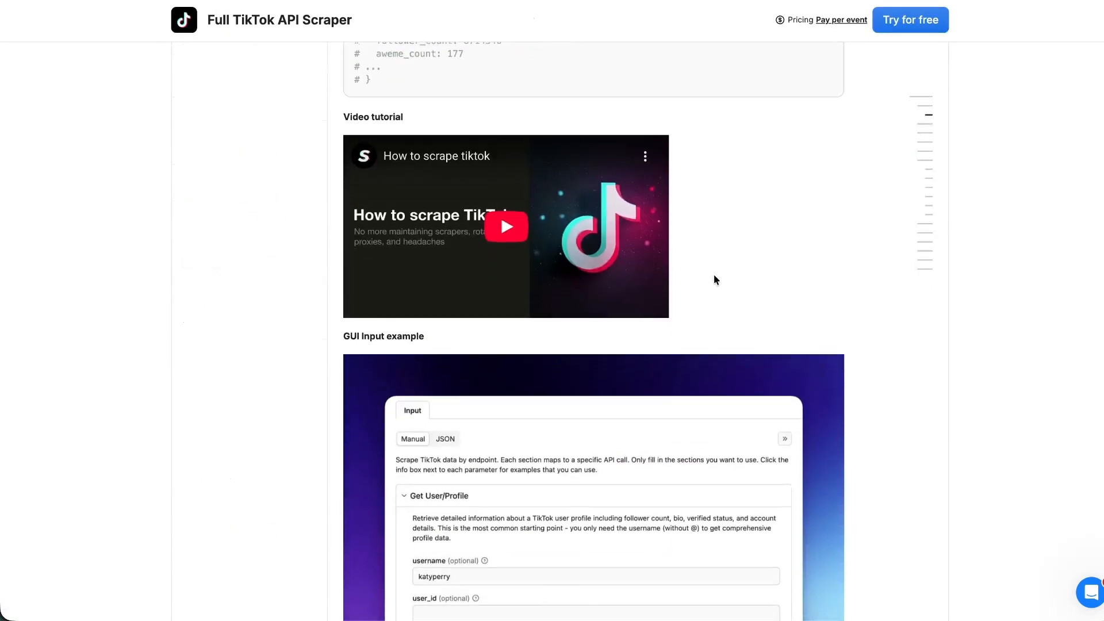
{"action": "scroll", "coordinate": [710, 280], "scroll_direction": "down", "scroll_amount": 5}
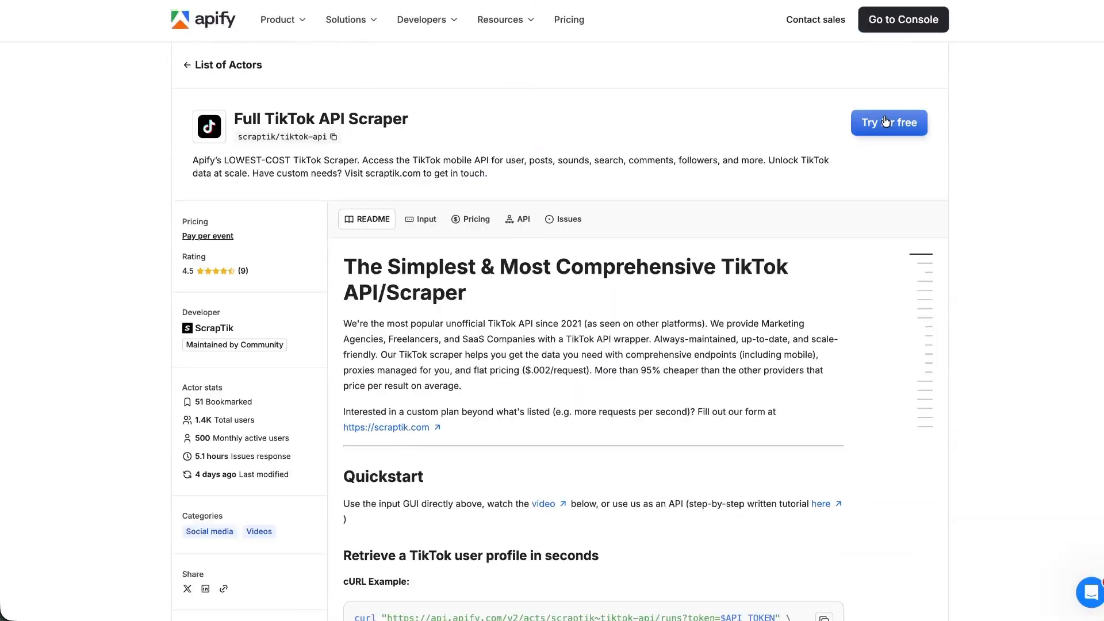
{"action": "left_click", "coordinate": [776, 292]}
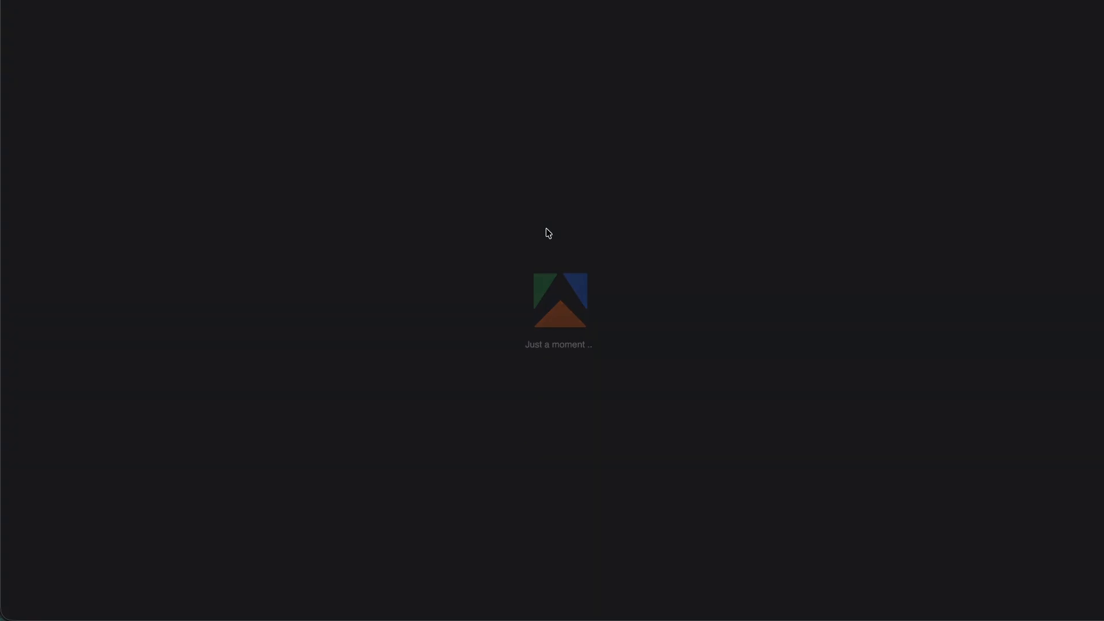
{"action": "scroll", "coordinate": [172, 322], "scroll_direction": "down", "scroll_amount": 5}
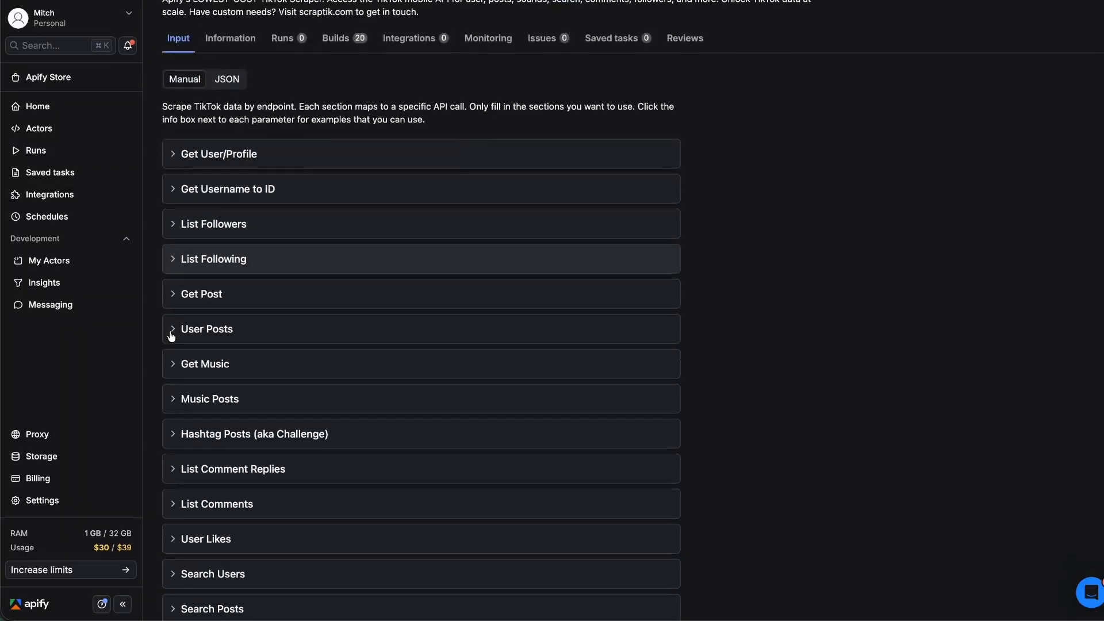
{"action": "scroll", "coordinate": [169, 240], "scroll_direction": "down", "scroll_amount": 5}
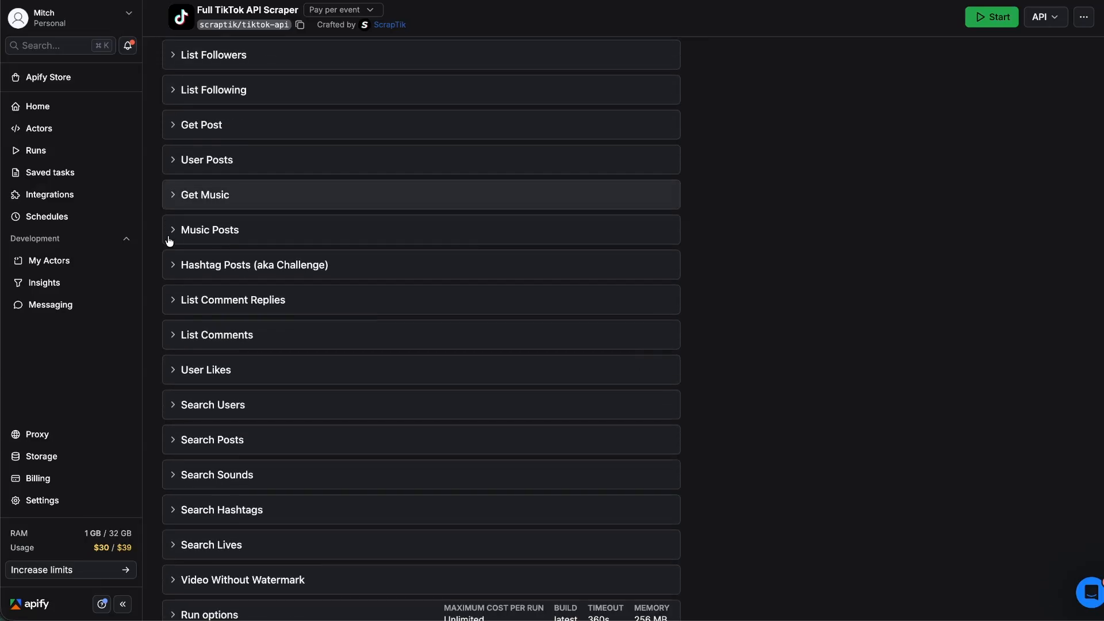
{"action": "left_click", "coordinate": [169, 469]}
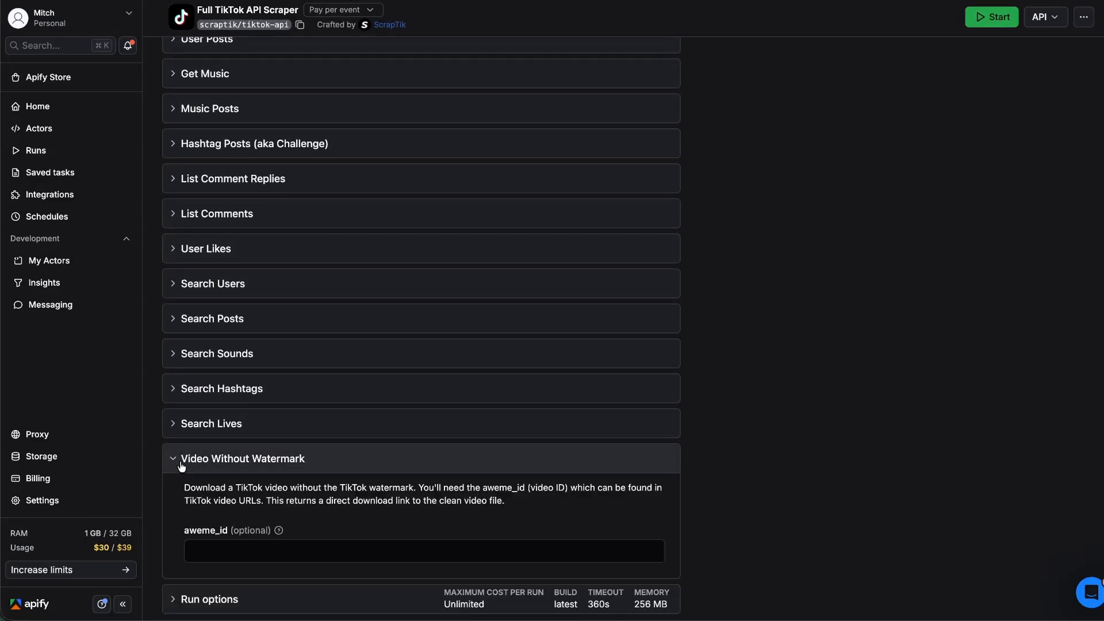
{"action": "scroll", "coordinate": [190, 454], "scroll_direction": "down", "scroll_amount": 2}
{"action": "left_click", "coordinate": [204, 440]}
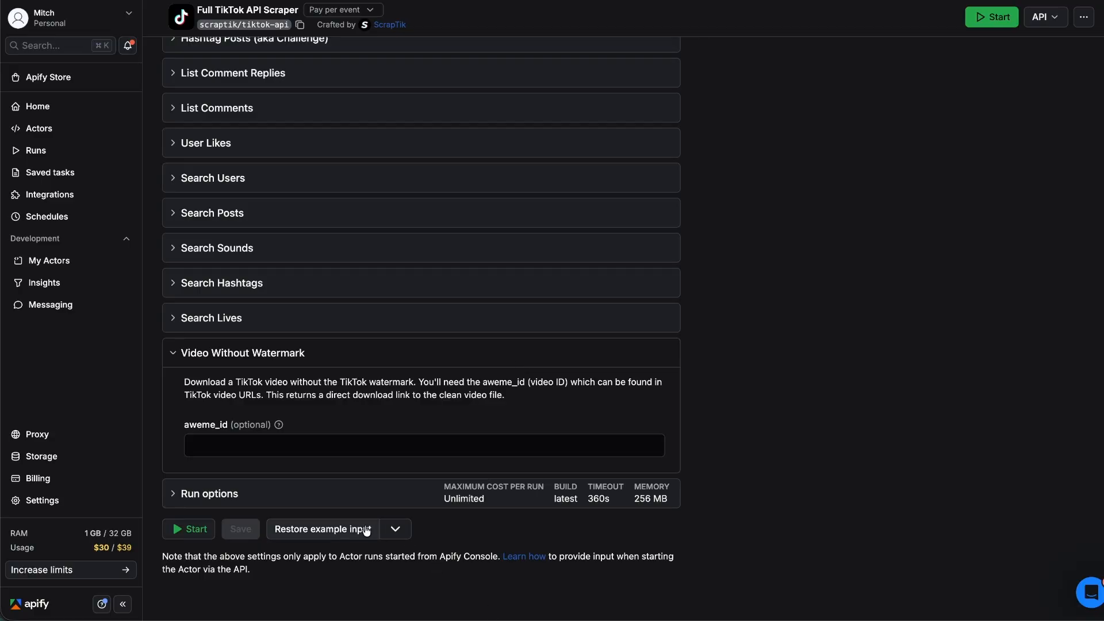
{"action": "left_click", "coordinate": [329, 445]}
{"action": "key", "text": "super+v"}
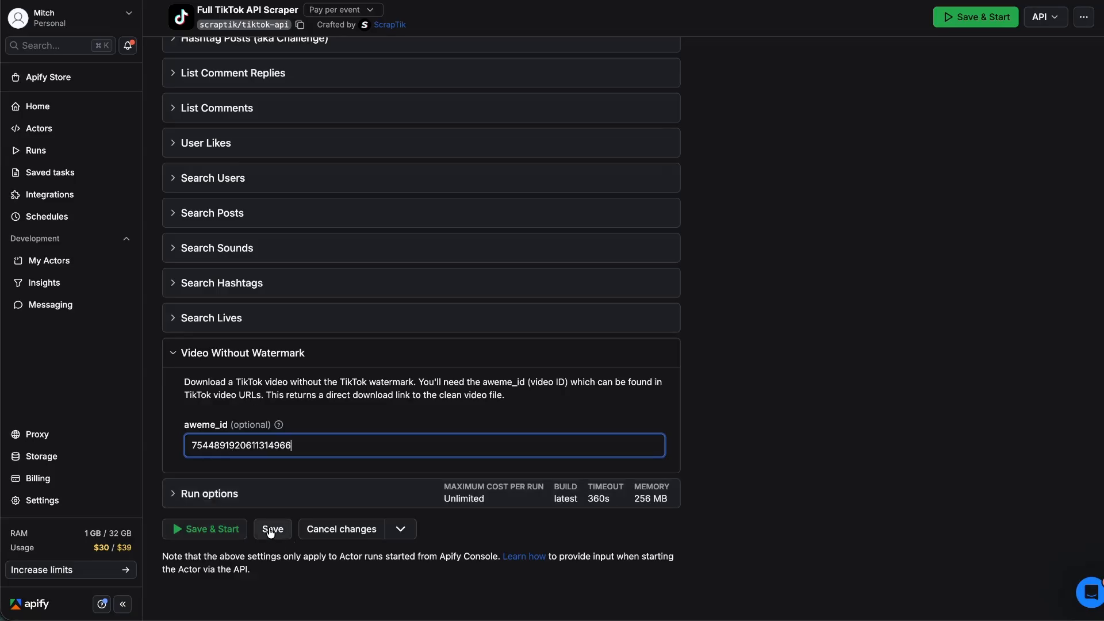
{"action": "left_click", "coordinate": [203, 528]}
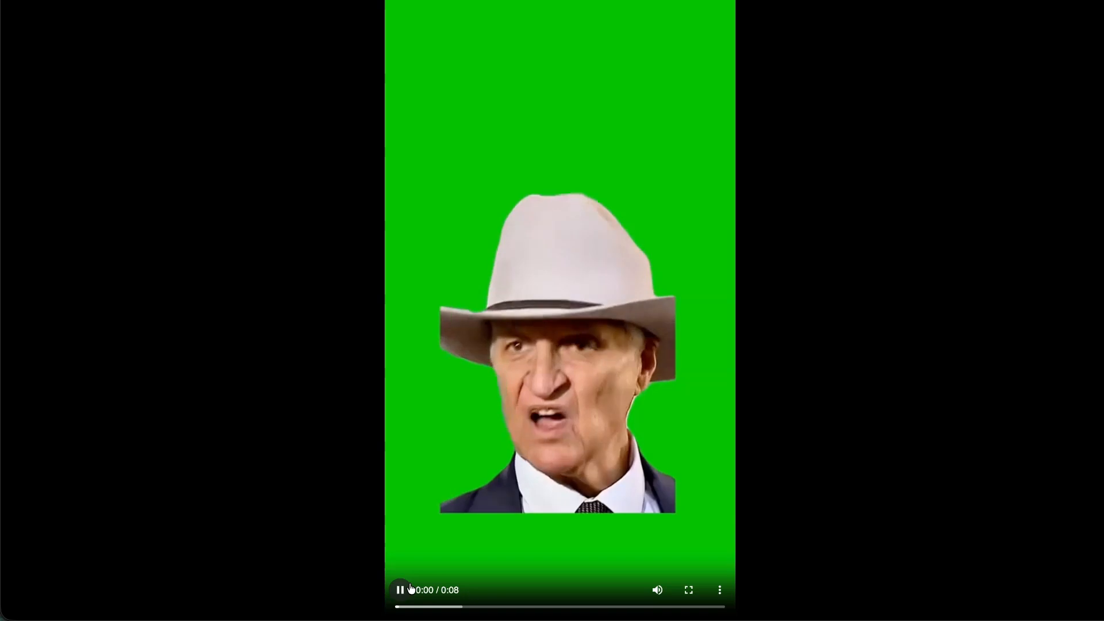
Review the run's input, then copy the actor's input as JSON.
{"action": "left_click", "coordinate": [409, 589]}
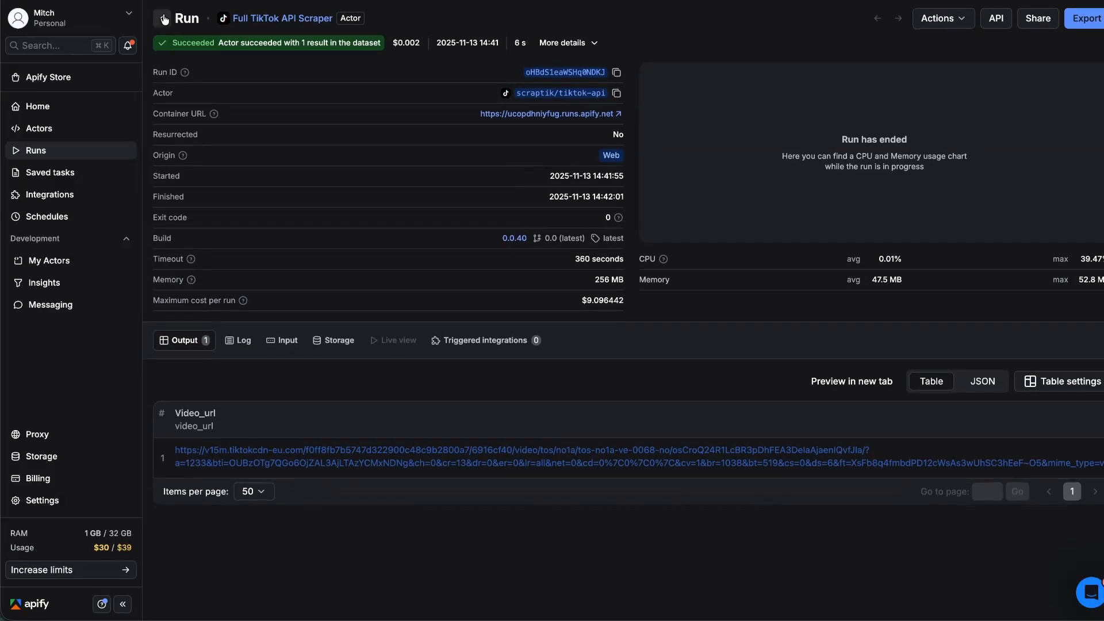
{"action": "left_click", "coordinate": [286, 345]}
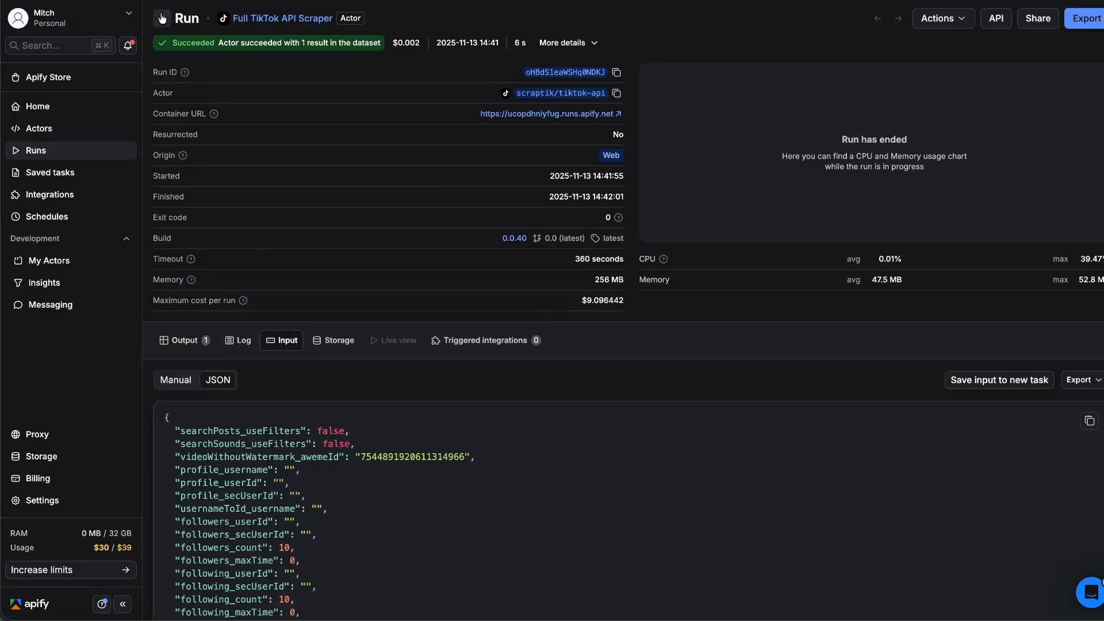
{"action": "left_click", "coordinate": [162, 18]}
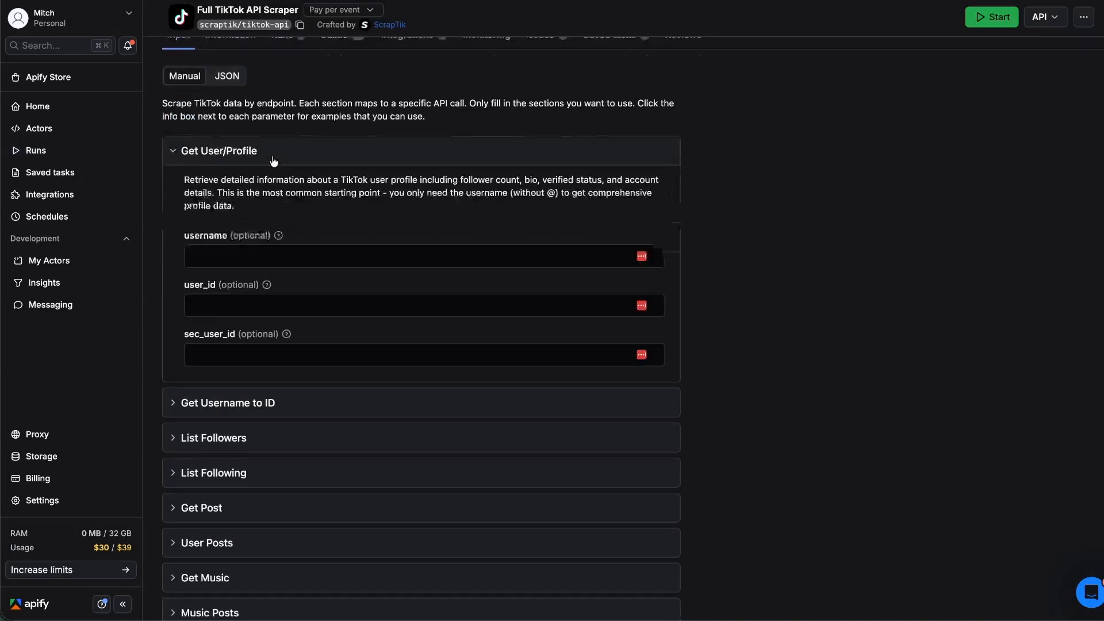
{"action": "left_click", "coordinate": [274, 161]}
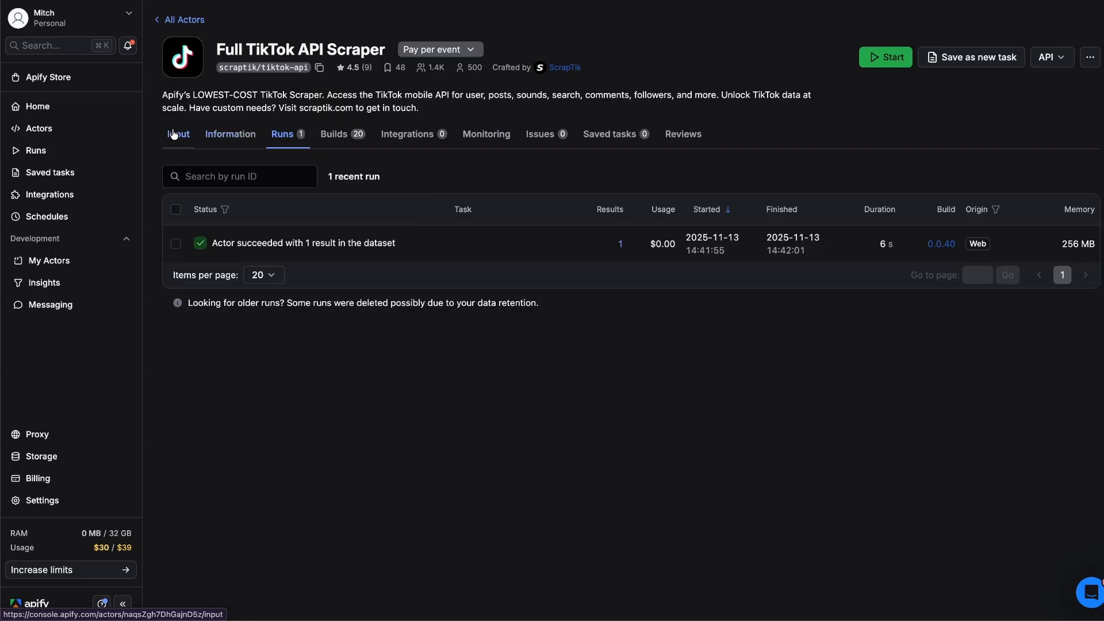
{"action": "left_click", "coordinate": [176, 134]}
{"action": "left_click", "coordinate": [227, 175]}
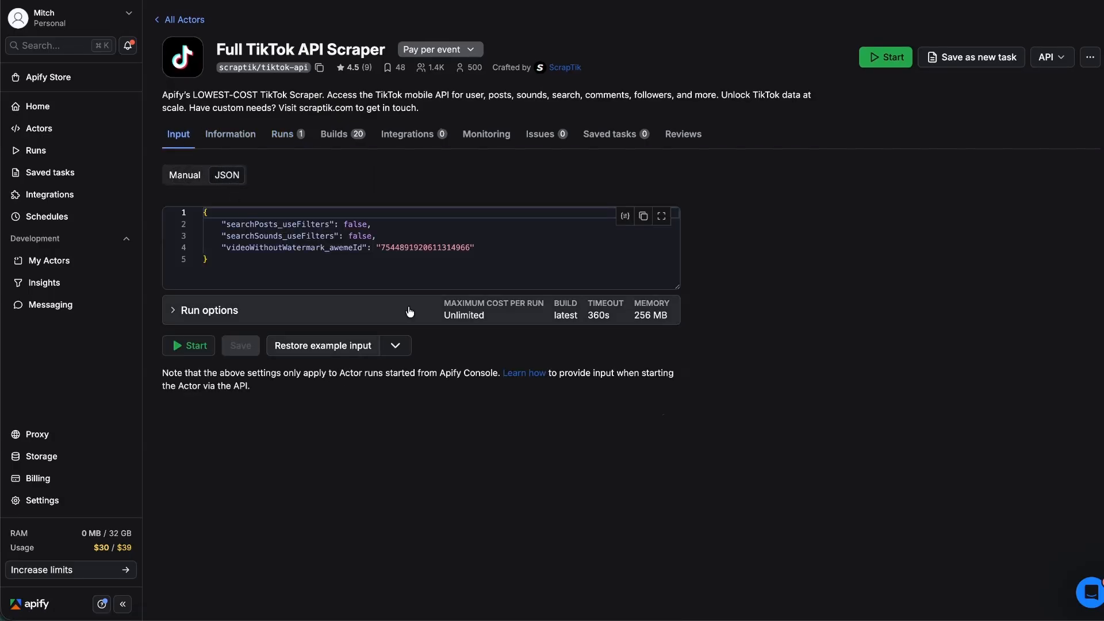
{"action": "left_click", "coordinate": [643, 215]}
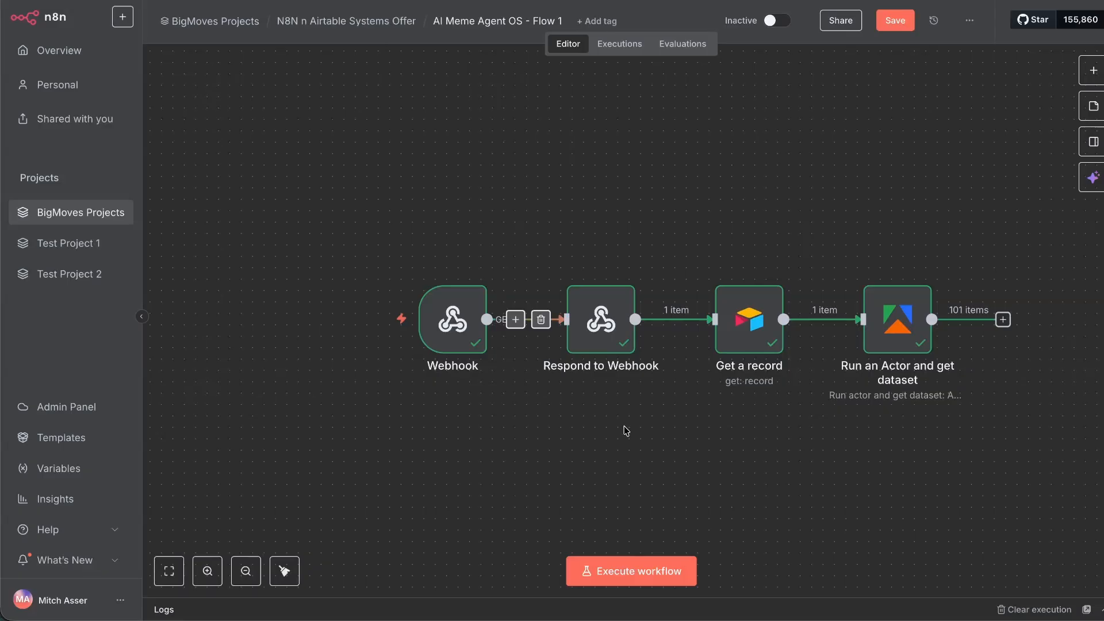
Switch the Apify node's actor to Full TikTok API Scraper and paste the copied input JSON.
{"action": "scroll", "coordinate": [793, 333], "scroll_direction": "right", "scroll_amount": 2}
{"action": "double_click", "coordinate": [831, 324]}
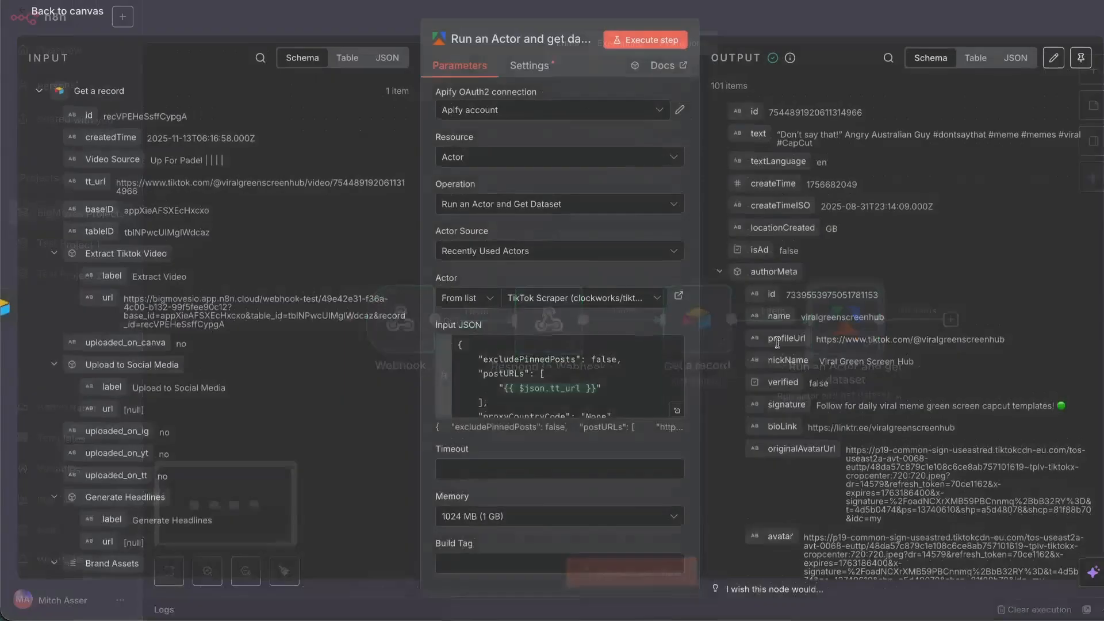
{"action": "left_click", "coordinate": [643, 301]}
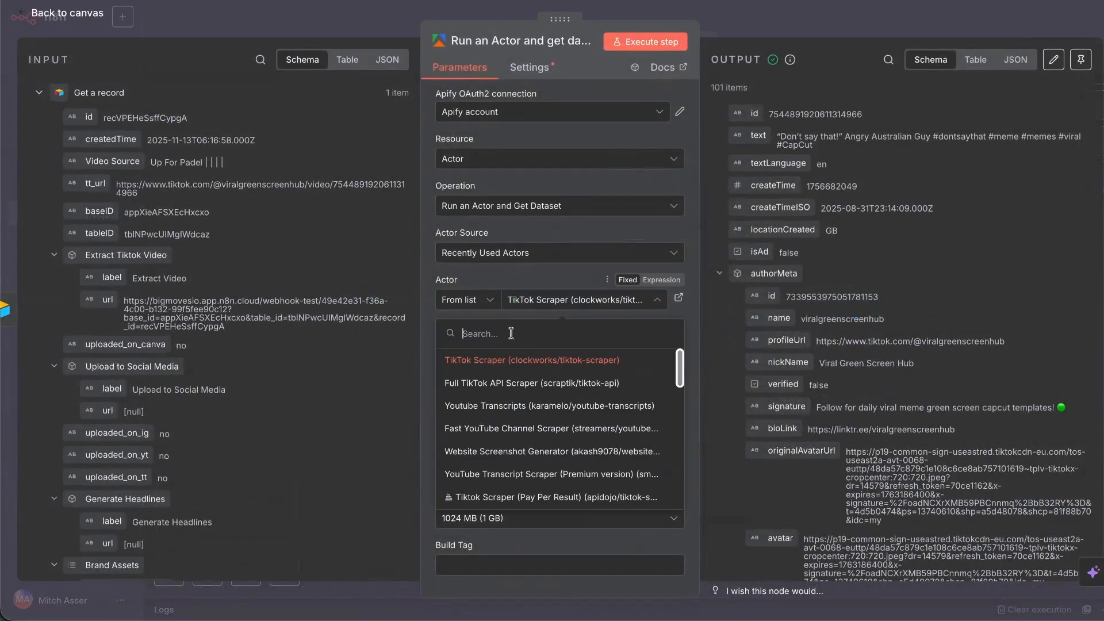
{"action": "left_click", "coordinate": [531, 383]}
{"action": "left_click", "coordinate": [575, 373]}
{"action": "left_click", "coordinate": [678, 416]}
{"action": "key", "text": "ctrl+a"}
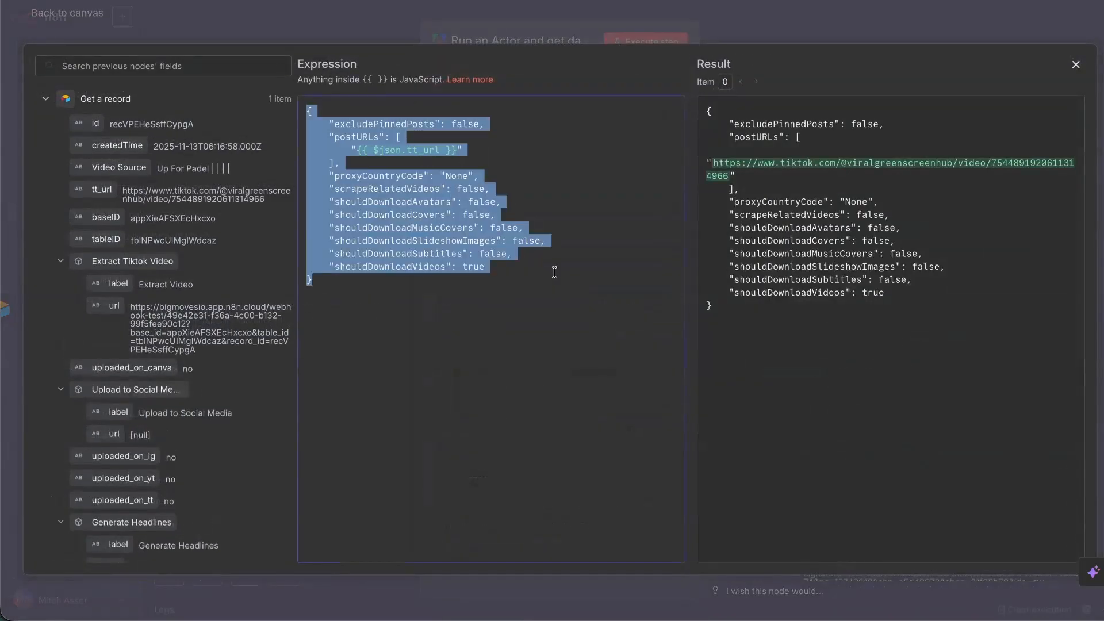
{"action": "left_click", "coordinate": [504, 301]}
{"action": "key", "text": "ctrl+v"}
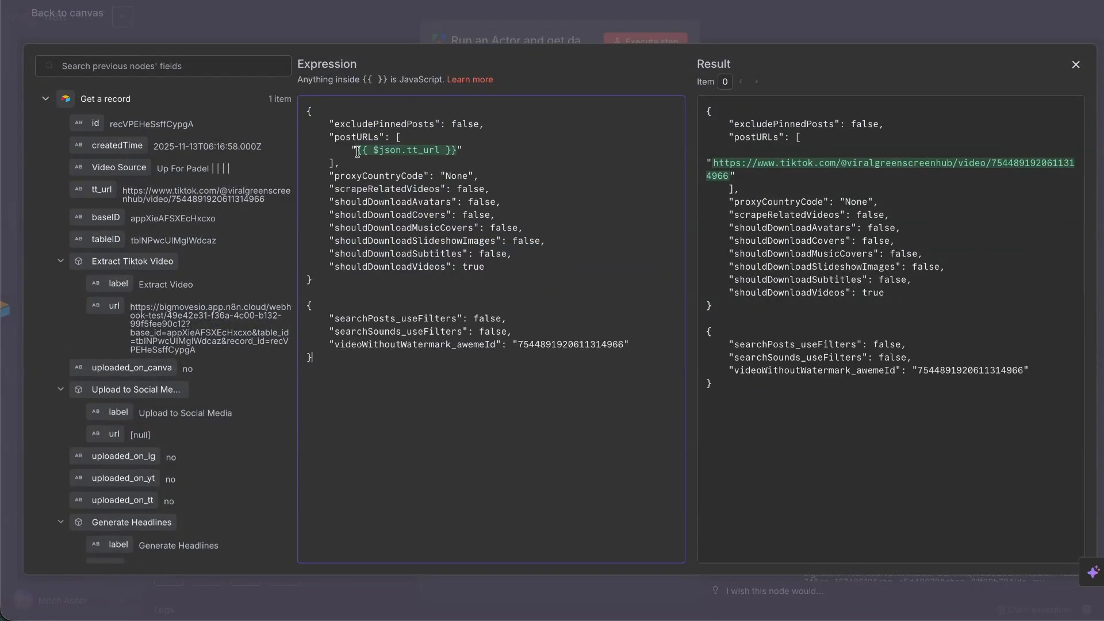
Delete the tt_url entry and the whole first JSON block, keeping only the awemeId input.
{"action": "left_click_drag", "start_coordinate": [357, 151], "coordinate": [458, 150]}
{"action": "key", "text": "BackSpace"}
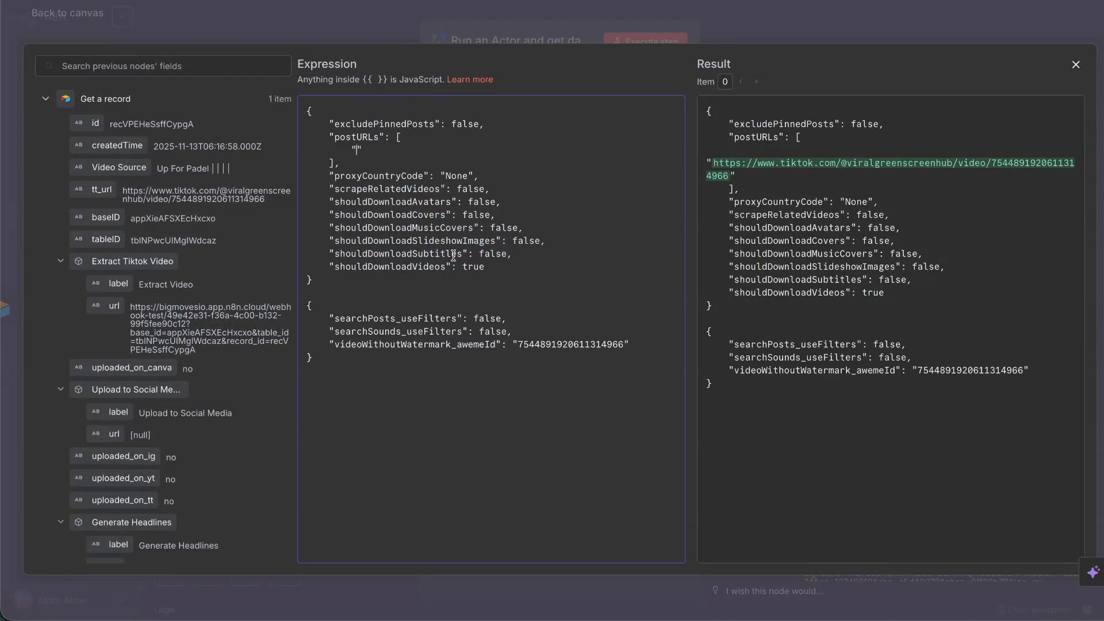
{"action": "left_click_drag", "start_coordinate": [361, 284], "coordinate": [263, 98]}
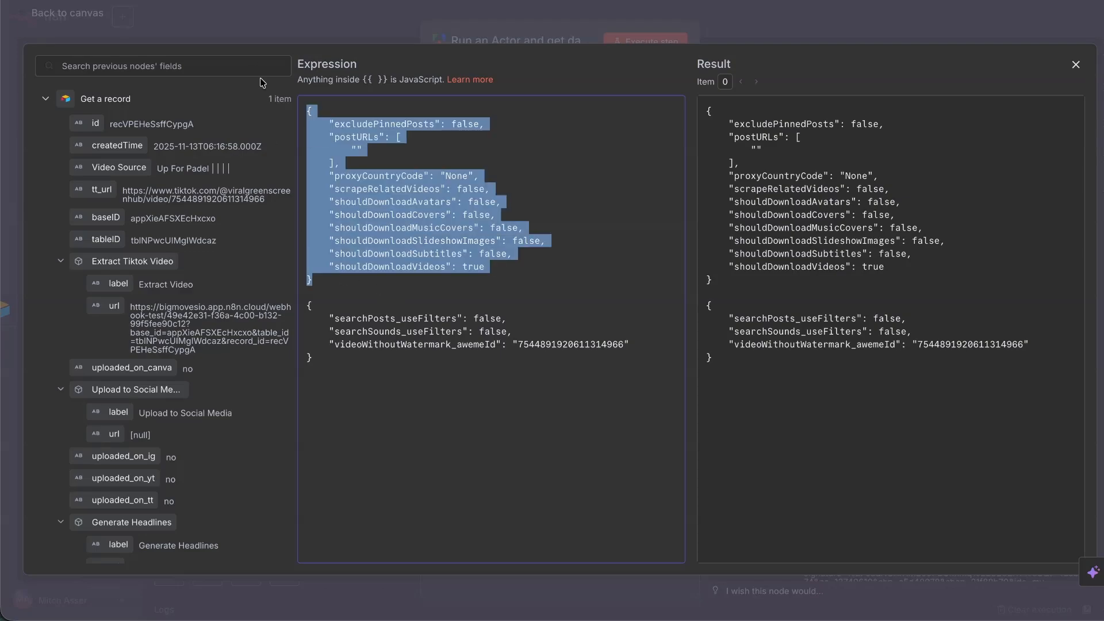
{"action": "key", "text": "BackSpace"}
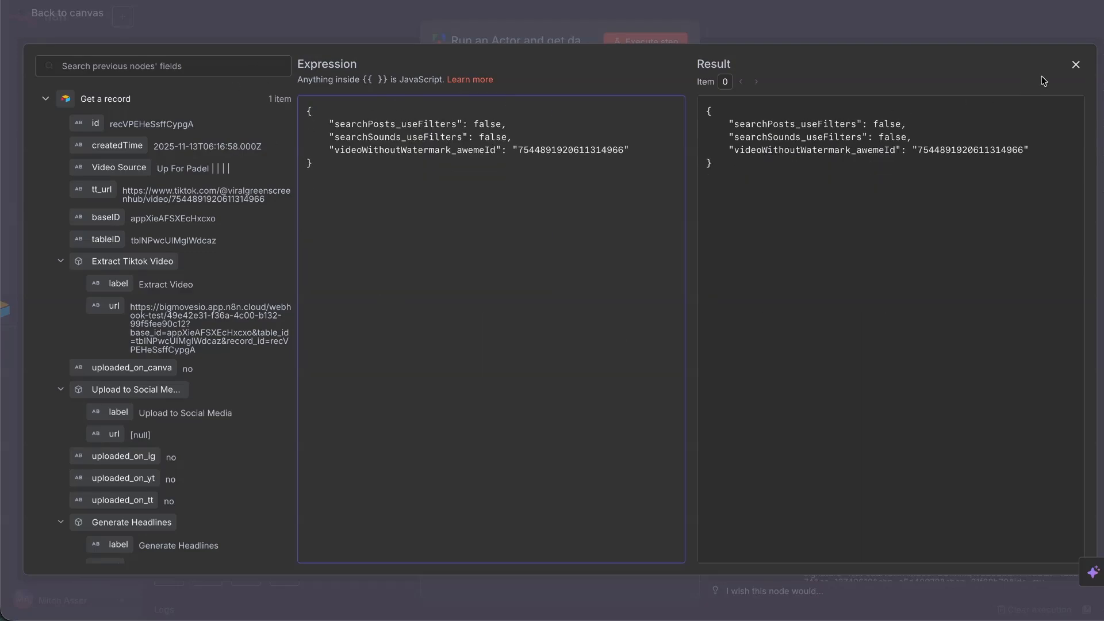
{"action": "left_click", "coordinate": [1075, 65]}
Insert a Code node before the Apify actor and replace its script with $input.first().json.tt_url.
{"action": "left_click", "coordinate": [42, 13]}
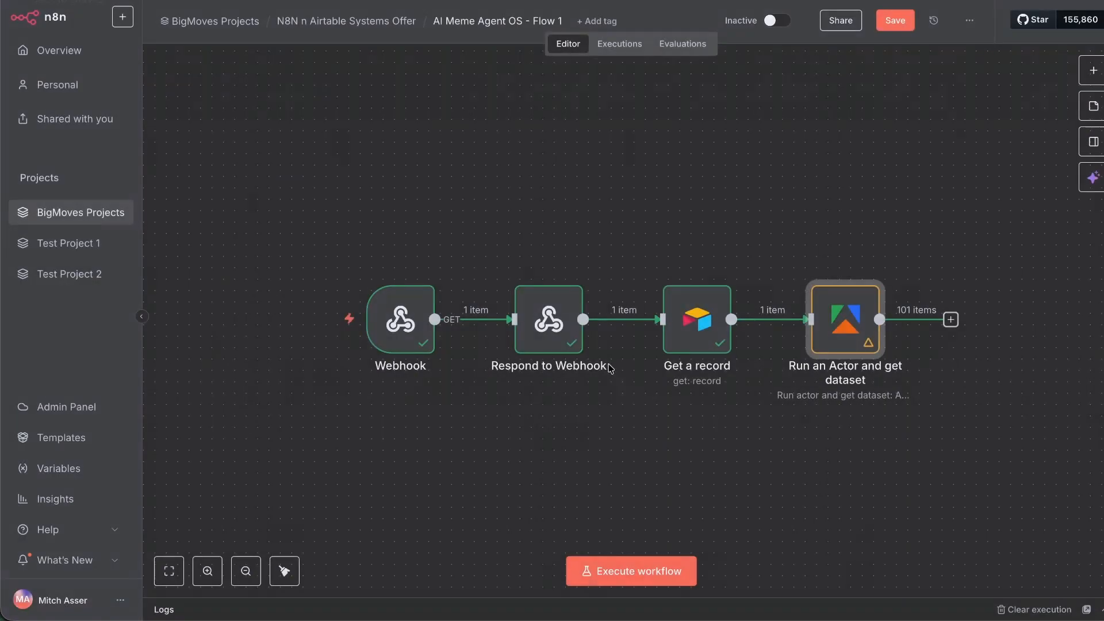
{"action": "left_click", "coordinate": [760, 319]}
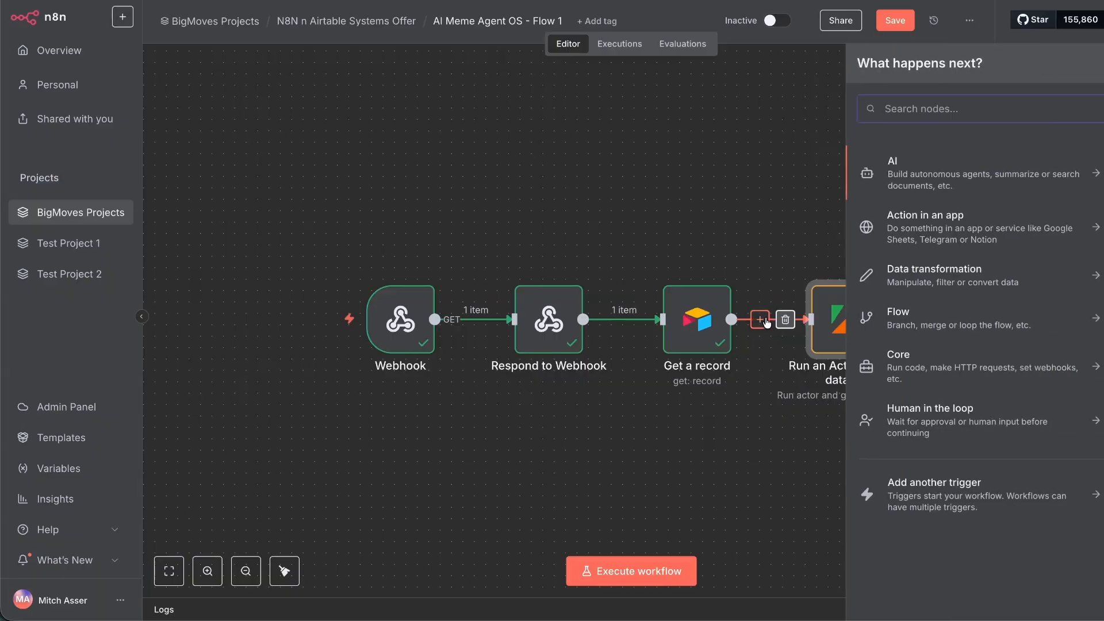
{"action": "type", "text": "c"}
{"action": "left_click", "coordinate": [899, 202]}
{"action": "left_click", "coordinate": [483, 278]}
{"action": "key", "text": "ctrl+a"}
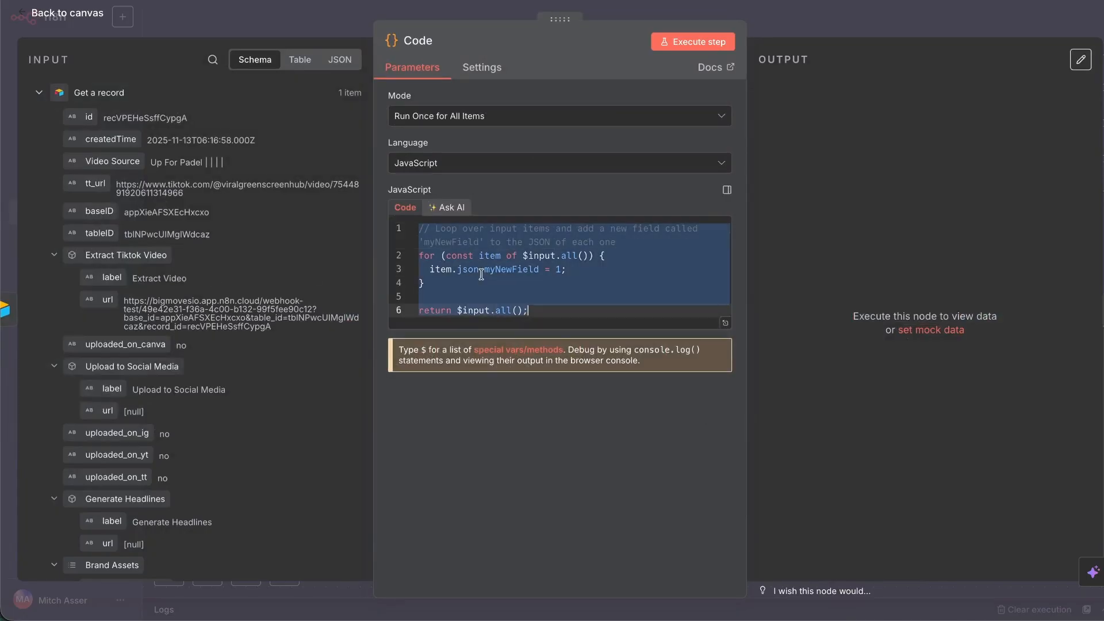
{"action": "key", "text": "BackSpace"}
{"action": "left_click_drag", "start_coordinate": [95, 182], "coordinate": [552, 229]}
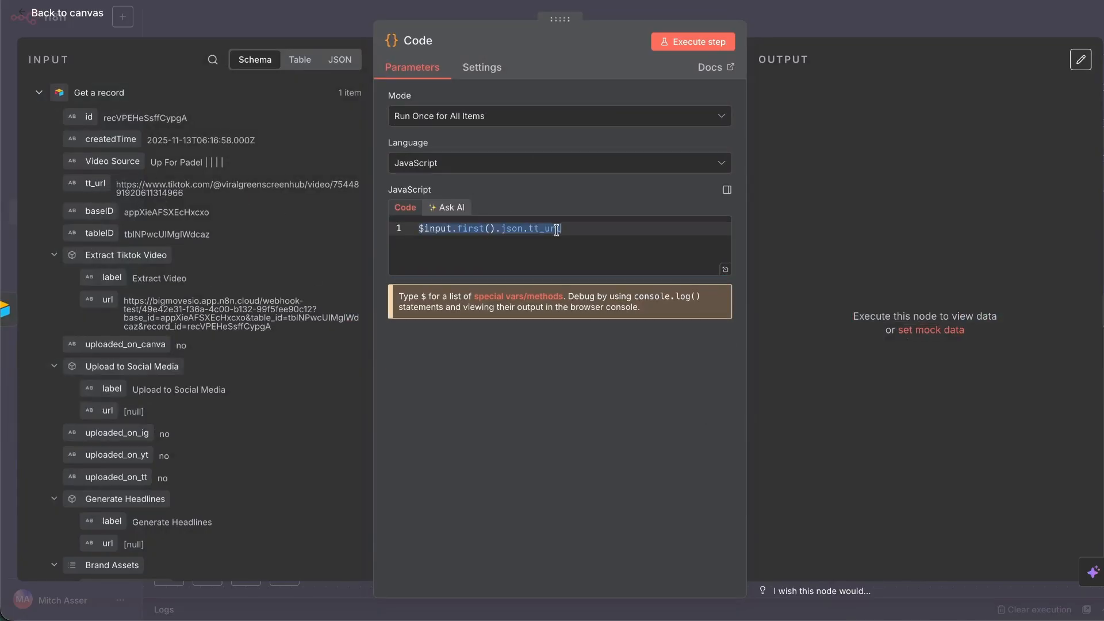
{"action": "left_click", "coordinate": [725, 269]}
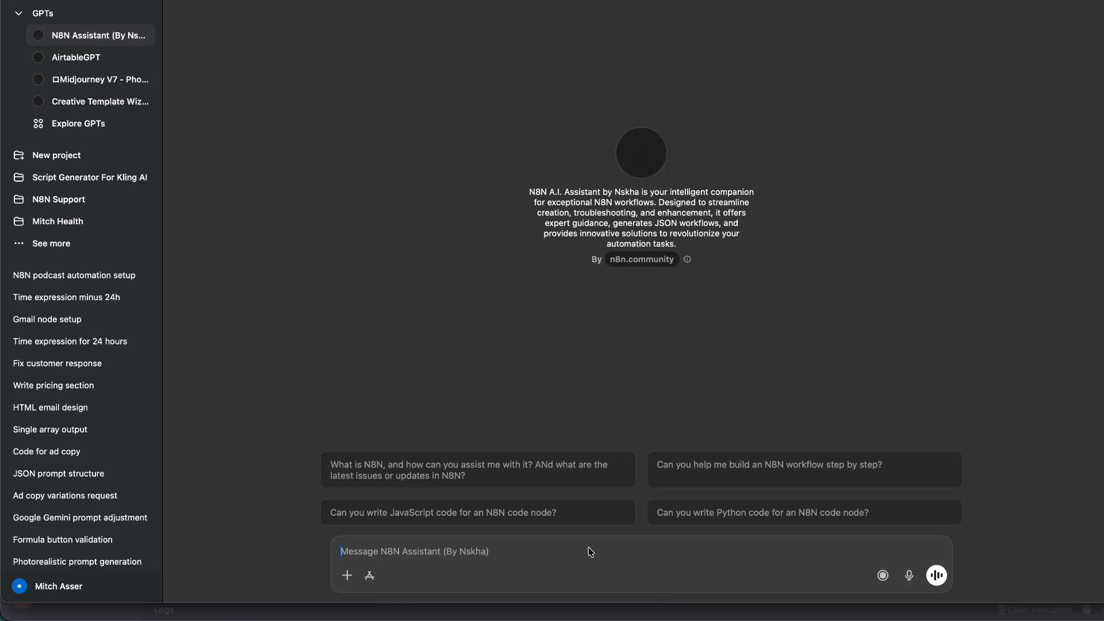
Ask the N8N Assistant to extract only the number from the pasted tt_url TikTok link.
{"action": "type", "text": "help me"}
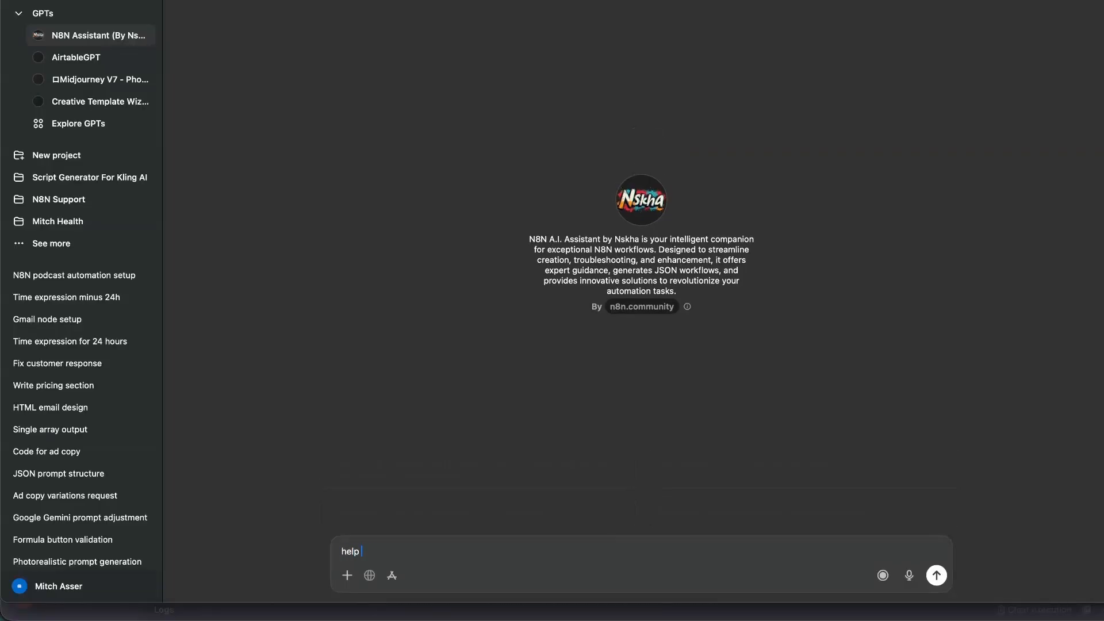
{"action": "type", "text": " writ"}
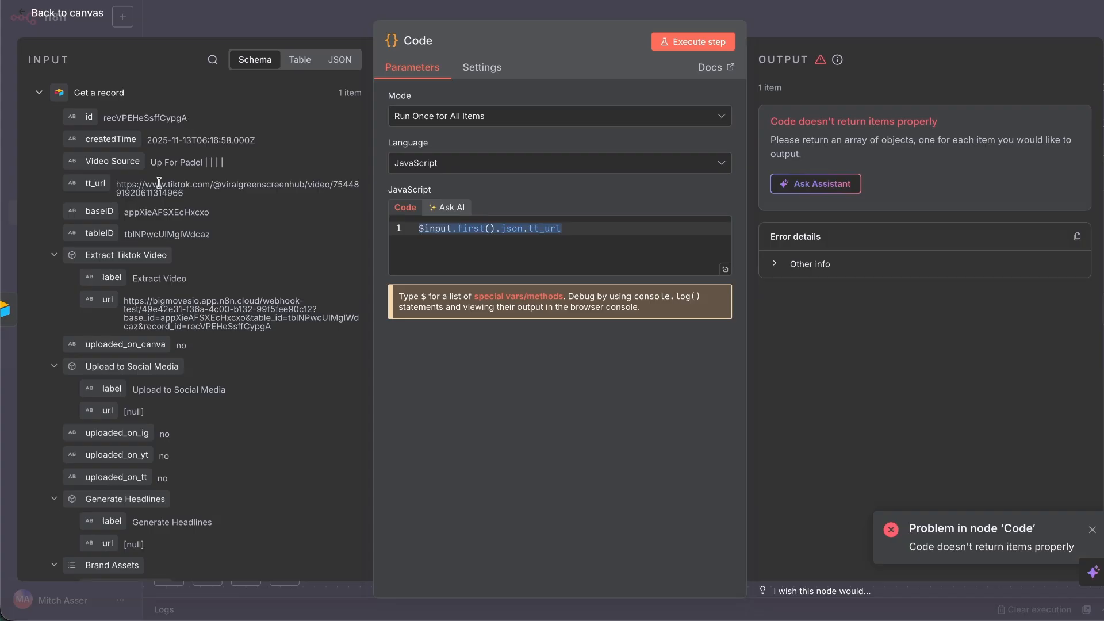
{"action": "triple_click", "coordinate": [159, 183]}
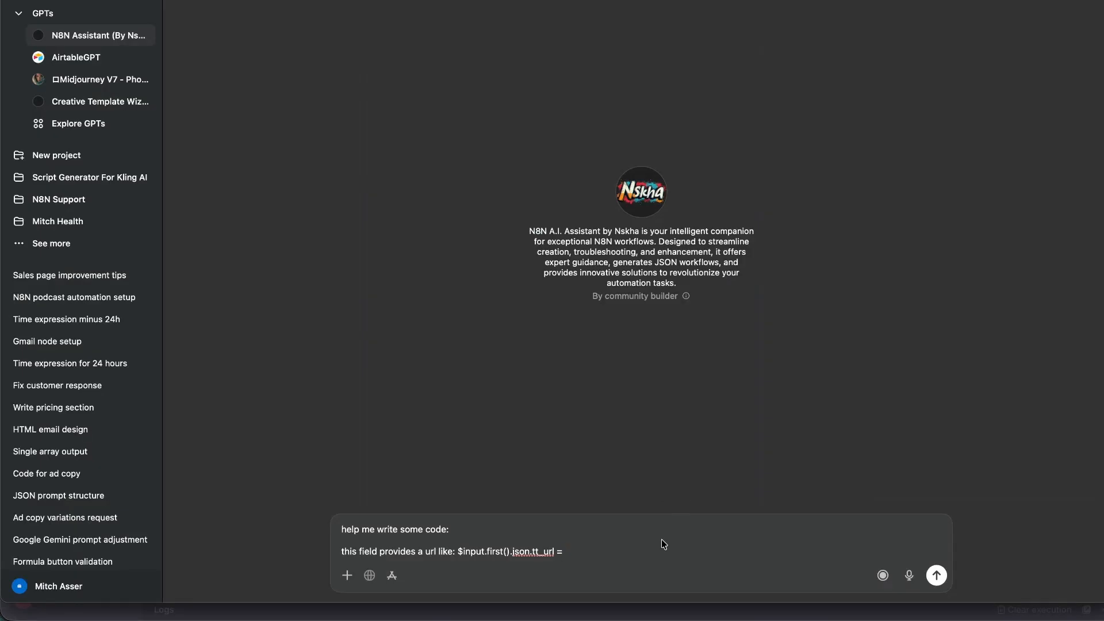
{"action": "key", "text": "super+v"}
{"action": "key", "text": "shift+Return"}
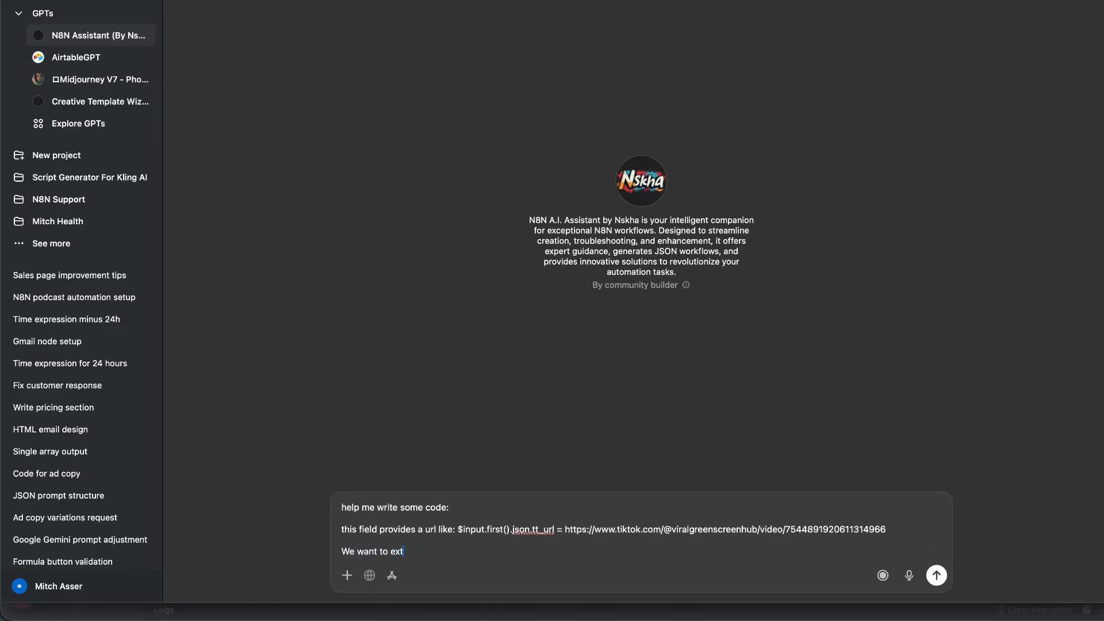
{"action": "type", "text": "We want to extract the number only"}
{"action": "key", "text": "Return"}
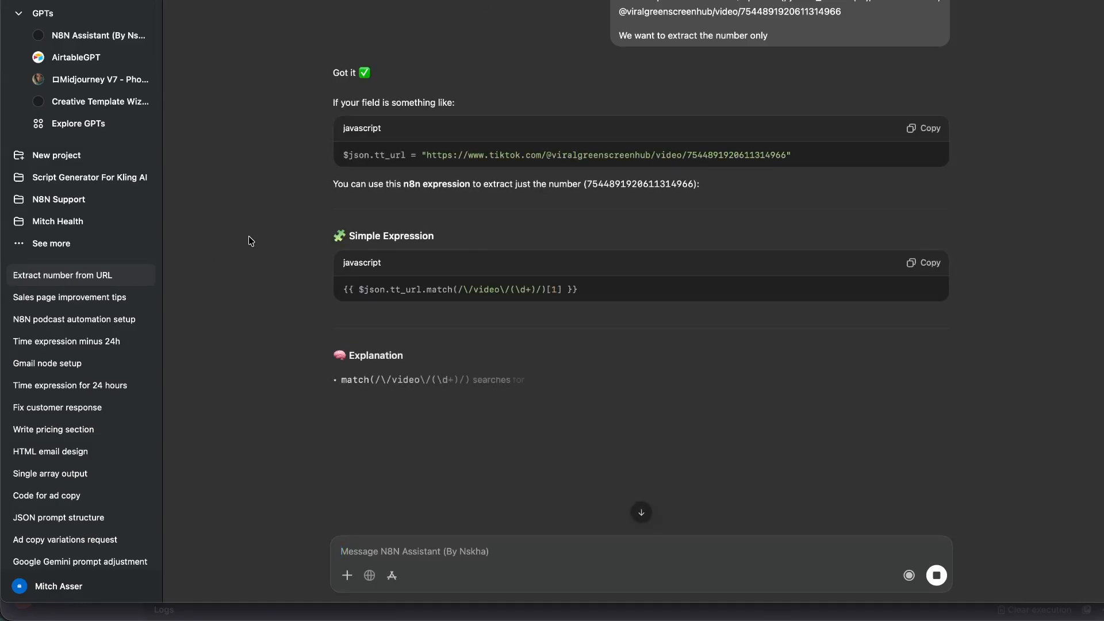
Copy the IIFE version of the assistant's extraction code.
{"action": "scroll", "coordinate": [685, 358], "scroll_direction": "down", "scroll_amount": 3}
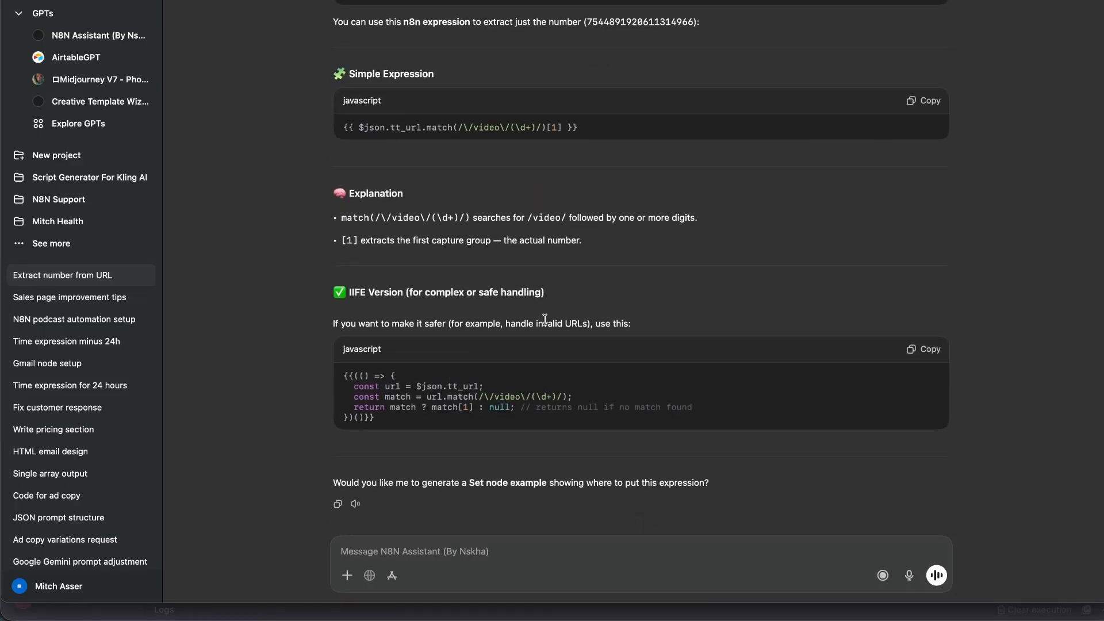
{"action": "left_click_drag", "start_coordinate": [552, 323], "coordinate": [781, 325]}
{"action": "left_click", "coordinate": [923, 349]}
Replace the Code node's expression with the copied IIFE code and execute it.
{"action": "key", "text": "super+Tab"}
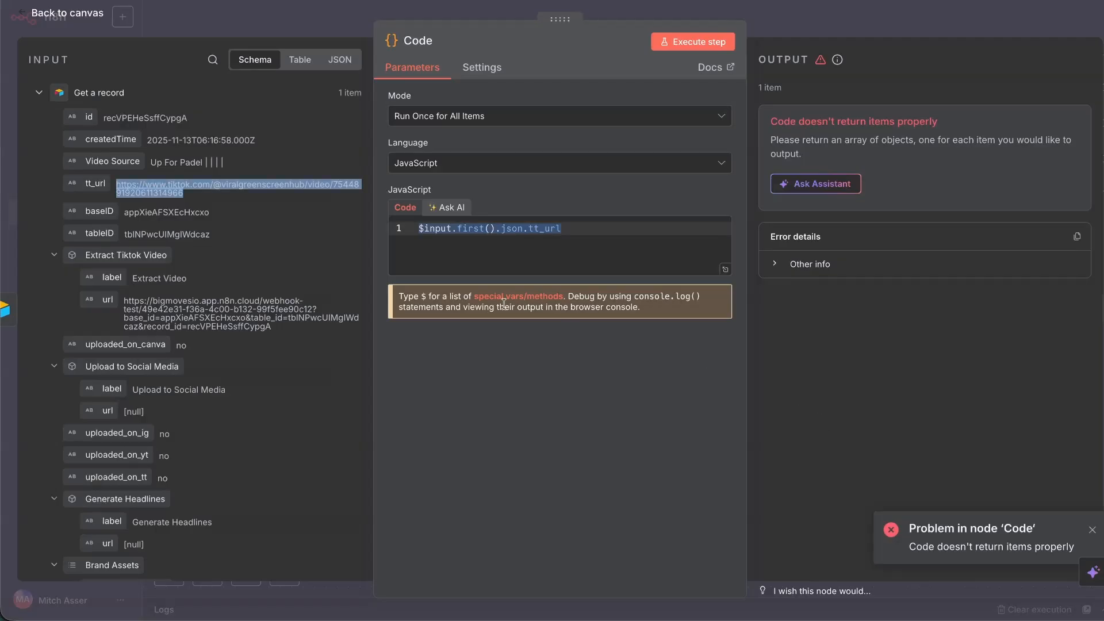
{"action": "key", "text": "super+a"}
{"action": "key", "text": "super+v"}
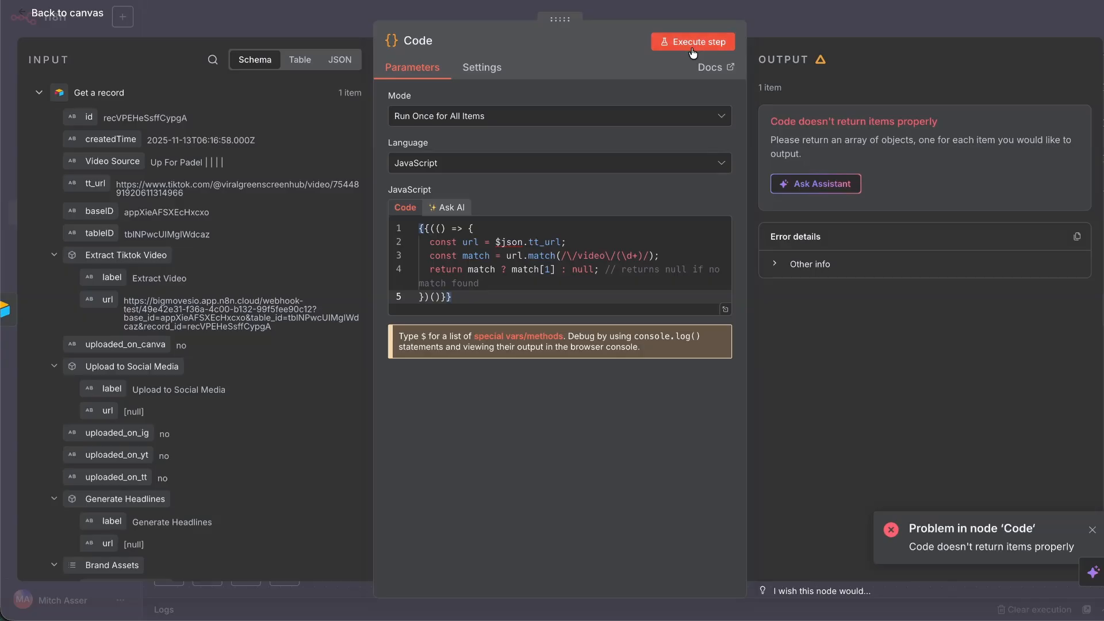
{"action": "left_click", "coordinate": [693, 42]}
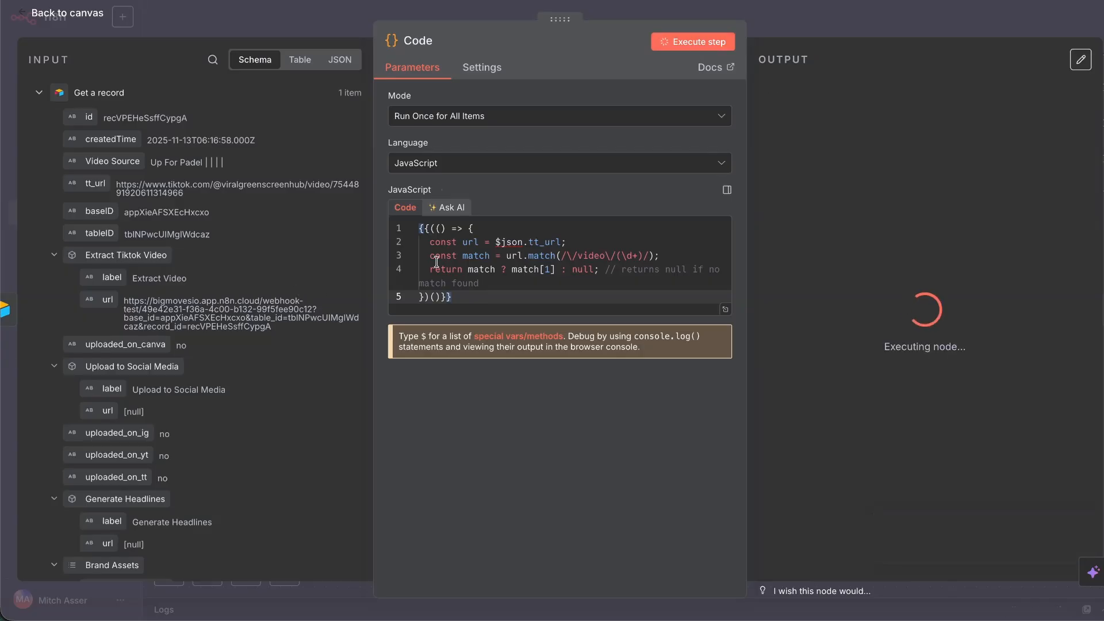
Send the resulting error log to the N8N Assistant and open the Run an Actor node.
{"action": "left_click", "coordinate": [583, 610]}
{"action": "key", "text": "super+v"}
{"action": "key", "text": "Return"}
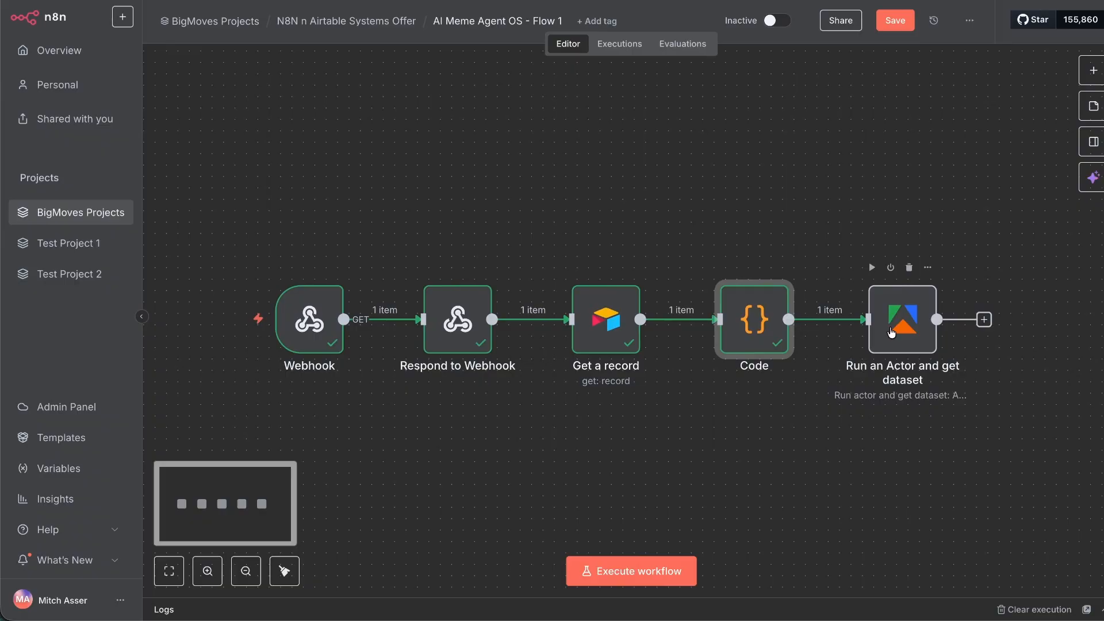
{"action": "double_click", "coordinate": [891, 332]}
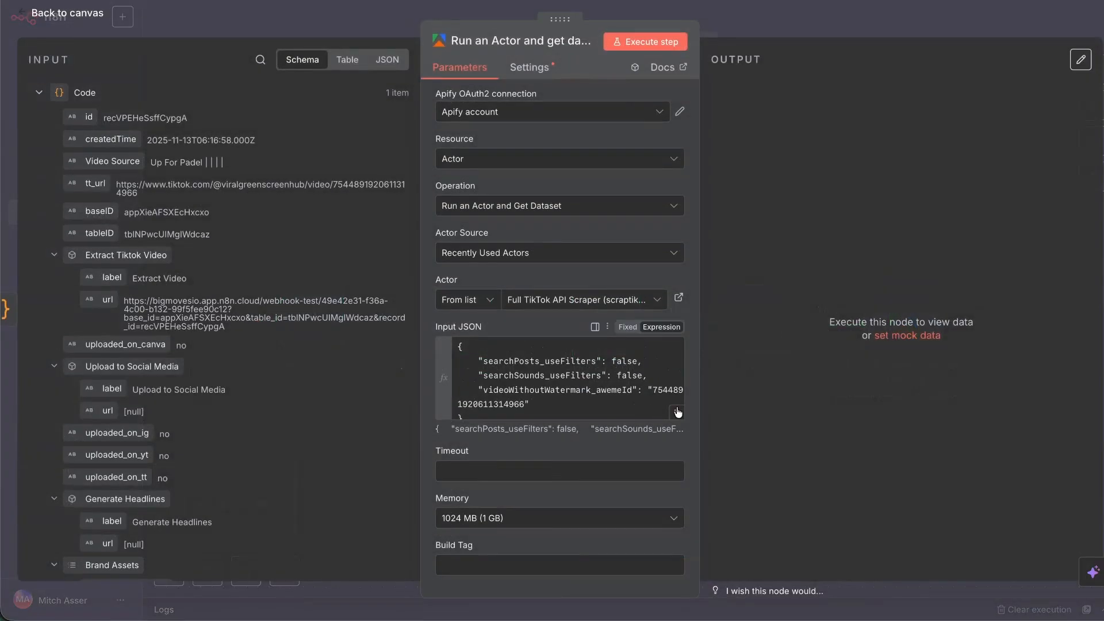
Set videoWithoutWatermark_awemeId to {{ $json.video_id }} and execute the actor node.
{"action": "left_click", "coordinate": [677, 411]}
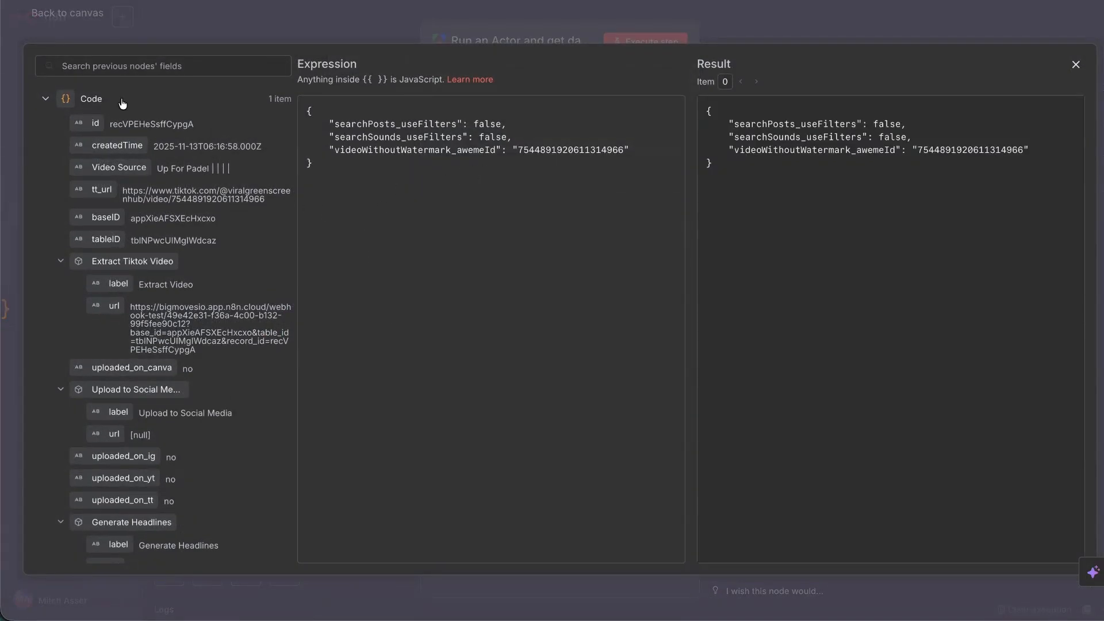
{"action": "type", "text": "video"}
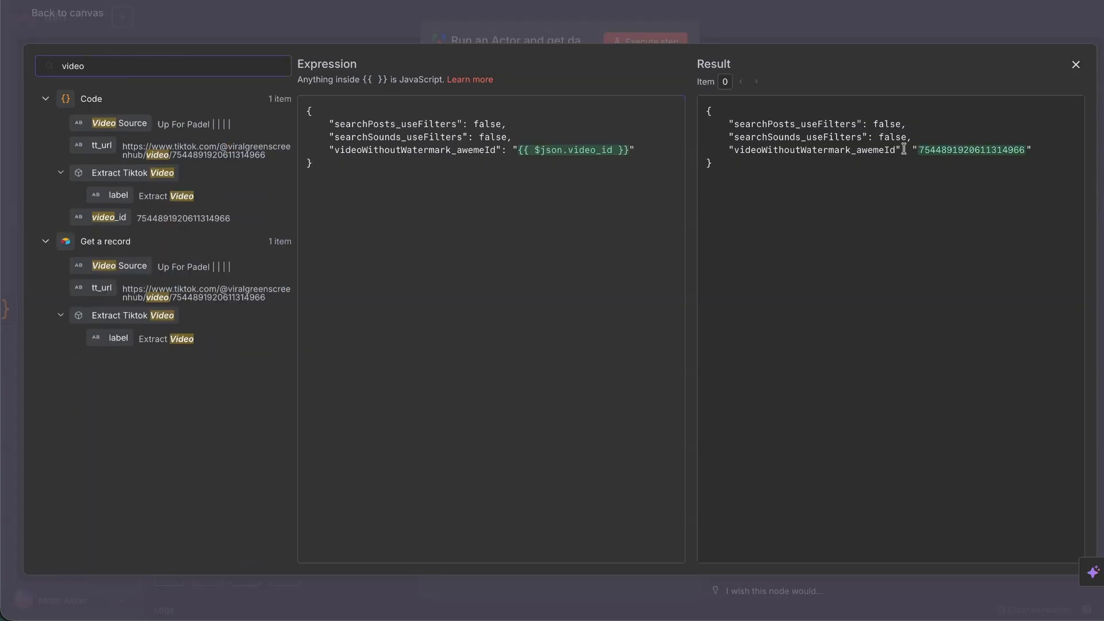
{"action": "left_click", "coordinate": [1075, 64]}
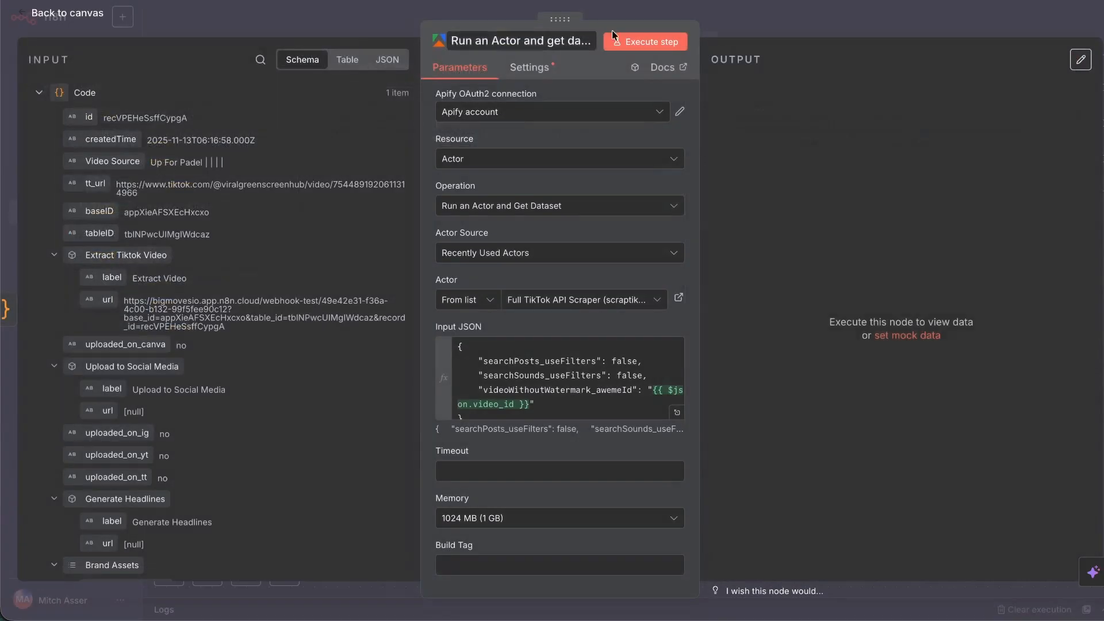
{"action": "left_click", "coordinate": [646, 42]}
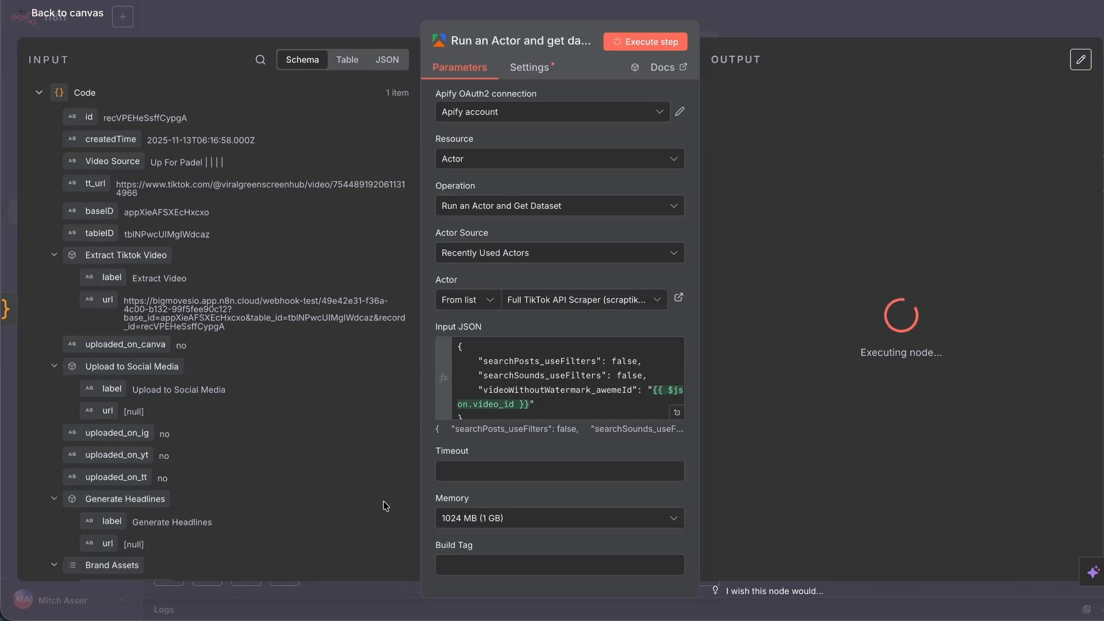
Rename the Apify node to 'Downloads Video'.
{"action": "left_click", "coordinate": [492, 43]}
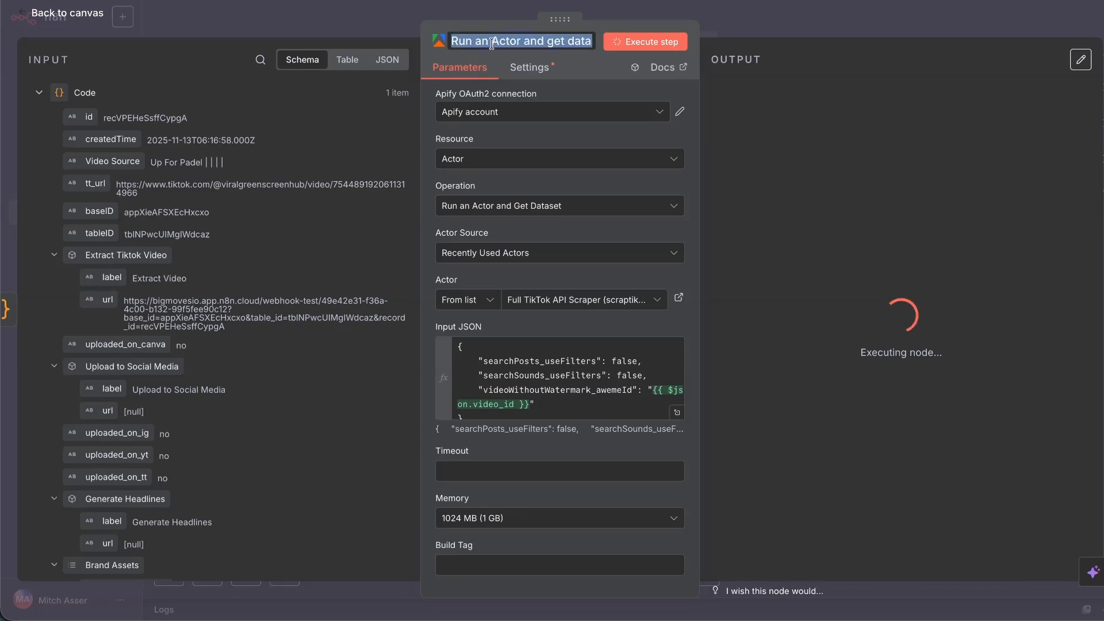
{"action": "type", "text": "Downloads"}
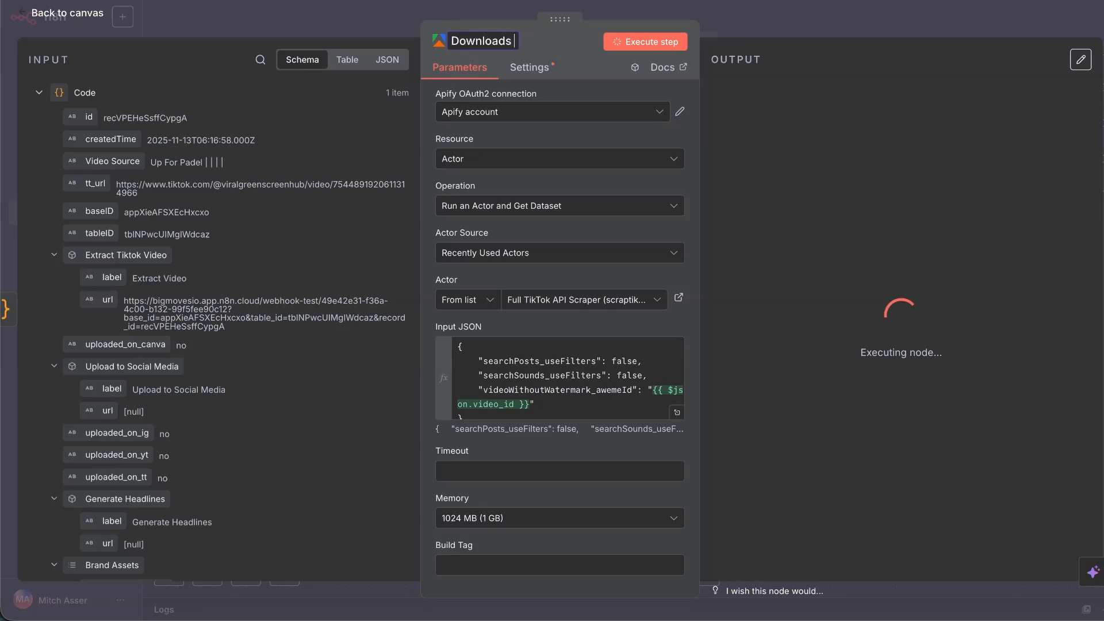
{"action": "type", "text": " Video"}
{"action": "key", "text": "Return"}
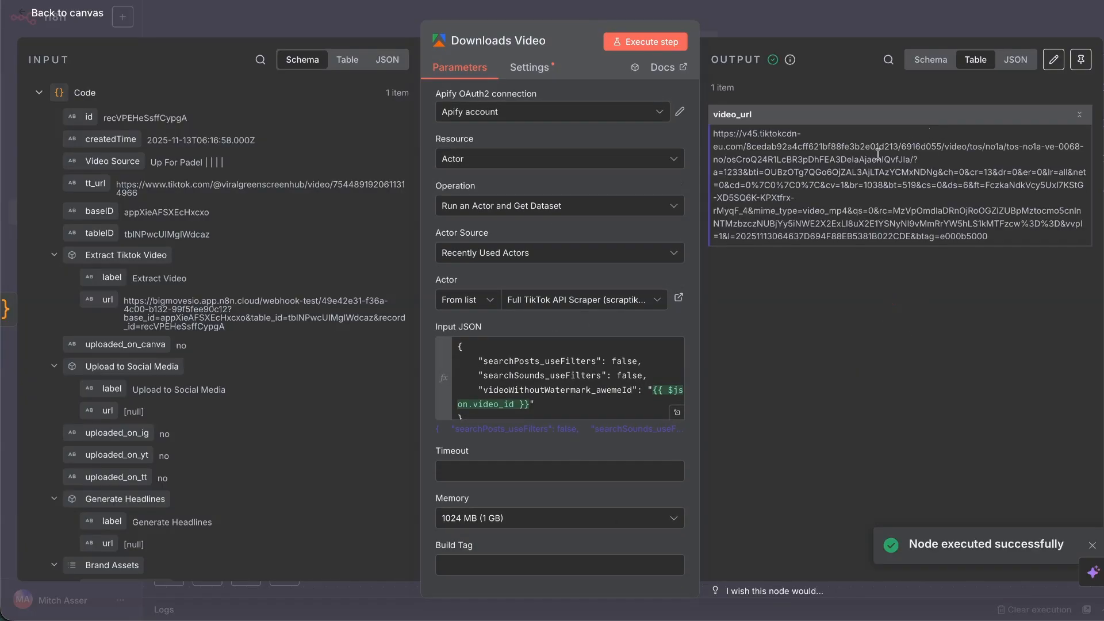
{"action": "key", "text": "Escape"}
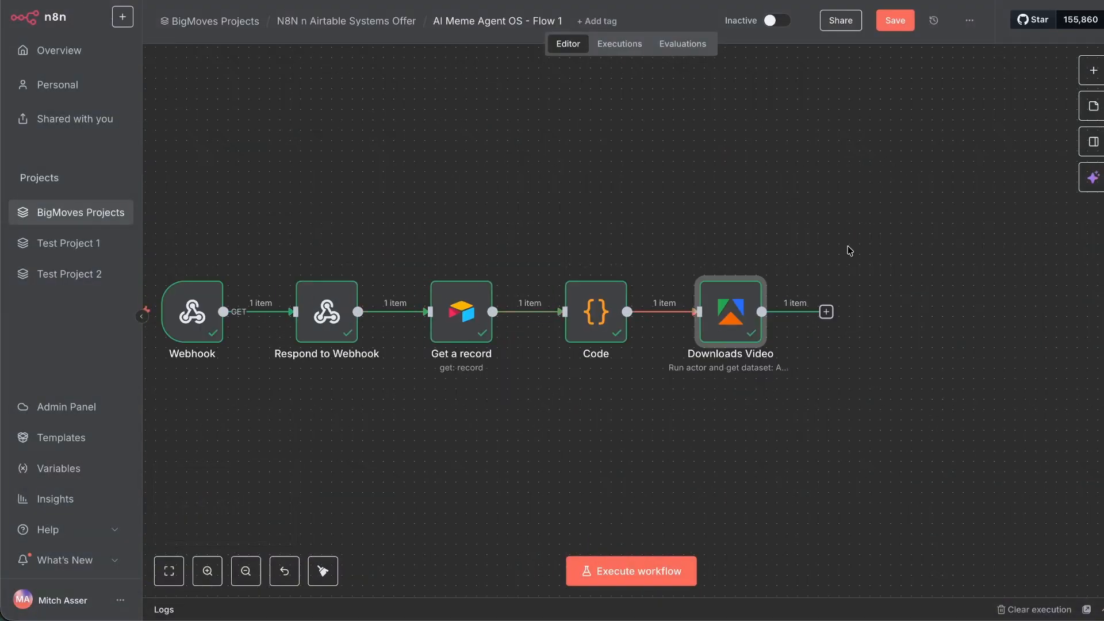
Add an OpenAI 'Transcribe a recording' audio action node after Downloads Video.
{"action": "scroll", "coordinate": [848, 246], "scroll_direction": "right", "scroll_amount": 1}
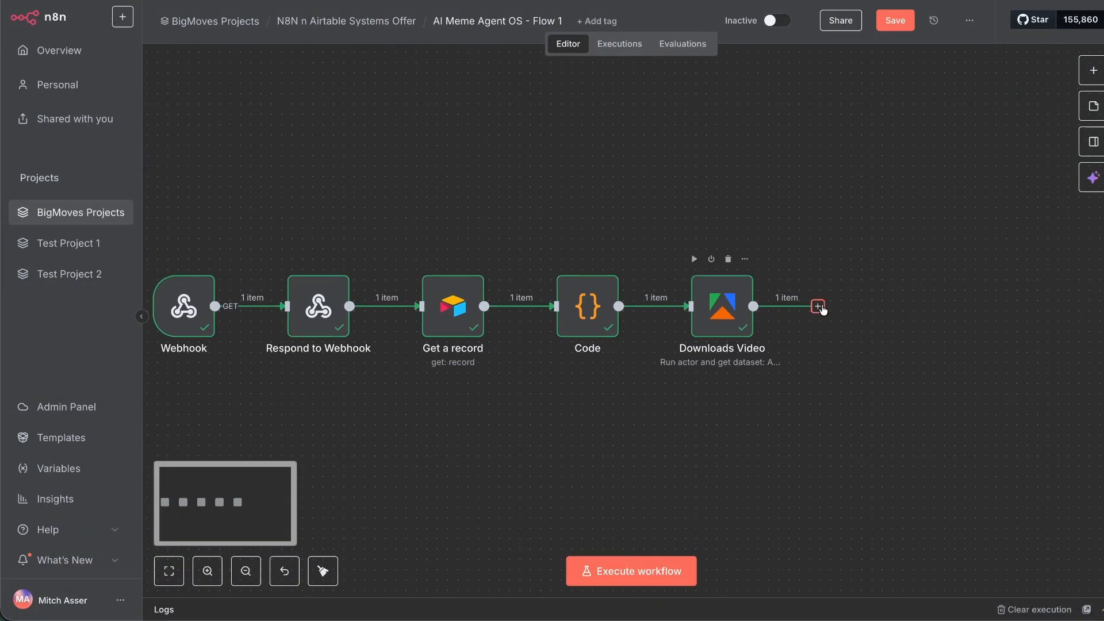
{"action": "left_click", "coordinate": [818, 307]}
{"action": "type", "text": "open"}
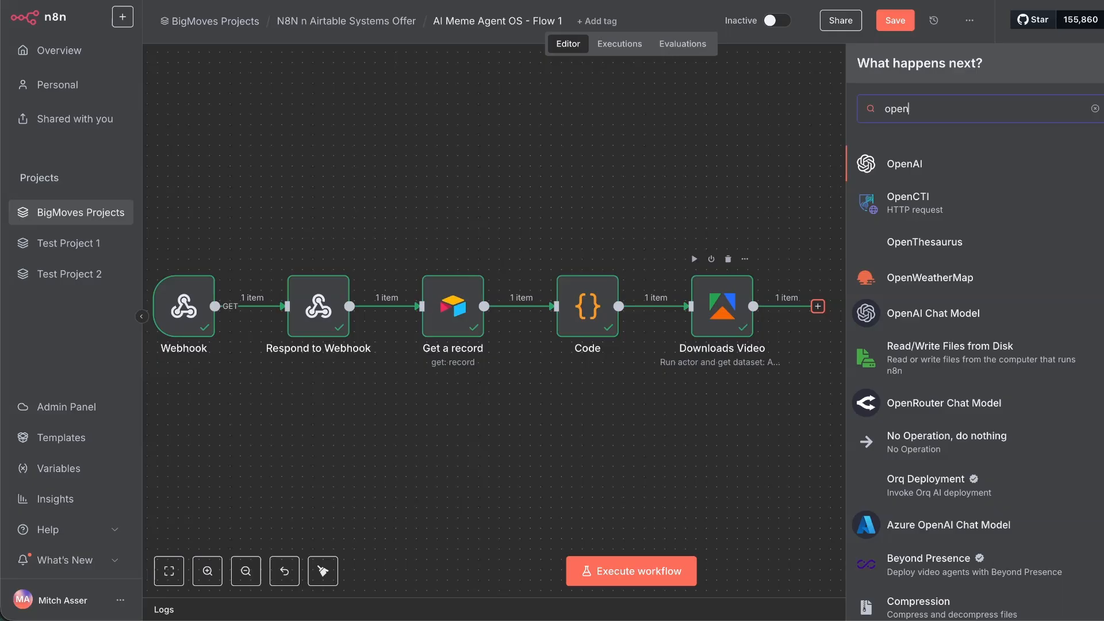
{"action": "key", "text": "Return"}
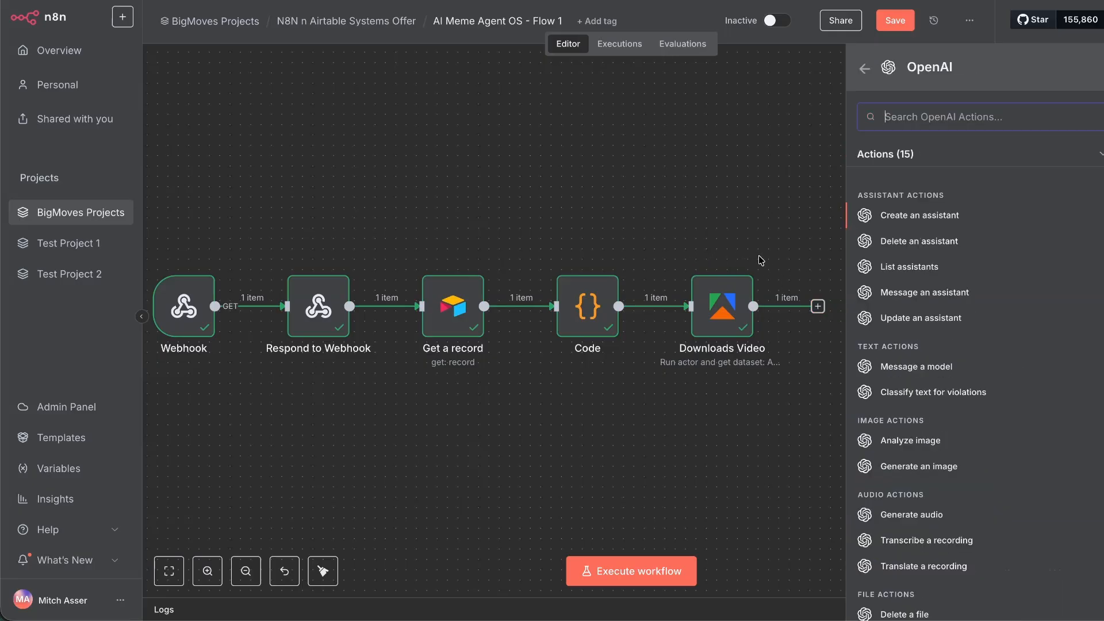
{"action": "scroll", "coordinate": [966, 340], "scroll_direction": "down", "scroll_amount": 2}
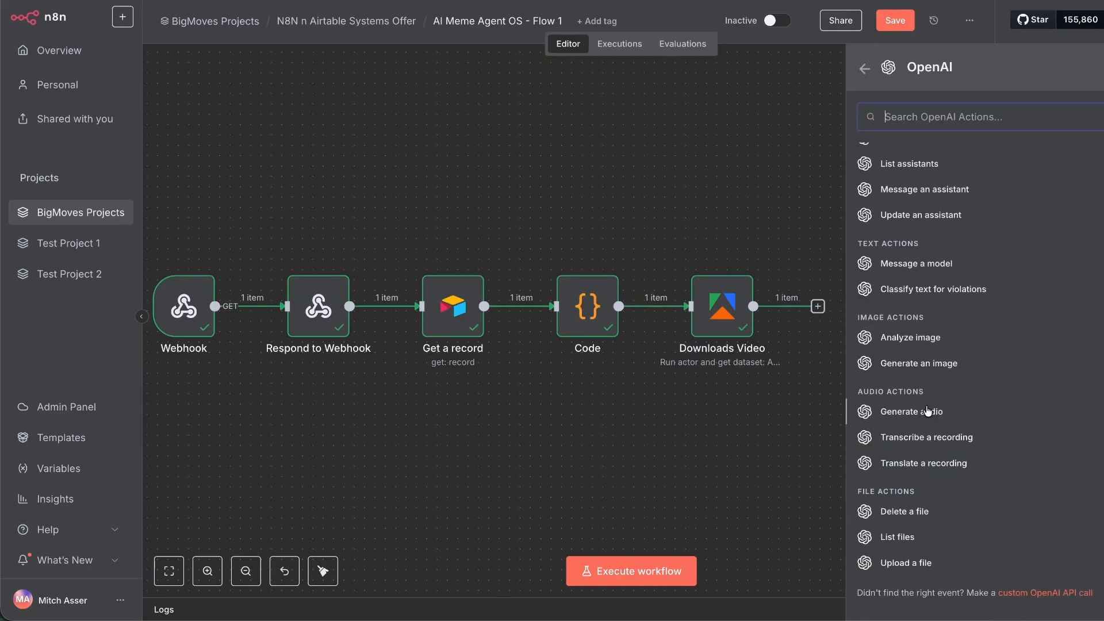
{"action": "scroll", "coordinate": [927, 409], "scroll_direction": "up", "scroll_amount": 2}
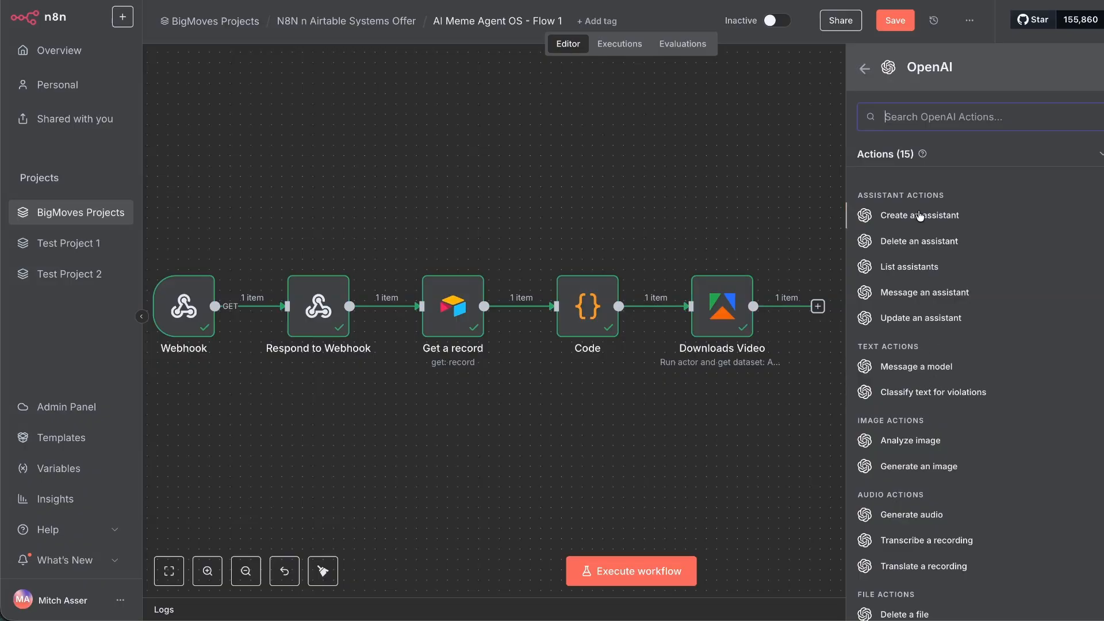
{"action": "scroll", "coordinate": [931, 345], "scroll_direction": "down", "scroll_amount": 2}
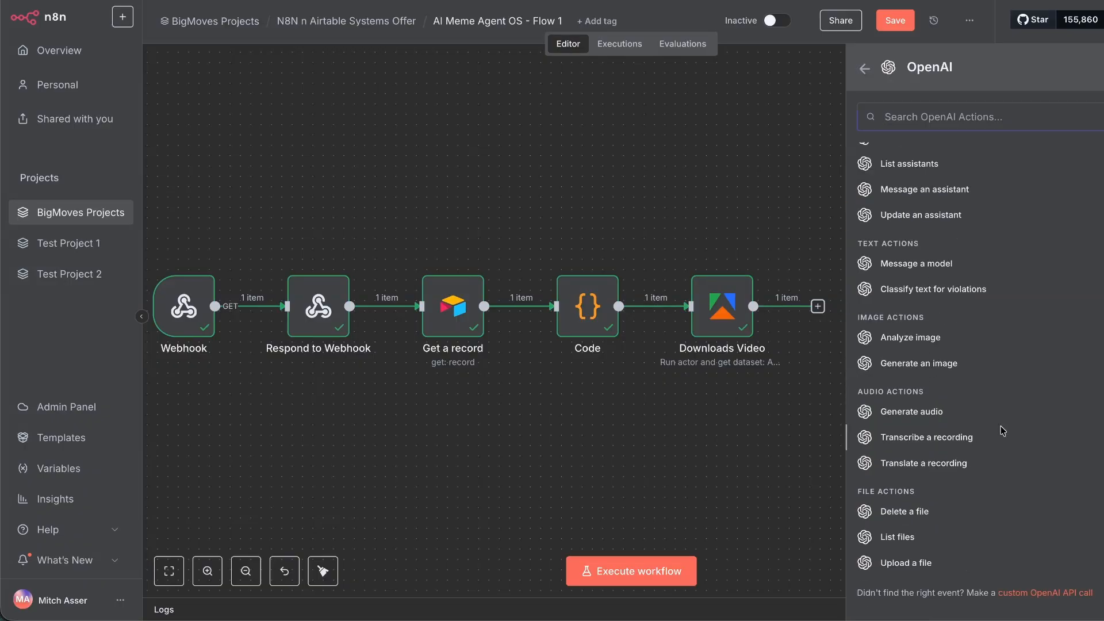
{"action": "left_click", "coordinate": [926, 437]}
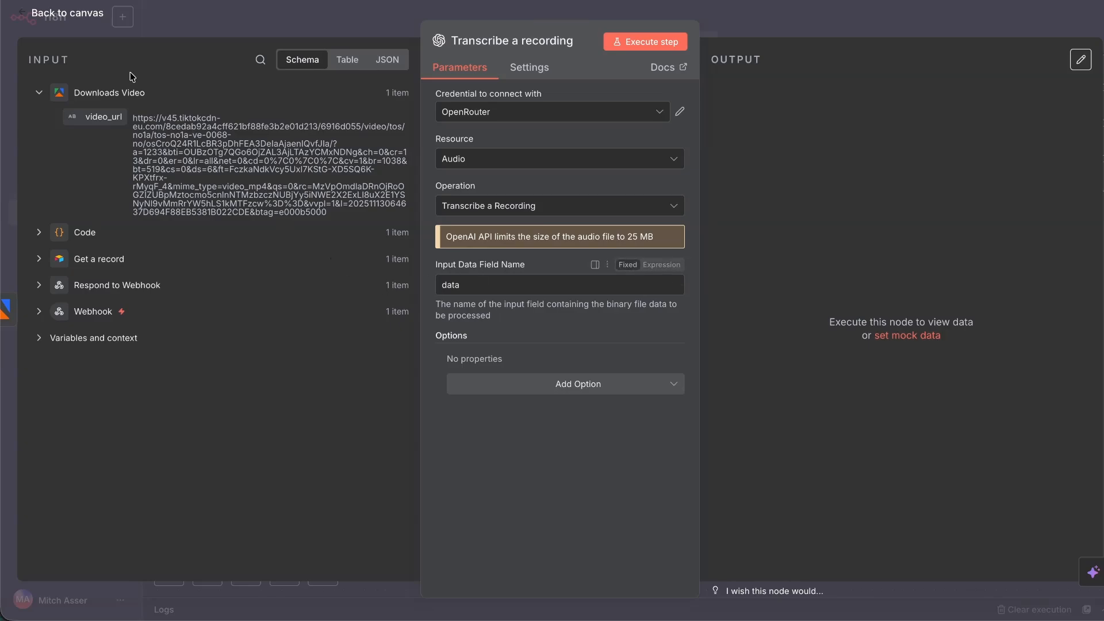
{"action": "left_click", "coordinate": [75, 12]}
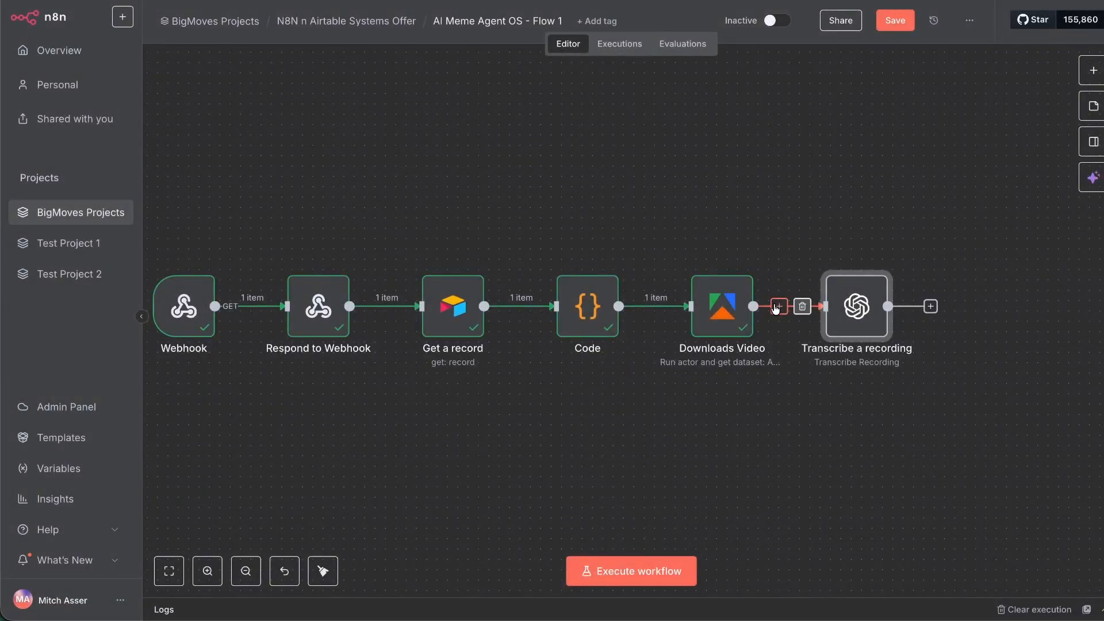
Insert an HTTP Request node before transcription with its URL set to video_url.
{"action": "left_click", "coordinate": [779, 305]}
{"action": "type", "text": "g"}
{"action": "key", "text": "BackSpace"}
{"action": "type", "text": "http"}
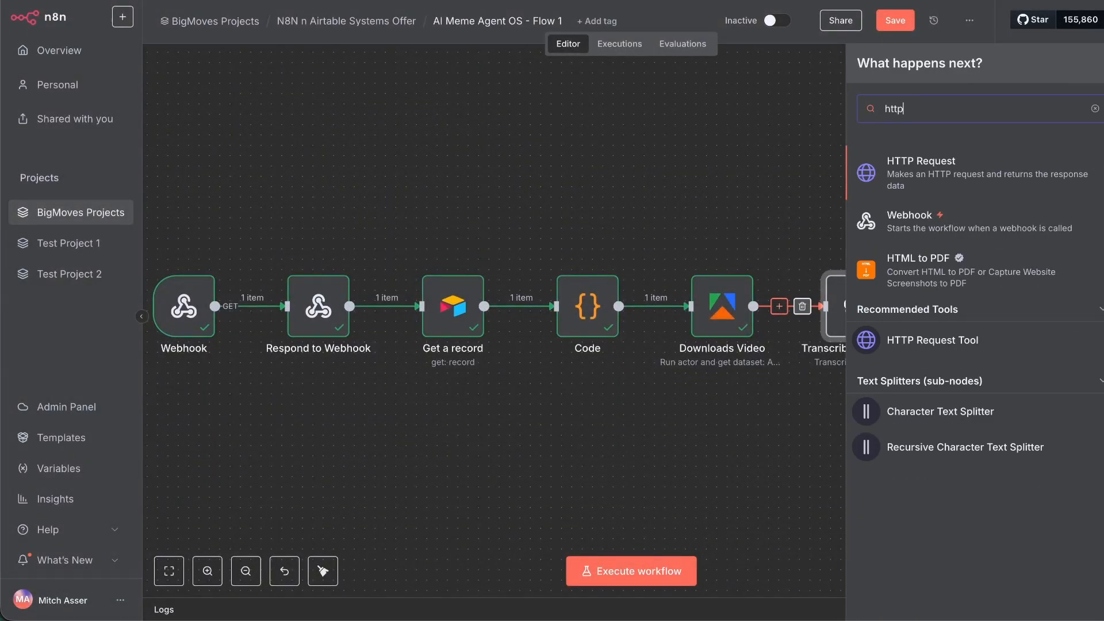
{"action": "left_click", "coordinate": [898, 190]}
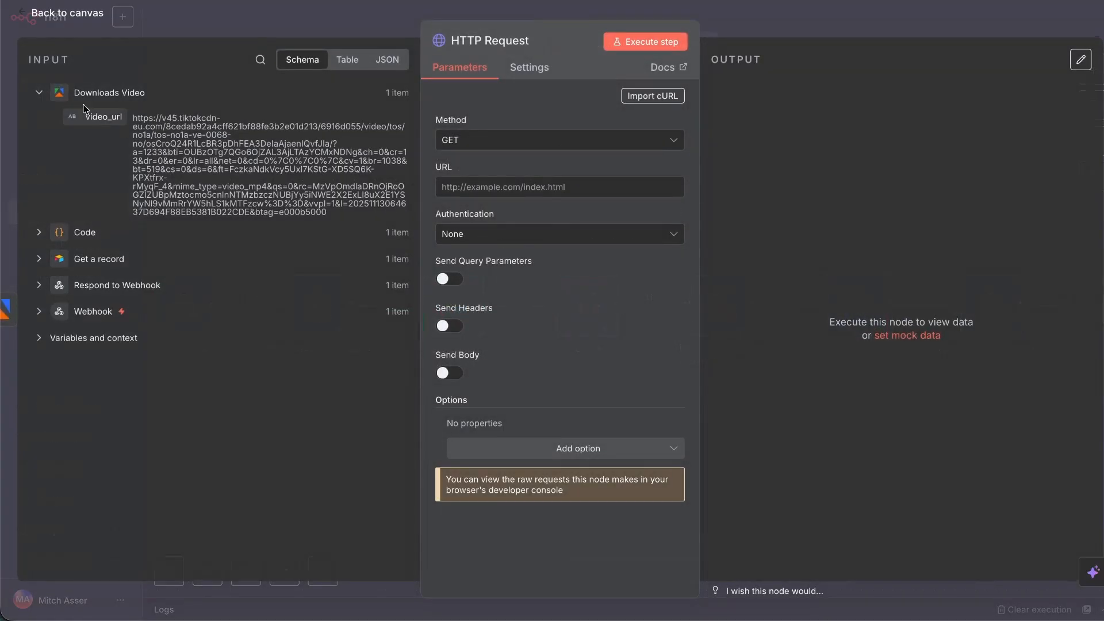
{"action": "left_click_drag", "start_coordinate": [102, 121], "coordinate": [477, 187]}
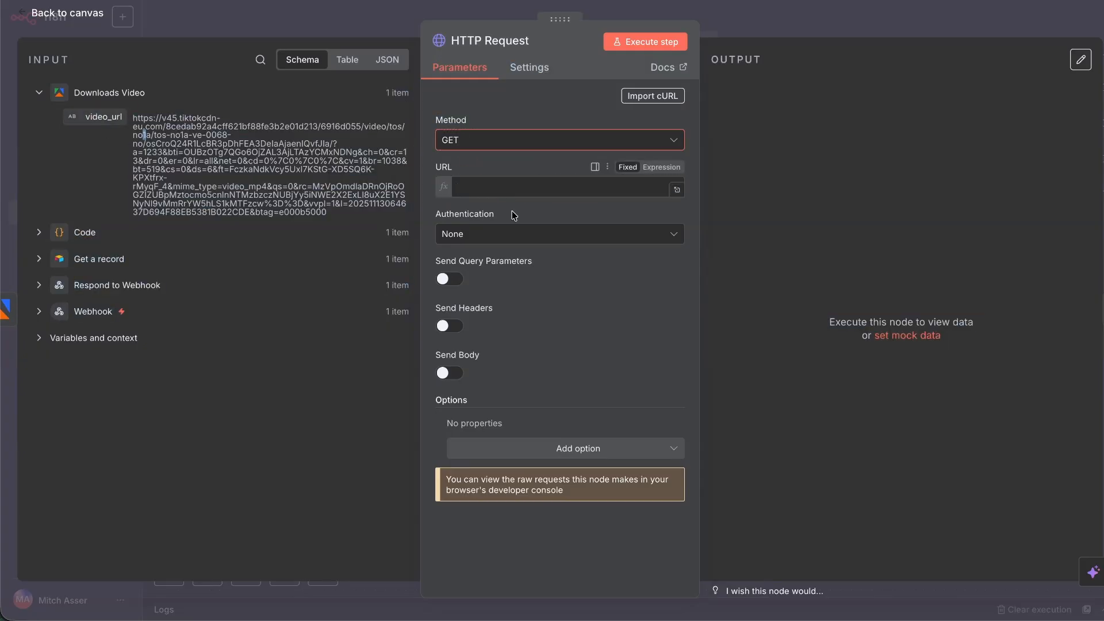
{"action": "left_click", "coordinate": [521, 405]}
Add the Response option with format File and run the request to download the mp4.
{"action": "left_click", "coordinate": [450, 388]}
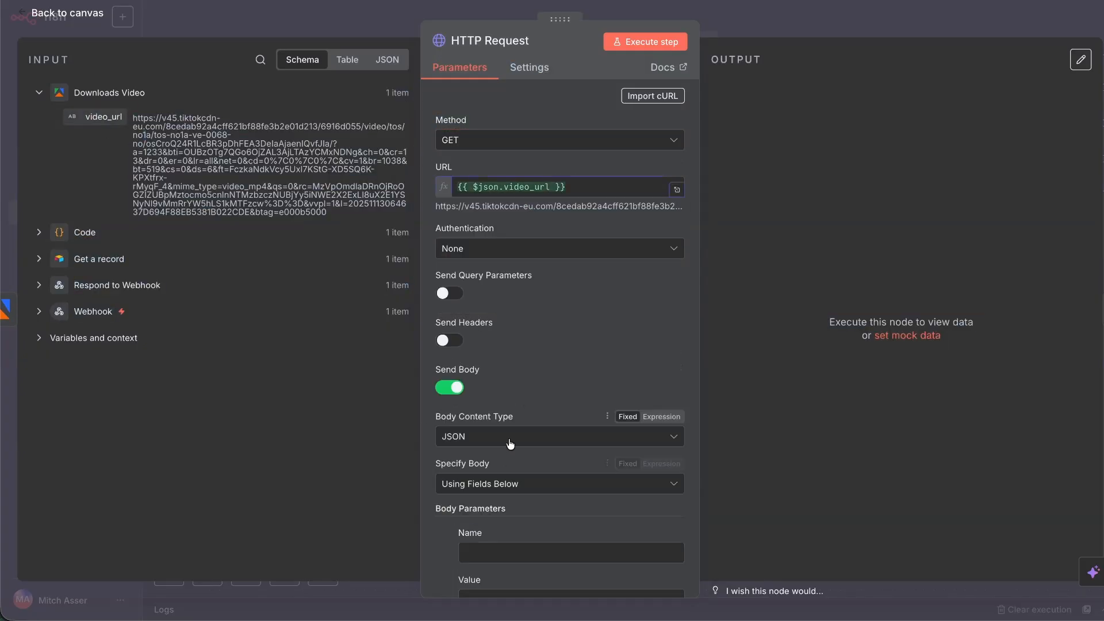
{"action": "scroll", "coordinate": [446, 316], "scroll_direction": "down", "scroll_amount": 3}
{"action": "left_click", "coordinate": [451, 243]}
{"action": "left_click", "coordinate": [575, 461]}
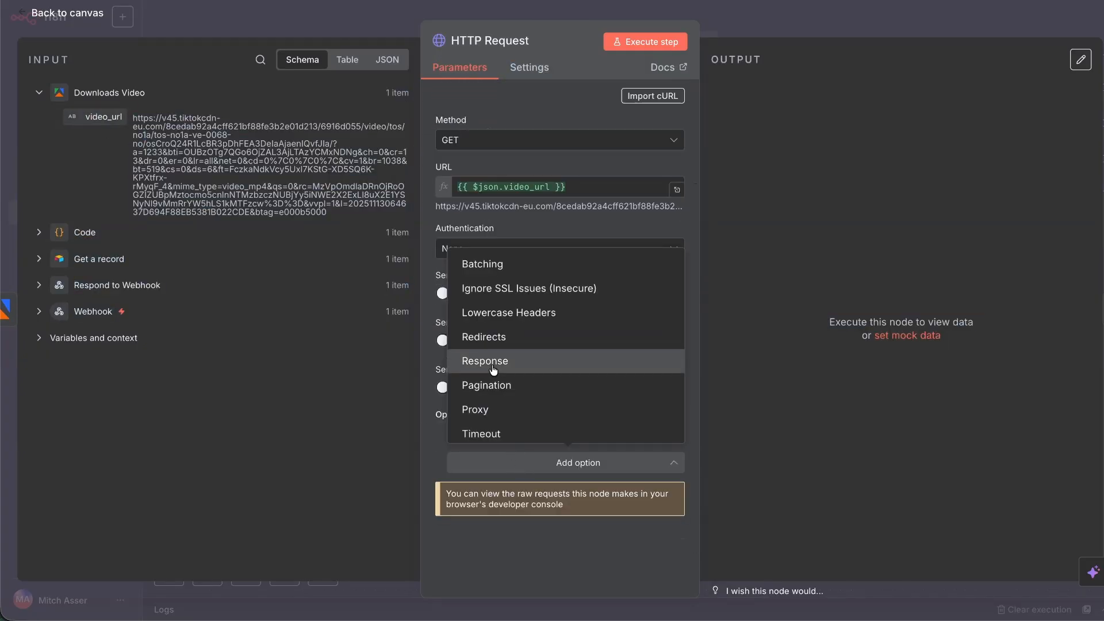
{"action": "left_click", "coordinate": [493, 361]}
{"action": "scroll", "coordinate": [494, 368], "scroll_direction": "down", "scroll_amount": 3}
{"action": "left_click", "coordinate": [547, 454]}
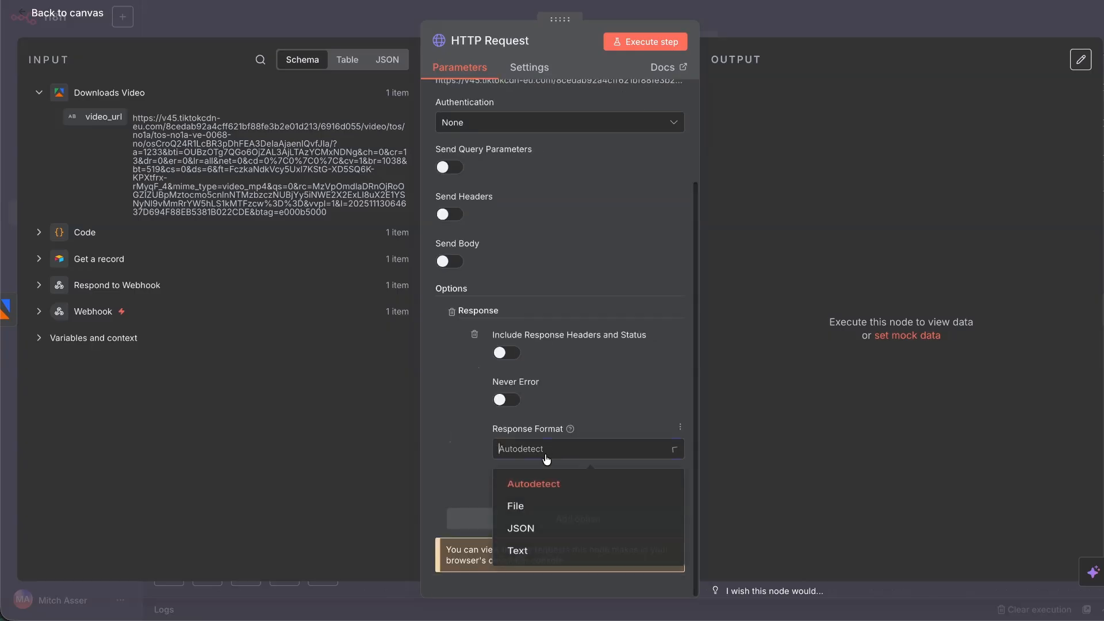
{"action": "left_click", "coordinate": [546, 506]}
{"action": "left_click", "coordinate": [606, 47]}
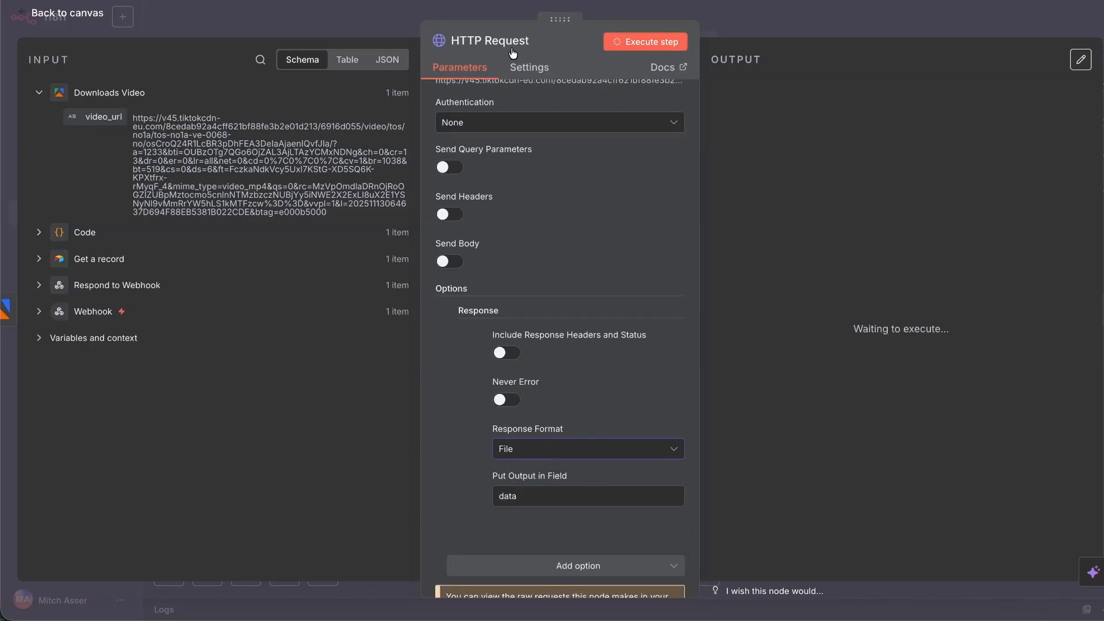
{"action": "left_click", "coordinate": [68, 19]}
Connect Transcribe a recording to the OpenAI credential and run it on the downloaded video.
{"action": "double_click", "coordinate": [990, 313]}
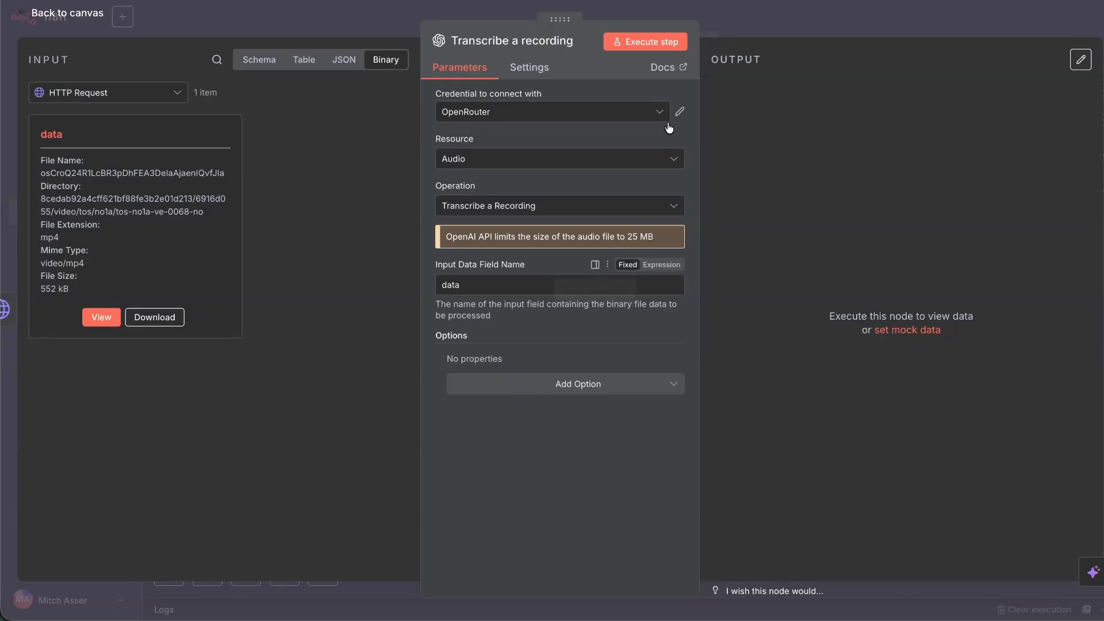
{"action": "left_click", "coordinate": [644, 41]}
{"action": "left_click", "coordinate": [101, 316]}
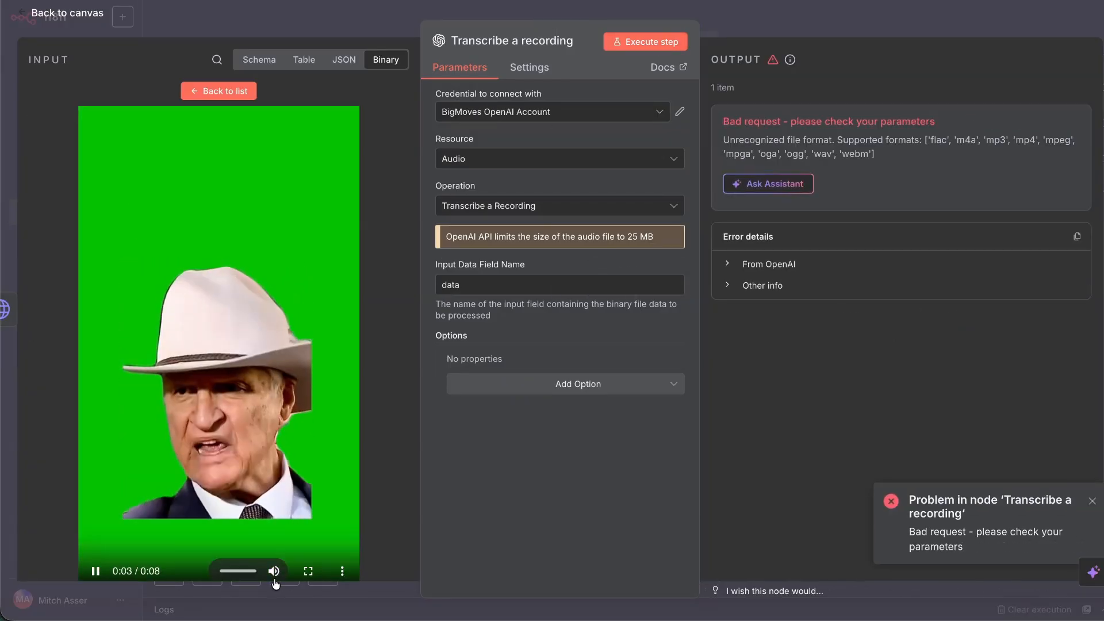
Ask the n8n Assistant about the unrecognized file format error and review its suggested fix.
{"action": "left_click", "coordinate": [98, 573]}
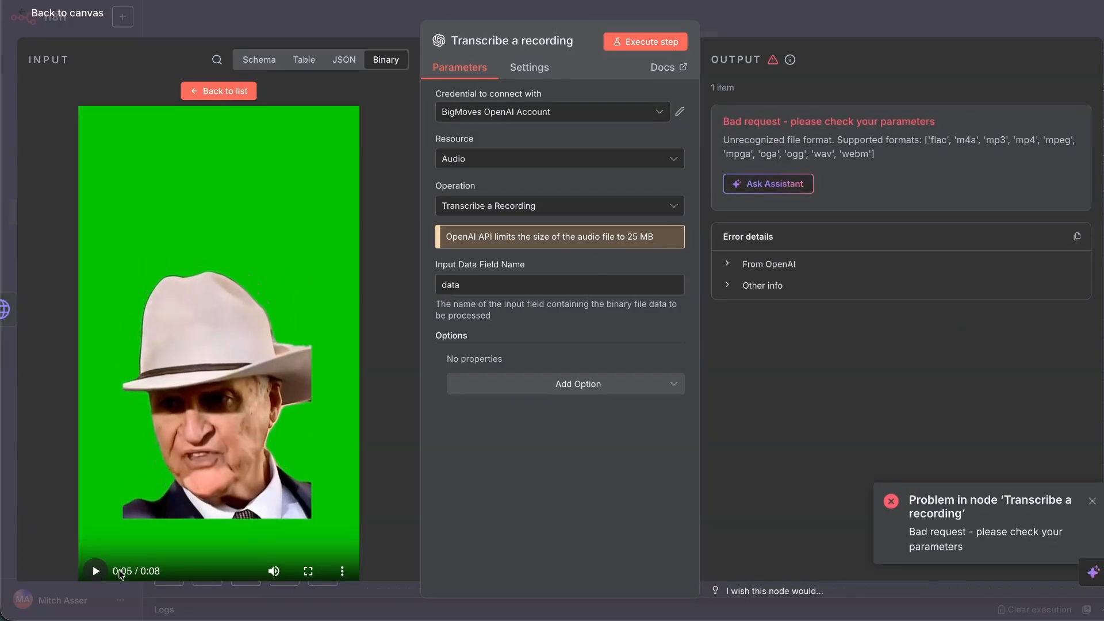
{"action": "left_click", "coordinate": [782, 185]}
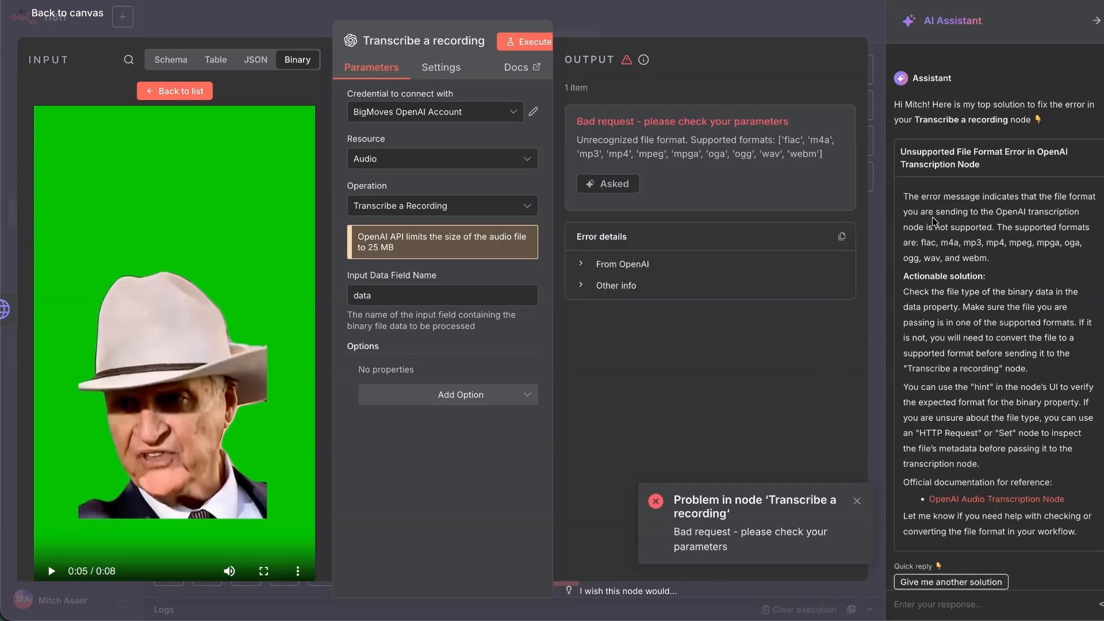
{"action": "left_click_drag", "start_coordinate": [904, 196], "coordinate": [972, 212]}
{"action": "left_click_drag", "start_coordinate": [972, 211], "coordinate": [1012, 242]}
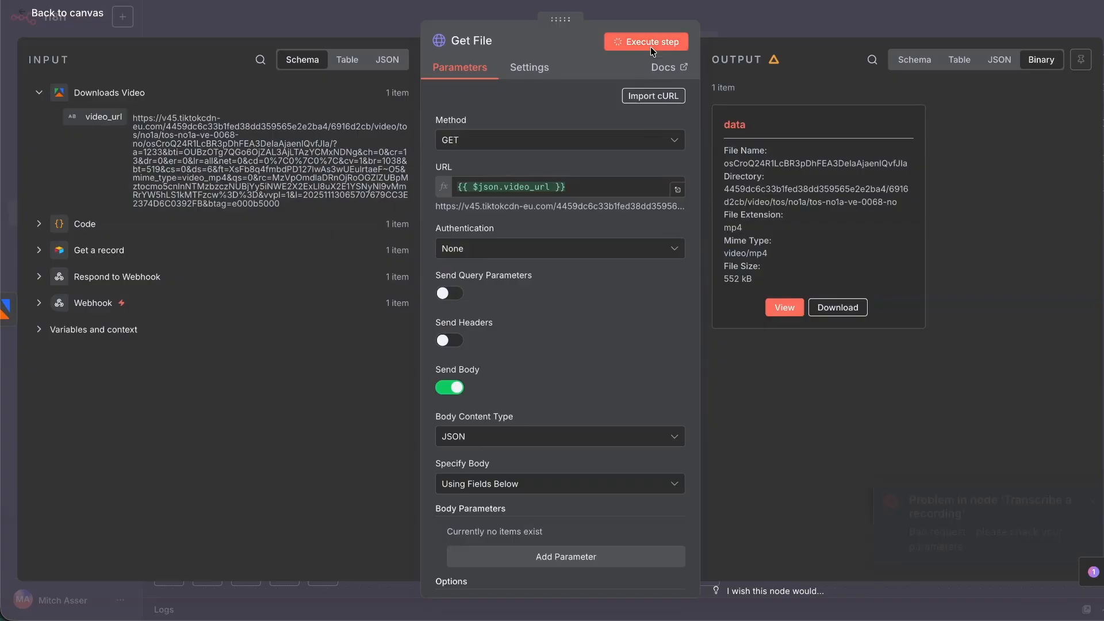
Re-run Get File and move the Transcribe a recording node further right.
{"action": "left_click", "coordinate": [650, 46]}
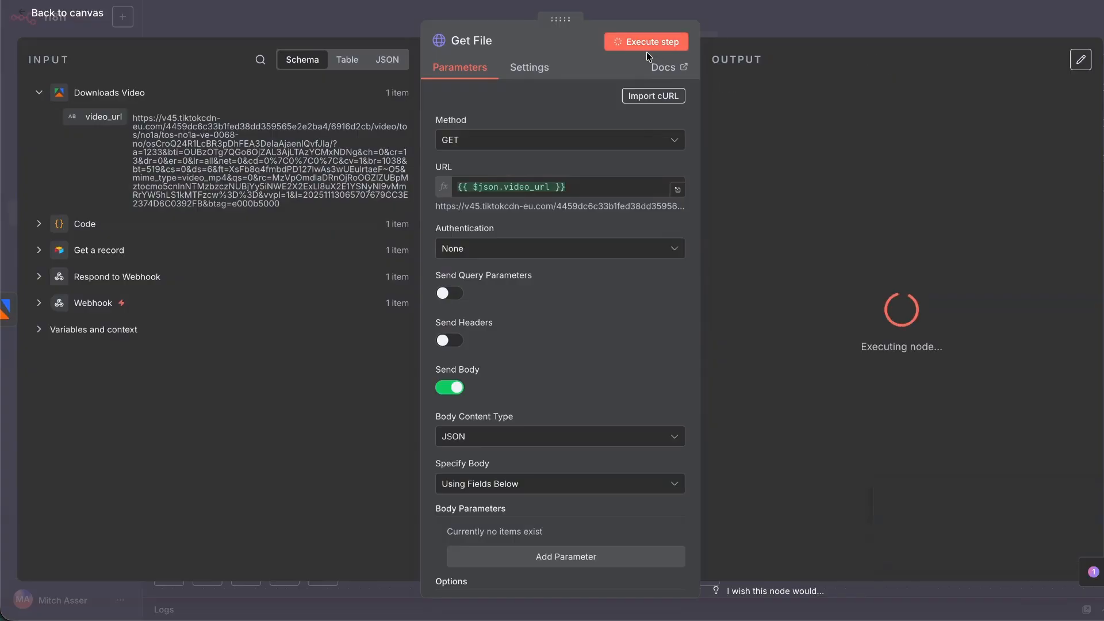
{"action": "left_click", "coordinate": [69, 13]}
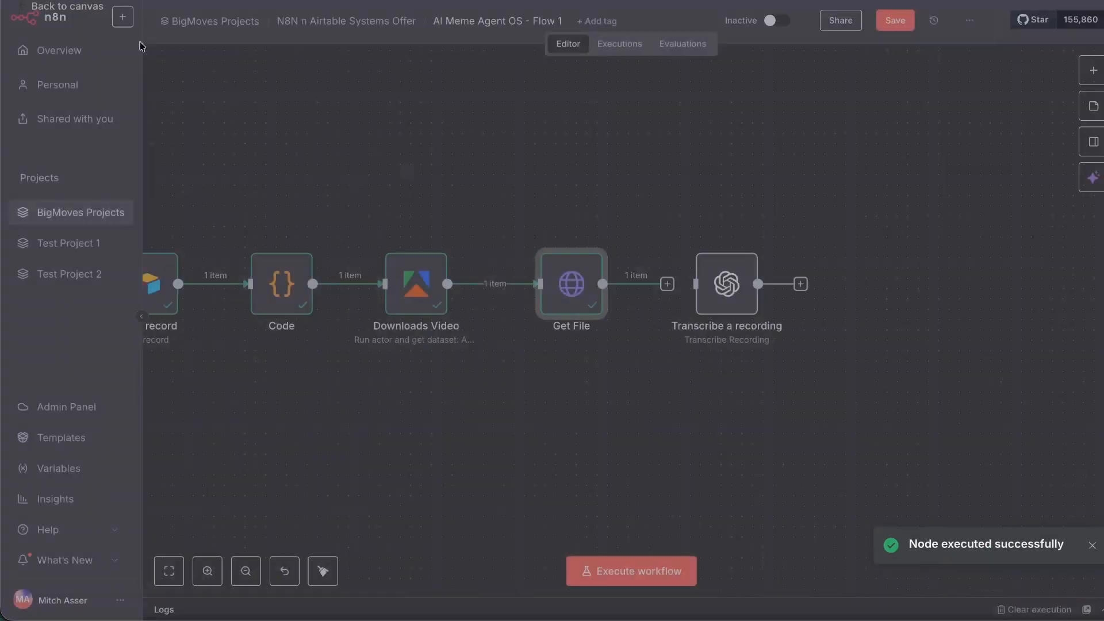
{"action": "left_click_drag", "start_coordinate": [713, 303], "coordinate": [795, 293]}
Add a Code1 node after Get File containing only $input.first().json.video_url.
{"action": "left_click", "coordinate": [667, 284]}
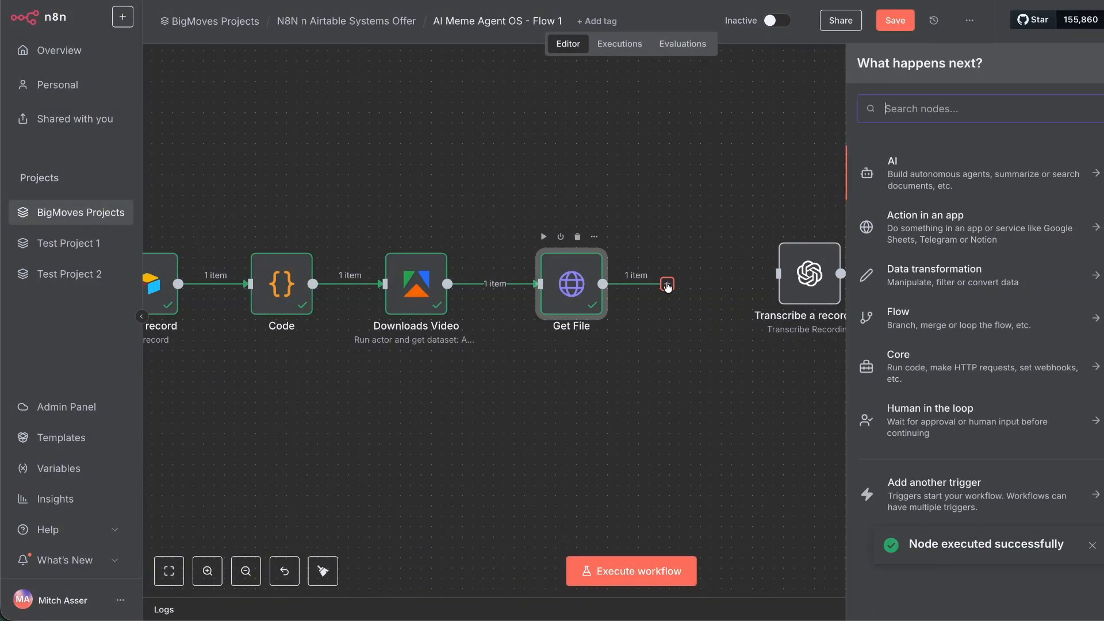
{"action": "type", "text": "code"}
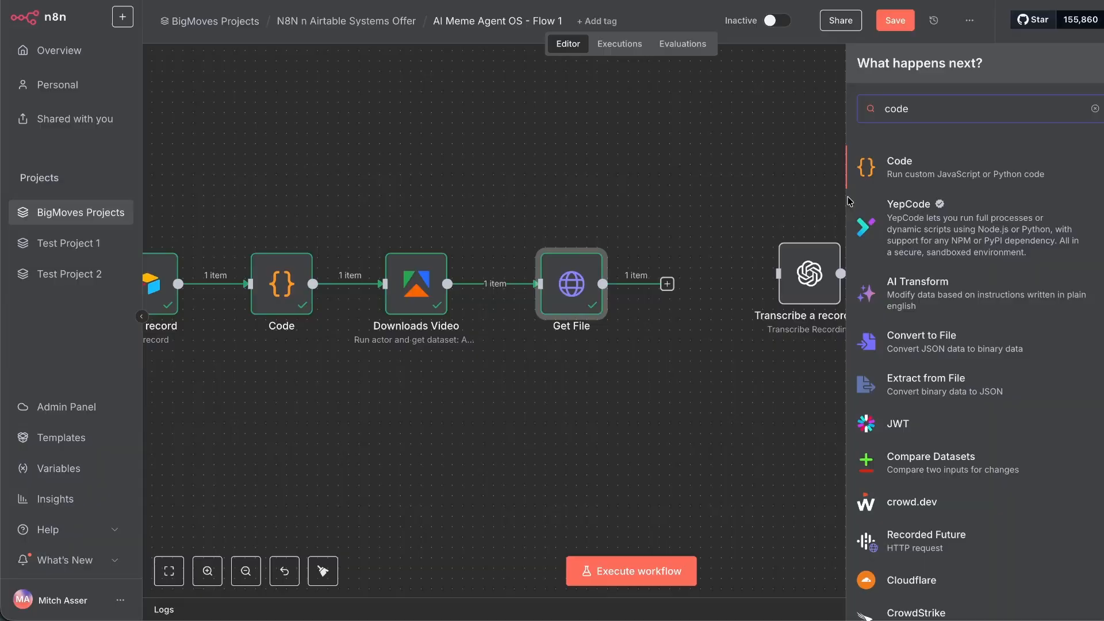
{"action": "left_click", "coordinate": [938, 170]}
{"action": "left_click", "coordinate": [561, 290]}
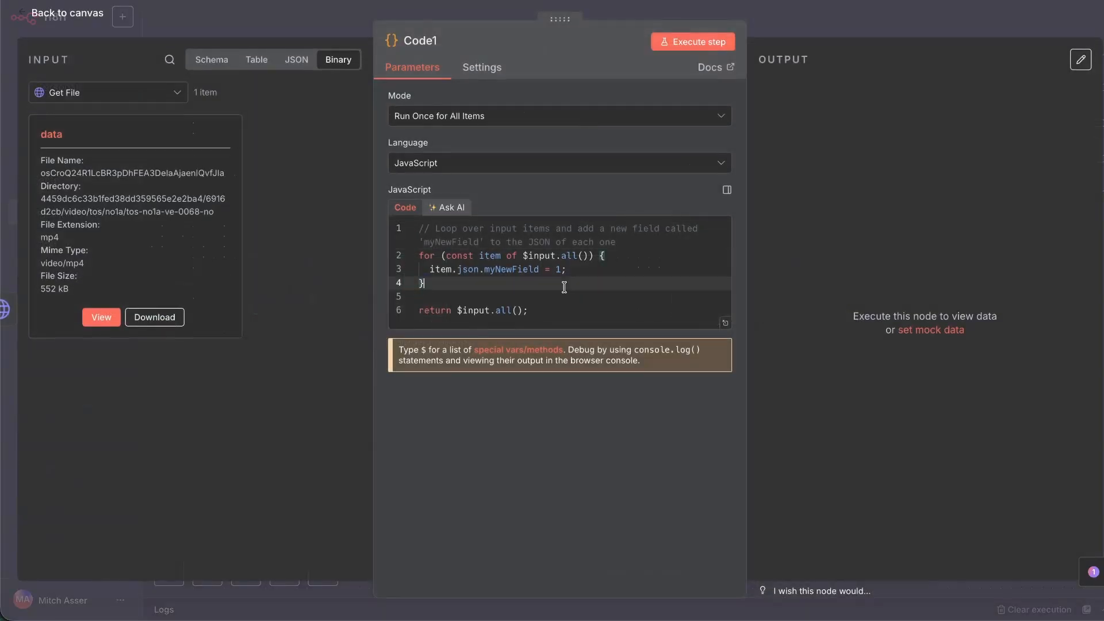
{"action": "key", "text": "ctrl+a"}
{"action": "key", "text": "BackSpace"}
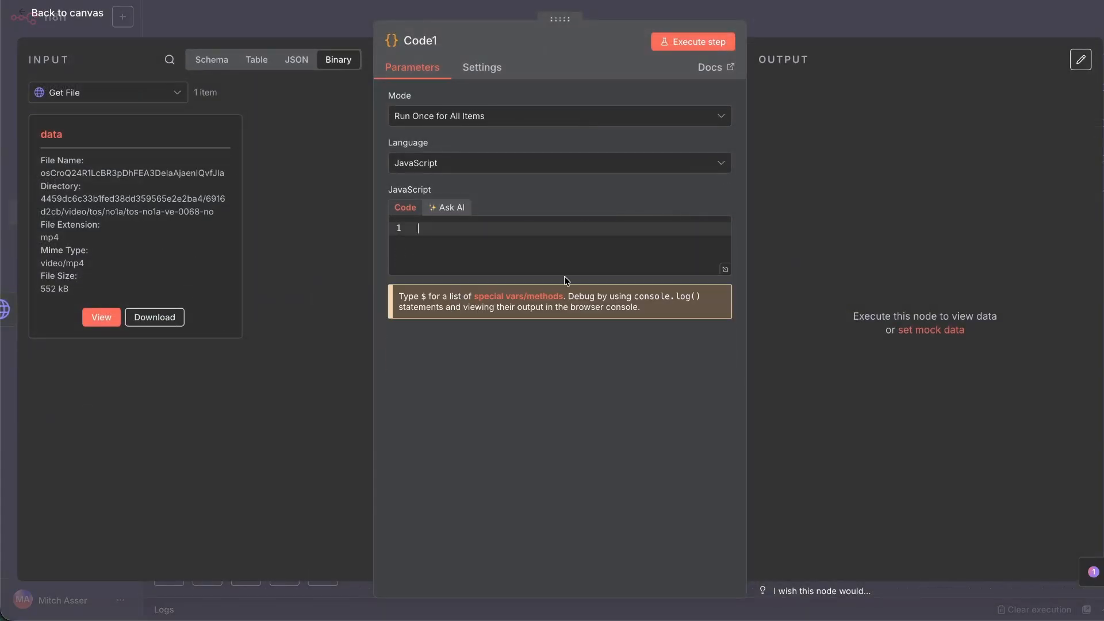
{"action": "left_click", "coordinate": [280, 67]}
{"action": "left_click_drag", "start_coordinate": [73, 149], "coordinate": [526, 228]}
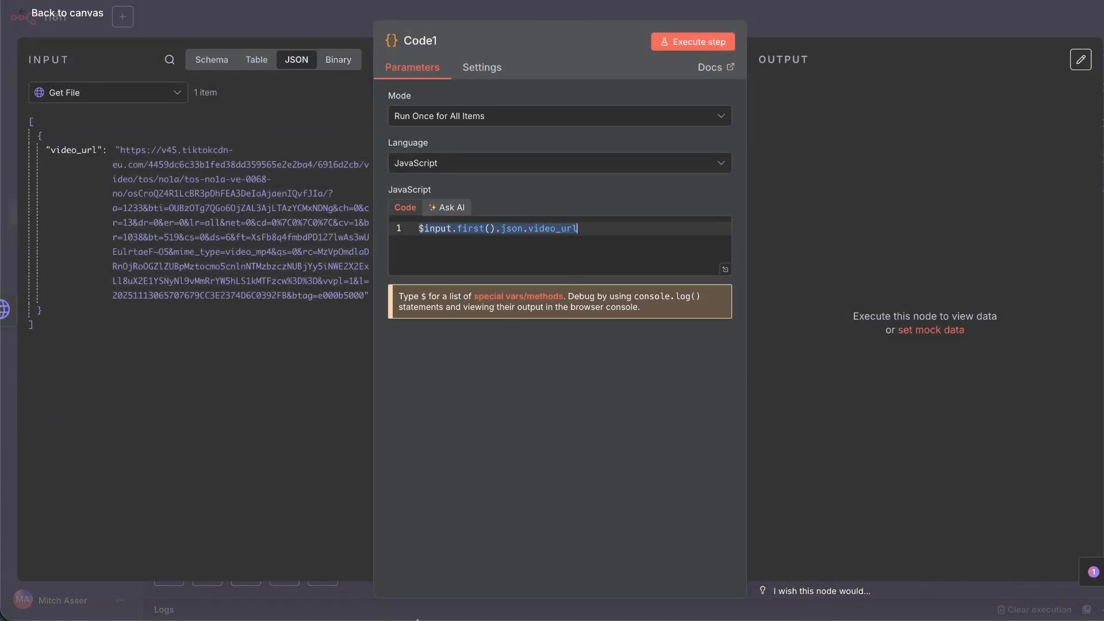
{"action": "left_click", "coordinate": [216, 597]}
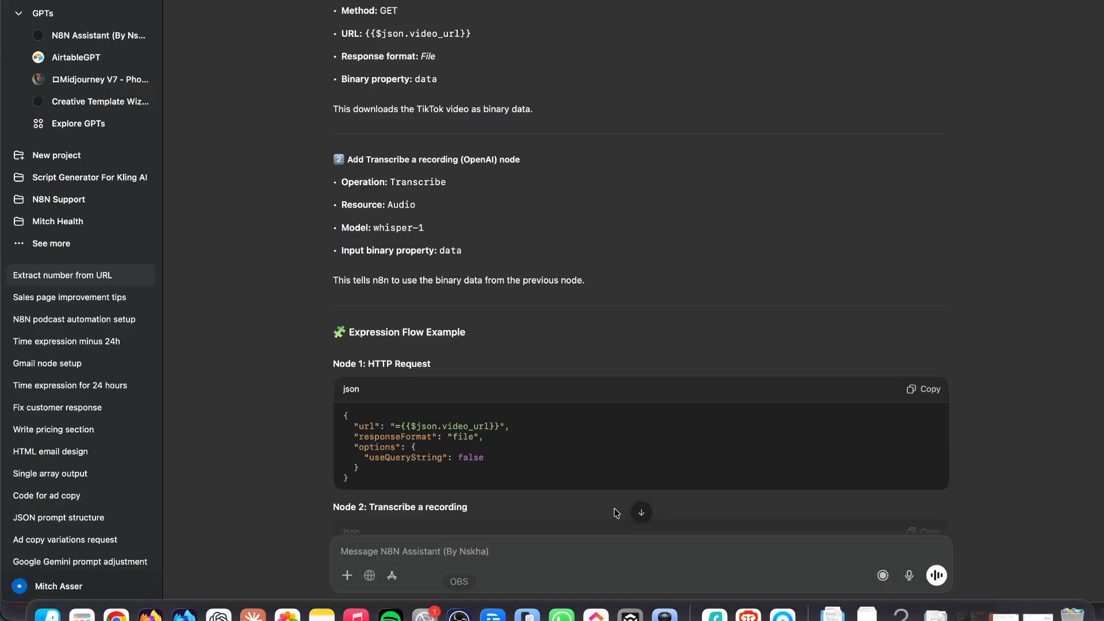
Ask the N8N Assistant for JavaScript giving the mp4 video_url a new mime type for transcription.
{"action": "left_click", "coordinate": [573, 546]}
{"action": "type", "text": "new node"}
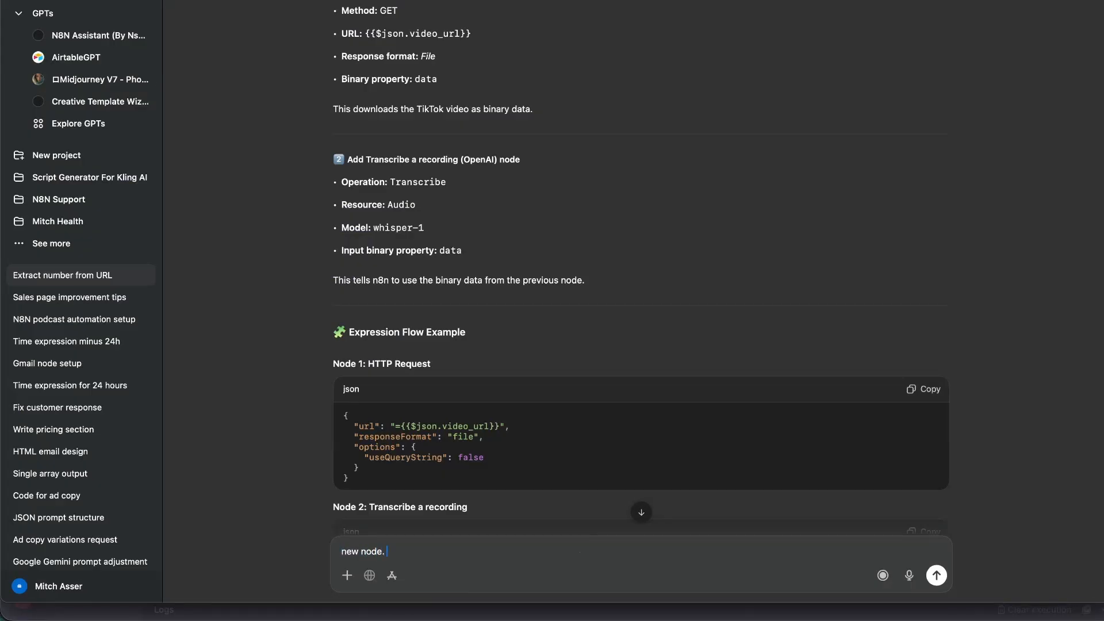
{"action": "type", "text": ". This is a variable for a ur"}
{"action": "key", "text": "BackSpace"}
{"action": "key", "text": "BackSpace"}
{"action": "type", "text": "variable for a url we have of an mp4 video. We want to create a new mime type so we can upload into openai node for transcription. Help create this with code;"}
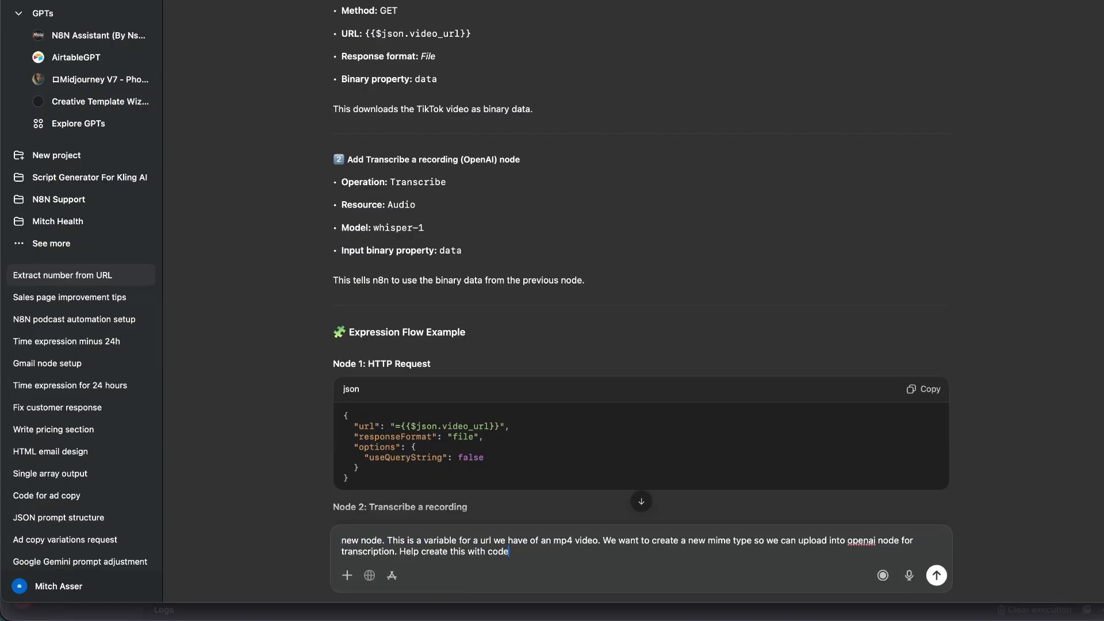
{"action": "type", "text": ":"}
{"action": "key", "text": "shift+Return"}
{"action": "key", "text": "shift+Return"}
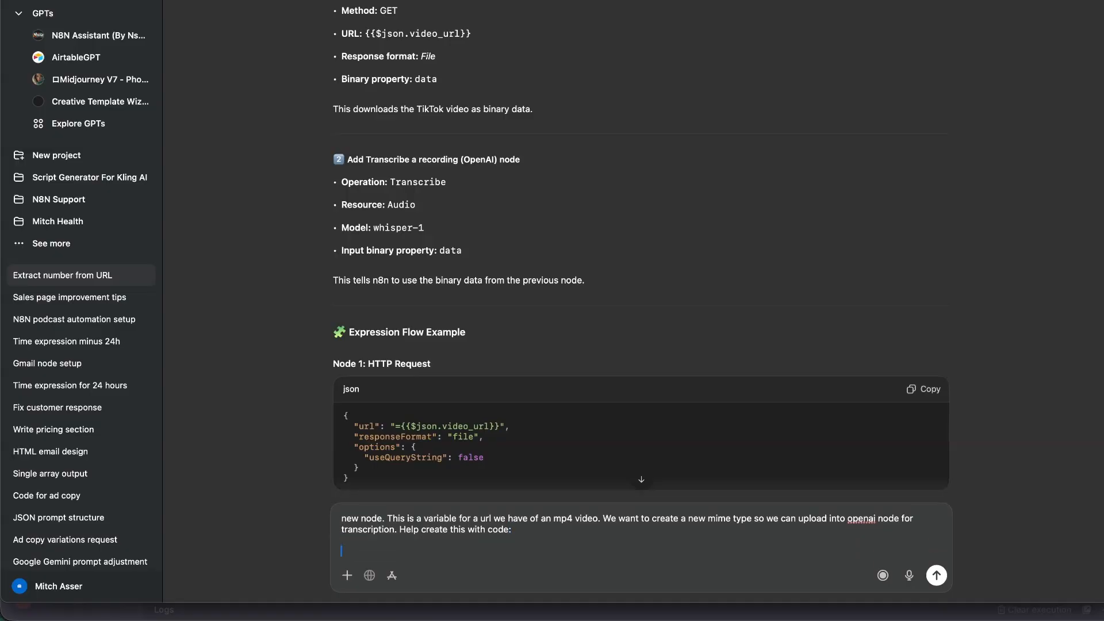
{"action": "type", "text": "$input.first().json.video_url"}
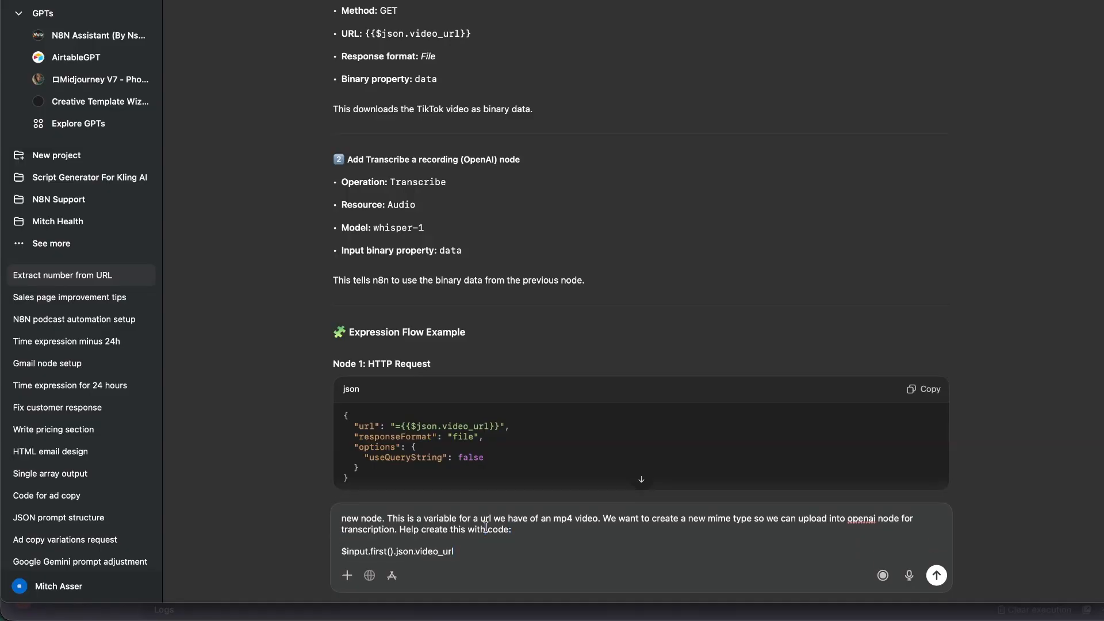
{"action": "type", "text": "javascript"}
{"action": "key", "text": "Return"}
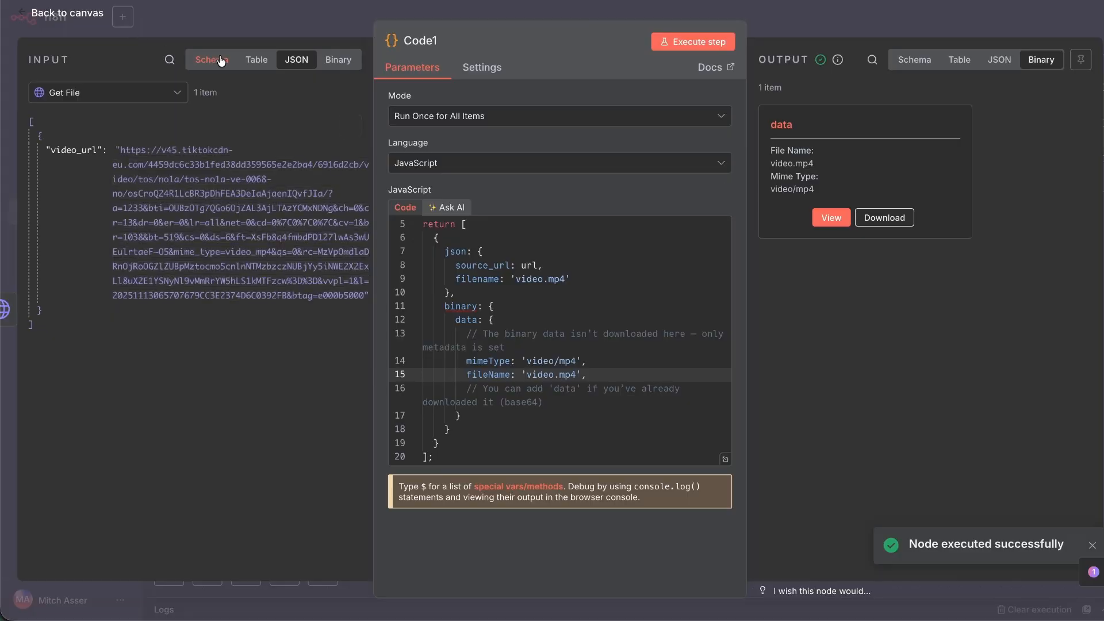
Try inserting the Get a record id into the Code1 file name, then remove it.
{"action": "left_click", "coordinate": [211, 60]}
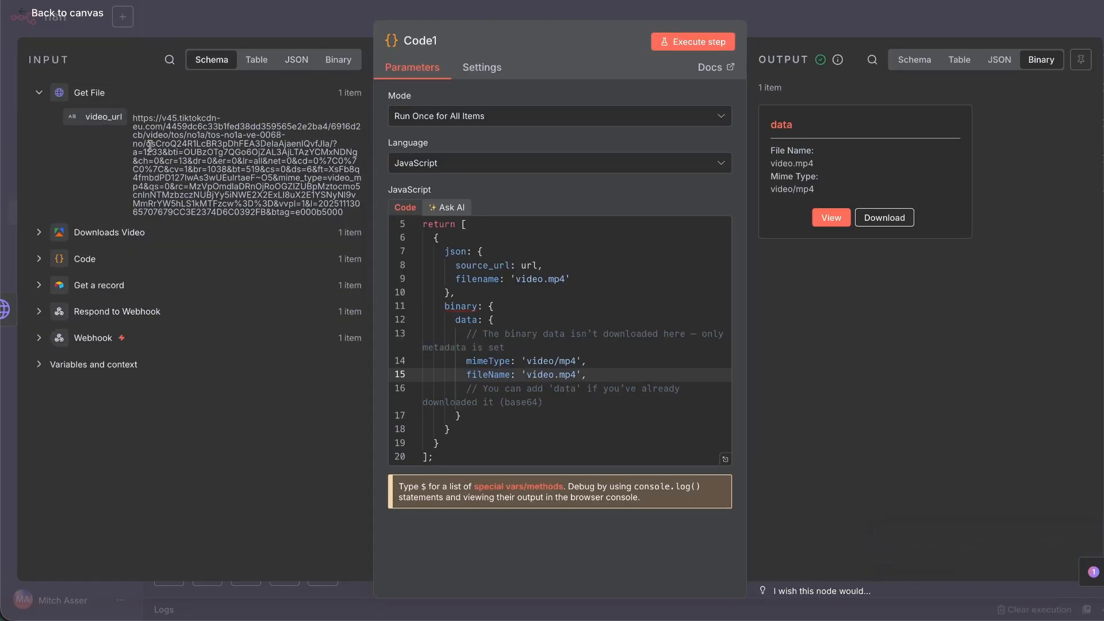
{"action": "left_click", "coordinate": [39, 94]}
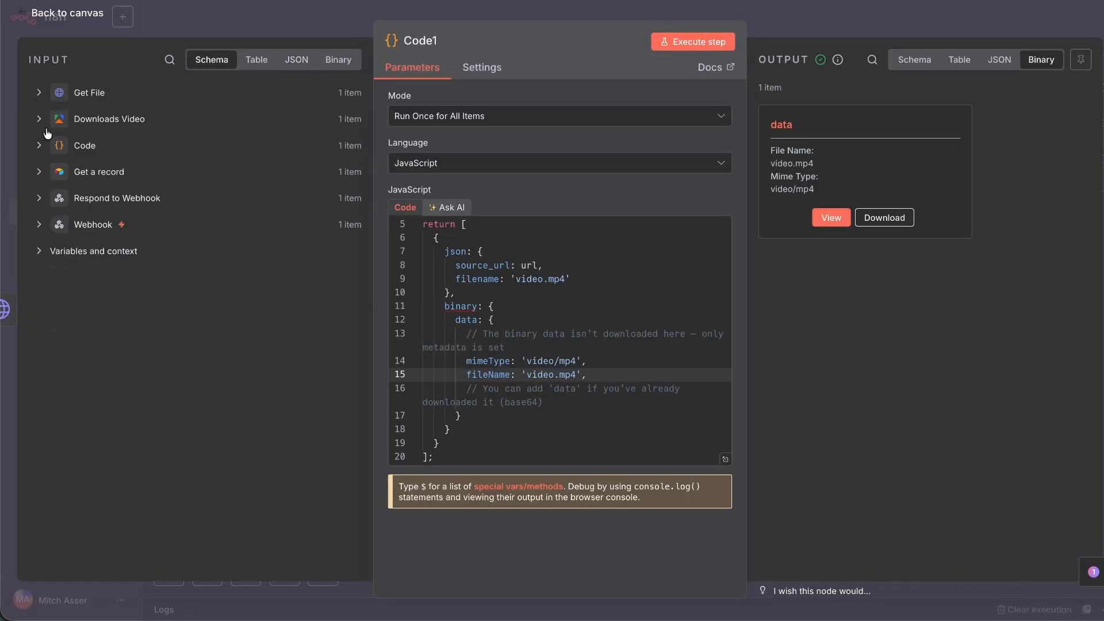
{"action": "left_click", "coordinate": [39, 172]}
{"action": "scroll", "coordinate": [105, 266], "scroll_direction": "down", "scroll_amount": 1}
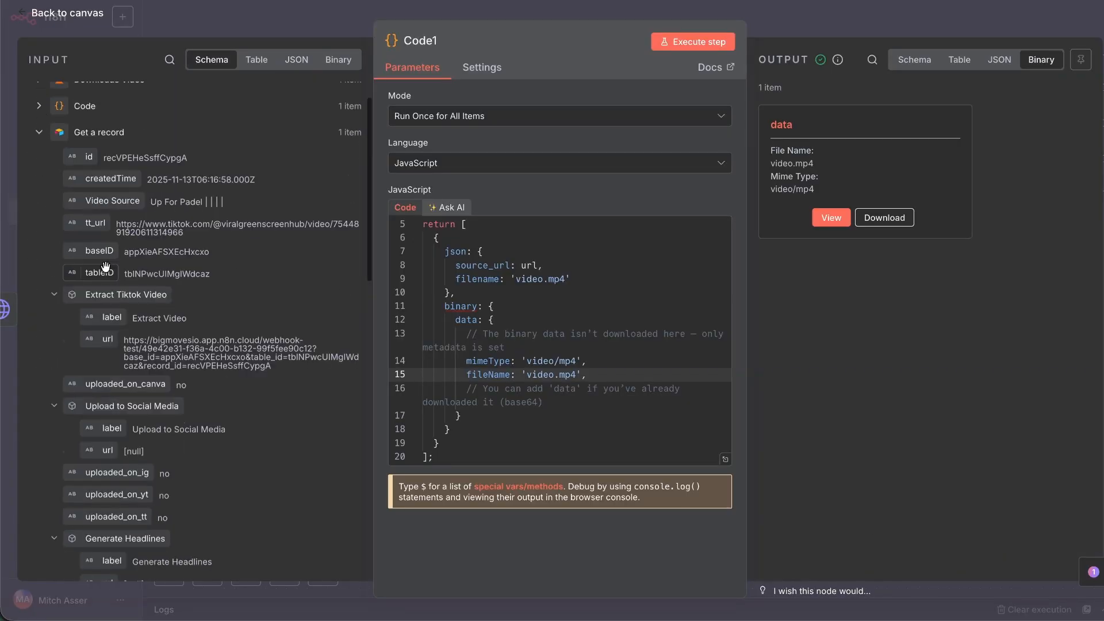
{"action": "scroll", "coordinate": [105, 265], "scroll_direction": "up", "scroll_amount": 1}
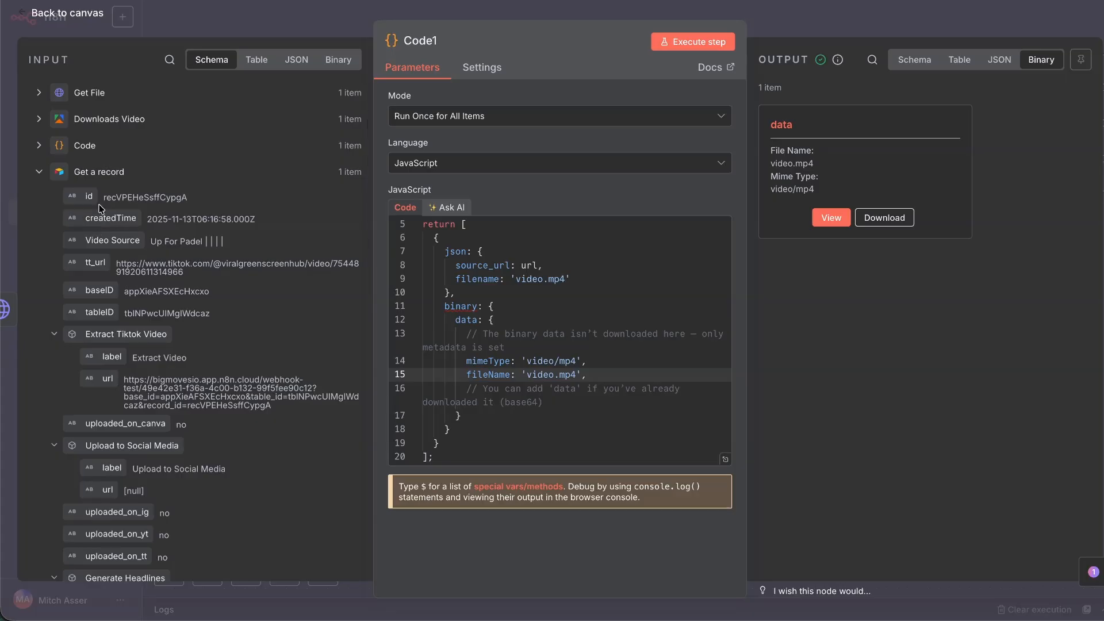
{"action": "left_click_drag", "start_coordinate": [85, 196], "coordinate": [532, 384]}
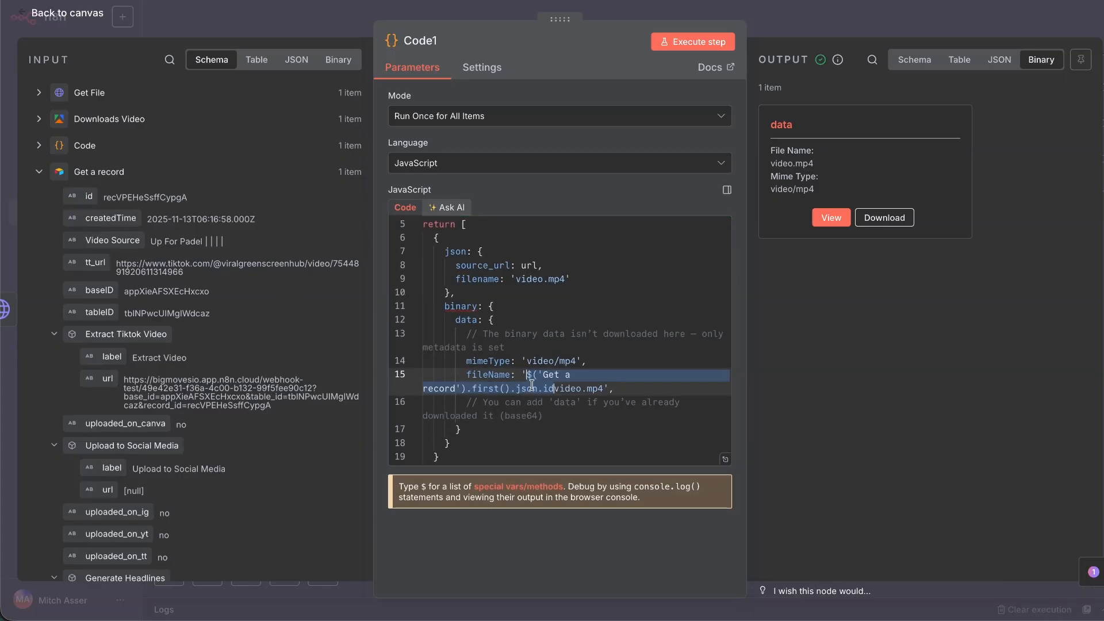
{"action": "key", "text": "BackSpace"}
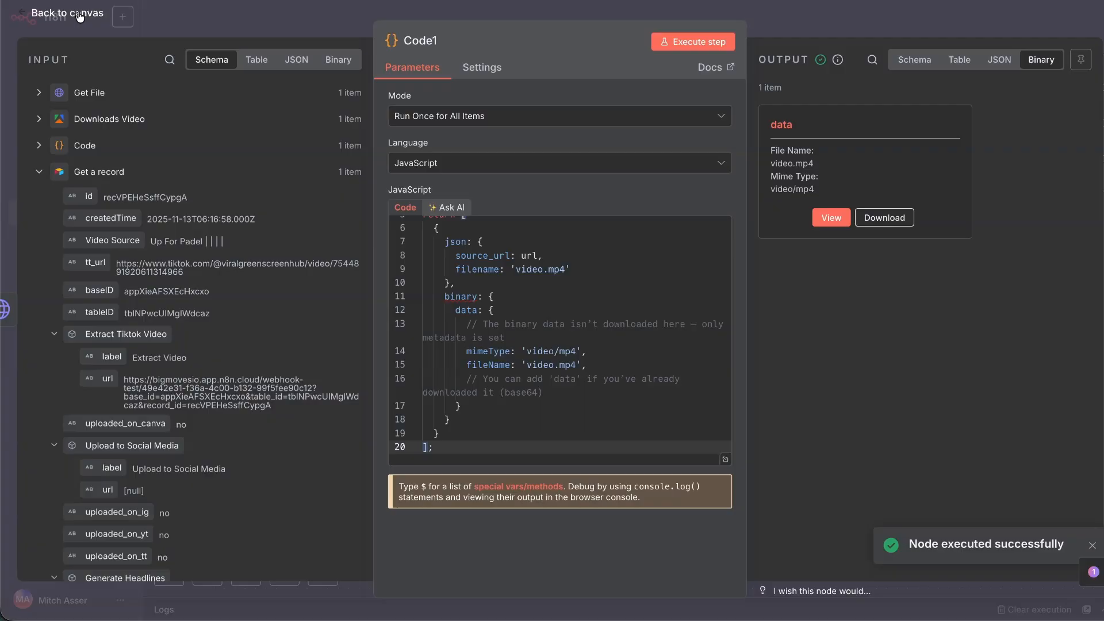
{"action": "left_click", "coordinate": [80, 18]}
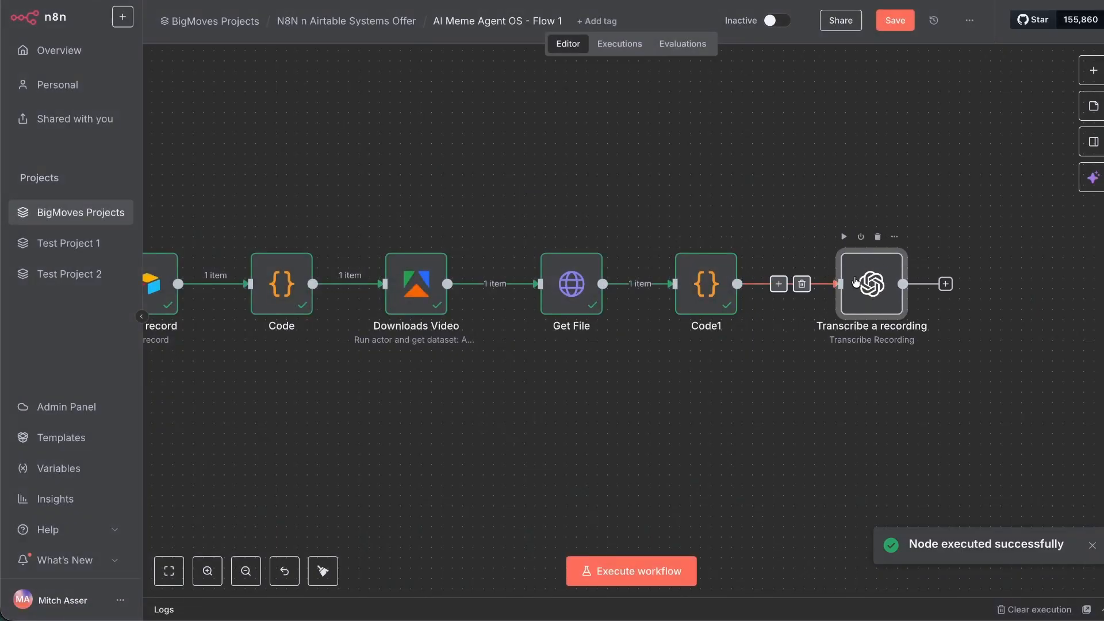
Run Transcribe a recording again, which fails with a 'Received undefined' error.
{"action": "double_click", "coordinate": [846, 278]}
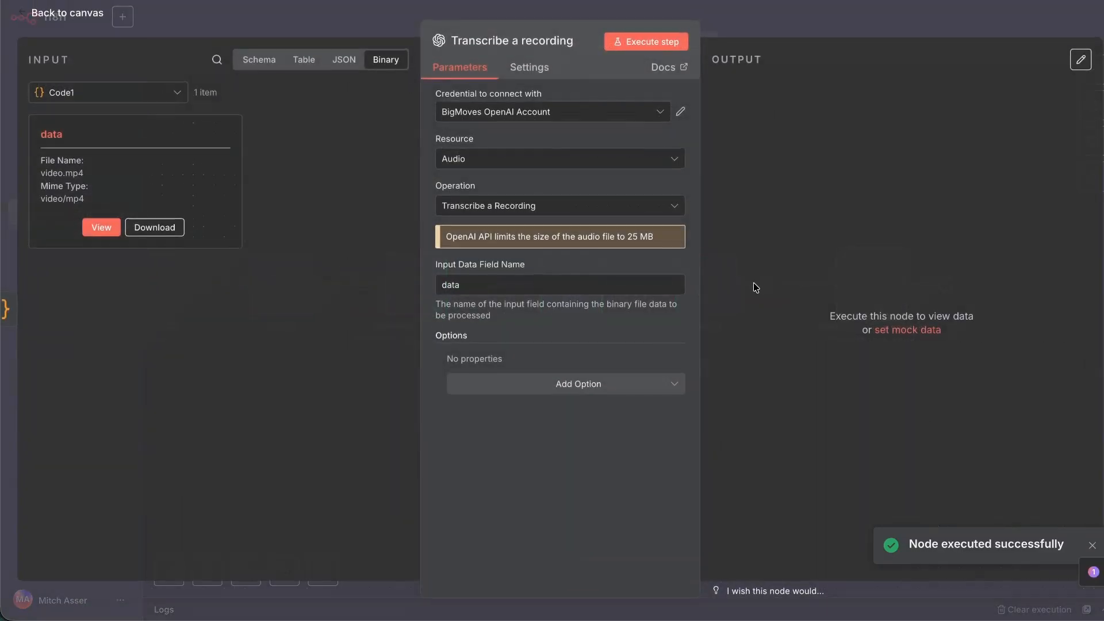
{"action": "left_click", "coordinate": [630, 42]}
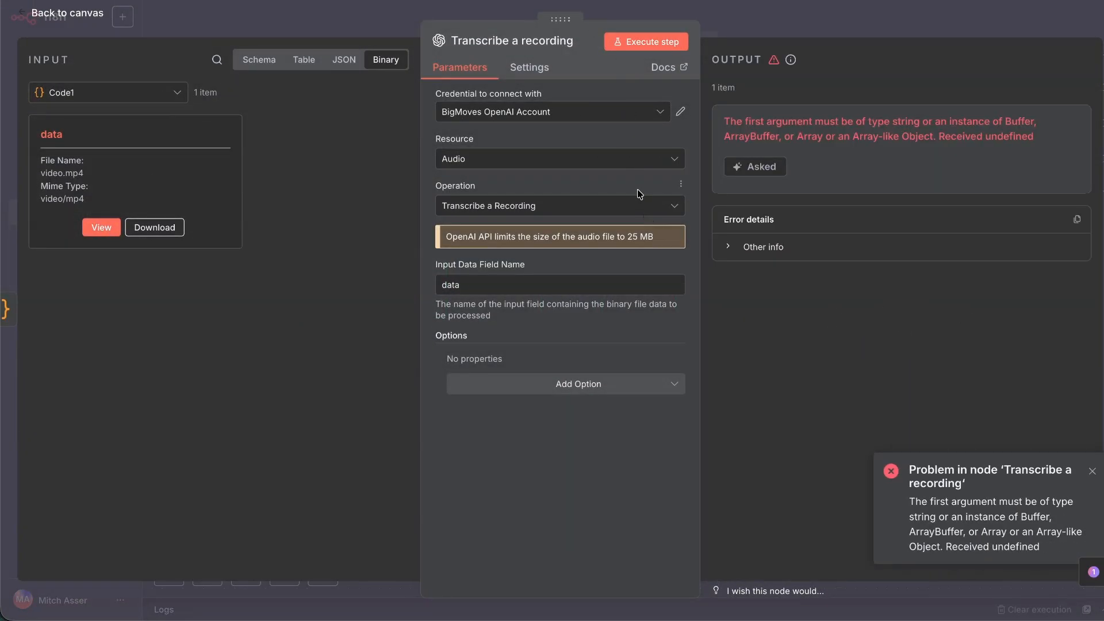
{"action": "key", "text": "Escape"}
Rename the Code2 node to 'Send MimeType'.
{"action": "right_click", "coordinate": [688, 257]}
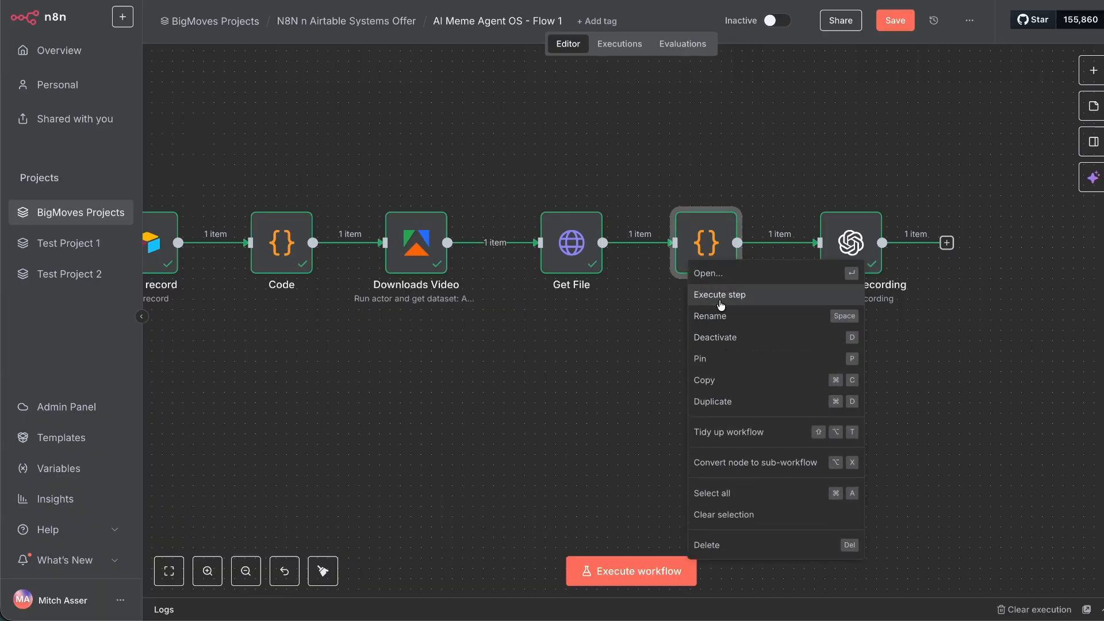
{"action": "left_click", "coordinate": [720, 317]}
{"action": "type", "text": "Send MimeType"}
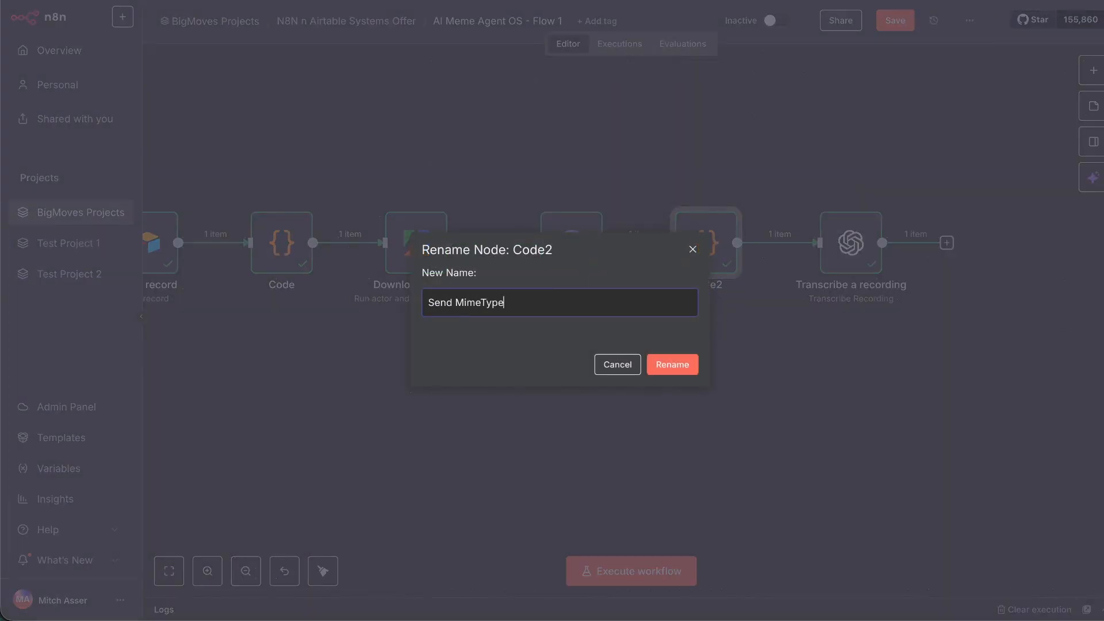
{"action": "key", "text": "Return"}
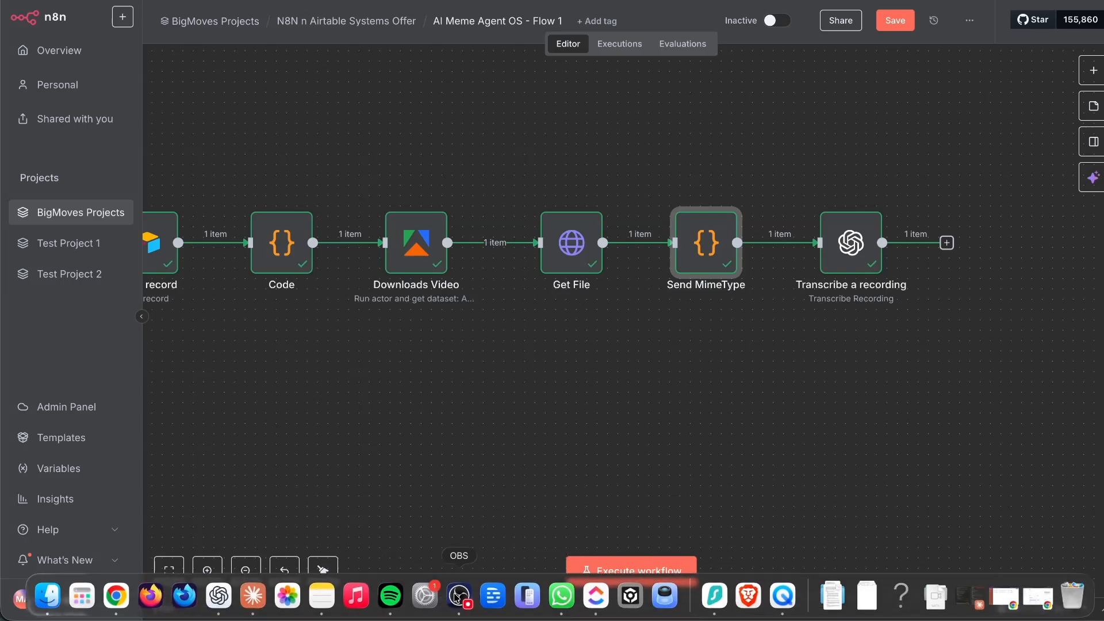
{"action": "left_click", "coordinate": [219, 595]}
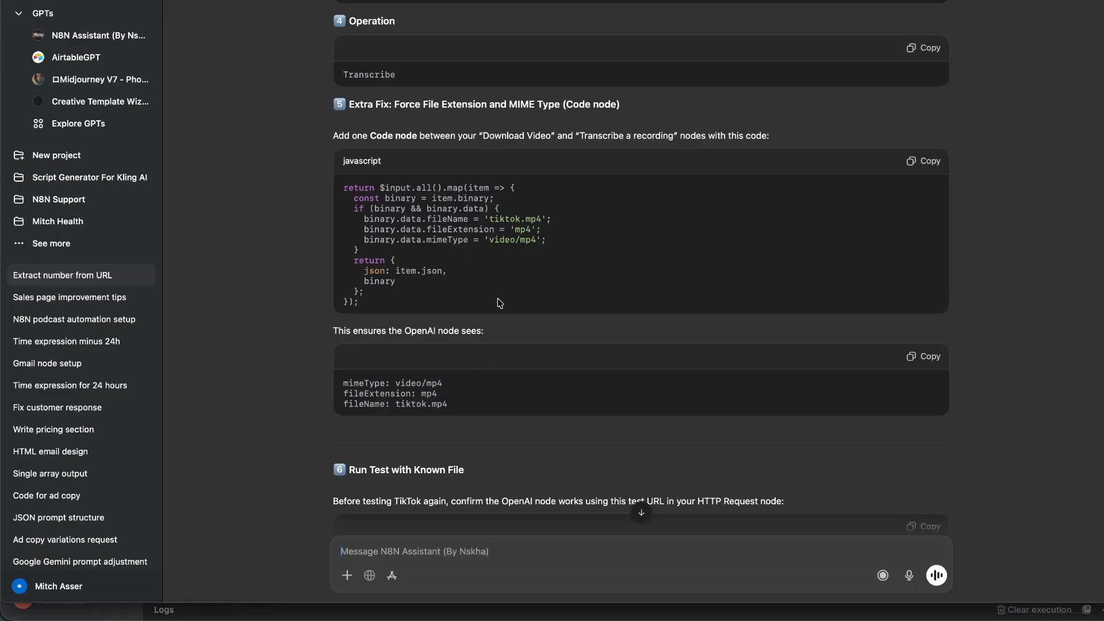
{"action": "scroll", "coordinate": [499, 303], "scroll_direction": "up", "scroll_amount": 20}
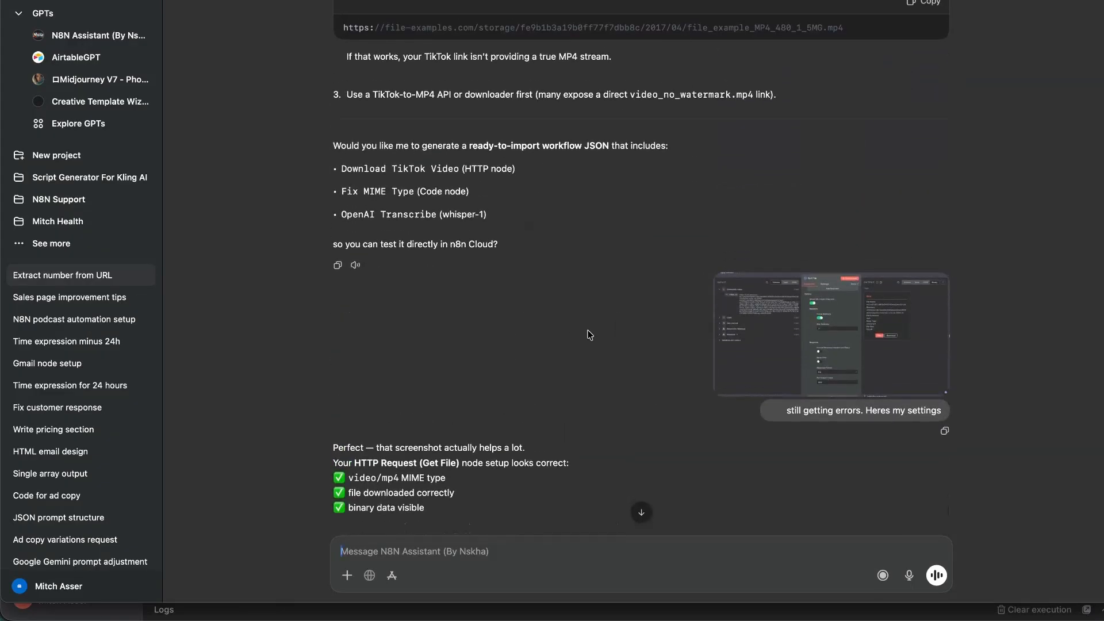
{"action": "left_click_drag", "start_coordinate": [604, 205], "coordinate": [972, 386]}
{"action": "left_click", "coordinate": [757, 145]}
{"action": "scroll", "coordinate": [591, 204], "scroll_direction": "up", "scroll_amount": 15}
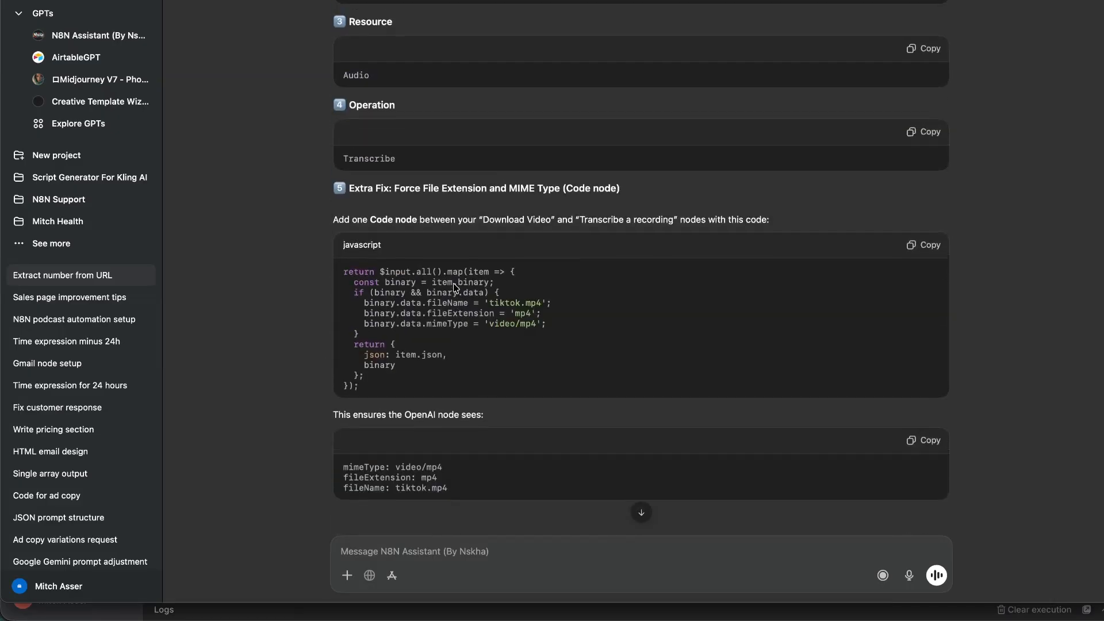
{"action": "left_click_drag", "start_coordinate": [365, 278], "coordinate": [449, 354]}
{"action": "left_click", "coordinate": [430, 345]}
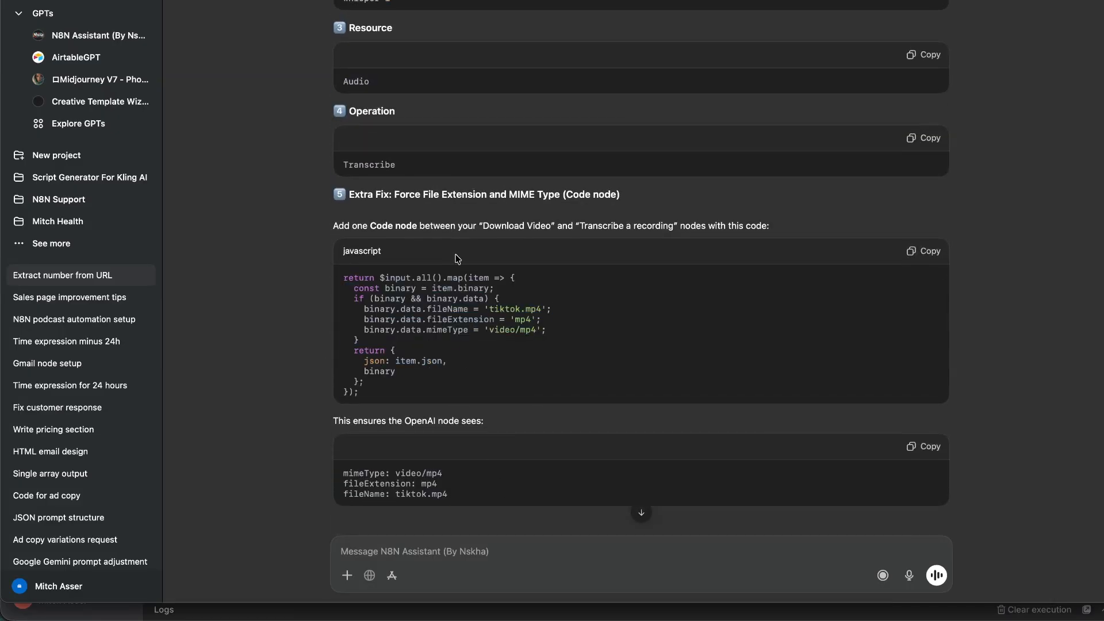
{"action": "left_click_drag", "start_coordinate": [387, 290], "coordinate": [456, 452]}
{"action": "left_click", "coordinate": [341, 374]}
{"action": "scroll", "coordinate": [262, 384], "scroll_direction": "down", "scroll_amount": 12}
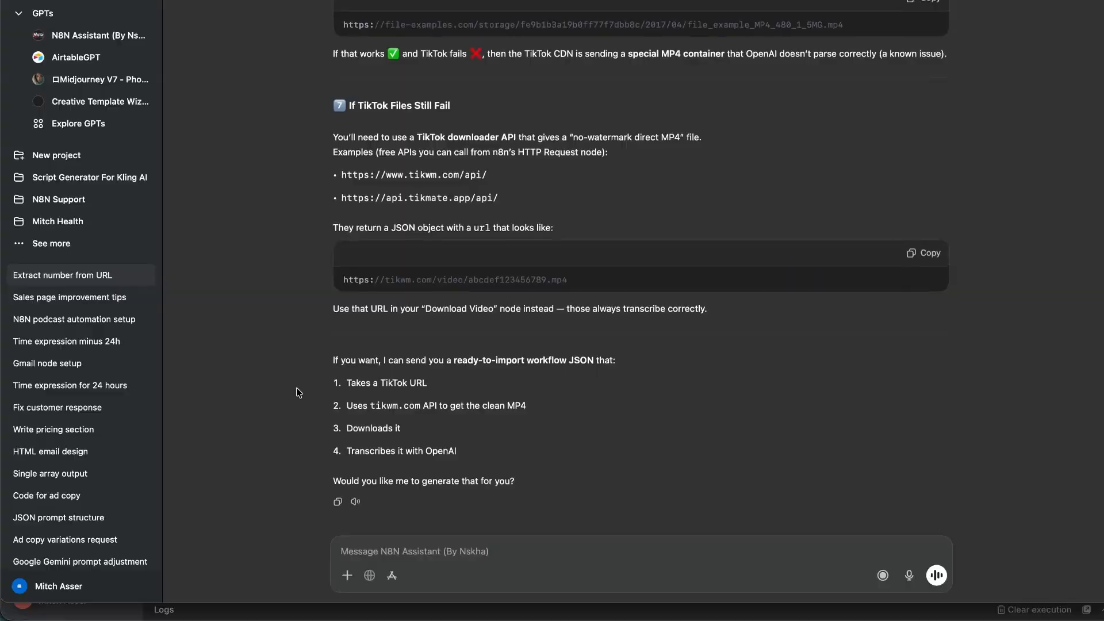
{"action": "key", "text": "super+Tab"}
{"action": "left_click", "coordinate": [805, 379]}
Open the Transcribe a recording node and check its Operation list, leaving it unchanged.
{"action": "scroll", "coordinate": [847, 228], "scroll_direction": "left", "scroll_amount": 2}
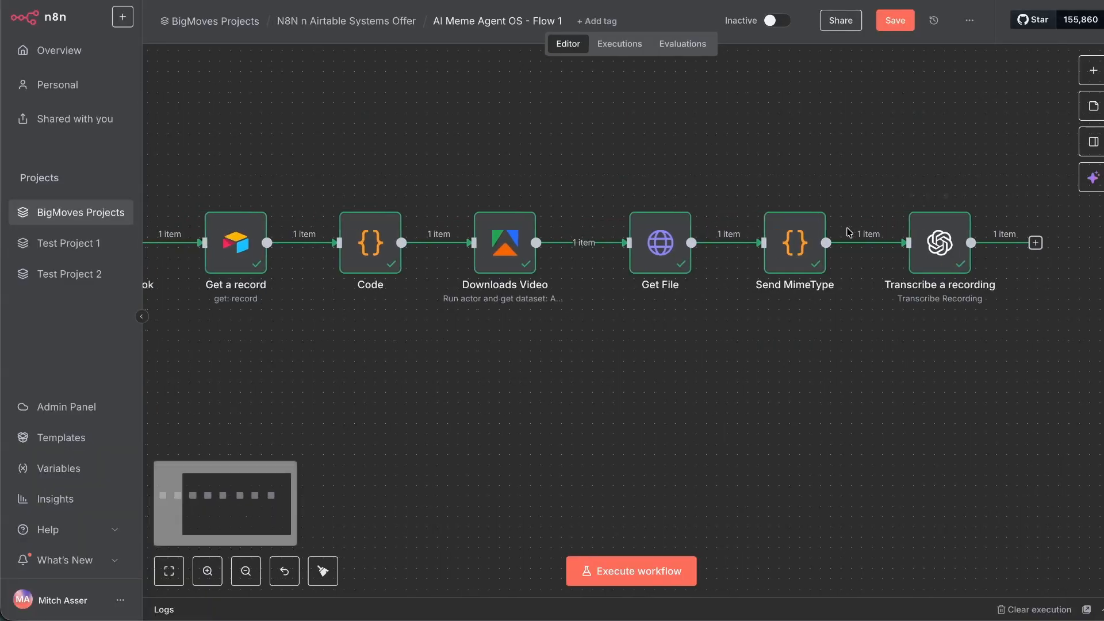
{"action": "scroll", "coordinate": [848, 232], "scroll_direction": "right", "scroll_amount": 3}
{"action": "double_click", "coordinate": [828, 242]}
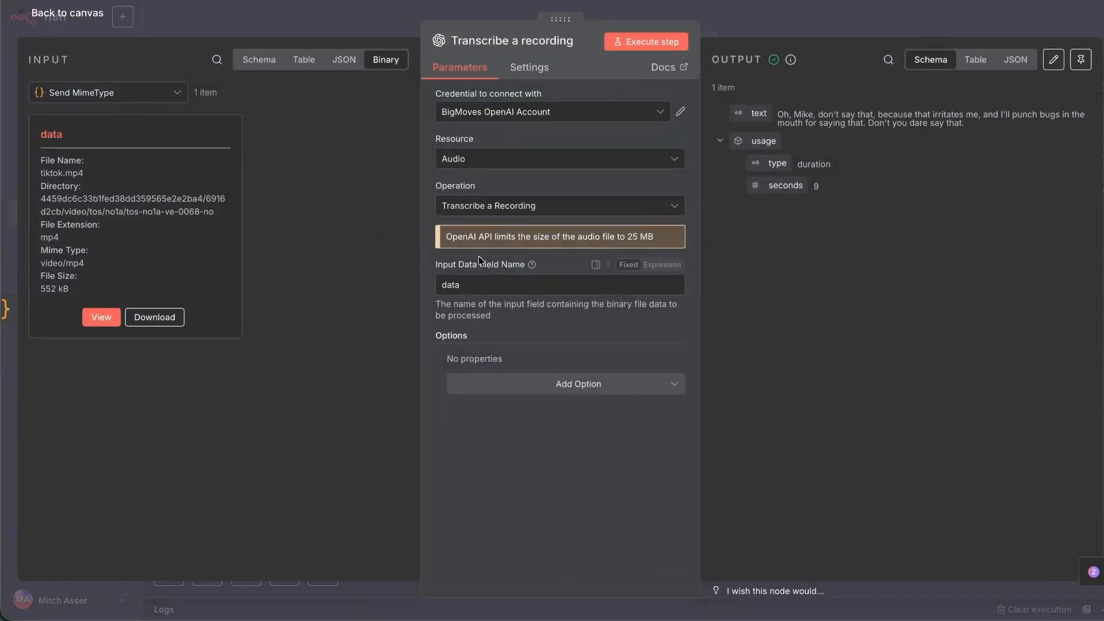
{"action": "left_click", "coordinate": [499, 213]}
{"action": "left_click", "coordinate": [521, 171]}
Review the tiktok.mp4 transcript text in the OUTPUT panel by selecting passages and words.
{"action": "triple_click", "coordinate": [847, 117]}
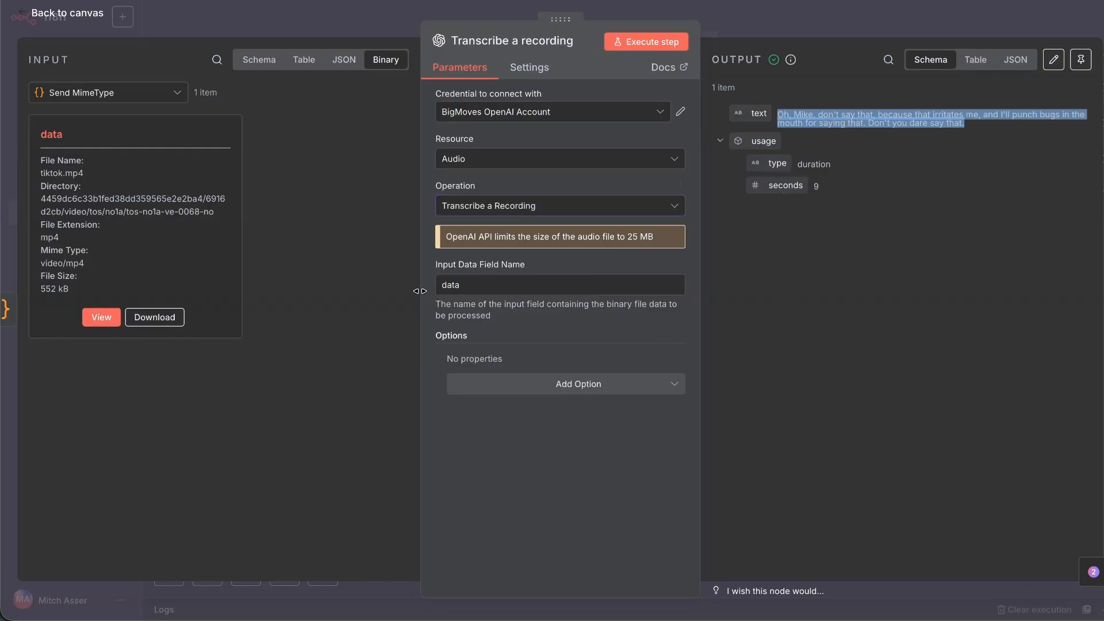
{"action": "left_click", "coordinate": [675, 572]}
{"action": "triple_click", "coordinate": [871, 116]}
{"action": "left_click_drag", "start_coordinate": [960, 112], "coordinate": [940, 127]}
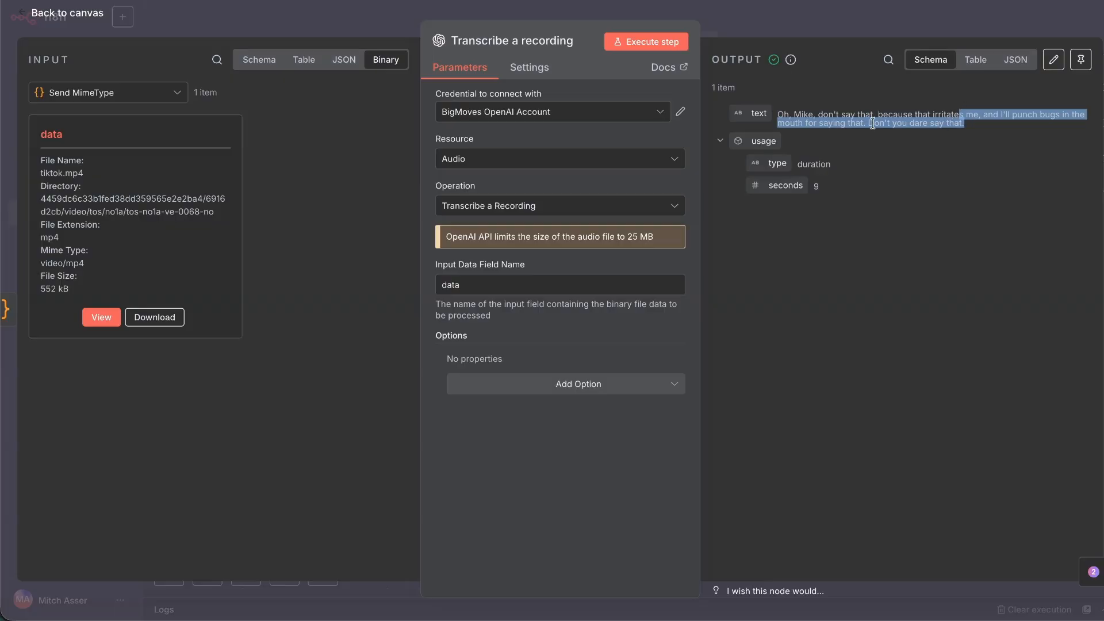
{"action": "left_click", "coordinate": [871, 119]}
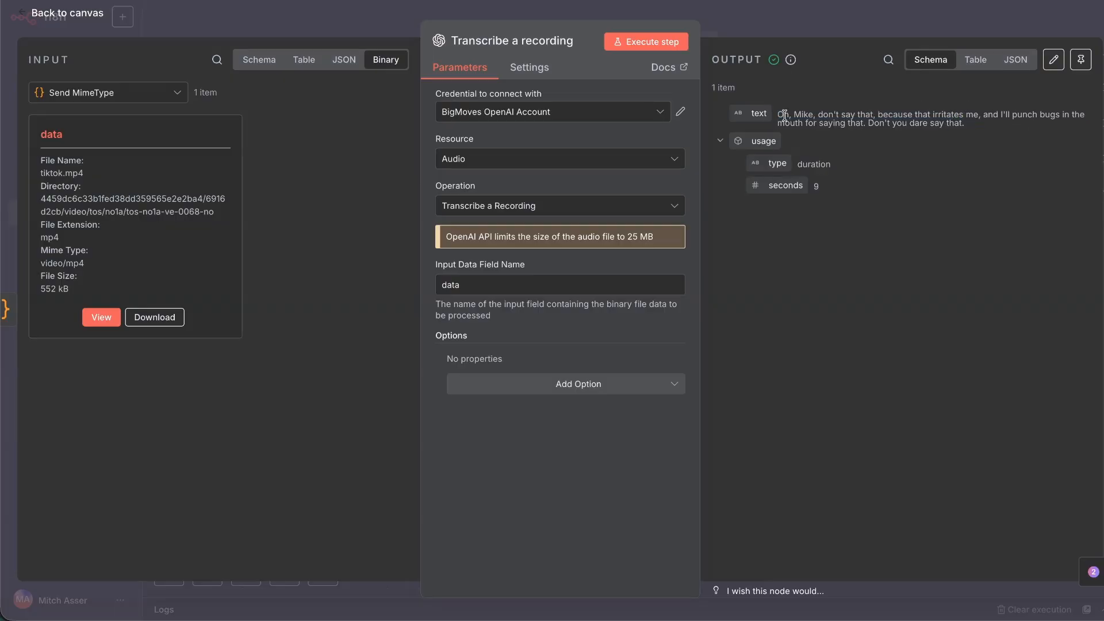
{"action": "double_click", "coordinate": [803, 115]}
{"action": "left_click", "coordinate": [843, 115]}
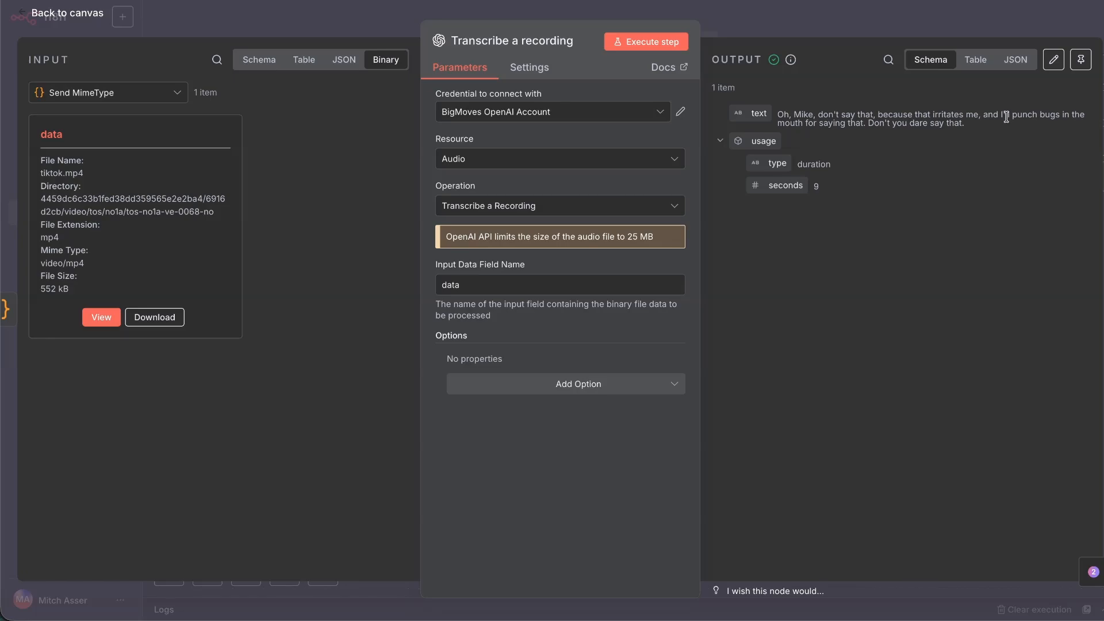
Highlight passages of the transcript output, ending on the words 'Oh, Mike'.
{"action": "triple_click", "coordinate": [1045, 113]}
{"action": "left_click_drag", "start_coordinate": [978, 123], "coordinate": [953, 117]}
{"action": "left_click", "coordinate": [866, 115]}
{"action": "double_click", "coordinate": [796, 110]}
{"action": "left_click_drag", "start_coordinate": [797, 110], "coordinate": [797, 108]}
Close the Transcribe a recording node, save the workflow, and switch to the planning board.
{"action": "key", "text": "Escape"}
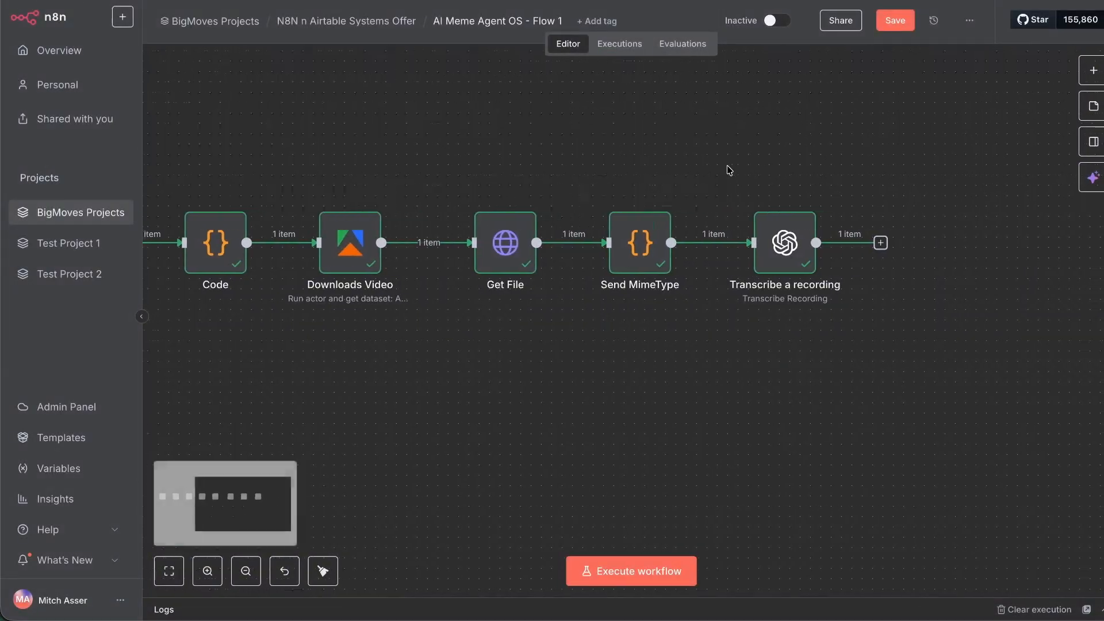
{"action": "scroll", "coordinate": [727, 165], "scroll_direction": "left", "scroll_amount": 3}
{"action": "left_click", "coordinate": [895, 20]}
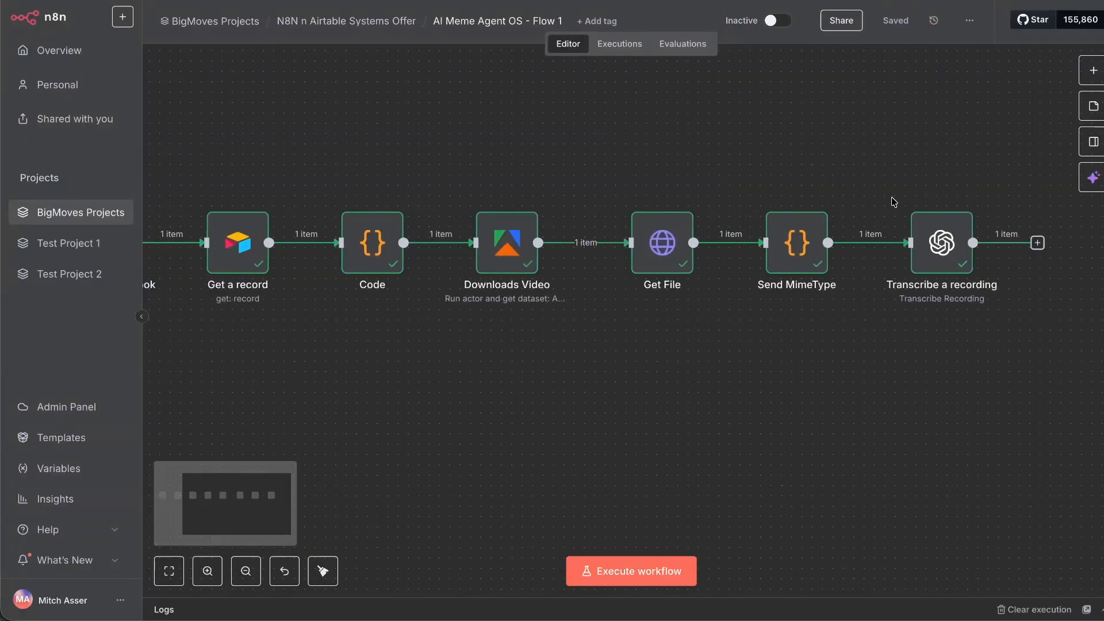
{"action": "scroll", "coordinate": [891, 199], "scroll_direction": "right", "scroll_amount": 3}
{"action": "key", "text": "super+Tab"}
{"action": "key", "text": "super+Tab"}
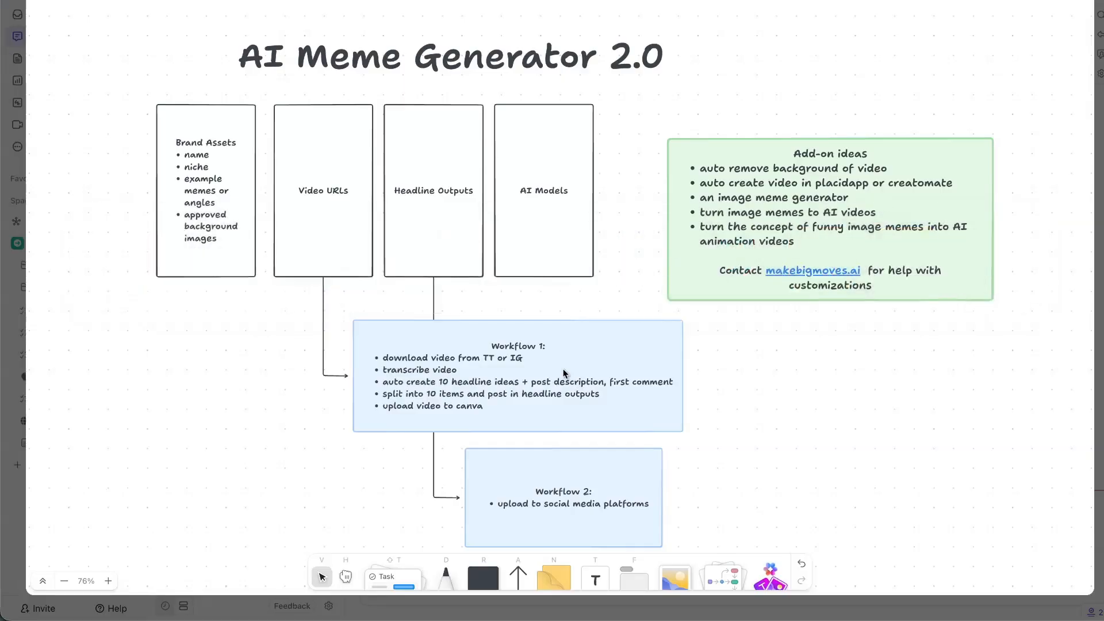
{"action": "left_click", "coordinate": [532, 357]}
{"action": "double_click", "coordinate": [424, 356]}
{"action": "triple_click", "coordinate": [424, 353]}
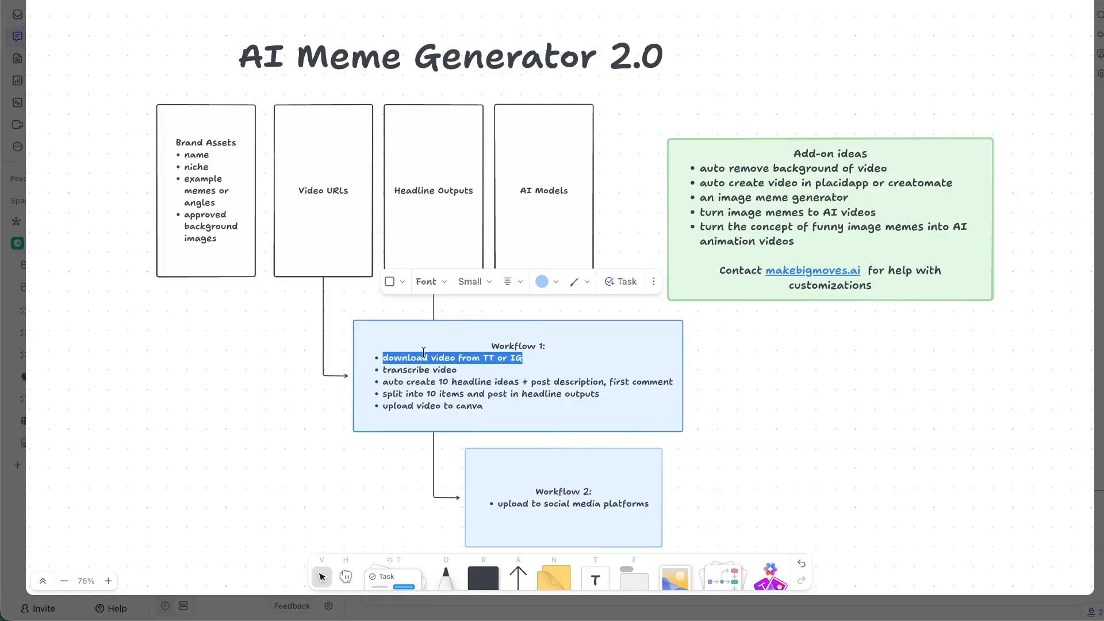
{"action": "triple_click", "coordinate": [419, 370]}
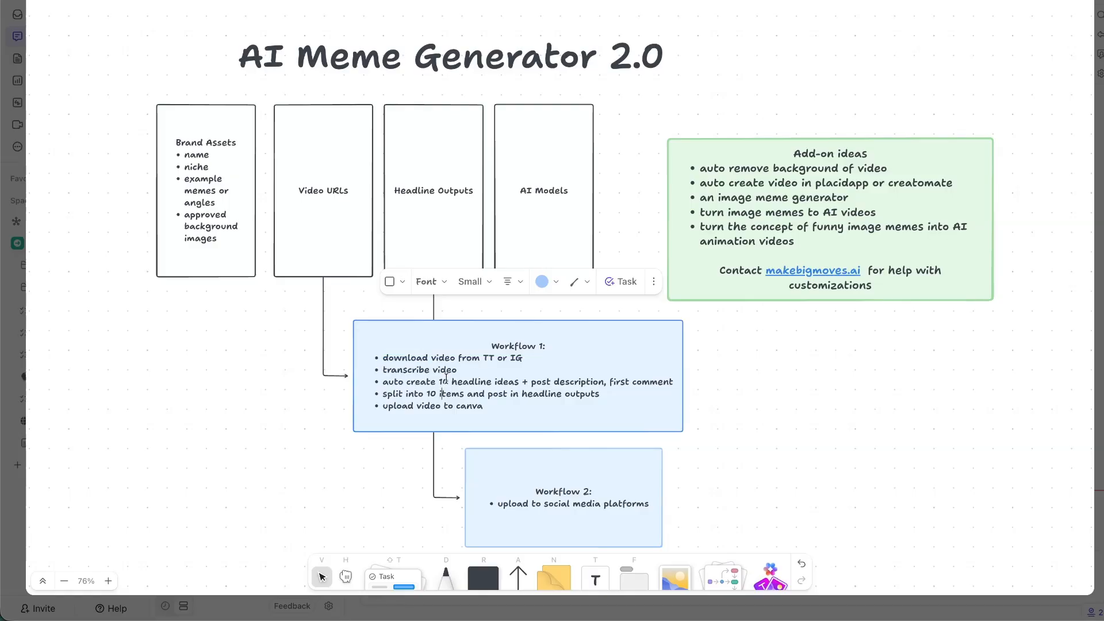
{"action": "triple_click", "coordinate": [445, 381]}
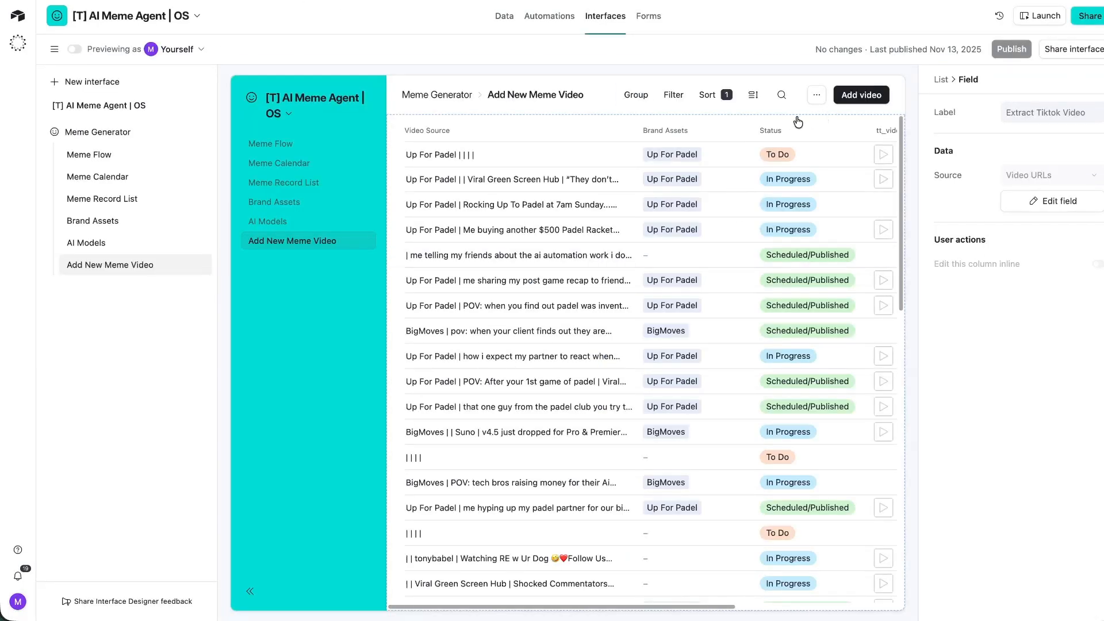
Add the AI Models field, in compact layout, to the Add New Meme 2.0 form above tt_url.
{"action": "left_click", "coordinate": [864, 99]}
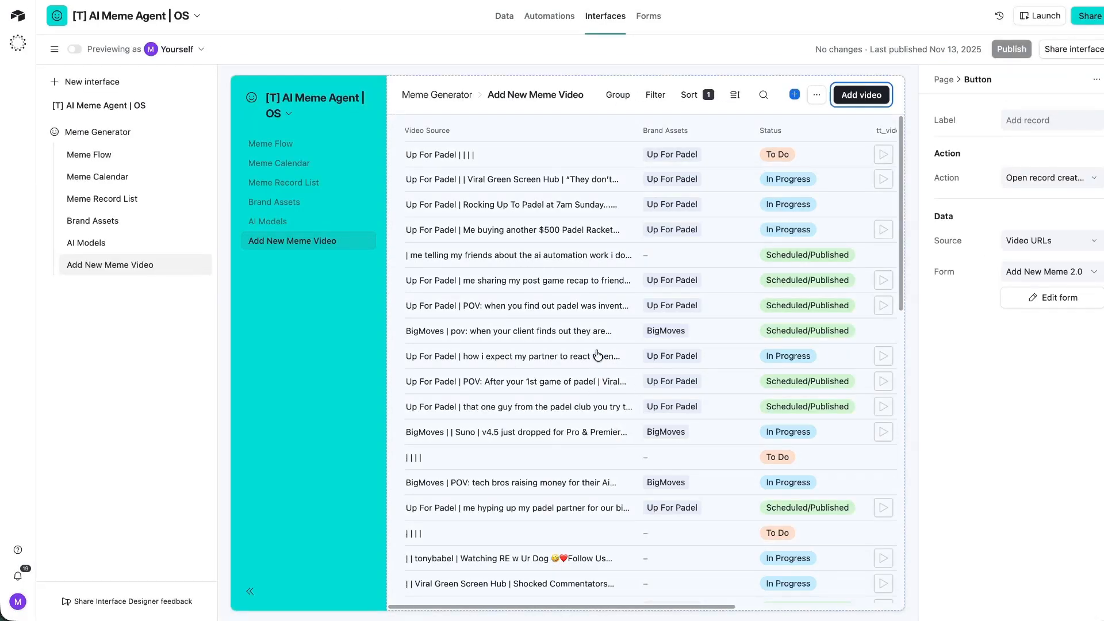
{"action": "left_click", "coordinate": [860, 96]}
{"action": "left_click", "coordinate": [567, 293]}
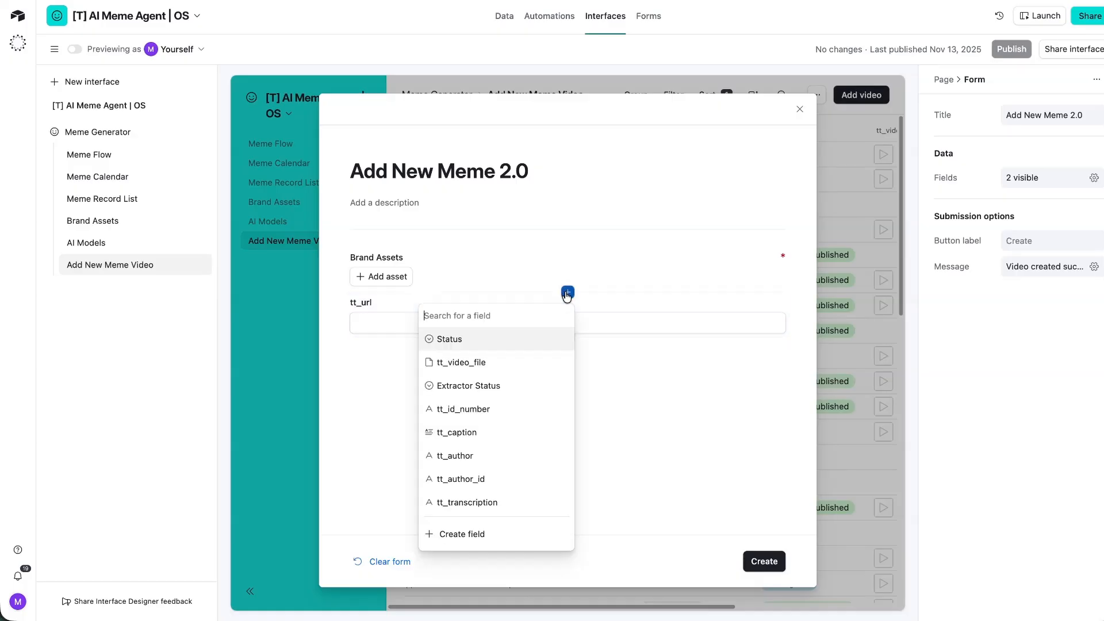
{"action": "type", "text": "ai"}
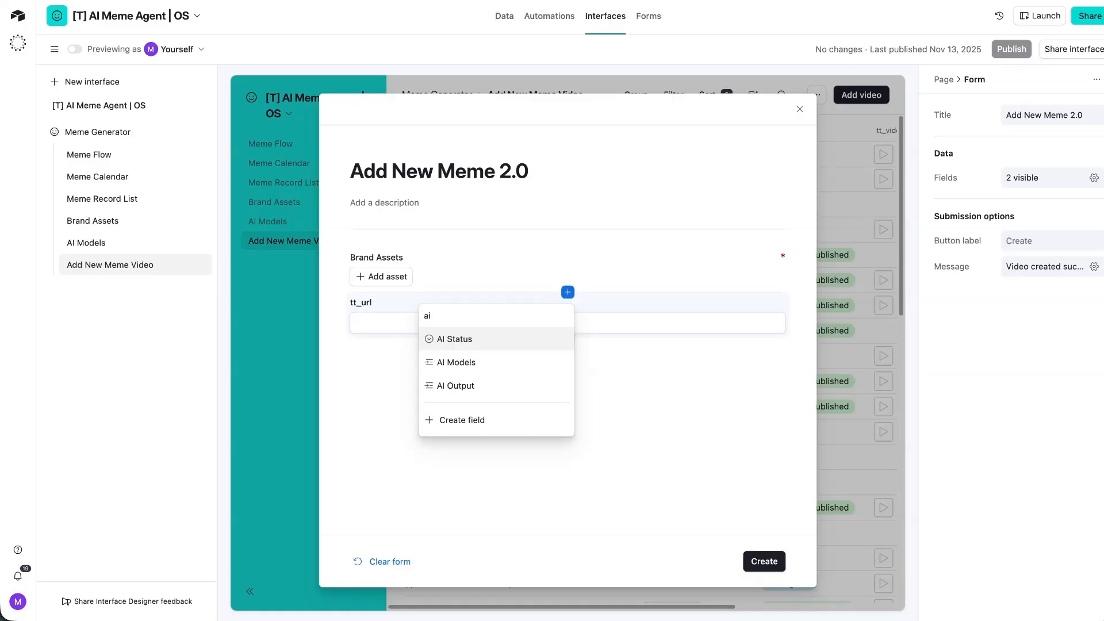
{"action": "left_click", "coordinate": [498, 363]}
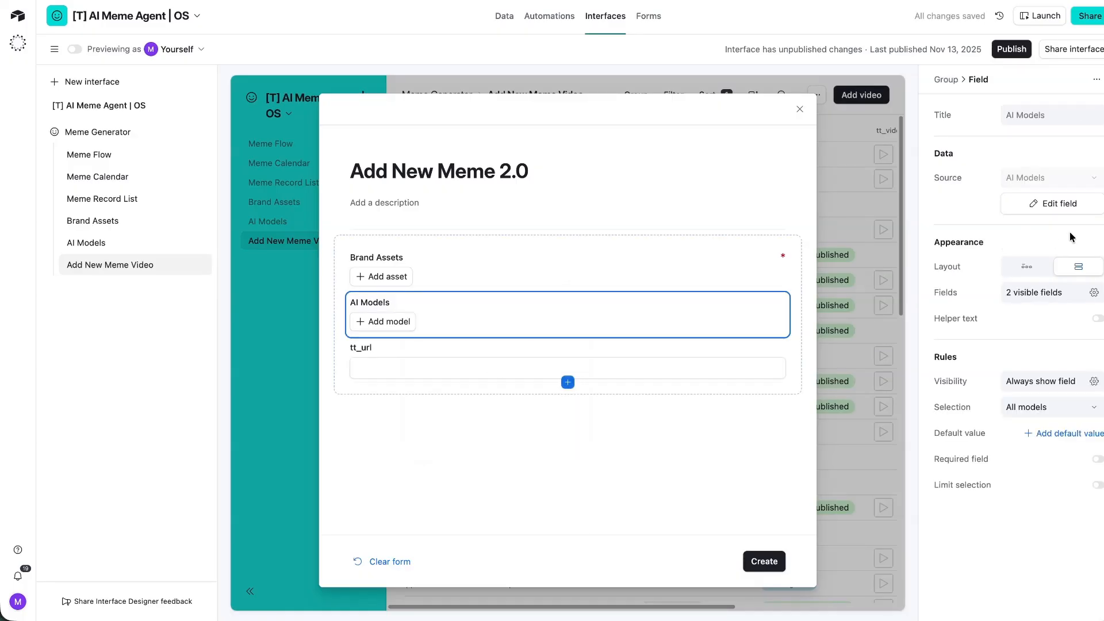
{"action": "left_click", "coordinate": [1026, 266]}
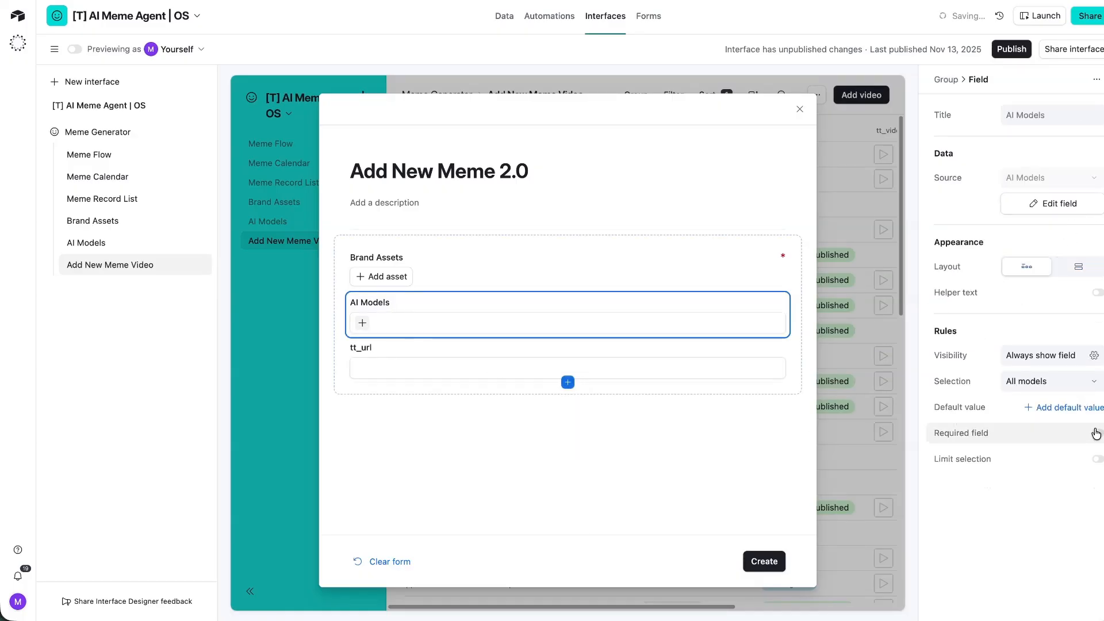
{"action": "left_click", "coordinate": [460, 445]}
{"action": "left_click", "coordinate": [1006, 52]}
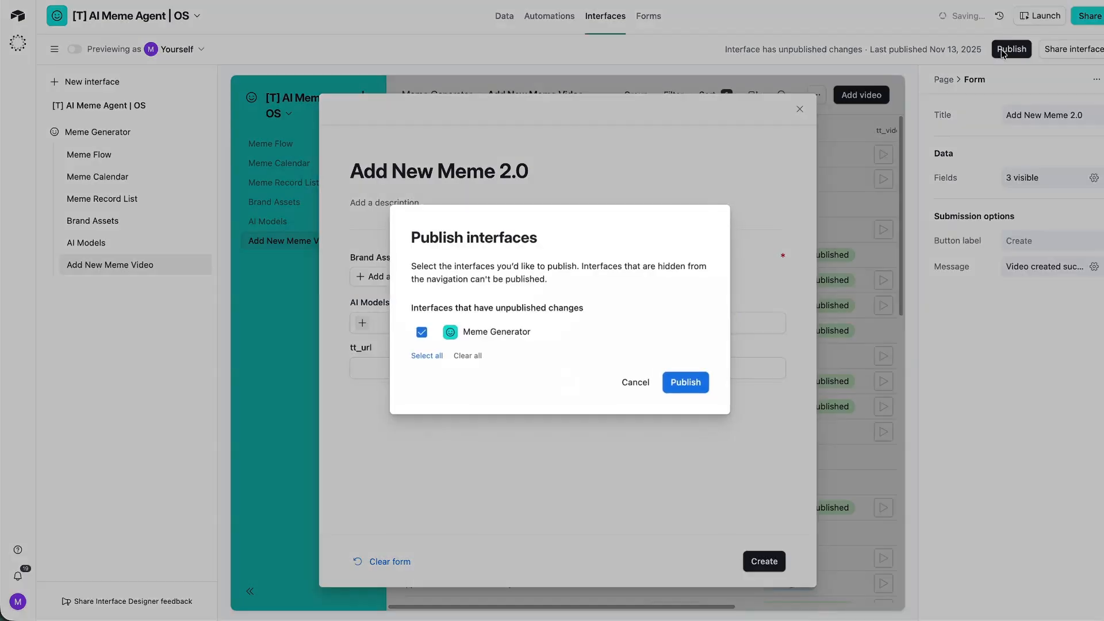
{"action": "left_click", "coordinate": [637, 380]}
{"action": "left_click", "coordinate": [799, 109]}
Reorder list columns to Status, Brand Assets, Video Source, narrow Brand Assets, and open the first record.
{"action": "left_click", "coordinate": [598, 158]}
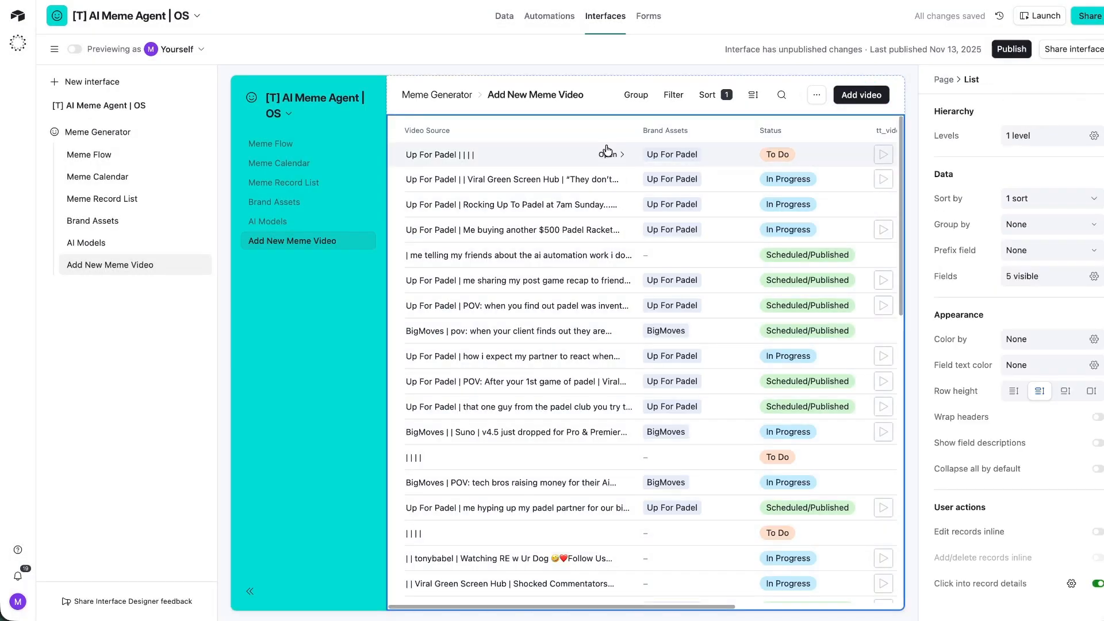
{"action": "left_click", "coordinate": [1094, 276]}
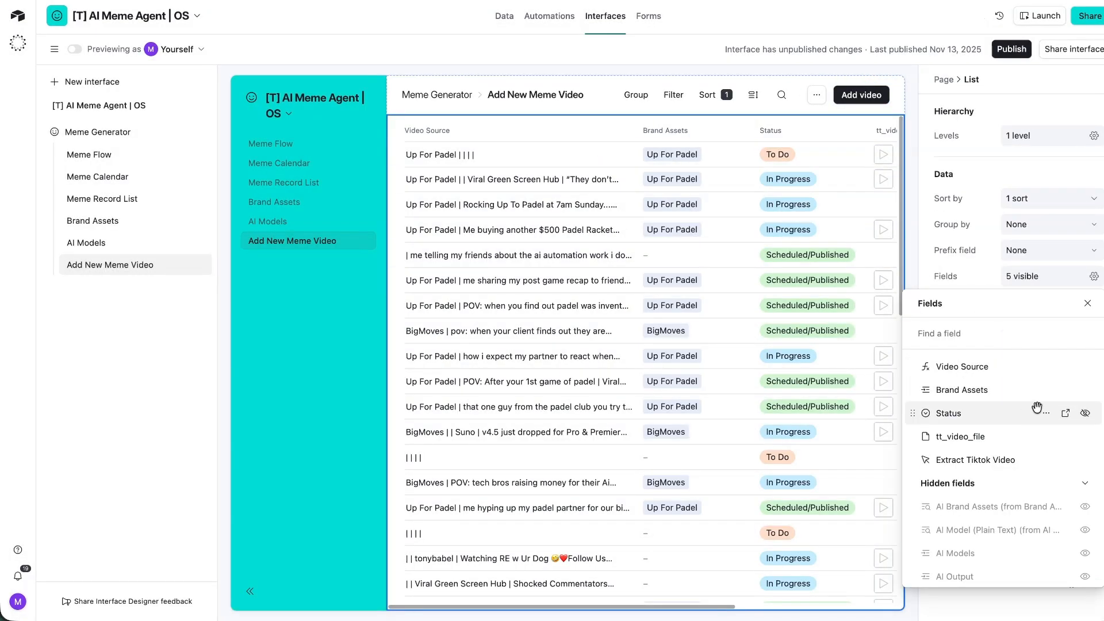
{"action": "left_click_drag", "start_coordinate": [1028, 419], "coordinate": [999, 380]}
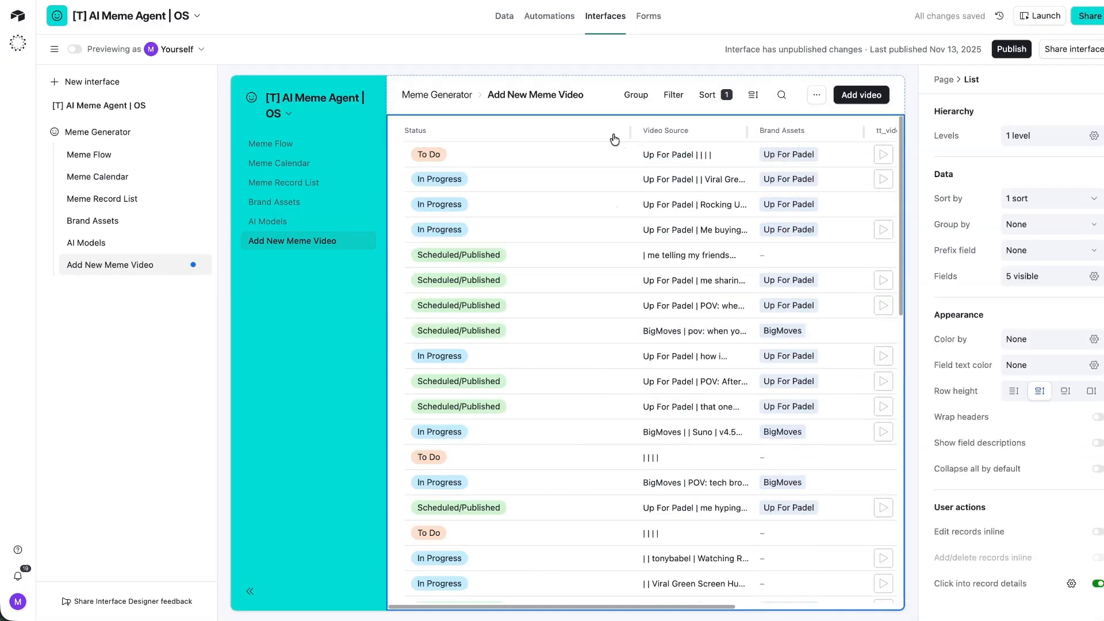
{"action": "left_click_drag", "start_coordinate": [983, 418], "coordinate": [981, 390]}
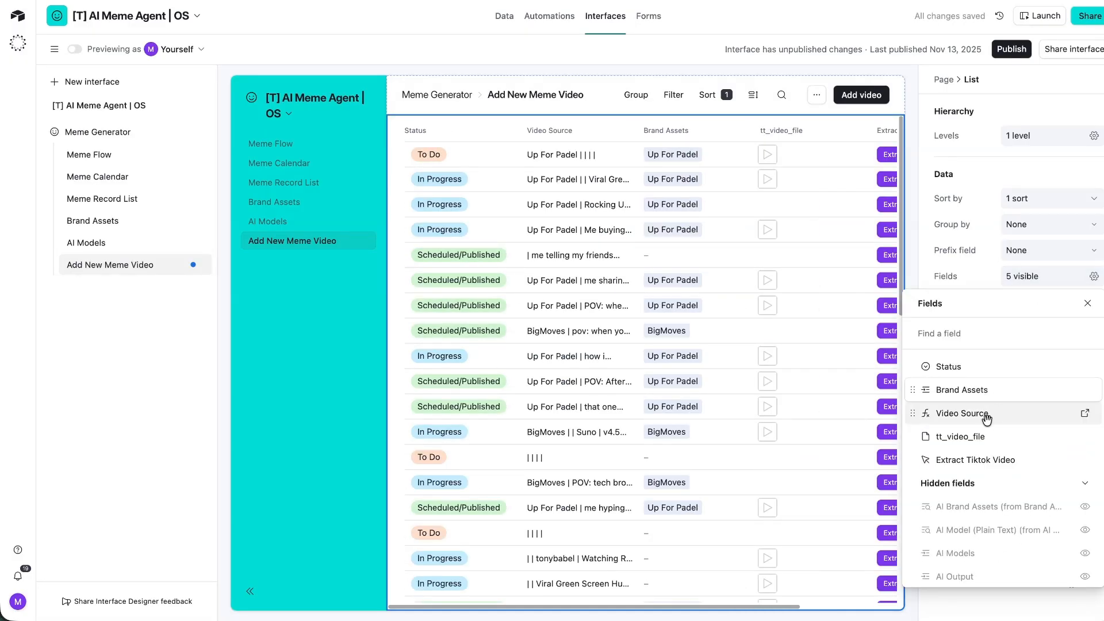
{"action": "left_click_drag", "start_coordinate": [639, 132], "coordinate": [607, 133]}
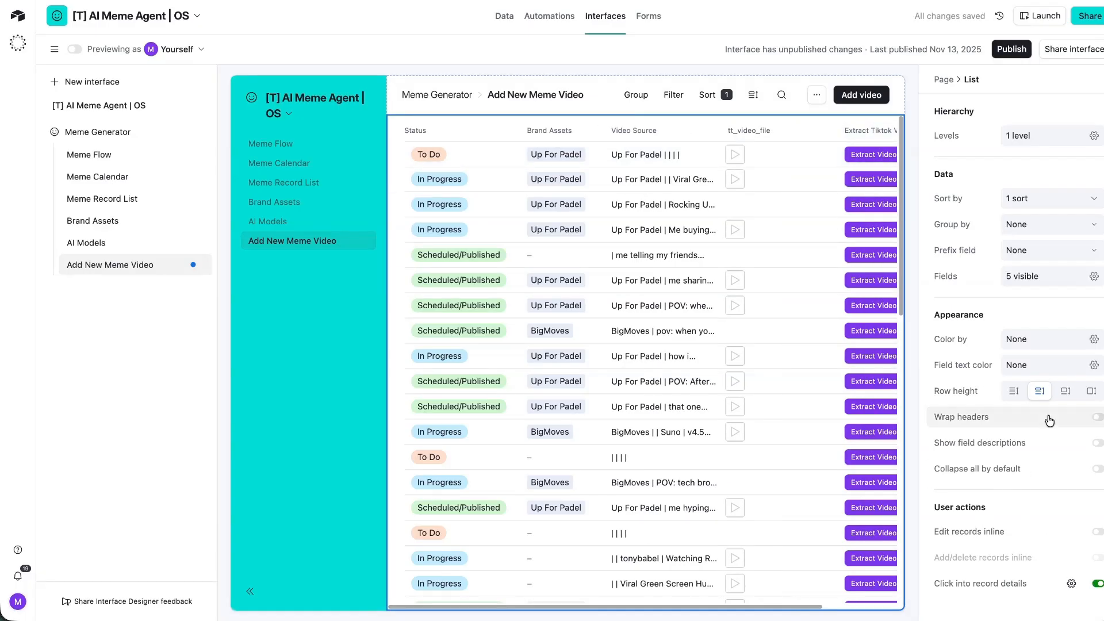
{"action": "left_click", "coordinate": [1038, 279]}
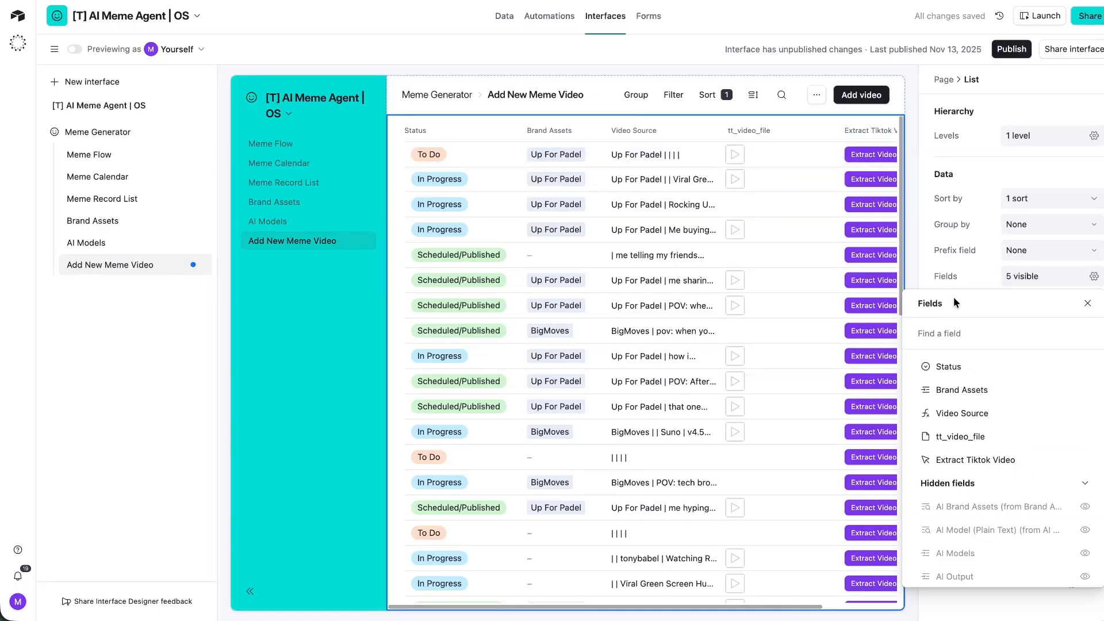
{"action": "left_click", "coordinate": [941, 335]}
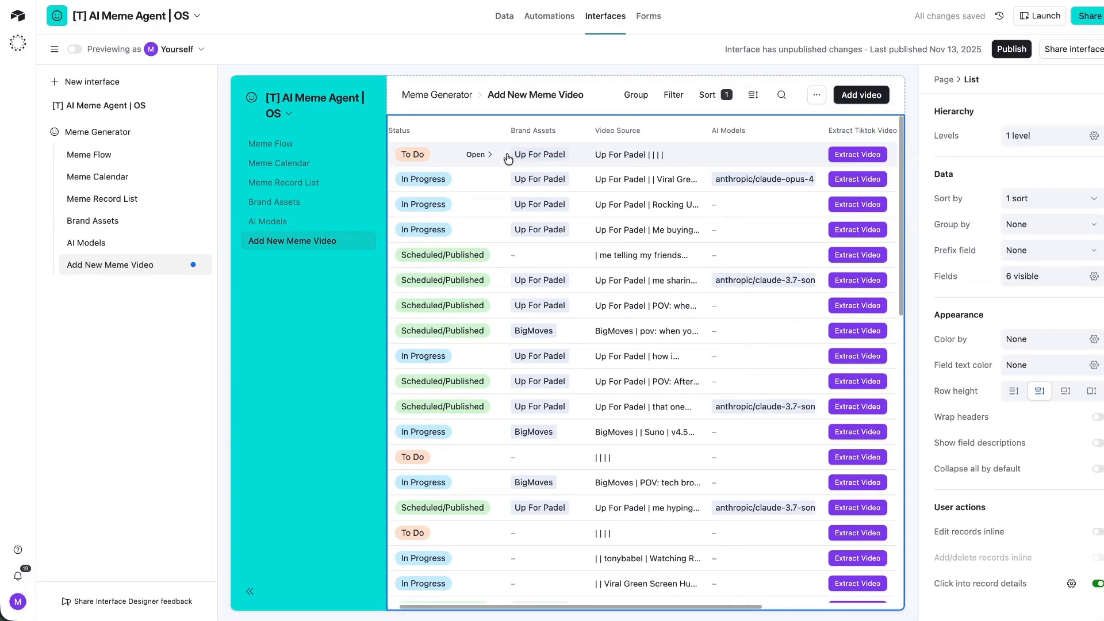
{"action": "left_click", "coordinate": [476, 155]}
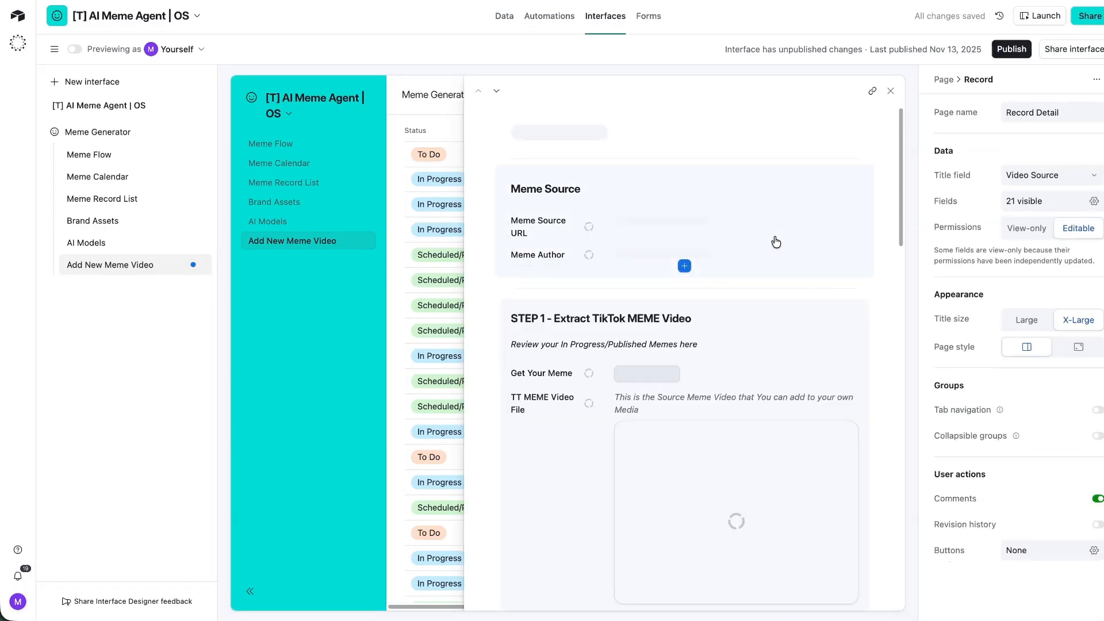
Add the AI Models field to the record page with record linking allowed, and publish the interface.
{"action": "scroll", "coordinate": [653, 276], "scroll_direction": "down", "scroll_amount": 5}
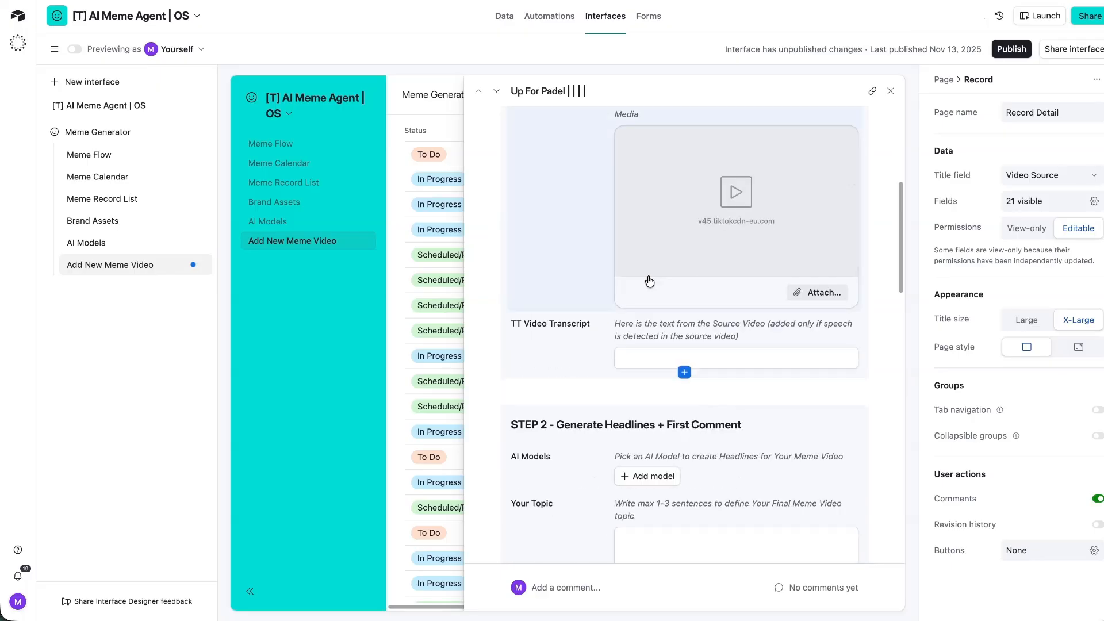
{"action": "scroll", "coordinate": [555, 268], "scroll_direction": "down", "scroll_amount": 5}
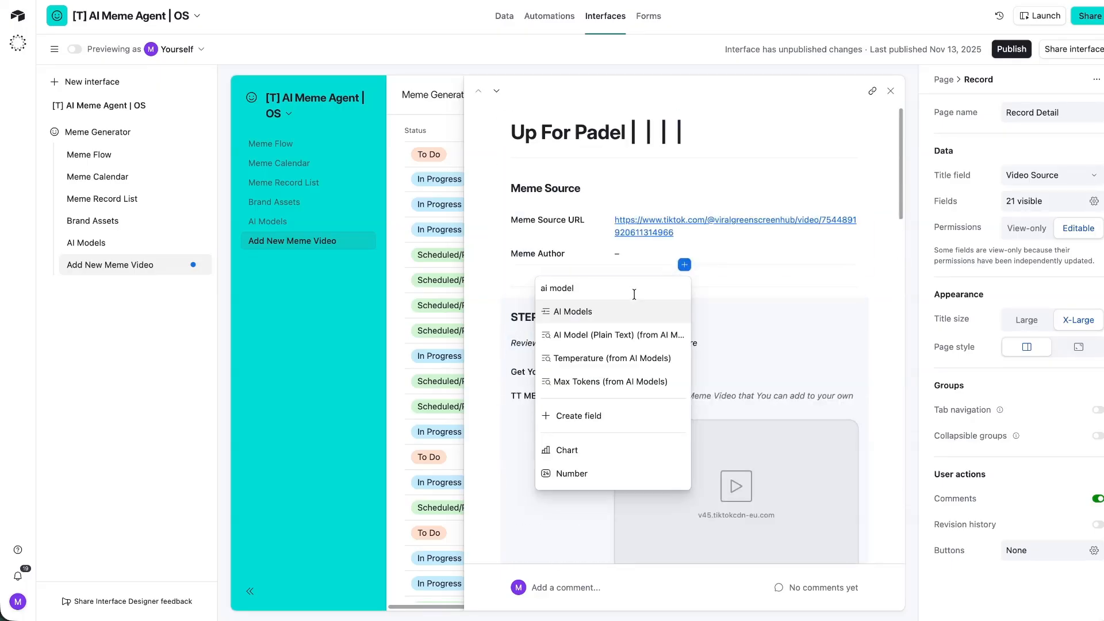
{"action": "left_click", "coordinate": [658, 310]}
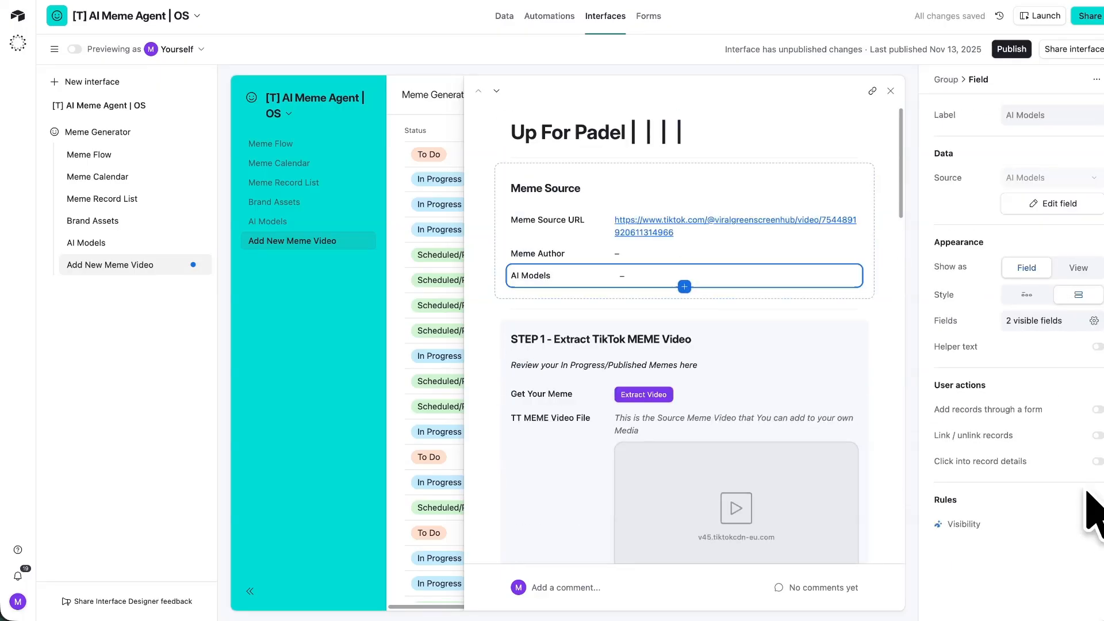
{"action": "left_click", "coordinate": [1096, 435]}
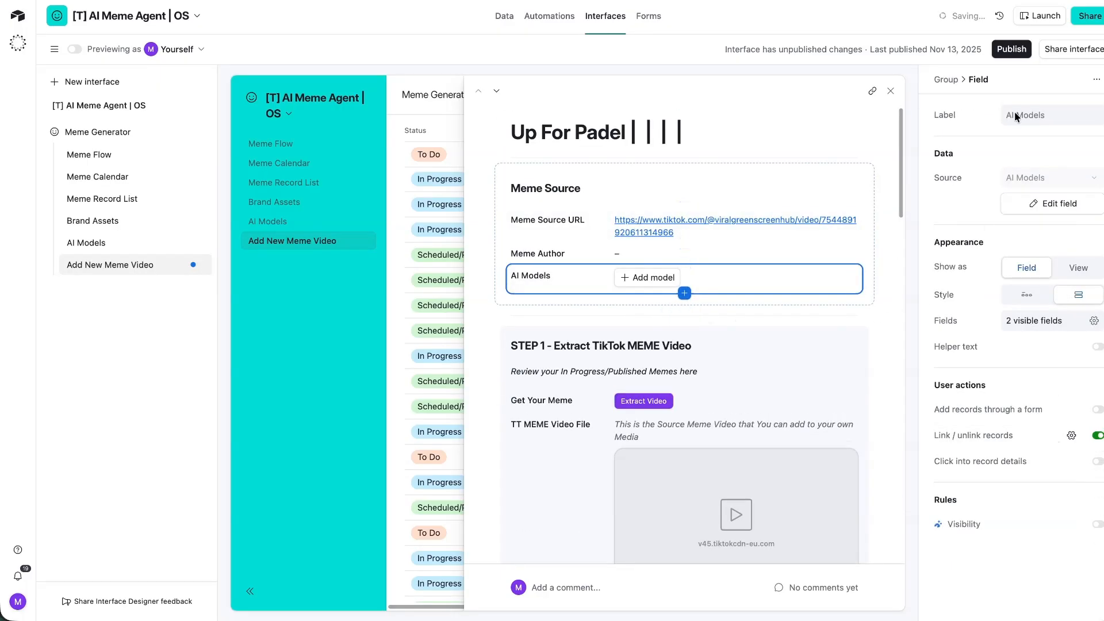
{"action": "left_click", "coordinate": [1012, 49]}
{"action": "left_click", "coordinate": [678, 381]}
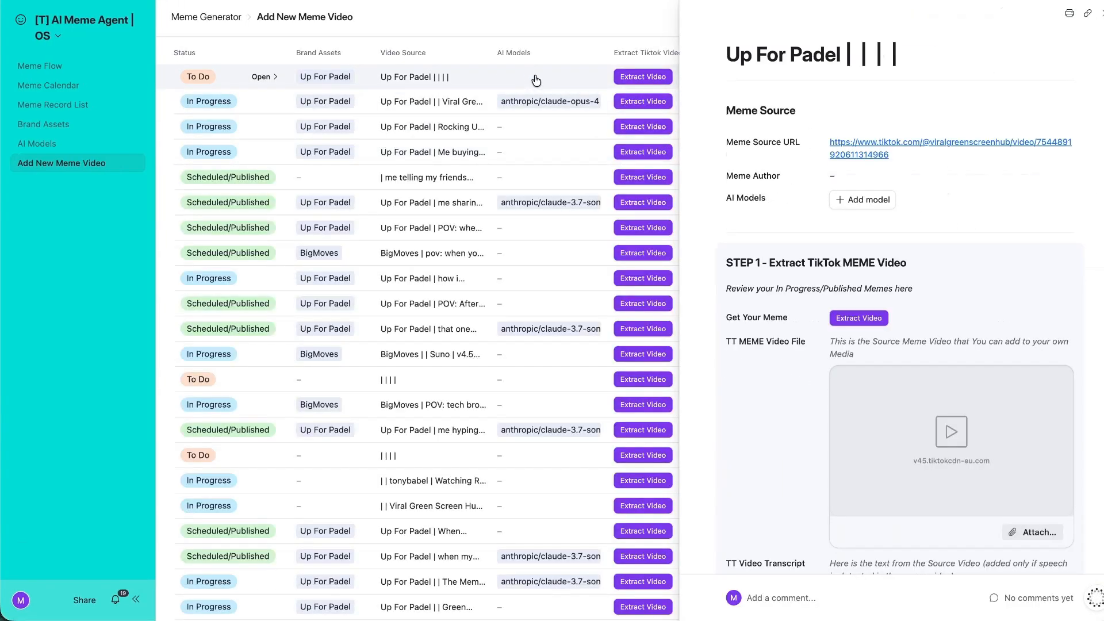
Link anthropic/claude-opus-4 to the first record and close its details.
{"action": "left_click", "coordinate": [851, 202]}
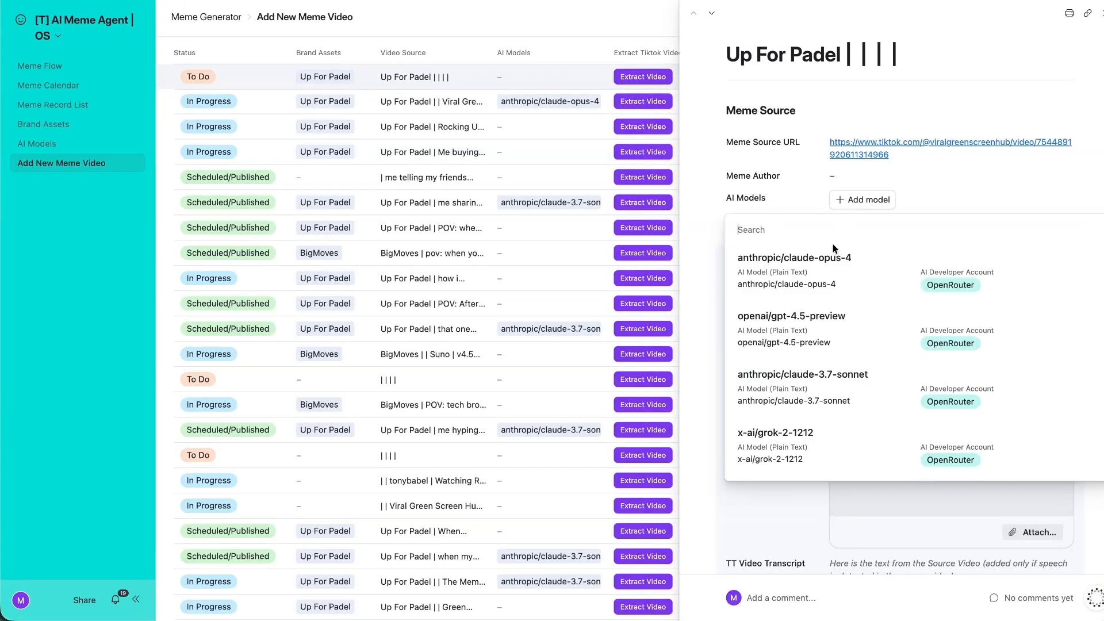
{"action": "left_click", "coordinate": [839, 273]}
{"action": "left_click", "coordinate": [552, 27]}
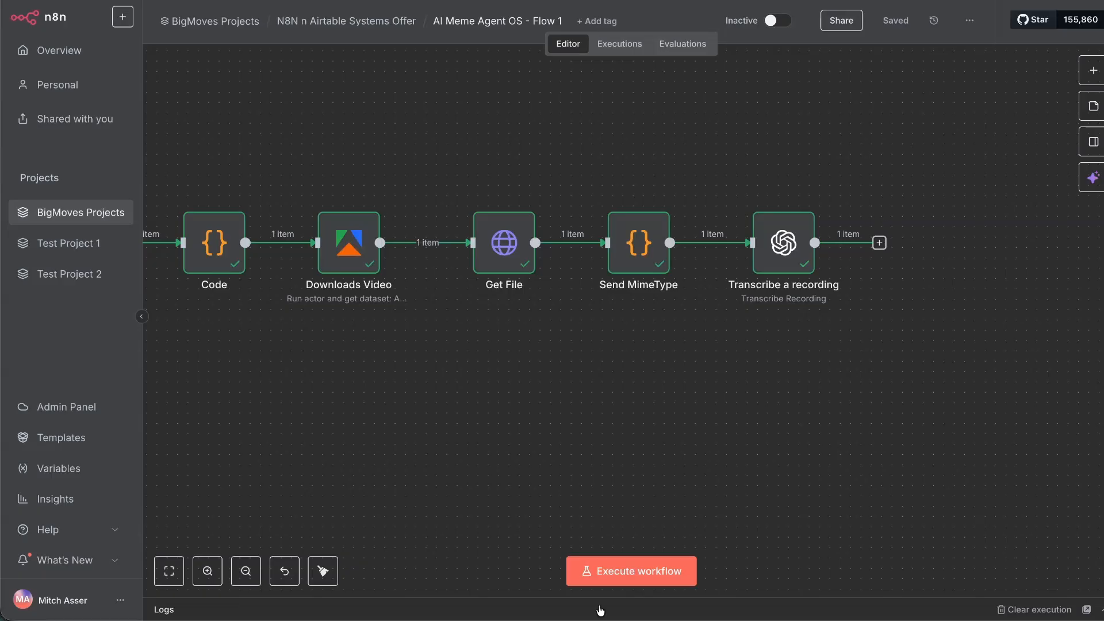
Execute the workflow so every node through Transcribe a recording returns 1 item, then start a node after it.
{"action": "left_click", "coordinate": [601, 578]}
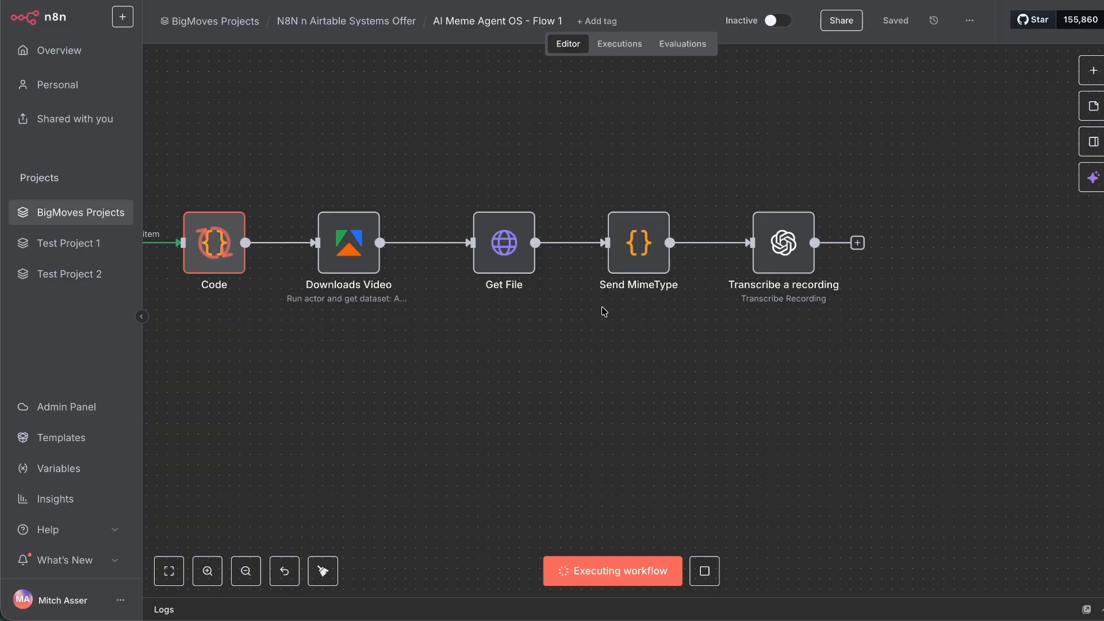
{"action": "scroll", "coordinate": [578, 314], "scroll_direction": "left", "scroll_amount": 10}
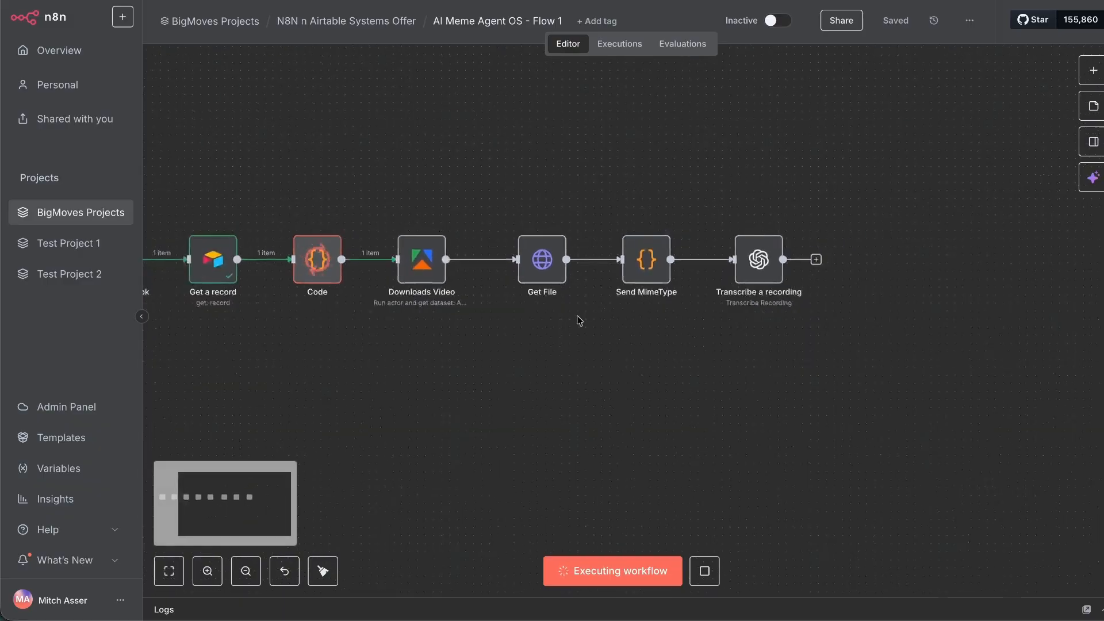
{"action": "scroll", "coordinate": [576, 318], "scroll_direction": "right", "scroll_amount": 10}
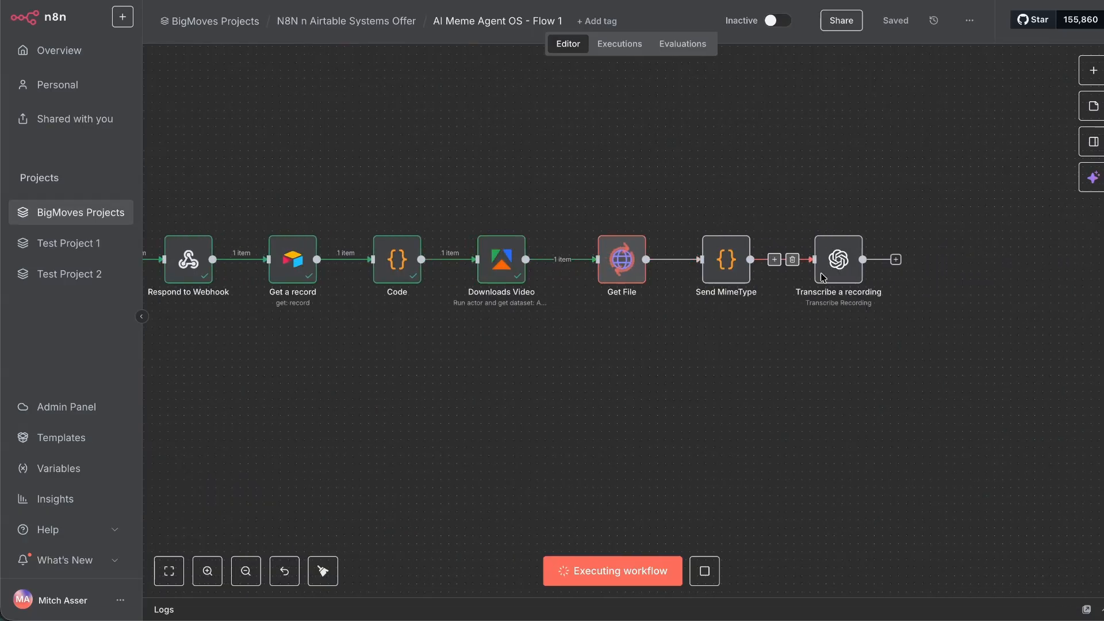
{"action": "scroll", "coordinate": [1008, 271], "scroll_direction": "right", "scroll_amount": 3}
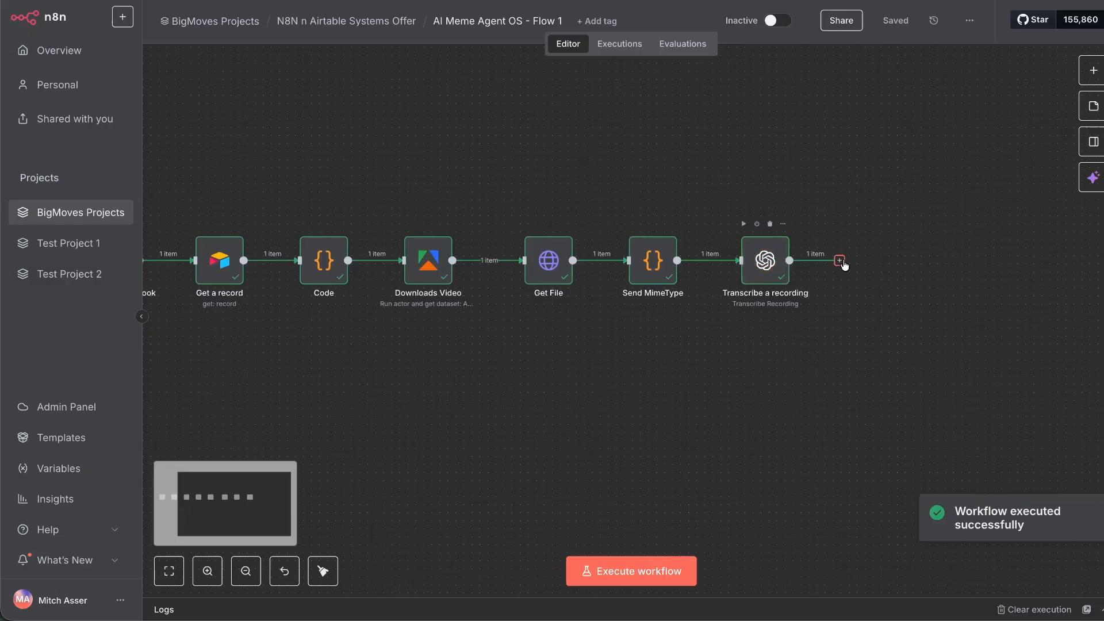
{"action": "left_click", "coordinate": [839, 261]}
Add an OpenAI 'Message a model' node after Transcribe a recording.
{"action": "type", "text": "openai"}
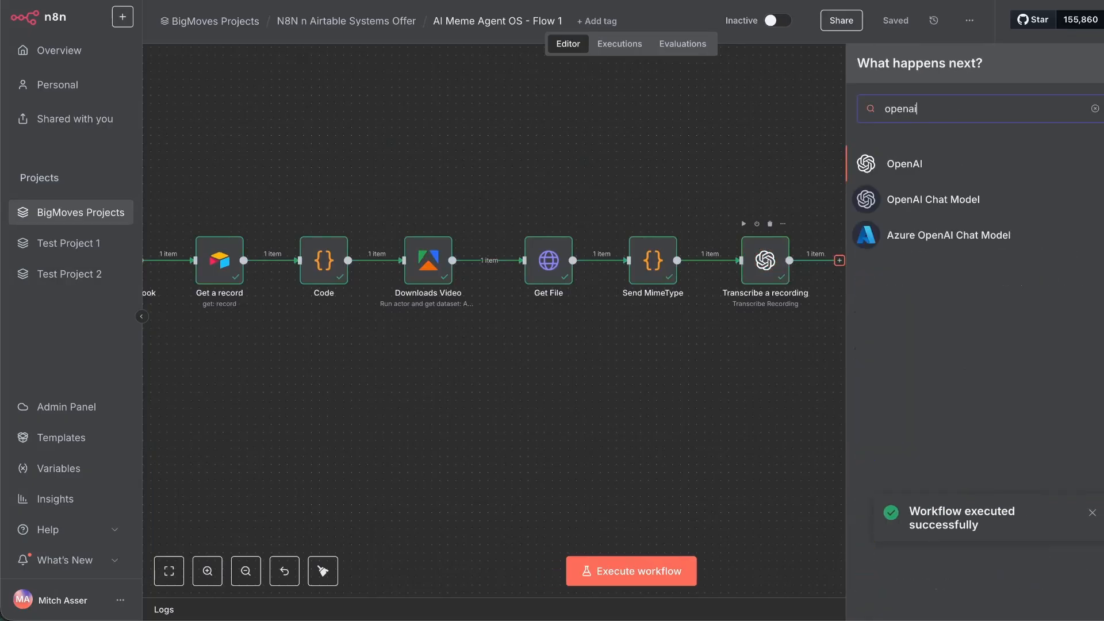
{"action": "left_click", "coordinate": [922, 155]}
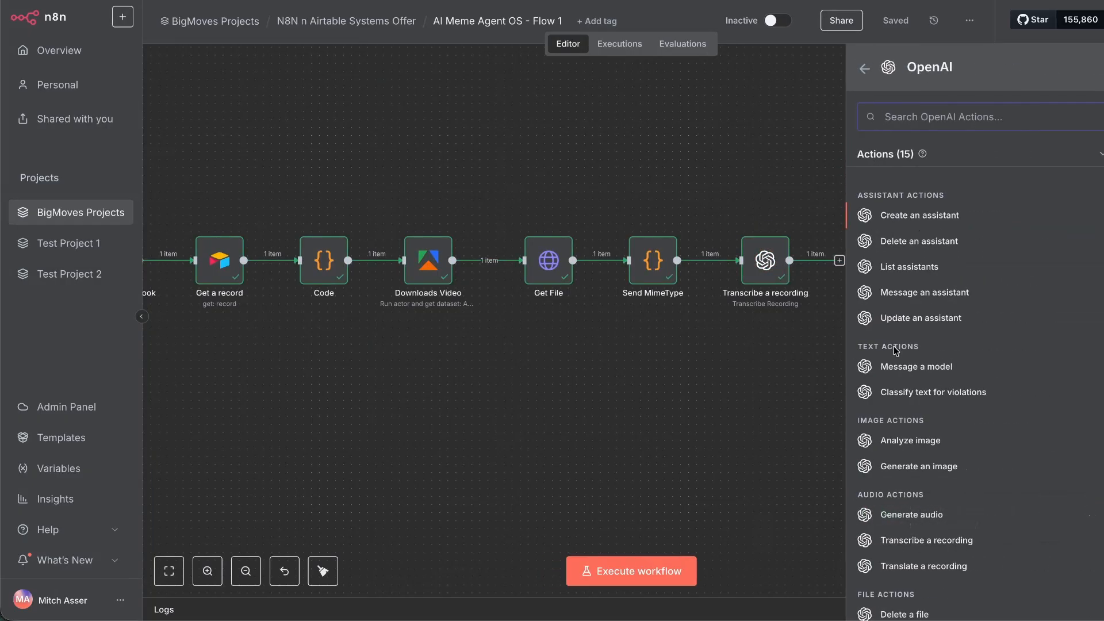
{"action": "left_click", "coordinate": [913, 285]}
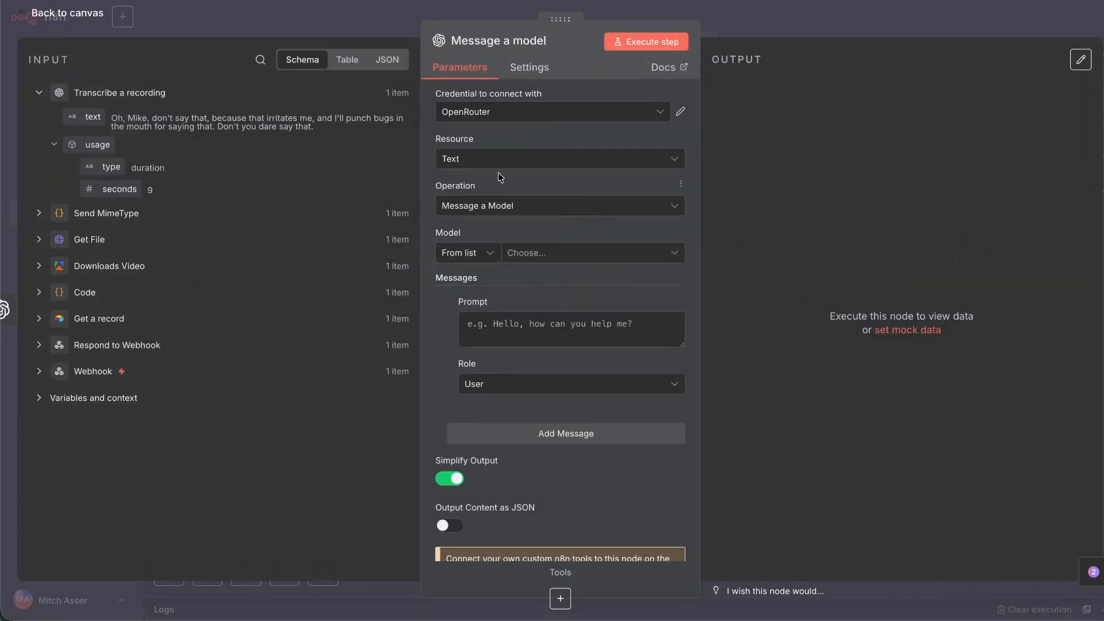
Use the OpenRouter credential and check its Base URL setting.
{"action": "left_click", "coordinate": [495, 112]}
{"action": "left_click", "coordinate": [611, 95]}
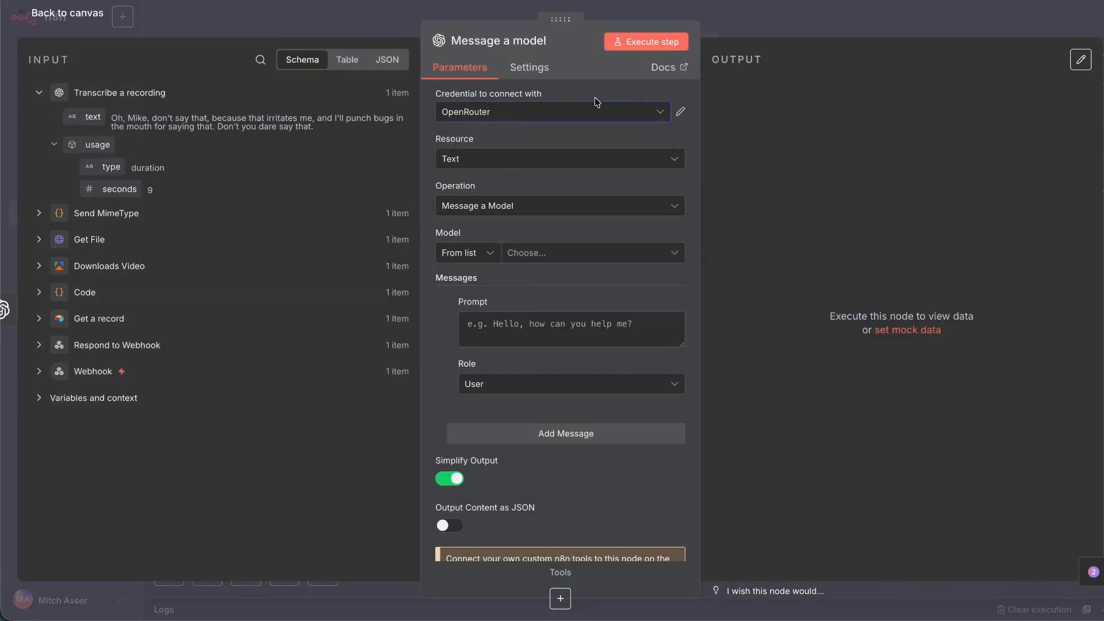
{"action": "left_click", "coordinate": [478, 118]}
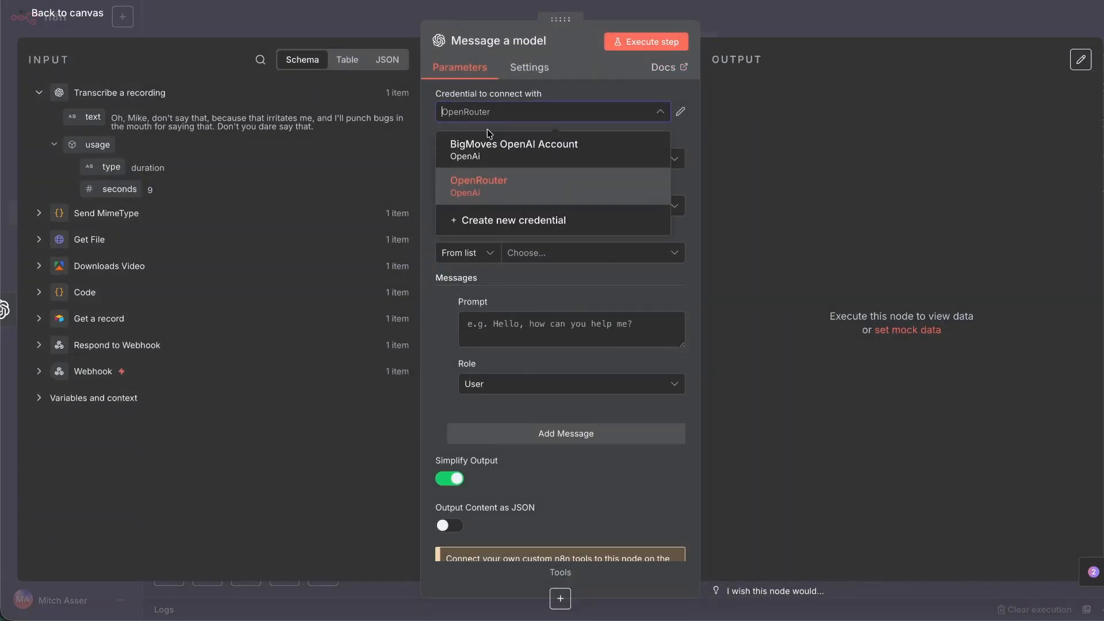
{"action": "left_click", "coordinate": [680, 111]}
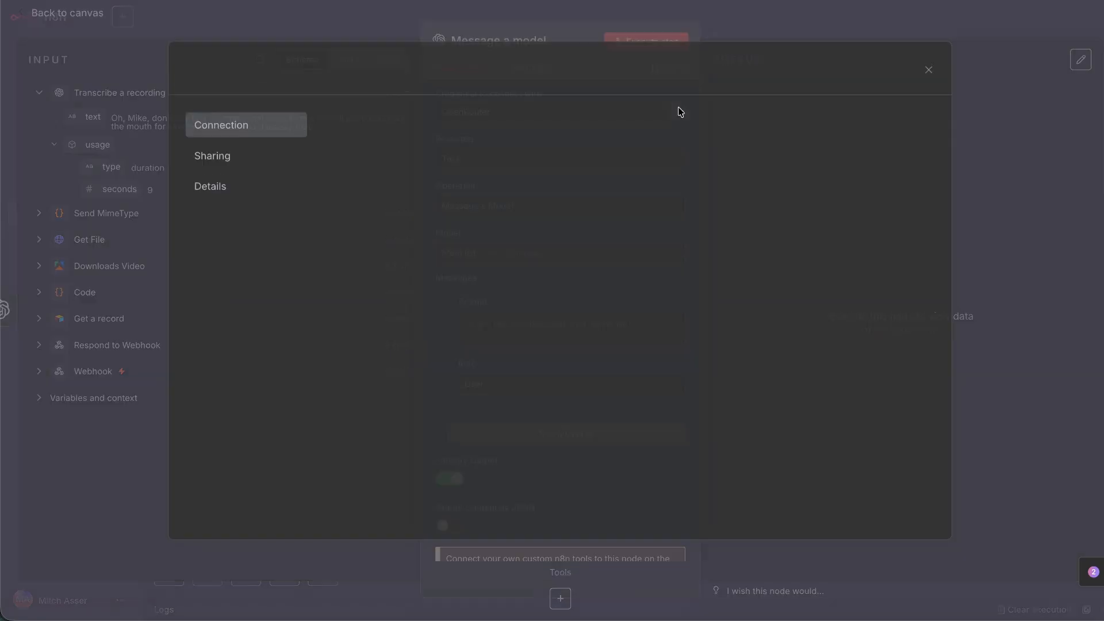
{"action": "left_click_drag", "start_coordinate": [325, 388], "coordinate": [428, 389]}
{"action": "triple_click", "coordinate": [416, 446]}
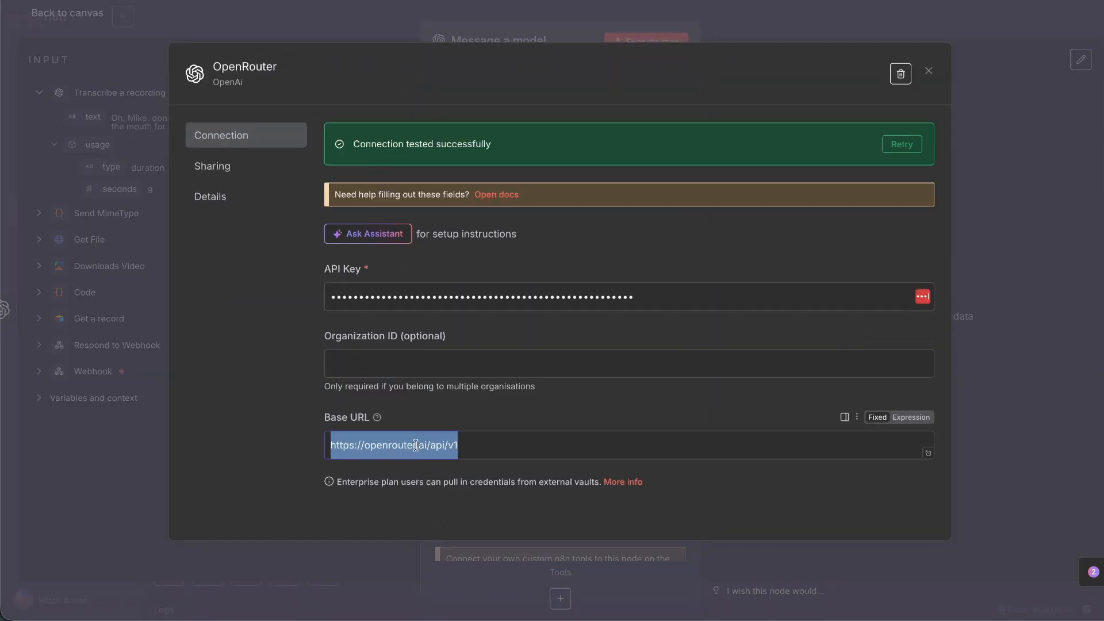
{"action": "left_click", "coordinate": [929, 73]}
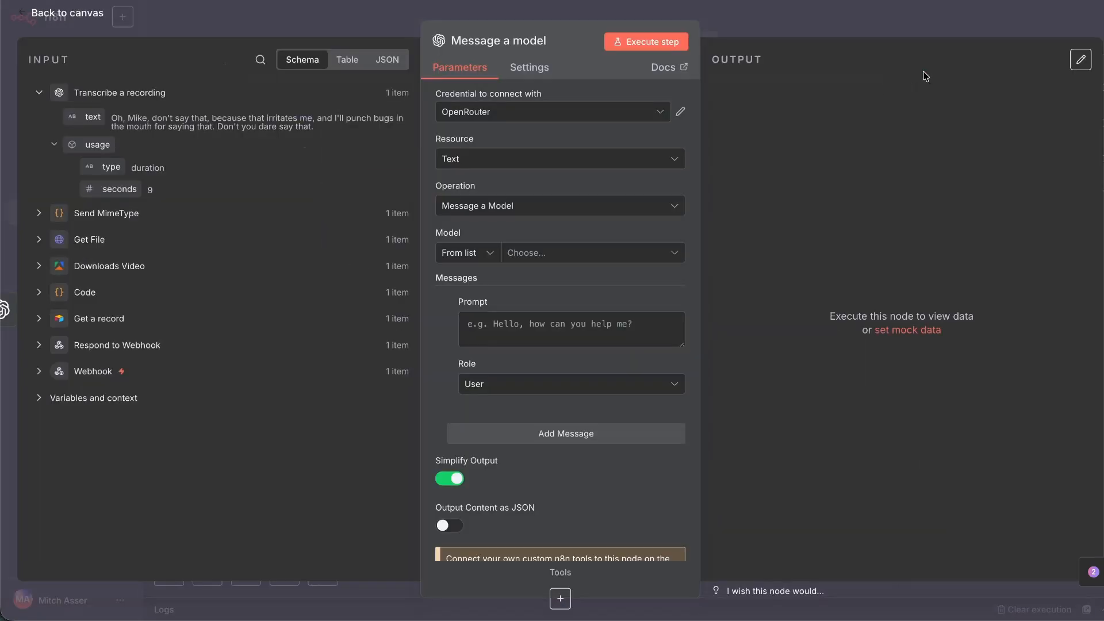
{"action": "left_click", "coordinate": [39, 93]}
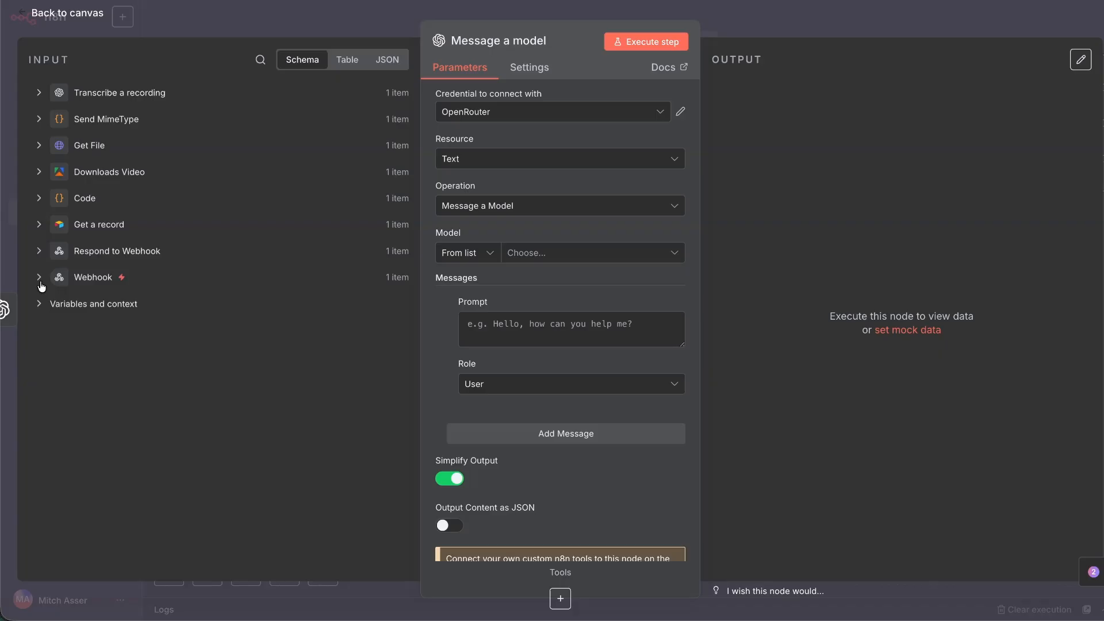
Map Get a record's AI Model (Plain Text) field into Model, resolving to anthropic/claude-opus-4.
{"action": "left_click", "coordinate": [38, 225]}
{"action": "scroll", "coordinate": [188, 268], "scroll_direction": "down", "scroll_amount": 15}
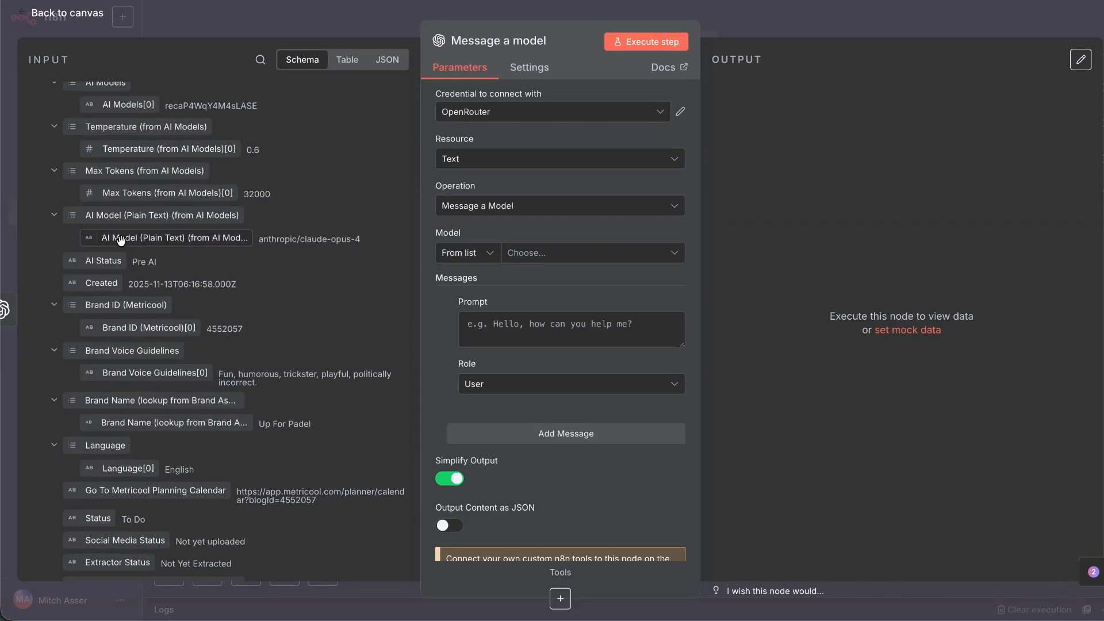
{"action": "left_click_drag", "start_coordinate": [119, 239], "coordinate": [552, 260]}
{"action": "left_click", "coordinate": [561, 225]}
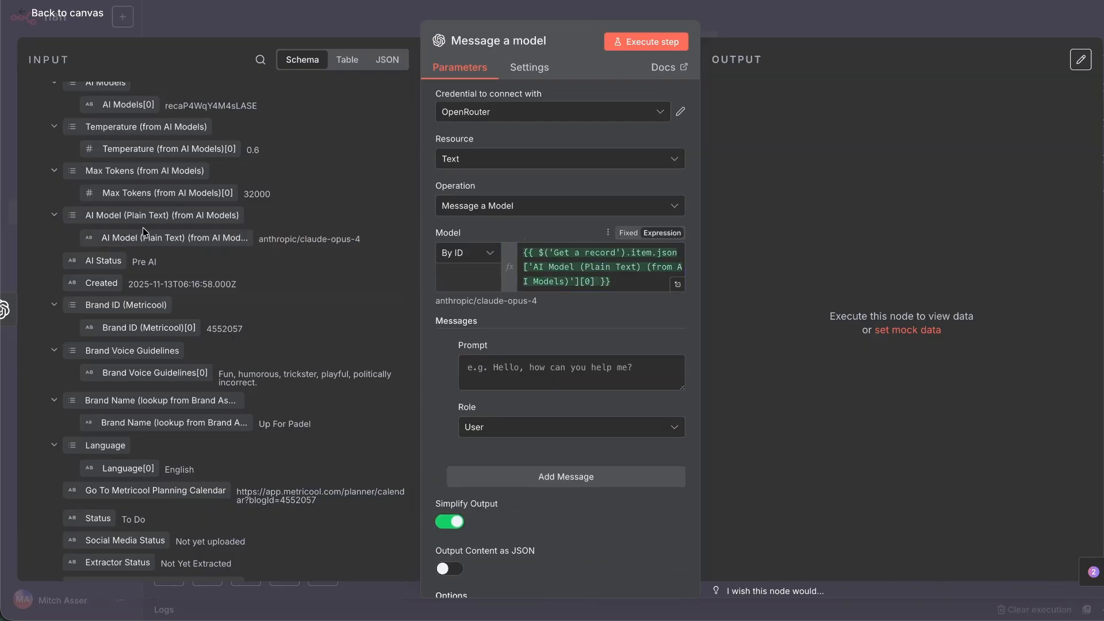
{"action": "scroll", "coordinate": [143, 227], "scroll_direction": "up", "scroll_amount": 4}
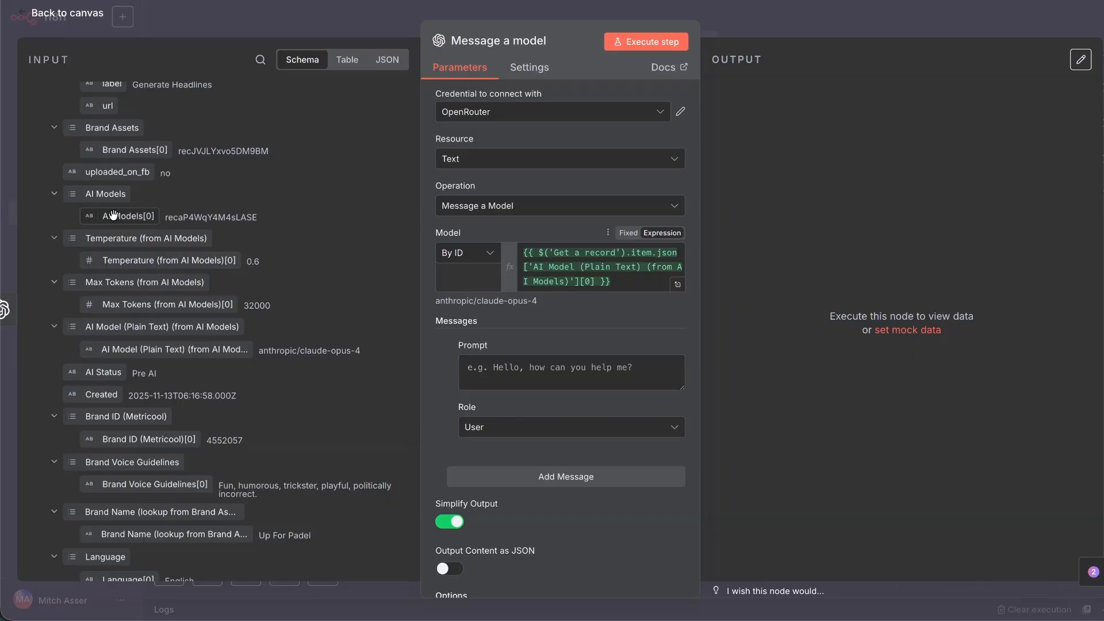
{"action": "double_click", "coordinate": [227, 215]}
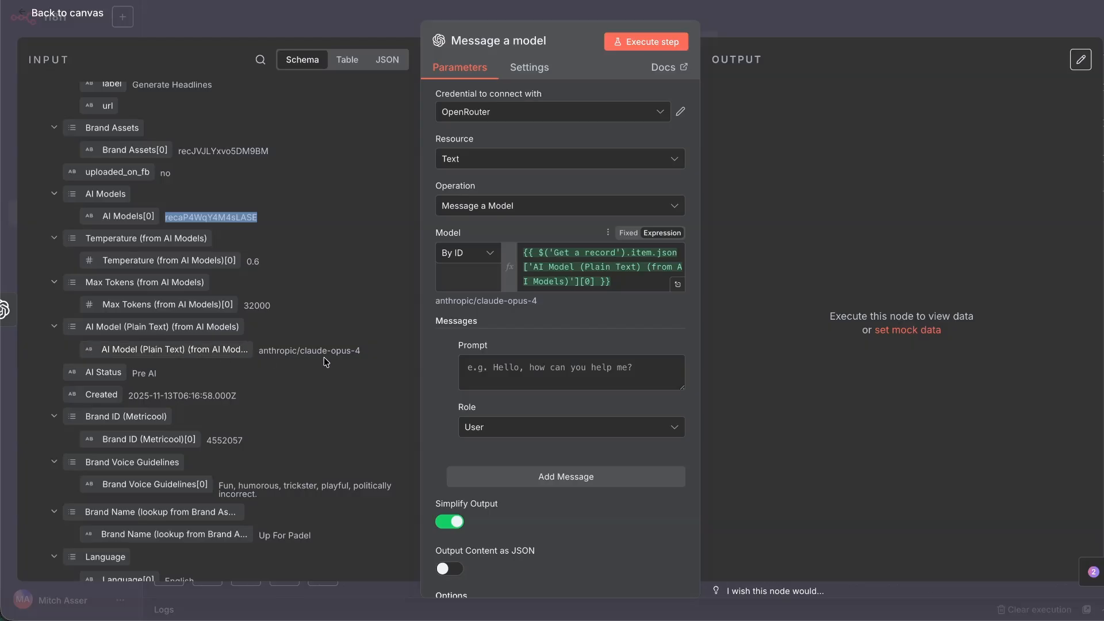
{"action": "triple_click", "coordinate": [469, 302]}
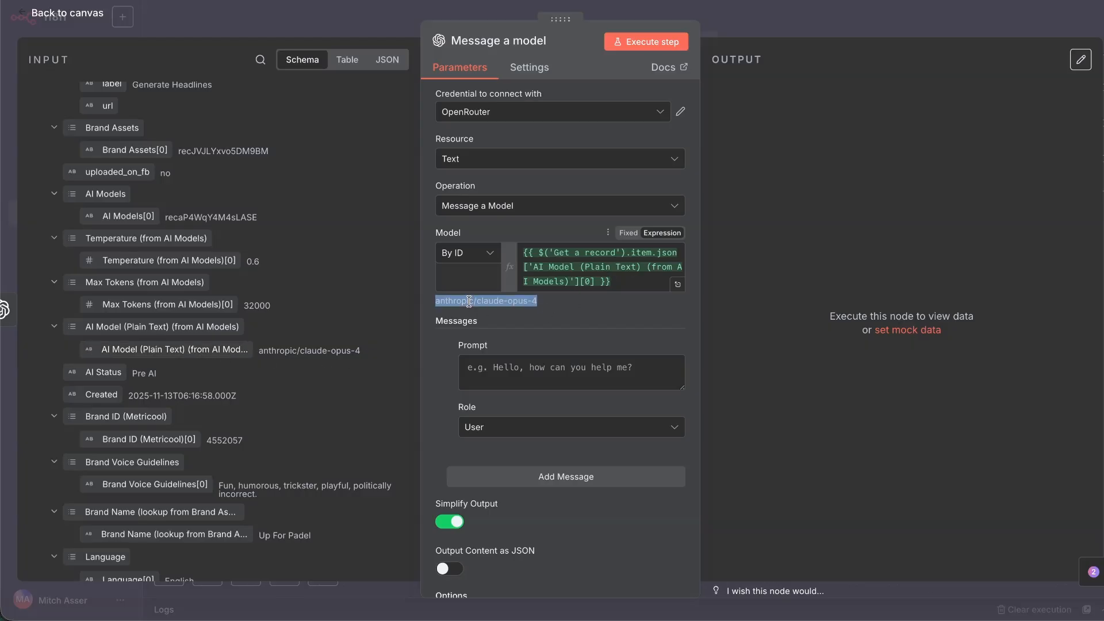
{"action": "left_click", "coordinate": [559, 313]}
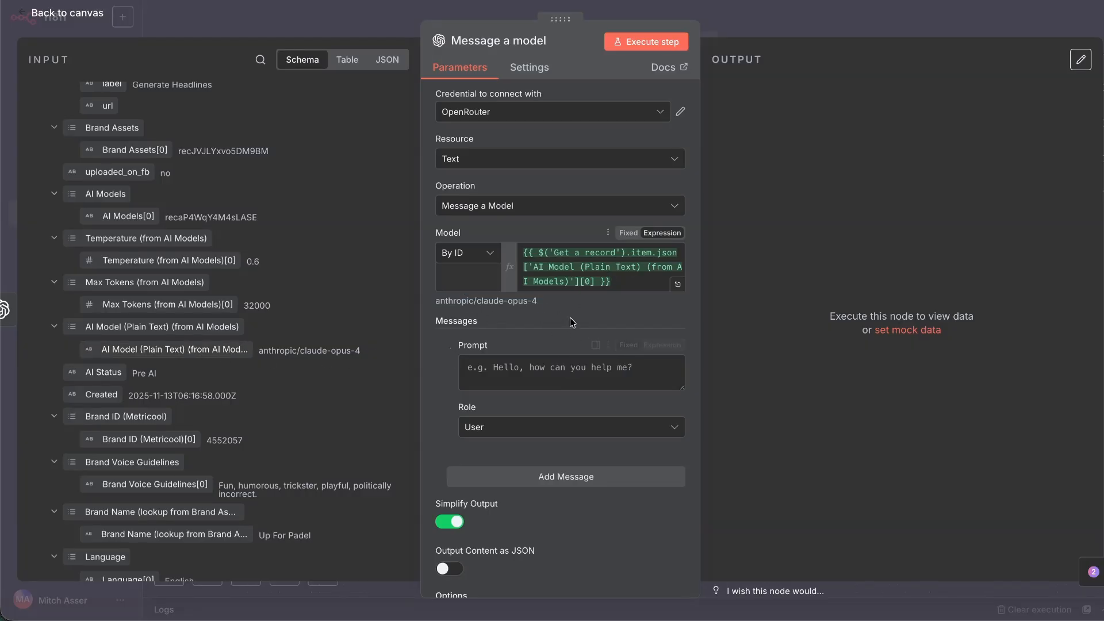
Type the prompt headings ###Brand Context###, ###Sytem Prompt### and ##Transcript Of Video##.
{"action": "scroll", "coordinate": [571, 321], "scroll_direction": "down", "scroll_amount": 2}
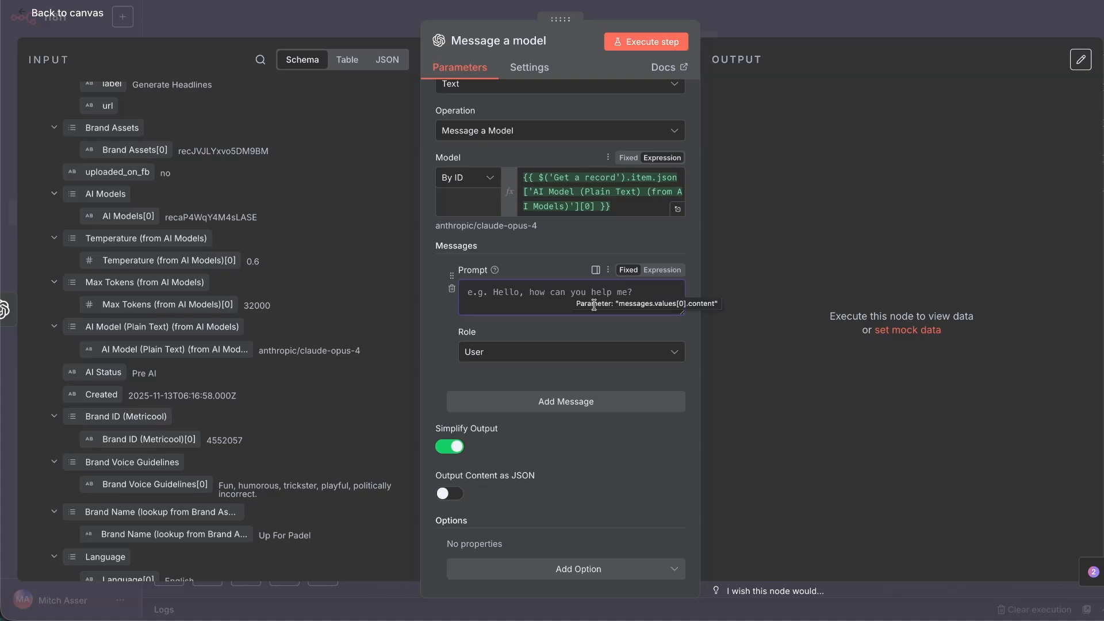
{"action": "type", "text": "###"}
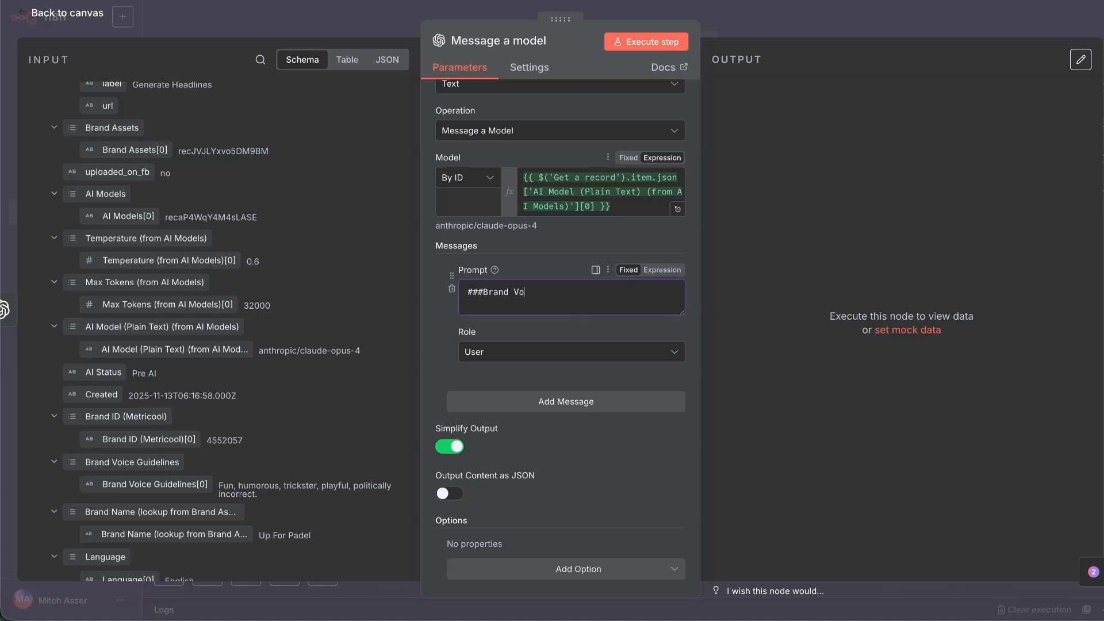
{"action": "type", "text": "Brand Context###"}
{"action": "key", "text": "Return"}
{"action": "key", "text": "Return"}
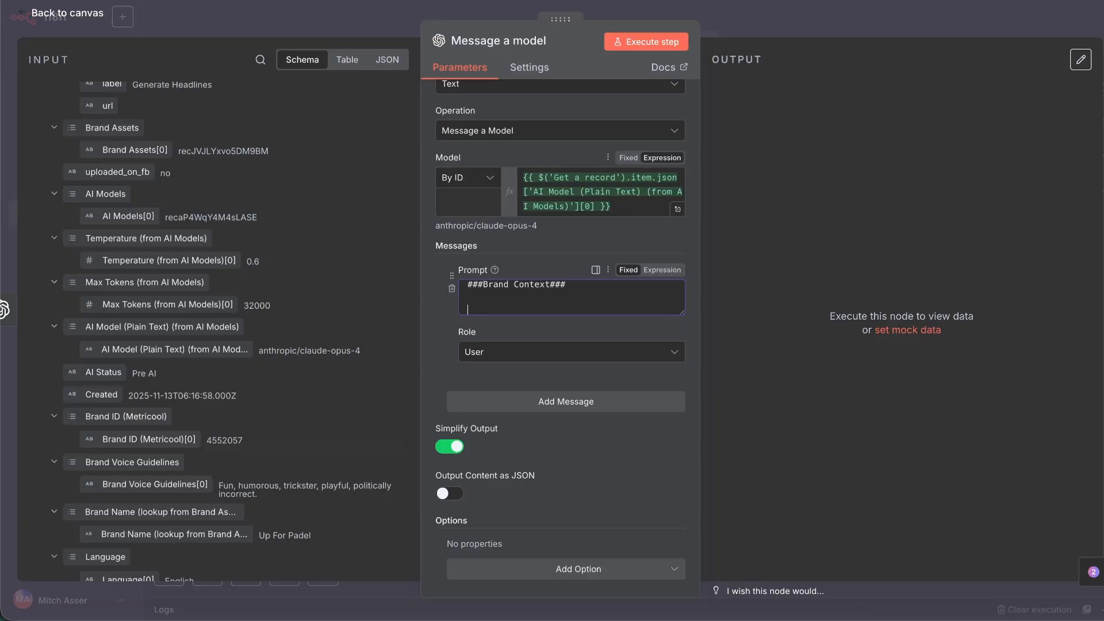
{"action": "type", "text": "###Sytem Prompt###"}
{"action": "key", "text": "Return"}
{"action": "key", "text": "Return"}
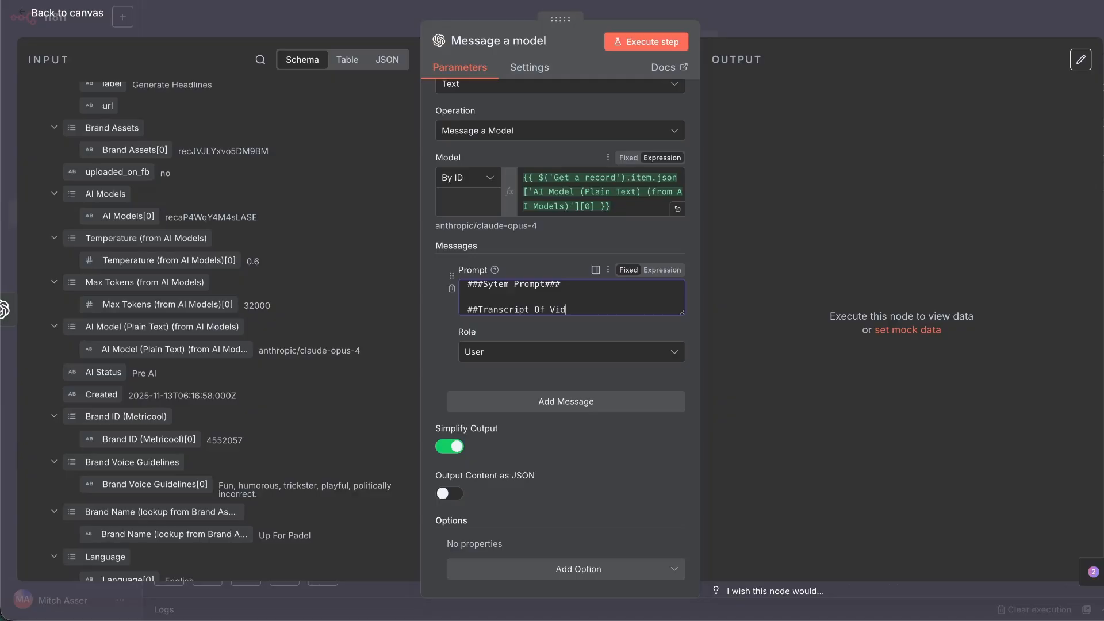
{"action": "type", "text": "##Transcript Of Video##"}
{"action": "key", "text": "Return"}
{"action": "key", "text": "Return"}
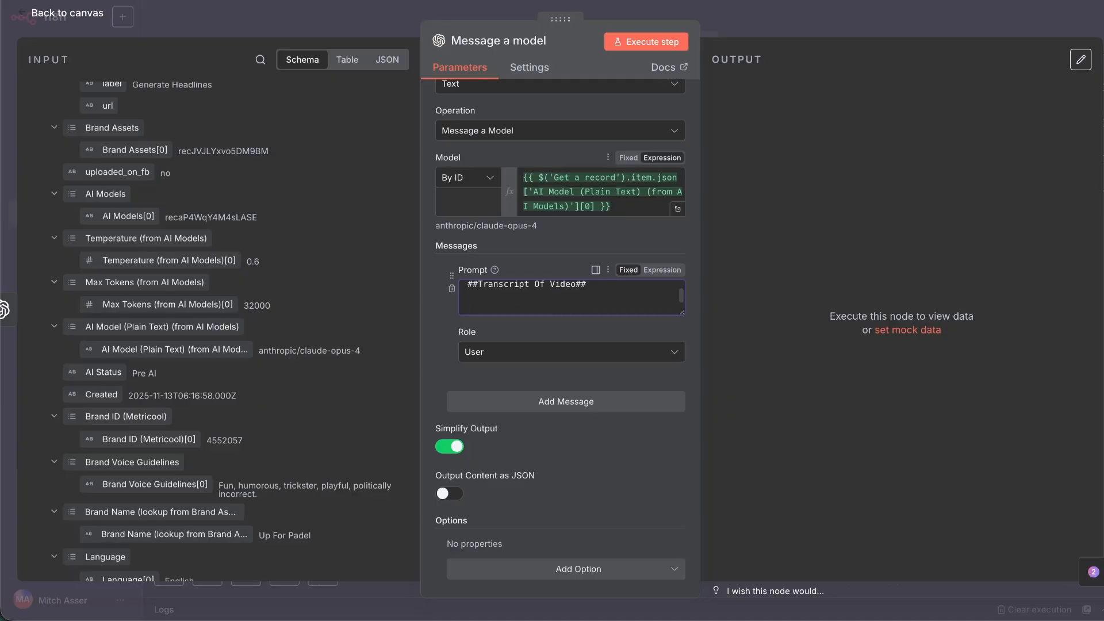
Add the ##Instruction### and ###Output Structure### headings to the prompt.
{"action": "type", "text": "#instru"}
{"action": "key", "text": "BackSpace"}
{"action": "key", "text": "BackSpace"}
{"action": "key", "text": "BackSpace"}
{"action": "key", "text": "BackSpace"}
{"action": "key", "text": "BackSpace"}
{"action": "key", "text": "BackSpace"}
{"action": "type", "text": "##Instruction###"}
{"action": "key", "text": "Return"}
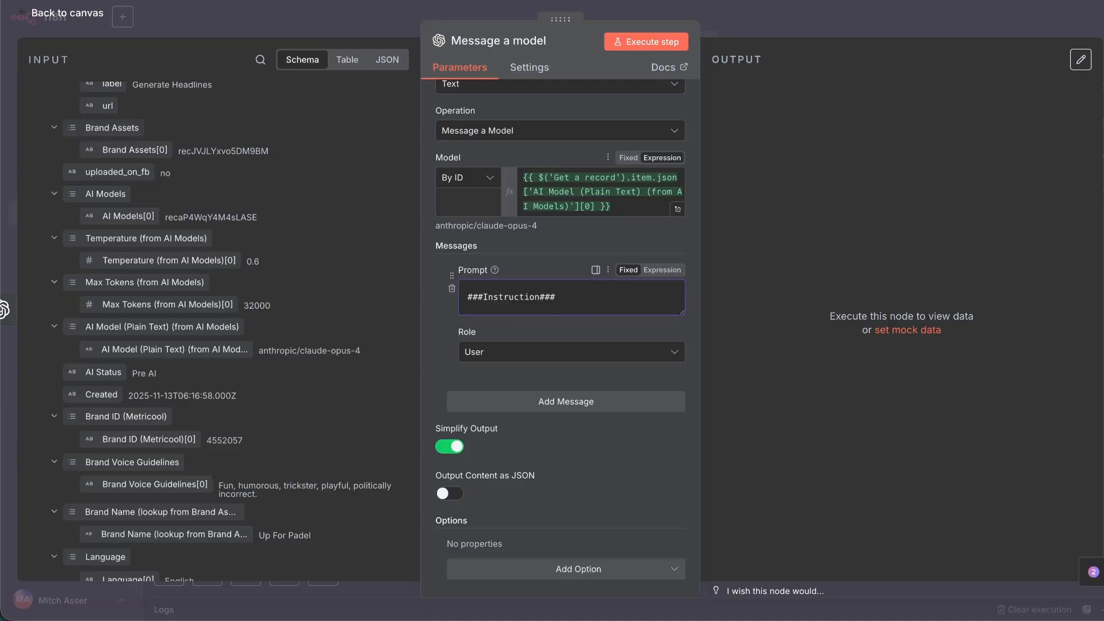
{"action": "key", "text": "Return"}
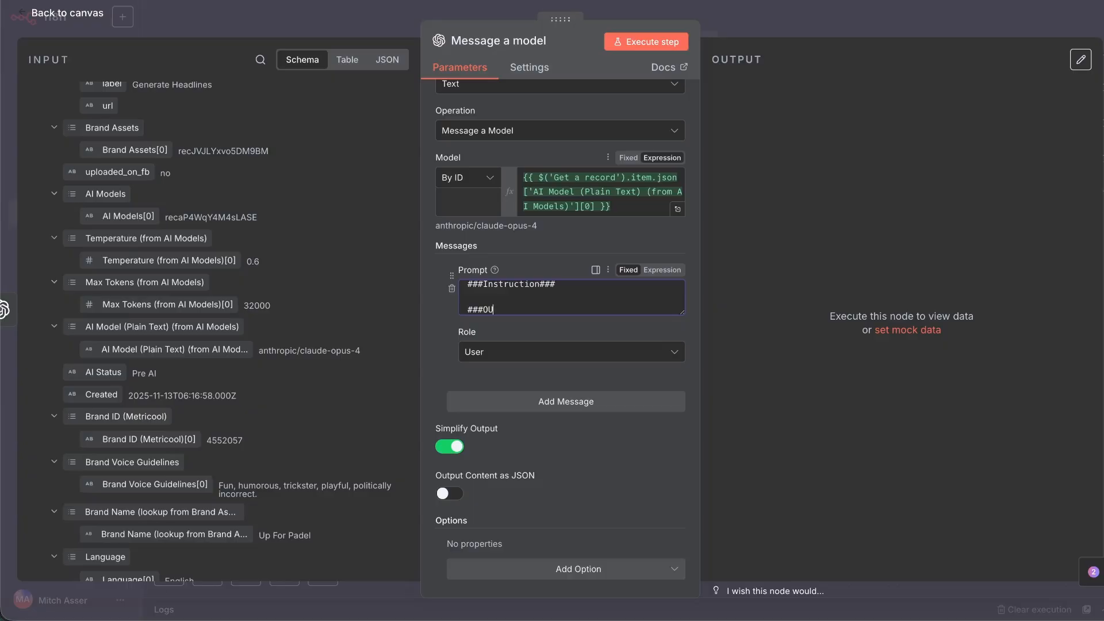
{"action": "type", "text": "###OU"}
{"action": "key", "text": "BackSpace"}
{"action": "type", "text": "utput Structure###"}
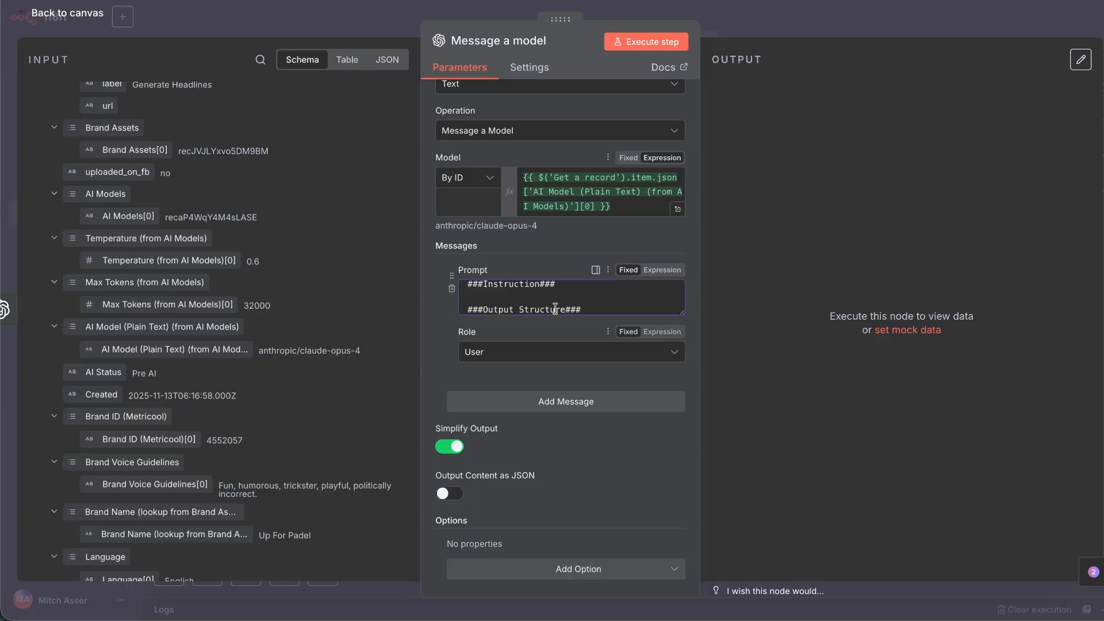
{"action": "scroll", "coordinate": [555, 308], "scroll_direction": "up", "scroll_amount": 3}
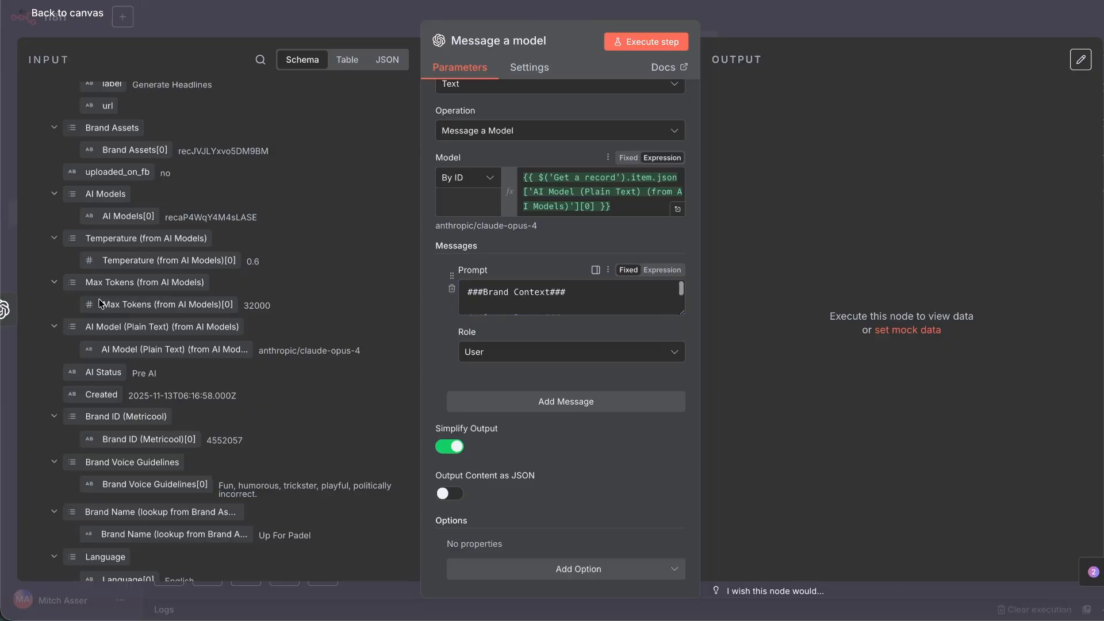
{"action": "scroll", "coordinate": [98, 302], "scroll_direction": "up", "scroll_amount": 20}
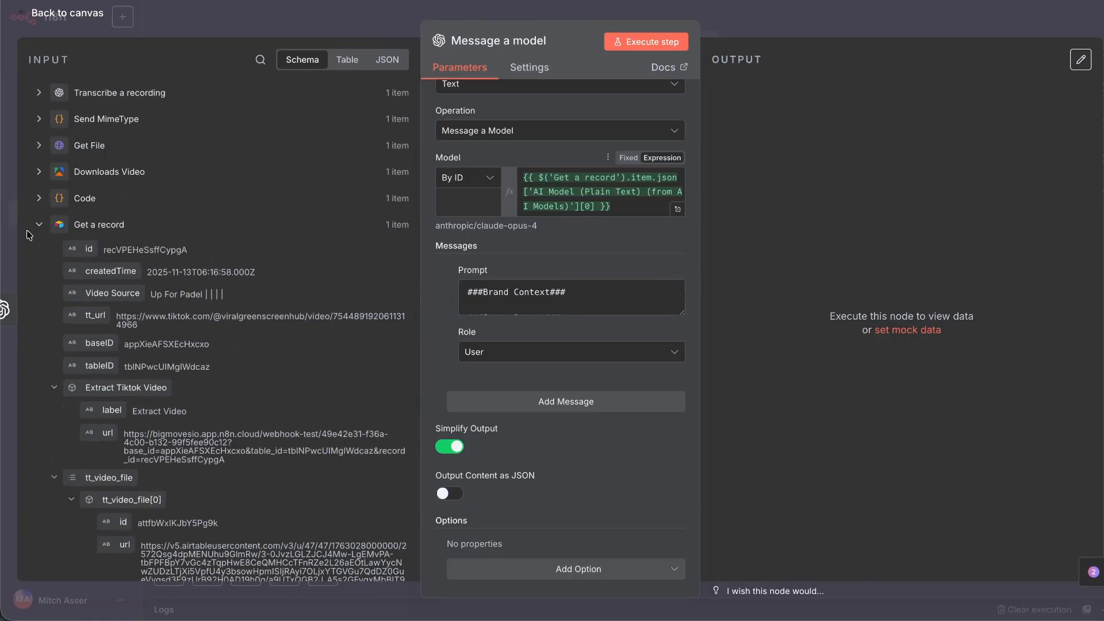
Place the AI Brand Assets field expression under the Brand Context heading.
{"action": "scroll", "coordinate": [130, 213], "scroll_direction": "down", "scroll_amount": 20}
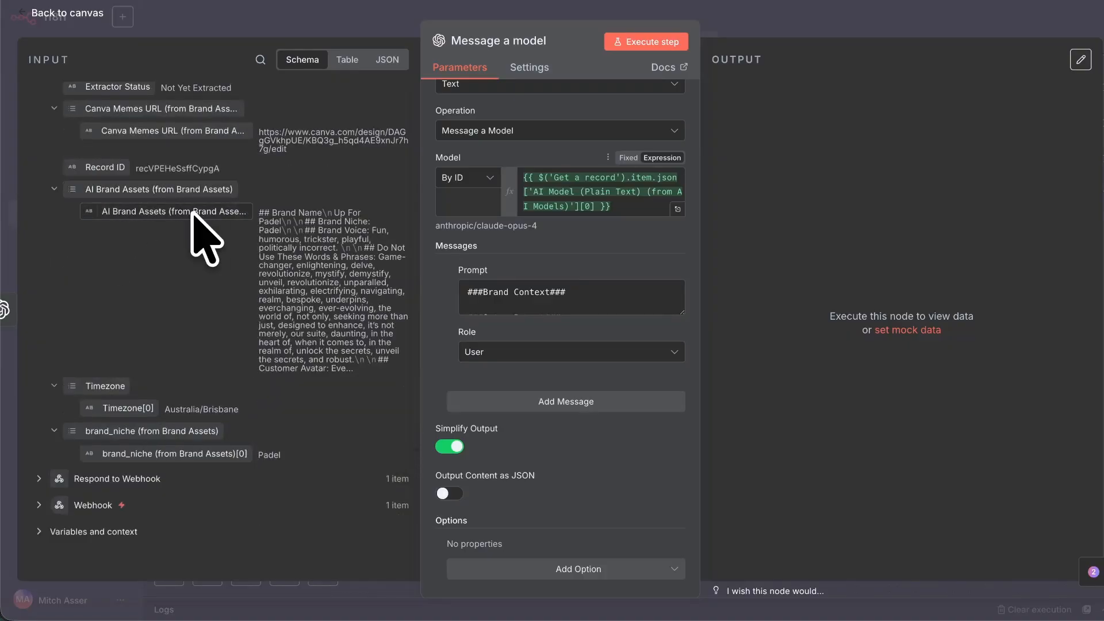
{"action": "left_click_drag", "start_coordinate": [132, 211], "coordinate": [607, 302]}
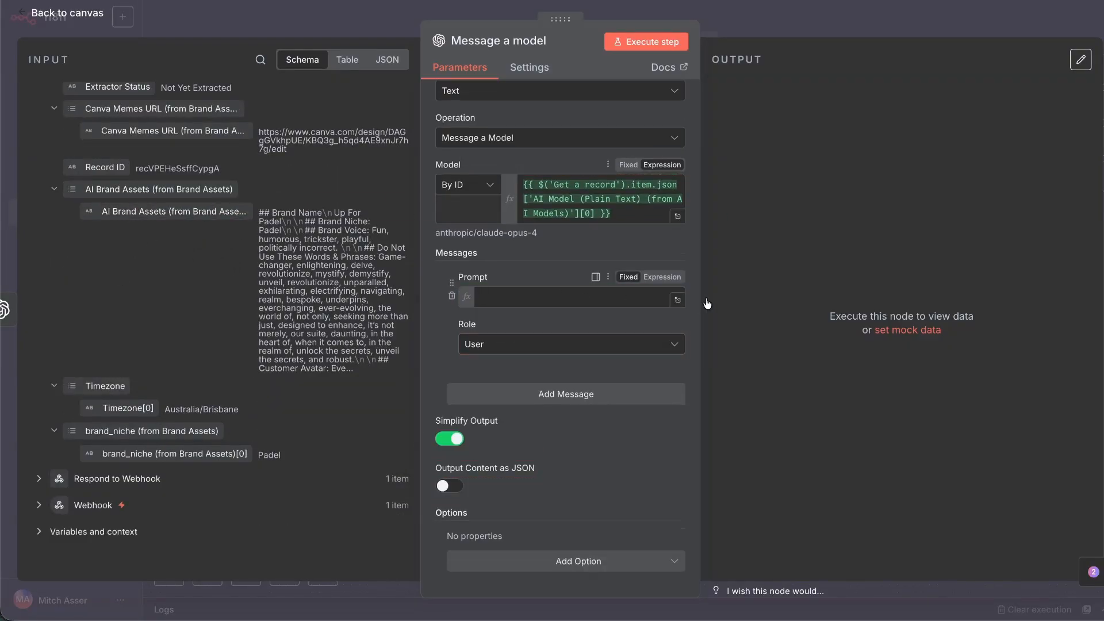
{"action": "left_click", "coordinate": [678, 355]}
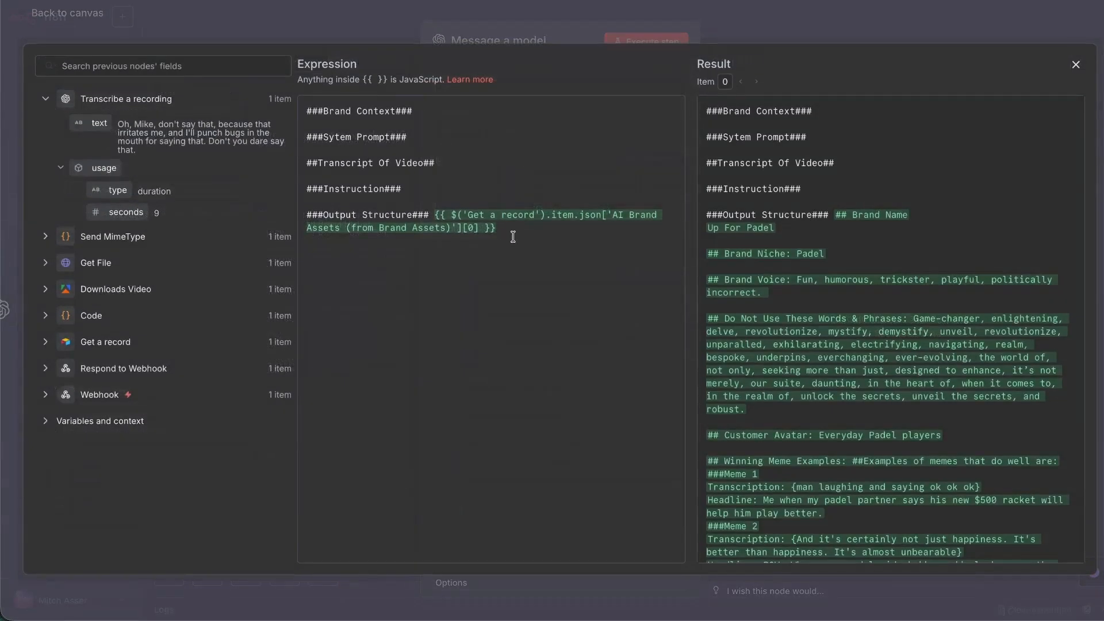
{"action": "left_click_drag", "start_coordinate": [497, 228], "coordinate": [435, 215]}
{"action": "key", "text": "ctrl+c"}
{"action": "key", "text": "BackSpace"}
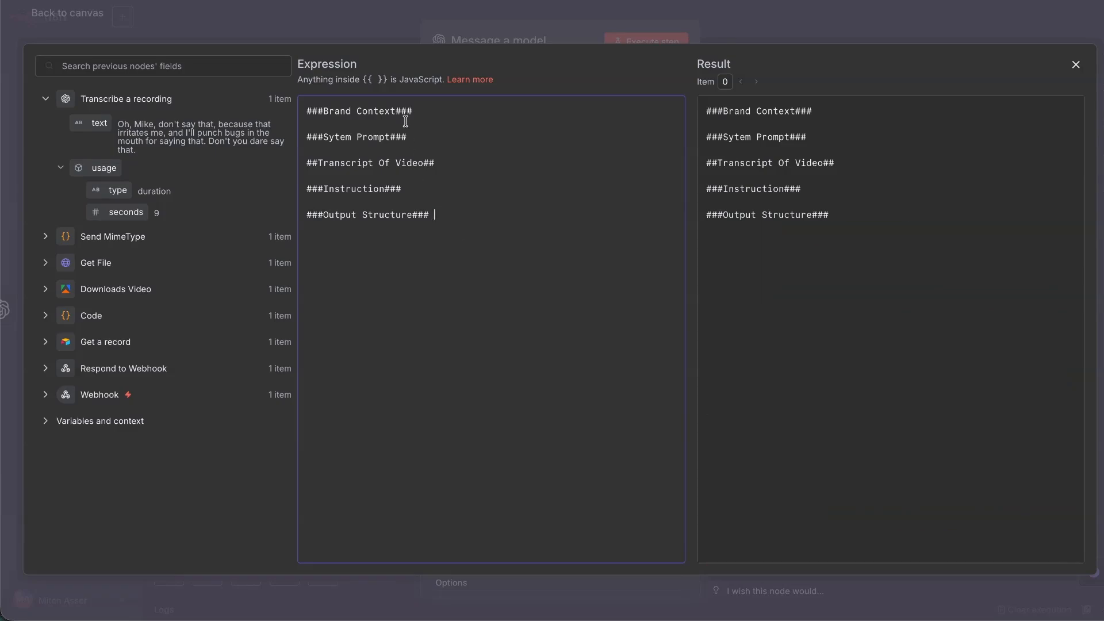
{"action": "key", "text": "Return"}
{"action": "key", "text": "ctrl+v"}
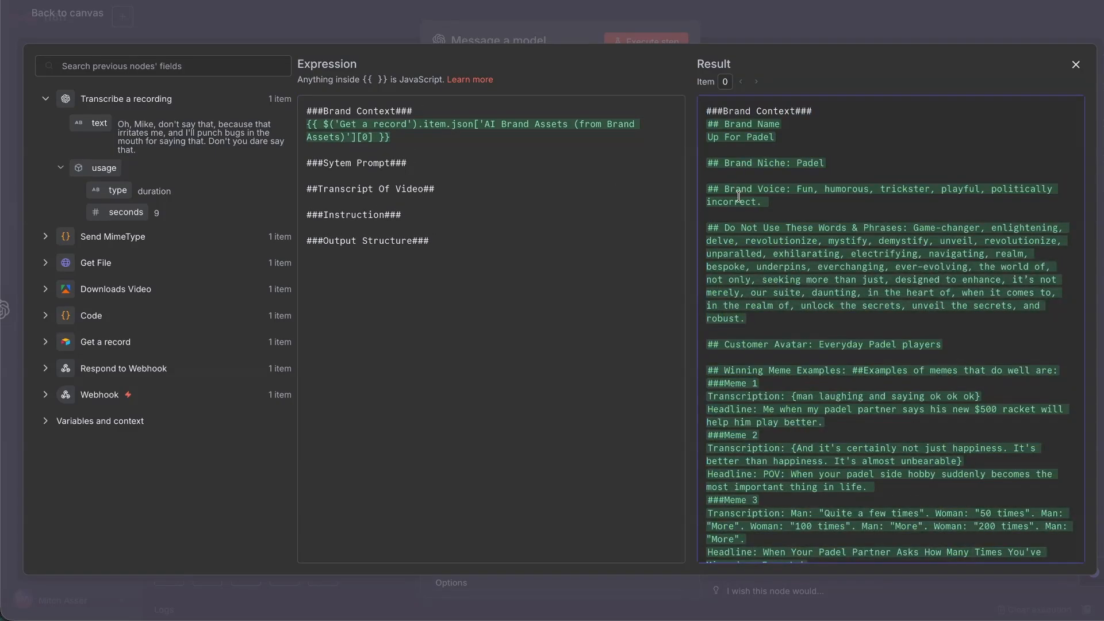
Under Sytem Prompt, describe an expert funny video meme headline writer using brand context and transcript.
{"action": "scroll", "coordinate": [742, 315], "scroll_direction": "down", "scroll_amount": 3}
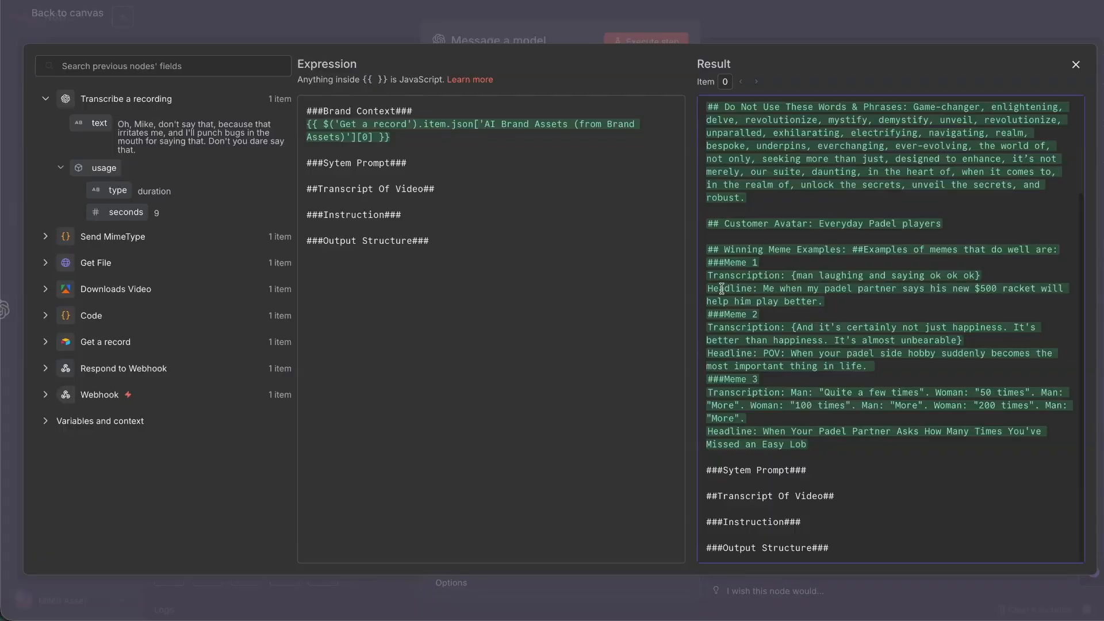
{"action": "left_click_drag", "start_coordinate": [717, 263], "coordinate": [797, 439]}
{"action": "left_click", "coordinate": [797, 439]}
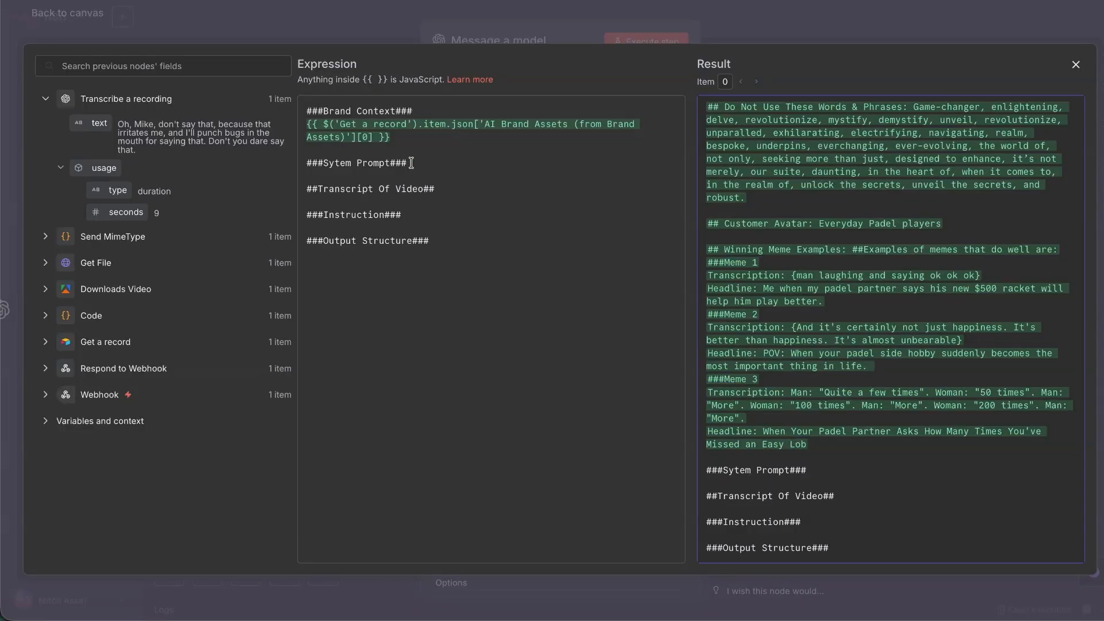
{"action": "key", "text": "Return"}
{"action": "type", "text": "You"}
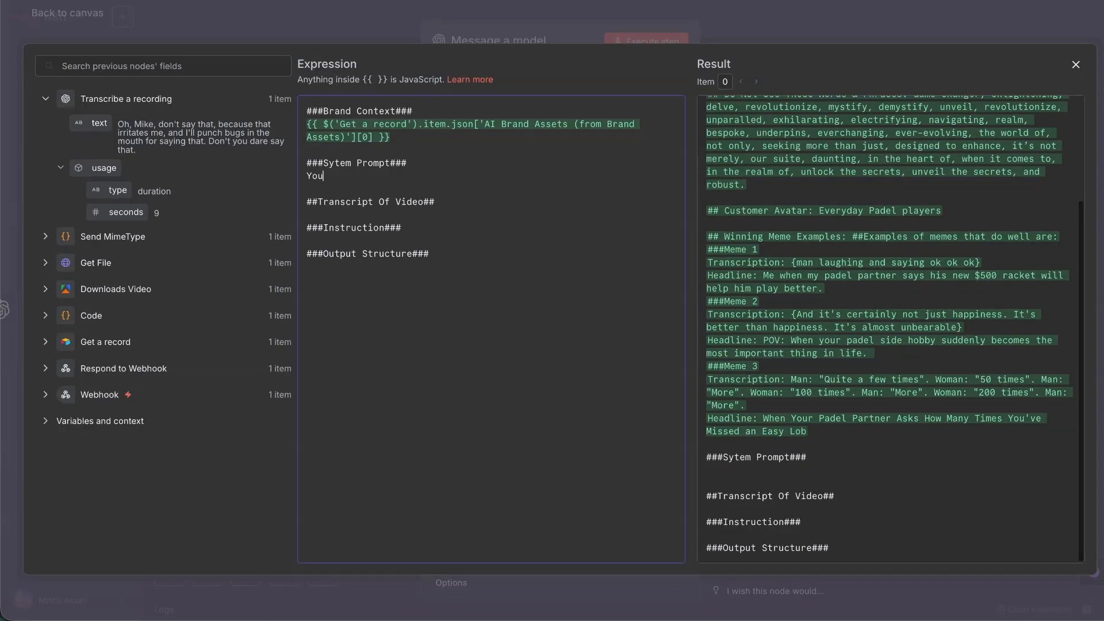
{"action": "type", "text": "'re an expert "}
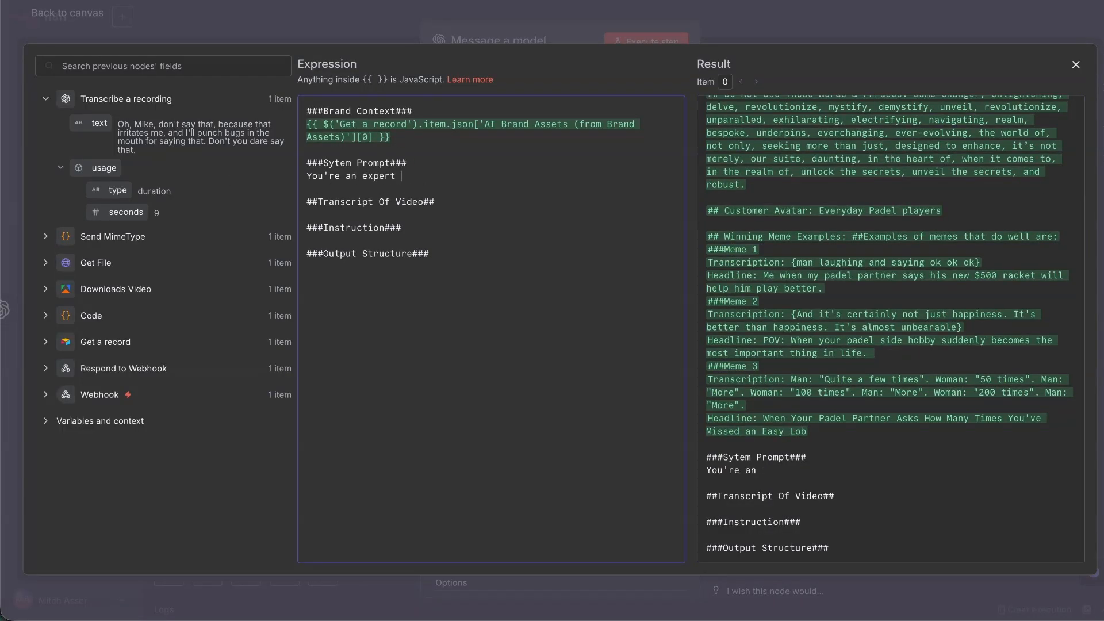
{"action": "type", "text": "at creating funny video meme headlines. You dfo th"}
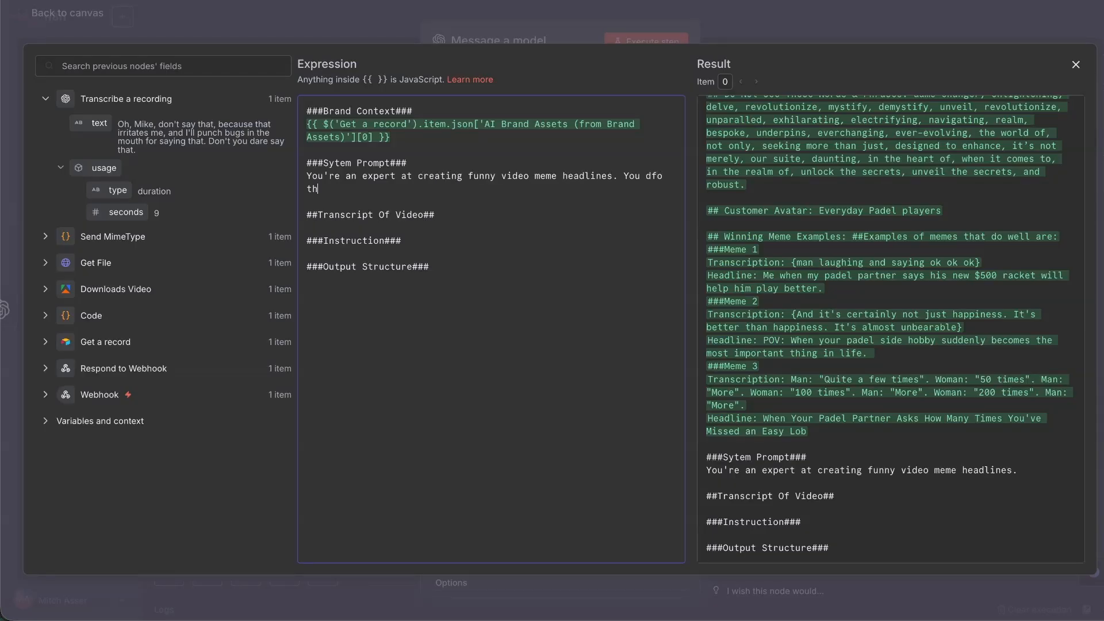
{"action": "key", "text": "BackSpace"}
{"action": "type", "text": "o this by looking at the b"}
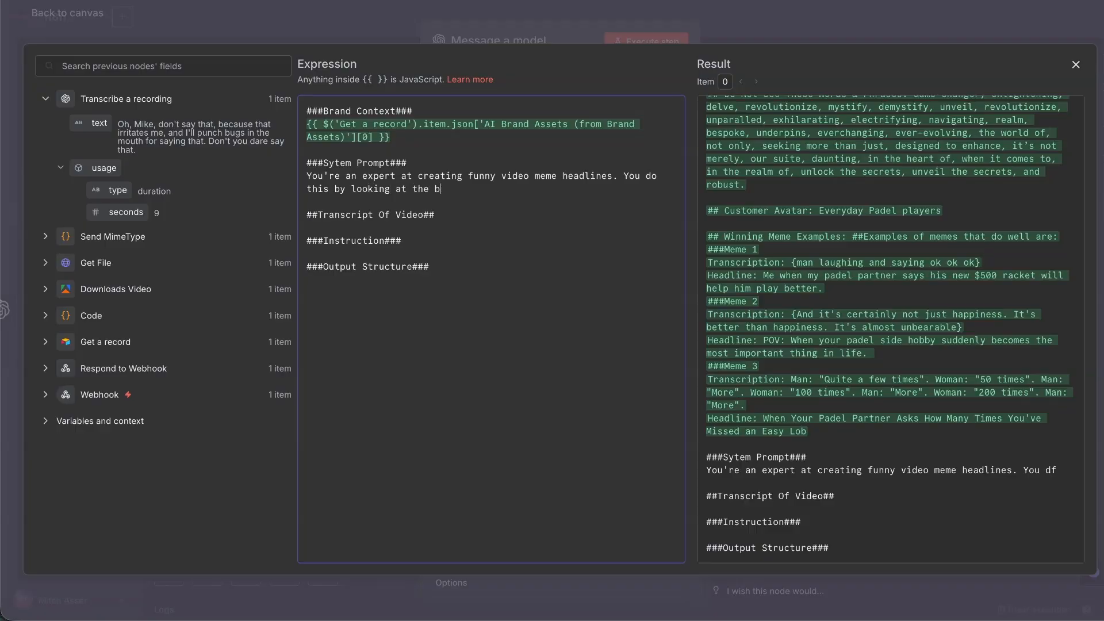
{"action": "type", "text": "rand context, the me"}
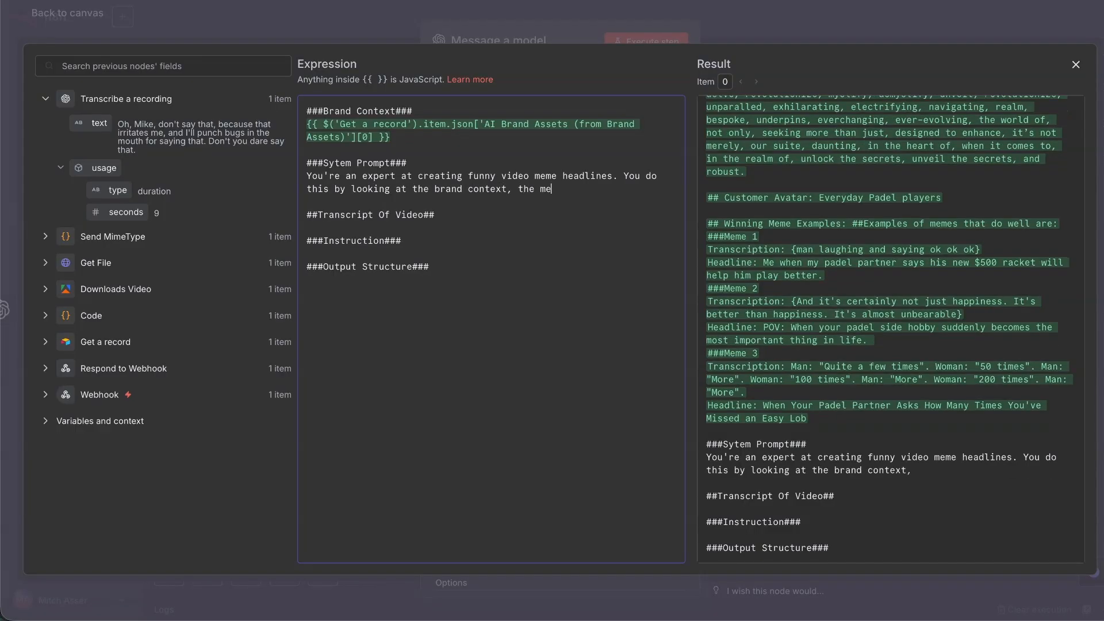
{"action": "type", "text": "me examples anf"}
{"action": "key", "text": "BackSpace"}
{"action": "type", "text": "refer"}
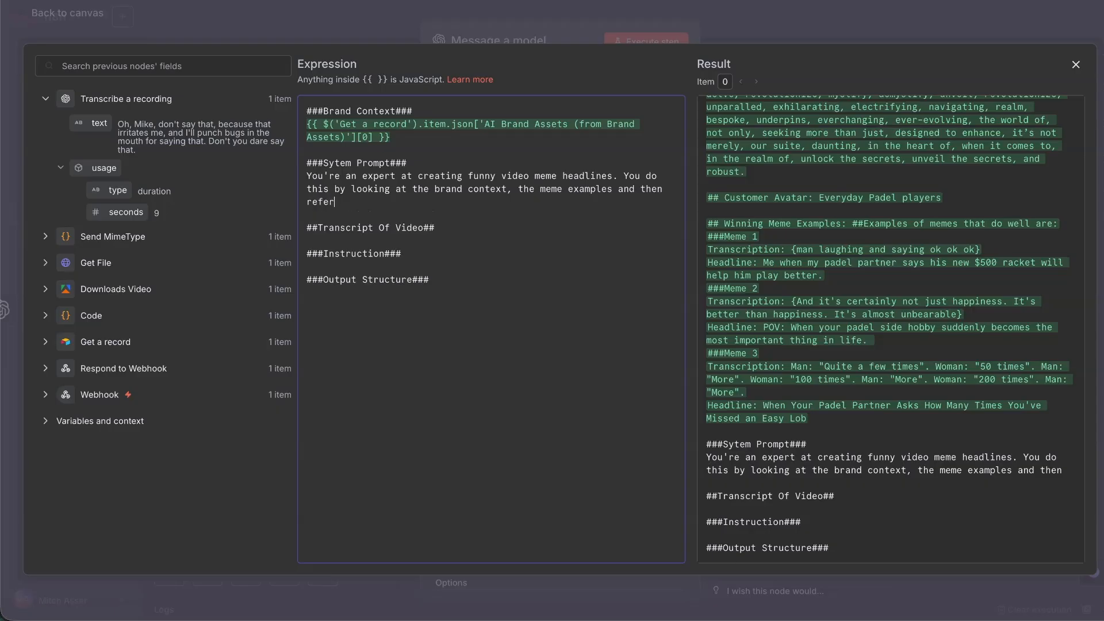
{"action": "type", "text": "ence our transcript below."}
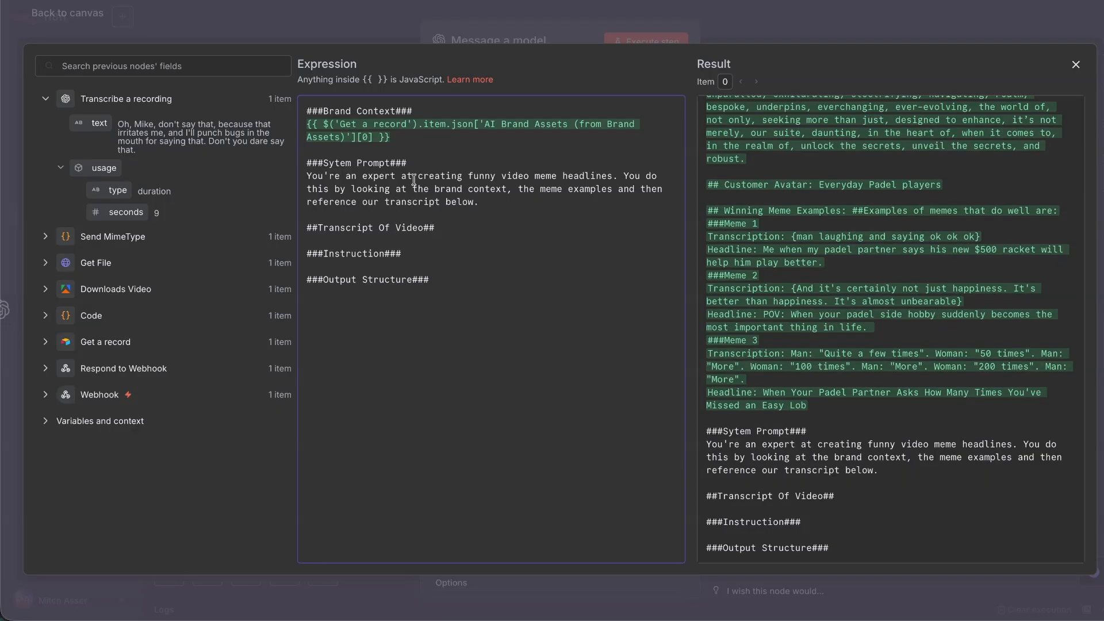
Map the transcribed text field ($json.text) under the Transcript Of Video heading.
{"action": "left_click", "coordinate": [440, 227]}
{"action": "key", "text": "Return"}
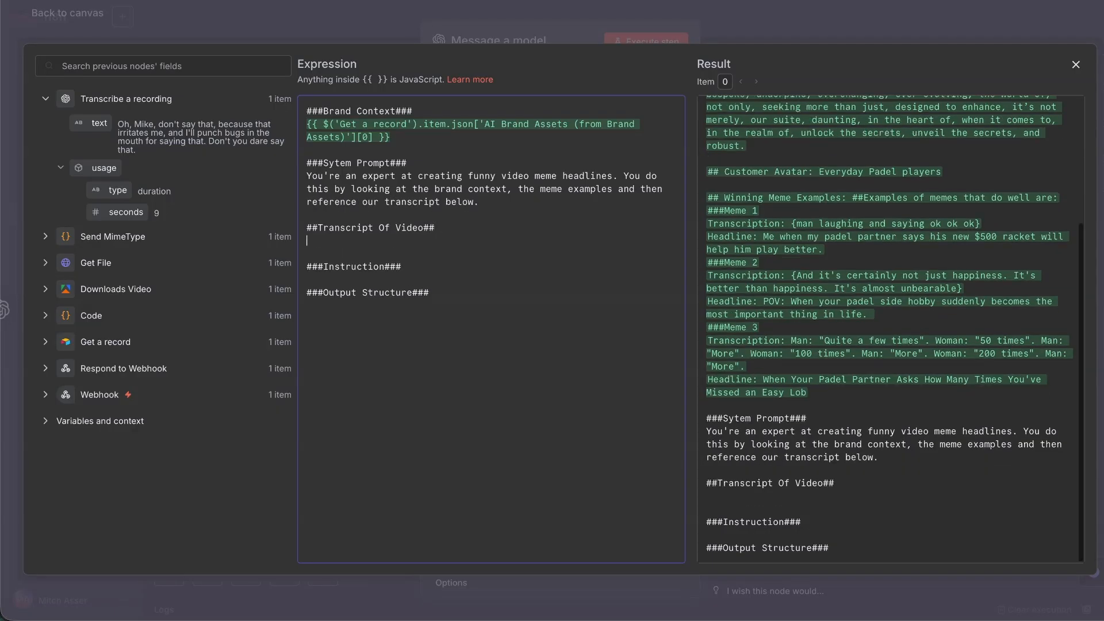
{"action": "left_click_drag", "start_coordinate": [122, 118], "coordinate": [339, 242]}
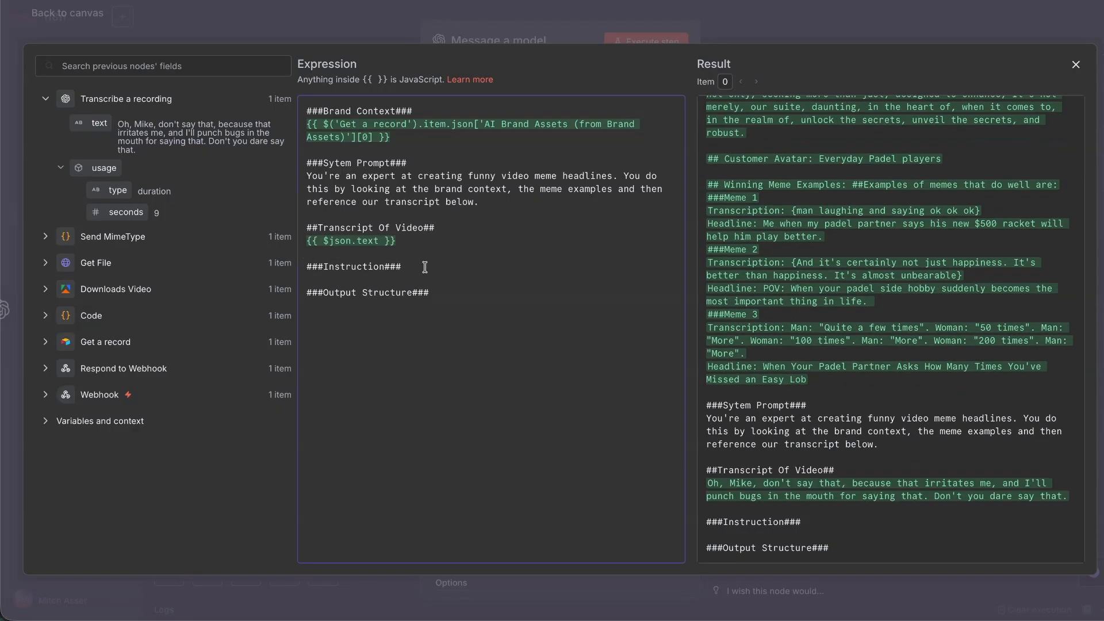
{"action": "left_click", "coordinate": [425, 267]}
{"action": "key", "text": "Return"}
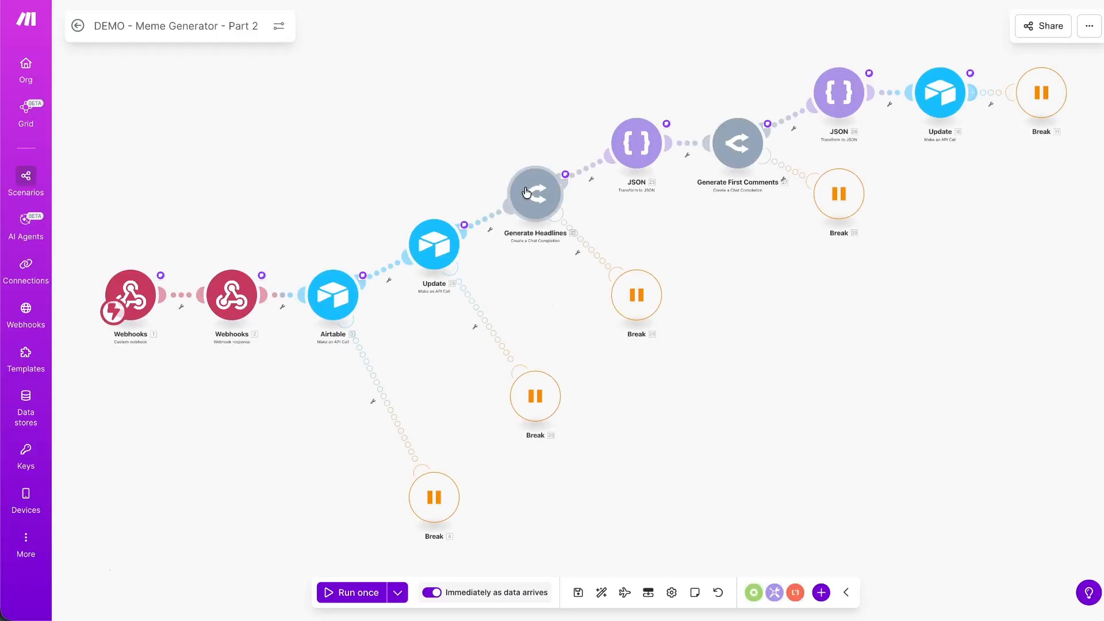
Review the Generate Headlines OpenRouter module's system and user prompt messages in Make.
{"action": "left_click", "coordinate": [534, 195]}
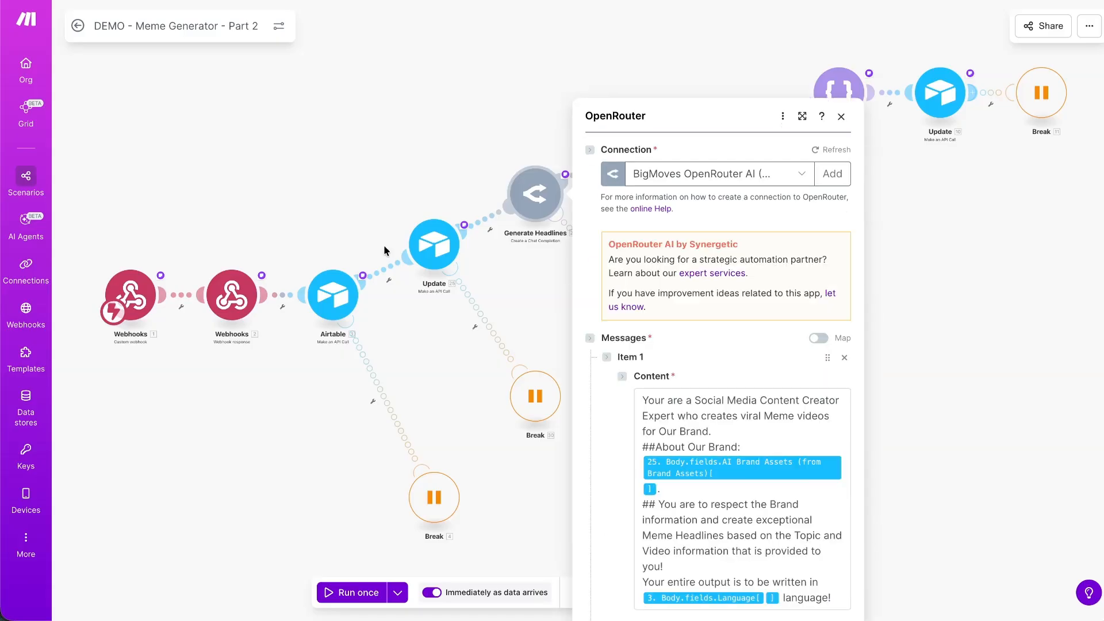
{"action": "scroll", "coordinate": [760, 311], "scroll_direction": "down", "scroll_amount": 5}
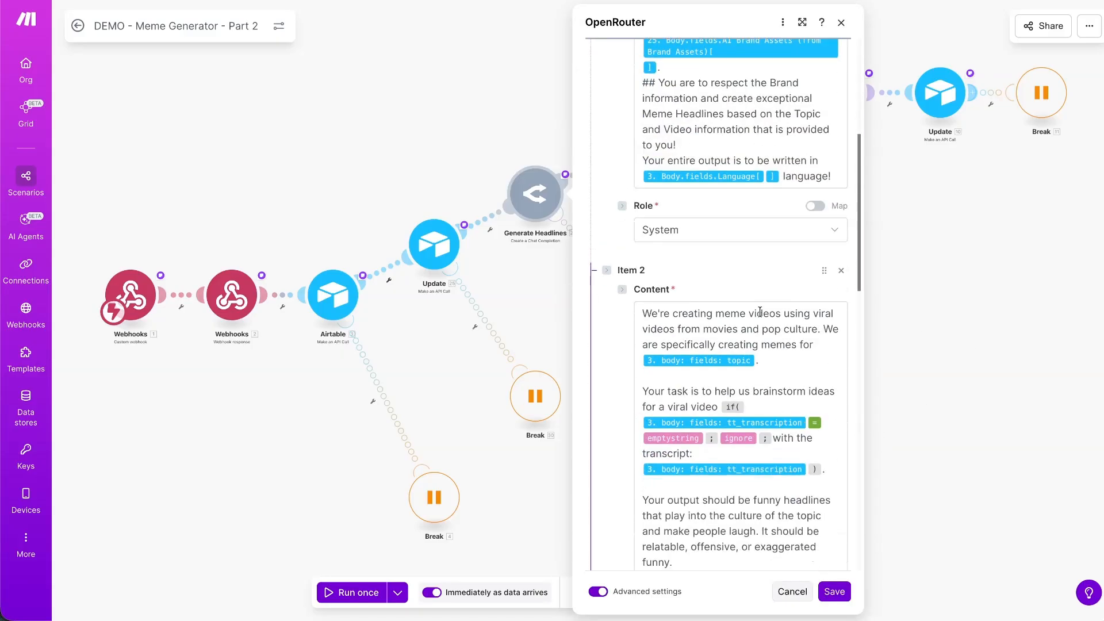
{"action": "scroll", "coordinate": [759, 311], "scroll_direction": "down", "scroll_amount": 2}
{"action": "scroll", "coordinate": [742, 374], "scroll_direction": "up", "scroll_amount": 7}
{"action": "scroll", "coordinate": [742, 374], "scroll_direction": "down", "scroll_amount": 2}
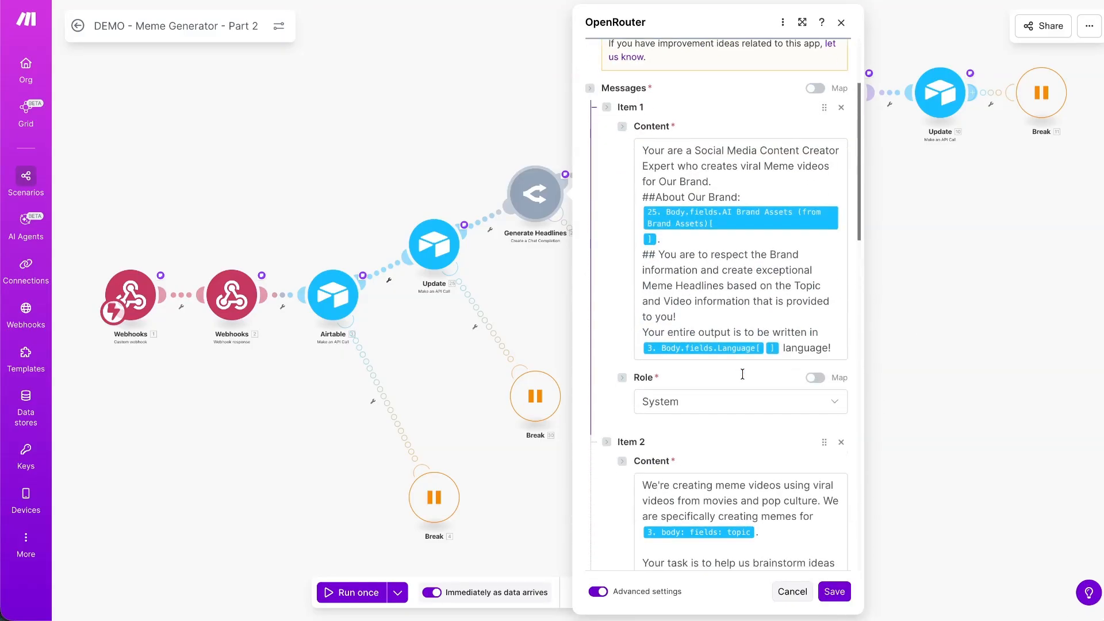
{"action": "scroll", "coordinate": [743, 296], "scroll_direction": "down", "scroll_amount": 3}
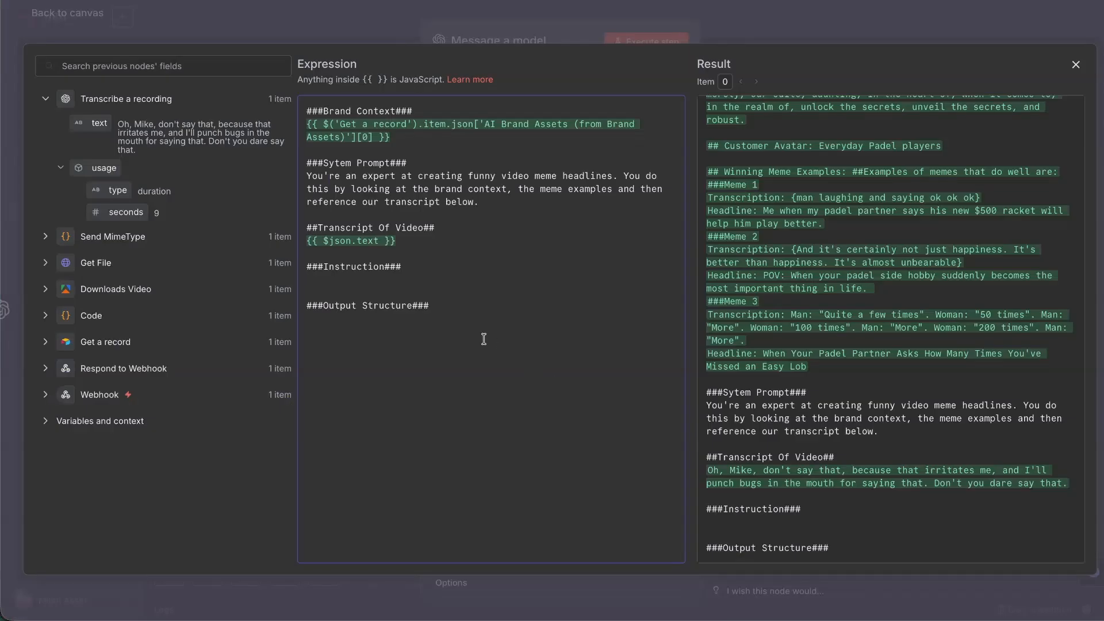
Paste the Make instruction, reworded to ask for 10 headlines about the brand above.
{"action": "type", "text": "We're creating meme videos using viral videos from movies and pop culture. We are specifically creating memes for {{3.body.fields.topic}}.  Your task is to help us brainstorm ideas for a viral video {{if(3.body.fields.tt_transcription = emptystring; ignore; \"with the transcript: \" + 3.body.fields.tt_transcription)}}.  Your output should be funny headlines that play into the culture of the topic and make people laugh. It should be relatable, offensive, or exaggerated funny."}
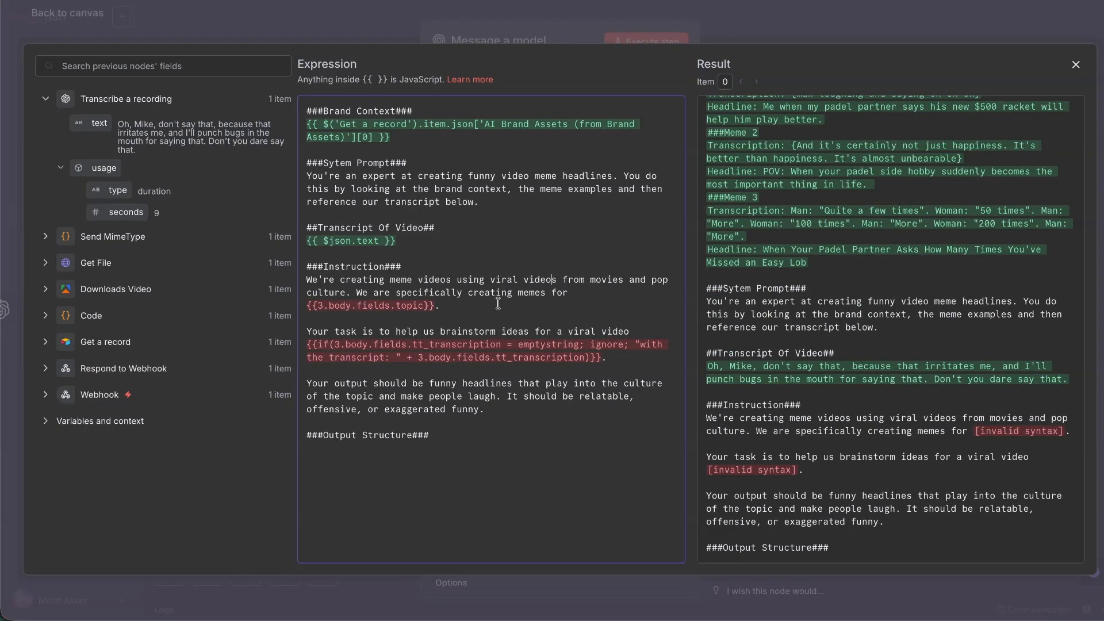
{"action": "left_click_drag", "start_coordinate": [498, 304], "coordinate": [193, 311]}
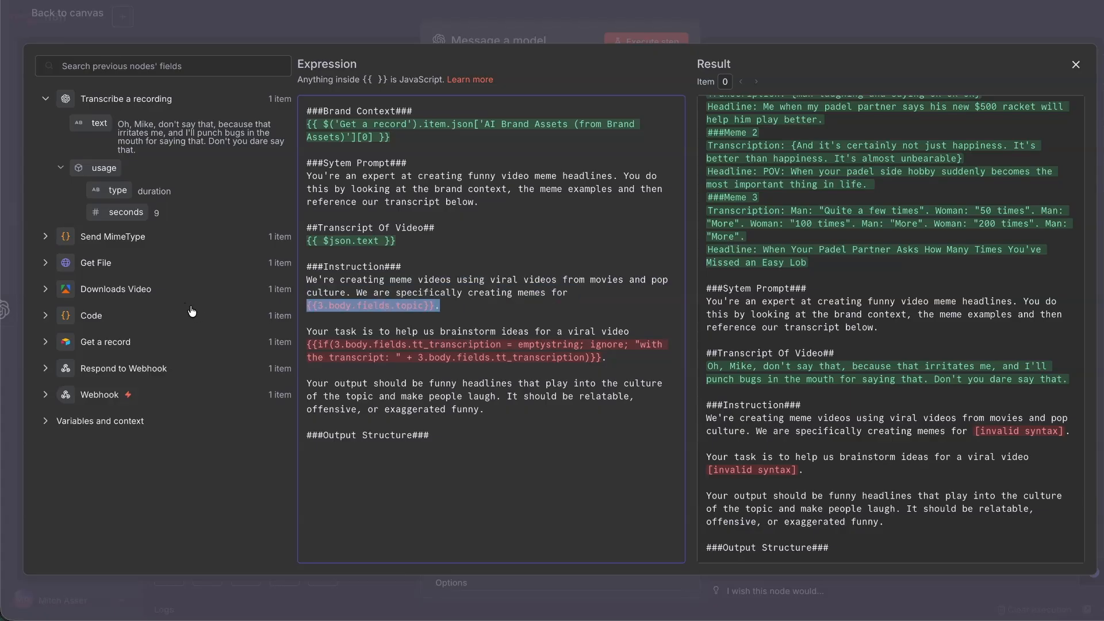
{"action": "key", "text": "BackSpace"}
{"action": "type", "text": "the brand abov"}
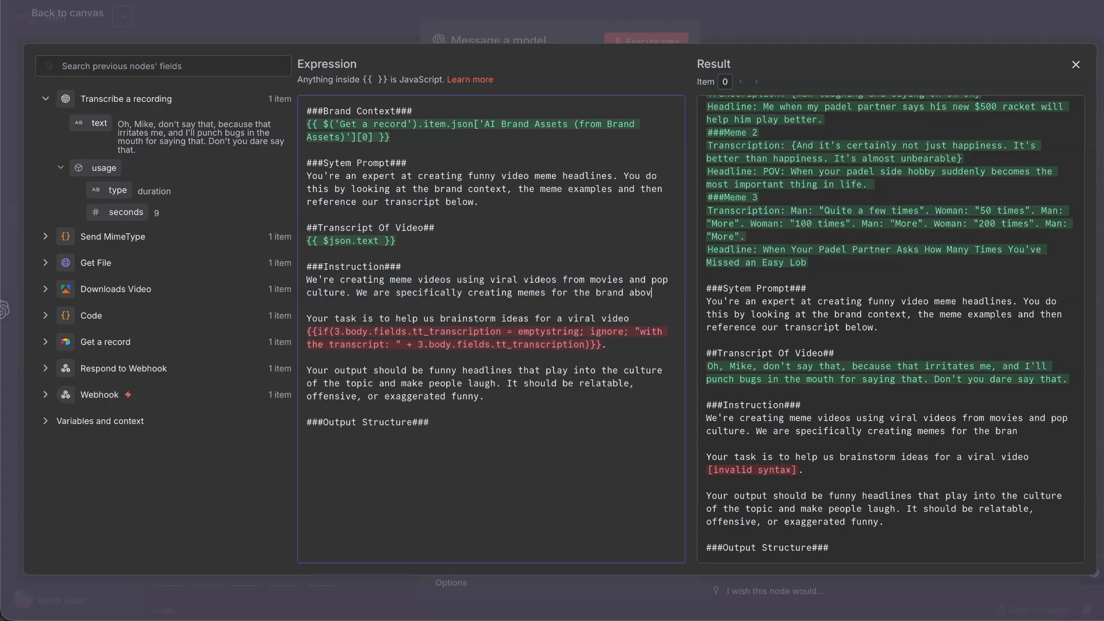
{"action": "type", "text": "e."}
{"action": "double_click", "coordinate": [509, 317]}
{"action": "type", "text": "10 headlines"}
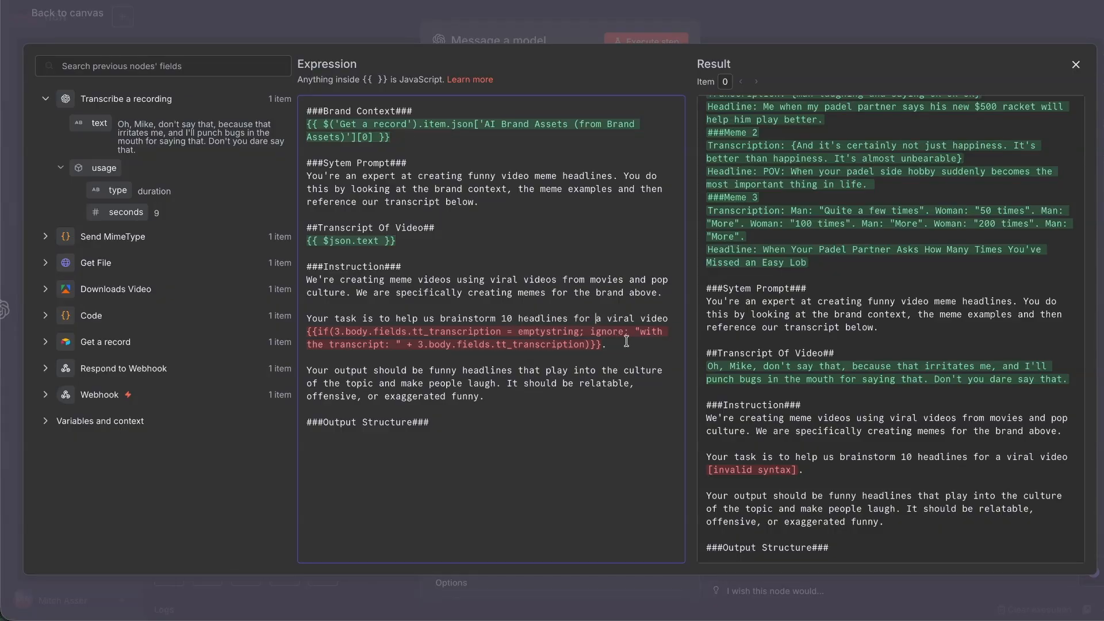
Insert 'meme', finish the instruction wording, and begin the Output Structure as JSON.
{"action": "left_click", "coordinate": [641, 322]}
{"action": "type", "text": "meme video."}
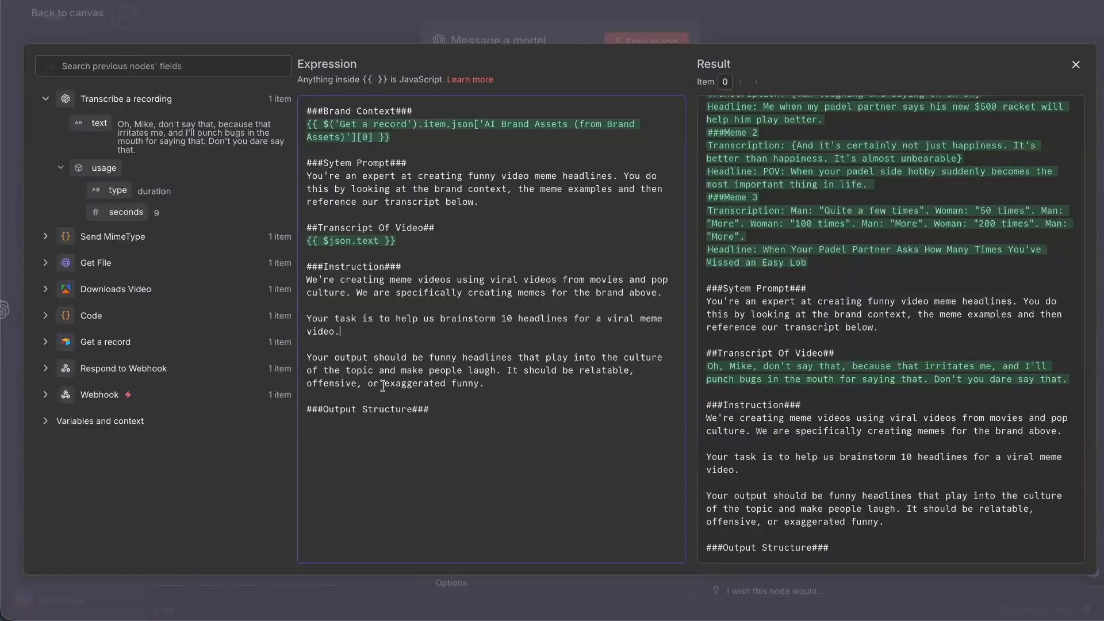
{"action": "type", "text": "overly-exaggerated funny.  ###"}
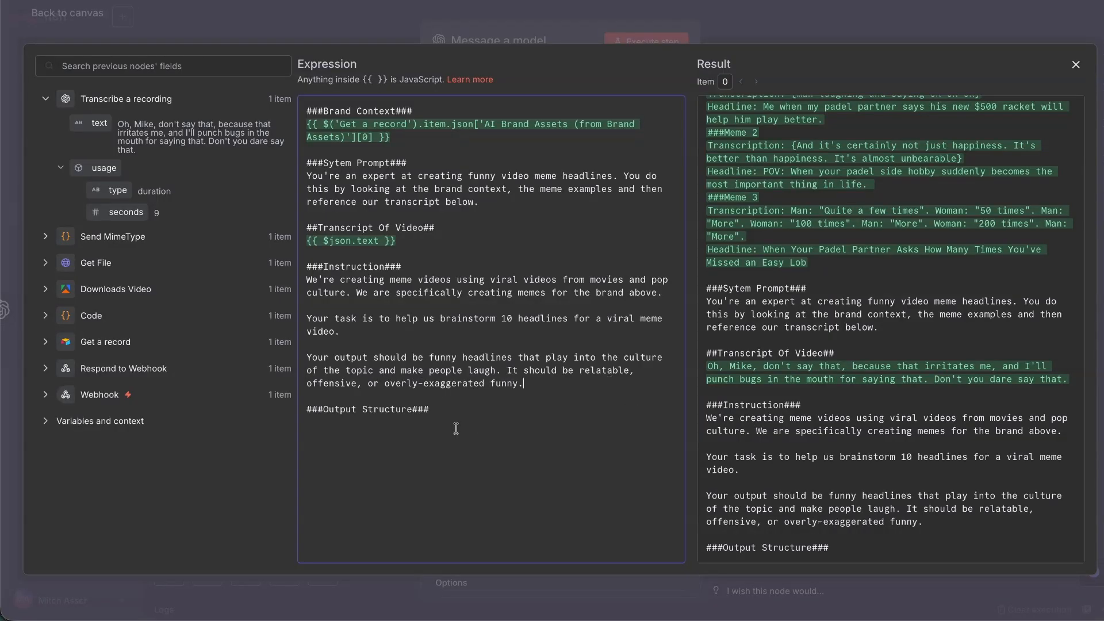
{"action": "type", "text": "O"}
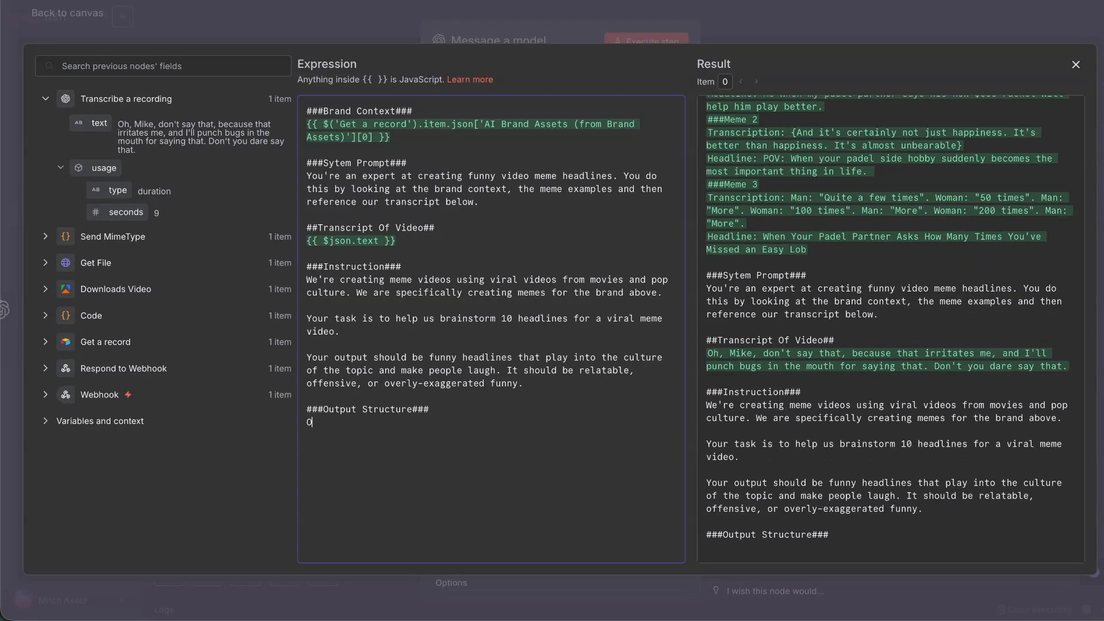
{"action": "type", "text": "utput Structure### Output this as JSON. "}
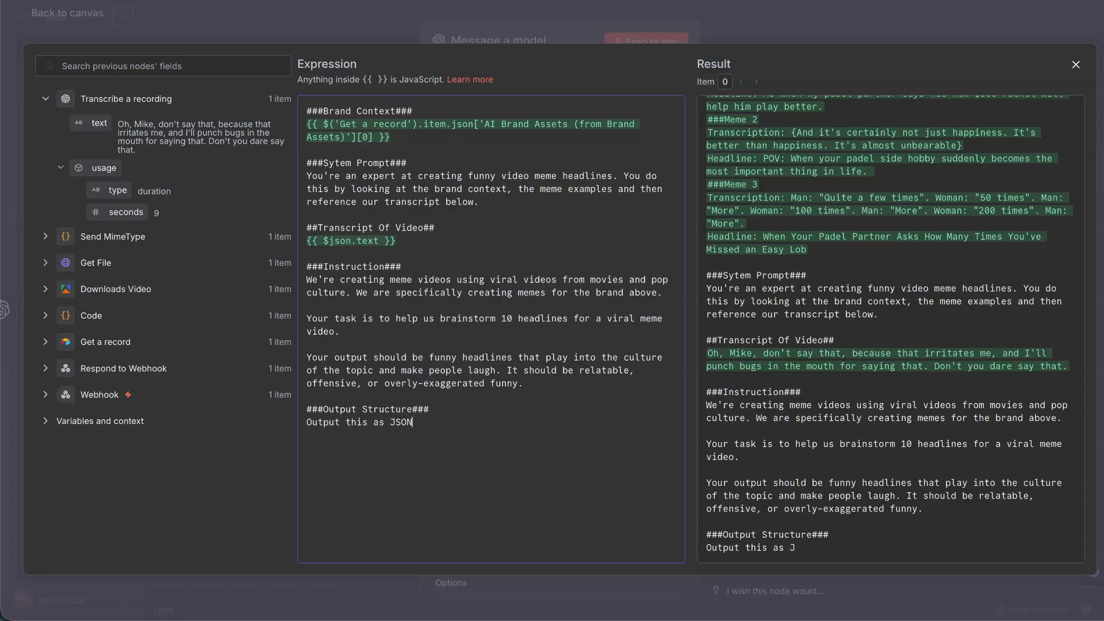
{"action": "type", "text": "Main Fi"}
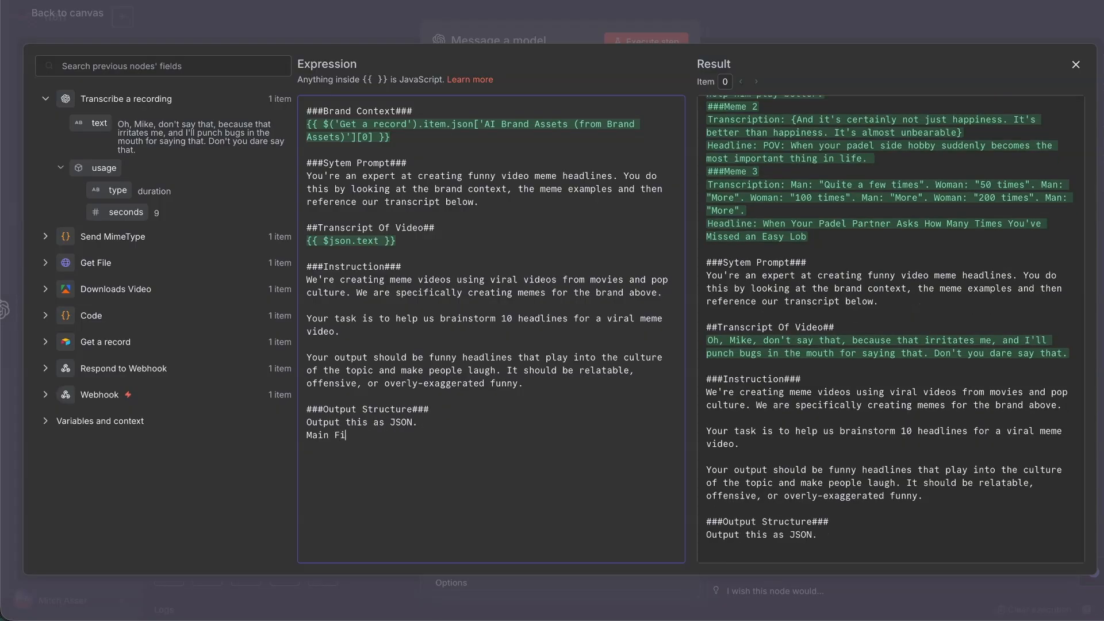
{"action": "type", "text": "eld name = Headlines"}
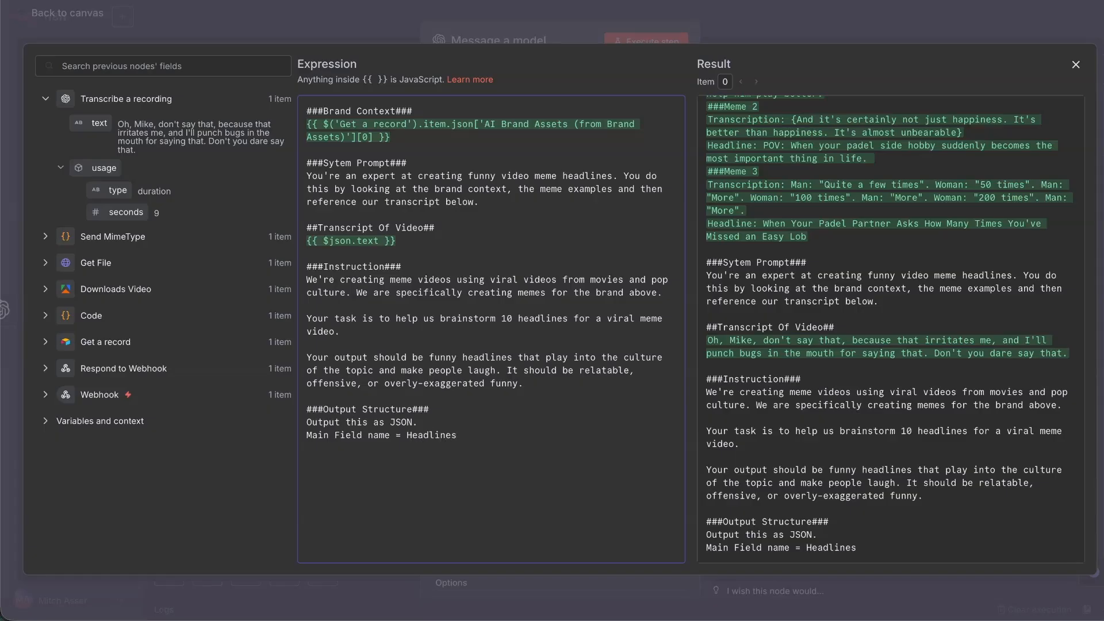
Finish the prompt's Output Structure section requesting JSON under Headlines with headline1–3 sub-fields.
{"action": "key", "text": "Return"}
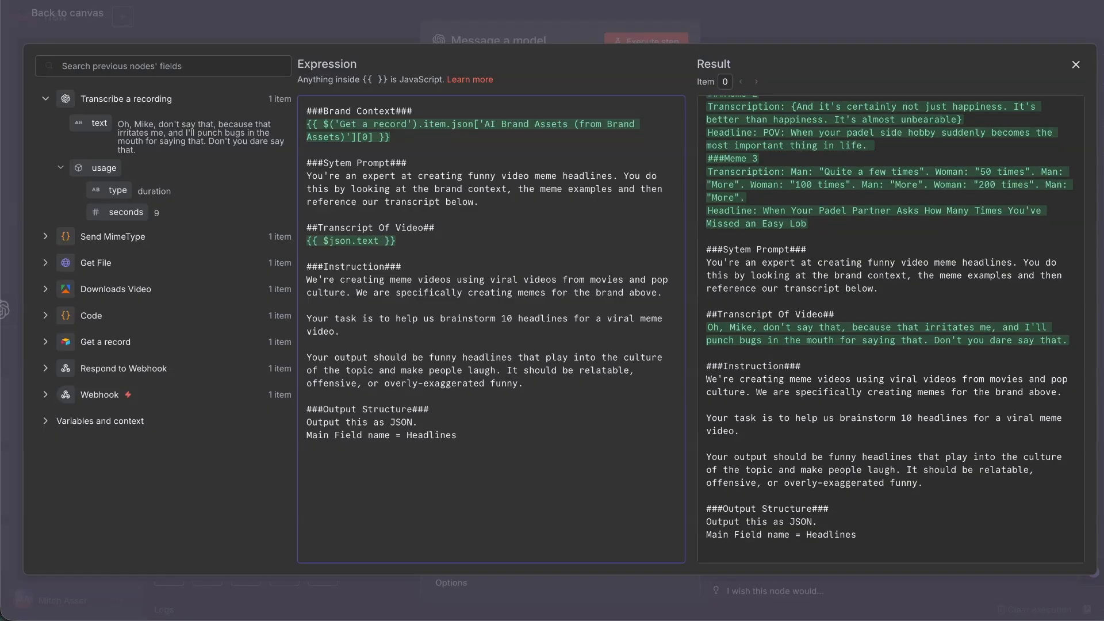
{"action": "type", "text": "With oth"}
{"action": "key", "text": "BackSpace"}
{"action": "key", "text": "BackSpace"}
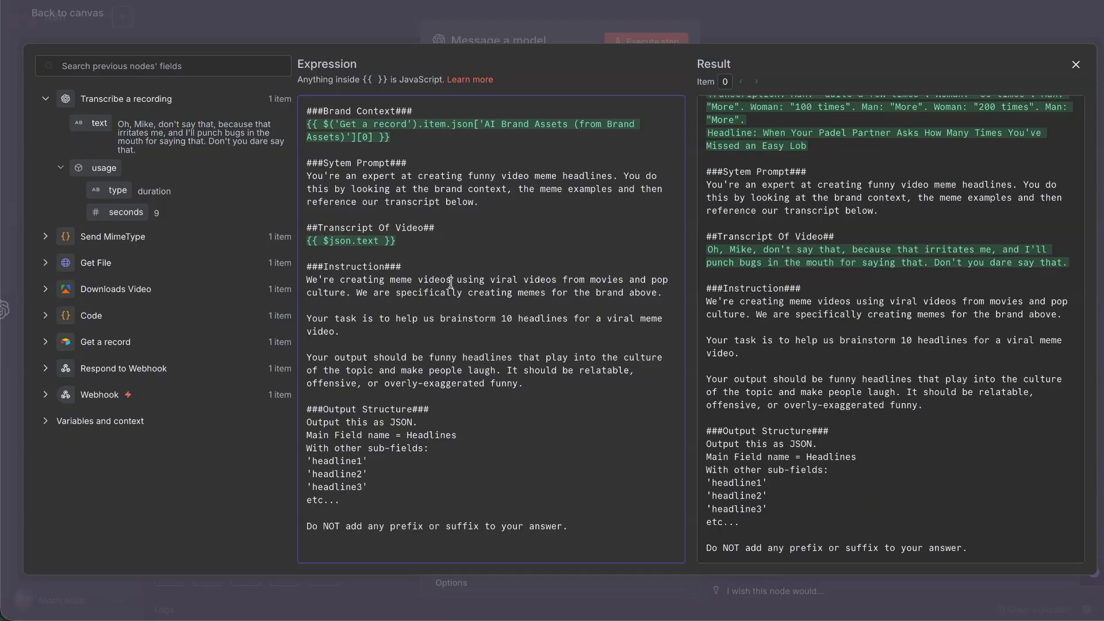
{"action": "left_click_drag", "start_coordinate": [317, 408], "coordinate": [399, 540]}
{"action": "left_click", "coordinate": [561, 527]}
Review the result preview from the top, then close the prompt expression editor.
{"action": "double_click", "coordinate": [840, 255]}
{"action": "key", "text": "super+a"}
{"action": "scroll", "coordinate": [787, 167], "scroll_direction": "up", "scroll_amount": 5}
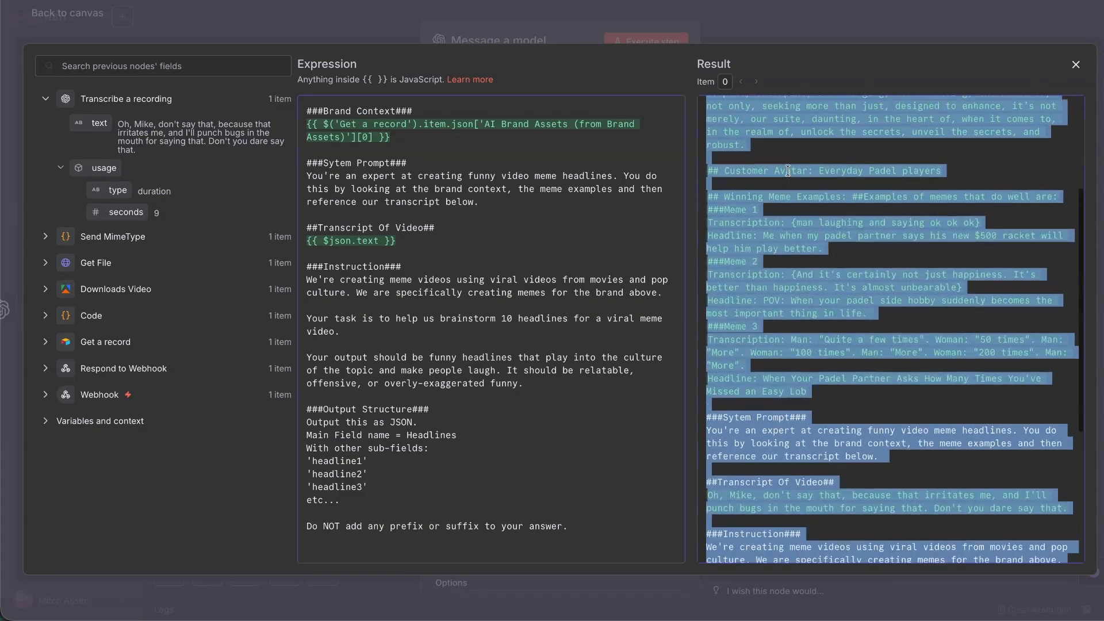
{"action": "left_click", "coordinate": [943, 62]}
{"action": "scroll", "coordinate": [897, 196], "scroll_direction": "up", "scroll_amount": 1}
{"action": "scroll", "coordinate": [897, 196], "scroll_direction": "up", "scroll_amount": 3}
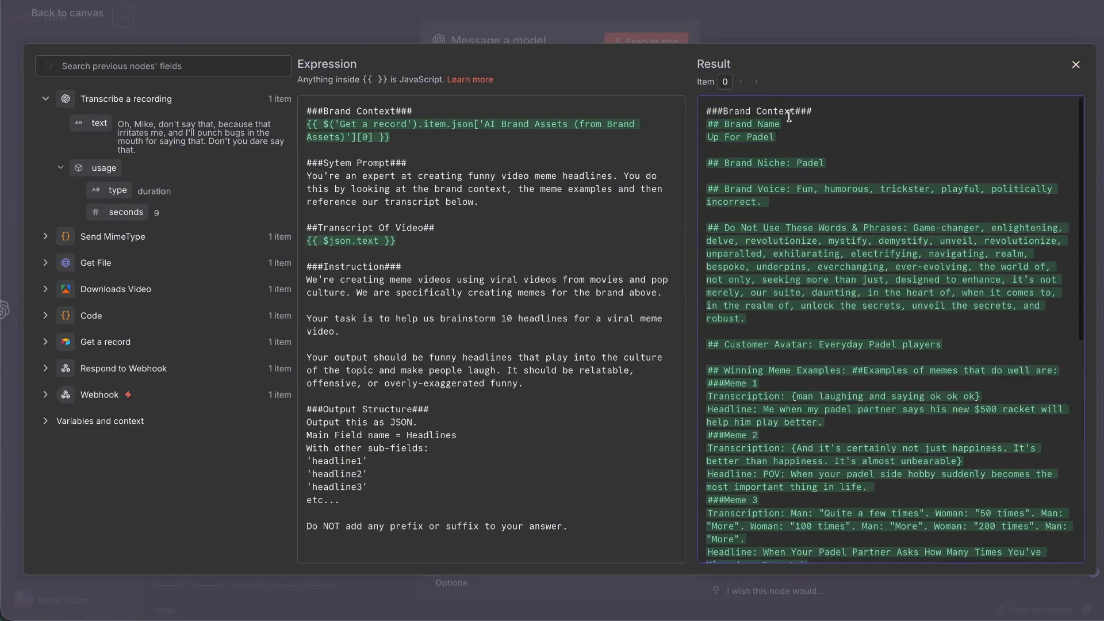
{"action": "left_click", "coordinate": [1076, 64]}
Enable Output Content as JSON, test-run the model, and rename it 'Generate Headline Ideas'.
{"action": "scroll", "coordinate": [560, 402], "scroll_direction": "down", "scroll_amount": 2}
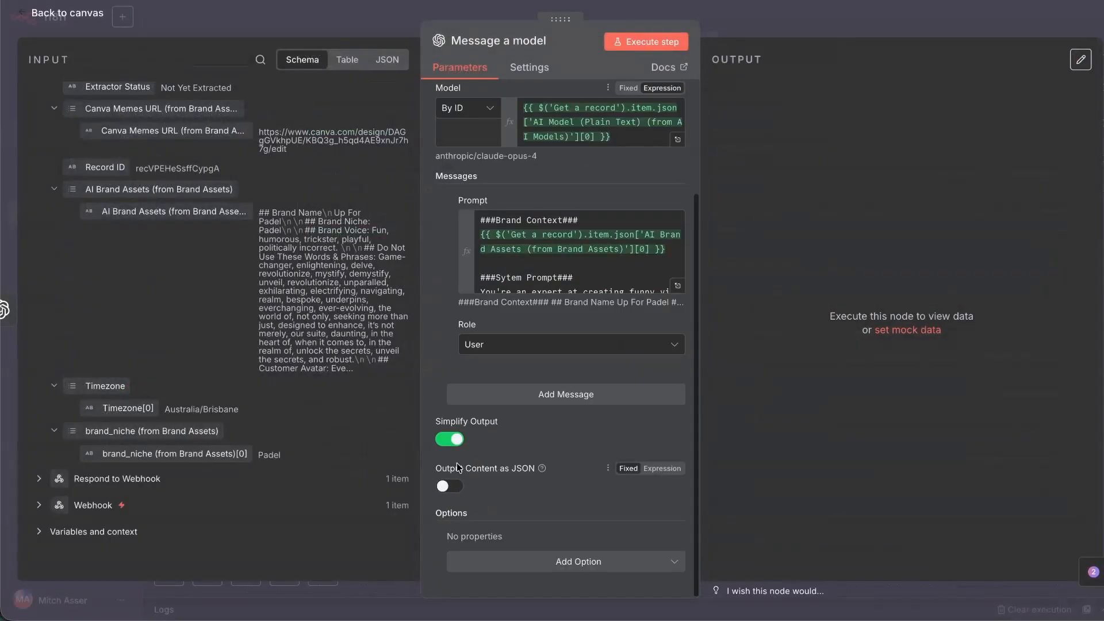
{"action": "left_click", "coordinate": [449, 485]}
{"action": "left_click", "coordinate": [654, 49]}
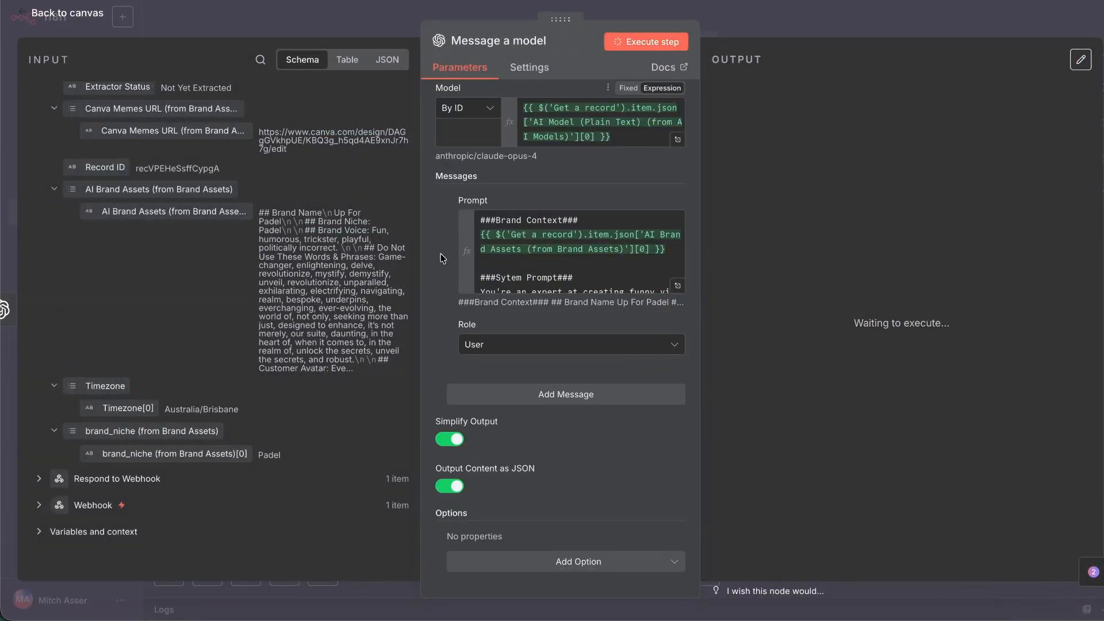
{"action": "left_click", "coordinate": [498, 42]}
{"action": "type", "text": "Gener"}
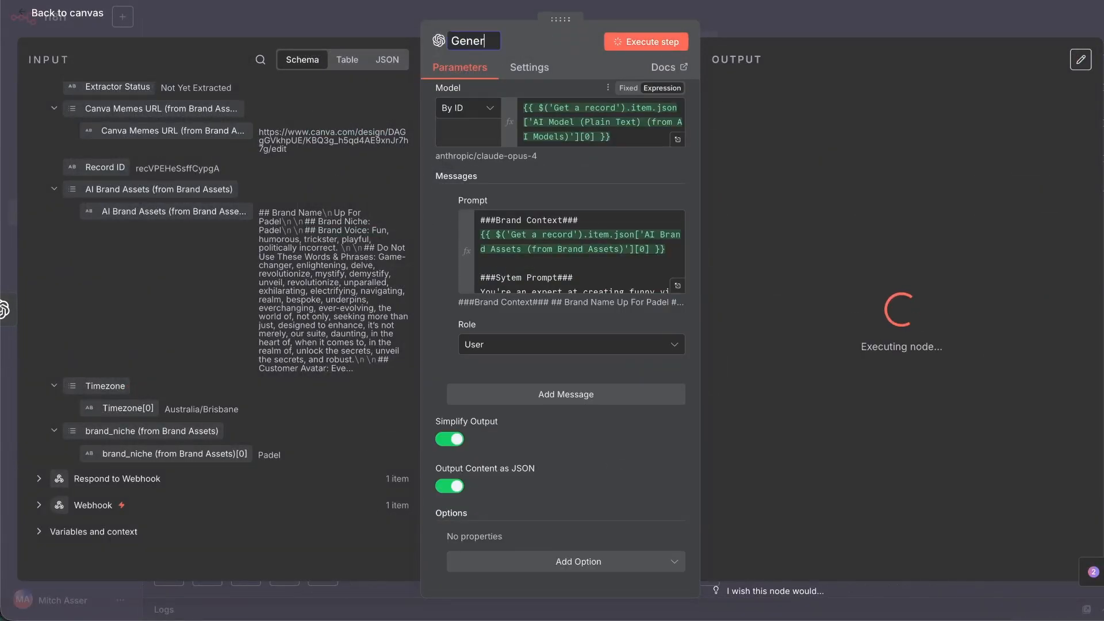
{"action": "type", "text": "ate Headline Ideas"}
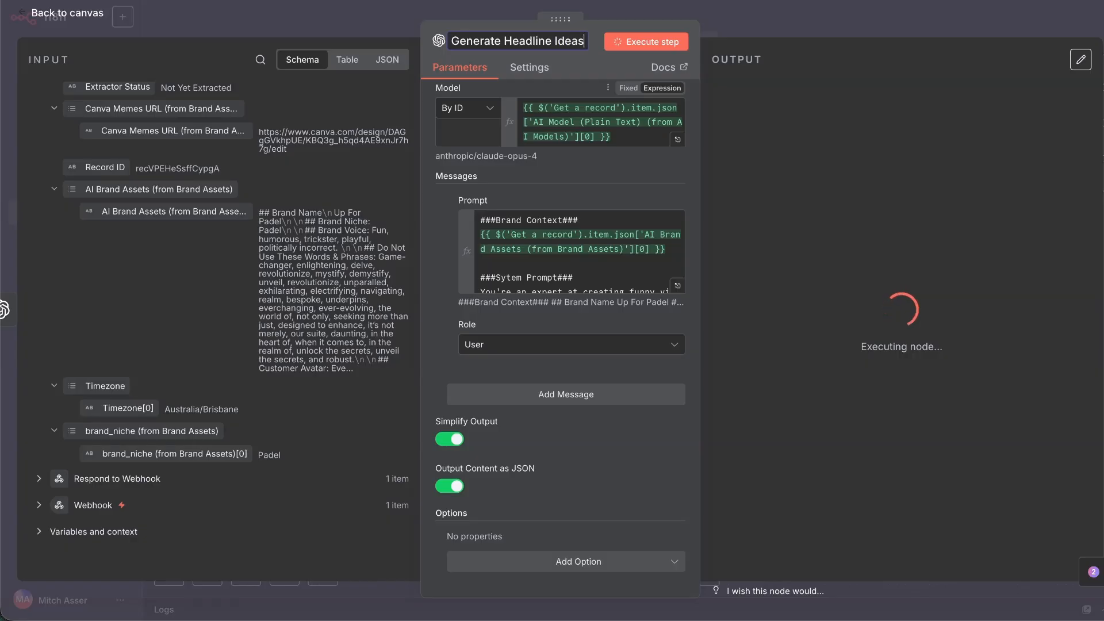
{"action": "key", "text": "Return"}
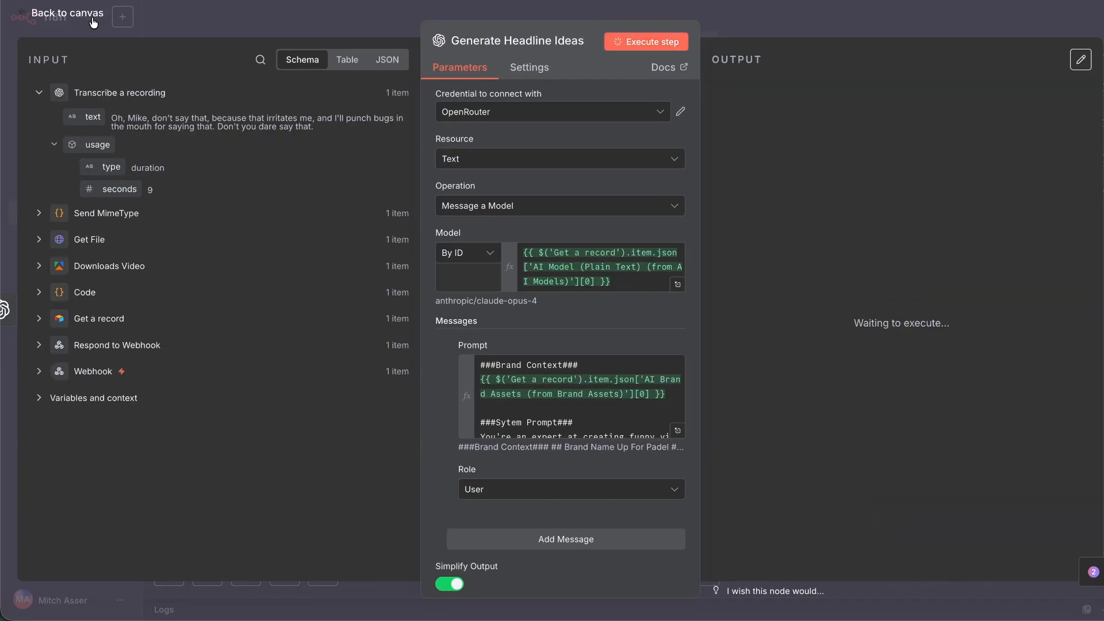
Duplicate Generate Headline Ideas and connect the copy right after the original.
{"action": "left_click", "coordinate": [67, 18]}
{"action": "right_click", "coordinate": [720, 271]}
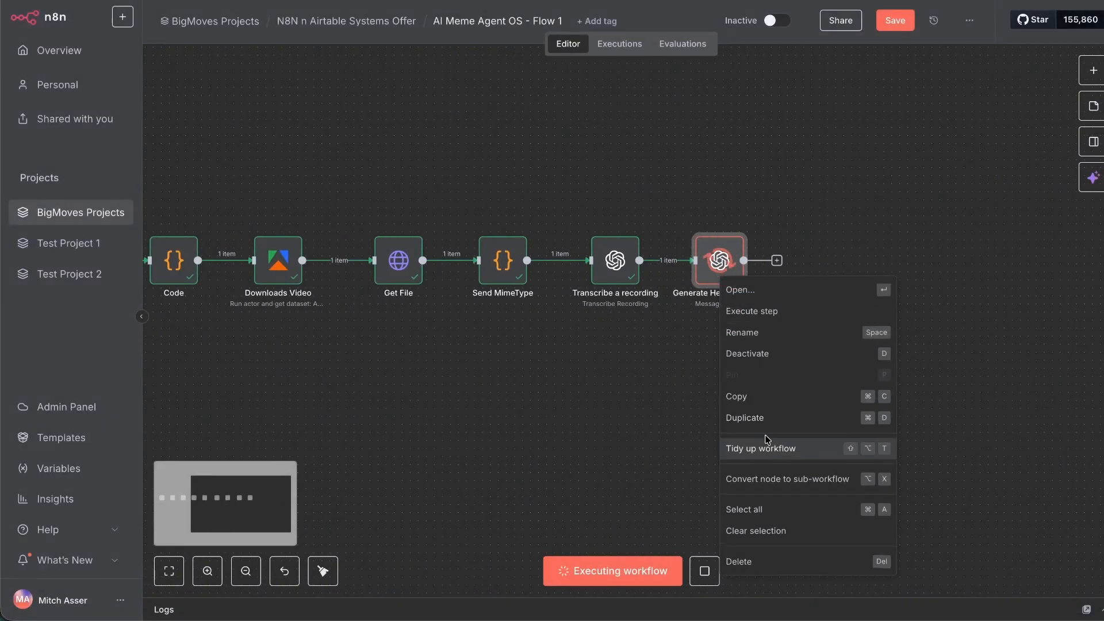
{"action": "left_click", "coordinate": [759, 418]}
{"action": "left_click_drag", "start_coordinate": [787, 342], "coordinate": [820, 263]}
{"action": "left_click", "coordinate": [566, 352]}
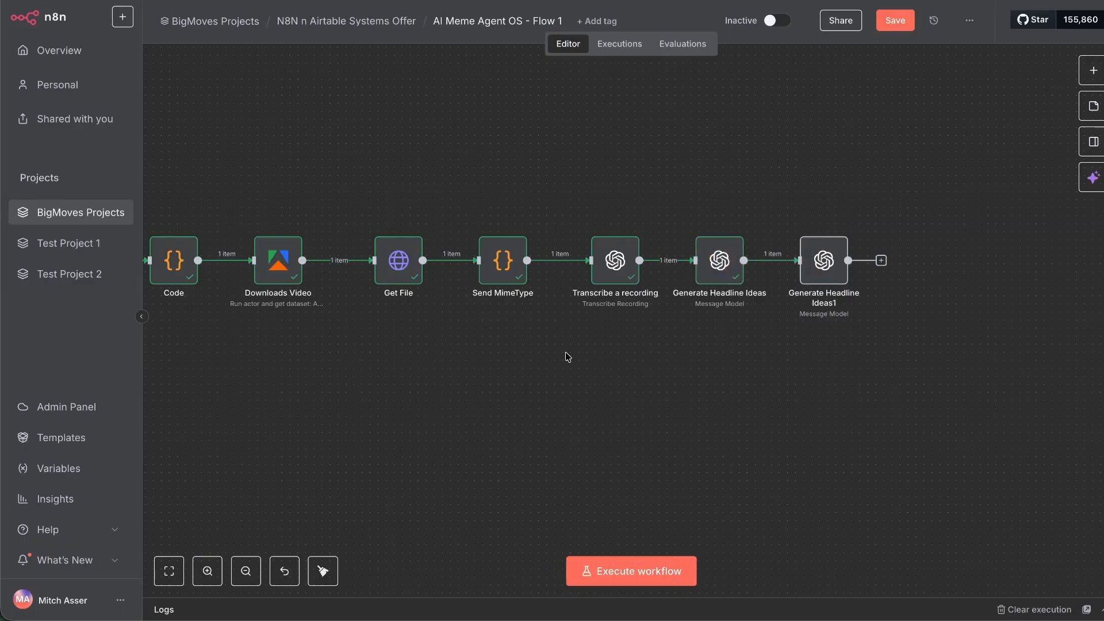
Tweak the Generate Headline Ideas prompt and check the ten generated headlines in the output.
{"action": "double_click", "coordinate": [718, 263]}
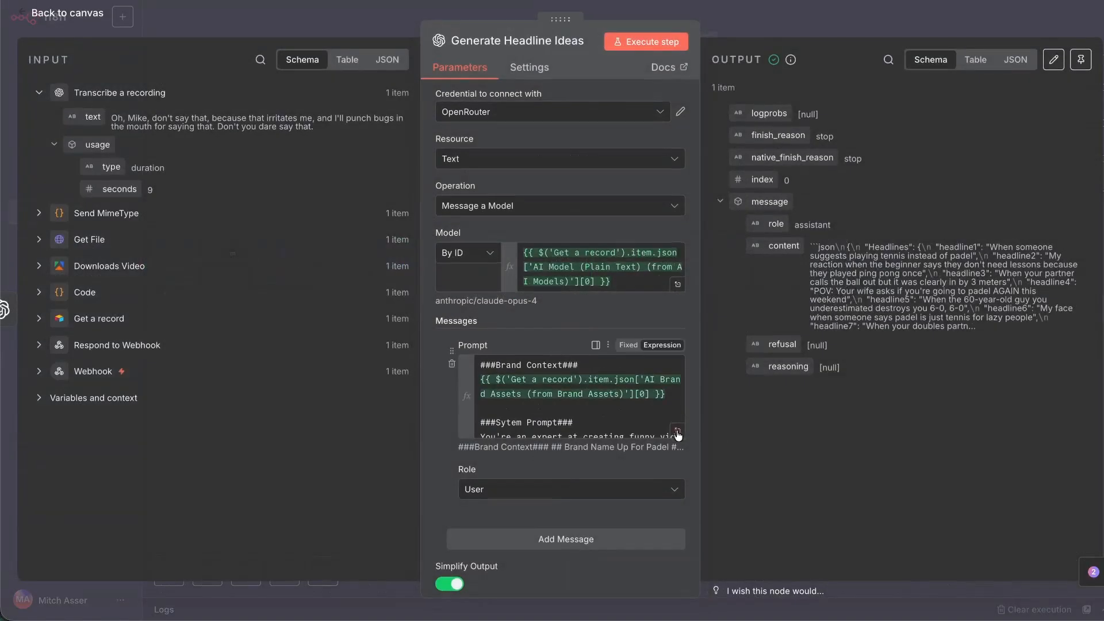
{"action": "type", "text": "ea"}
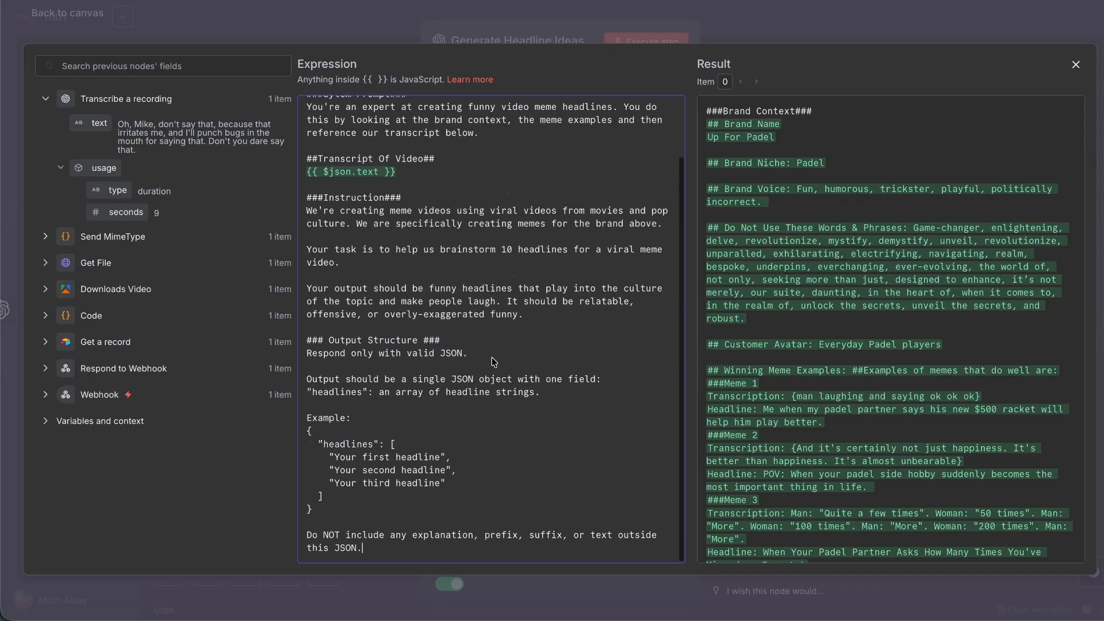
{"action": "left_click", "coordinate": [1076, 64]}
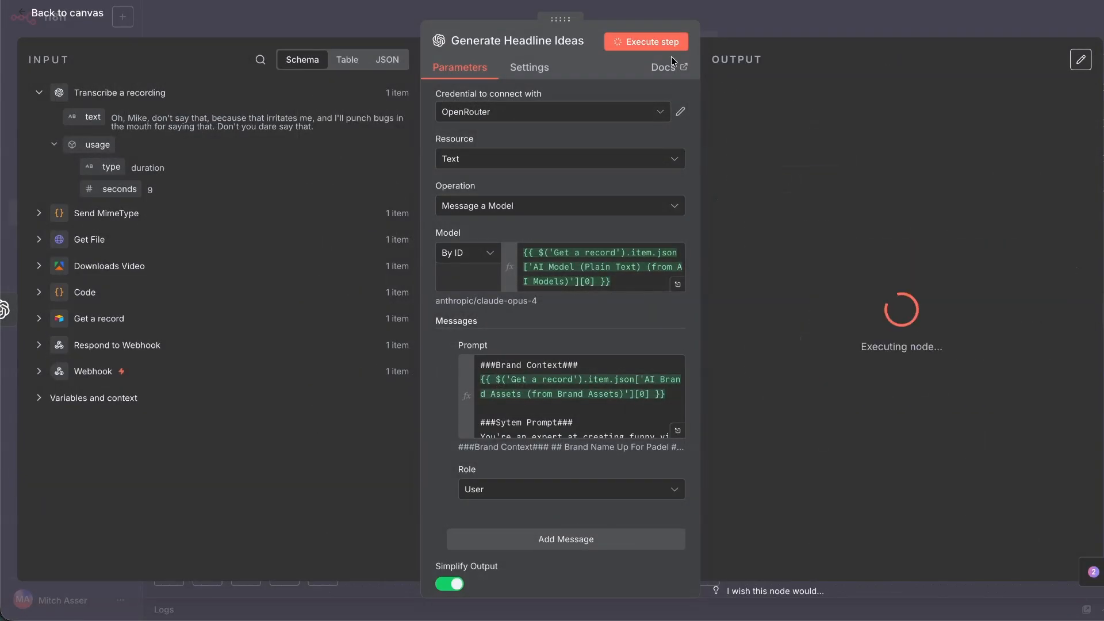
{"action": "left_click_drag", "start_coordinate": [783, 289], "coordinate": [897, 482]}
{"action": "left_click", "coordinate": [897, 490]}
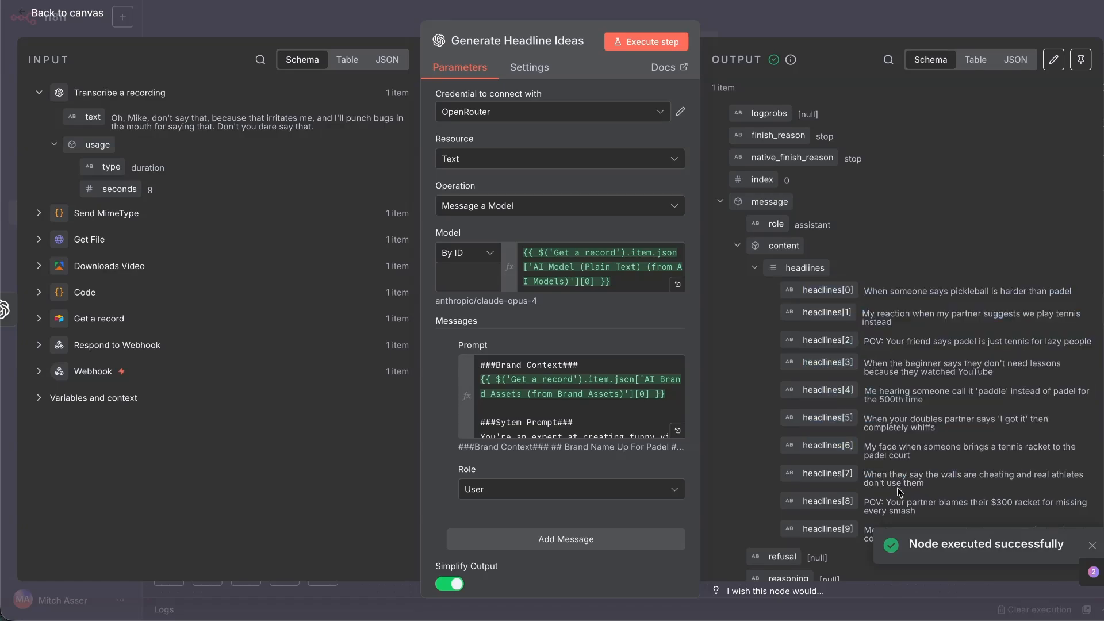
{"action": "left_click", "coordinate": [86, 13]}
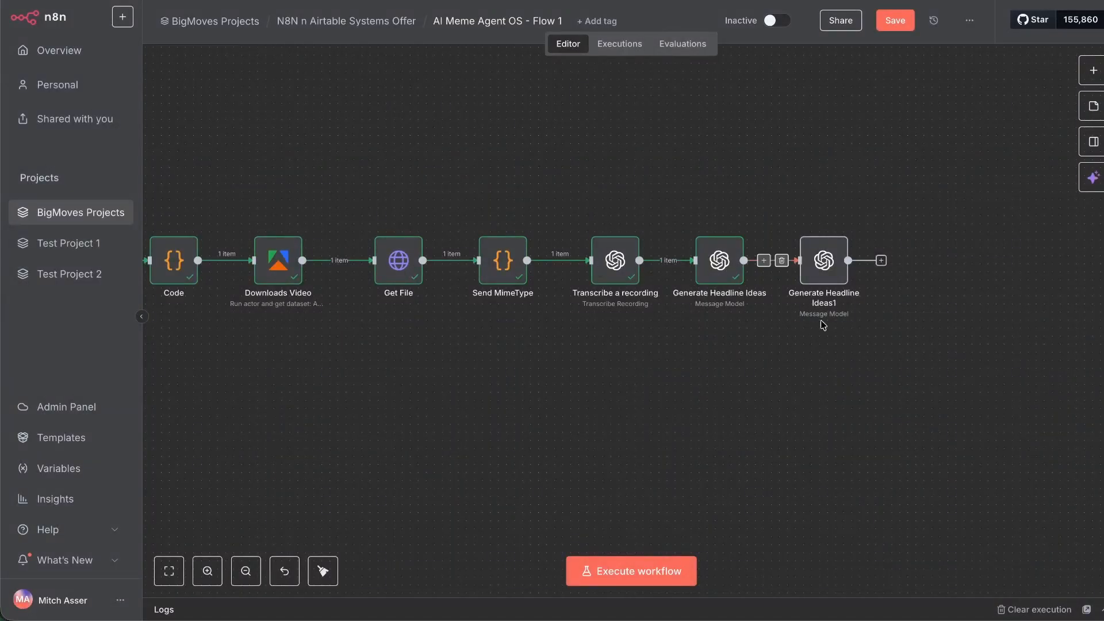
Insert a Split Out node between the two headline nodes.
{"action": "left_click", "coordinate": [763, 261]}
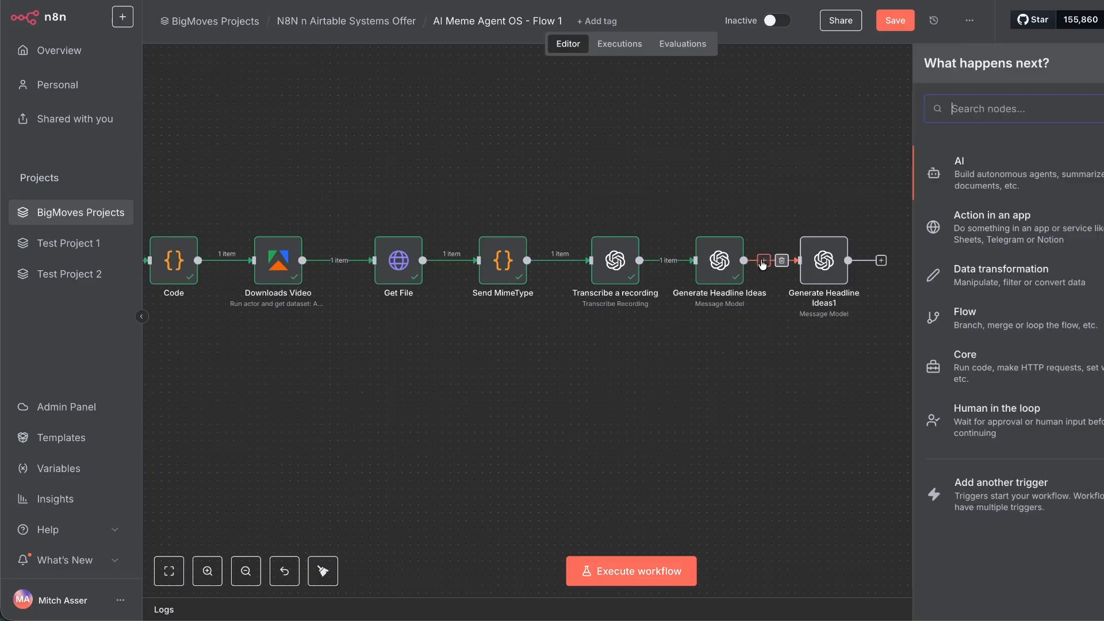
{"action": "type", "text": "split"}
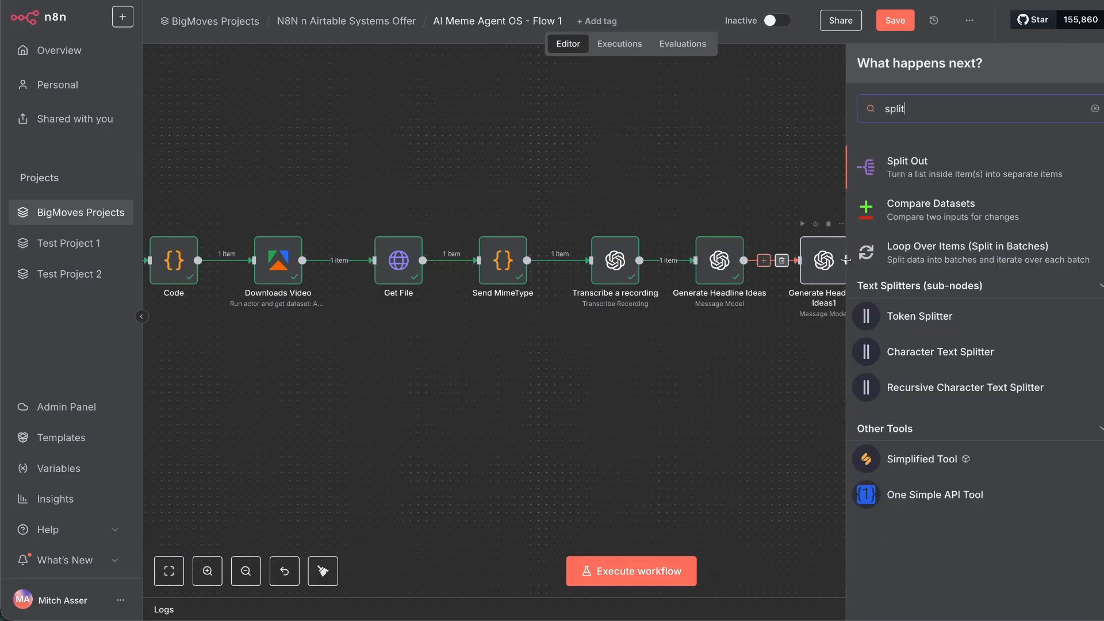
{"action": "left_click", "coordinate": [903, 163]}
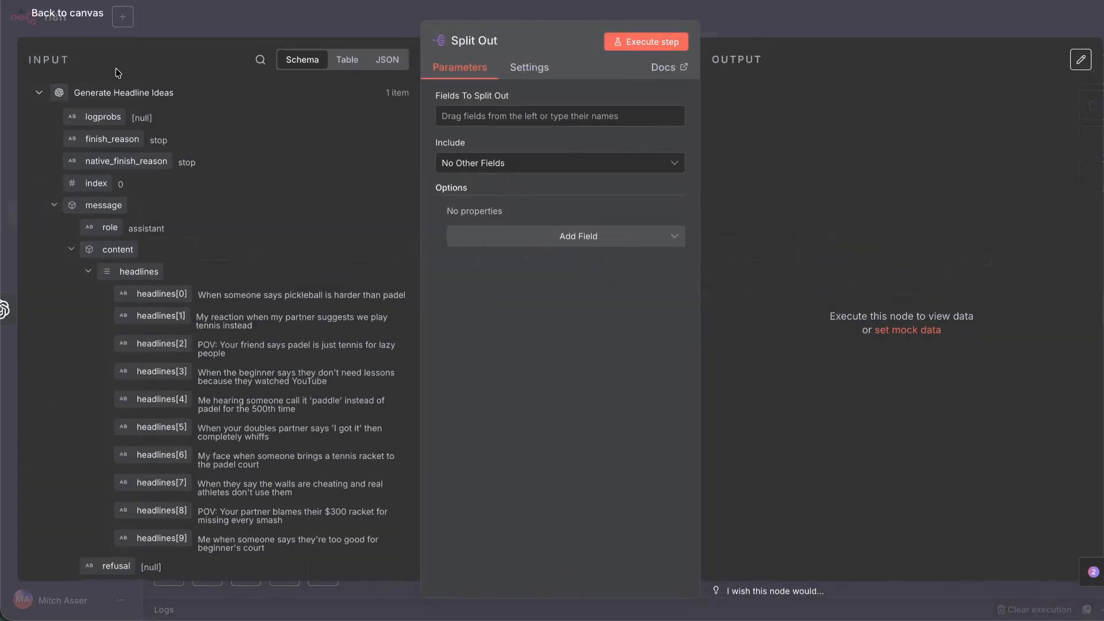
{"action": "left_click", "coordinate": [86, 12]}
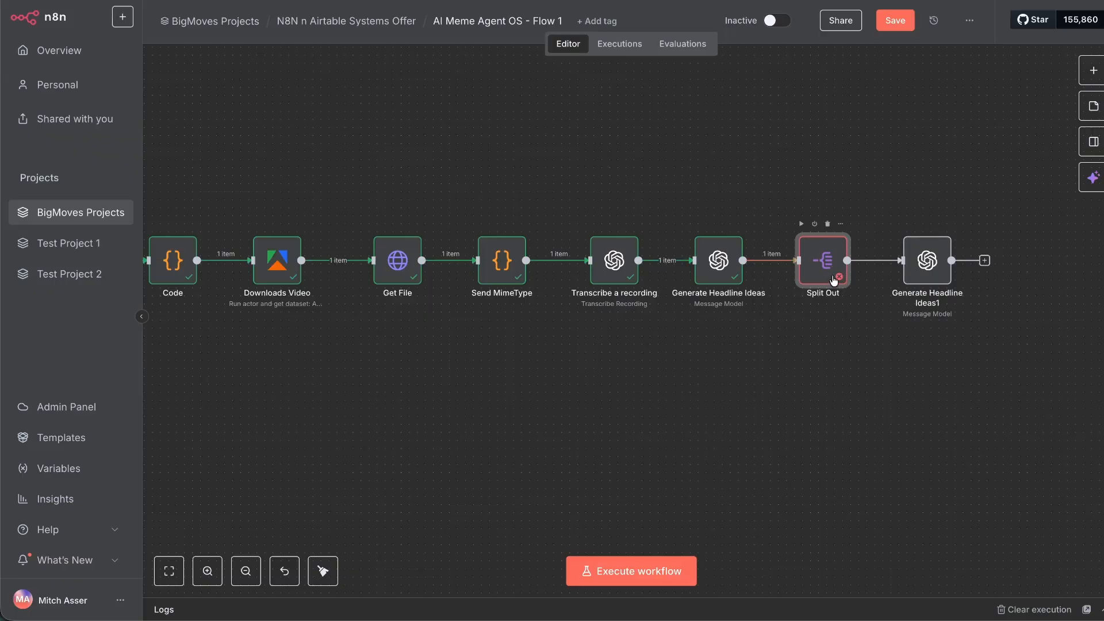
Rename the first Generate Headline Ideas node to 'Generate Post Description'.
{"action": "right_click", "coordinate": [922, 274]}
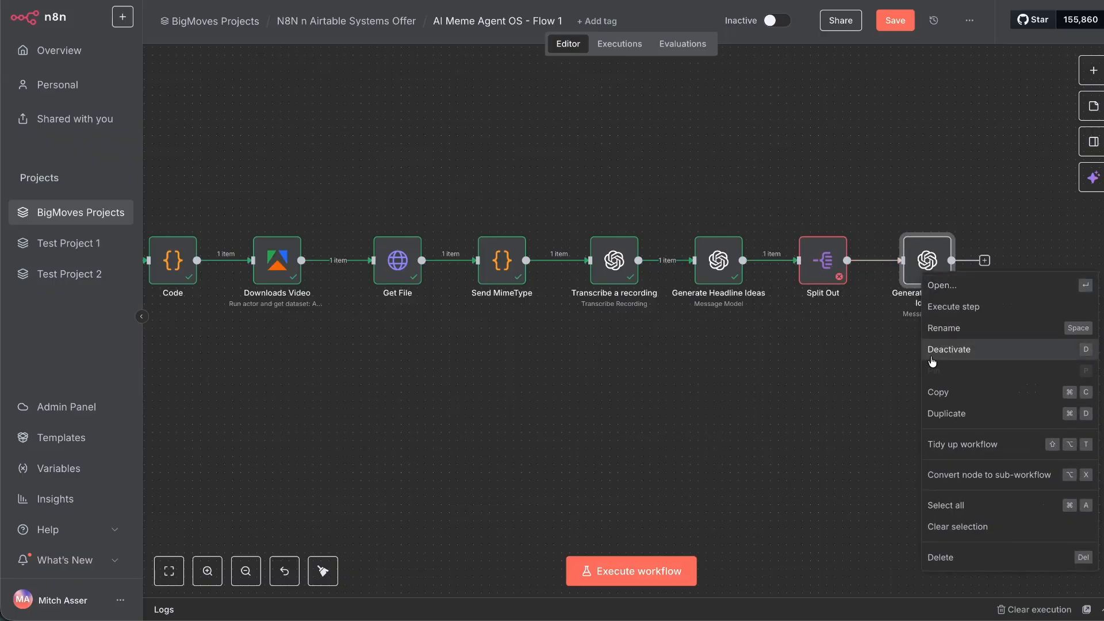
{"action": "left_click", "coordinate": [943, 328]}
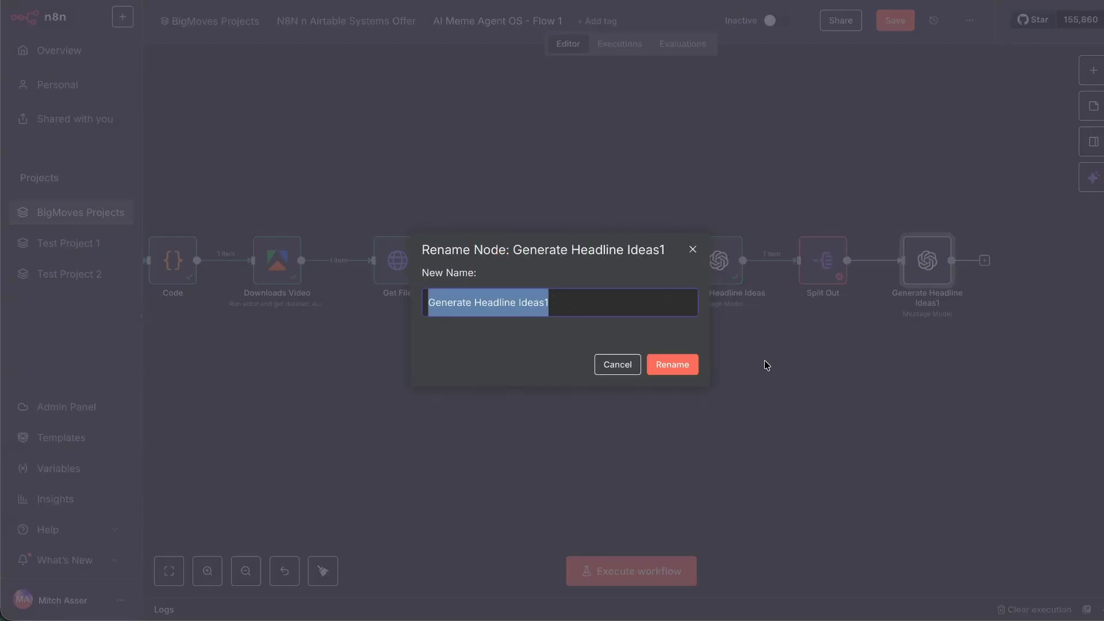
{"action": "key", "text": "End"}
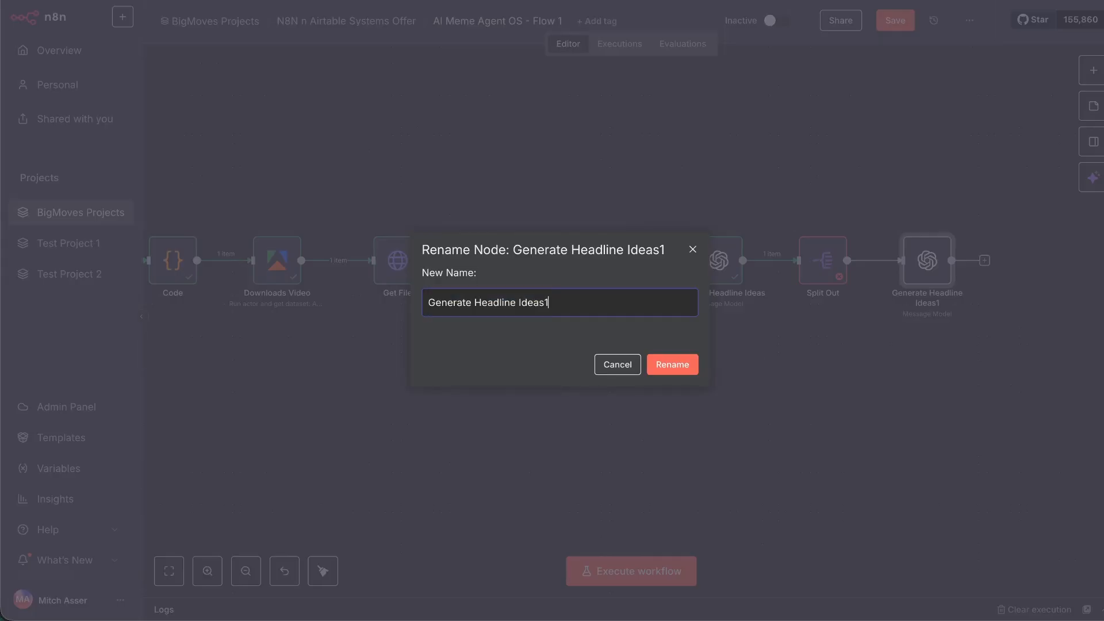
{"action": "left_click", "coordinate": [609, 368]}
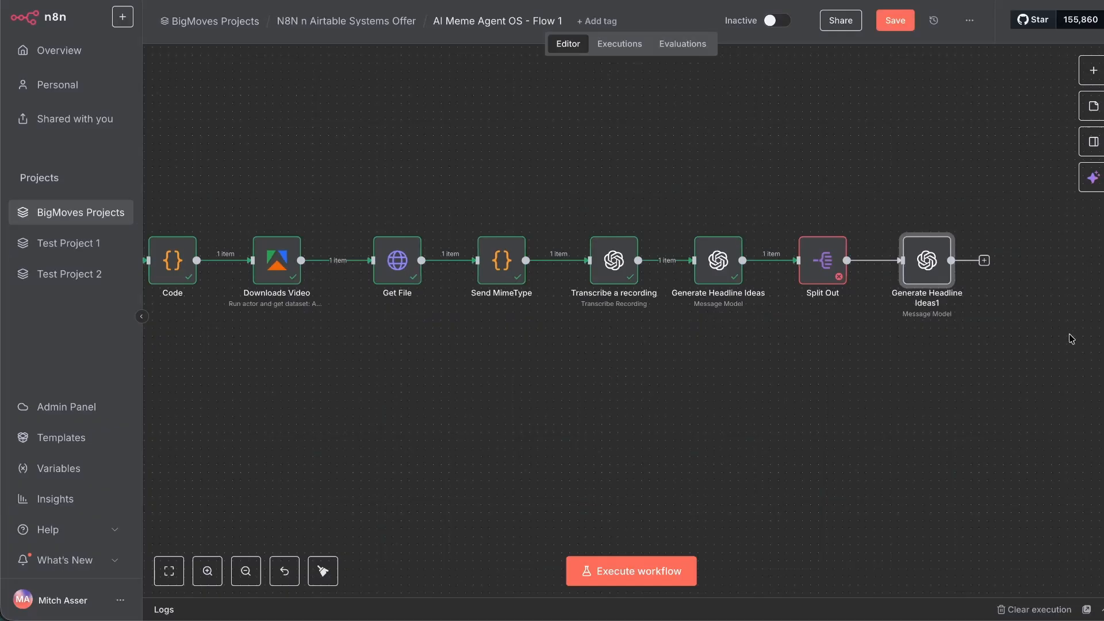
{"action": "right_click", "coordinate": [724, 261]}
{"action": "left_click", "coordinate": [747, 313]}
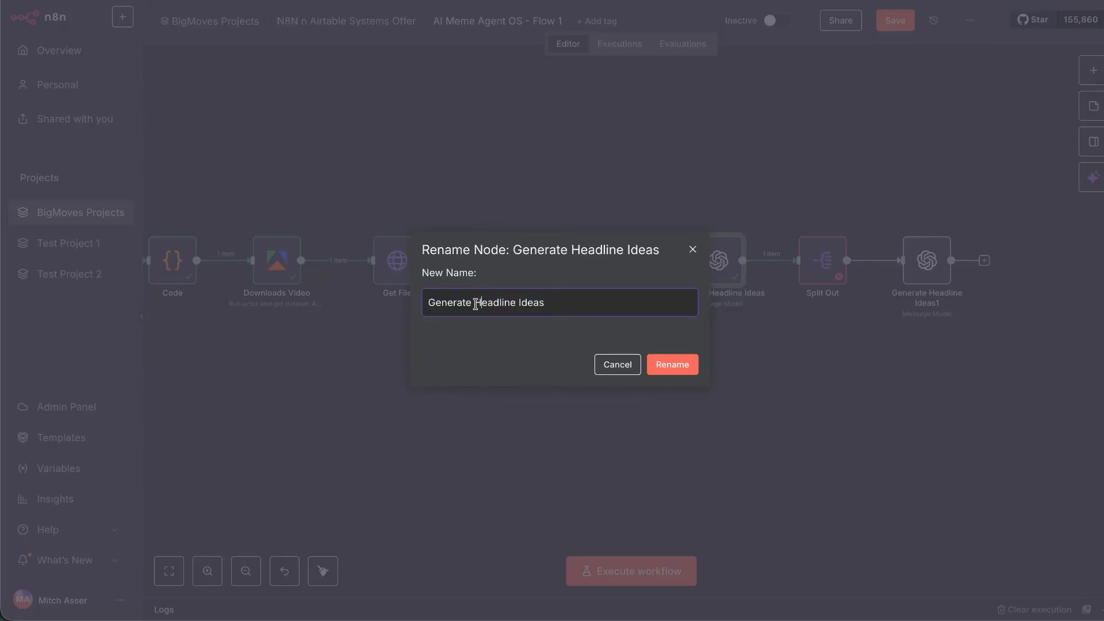
{"action": "left_click_drag", "start_coordinate": [475, 302], "coordinate": [624, 299]}
{"action": "type", "text": "P"}
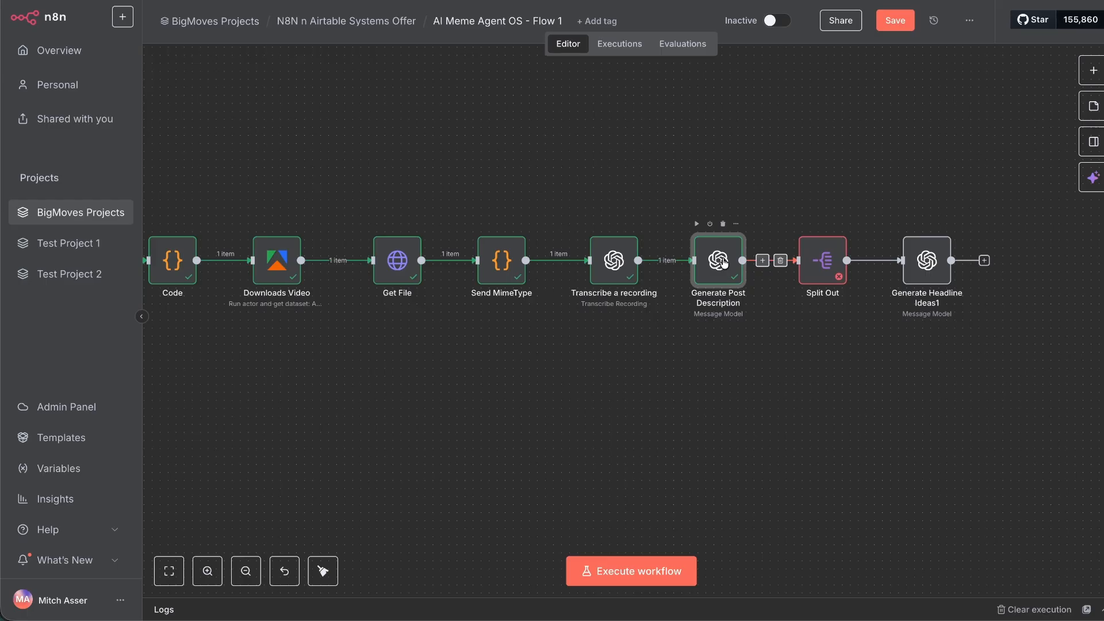
Append '& First Comment' to make the name 'Generate Post Description & First Comment'.
{"action": "right_click", "coordinate": [723, 262]}
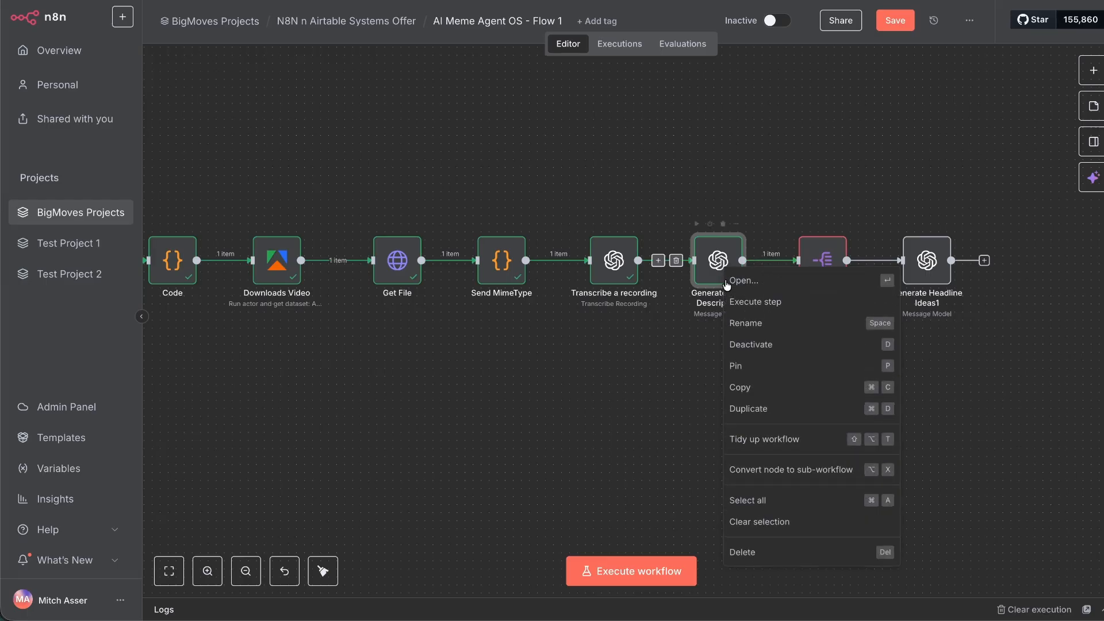
{"action": "left_click", "coordinate": [742, 389]}
{"action": "key", "text": "Right"}
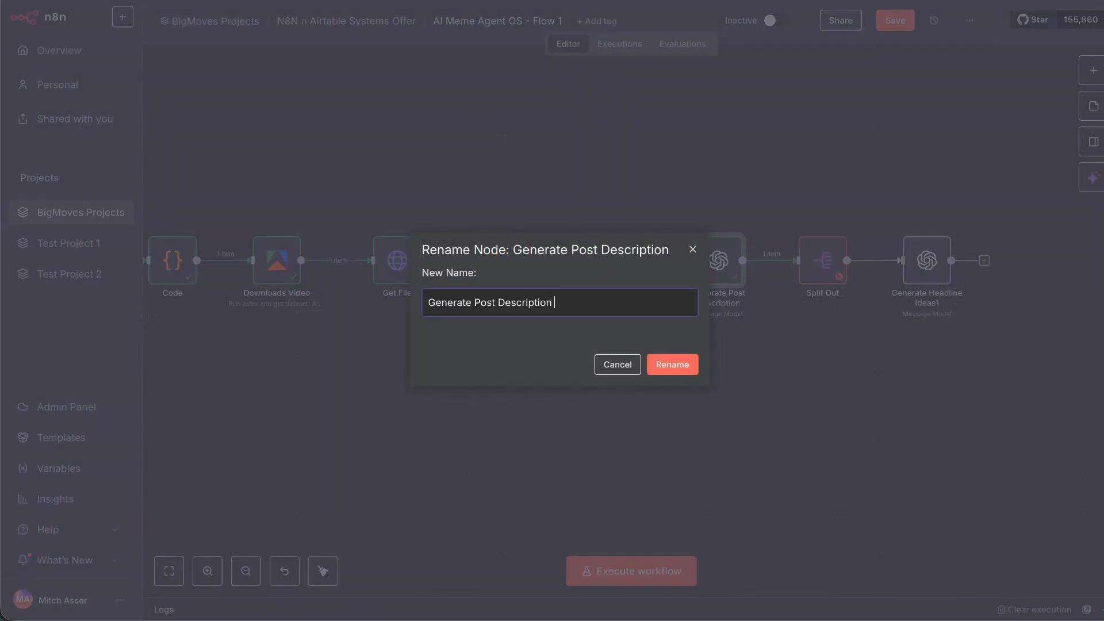
{"action": "type", "text": "& First Comment"}
{"action": "key", "text": "Return"}
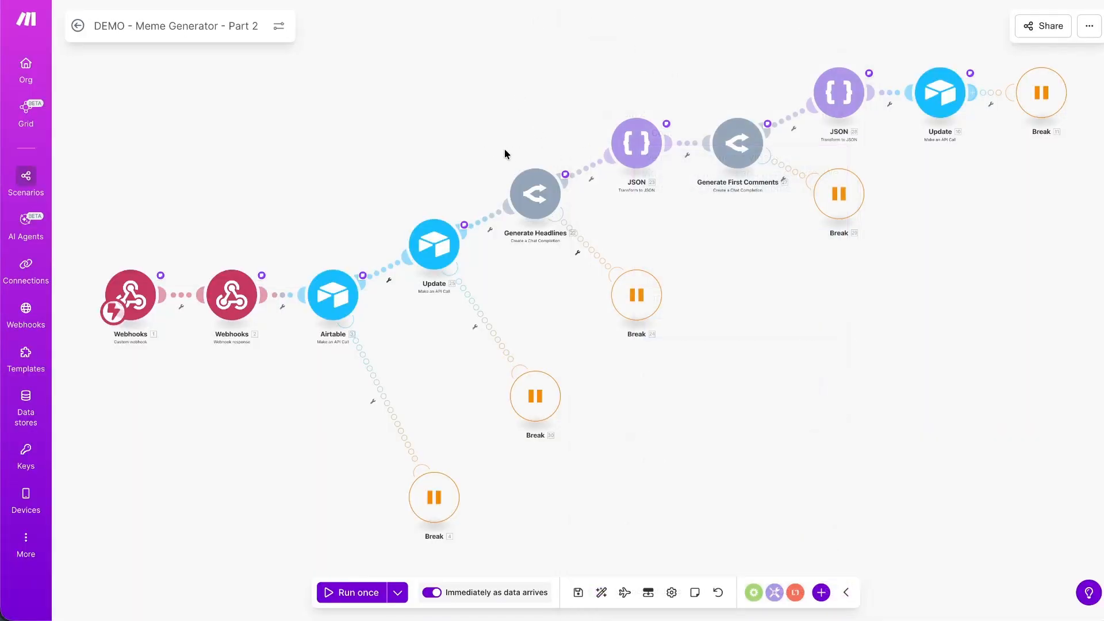
Open the post description node and review its instruction, first-comment rules and examples.
{"action": "left_click_drag", "start_coordinate": [504, 151], "coordinate": [319, 281]}
{"action": "left_click_drag", "start_coordinate": [326, 240], "coordinate": [433, 207]}
{"action": "left_click", "coordinate": [654, 251]}
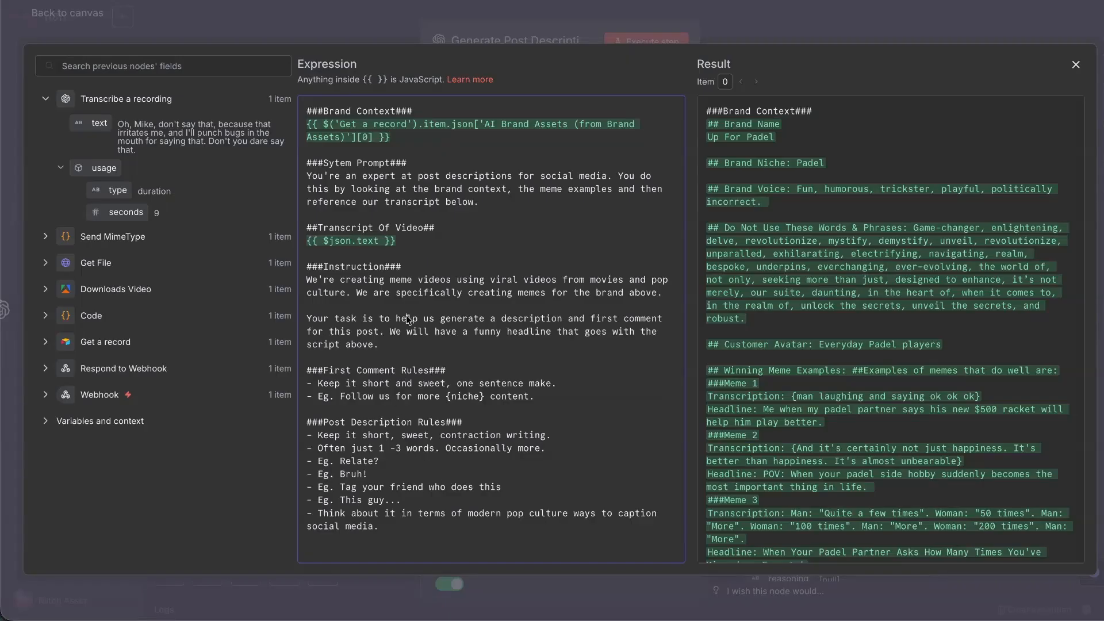
{"action": "left_click_drag", "start_coordinate": [376, 277], "coordinate": [428, 348]}
{"action": "left_click", "coordinate": [429, 354]}
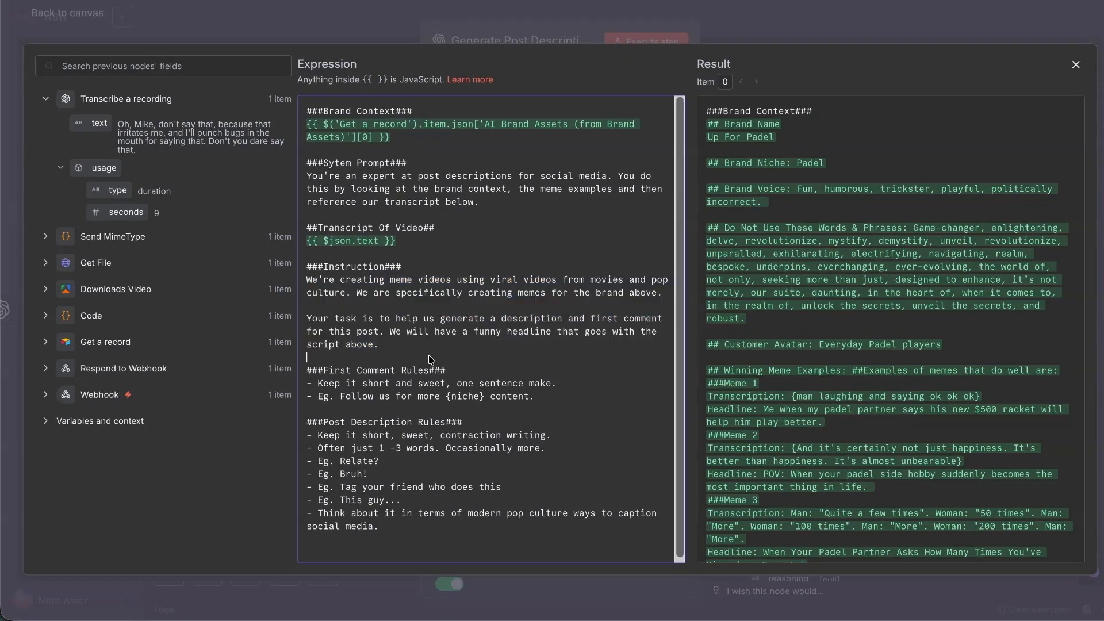
{"action": "left_click_drag", "start_coordinate": [364, 374], "coordinate": [427, 403]}
{"action": "left_click", "coordinate": [422, 399]}
{"action": "left_click_drag", "start_coordinate": [335, 385], "coordinate": [546, 384]}
{"action": "left_click", "coordinate": [579, 382]}
{"action": "left_click_drag", "start_coordinate": [345, 396], "coordinate": [563, 399]}
{"action": "left_click", "coordinate": [342, 447]}
{"action": "left_click_drag", "start_coordinate": [357, 453], "coordinate": [379, 500]}
Paste a JSON output structure as a social_post array of 2 strings, then run the node.
{"action": "left_click", "coordinate": [379, 500]}
{"action": "type", "text": "### Output Structure ### Respond only with valid JSON.  Output should be a single JSON object with one field: \"headlines\": an array of headline strings.  Example: {   \"headlines\": [     \"Your first headline\",     \"Your second headline\",     \"Your third headline\"   ] }  Do NOT include any explanation, prefix, suffix, or text outside this JSON."}
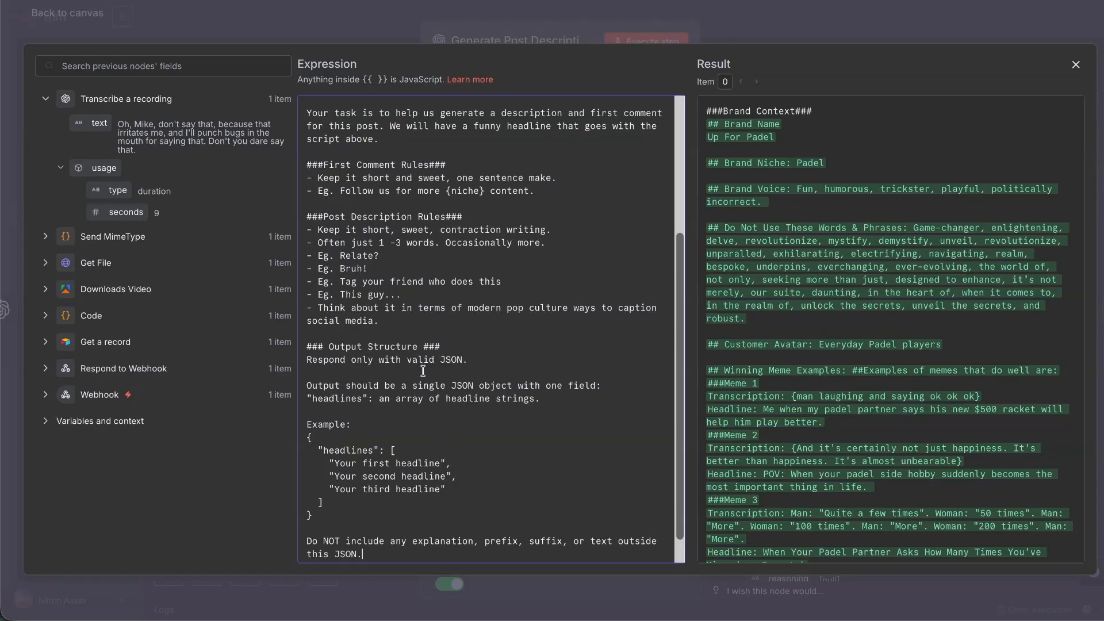
{"action": "double_click", "coordinate": [327, 398]}
{"action": "type", "text": "soc"}
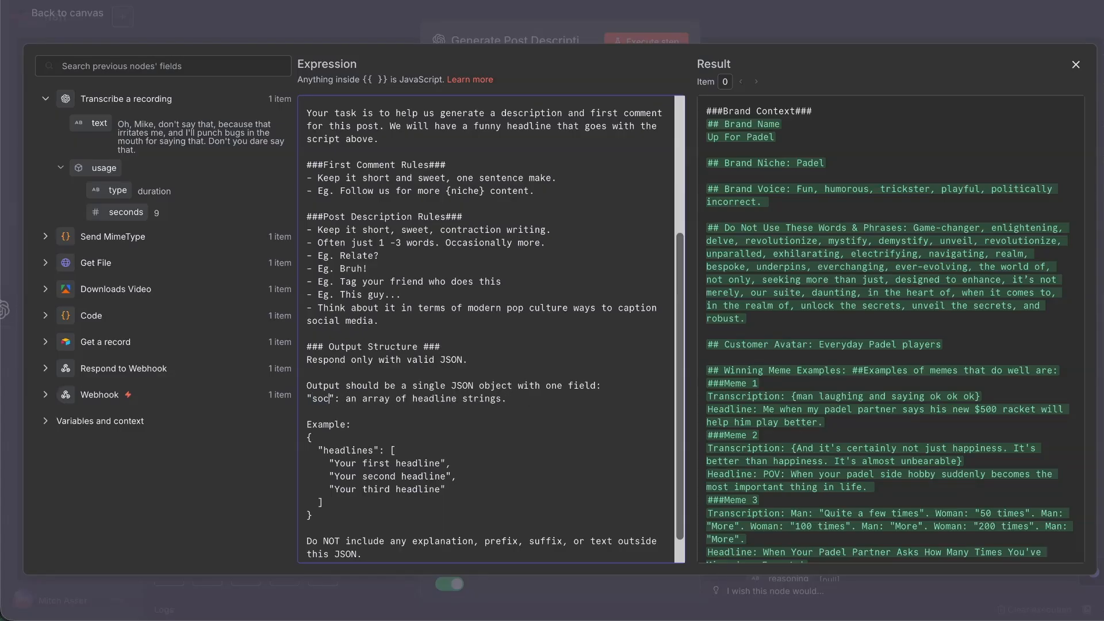
{"action": "type", "text": "ial_post"}
{"action": "double_click", "coordinate": [466, 399]}
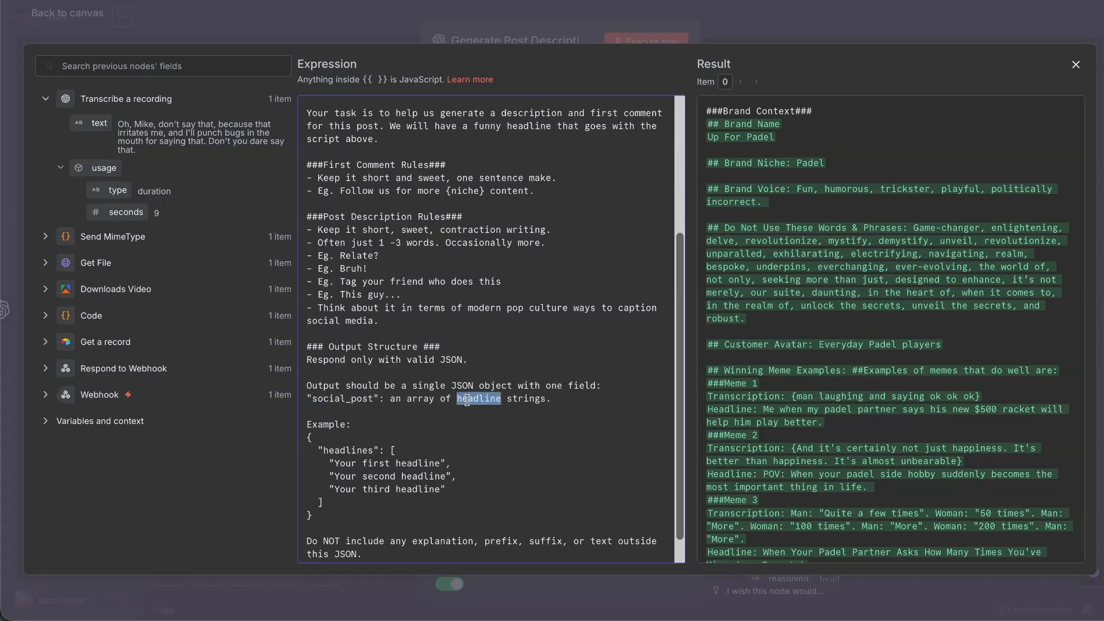
{"action": "type", "text": "2"}
{"action": "double_click", "coordinate": [342, 450]}
{"action": "type", "text": "social_post"}
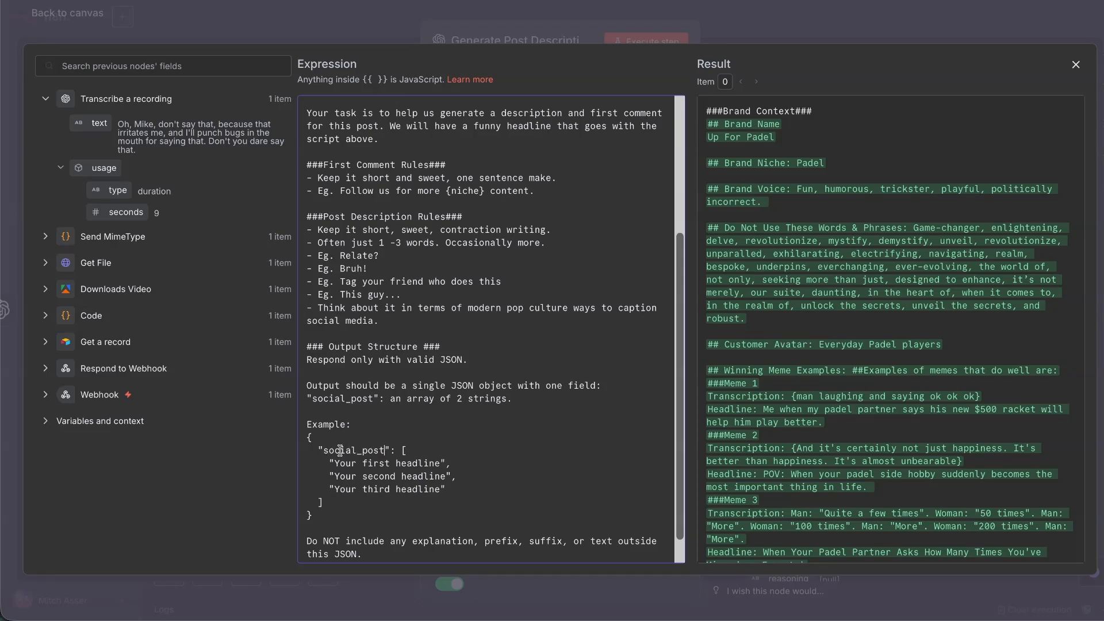
{"action": "left_click_drag", "start_coordinate": [335, 465], "coordinate": [445, 464]}
{"action": "type", "text": "post_description"}
{"action": "left_click_drag", "start_coordinate": [444, 475], "coordinate": [336, 481]}
{"action": "type", "text": "f"}
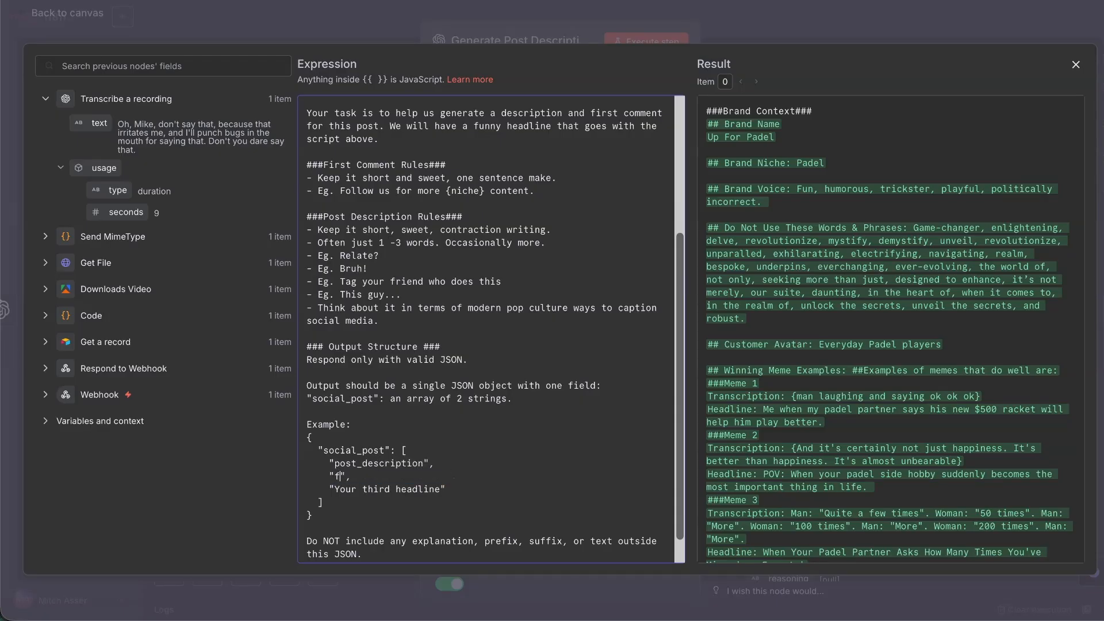
{"action": "left_click", "coordinate": [1075, 64]}
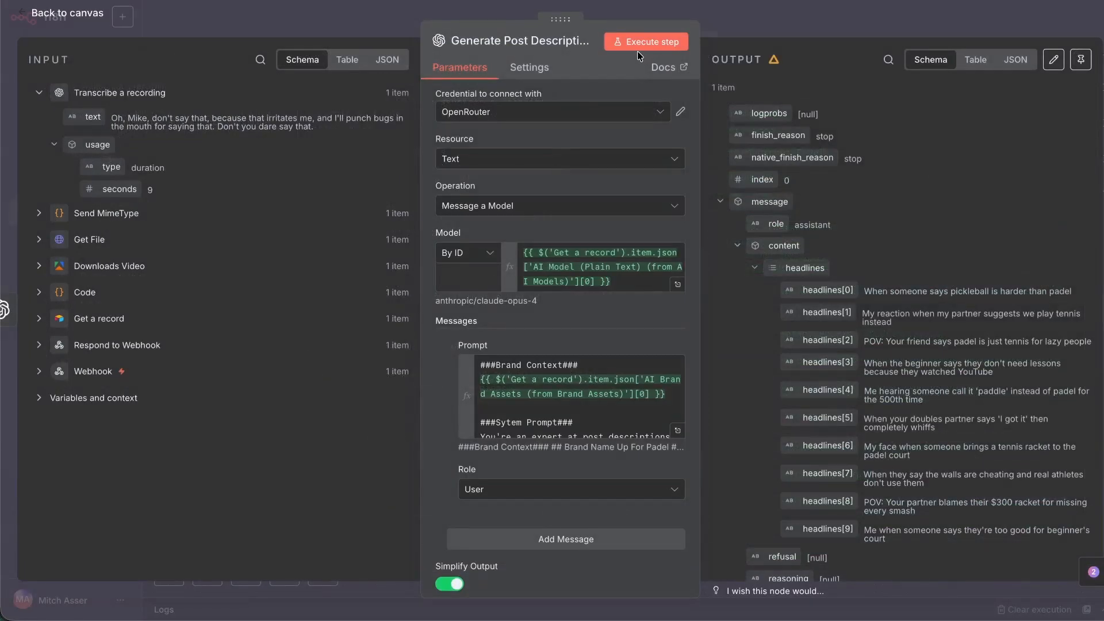
{"action": "left_click", "coordinate": [641, 42]}
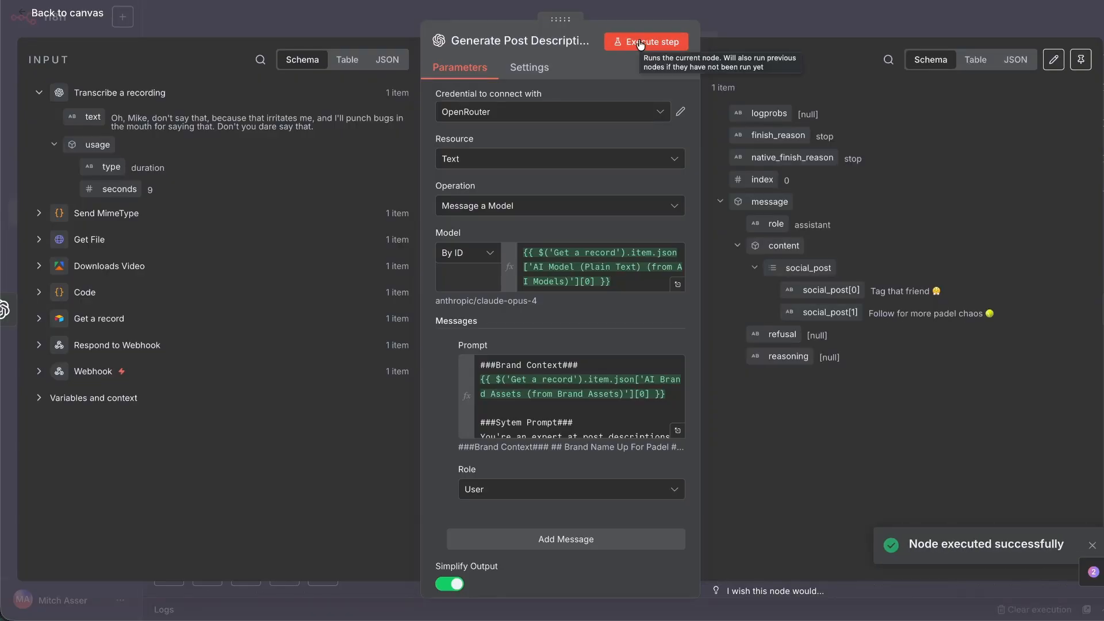
Connect Generate Headline Ideas1 directly after the post description node and run it.
{"action": "key", "text": "Escape"}
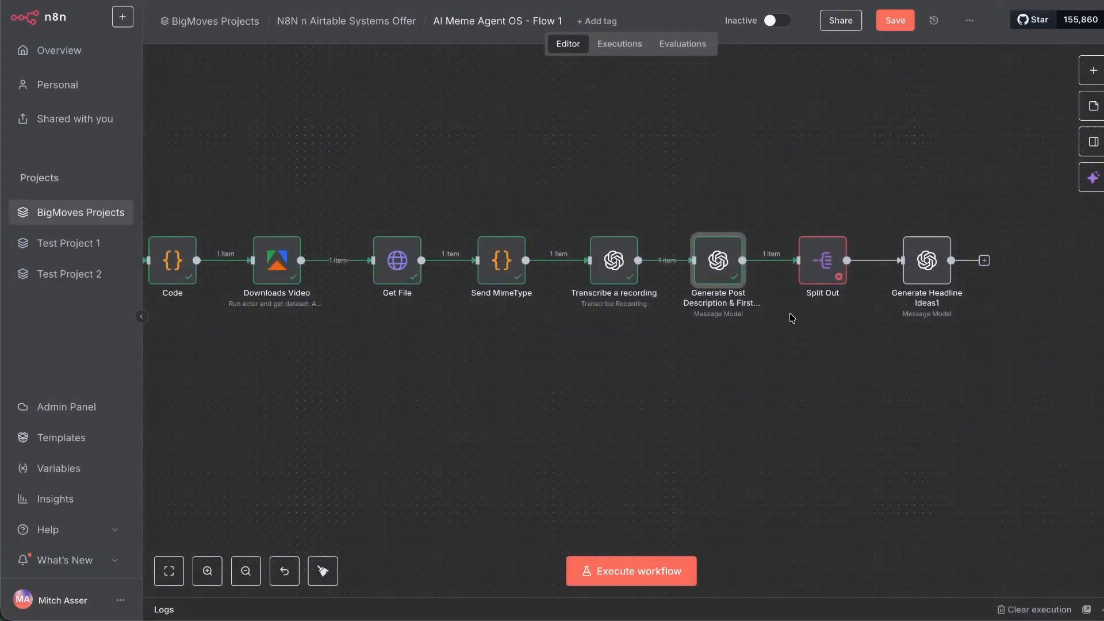
{"action": "left_click", "coordinate": [791, 318]}
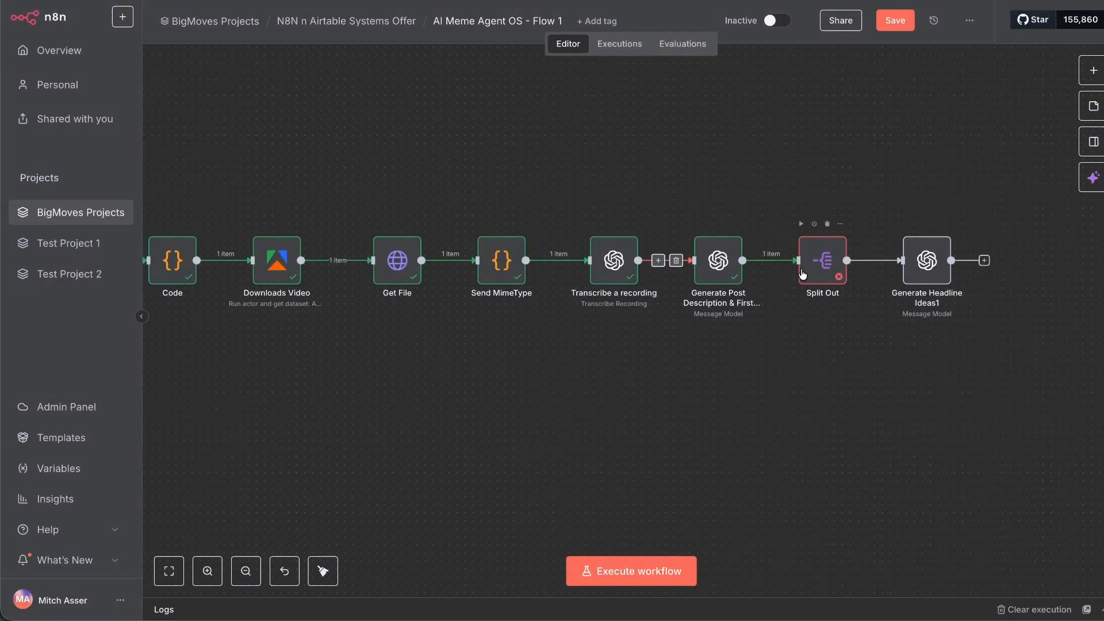
{"action": "left_click_drag", "start_coordinate": [822, 262], "coordinate": [895, 148]}
{"action": "left_click_drag", "start_coordinate": [926, 260], "coordinate": [818, 264]}
{"action": "double_click", "coordinate": [819, 264]}
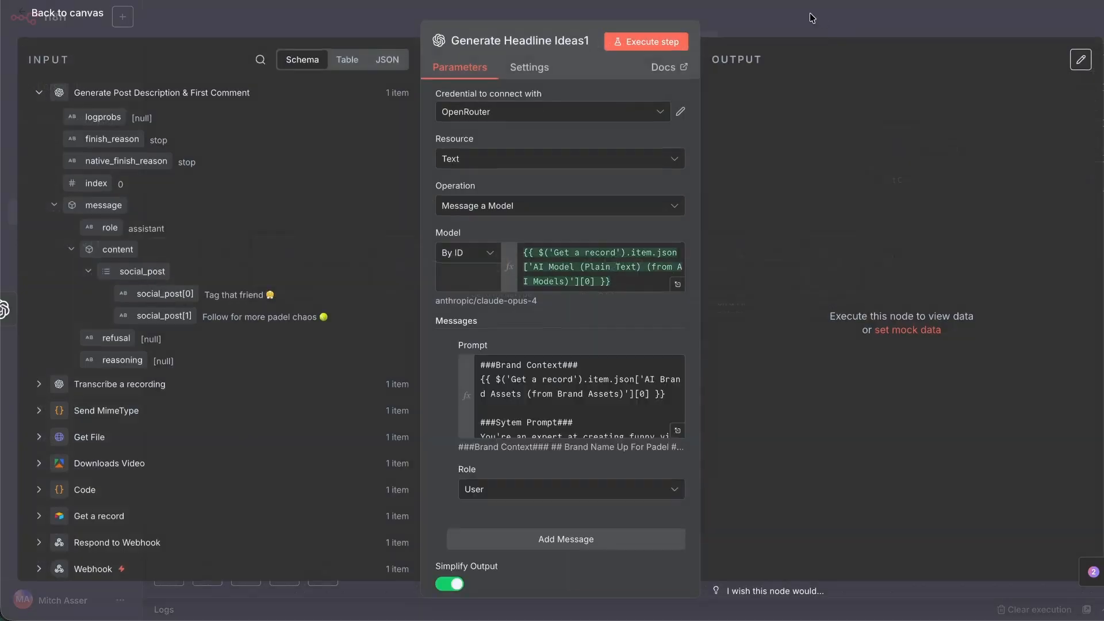
{"action": "left_click", "coordinate": [653, 41]}
{"action": "left_click", "coordinate": [32, 17]}
Place Split Out after Generate Headline Ideas1, splitting message.content.Headlines into 10 items.
{"action": "left_click_drag", "start_coordinate": [923, 244], "coordinate": [923, 264]}
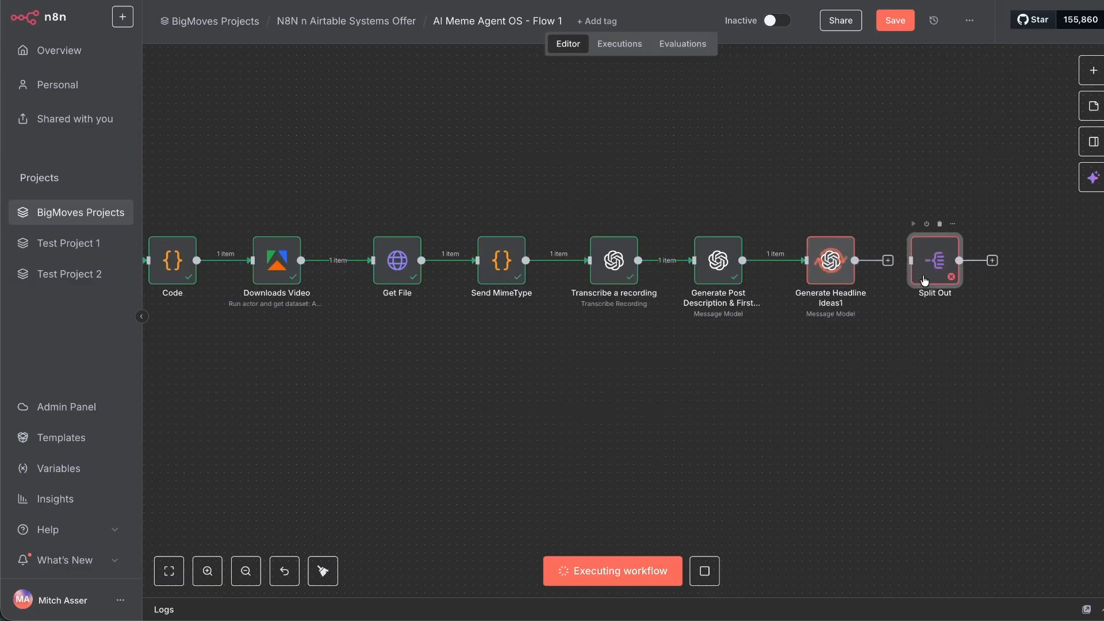
{"action": "scroll", "coordinate": [1028, 316], "scroll_direction": "right", "scroll_amount": 1}
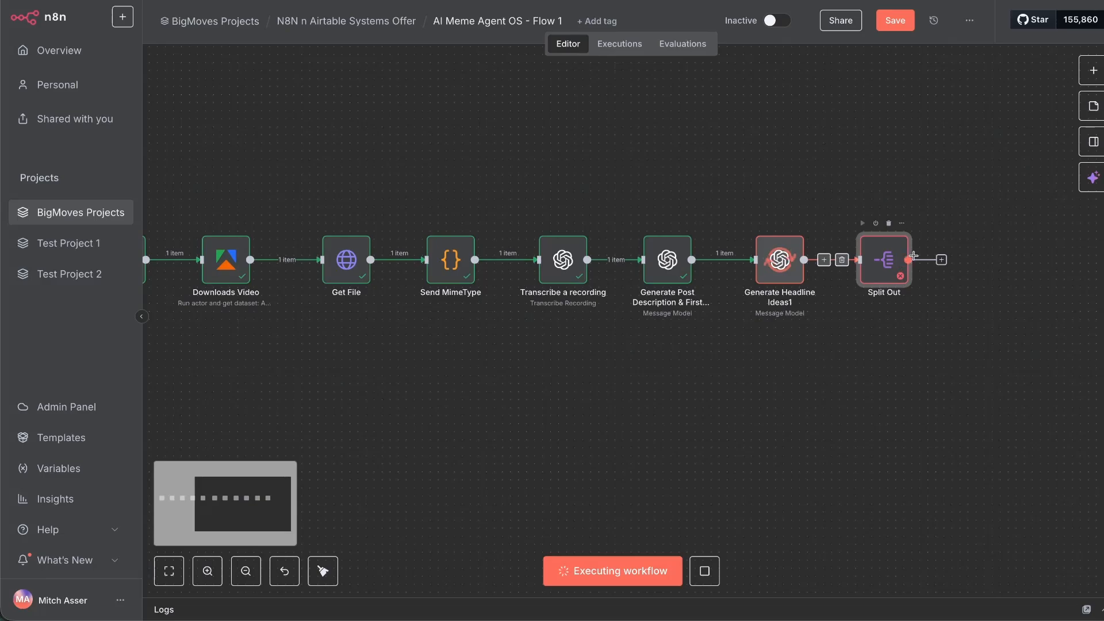
{"action": "double_click", "coordinate": [881, 266]}
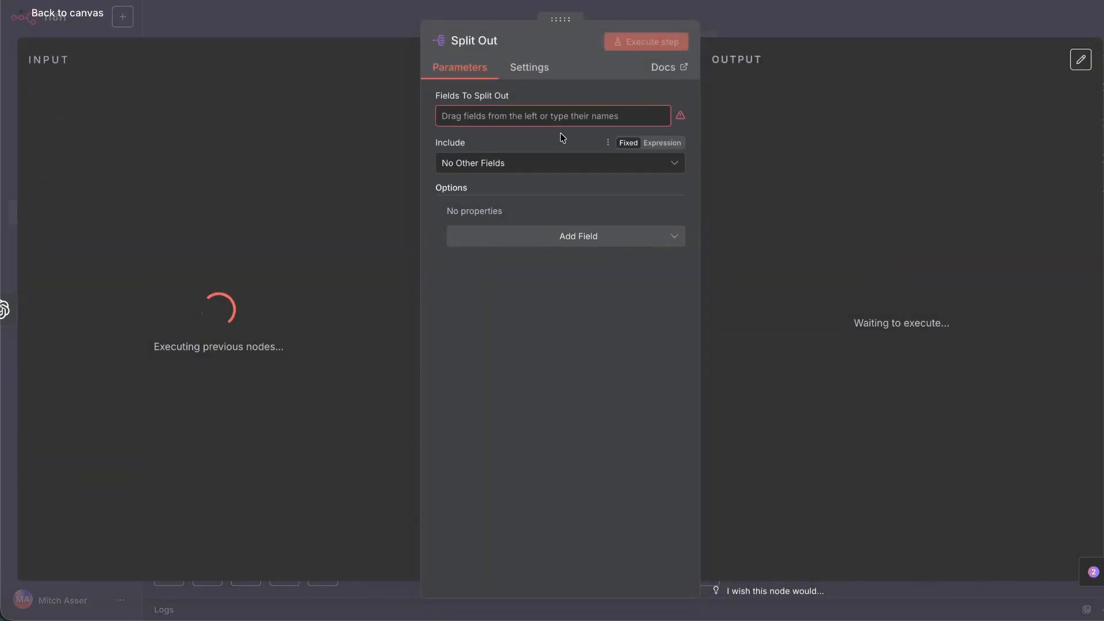
{"action": "key", "text": "Escape"}
{"action": "double_click", "coordinate": [827, 260]}
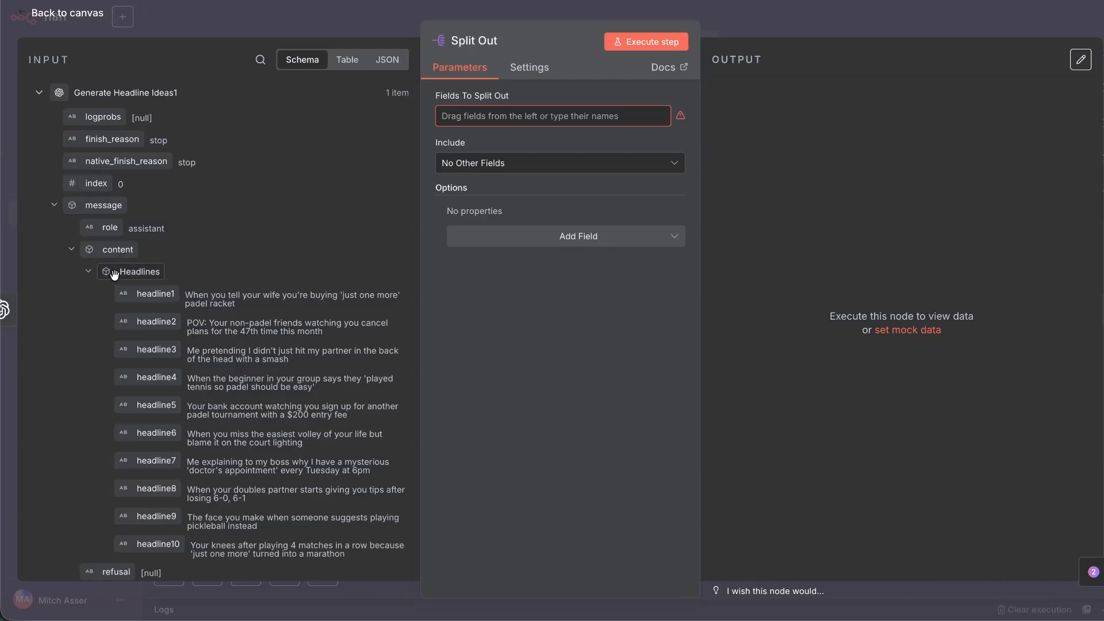
{"action": "left_click_drag", "start_coordinate": [129, 271], "coordinate": [543, 117]}
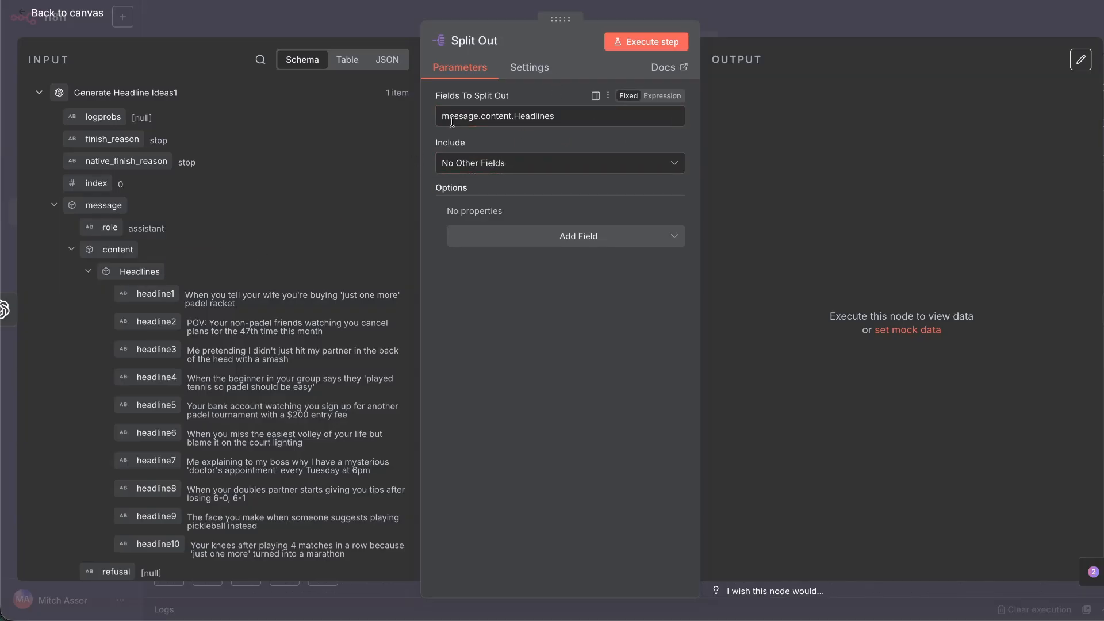
{"action": "left_click", "coordinate": [661, 45]}
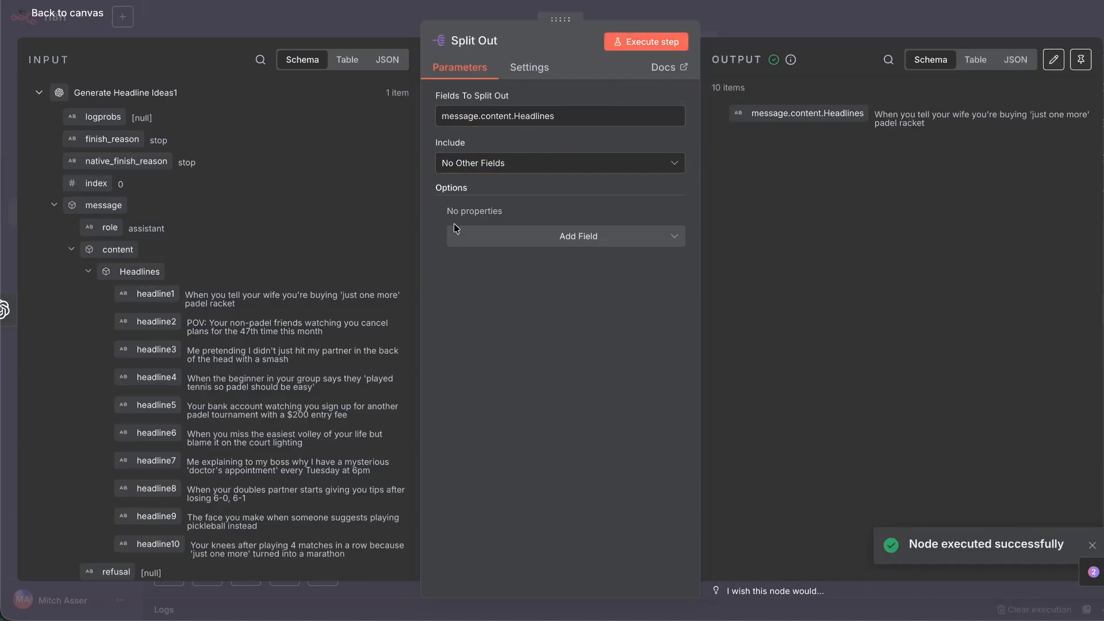
{"action": "left_click_drag", "start_coordinate": [136, 271], "coordinate": [575, 118]}
{"action": "triple_click", "coordinate": [576, 117]}
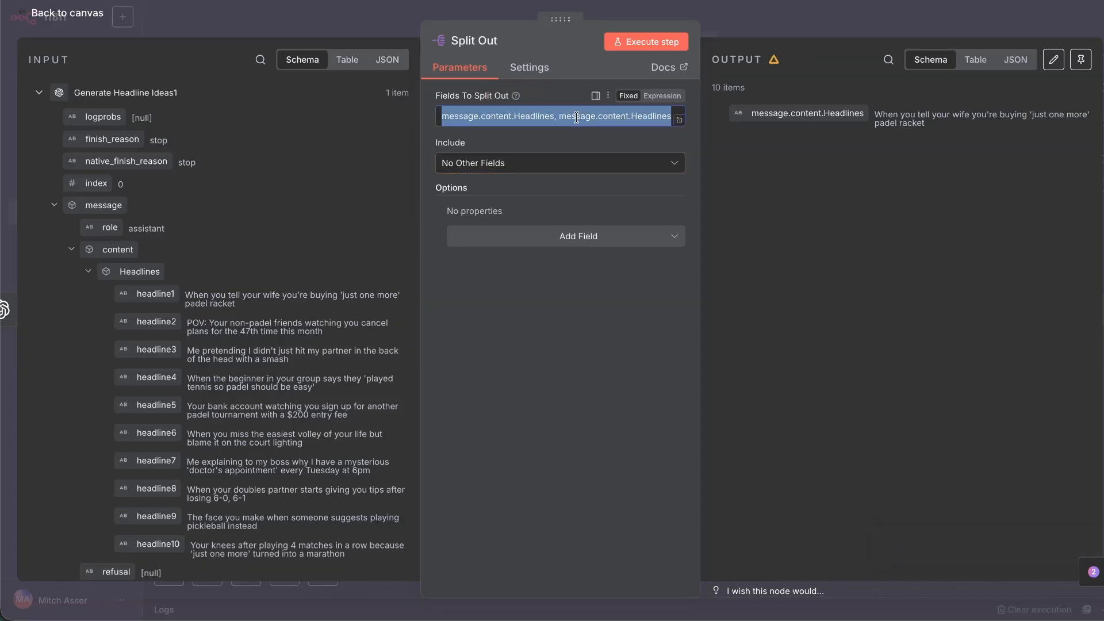
{"action": "key", "text": "BackSpace"}
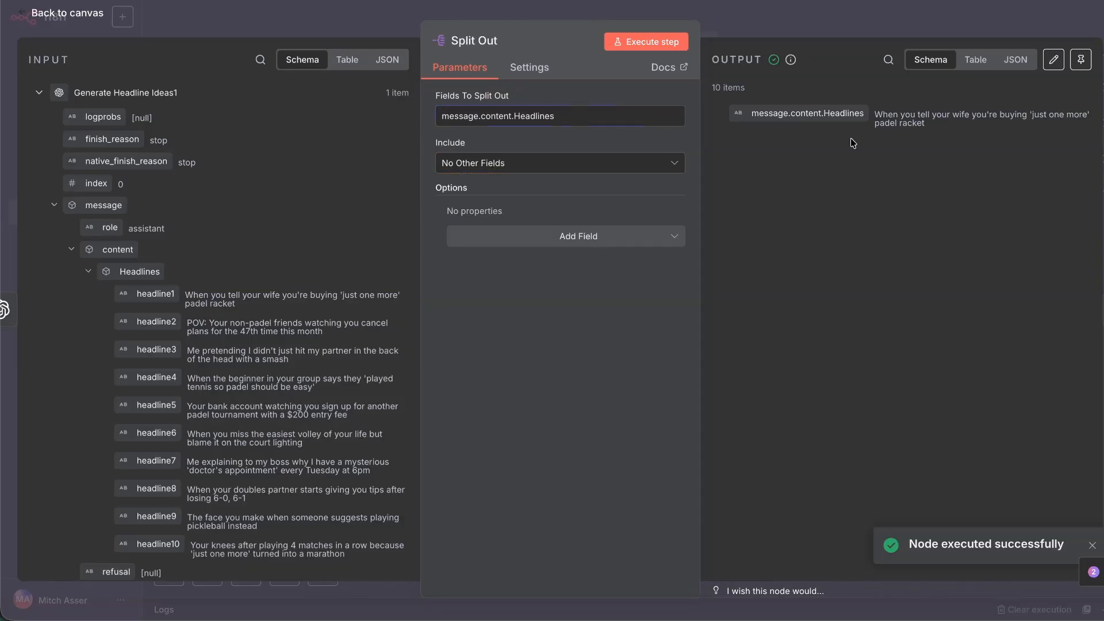
Inspect the split headline items and open the Create a record node settings.
{"action": "triple_click", "coordinate": [912, 123]}
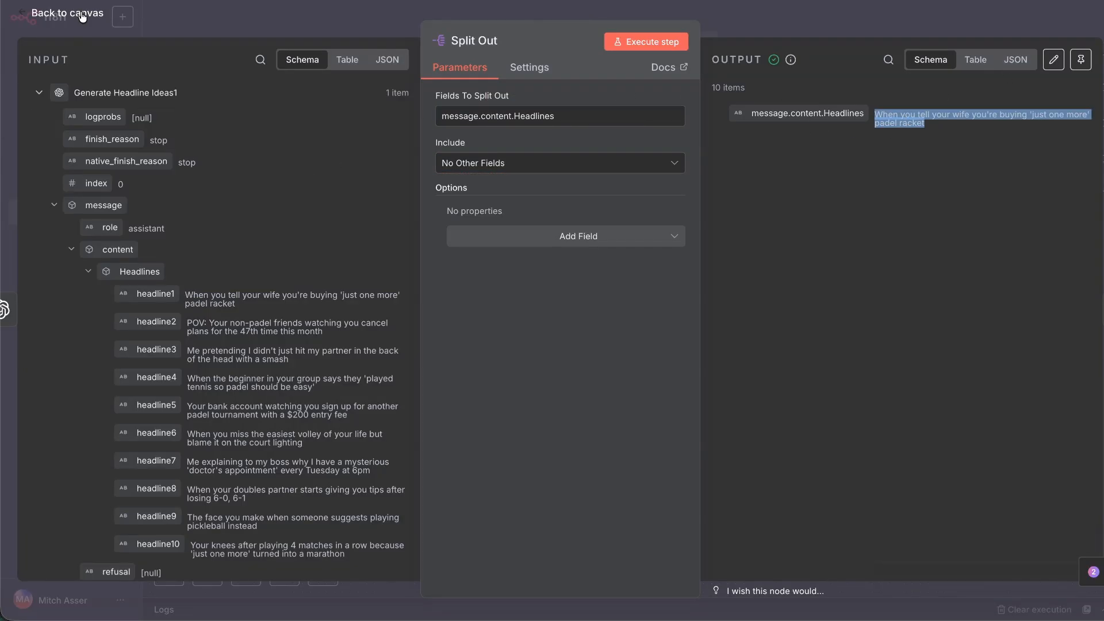
{"action": "left_click", "coordinate": [80, 14]}
{"action": "double_click", "coordinate": [936, 271]}
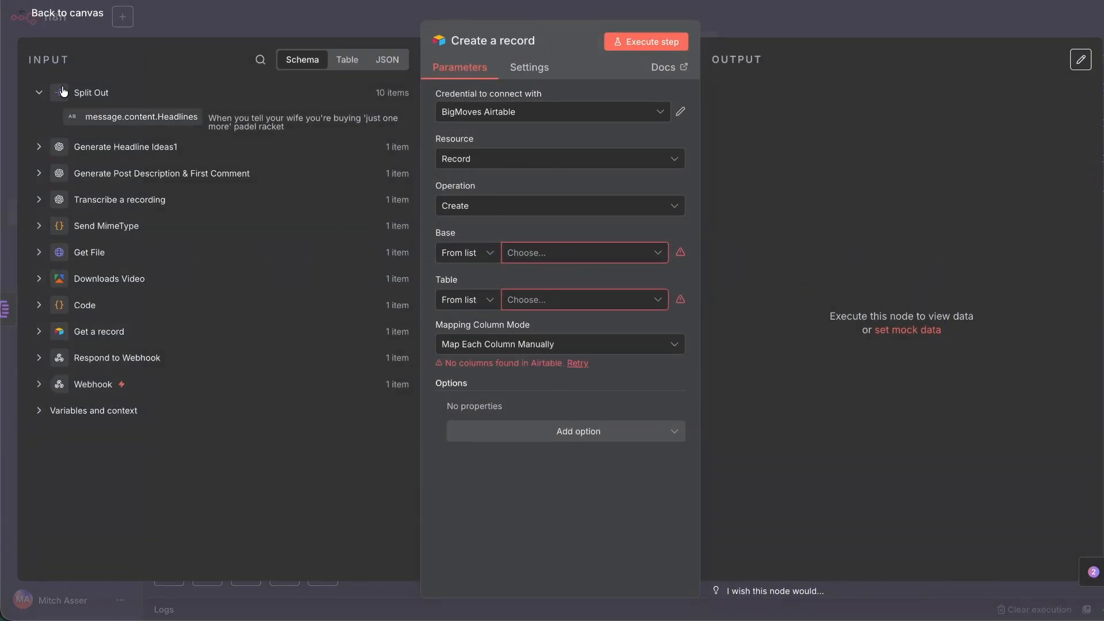
Set Create a record's Base to the Webhook's base_id and switch Table to By ID.
{"action": "left_click", "coordinate": [38, 94]}
{"action": "left_click", "coordinate": [39, 330]}
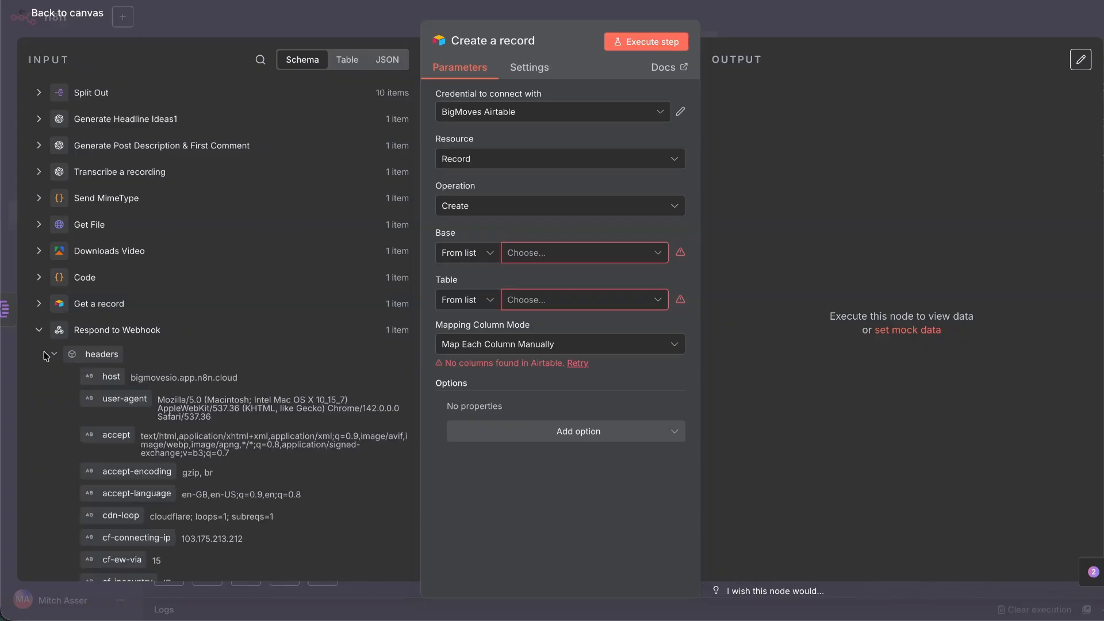
{"action": "left_click", "coordinate": [36, 333]}
{"action": "left_click", "coordinate": [39, 356]}
{"action": "scroll", "coordinate": [63, 411], "scroll_direction": "down", "scroll_amount": 10}
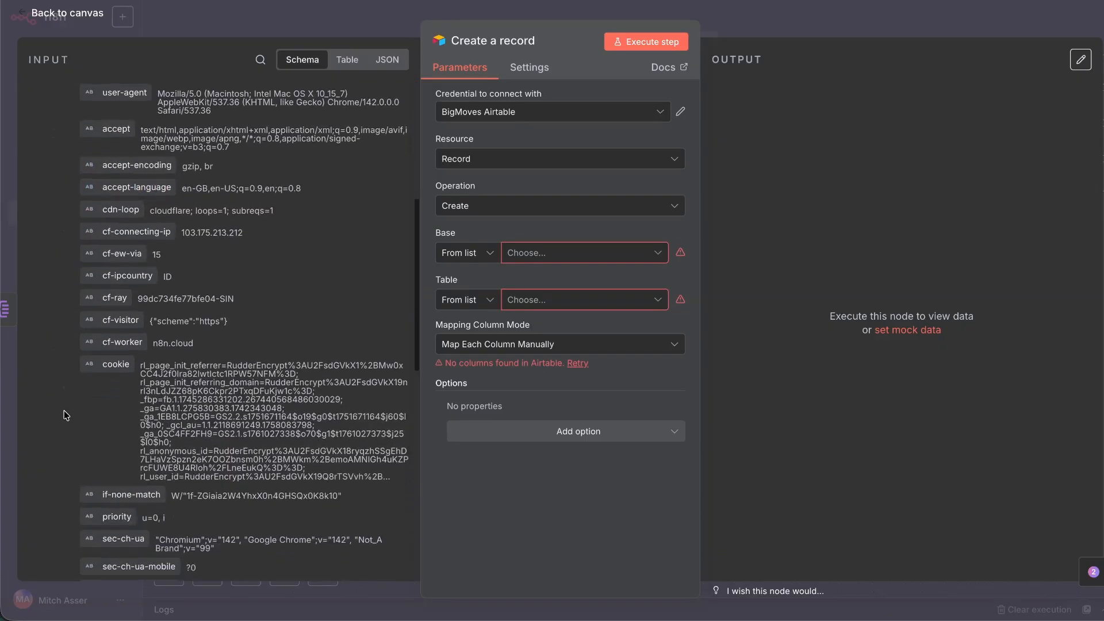
{"action": "scroll", "coordinate": [64, 411], "scroll_direction": "up", "scroll_amount": 10}
{"action": "left_click", "coordinate": [54, 382]}
{"action": "scroll", "coordinate": [56, 384], "scroll_direction": "down", "scroll_amount": 1}
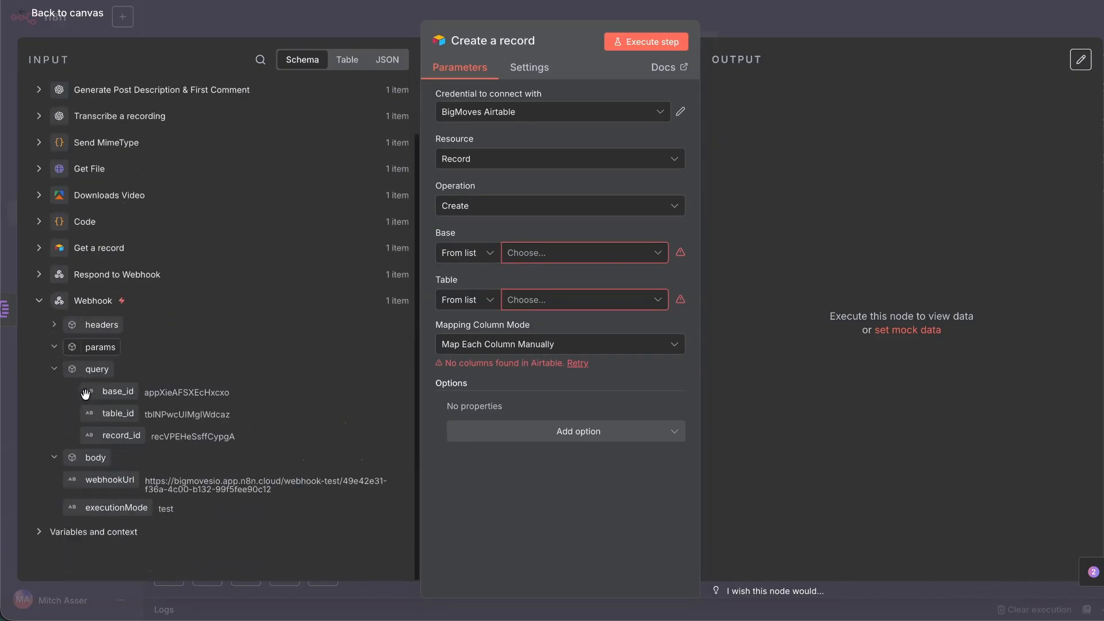
{"action": "left_click_drag", "start_coordinate": [89, 392], "coordinate": [539, 247]}
{"action": "left_click", "coordinate": [466, 329]}
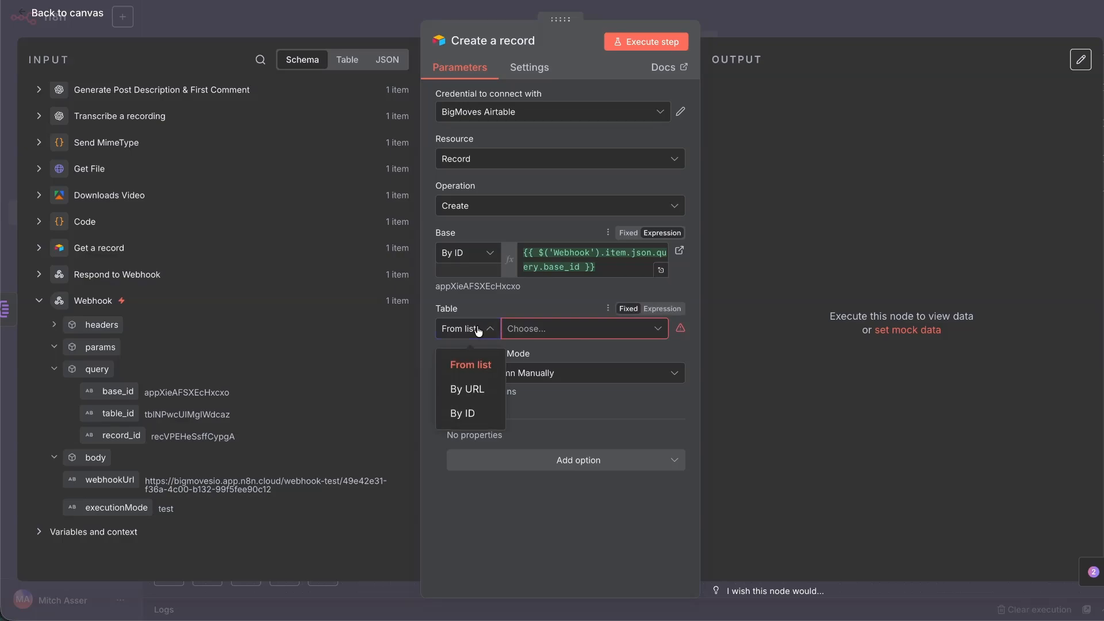
{"action": "left_click", "coordinate": [463, 414]}
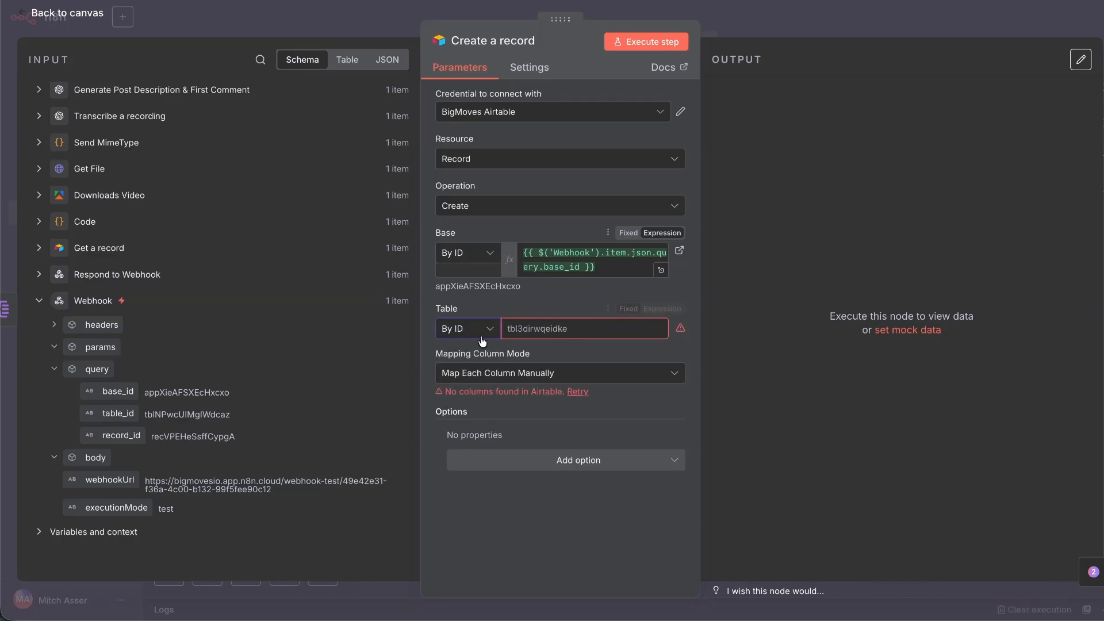
{"action": "key", "text": "ctrl+Tab"}
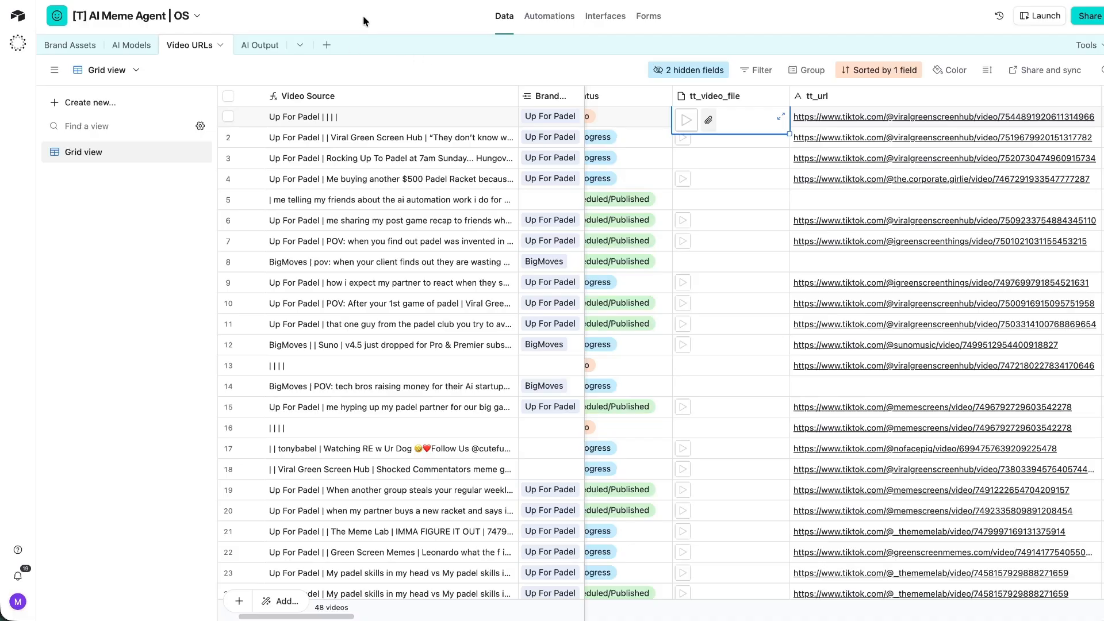
{"action": "left_click", "coordinate": [244, 46]}
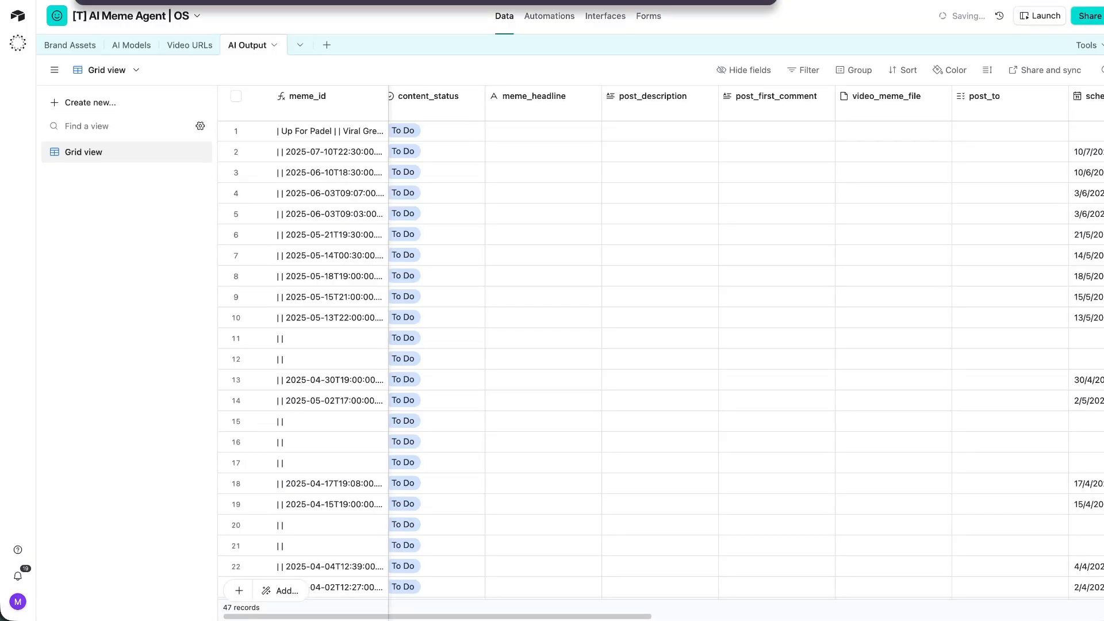
{"action": "key", "text": "ctrl+shift+Tab"}
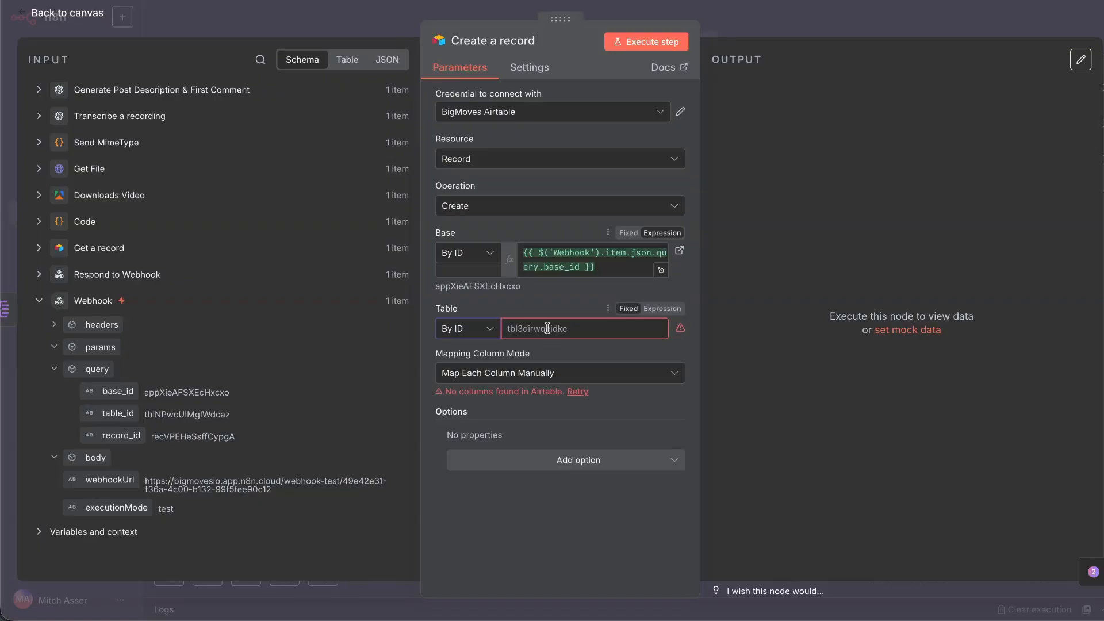
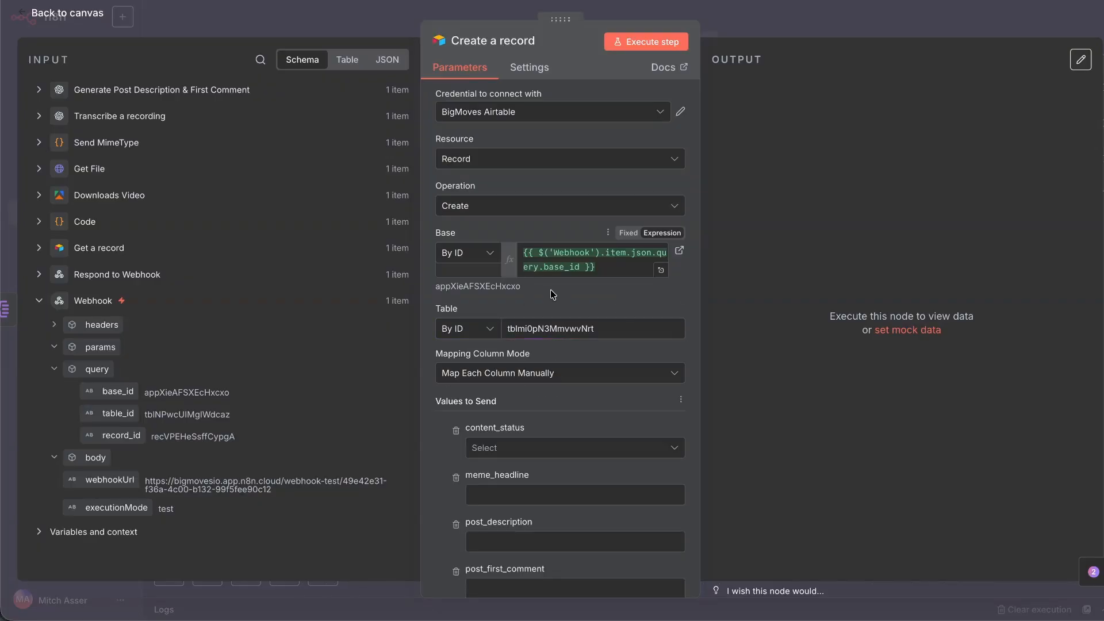
Paste the AI Output table ID and set content_status to To Do.
{"action": "scroll", "coordinate": [552, 294], "scroll_direction": "down", "scroll_amount": 4}
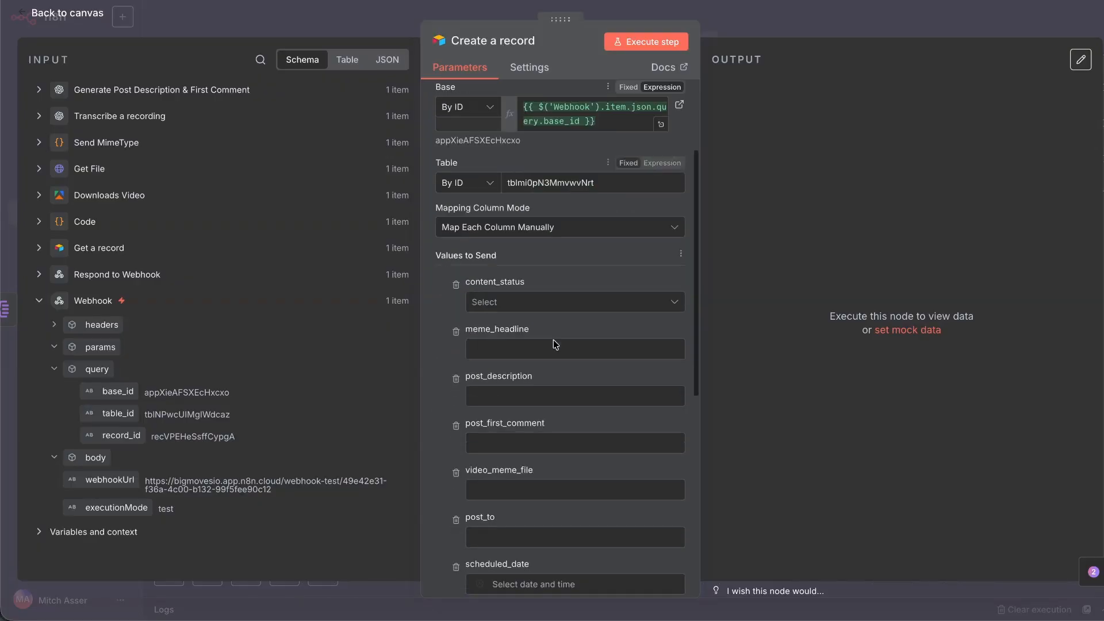
{"action": "left_click", "coordinate": [483, 257]}
{"action": "left_click", "coordinate": [495, 292]}
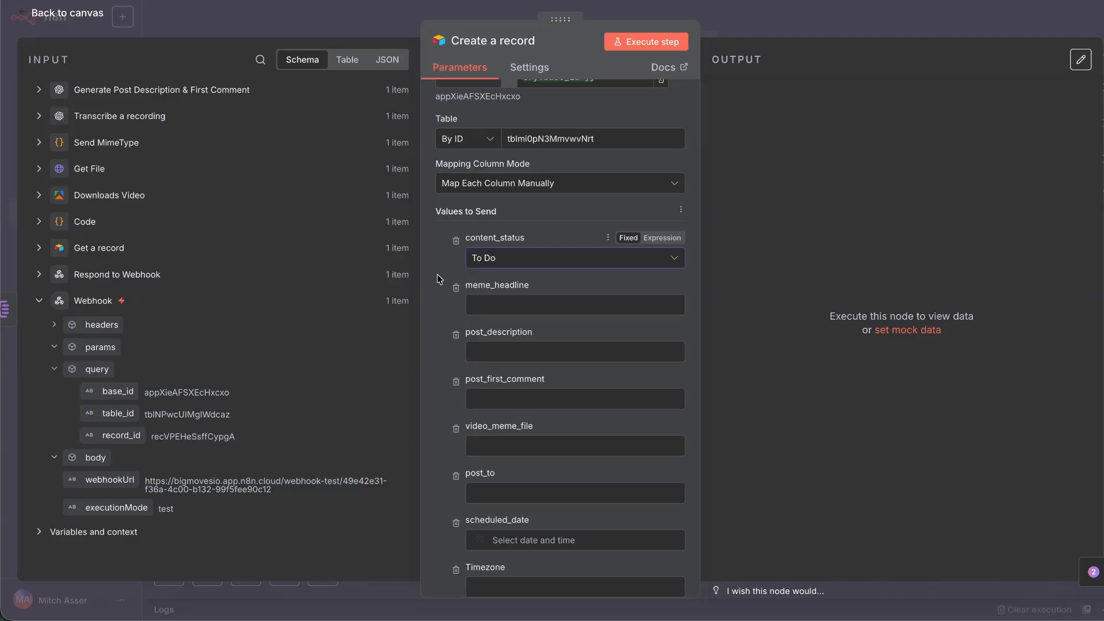
Map the Split Out node's Headlines into meme_headline.
{"action": "scroll", "coordinate": [440, 286], "scroll_direction": "down", "scroll_amount": 1}
{"action": "left_click", "coordinate": [522, 277]}
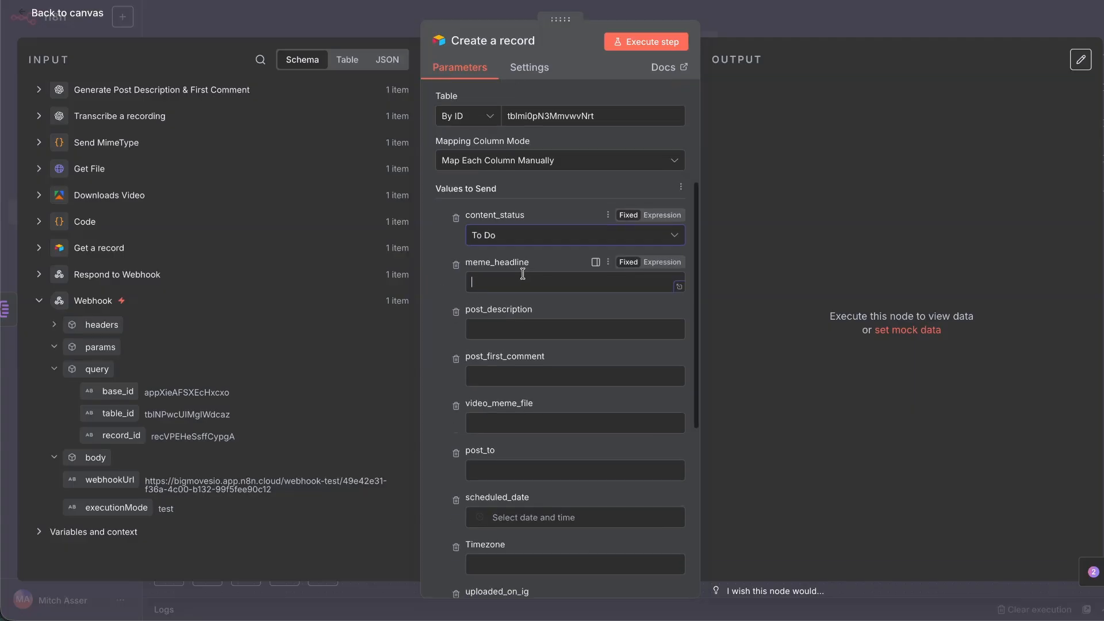
{"action": "left_click", "coordinate": [38, 90]}
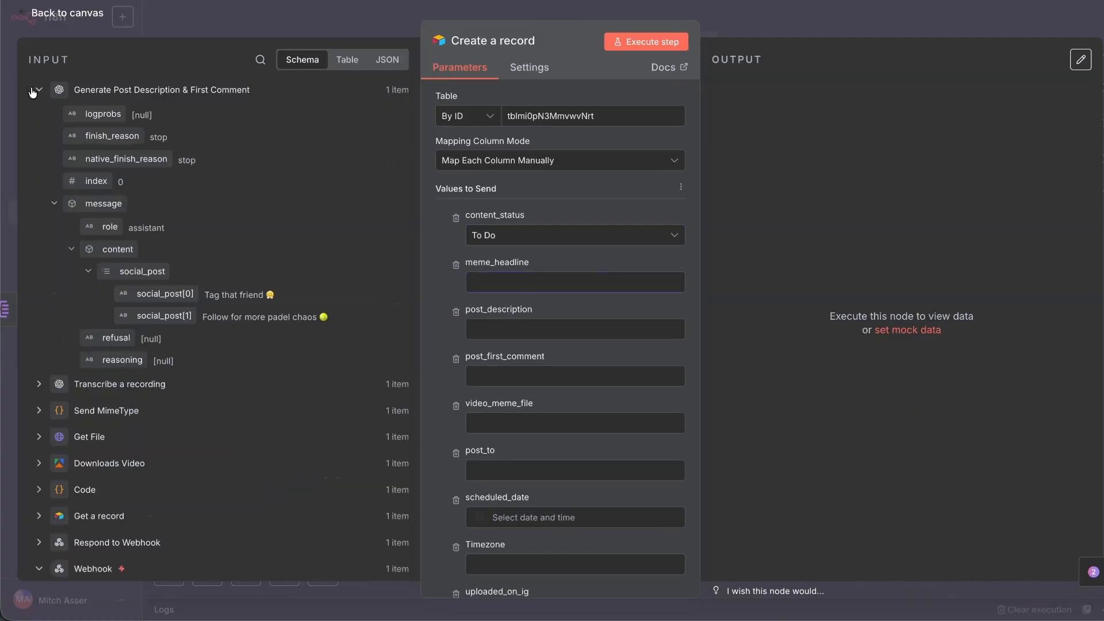
{"action": "left_click", "coordinate": [32, 91]}
{"action": "left_click", "coordinate": [39, 93]}
{"action": "left_click_drag", "start_coordinate": [124, 118], "coordinate": [558, 293]}
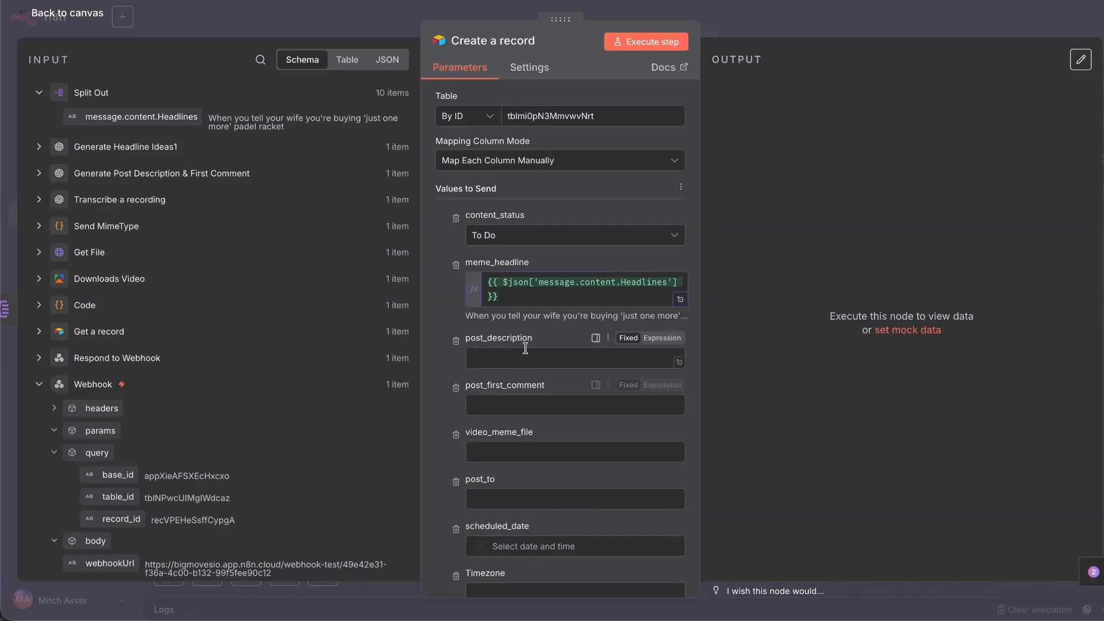
Map social_post[0] into post_description and social_post[1] into post_first_comment.
{"action": "left_click", "coordinate": [525, 352]}
{"action": "left_click", "coordinate": [38, 92]}
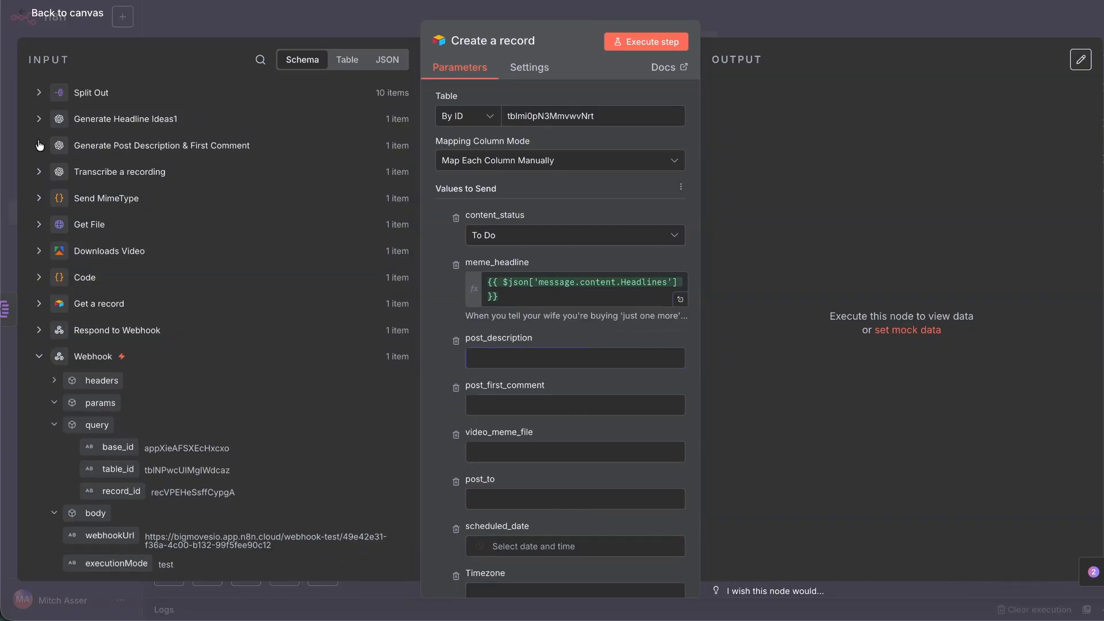
{"action": "left_click", "coordinate": [39, 145]}
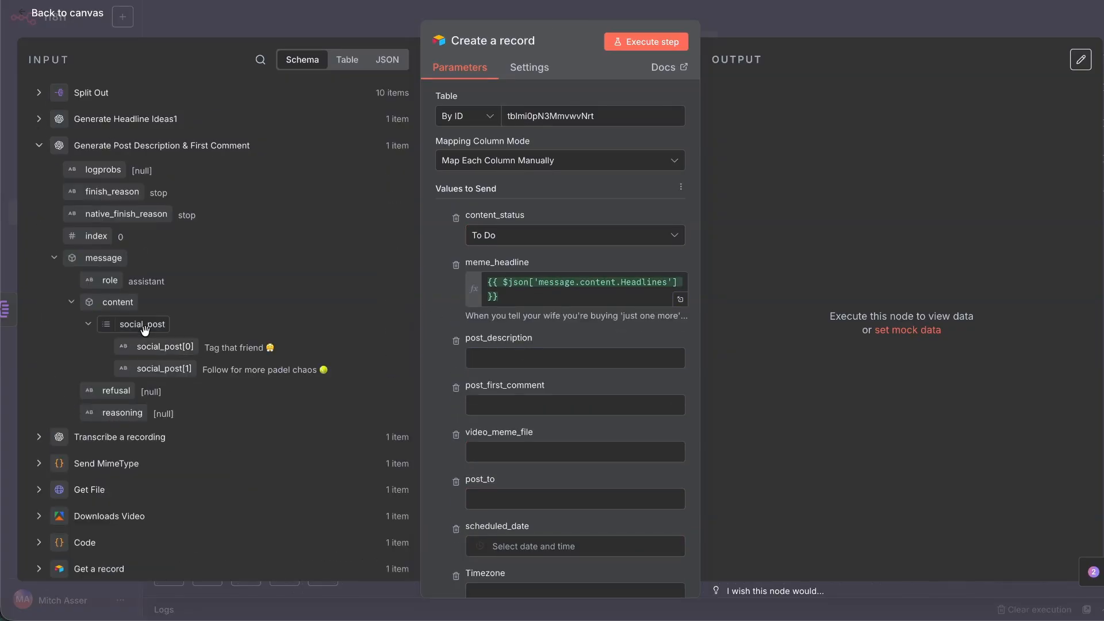
{"action": "left_click_drag", "start_coordinate": [155, 344], "coordinate": [564, 371]}
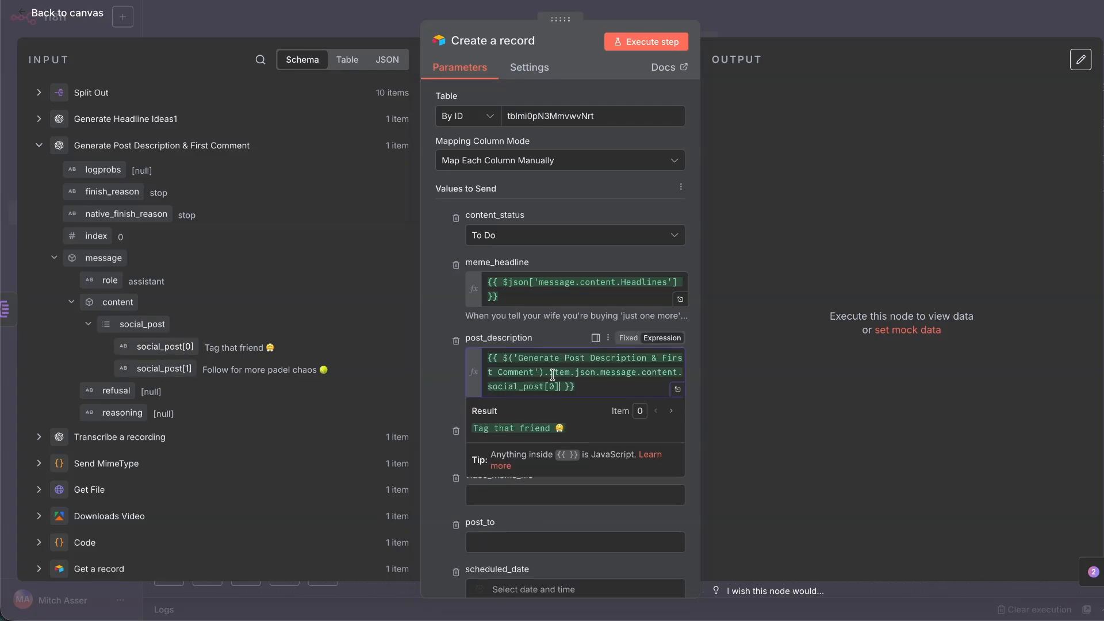
{"action": "left_click", "coordinate": [450, 406]}
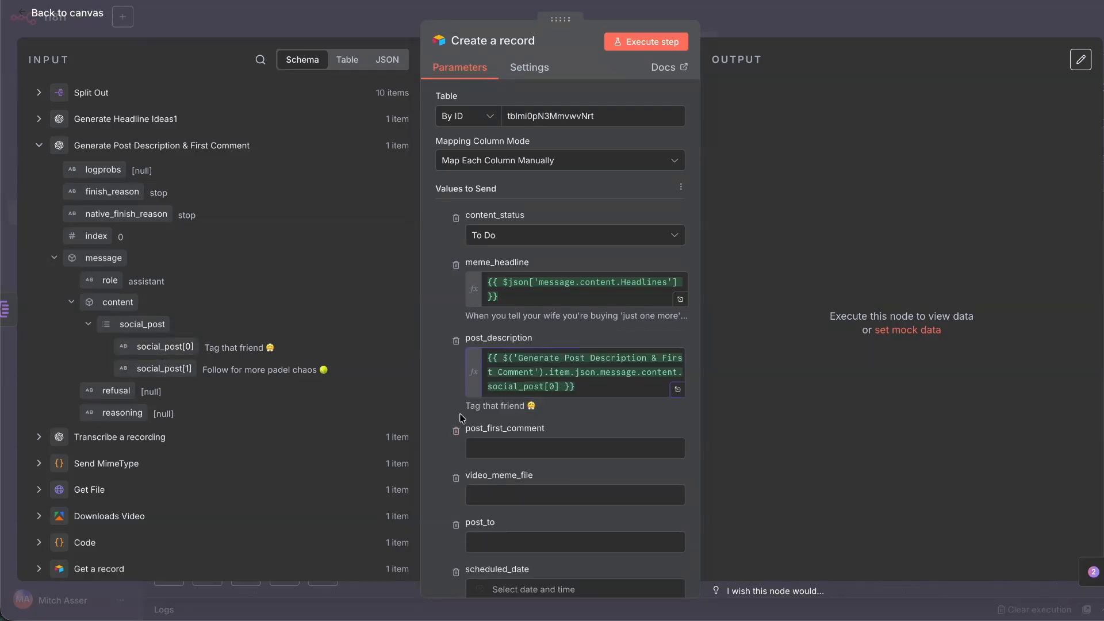
{"action": "left_click", "coordinate": [522, 448]}
{"action": "left_click_drag", "start_coordinate": [140, 370], "coordinate": [483, 454]}
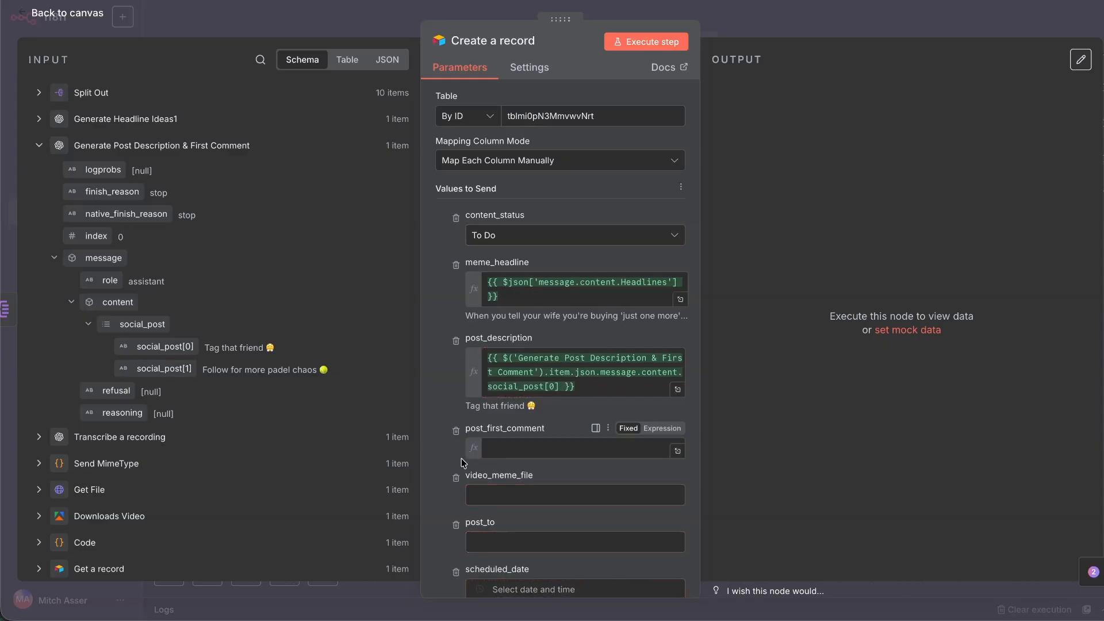
Map Downloads Video's video_url into video_meme_file, wrapped as [{ url: … }].
{"action": "scroll", "coordinate": [478, 335], "scroll_direction": "down", "scroll_amount": 4}
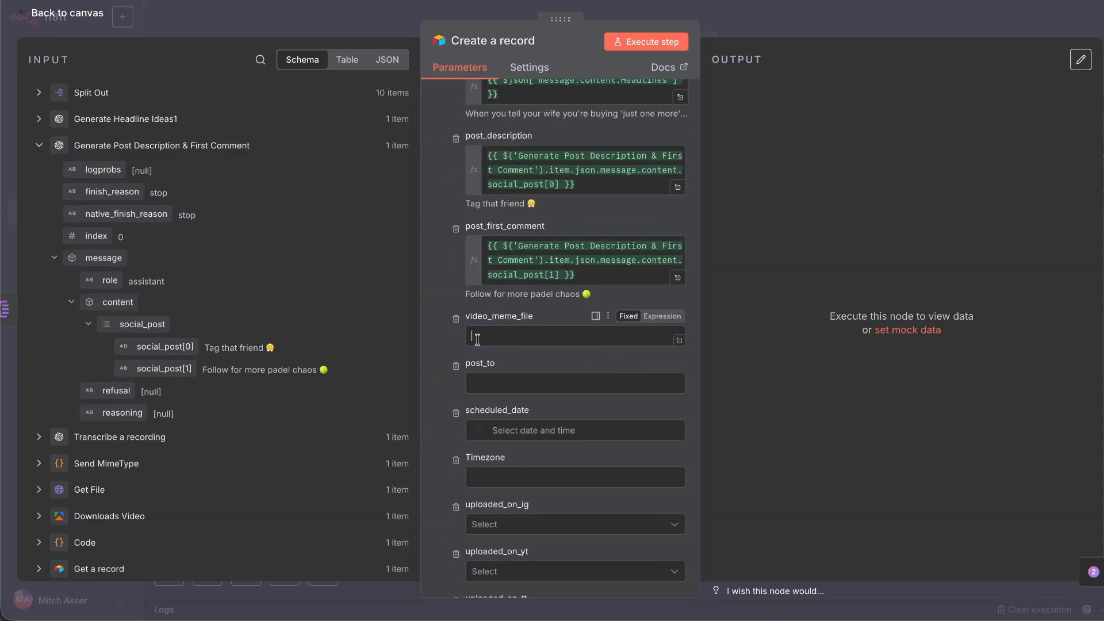
{"action": "left_click", "coordinate": [39, 145]}
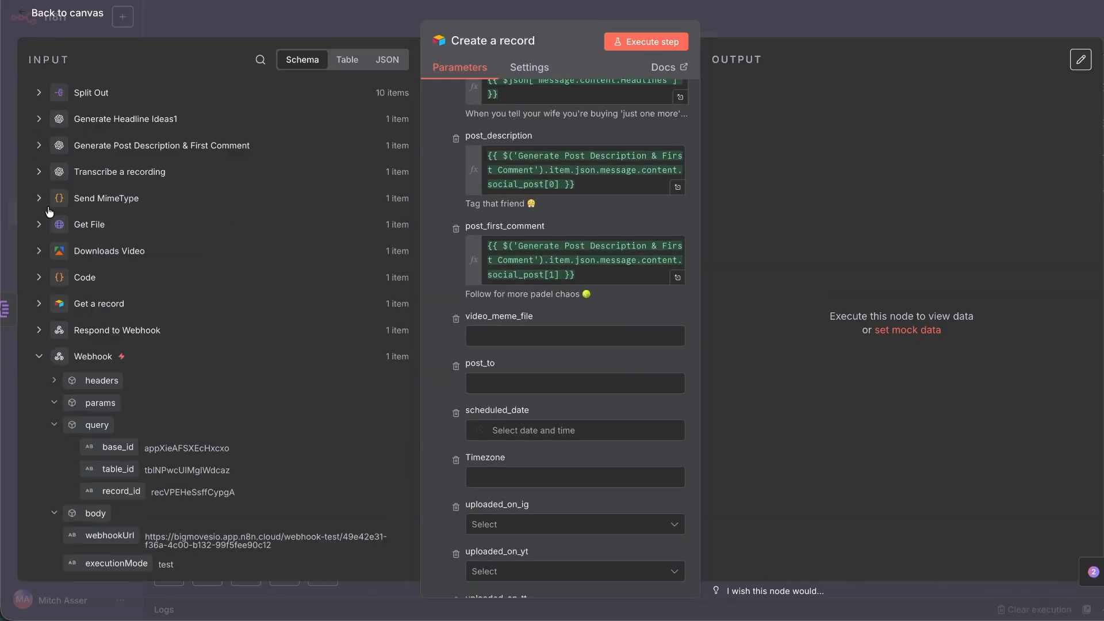
{"action": "left_click", "coordinate": [38, 356]}
{"action": "left_click", "coordinate": [39, 250]}
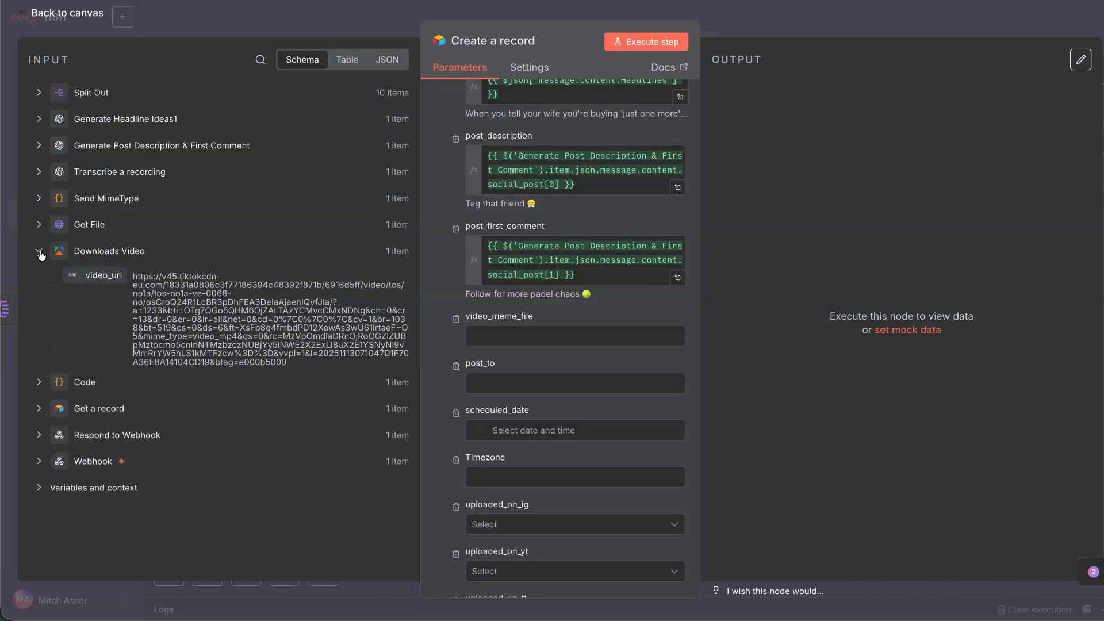
{"action": "left_click_drag", "start_coordinate": [104, 275], "coordinate": [533, 345]}
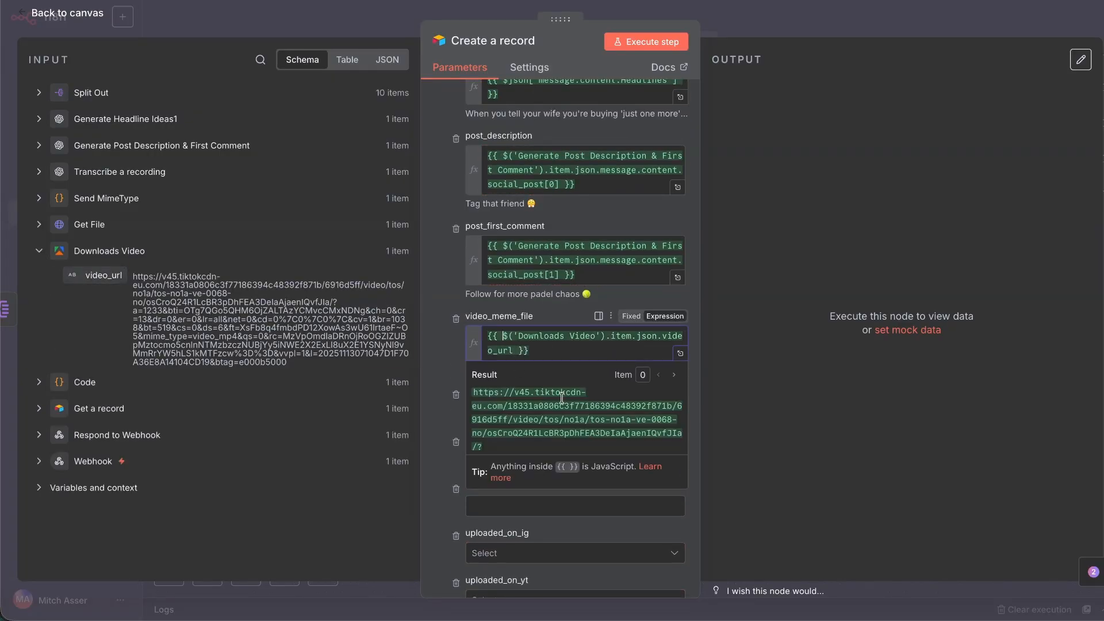
{"action": "left_click", "coordinate": [492, 336]}
{"action": "type", "text": "url: "}
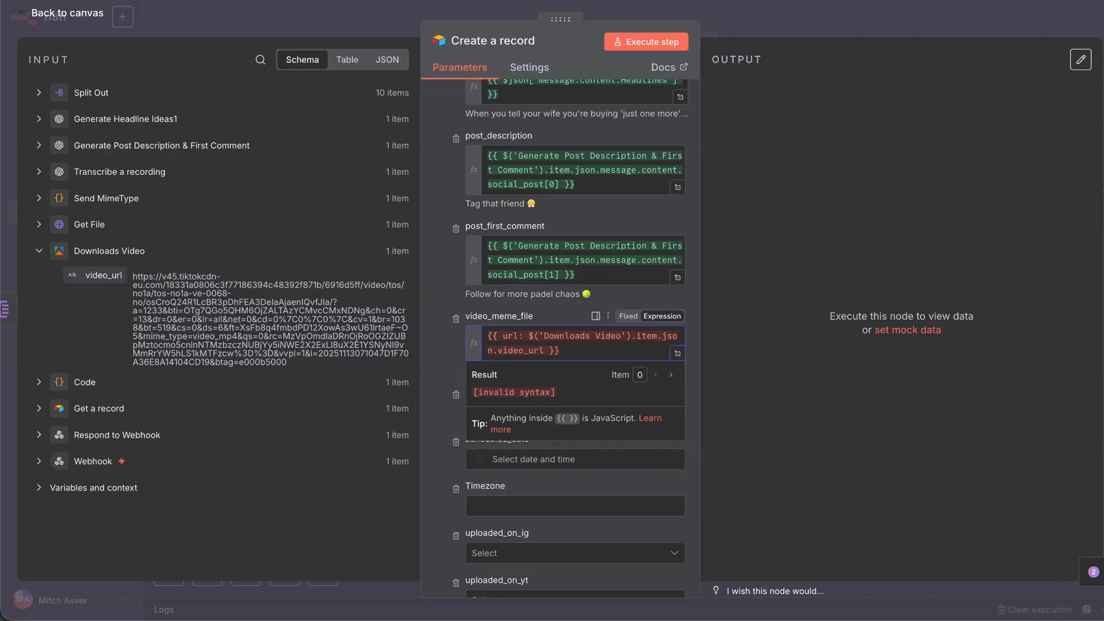
{"action": "type", "text": "[{ "}
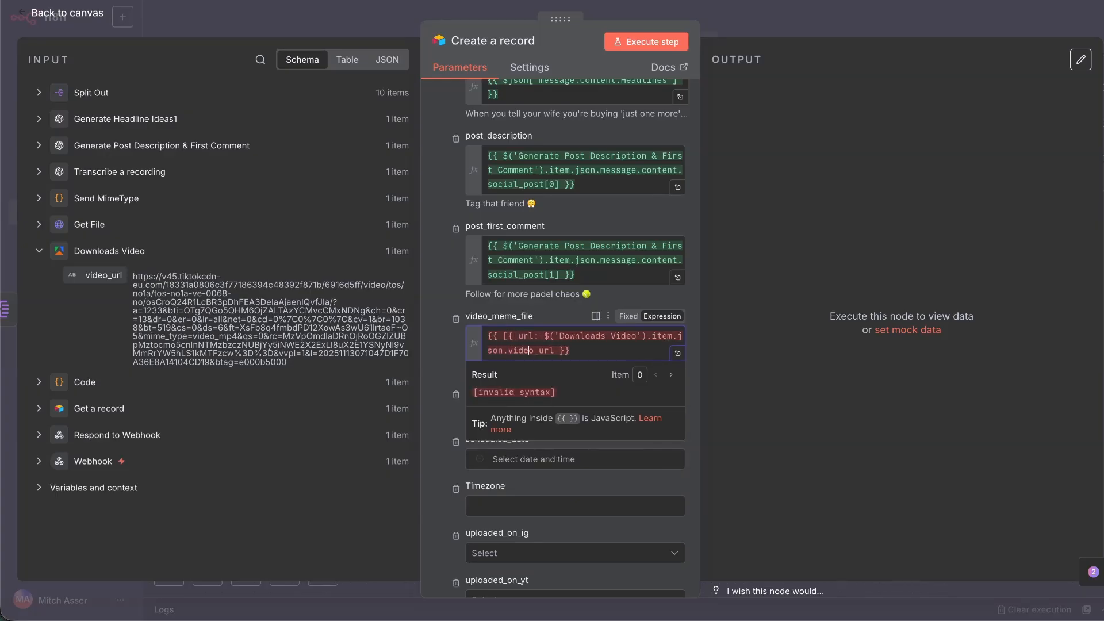
{"action": "type", "text": "}]"}
{"action": "left_click", "coordinate": [440, 360]}
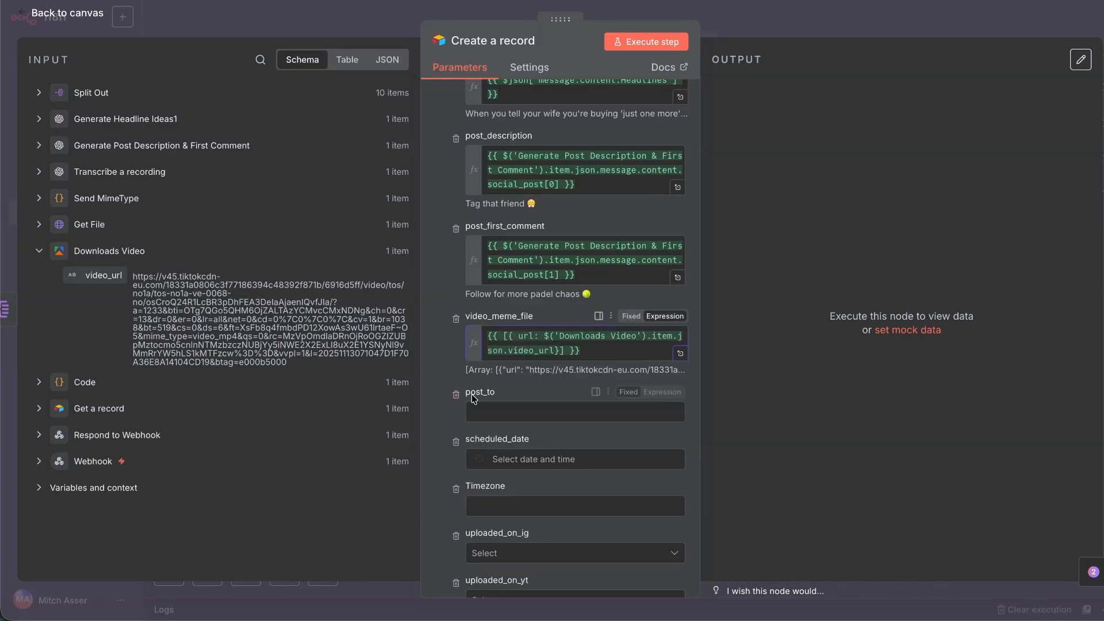
Remove the post_to, scheduled_date, Timezone, uploaded_on and original_video_url columns, then execute the step.
{"action": "scroll", "coordinate": [471, 394], "scroll_direction": "down", "scroll_amount": 2}
{"action": "left_click", "coordinate": [523, 285]}
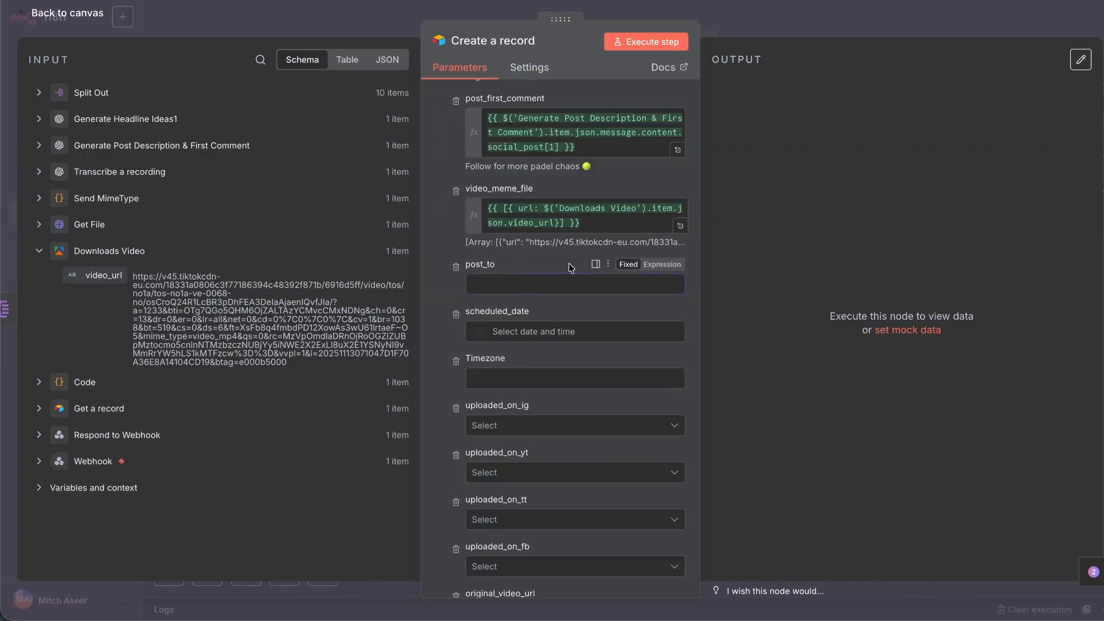
{"action": "left_click", "coordinate": [456, 268]}
{"action": "left_click", "coordinate": [454, 267]}
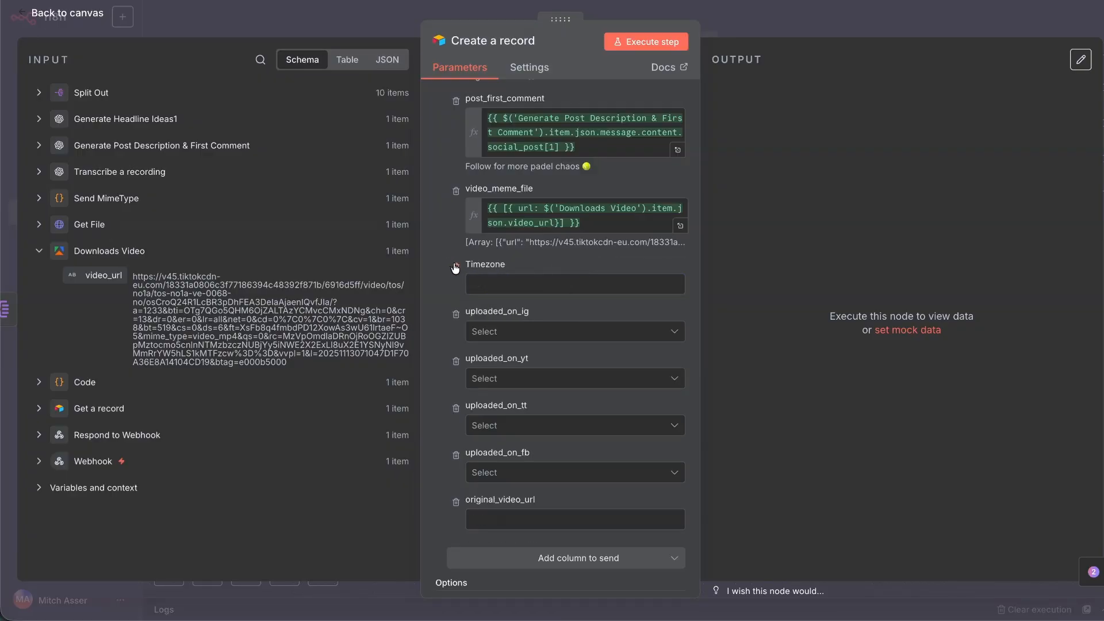
{"action": "left_click", "coordinate": [456, 268]}
{"action": "left_click", "coordinate": [455, 268]}
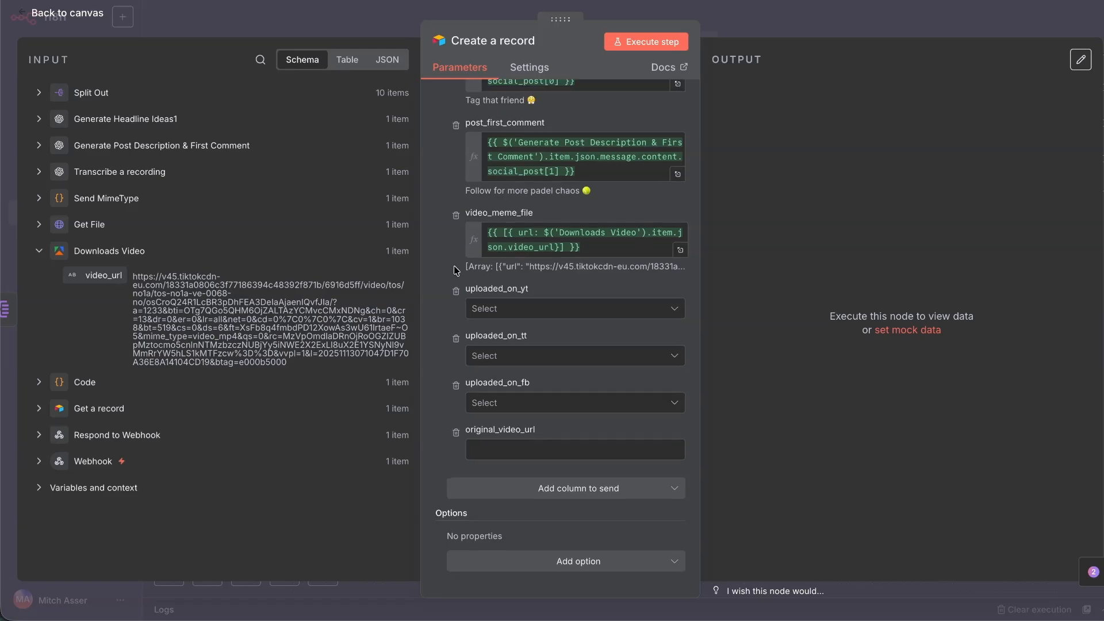
{"action": "left_click", "coordinate": [455, 269]}
{"action": "left_click", "coordinate": [457, 291]}
{"action": "left_click", "coordinate": [458, 339]}
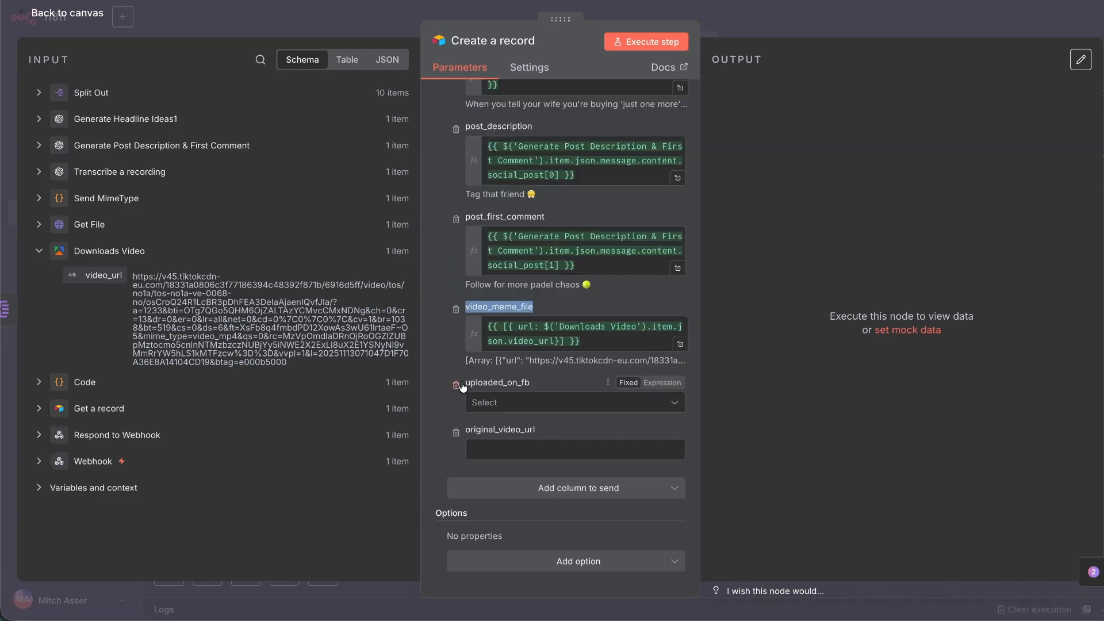
{"action": "left_click", "coordinate": [456, 385]}
{"action": "left_click", "coordinate": [454, 422]}
{"action": "scroll", "coordinate": [524, 223], "scroll_direction": "up", "scroll_amount": 6}
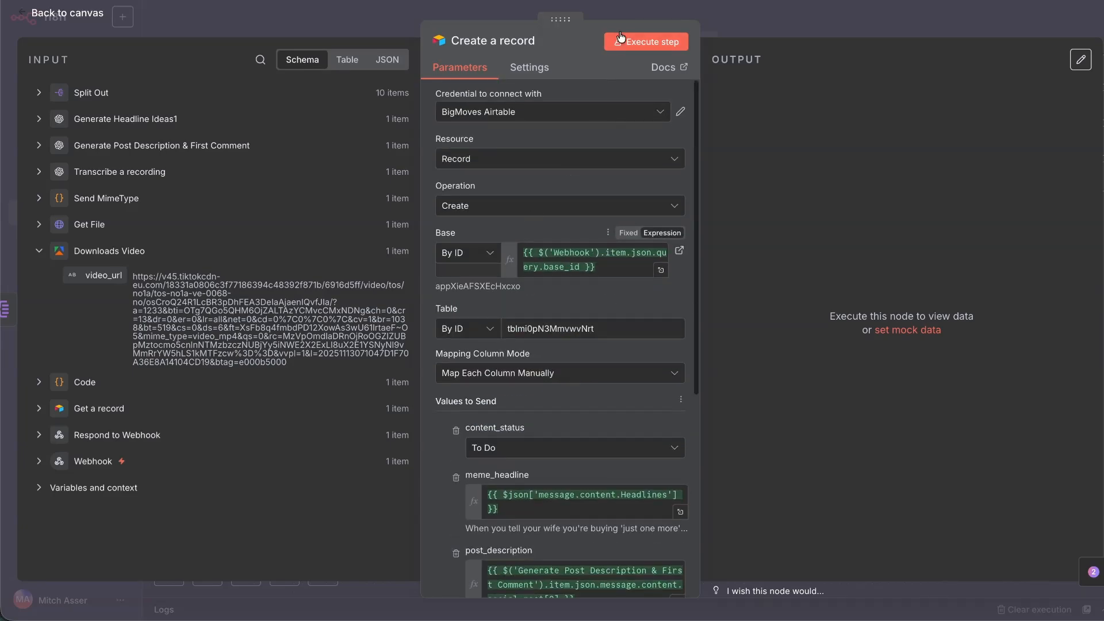
{"action": "left_click", "coordinate": [644, 49]}
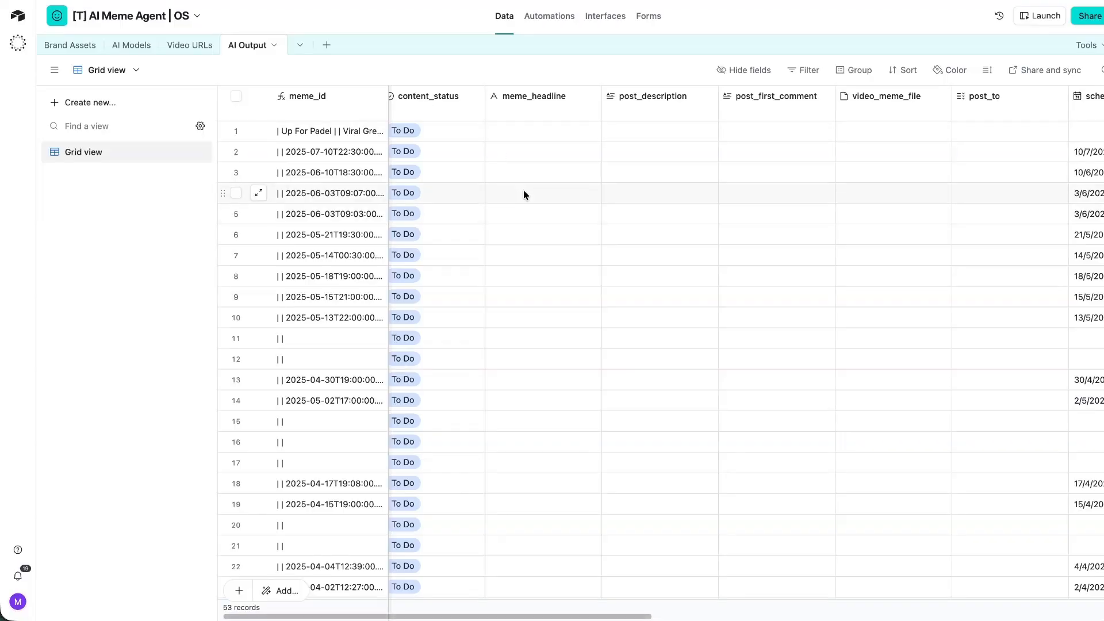
Select all records in AI Output and delete the 47 old ones.
{"action": "scroll", "coordinate": [519, 188], "scroll_direction": "right", "scroll_amount": 2}
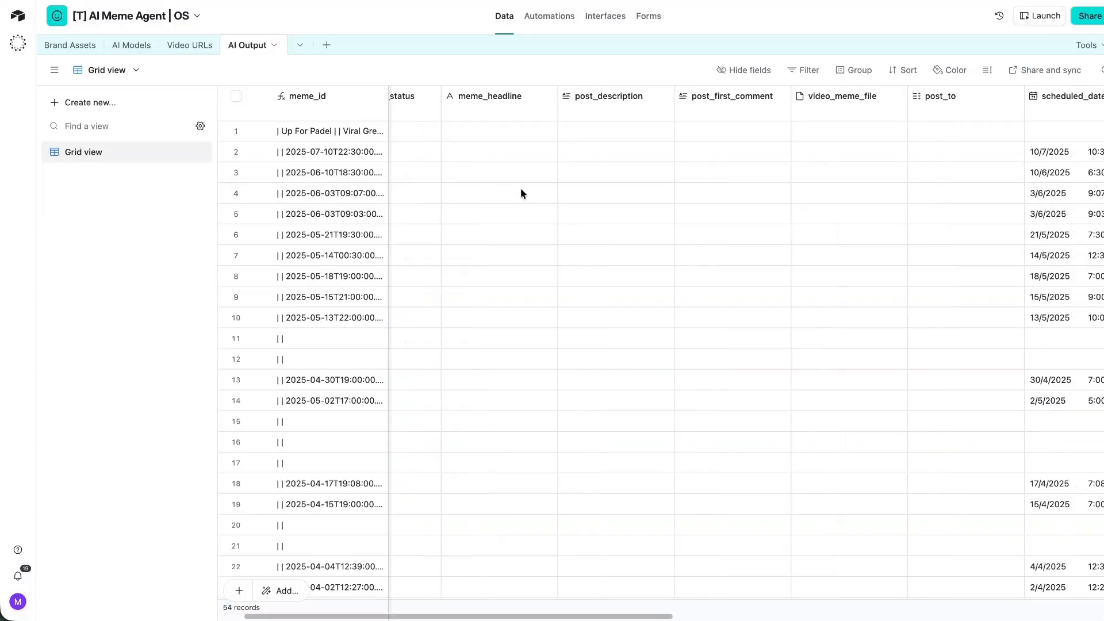
{"action": "scroll", "coordinate": [258, 287], "scroll_direction": "down", "scroll_amount": 10}
{"action": "left_click", "coordinate": [237, 286]}
{"action": "scroll", "coordinate": [242, 281], "scroll_direction": "up", "scroll_amount": 15}
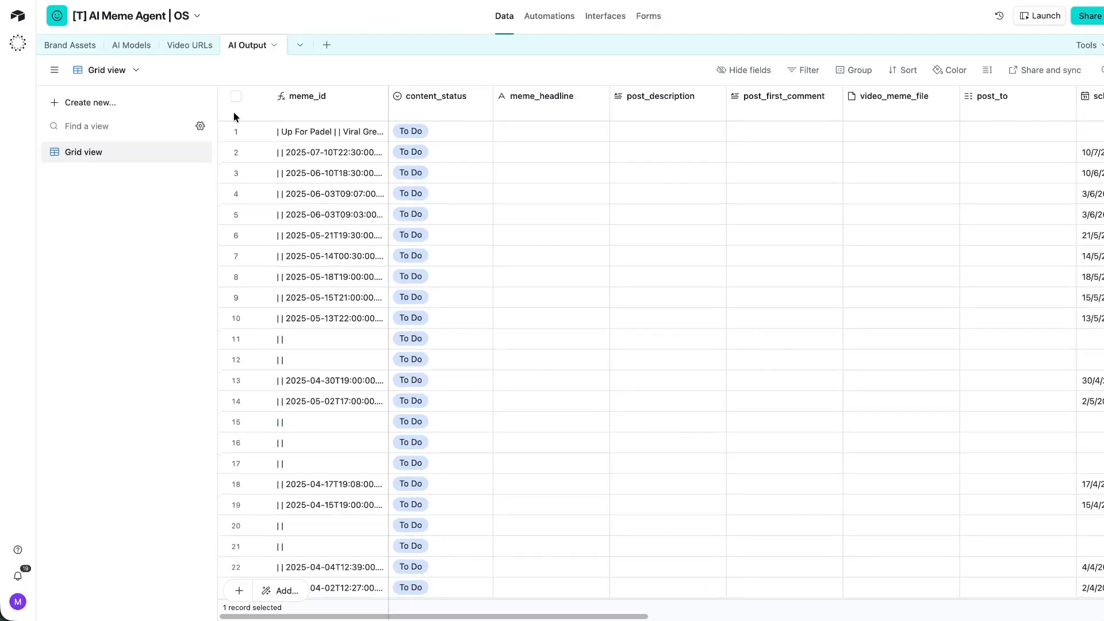
{"action": "left_click", "coordinate": [236, 132]}
{"action": "right_click", "coordinate": [236, 136]}
{"action": "key", "text": "Escape"}
{"action": "left_click", "coordinate": [236, 96]}
{"action": "scroll", "coordinate": [258, 216], "scroll_direction": "down", "scroll_amount": 15}
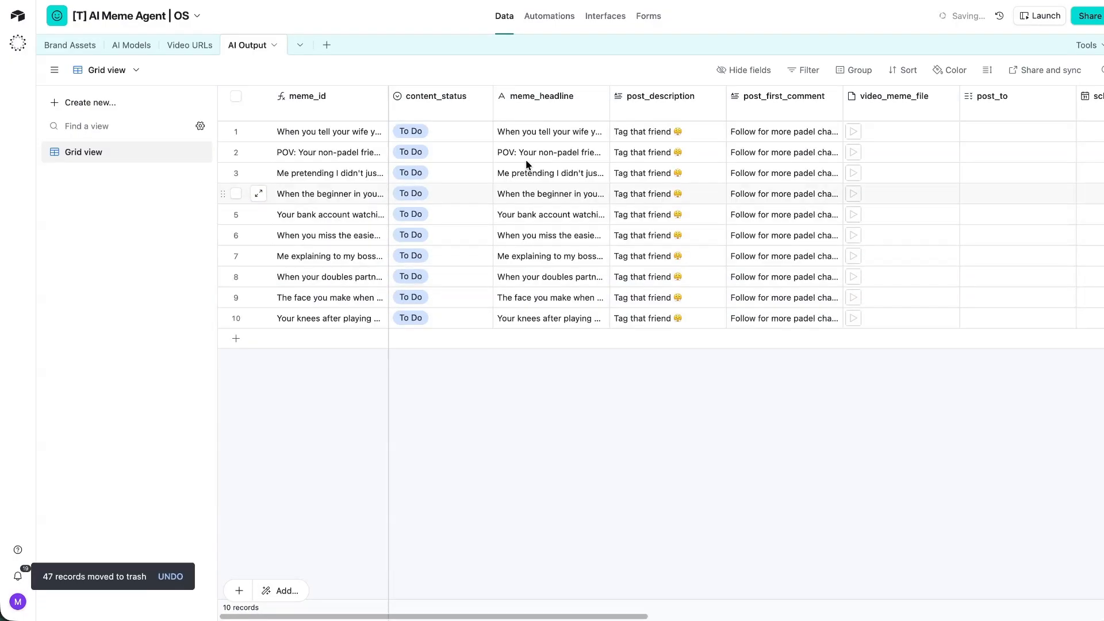
{"action": "left_click", "coordinate": [587, 134]}
Widen the meme_headline column by dragging its border.
{"action": "left_click", "coordinate": [683, 113]}
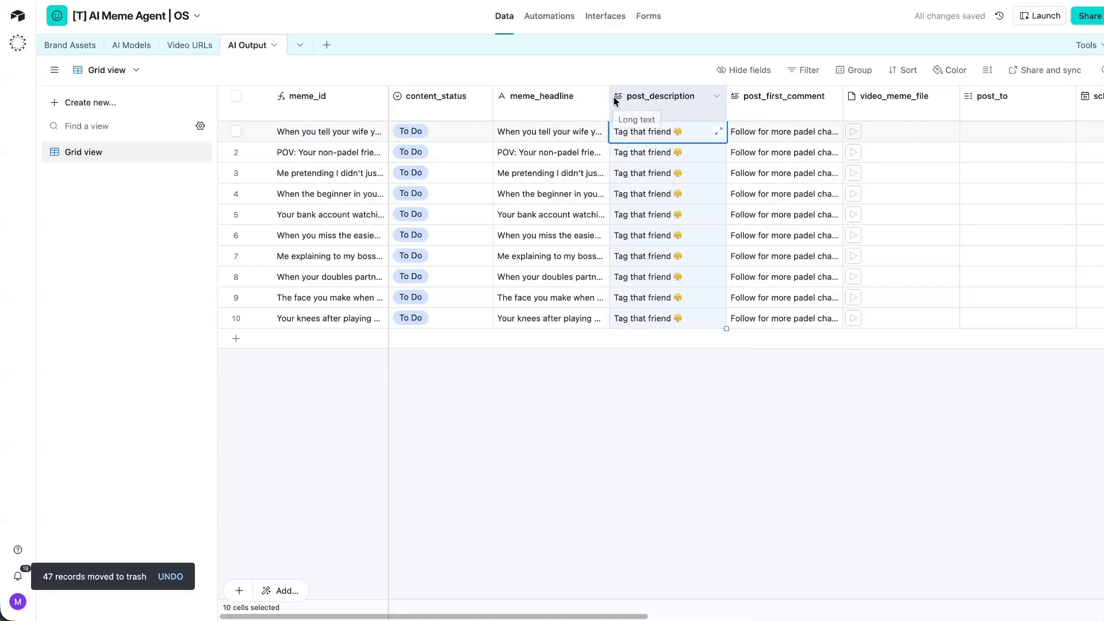
{"action": "left_click_drag", "start_coordinate": [610, 95], "coordinate": [697, 106]}
{"action": "scroll", "coordinate": [736, 143], "scroll_direction": "right", "scroll_amount": 10}
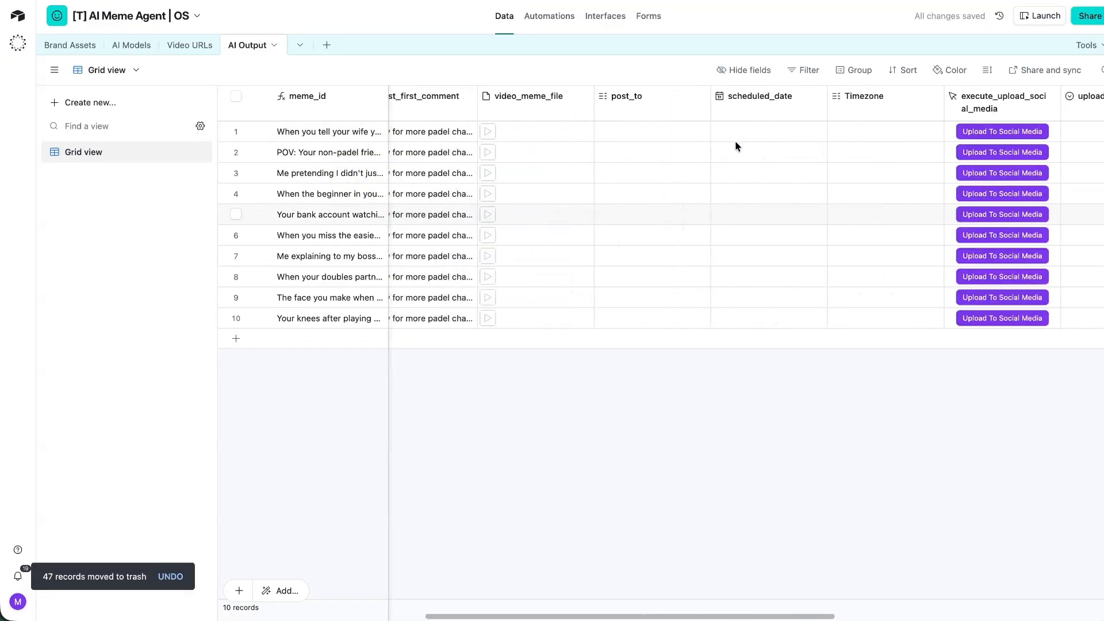
{"action": "scroll", "coordinate": [730, 141], "scroll_direction": "left", "scroll_amount": 8}
{"action": "scroll", "coordinate": [825, 141], "scroll_direction": "right", "scroll_amount": 15}
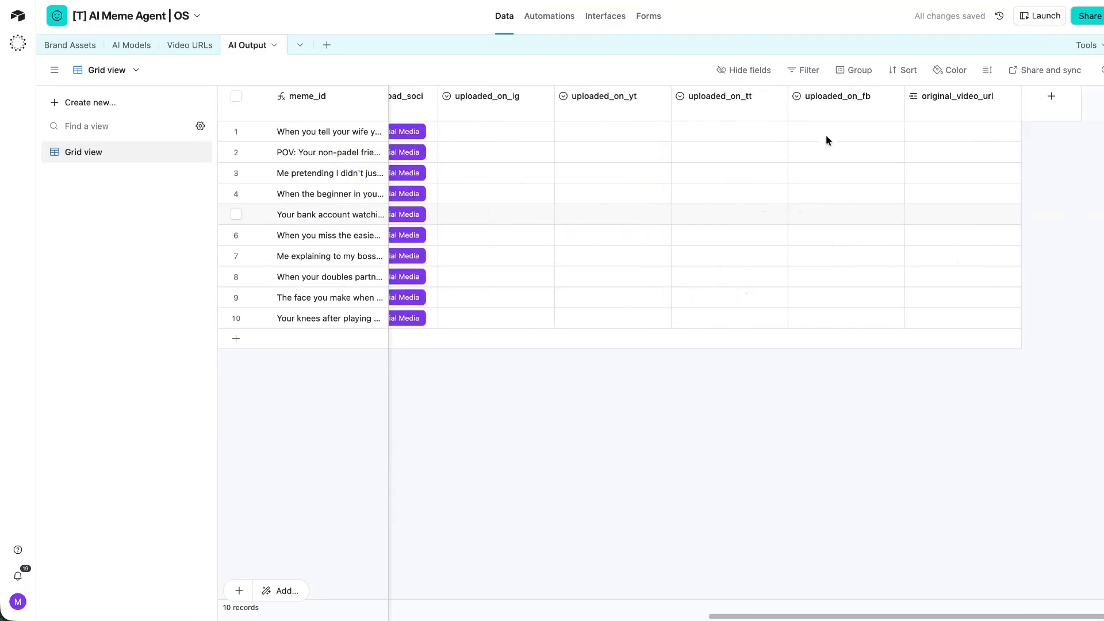
{"action": "scroll", "coordinate": [561, 142], "scroll_direction": "left", "scroll_amount": 15}
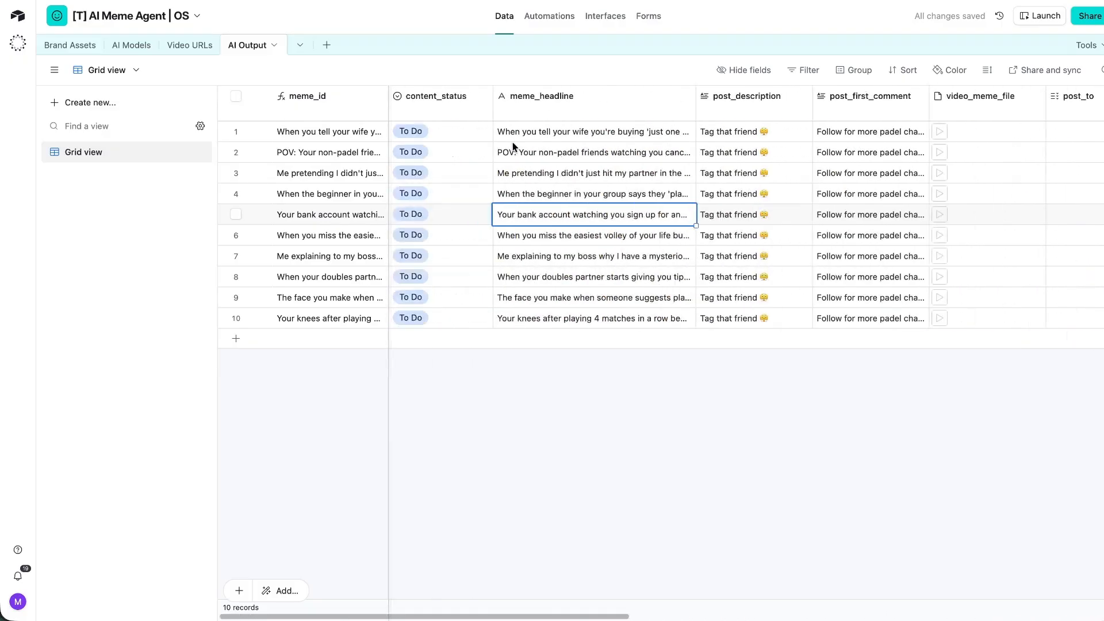
{"action": "scroll", "coordinate": [493, 150], "scroll_direction": "right", "scroll_amount": 15}
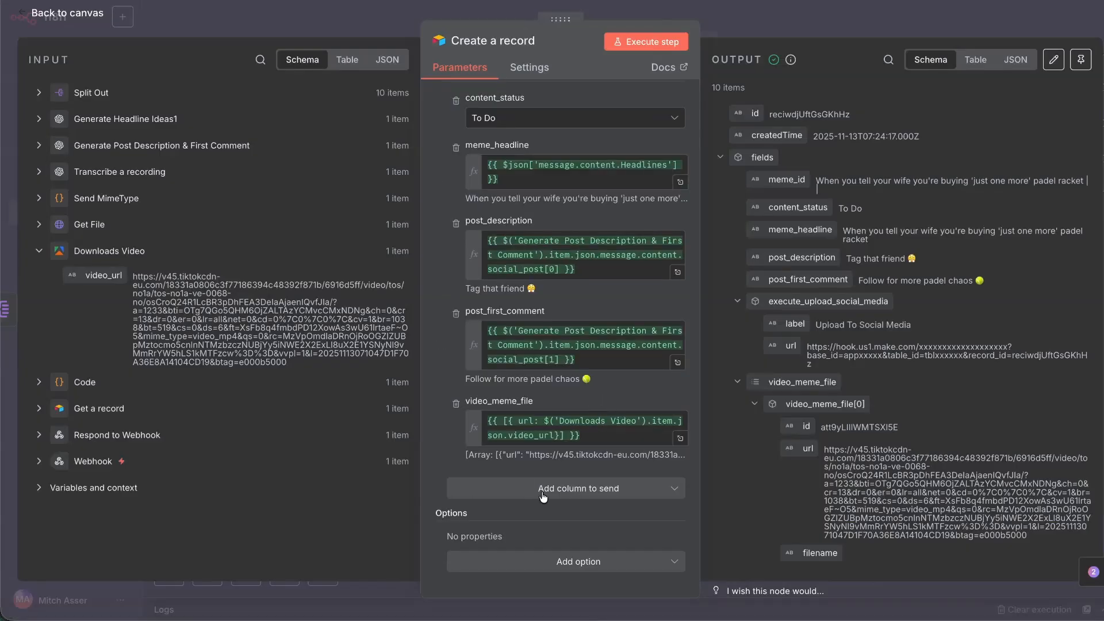
Add original_video_url to the columns sent by Create a record.
{"action": "left_click", "coordinate": [552, 555]}
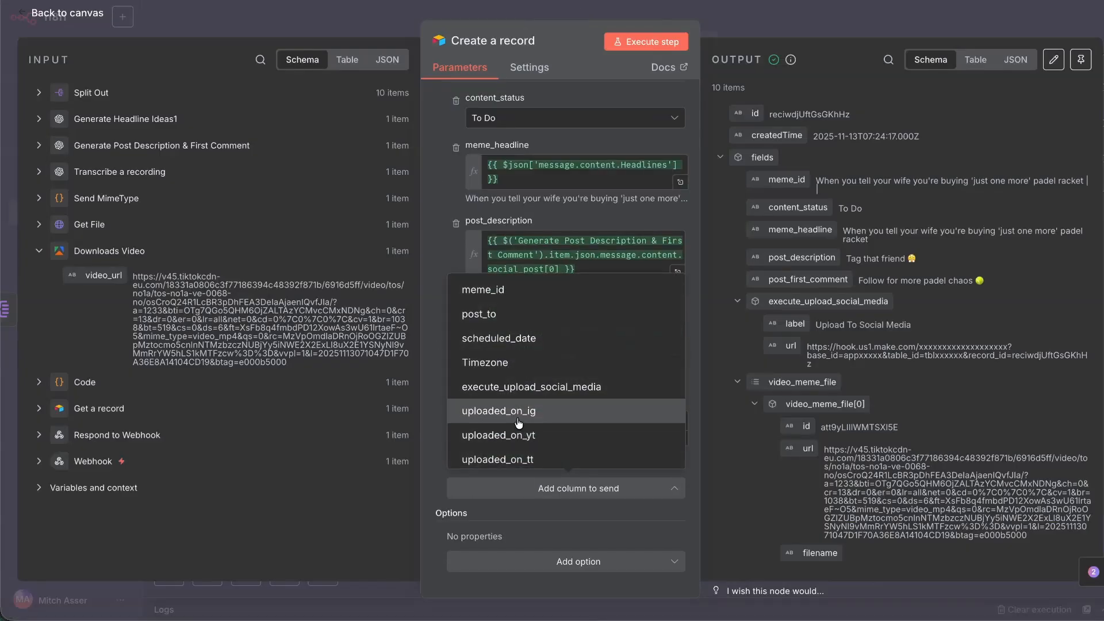
{"action": "scroll", "coordinate": [518, 348], "scroll_direction": "down", "scroll_amount": 2}
{"action": "left_click", "coordinate": [525, 458]}
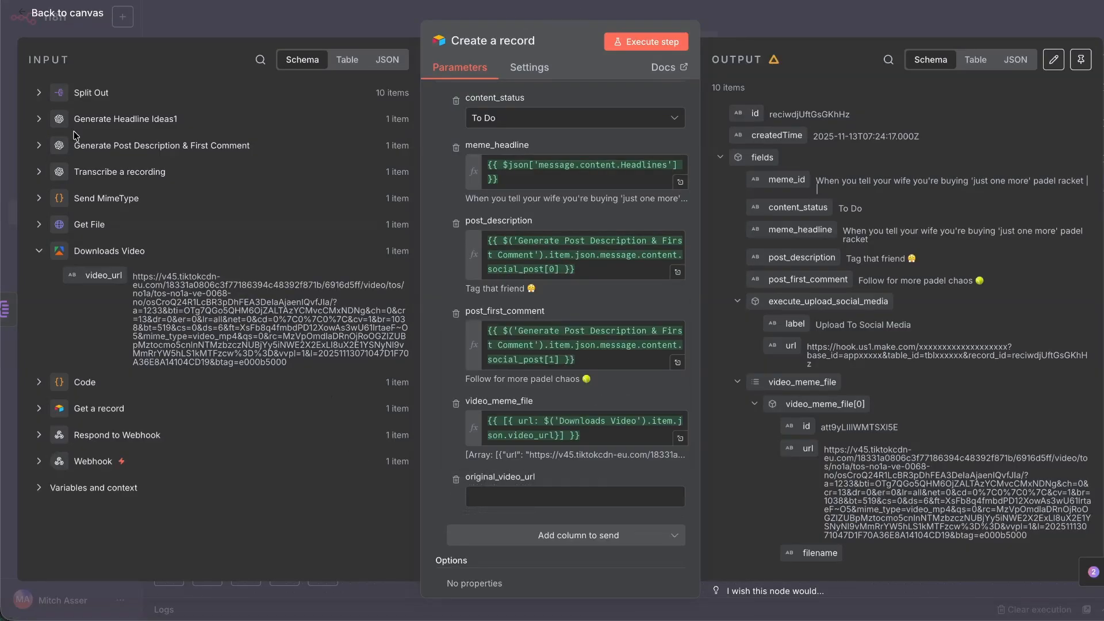
{"action": "left_click", "coordinate": [38, 410]}
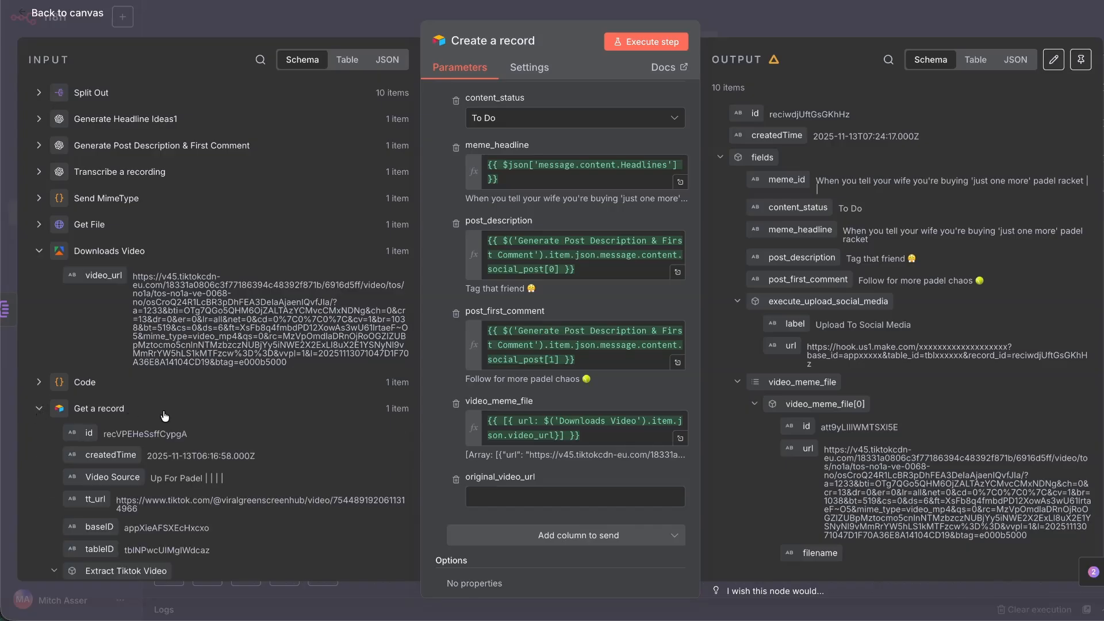
{"action": "scroll", "coordinate": [167, 415], "scroll_direction": "down", "scroll_amount": 5}
{"action": "left_click_drag", "start_coordinate": [68, 148], "coordinate": [75, 151]}
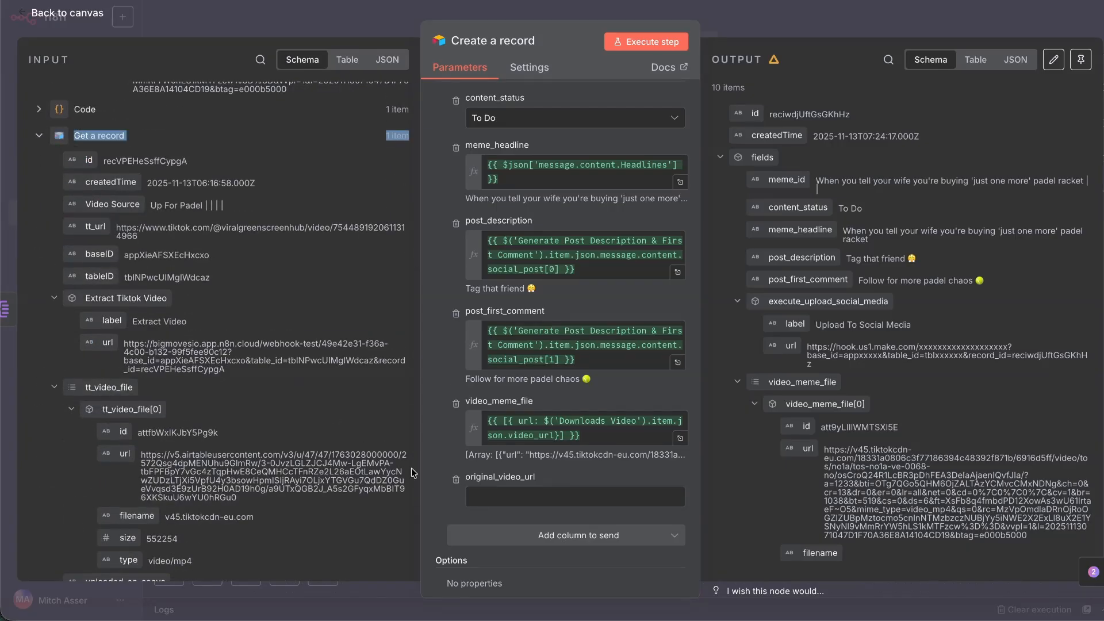
Set original_video_url to ['{{ $('Get a record').item.json.id }}'] and return to the canvas.
{"action": "left_click", "coordinate": [502, 495]}
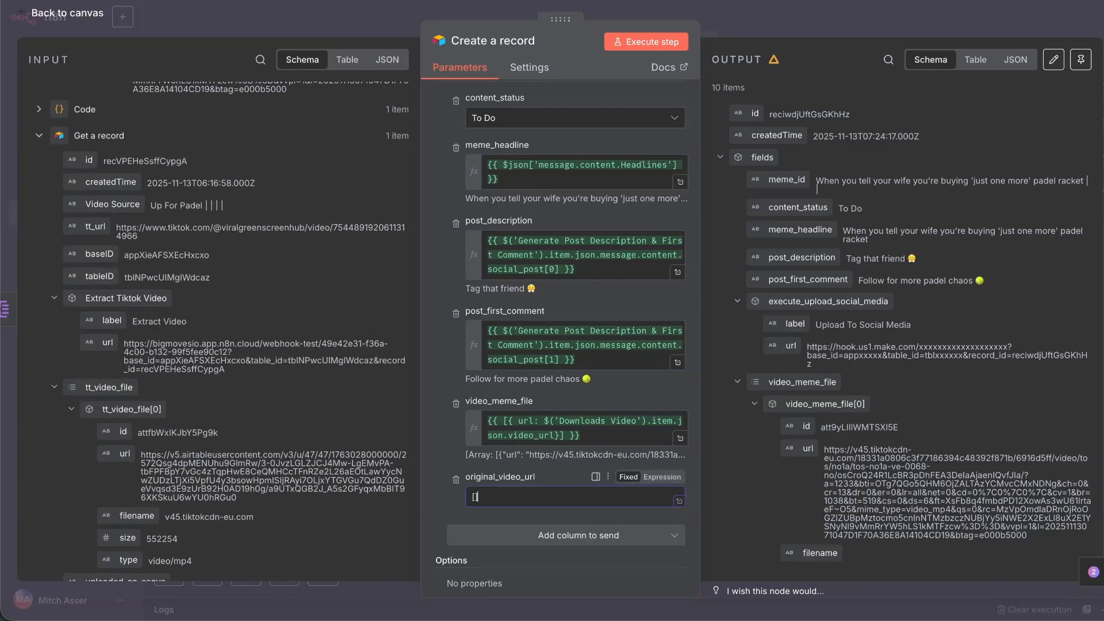
{"action": "type", "text": "['"}
{"action": "key", "text": "BackSpace"}
{"action": "key", "text": "BackSpace"}
{"action": "left_click", "coordinate": [680, 516]}
{"action": "left_click_drag", "start_coordinate": [337, 111], "coordinate": [547, 125]}
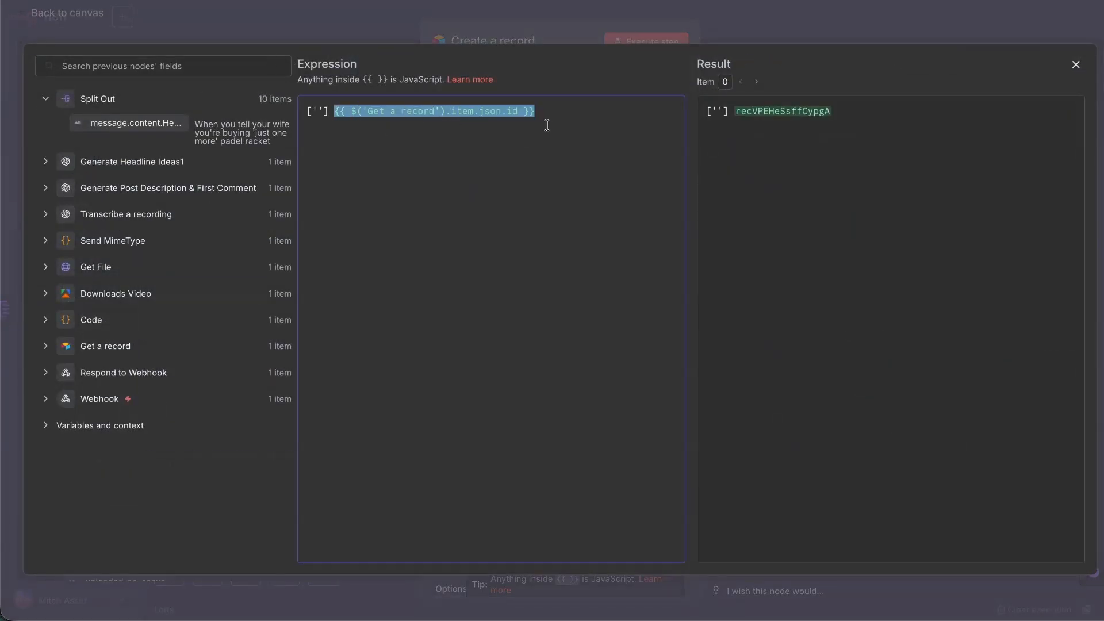
{"action": "key", "text": "BackSpace"}
{"action": "key", "text": "ctrl+z"}
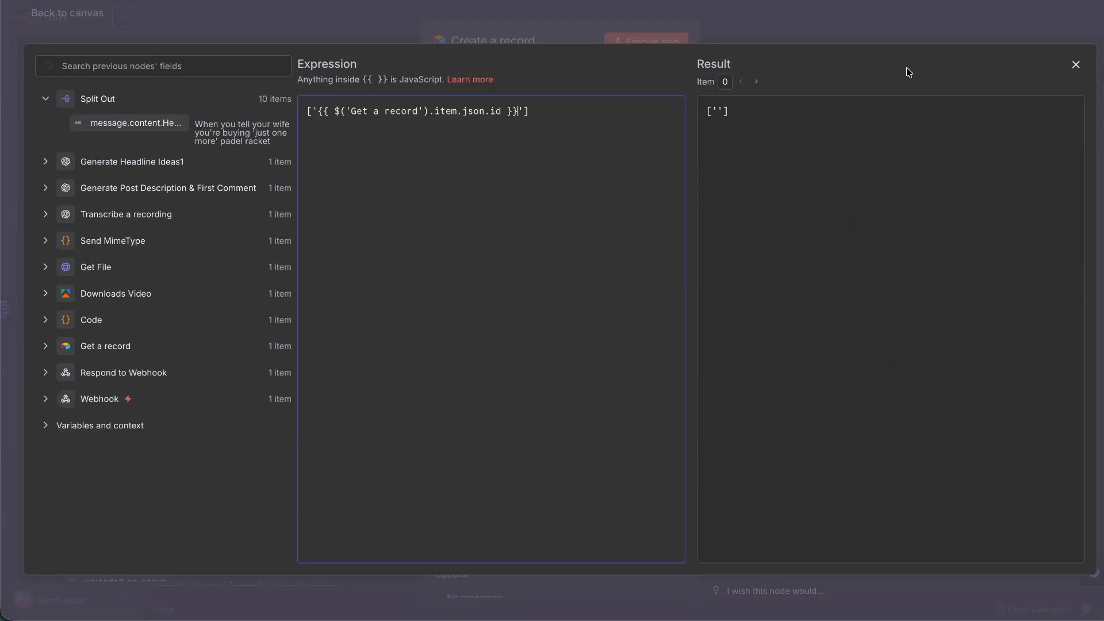
{"action": "left_click", "coordinate": [1076, 64]}
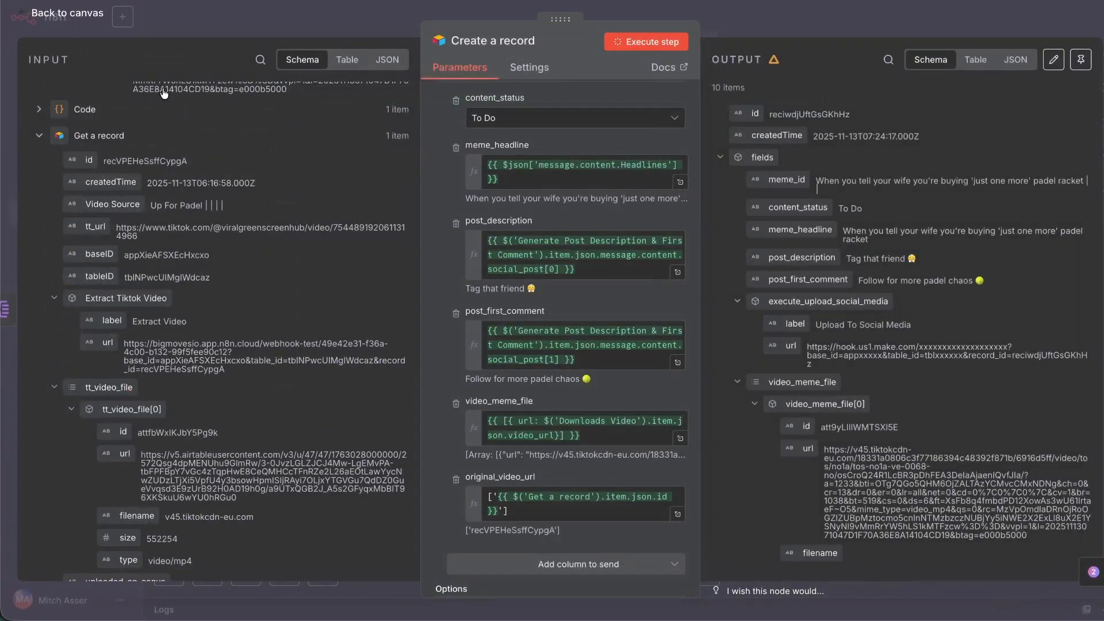
{"action": "left_click", "coordinate": [63, 14]}
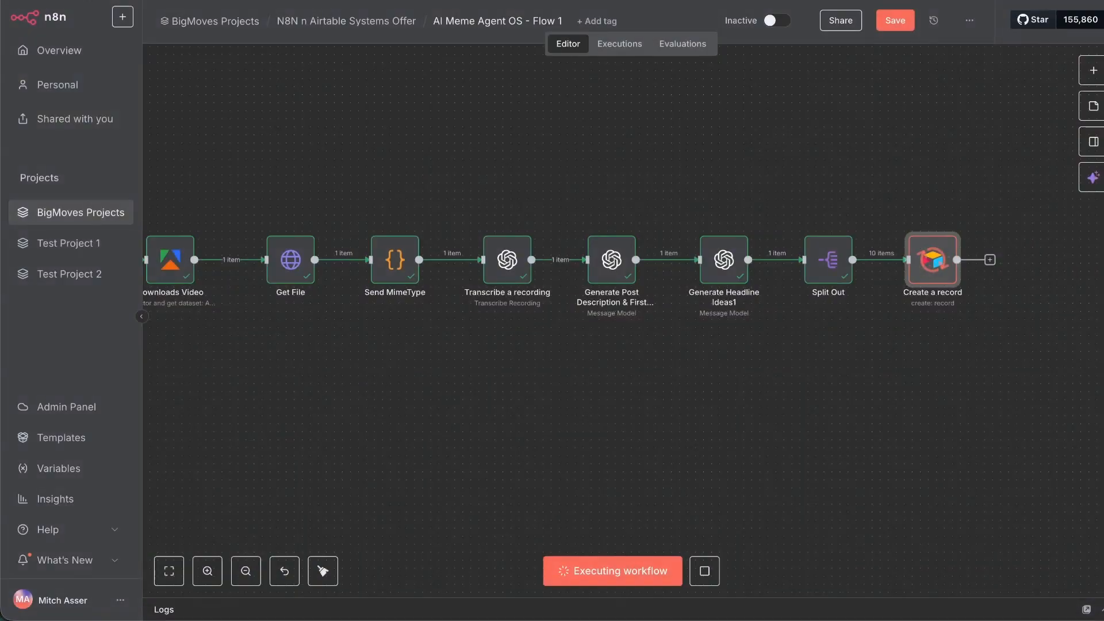
In Airtable's AI Output, delete the ten older records in rows 1–10.
{"action": "key", "text": "ctrl+Tab"}
{"action": "scroll", "coordinate": [430, 297], "scroll_direction": "left", "scroll_amount": 15}
{"action": "scroll", "coordinate": [436, 296], "scroll_direction": "right", "scroll_amount": 15}
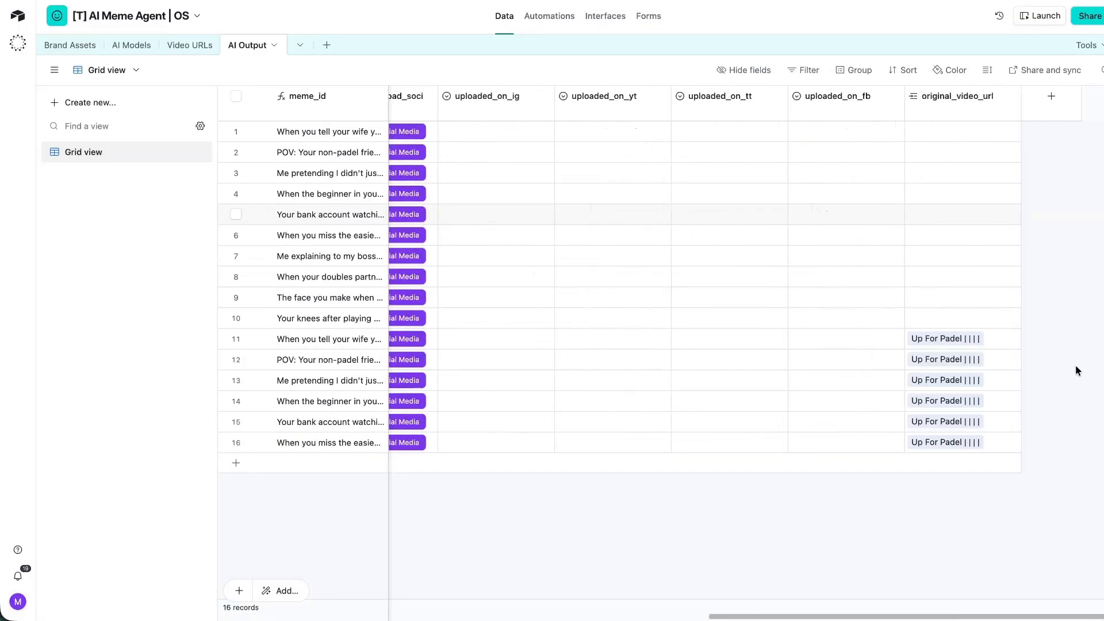
{"action": "left_click", "coordinate": [236, 317]}
{"action": "scroll", "coordinate": [239, 135], "scroll_direction": "left", "scroll_amount": 15}
{"action": "left_click", "coordinate": [236, 131], "text": "shift"}
{"action": "right_click", "coordinate": [242, 136]}
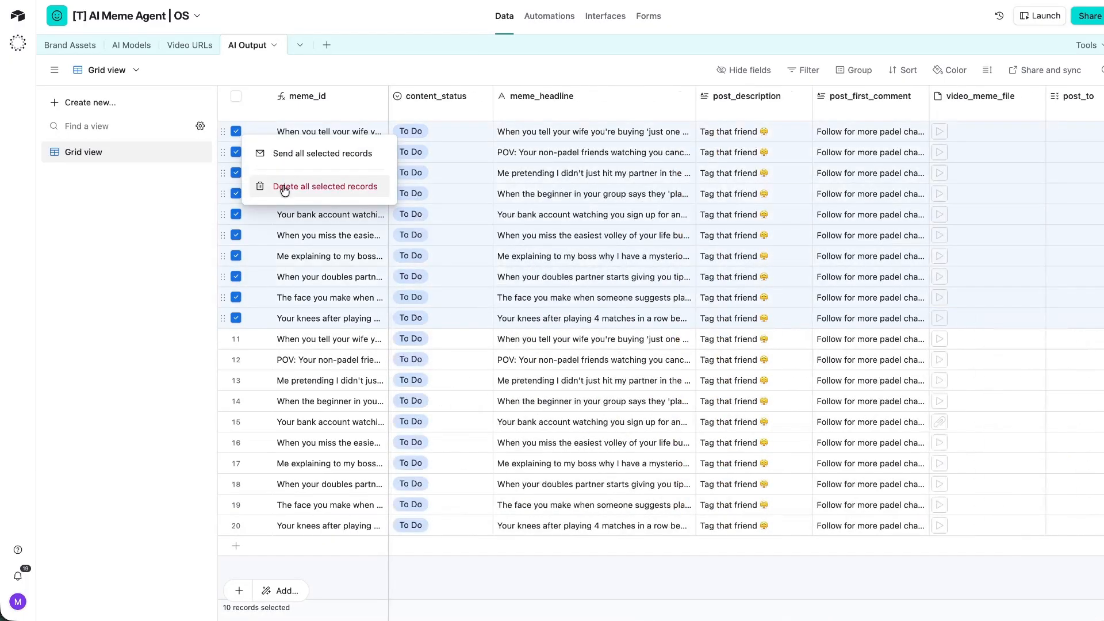
{"action": "left_click", "coordinate": [284, 187]}
{"action": "left_click", "coordinate": [685, 340]}
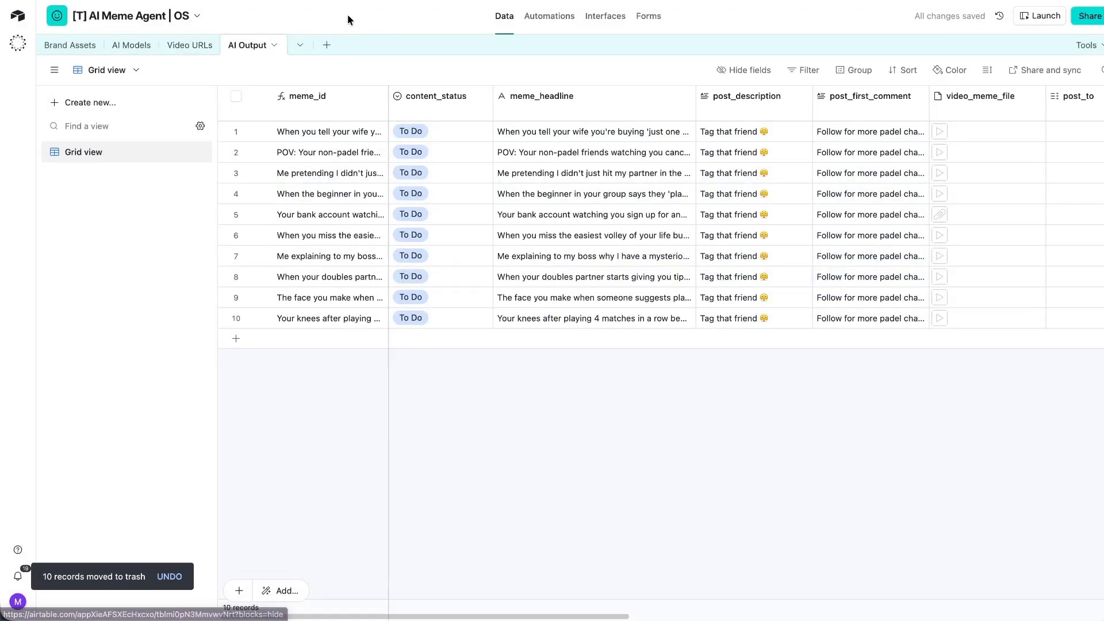
Check the Video URLs table, then start inserting a node between Get a record and Code.
{"action": "left_click", "coordinate": [190, 44]}
{"action": "left_click", "coordinate": [260, 45]}
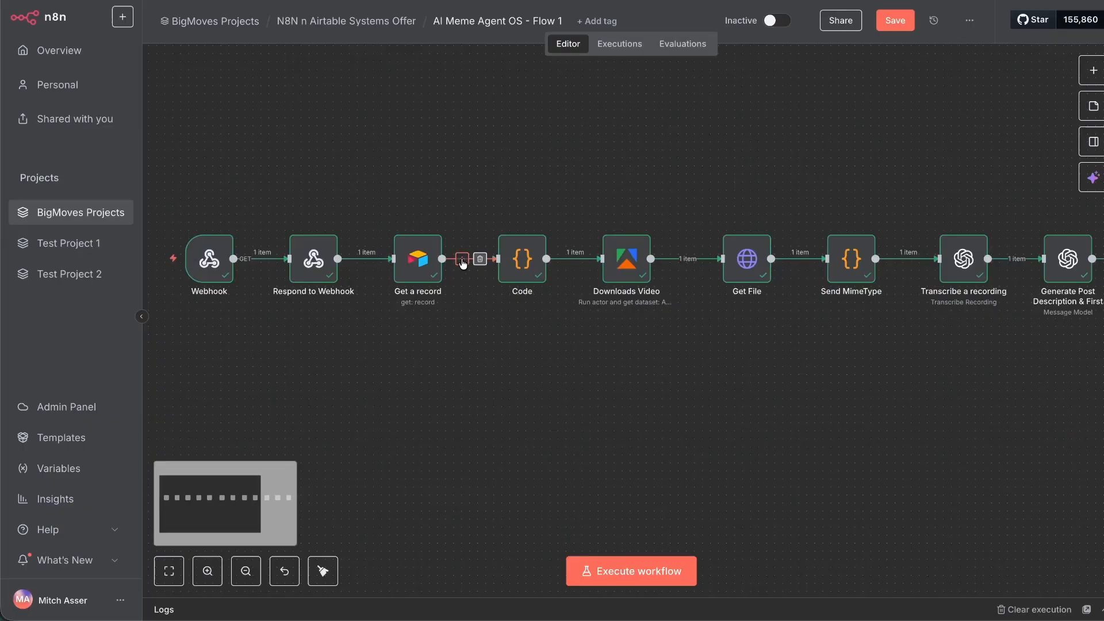
{"action": "left_click", "coordinate": [462, 258]}
Insert an Airtable Update record node with the base set by ID from the Webhook's base_id.
{"action": "type", "text": "airtabl"}
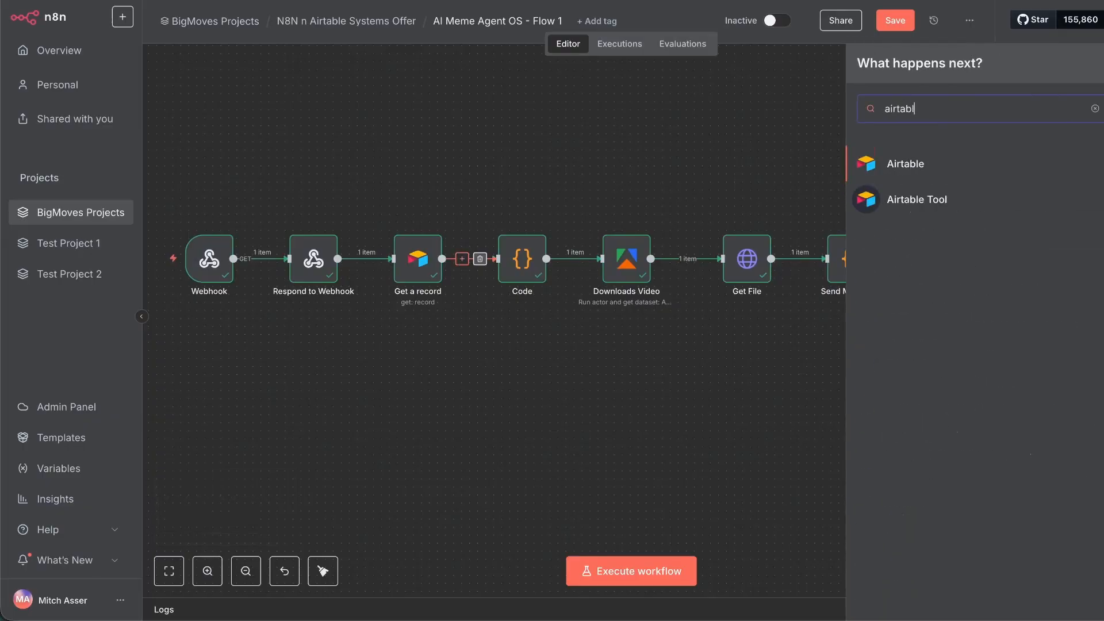
{"action": "type", "text": "e"}
{"action": "left_click", "coordinate": [881, 169]}
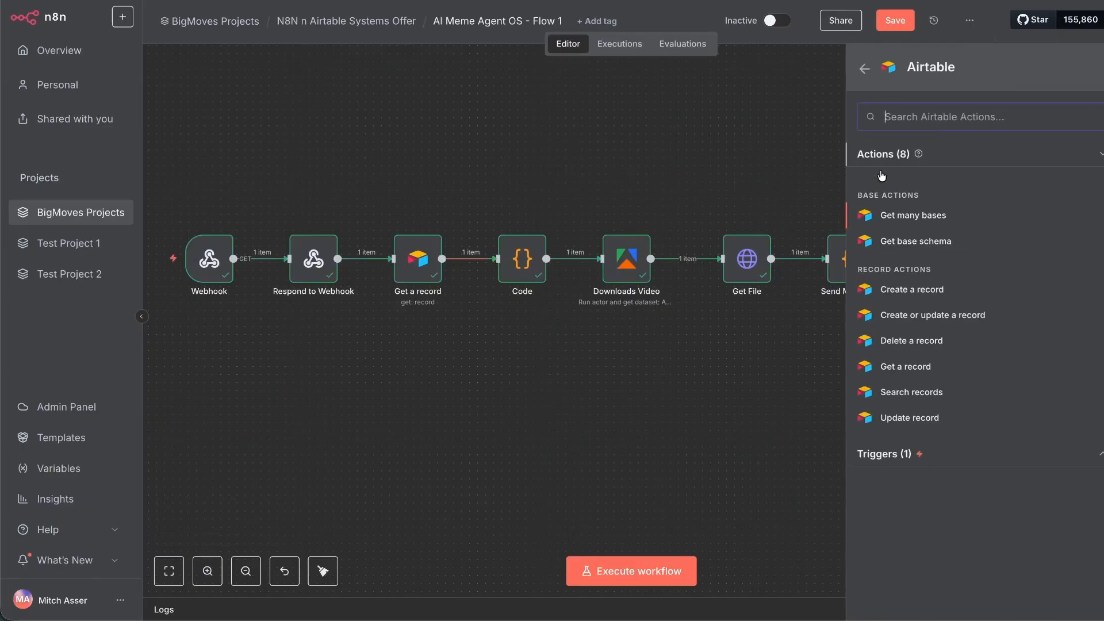
{"action": "left_click", "coordinate": [874, 419]}
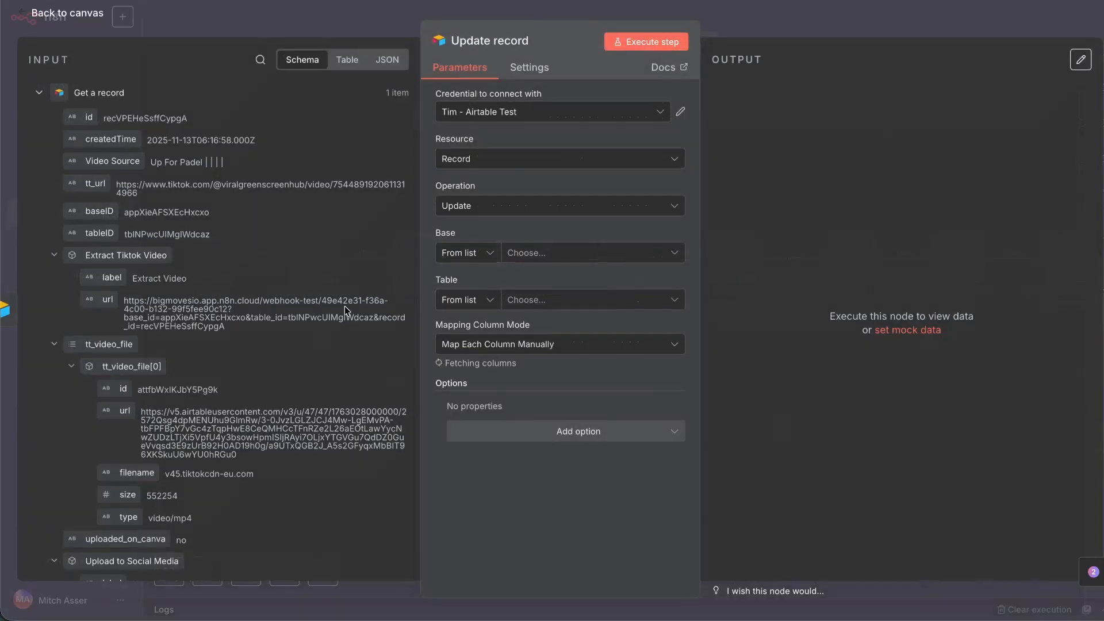
{"action": "left_click", "coordinate": [40, 93]}
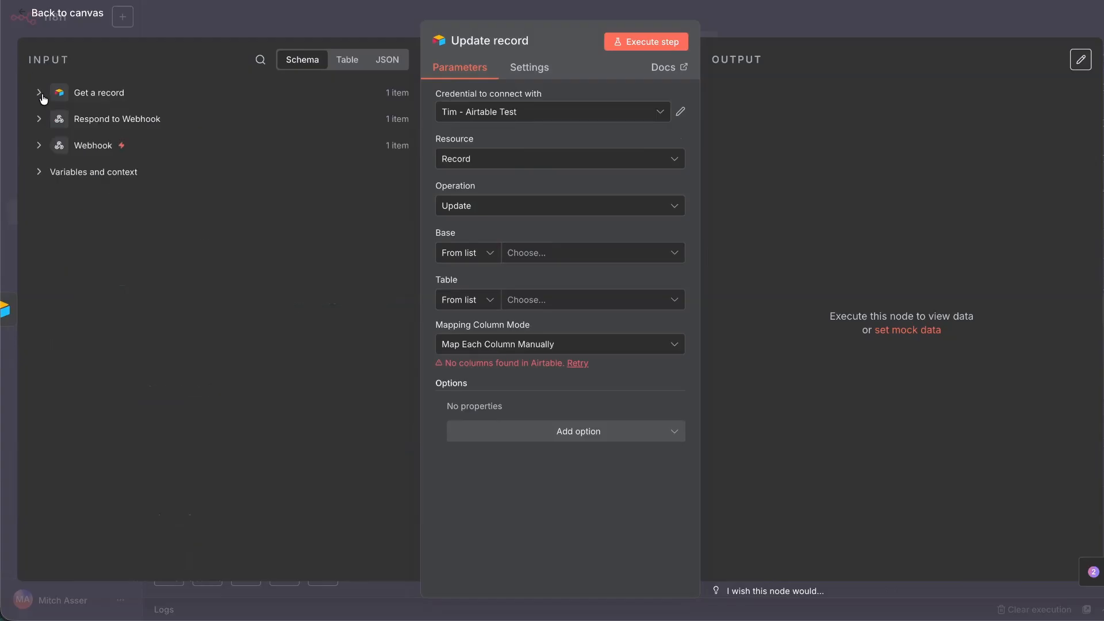
{"action": "left_click", "coordinate": [38, 145]}
{"action": "left_click", "coordinate": [53, 170]}
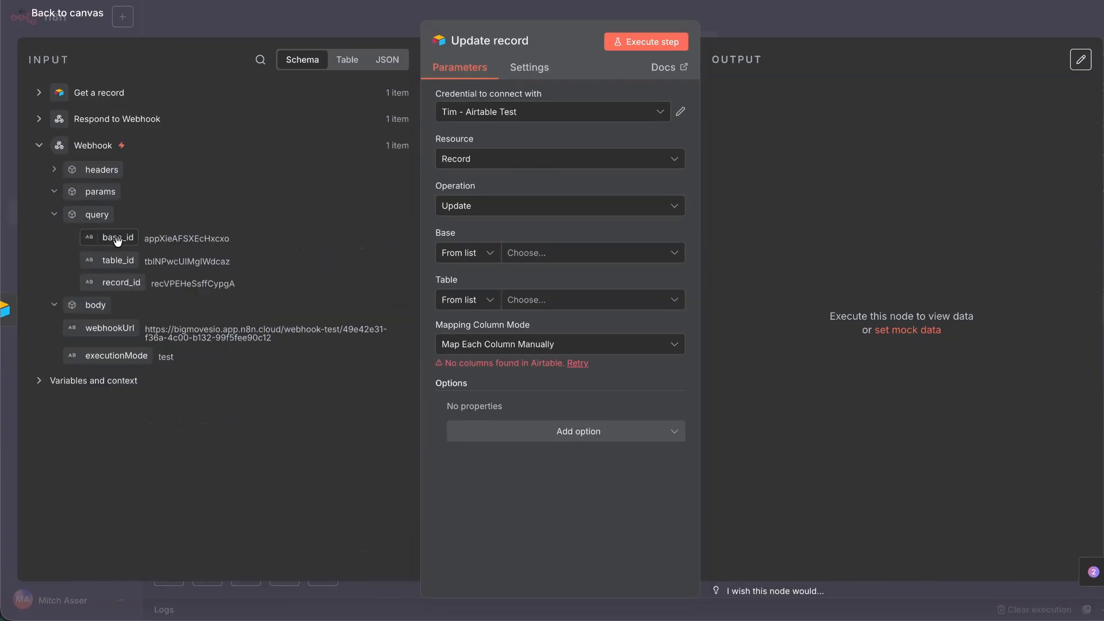
{"action": "left_click", "coordinate": [486, 252]}
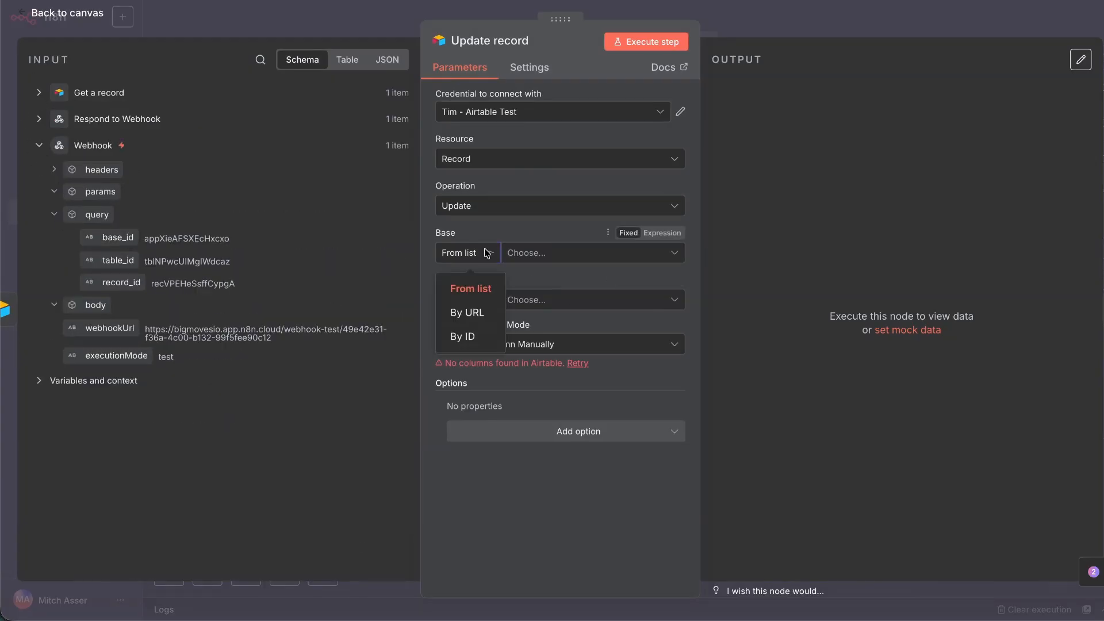
{"action": "left_click", "coordinate": [464, 333]}
{"action": "left_click_drag", "start_coordinate": [118, 237], "coordinate": [584, 253]}
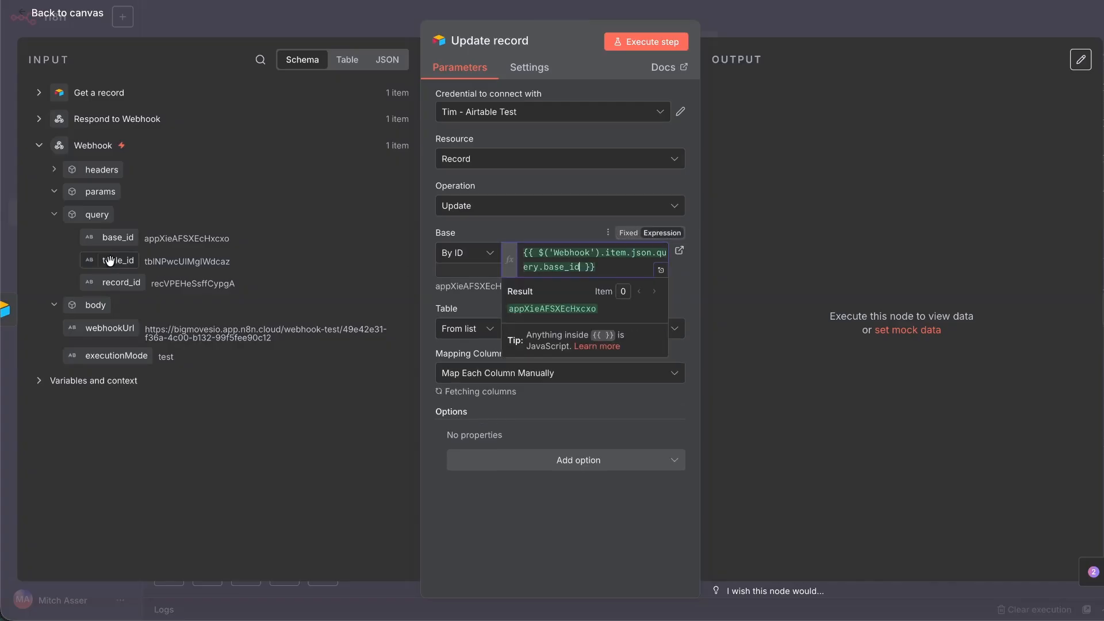
Use the BigMoves credential, set the table by ID from table_id, and match id to record_id.
{"action": "left_click", "coordinate": [553, 112]}
{"action": "left_click", "coordinate": [480, 160]}
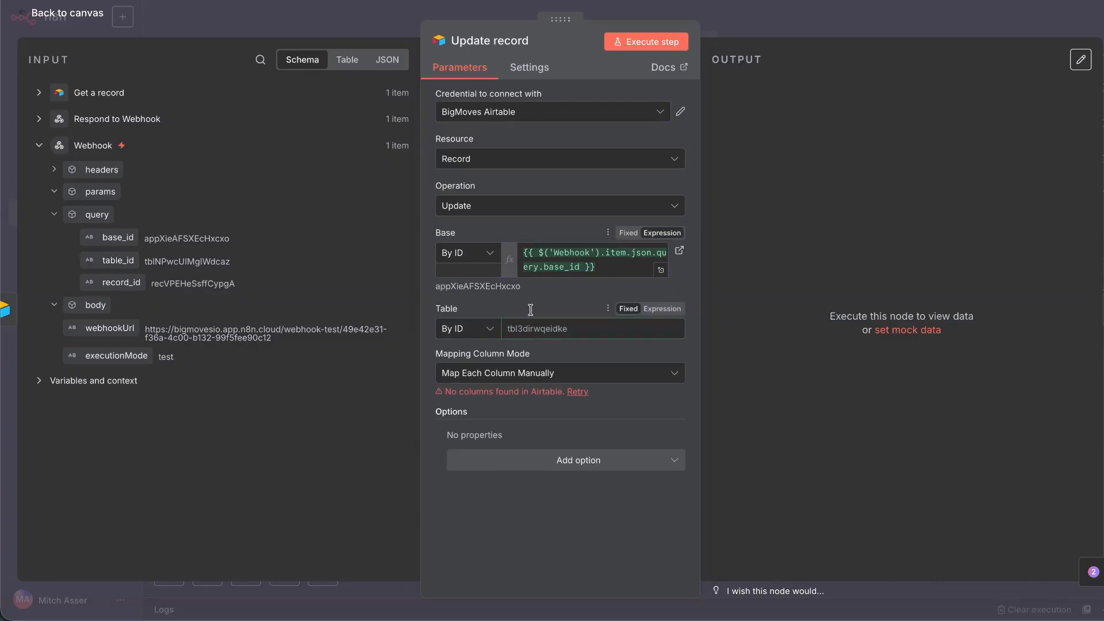
{"action": "left_click_drag", "start_coordinate": [530, 310], "coordinate": [534, 320]}
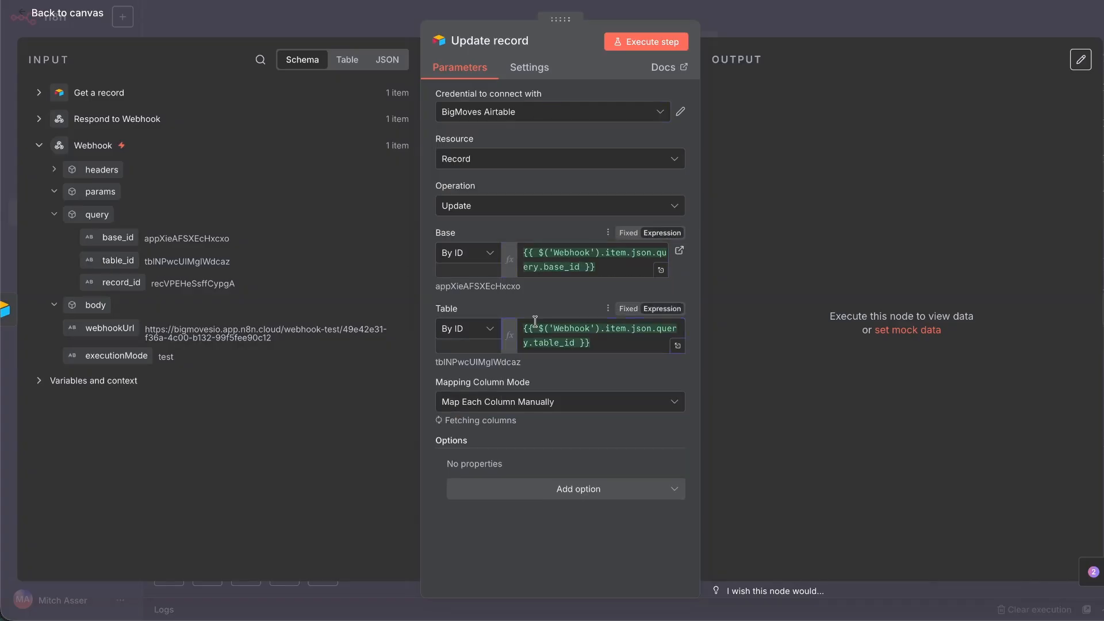
{"action": "scroll", "coordinate": [518, 392], "scroll_direction": "down", "scroll_amount": 5}
{"action": "left_click_drag", "start_coordinate": [122, 282], "coordinate": [570, 300]}
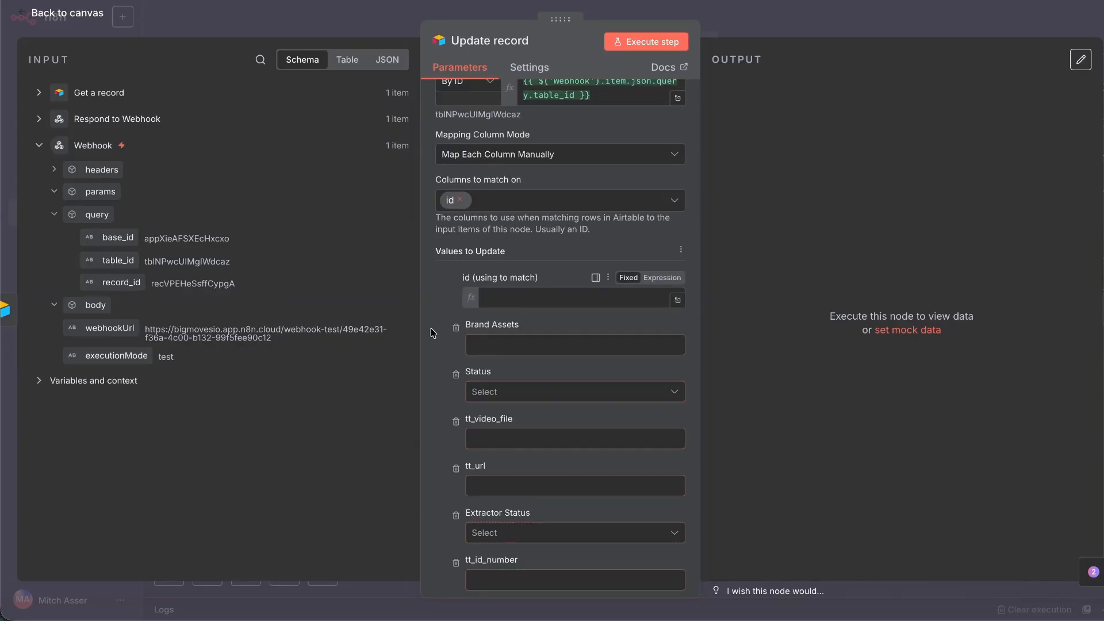
Remove Brand Assets and Status, and set Extractor Status to Extracting....
{"action": "left_click", "coordinate": [455, 356]}
{"action": "left_click", "coordinate": [494, 375]}
{"action": "left_click", "coordinate": [500, 431]}
{"action": "left_click", "coordinate": [456, 356]}
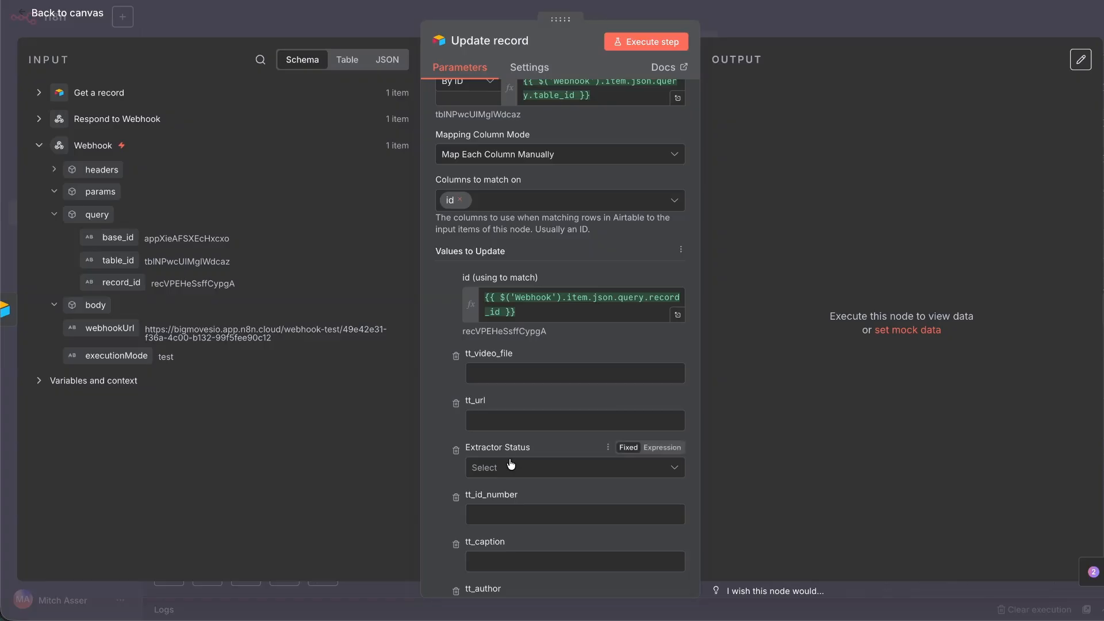
{"action": "left_click", "coordinate": [511, 467]}
{"action": "left_click", "coordinate": [509, 527]}
Remove the remaining unused tt_ fields from the update and close the node.
{"action": "left_click", "coordinate": [456, 355]}
{"action": "left_click", "coordinate": [456, 356]}
{"action": "scroll", "coordinate": [457, 322], "scroll_direction": "down", "scroll_amount": 2}
{"action": "left_click", "coordinate": [456, 274]}
{"action": "left_click", "coordinate": [455, 274]}
{"action": "left_click", "coordinate": [455, 274]}
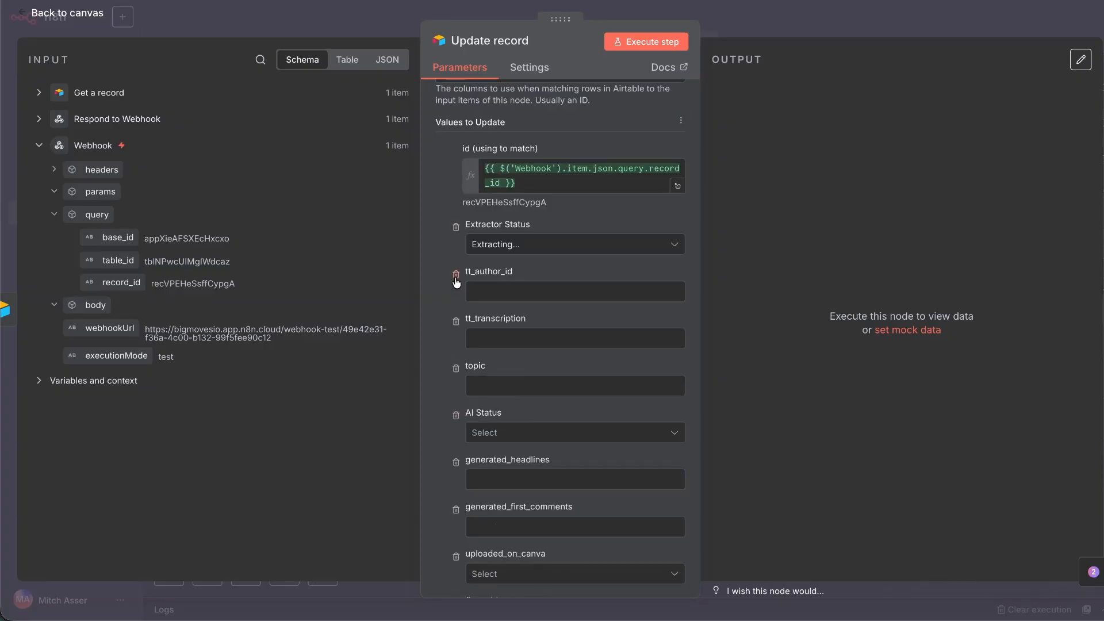
{"action": "triple_click", "coordinate": [456, 276]}
{"action": "triple_click", "coordinate": [456, 276]}
{"action": "triple_click", "coordinate": [456, 276]}
{"action": "double_click", "coordinate": [456, 276]}
{"action": "triple_click", "coordinate": [456, 276]}
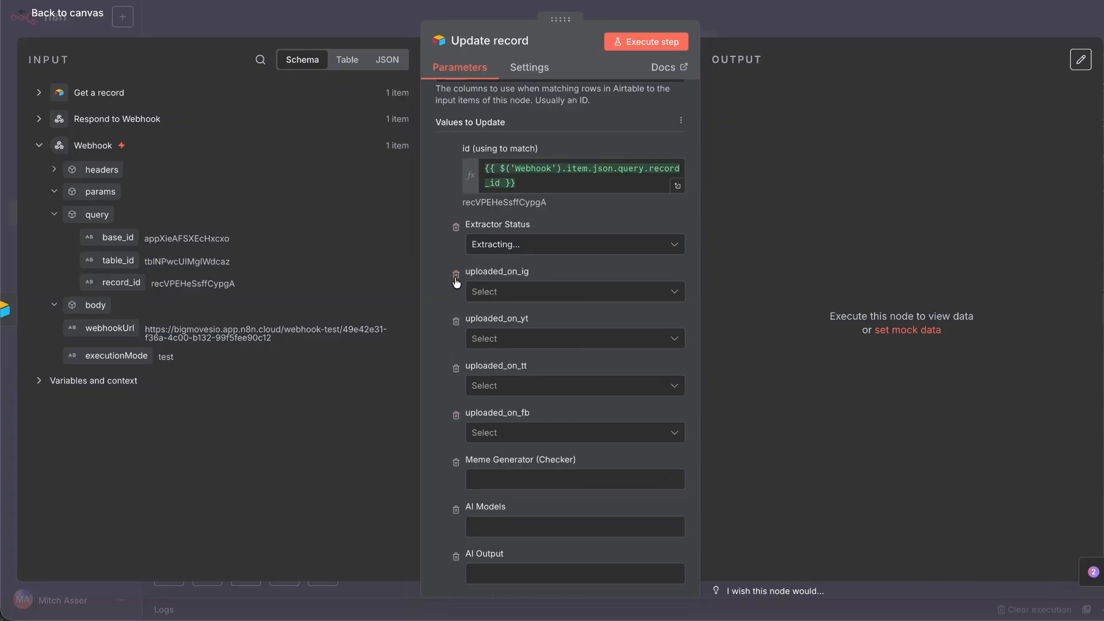
{"action": "triple_click", "coordinate": [456, 276]}
{"action": "key", "text": "Escape"}
{"action": "right_click", "coordinate": [407, 276]}
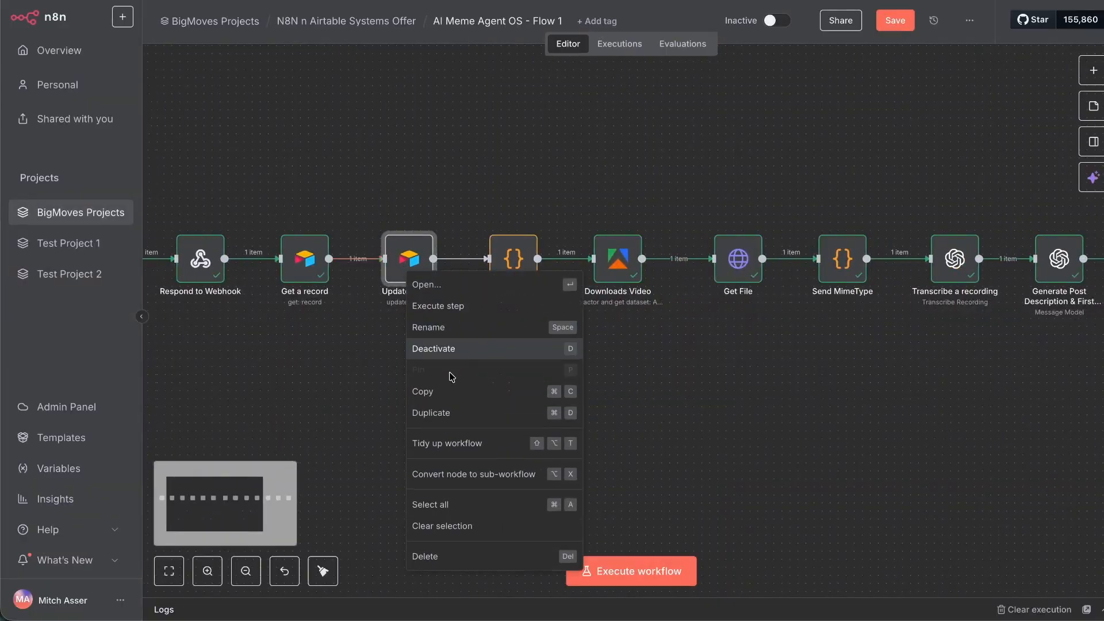
Duplicate Update record after Create a record, setting Extractor Status to Extraction Complete.
{"action": "left_click", "coordinate": [460, 413]}
{"action": "scroll", "coordinate": [731, 368], "scroll_direction": "right", "scroll_amount": 10}
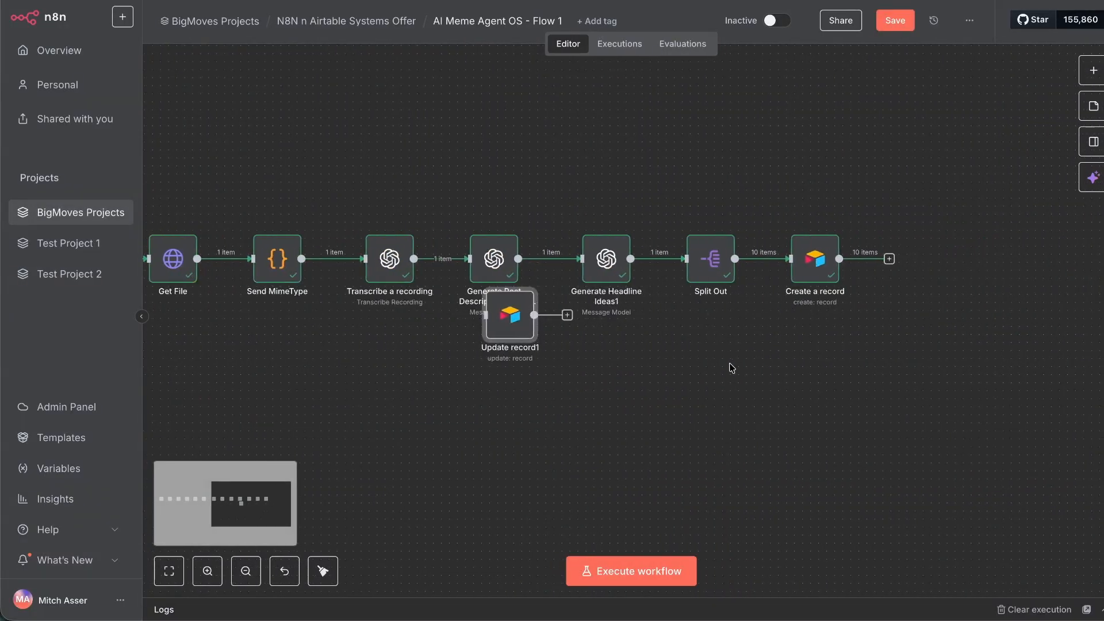
{"action": "left_click_drag", "start_coordinate": [509, 319], "coordinate": [919, 260]}
{"action": "double_click", "coordinate": [923, 262]}
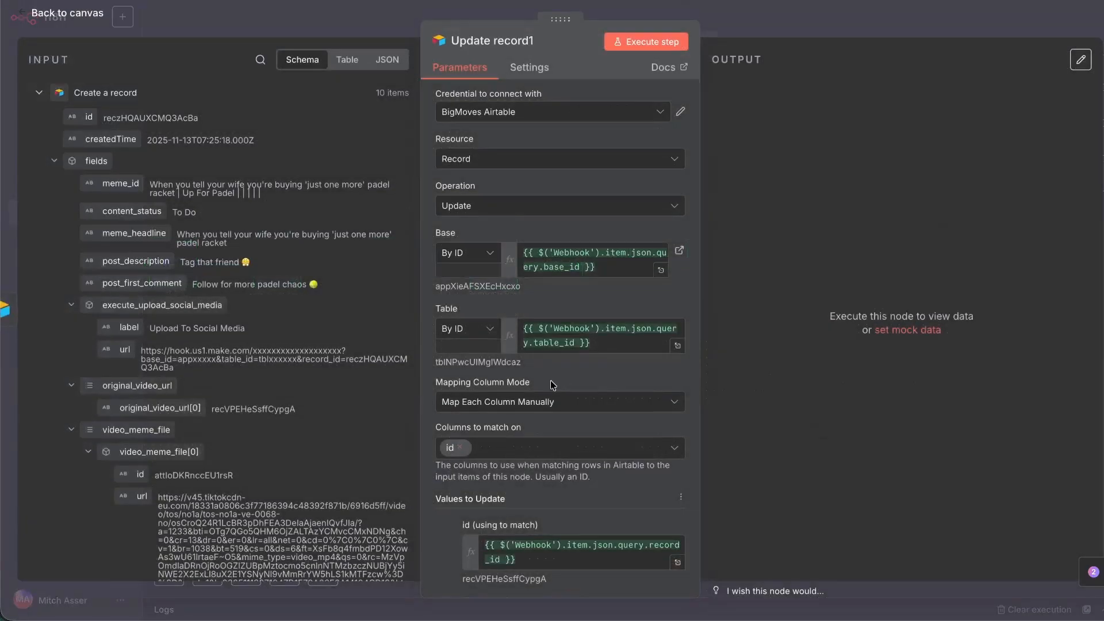
{"action": "scroll", "coordinate": [552, 385], "scroll_direction": "down", "scroll_amount": 3}
{"action": "left_click", "coordinate": [526, 451]}
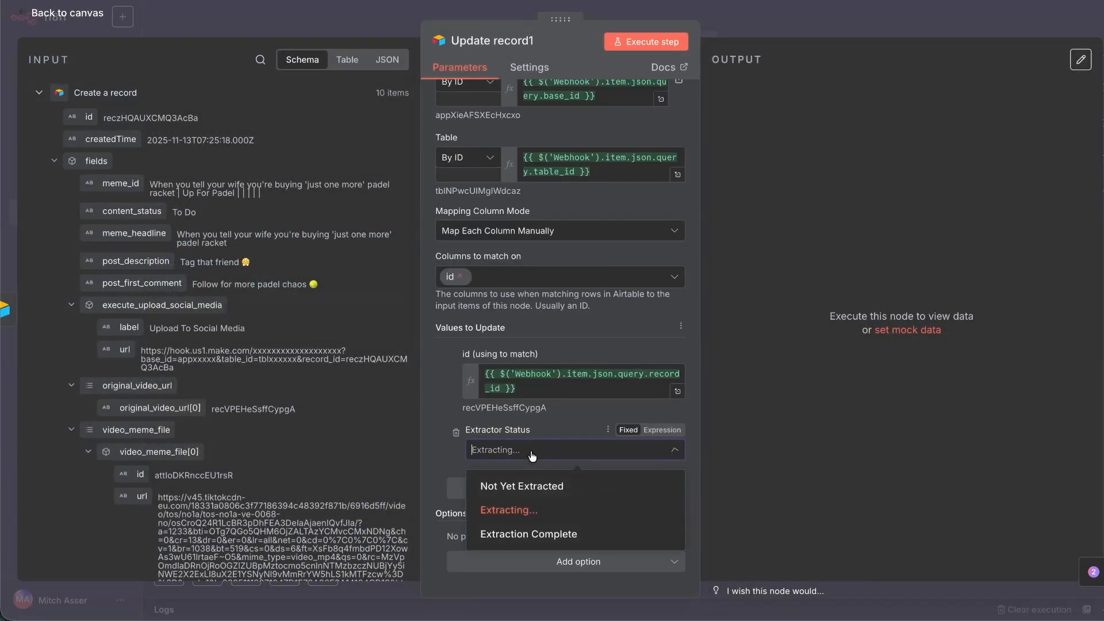
{"action": "left_click", "coordinate": [531, 533]}
{"action": "left_click", "coordinate": [87, 14]}
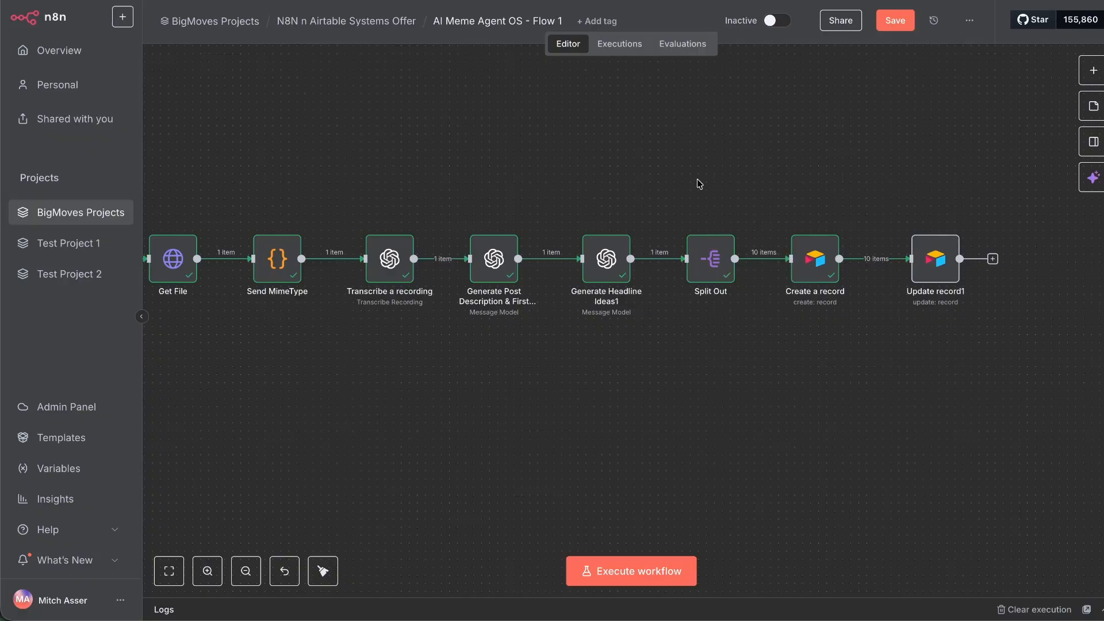
Clear the video_meme_file cells for all ten AI Output records in Airtable.
{"action": "scroll", "coordinate": [681, 171], "scroll_direction": "left", "scroll_amount": 10}
{"action": "scroll", "coordinate": [606, 133], "scroll_direction": "right", "scroll_amount": 4}
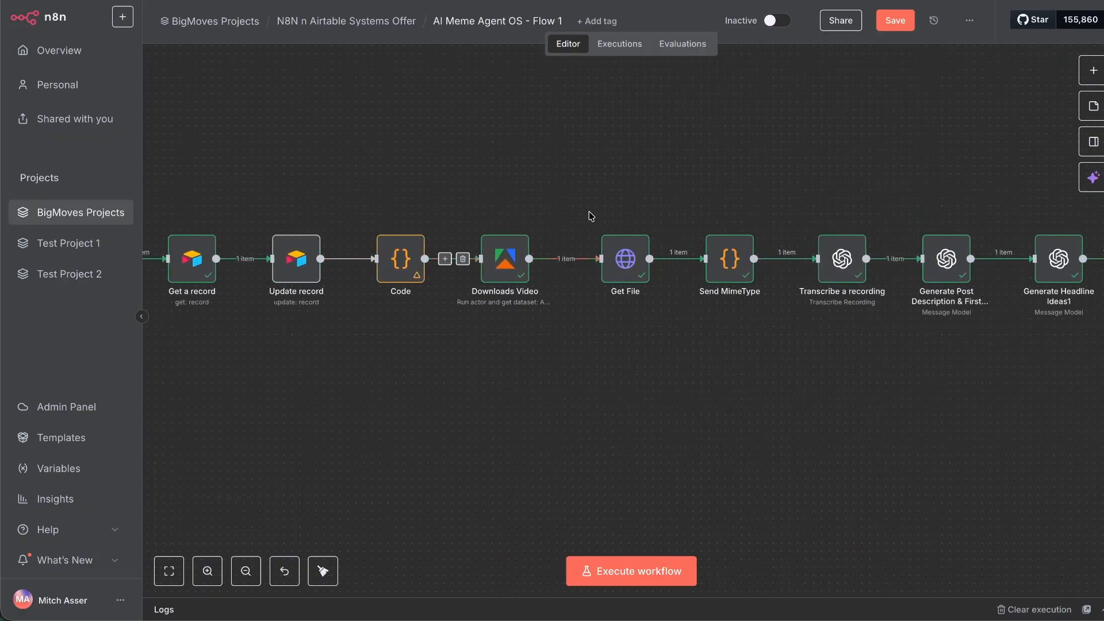
{"action": "scroll", "coordinate": [752, 198], "scroll_direction": "right", "scroll_amount": 10}
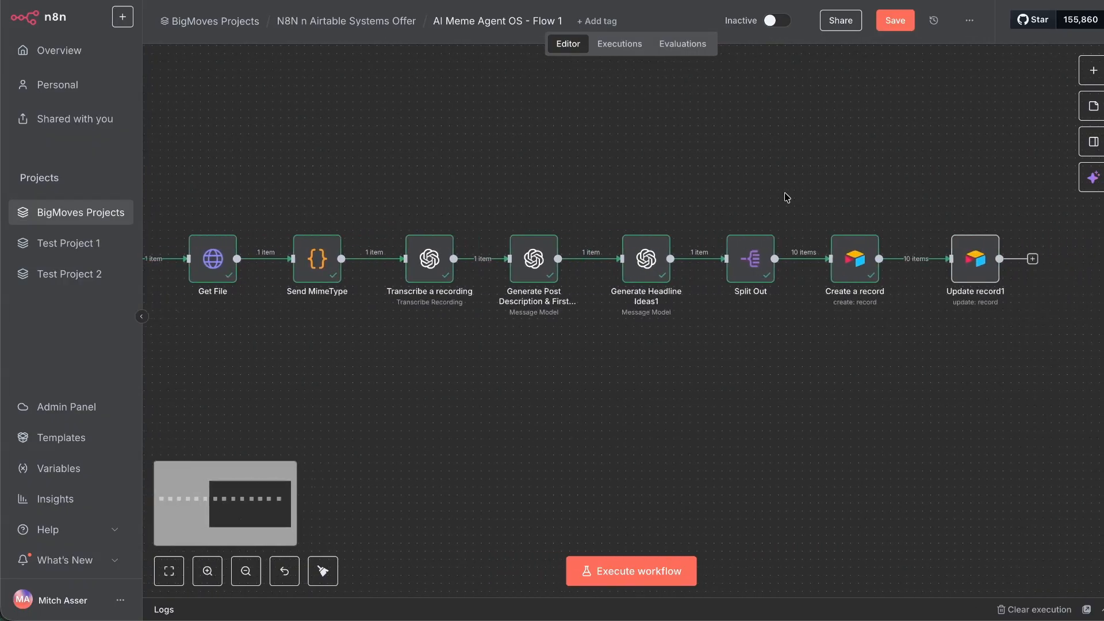
{"action": "scroll", "coordinate": [787, 197], "scroll_direction": "right", "scroll_amount": 5}
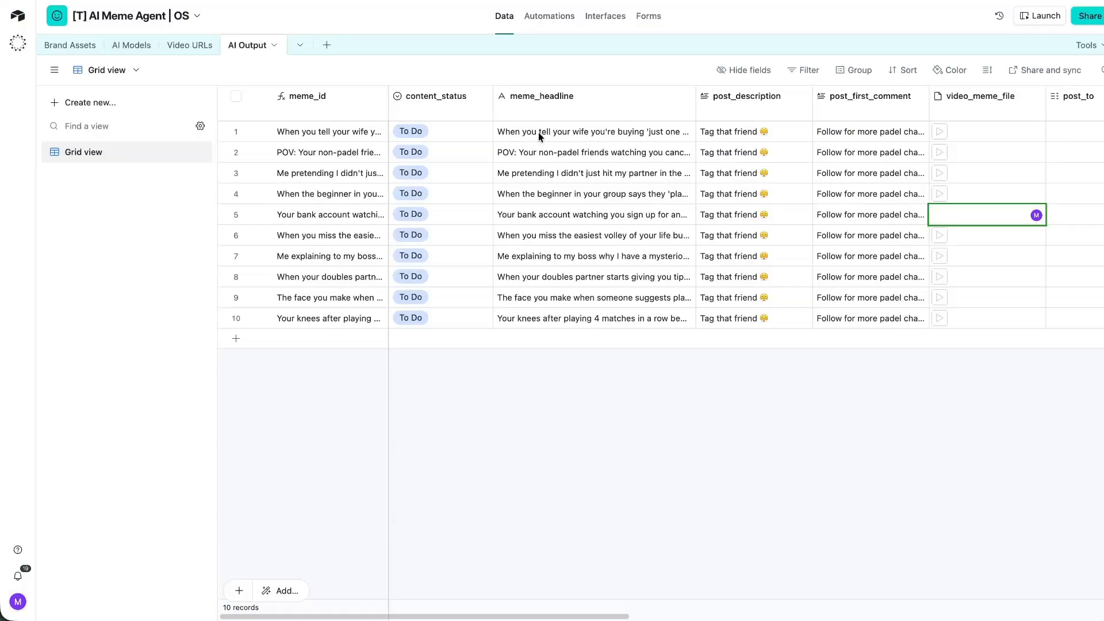
{"action": "scroll", "coordinate": [694, 412], "scroll_direction": "right", "scroll_amount": 4}
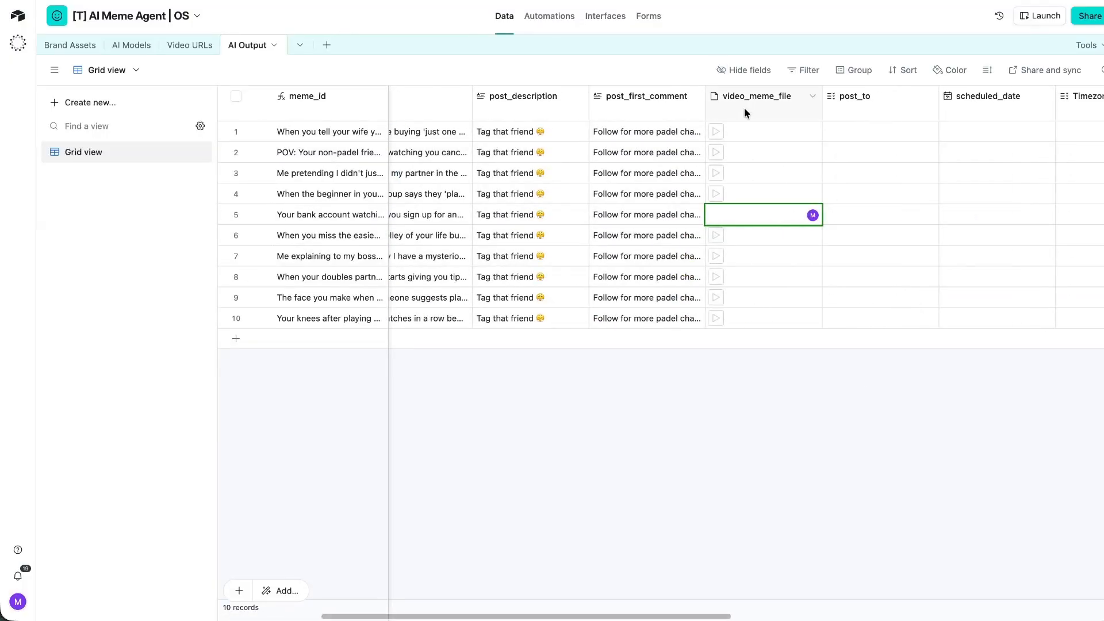
{"action": "left_click_drag", "start_coordinate": [756, 139], "coordinate": [788, 351]}
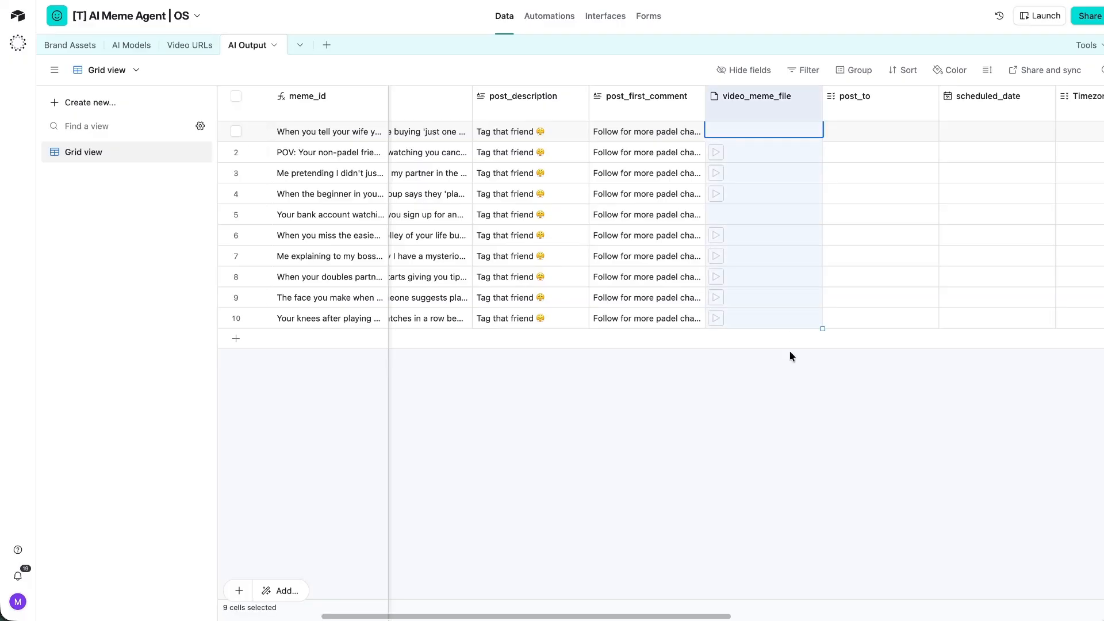
{"action": "key", "text": "Delete"}
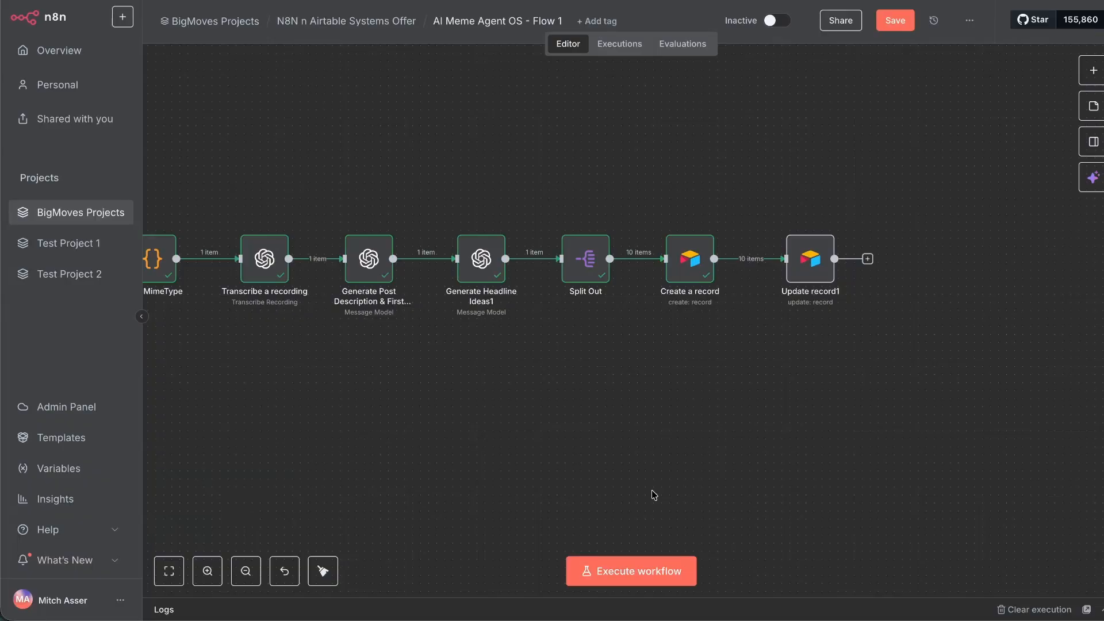
Remove video_meme_file from the Create a record node's fields.
{"action": "double_click", "coordinate": [690, 259]}
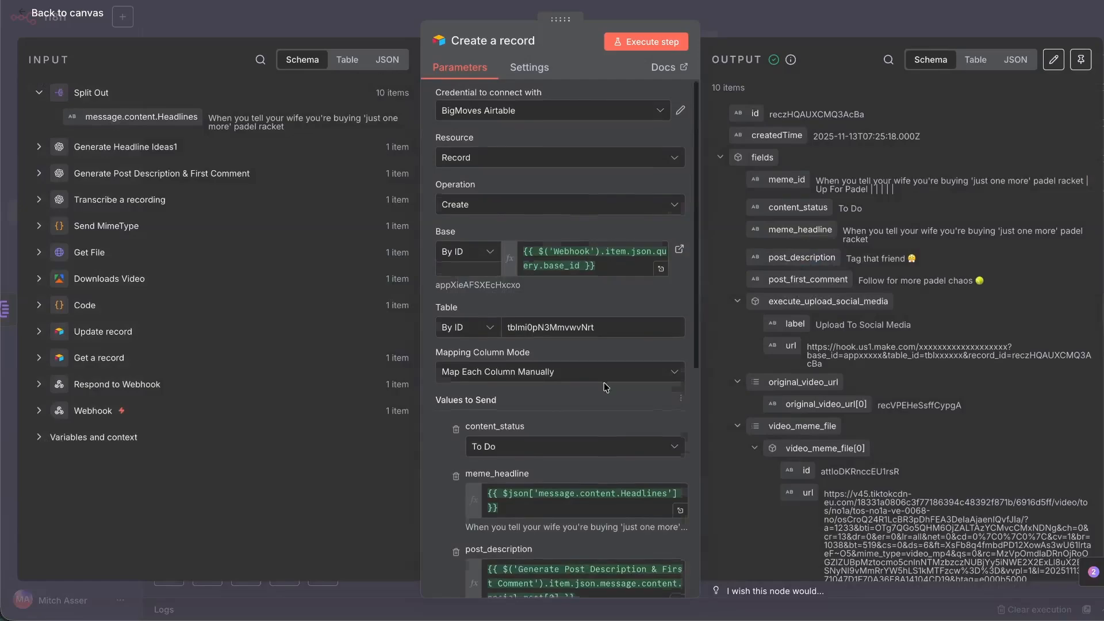
{"action": "scroll", "coordinate": [498, 360], "scroll_direction": "down", "scroll_amount": 5}
{"action": "scroll", "coordinate": [498, 360], "scroll_direction": "down", "scroll_amount": 3}
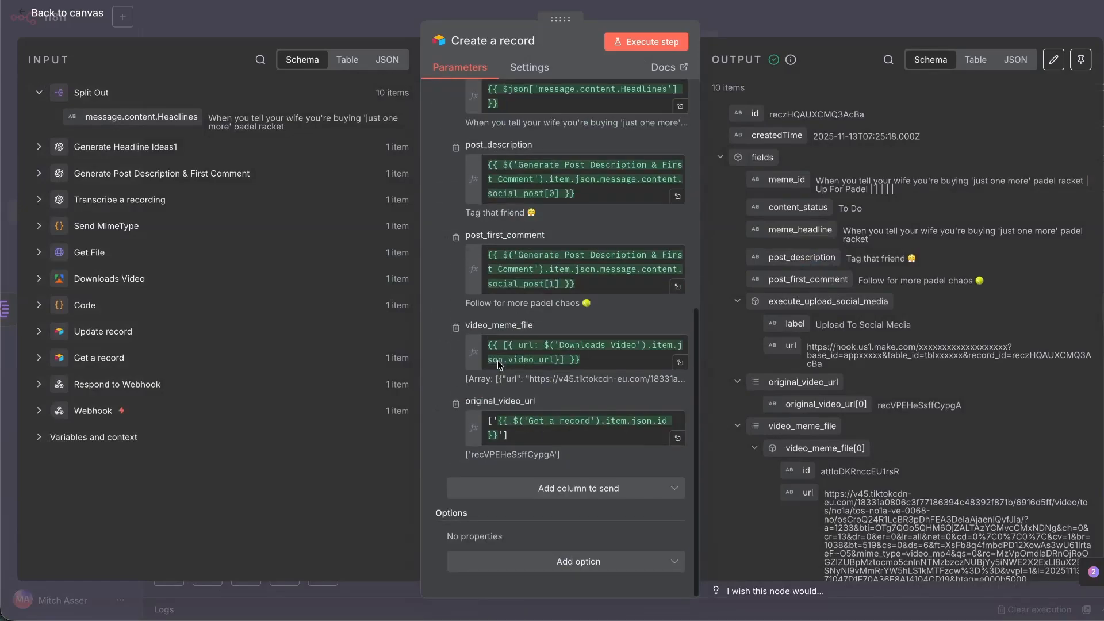
{"action": "left_click", "coordinate": [456, 329]}
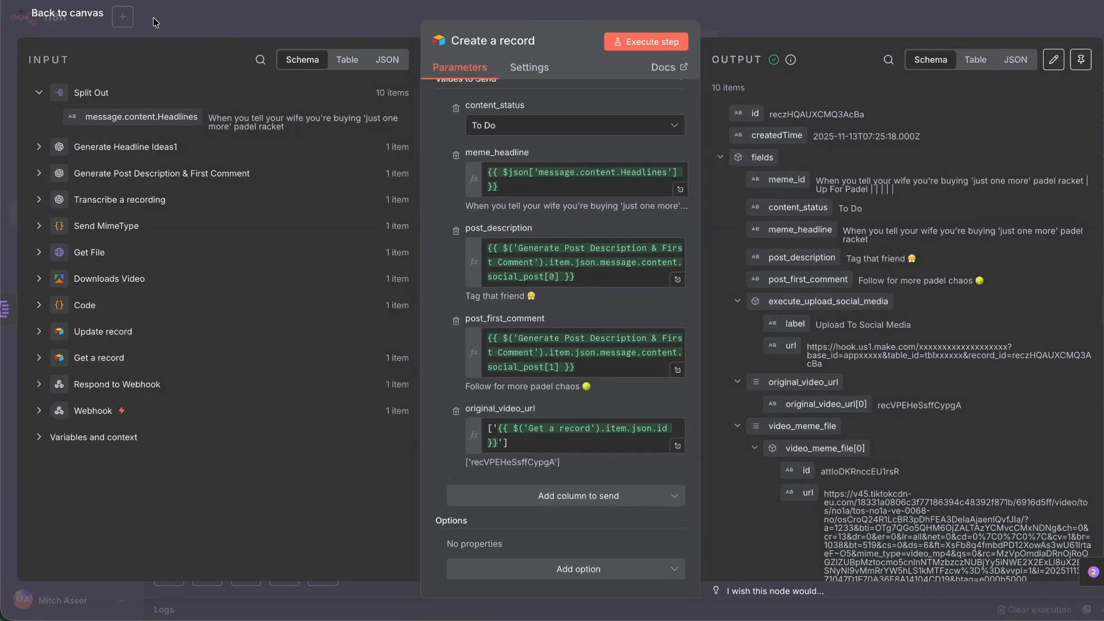
{"action": "left_click", "coordinate": [56, 14]}
Add the tt_video_file column to Update record1's values to update.
{"action": "scroll", "coordinate": [494, 167], "scroll_direction": "left", "scroll_amount": 5}
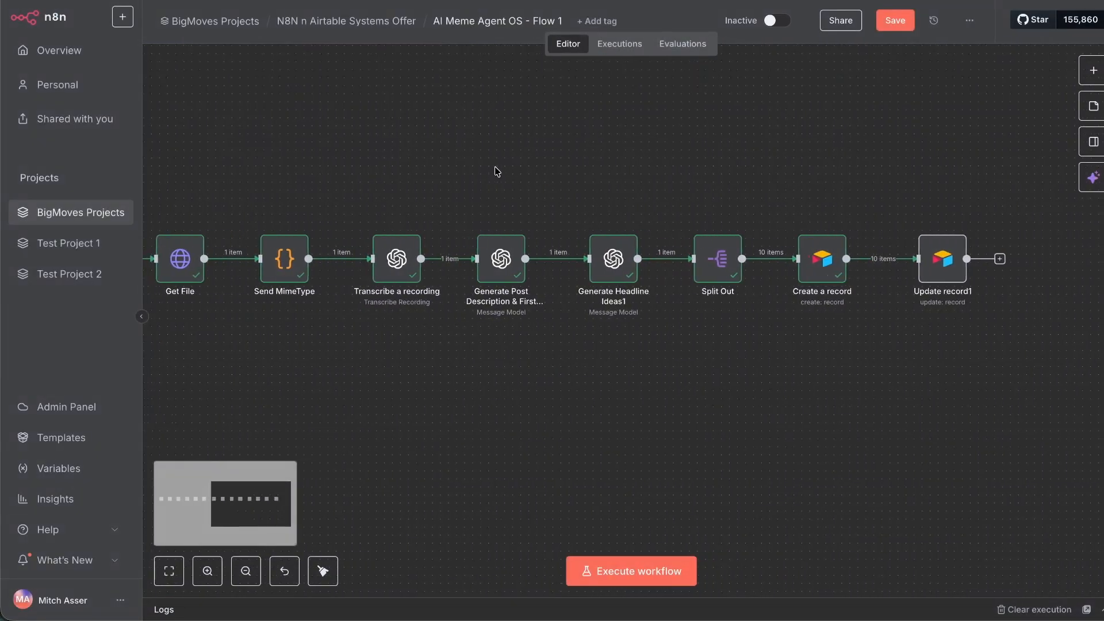
{"action": "left_click_drag", "start_coordinate": [1016, 205], "coordinate": [837, 270]}
{"action": "left_click", "coordinate": [960, 260]}
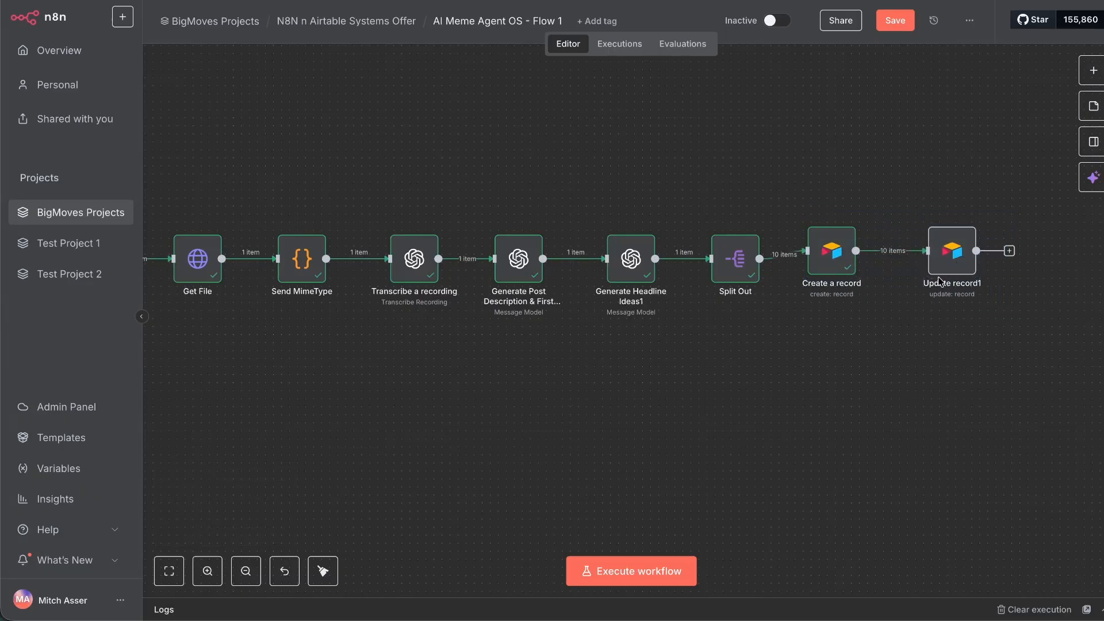
{"action": "double_click", "coordinate": [959, 259]}
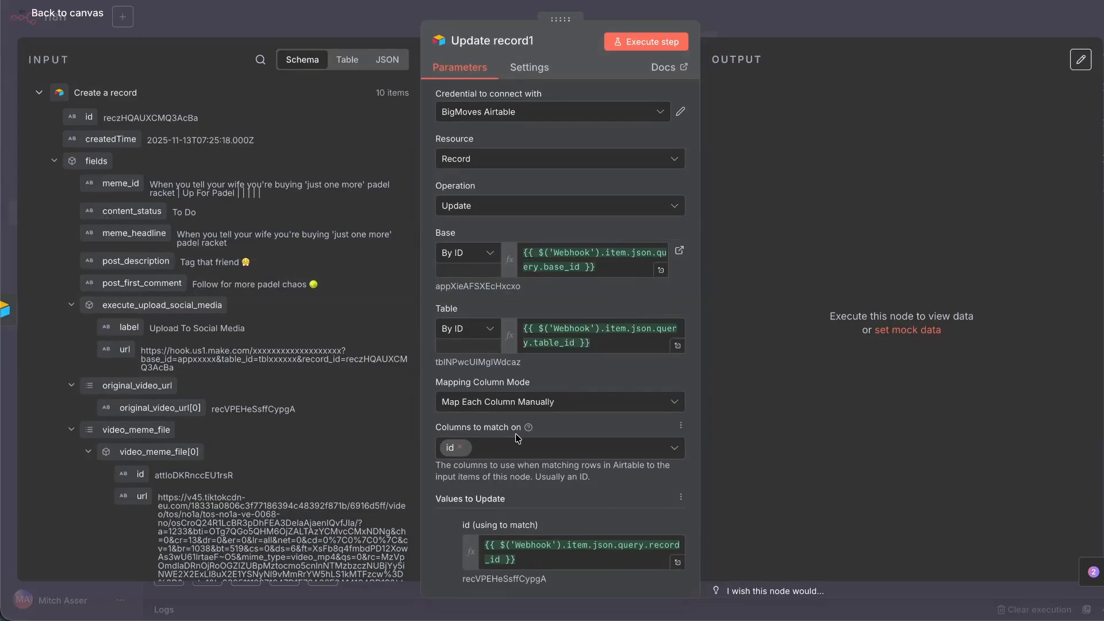
{"action": "scroll", "coordinate": [534, 432], "scroll_direction": "down", "scroll_amount": 3}
{"action": "left_click", "coordinate": [539, 496]}
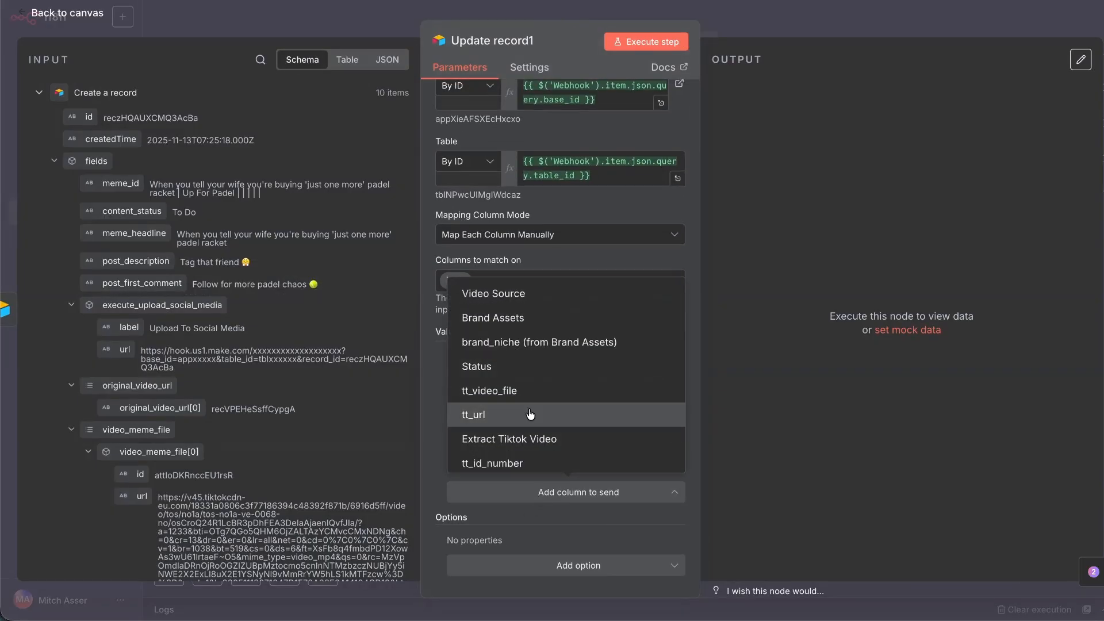
{"action": "left_click", "coordinate": [517, 390]}
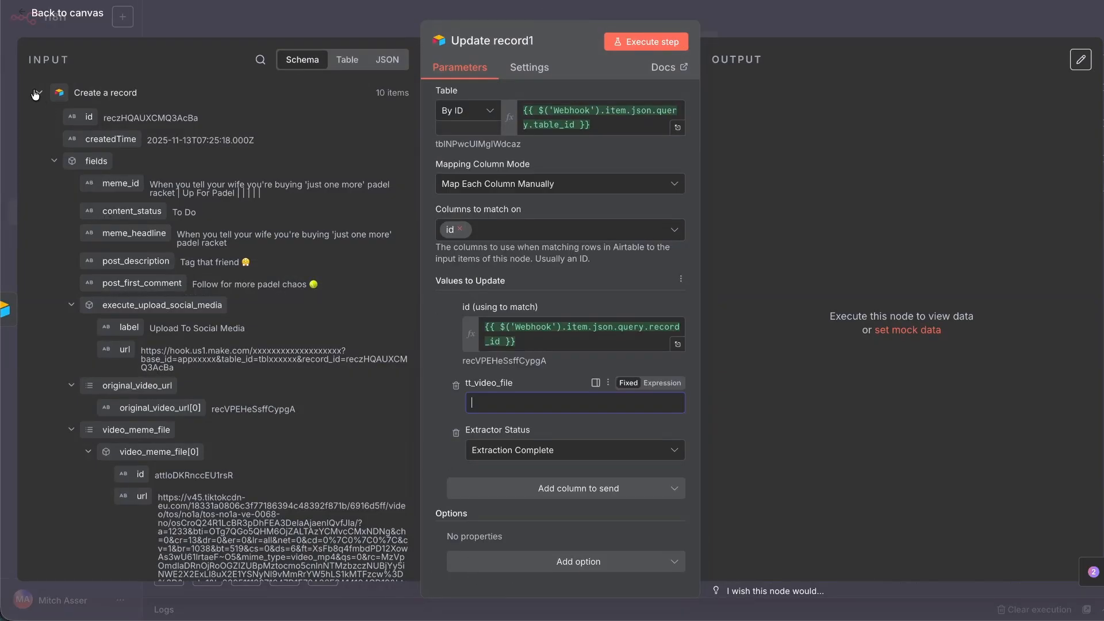
Map Downloads Video's video_url into tt_video_file, test the step, then open Add New Meme Video.
{"action": "left_click", "coordinate": [38, 92]}
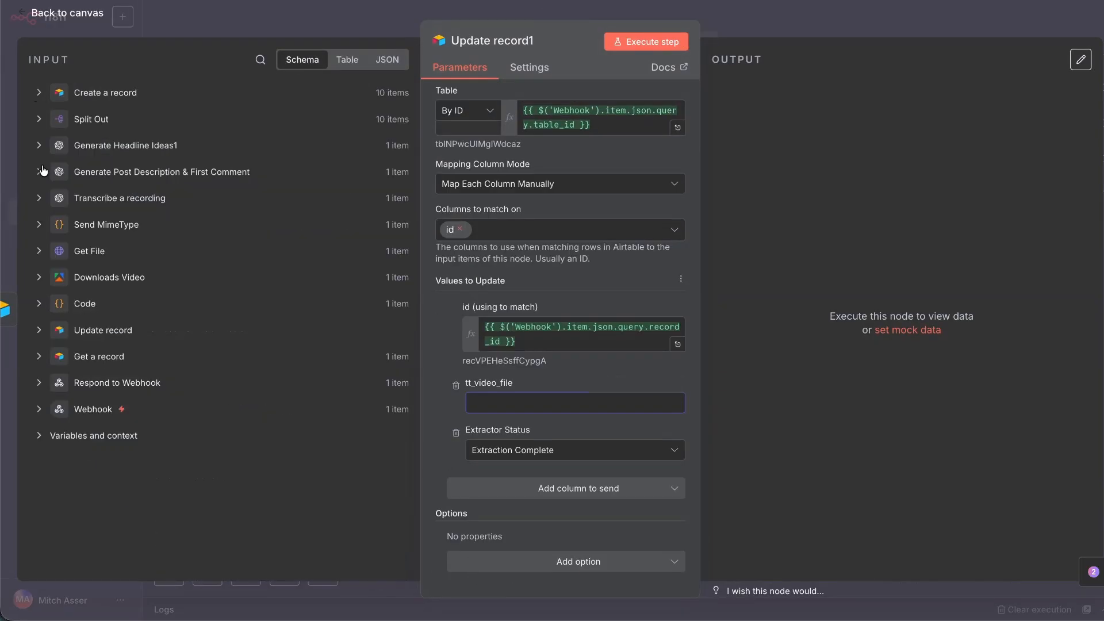
{"action": "left_click", "coordinate": [39, 277]}
{"action": "left_click_drag", "start_coordinate": [103, 302], "coordinate": [508, 409]}
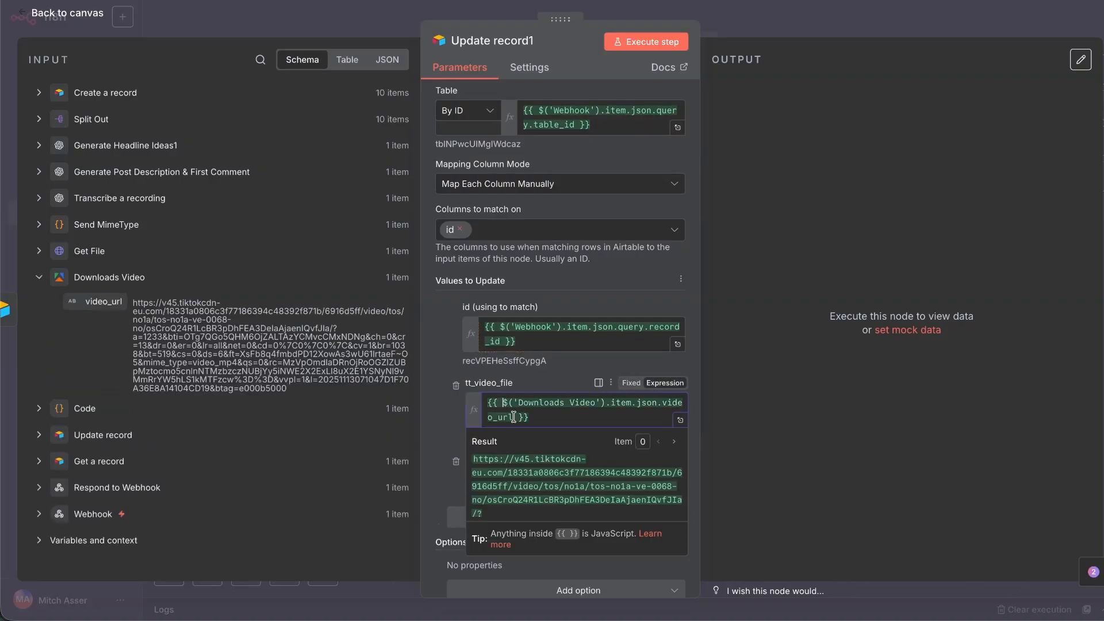
{"action": "left_click", "coordinate": [645, 42]}
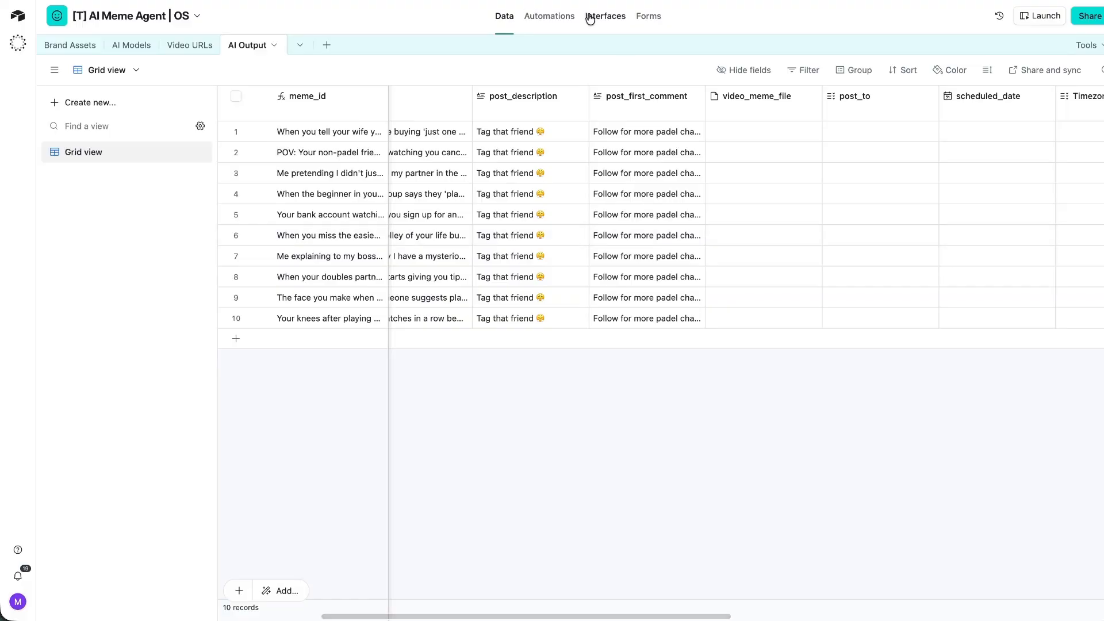
{"action": "left_click", "coordinate": [590, 18]}
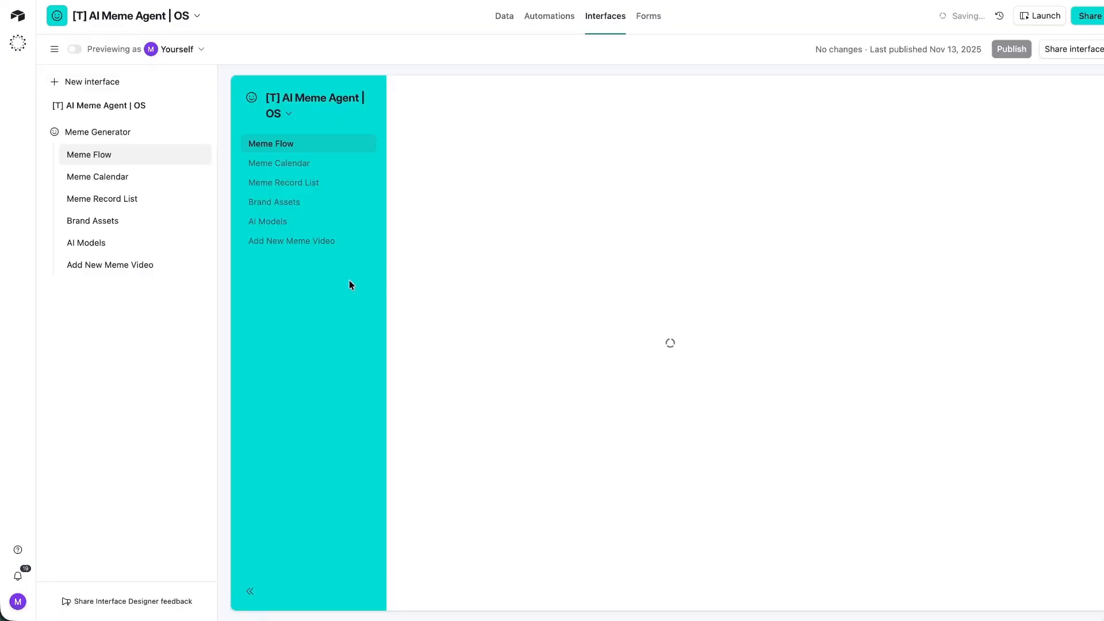
{"action": "left_click", "coordinate": [336, 241]}
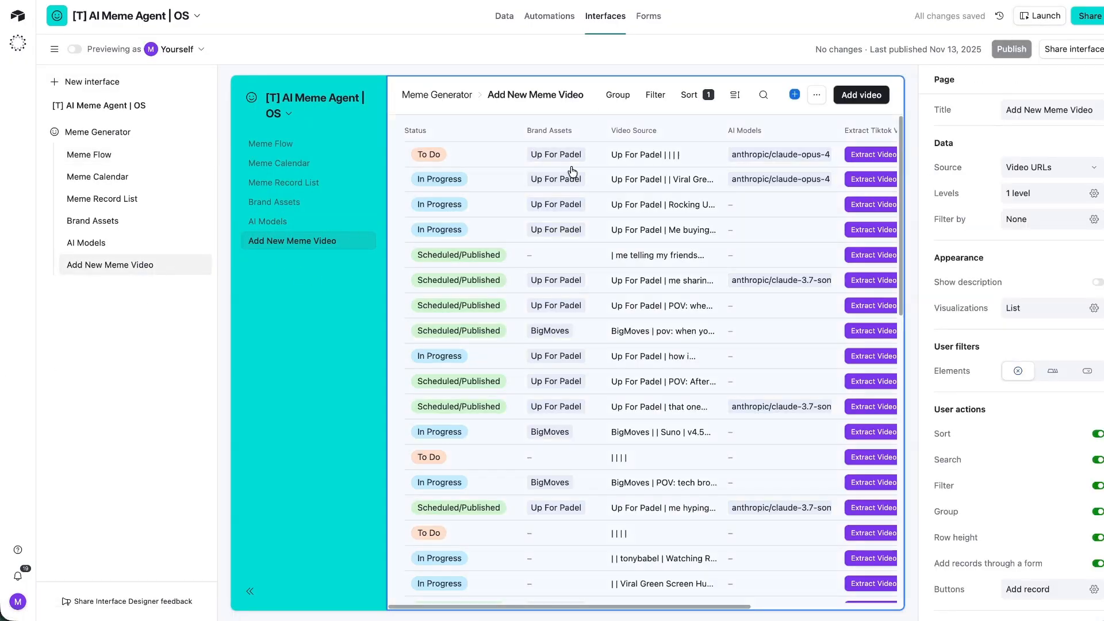
Preview the published interface and view the meme video attachment full screen.
{"action": "left_click", "coordinate": [1028, 17]}
{"action": "scroll", "coordinate": [828, 266], "scroll_direction": "down", "scroll_amount": 4}
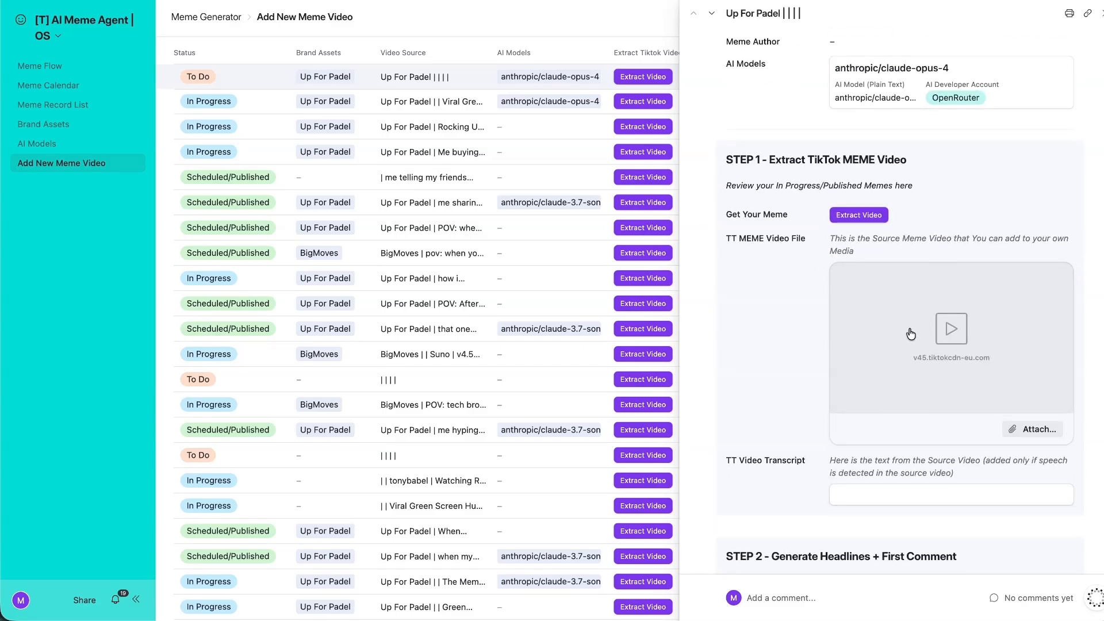
{"action": "left_click", "coordinate": [910, 334]}
{"action": "left_click", "coordinate": [13, 12]}
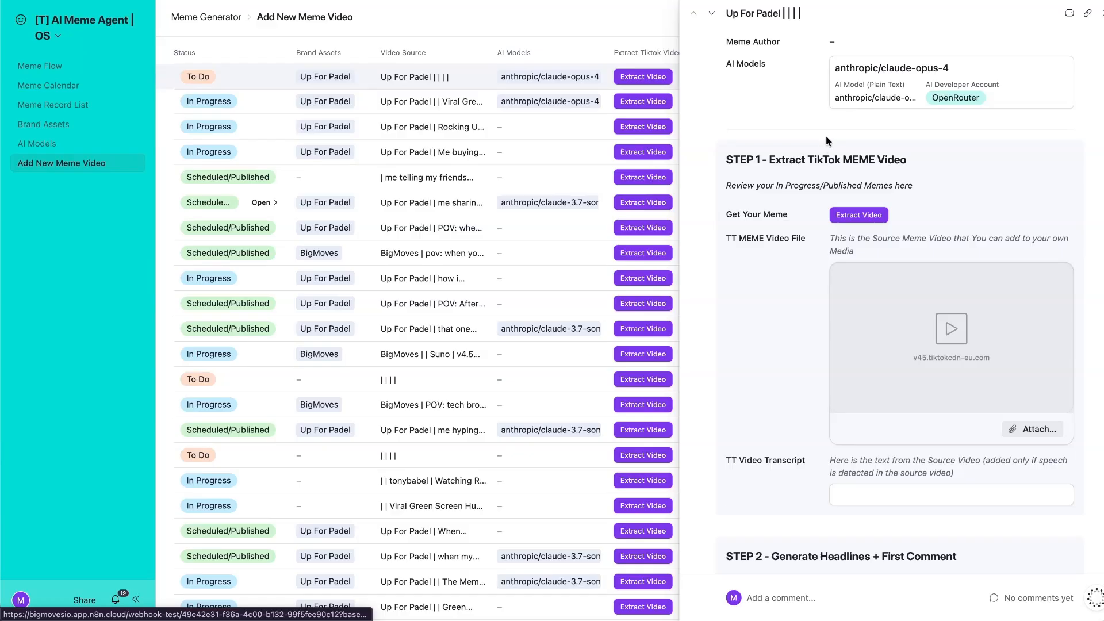
{"action": "key", "text": "Escape"}
Return to editing the record layout and make Meme Source URL editable.
{"action": "left_click", "coordinate": [54, 39]}
{"action": "left_click", "coordinate": [77, 67]}
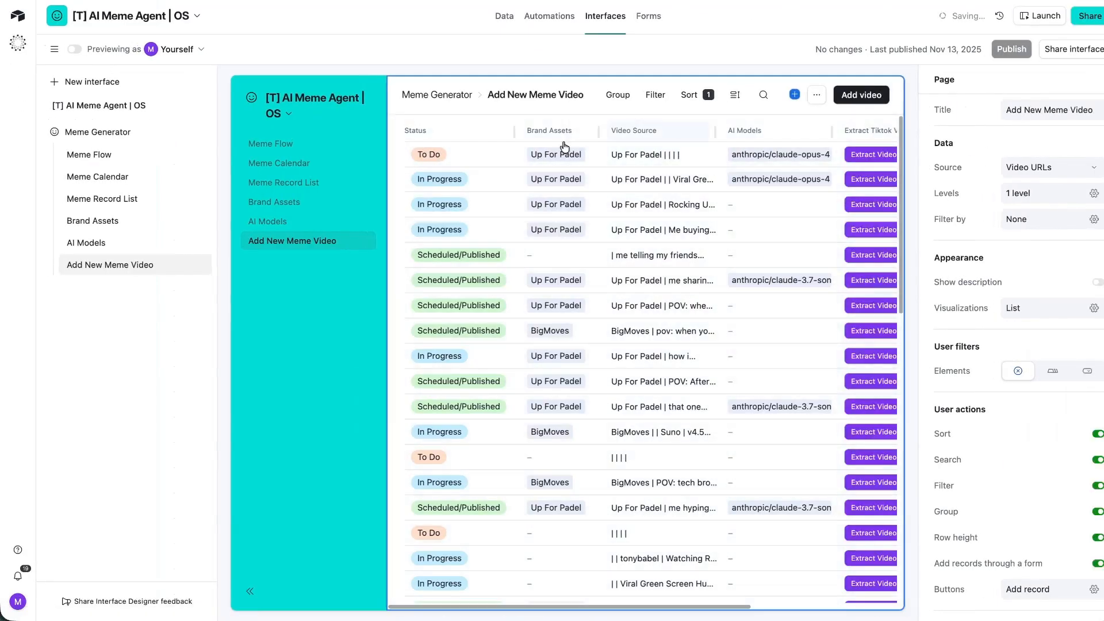
{"action": "left_click", "coordinate": [506, 157]}
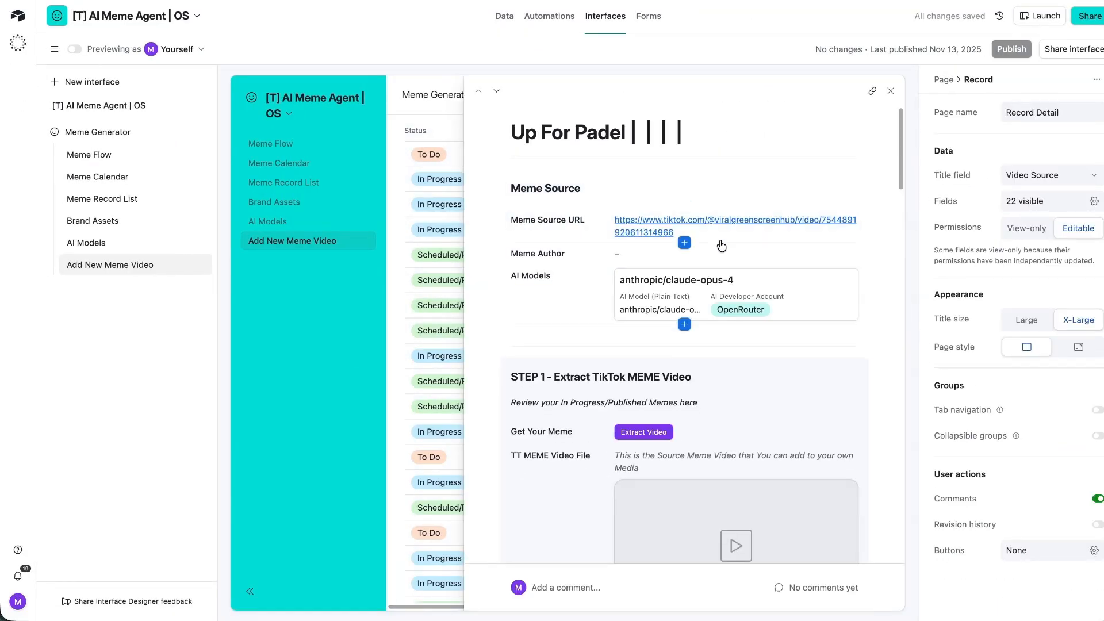
{"action": "left_click", "coordinate": [799, 239]}
{"action": "left_click", "coordinate": [1078, 230]}
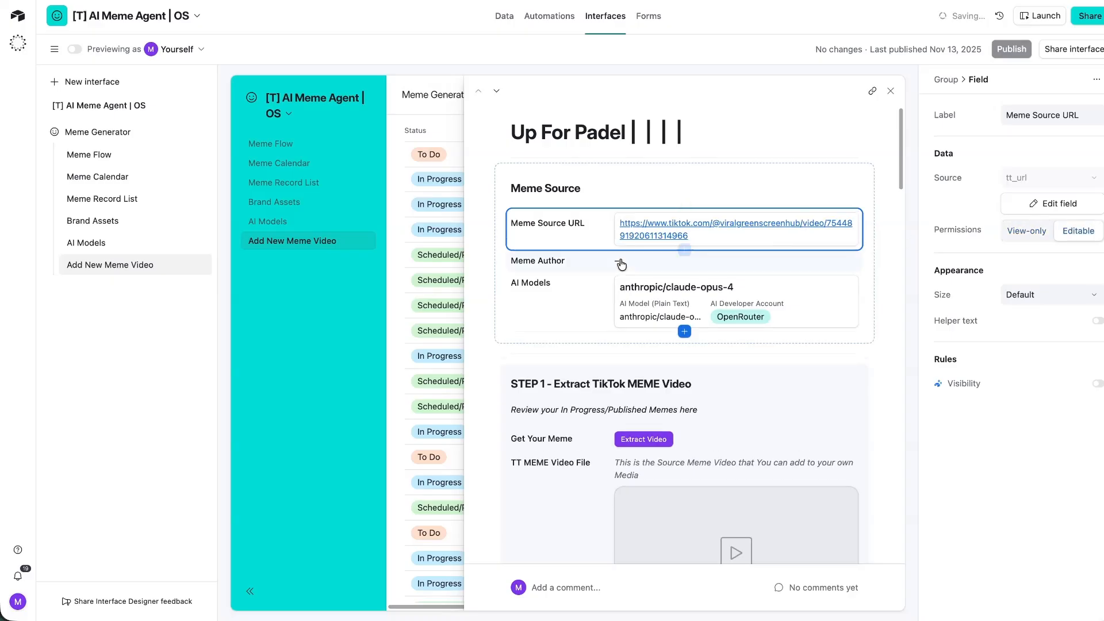
Restyle Meme Source: AI Models as pills, add Brand Assets and Get Your Meme, add a background colour.
{"action": "left_click", "coordinate": [673, 275]}
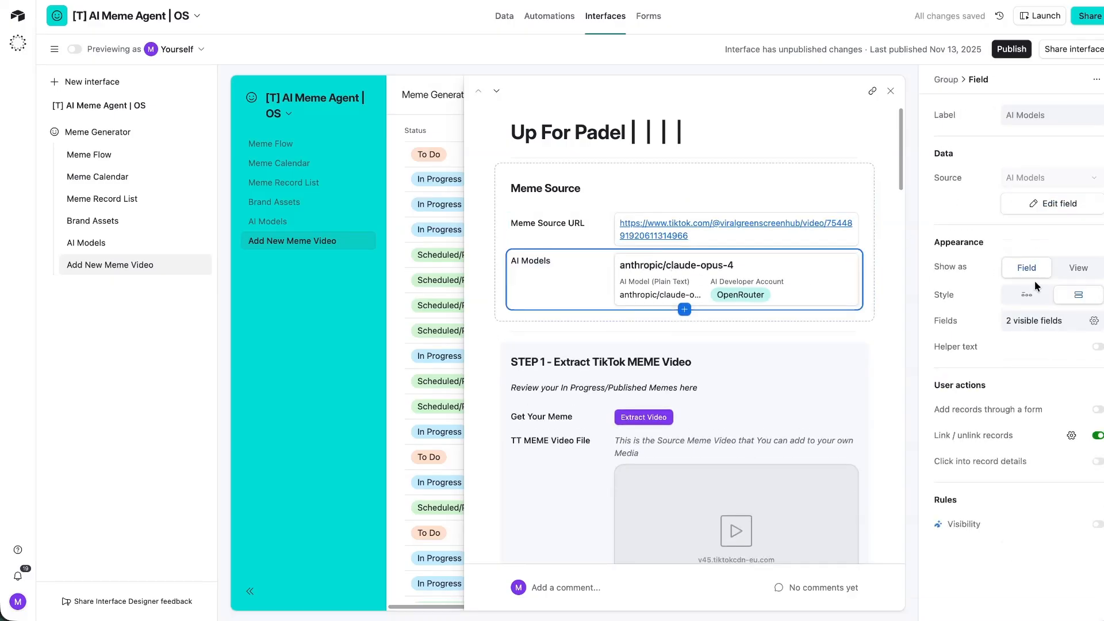
{"action": "left_click", "coordinate": [1026, 294]}
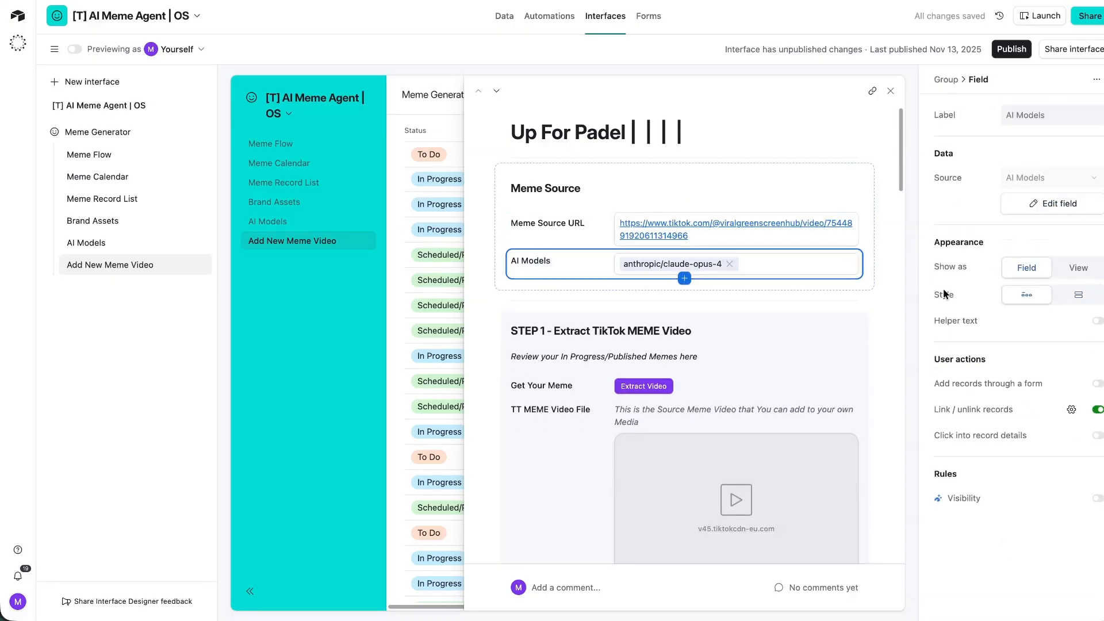
{"action": "left_click", "coordinate": [685, 278]}
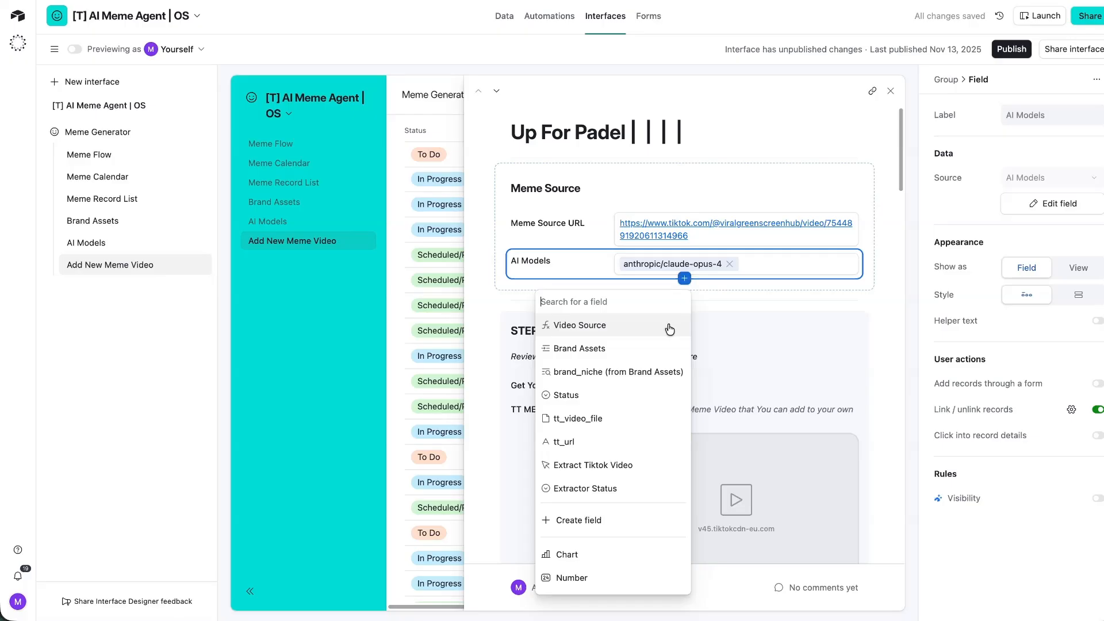
{"action": "left_click", "coordinate": [667, 349]}
{"action": "left_click_drag", "start_coordinate": [698, 415], "coordinate": [682, 327]}
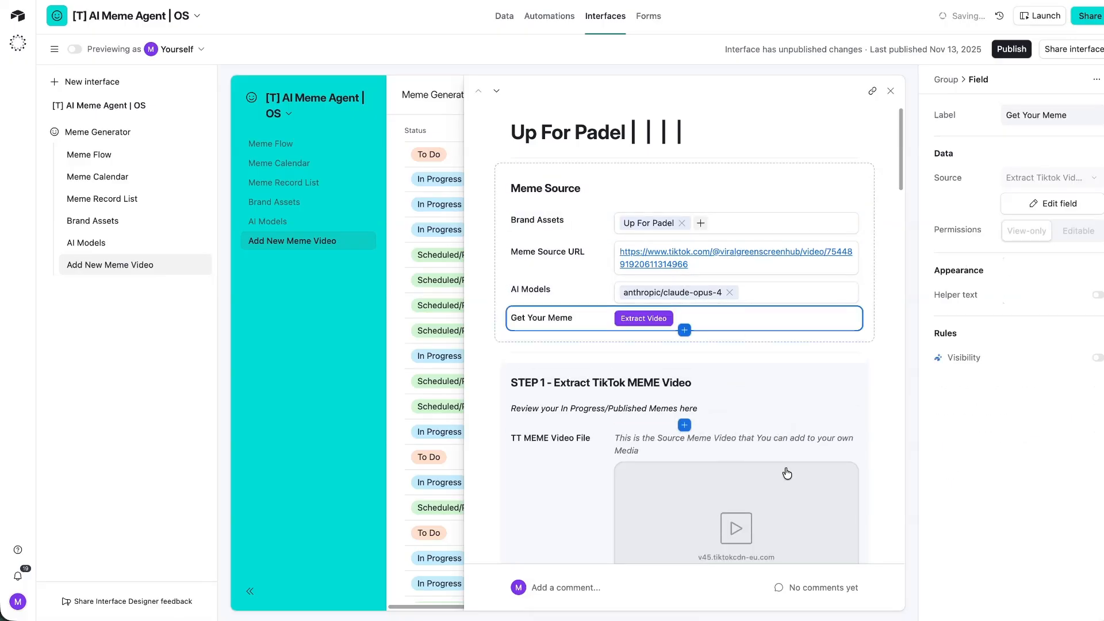
{"action": "left_click", "coordinate": [757, 176]}
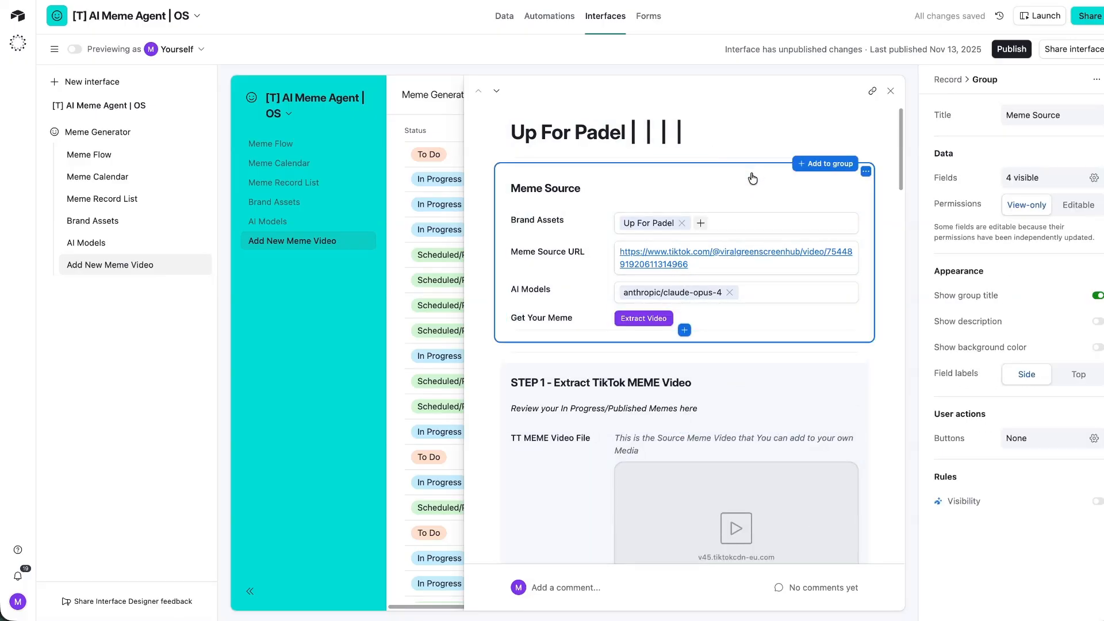
{"action": "left_click", "coordinate": [1096, 347]}
{"action": "scroll", "coordinate": [632, 322], "scroll_direction": "down", "scroll_amount": 2}
Rename the STEP 1 group title to 'Extracted Video'.
{"action": "left_click", "coordinate": [585, 302]}
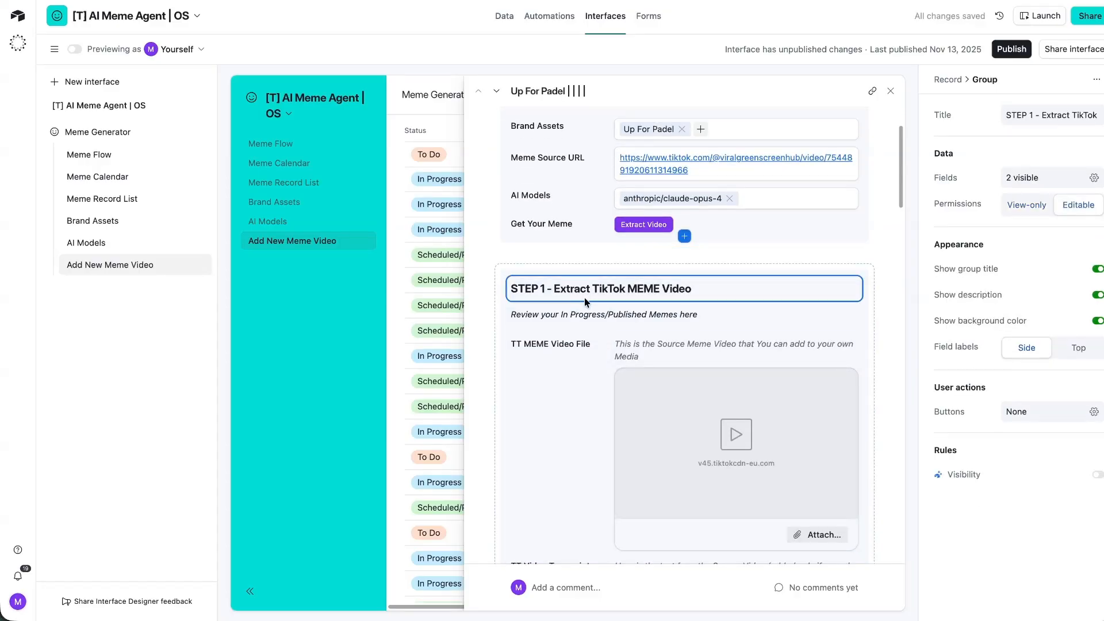
{"action": "key", "text": "ctrl+a"}
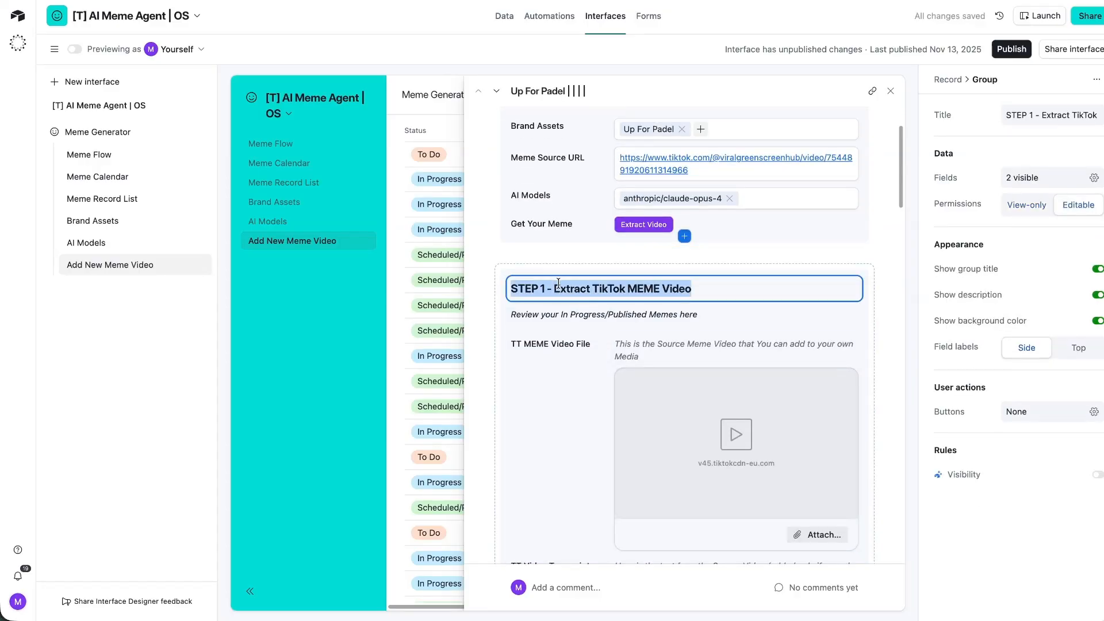
{"action": "type", "text": "Extracte"}
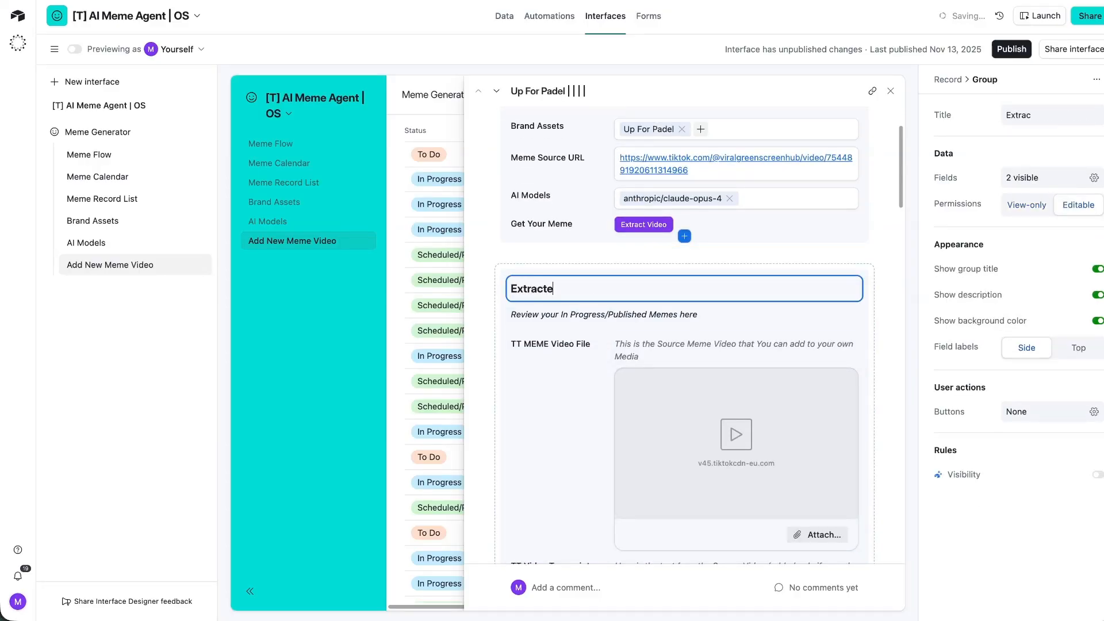
{"action": "type", "text": "d Video"}
{"action": "scroll", "coordinate": [661, 345], "scroll_direction": "down", "scroll_amount": 3}
{"action": "left_click", "coordinate": [607, 436]}
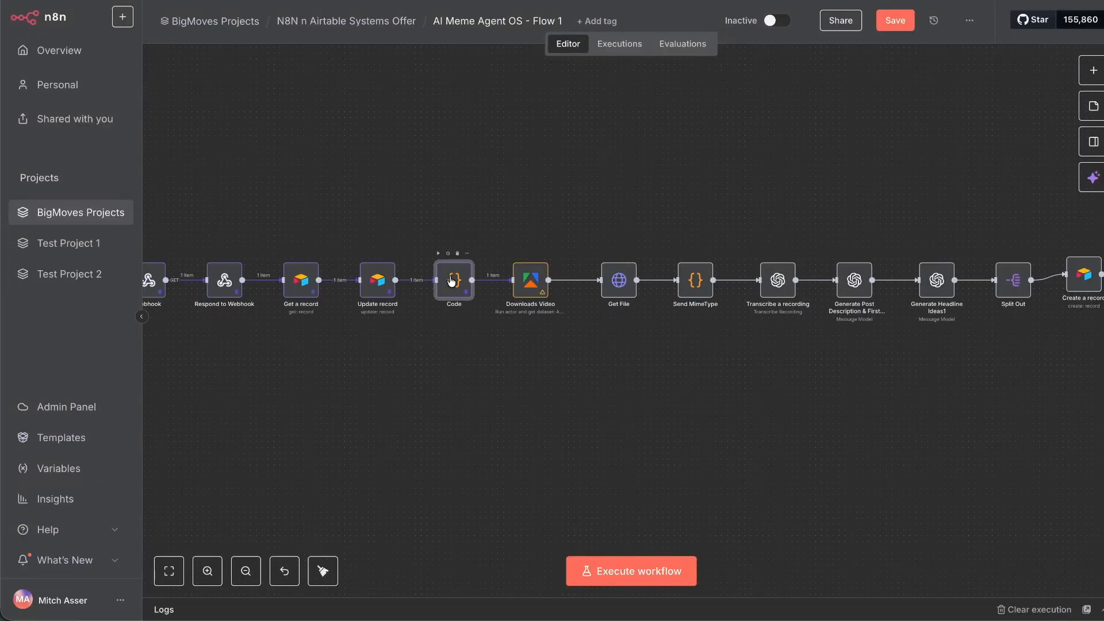
Select the whole TikTok URL in the Meme Source URL field to copy it.
{"action": "left_click", "coordinate": [545, 212]}
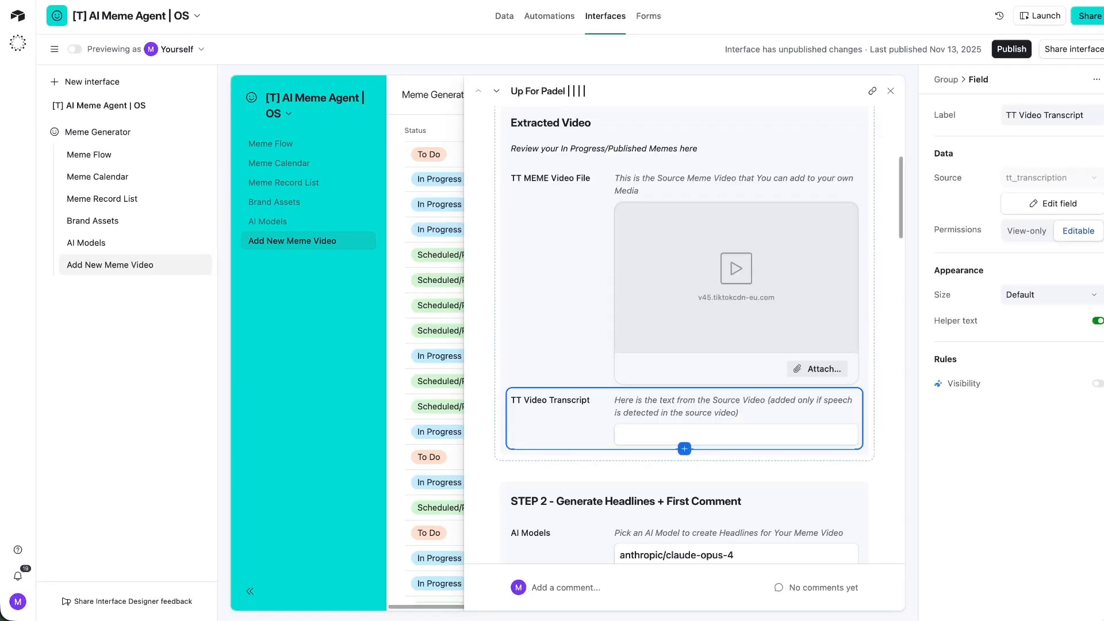
{"action": "scroll", "coordinate": [601, 252], "scroll_direction": "up", "scroll_amount": 3}
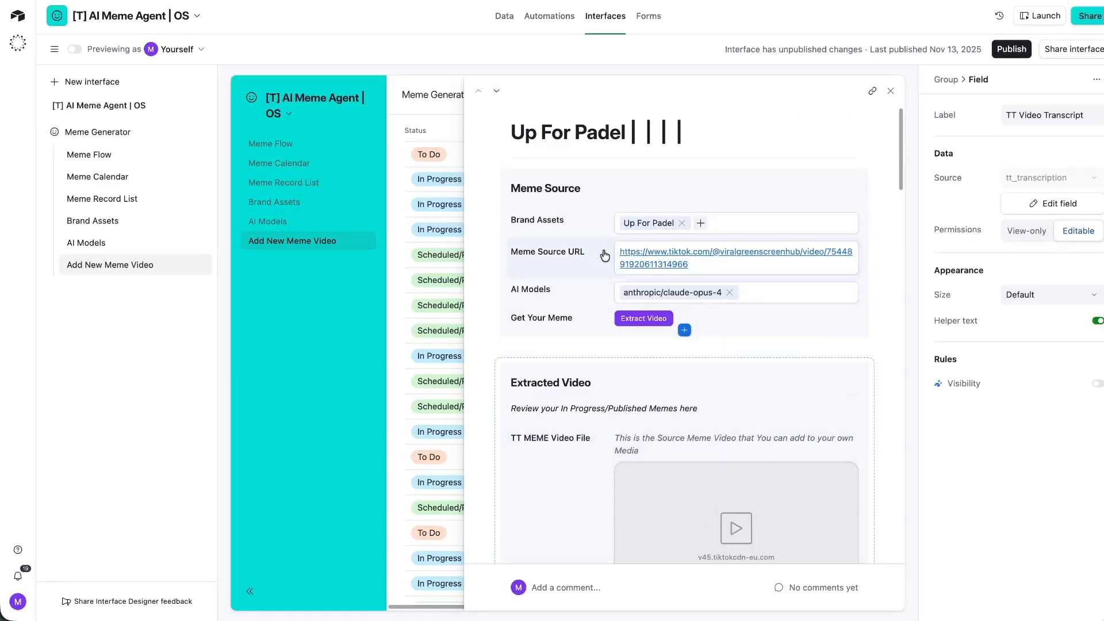
{"action": "left_click", "coordinate": [740, 264]}
{"action": "triple_click", "coordinate": [740, 264]}
{"action": "key", "text": "super+c"}
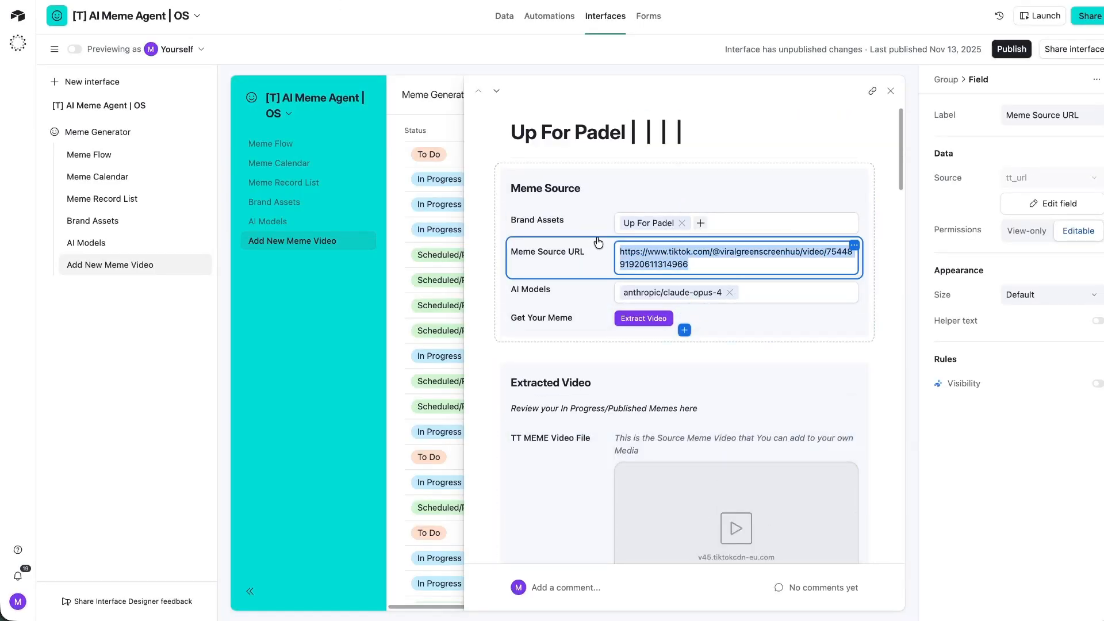
Ask a new AirtableGPT chat for a formula extracting the number from the pasted TikTok URL.
{"action": "left_click", "coordinate": [608, 620]}
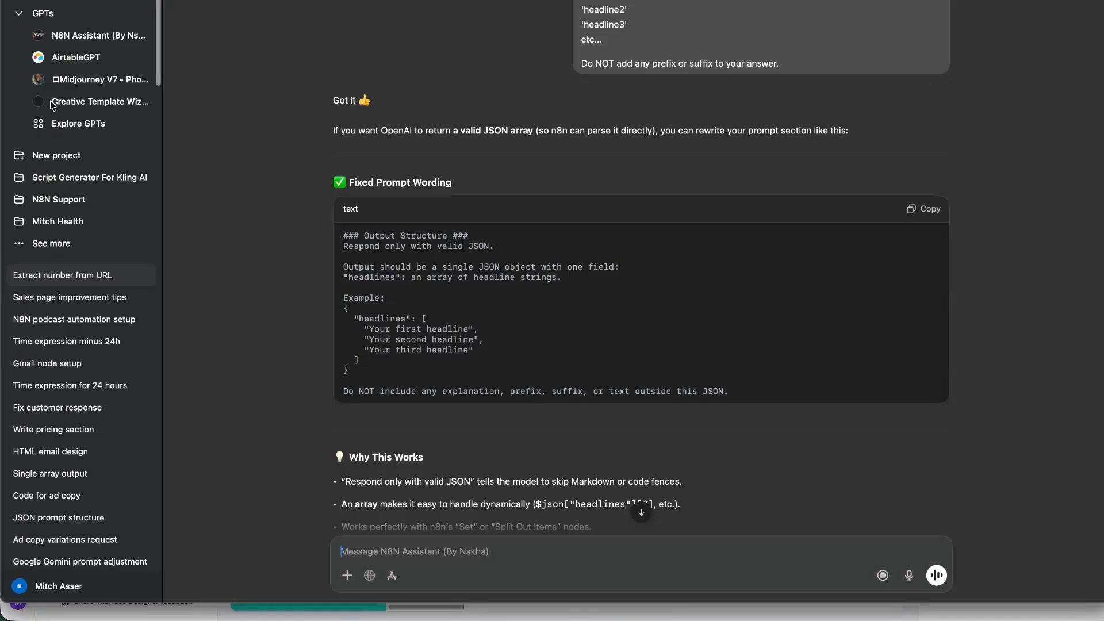
{"action": "left_click", "coordinate": [76, 58]}
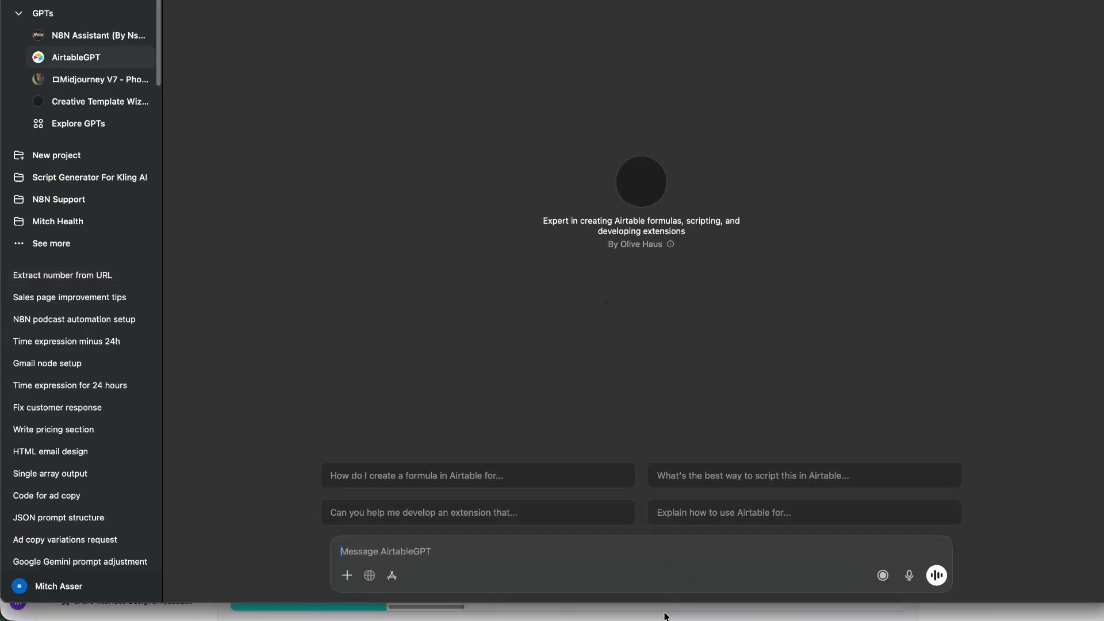
{"action": "left_click", "coordinate": [617, 550]}
{"action": "type", "text": "create "}
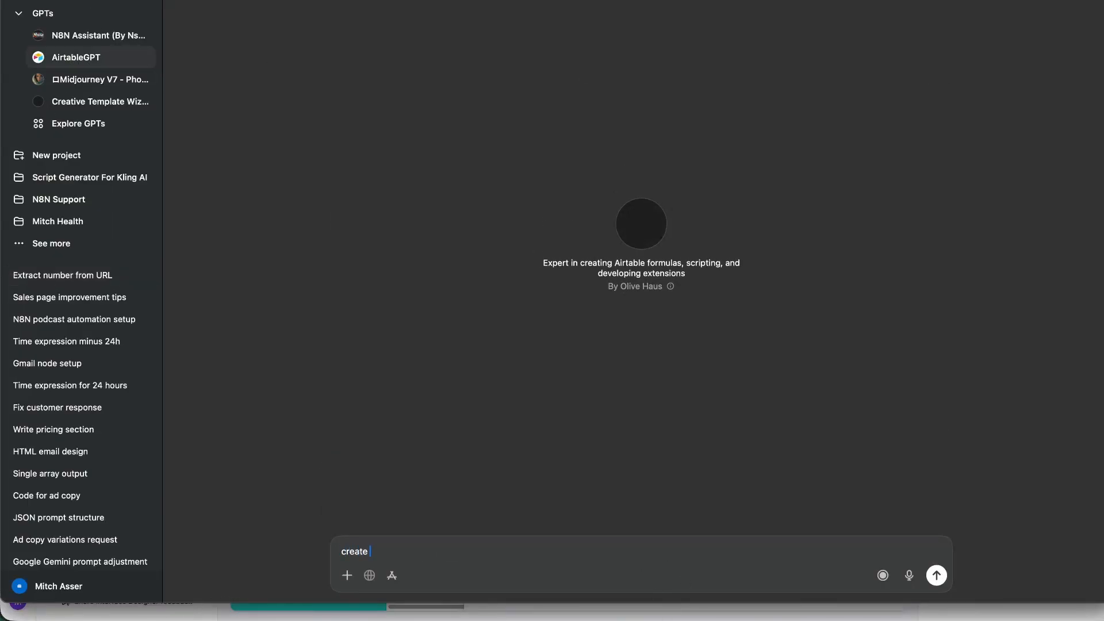
{"action": "type", "text": "me. fo"}
{"action": "key", "text": "BackSpace"}
{"action": "type", "text": "a formula that extracts"}
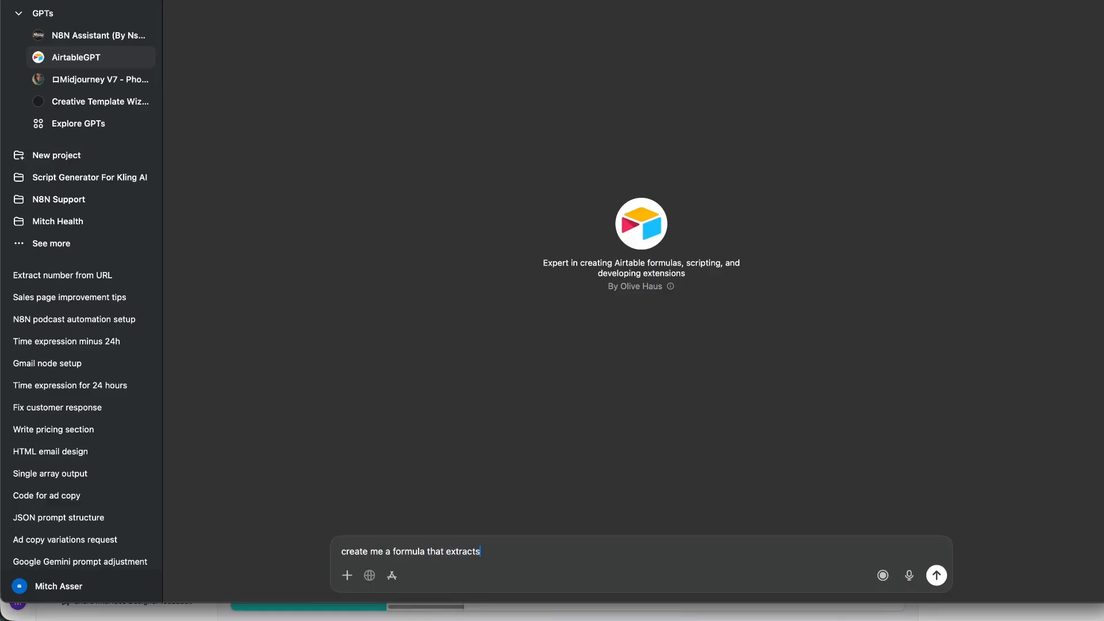
{"action": "type", "text": " the number from this url"}
{"action": "key", "text": "shift+Return"}
{"action": "key", "text": "super+v"}
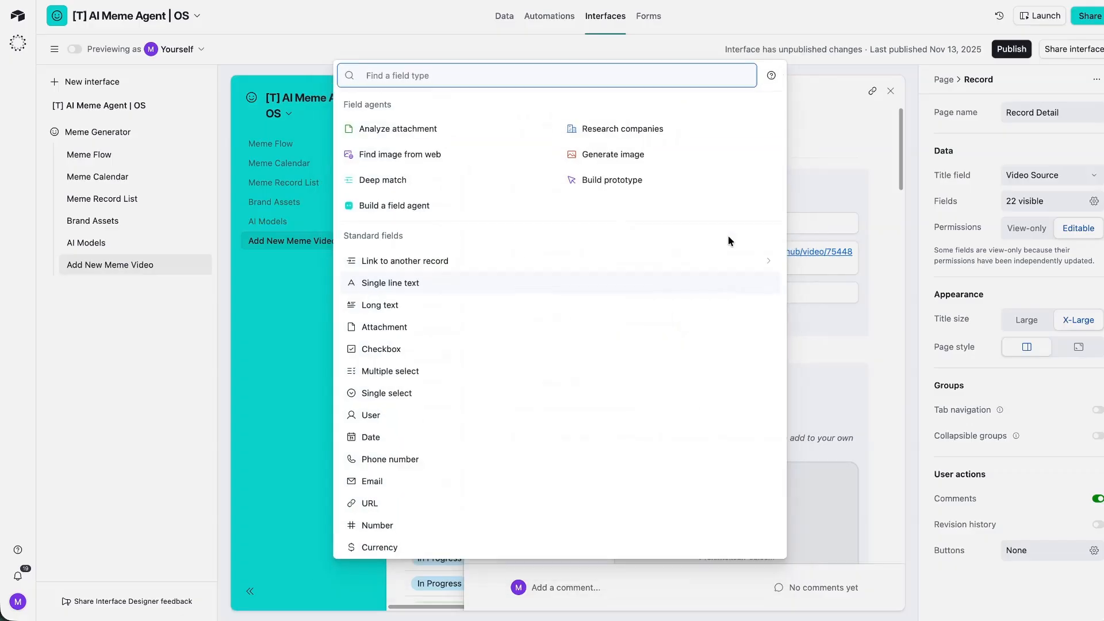
Add a Formula field named titkok_video_id using the pasted REGEX_EXTRACT formula.
{"action": "type", "text": "form"}
{"action": "left_click", "coordinate": [559, 325]}
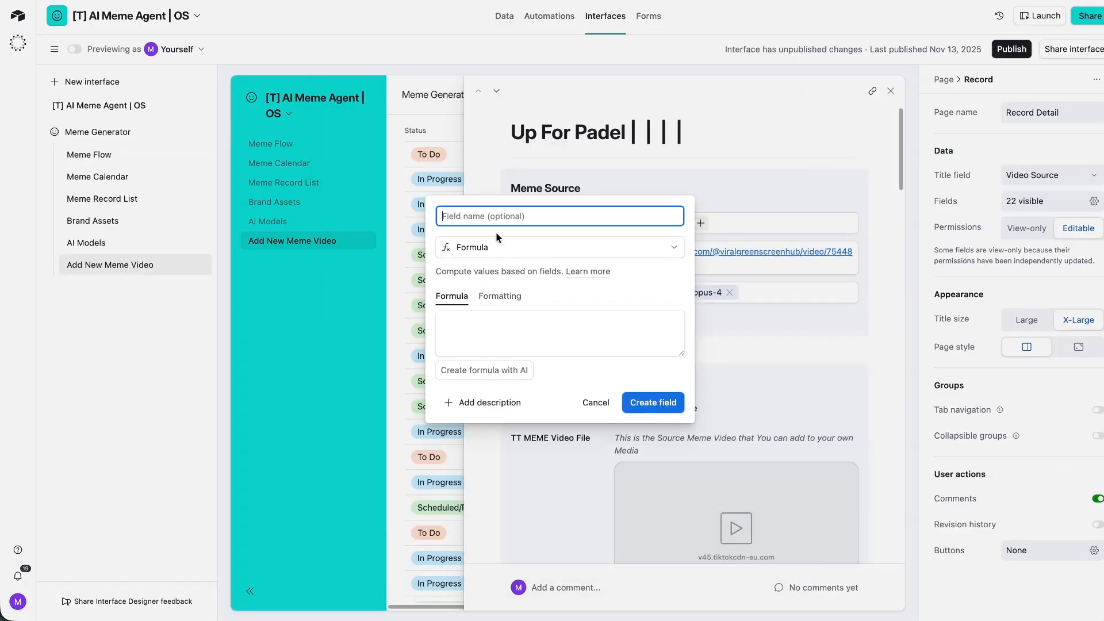
{"action": "type", "text": "titk"}
{"action": "left_click", "coordinate": [532, 347]}
{"action": "type", "text": "REGEX_EXTRACT({URL}, \"video\\/(\\d+)\")"}
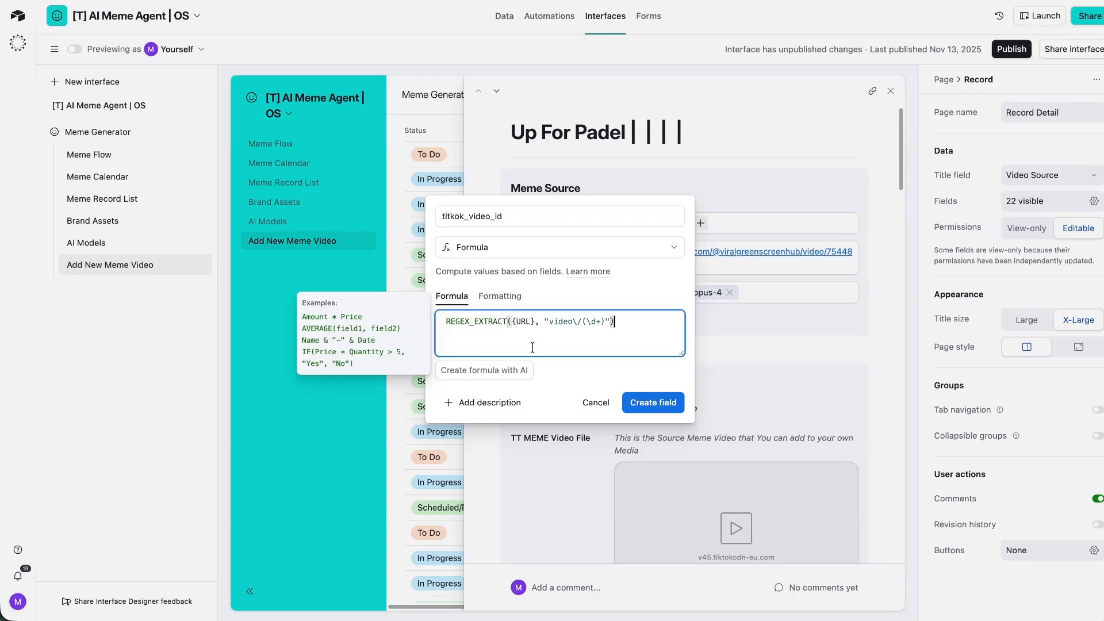
{"action": "key", "text": "BackSpace"}
{"action": "key", "text": "BackSpace"}
{"action": "key", "text": "BackSpace"}
{"action": "key", "text": "BackSpace"}
{"action": "key", "text": "BackSpace"}
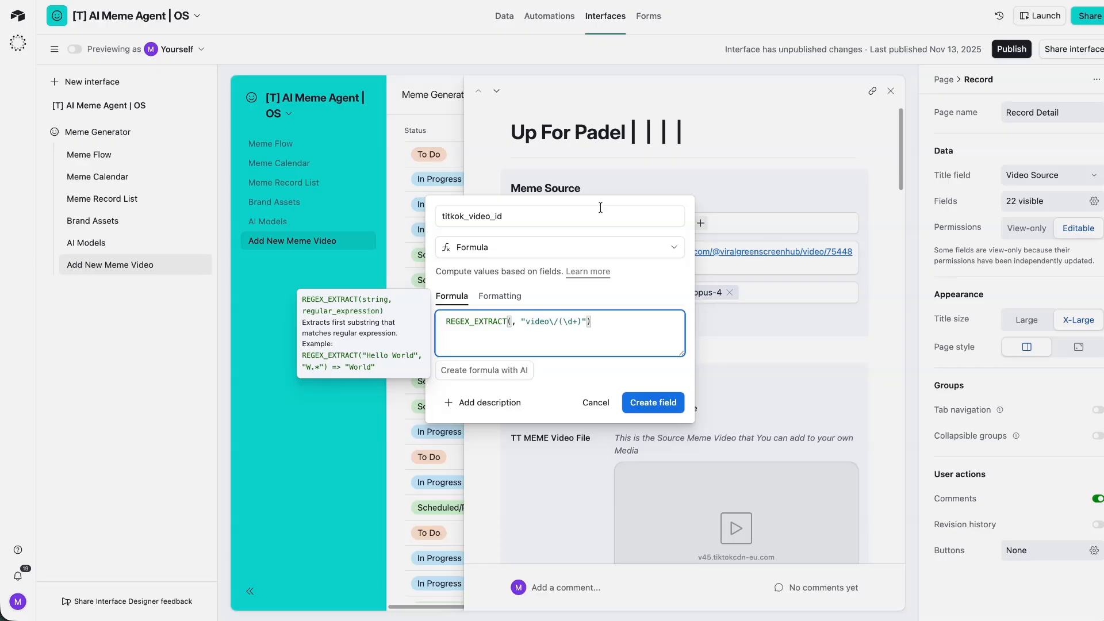
{"action": "left_click", "coordinate": [627, 268]}
{"action": "left_click", "coordinate": [781, 253]}
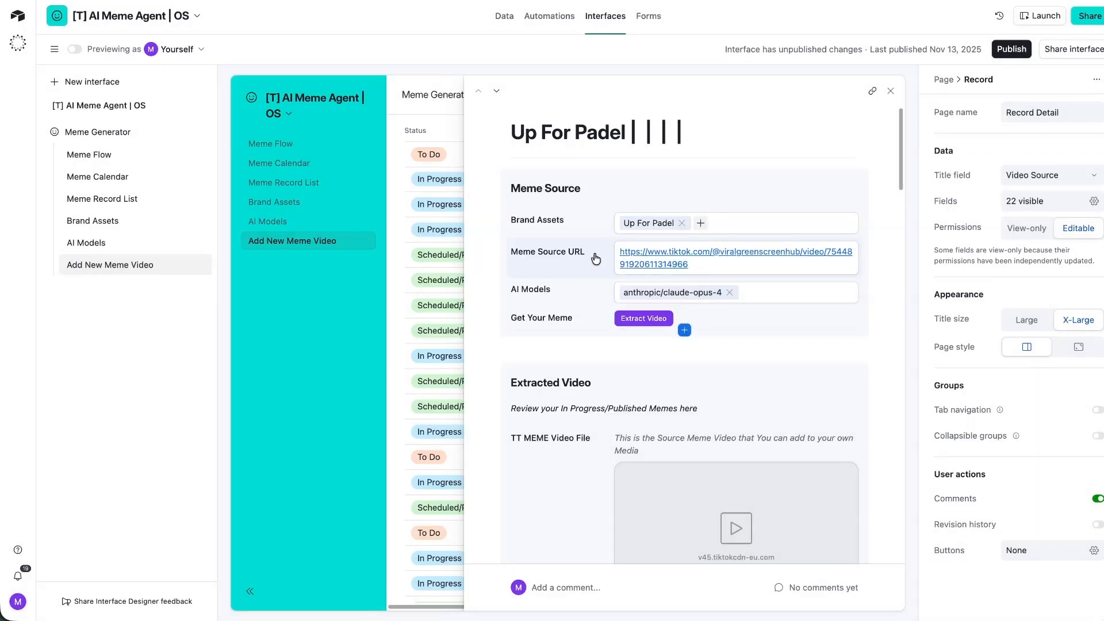
Switch from the interface record page to the underlying data grid.
{"action": "left_click", "coordinate": [759, 257]}
{"action": "left_click", "coordinate": [685, 330]}
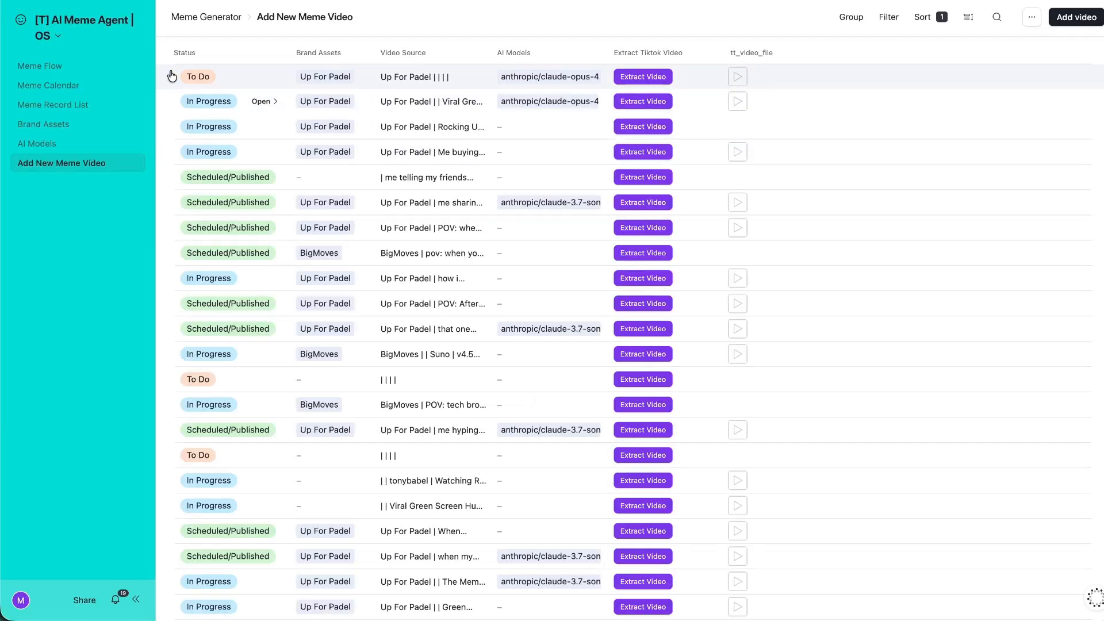
{"action": "left_click", "coordinate": [104, 37]}
{"action": "left_click", "coordinate": [60, 38]}
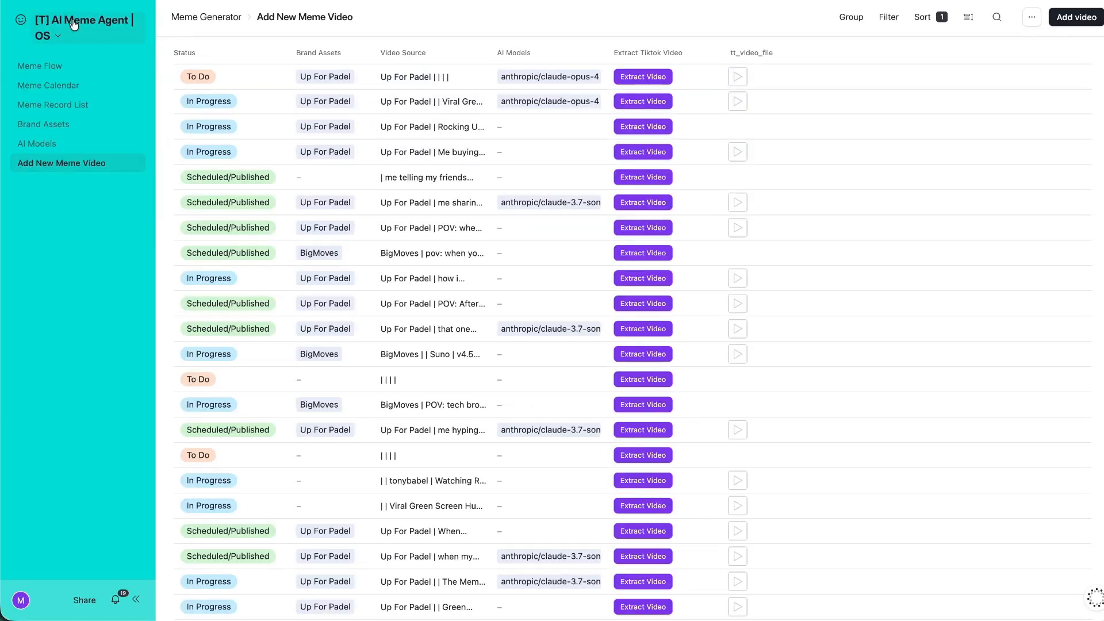
{"action": "left_click", "coordinate": [75, 26]}
{"action": "left_click", "coordinate": [123, 94]}
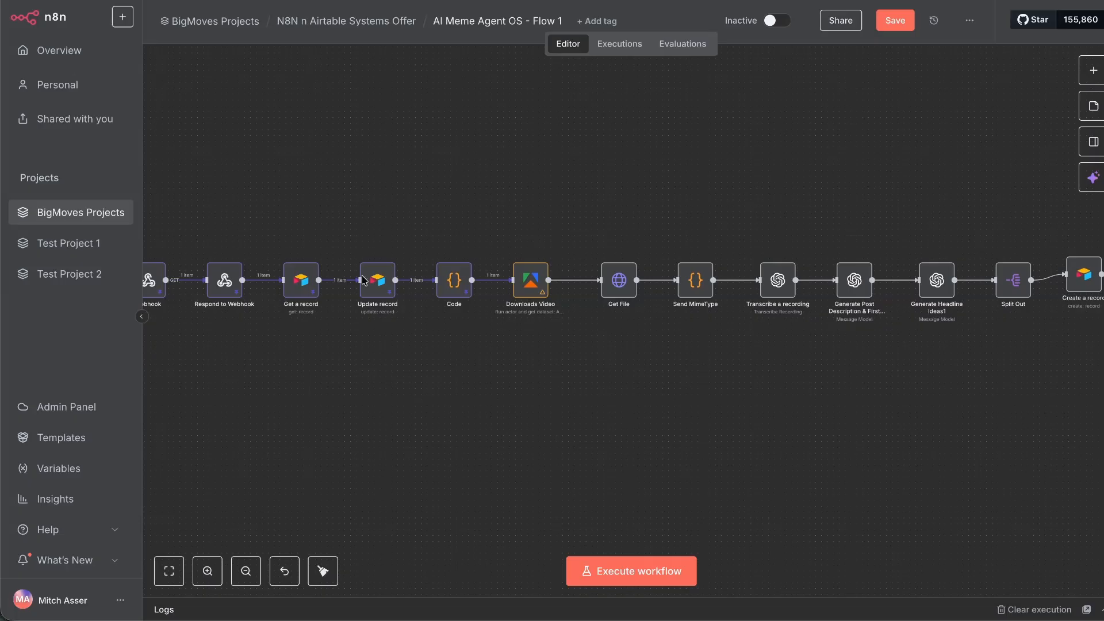
Delete the Code node, restoring four nodes removed by mistake.
{"action": "scroll", "coordinate": [587, 320], "scroll_direction": "left", "scroll_amount": 4}
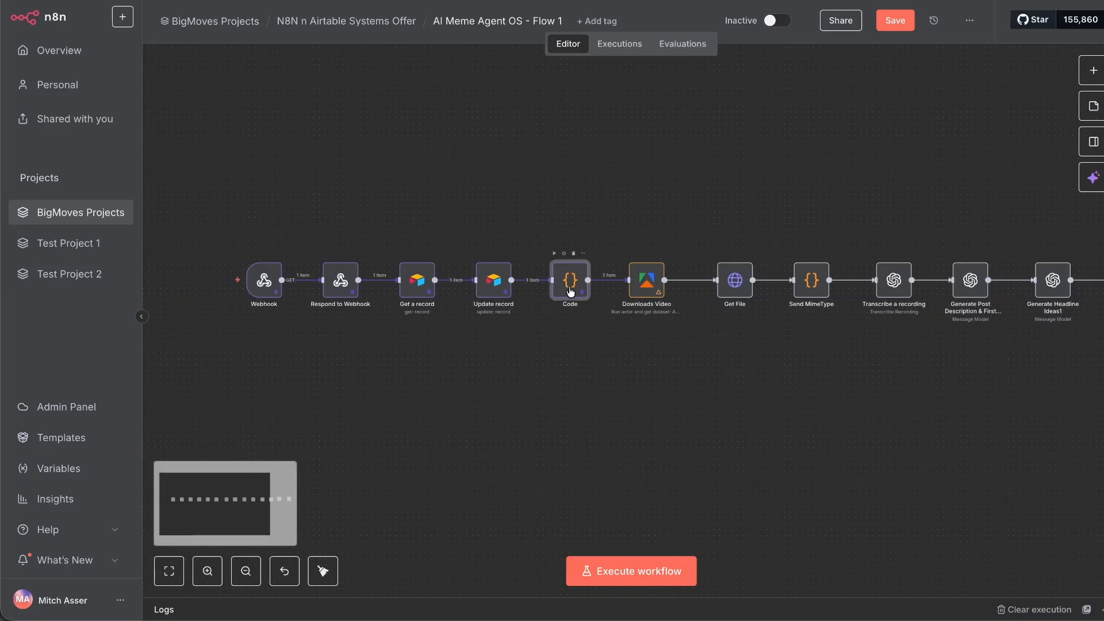
{"action": "key", "text": "Delete"}
{"action": "left_click_drag", "start_coordinate": [327, 353], "coordinate": [574, 419]}
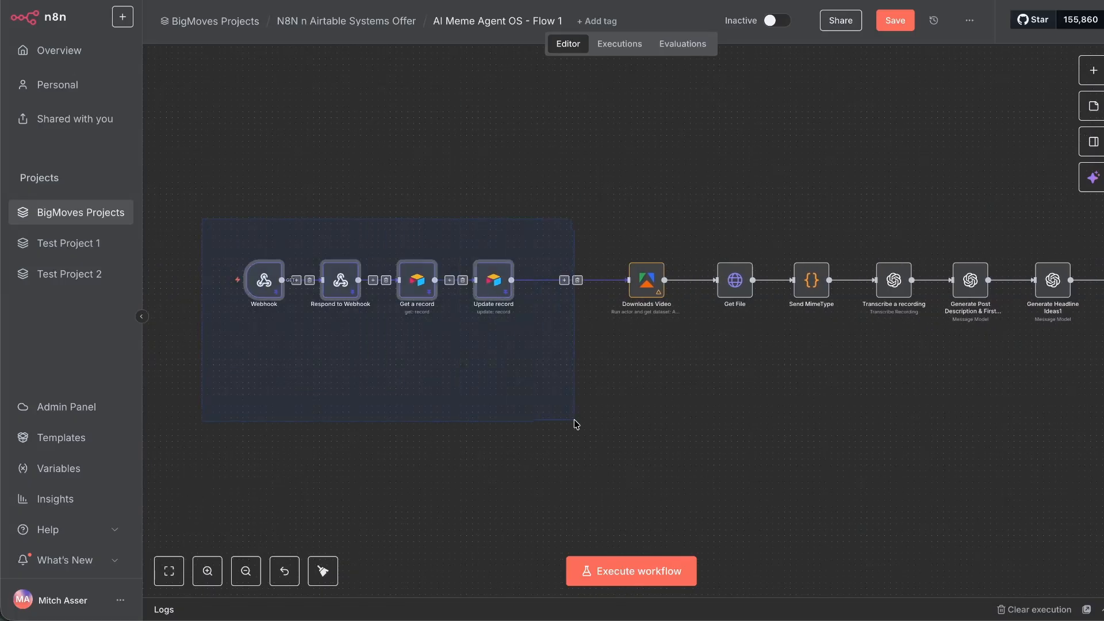
{"action": "key", "text": "Delete"}
{"action": "key", "text": "ctrl+z"}
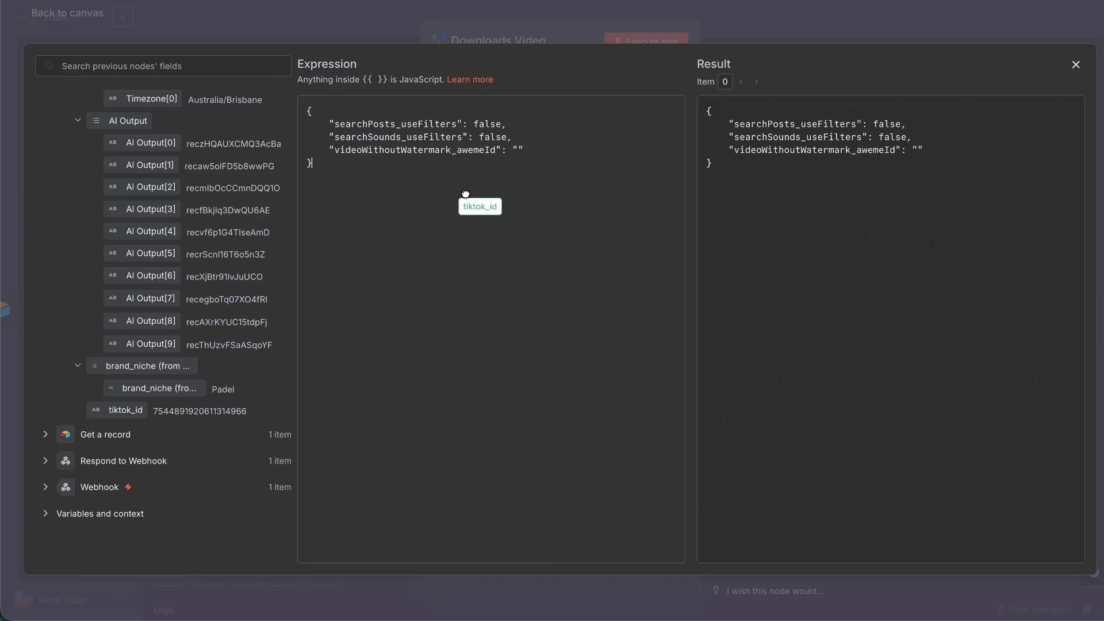
Set Downloads Video's videoWithoutWatermark_awemeId to the record's tiktok_id field.
{"action": "left_click_drag", "start_coordinate": [459, 204], "coordinate": [521, 151]}
{"action": "left_click", "coordinate": [533, 202]}
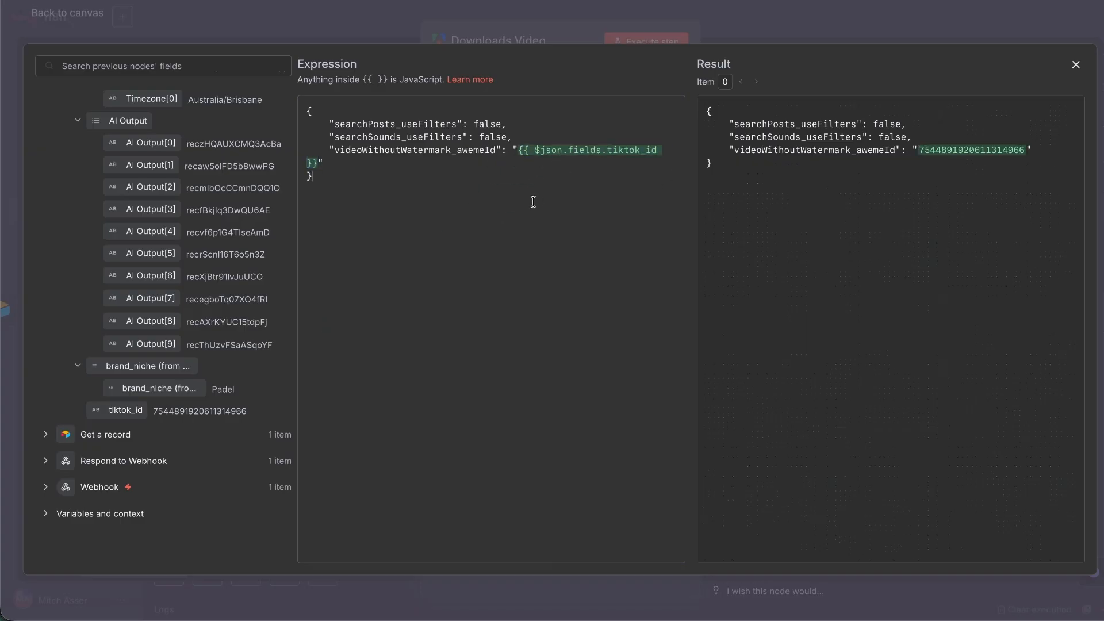
{"action": "left_click", "coordinate": [1076, 65]}
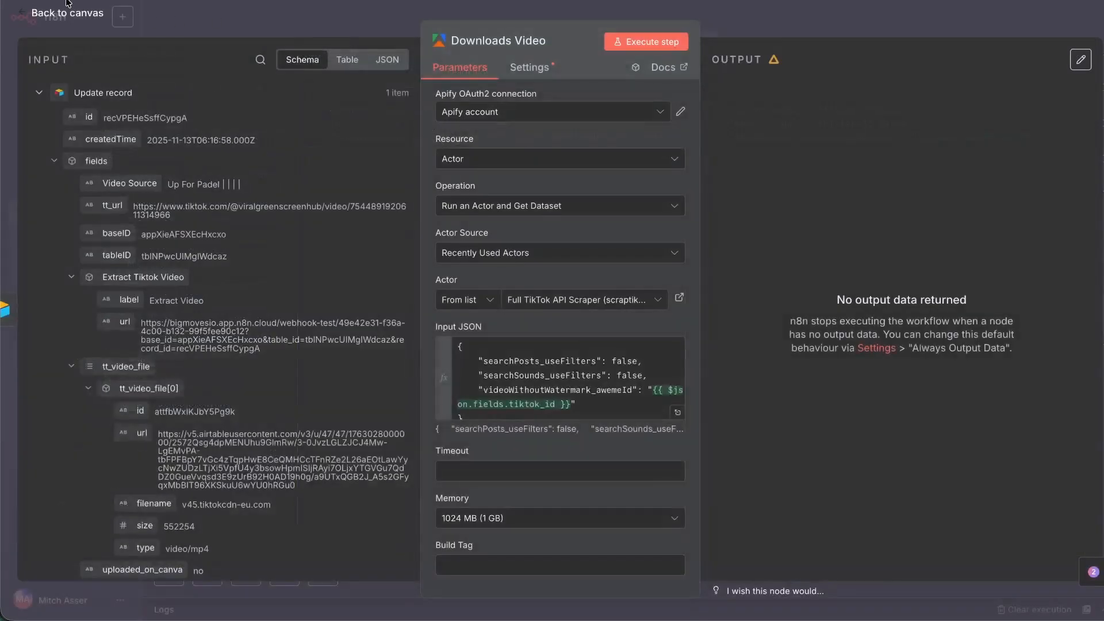
{"action": "left_click", "coordinate": [67, 12]}
Execute the whole workflow and tidy up the node layout.
{"action": "left_click_drag", "start_coordinate": [315, 257], "coordinate": [611, 405]}
{"action": "scroll", "coordinate": [661, 429], "scroll_direction": "right", "scroll_amount": 2}
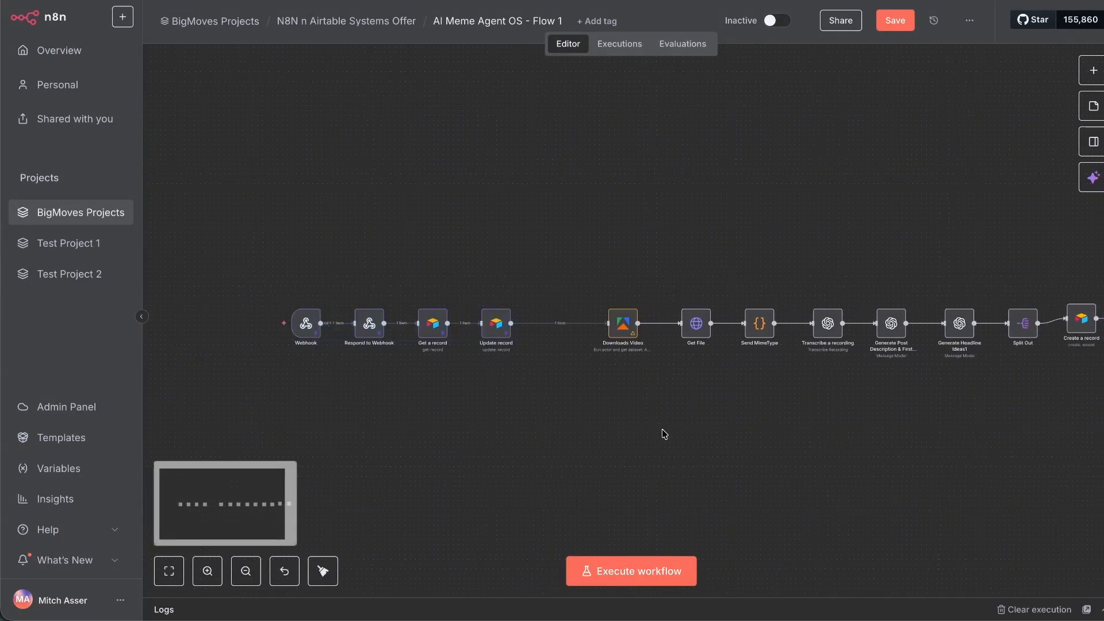
{"action": "left_click", "coordinate": [628, 575]}
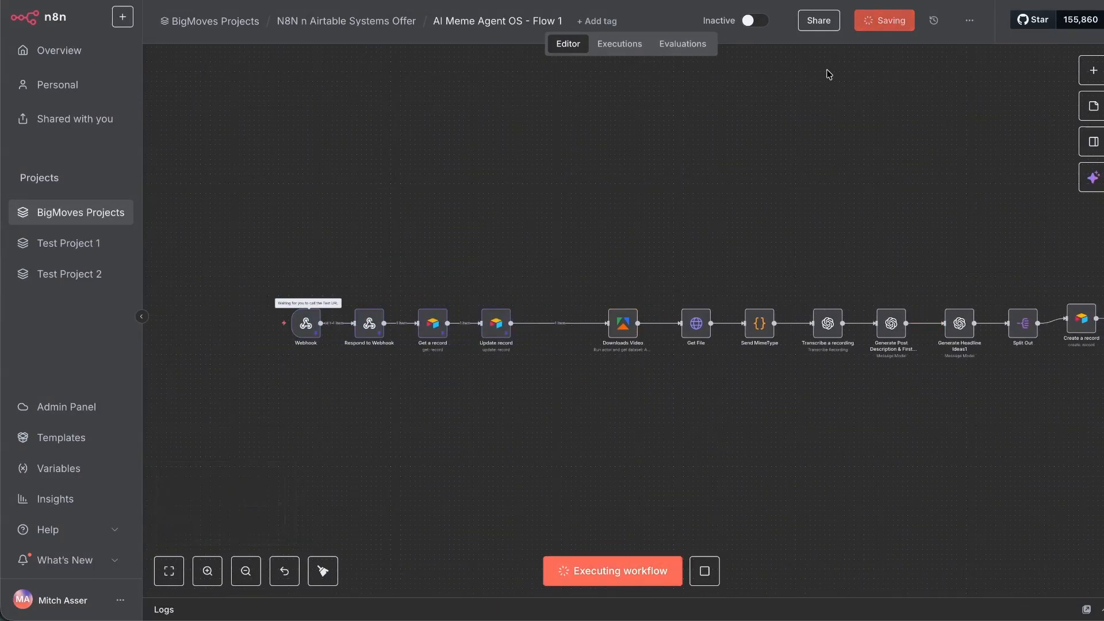
{"action": "scroll", "coordinate": [756, 195], "scroll_direction": "right", "scroll_amount": 4}
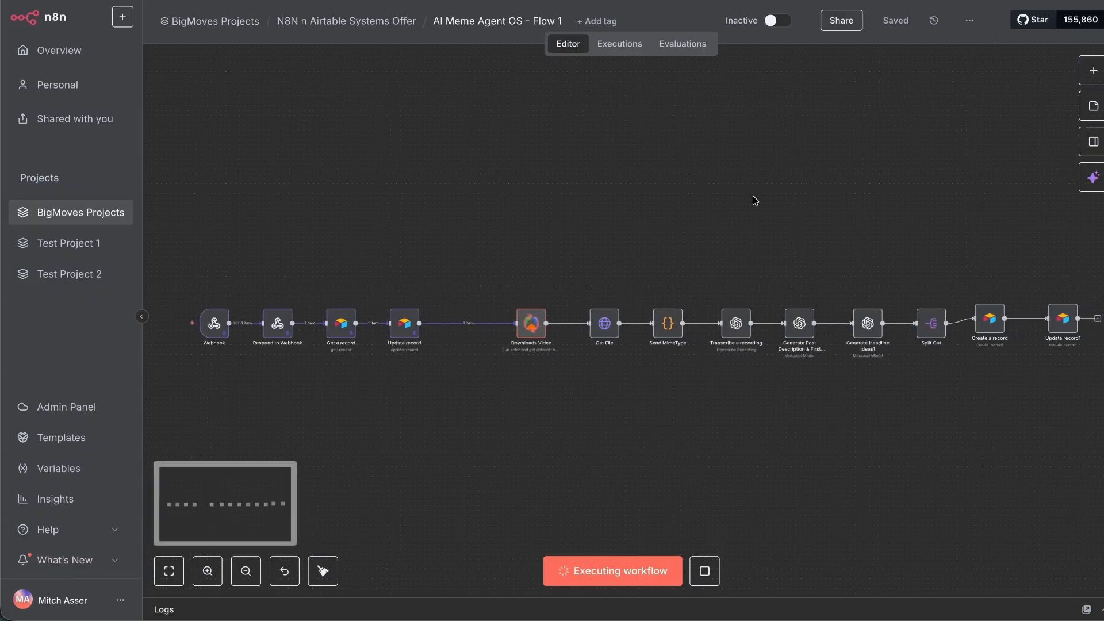
{"action": "left_click", "coordinate": [322, 571]}
{"action": "scroll", "coordinate": [696, 384], "scroll_direction": "right", "scroll_amount": 2}
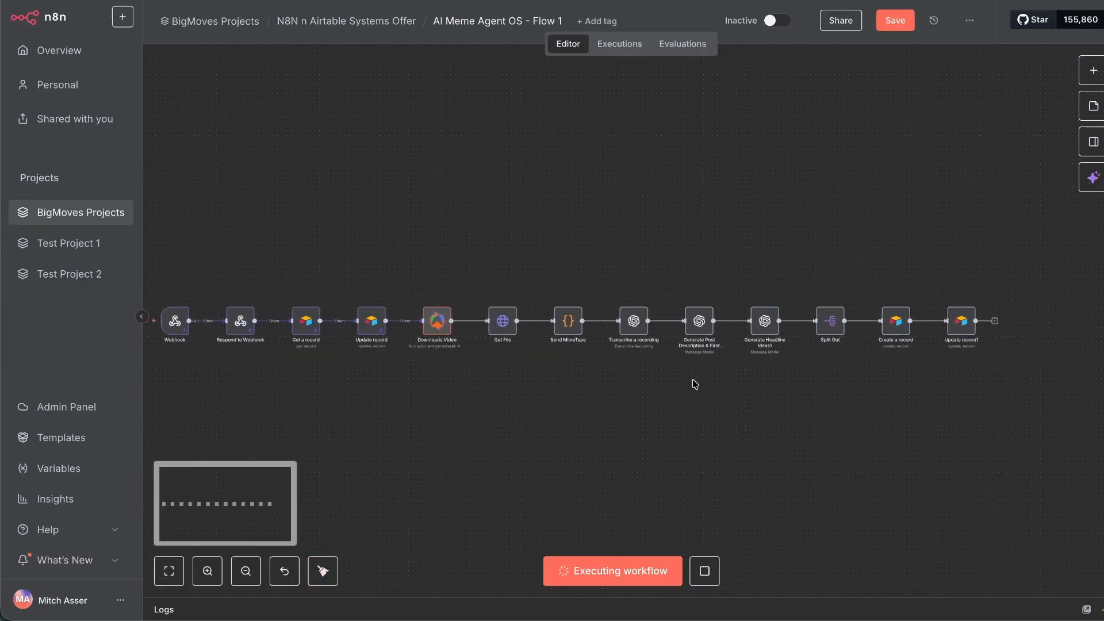
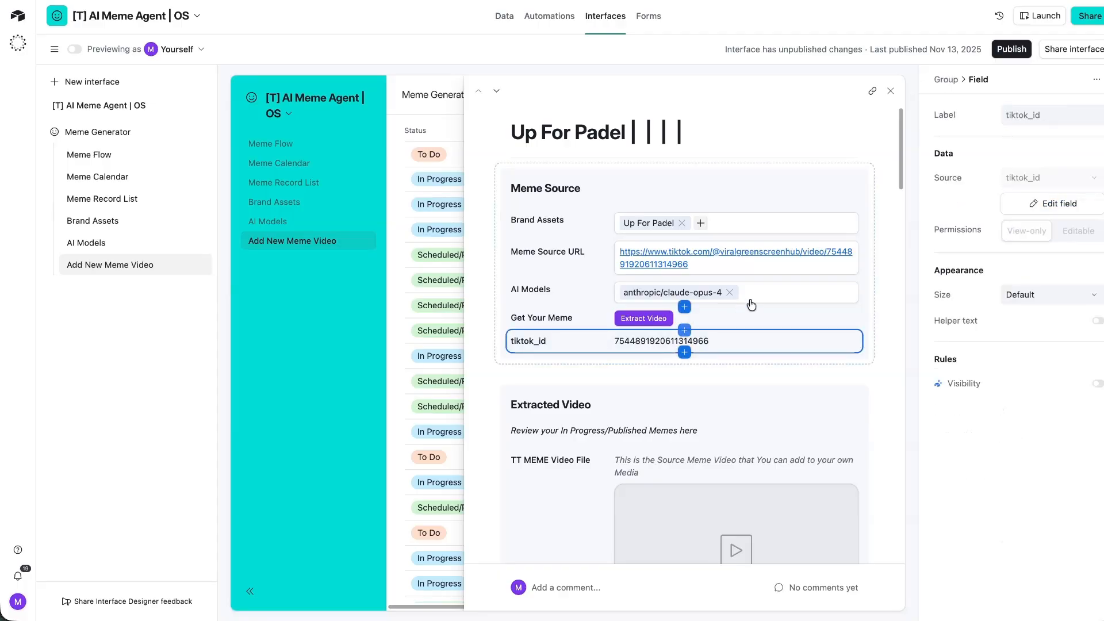
Delete the meme_id field from the Airtable record page.
{"action": "key", "text": "Delete"}
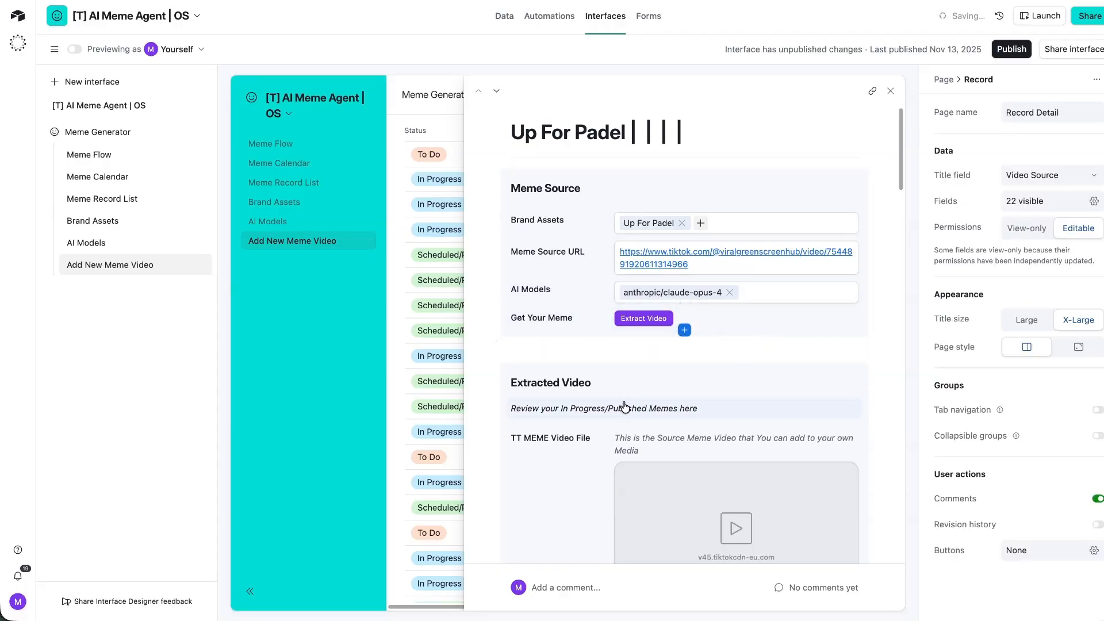
Add the AI Output field to the record page and allow opening its record details.
{"action": "scroll", "coordinate": [633, 396], "scroll_direction": "down", "scroll_amount": 5}
{"action": "scroll", "coordinate": [592, 410], "scroll_direction": "down", "scroll_amount": 5}
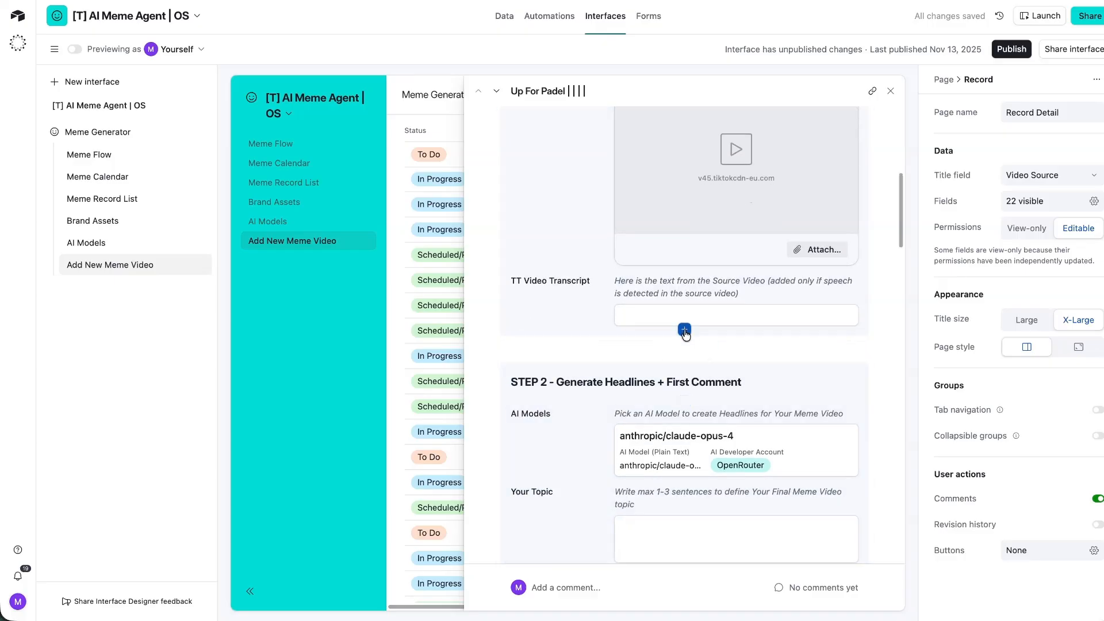
{"action": "left_click", "coordinate": [685, 331]}
{"action": "scroll", "coordinate": [711, 227], "scroll_direction": "down", "scroll_amount": 5}
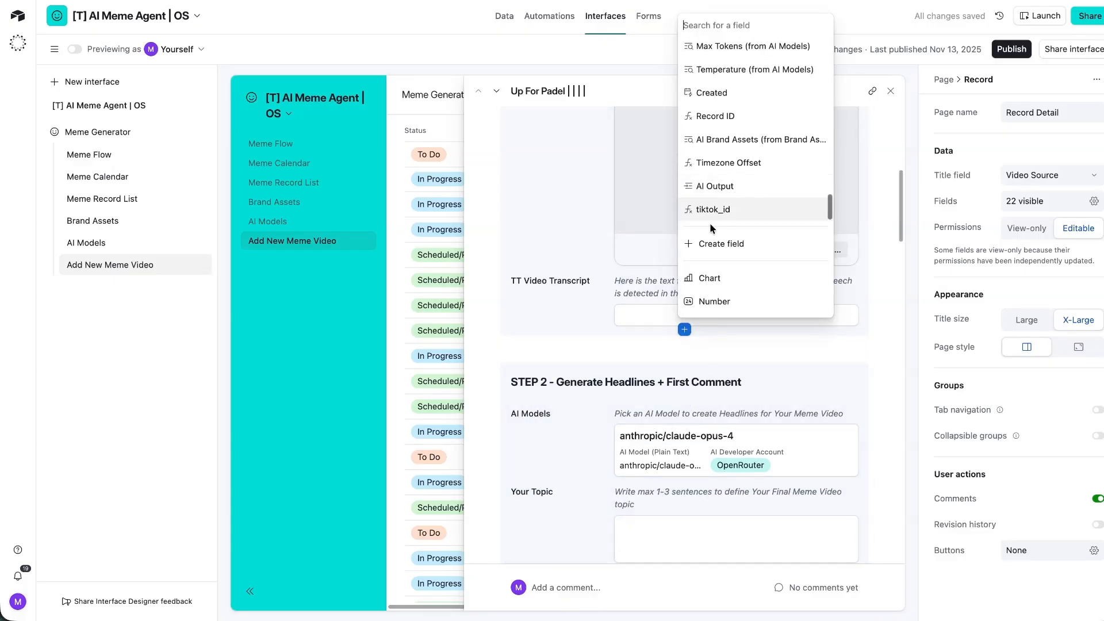
{"action": "left_click", "coordinate": [723, 188]}
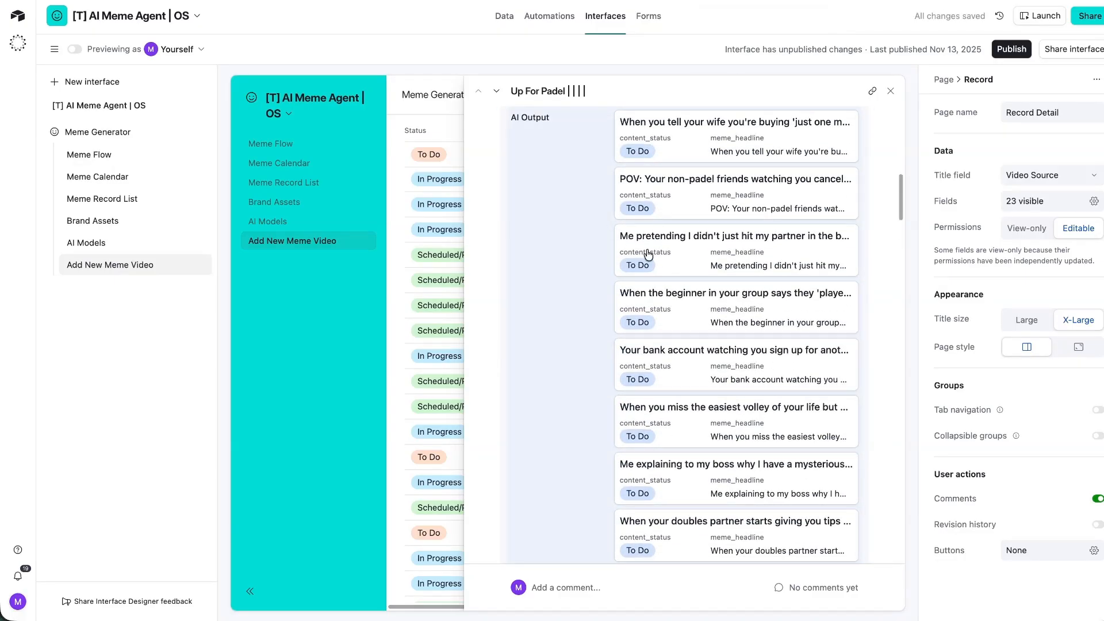
{"action": "left_click", "coordinate": [718, 127]}
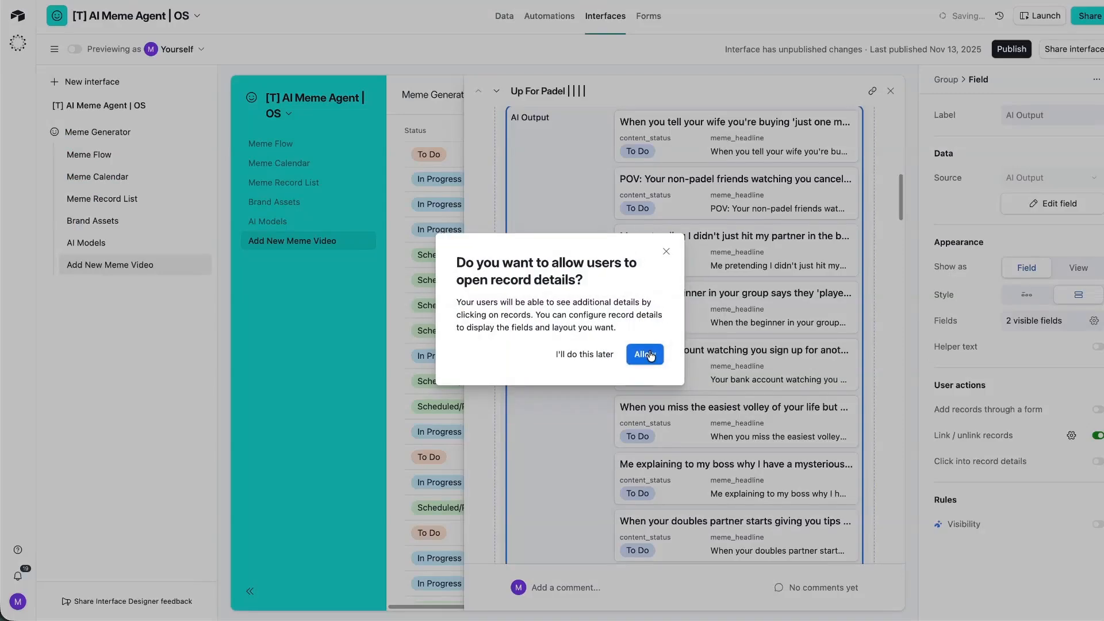
{"action": "left_click", "coordinate": [647, 354]}
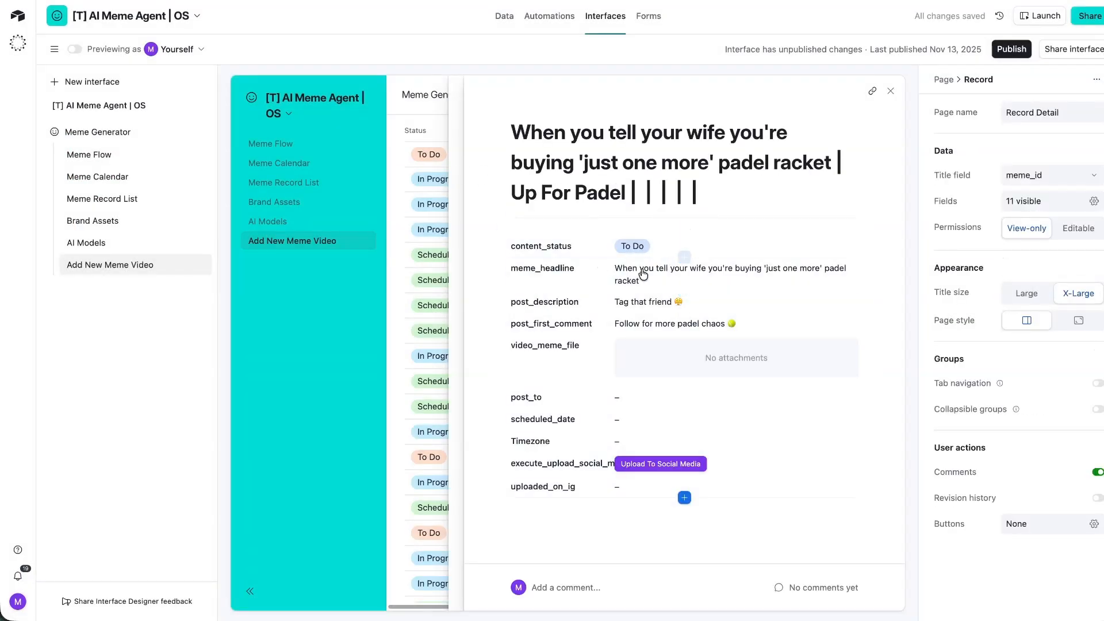
Make the content_status, meme_headline and post_description fields editable.
{"action": "left_click", "coordinate": [681, 247]}
{"action": "left_click", "coordinate": [1077, 230]}
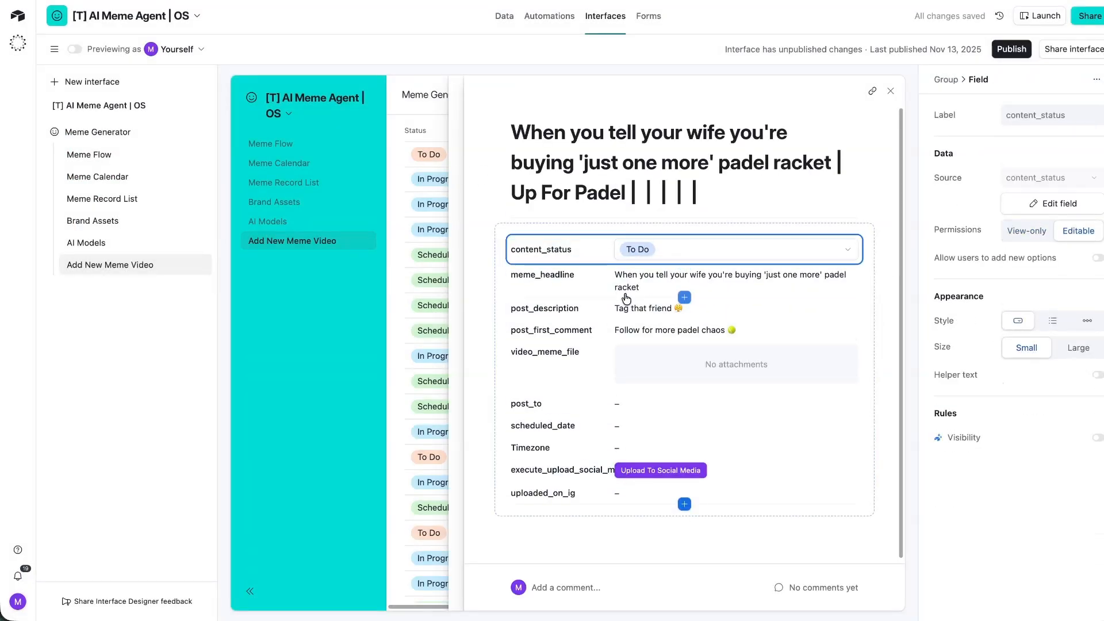
{"action": "left_click", "coordinate": [651, 280]}
{"action": "left_click", "coordinate": [1076, 230]}
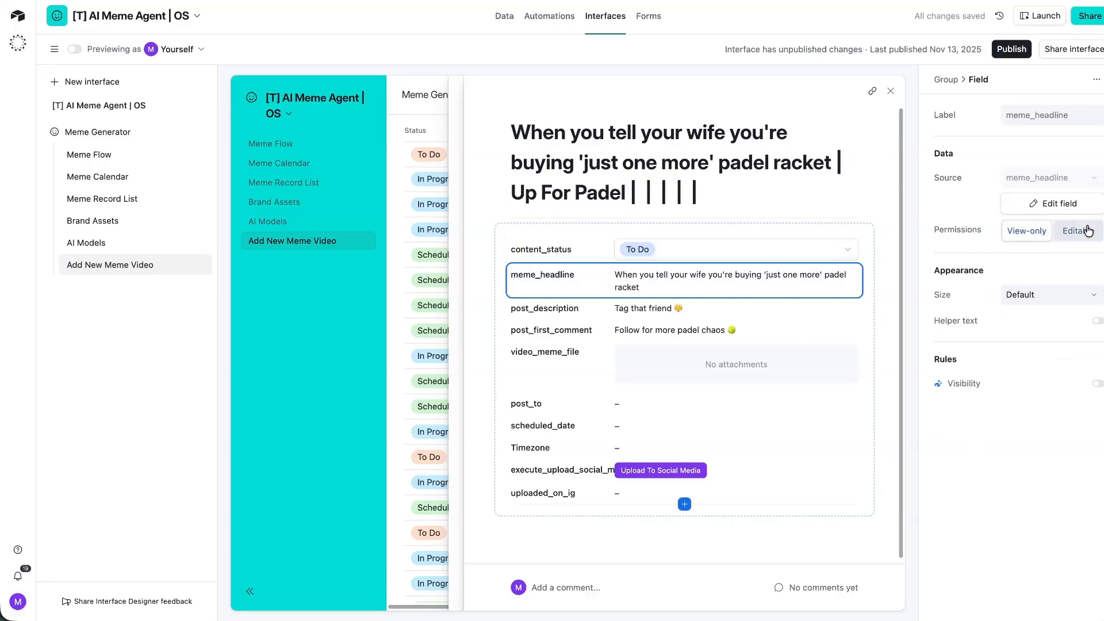
{"action": "left_click", "coordinate": [666, 323]}
{"action": "left_click", "coordinate": [1077, 230]}
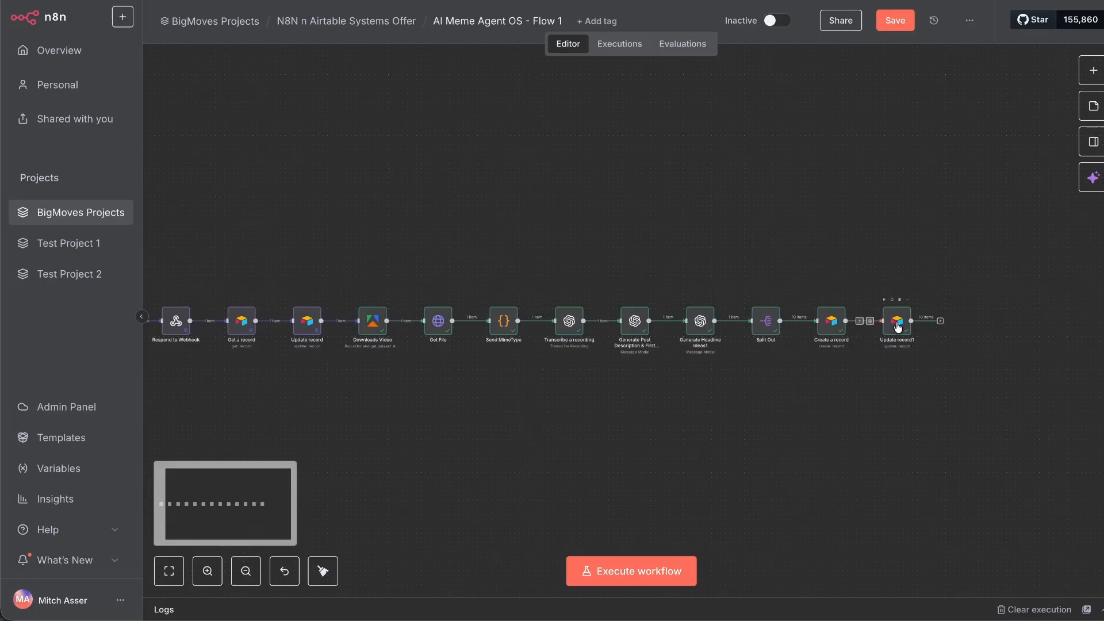
Add tt_transcription to the columns Update record1 sends, then run that step.
{"action": "double_click", "coordinate": [898, 328]}
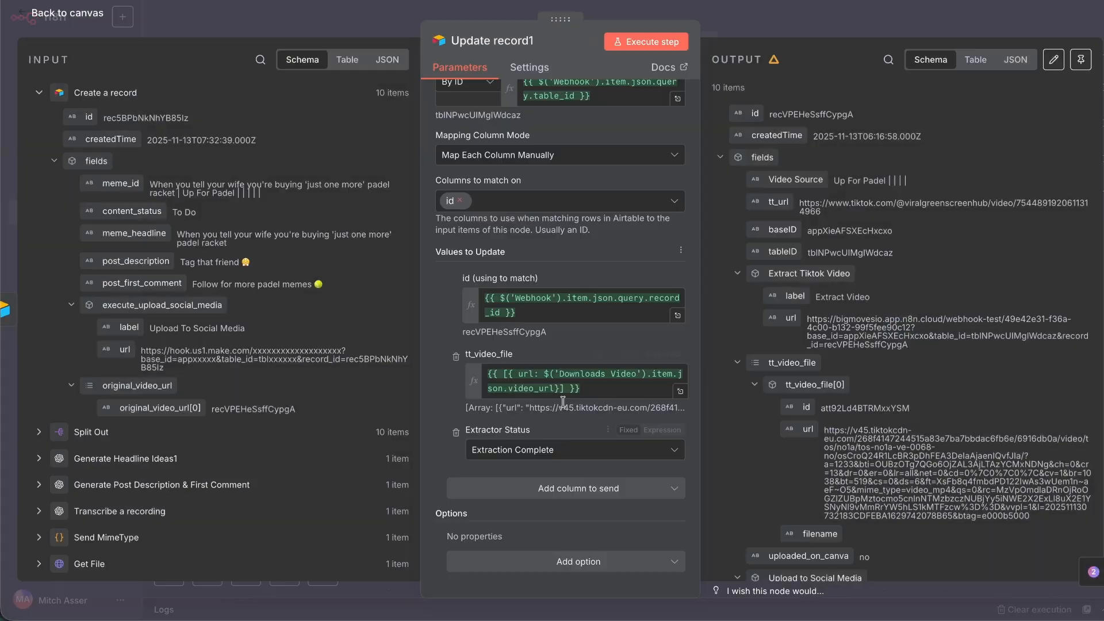
{"action": "left_click", "coordinate": [534, 555]}
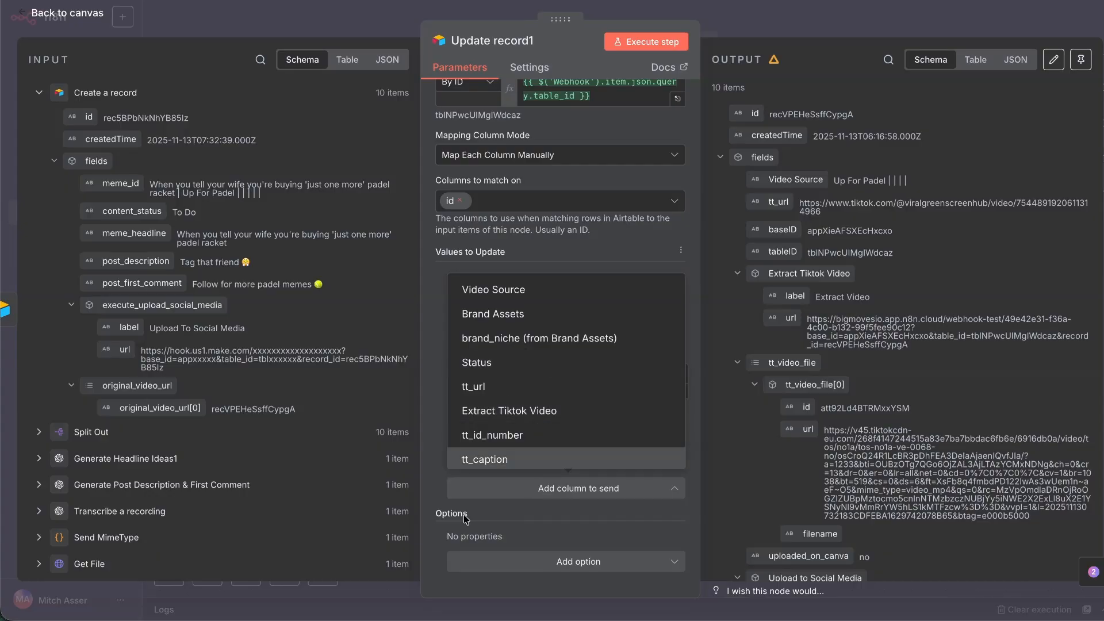
{"action": "scroll", "coordinate": [501, 458], "scroll_direction": "down", "scroll_amount": 2}
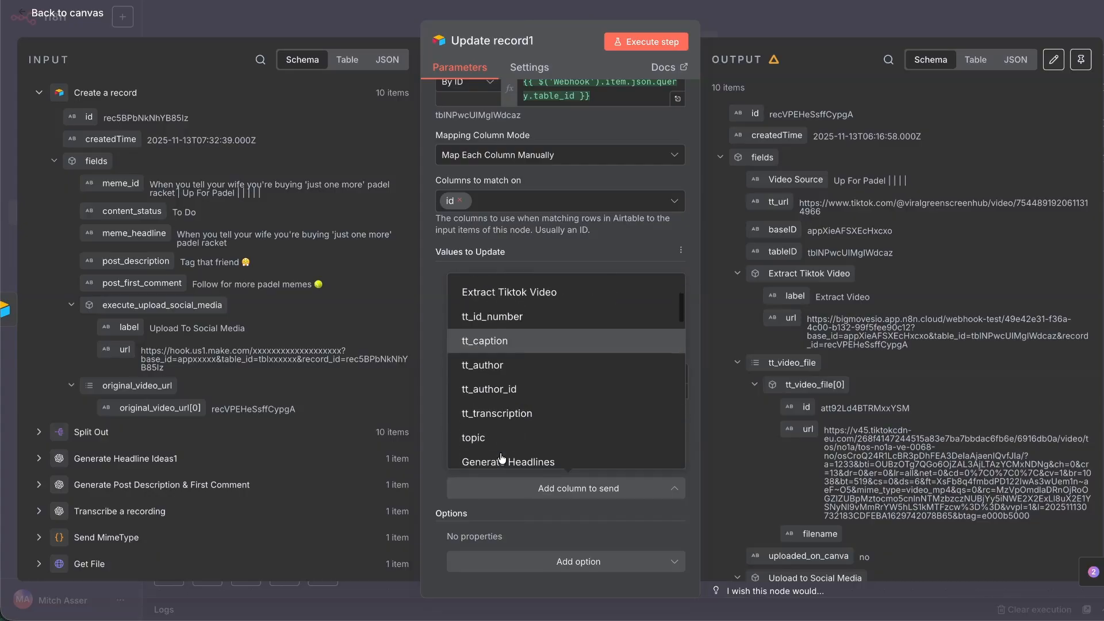
{"action": "left_click", "coordinate": [496, 412]}
{"action": "left_click", "coordinate": [645, 42]}
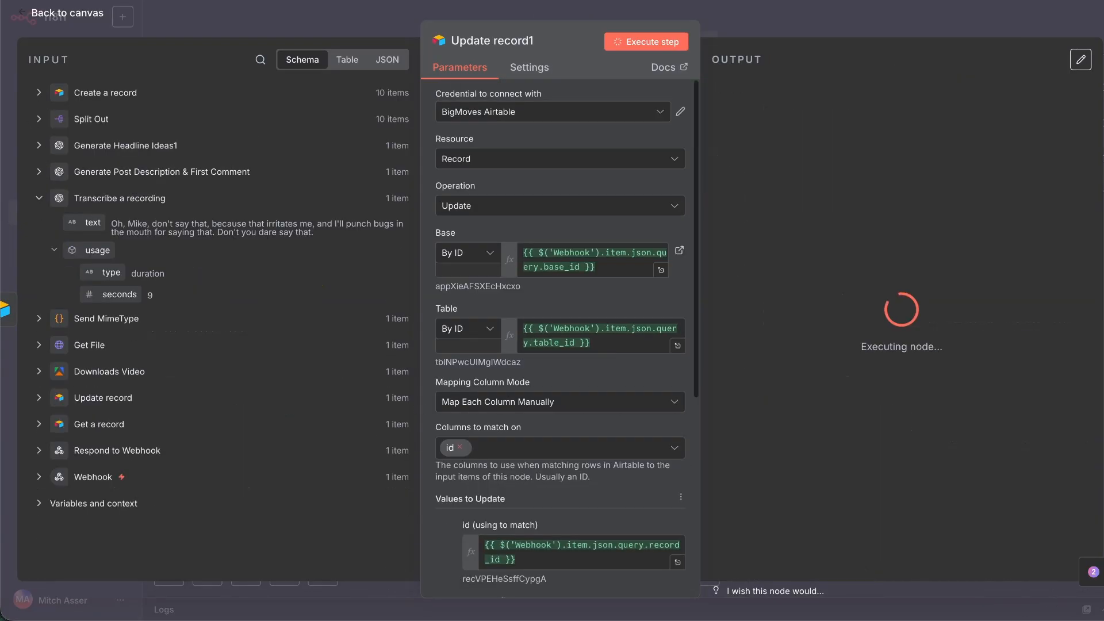
{"action": "key", "text": "Escape"}
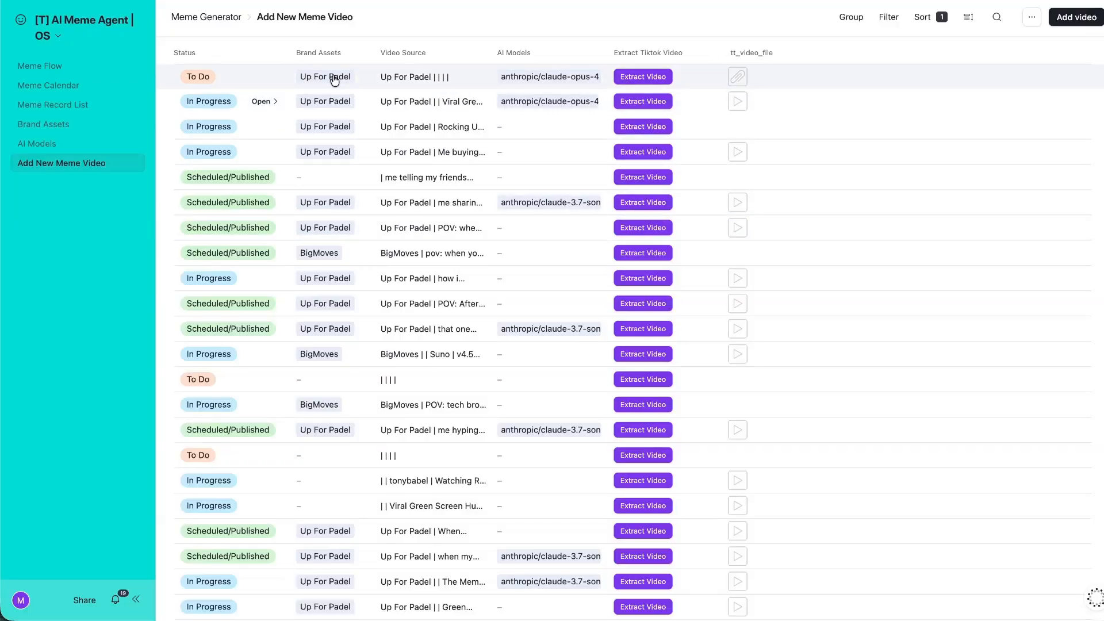
Open the Up For Padel record and check its extracted video and transcript.
{"action": "left_click", "coordinate": [263, 76]}
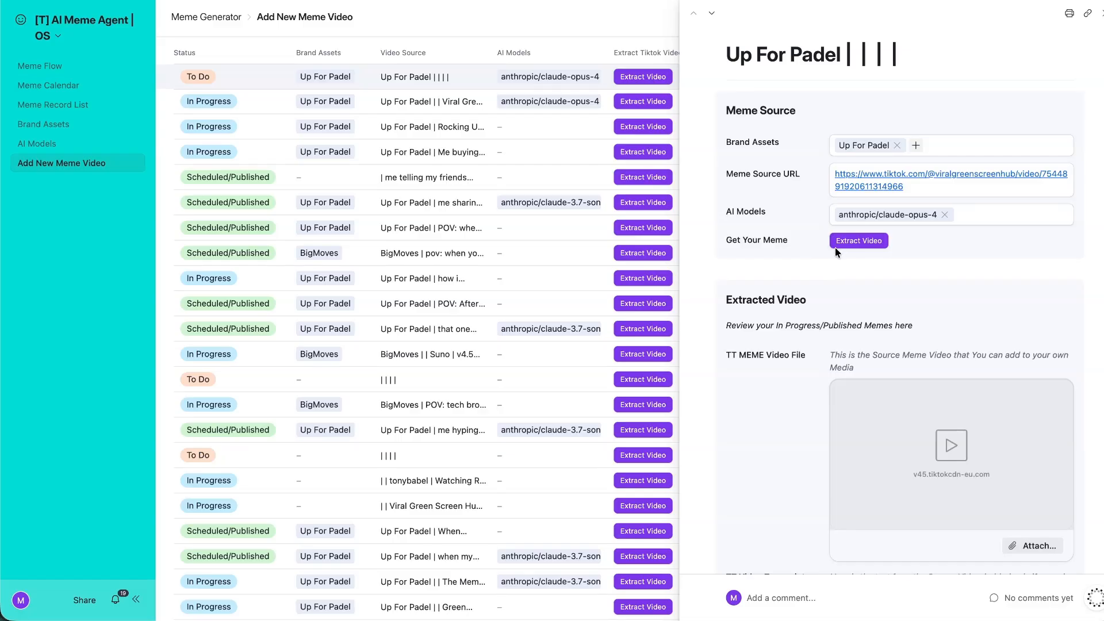
{"action": "scroll", "coordinate": [815, 319], "scroll_direction": "down", "scroll_amount": 5}
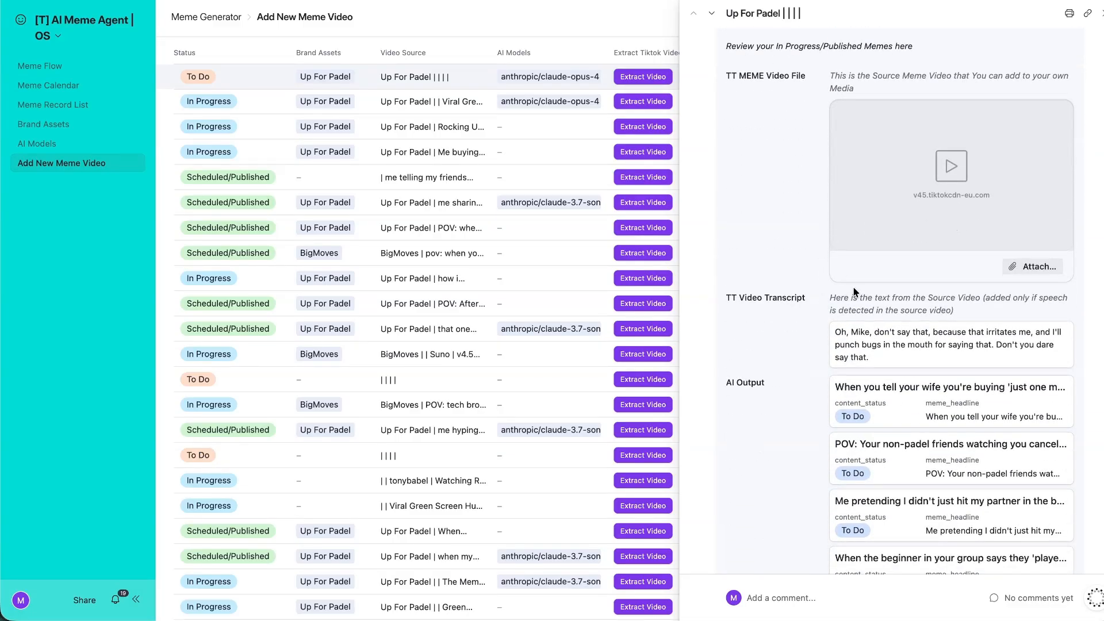
{"action": "scroll", "coordinate": [919, 192], "scroll_direction": "up", "scroll_amount": 1}
{"action": "left_click", "coordinate": [941, 235]}
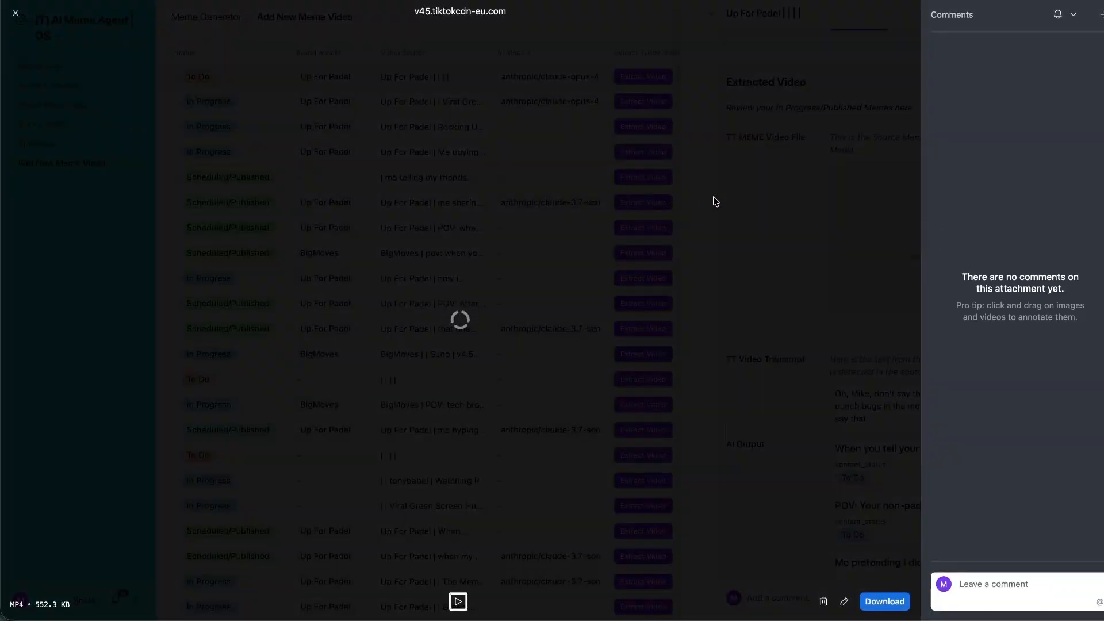
{"action": "key", "text": "Escape"}
{"action": "scroll", "coordinate": [876, 274], "scroll_direction": "down", "scroll_amount": 3}
{"action": "triple_click", "coordinate": [877, 274]}
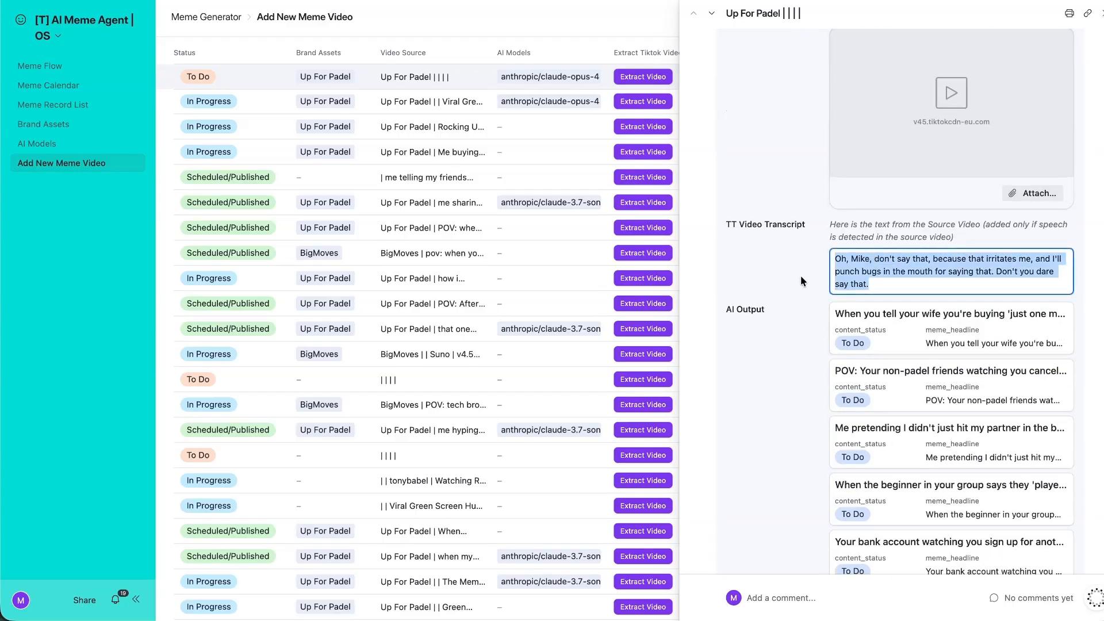
{"action": "scroll", "coordinate": [802, 280], "scroll_direction": "down", "scroll_amount": 3}
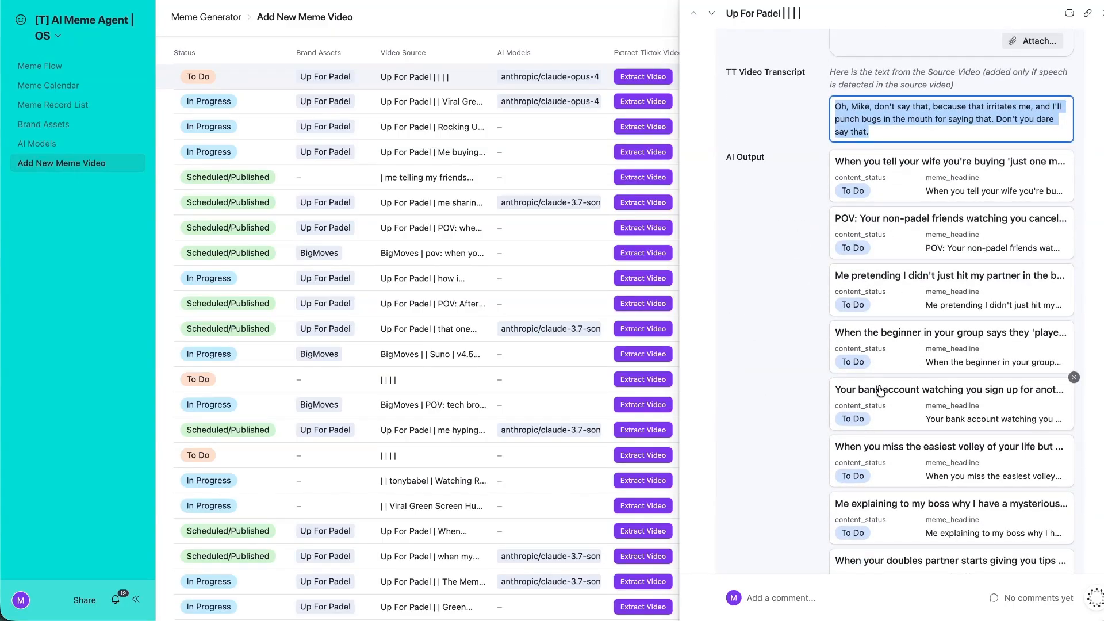
{"action": "scroll", "coordinate": [873, 219], "scroll_direction": "down", "scroll_amount": 10}
{"action": "scroll", "coordinate": [874, 223], "scroll_direction": "up", "scroll_amount": 9}
{"action": "scroll", "coordinate": [874, 218], "scroll_direction": "up", "scroll_amount": 10}
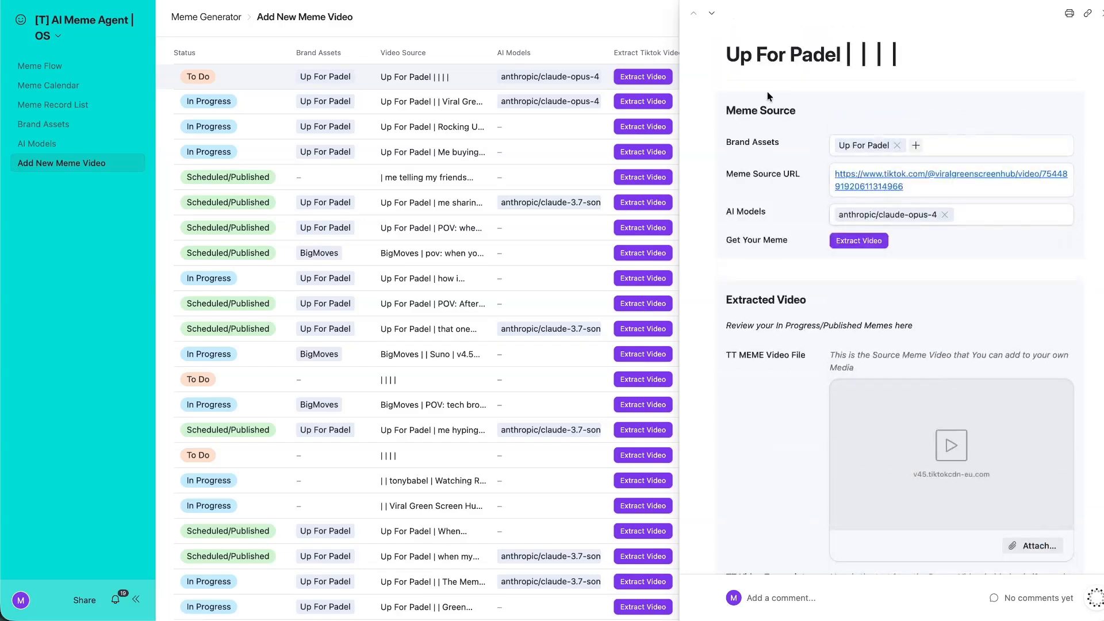
Make the record page Full-screen with a Large title, publish Meme Generator, and return to the list.
{"action": "left_click", "coordinate": [109, 31]}
{"action": "left_click", "coordinate": [89, 68]}
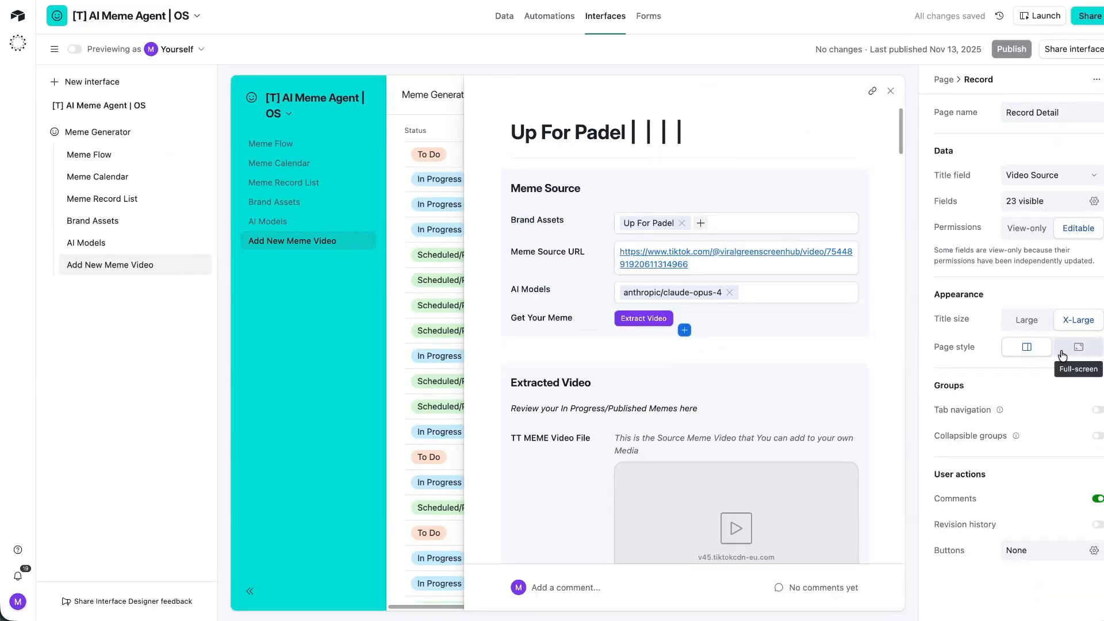
{"action": "left_click", "coordinate": [1079, 347]}
{"action": "left_click", "coordinate": [1026, 321]}
{"action": "left_click", "coordinate": [1011, 49]}
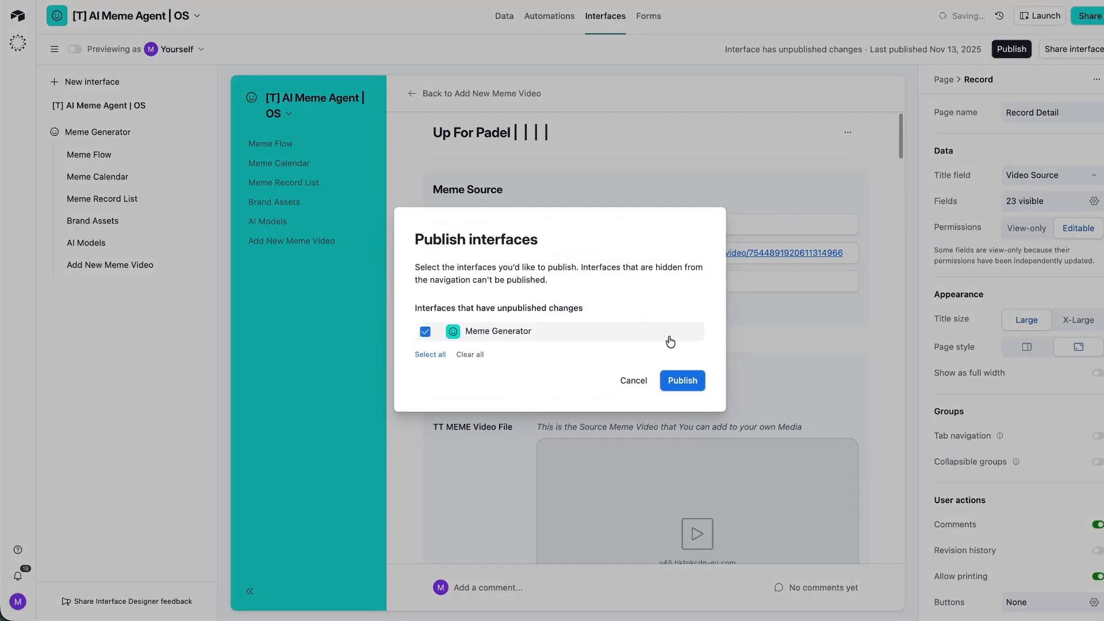
{"action": "left_click", "coordinate": [683, 380]}
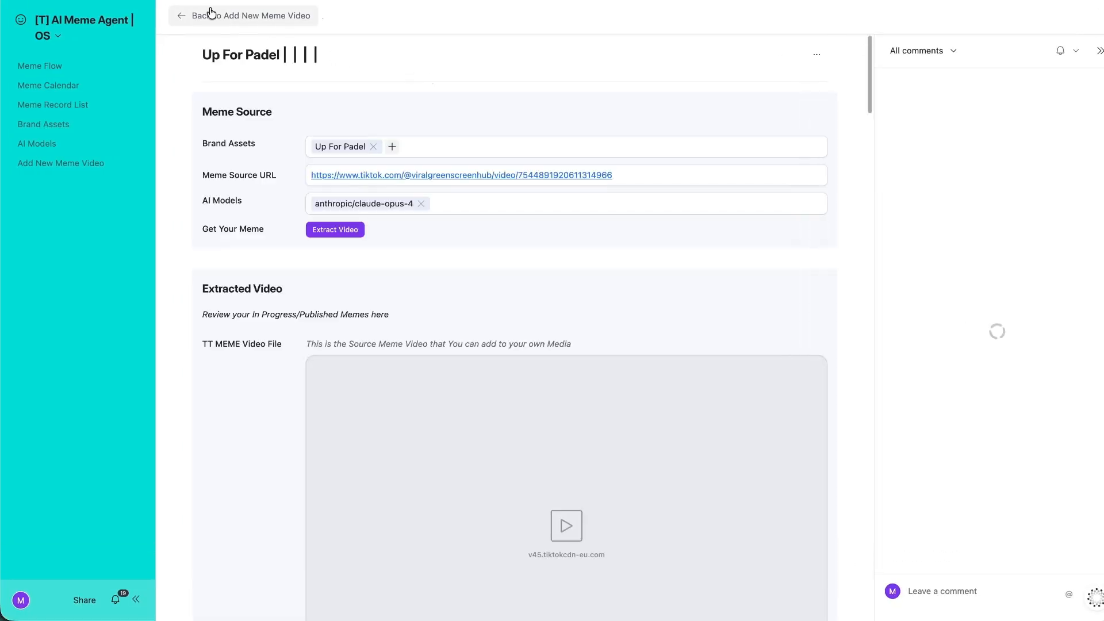
{"action": "left_click", "coordinate": [190, 23]}
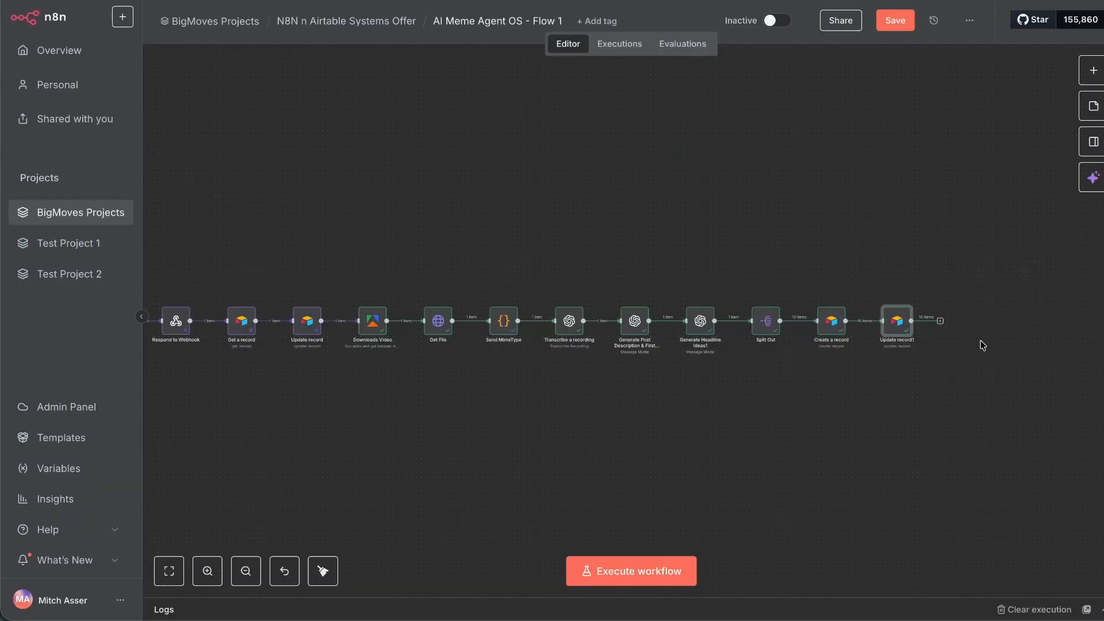
Add an HTTP Request node after Update record1 and set its method to POST.
{"action": "right_click", "coordinate": [977, 339]}
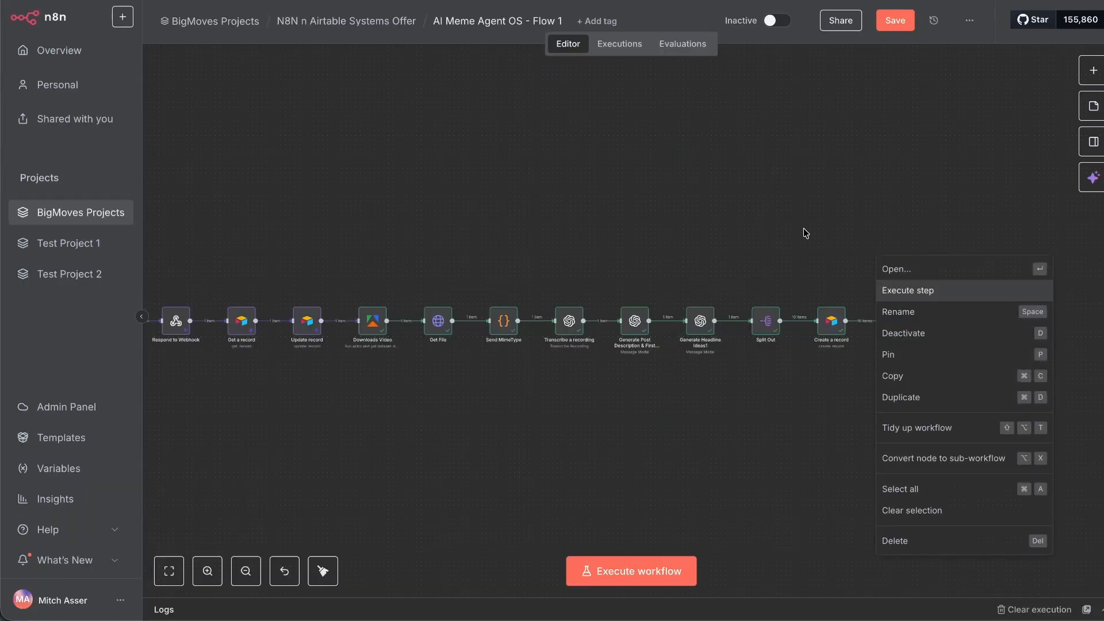
{"action": "left_click", "coordinate": [807, 233]}
{"action": "scroll", "coordinate": [825, 275], "scroll_direction": "right", "scroll_amount": 1}
{"action": "left_click", "coordinate": [876, 322]}
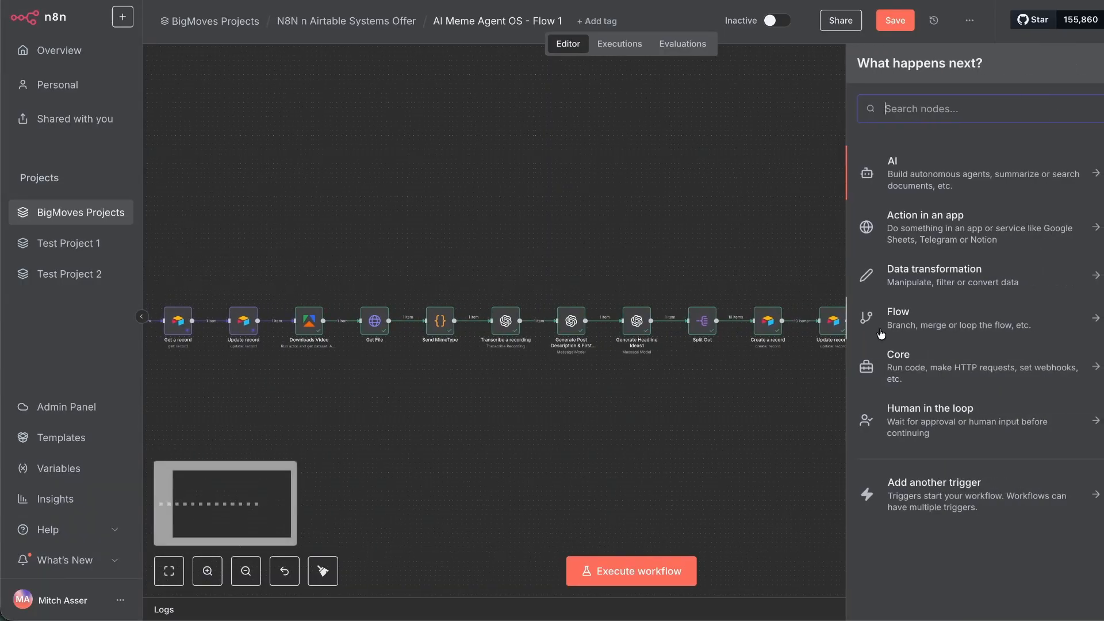
{"action": "type", "text": "http"}
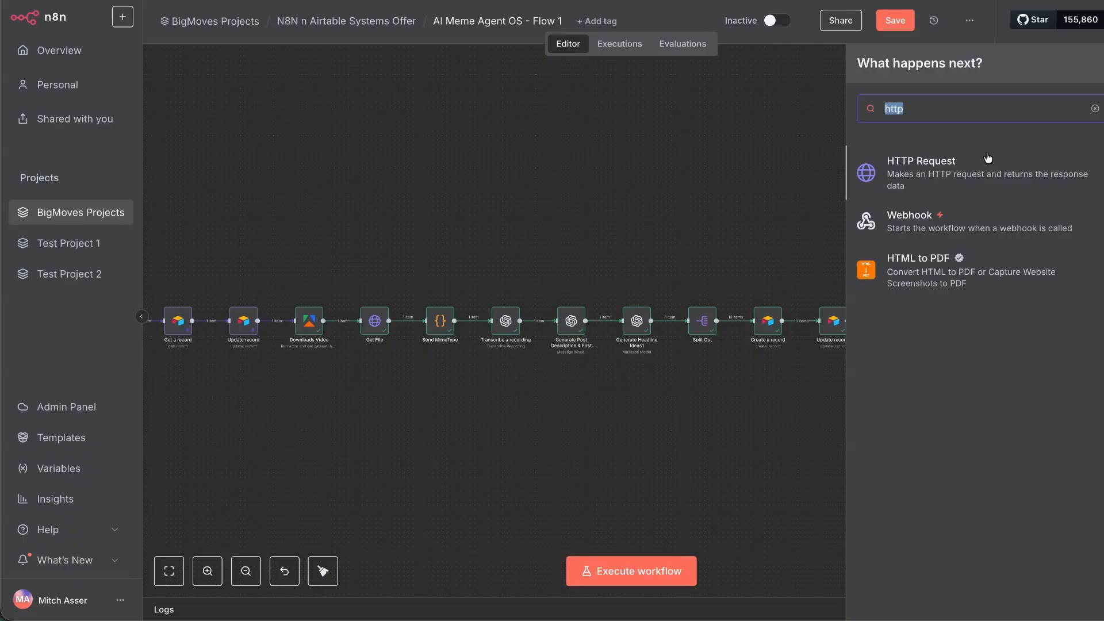
{"action": "type", "text": "cana"}
{"action": "key", "text": "BackSpace"}
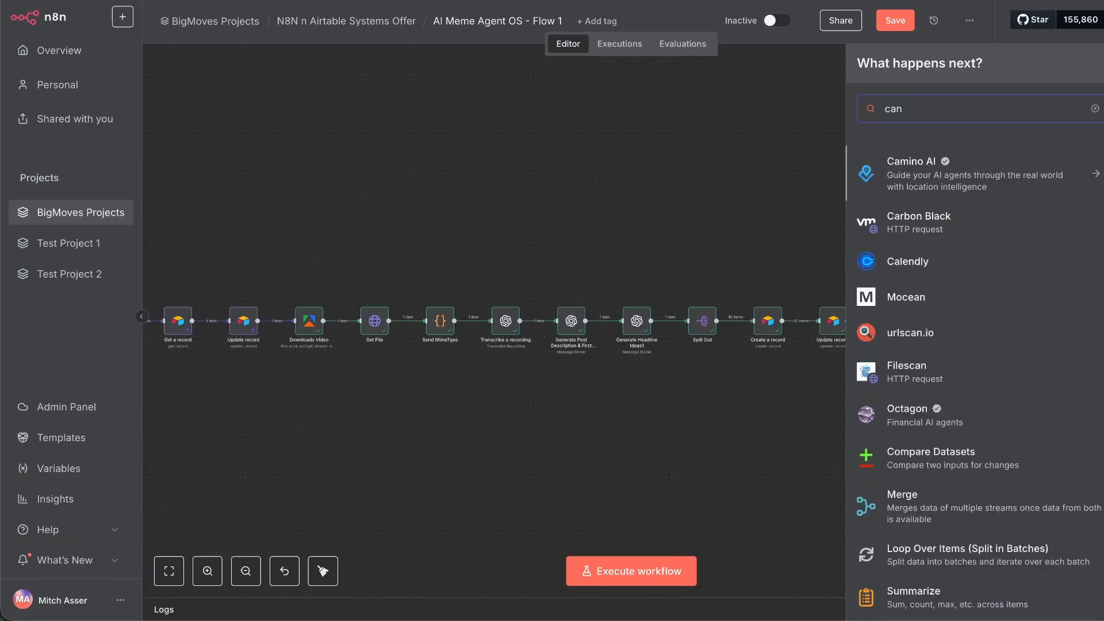
{"action": "type", "text": "vahttp"}
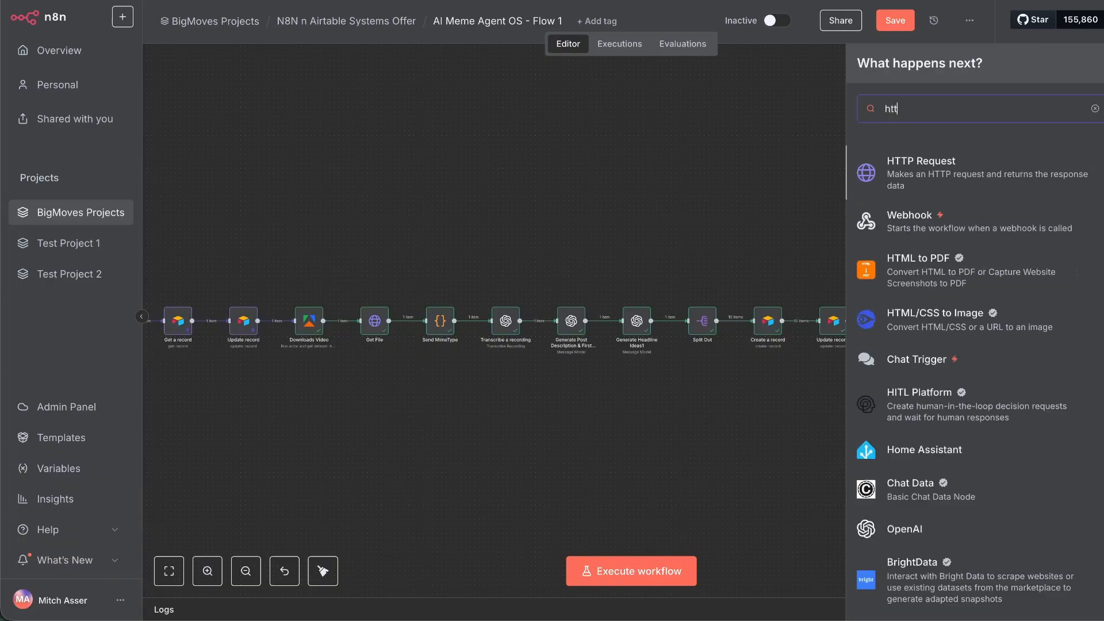
{"action": "left_click", "coordinate": [894, 160]}
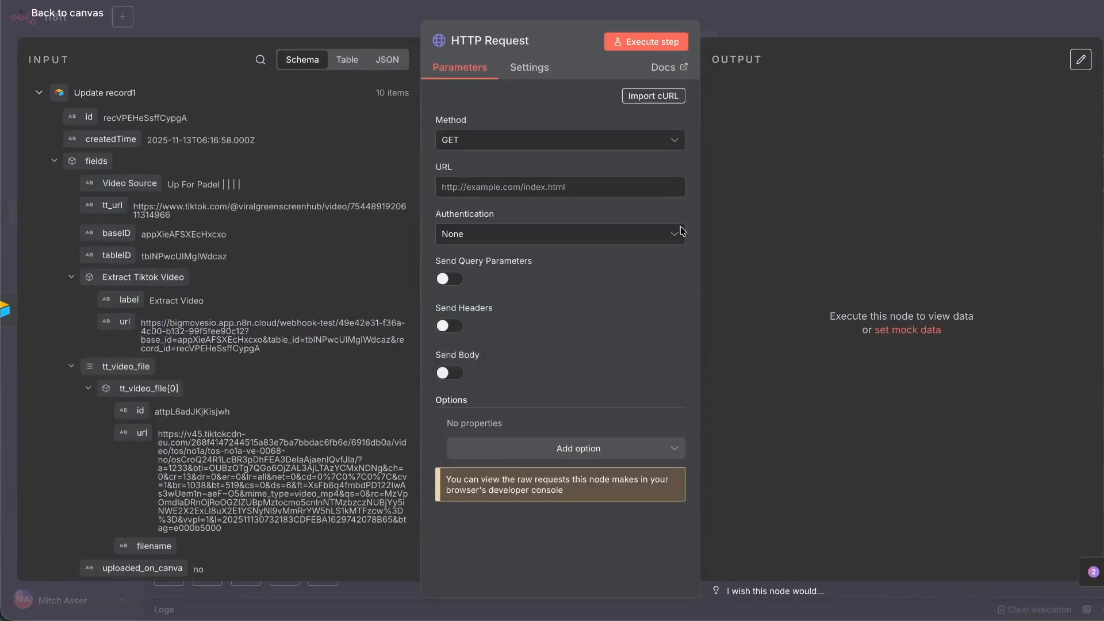
{"action": "left_click", "coordinate": [495, 140]}
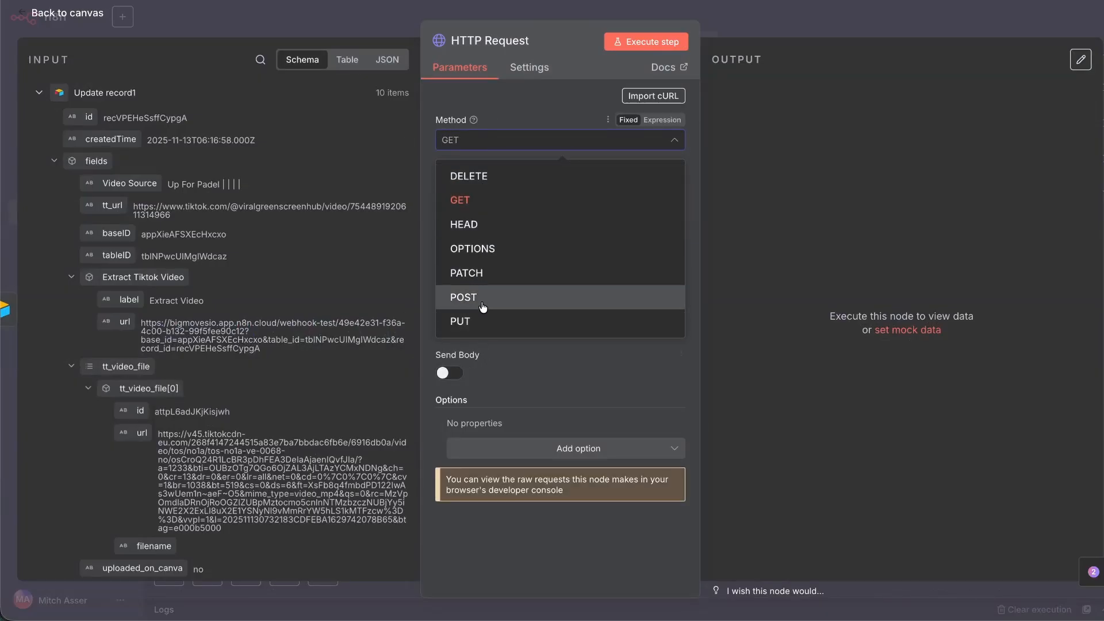
{"action": "left_click", "coordinate": [492, 296]}
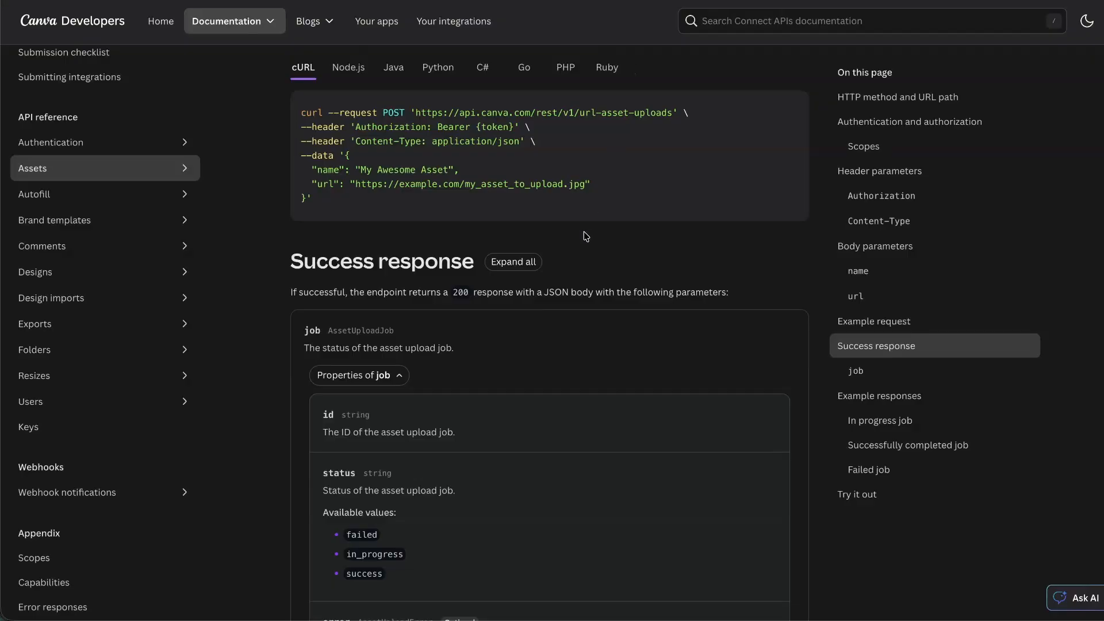
Review Canva's Create asset upload job via URL docs and copy the Authorization header example.
{"action": "scroll", "coordinate": [401, 438], "scroll_direction": "up", "scroll_amount": 8}
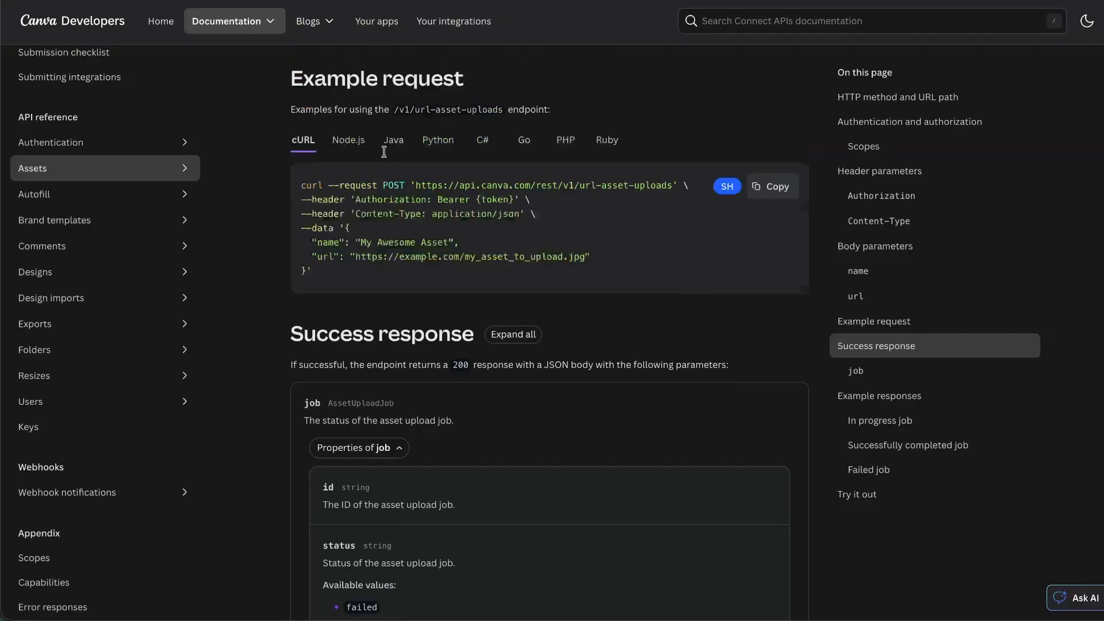
{"action": "scroll", "coordinate": [401, 438], "scroll_direction": "up", "scroll_amount": 10}
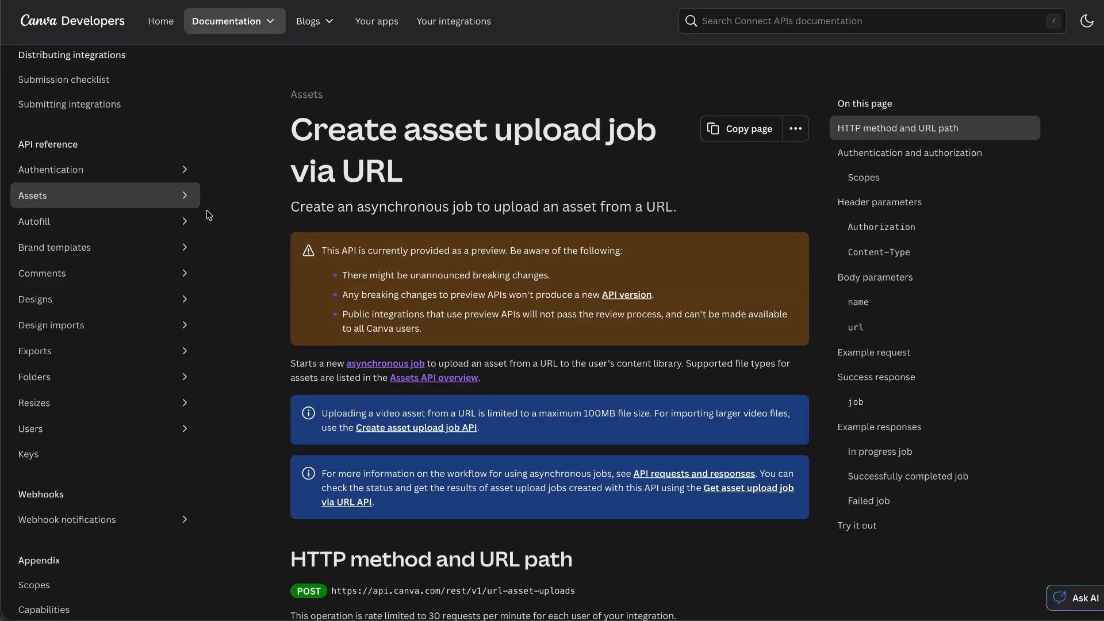
{"action": "scroll", "coordinate": [141, 156], "scroll_direction": "up", "scroll_amount": 9}
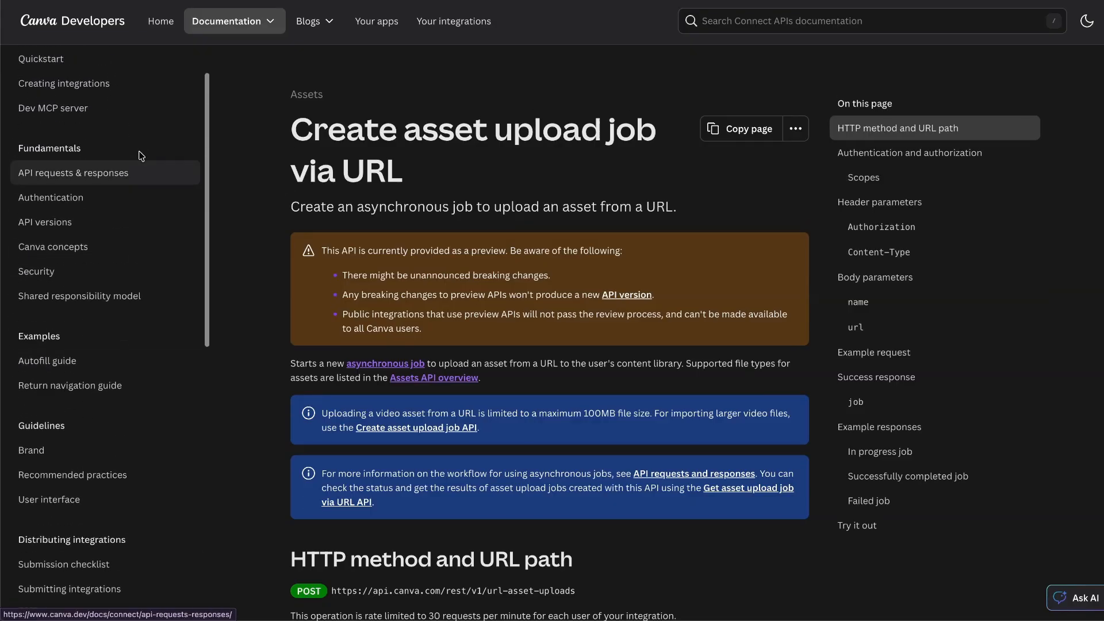
{"action": "scroll", "coordinate": [74, 211], "scroll_direction": "down", "scroll_amount": 7}
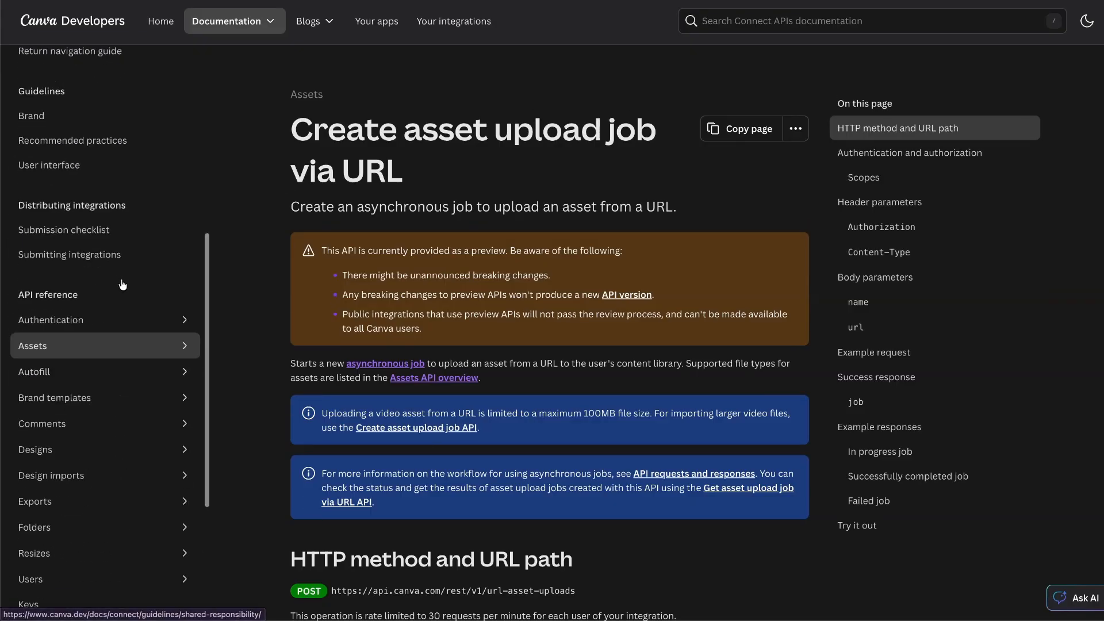
{"action": "scroll", "coordinate": [465, 380], "scroll_direction": "down", "scroll_amount": 20}
{"action": "scroll", "coordinate": [466, 380], "scroll_direction": "down", "scroll_amount": 7}
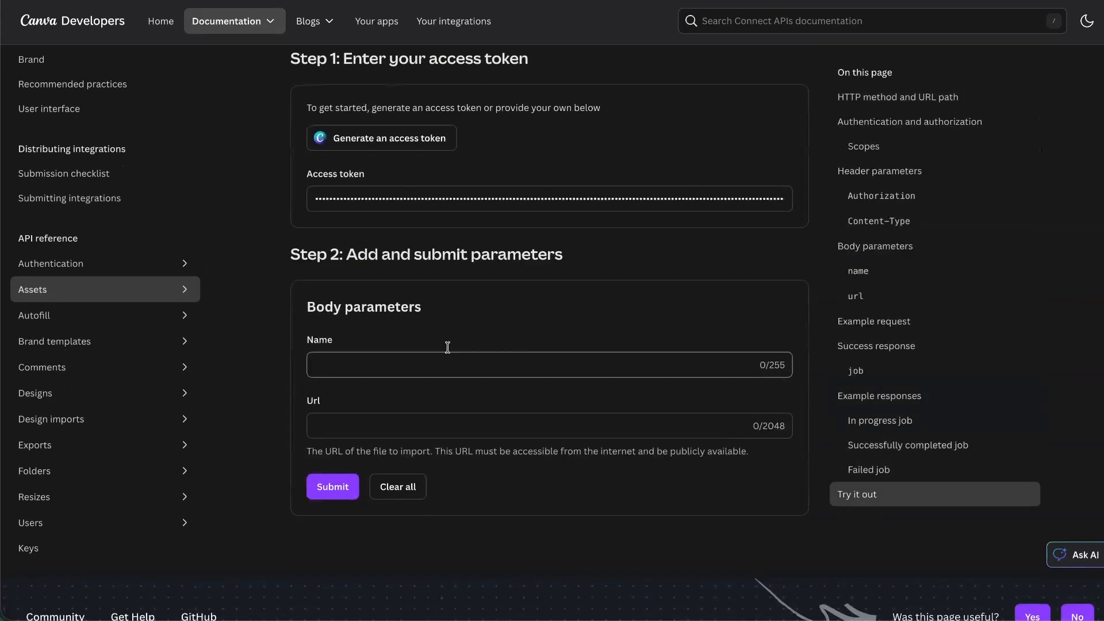
{"action": "scroll", "coordinate": [447, 347], "scroll_direction": "up", "scroll_amount": 2}
{"action": "double_click", "coordinate": [435, 306]}
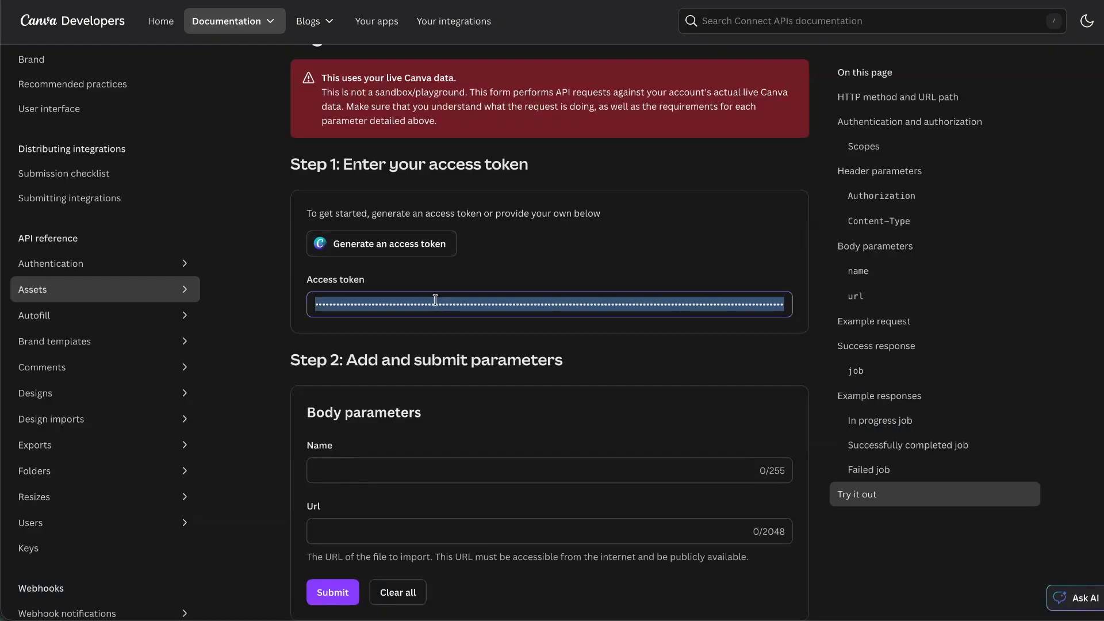
{"action": "scroll", "coordinate": [489, 291], "scroll_direction": "up", "scroll_amount": 20}
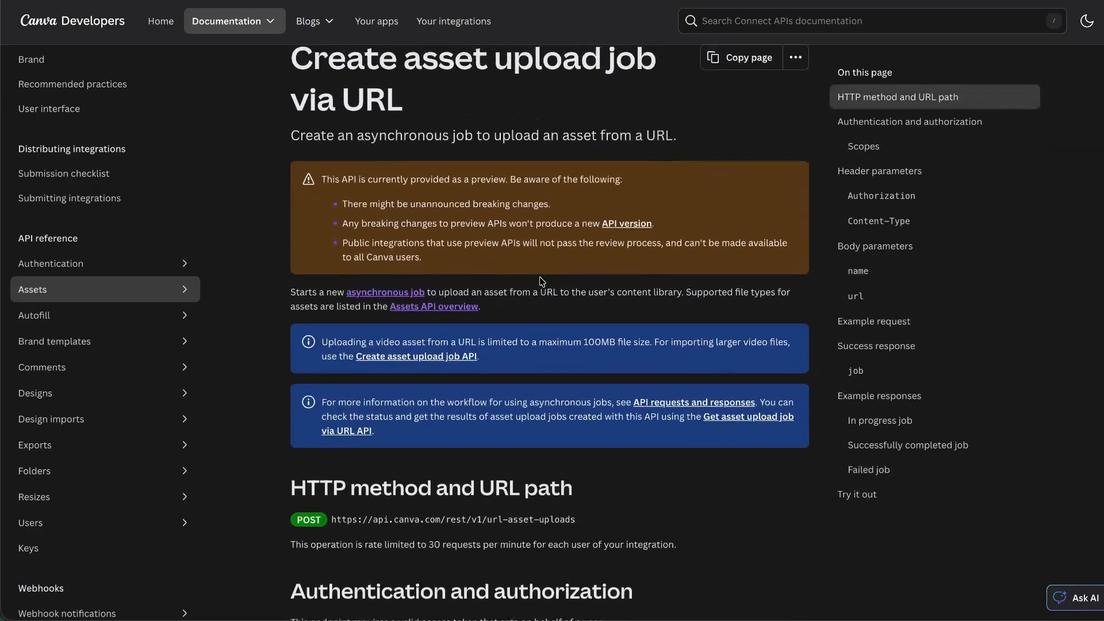
{"action": "scroll", "coordinate": [542, 281], "scroll_direction": "down", "scroll_amount": 10}
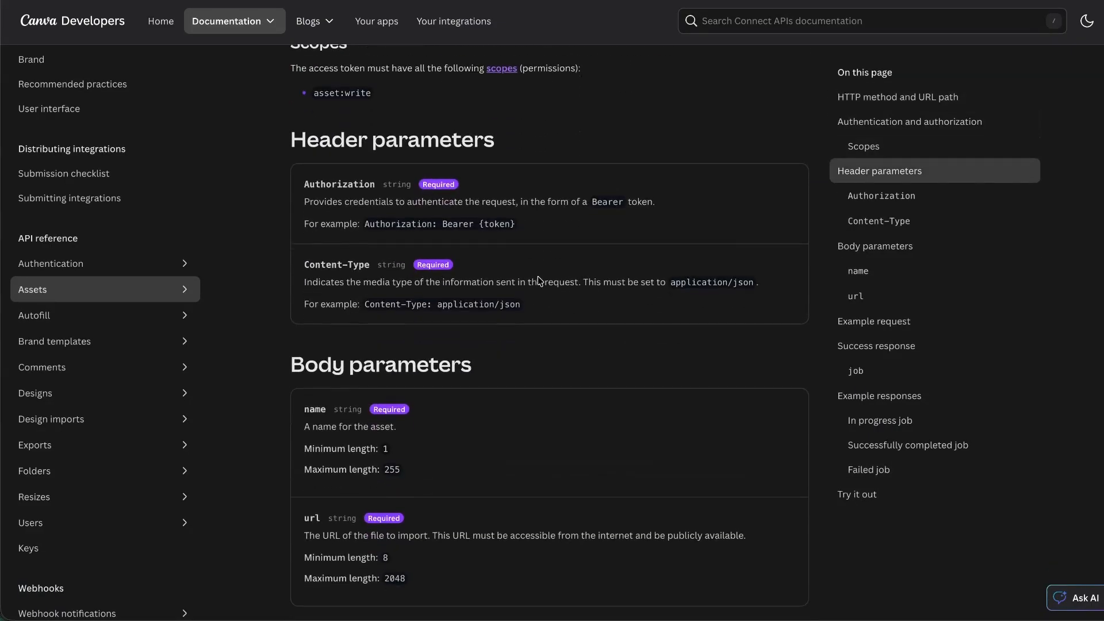
{"action": "double_click", "coordinate": [373, 224]}
{"action": "key", "text": "alt+Tab"}
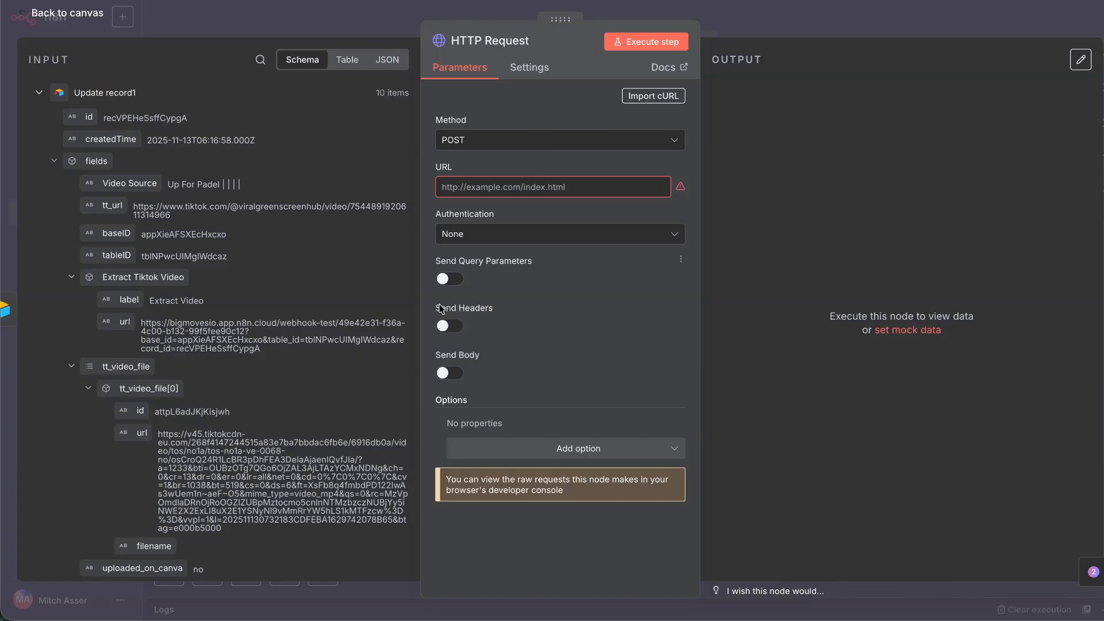
Create a new OAuth2 API credential for the request, named Canva Integration.
{"action": "left_click", "coordinate": [485, 243]}
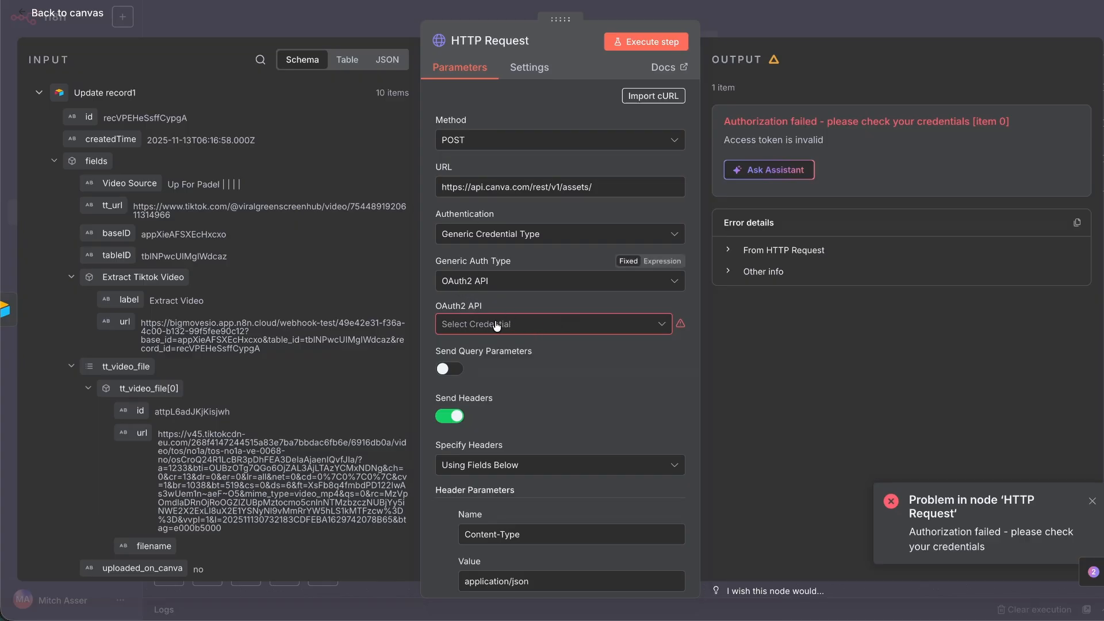
{"action": "left_click", "coordinate": [497, 326]}
{"action": "left_click", "coordinate": [534, 430]}
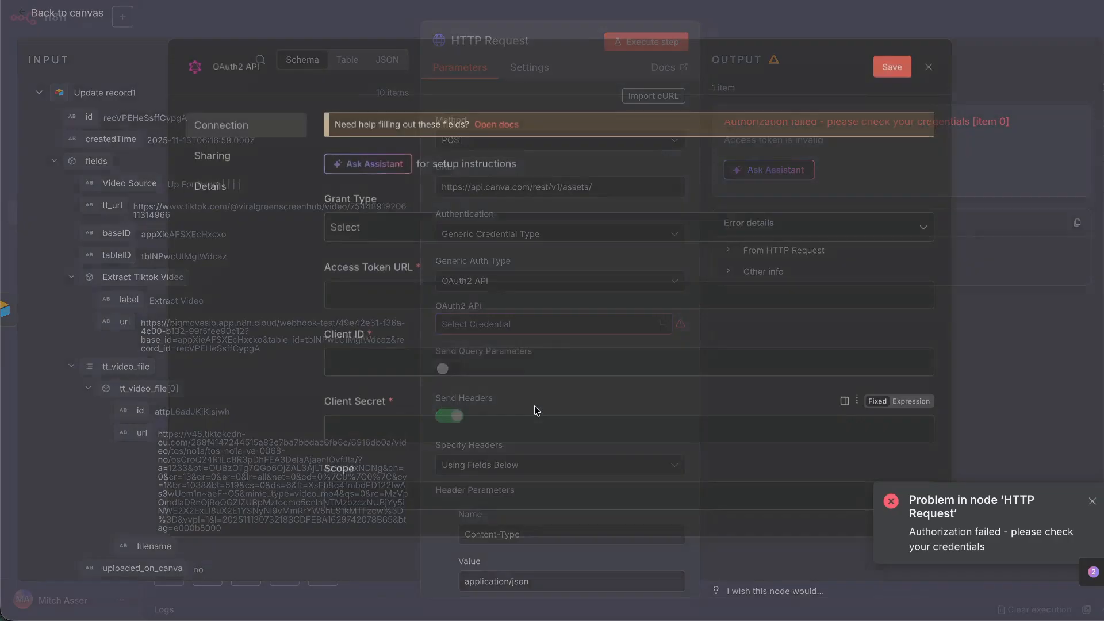
{"action": "left_click", "coordinate": [235, 66]}
{"action": "type", "text": "Ca"}
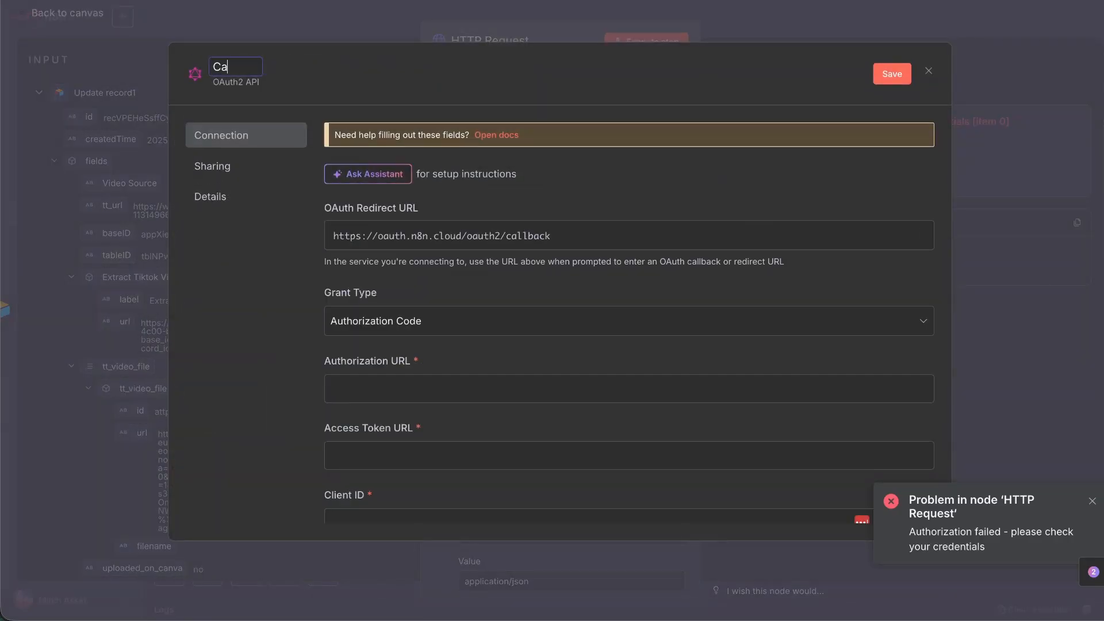
{"action": "type", "text": "nva Integration"}
Copy the credential's OAuth redirect URL.
{"action": "left_click", "coordinate": [397, 235]}
{"action": "scroll", "coordinate": [397, 248], "scroll_direction": "down", "scroll_amount": 2}
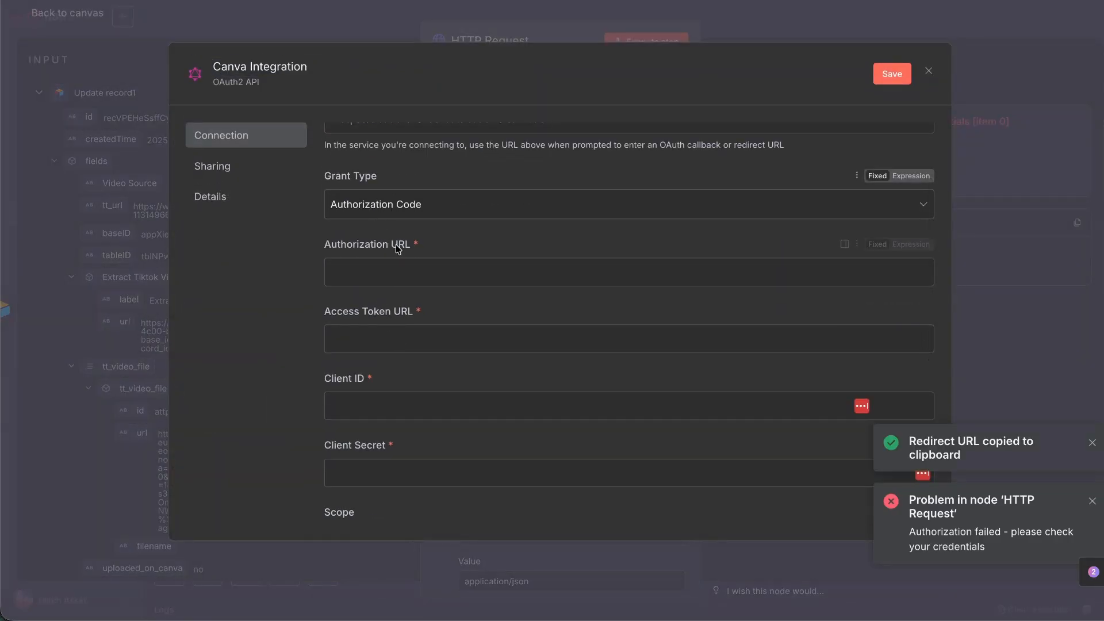
{"action": "scroll", "coordinate": [396, 248], "scroll_direction": "up", "scroll_amount": 2}
{"action": "left_click", "coordinate": [417, 236]}
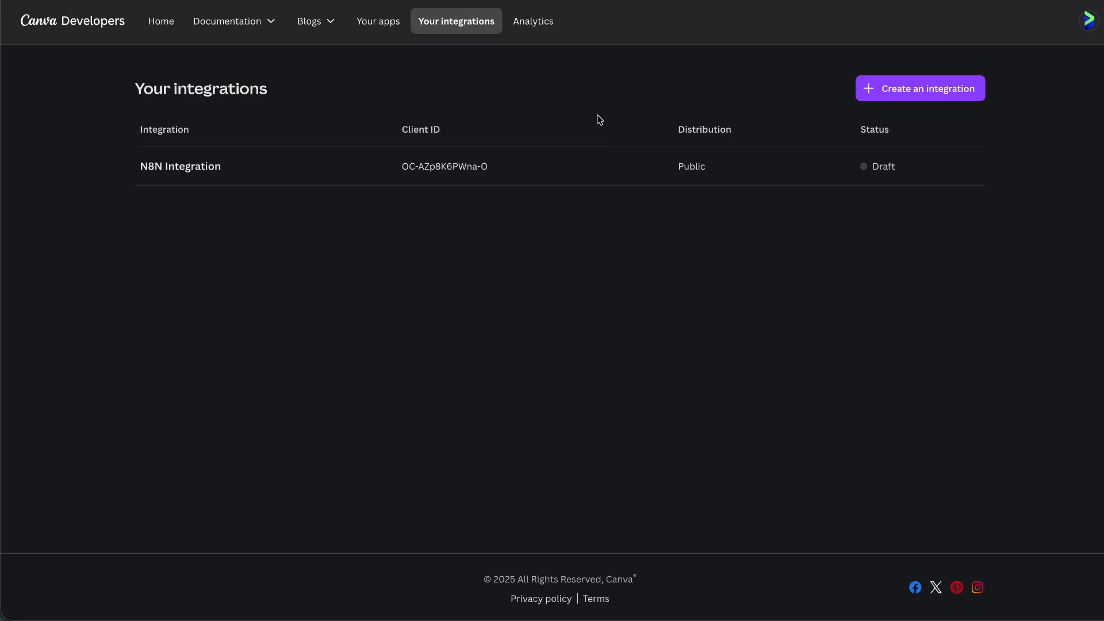
In N8N Integration, review the scopes and paste the n8n callback as the first redirect URL.
{"action": "left_click", "coordinate": [244, 180]}
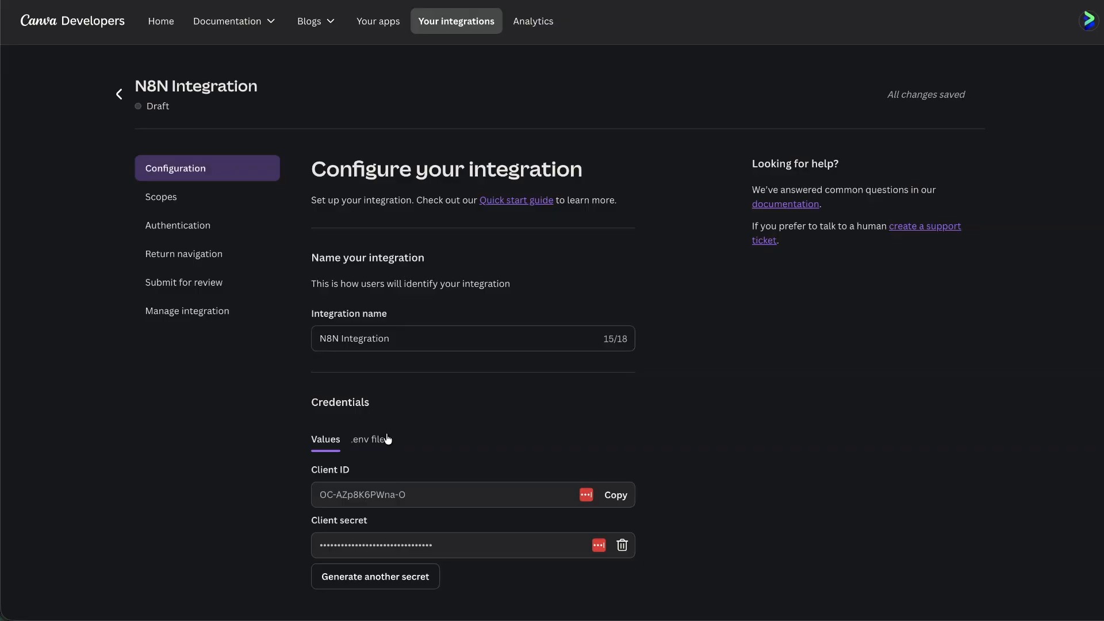
{"action": "left_click", "coordinate": [166, 198]}
{"action": "scroll", "coordinate": [414, 287], "scroll_direction": "down", "scroll_amount": 3}
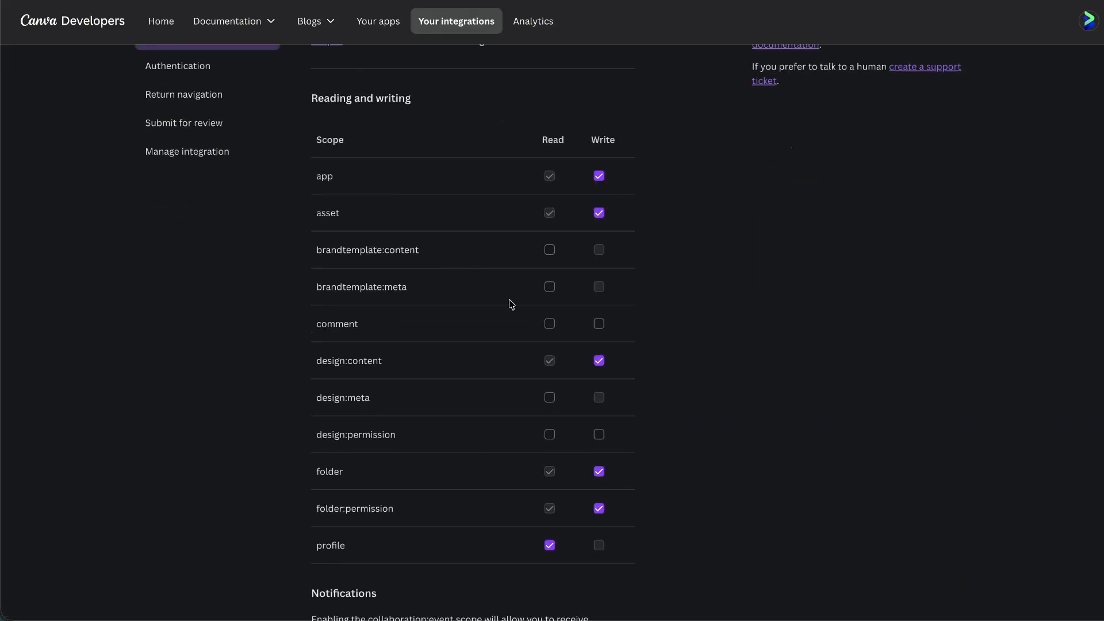
{"action": "scroll", "coordinate": [328, 242], "scroll_direction": "up", "scroll_amount": 3}
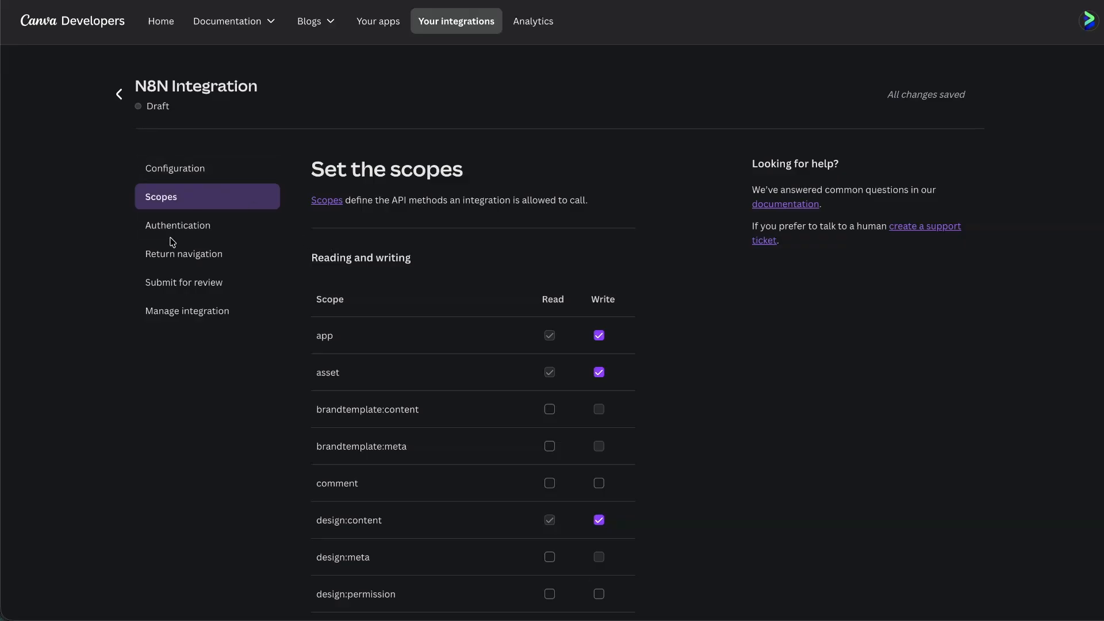
{"action": "left_click", "coordinate": [167, 234]}
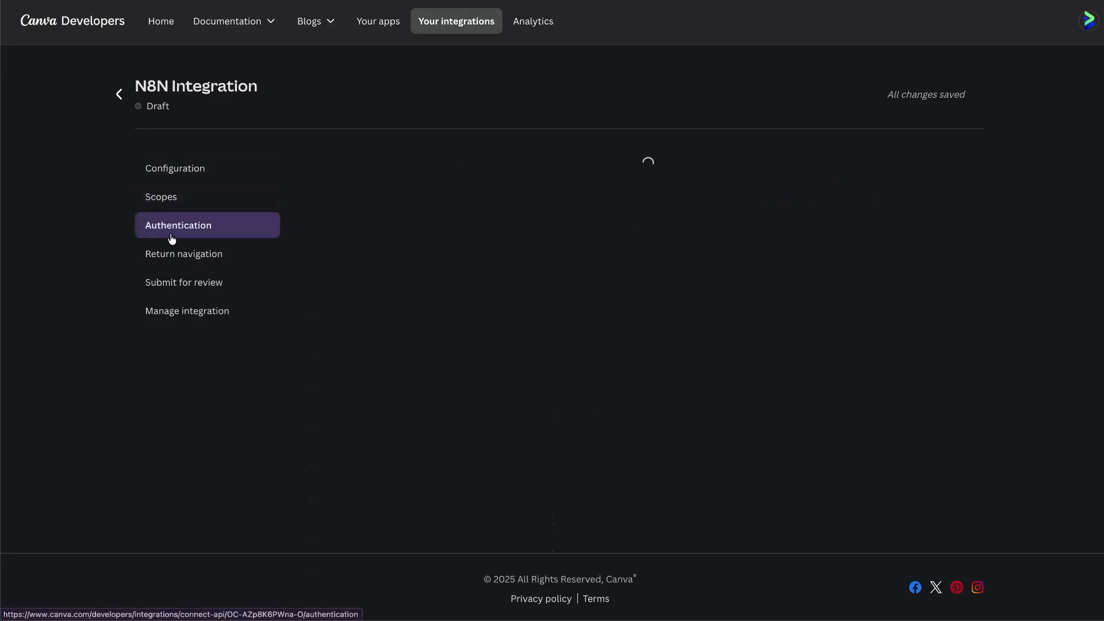
{"action": "scroll", "coordinate": [356, 339], "scroll_direction": "down", "scroll_amount": 2}
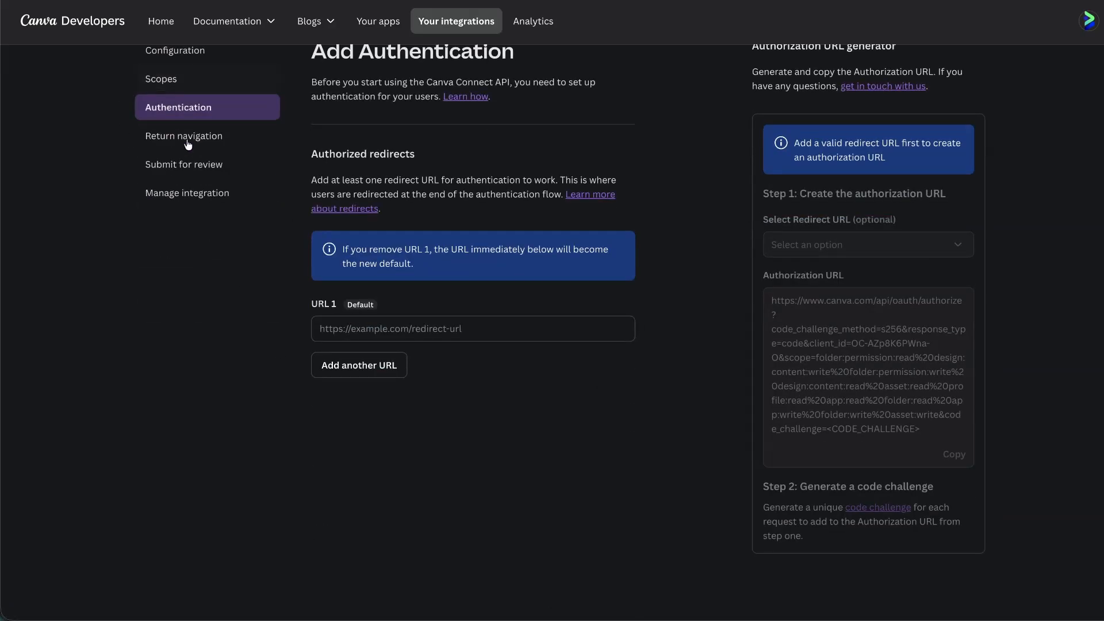
{"action": "left_click", "coordinate": [374, 328]}
{"action": "key", "text": "ctrl+v"}
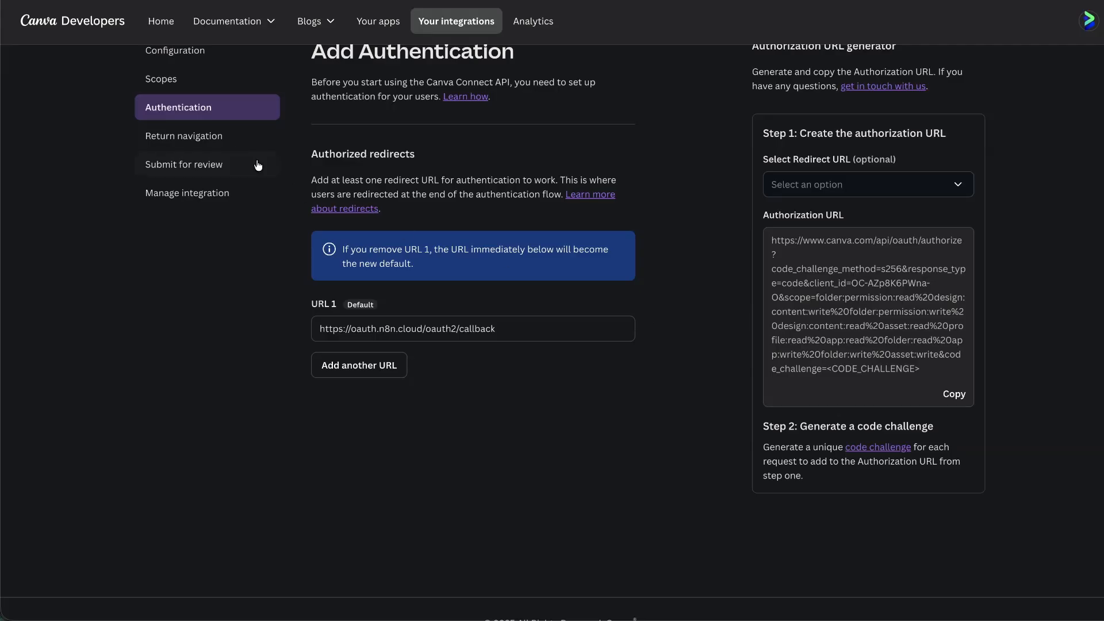
Check the integration's other settings, then copy its Client ID from Configuration.
{"action": "left_click", "coordinate": [202, 137]}
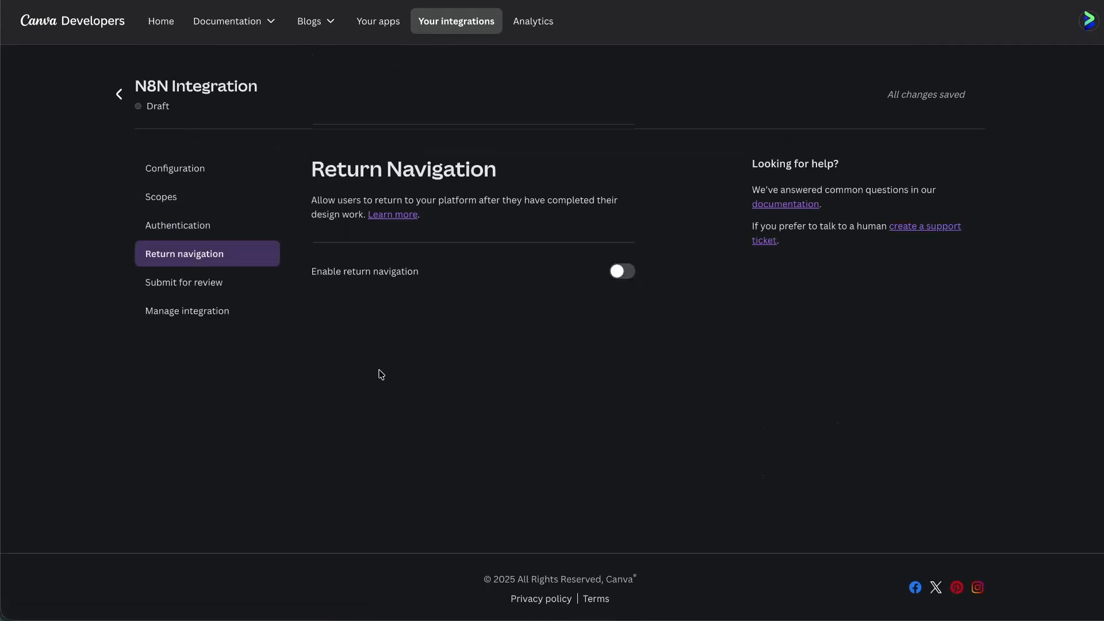
{"action": "left_click", "coordinate": [184, 284]}
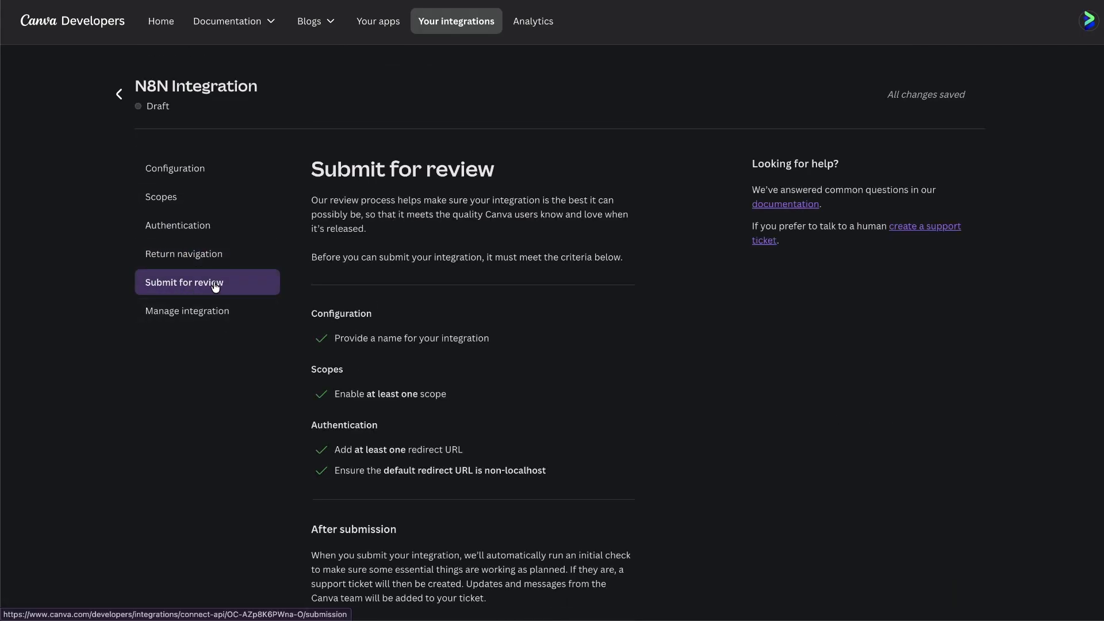
{"action": "left_click", "coordinate": [199, 320]}
{"action": "left_click", "coordinate": [196, 256]}
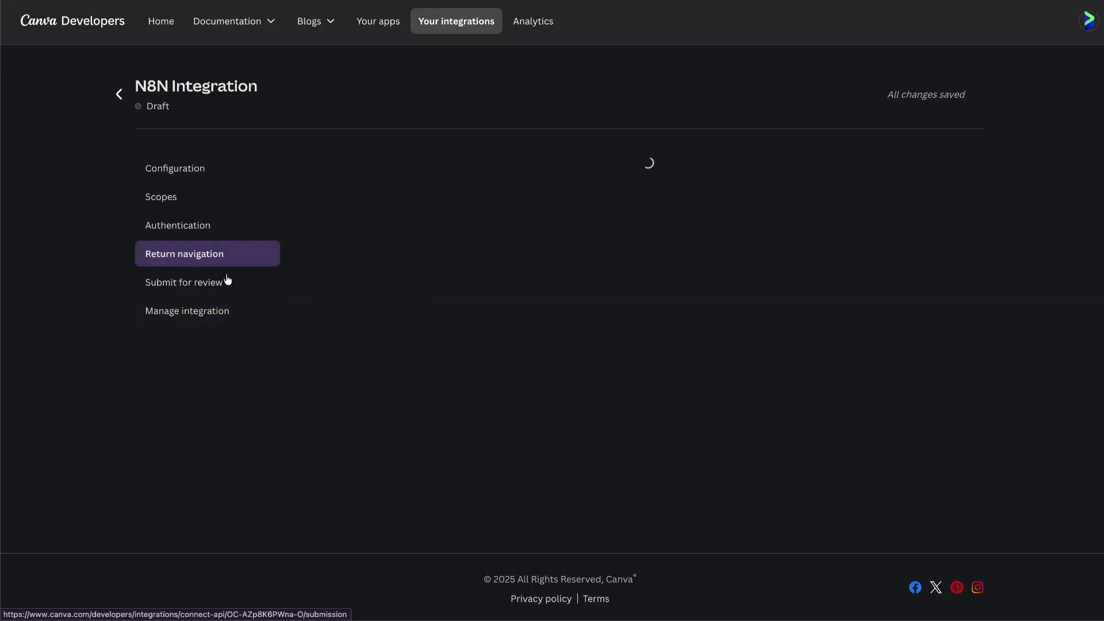
{"action": "left_click", "coordinate": [128, 93]}
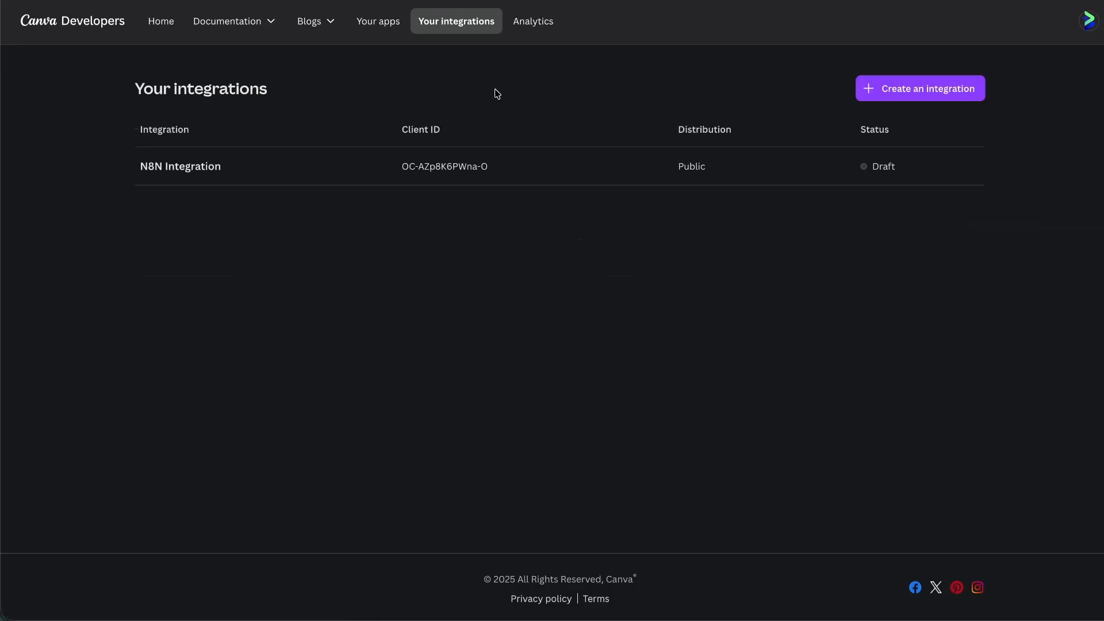
{"action": "left_click", "coordinate": [278, 167]}
{"action": "scroll", "coordinate": [549, 359], "scroll_direction": "down", "scroll_amount": 3}
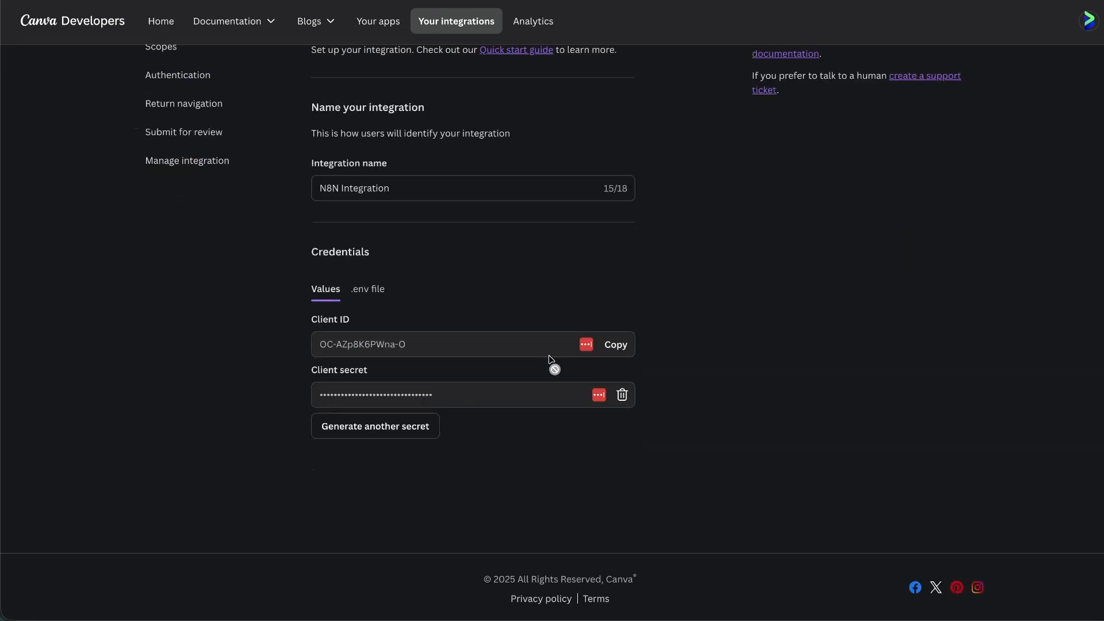
{"action": "left_click", "coordinate": [614, 343]}
{"action": "key", "text": "ctrl+Tab"}
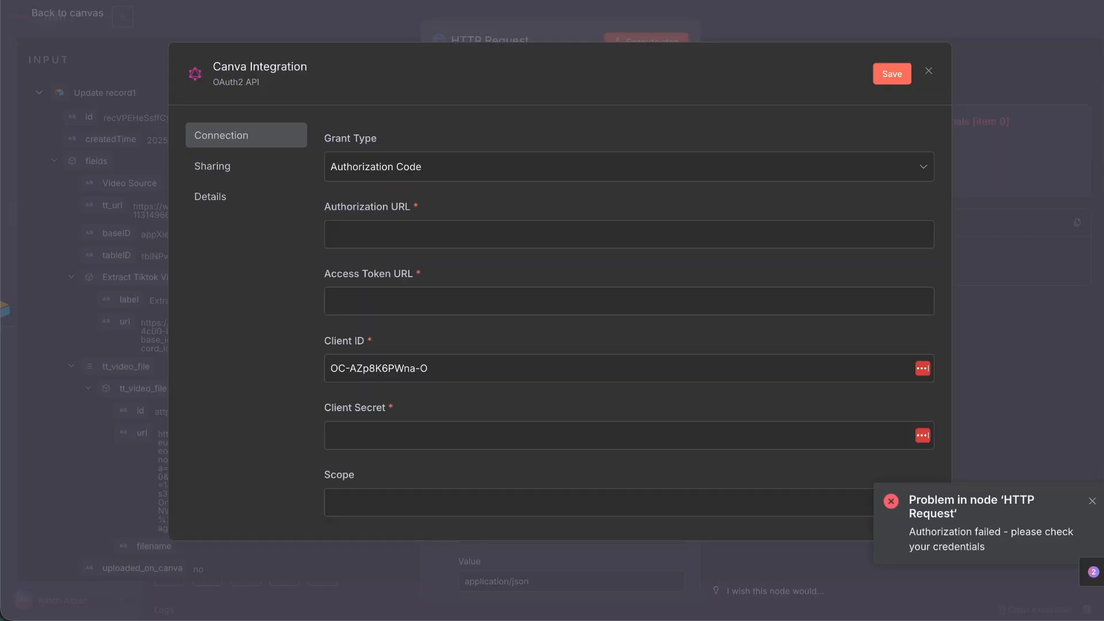
{"action": "key", "text": "ctrl+shift+Tab"}
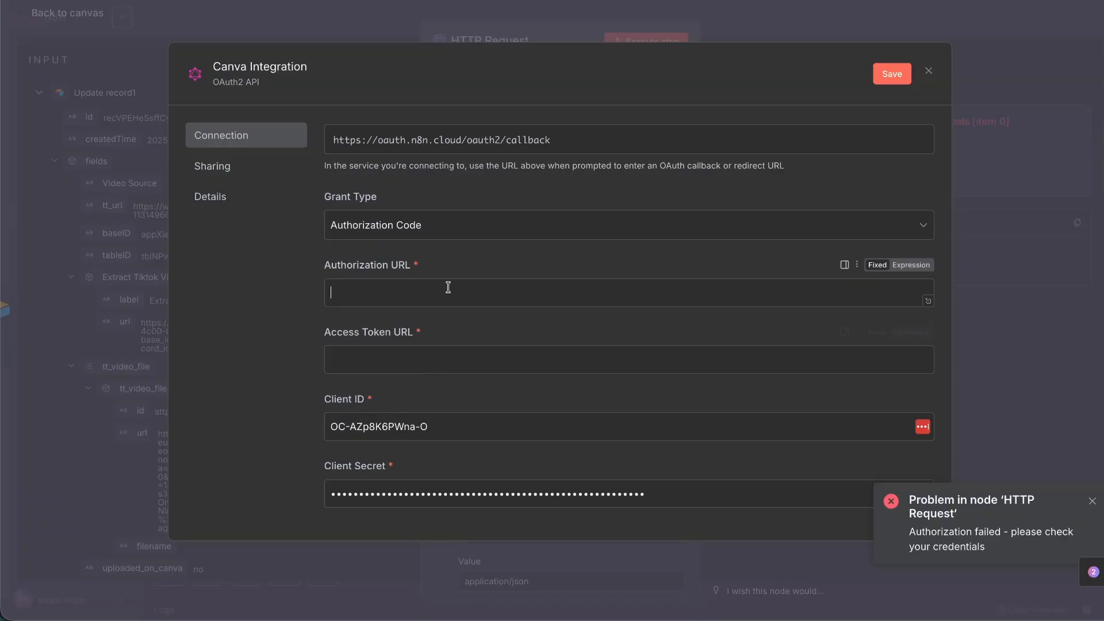
{"action": "left_click", "coordinate": [449, 288]}
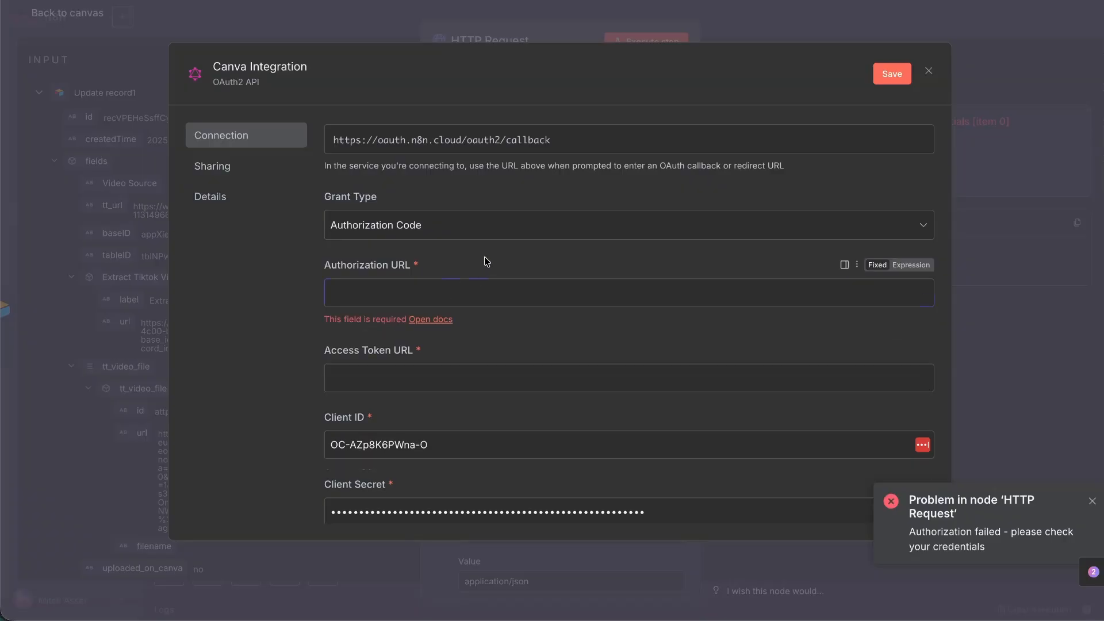
{"action": "double_click", "coordinate": [487, 262]}
{"action": "left_click", "coordinate": [486, 370]}
{"action": "left_click", "coordinate": [505, 337]}
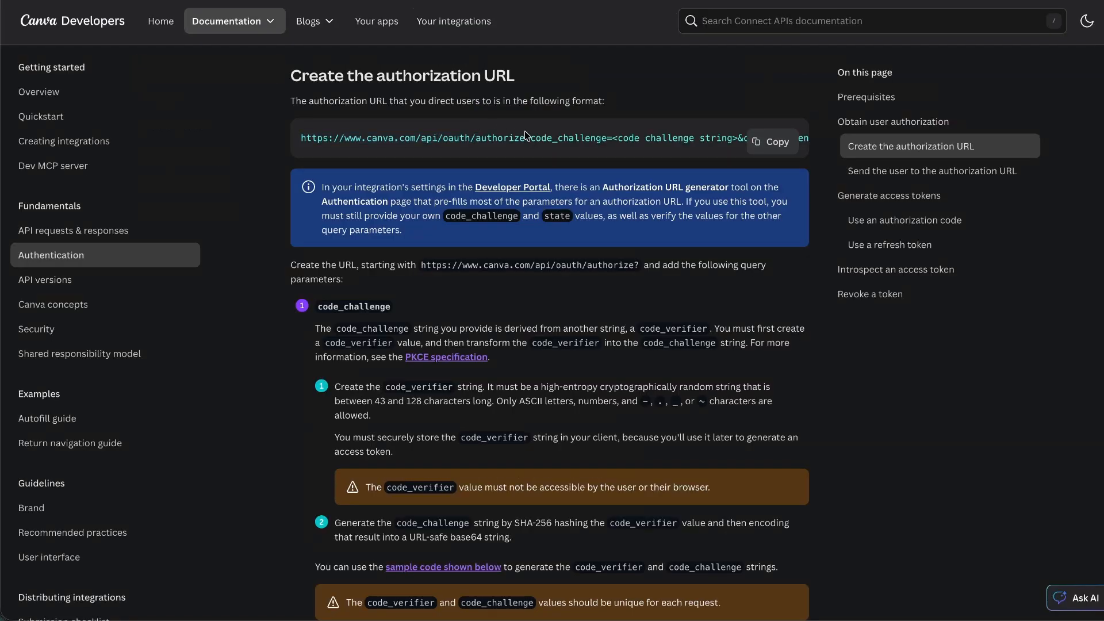
{"action": "left_click_drag", "start_coordinate": [302, 138], "coordinate": [525, 138]}
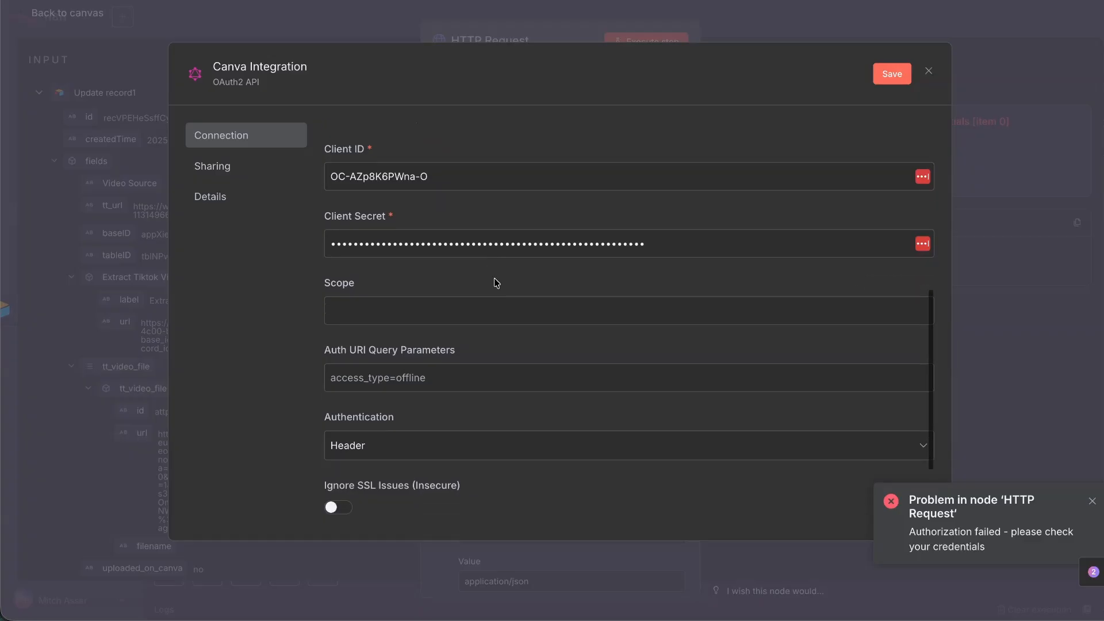
Copy the token URL from the docs' curl example.
{"action": "scroll", "coordinate": [495, 279], "scroll_direction": "up", "scroll_amount": 5}
{"action": "scroll", "coordinate": [494, 279], "scroll_direction": "down", "scroll_amount": 4}
{"action": "scroll", "coordinate": [493, 283], "scroll_direction": "down", "scroll_amount": 3}
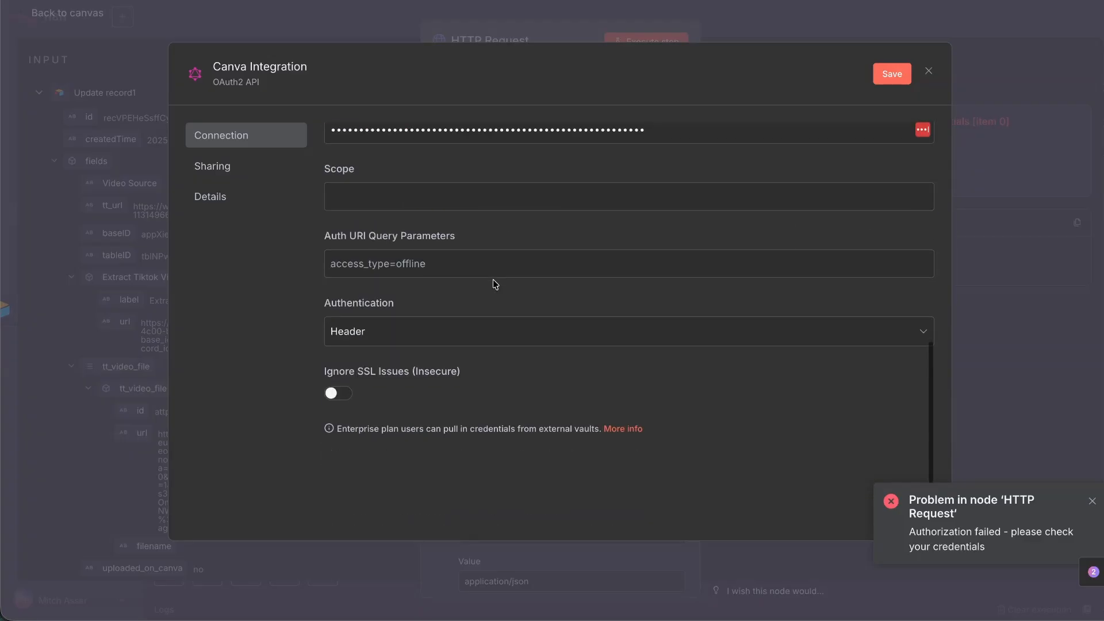
{"action": "scroll", "coordinate": [493, 281], "scroll_direction": "up", "scroll_amount": 8}
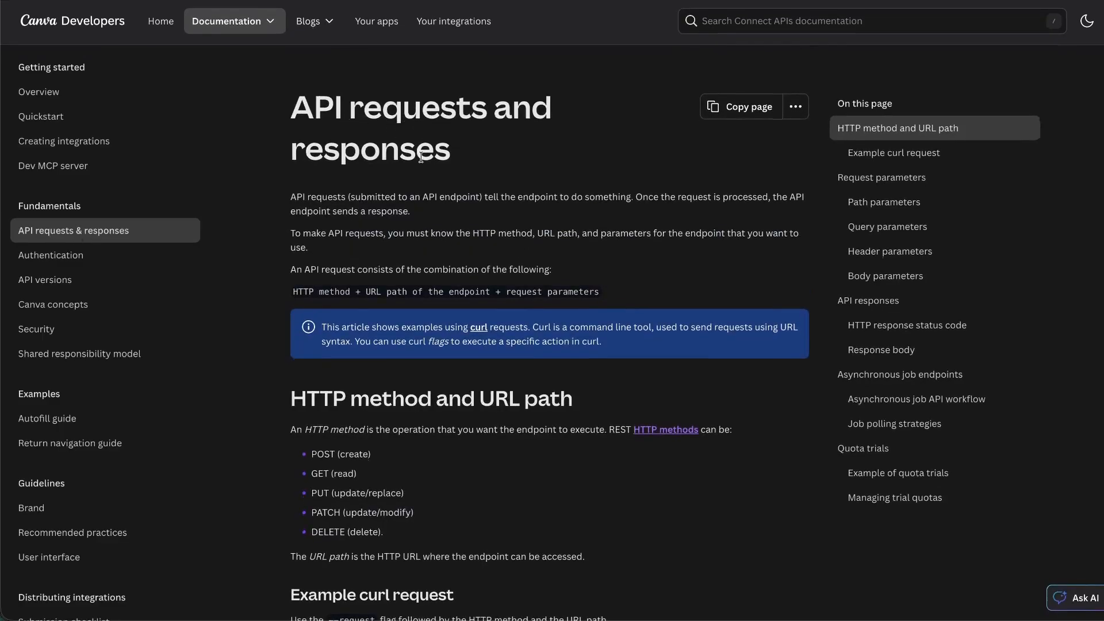
{"action": "scroll", "coordinate": [421, 156], "scroll_direction": "down", "scroll_amount": 5}
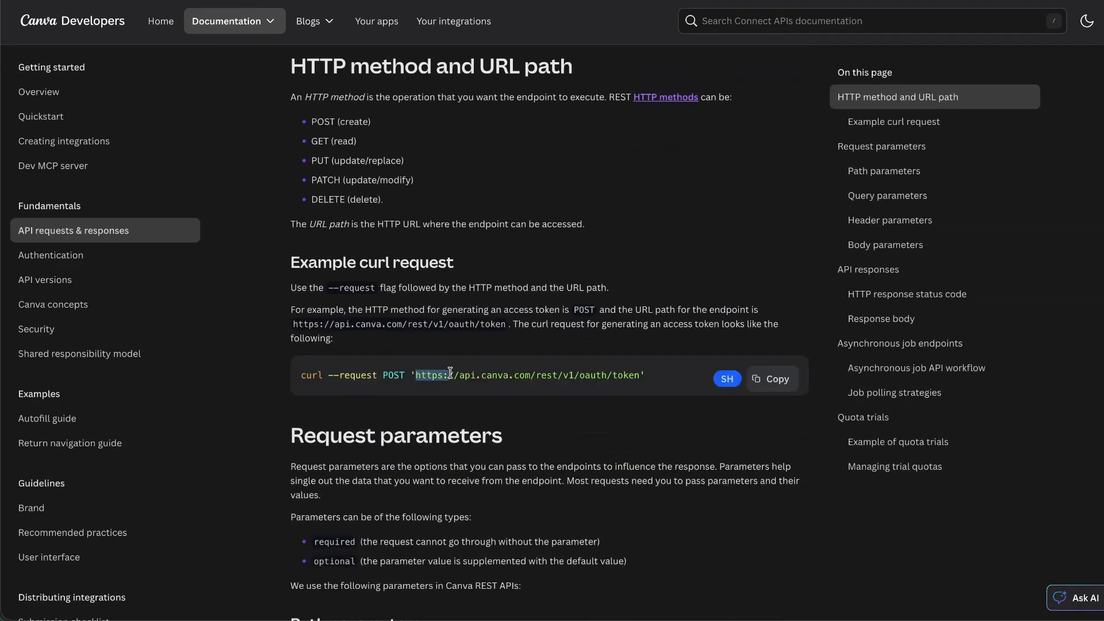
{"action": "left_click_drag", "start_coordinate": [515, 372], "coordinate": [637, 371]}
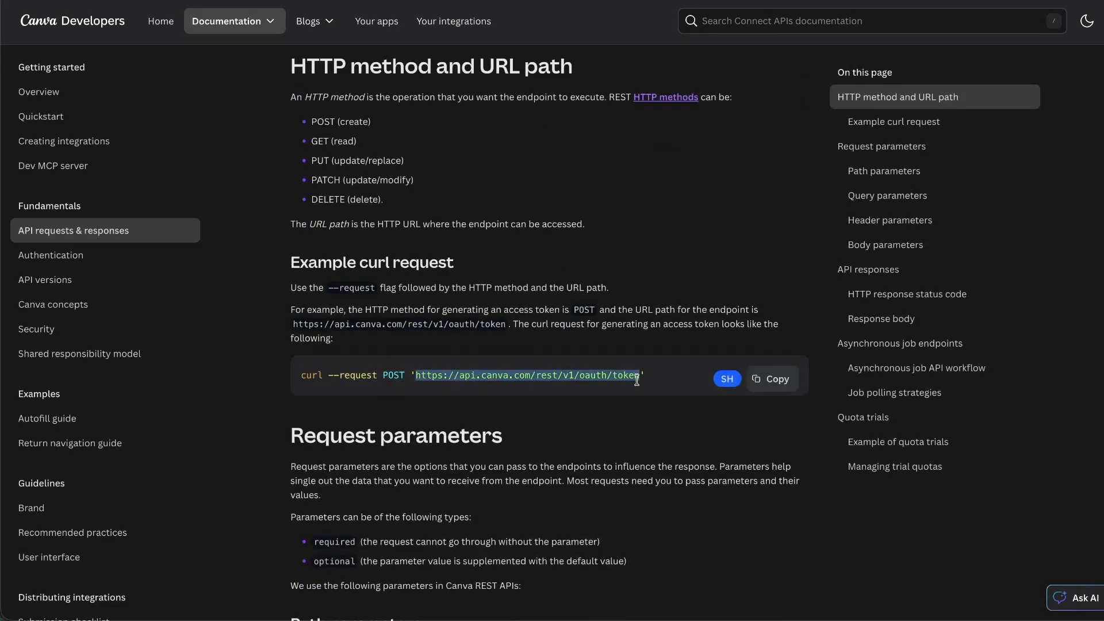
{"action": "key", "text": "alt+Tab"}
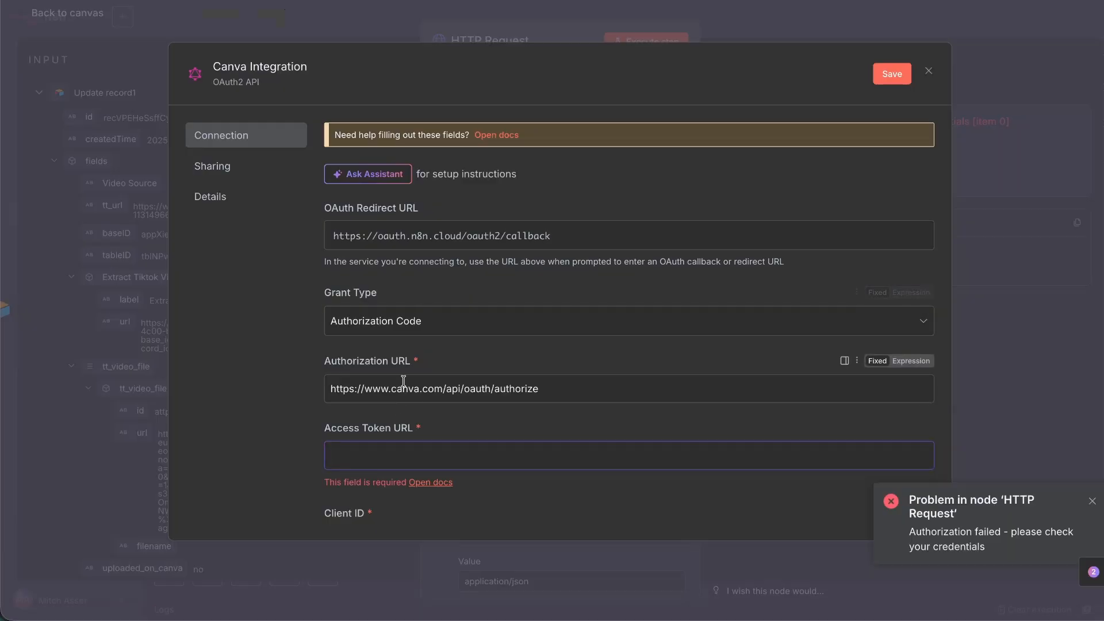
{"action": "left_click", "coordinate": [468, 446]}
{"action": "key", "text": "ctrl+v"}
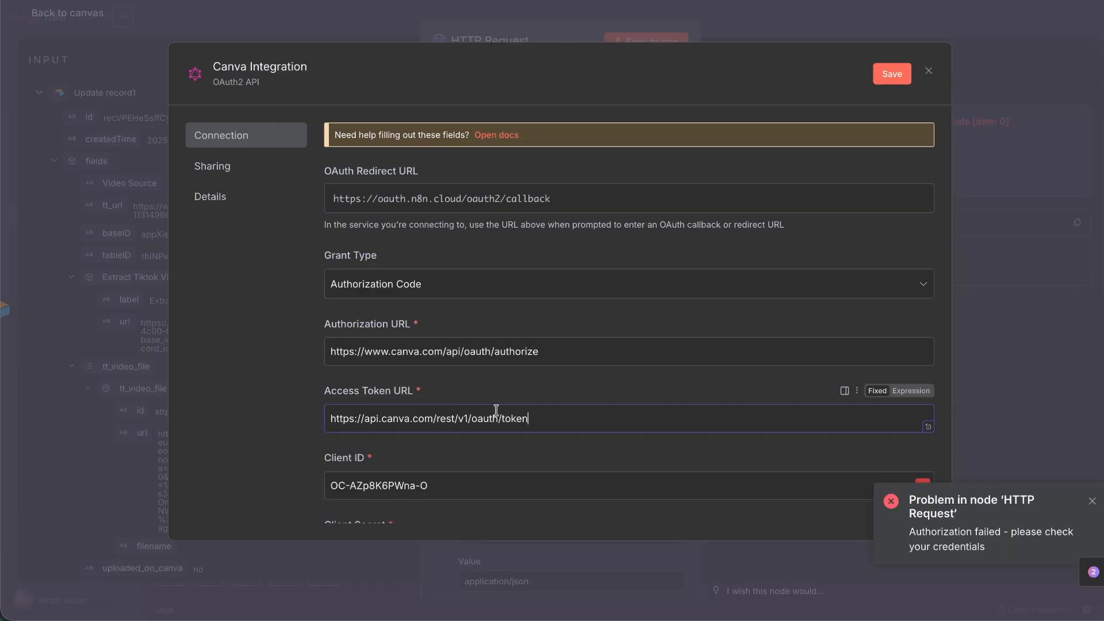
{"action": "scroll", "coordinate": [498, 409], "scroll_direction": "down", "scroll_amount": 8}
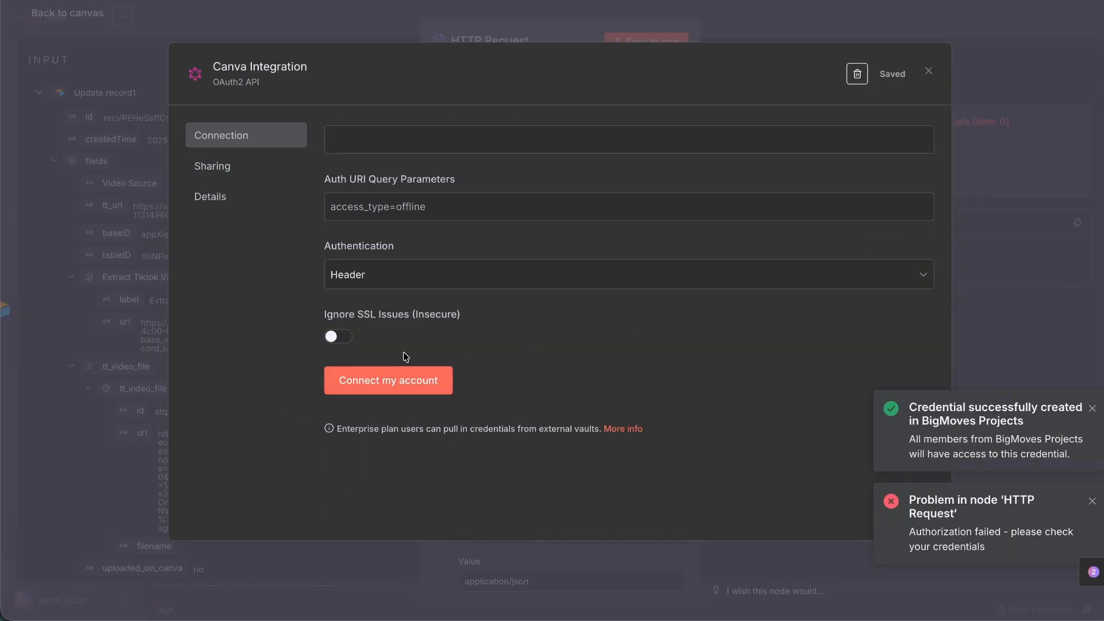
{"action": "left_click", "coordinate": [411, 390]}
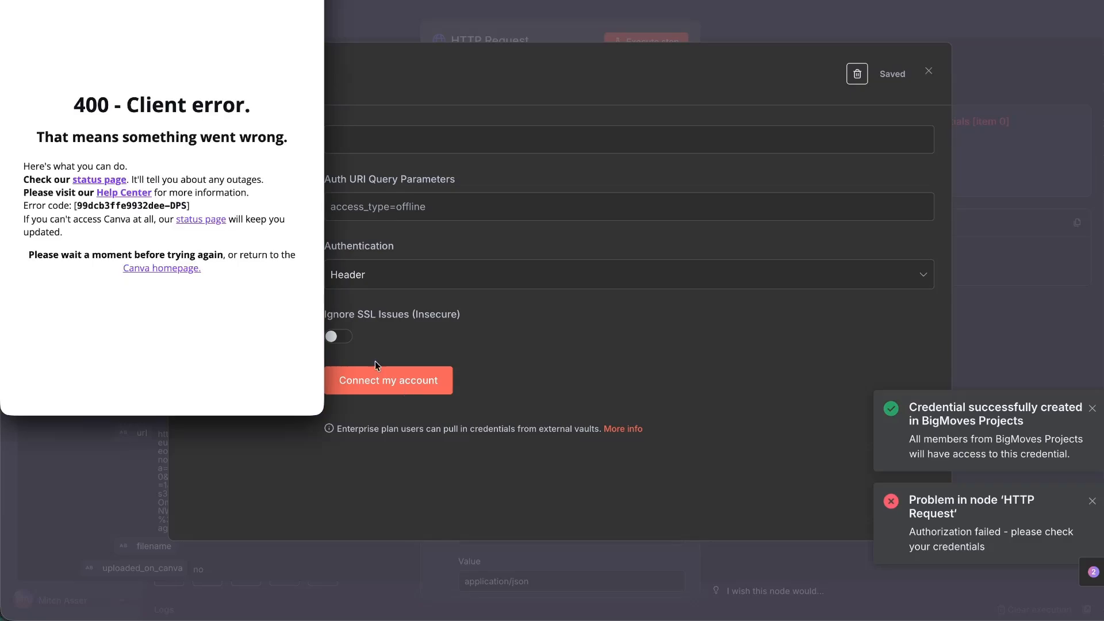
{"action": "left_click", "coordinate": [504, 178]}
{"action": "scroll", "coordinate": [538, 205], "scroll_direction": "up", "scroll_amount": 10}
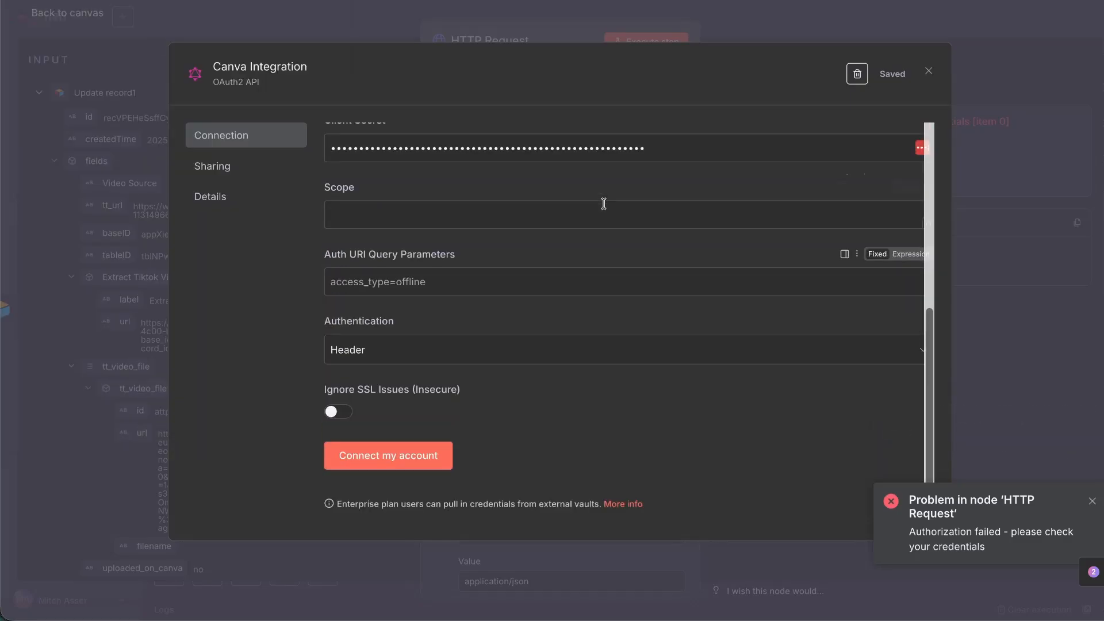
{"action": "scroll", "coordinate": [434, 339], "scroll_direction": "down", "scroll_amount": 5}
{"action": "left_click", "coordinate": [385, 301]}
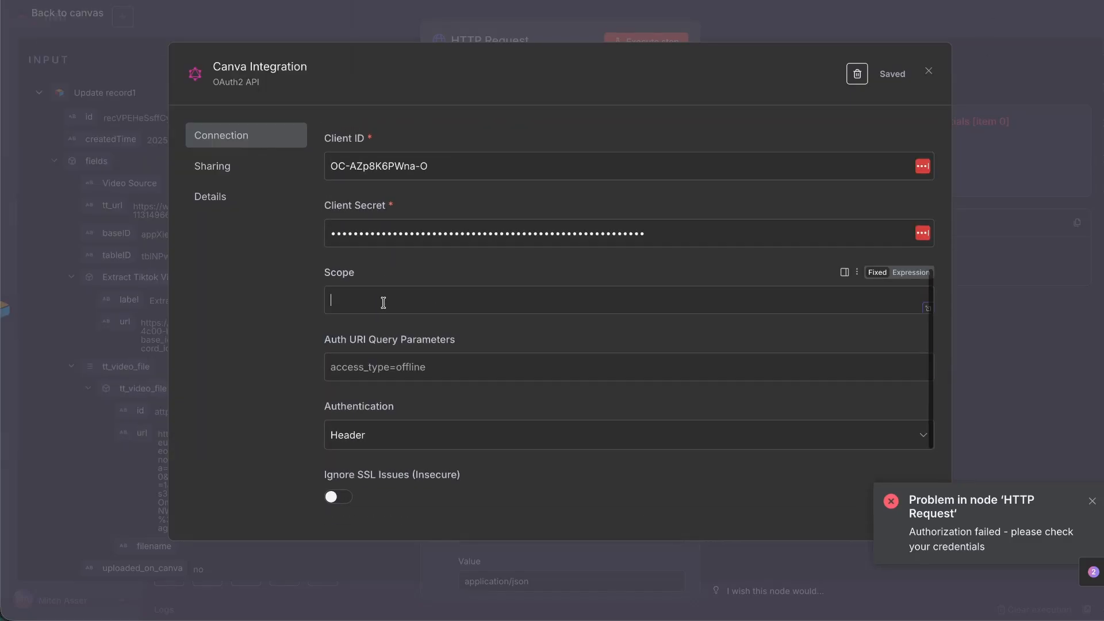
Review the N8N Integration's scope settings in Canva Developers, from app:read to profile:read.
{"action": "key", "text": "ctrl+Tab"}
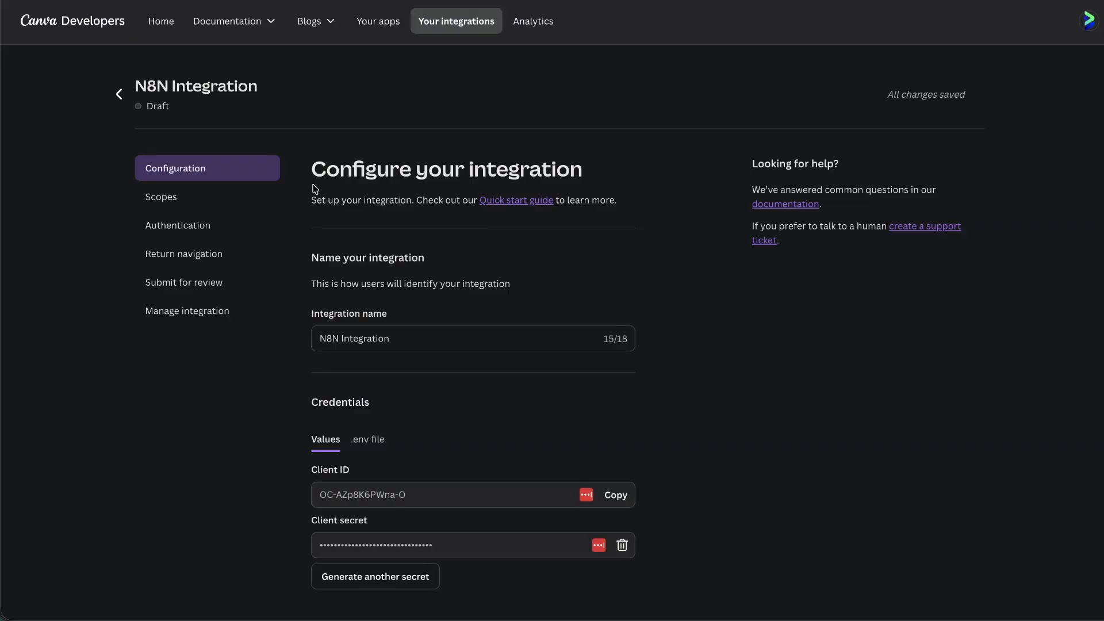
{"action": "left_click", "coordinate": [193, 202]}
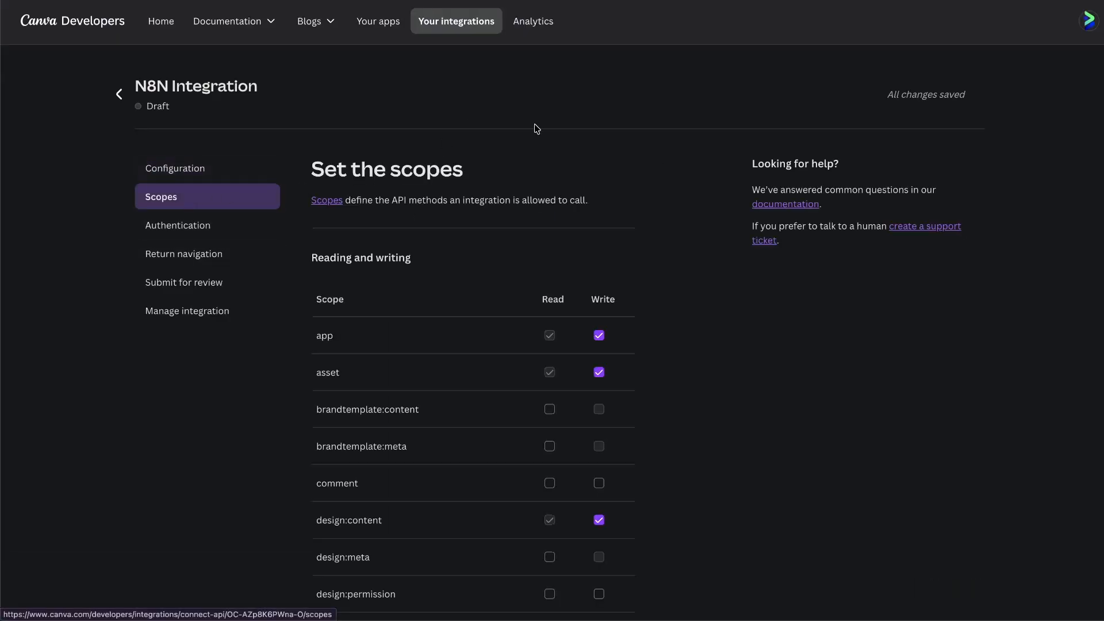
{"action": "scroll", "coordinate": [341, 206], "scroll_direction": "down", "scroll_amount": 2}
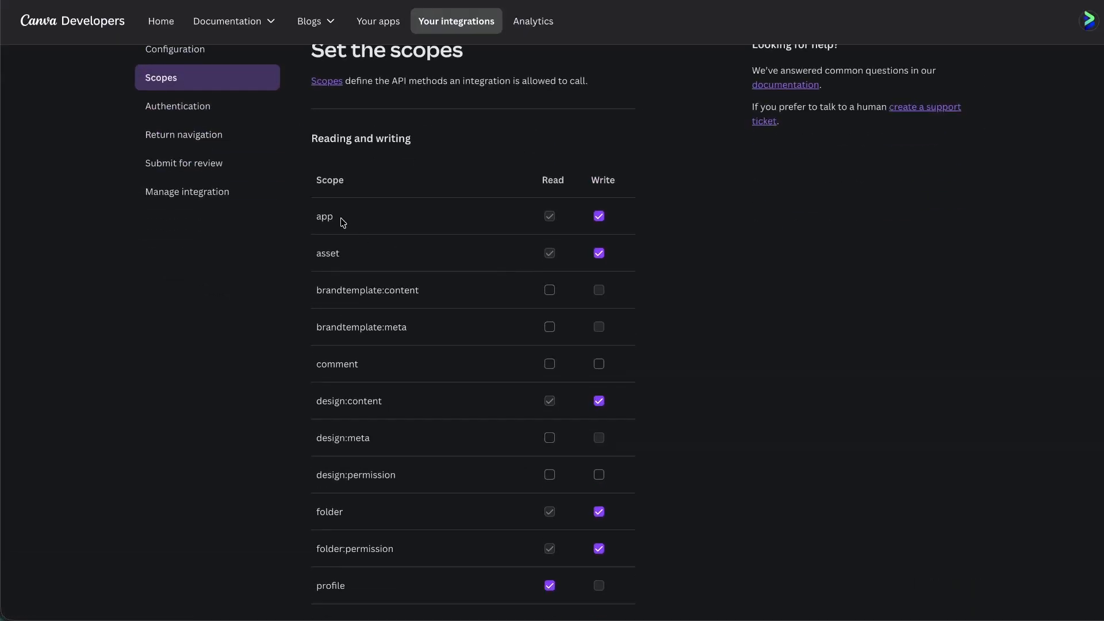
{"action": "scroll", "coordinate": [343, 221], "scroll_direction": "down", "scroll_amount": 7}
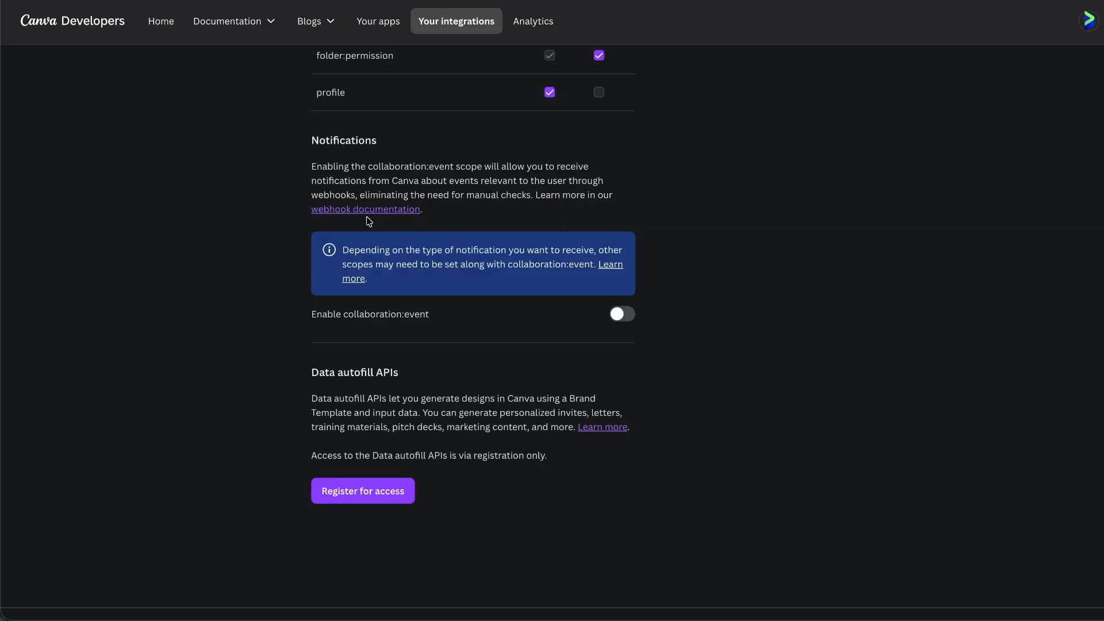
{"action": "scroll", "coordinate": [345, 241], "scroll_direction": "up", "scroll_amount": 8}
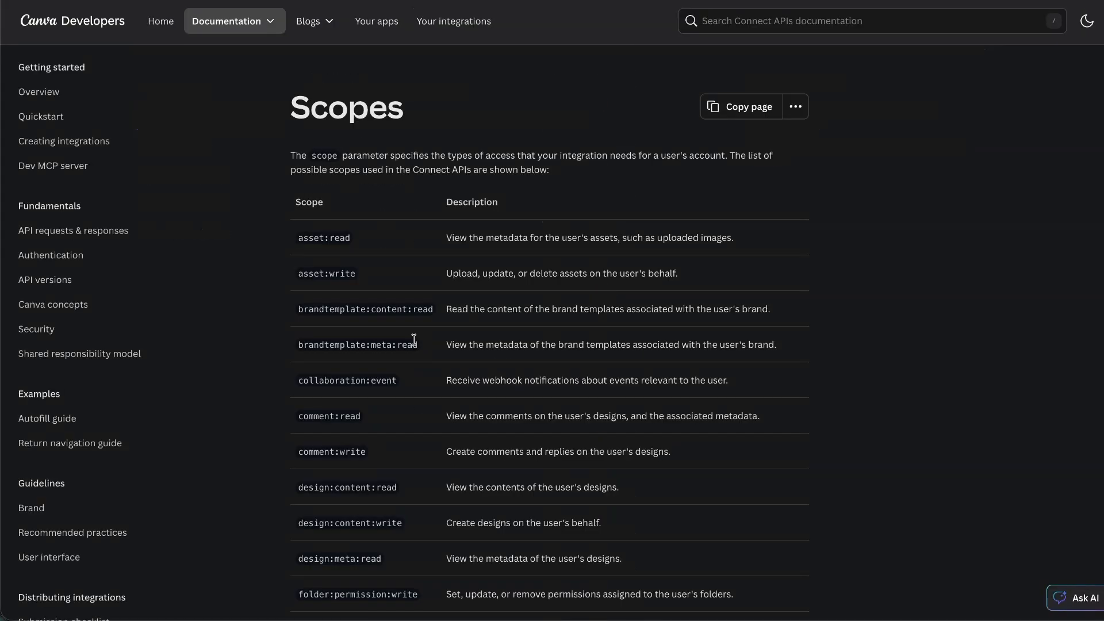
{"action": "scroll", "coordinate": [469, 239], "scroll_direction": "down", "scroll_amount": 4}
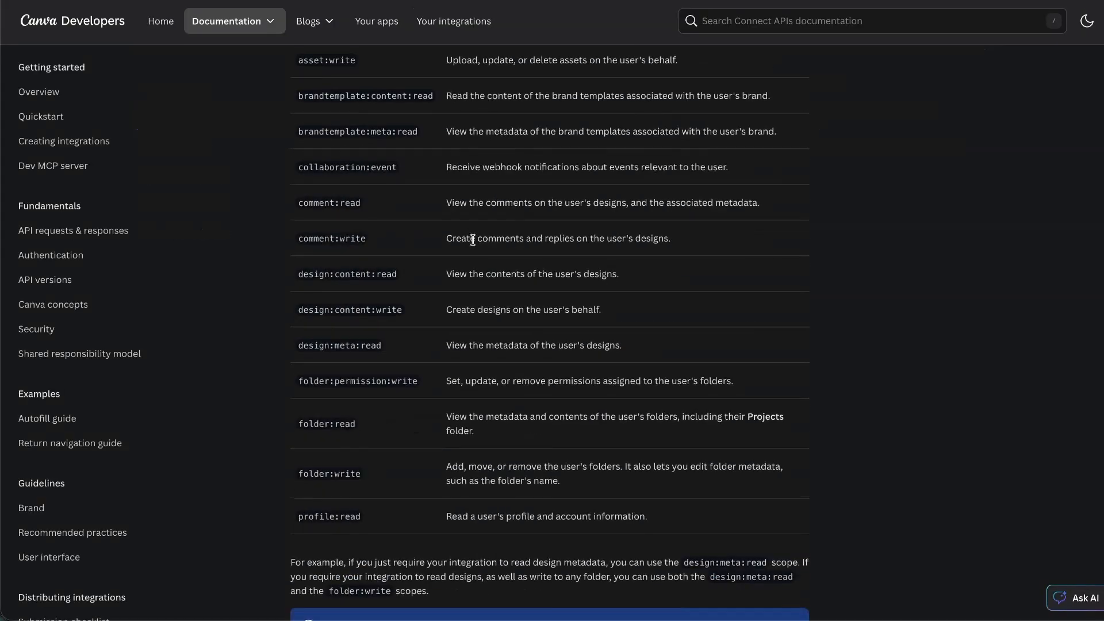
{"action": "scroll", "coordinate": [470, 239], "scroll_direction": "up", "scroll_amount": 4}
{"action": "scroll", "coordinate": [520, 108], "scroll_direction": "down", "scroll_amount": 1}
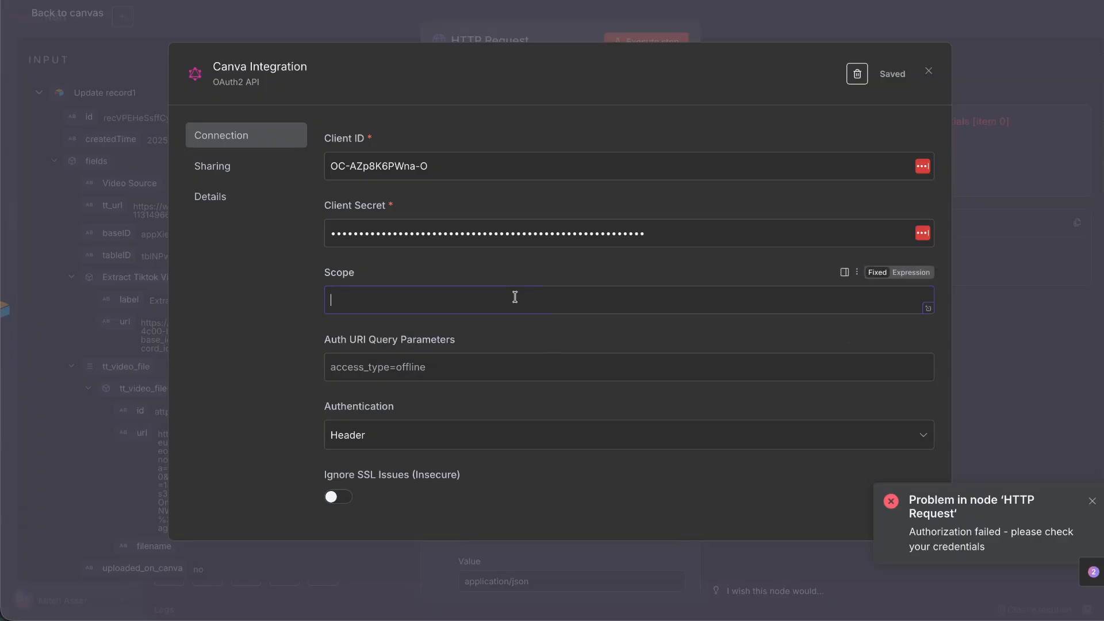
Paste the scope list into the Scope field and save the Canva Integration credential.
{"action": "type", "text": "design:content:read design:content:write design:meta:read folder:permission:write folder:read folder:write profile:read"}
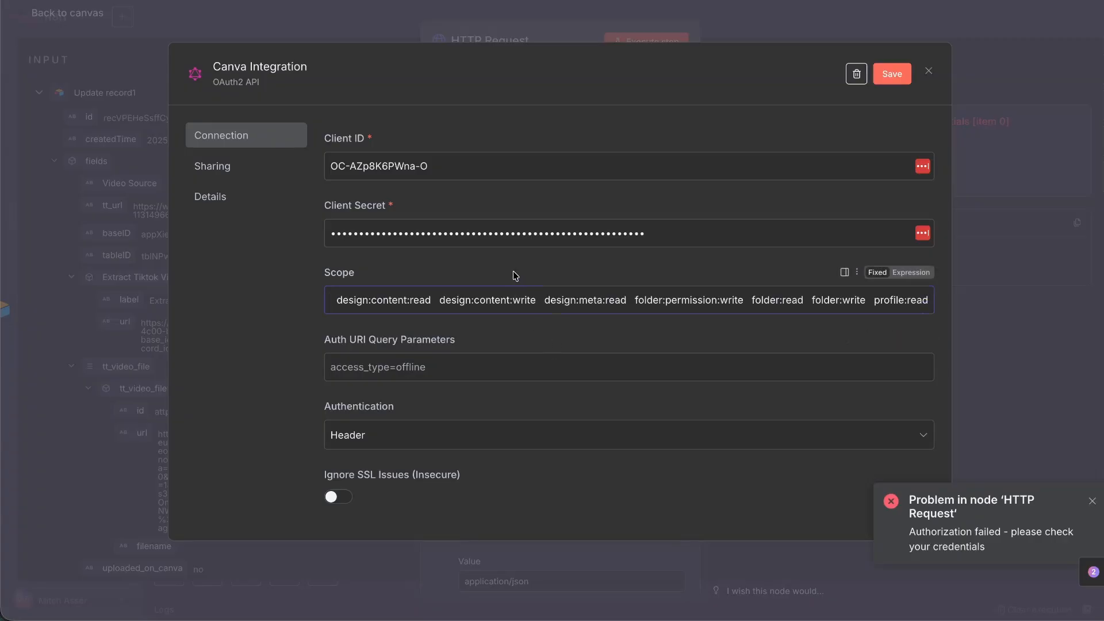
{"action": "scroll", "coordinate": [361, 387], "scroll_direction": "down", "scroll_amount": 3}
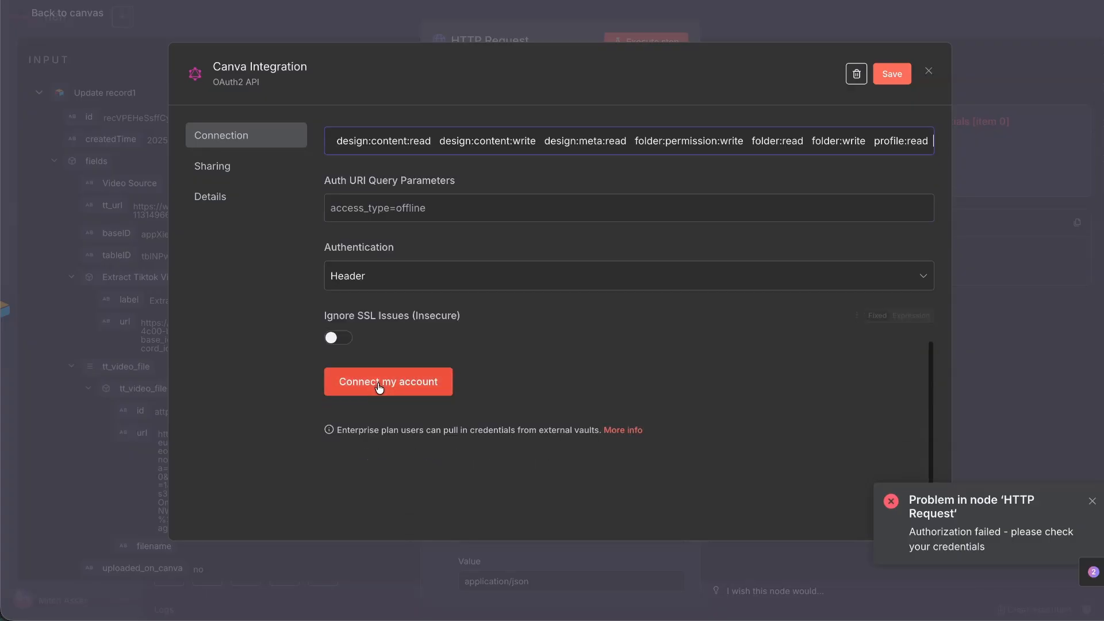
{"action": "left_click", "coordinate": [426, 390]}
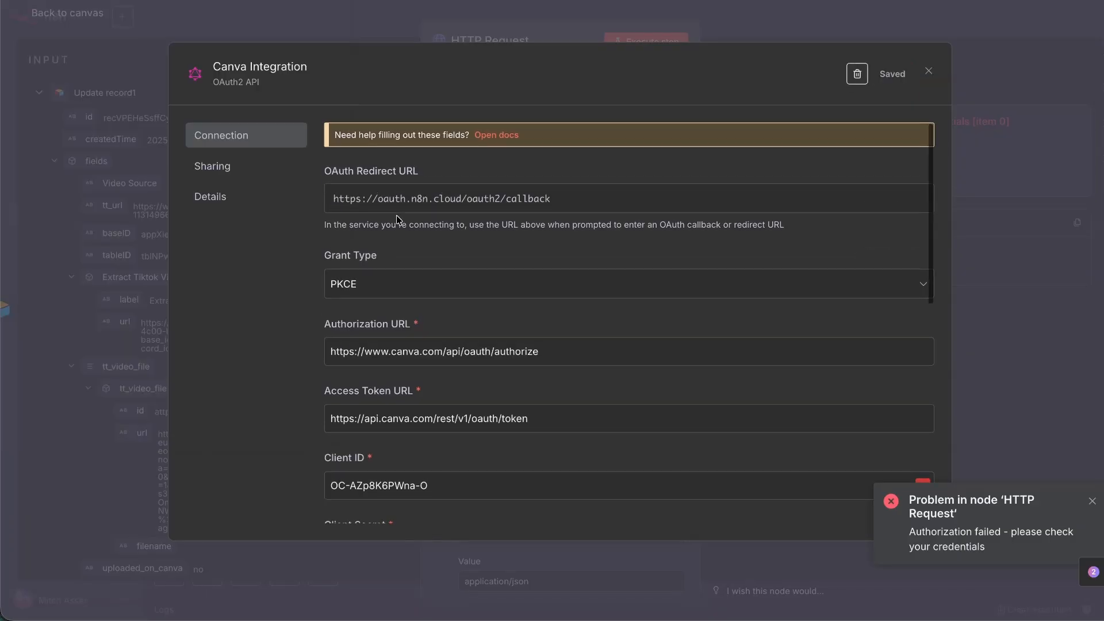
Connect the Canva account and allow n8n the requested Canva permissions.
{"action": "scroll", "coordinate": [397, 219], "scroll_direction": "down", "scroll_amount": 1}
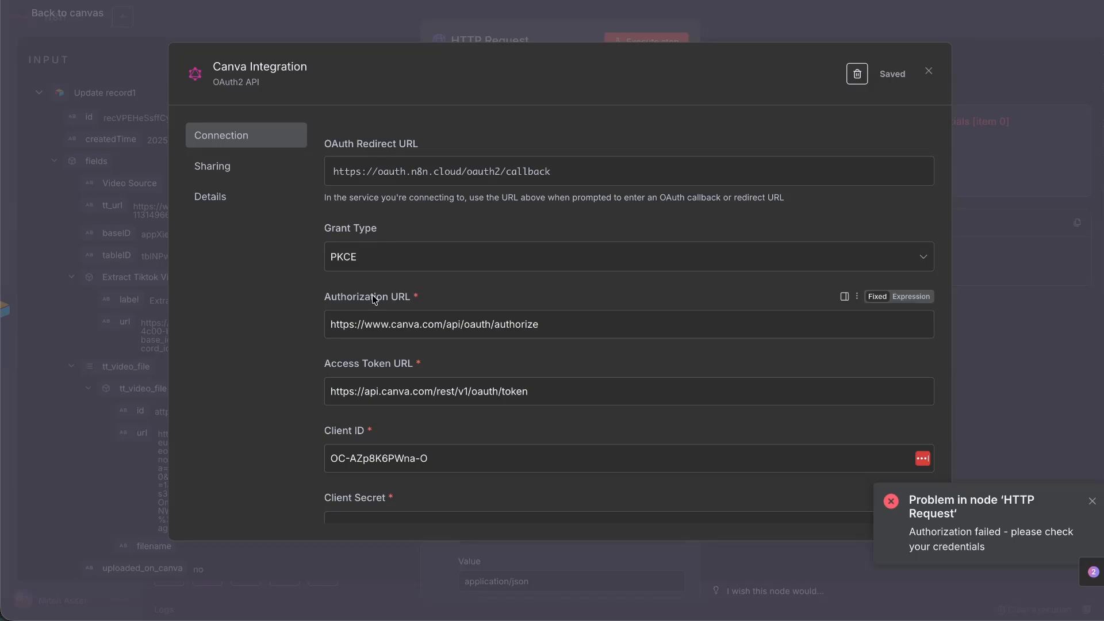
{"action": "scroll", "coordinate": [374, 295], "scroll_direction": "down", "scroll_amount": 4}
{"action": "scroll", "coordinate": [431, 302], "scroll_direction": "down", "scroll_amount": 2}
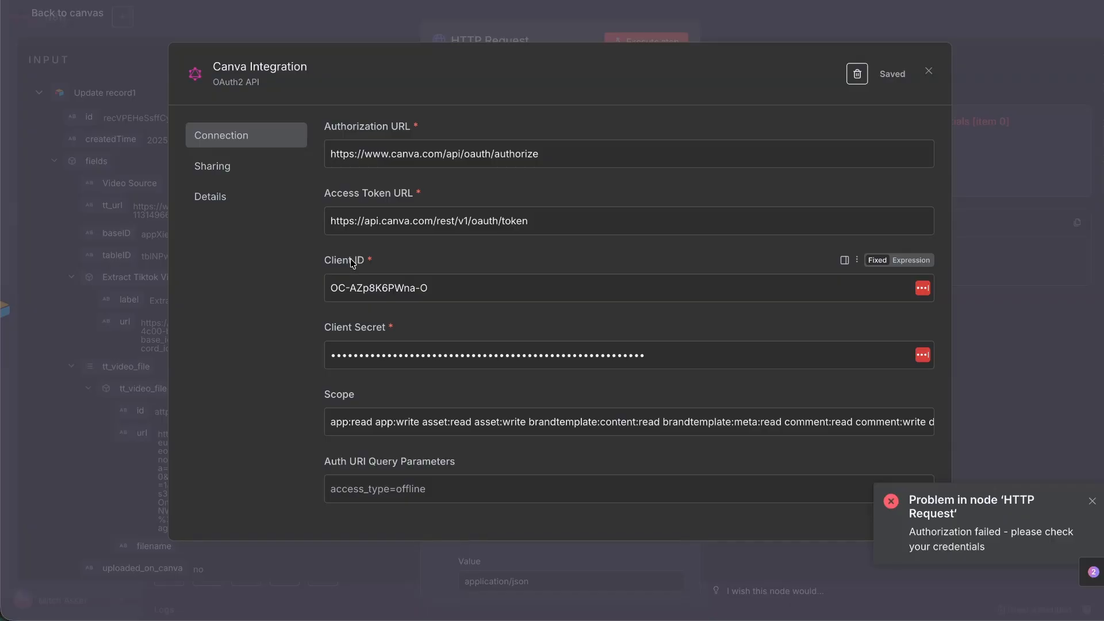
{"action": "scroll", "coordinate": [352, 261], "scroll_direction": "down", "scroll_amount": 3}
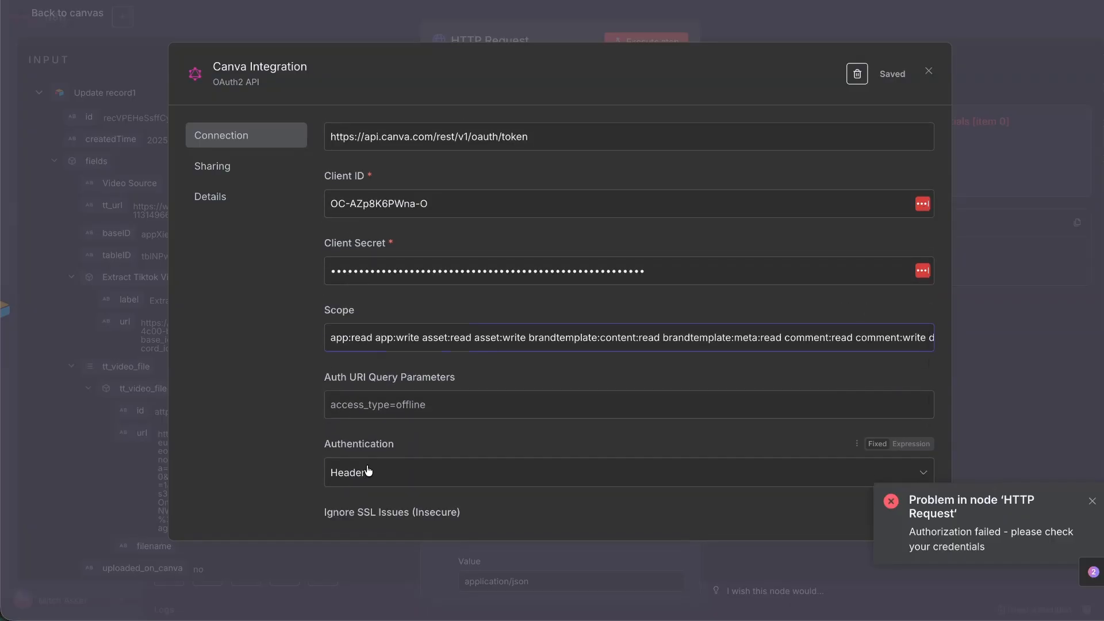
{"action": "scroll", "coordinate": [368, 472], "scroll_direction": "down", "scroll_amount": 6}
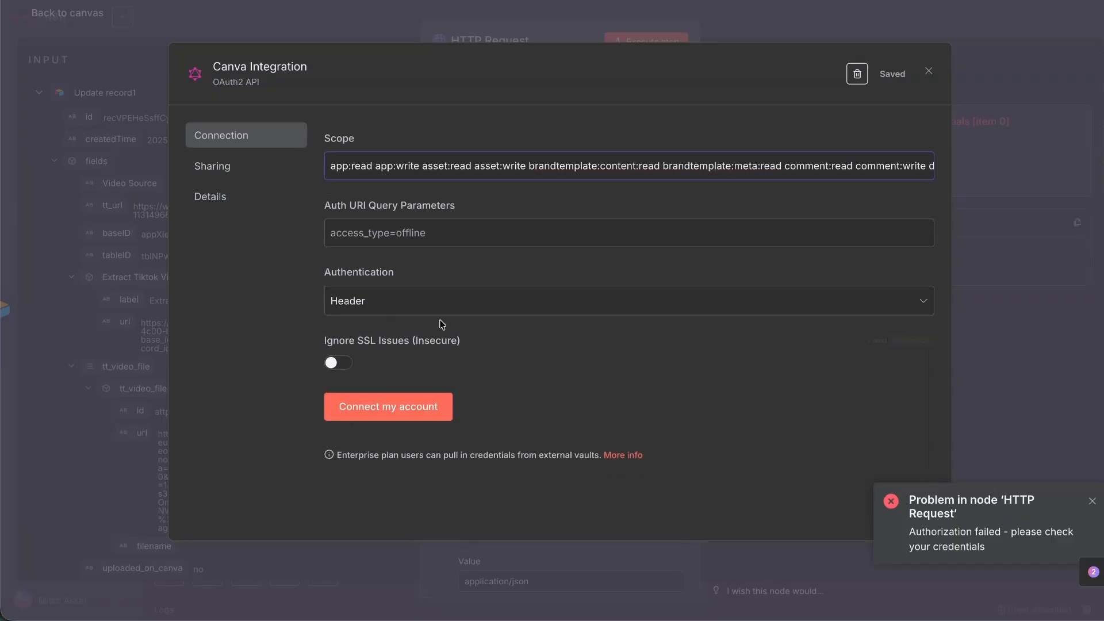
{"action": "left_click", "coordinate": [397, 405]}
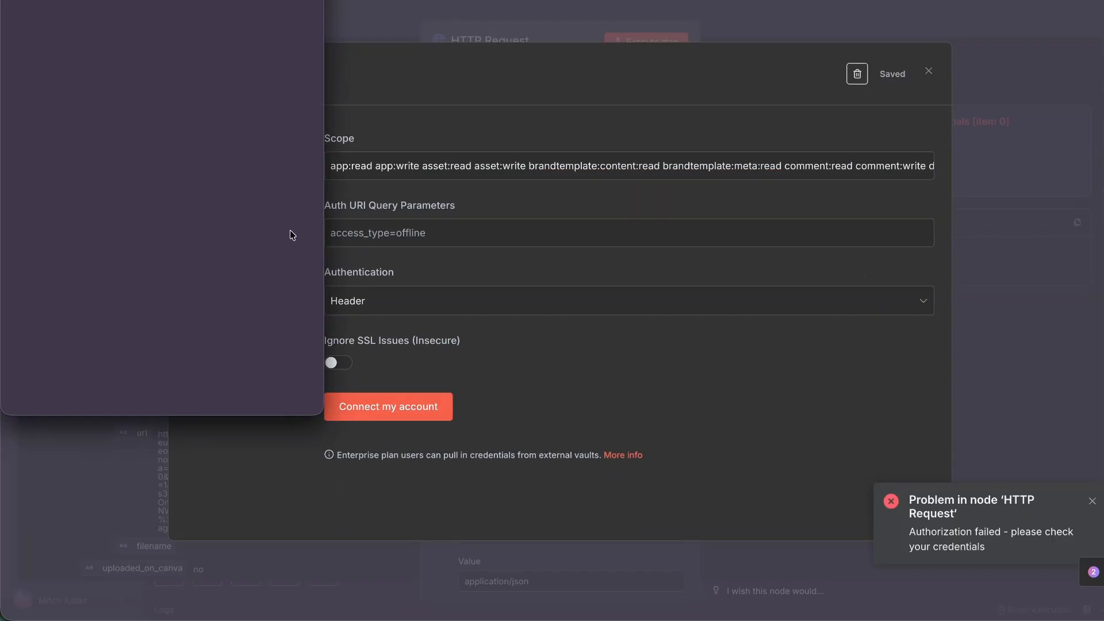
{"action": "scroll", "coordinate": [149, 240], "scroll_direction": "down", "scroll_amount": 5}
{"action": "left_click", "coordinate": [146, 317]}
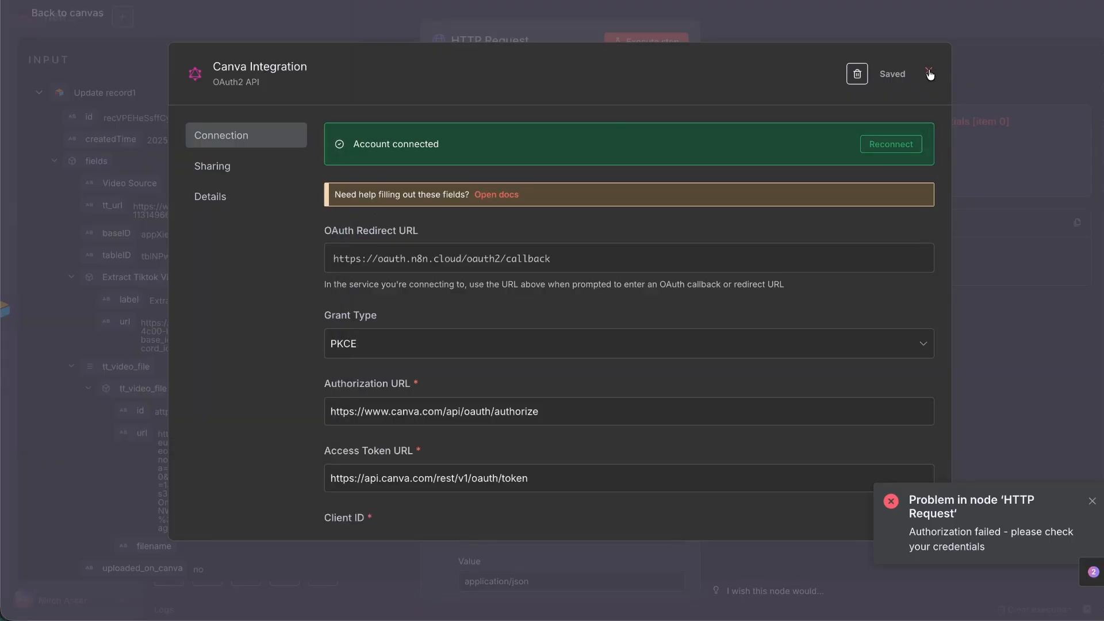
Close the connected credential and scroll the Canva docs to the HTTP method and URL path section.
{"action": "left_click", "coordinate": [928, 73]}
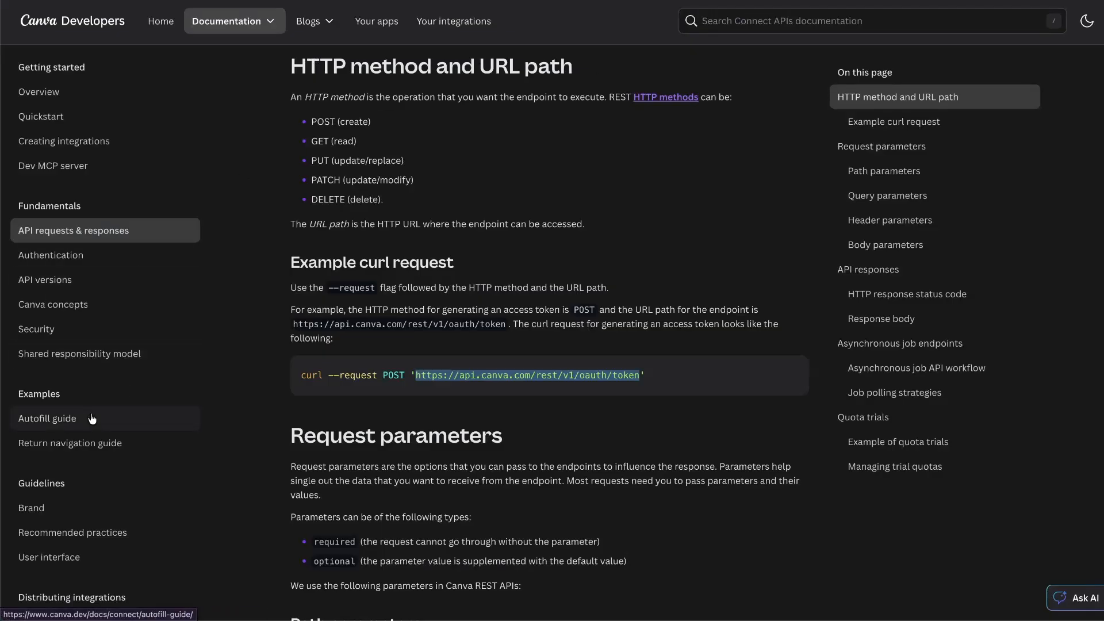
{"action": "scroll", "coordinate": [92, 418], "scroll_direction": "down", "scroll_amount": 6}
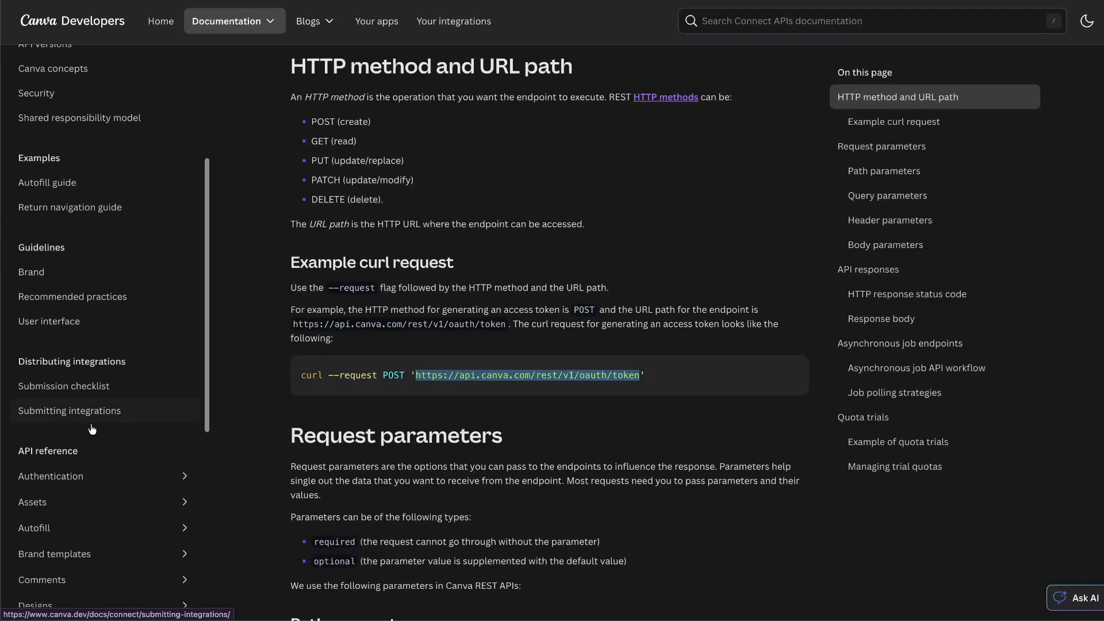
Find the Create asset upload job via URL docs and select its POST endpoint URL.
{"action": "left_click", "coordinate": [92, 417]}
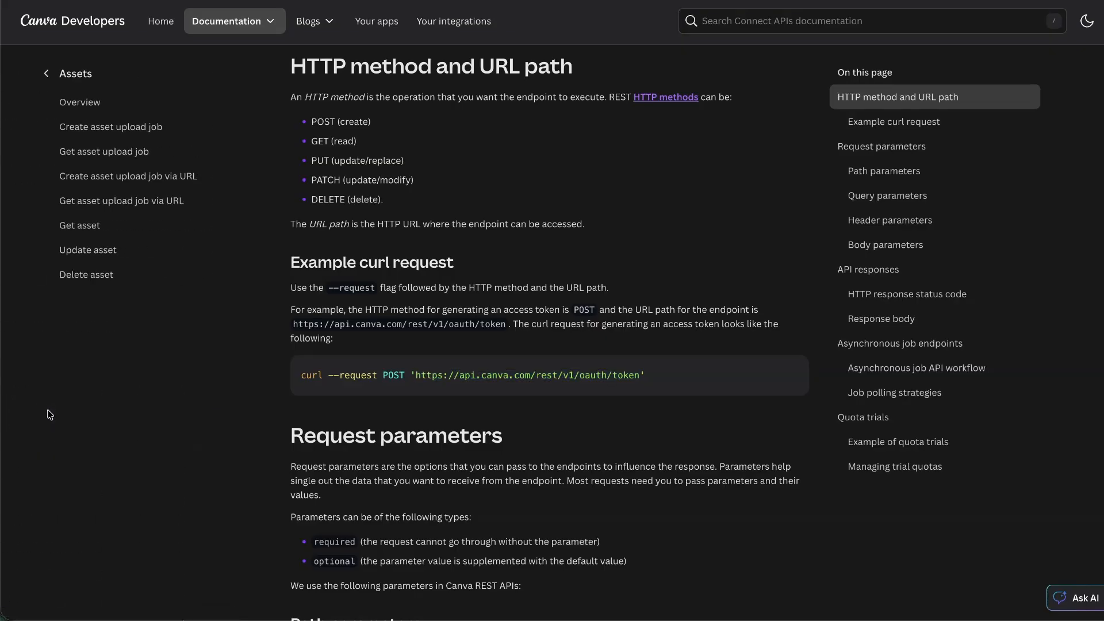
{"action": "left_click", "coordinate": [85, 178]}
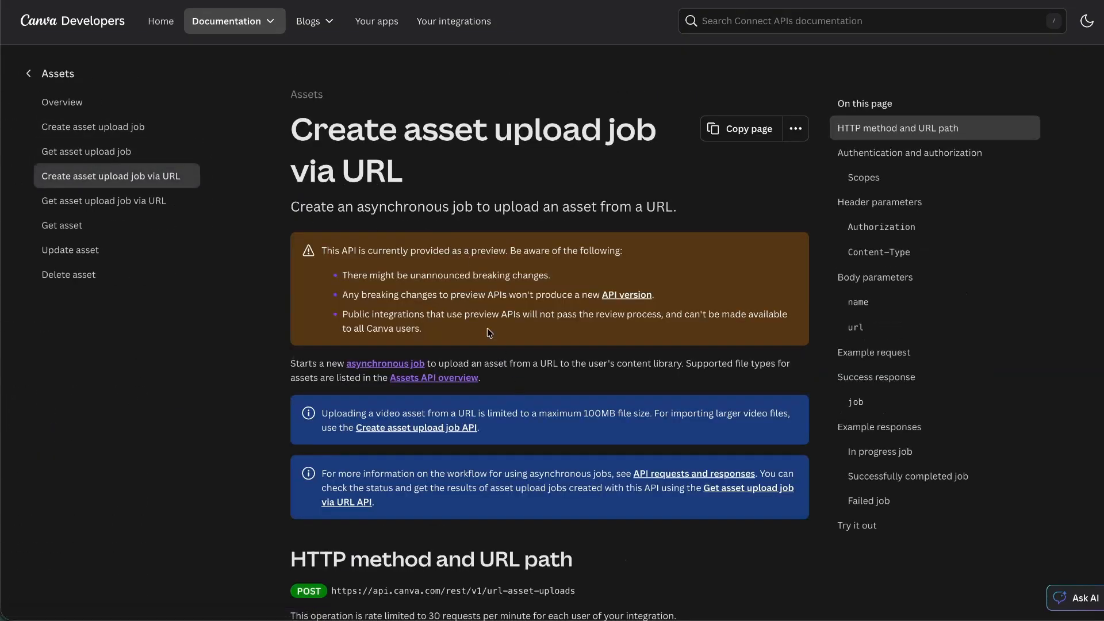
{"action": "scroll", "coordinate": [427, 271], "scroll_direction": "down", "scroll_amount": 5}
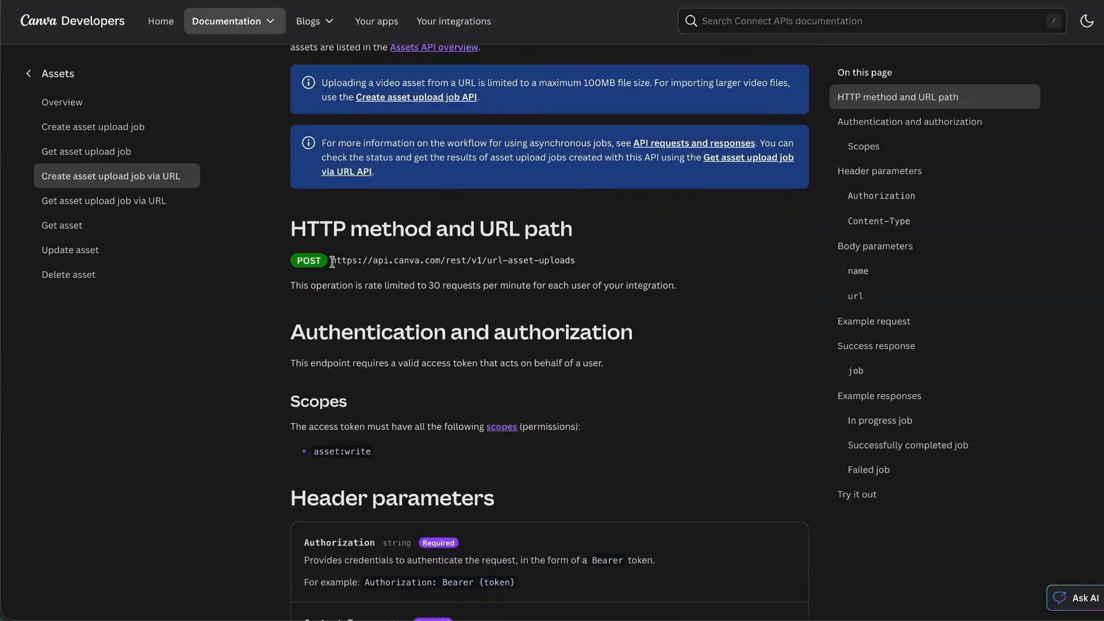
{"action": "left_click_drag", "start_coordinate": [332, 262], "coordinate": [633, 263]}
{"action": "key", "text": "ctrl+c"}
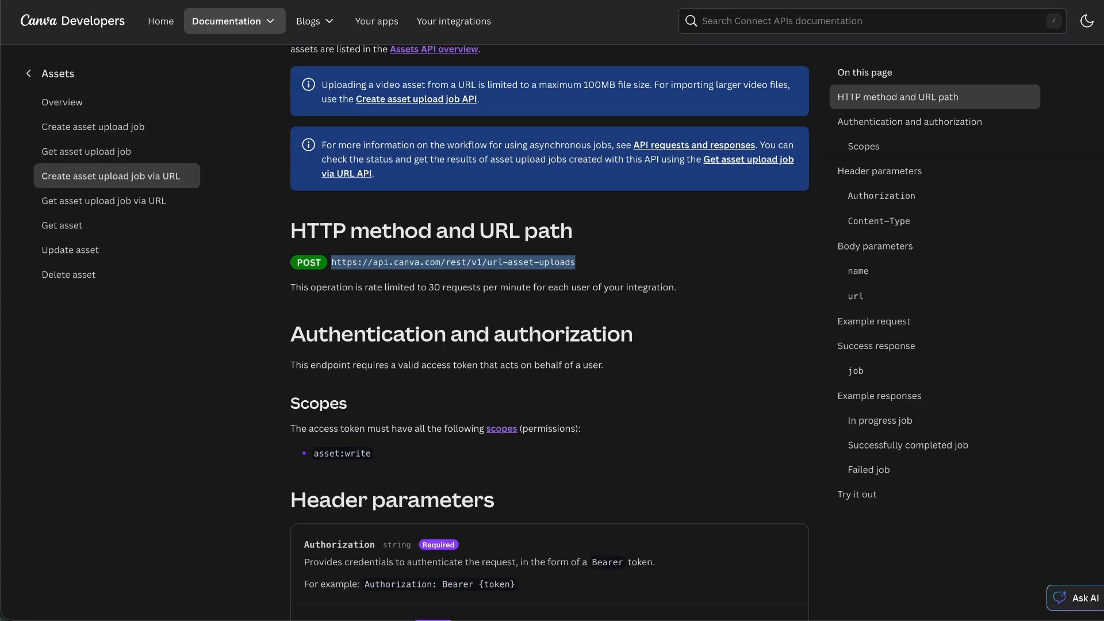
Keep POST as the method and paste the url-asset-uploads endpoint into the HTTP Request URL.
{"action": "left_click", "coordinate": [412, 2]}
{"action": "left_click", "coordinate": [540, 145]}
{"action": "left_click", "coordinate": [531, 295]}
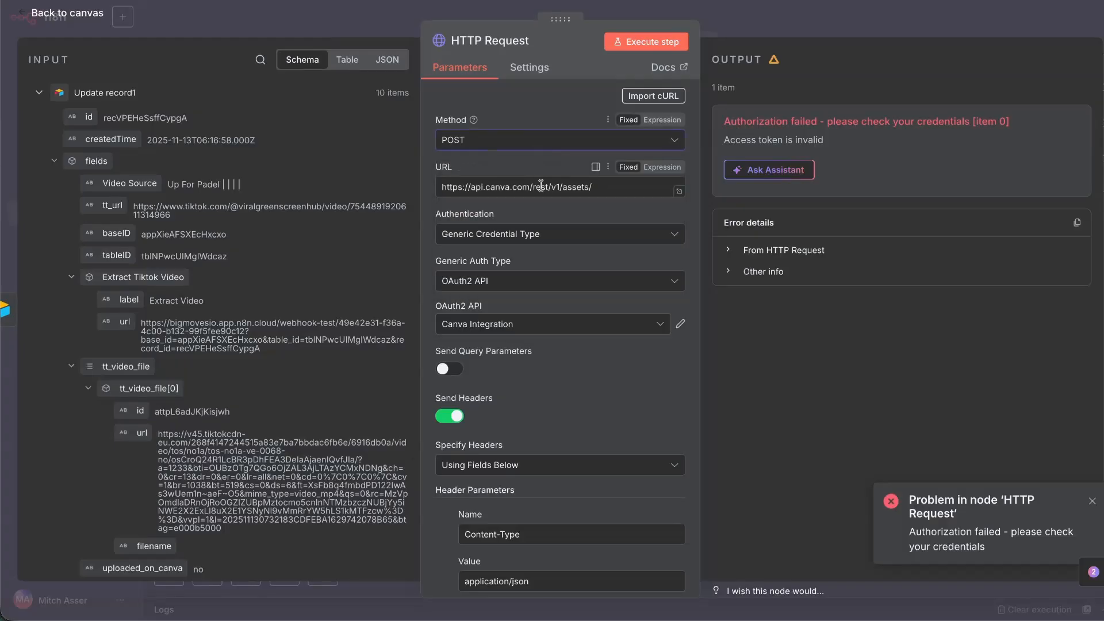
{"action": "triple_click", "coordinate": [540, 187]}
{"action": "key", "text": "ctrl+v"}
{"action": "scroll", "coordinate": [526, 173], "scroll_direction": "down", "scroll_amount": 4}
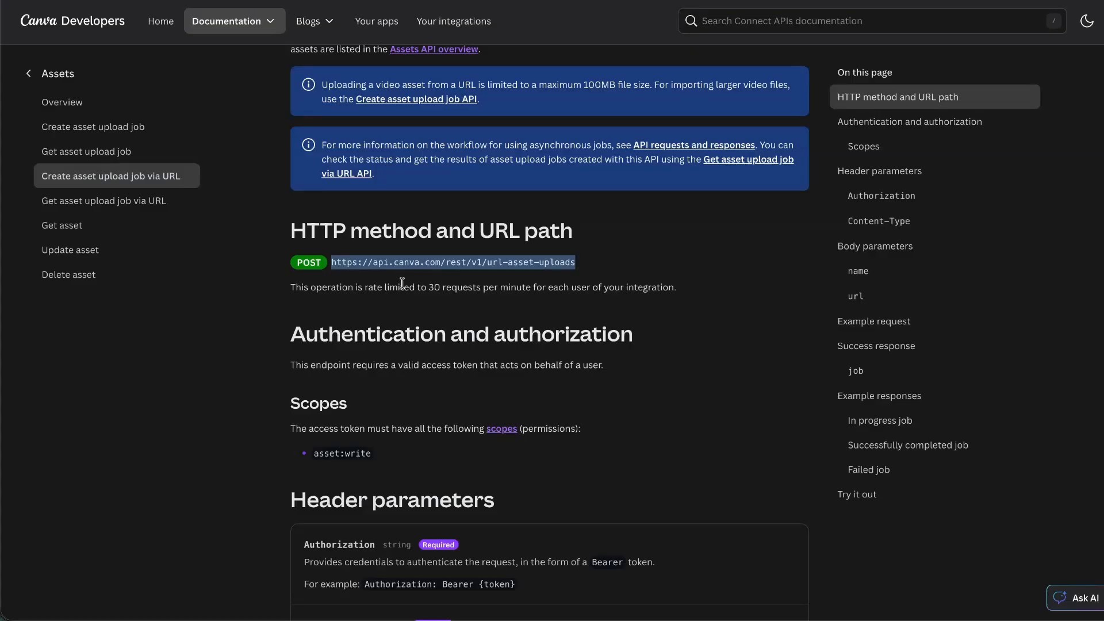
Copy the example request's JSON body with name and url from the Canva docs.
{"action": "scroll", "coordinate": [403, 283], "scroll_direction": "down", "scroll_amount": 5}
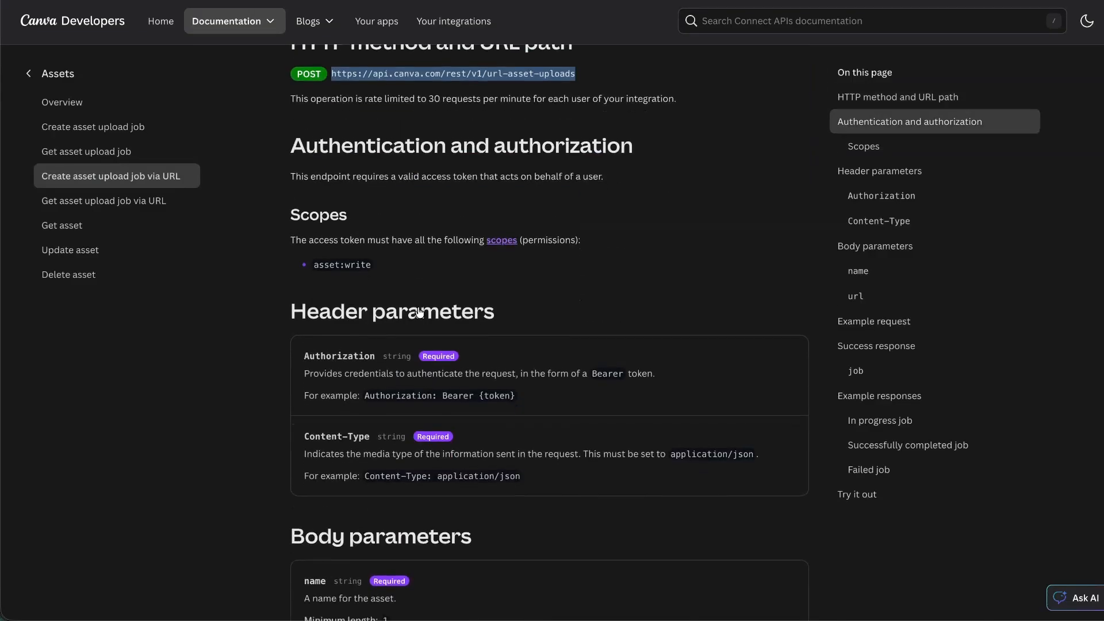
{"action": "scroll", "coordinate": [360, 369], "scroll_direction": "down", "scroll_amount": 8}
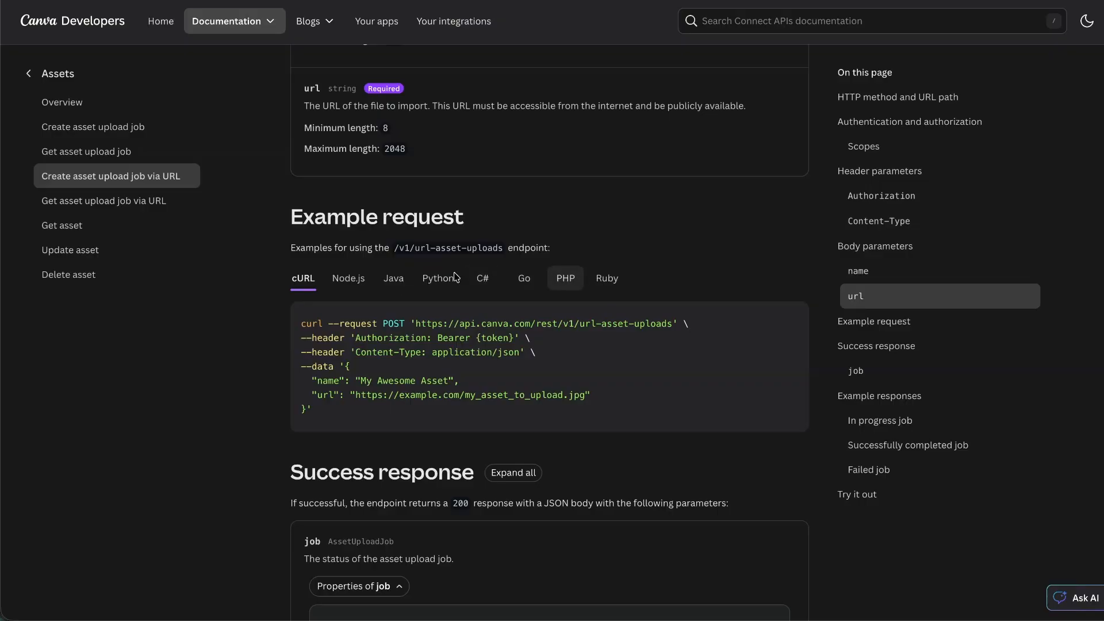
{"action": "mouse_move", "coordinate": [336, 410]}
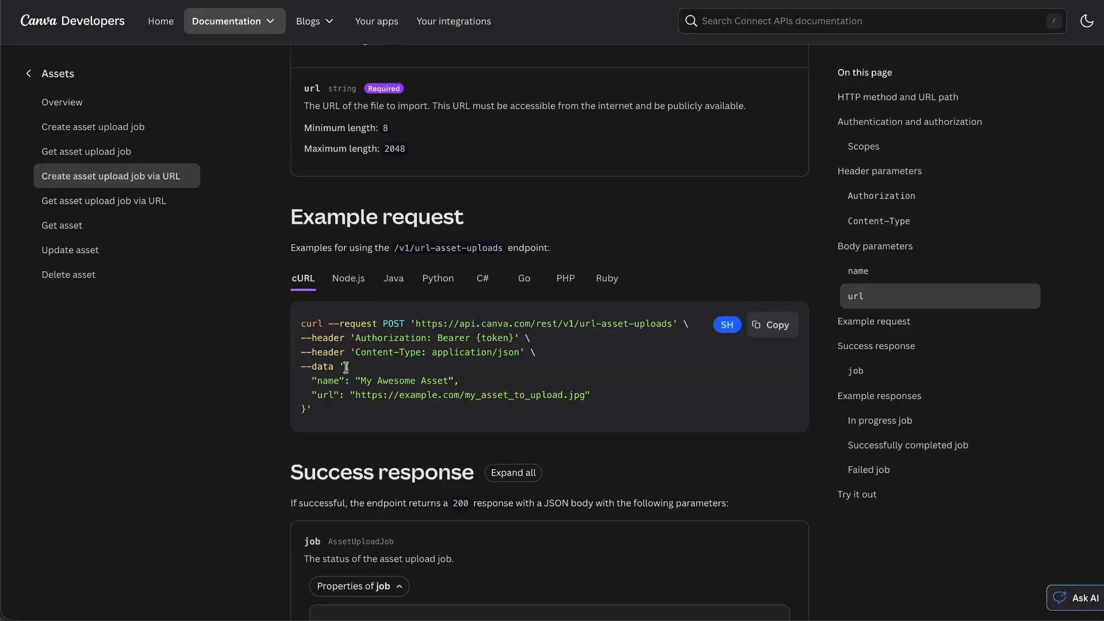
{"action": "left_click_drag", "start_coordinate": [346, 367], "coordinate": [305, 416]}
{"action": "key", "text": "ctrl+c"}
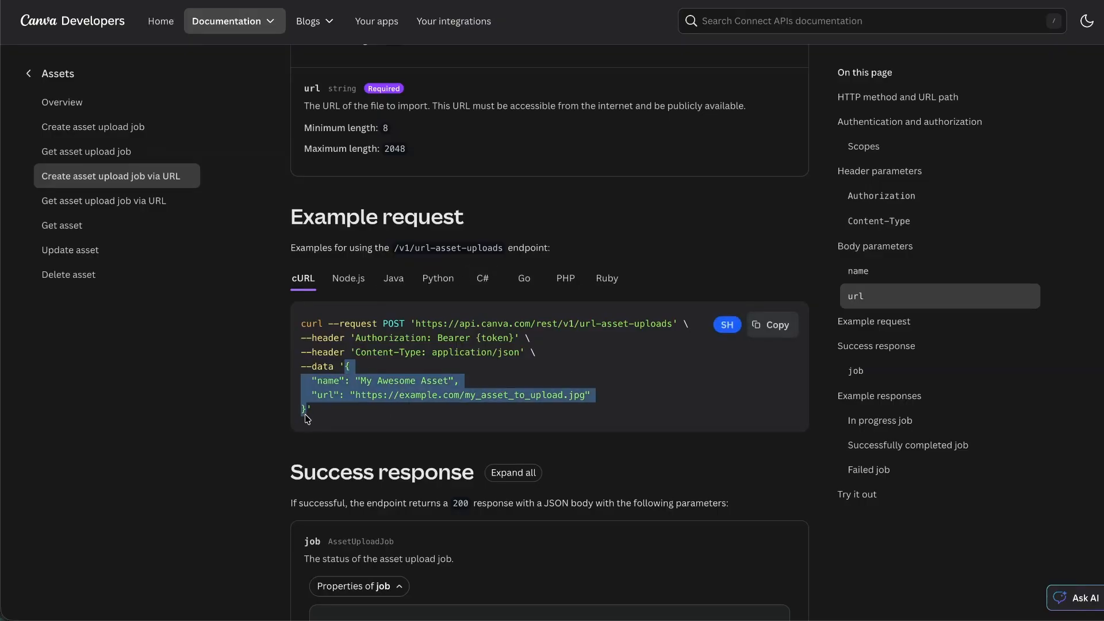
{"action": "key", "text": "ctrl+Tab"}
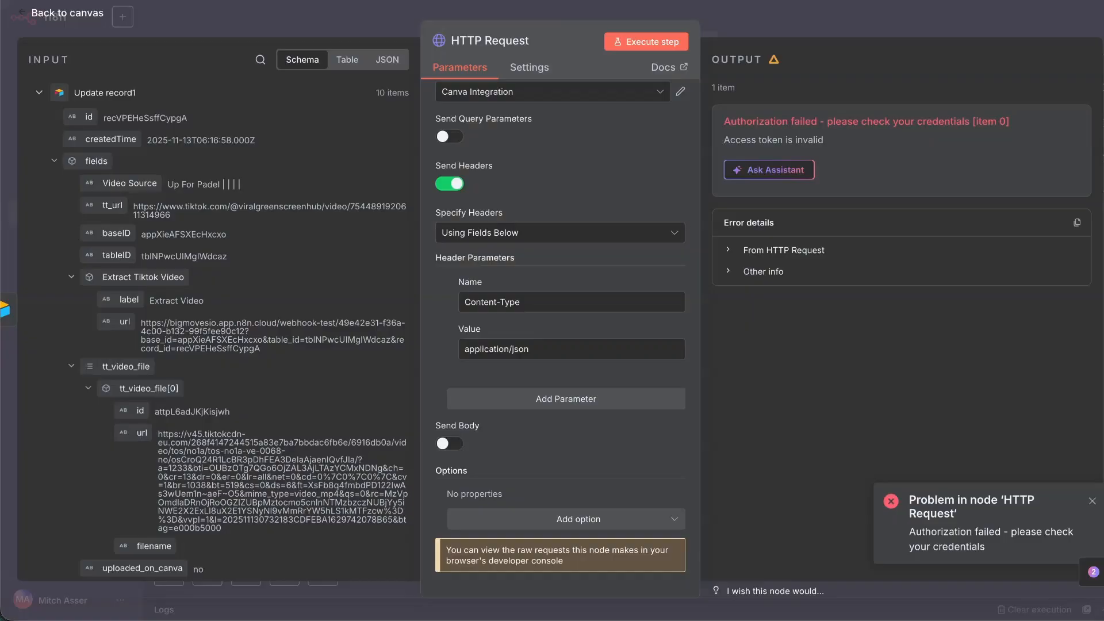
Turn on Send Body, specify it as JSON, and paste the example JSON body.
{"action": "left_click", "coordinate": [524, 399]}
{"action": "left_click", "coordinate": [452, 423]}
{"action": "left_click", "coordinate": [450, 443]}
{"action": "scroll", "coordinate": [469, 434], "scroll_direction": "down", "scroll_amount": 1}
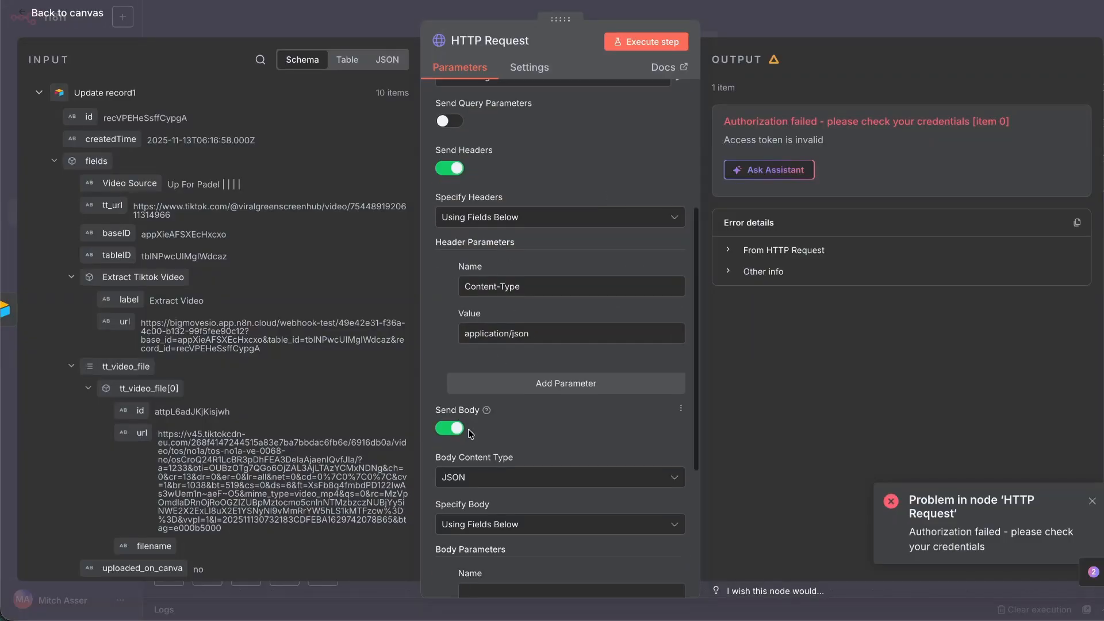
{"action": "scroll", "coordinate": [468, 429], "scroll_direction": "down", "scroll_amount": 4}
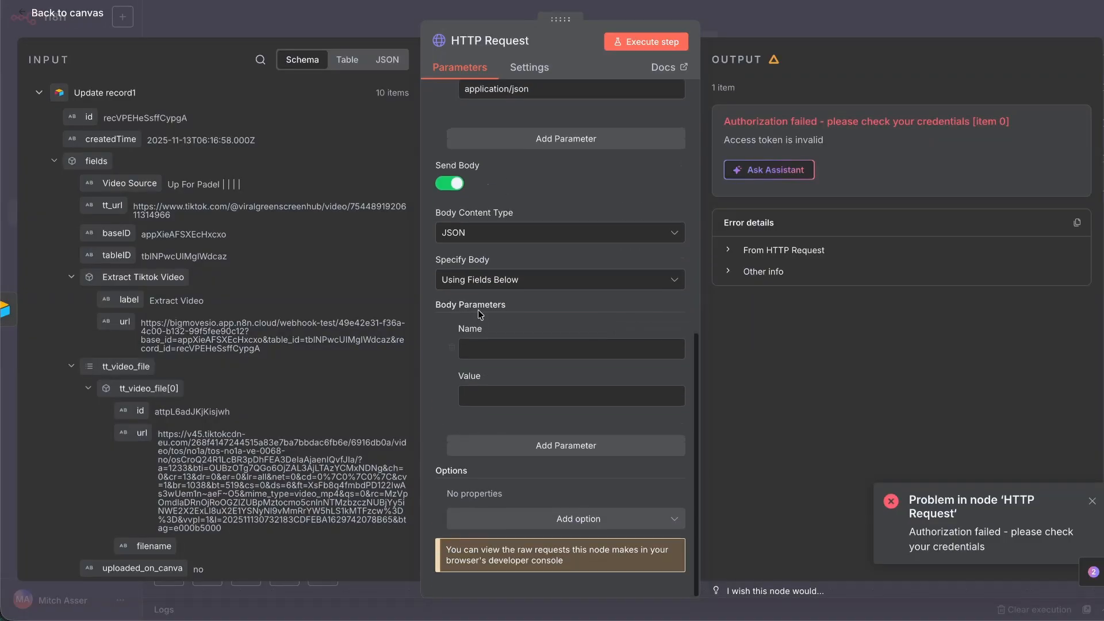
{"action": "left_click", "coordinate": [483, 286]}
{"action": "left_click", "coordinate": [512, 338]}
{"action": "key", "text": "ctrl+v"}
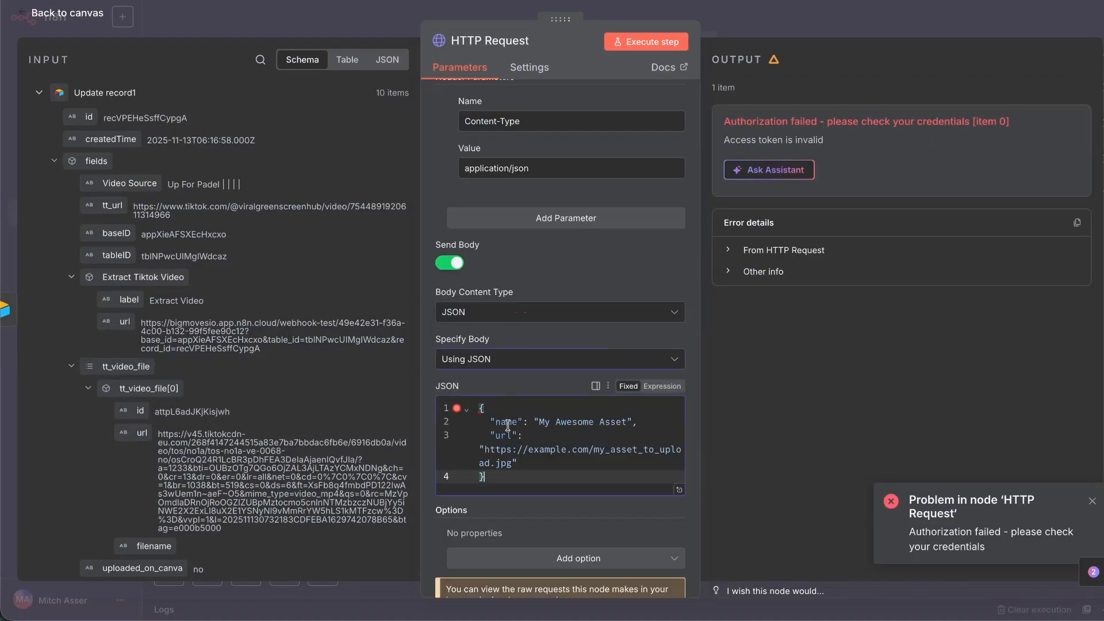
Delete the name line so the JSON body holds only the example url field.
{"action": "left_click", "coordinate": [679, 489]}
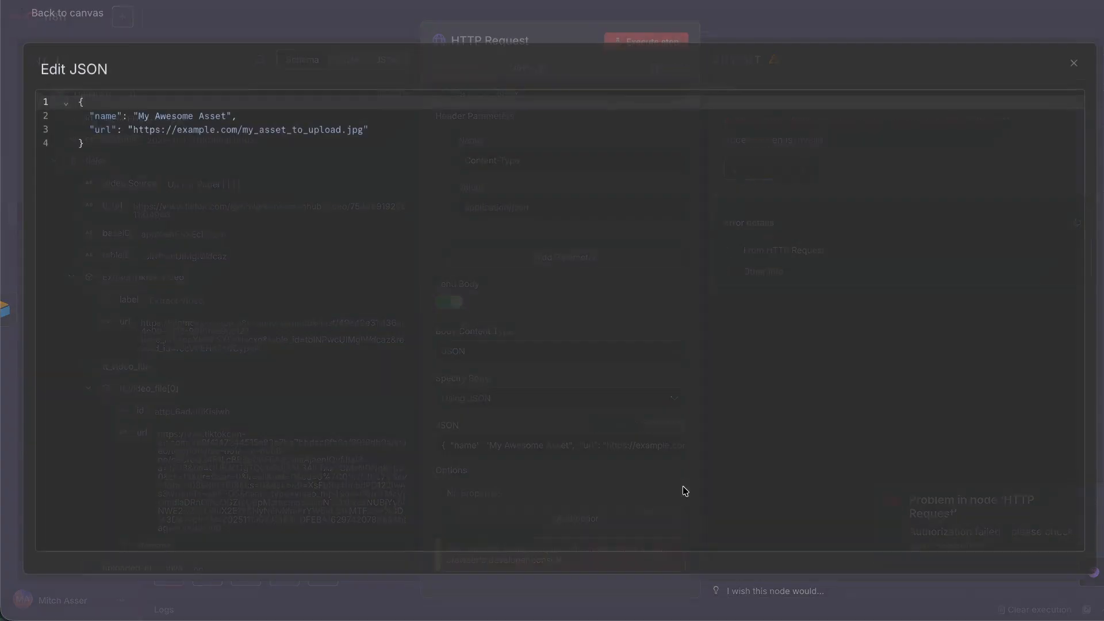
{"action": "left_click", "coordinate": [1074, 65]}
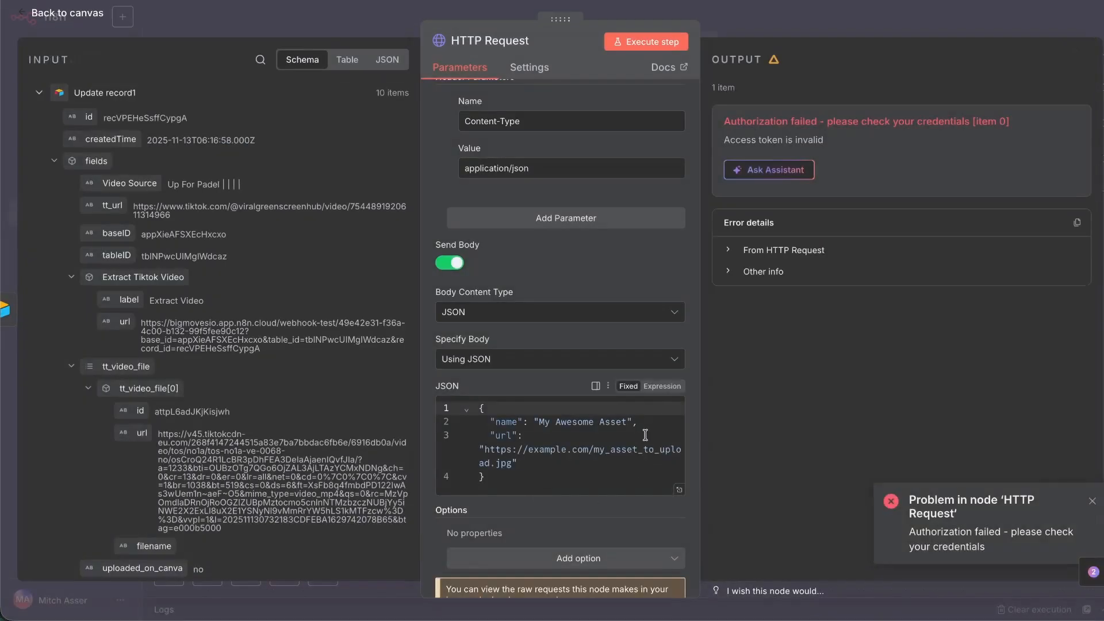
{"action": "left_click_drag", "start_coordinate": [638, 422], "coordinate": [359, 416]}
{"action": "key", "text": "BackSpace"}
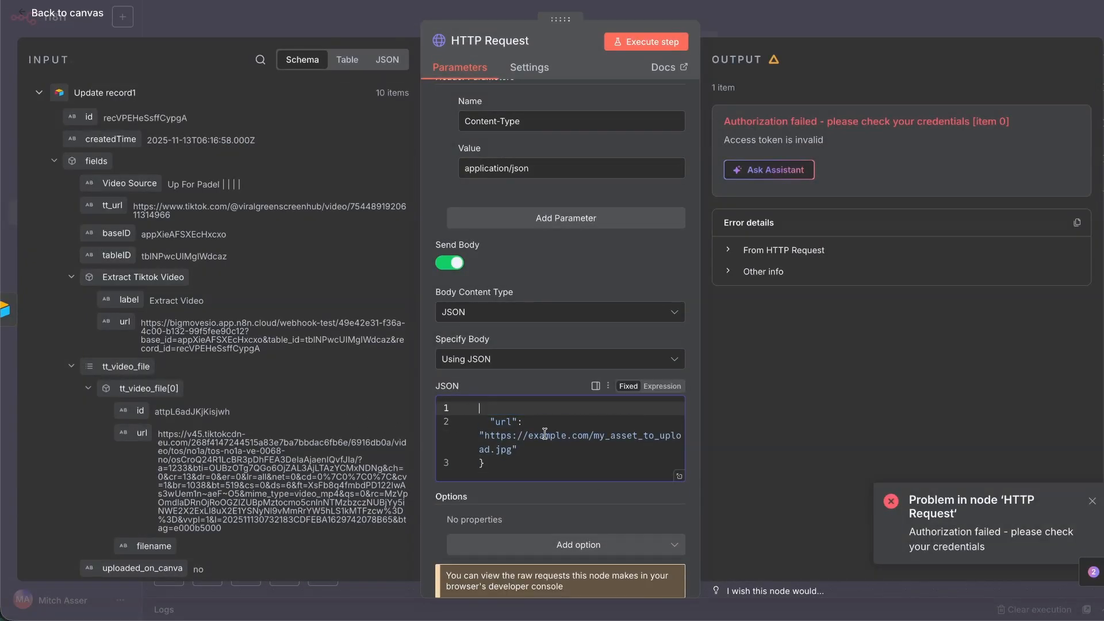
{"action": "key", "text": "super+z"}
{"action": "key", "text": "shift+Right"}
{"action": "key", "text": "BackSpace"}
{"action": "left_click", "coordinate": [39, 94]}
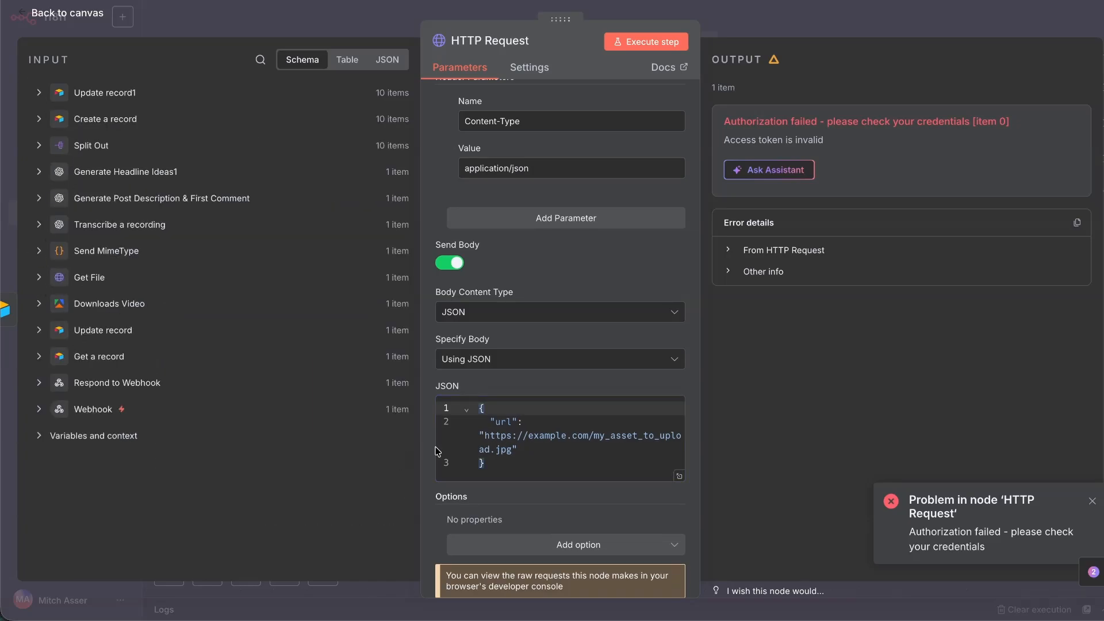
Test-run the request and rename the HTTP Request node to Upload Video To Canva.
{"action": "left_click_drag", "start_coordinate": [511, 450], "coordinate": [488, 438]}
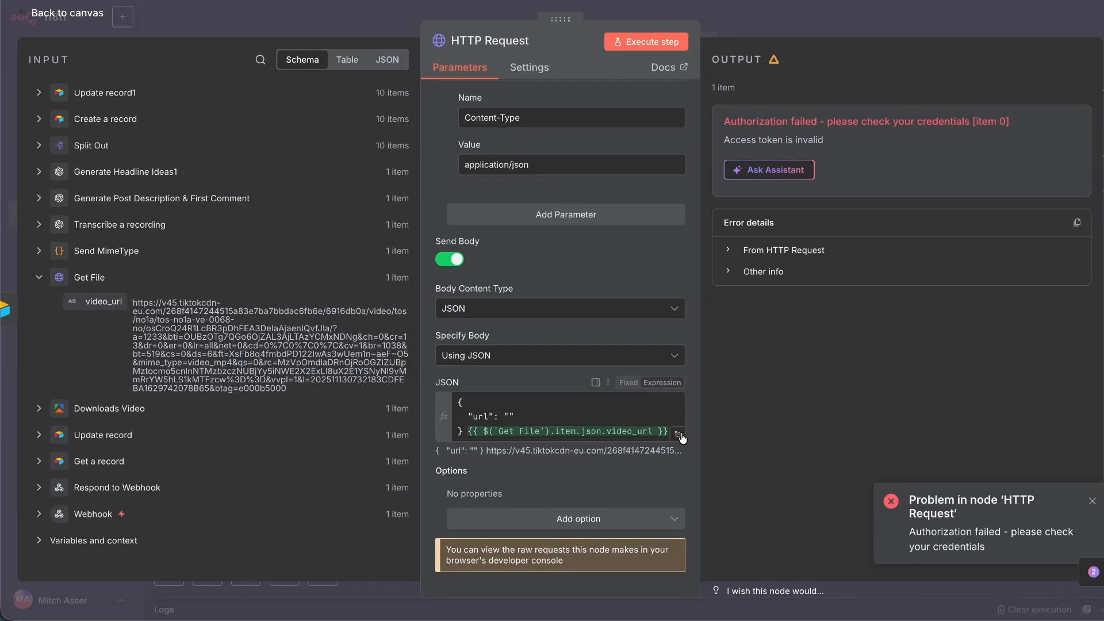
{"action": "left_click", "coordinate": [681, 439]}
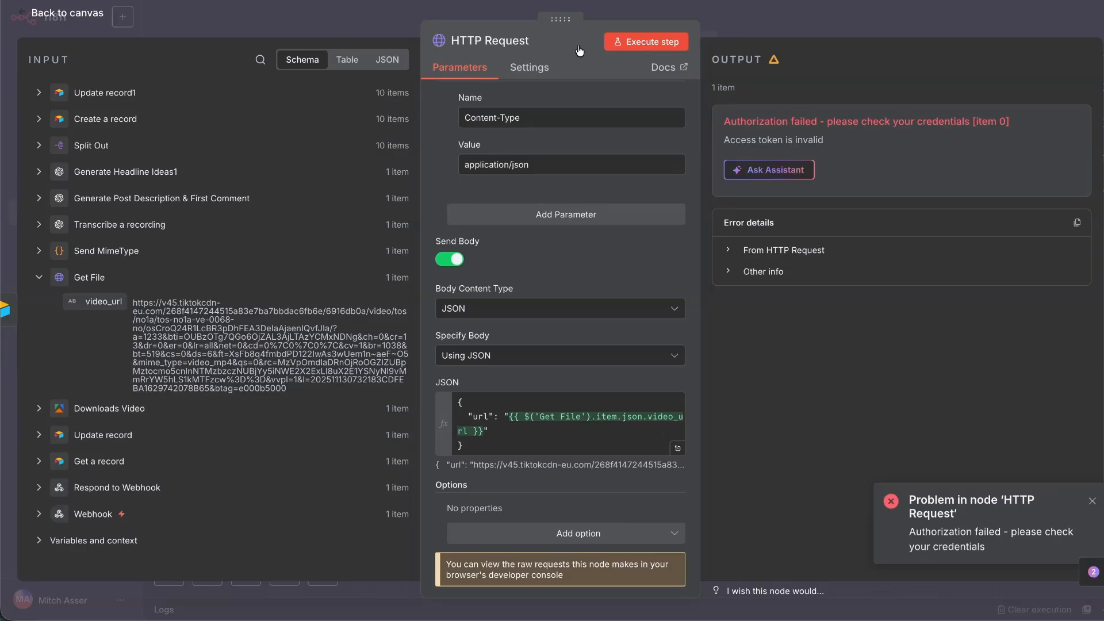
{"action": "left_click", "coordinate": [646, 41]}
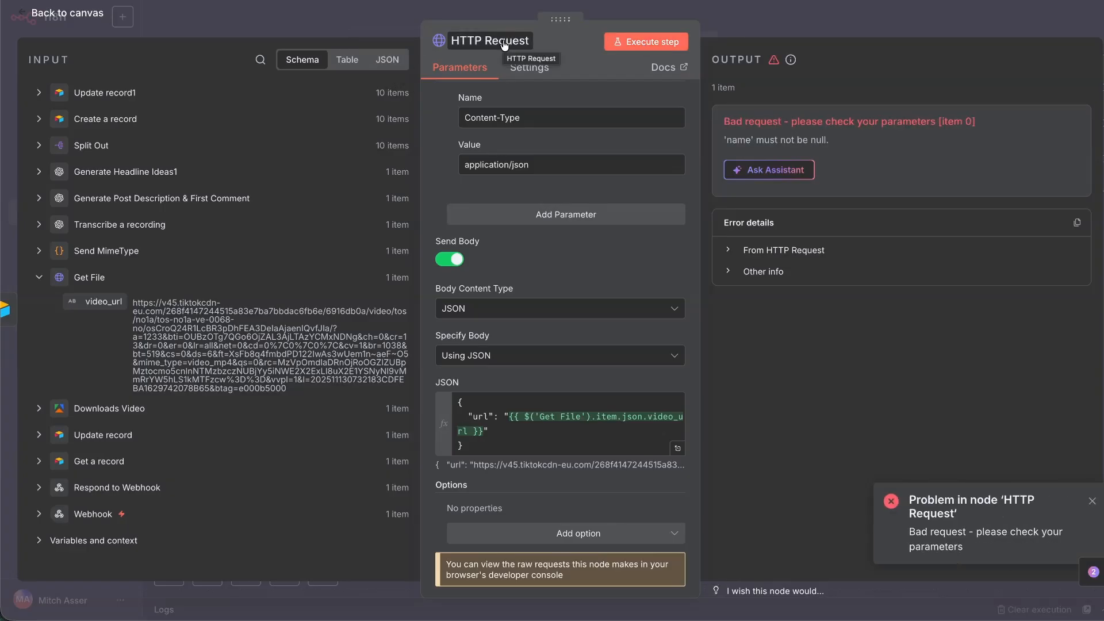
{"action": "left_click", "coordinate": [503, 41]}
{"action": "type", "text": "Up"}
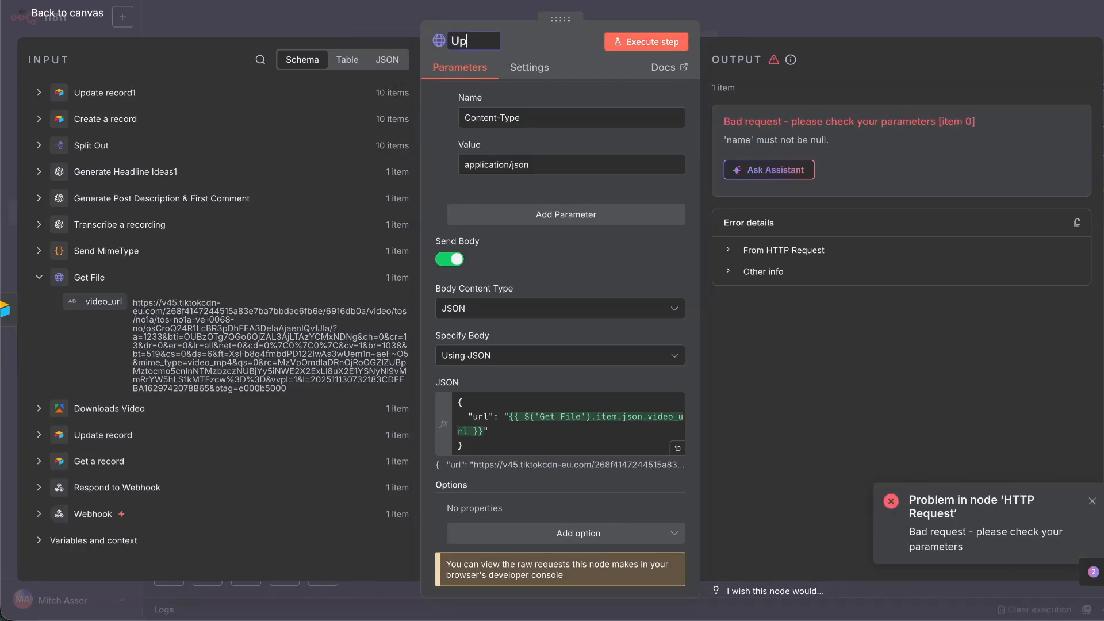
{"action": "type", "text": "load Video To Canva"}
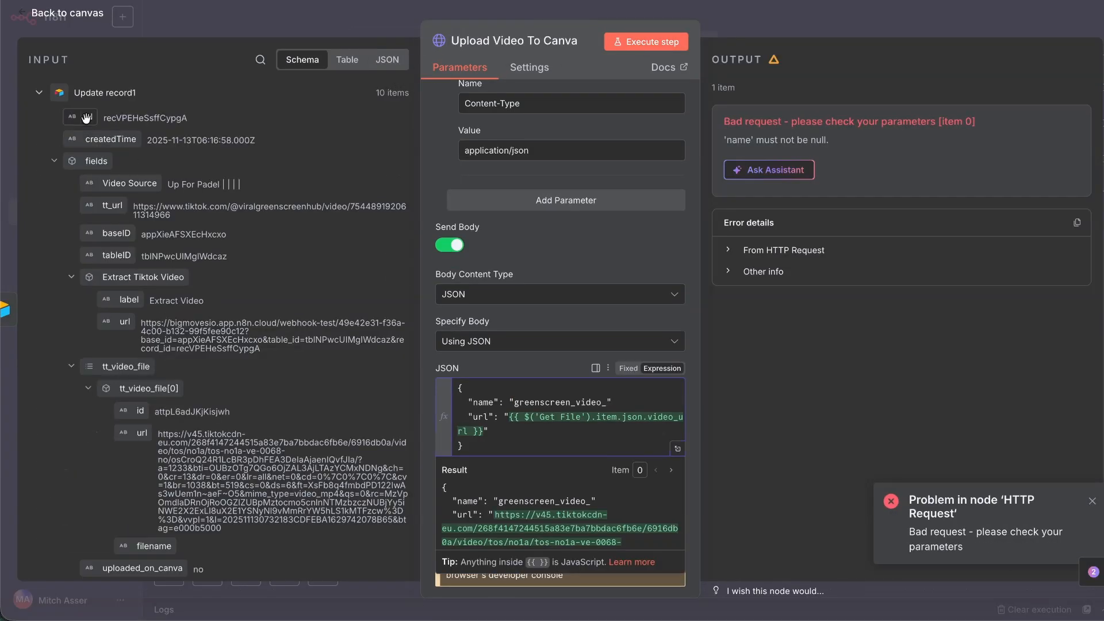
Build the asset name from the record id and createdTime joined by an underscore, then re-run.
{"action": "left_click_drag", "start_coordinate": [92, 119], "coordinate": [602, 418]}
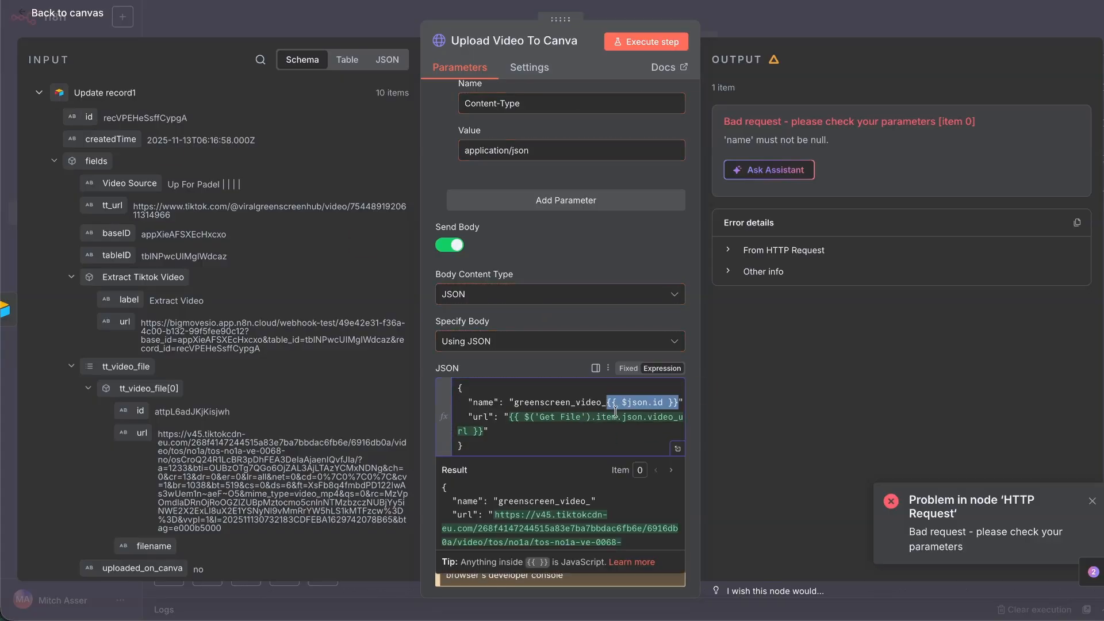
{"action": "type", "text": "_"}
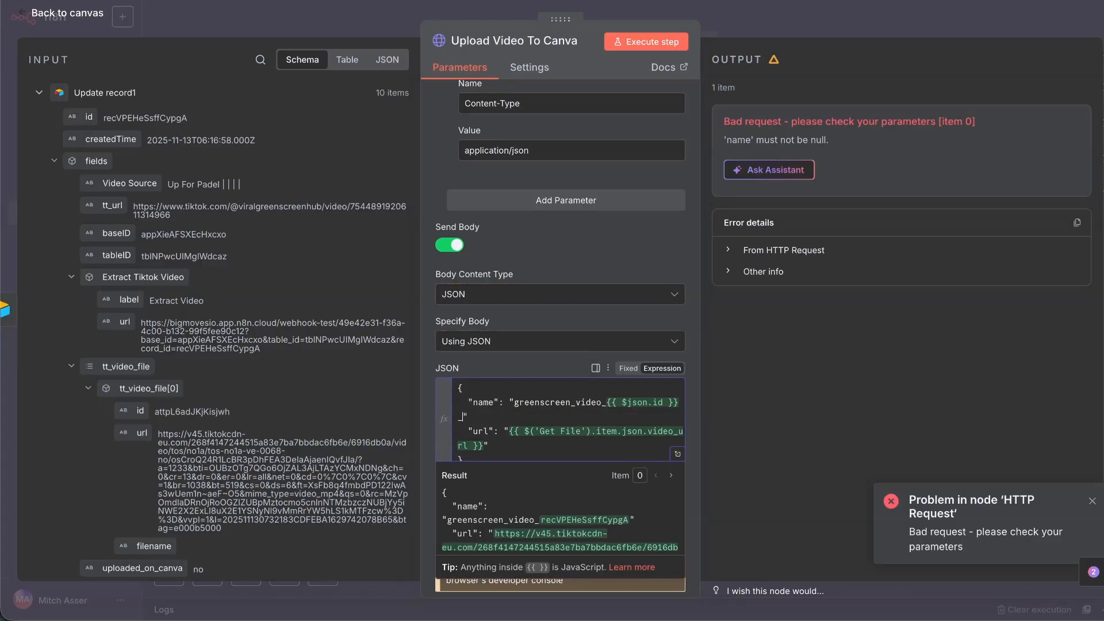
{"action": "left_click_drag", "start_coordinate": [111, 139], "coordinate": [463, 416]}
{"action": "left_click", "coordinate": [646, 41]}
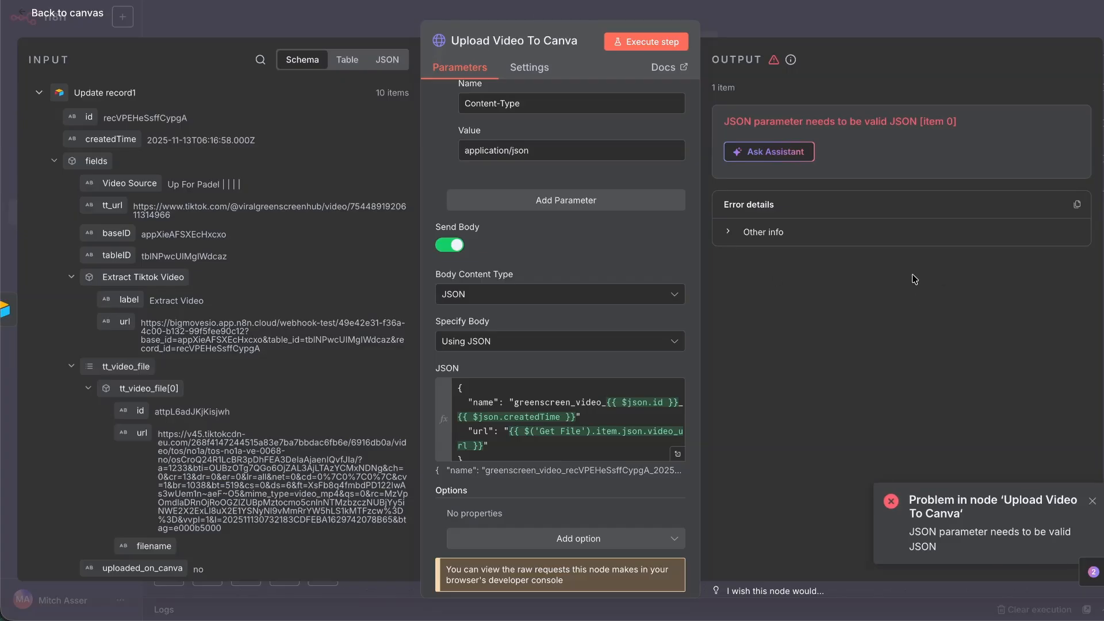
{"action": "left_click", "coordinate": [679, 455]}
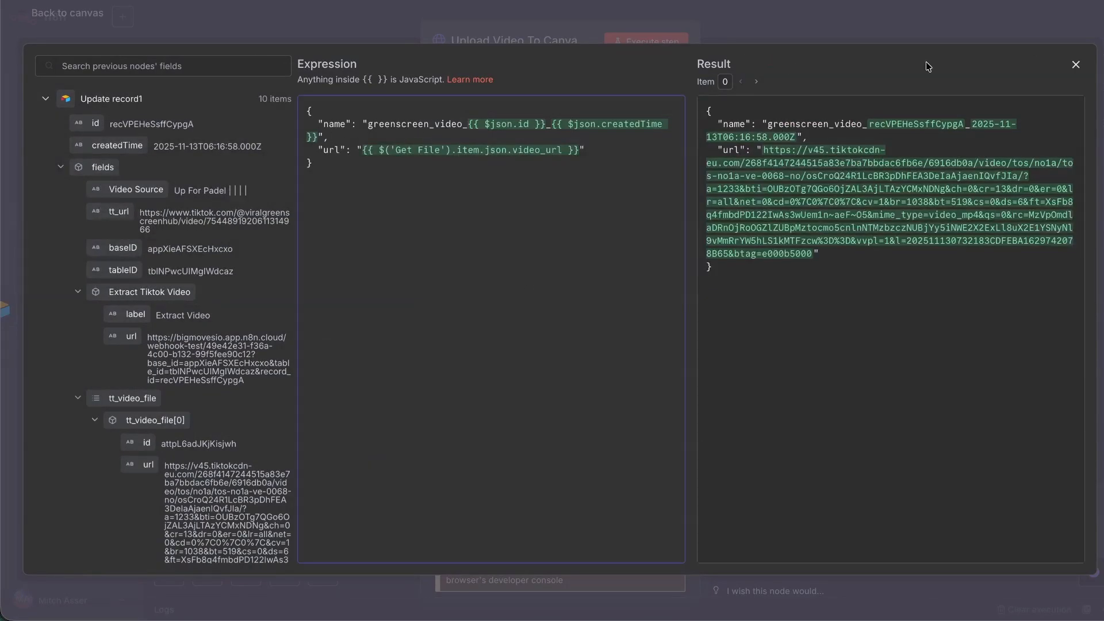
{"action": "left_click", "coordinate": [1073, 71]}
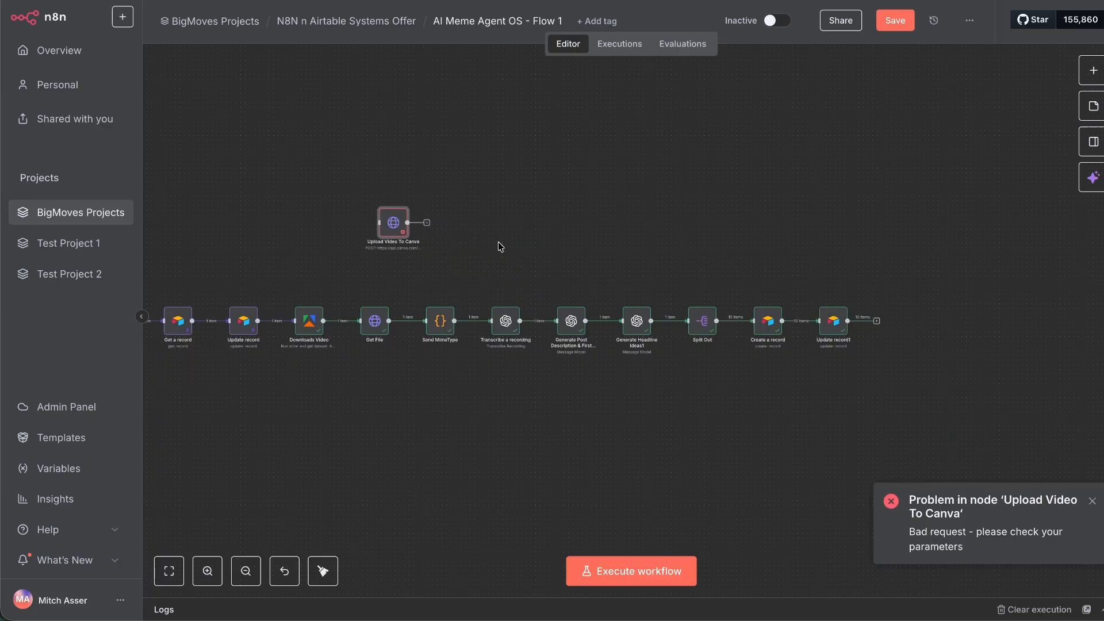
Rewire Get File's output from Send MimeType into the Upload Video To Canva node.
{"action": "scroll", "coordinate": [501, 248], "scroll_direction": "left", "scroll_amount": 3}
{"action": "scroll", "coordinate": [461, 340], "scroll_direction": "up", "scroll_amount": 4}
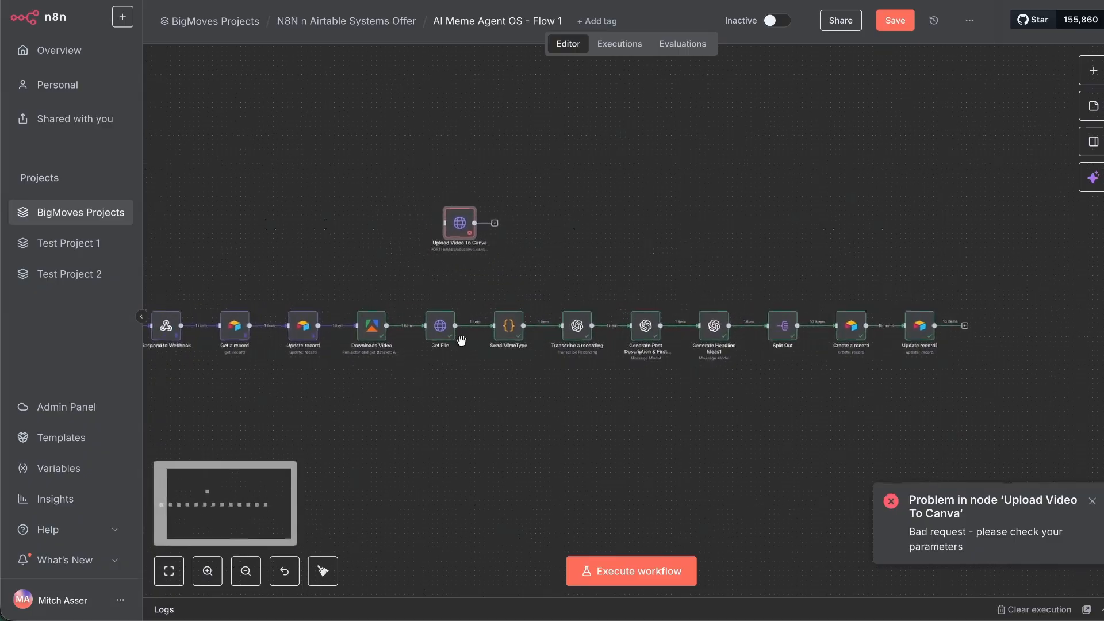
{"action": "scroll", "coordinate": [461, 340], "scroll_direction": "left", "scroll_amount": 3}
{"action": "scroll", "coordinate": [512, 322], "scroll_direction": "right", "scroll_amount": 1}
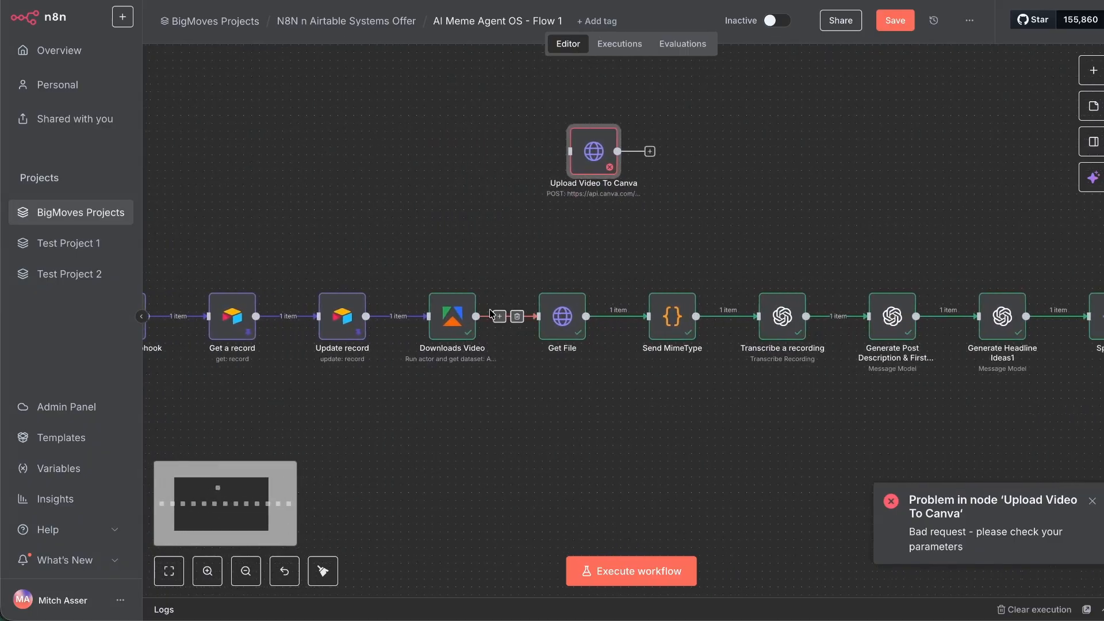
{"action": "left_click", "coordinate": [626, 316]}
{"action": "left_click_drag", "start_coordinate": [634, 316], "coordinate": [569, 152]}
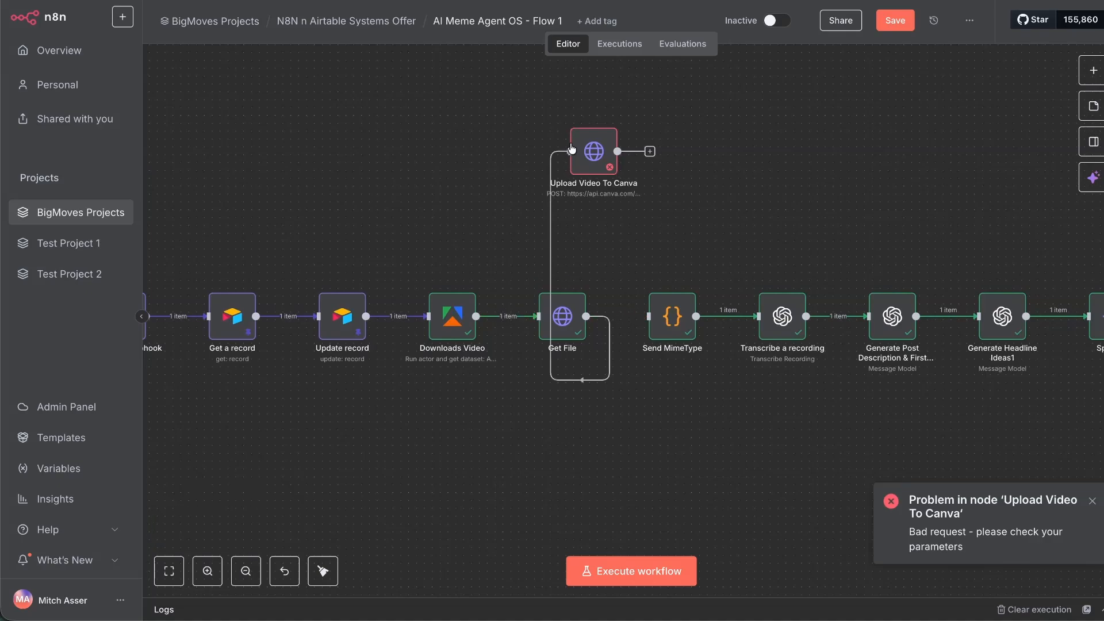
{"action": "left_click_drag", "start_coordinate": [648, 151], "coordinate": [661, 383]}
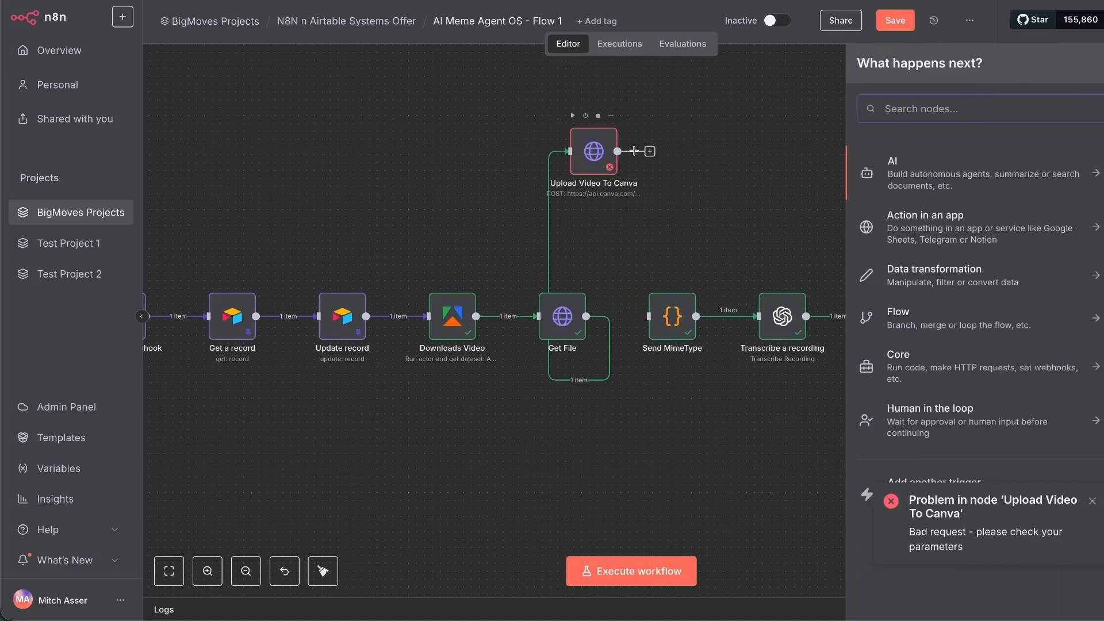
{"action": "scroll", "coordinate": [561, 328], "scroll_direction": "down", "scroll_amount": 6}
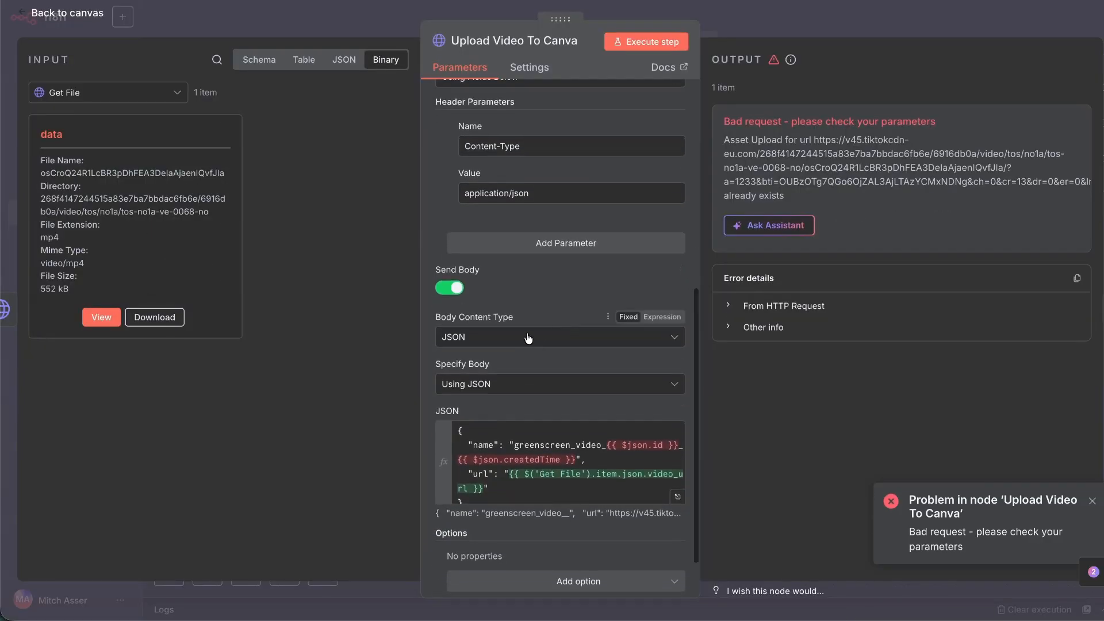
Try Raw and n8n Binary File body types, then drop the tt_video_file URL into the JSON body.
{"action": "left_click", "coordinate": [528, 338]}
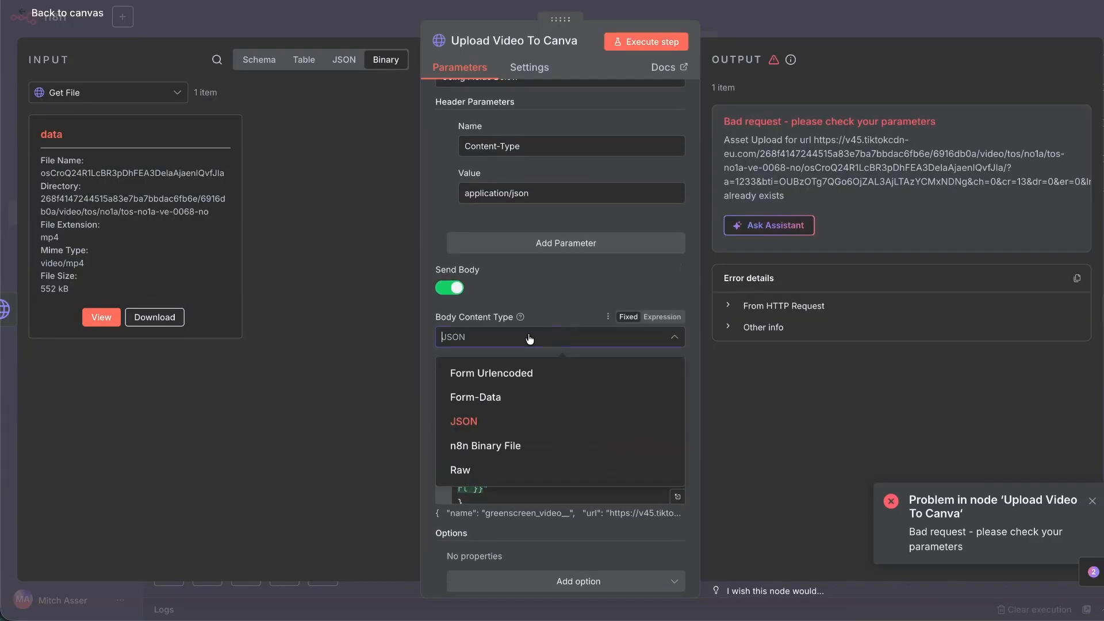
{"action": "left_click", "coordinate": [499, 467]}
{"action": "left_click", "coordinate": [500, 352]}
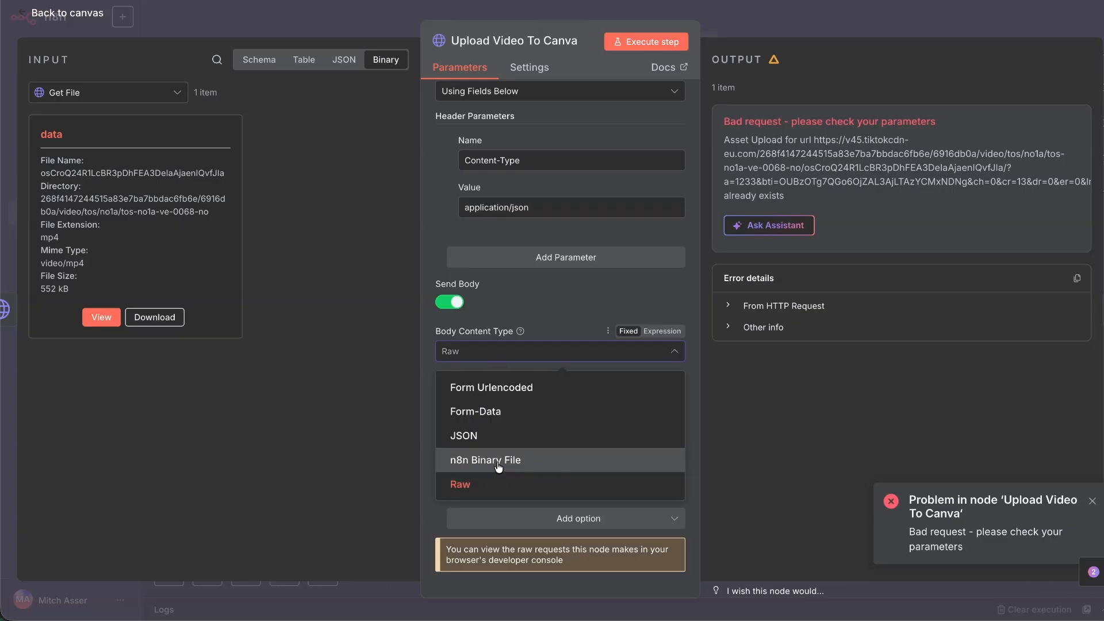
{"action": "left_click", "coordinate": [495, 459]}
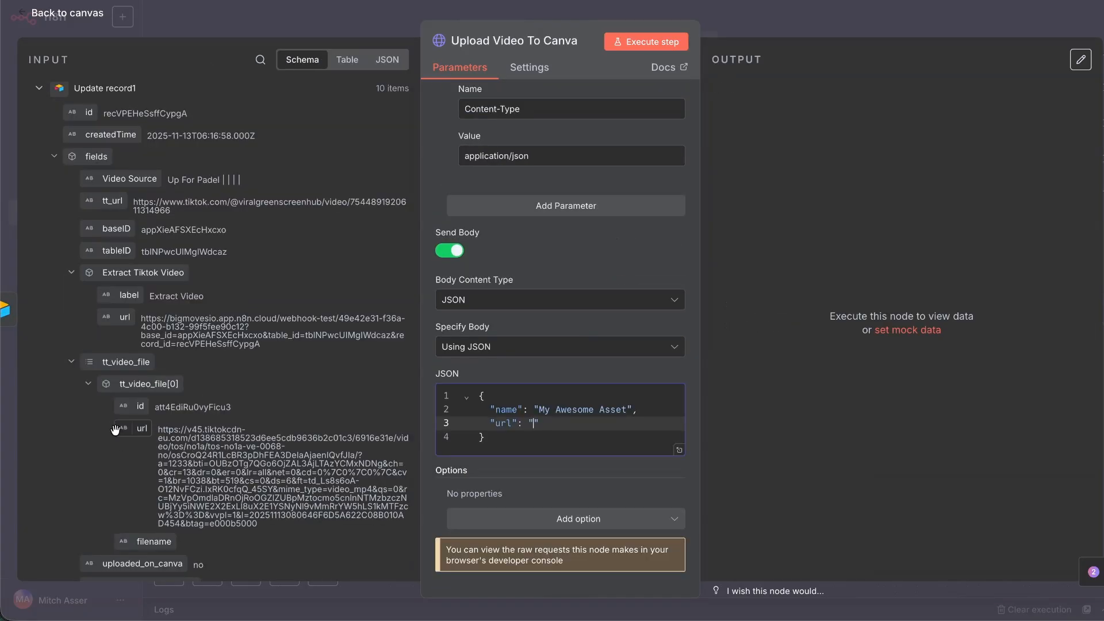
{"action": "left_click_drag", "start_coordinate": [142, 428], "coordinate": [646, 426]}
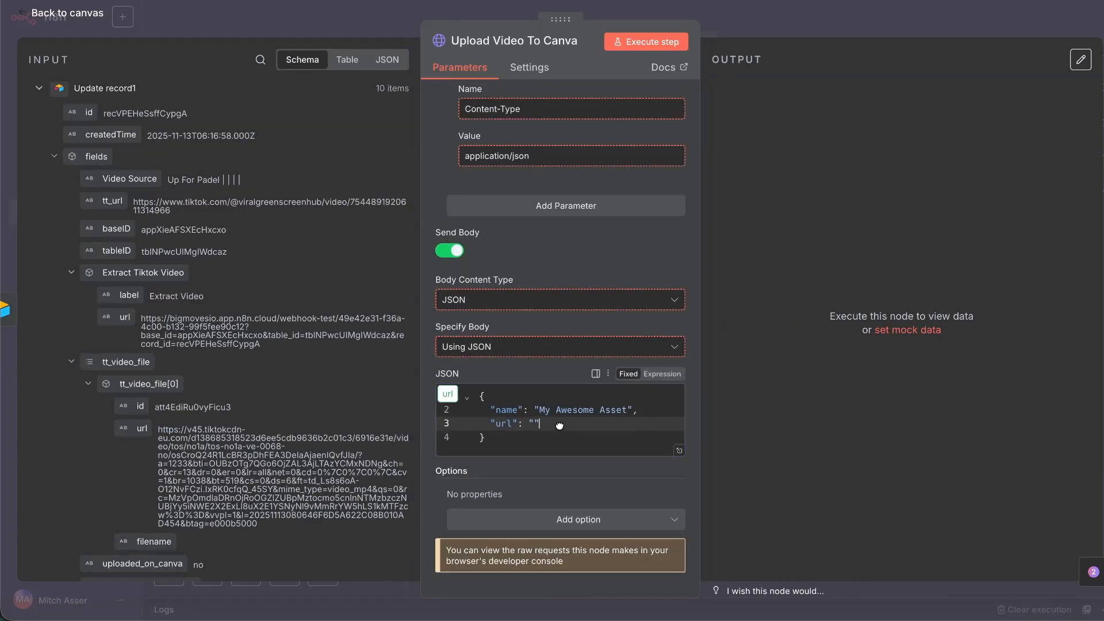
{"action": "left_click_drag", "start_coordinate": [559, 425], "coordinate": [559, 426]}
Move the video URL expression inside the url quotes and replace 'My Awesome Asset' with 'videogreenscre'.
{"action": "left_click", "coordinate": [676, 449]}
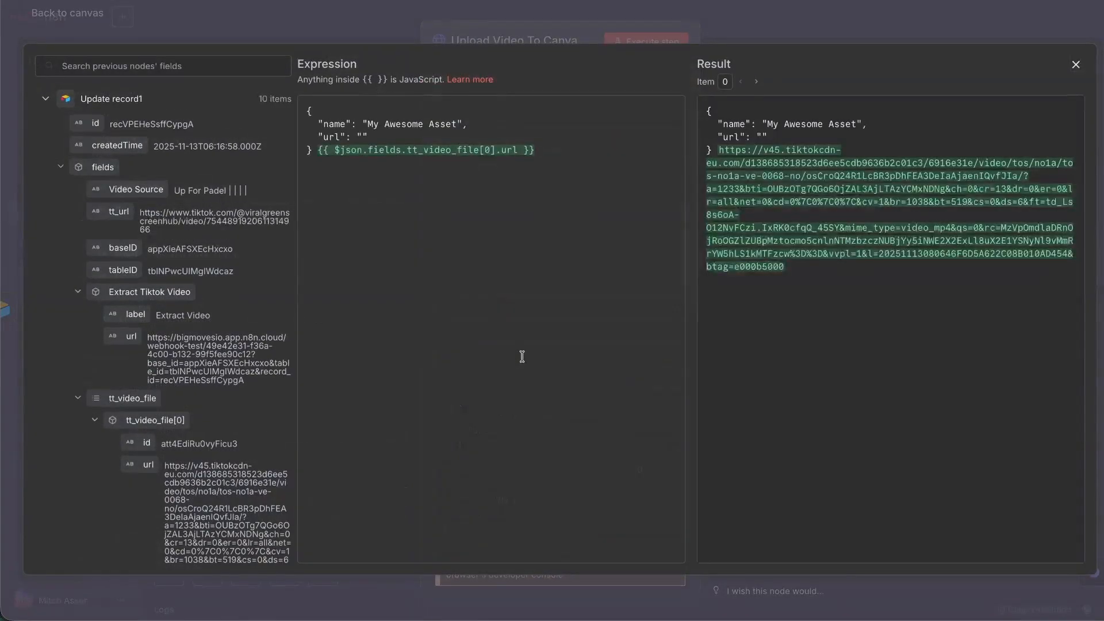
{"action": "left_click", "coordinate": [568, 154]}
{"action": "left_click", "coordinate": [317, 156], "text": "shift"}
{"action": "key", "text": "ctrl+c"}
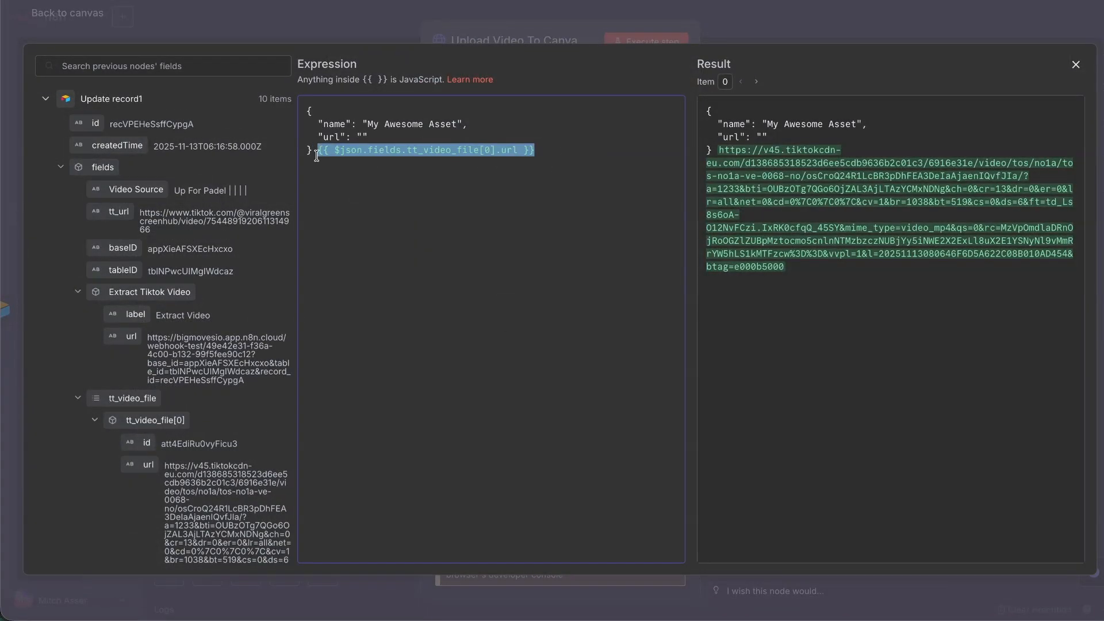
{"action": "key", "text": "BackSpace"}
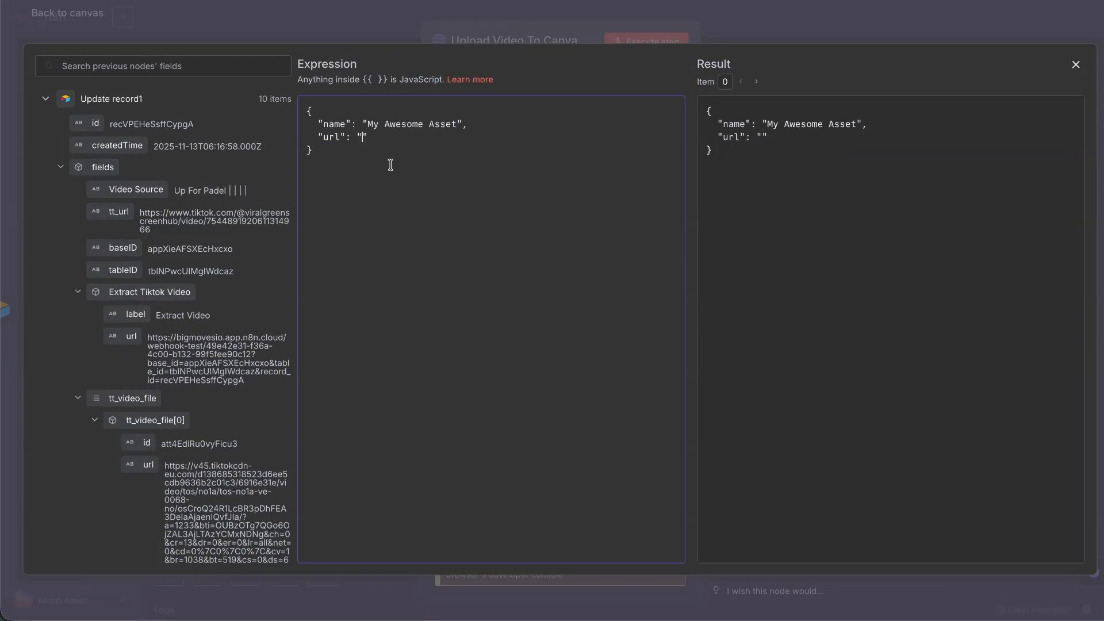
{"action": "key", "text": "ctrl+v"}
{"action": "left_click_drag", "start_coordinate": [455, 123], "coordinate": [371, 119]}
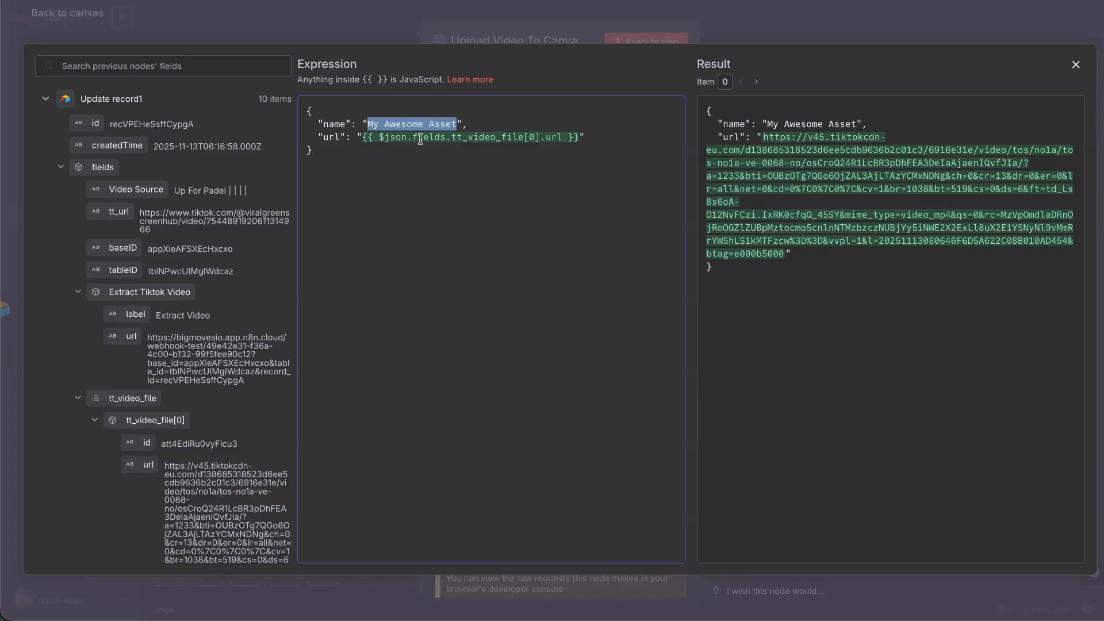
{"action": "key", "text": "BackSpace"}
{"action": "type", "text": "video"}
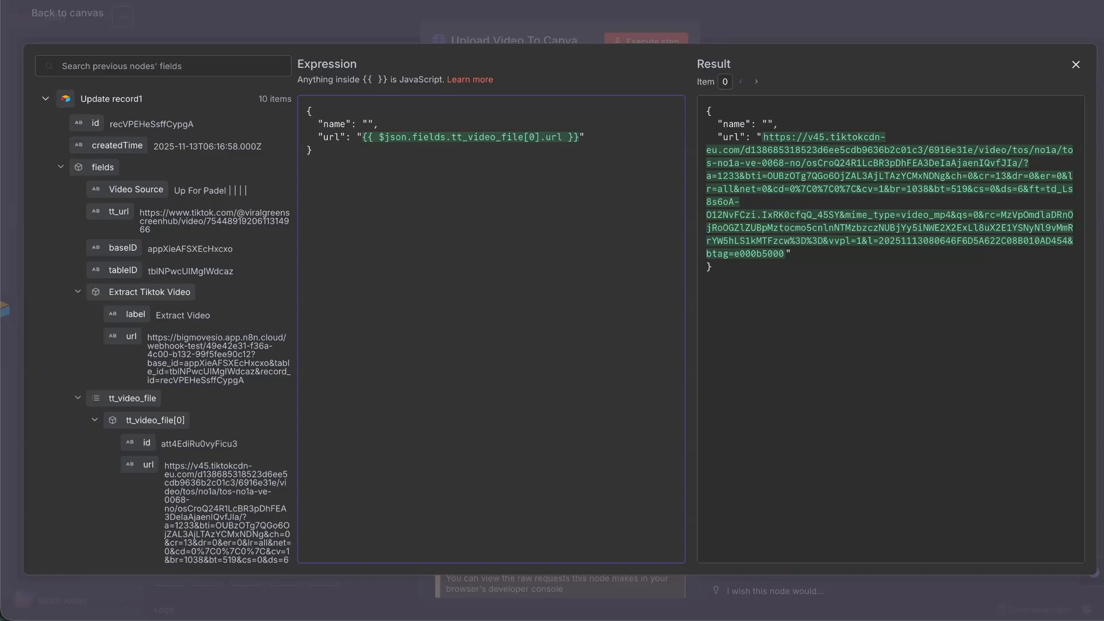
{"action": "type", "text": "greenscre"}
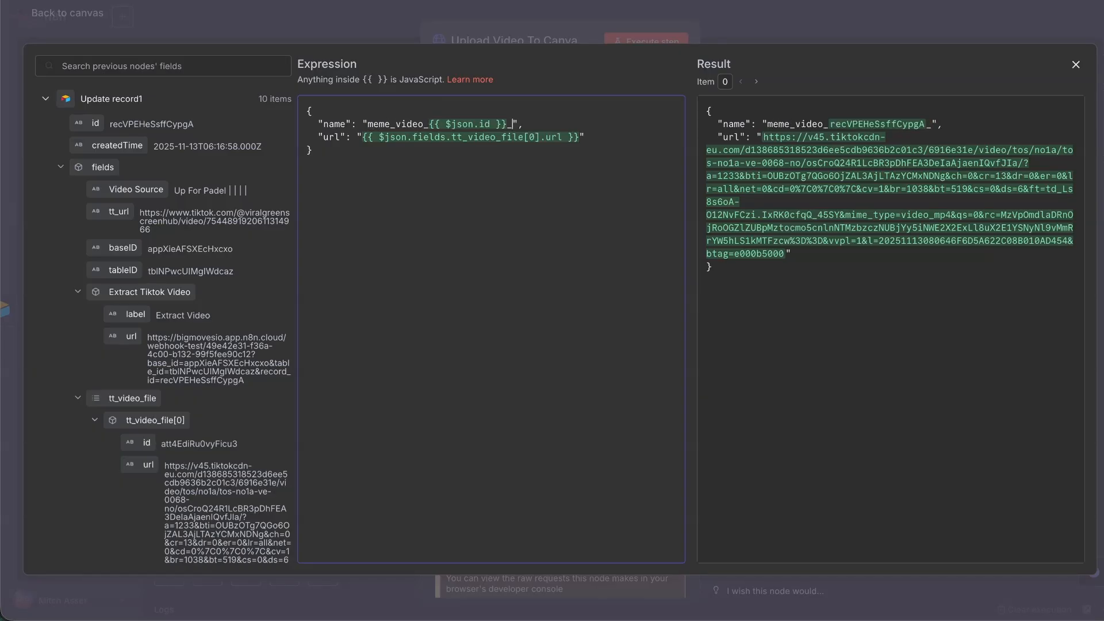
{"action": "key", "text": "Escape"}
Test the Canva upload, save the workflow, and copy ChatGPT's &nocache timestamp fix.
{"action": "left_click", "coordinate": [653, 42]}
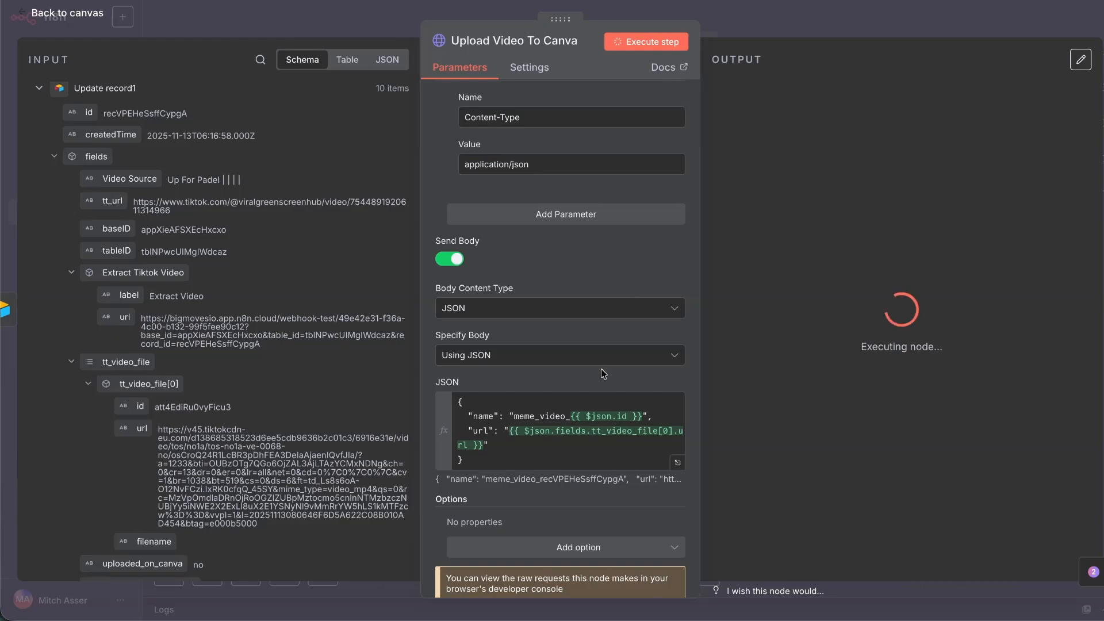
{"action": "key", "text": "Escape"}
{"action": "left_click", "coordinate": [890, 28]}
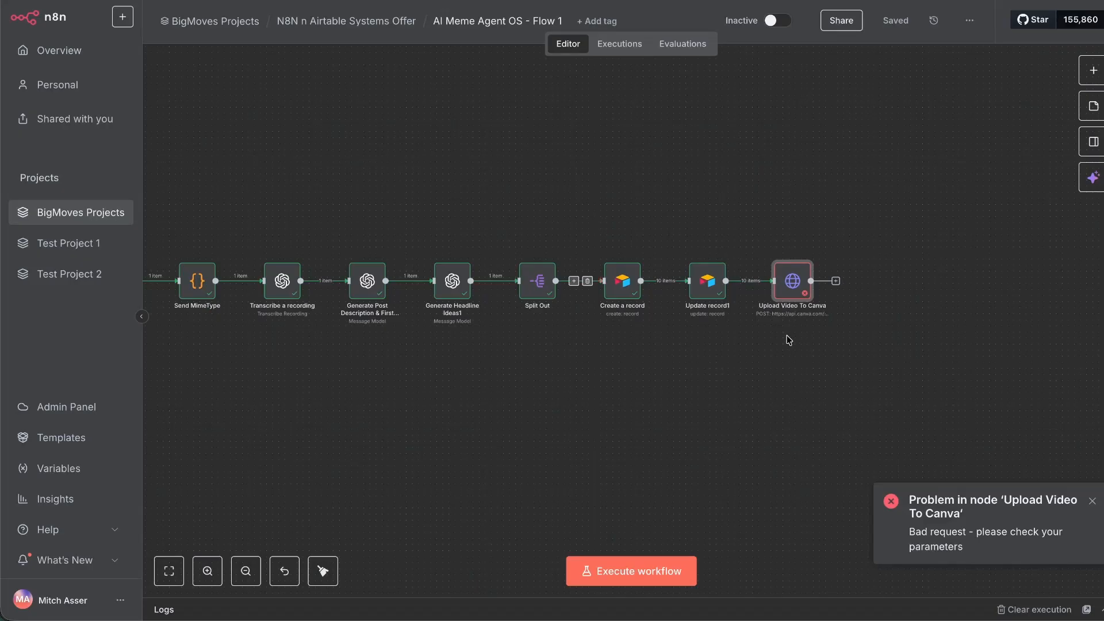
{"action": "double_click", "coordinate": [792, 281]}
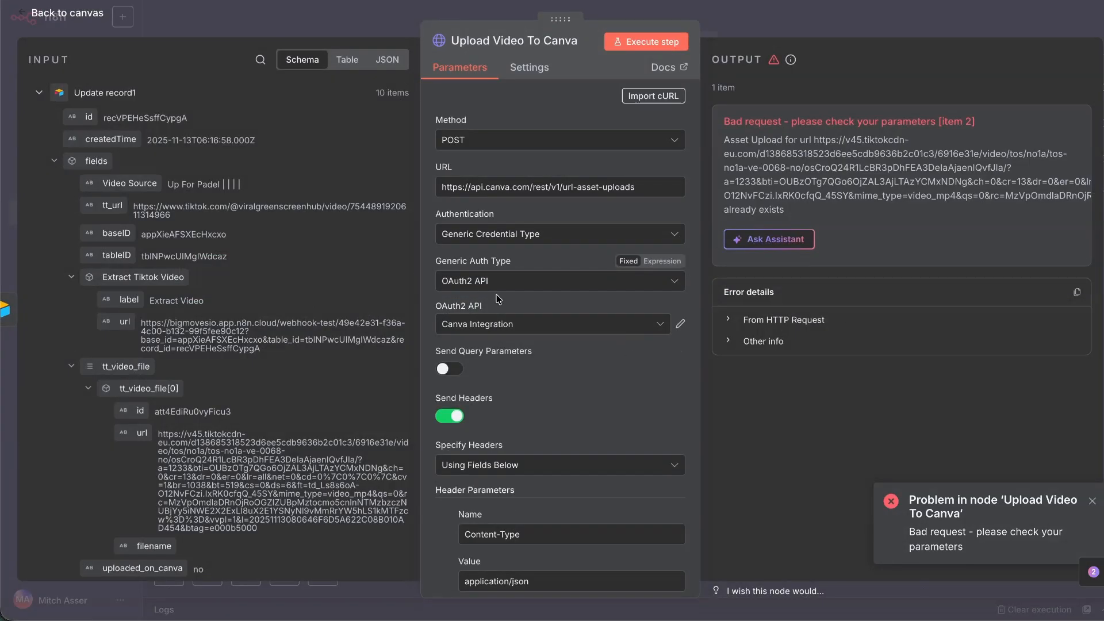
{"action": "scroll", "coordinate": [616, 397], "scroll_direction": "down", "scroll_amount": 10}
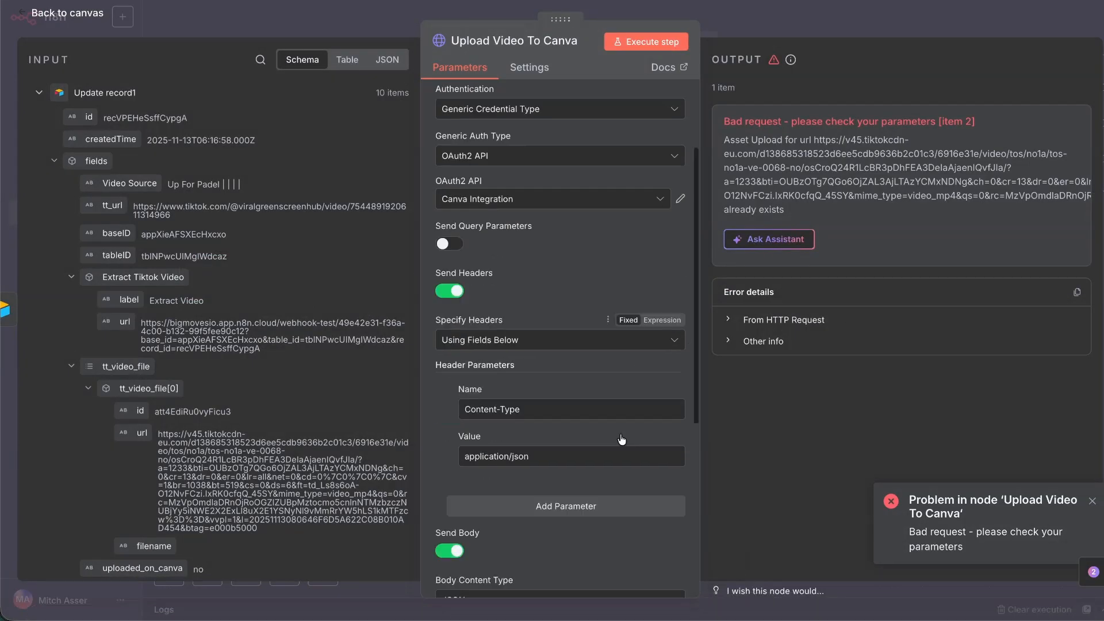
{"action": "left_click", "coordinate": [224, 599]}
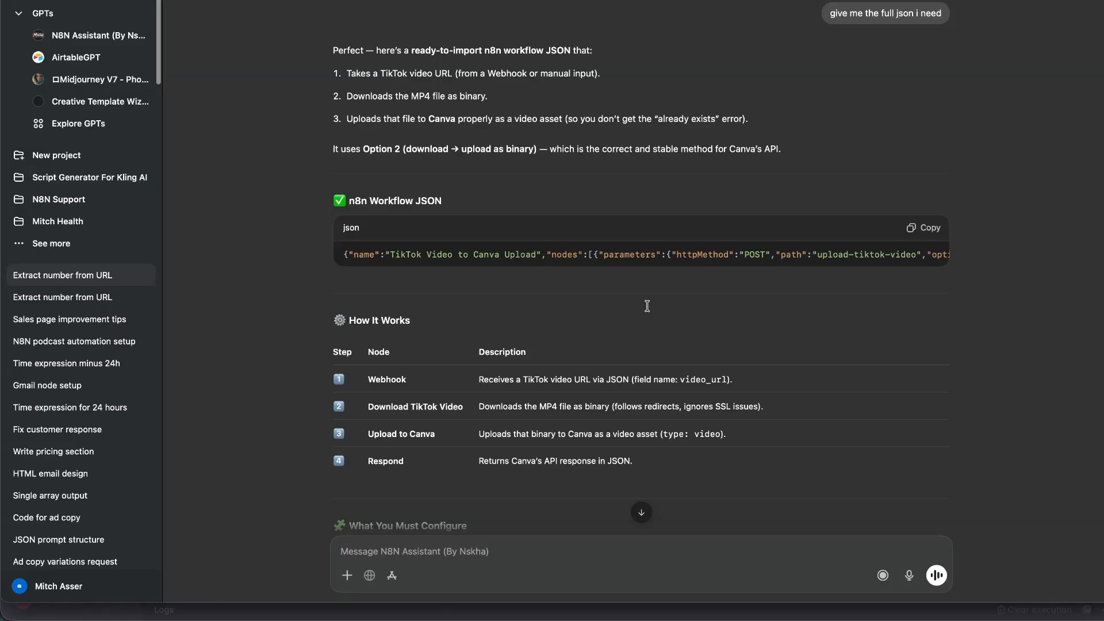
{"action": "scroll", "coordinate": [654, 311], "scroll_direction": "up", "scroll_amount": 10}
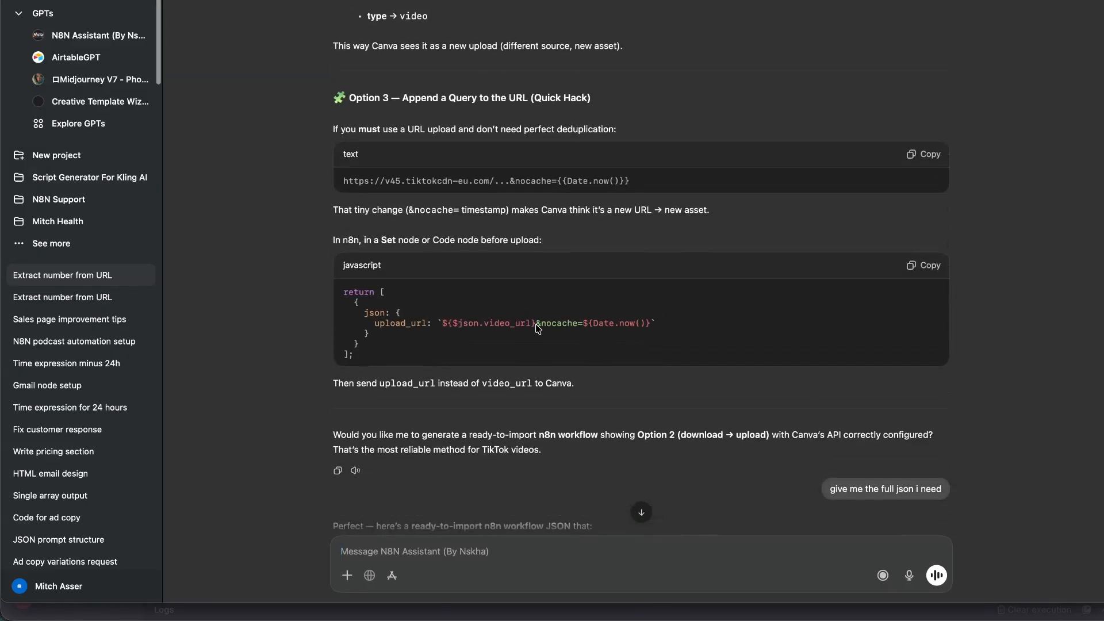
{"action": "left_click_drag", "start_coordinate": [536, 324], "coordinate": [651, 328]}
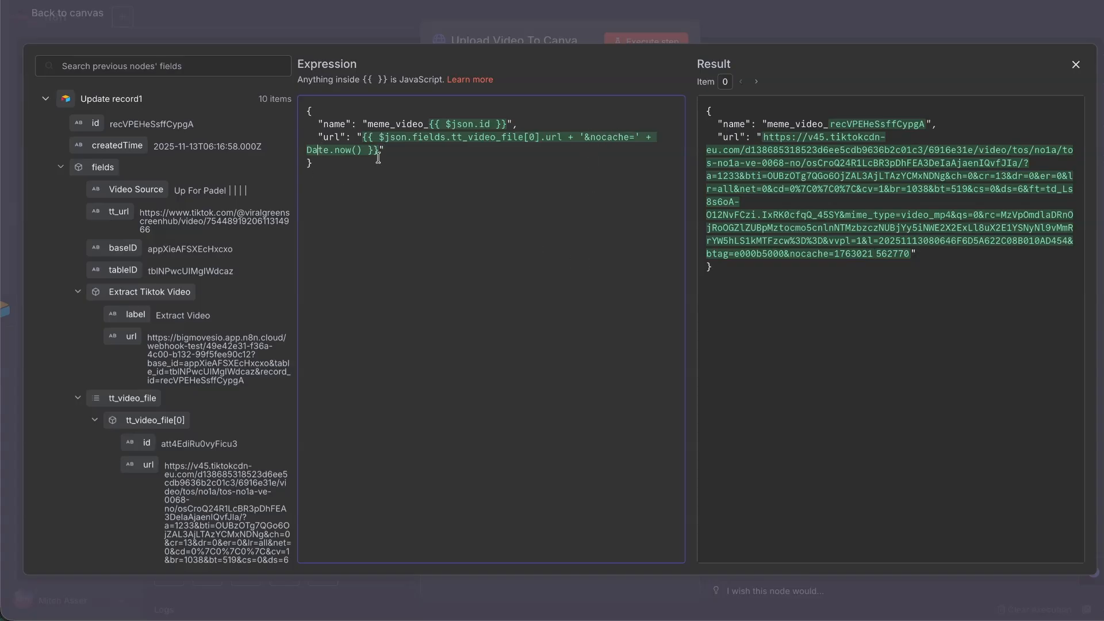
Close the Expression editor and inspect the Aggregate node's settings.
{"action": "left_click", "coordinate": [1075, 65]}
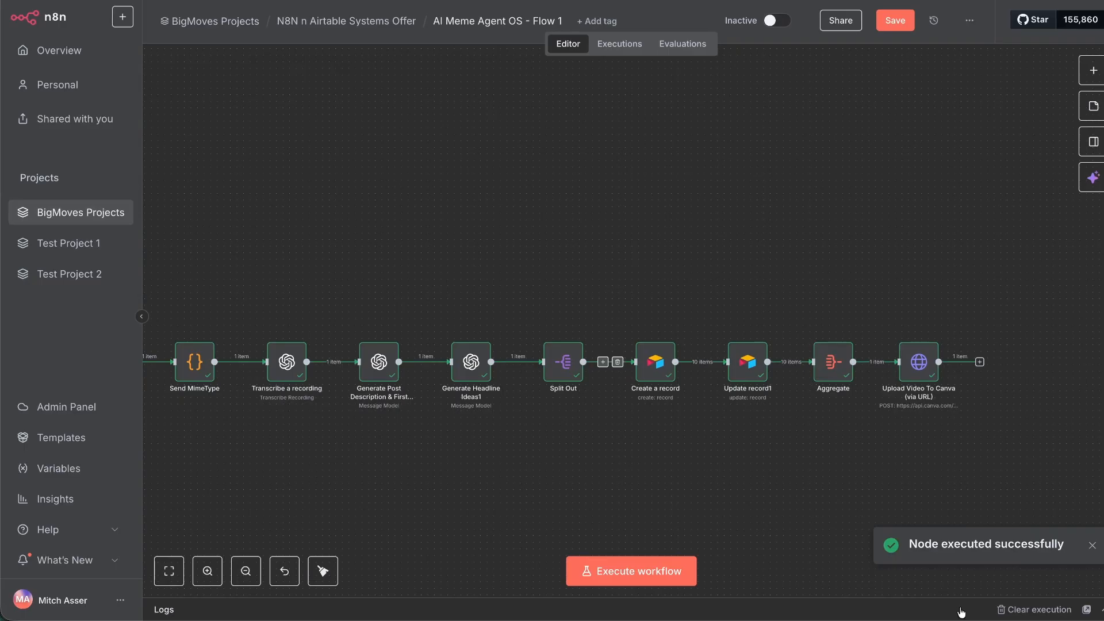
{"action": "scroll", "coordinate": [599, 456], "scroll_direction": "left", "scroll_amount": 3}
{"action": "scroll", "coordinate": [460, 431], "scroll_direction": "right", "scroll_amount": 4}
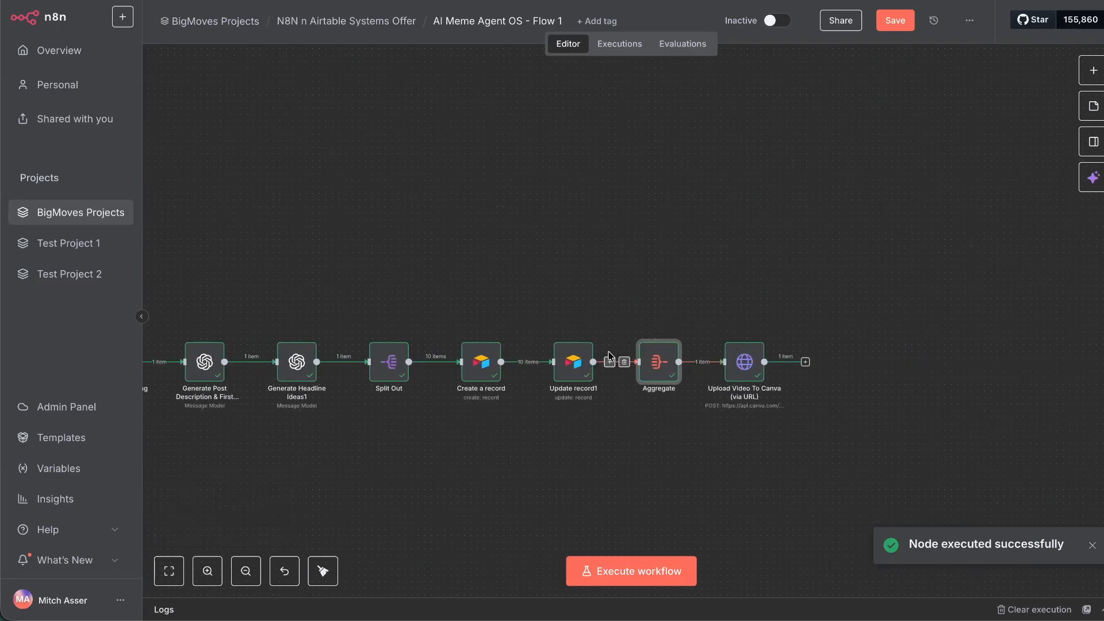
{"action": "double_click", "coordinate": [656, 364]}
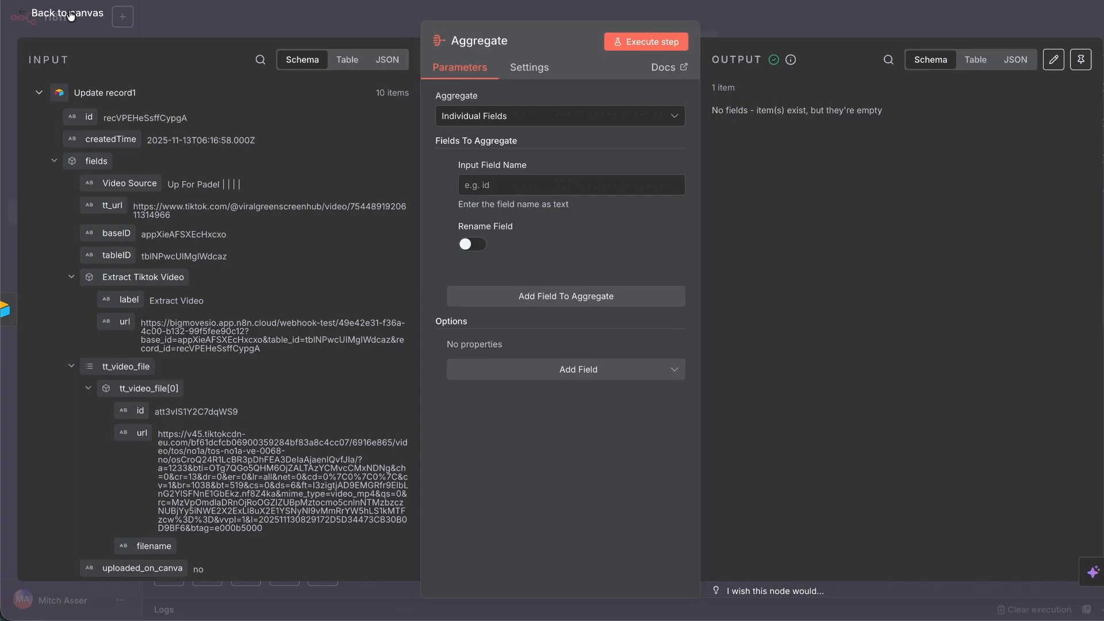
{"action": "left_click", "coordinate": [70, 15]}
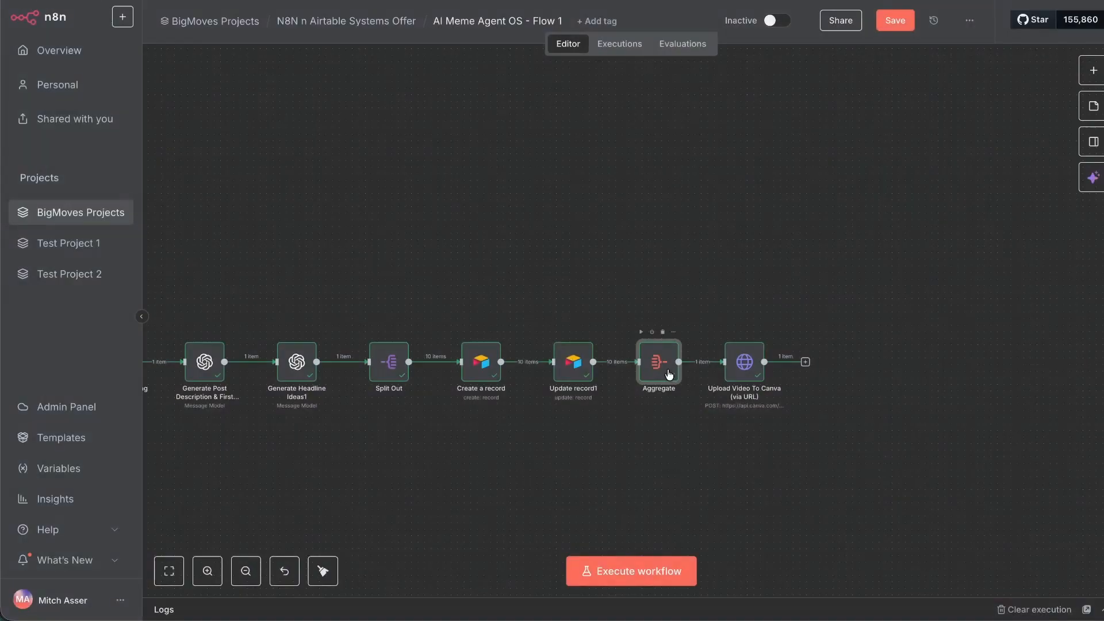
Check the Upload Video To Canva (via URL) JSON body's Update record1 references, then return to canvas.
{"action": "double_click", "coordinate": [746, 364]}
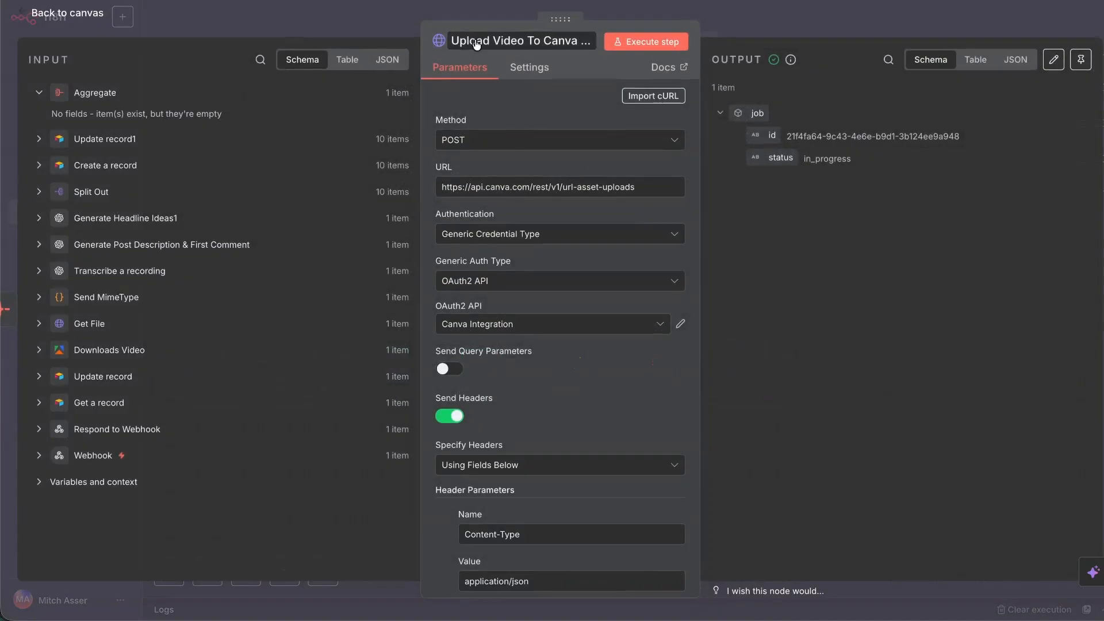
{"action": "scroll", "coordinate": [561, 374], "scroll_direction": "down", "scroll_amount": 8}
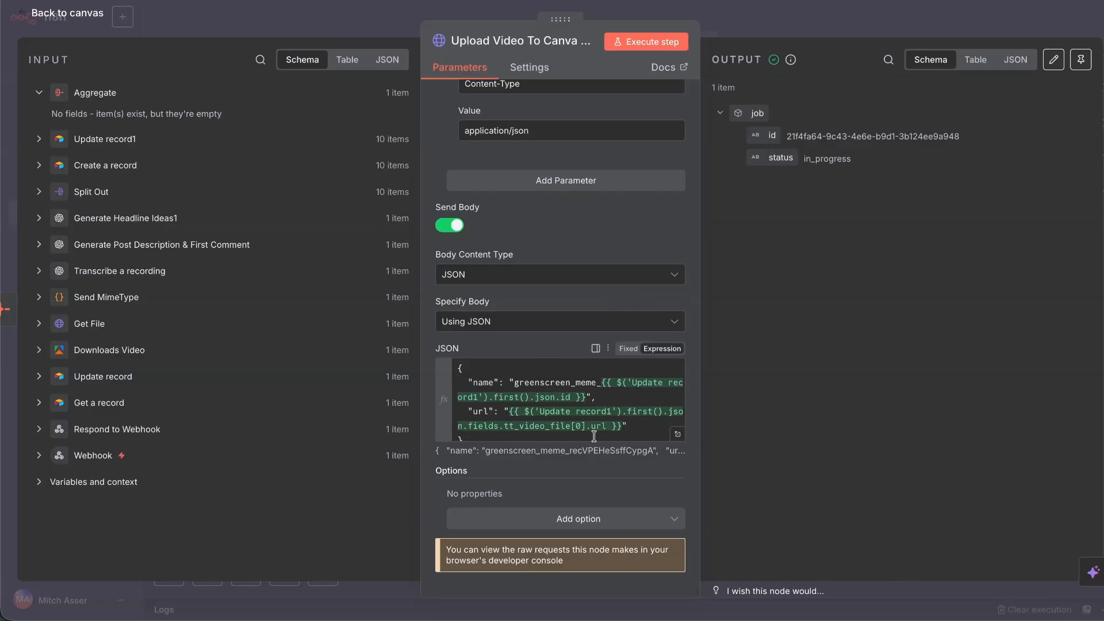
{"action": "scroll", "coordinate": [586, 413], "scroll_direction": "down", "scroll_amount": 1}
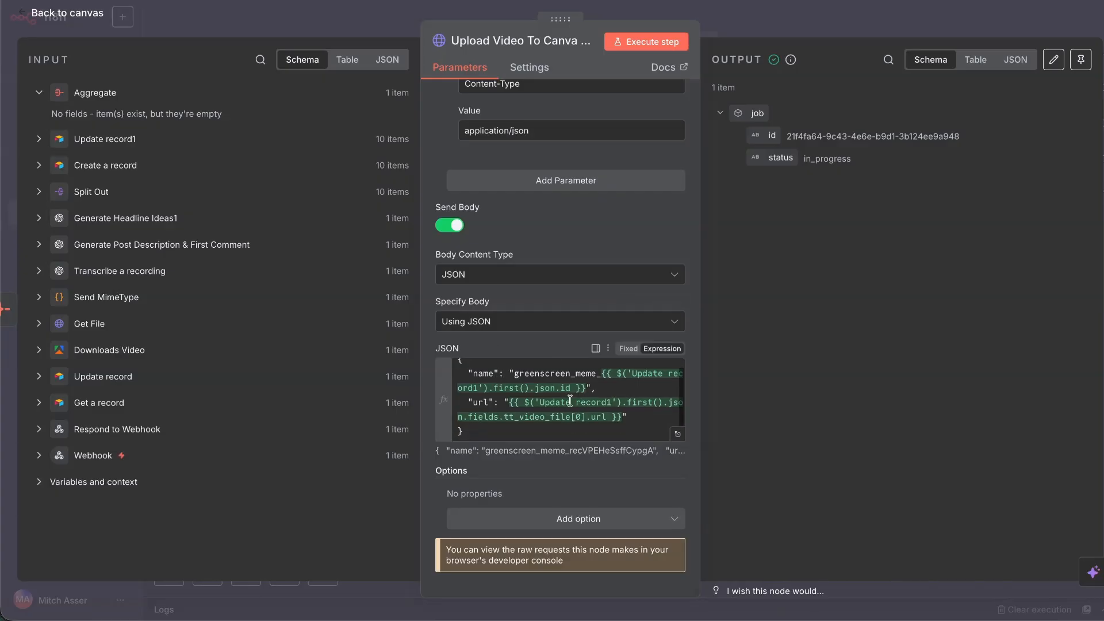
{"action": "left_click", "coordinate": [665, 376]}
{"action": "double_click", "coordinate": [496, 389]}
{"action": "left_click", "coordinate": [631, 402]}
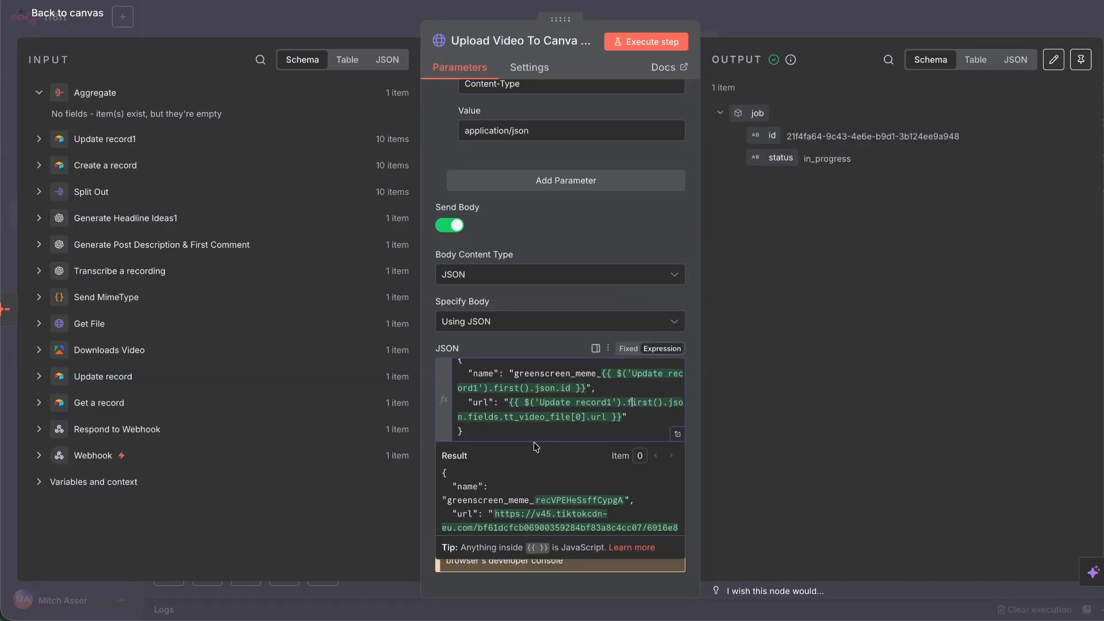
{"action": "left_click", "coordinate": [86, 18]}
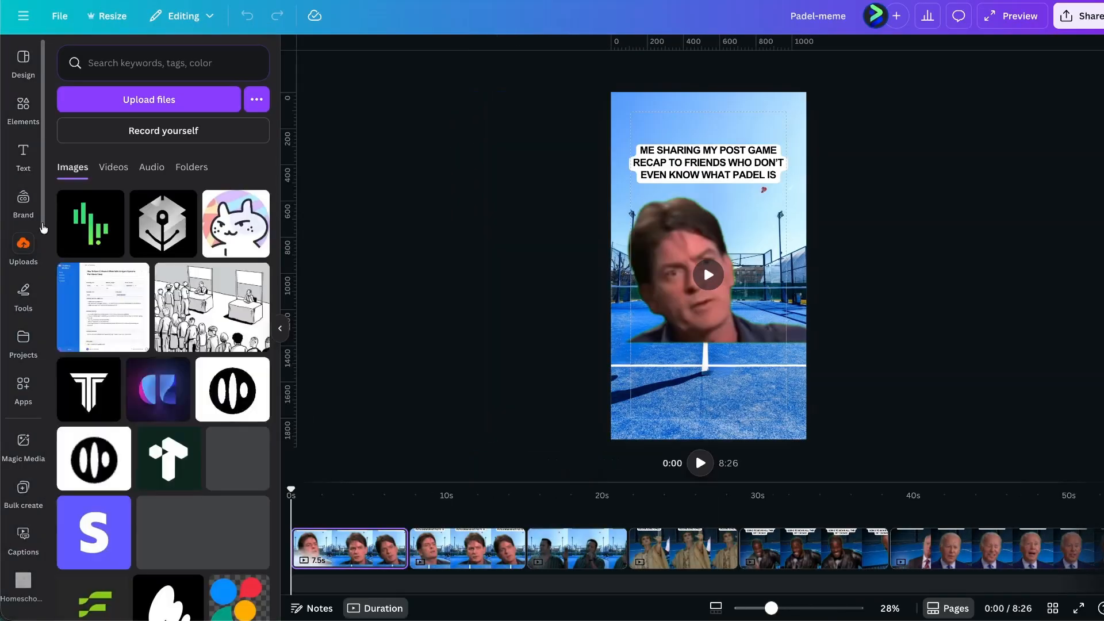
Filter Canva Projects to Videos and mark the duplicate green-screen cowboy uploads for removal.
{"action": "left_click", "coordinate": [35, 345]}
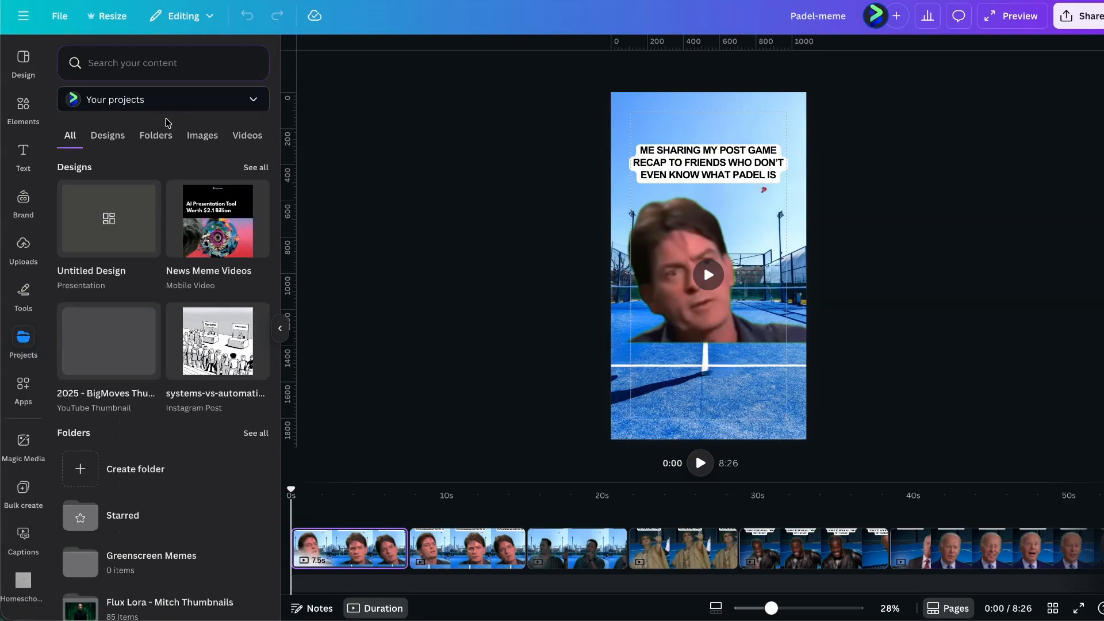
{"action": "left_click", "coordinate": [252, 138]}
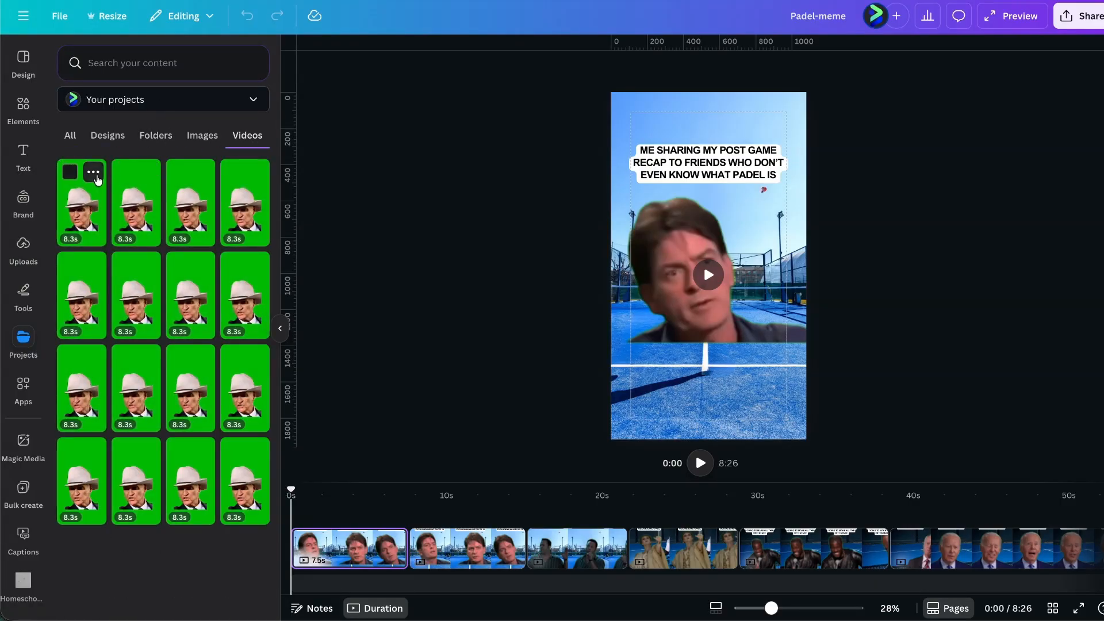
{"action": "left_click", "coordinate": [85, 204]}
{"action": "left_click", "coordinate": [93, 172]}
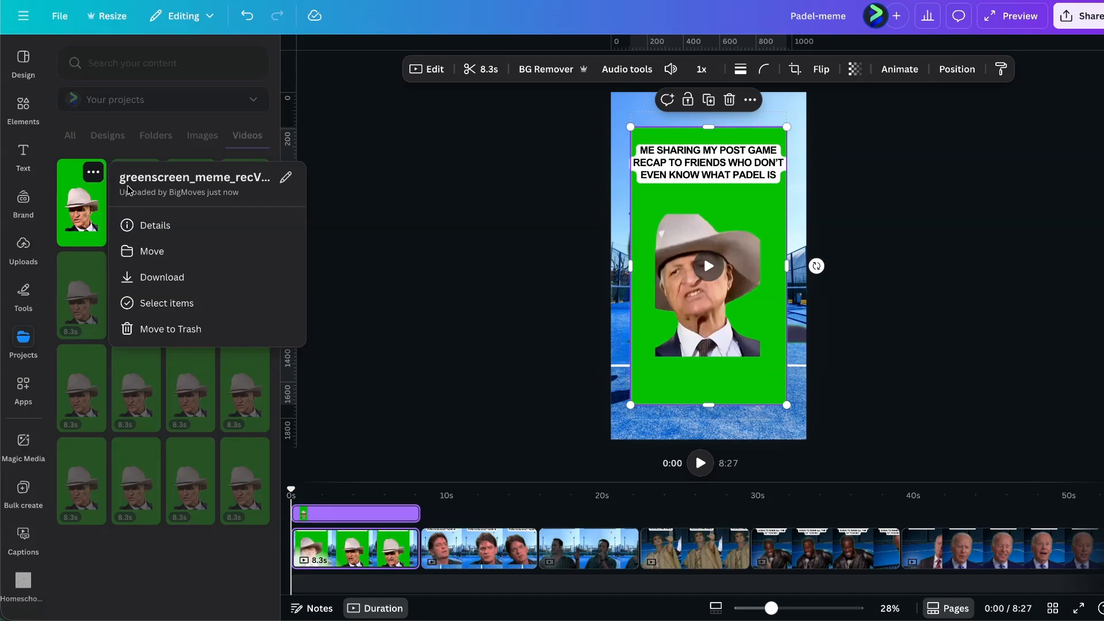
{"action": "double_click", "coordinate": [259, 178]}
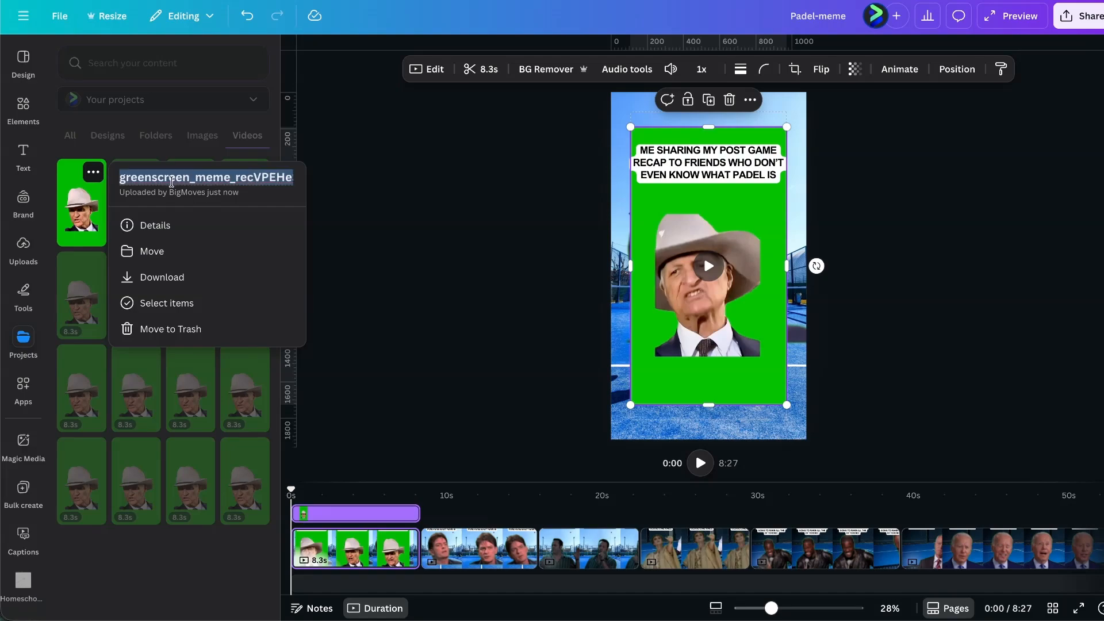
{"action": "scroll", "coordinate": [161, 174], "scroll_direction": "left", "scroll_amount": 2}
{"action": "left_click", "coordinate": [154, 153]}
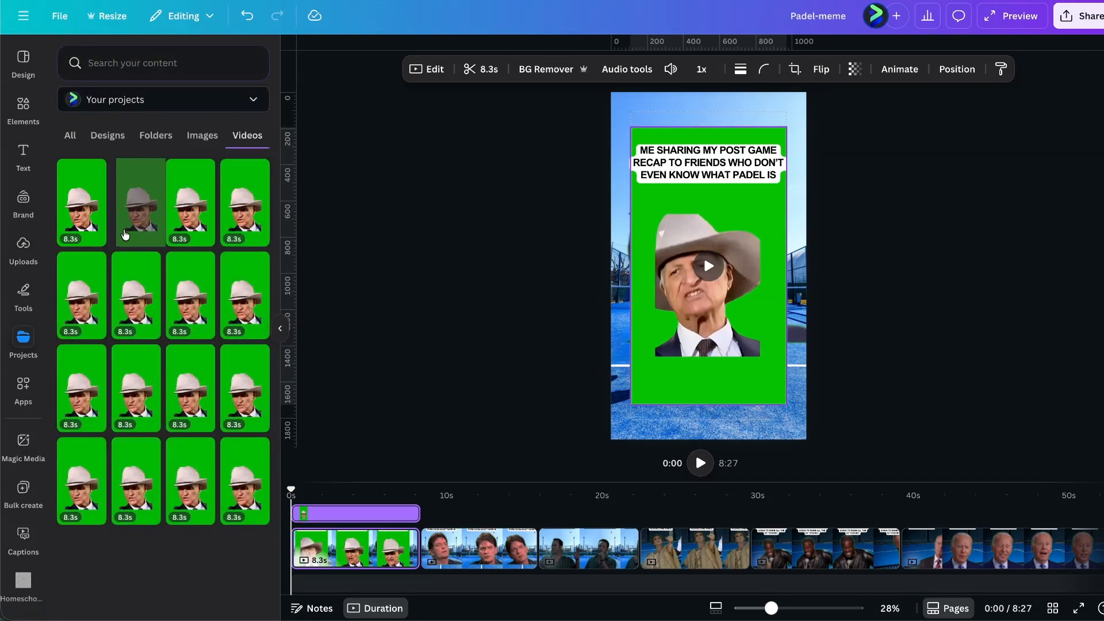
{"action": "left_click", "coordinate": [125, 172]}
{"action": "left_click", "coordinate": [235, 452]}
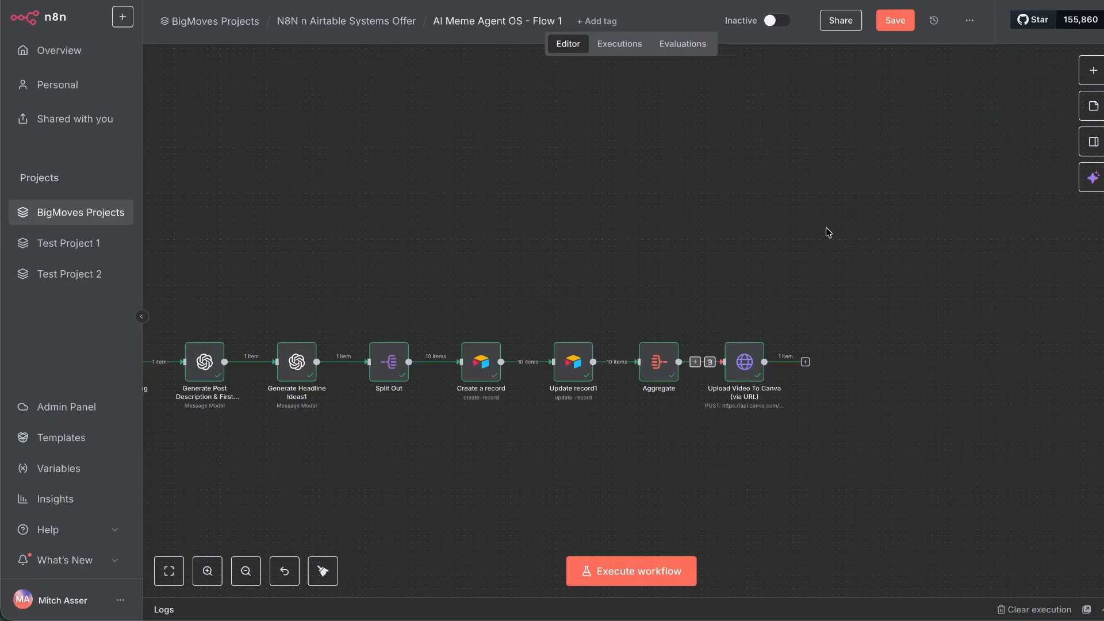
Unpin data on the Webhook, Respond to Webhook, Get a record and Update record nodes, then save.
{"action": "key", "text": "ctrl+s"}
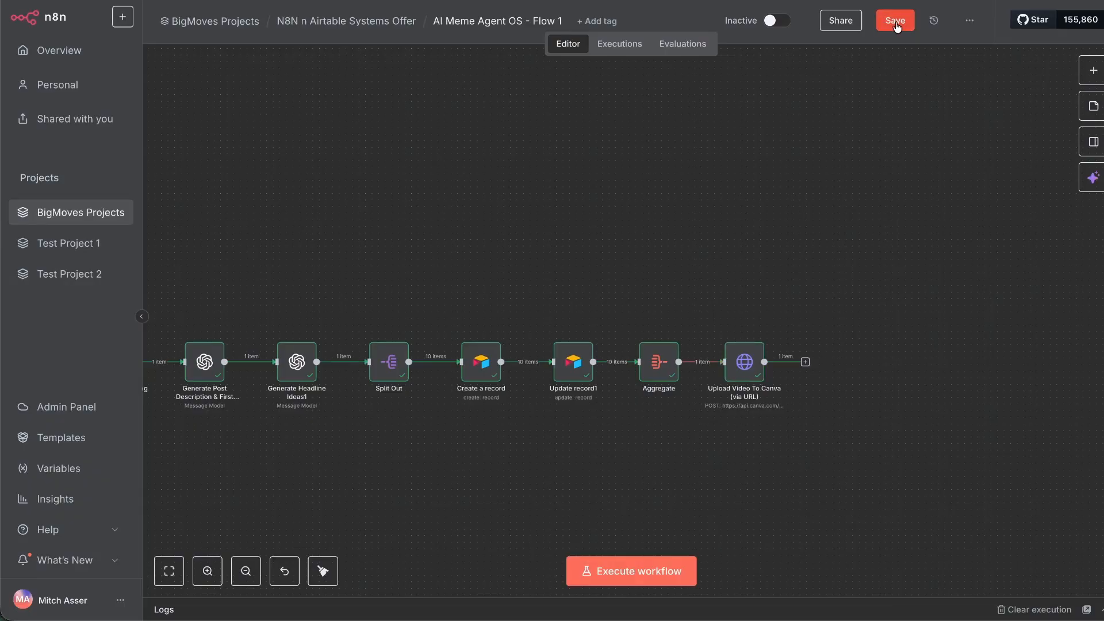
{"action": "scroll", "coordinate": [660, 207], "scroll_direction": "left", "scroll_amount": 4}
{"action": "scroll", "coordinate": [660, 205], "scroll_direction": "down", "scroll_amount": 2}
{"action": "scroll", "coordinate": [663, 207], "scroll_direction": "left", "scroll_amount": 5}
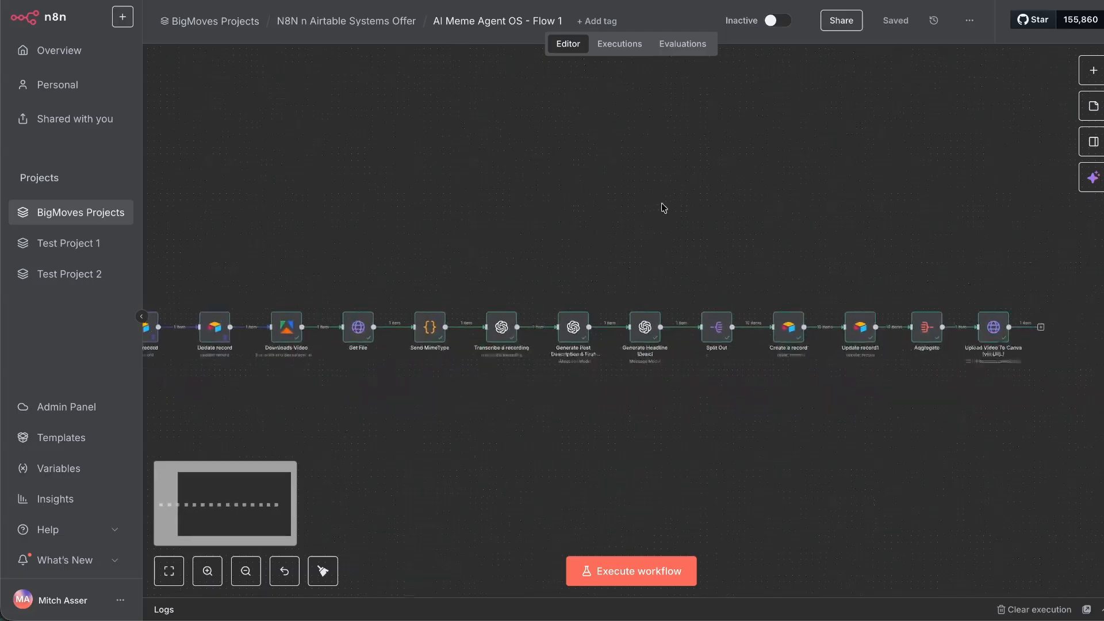
{"action": "scroll", "coordinate": [648, 210], "scroll_direction": "left", "scroll_amount": 3}
{"action": "left_click_drag", "start_coordinate": [210, 296], "coordinate": [616, 405]}
{"action": "key", "text": "p"}
{"action": "left_click", "coordinate": [616, 405]}
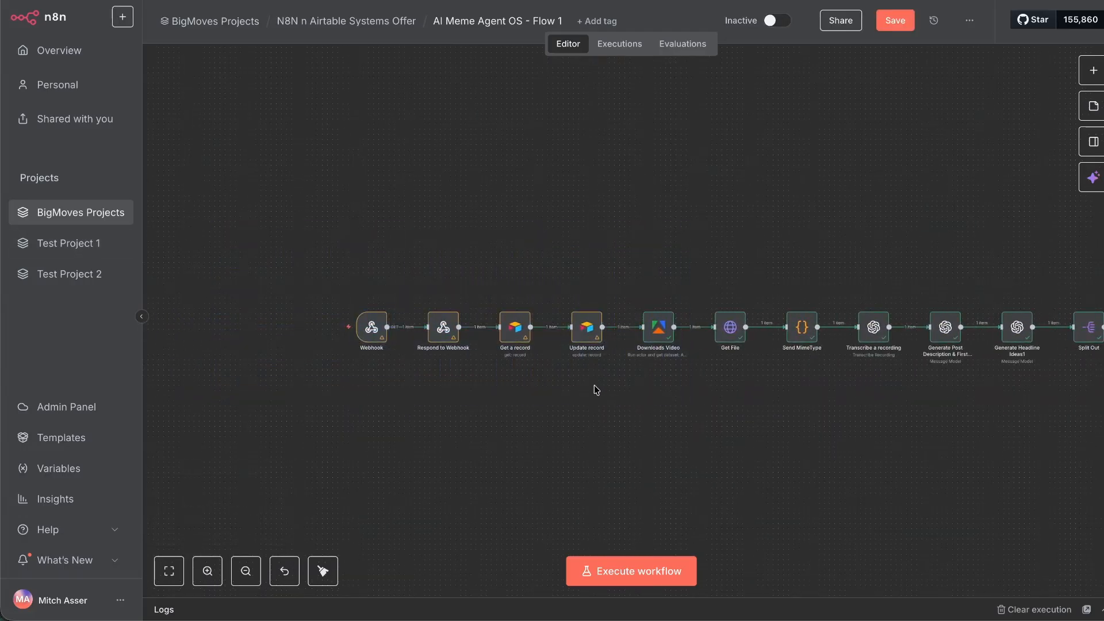
{"action": "left_click", "coordinate": [895, 20]}
Pan along the workflow reviewing the Split Out, Aggregate and Upload Video To Canva nodes.
{"action": "scroll", "coordinate": [542, 407], "scroll_direction": "up", "scroll_amount": 5}
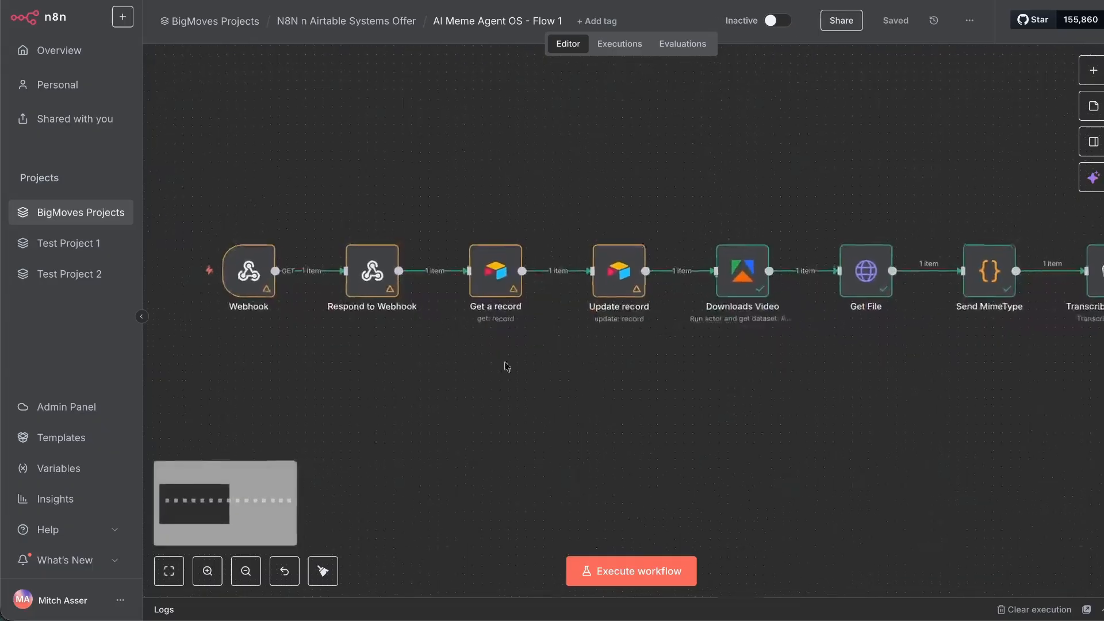
{"action": "scroll", "coordinate": [517, 328], "scroll_direction": "right", "scroll_amount": 3}
{"action": "scroll", "coordinate": [550, 320], "scroll_direction": "right", "scroll_amount": 2}
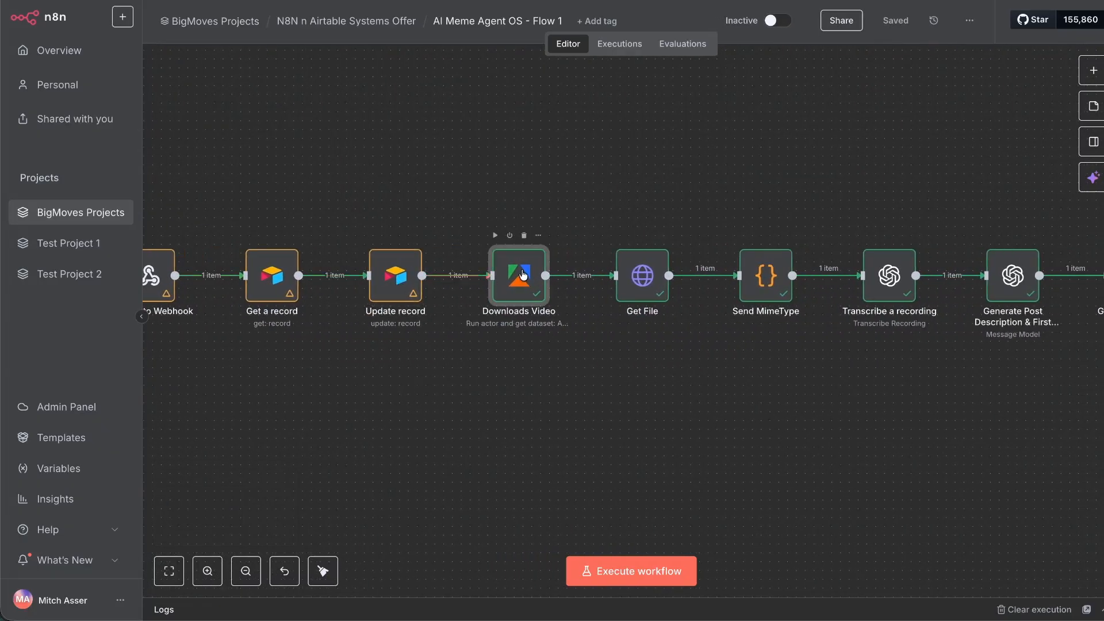
{"action": "scroll", "coordinate": [521, 278], "scroll_direction": "right", "scroll_amount": 3}
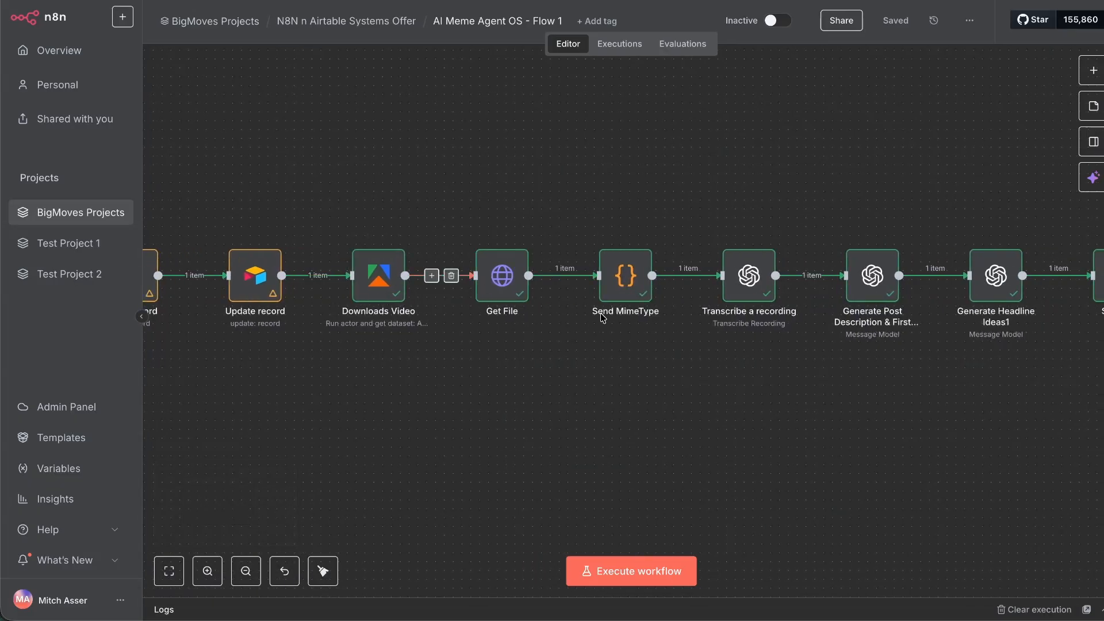
{"action": "scroll", "coordinate": [650, 284], "scroll_direction": "right", "scroll_amount": 3}
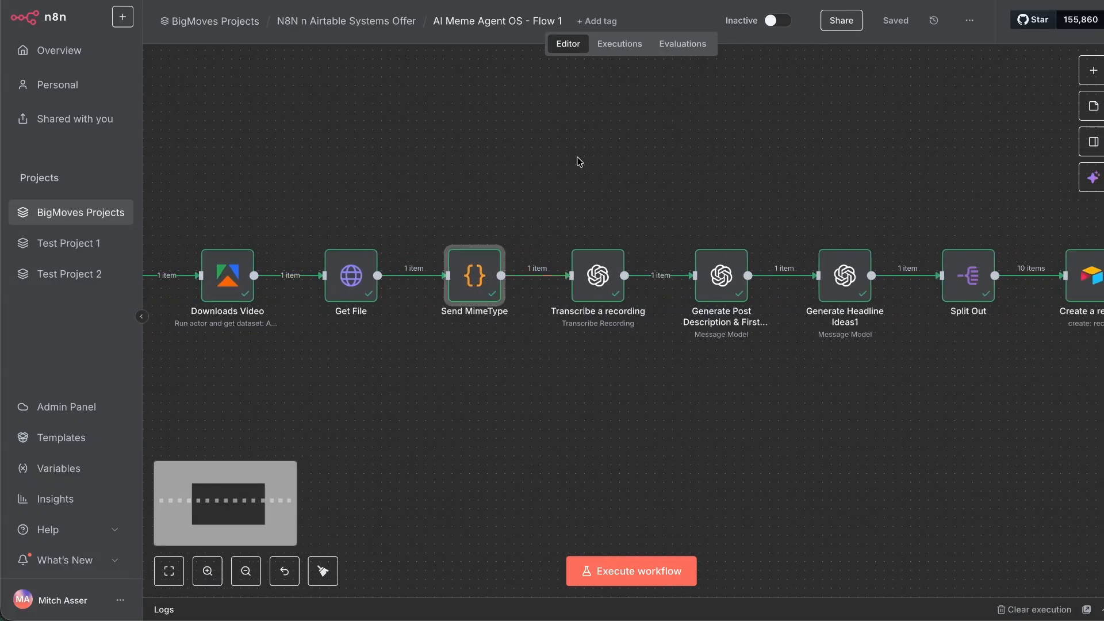
{"action": "scroll", "coordinate": [602, 286], "scroll_direction": "right", "scroll_amount": 2}
{"action": "scroll", "coordinate": [632, 154], "scroll_direction": "right", "scroll_amount": 1}
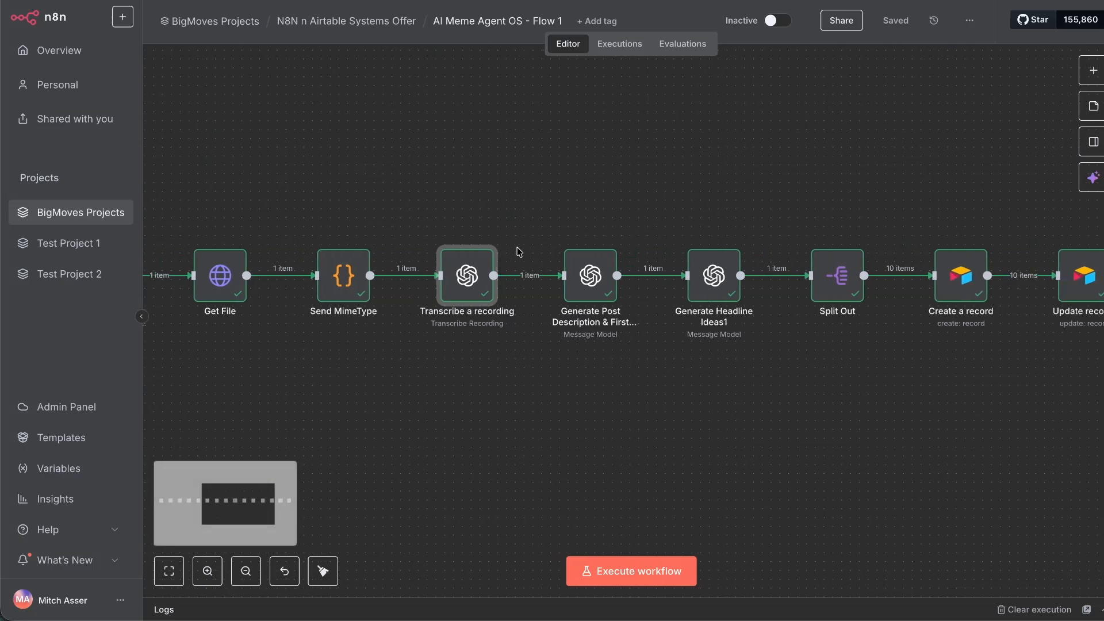
{"action": "scroll", "coordinate": [526, 268], "scroll_direction": "right", "scroll_amount": 2}
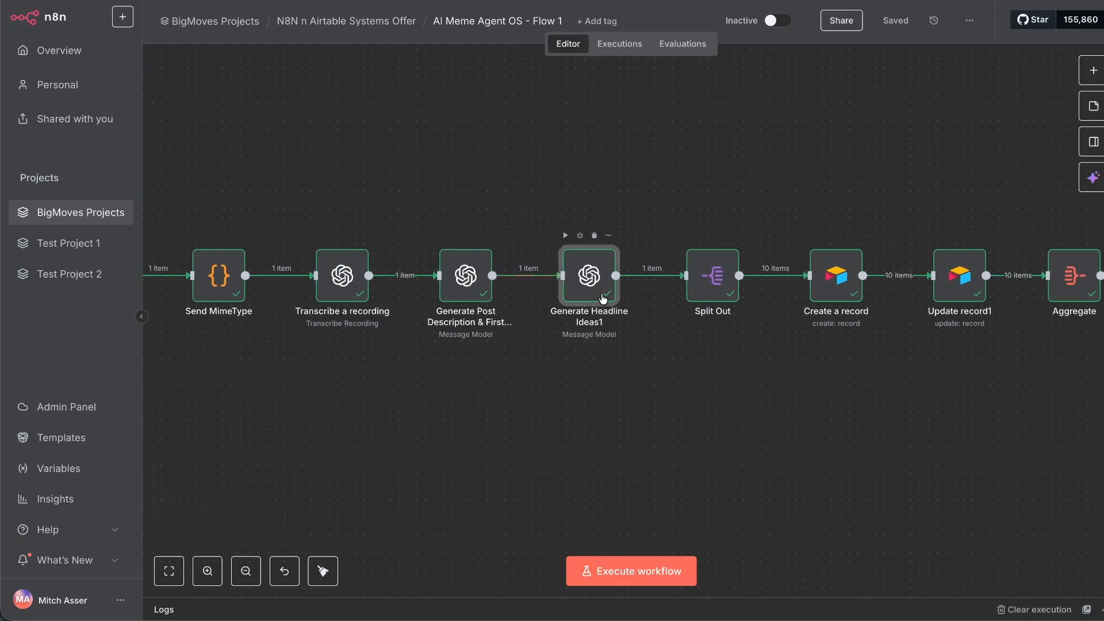
{"action": "scroll", "coordinate": [614, 301], "scroll_direction": "right", "scroll_amount": 5}
{"action": "left_click", "coordinate": [387, 289]}
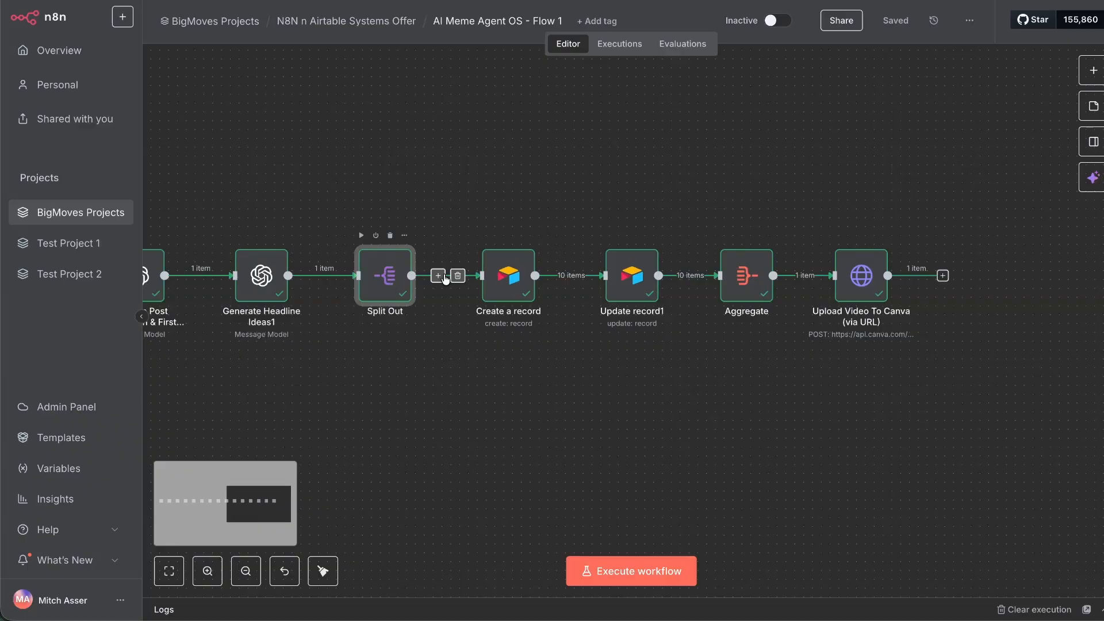
{"action": "left_click", "coordinate": [491, 141]}
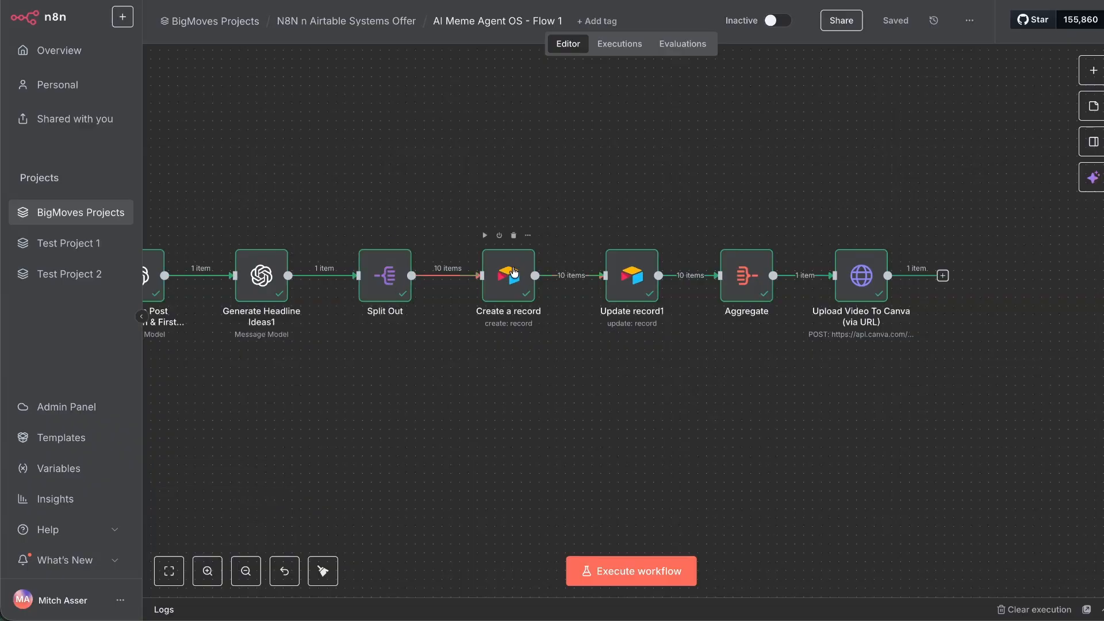
{"action": "scroll", "coordinate": [614, 207], "scroll_direction": "right", "scroll_amount": 3}
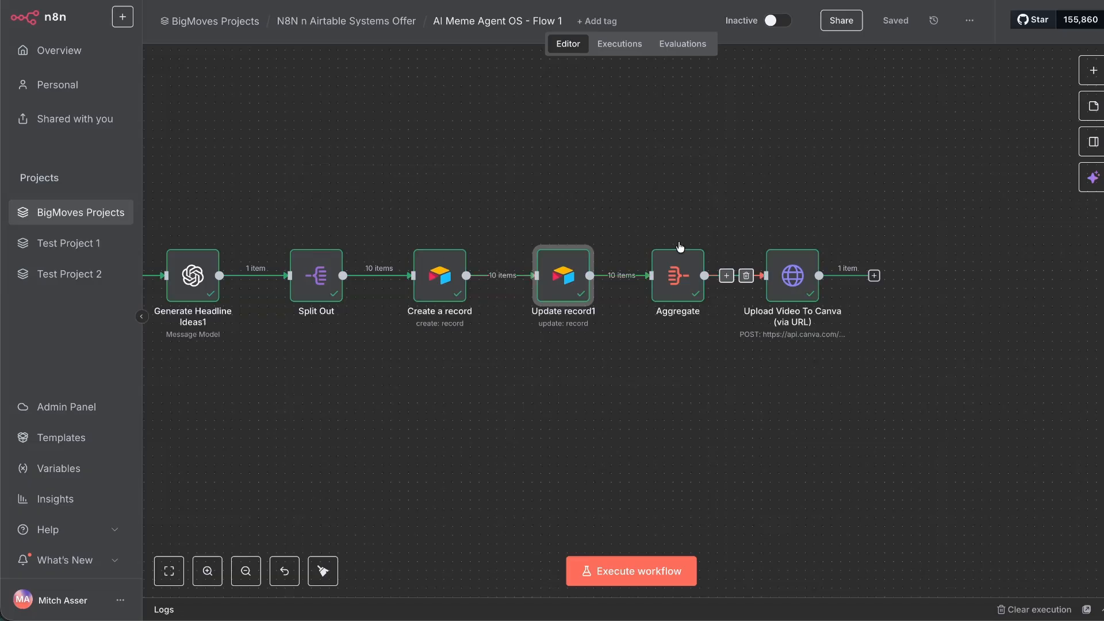
{"action": "left_click", "coordinate": [686, 284]}
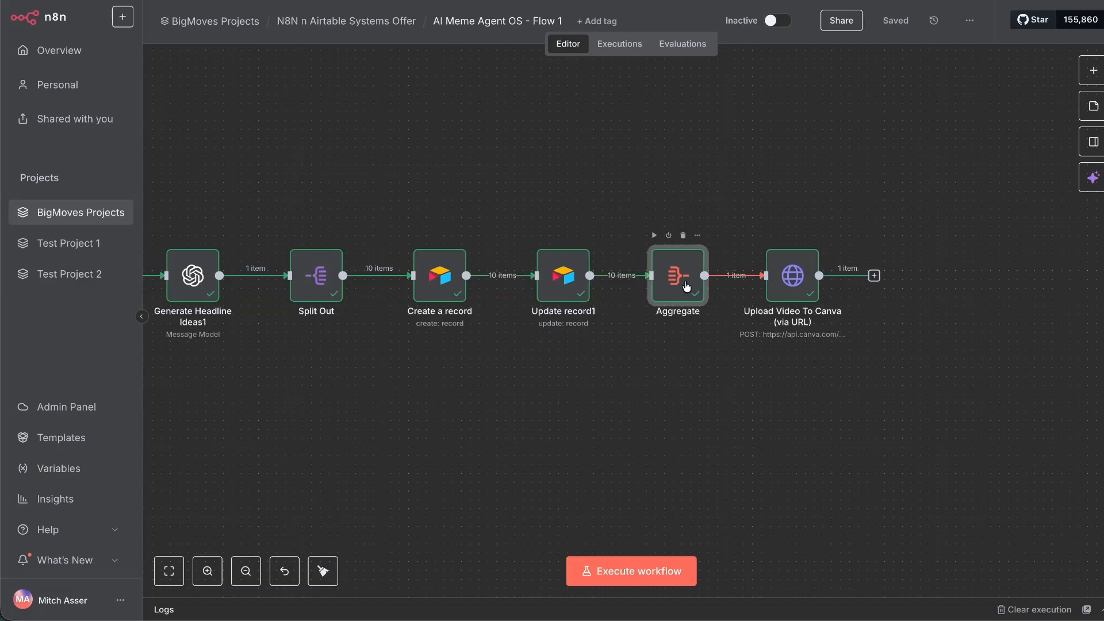
{"action": "left_click", "coordinate": [725, 256]}
{"action": "left_click", "coordinate": [802, 291]}
{"action": "left_click", "coordinate": [1000, 275]}
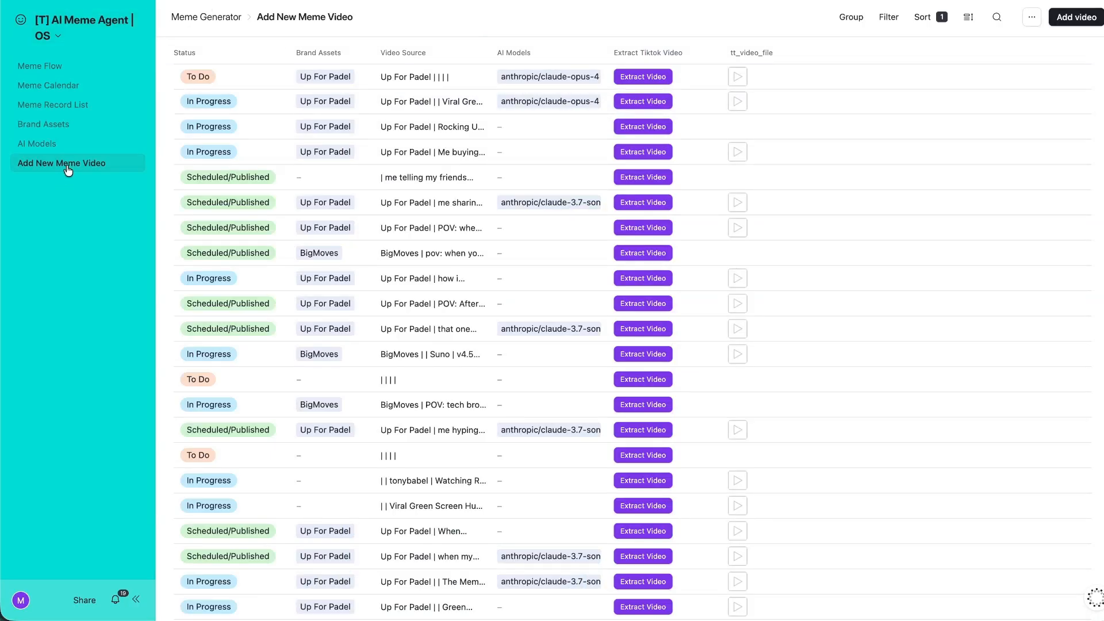
Open the first Up For Padel record and play its extracted source meme video.
{"action": "left_click", "coordinate": [271, 77]}
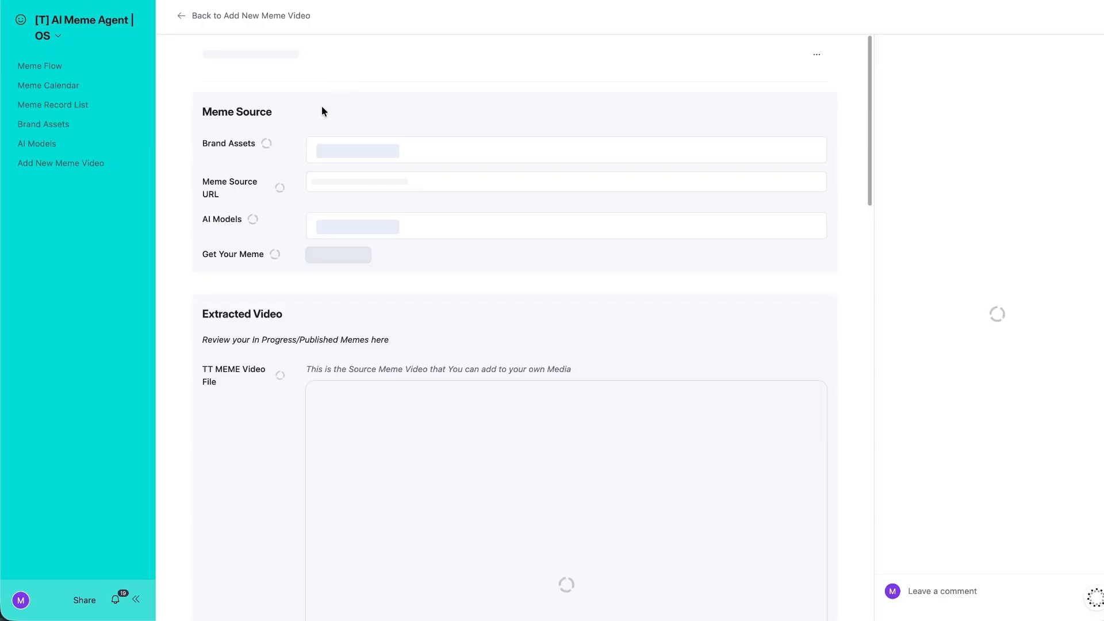
{"action": "left_click_drag", "start_coordinate": [200, 111], "coordinate": [427, 254]}
{"action": "left_click", "coordinate": [415, 309]}
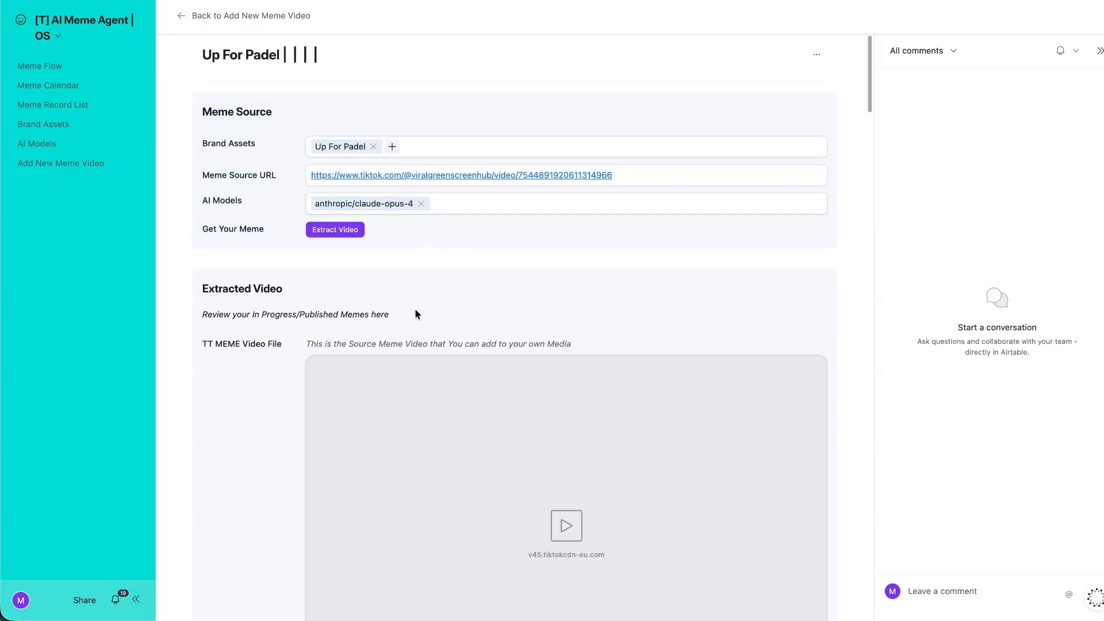
{"action": "scroll", "coordinate": [489, 241], "scroll_direction": "down", "scroll_amount": 5}
{"action": "left_click", "coordinate": [568, 211]}
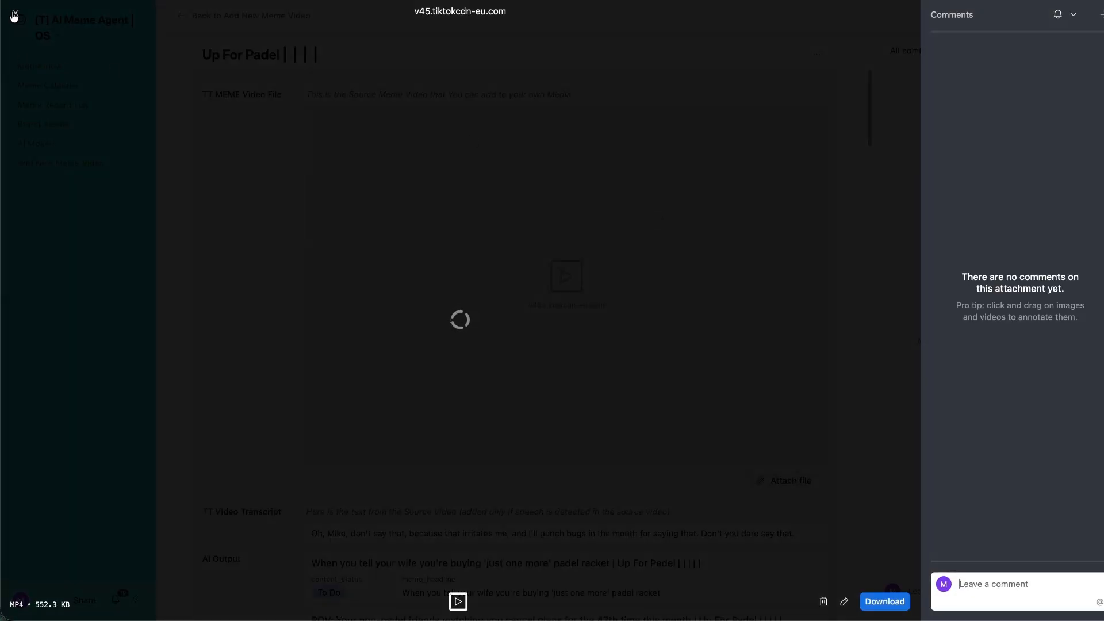
{"action": "left_click", "coordinate": [14, 14]}
{"action": "scroll", "coordinate": [274, 276], "scroll_direction": "down", "scroll_amount": 5}
Review the TT Video Transcript, then switch the interface into Edit pages mode.
{"action": "left_click", "coordinate": [327, 247]}
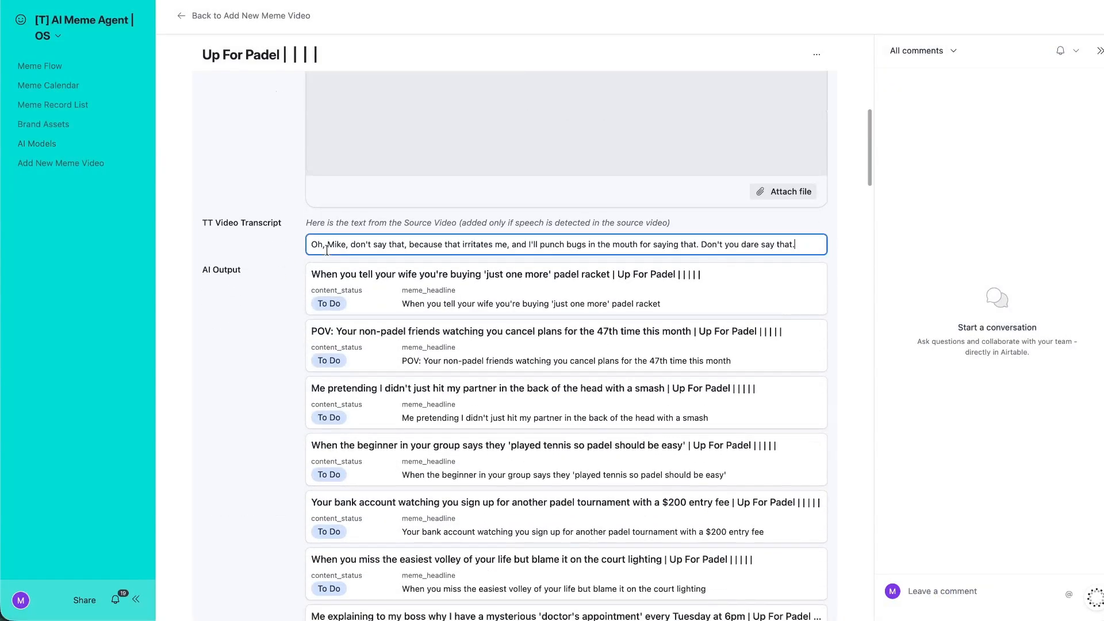
{"action": "key", "text": "ctrl+a"}
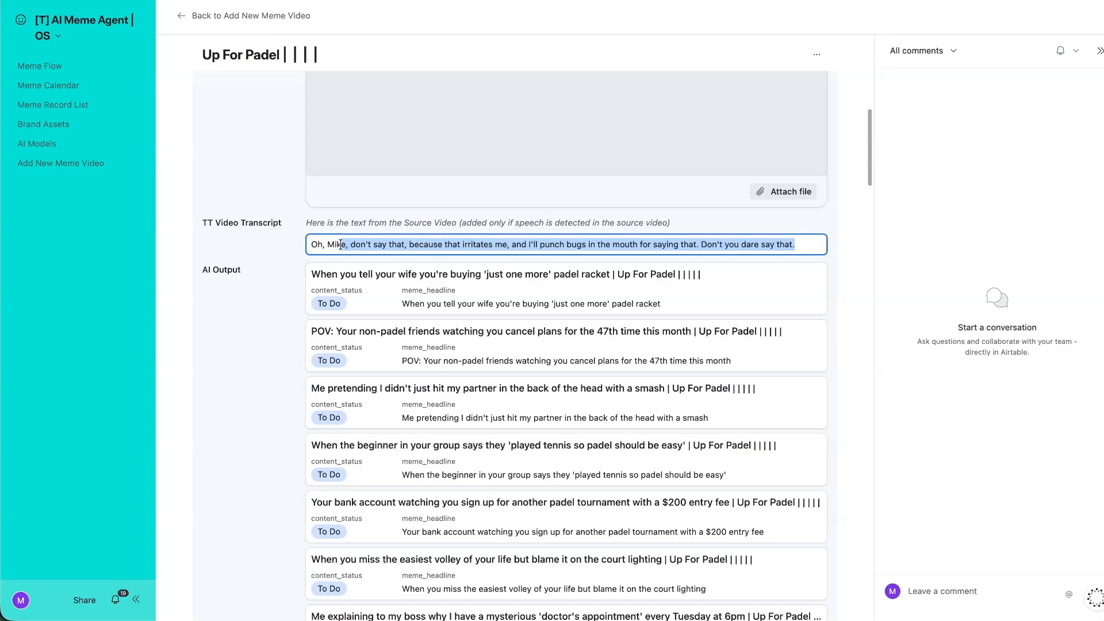
{"action": "left_click", "coordinate": [283, 295]}
{"action": "scroll", "coordinate": [345, 287], "scroll_direction": "down", "scroll_amount": 12}
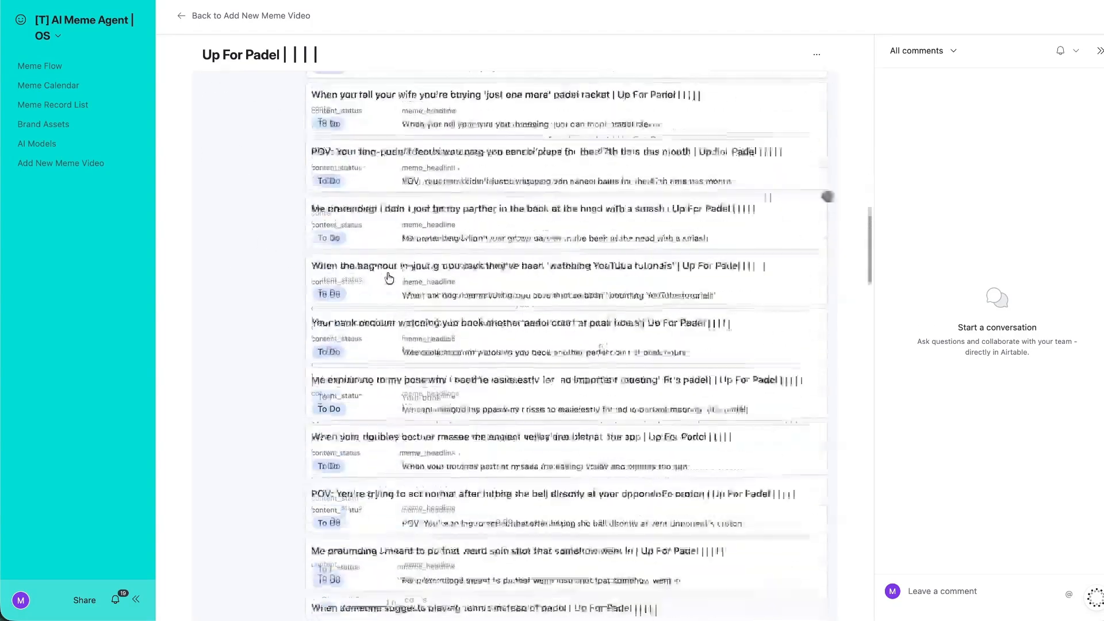
{"action": "scroll", "coordinate": [388, 277], "scroll_direction": "up", "scroll_amount": 10}
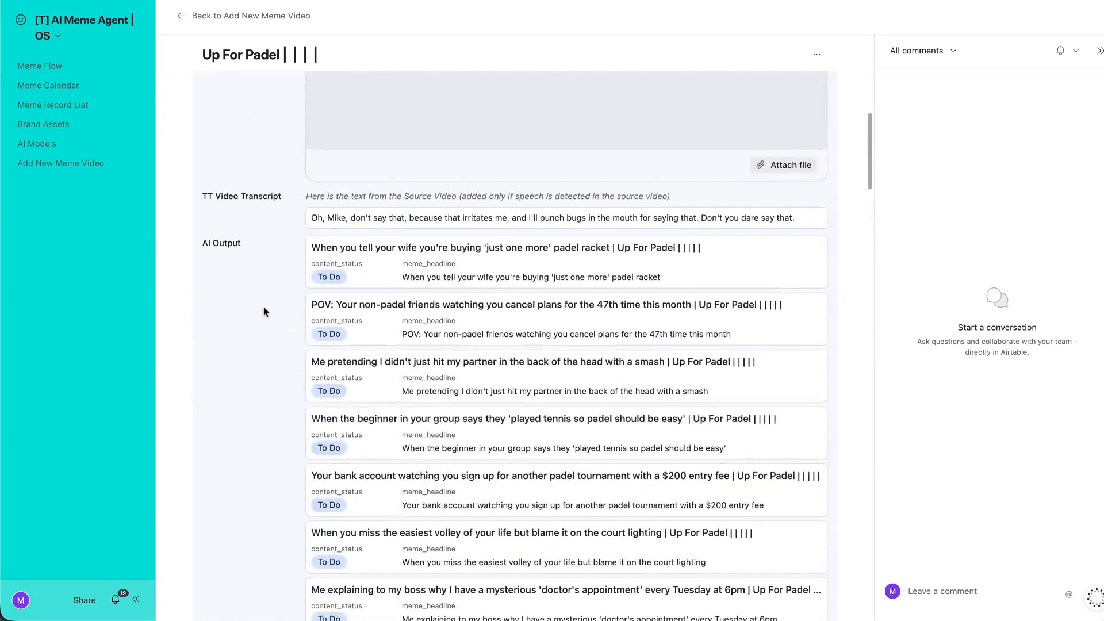
{"action": "scroll", "coordinate": [329, 297], "scroll_direction": "down", "scroll_amount": 5}
{"action": "scroll", "coordinate": [308, 295], "scroll_direction": "up", "scroll_amount": 12}
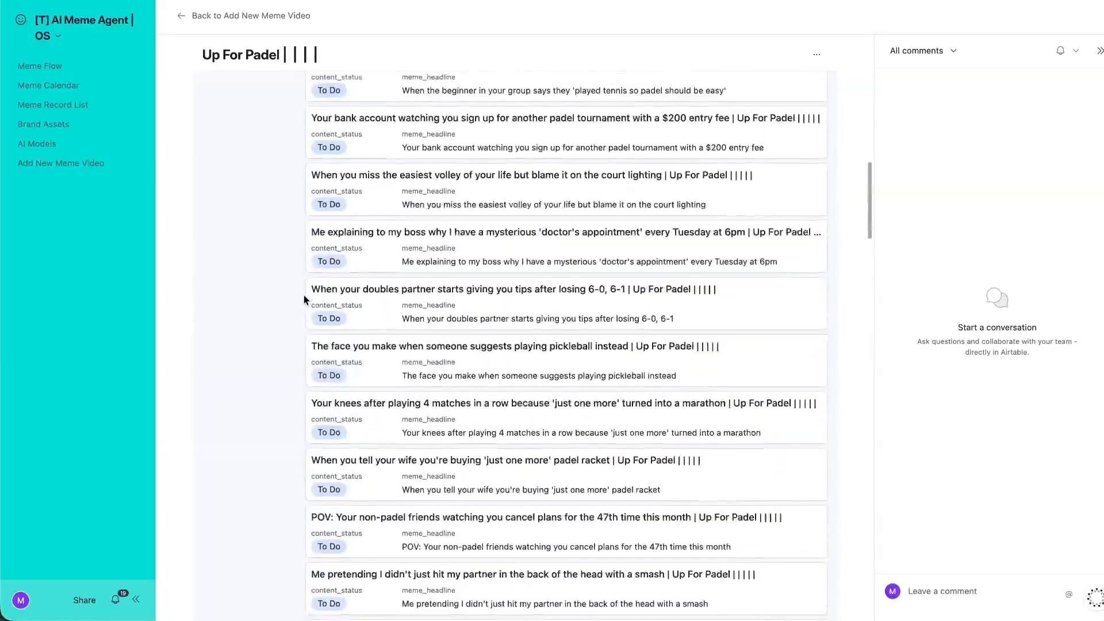
{"action": "left_click", "coordinate": [78, 26]}
{"action": "left_click", "coordinate": [87, 67]}
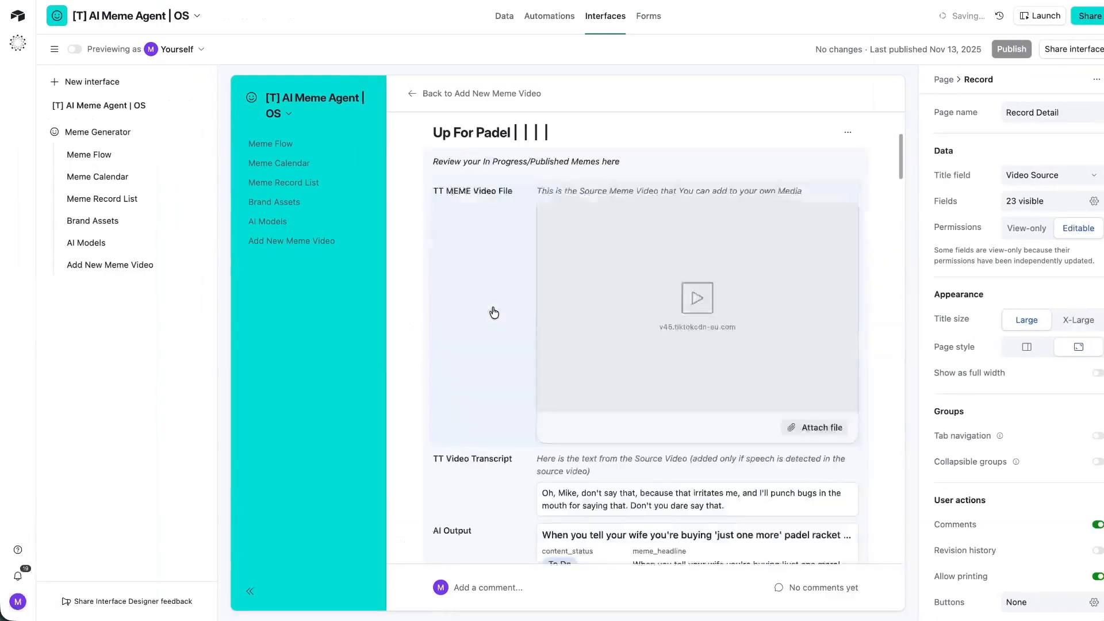
Hide meme_headline from the AI Output cards and publish the Meme Generator interface.
{"action": "scroll", "coordinate": [494, 312], "scroll_direction": "down", "scroll_amount": 5}
{"action": "scroll", "coordinate": [680, 380], "scroll_direction": "up", "scroll_amount": 2}
{"action": "left_click", "coordinate": [690, 359]}
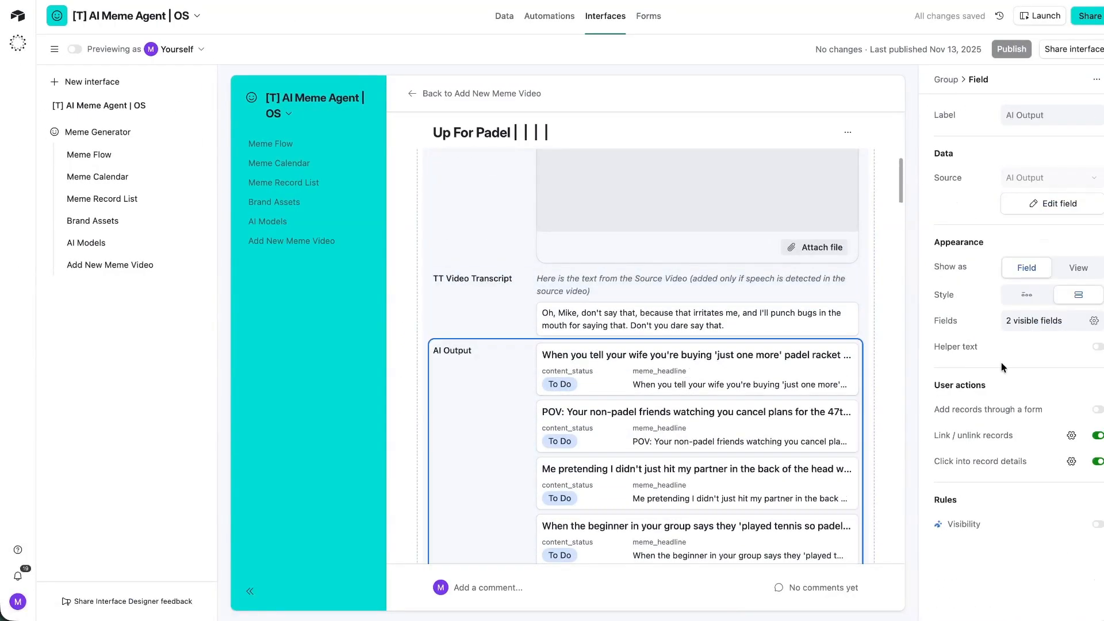
{"action": "left_click", "coordinate": [1033, 320]}
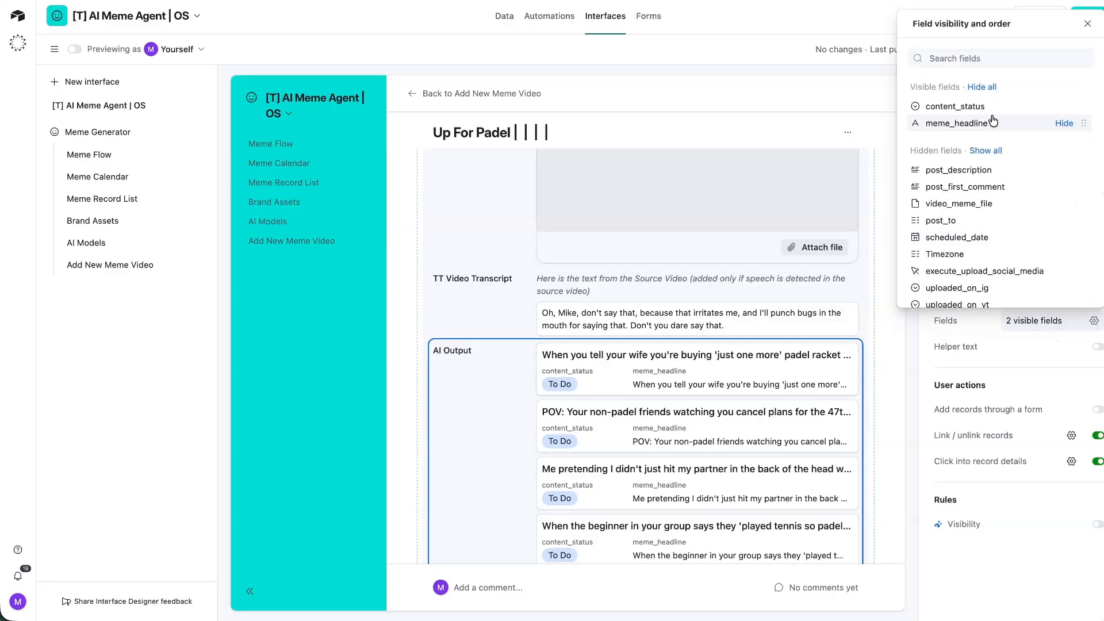
{"action": "left_click", "coordinate": [1063, 123]}
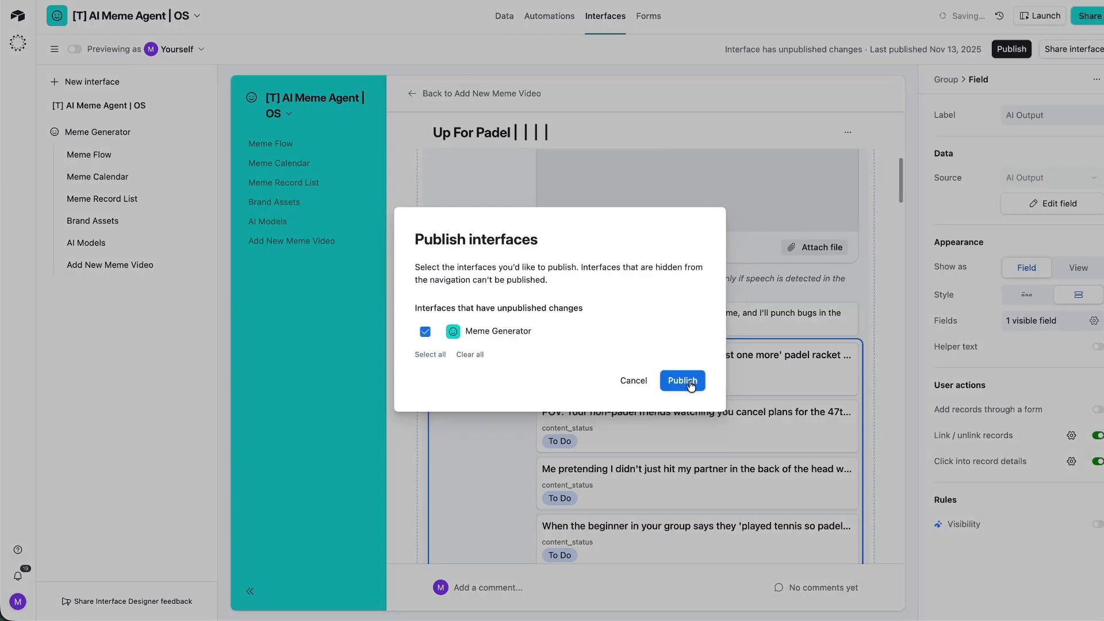
{"action": "left_click", "coordinate": [690, 382]}
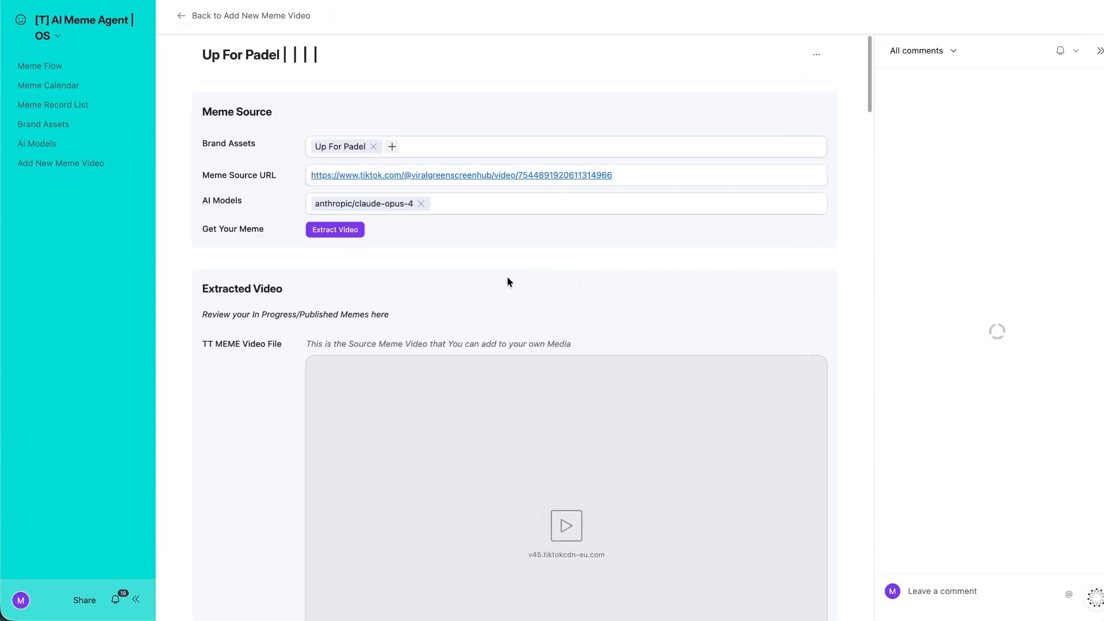
{"action": "scroll", "coordinate": [507, 283], "scroll_direction": "down", "scroll_amount": 10}
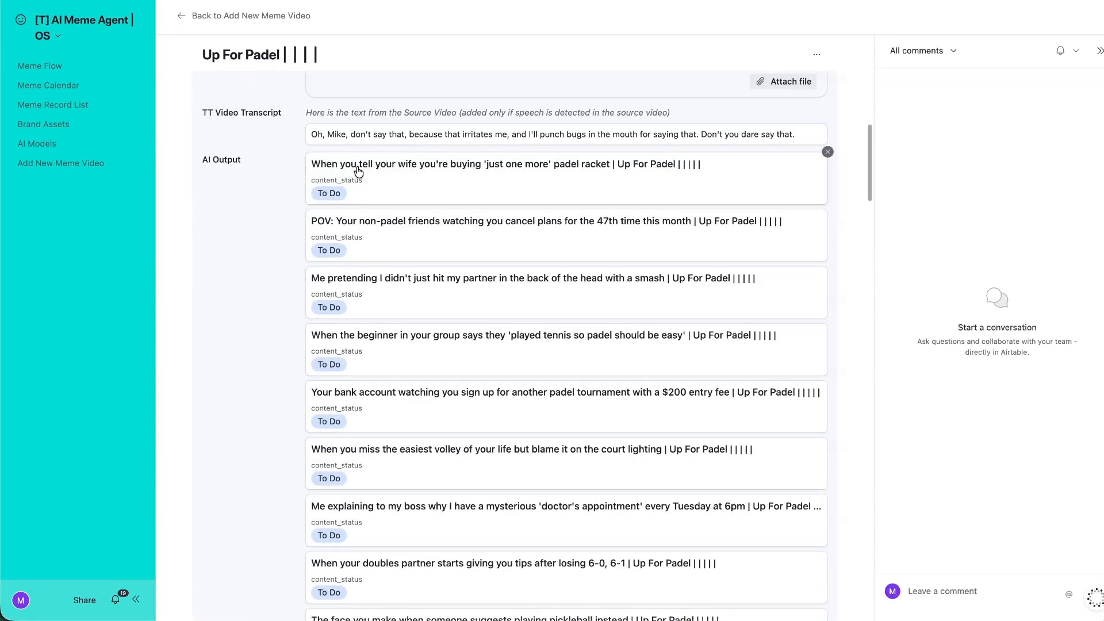
Scroll down to the pickleball meme record and open its details.
{"action": "scroll", "coordinate": [313, 217], "scroll_direction": "down", "scroll_amount": 1}
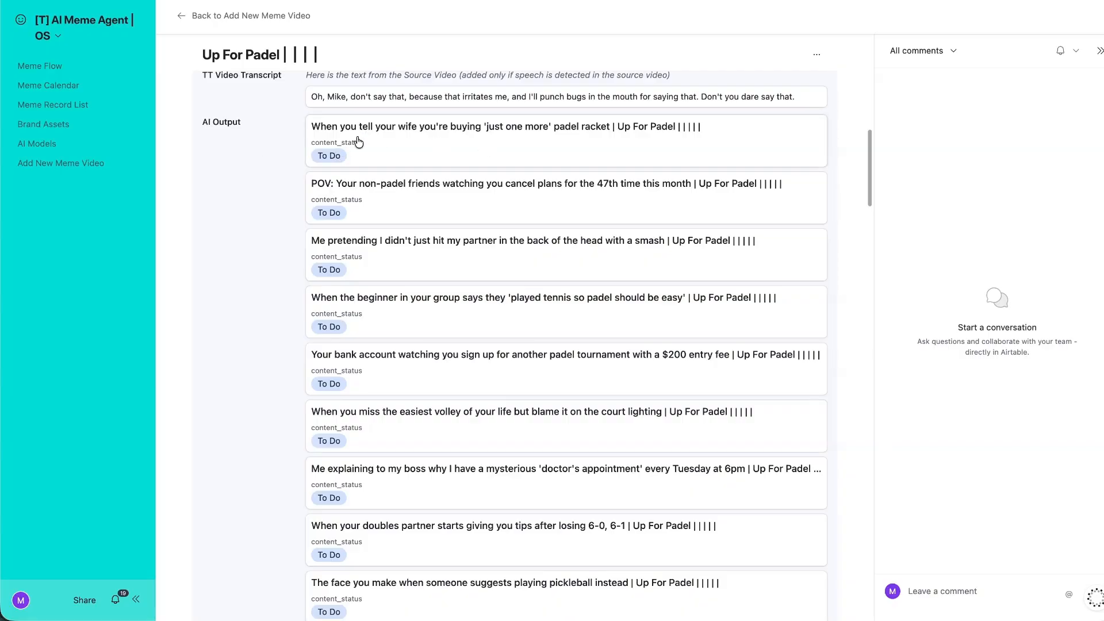
{"action": "scroll", "coordinate": [380, 141], "scroll_direction": "up", "scroll_amount": 1}
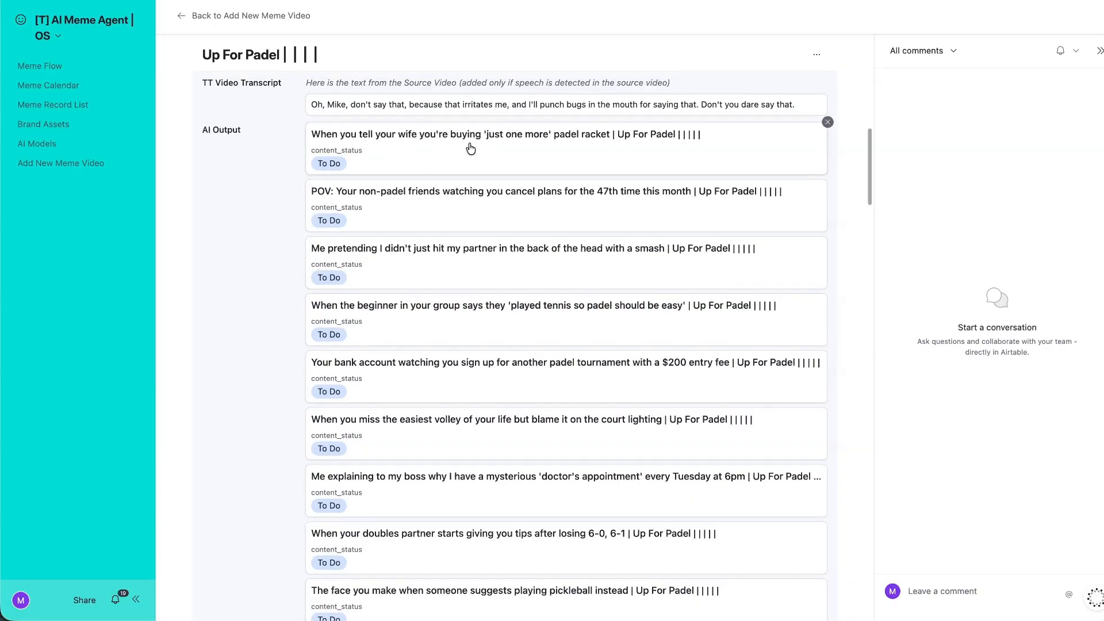
{"action": "scroll", "coordinate": [399, 155], "scroll_direction": "down", "scroll_amount": 1}
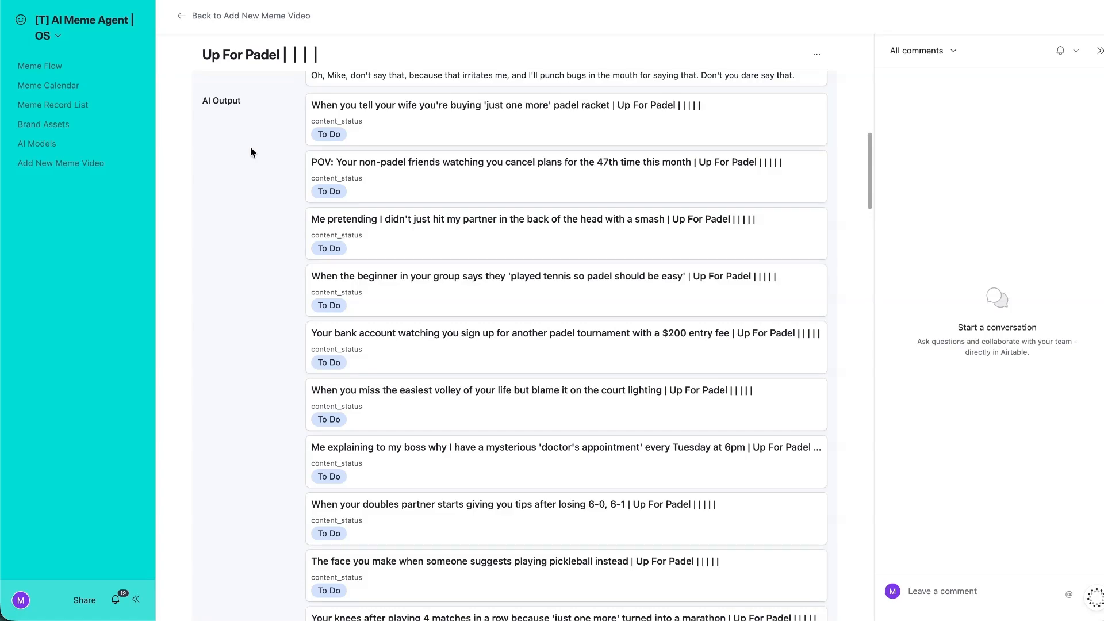
{"action": "scroll", "coordinate": [302, 140], "scroll_direction": "down", "scroll_amount": 12}
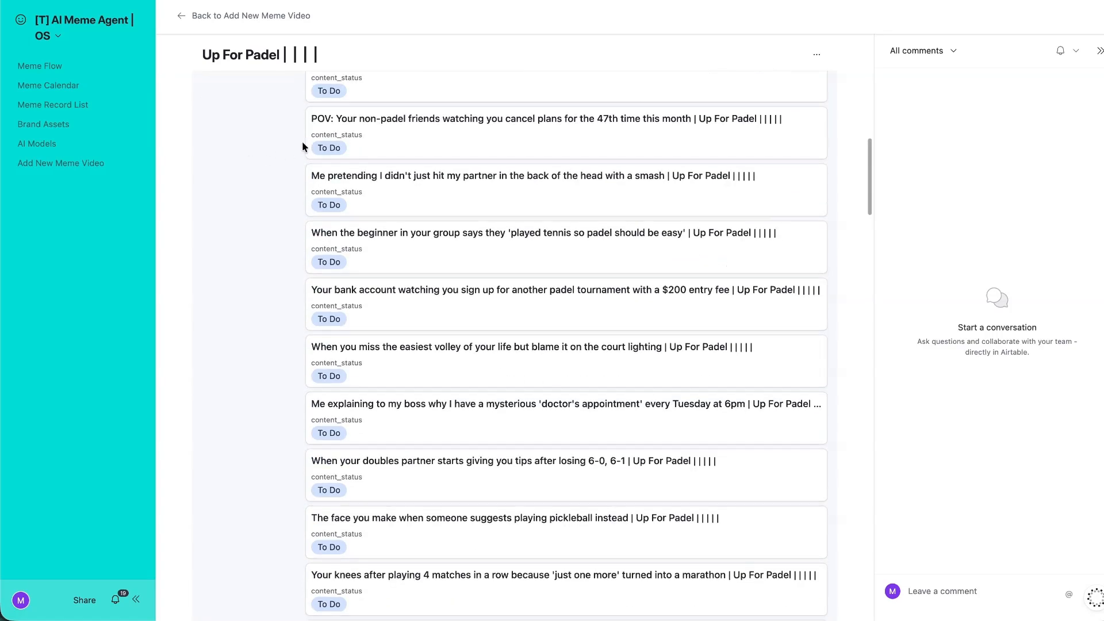
{"action": "left_click", "coordinate": [422, 136]}
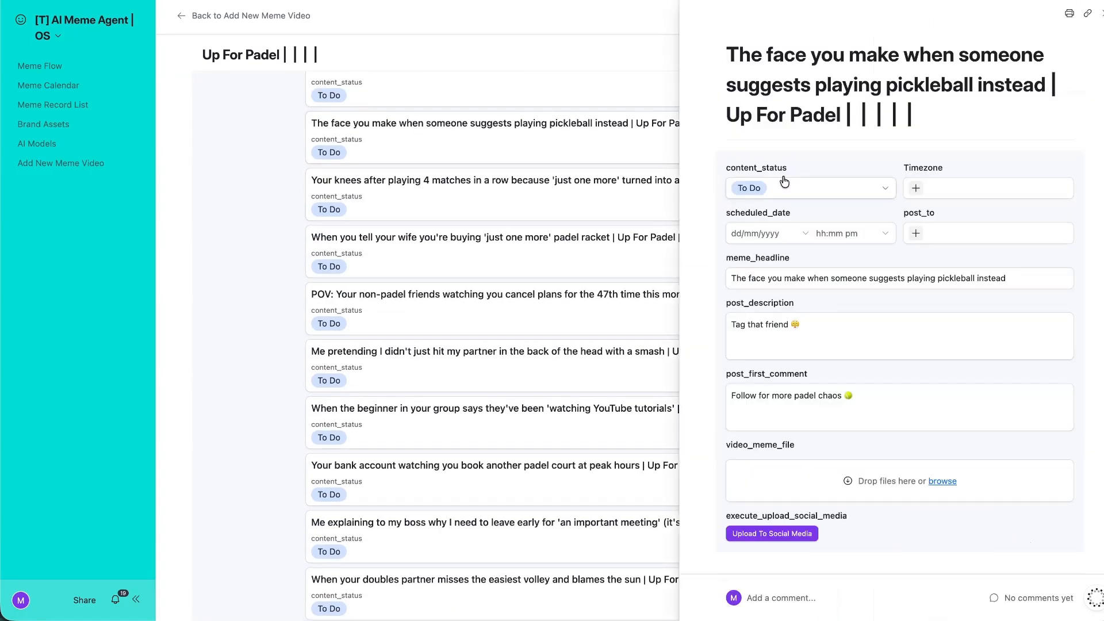
Change the headline to 'POV: When someone suggests playing pickleball instead of Padel' and copy it.
{"action": "left_click", "coordinate": [773, 269]}
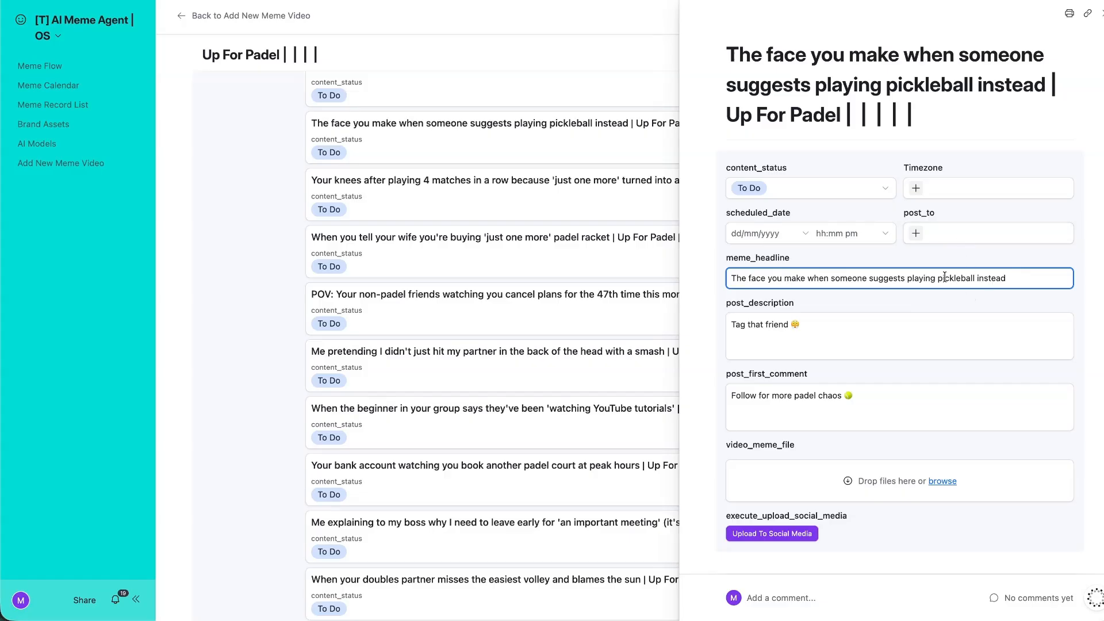
{"action": "type", "text": "of Padel"}
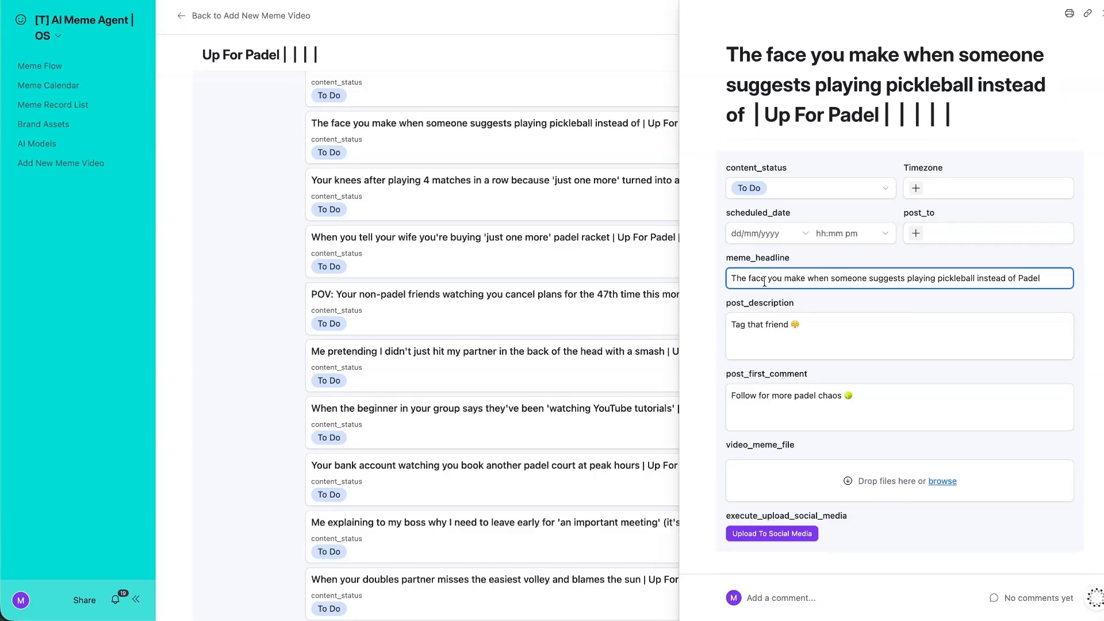
{"action": "left_click_drag", "start_coordinate": [807, 279], "coordinate": [664, 280]}
{"action": "type", "text": "POV:"}
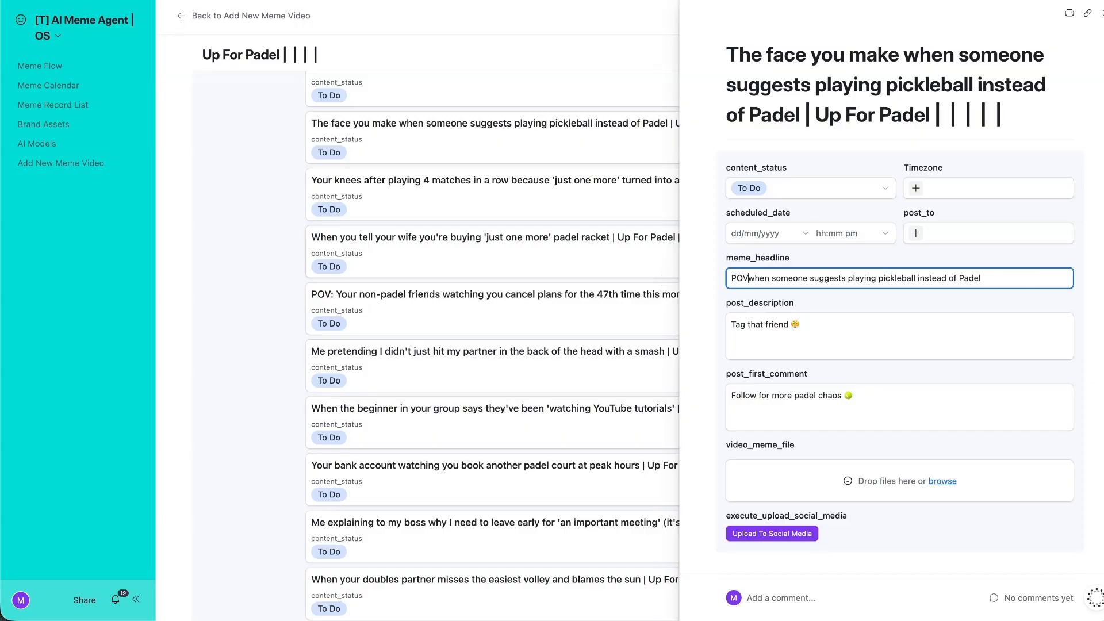
{"action": "key", "text": "Delete"}
{"action": "type", "text": "W"}
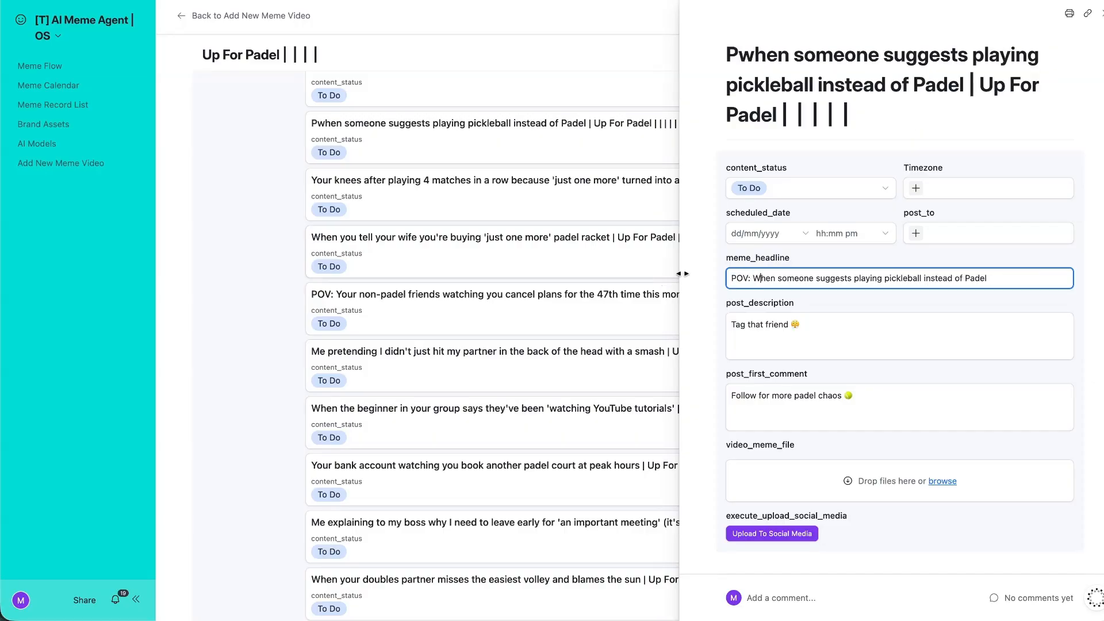
{"action": "left_click", "coordinate": [914, 258]}
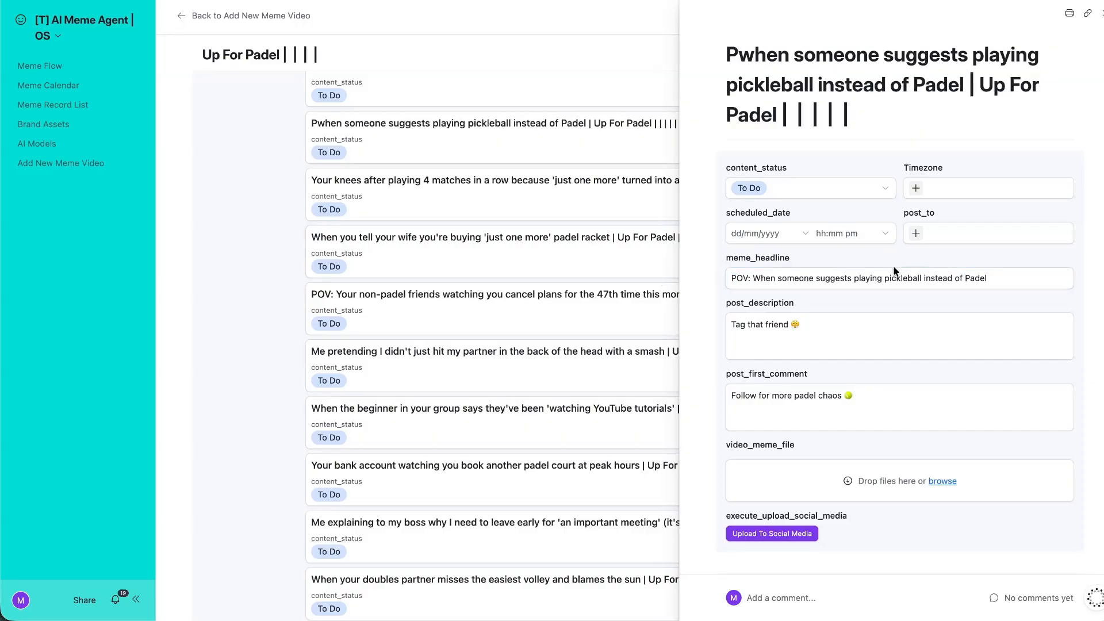
{"action": "scroll", "coordinate": [897, 247], "scroll_direction": "down", "scroll_amount": 3}
{"action": "triple_click", "coordinate": [872, 161]}
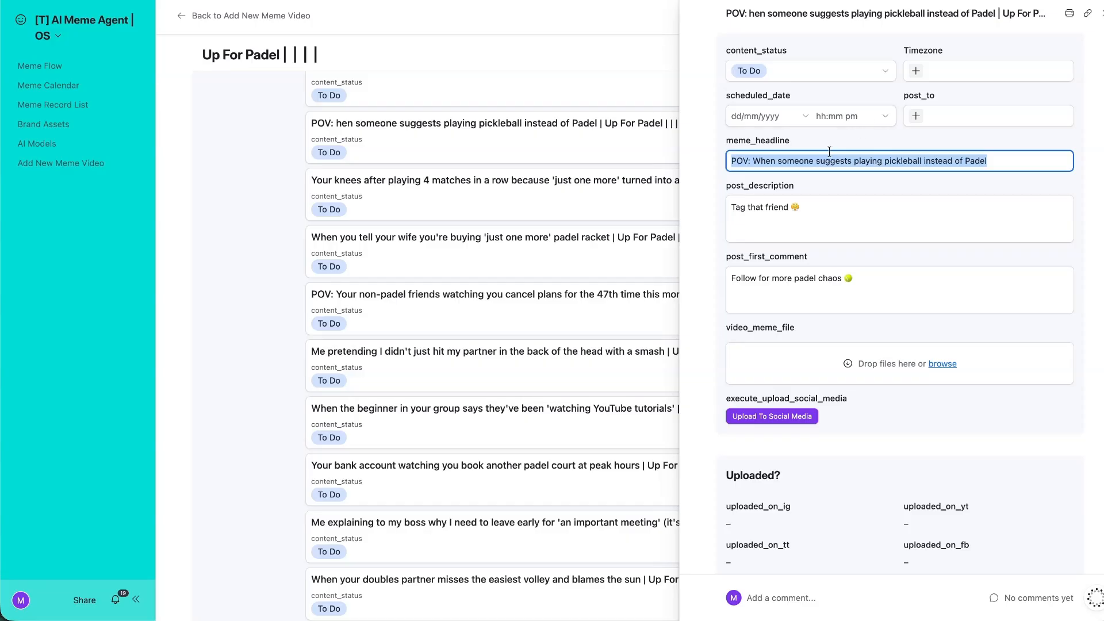
{"action": "scroll", "coordinate": [853, 197], "scroll_direction": "up", "scroll_amount": 2}
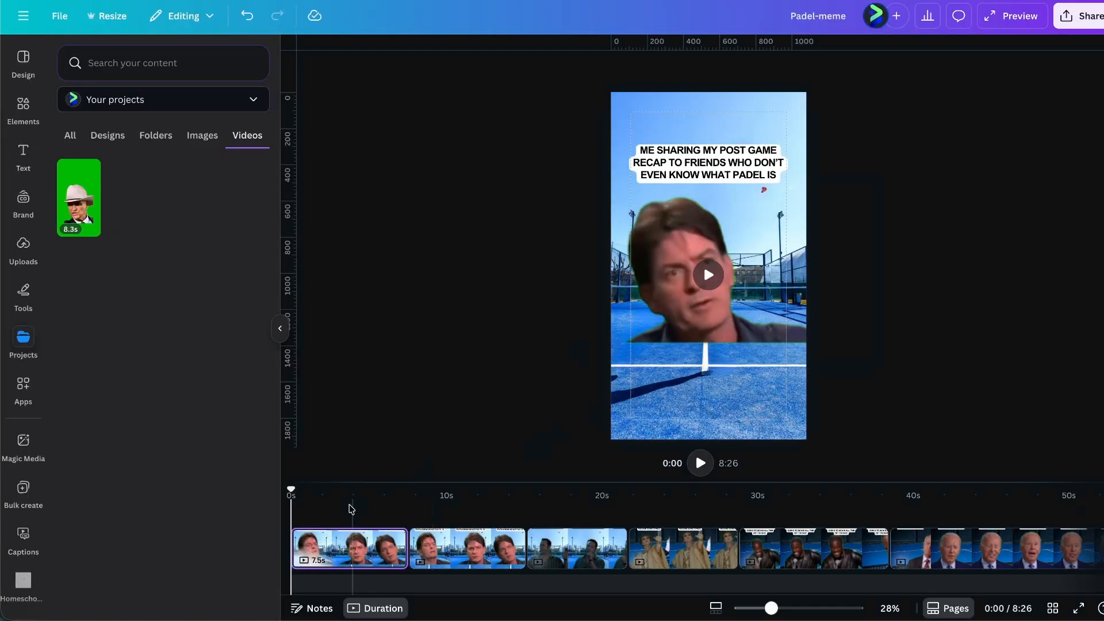
Delete the talking-head overlay and paste the pickleball caption at font size 40.
{"action": "left_click", "coordinate": [351, 509]}
{"action": "left_click", "coordinate": [679, 332]}
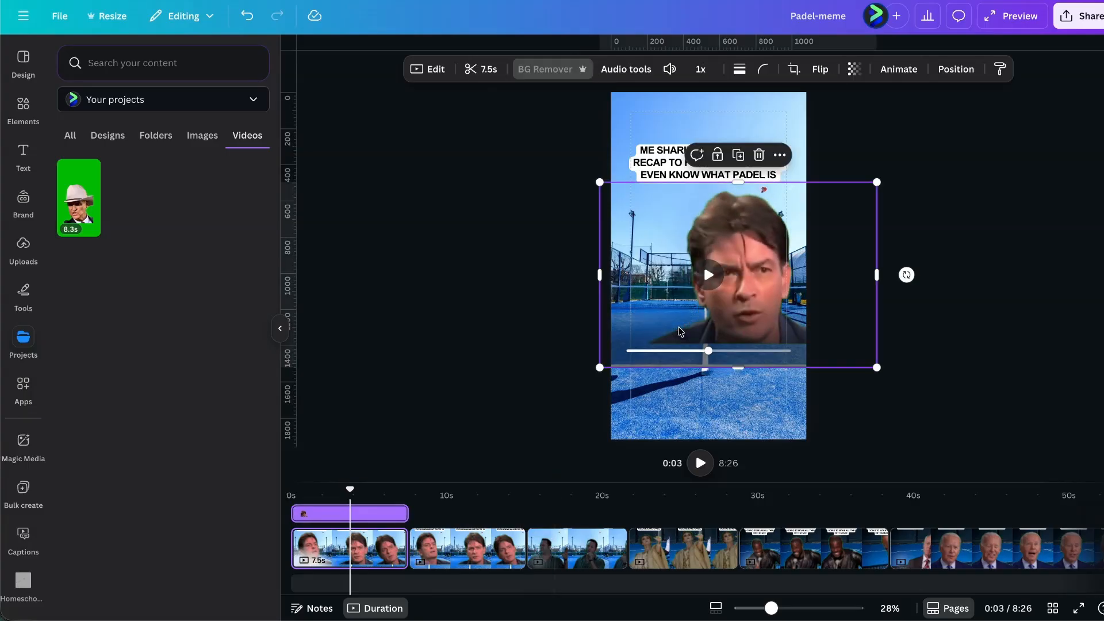
{"action": "key", "text": "Delete"}
{"action": "double_click", "coordinate": [707, 159]}
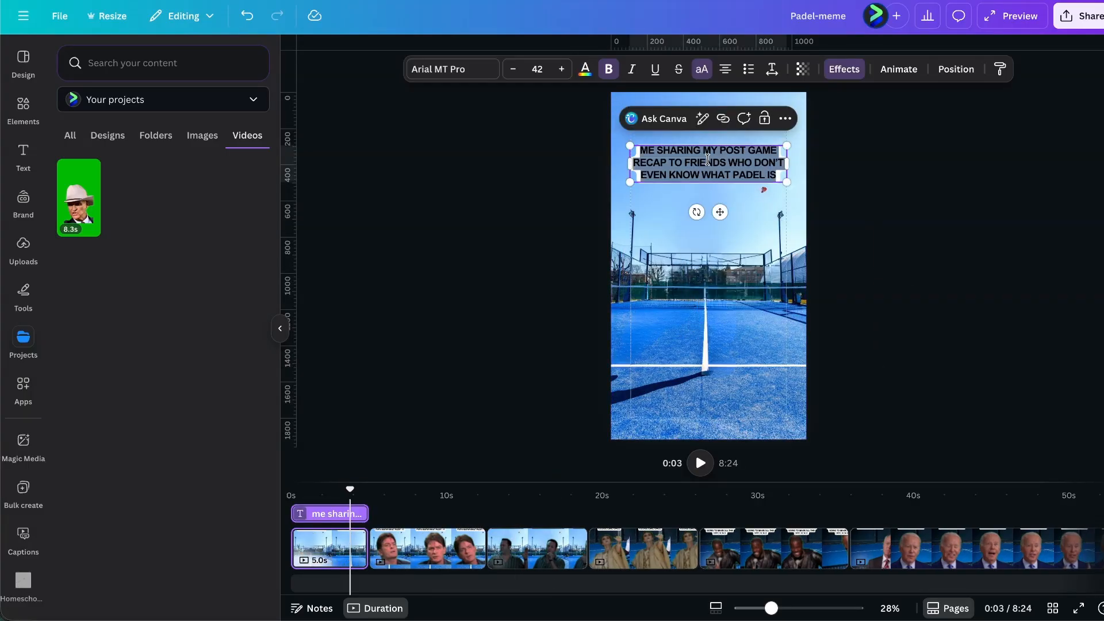
{"action": "type", "text": "POV: WHEN SOMEONE SUGGESTS PLAYING PICKLEBALL INSTEAD OF PADEL"}
{"action": "left_click", "coordinate": [561, 69]}
{"action": "left_click", "coordinate": [561, 69]}
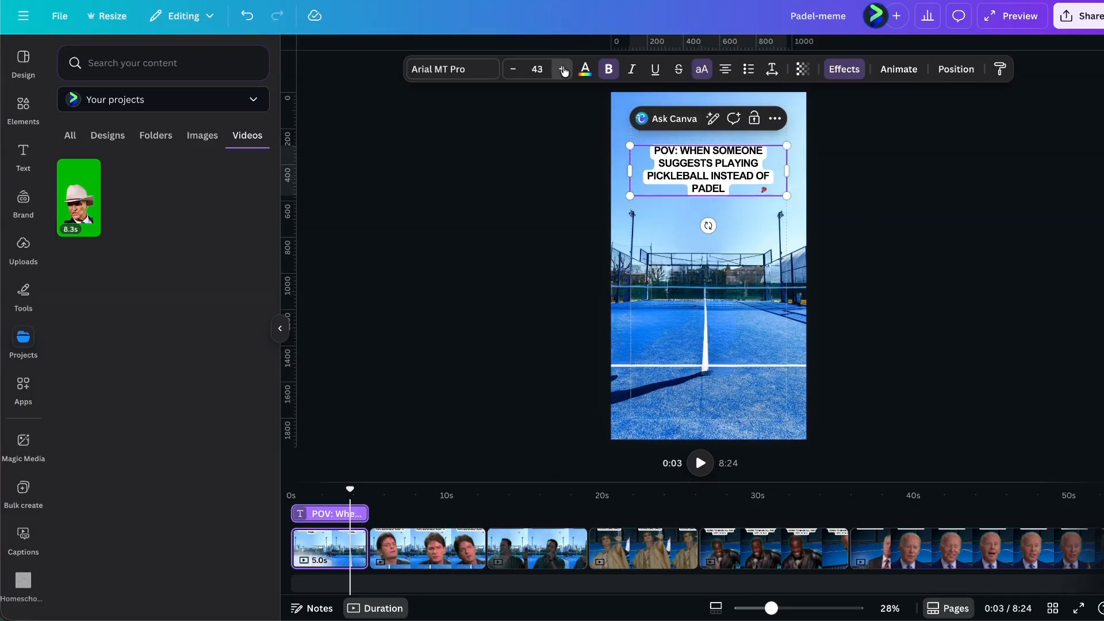
{"action": "left_click", "coordinate": [561, 69]}
{"action": "left_click", "coordinate": [561, 69]}
{"action": "left_click", "coordinate": [561, 69]}
{"action": "left_click", "coordinate": [513, 69]}
{"action": "left_click", "coordinate": [513, 69]}
{"action": "left_click", "coordinate": [513, 69]}
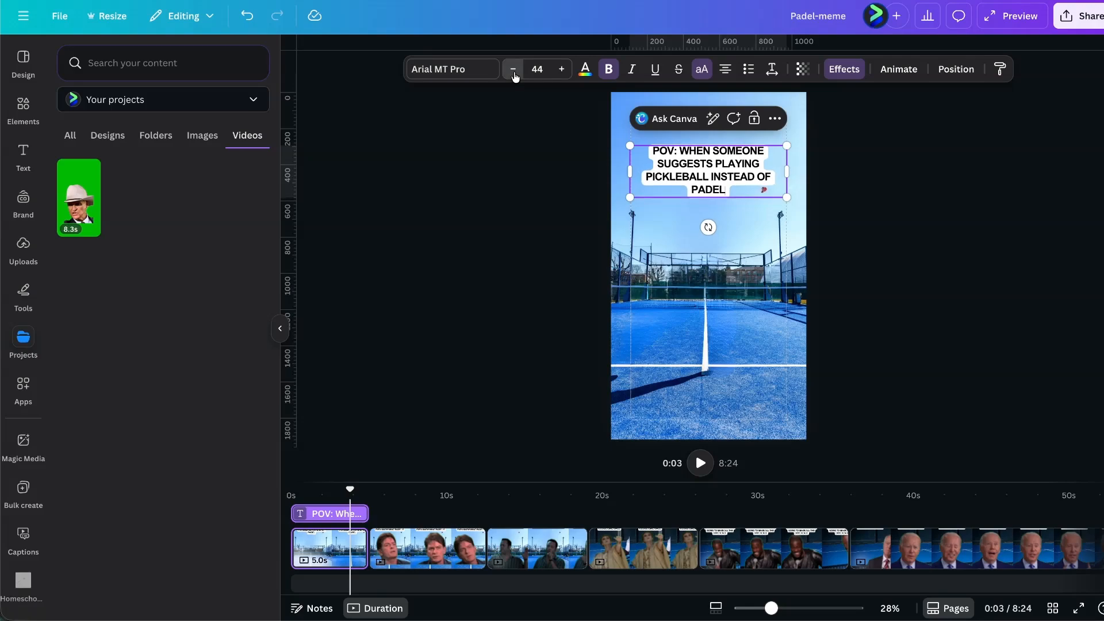
{"action": "left_click", "coordinate": [512, 69]}
{"action": "left_click", "coordinate": [512, 69]}
{"action": "left_click", "coordinate": [512, 68]}
{"action": "left_click", "coordinate": [513, 69]}
{"action": "left_click", "coordinate": [513, 69]}
{"action": "left_click", "coordinate": [560, 70]}
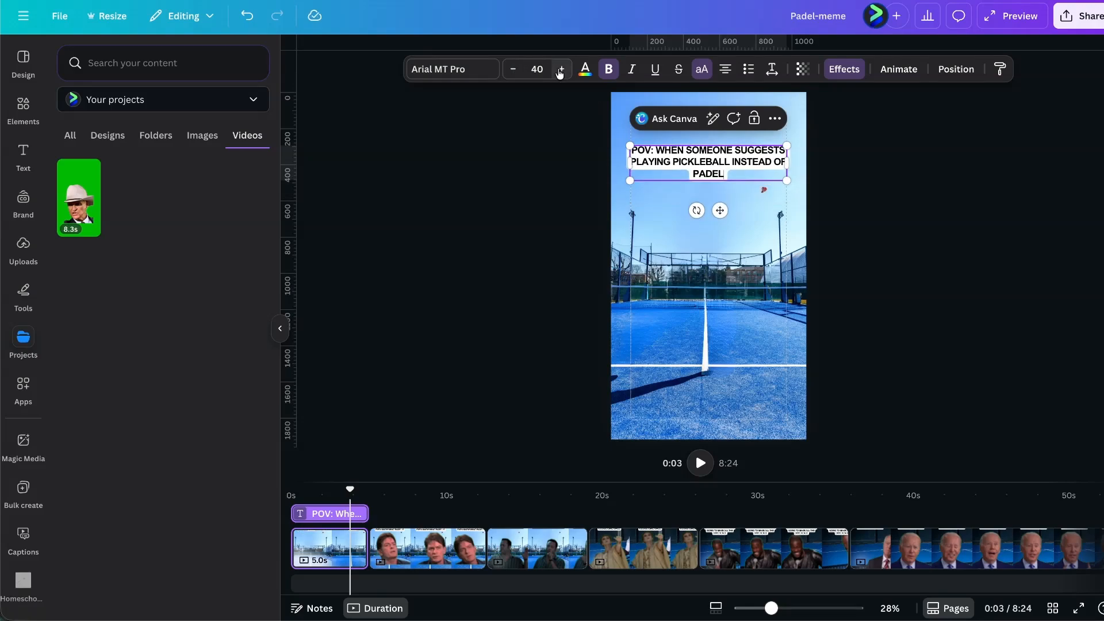
{"action": "key", "text": "Escape"}
Add the green-screen cowboy video, trim it, remove its background and enlarge it.
{"action": "left_click", "coordinate": [77, 189]}
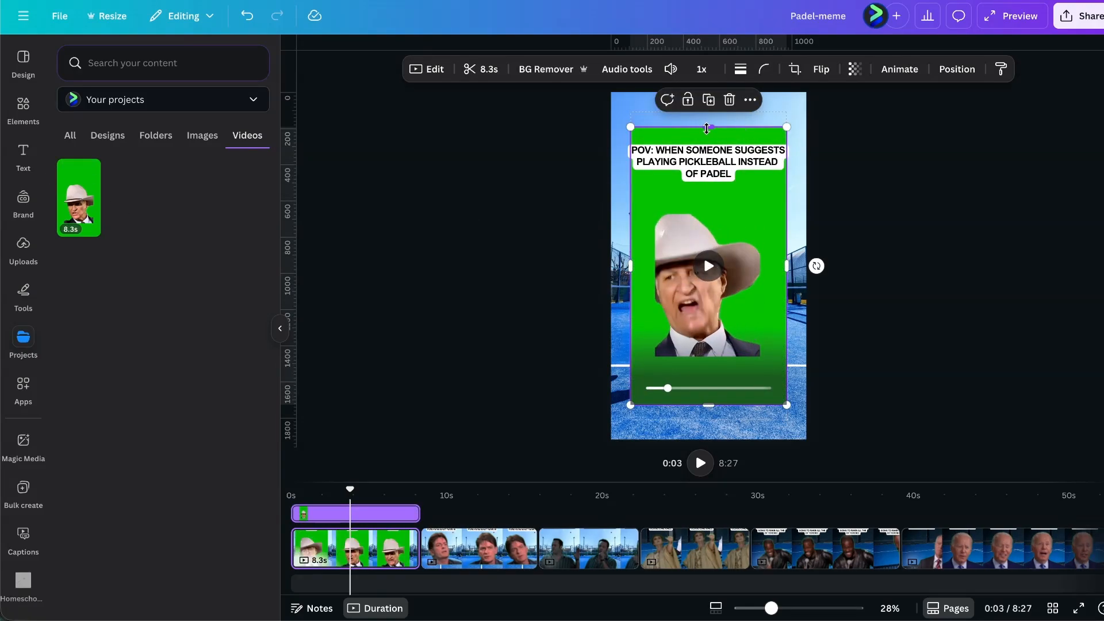
{"action": "left_click_drag", "start_coordinate": [709, 126], "coordinate": [712, 211]}
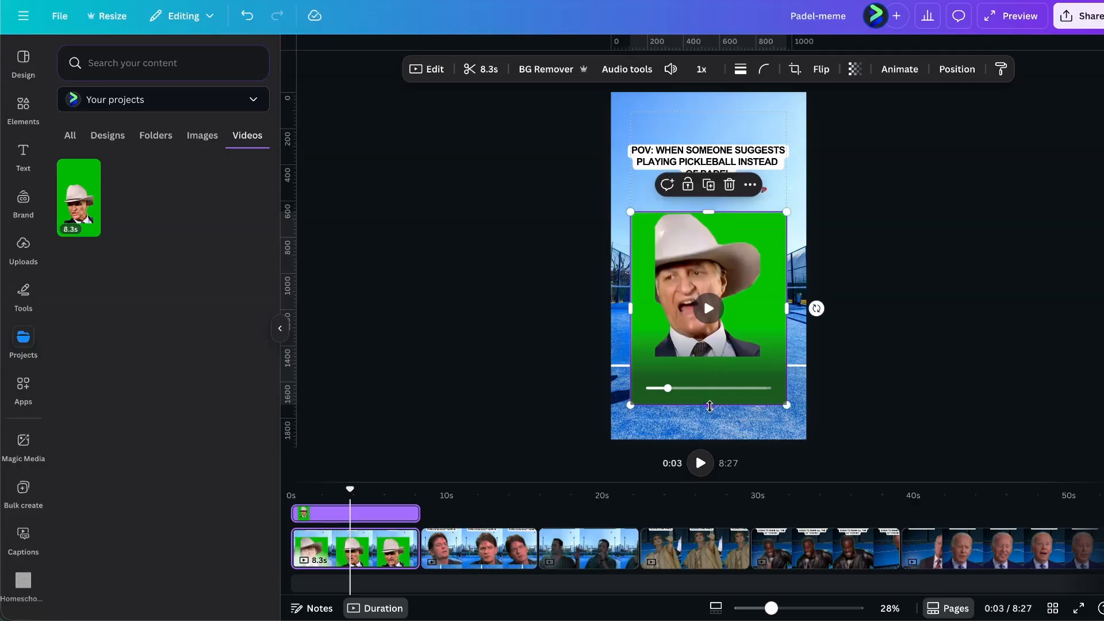
{"action": "left_click_drag", "start_coordinate": [708, 405], "coordinate": [708, 360]}
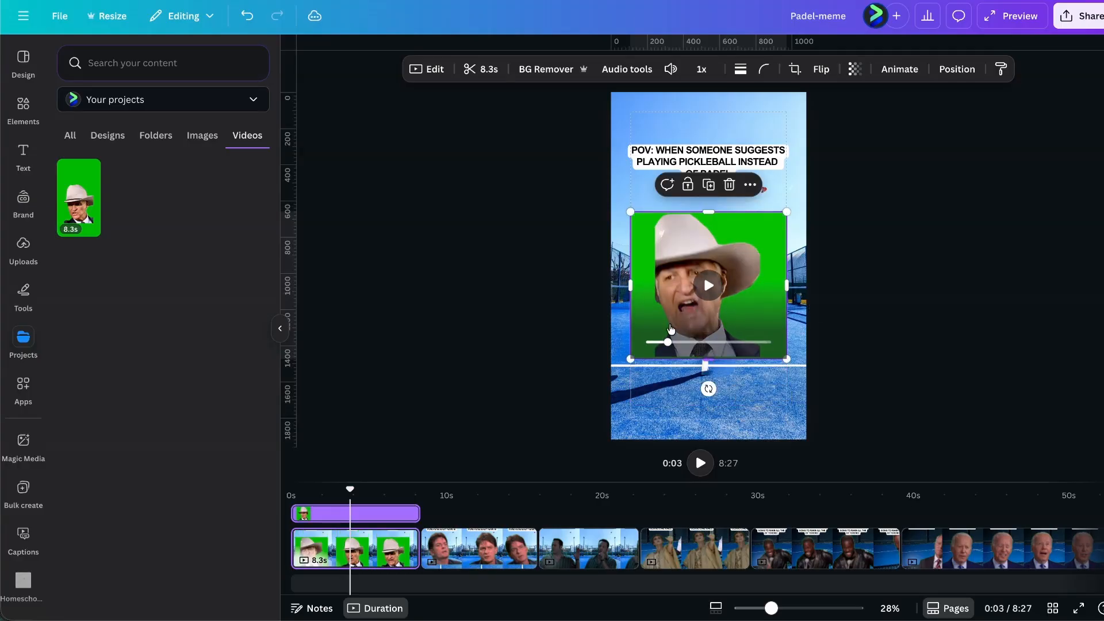
{"action": "left_click", "coordinate": [541, 68]}
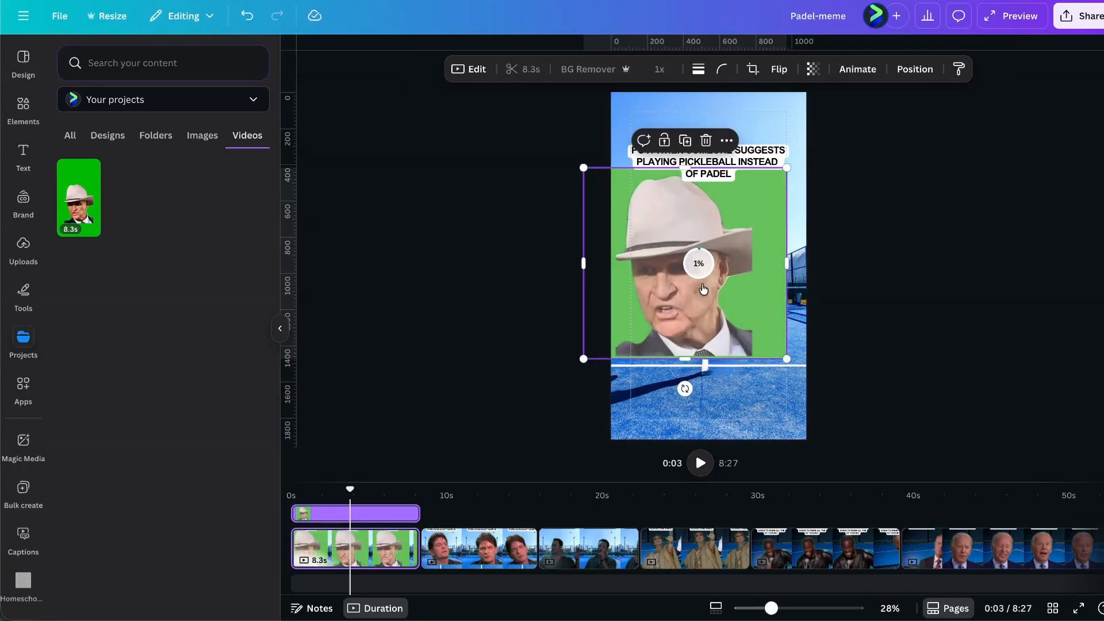
{"action": "left_click_drag", "start_coordinate": [786, 359], "coordinate": [869, 410]}
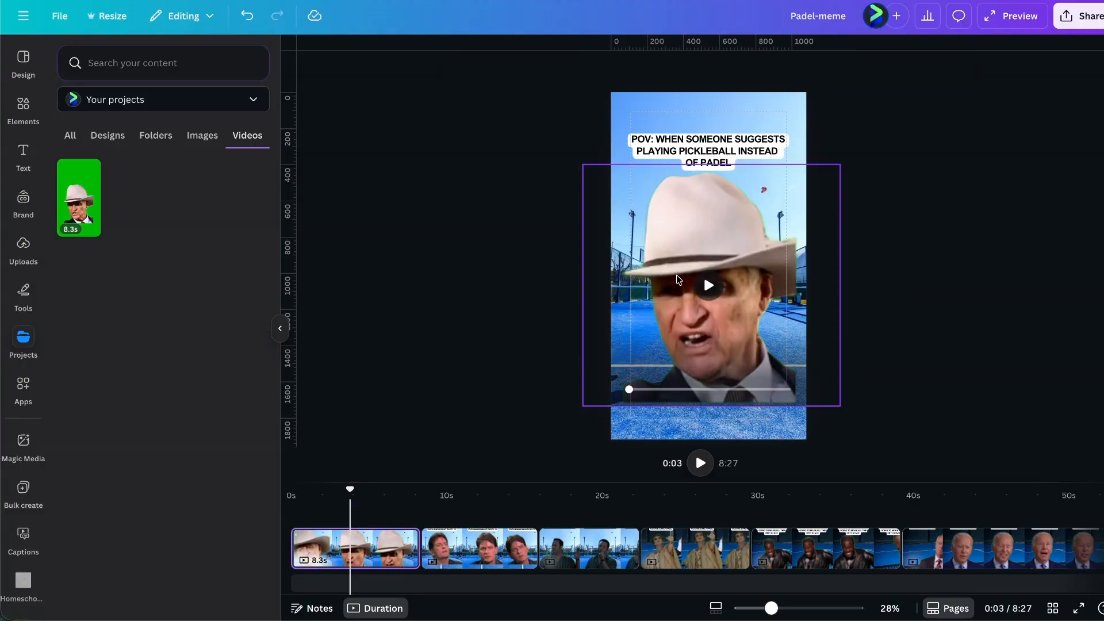
{"action": "left_click", "coordinate": [708, 286]}
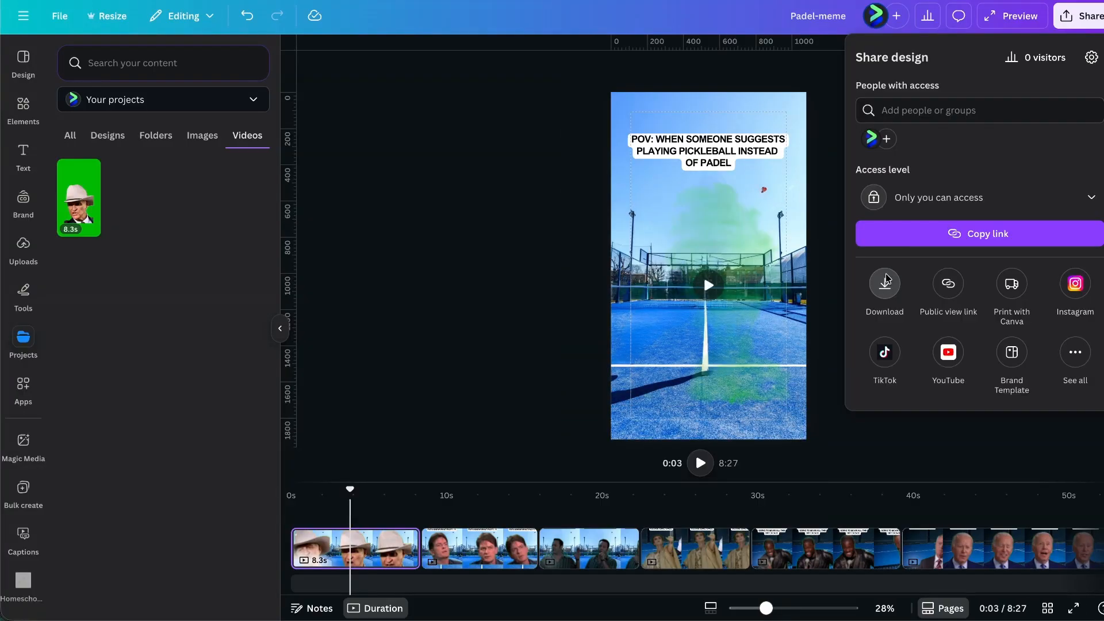
Download only page 1 as an MP4 video.
{"action": "left_click", "coordinate": [885, 283]}
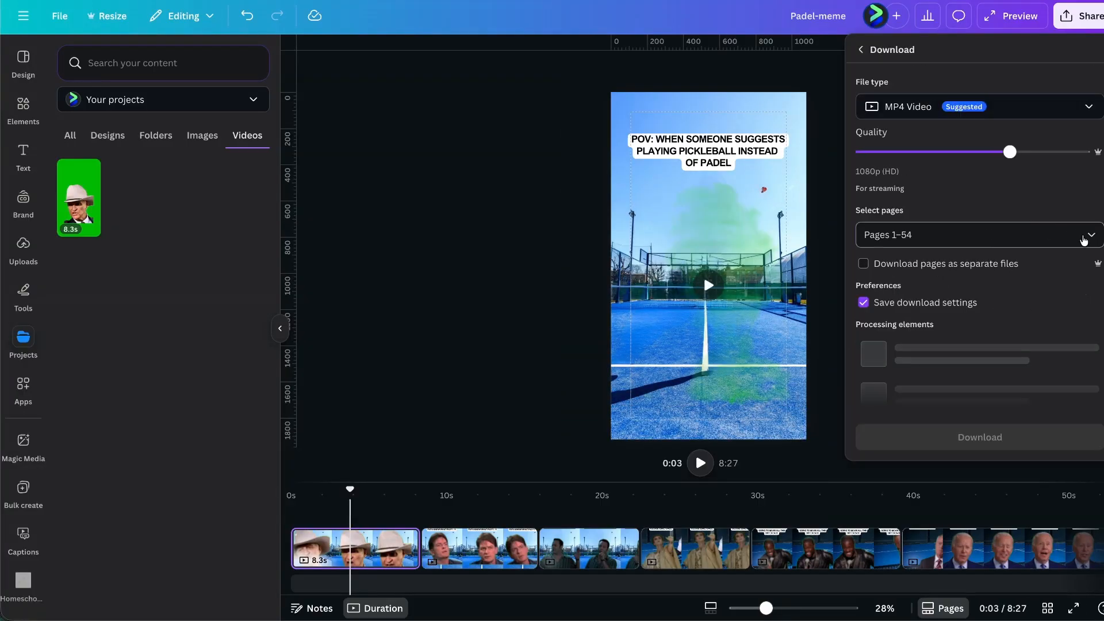
{"action": "left_click", "coordinate": [1084, 238]}
{"action": "left_click", "coordinate": [904, 272]}
{"action": "left_click", "coordinate": [921, 298]}
{"action": "left_click", "coordinate": [971, 428]}
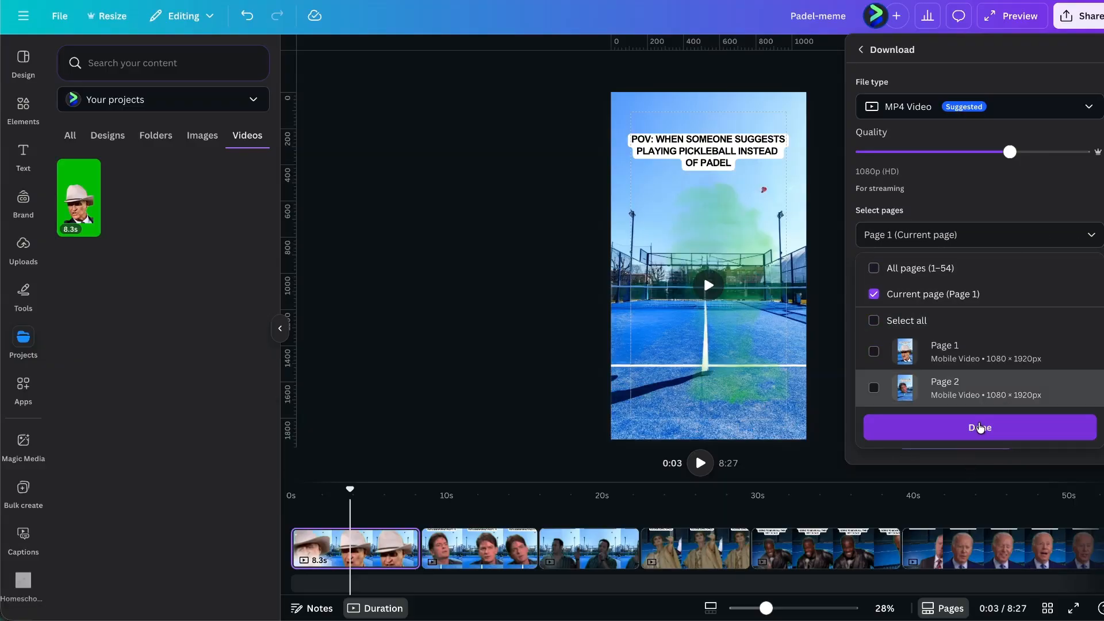
{"action": "left_click", "coordinate": [919, 320]}
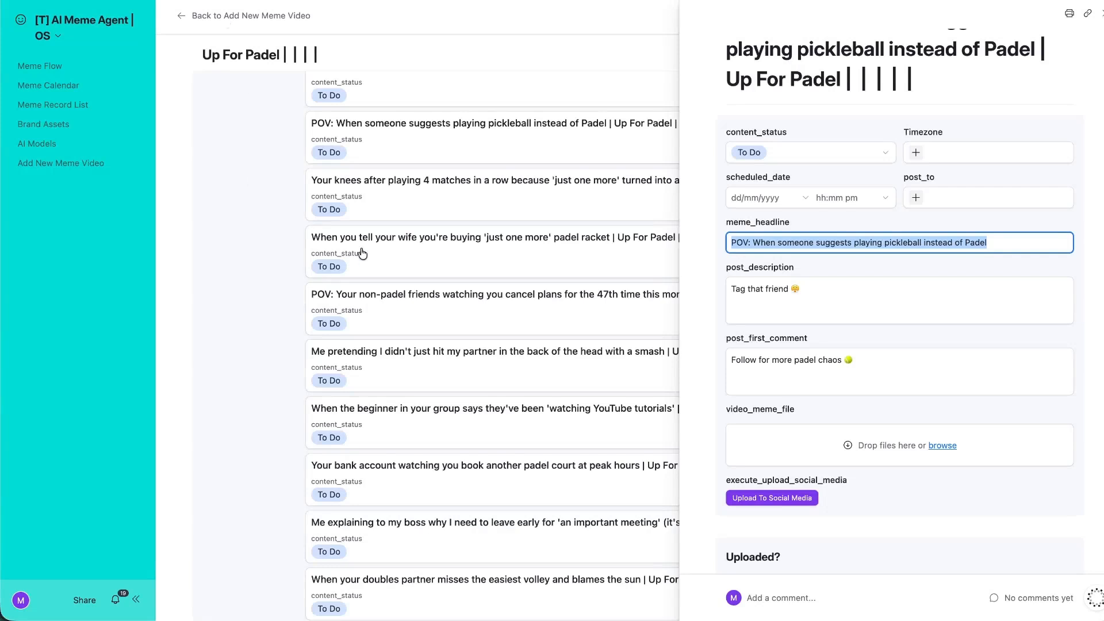
Set the timezone to Australia/Brisbane and the scheduled date to 14 November 2025.
{"action": "left_click", "coordinate": [916, 152]}
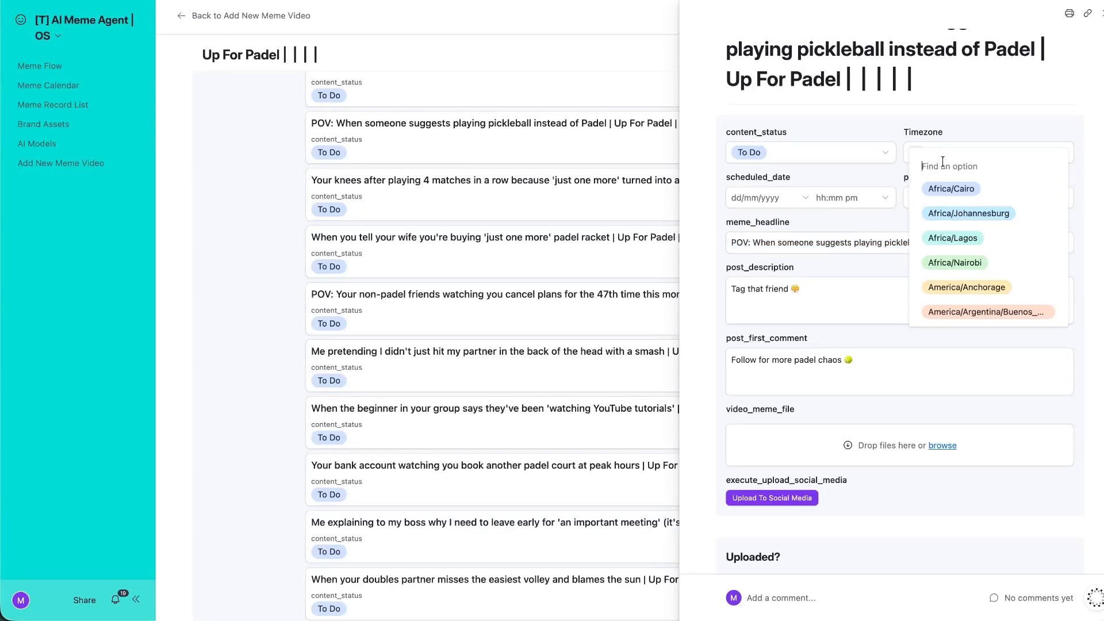
{"action": "type", "text": "bri"}
{"action": "key", "text": "Return"}
{"action": "left_click", "coordinate": [775, 202]}
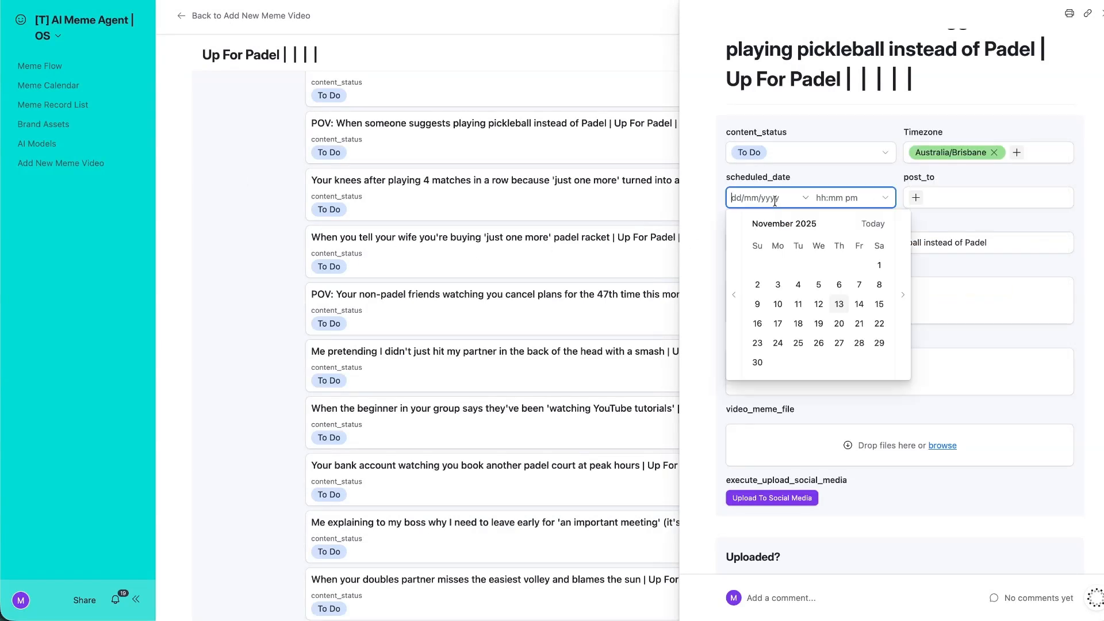
{"action": "left_click", "coordinate": [839, 304]}
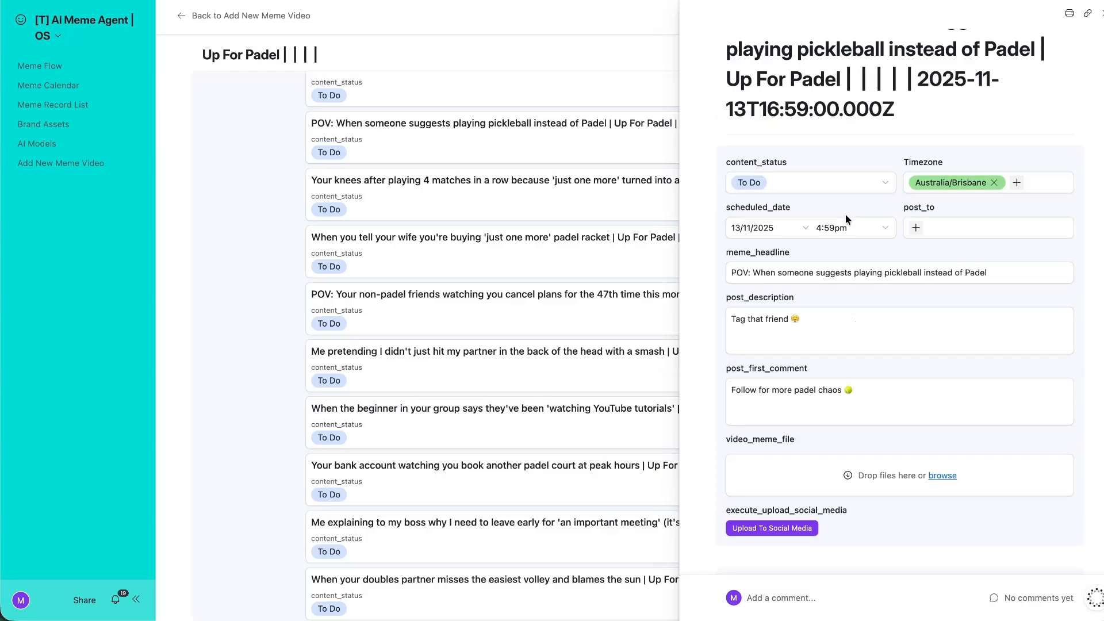
{"action": "left_click", "coordinate": [855, 227]}
{"action": "left_click", "coordinate": [776, 228]}
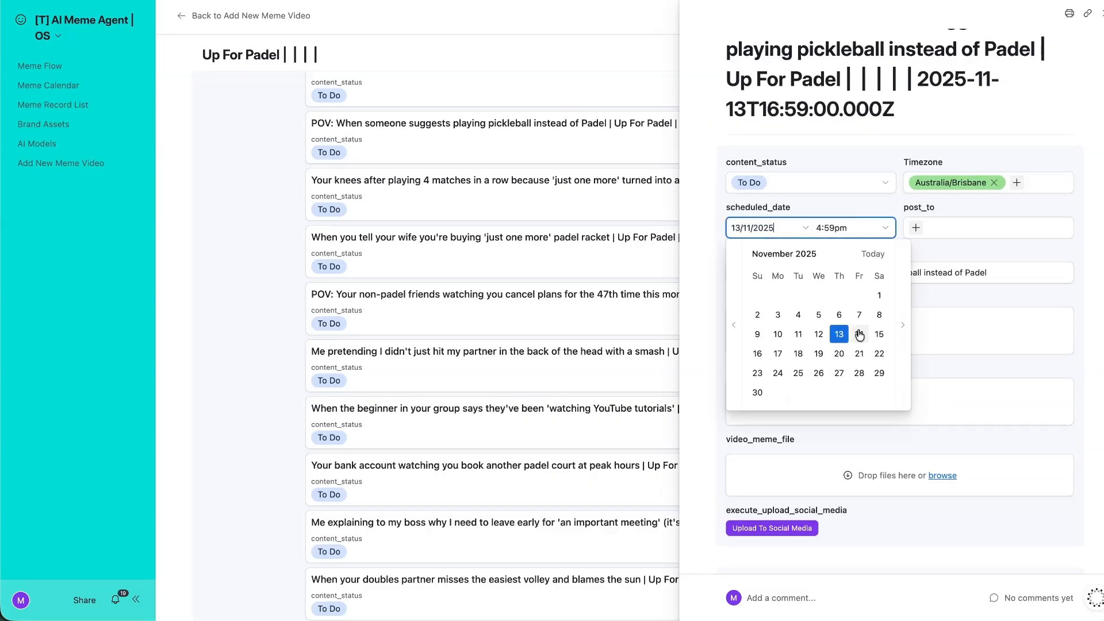
{"action": "left_click", "coordinate": [859, 336]}
Set post_to to instagram_reel, youtube_shorts, tiktok and facebook_reel, then check recent downloads.
{"action": "left_click", "coordinate": [916, 227]}
{"action": "left_click", "coordinate": [957, 287]}
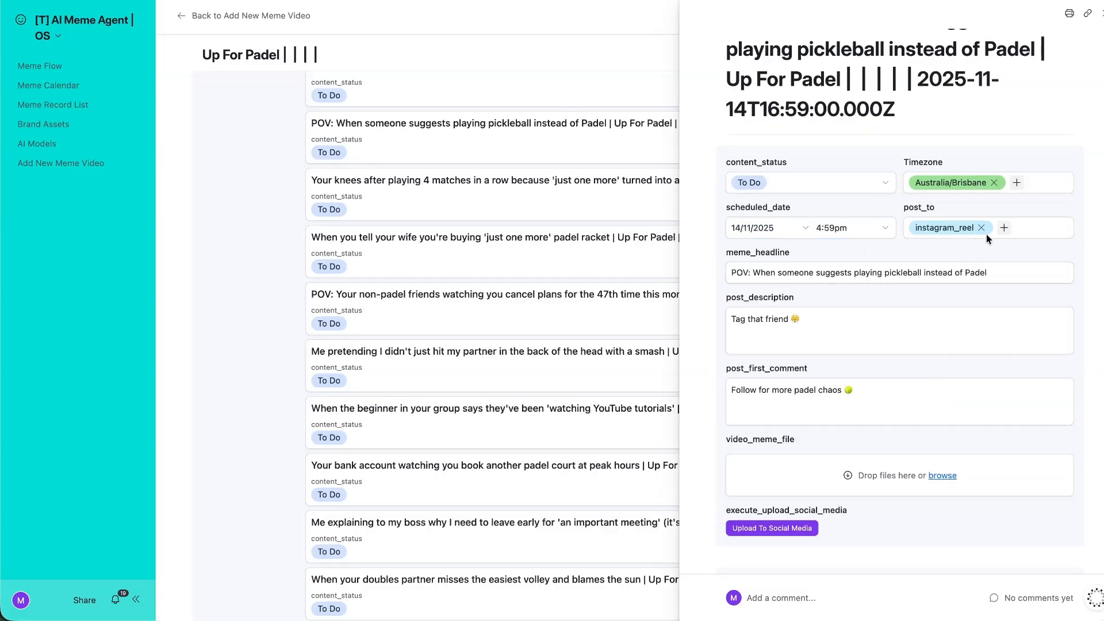
{"action": "left_click", "coordinate": [1029, 263]}
{"action": "left_click", "coordinate": [1027, 282]}
{"action": "left_click", "coordinate": [1041, 282]}
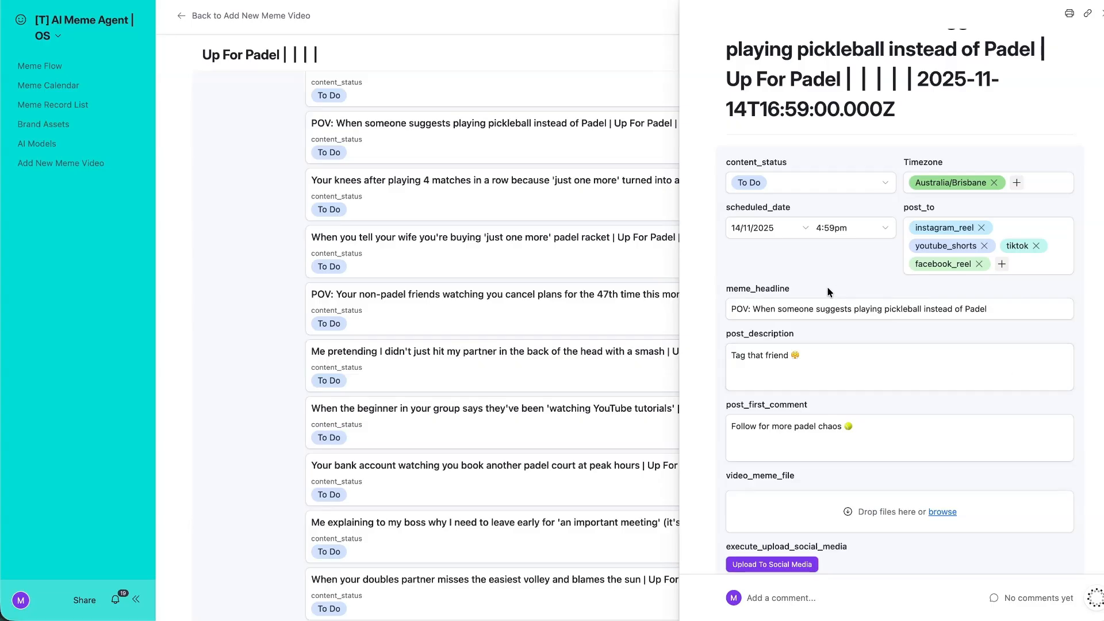
{"action": "scroll", "coordinate": [742, 261], "scroll_direction": "down", "scroll_amount": 3}
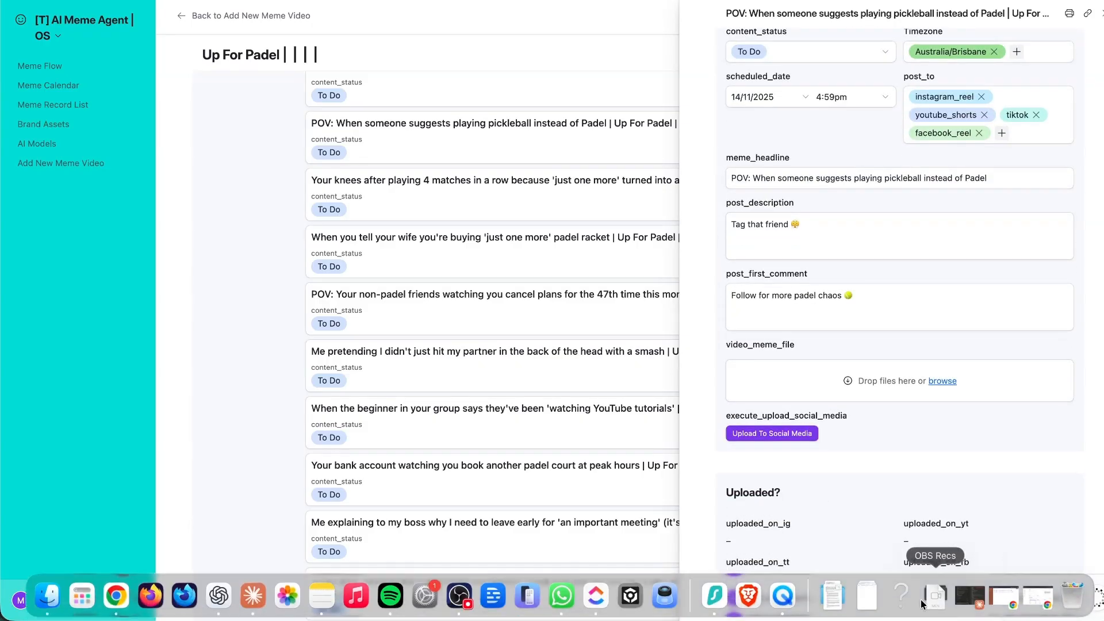
{"action": "left_click", "coordinate": [857, 600]}
{"action": "left_click", "coordinate": [868, 597]}
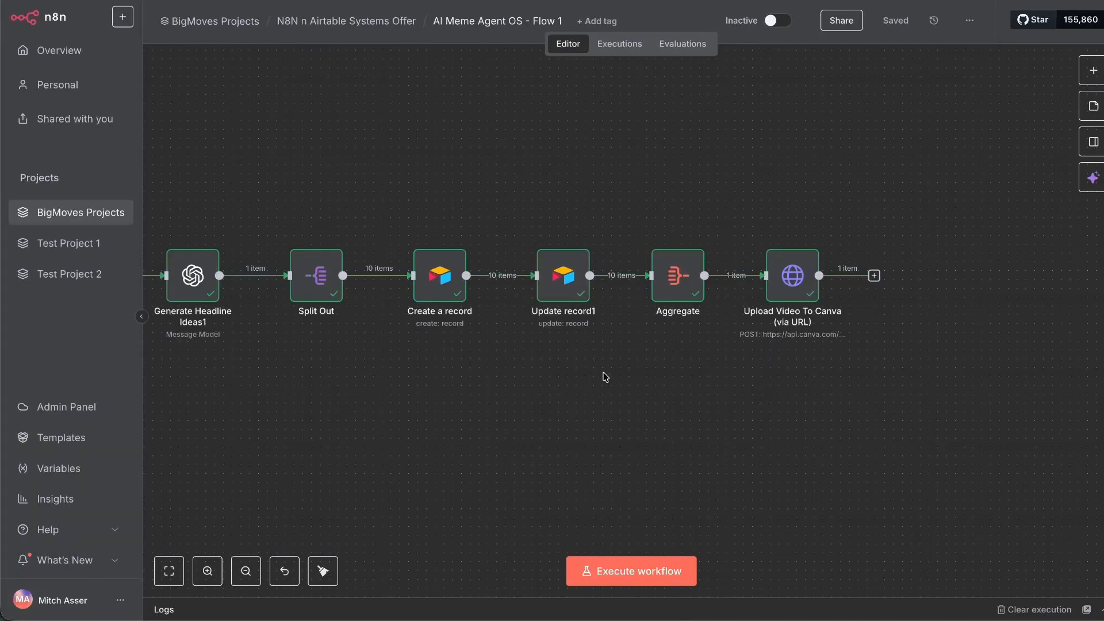
Add the post_to column to the Create a record node's fields.
{"action": "scroll", "coordinate": [553, 316], "scroll_direction": "left", "scroll_amount": 4}
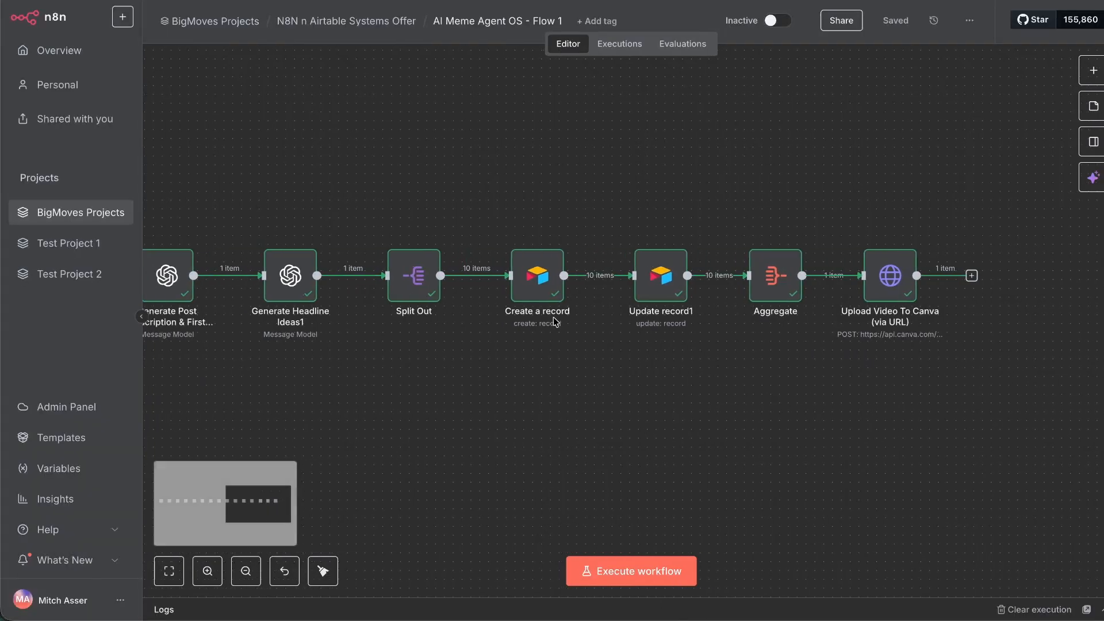
{"action": "left_click", "coordinate": [544, 278]}
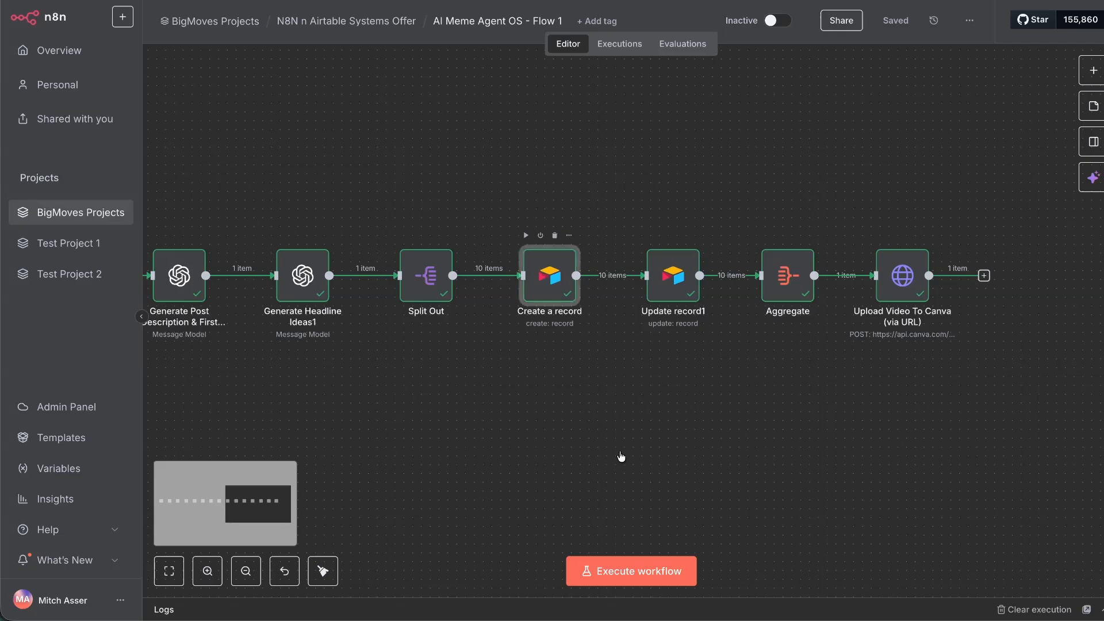
{"action": "key", "text": "Return"}
{"action": "scroll", "coordinate": [569, 403], "scroll_direction": "down", "scroll_amount": 5}
{"action": "left_click", "coordinate": [578, 488]}
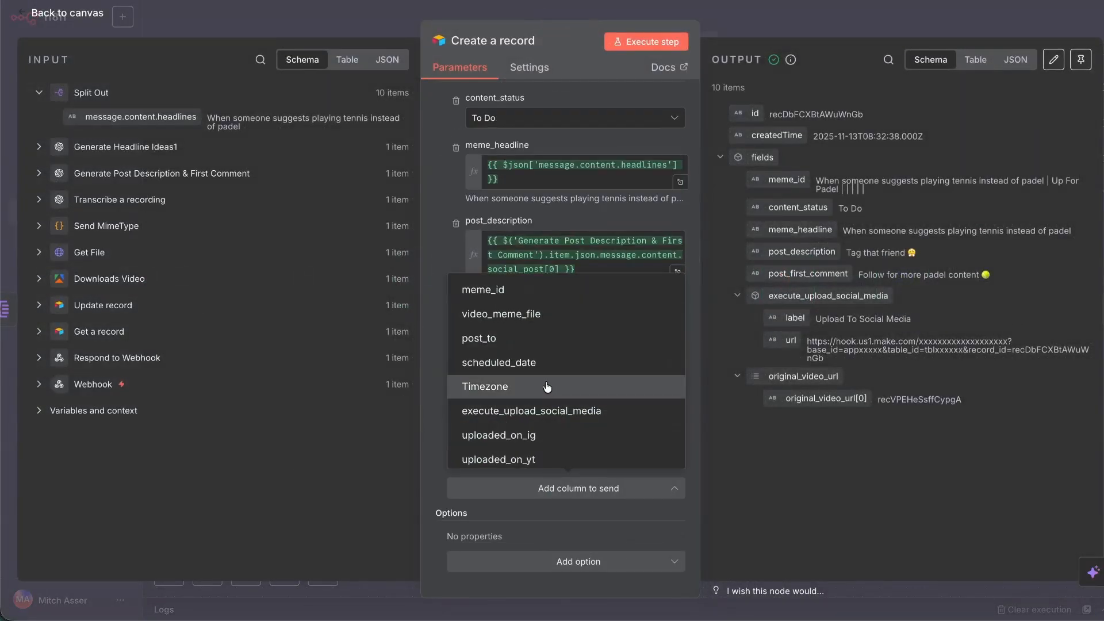
{"action": "scroll", "coordinate": [537, 364], "scroll_direction": "down", "scroll_amount": 2}
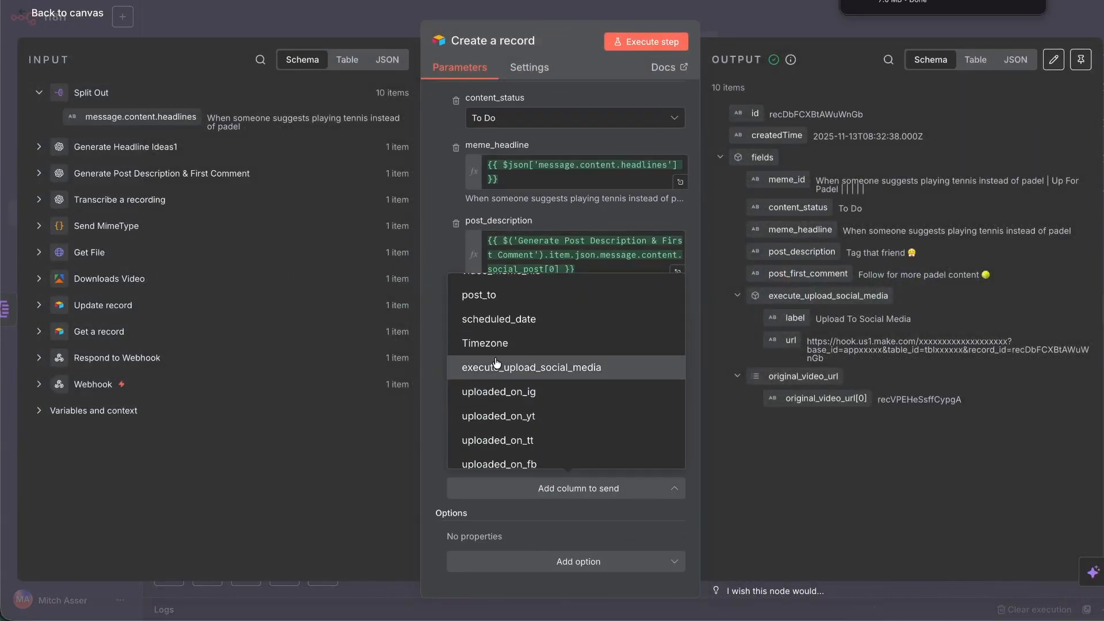
{"action": "scroll", "coordinate": [497, 362], "scroll_direction": "up", "scroll_amount": 2}
{"action": "left_click", "coordinate": [501, 343]}
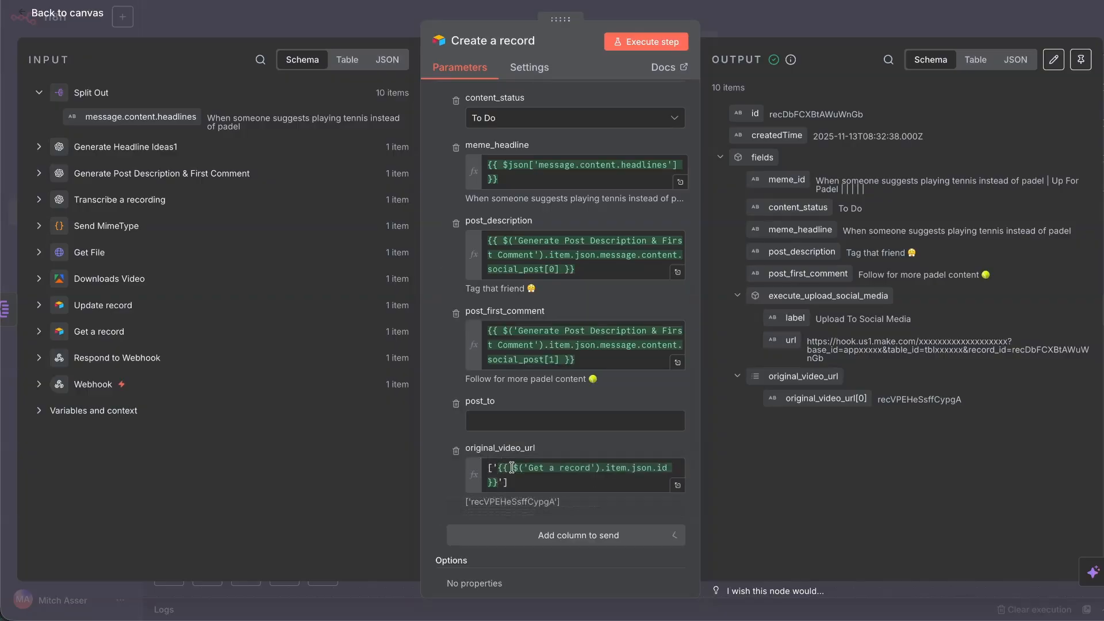
Set post_to to ["instagram_reel","youtube_shorts","tiktok","facebook_reel"] and test-run the node.
{"action": "left_click", "coordinate": [498, 420]}
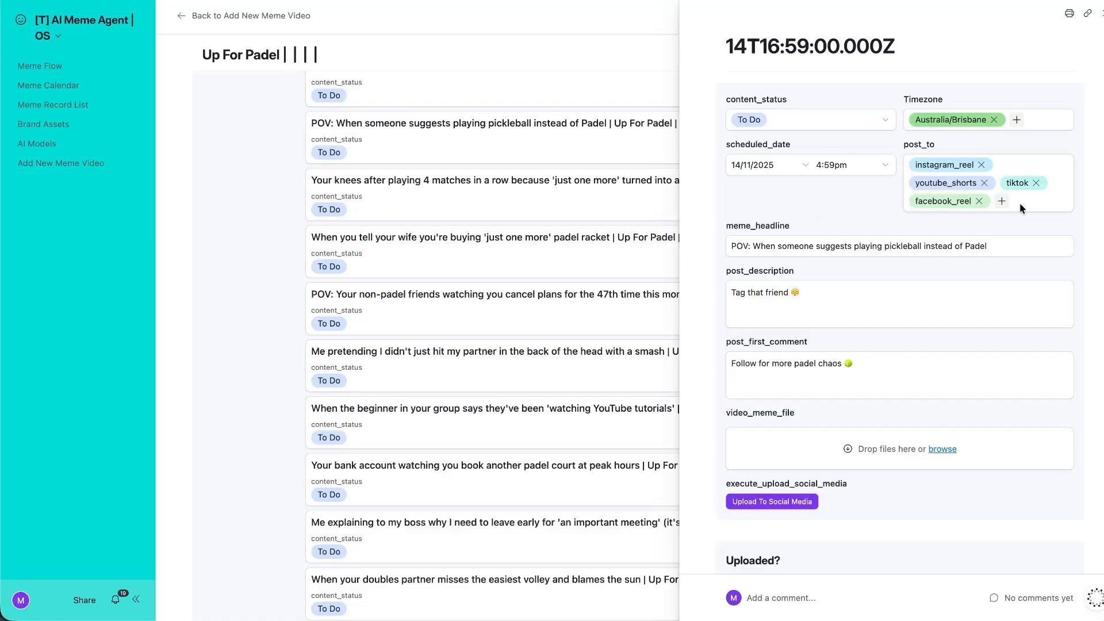
{"action": "left_click_drag", "start_coordinate": [912, 159], "coordinate": [1009, 210]}
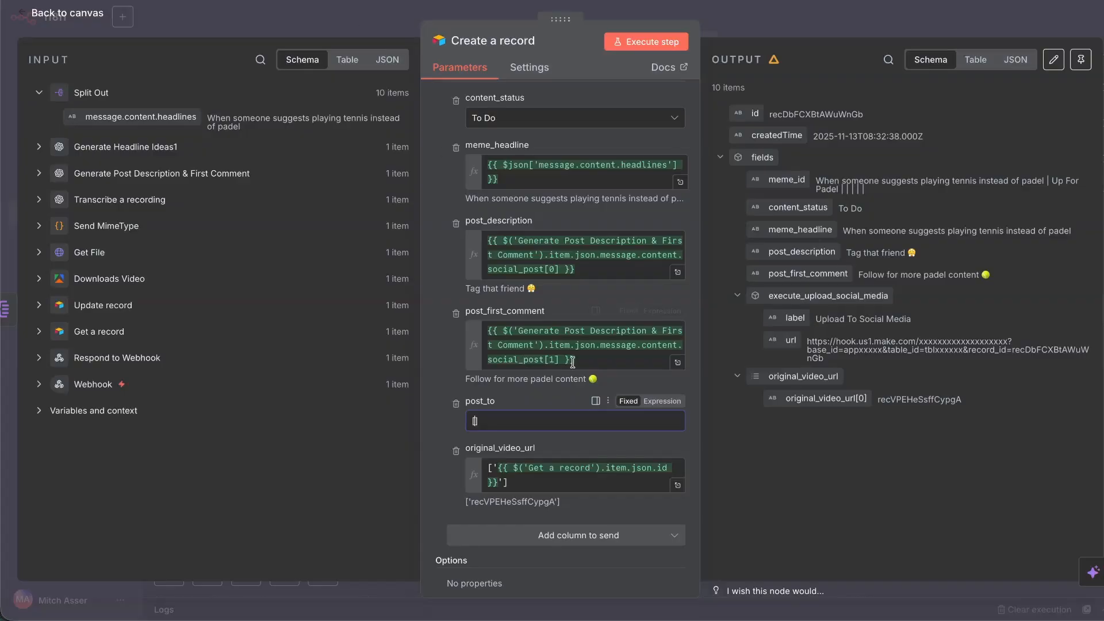
{"action": "type", "text": "instagram_reel youtube_shorts tiktok facebook_reel"}
{"action": "key", "text": "super+Left"}
{"action": "type", "text": "["}
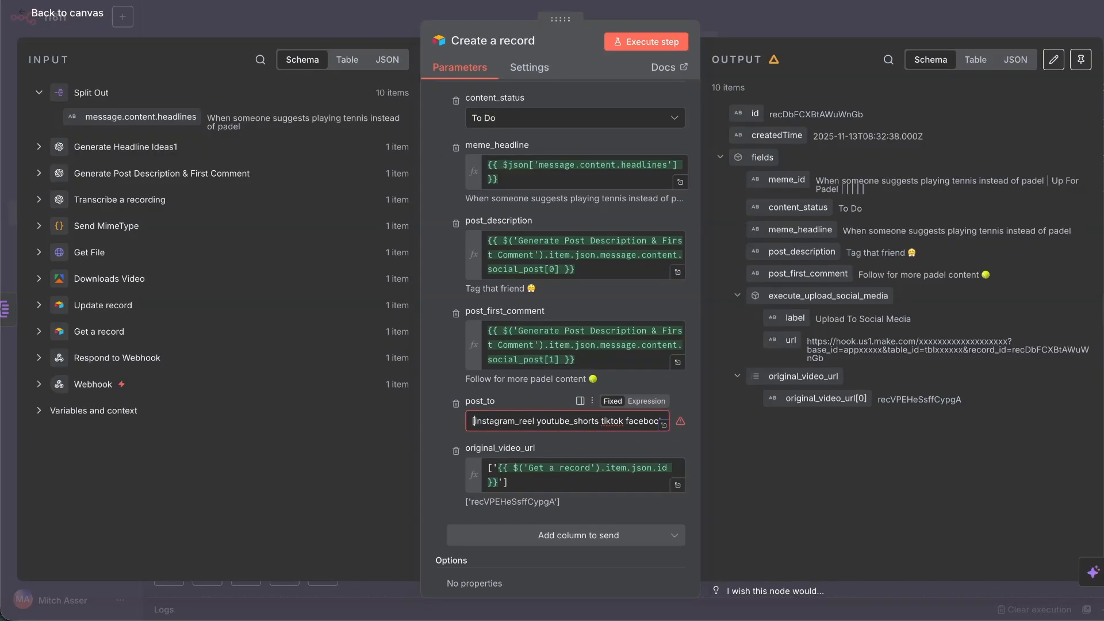
{"action": "type", "text": "\""}
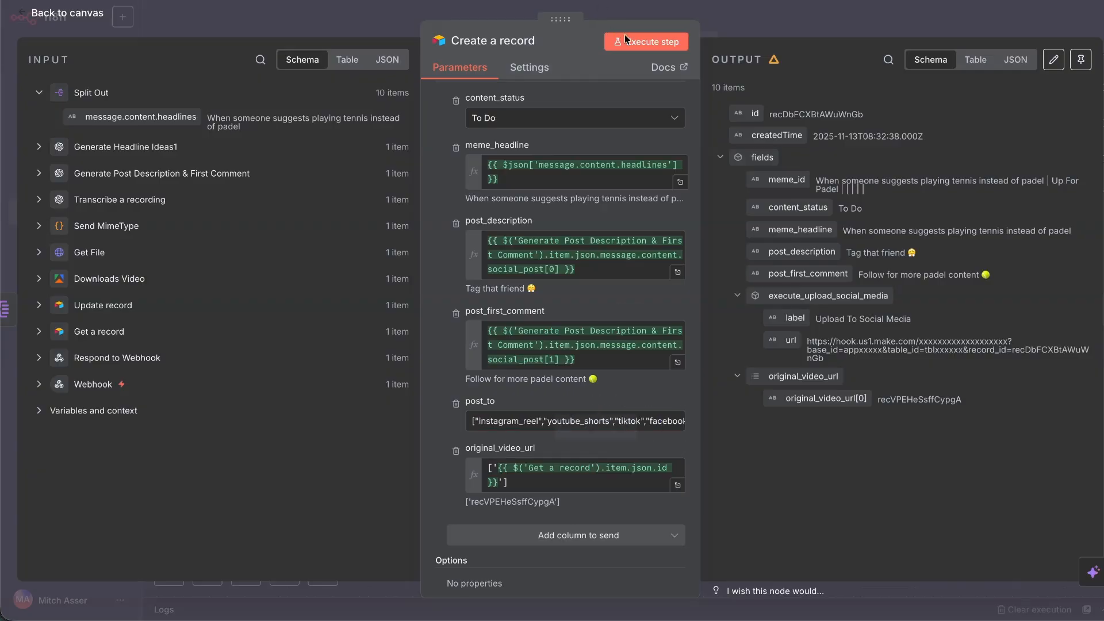
{"action": "left_click", "coordinate": [646, 43]}
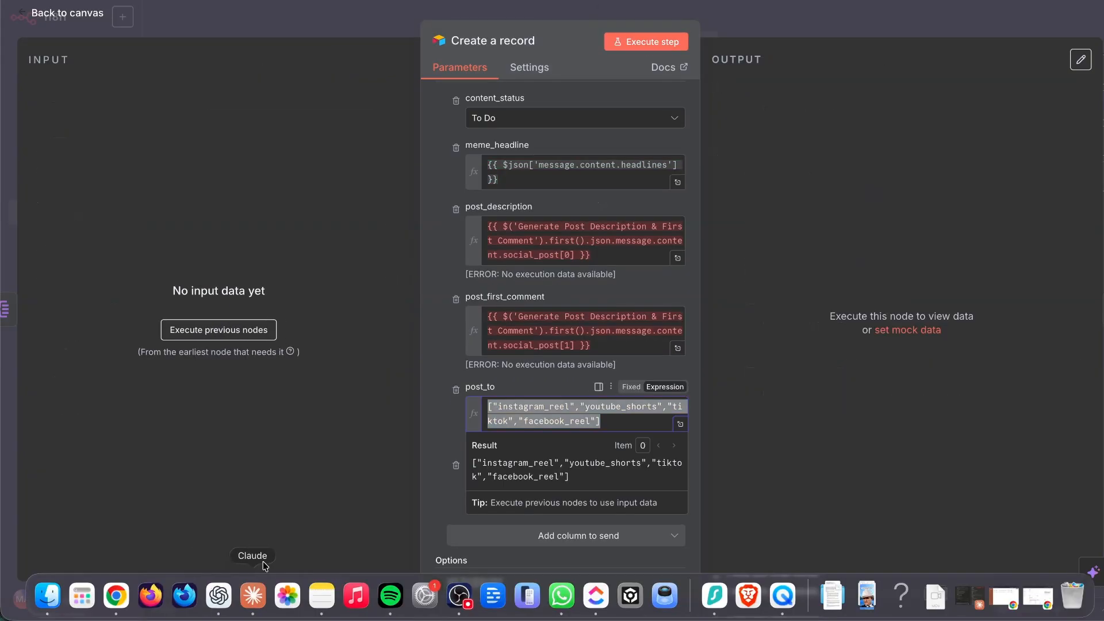
Start writing a new message in the ChatGPT conversation.
{"action": "left_click", "coordinate": [264, 578]}
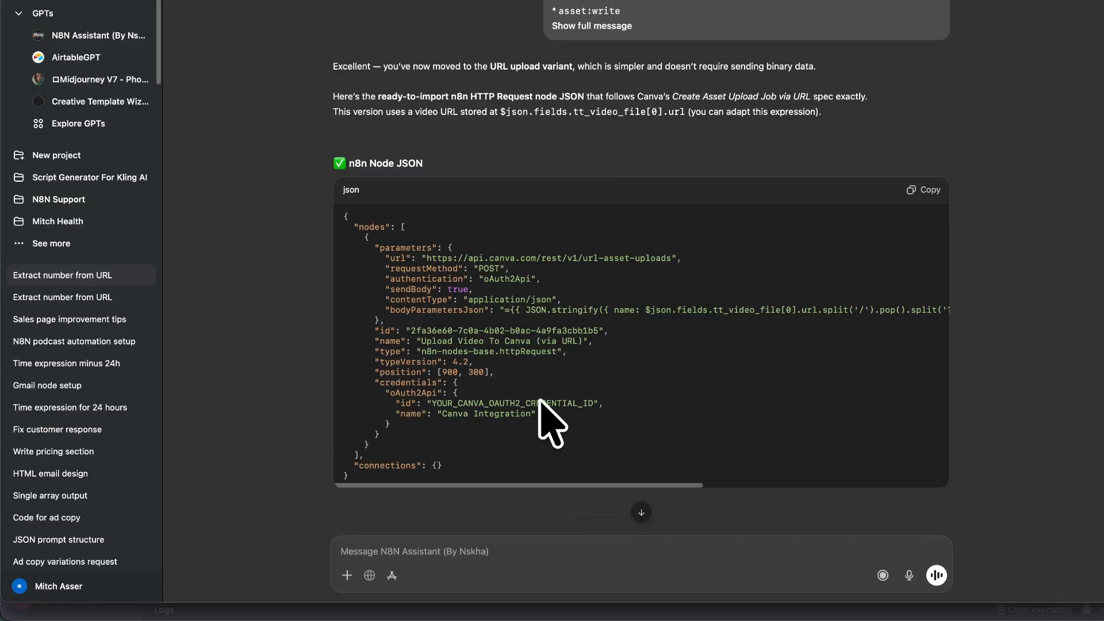
{"action": "left_click", "coordinate": [387, 553]}
{"action": "type", "text": "w"}
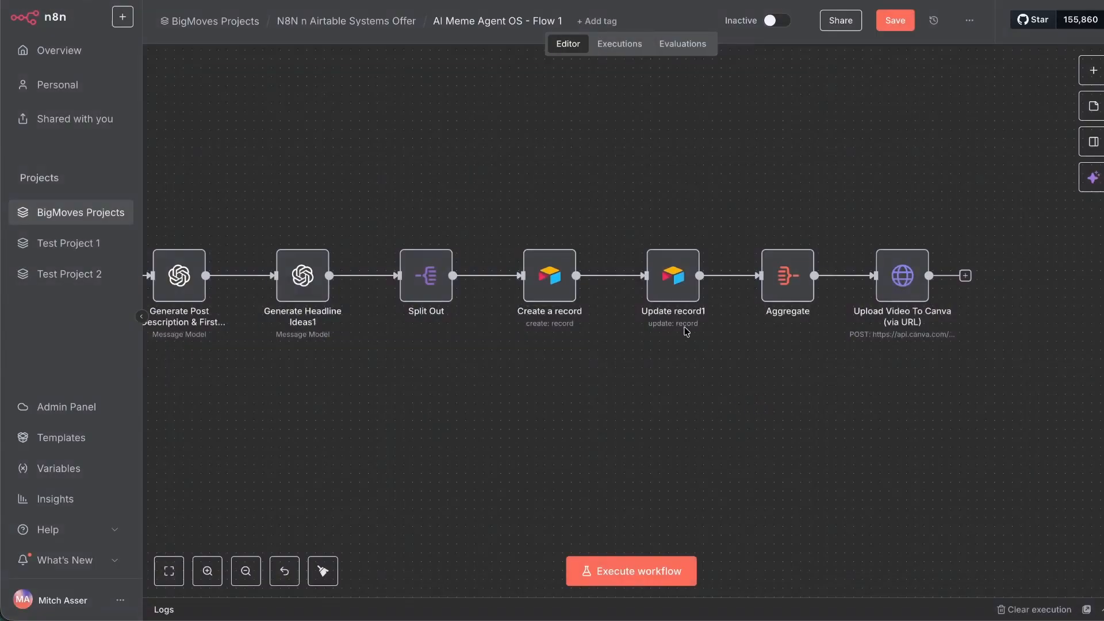
Save the workflow and execute the whole workflow.
{"action": "scroll", "coordinate": [651, 184], "scroll_direction": "left", "scroll_amount": 10}
{"action": "scroll", "coordinate": [644, 191], "scroll_direction": "left", "scroll_amount": 8}
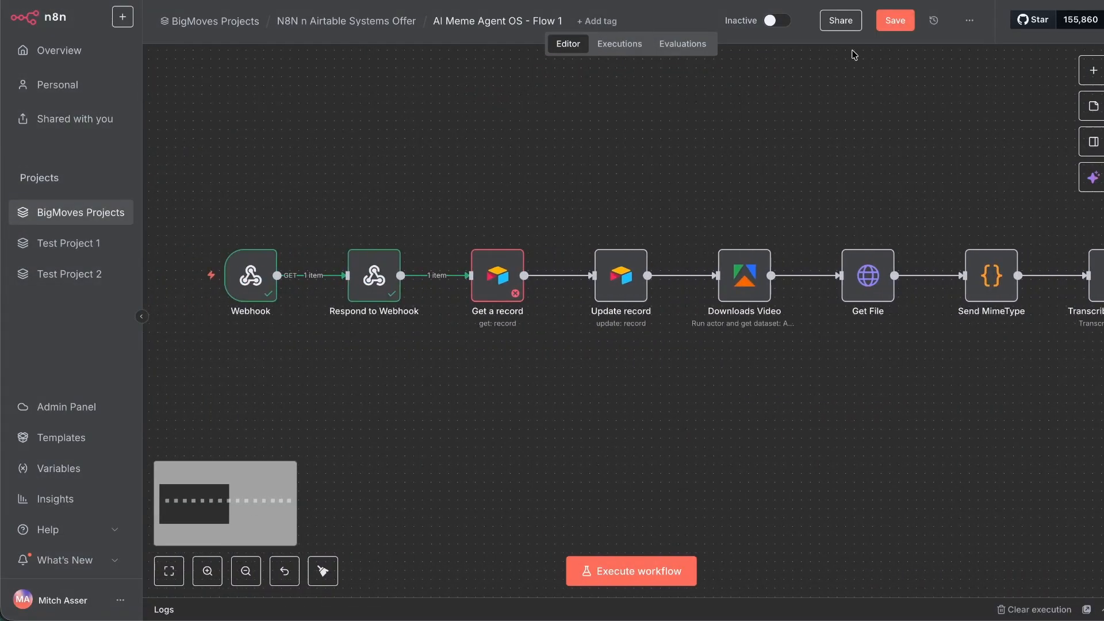
{"action": "left_click", "coordinate": [893, 25]}
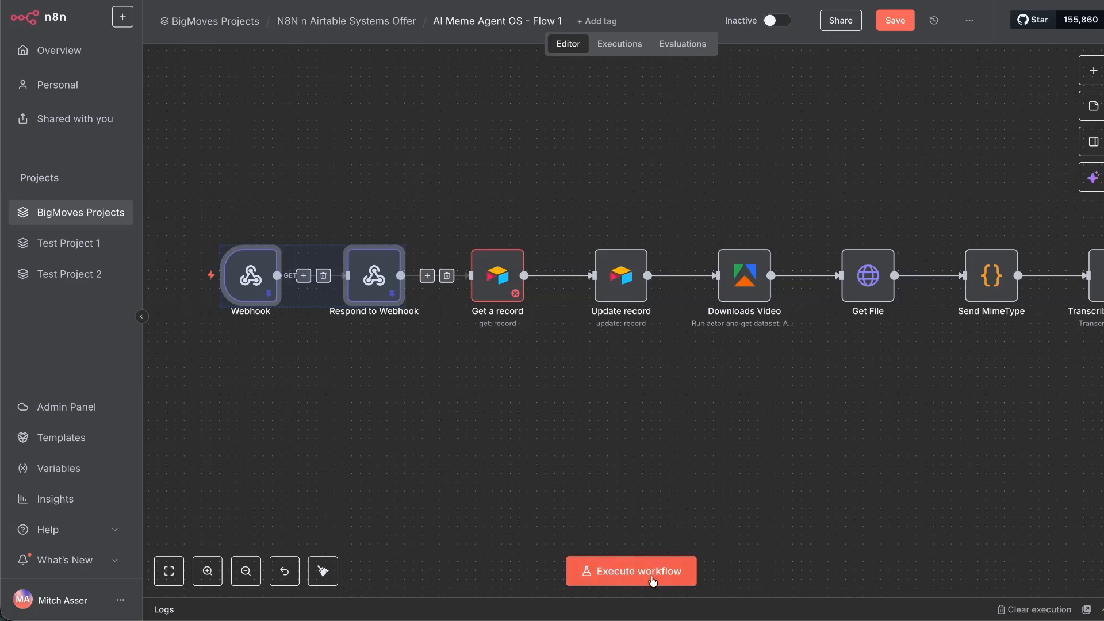
{"action": "left_click", "coordinate": [631, 571]}
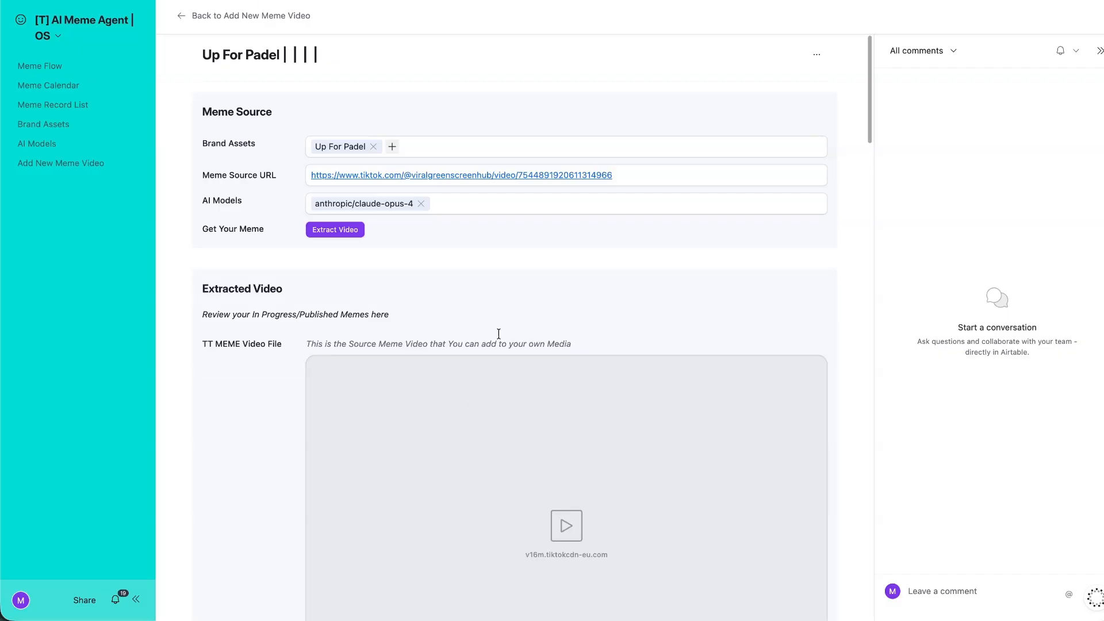
{"action": "scroll", "coordinate": [429, 259], "scroll_direction": "down", "scroll_amount": 5}
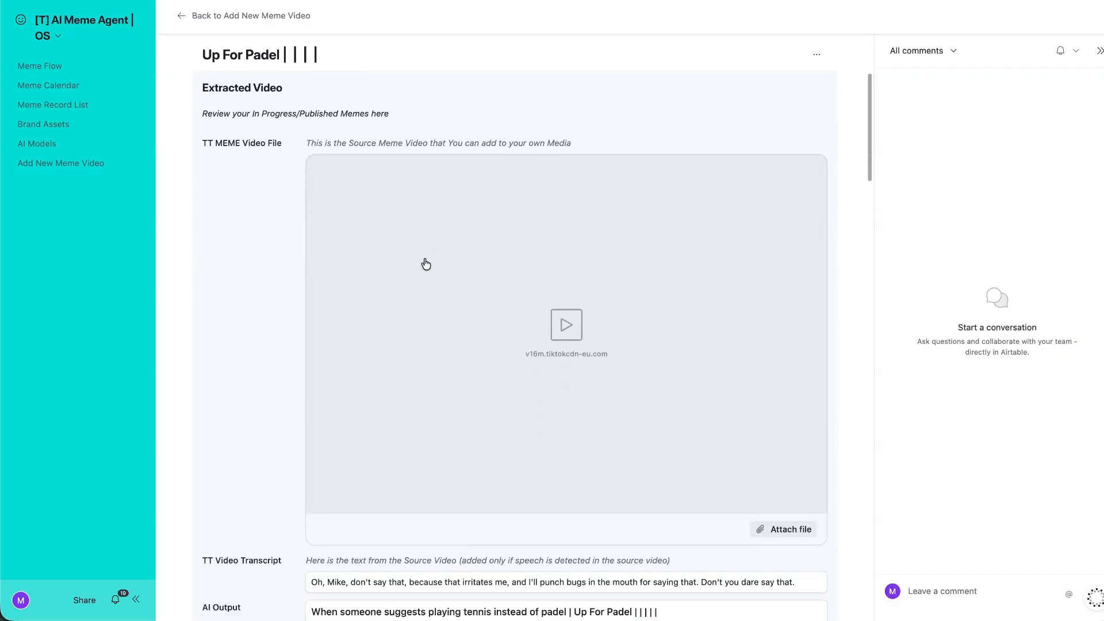
Open the first AI output record and schedule it for 14 November, Australia/Brisbane timezone.
{"action": "scroll", "coordinate": [454, 236], "scroll_direction": "up", "scroll_amount": 3}
{"action": "scroll", "coordinate": [438, 154], "scroll_direction": "down", "scroll_amount": 10}
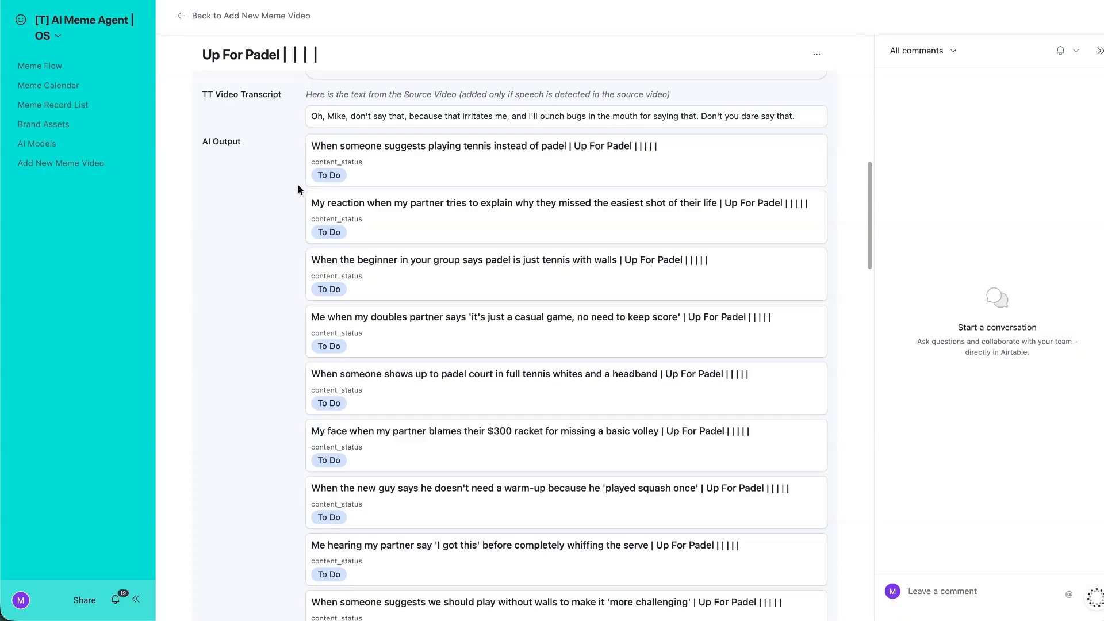
{"action": "left_click", "coordinate": [314, 186]}
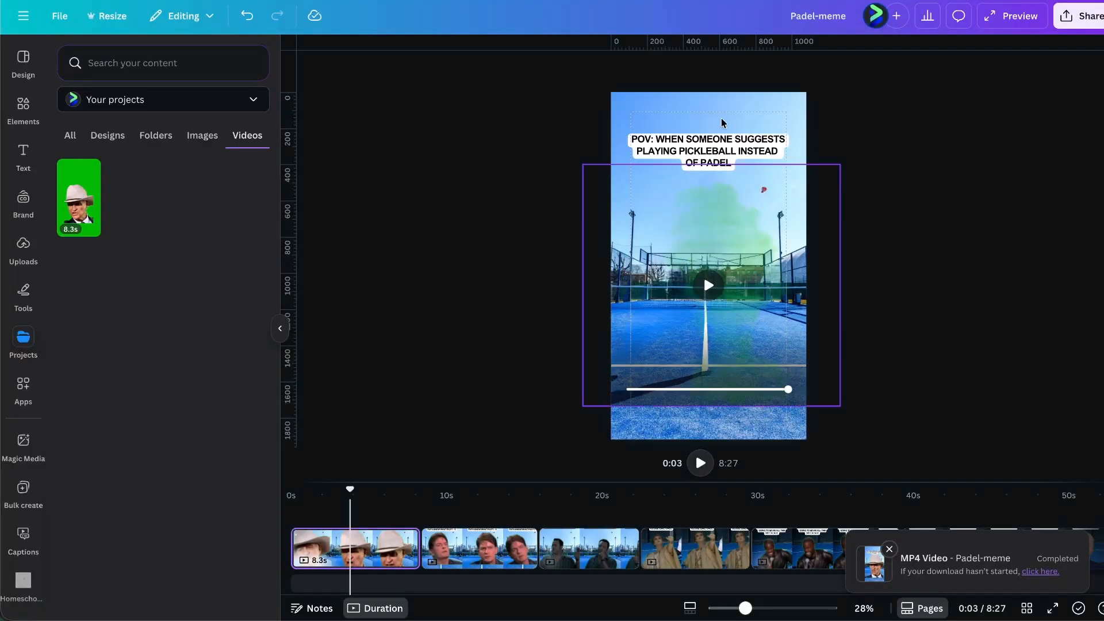
{"action": "left_click", "coordinate": [705, 154]}
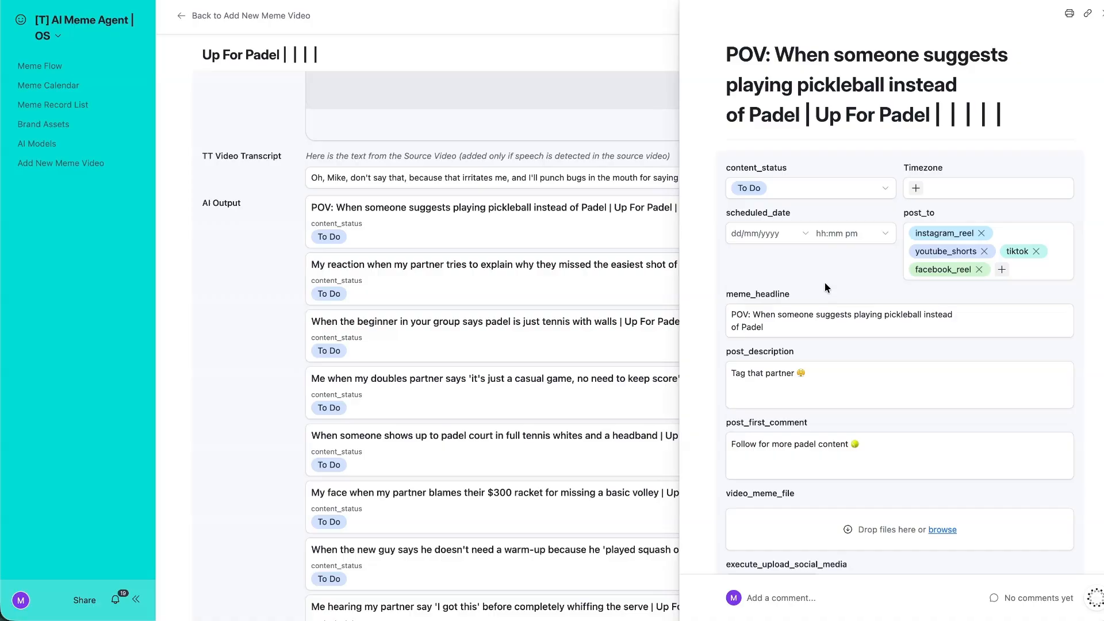
{"action": "scroll", "coordinate": [826, 283], "scroll_direction": "down", "scroll_amount": 3}
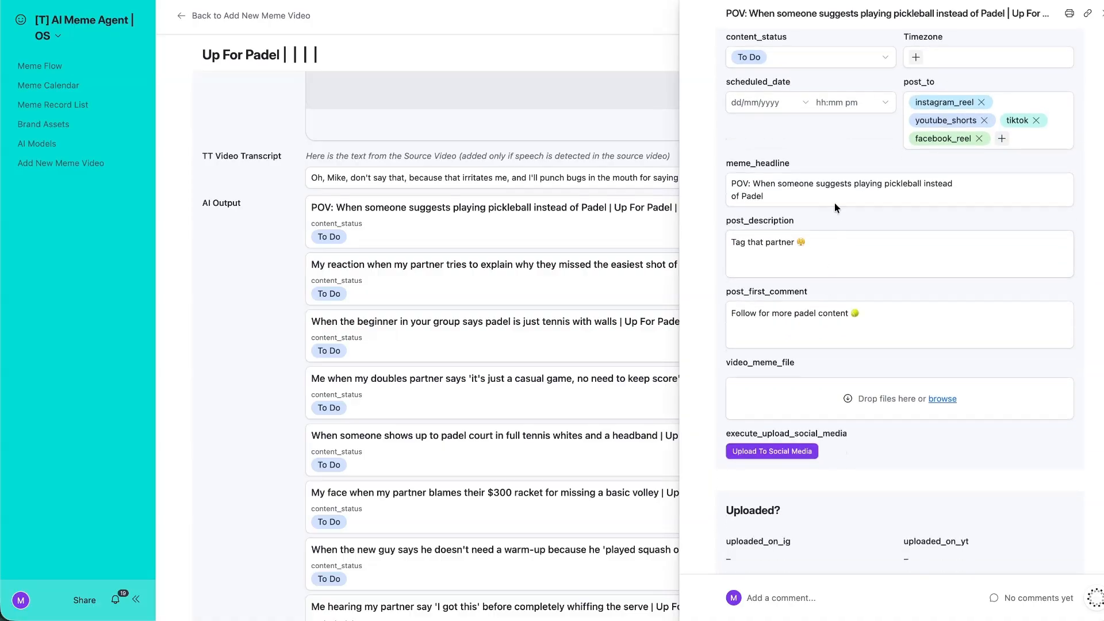
{"action": "scroll", "coordinate": [834, 203], "scroll_direction": "up", "scroll_amount": 1}
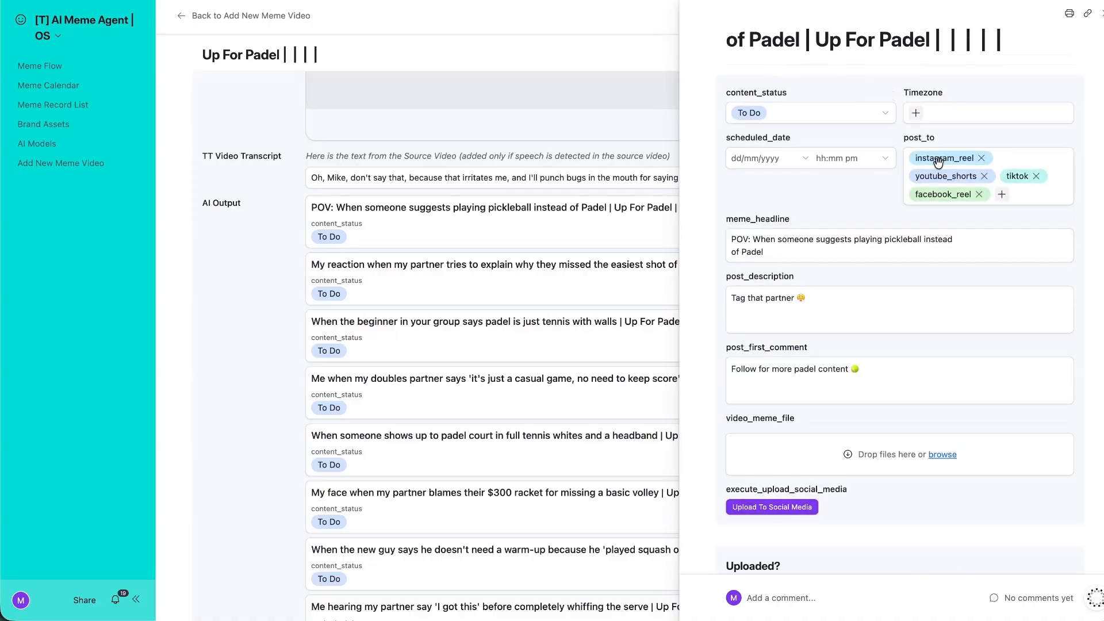
{"action": "left_click", "coordinate": [765, 156]}
{"action": "left_click", "coordinate": [860, 264]}
{"action": "left_click", "coordinate": [916, 144]}
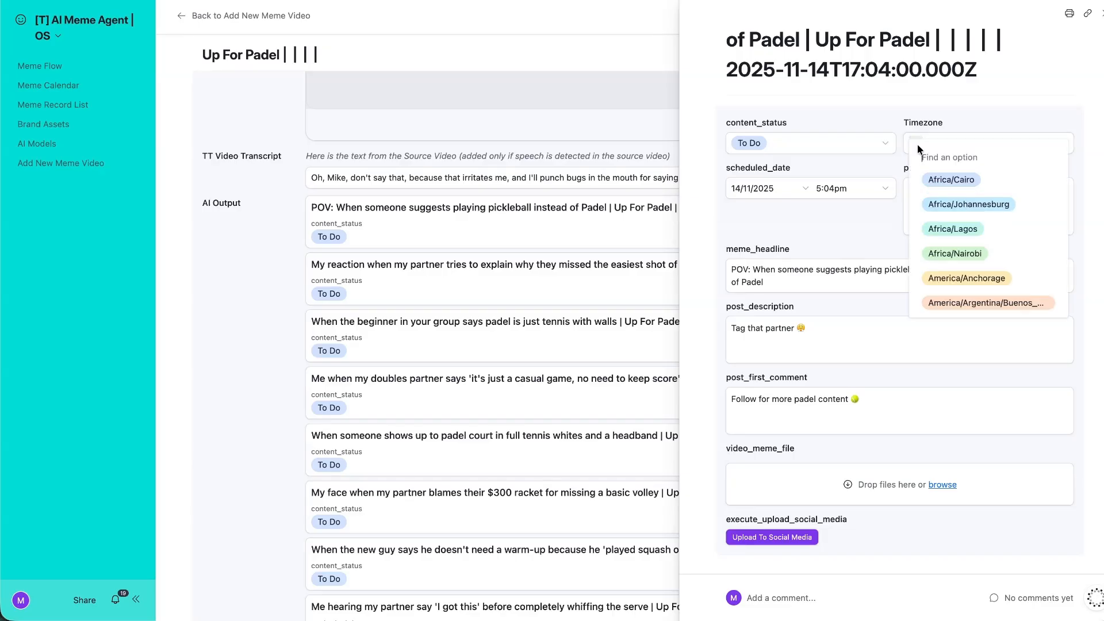
{"action": "type", "text": "bri"}
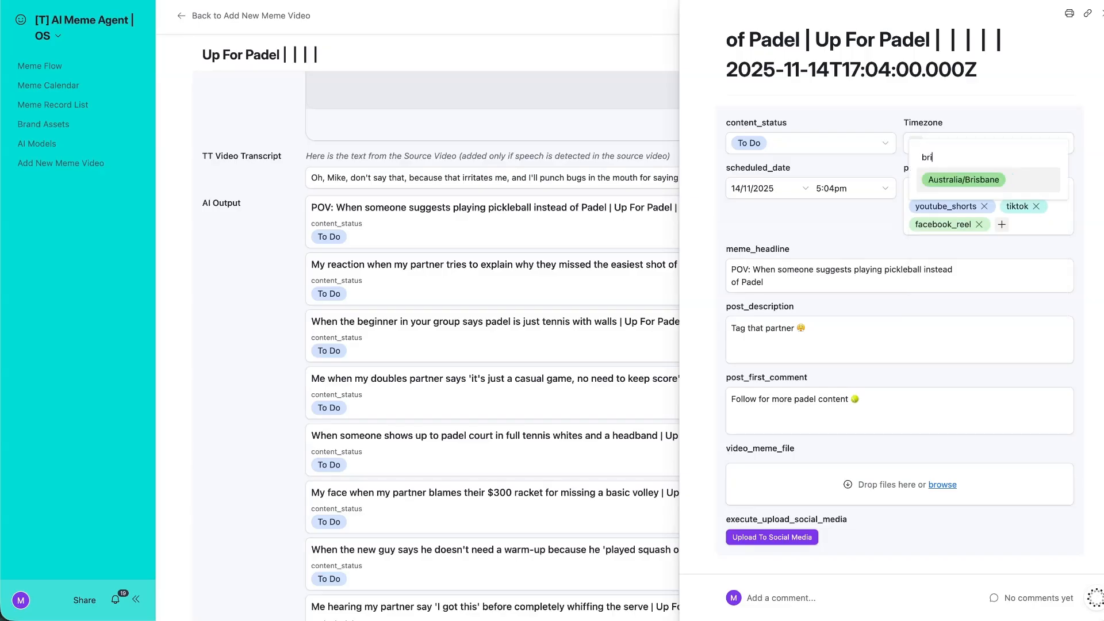
{"action": "left_click", "coordinate": [987, 176]}
Attach the downloaded meme video to the record's video_meme_file field.
{"action": "scroll", "coordinate": [826, 230], "scroll_direction": "down", "scroll_amount": 5}
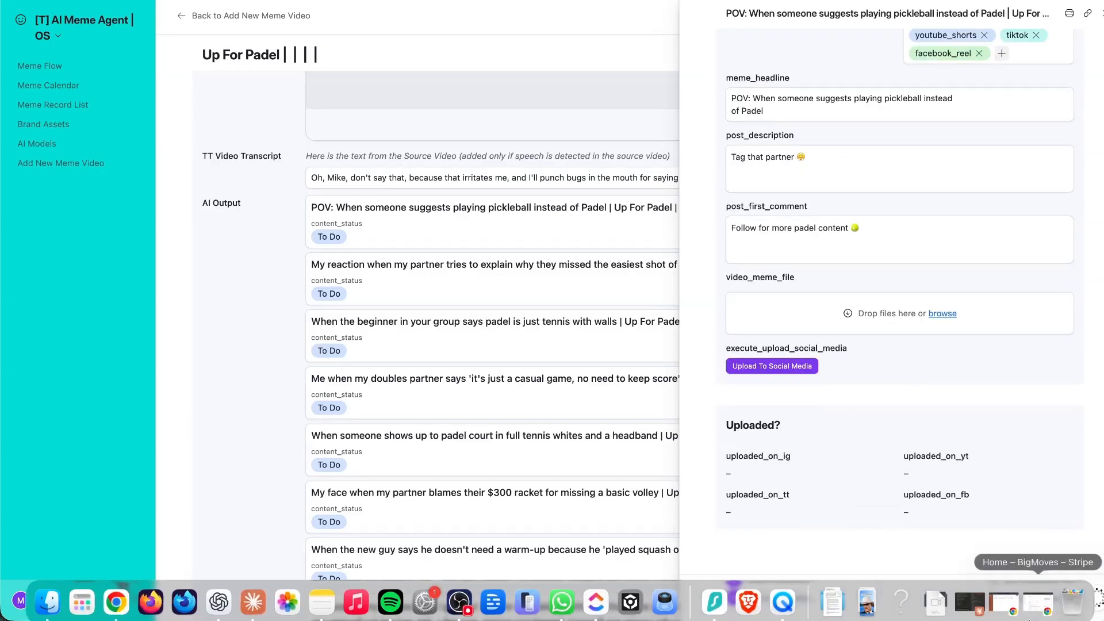
{"action": "left_click", "coordinate": [871, 596]}
{"action": "left_click_drag", "start_coordinate": [877, 532], "coordinate": [909, 253]}
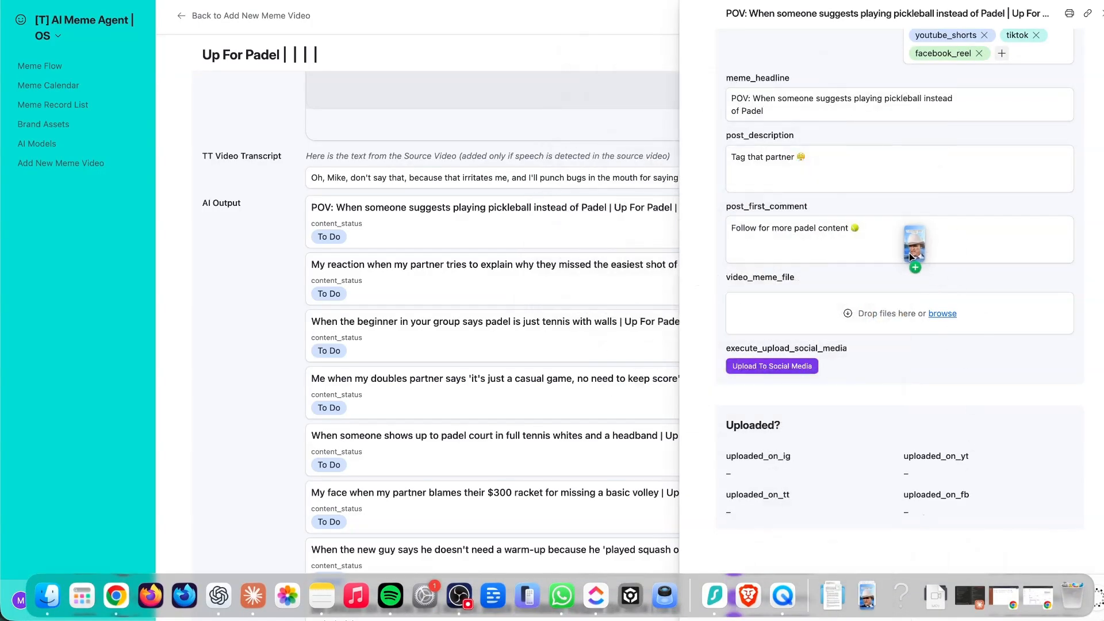
{"action": "left_click_drag", "start_coordinate": [880, 303], "coordinate": [881, 306]}
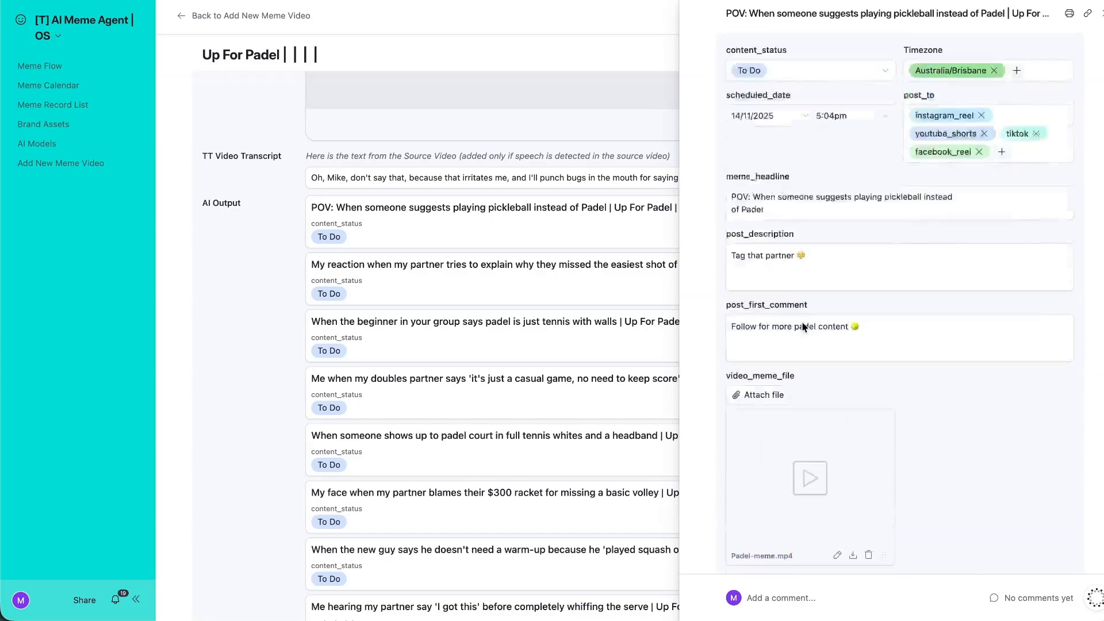
Review the content_status options, leaving the meme at To Do.
{"action": "scroll", "coordinate": [804, 327], "scroll_direction": "up", "scroll_amount": 6}
{"action": "scroll", "coordinate": [789, 425], "scroll_direction": "down", "scroll_amount": 7}
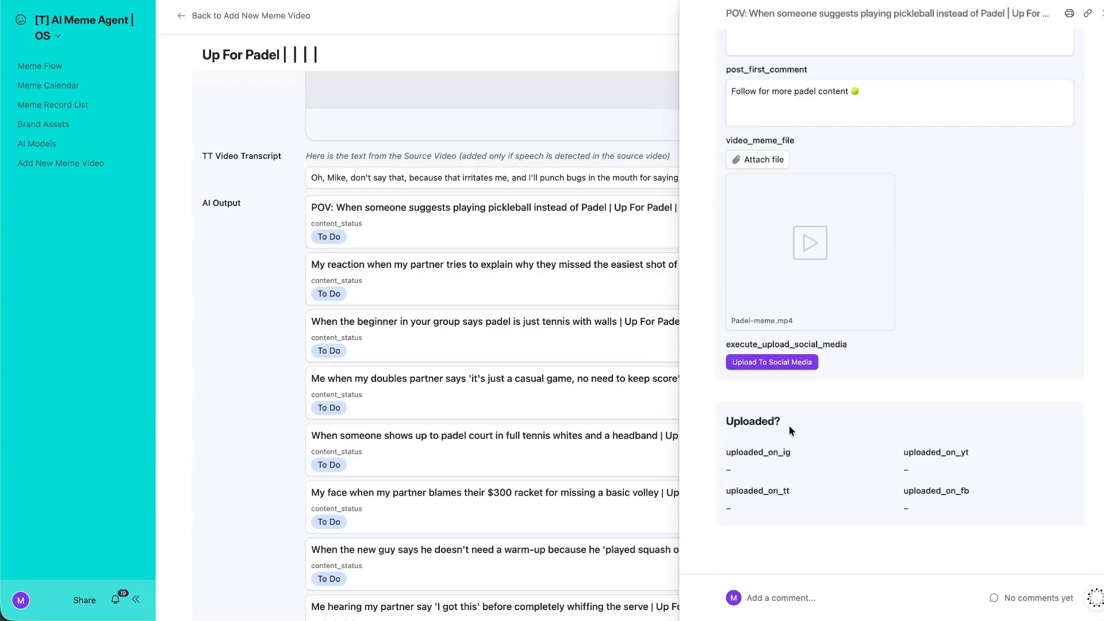
{"action": "scroll", "coordinate": [633, 380], "scroll_direction": "up", "scroll_amount": 10}
{"action": "scroll", "coordinate": [774, 210], "scroll_direction": "up", "scroll_amount": 7}
{"action": "left_click", "coordinate": [777, 214]}
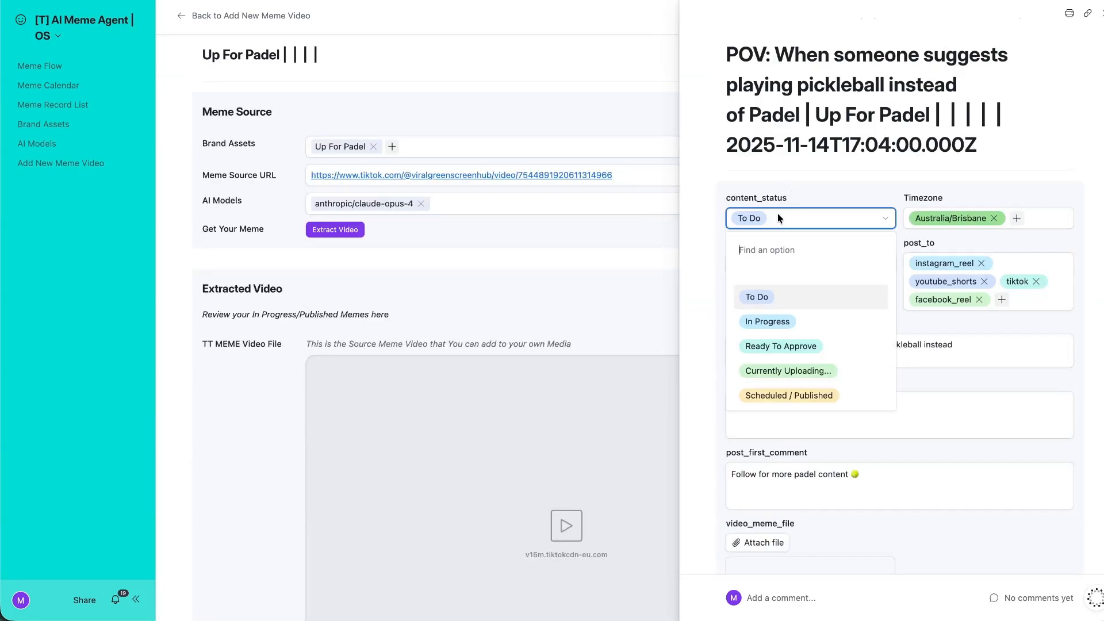
{"action": "scroll", "coordinate": [789, 397], "scroll_direction": "down", "scroll_amount": 1}
{"action": "left_click", "coordinate": [868, 158]}
Switch the AI Meme Agent interface into Edit pages mode.
{"action": "scroll", "coordinate": [368, 92], "scroll_direction": "down", "scroll_amount": 3}
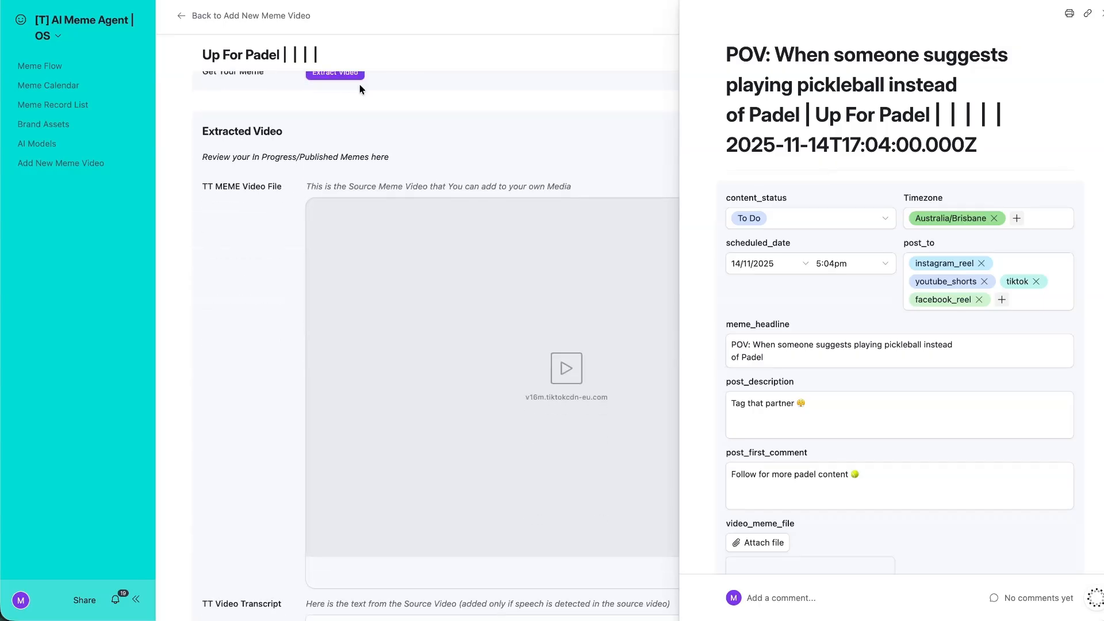
{"action": "scroll", "coordinate": [352, 178], "scroll_direction": "up", "scroll_amount": 2}
{"action": "scroll", "coordinate": [299, 269], "scroll_direction": "down", "scroll_amount": 12}
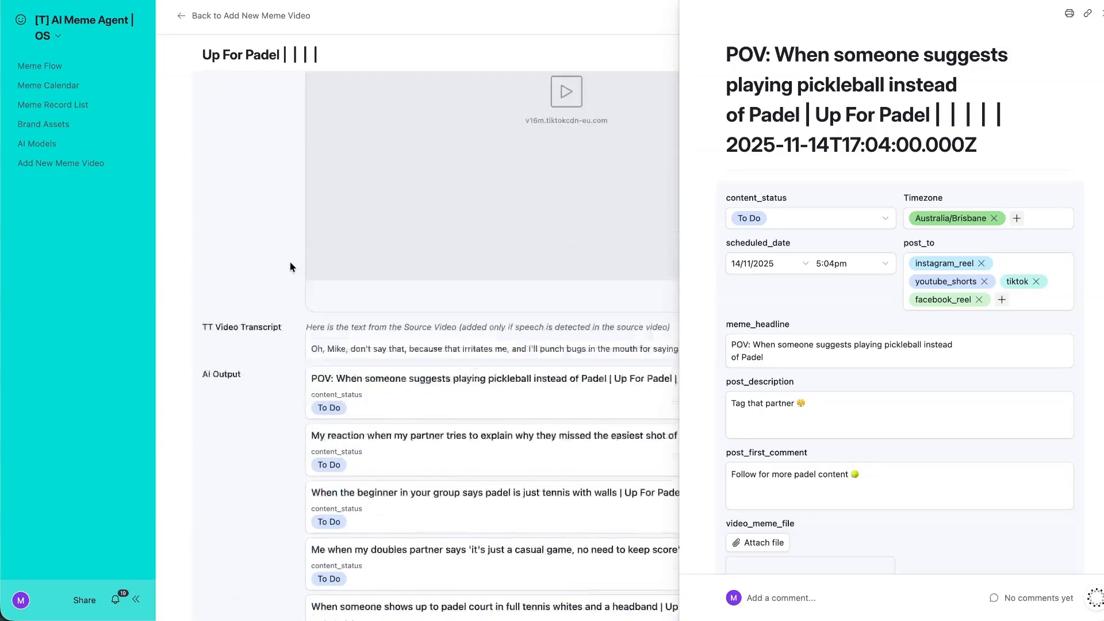
{"action": "scroll", "coordinate": [290, 264], "scroll_direction": "down", "scroll_amount": 9}
{"action": "left_click_drag", "start_coordinate": [226, 153], "coordinate": [325, 361]}
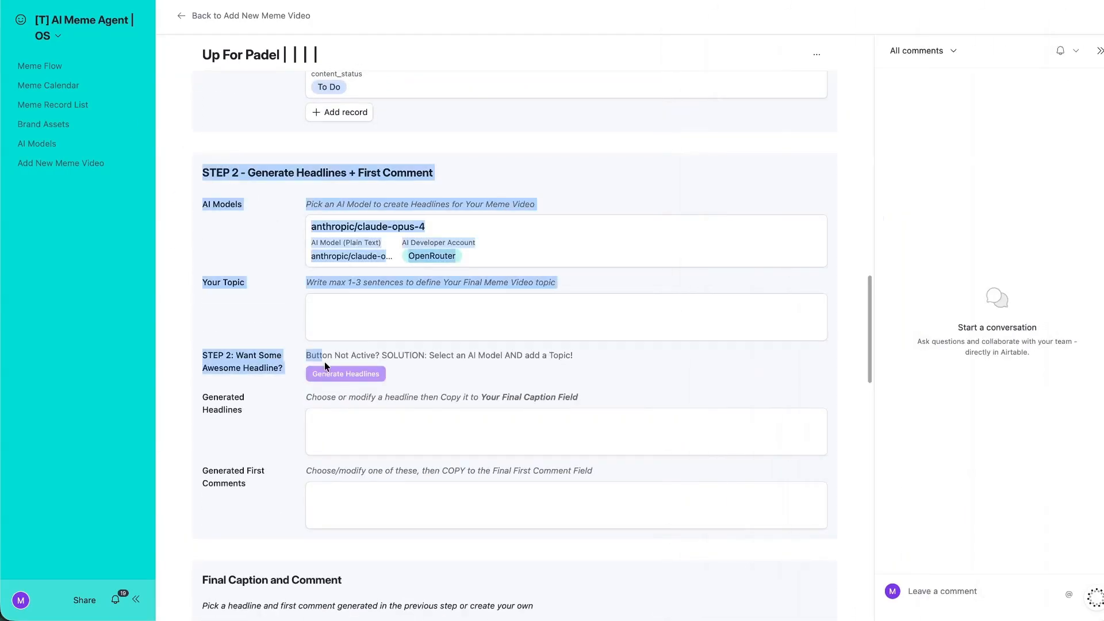
{"action": "scroll", "coordinate": [311, 354], "scroll_direction": "down", "scroll_amount": 4}
{"action": "scroll", "coordinate": [299, 346], "scroll_direction": "down", "scroll_amount": 1}
{"action": "left_click_drag", "start_coordinate": [272, 307], "coordinate": [248, 292]}
{"action": "scroll", "coordinate": [229, 268], "scroll_direction": "down", "scroll_amount": 2}
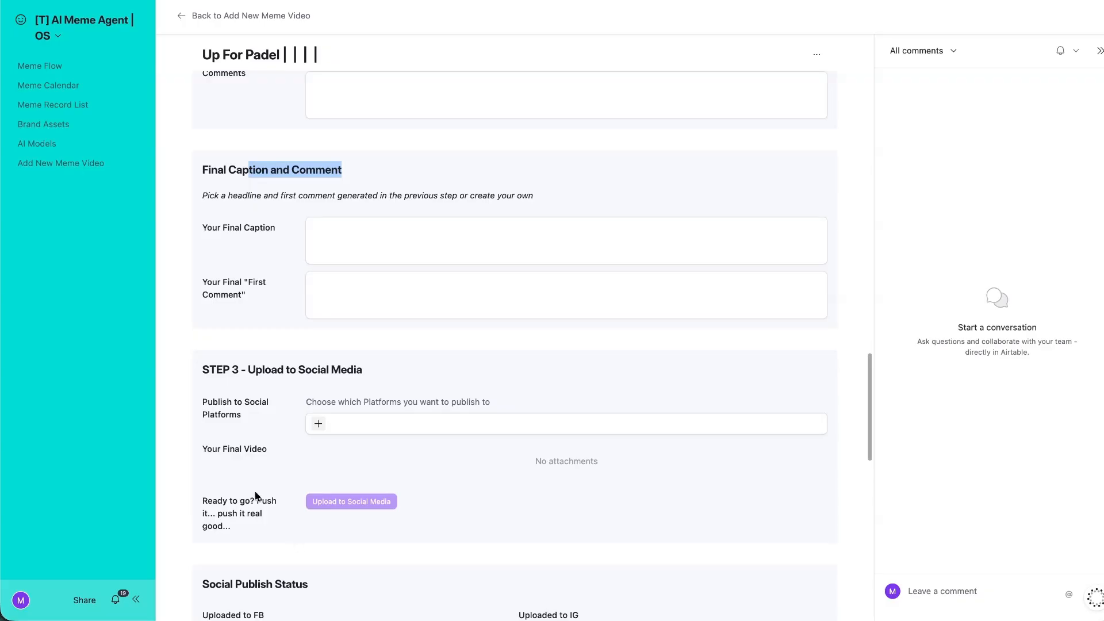
{"action": "scroll", "coordinate": [256, 495], "scroll_direction": "down", "scroll_amount": 8}
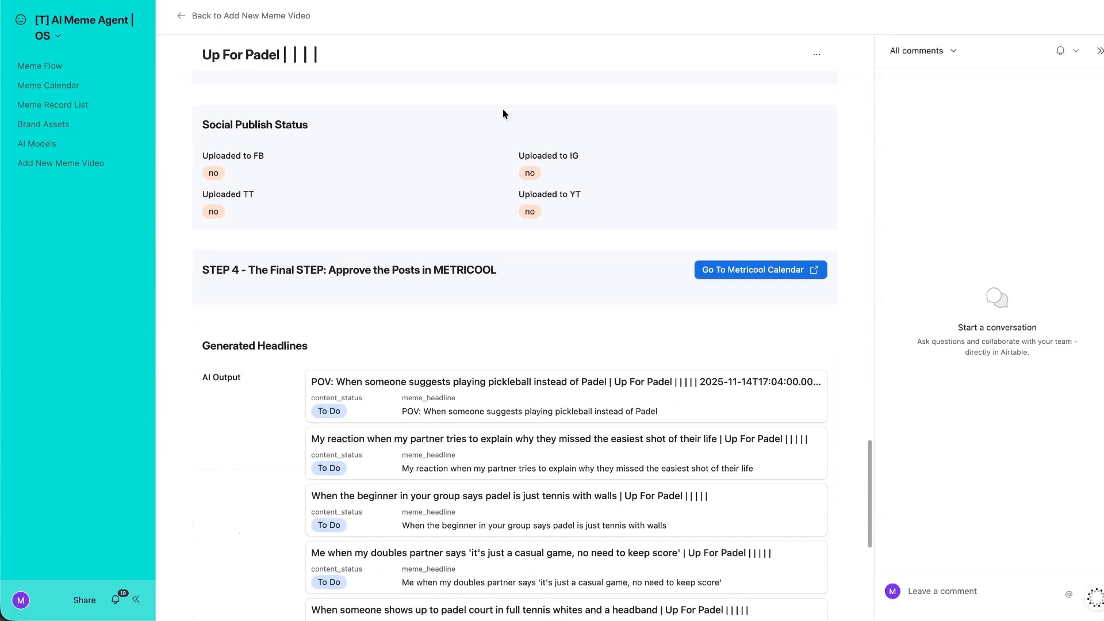
{"action": "scroll", "coordinate": [261, 296], "scroll_direction": "down", "scroll_amount": 7}
{"action": "scroll", "coordinate": [305, 222], "scroll_direction": "up", "scroll_amount": 20}
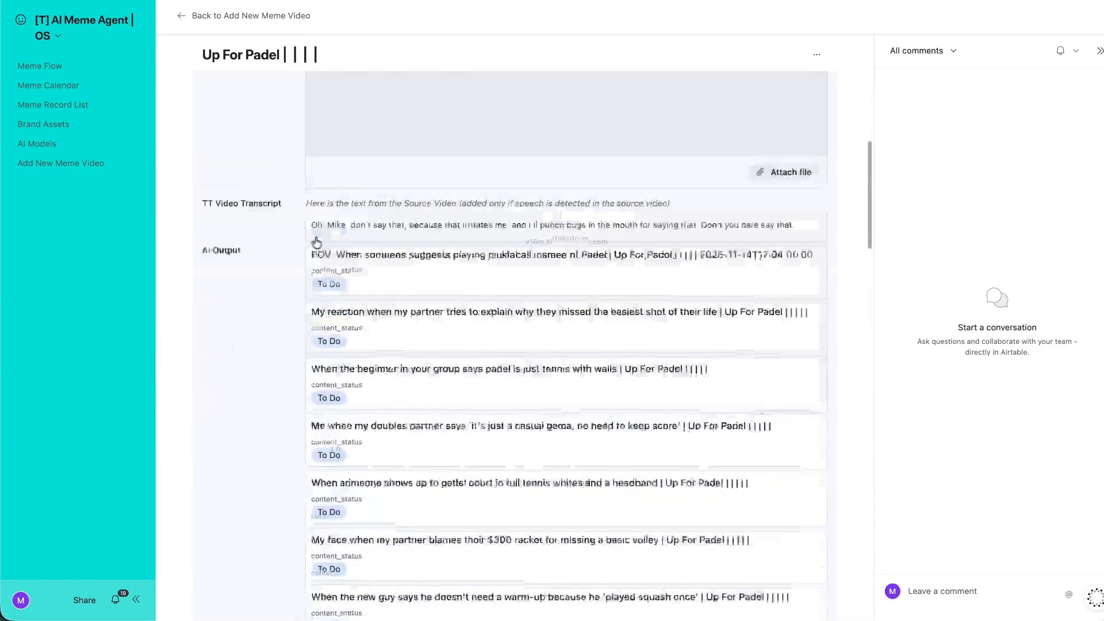
{"action": "left_click", "coordinate": [83, 20]}
{"action": "left_click", "coordinate": [114, 67]}
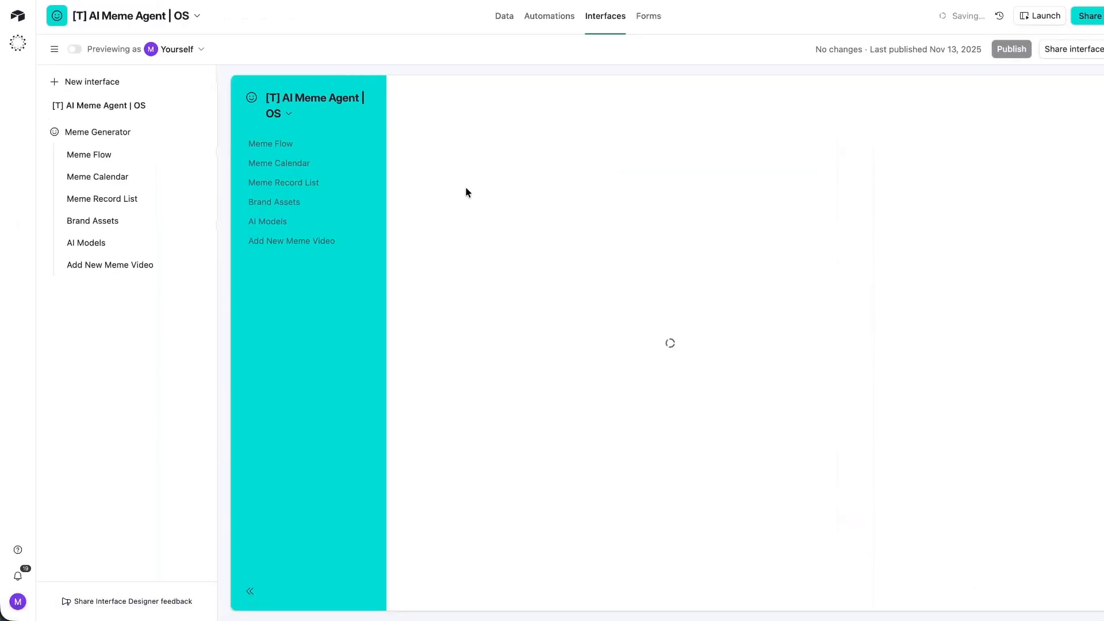
Delete the STEP 2, Final Caption and Comment, STEP 3 upload and Generated Headlines sections.
{"action": "scroll", "coordinate": [501, 242], "scroll_direction": "down", "scroll_amount": 15}
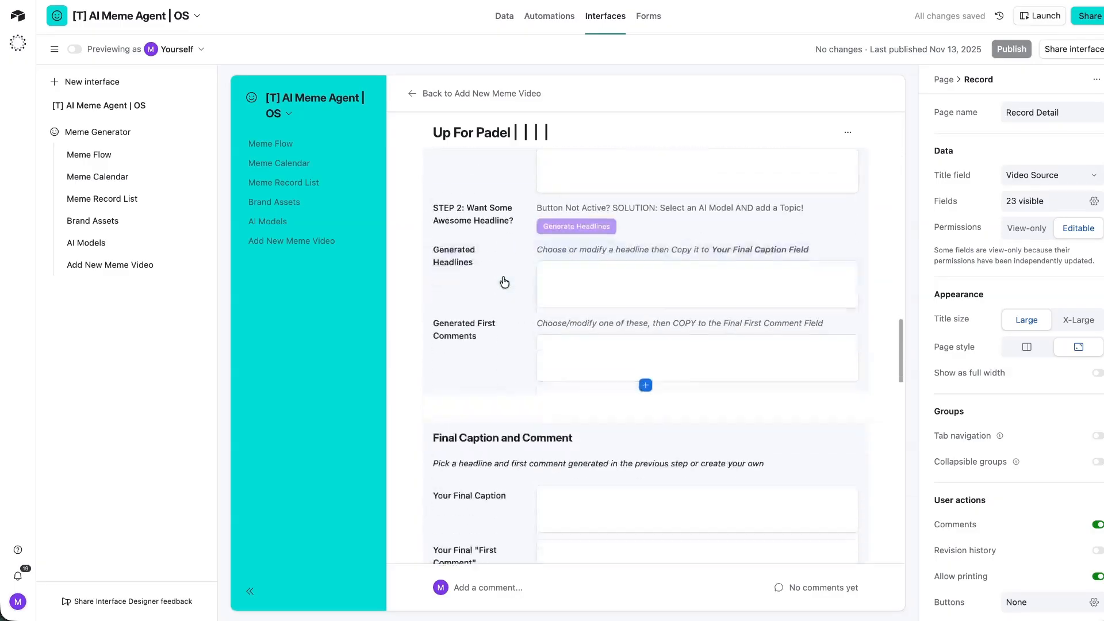
{"action": "left_click", "coordinate": [580, 323]}
{"action": "key", "text": "Delete"}
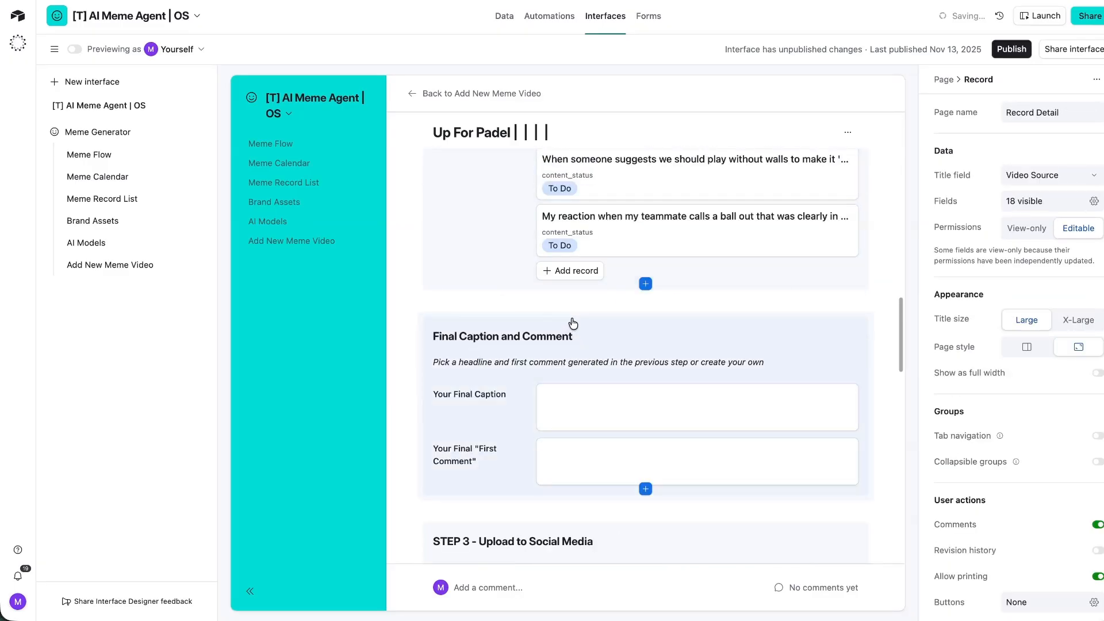
{"action": "left_click", "coordinate": [572, 320]}
{"action": "key", "text": "Delete"}
{"action": "left_click", "coordinate": [573, 319]}
{"action": "key", "text": "Delete"}
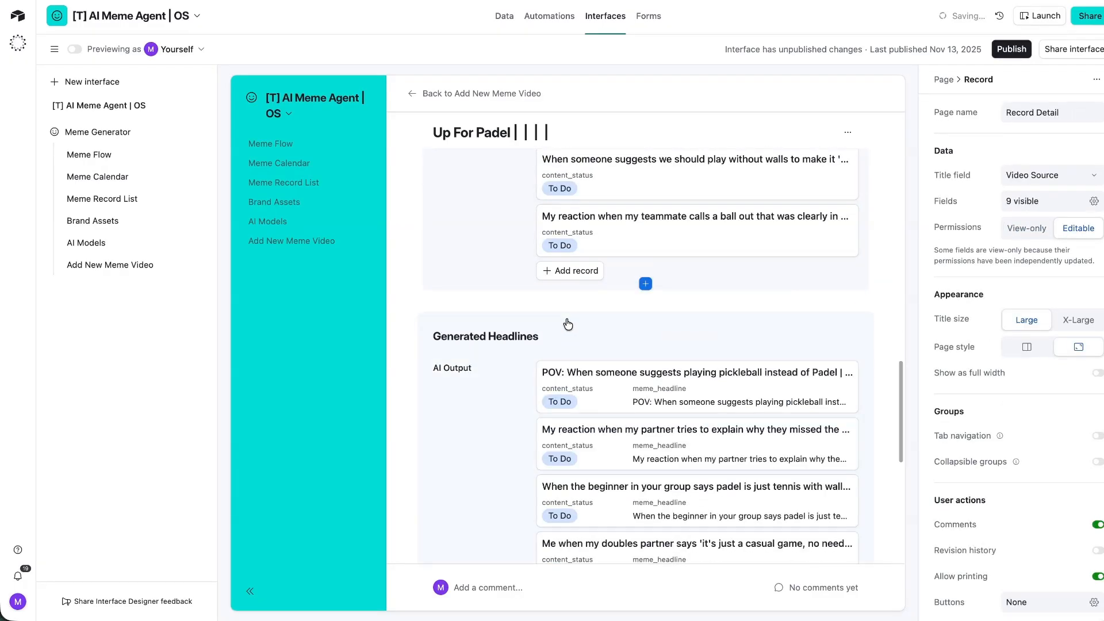
{"action": "left_click", "coordinate": [569, 320]}
{"action": "key", "text": "Delete"}
Publish the trimmed interface changes.
{"action": "scroll", "coordinate": [616, 474], "scroll_direction": "up", "scroll_amount": 10}
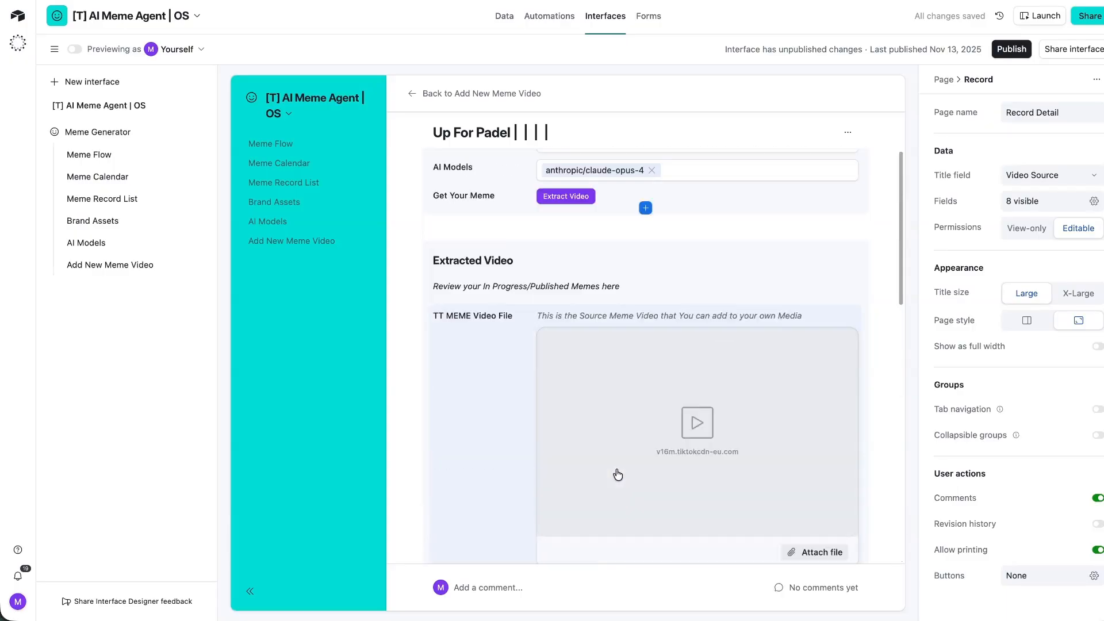
{"action": "scroll", "coordinate": [617, 475], "scroll_direction": "up", "scroll_amount": 3}
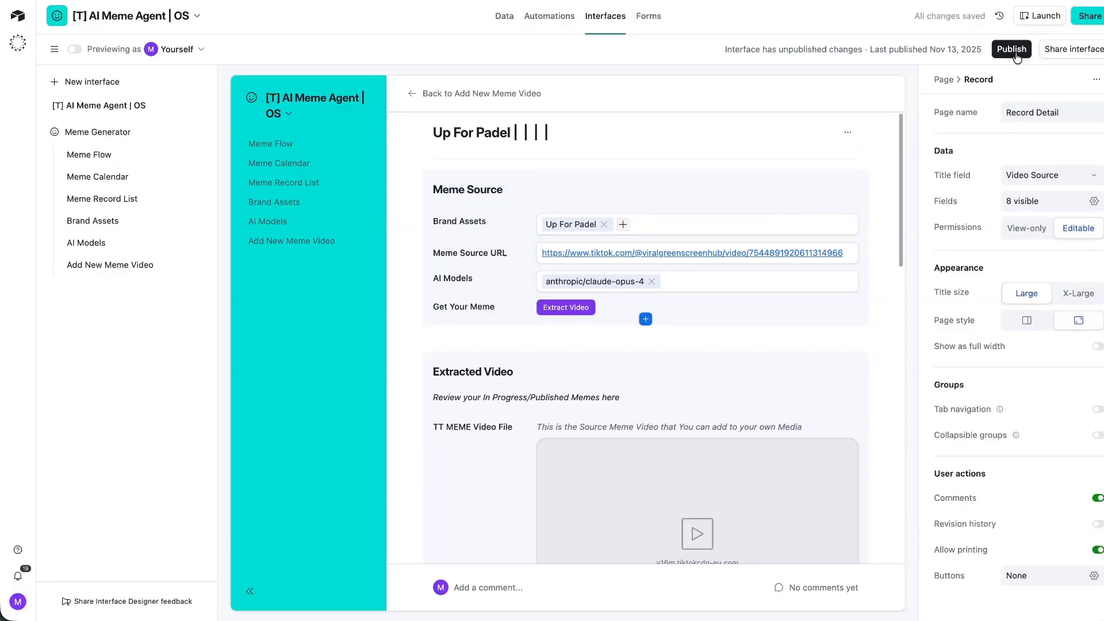
{"action": "left_click", "coordinate": [1011, 50]}
{"action": "left_click", "coordinate": [682, 381]}
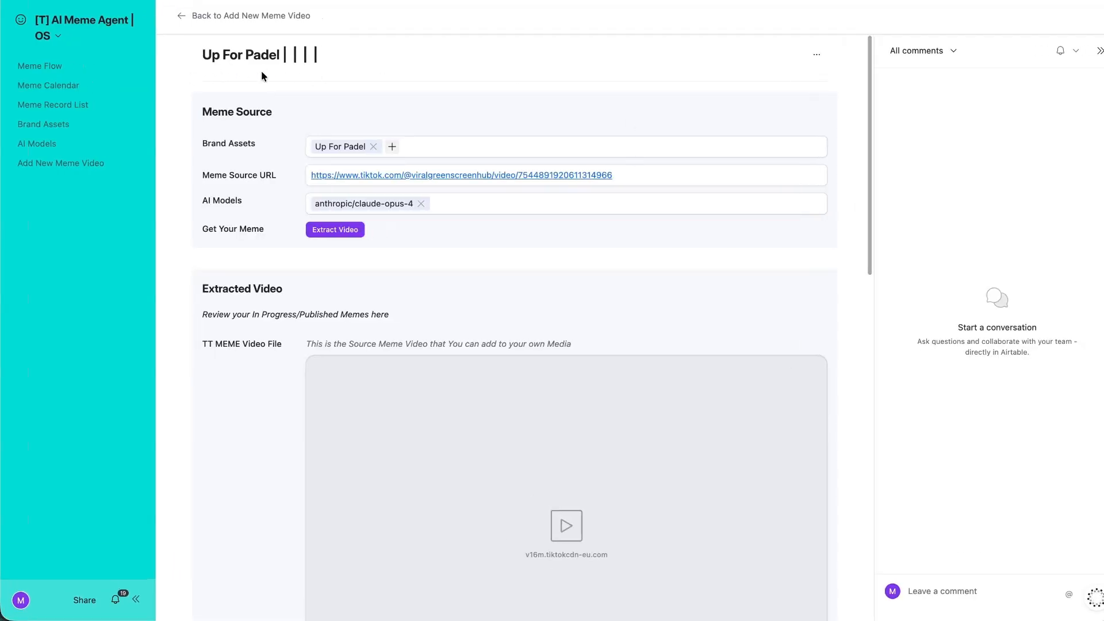
Reopen the interface for page editing and review the record page.
{"action": "scroll", "coordinate": [264, 86], "scroll_direction": "down", "scroll_amount": 5}
{"action": "scroll", "coordinate": [265, 87], "scroll_direction": "up", "scroll_amount": 5}
{"action": "left_click", "coordinate": [104, 34]}
{"action": "left_click", "coordinate": [106, 61]}
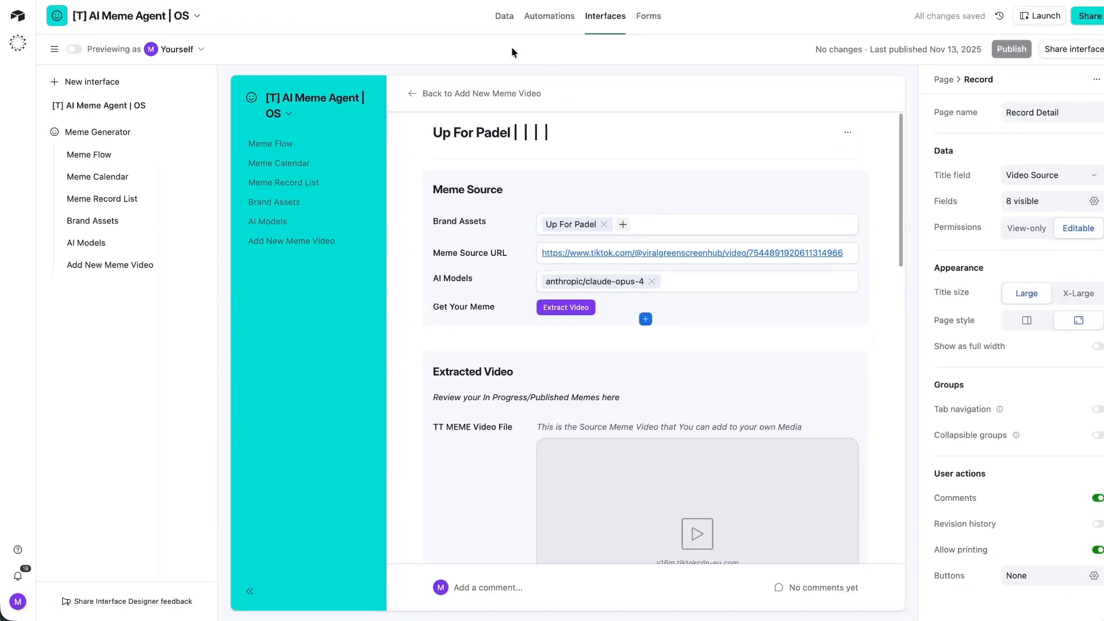
{"action": "scroll", "coordinate": [468, 345], "scroll_direction": "down", "scroll_amount": 7}
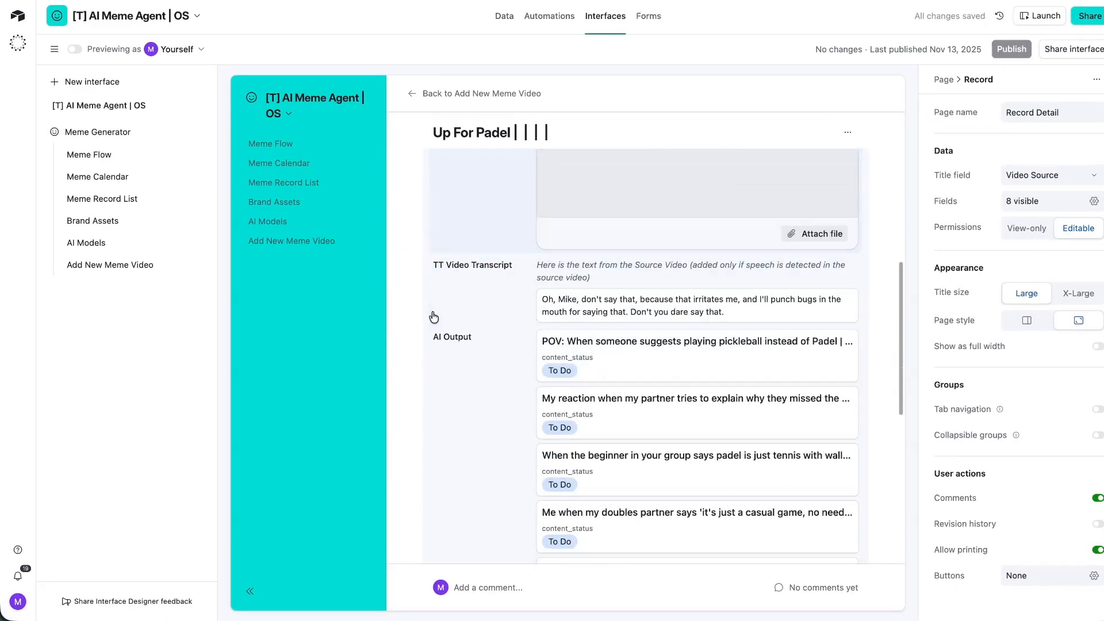
{"action": "scroll", "coordinate": [473, 320], "scroll_direction": "down", "scroll_amount": 4}
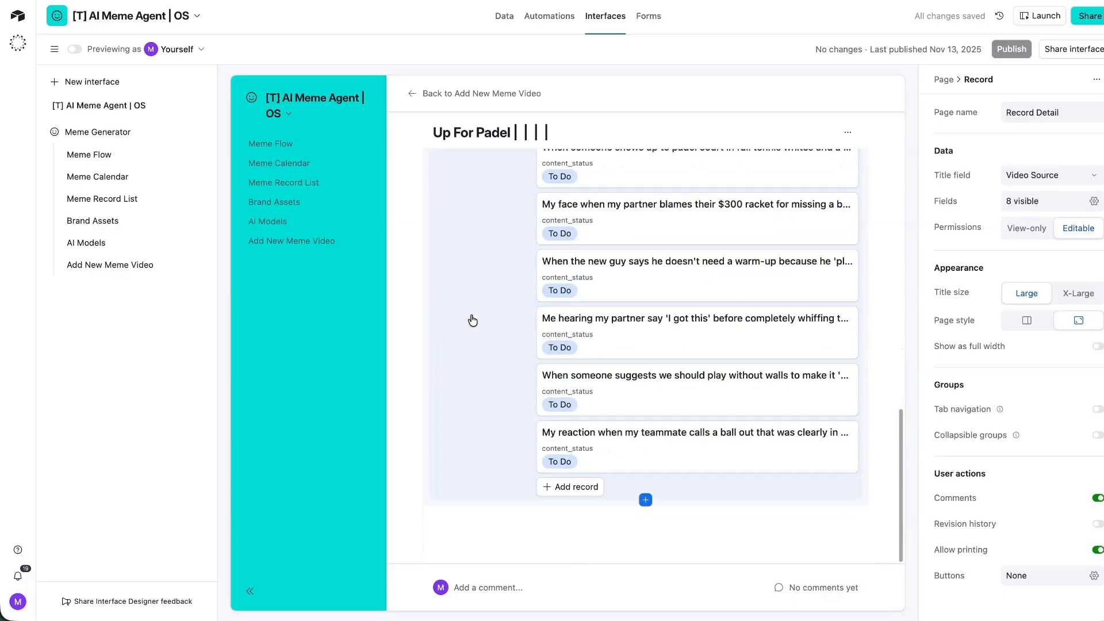
{"action": "scroll", "coordinate": [471, 320], "scroll_direction": "up", "scroll_amount": 10}
In Video URLs, cut the Video Source formula back to {Brand Assets}&" | "& and start typing 'create'.
{"action": "left_click", "coordinate": [518, 18]}
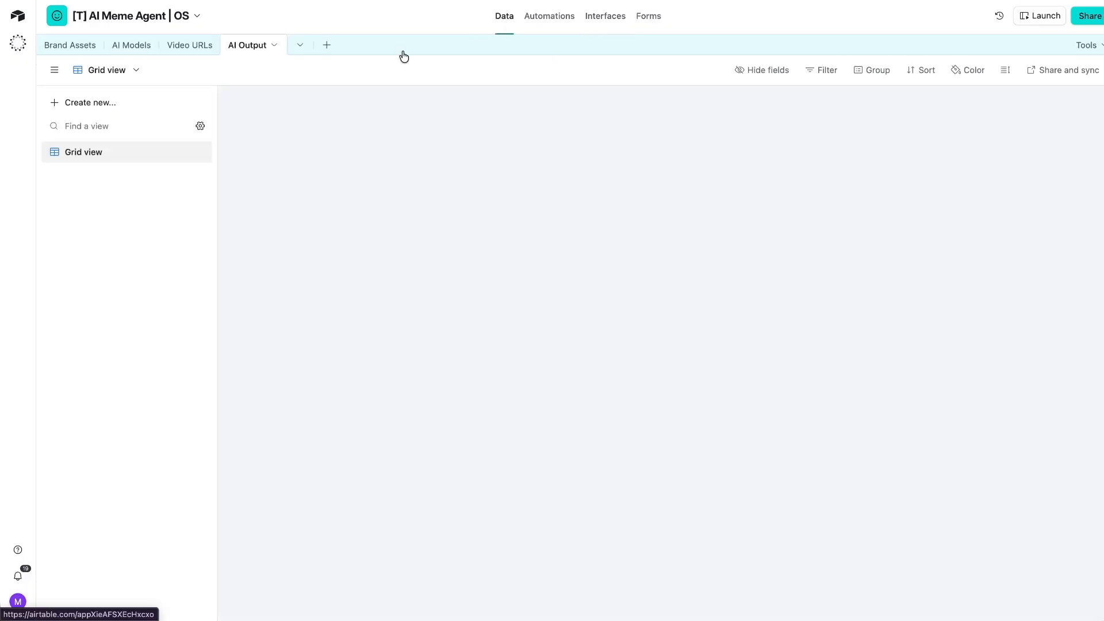
{"action": "left_click", "coordinate": [178, 51]}
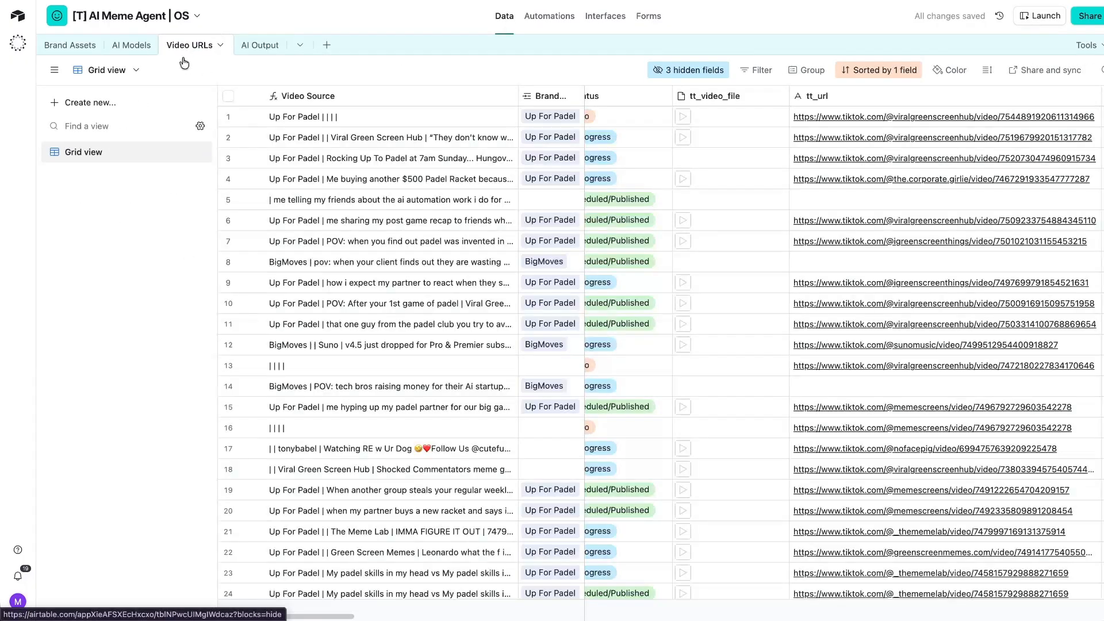
{"action": "double_click", "coordinate": [347, 91]}
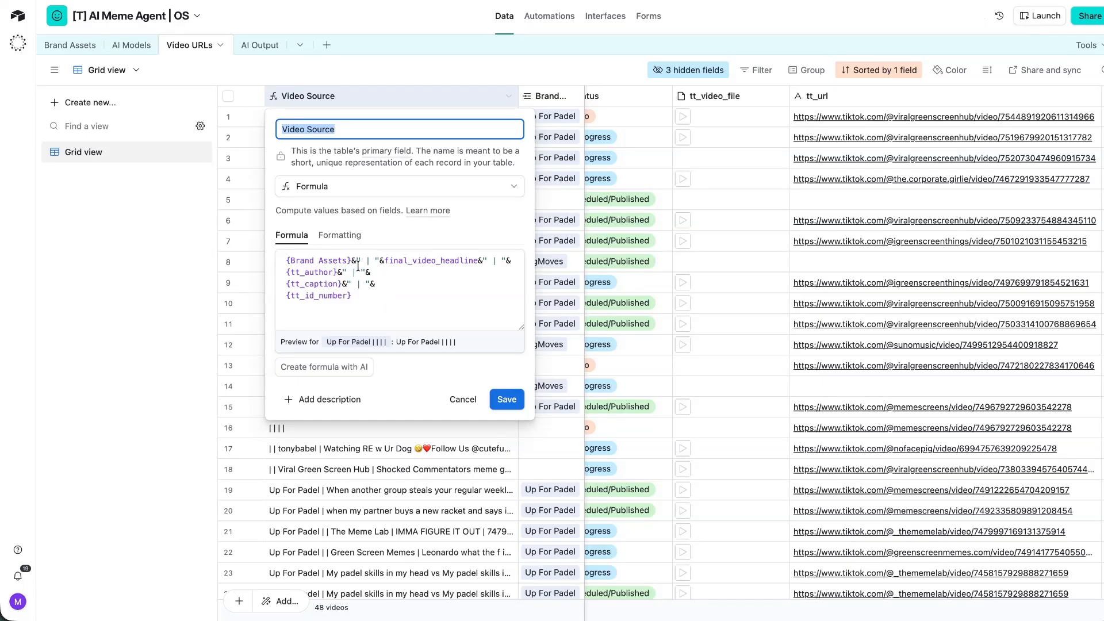
{"action": "left_click_drag", "start_coordinate": [384, 261], "coordinate": [395, 346]}
{"action": "key", "text": "BackSpace"}
{"action": "type", "text": "create"}
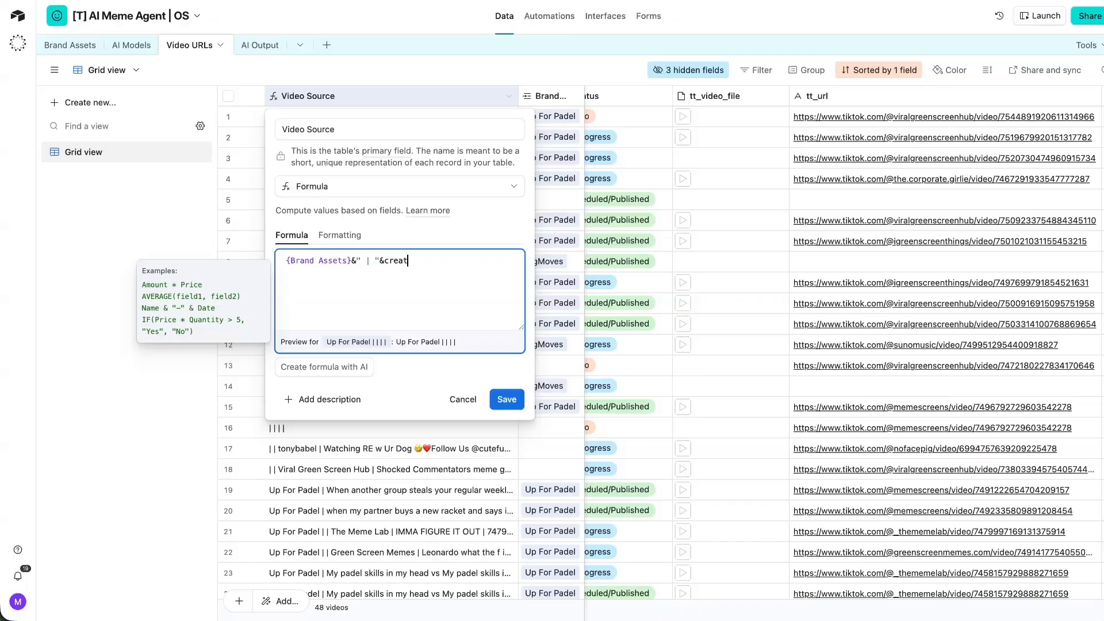
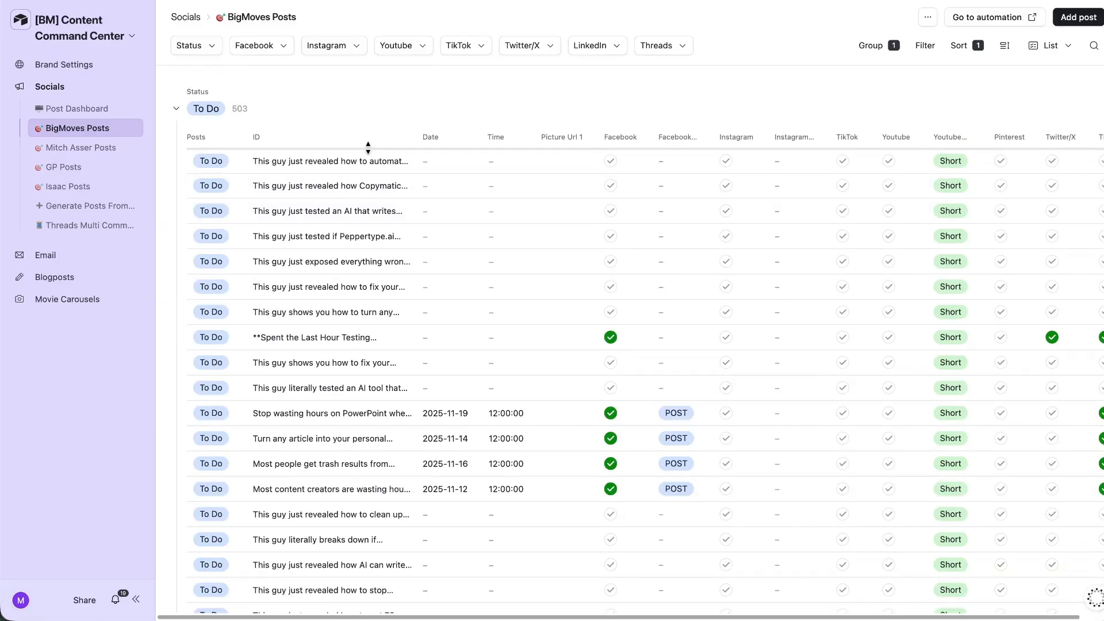
Expand the PowerPoint post record, still To Do, and check its Post To Metricool fields.
{"action": "left_click", "coordinate": [389, 414]}
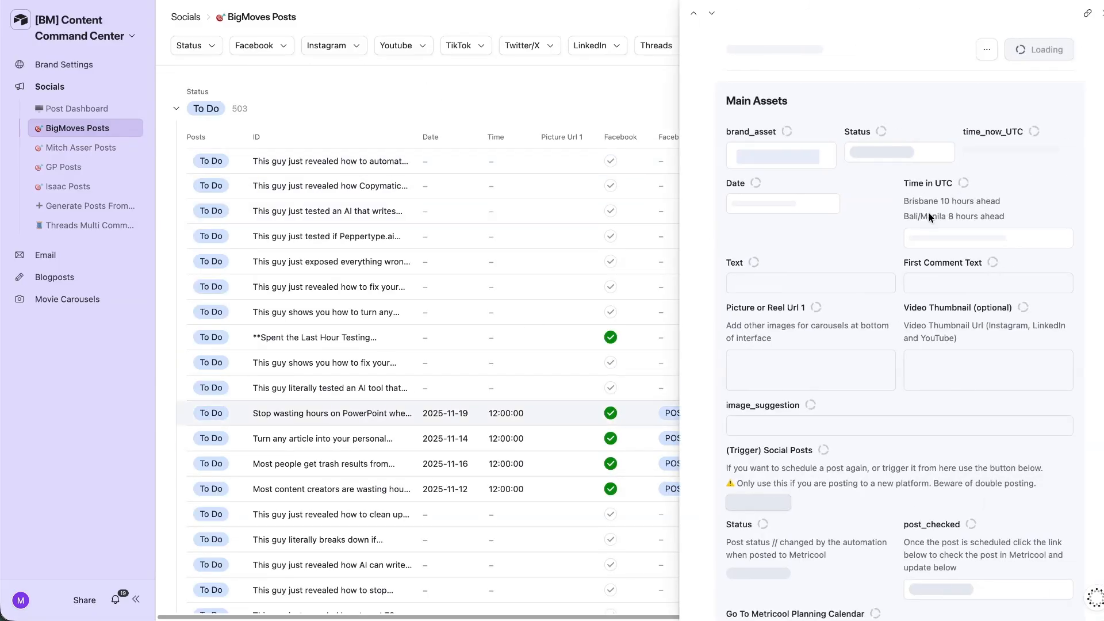
{"action": "scroll", "coordinate": [941, 366], "scroll_direction": "down", "scroll_amount": 5}
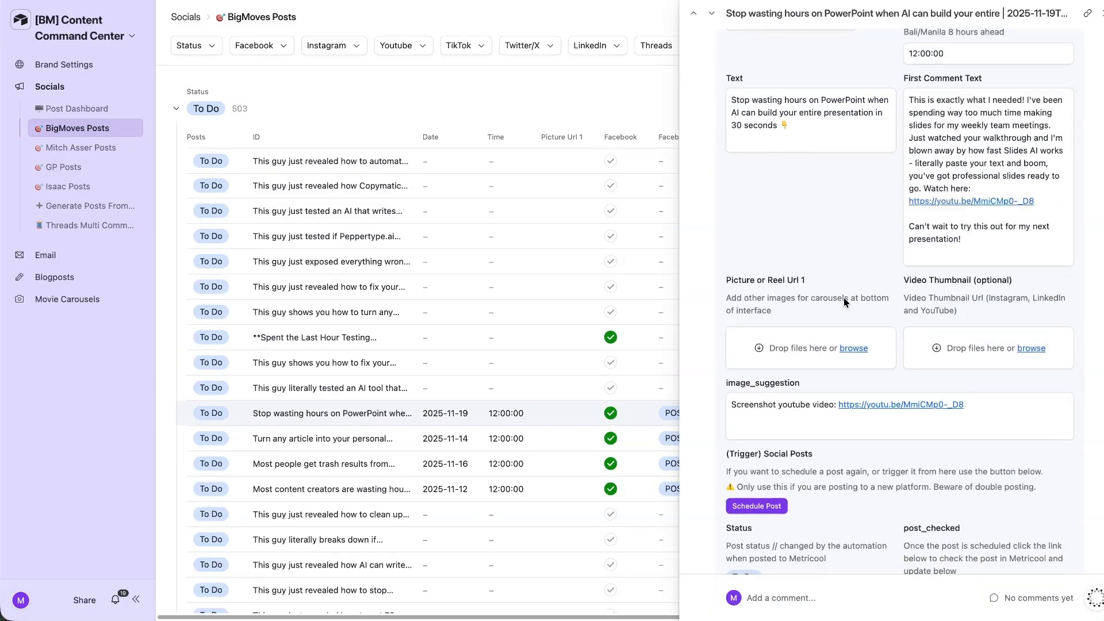
{"action": "scroll", "coordinate": [783, 320], "scroll_direction": "up", "scroll_amount": 5}
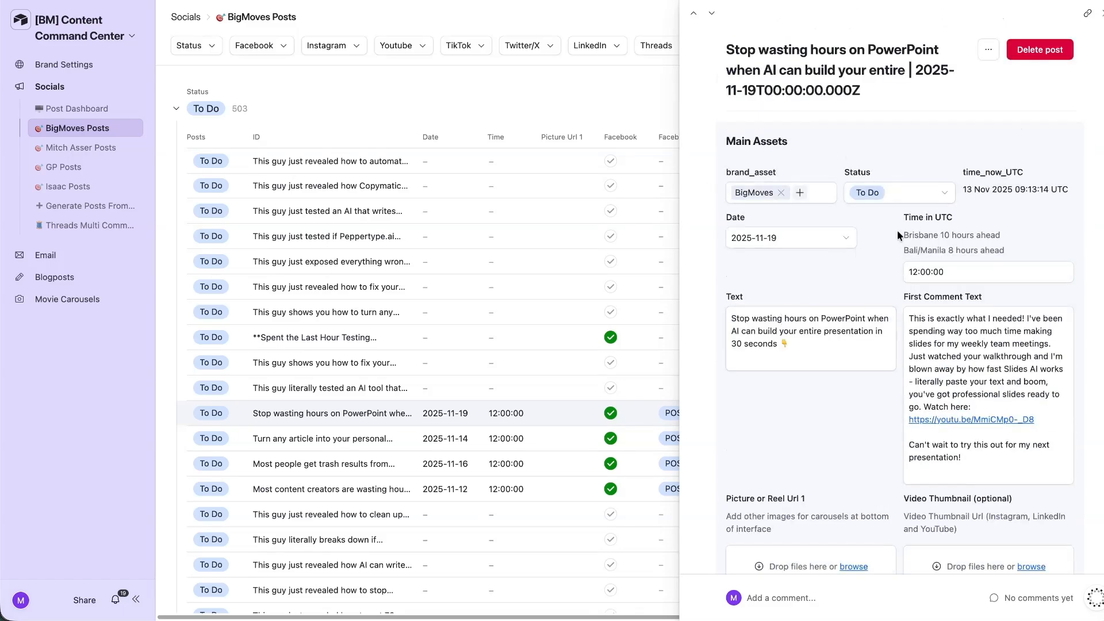
{"action": "scroll", "coordinate": [864, 294], "scroll_direction": "down", "scroll_amount": 8}
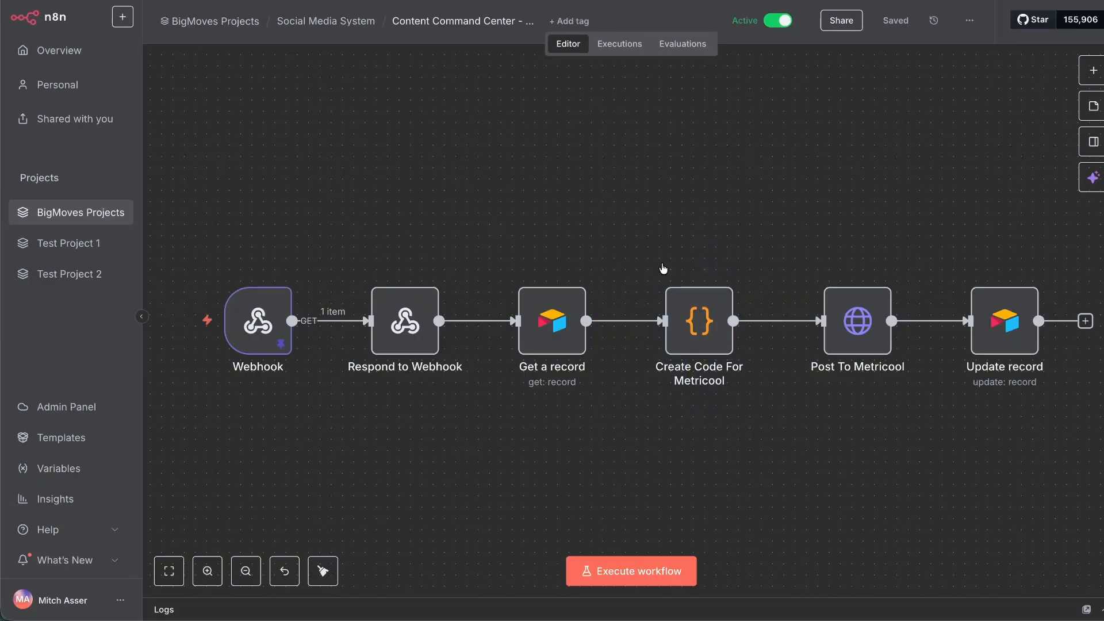
{"action": "left_click", "coordinate": [846, 327]}
{"action": "left_click", "coordinate": [721, 216]}
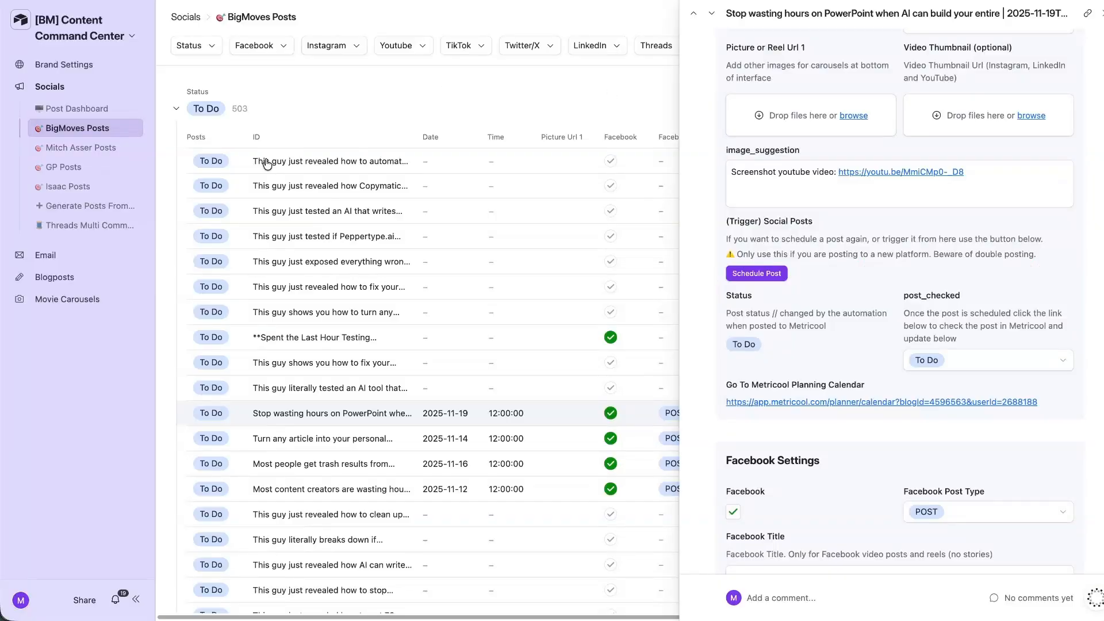
{"action": "left_click", "coordinate": [265, 160]}
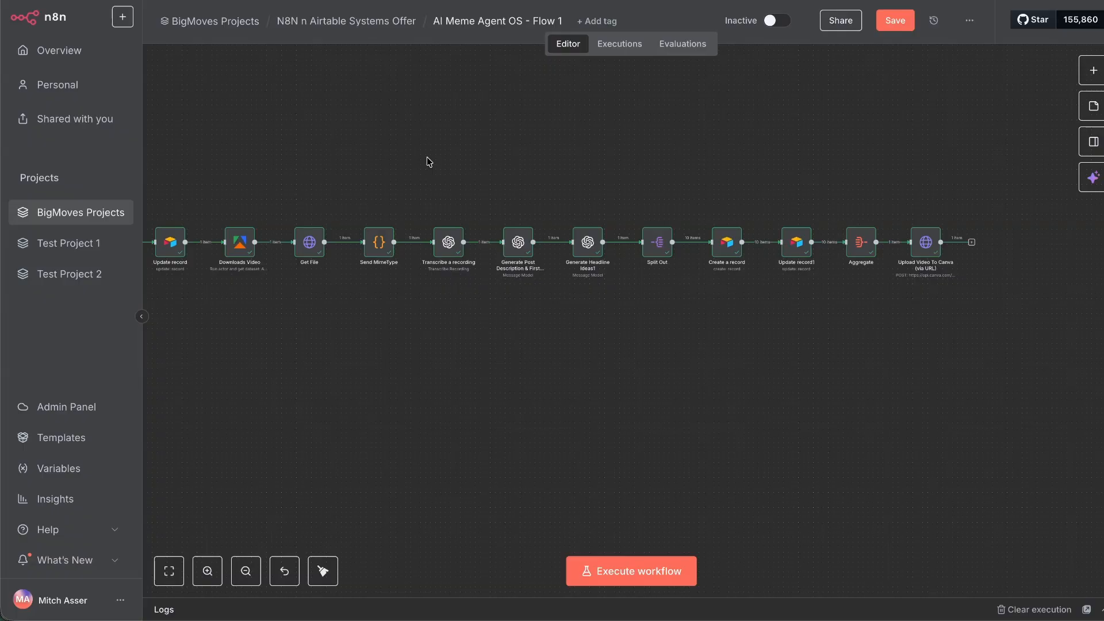
Open the Content Command Center workflow and look over its posting nodes.
{"action": "left_click_drag", "start_coordinate": [416, 20], "coordinate": [277, 21]}
{"action": "right_click", "coordinate": [358, 20]}
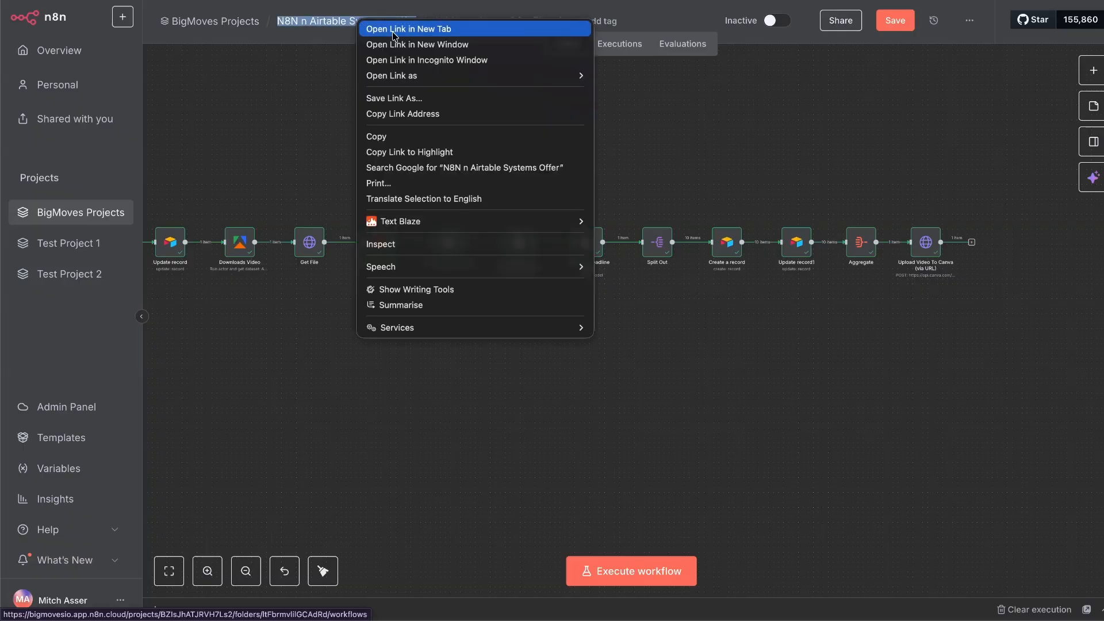
{"action": "left_click", "coordinate": [394, 33]}
{"action": "left_click", "coordinate": [451, 165]}
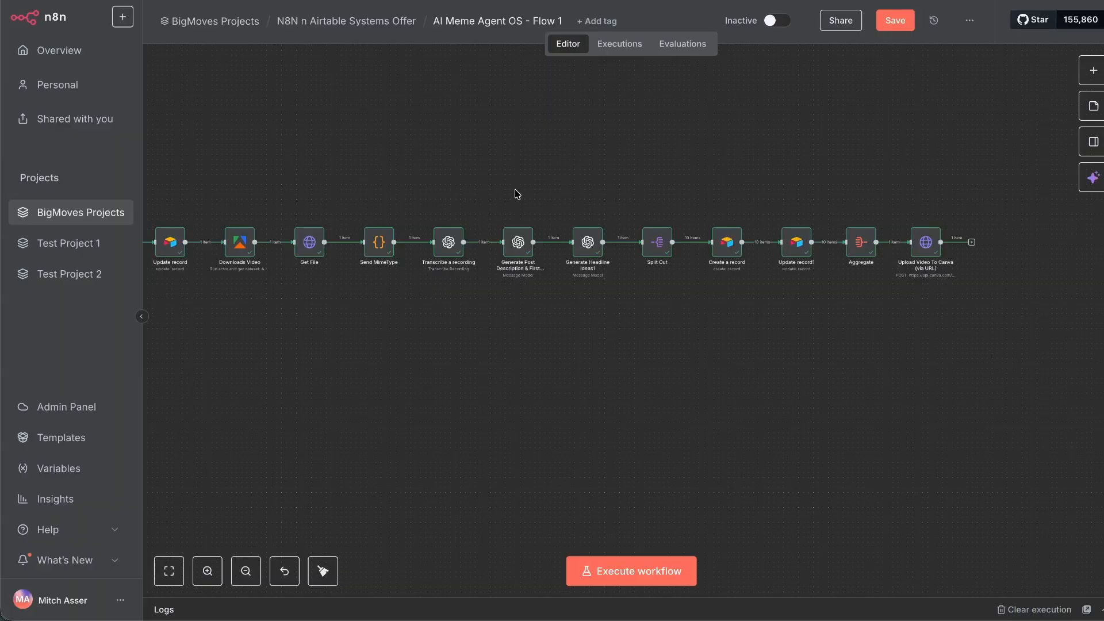
{"action": "scroll", "coordinate": [505, 195], "scroll_direction": "left", "scroll_amount": 5}
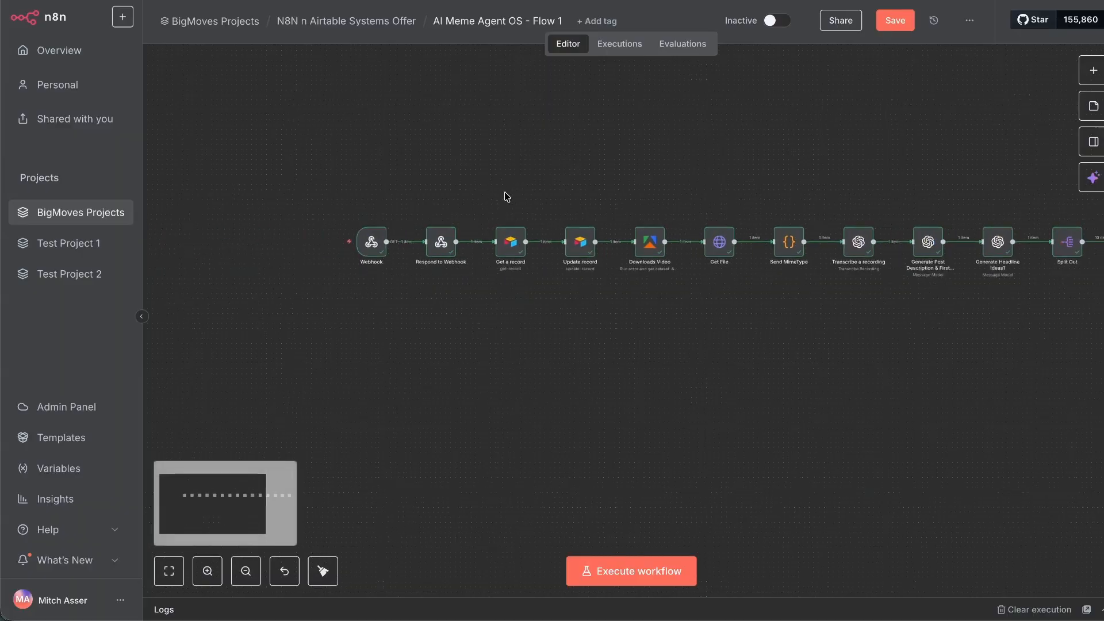
{"action": "scroll", "coordinate": [505, 193], "scroll_direction": "right", "scroll_amount": 3}
{"action": "scroll", "coordinate": [499, 199], "scroll_direction": "right", "scroll_amount": 2}
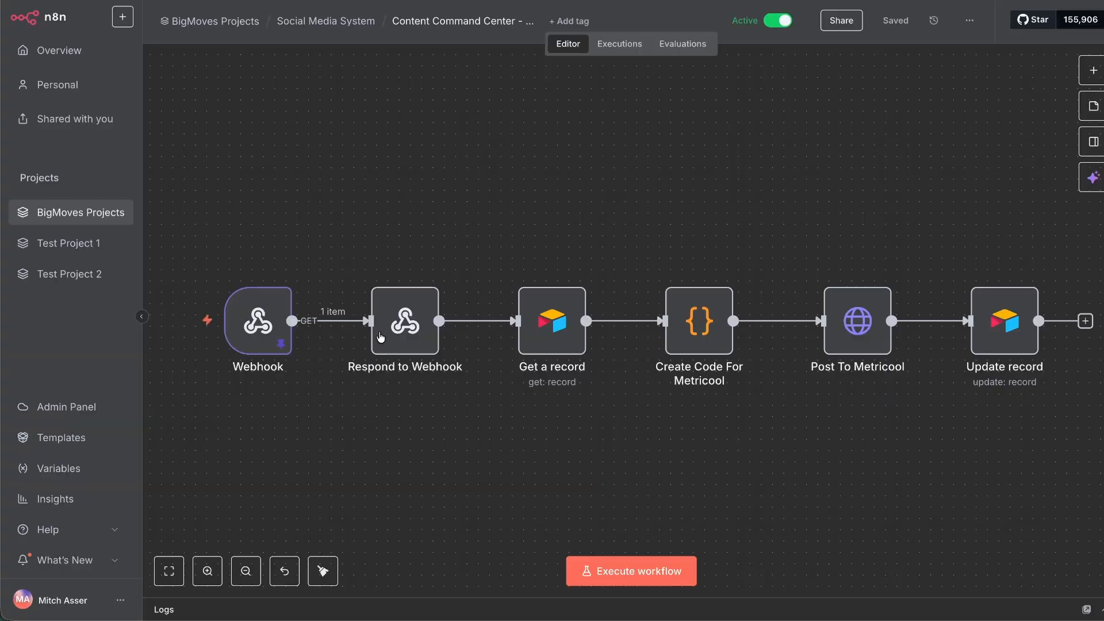
Unpin the Webhook test data and copy all six nodes into Flow 2.
{"action": "left_click_drag", "start_coordinate": [198, 178], "coordinate": [1033, 446]}
{"action": "left_click", "coordinate": [258, 321]}
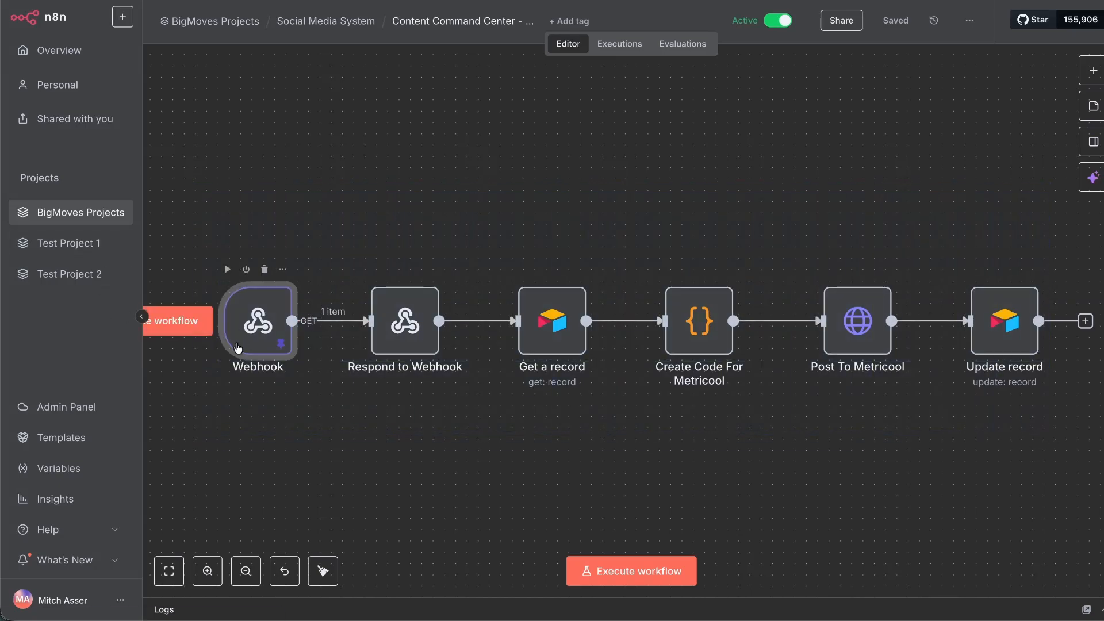
{"action": "key", "text": "p"}
{"action": "left_click_drag", "start_coordinate": [1072, 258], "coordinate": [202, 360]}
{"action": "key", "text": "ctrl+c"}
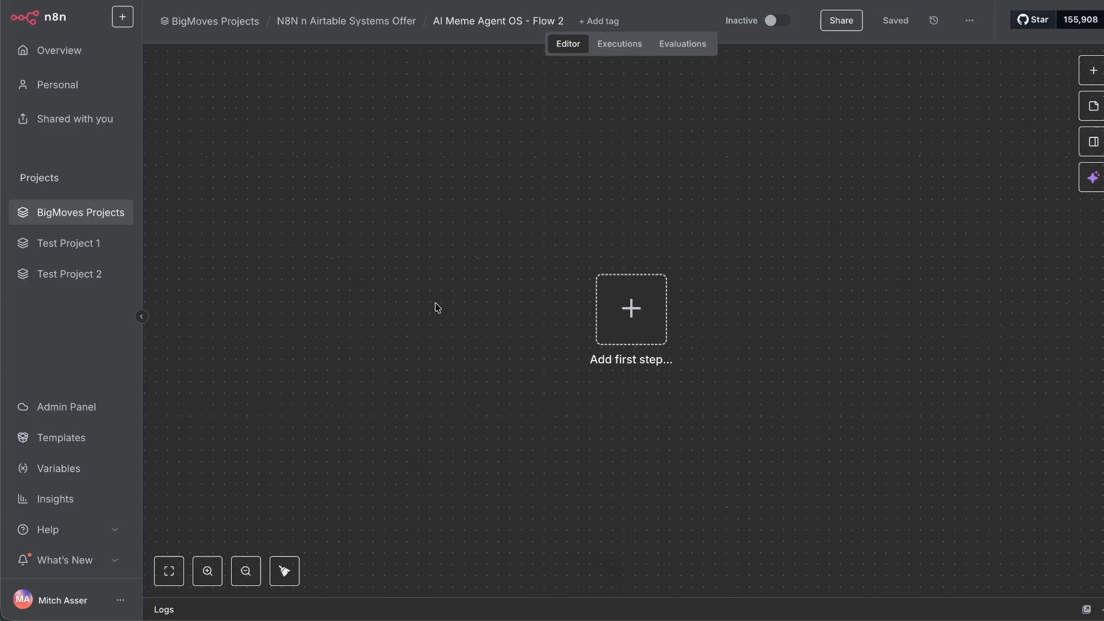
{"action": "key", "text": "ctrl+v"}
Copy the pasted Webhook node's test URL.
{"action": "double_click", "coordinate": [575, 319]}
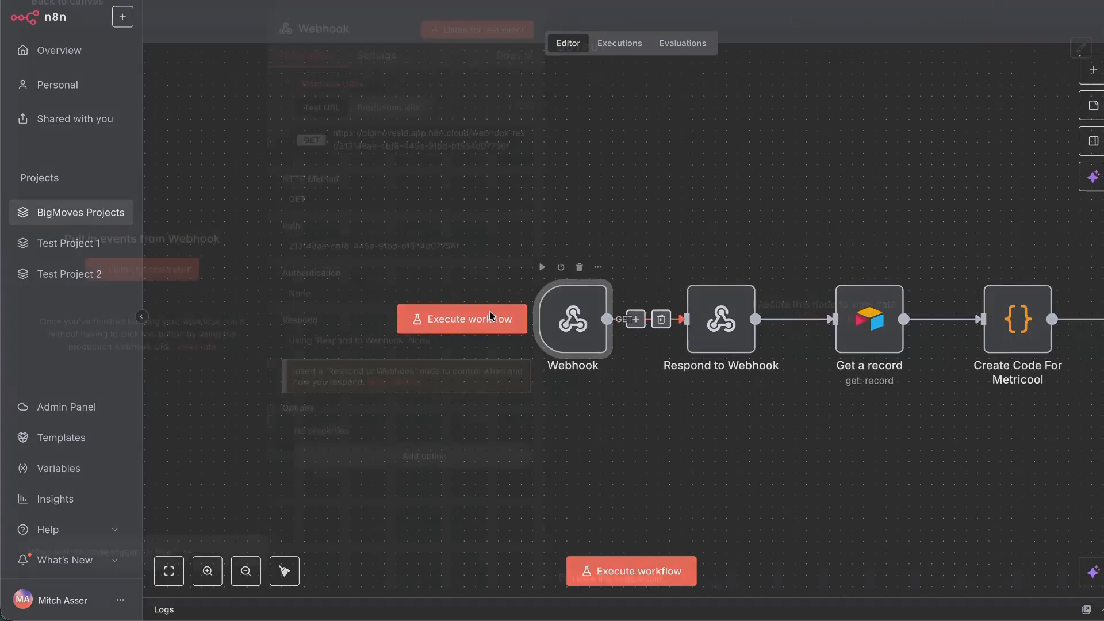
{"action": "left_click", "coordinate": [482, 263]}
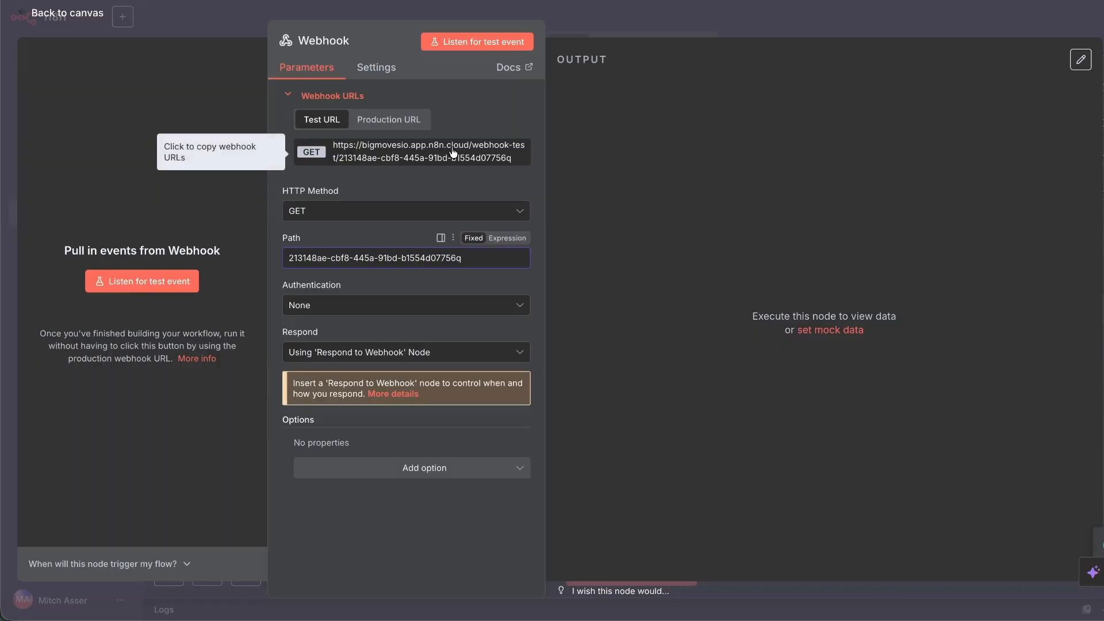
{"action": "left_click", "coordinate": [414, 151]}
{"action": "left_click", "coordinate": [60, 16]}
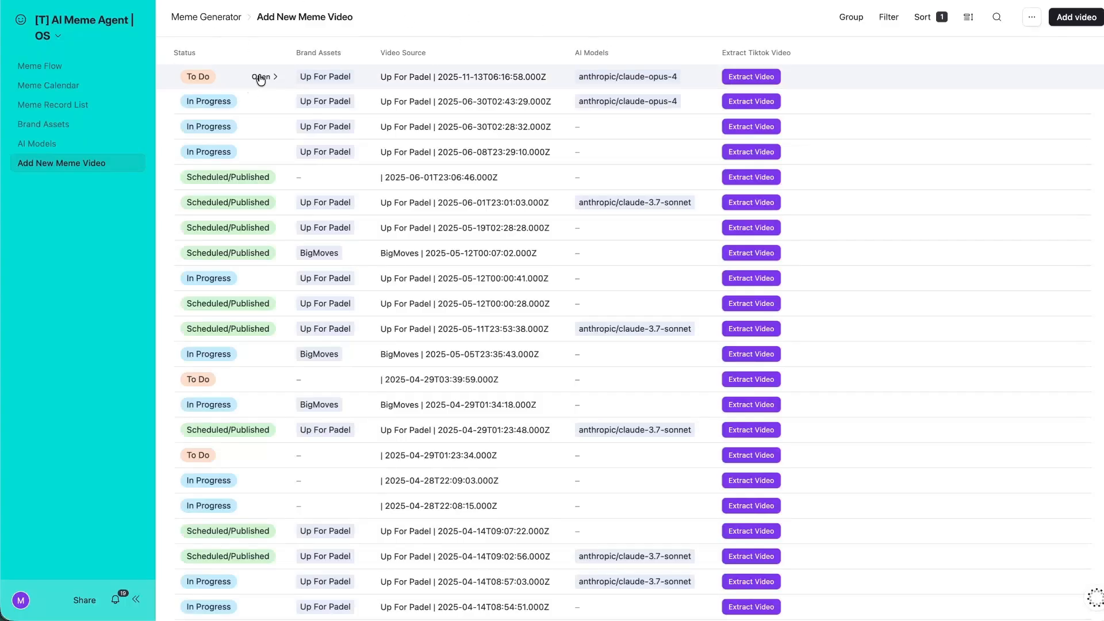
Open an AI Output meme record in the interface page editor.
{"action": "left_click", "coordinate": [257, 77]}
{"action": "scroll", "coordinate": [340, 367], "scroll_direction": "down", "scroll_amount": 5}
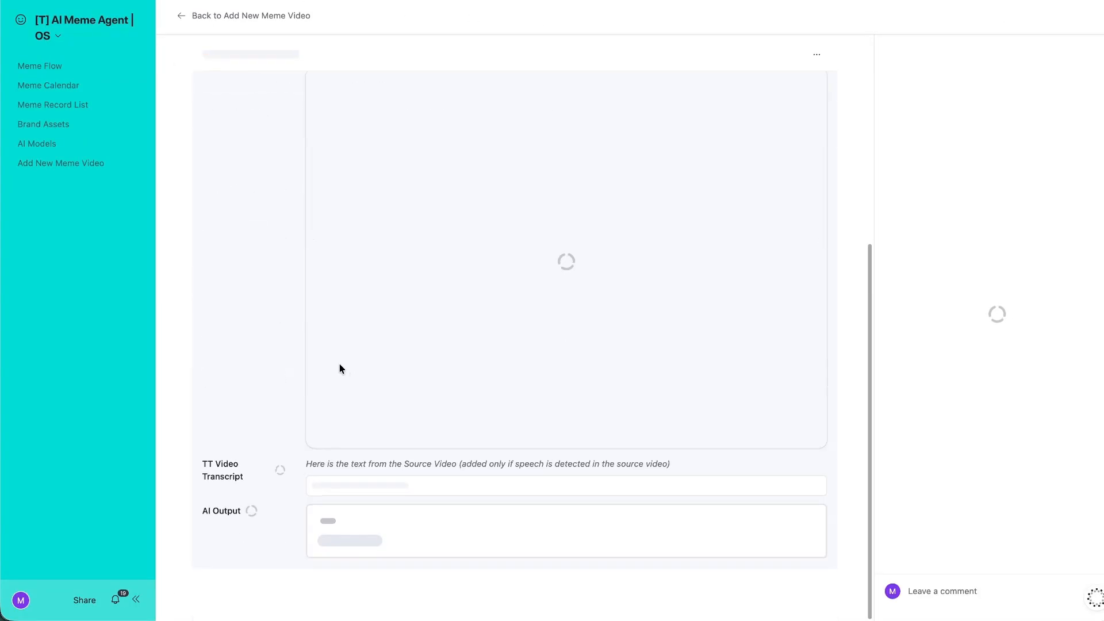
{"action": "scroll", "coordinate": [250, 331], "scroll_direction": "down", "scroll_amount": 4}
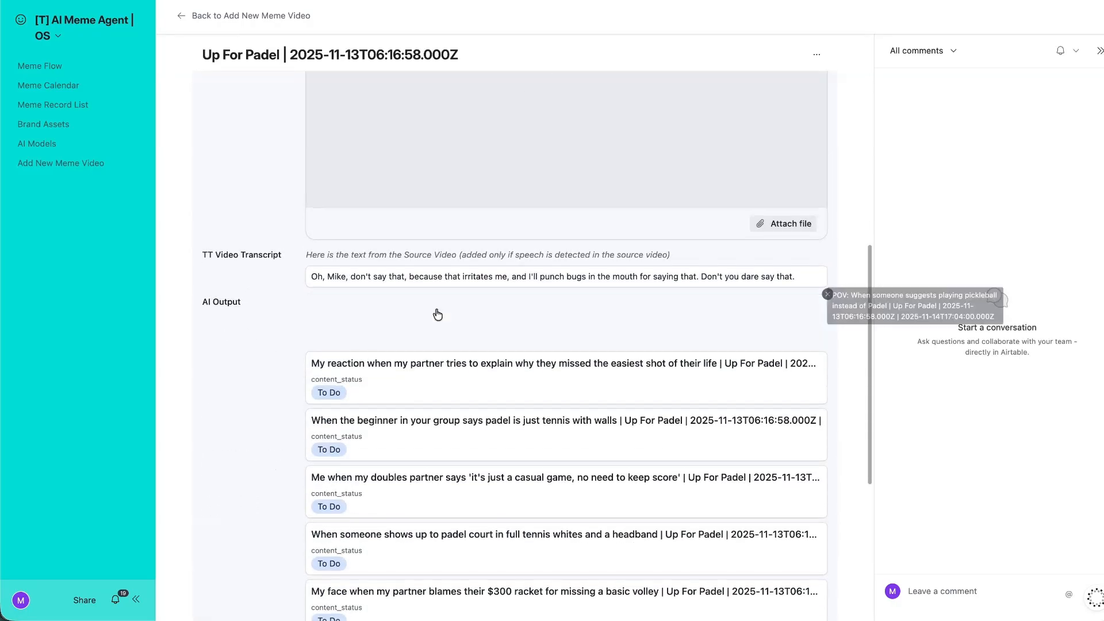
{"action": "left_click", "coordinate": [58, 35]}
{"action": "left_click", "coordinate": [86, 69]}
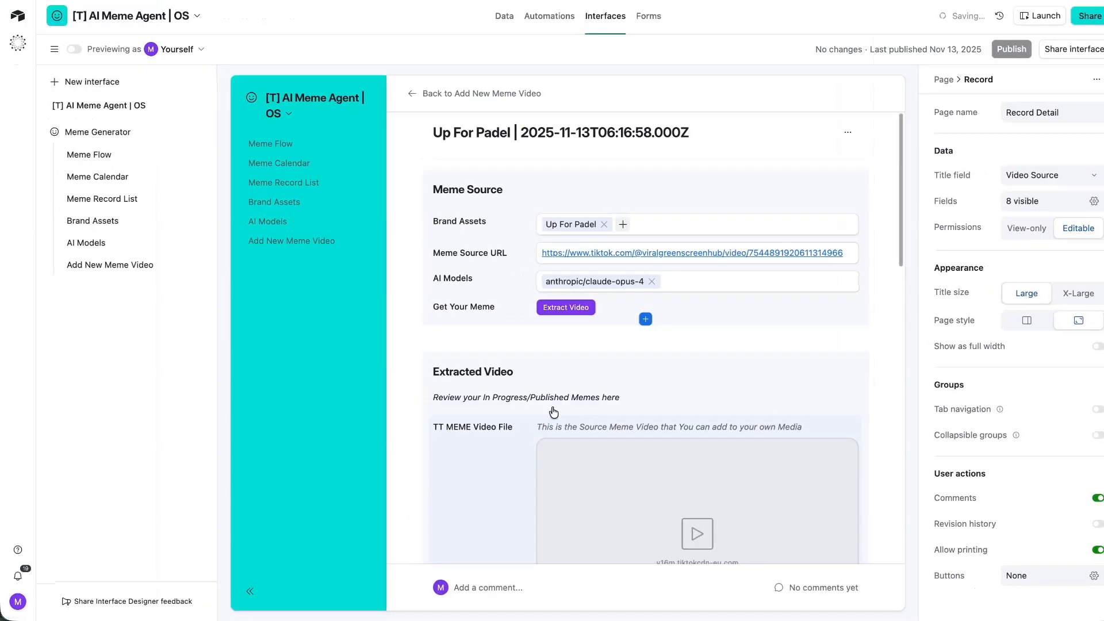
{"action": "left_click", "coordinate": [606, 322]}
{"action": "left_click", "coordinate": [692, 301]}
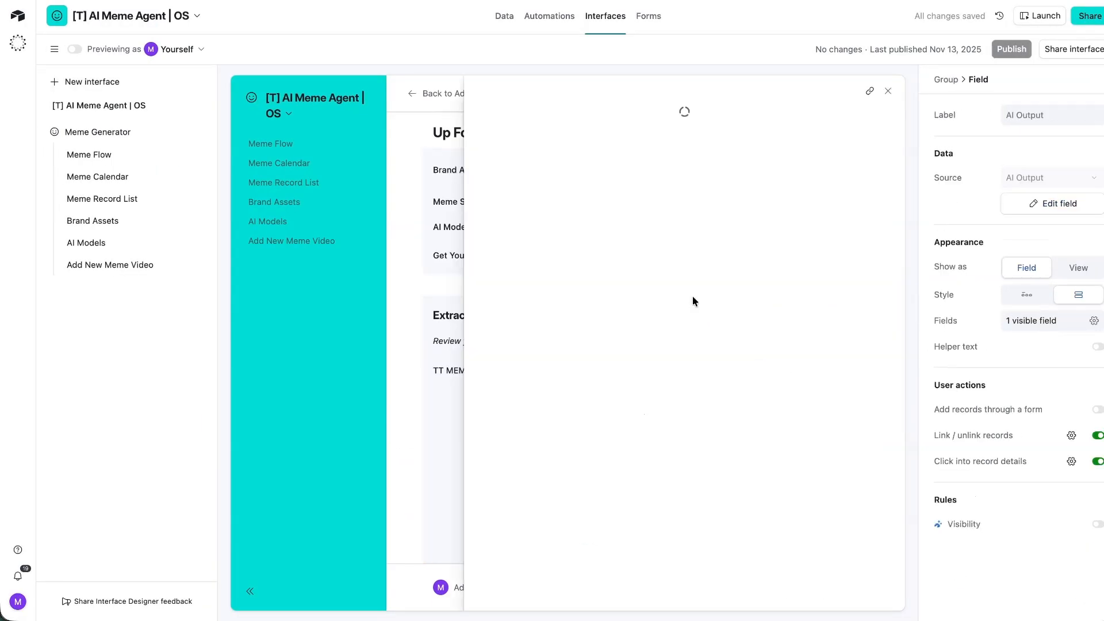
{"action": "scroll", "coordinate": [645, 375], "scroll_direction": "down", "scroll_amount": 7}
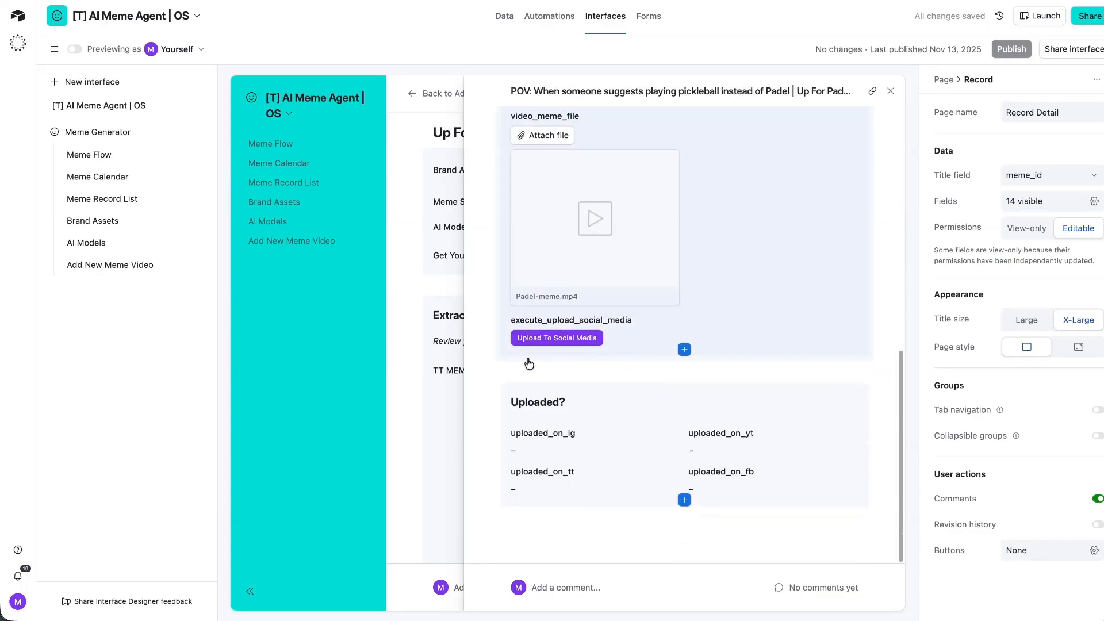
Paste the n8n webhook URL into the execute_upload_social_media button formula and save it.
{"action": "left_click", "coordinate": [632, 337]}
{"action": "left_click", "coordinate": [1035, 204]}
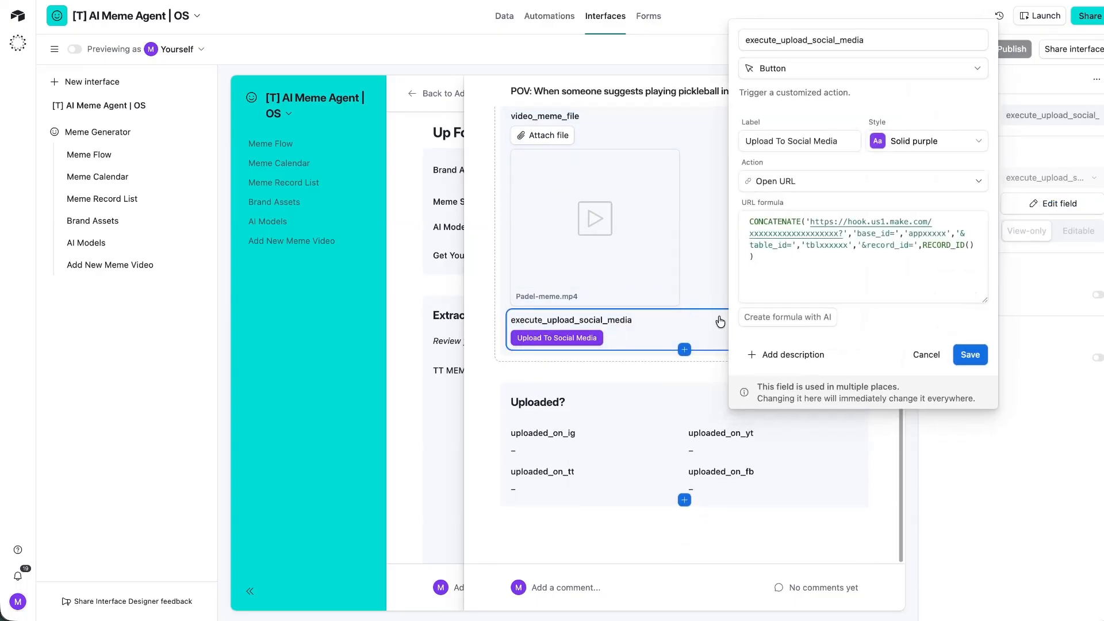
{"action": "left_click", "coordinate": [850, 244]}
{"action": "left_click_drag", "start_coordinate": [842, 239], "coordinate": [813, 228]}
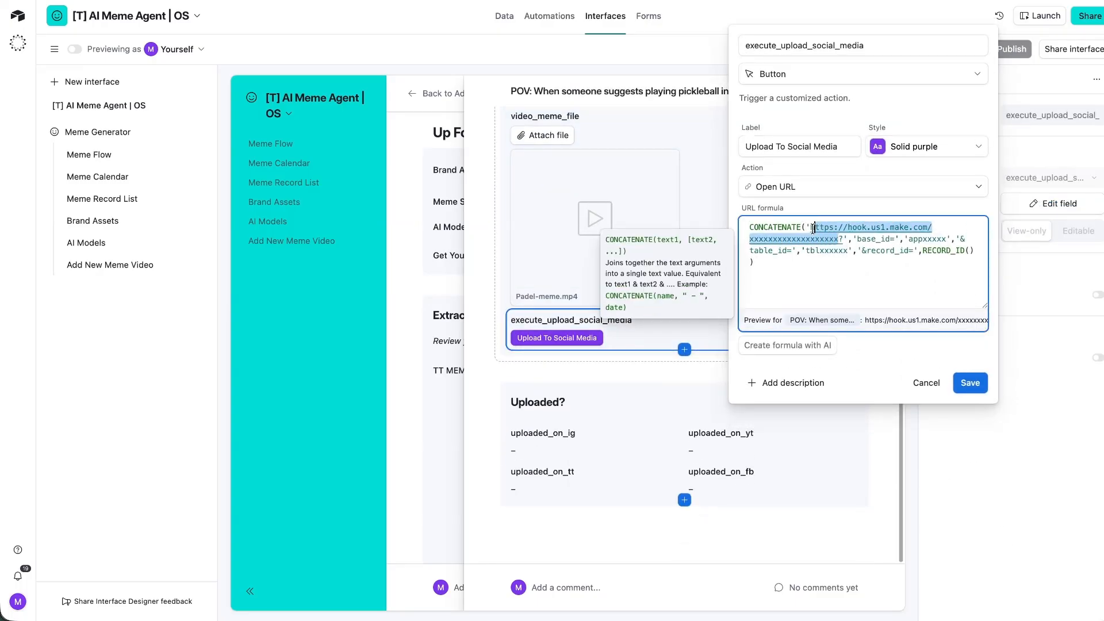
{"action": "key", "text": "ctrl+v"}
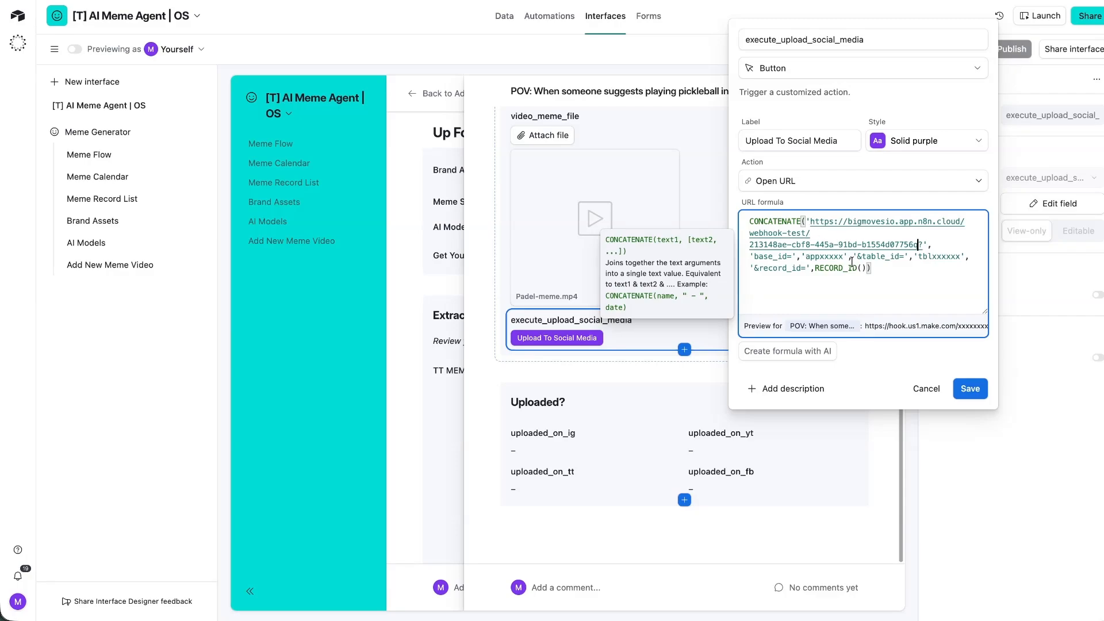
{"action": "key", "text": "super+Tab"}
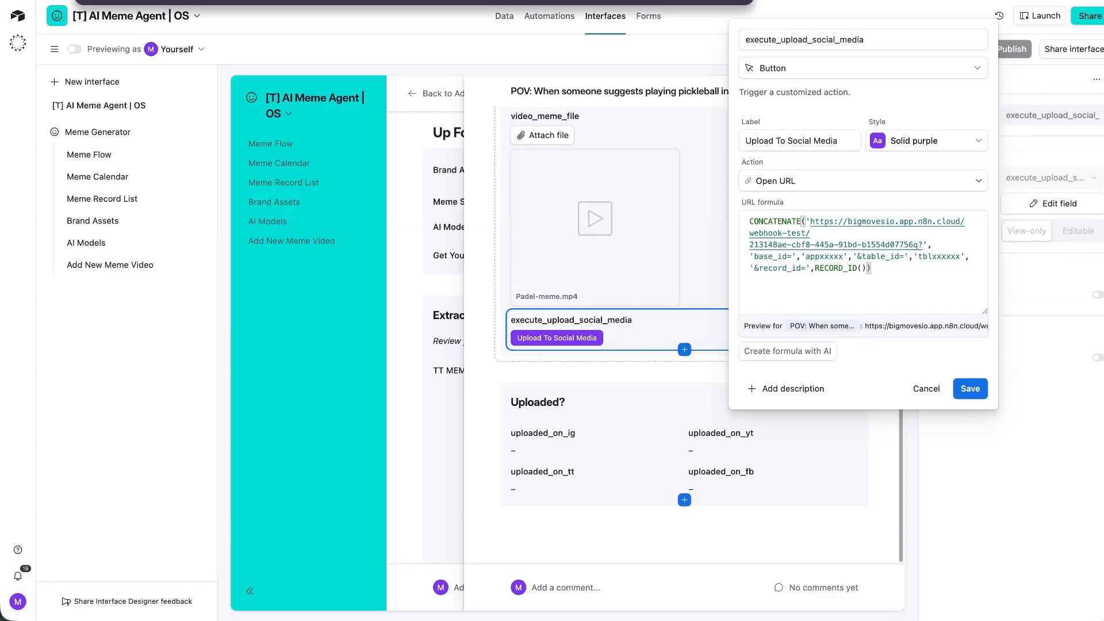
{"action": "left_click_drag", "start_coordinate": [806, 255], "coordinate": [844, 256]}
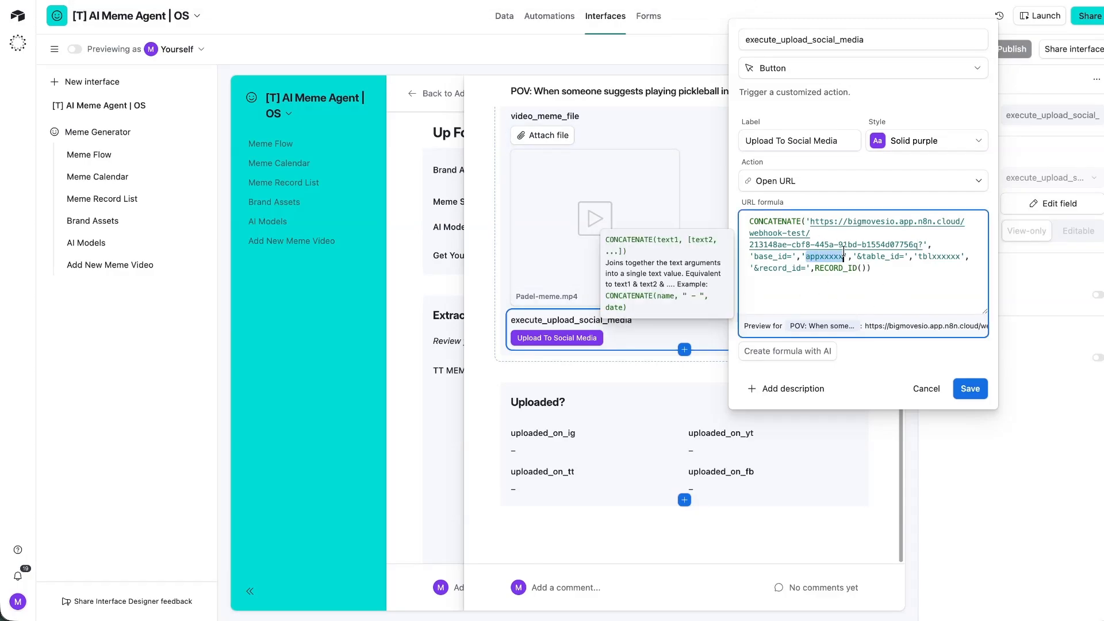
{"action": "type", "text": "base"}
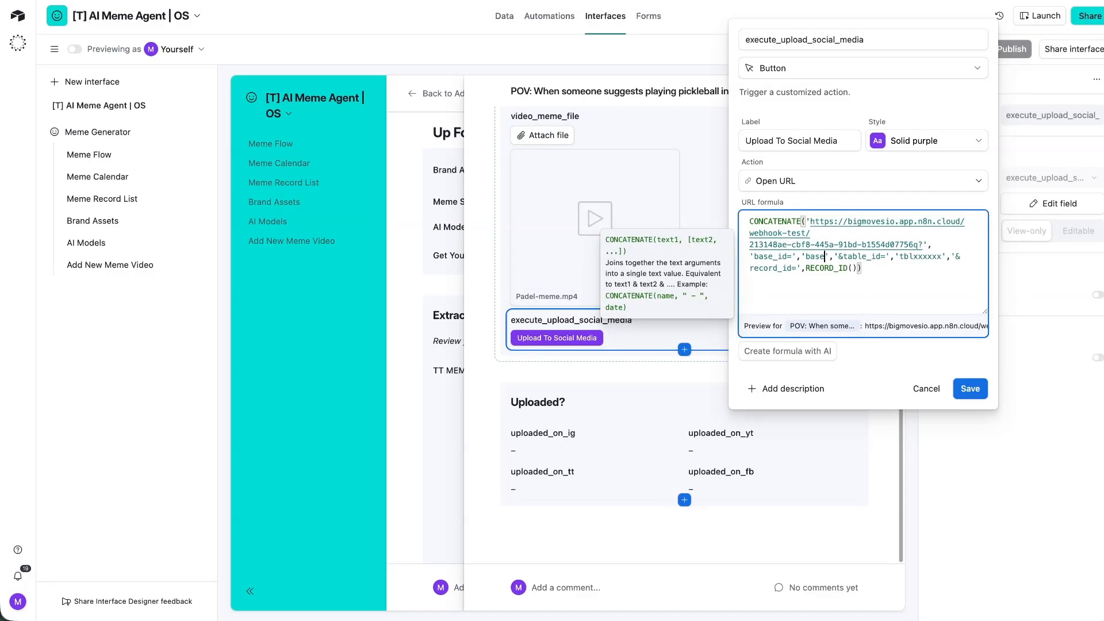
{"action": "key", "text": "BackSpace"}
{"action": "key", "text": "BackSpace"}
{"action": "key", "text": "BackSpace"}
{"action": "key", "text": "BackSpace"}
{"action": "type", "text": "xxx"}
{"action": "left_click", "coordinate": [972, 388]}
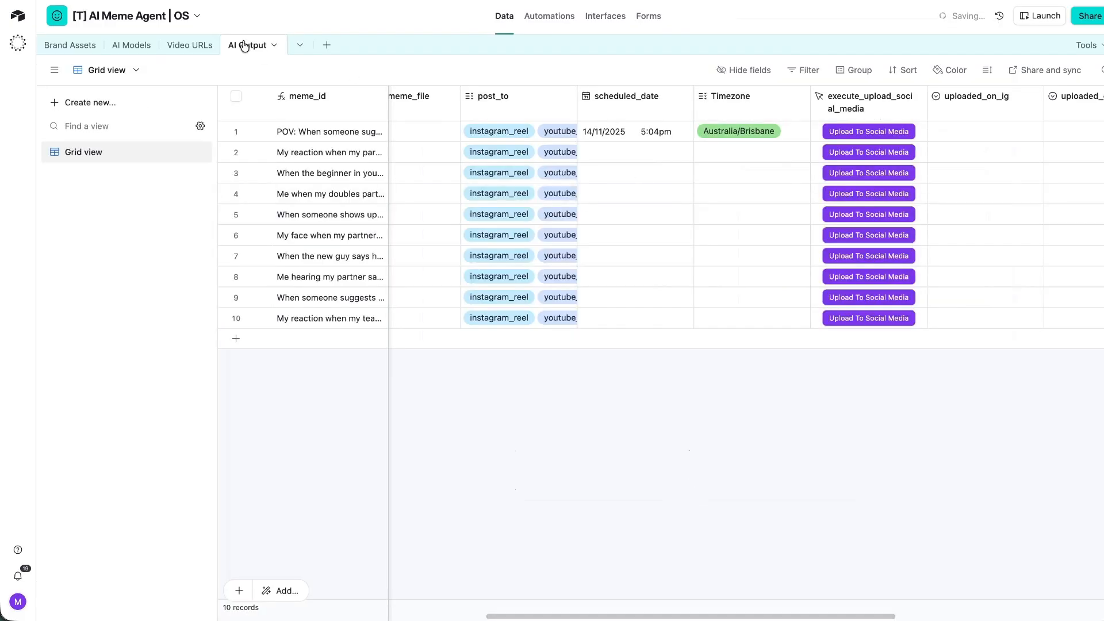
In the AI Output table, set the button URL to the n8n webhook with the real base and table IDs.
{"action": "left_click", "coordinate": [871, 112]}
{"action": "double_click", "coordinate": [872, 112]}
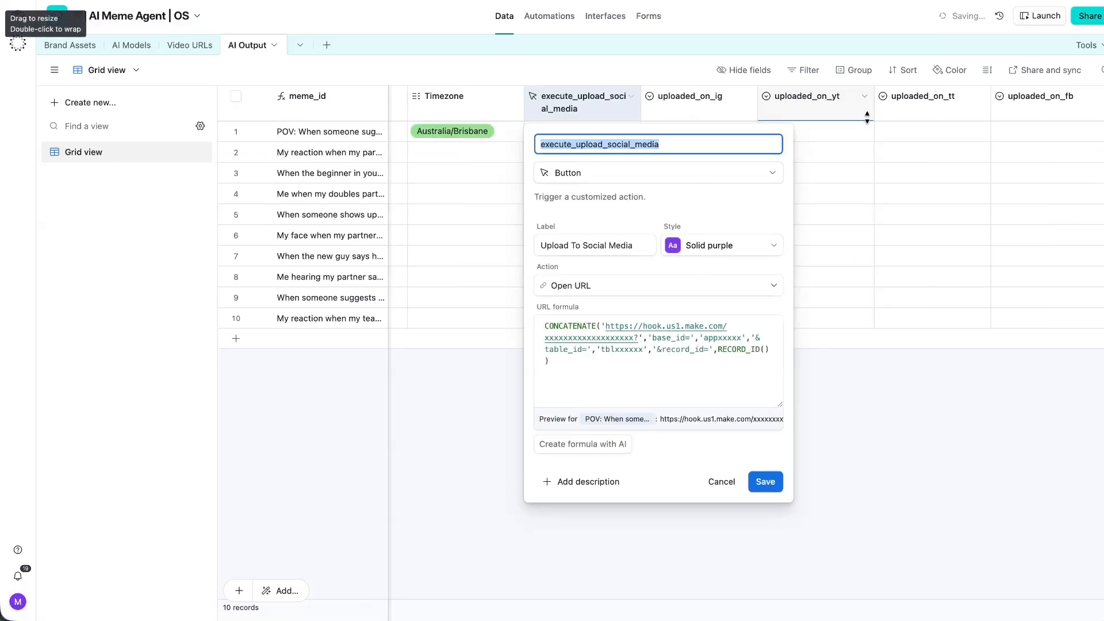
{"action": "left_click_drag", "start_coordinate": [634, 338], "coordinate": [602, 326]}
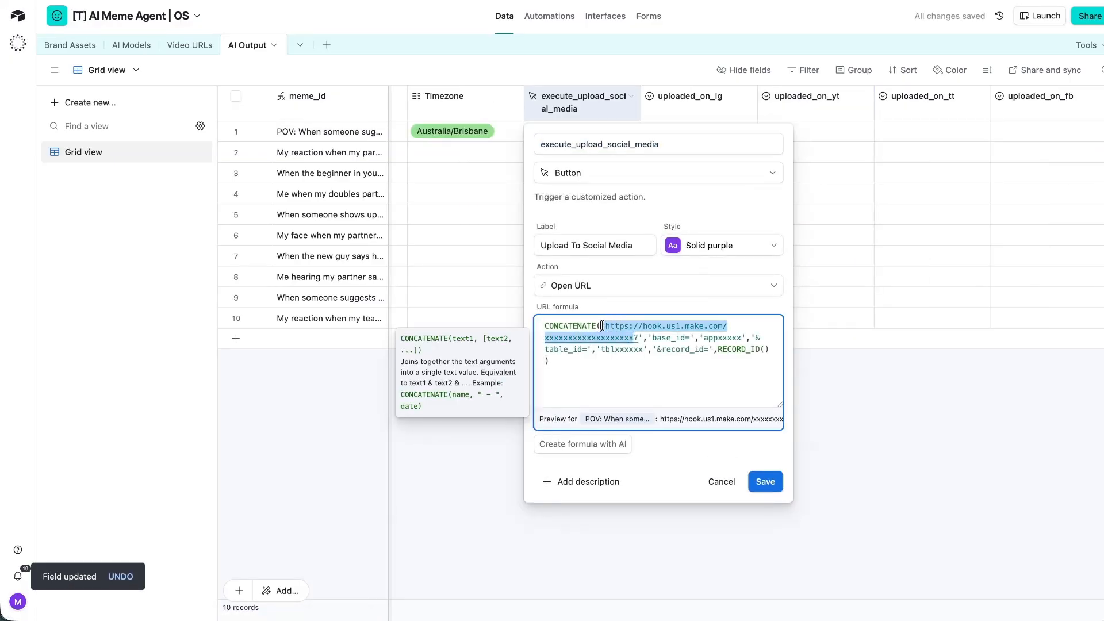
{"action": "key", "text": "ctrl+v"}
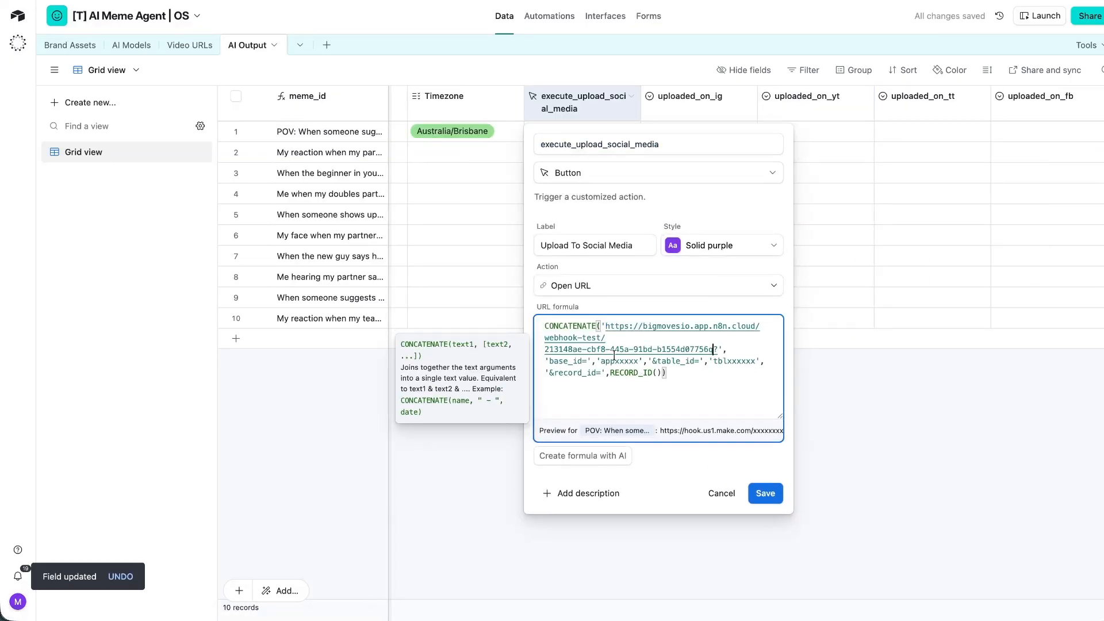
{"action": "left_click", "coordinate": [356, 1]}
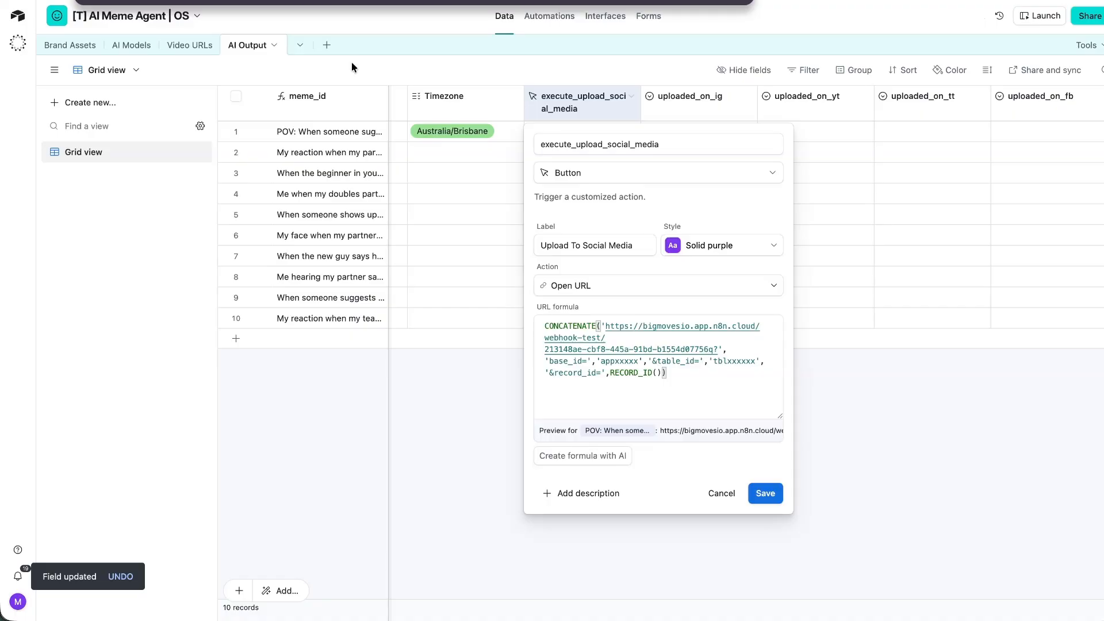
{"action": "left_click", "coordinate": [621, 359]}
{"action": "double_click", "coordinate": [621, 361]}
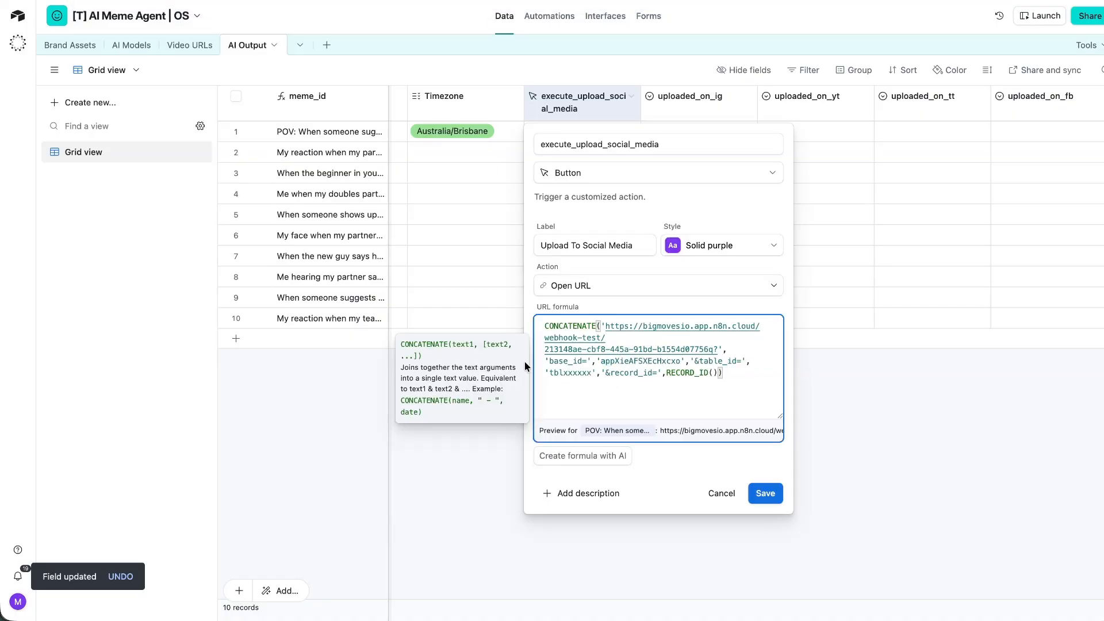
{"action": "left_click", "coordinate": [380, 0]}
{"action": "left_click", "coordinate": [569, 373]}
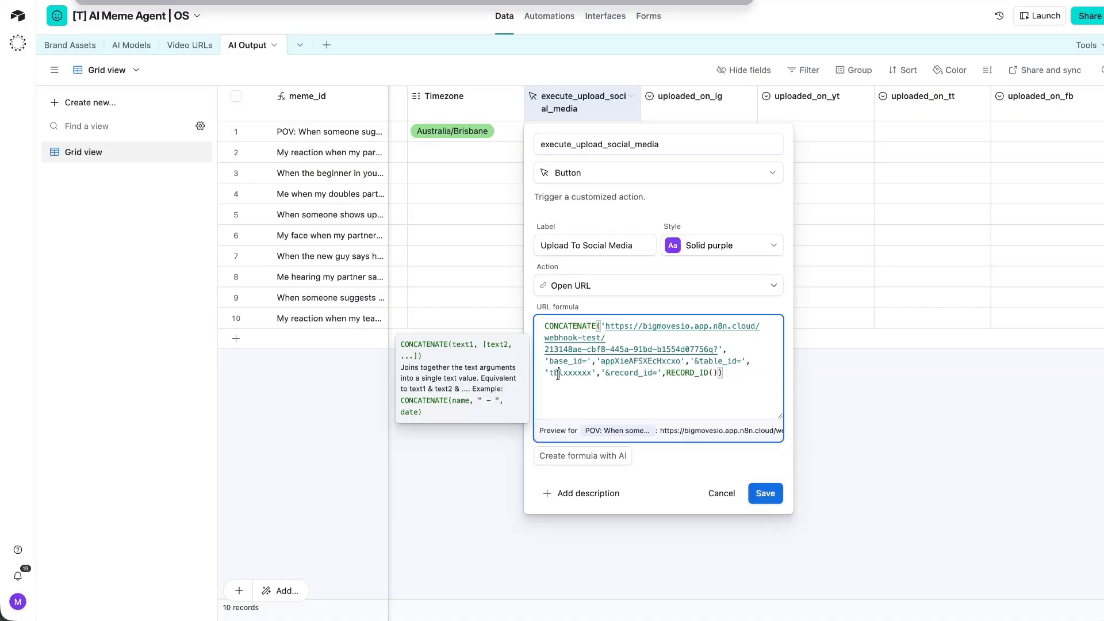
{"action": "double_click", "coordinate": [569, 372]}
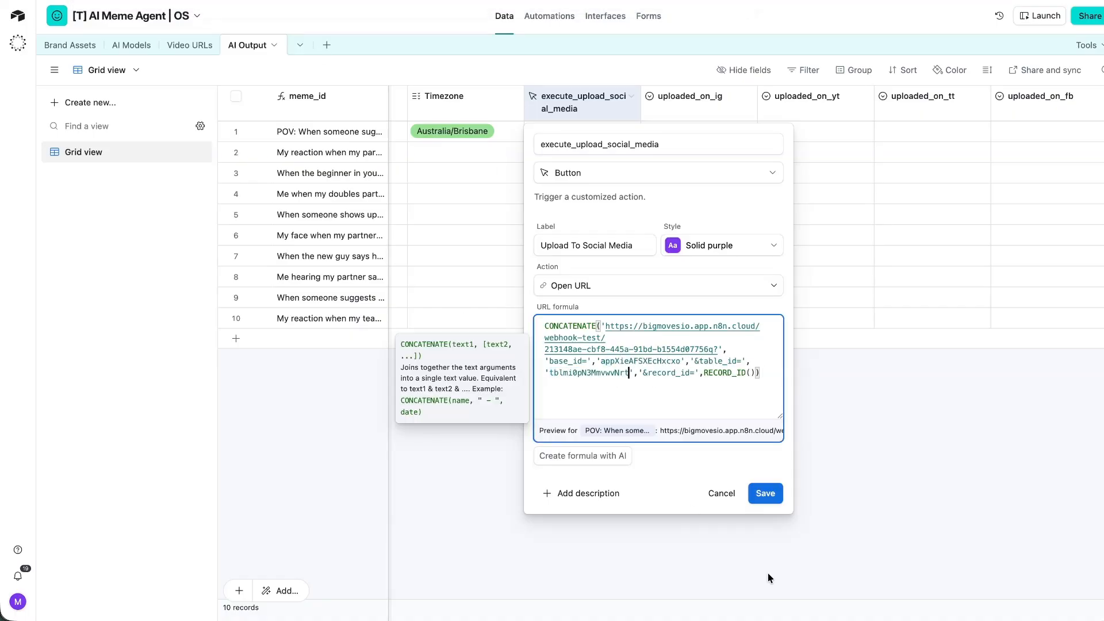
{"action": "left_click", "coordinate": [764, 493]}
Review the new Upload To Social Media buttons, then select Create Code For Metricool in n8n.
{"action": "scroll", "coordinate": [729, 214], "scroll_direction": "left", "scroll_amount": 5}
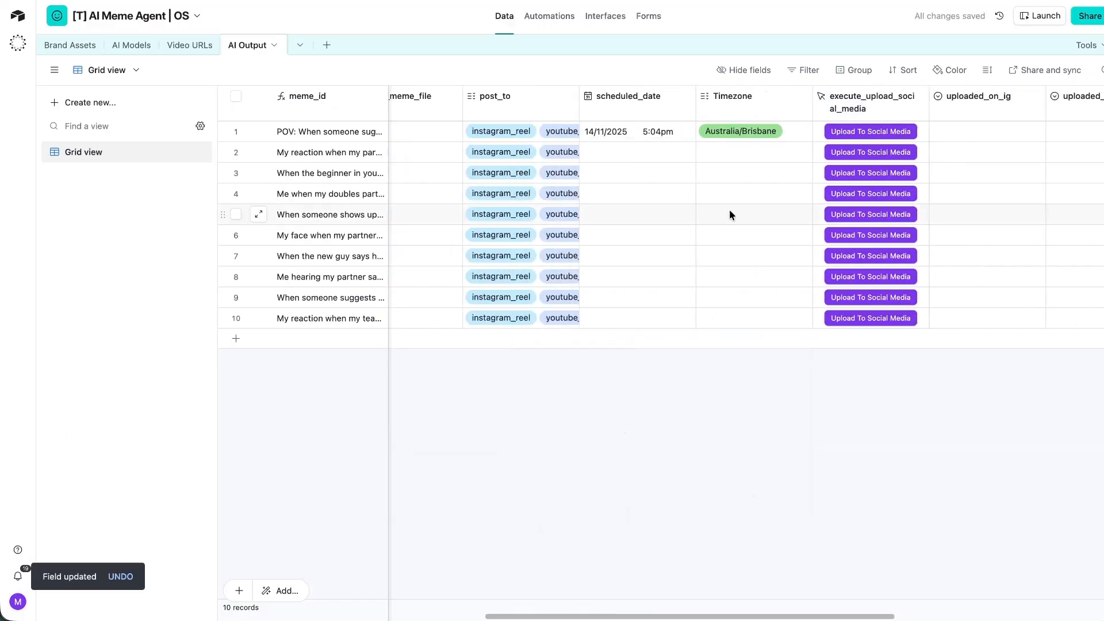
{"action": "scroll", "coordinate": [685, 223], "scroll_direction": "right", "scroll_amount": 3}
{"action": "scroll", "coordinate": [725, 139], "scroll_direction": "left", "scroll_amount": 10}
{"action": "scroll", "coordinate": [713, 140], "scroll_direction": "right", "scroll_amount": 5}
{"action": "scroll", "coordinate": [712, 140], "scroll_direction": "right", "scroll_amount": 10}
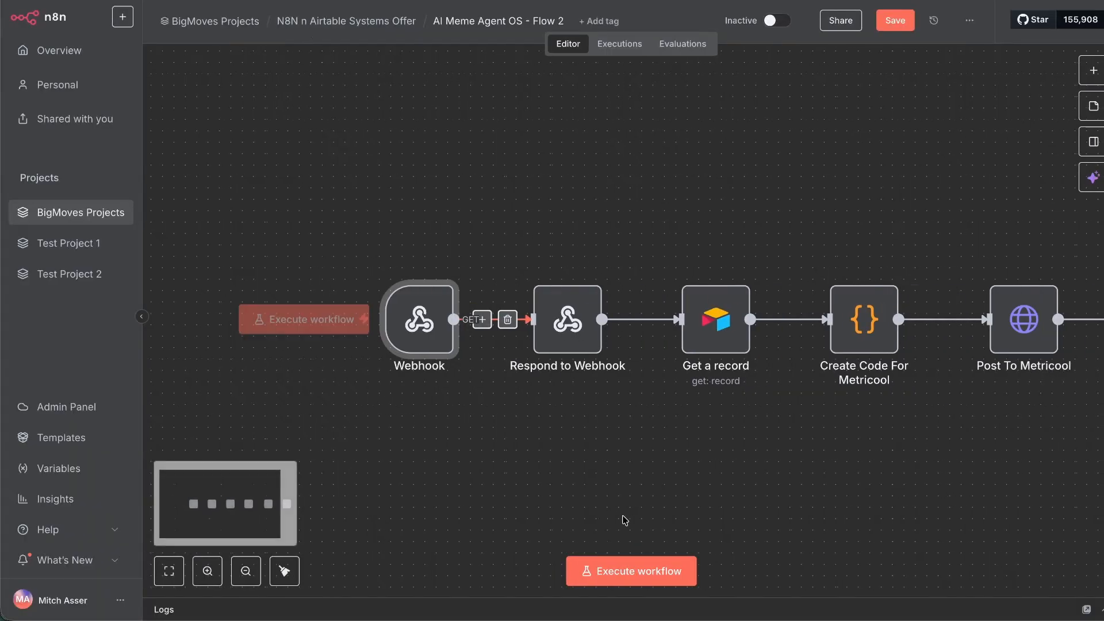
{"action": "key", "text": "ctrl+Return"}
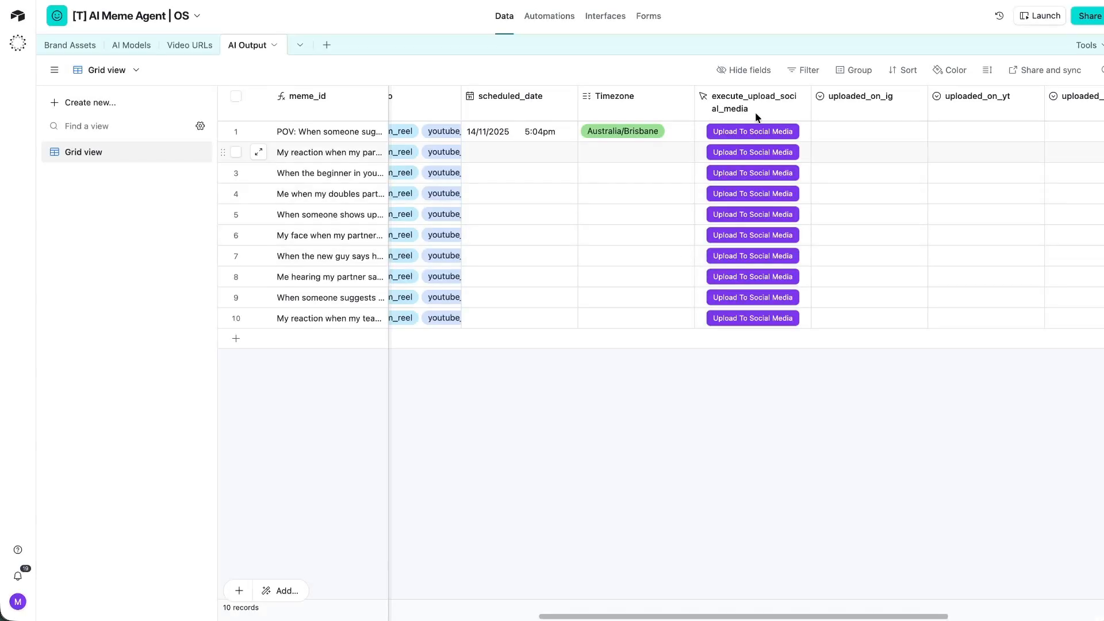
{"action": "left_click", "coordinate": [756, 131]}
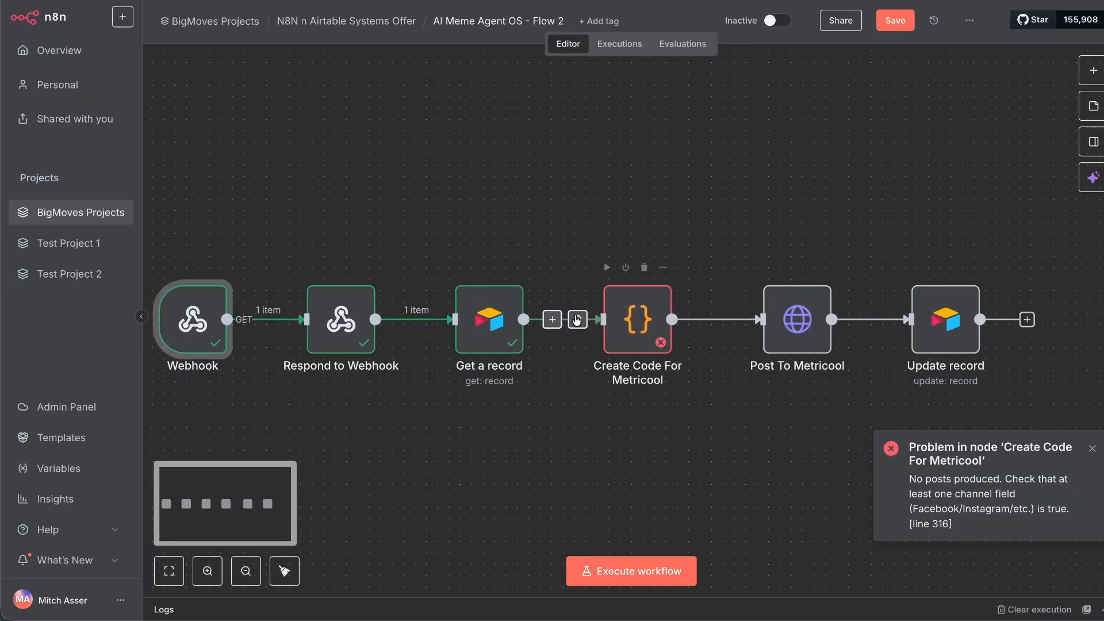
Open the Create Code For Metricool node and start a new ChatGPT chat.
{"action": "double_click", "coordinate": [636, 449]}
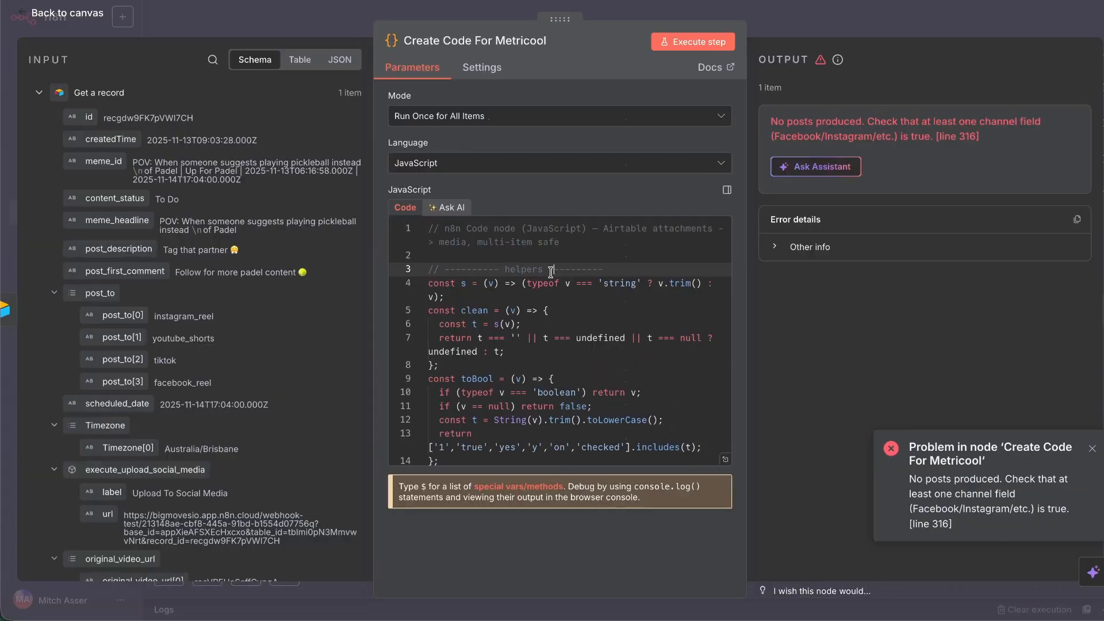
{"action": "key", "text": "ctrl+a"}
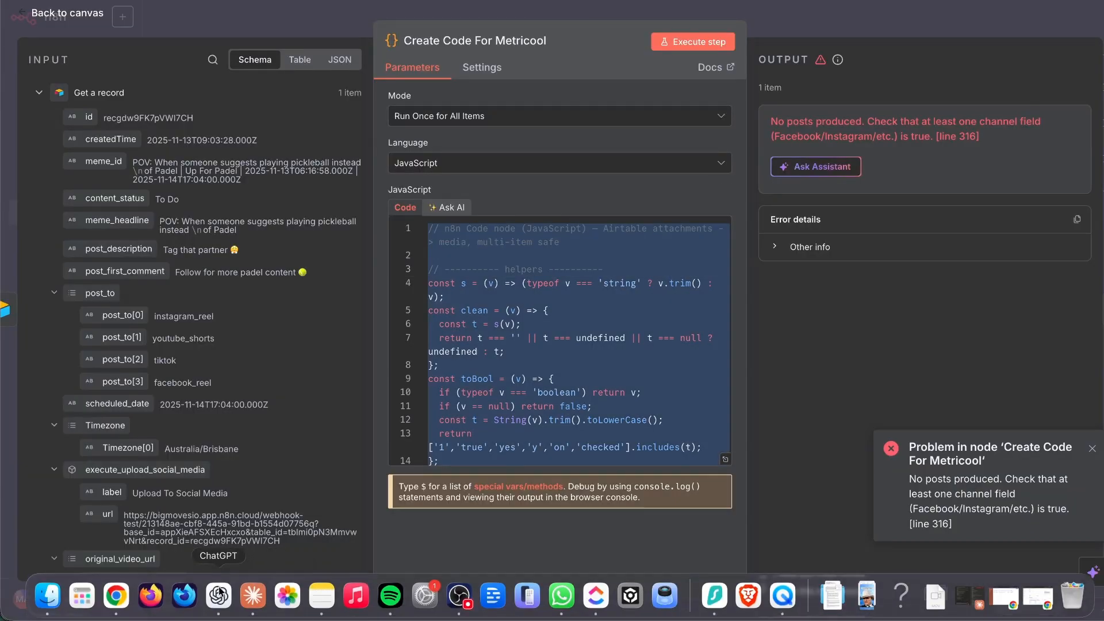
{"action": "left_click", "coordinate": [219, 595]}
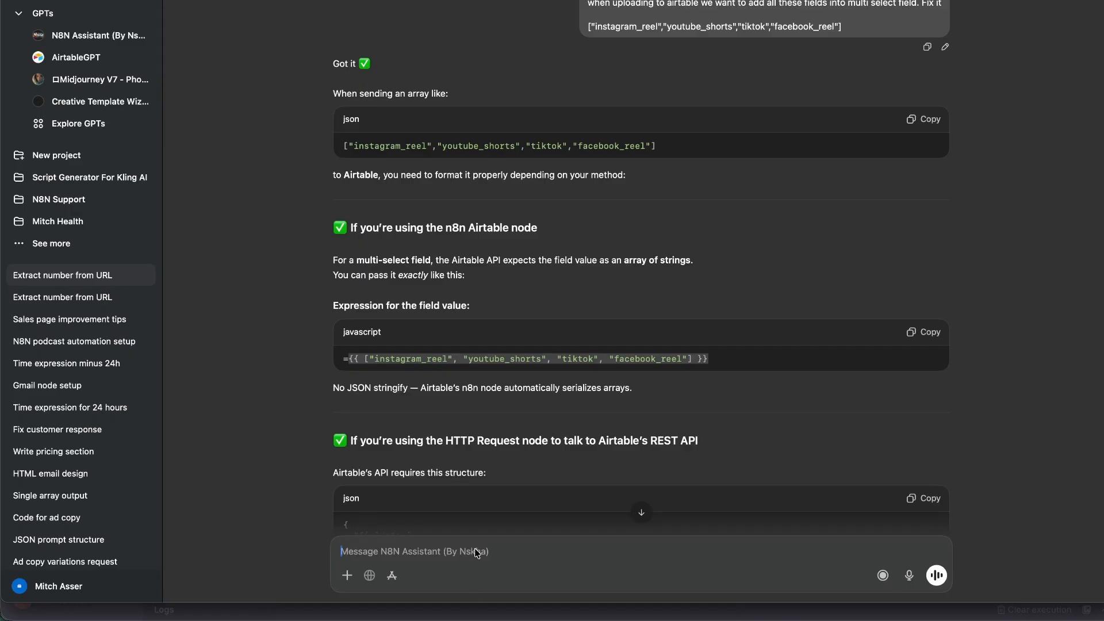
{"action": "type", "text": "new"}
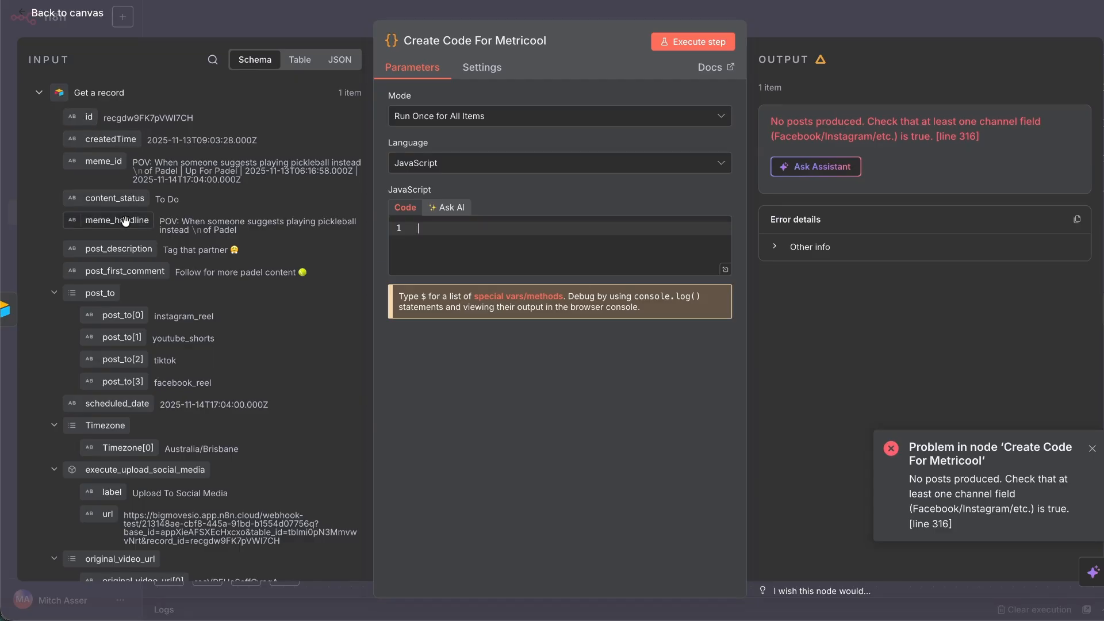
Drag the post_description and post_first_comment expressions into the code on lines 2 and 3.
{"action": "left_click_drag", "start_coordinate": [118, 250], "coordinate": [480, 234]}
{"action": "left_click", "coordinate": [420, 228]}
{"action": "key", "text": "Return"}
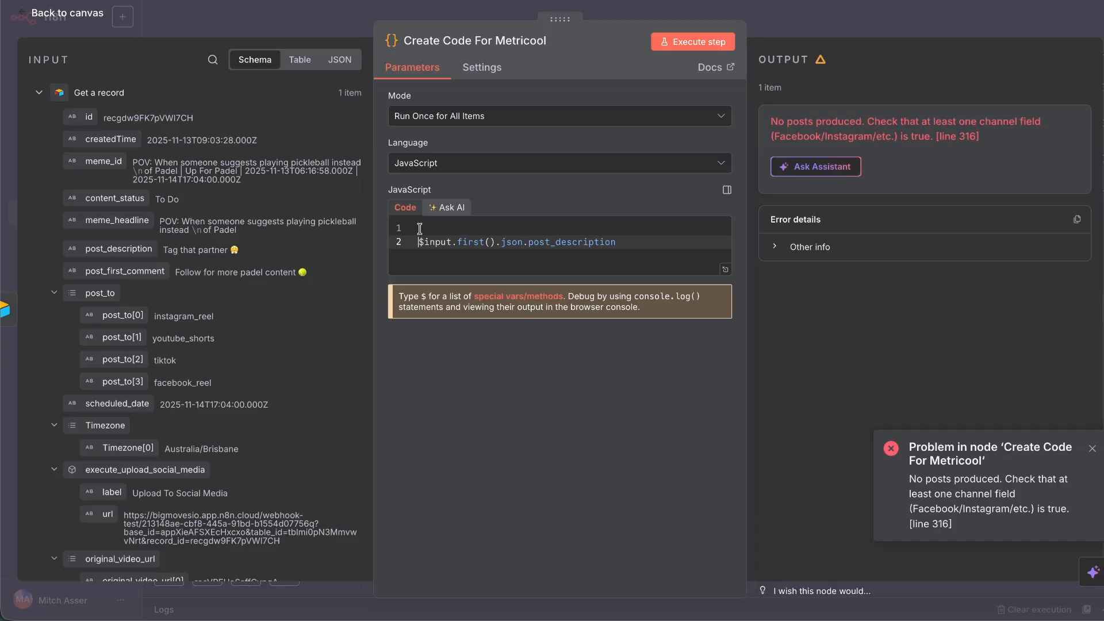
{"action": "left_click_drag", "start_coordinate": [118, 271], "coordinate": [589, 252]}
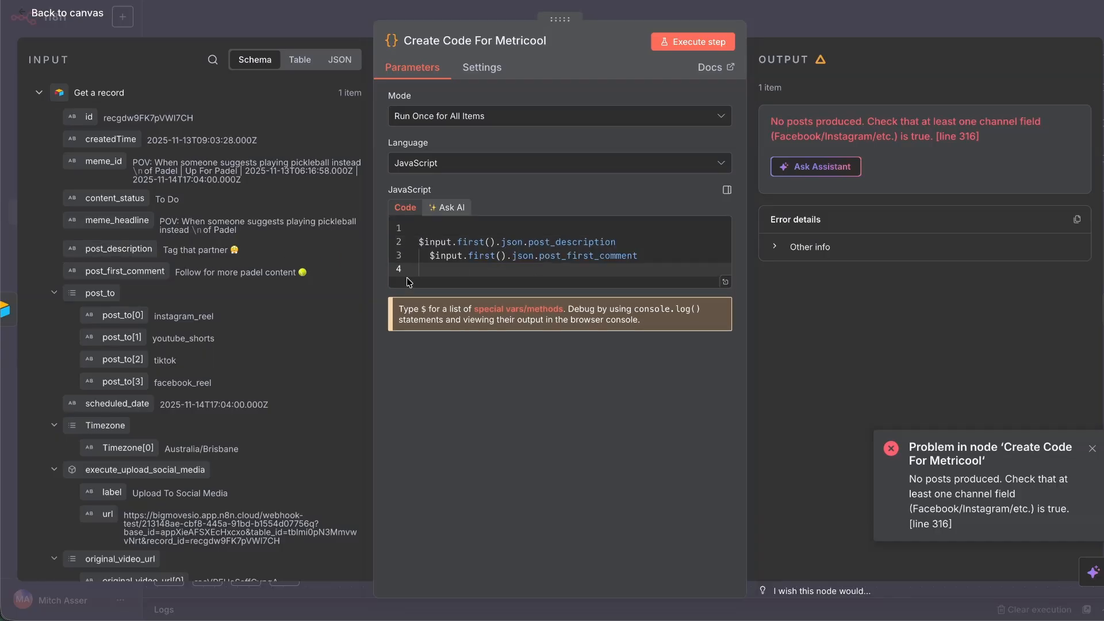
{"action": "left_click", "coordinate": [424, 256]}
{"action": "key", "text": "BackSpace"}
{"action": "key", "text": "Return"}
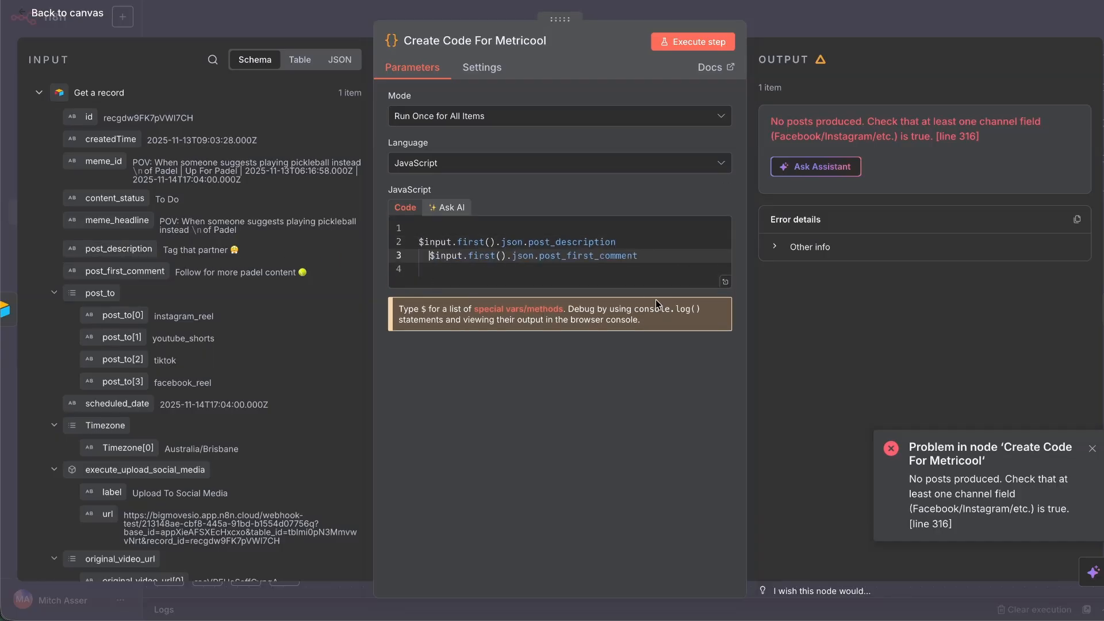
{"action": "scroll", "coordinate": [144, 218], "scroll_direction": "down", "scroll_amount": 1}
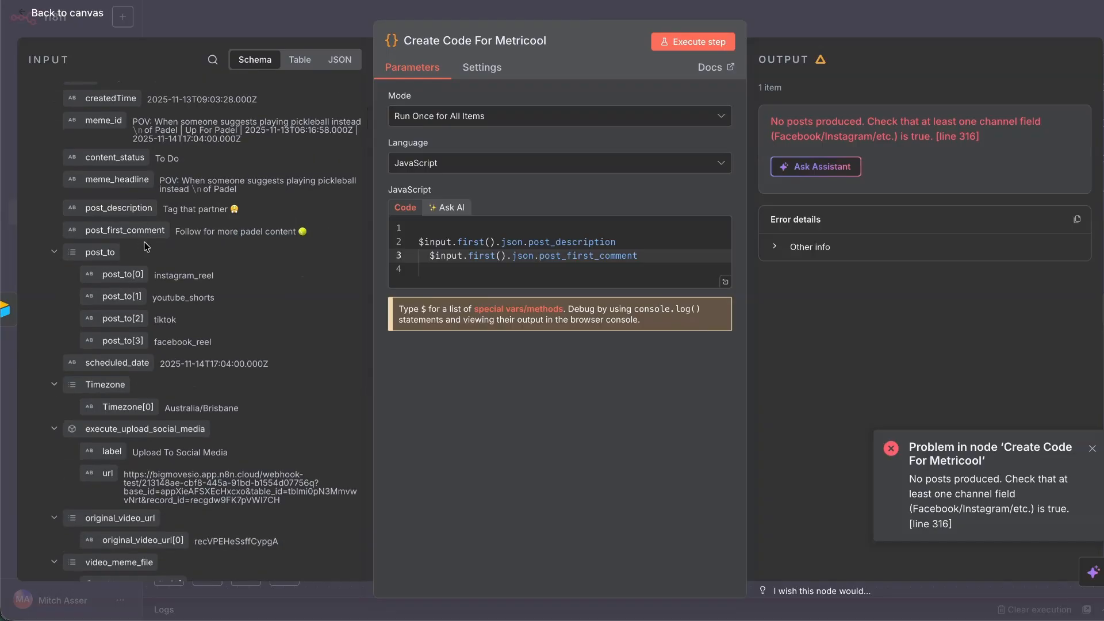
{"action": "scroll", "coordinate": [154, 248], "scroll_direction": "down", "scroll_amount": 3}
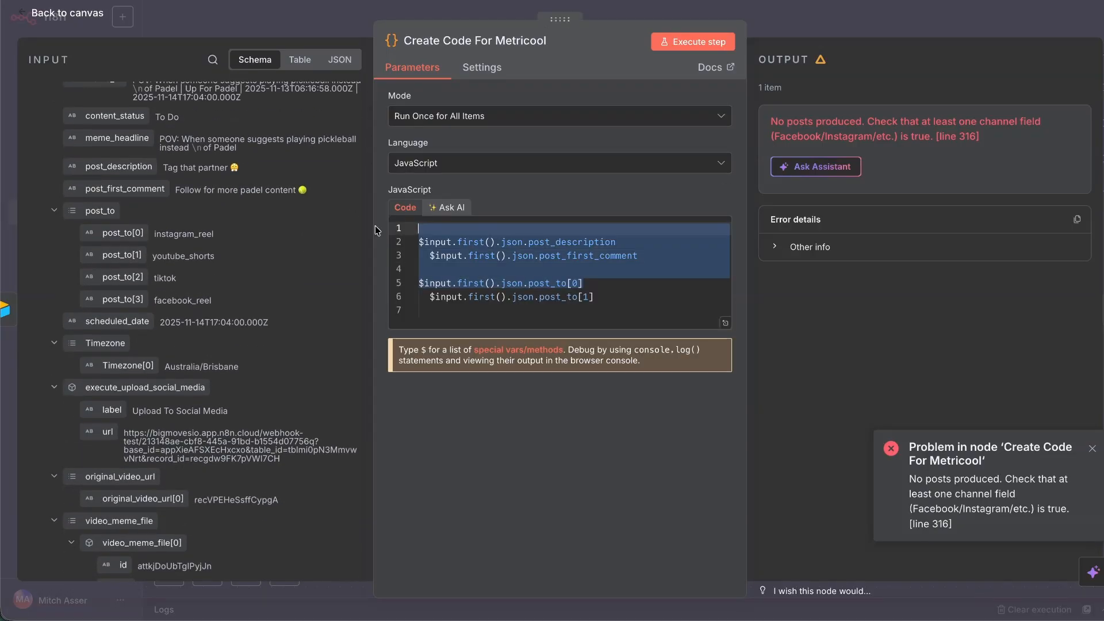
Delete all the node's code and copy its input data as JSON.
{"action": "key", "text": "ctrl+a"}
{"action": "key", "text": "BackSpace"}
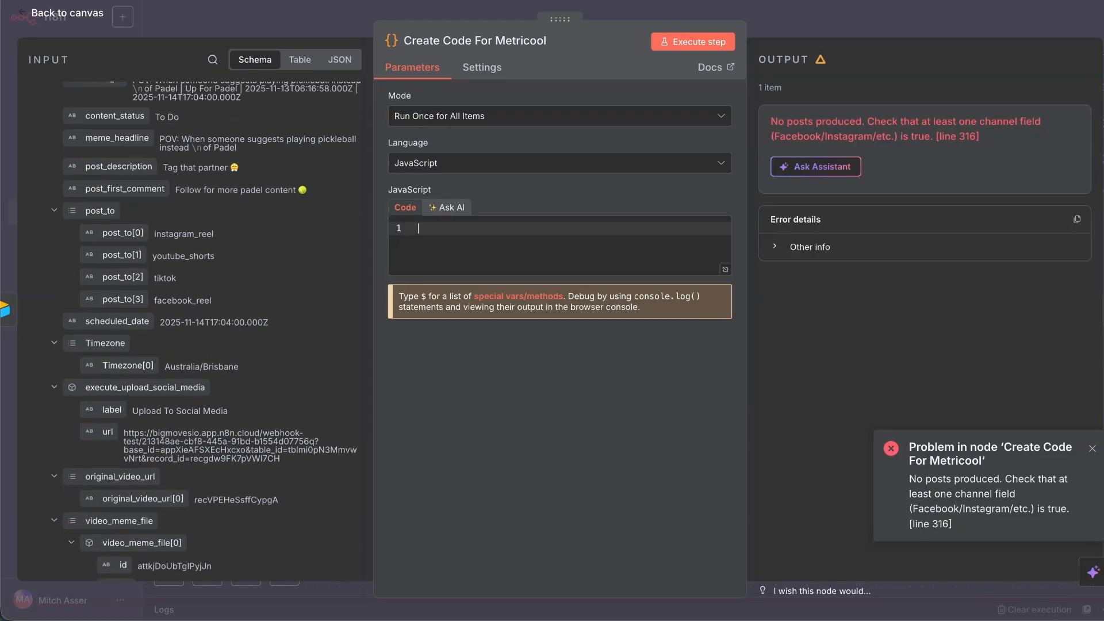
{"action": "left_click", "coordinate": [339, 59]}
{"action": "left_click", "coordinate": [351, 125]}
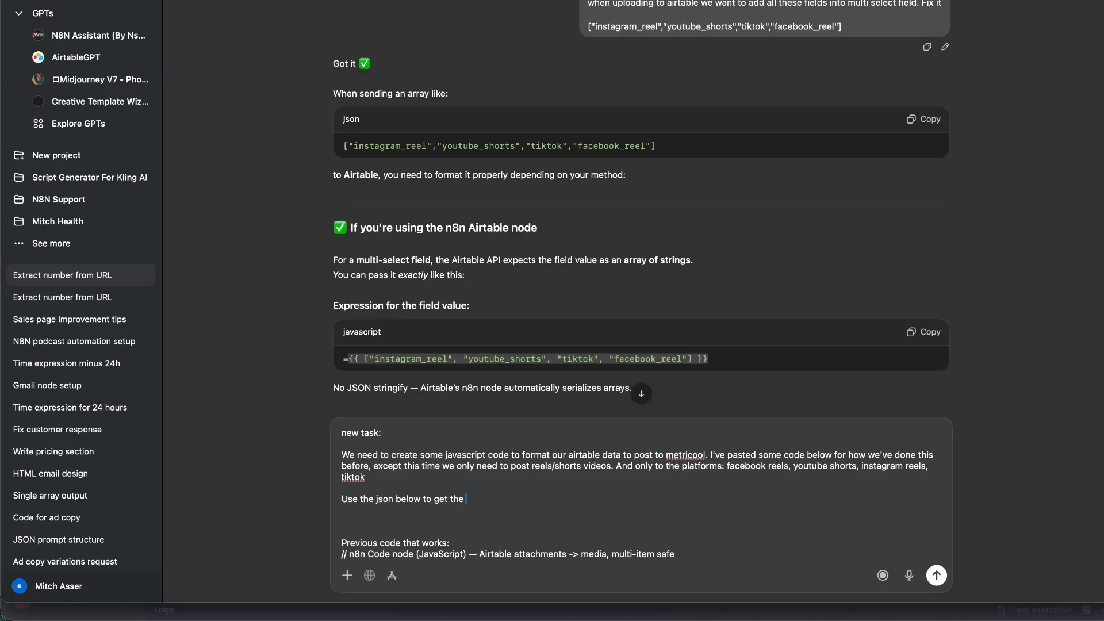
Add 'required:' to the ChatGPT prompt and paste the sample record JSON below it.
{"action": "type", "text": "required:"}
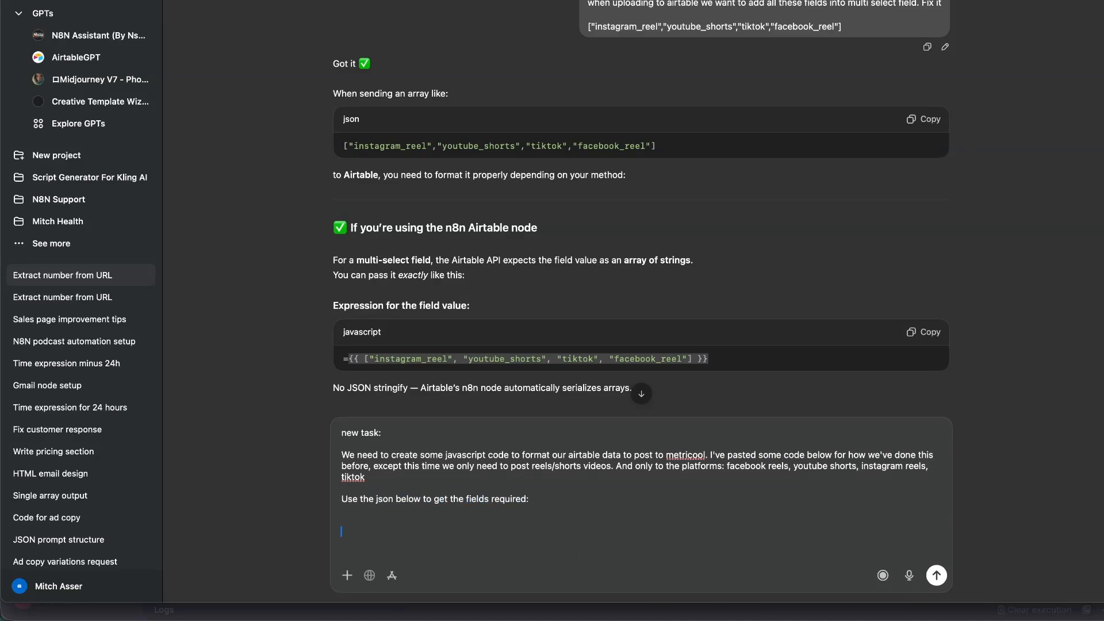
{"action": "key", "text": "Return"}
{"action": "key", "text": "ctrl+v"}
{"action": "scroll", "coordinate": [426, 485], "scroll_direction": "up", "scroll_amount": 15}
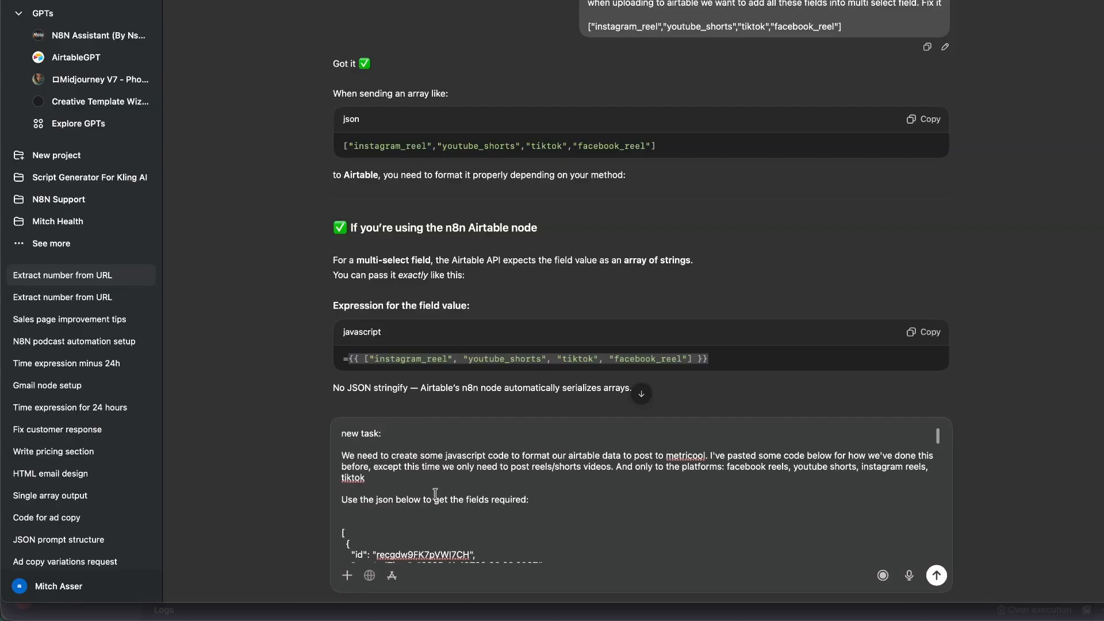
{"action": "key", "text": "shift+Return"}
{"action": "key", "text": "shift+Return"}
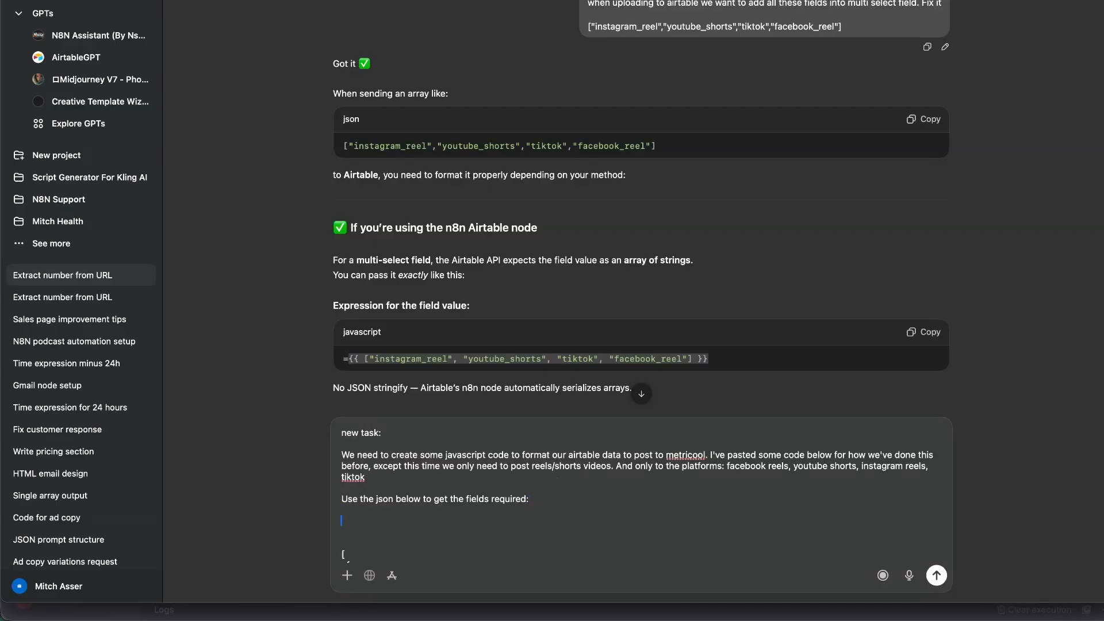
Paste the post_description through scheduled_date fields from the n8n input into the prompt.
{"action": "key", "text": "super+Tab"}
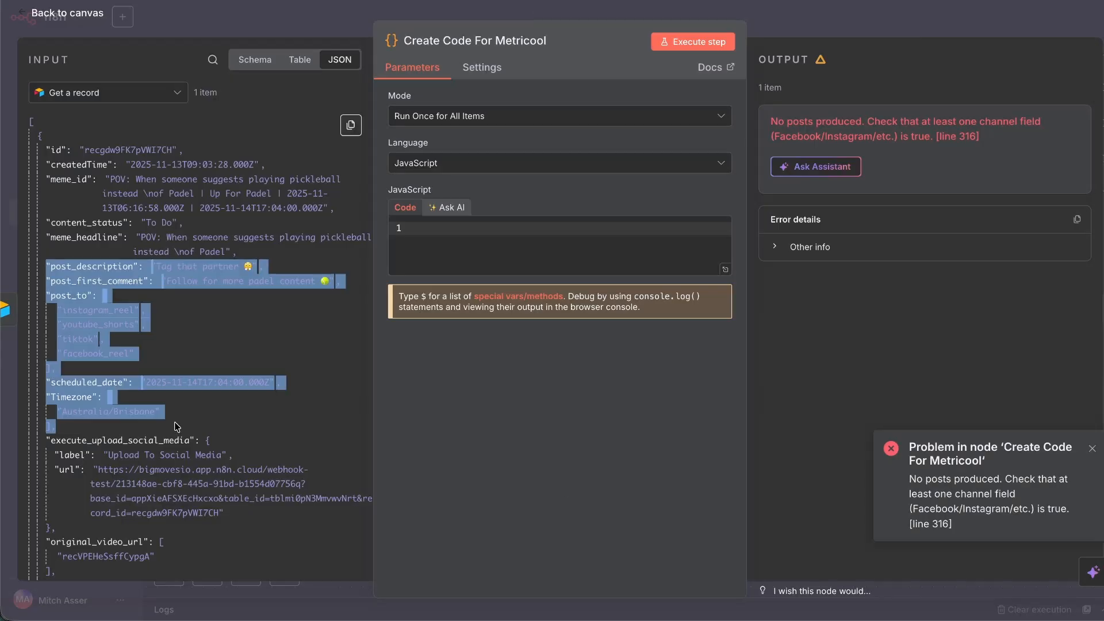
{"action": "left_click_drag", "start_coordinate": [176, 427], "coordinate": [318, 389]}
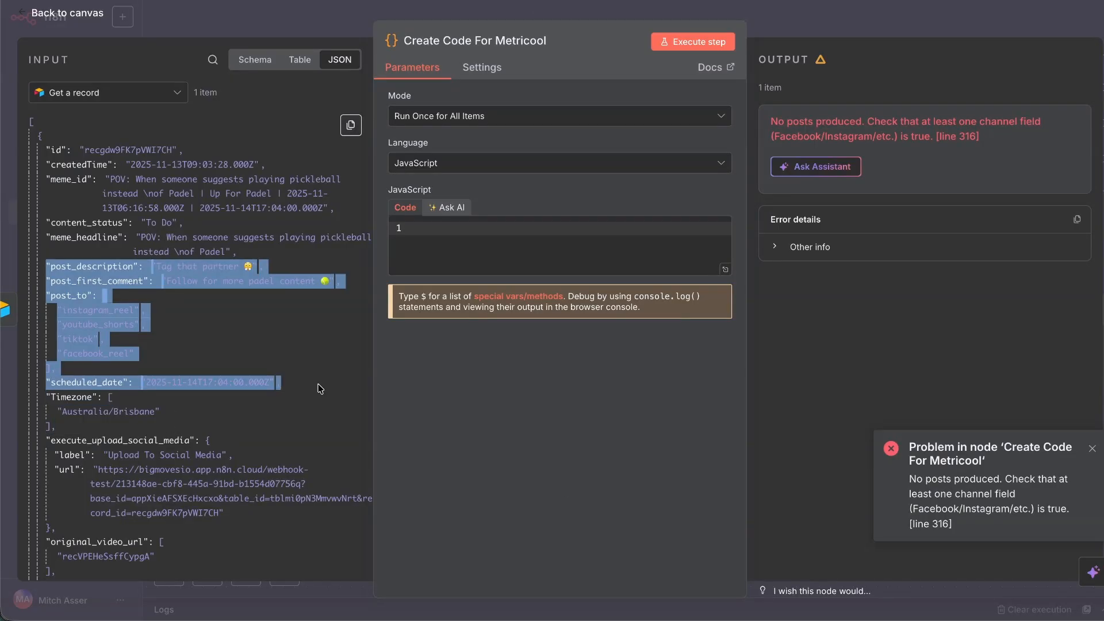
{"action": "key", "text": "super+Tab"}
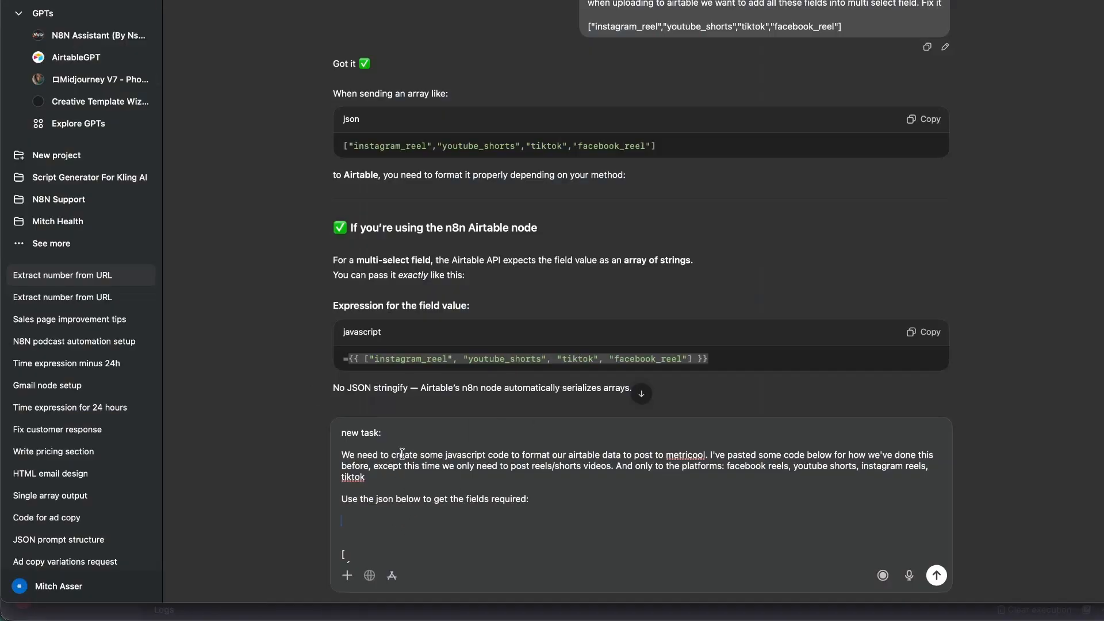
{"action": "key", "text": "super+v"}
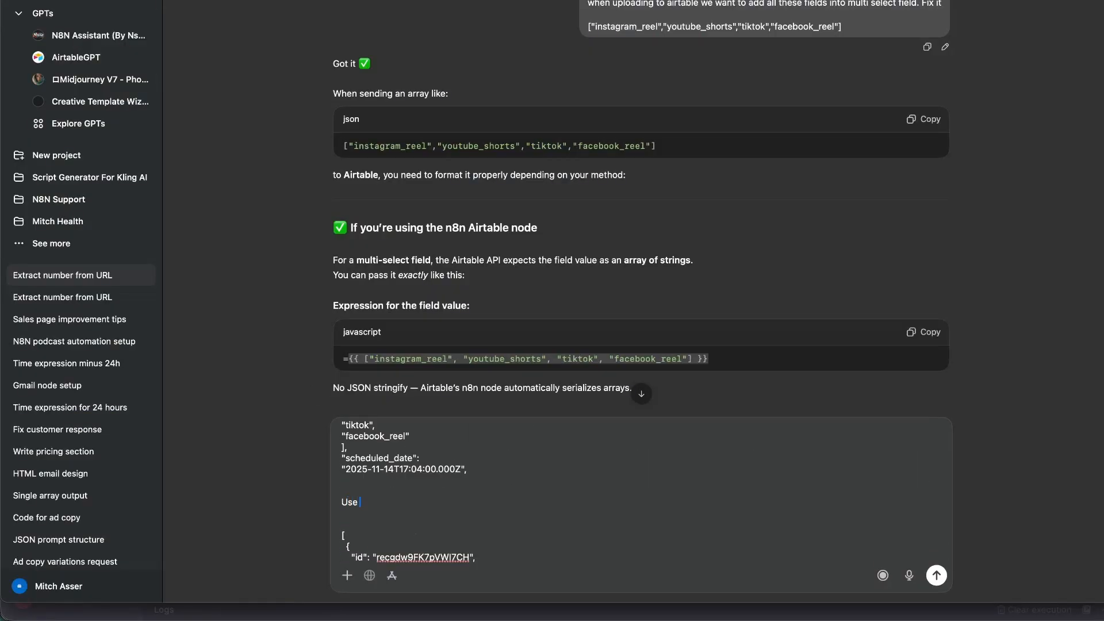
Send the Metricool code request to ChatGPT and bring up the Airtable meme table.
{"action": "key", "text": "super+Tab"}
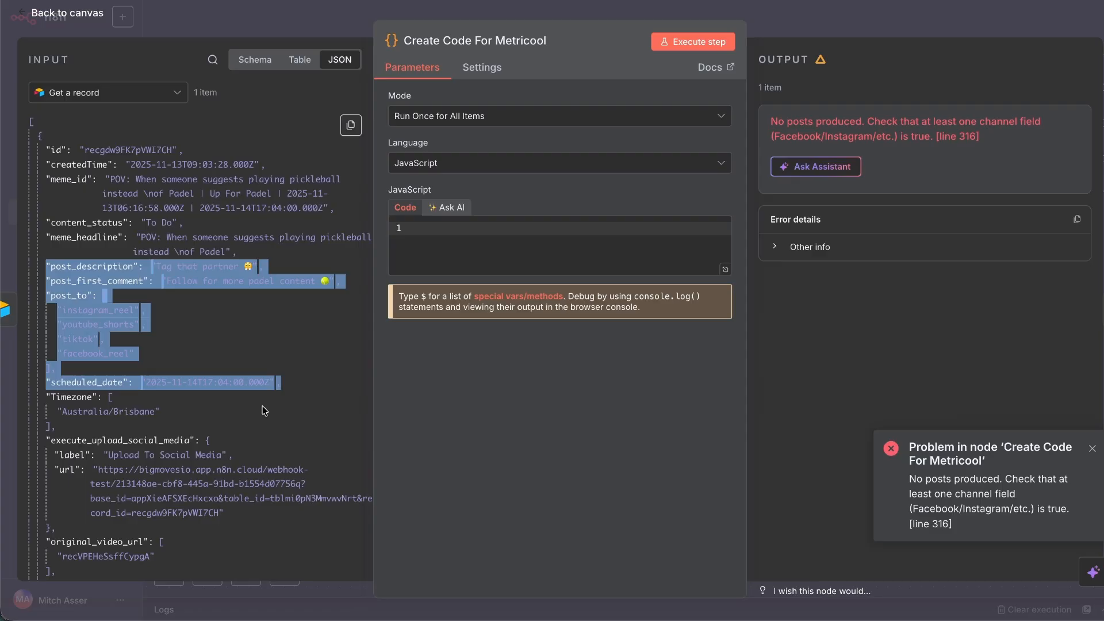
{"action": "left_click", "coordinate": [217, 368]}
{"action": "scroll", "coordinate": [214, 363], "scroll_direction": "down", "scroll_amount": 5}
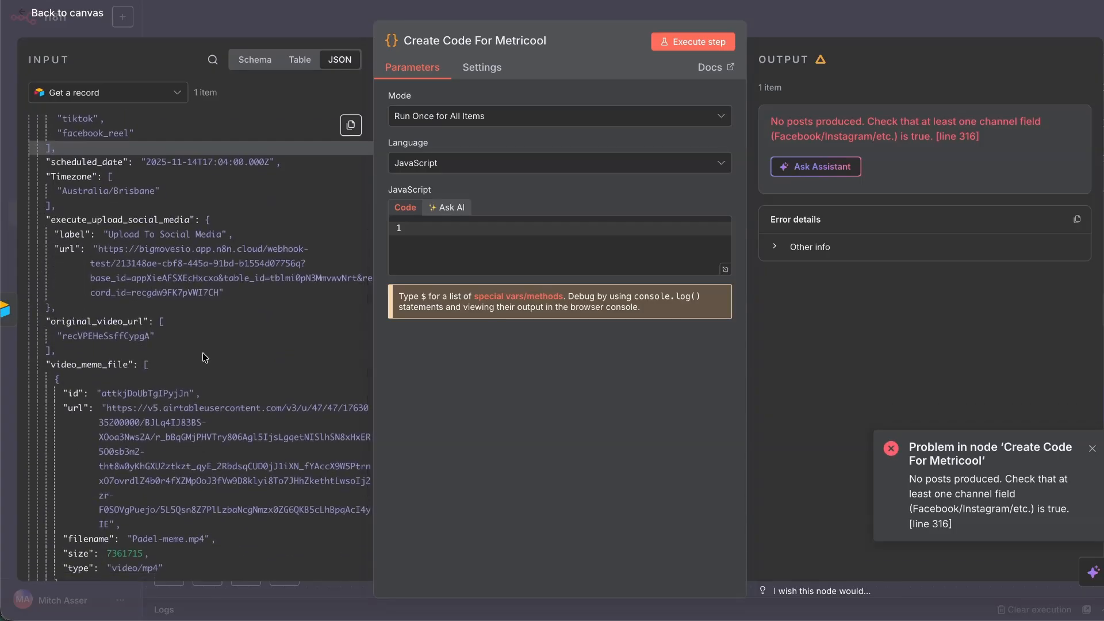
{"action": "scroll", "coordinate": [201, 352], "scroll_direction": "down", "scroll_amount": 2}
{"action": "left_click_drag", "start_coordinate": [45, 300], "coordinate": [133, 299]}
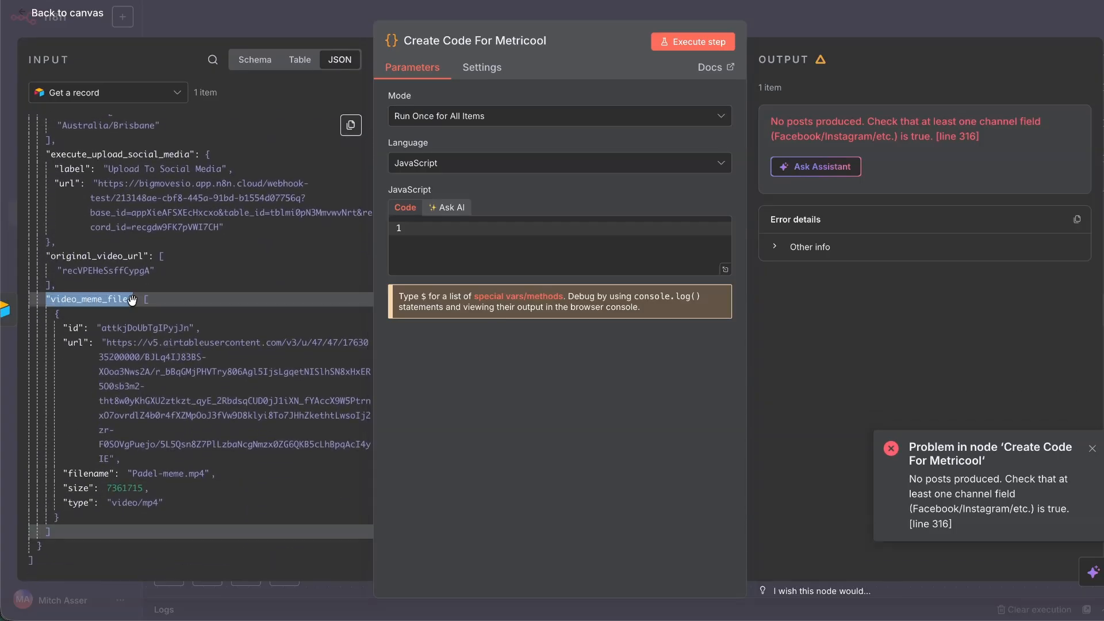
{"action": "key", "text": "super+Tab"}
{"action": "key", "text": "Return"}
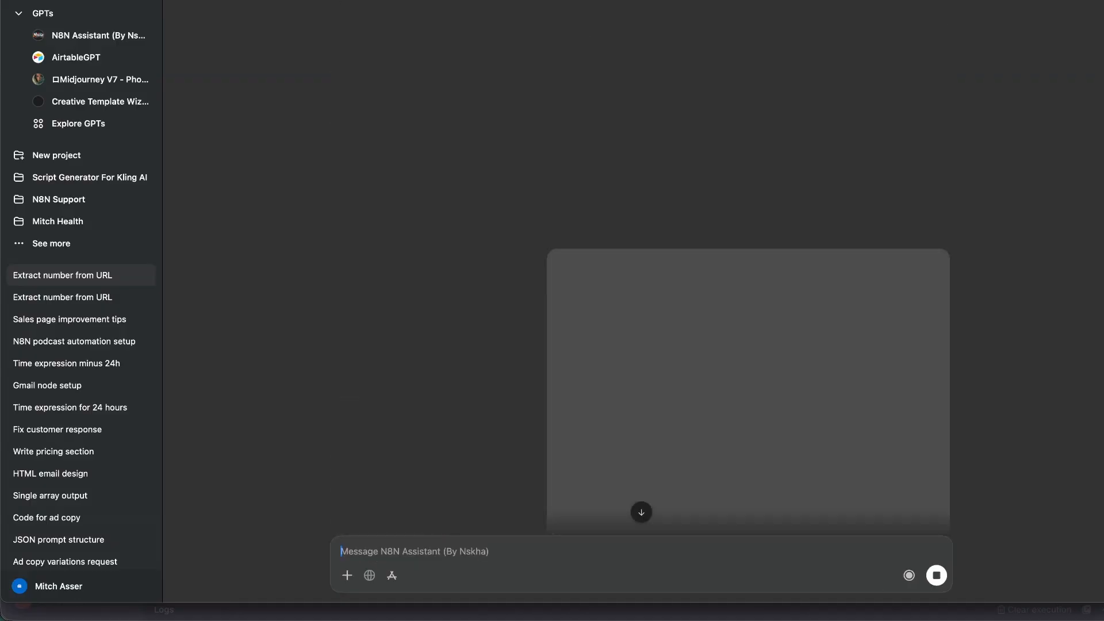
{"action": "key", "text": "super+Tab"}
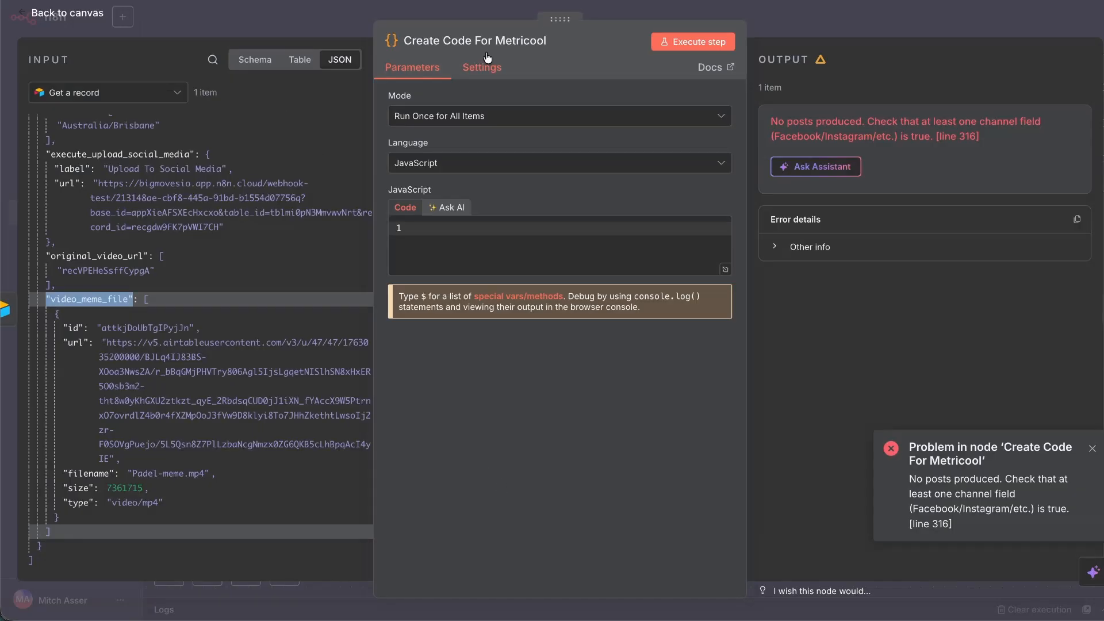
{"action": "key", "text": "ctrl+Tab"}
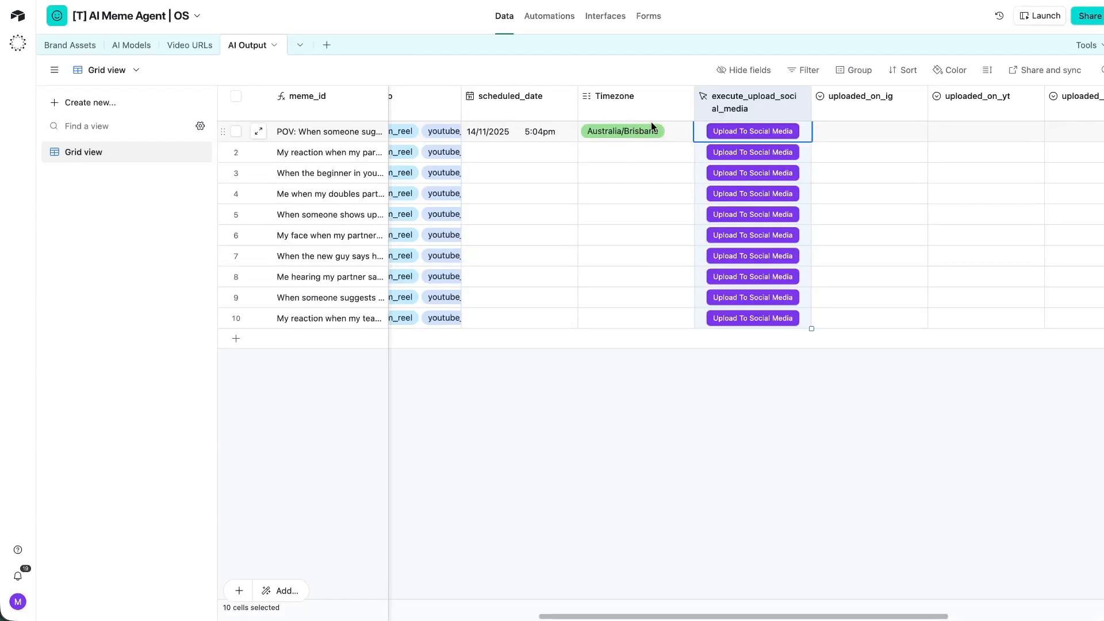
{"action": "left_click", "coordinate": [625, 105]}
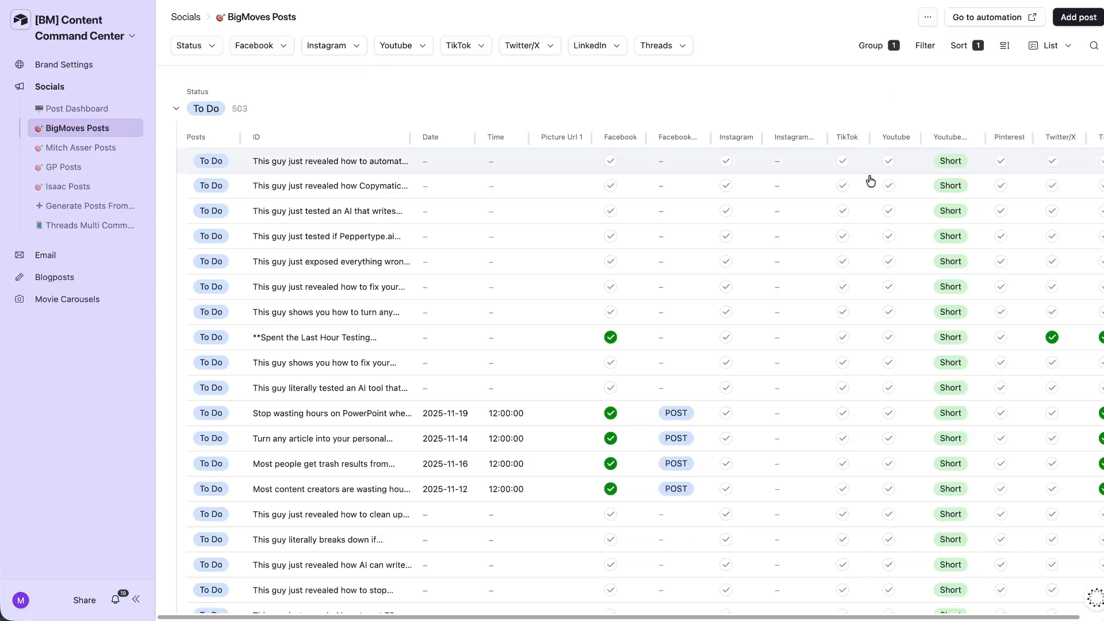
{"action": "left_click", "coordinate": [333, 167]}
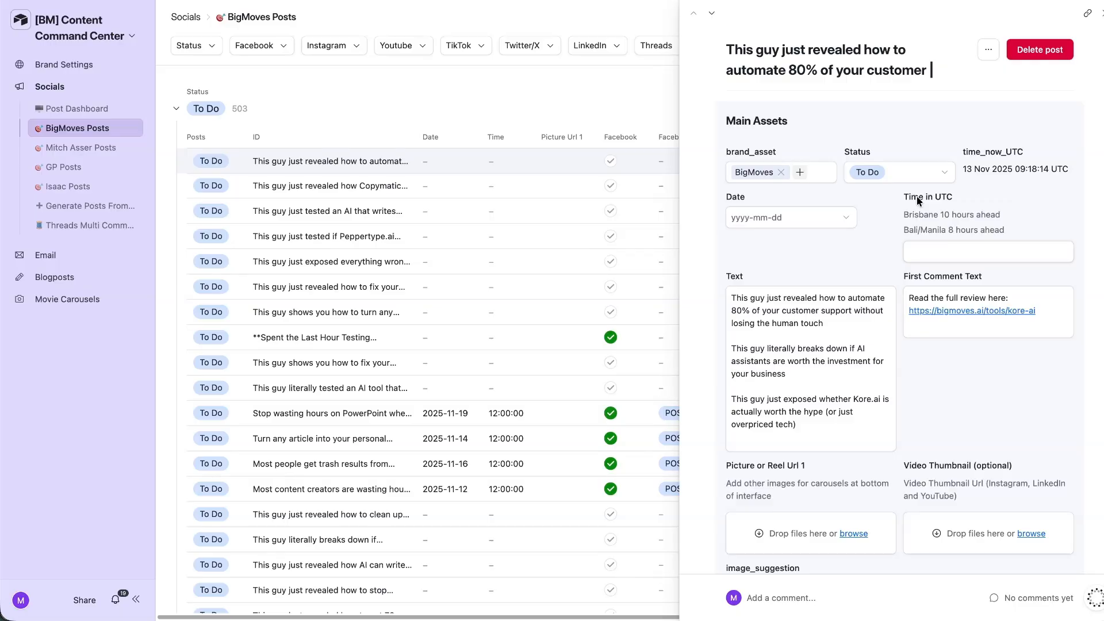
{"action": "left_click_drag", "start_coordinate": [904, 196], "coordinate": [987, 210]}
{"action": "left_click", "coordinate": [969, 215]}
{"action": "left_click_drag", "start_coordinate": [966, 155], "coordinate": [1068, 181]}
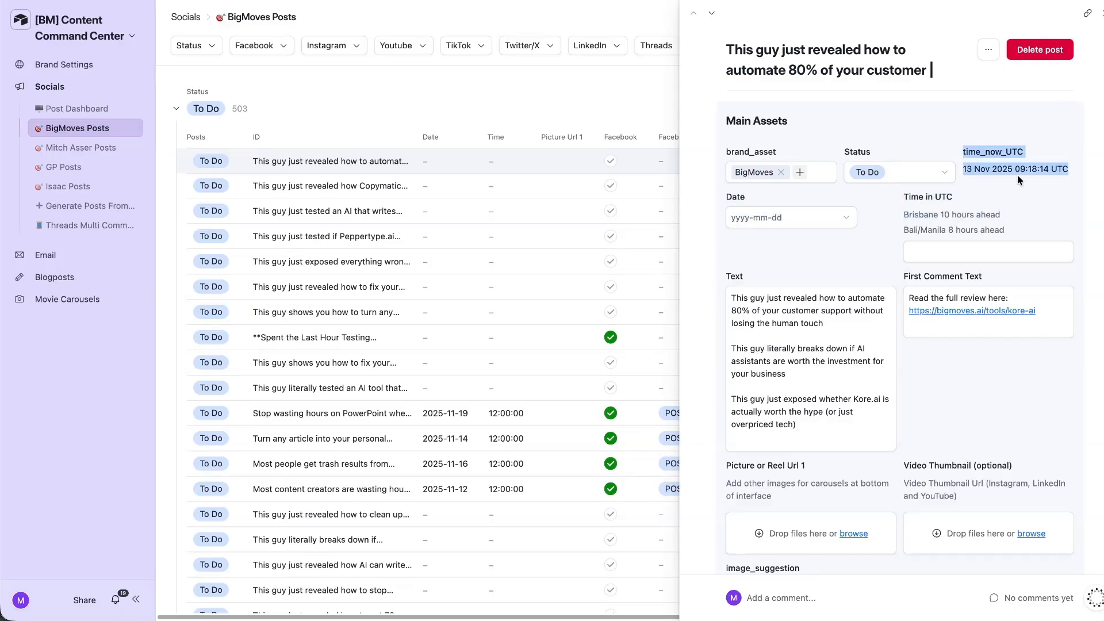
{"action": "triple_click", "coordinate": [980, 171]}
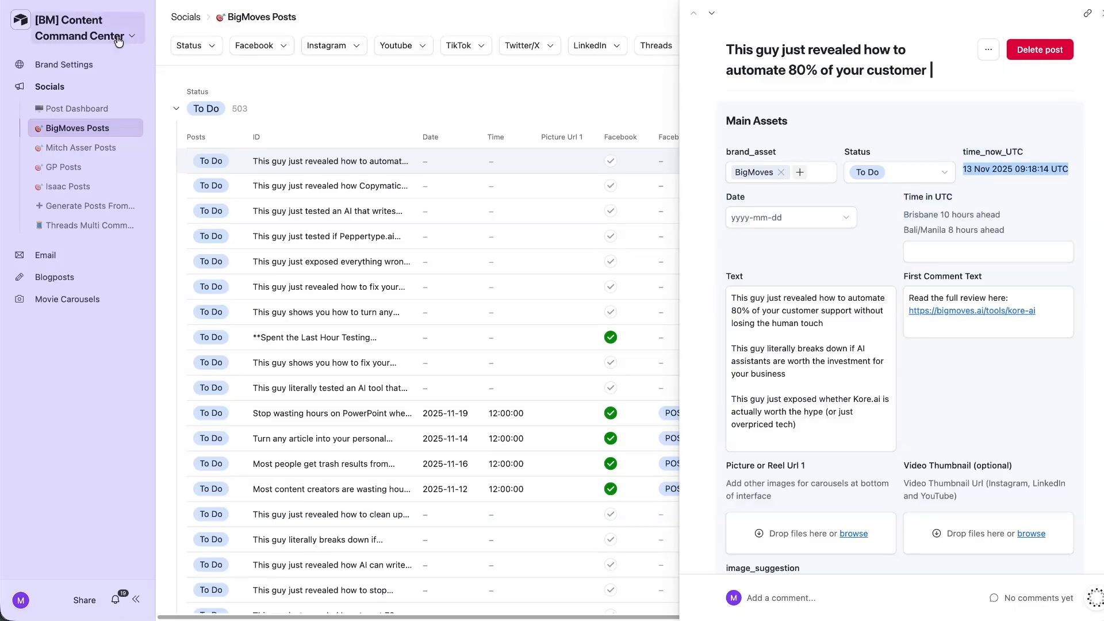
{"action": "left_click", "coordinate": [98, 34]}
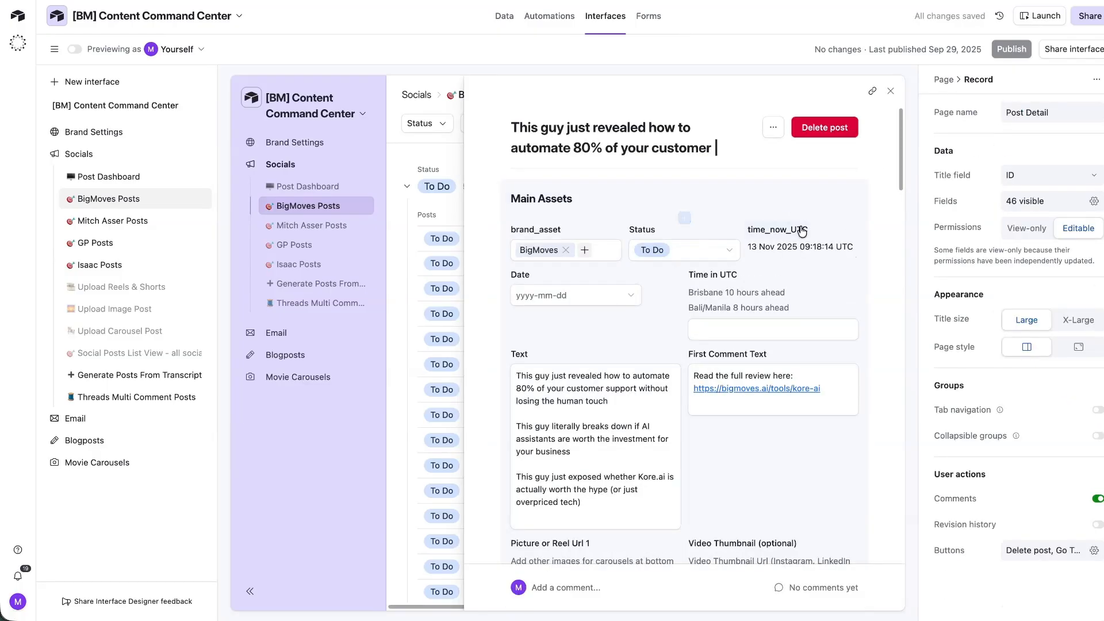
{"action": "left_click", "coordinate": [802, 230]}
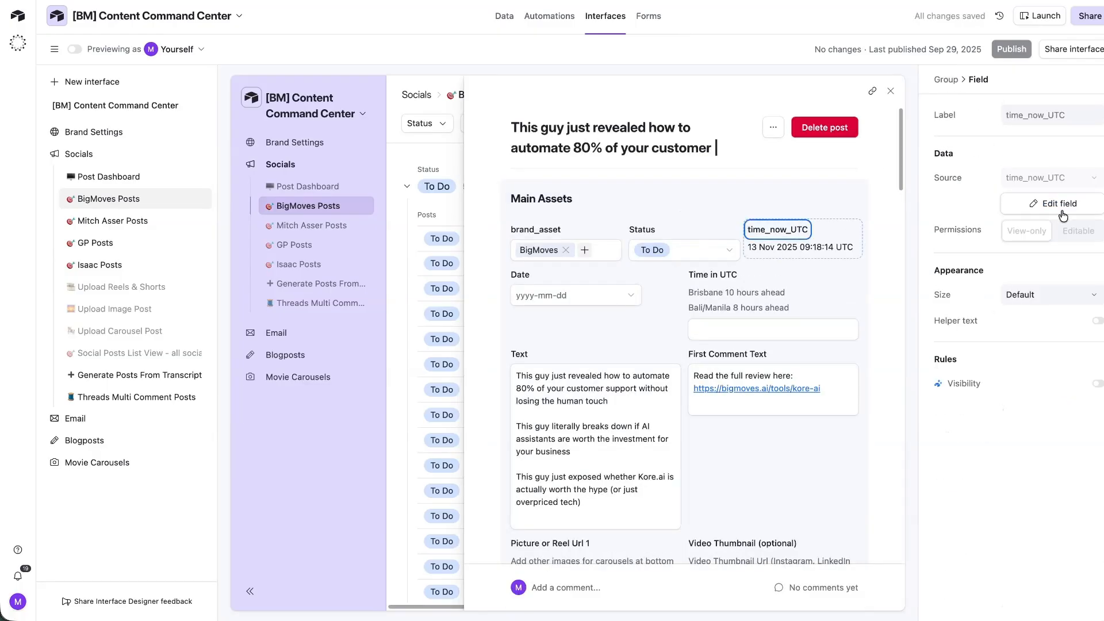
{"action": "left_click", "coordinate": [1059, 203]}
{"action": "left_click", "coordinate": [870, 209]}
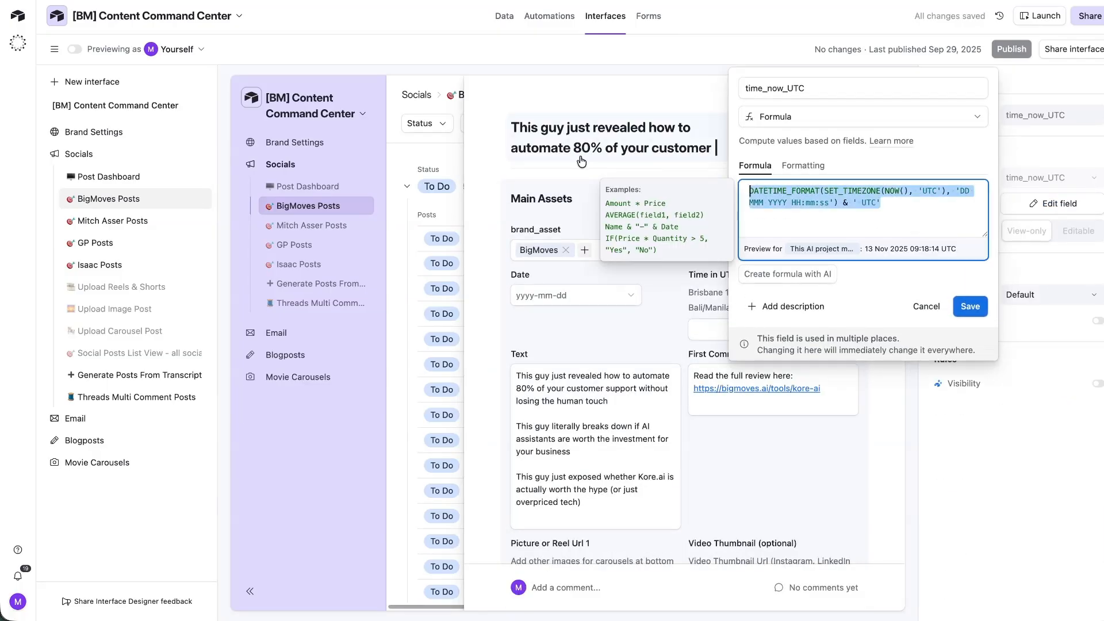
{"action": "left_click", "coordinate": [926, 306]}
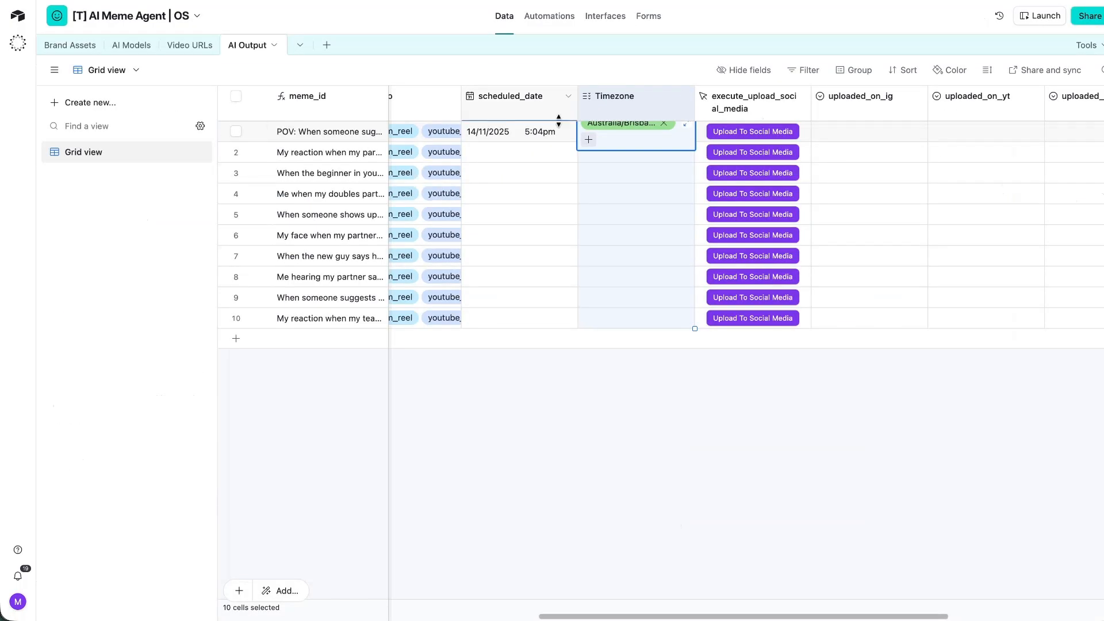
{"action": "scroll", "coordinate": [632, 230], "scroll_direction": "right", "scroll_amount": 8}
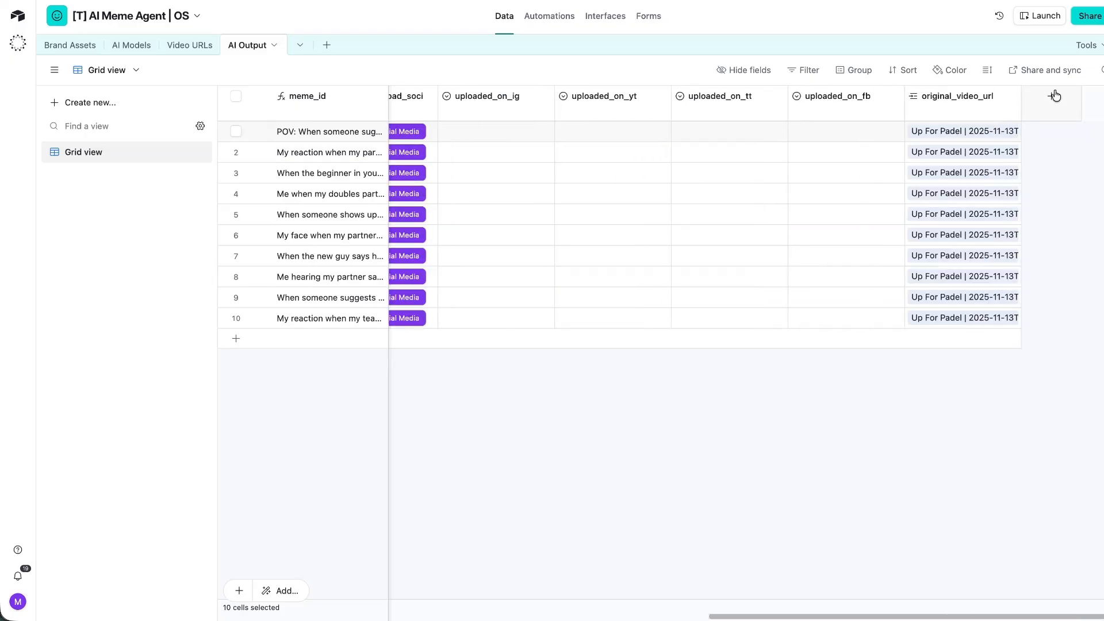
Add a utc_time_now formula field using the pasted DATETIME_FORMAT UTC formula.
{"action": "left_click", "coordinate": [1053, 96]}
{"action": "type", "text": "form"}
{"action": "left_click", "coordinate": [978, 171]}
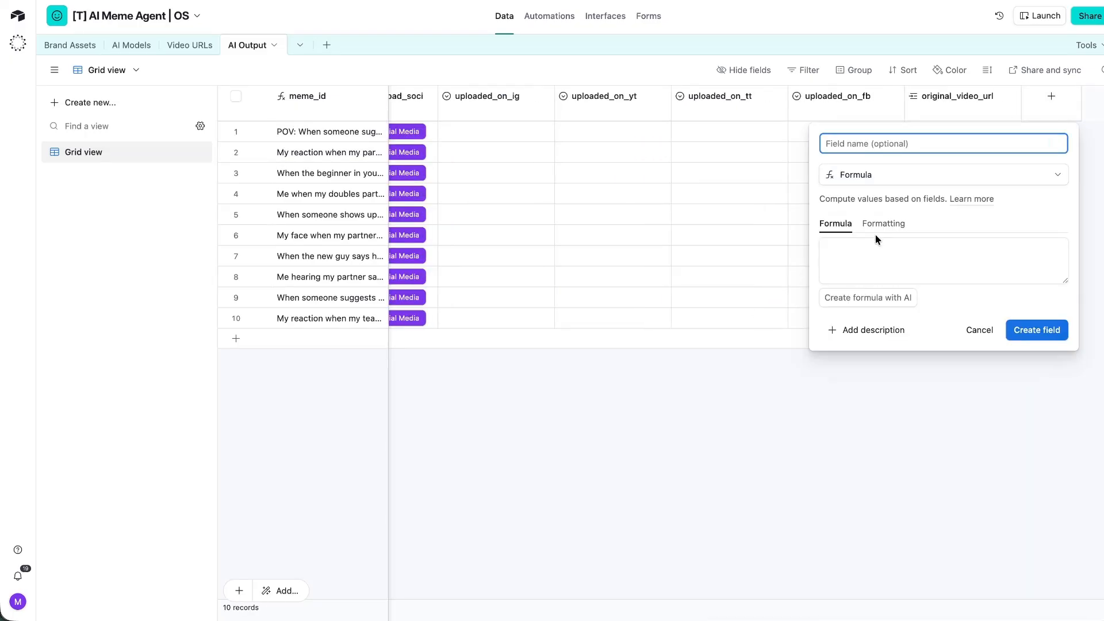
{"action": "left_click", "coordinate": [867, 248]}
{"action": "type", "text": "DATETIME_FORMAT(SET_TIMEZONE(NOW(), 'UTC'), 'DD MMM YYYY HH:mm:ss') & ' UTC'"}
{"action": "left_click", "coordinate": [839, 147]}
{"action": "type", "text": "ut"}
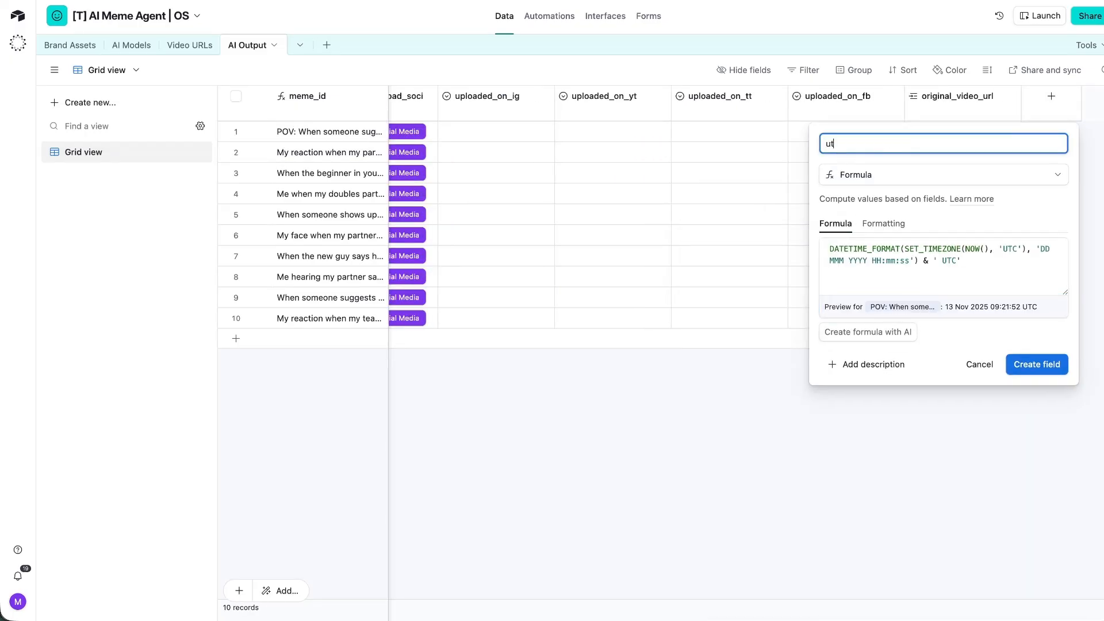
{"action": "key", "text": "Return"}
Turn off Include time on scheduled_date so it shows only the date.
{"action": "scroll", "coordinate": [723, 153], "scroll_direction": "left", "scroll_amount": 10}
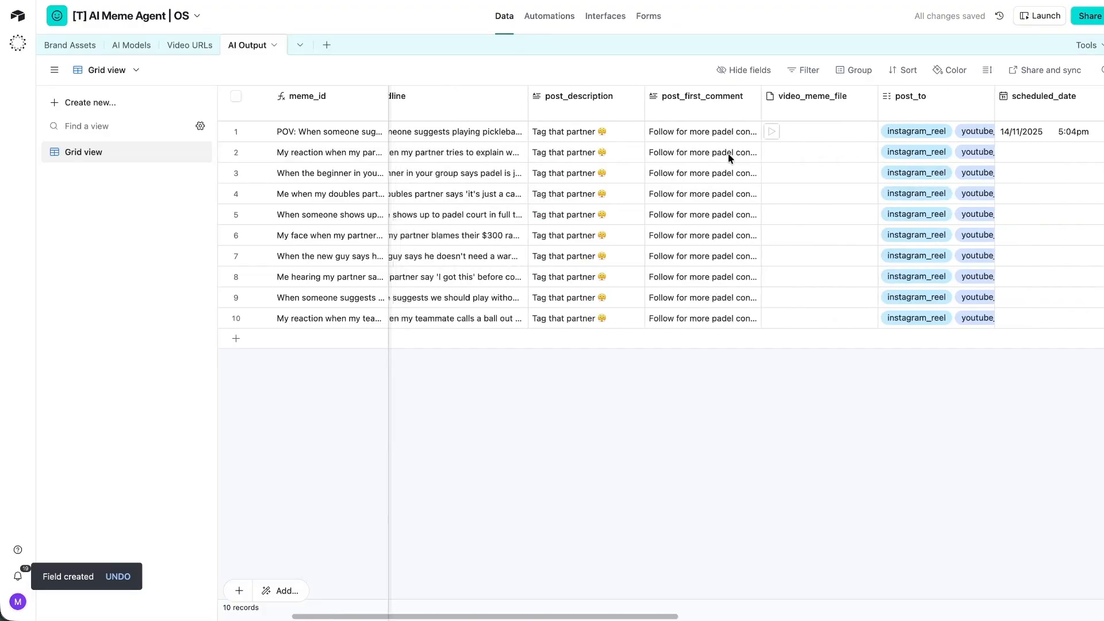
{"action": "double_click", "coordinate": [722, 107]}
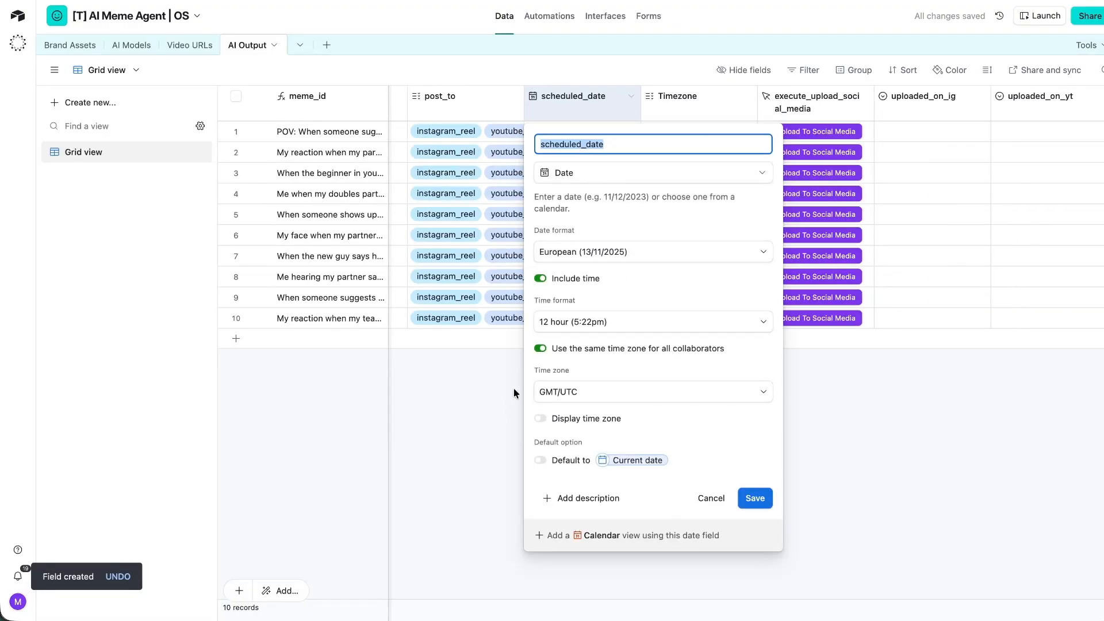
{"action": "left_click", "coordinate": [540, 280]}
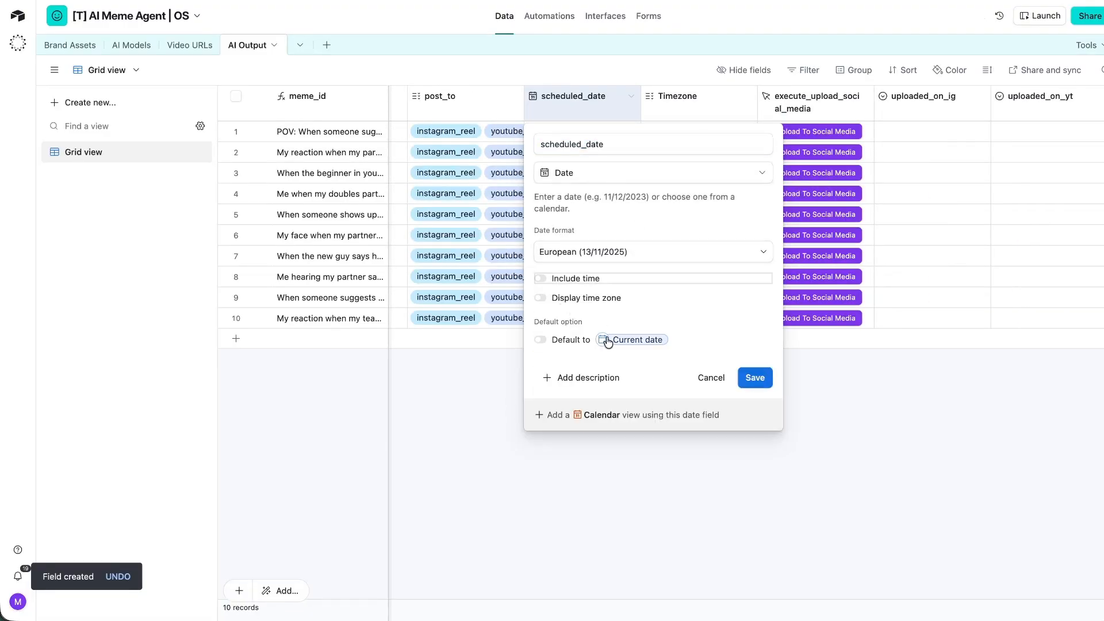
{"action": "key", "text": "Return"}
Insert a single line text field utc_schedule_time right of scheduled_date.
{"action": "right_click", "coordinate": [591, 105]}
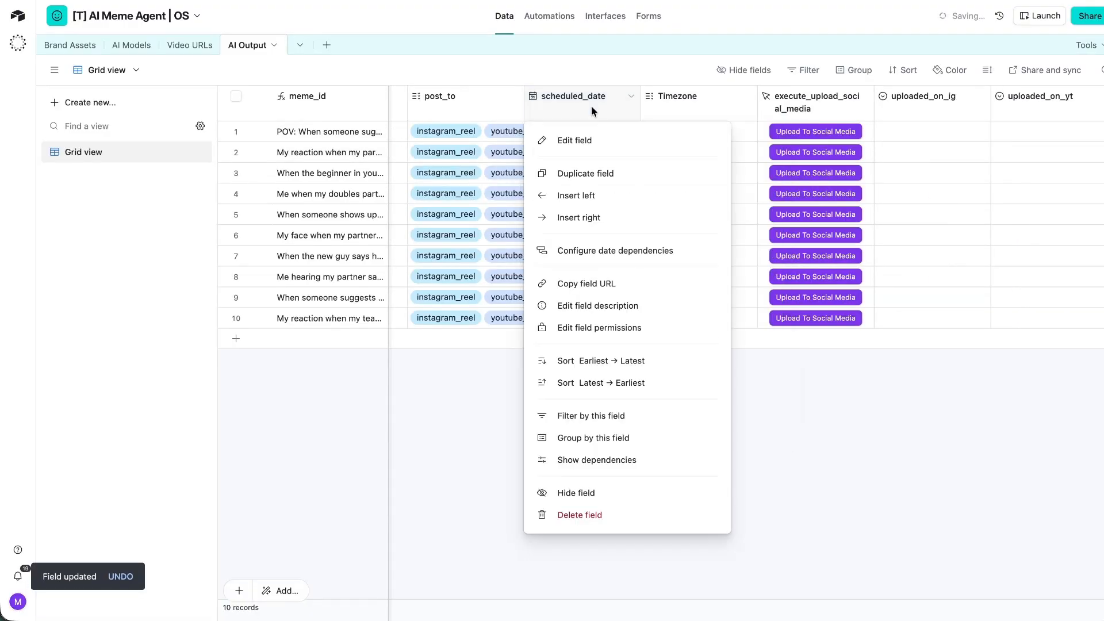
{"action": "left_click", "coordinate": [592, 217]}
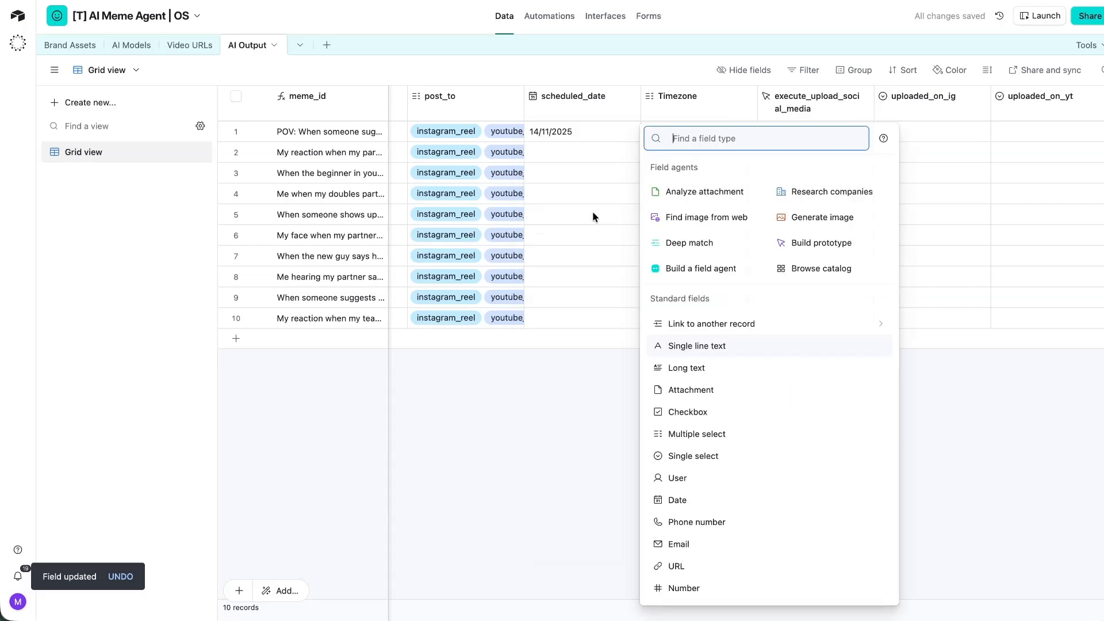
{"action": "type", "text": "sing"}
{"action": "left_click", "coordinate": [676, 169]}
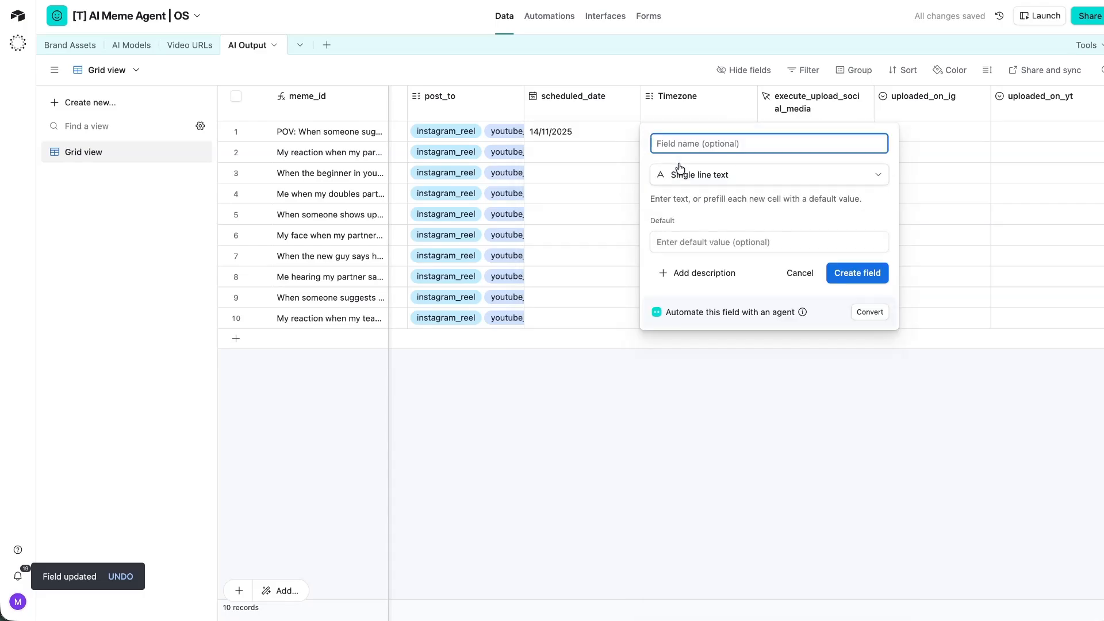
{"action": "type", "text": "utc_schedule_time"}
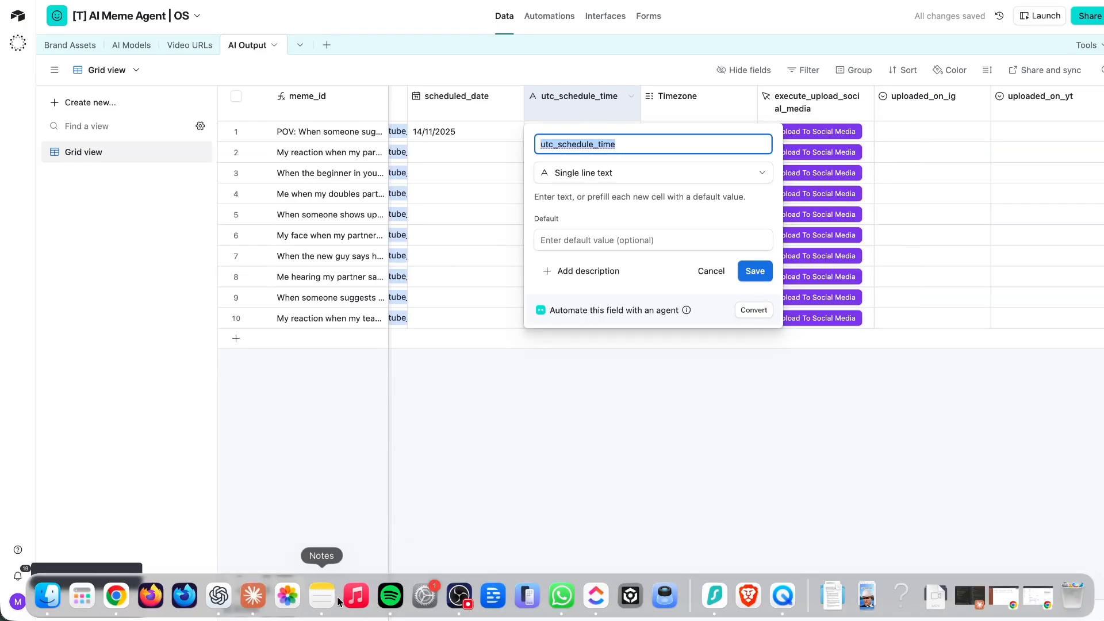
{"action": "left_click", "coordinate": [219, 595]}
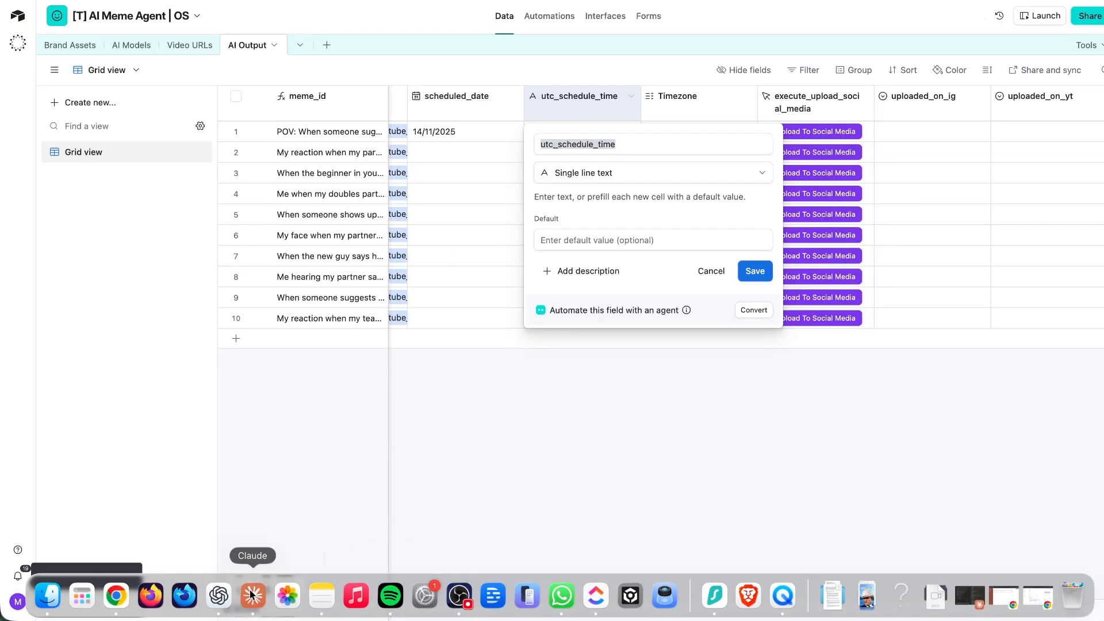
Read ChatGPT's script merging scheduled_date with utc_schedule_time, then close Airtable's field popover.
{"action": "scroll", "coordinate": [612, 435], "scroll_direction": "down", "scroll_amount": 5}
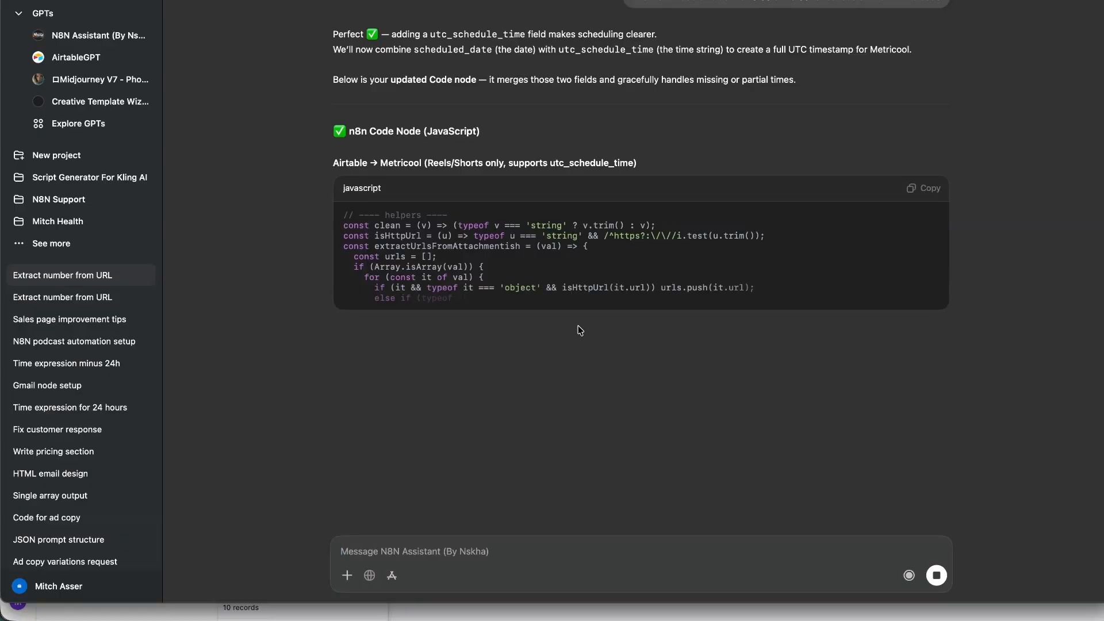
{"action": "key", "text": "super+Tab"}
{"action": "left_click", "coordinate": [555, 396]}
{"action": "scroll", "coordinate": [552, 214], "scroll_direction": "left", "scroll_amount": 12}
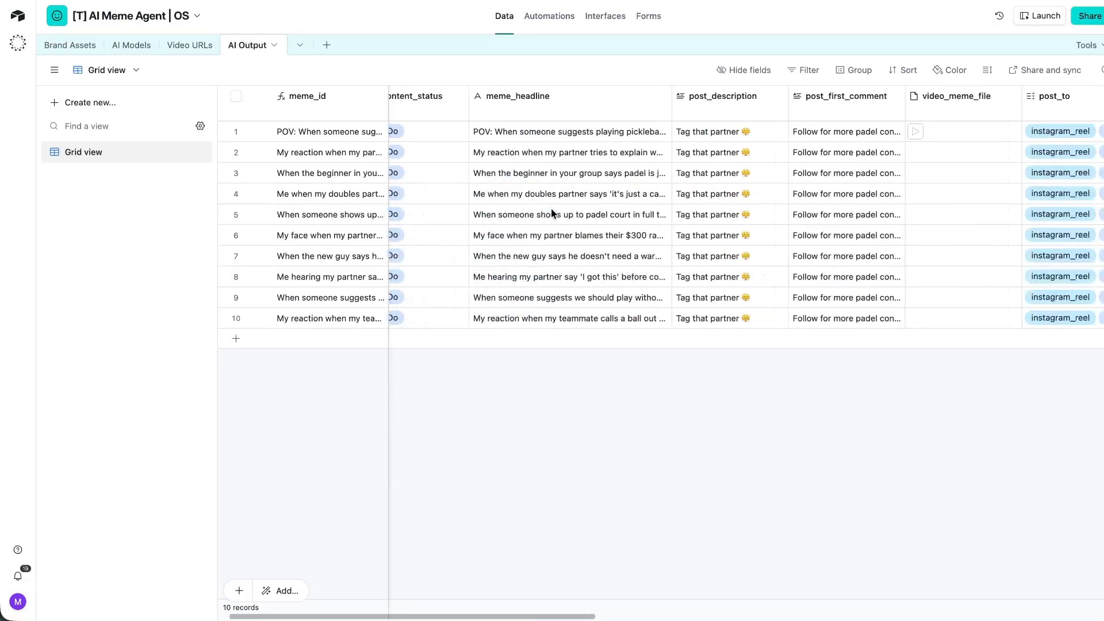
Add a 'brand_asset' field to AI Output that links to the Brand Assets table.
{"action": "scroll", "coordinate": [552, 213], "scroll_direction": "right", "scroll_amount": 15}
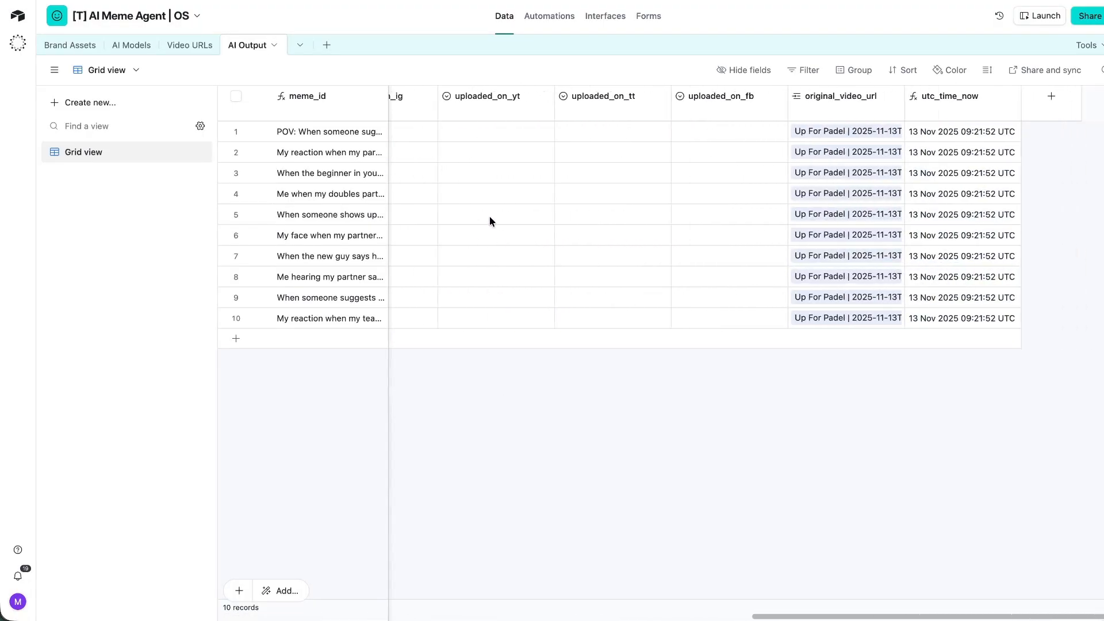
{"action": "scroll", "coordinate": [492, 221], "scroll_direction": "left", "scroll_amount": 15}
{"action": "scroll", "coordinate": [502, 291], "scroll_direction": "right", "scroll_amount": 5}
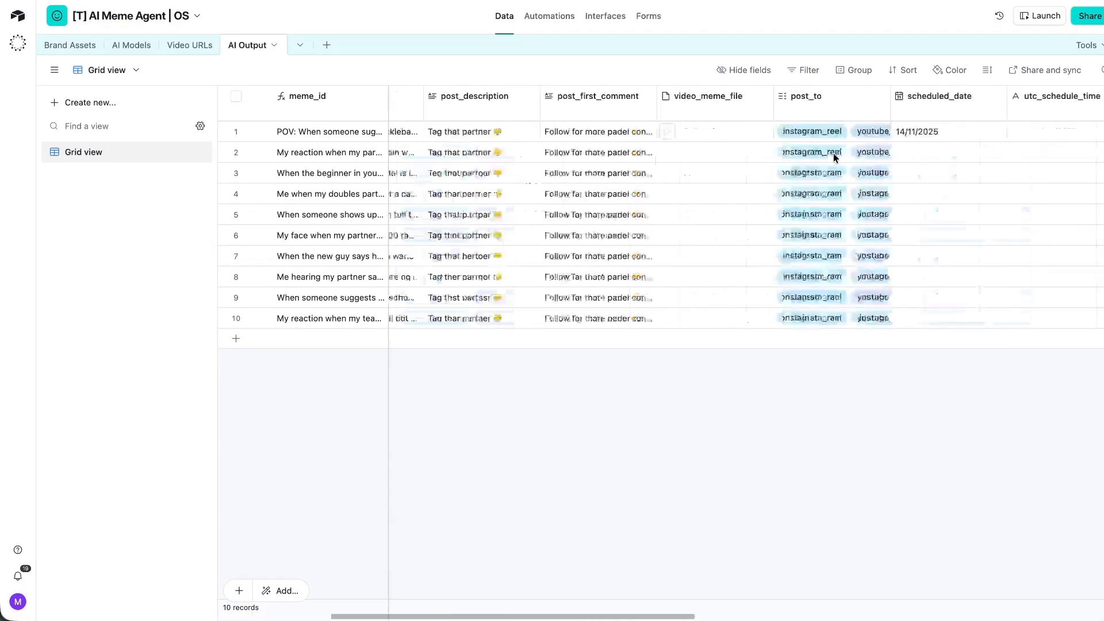
{"action": "scroll", "coordinate": [835, 157], "scroll_direction": "right", "scroll_amount": 8}
{"action": "left_click", "coordinate": [1051, 96]}
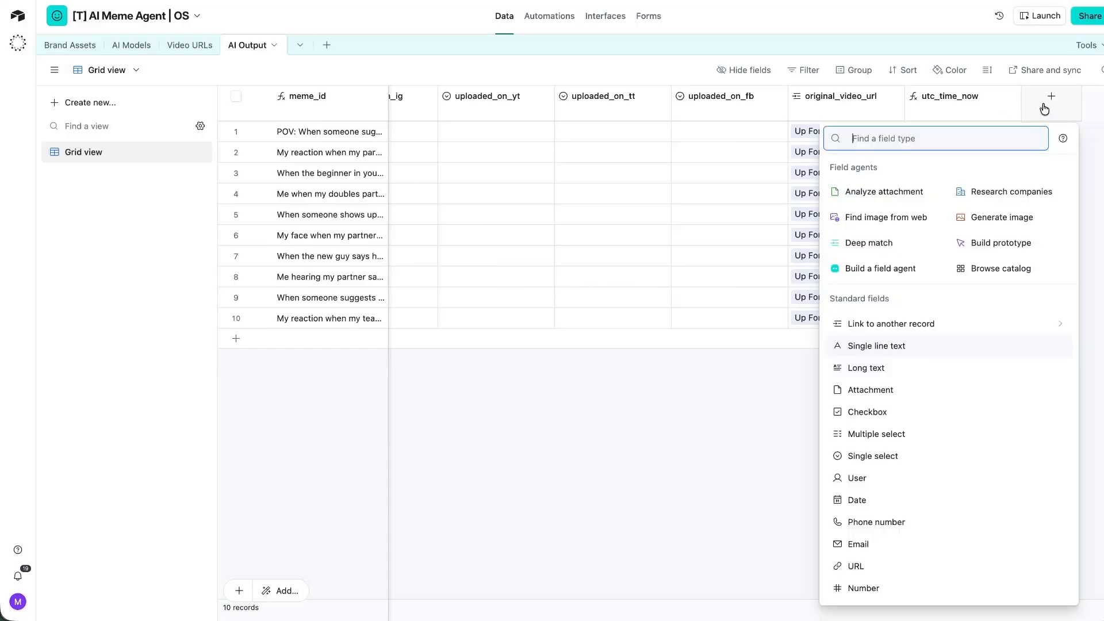
{"action": "left_click", "coordinate": [893, 330]}
{"action": "left_click", "coordinate": [878, 209]}
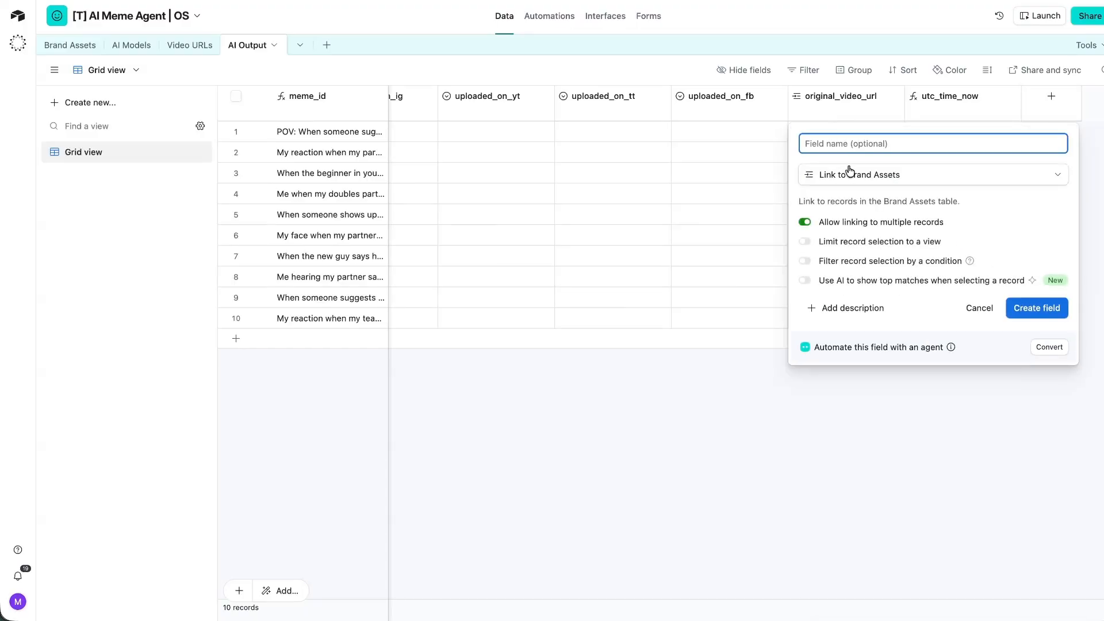
{"action": "type", "text": "brand_asset"}
{"action": "key", "text": "Return"}
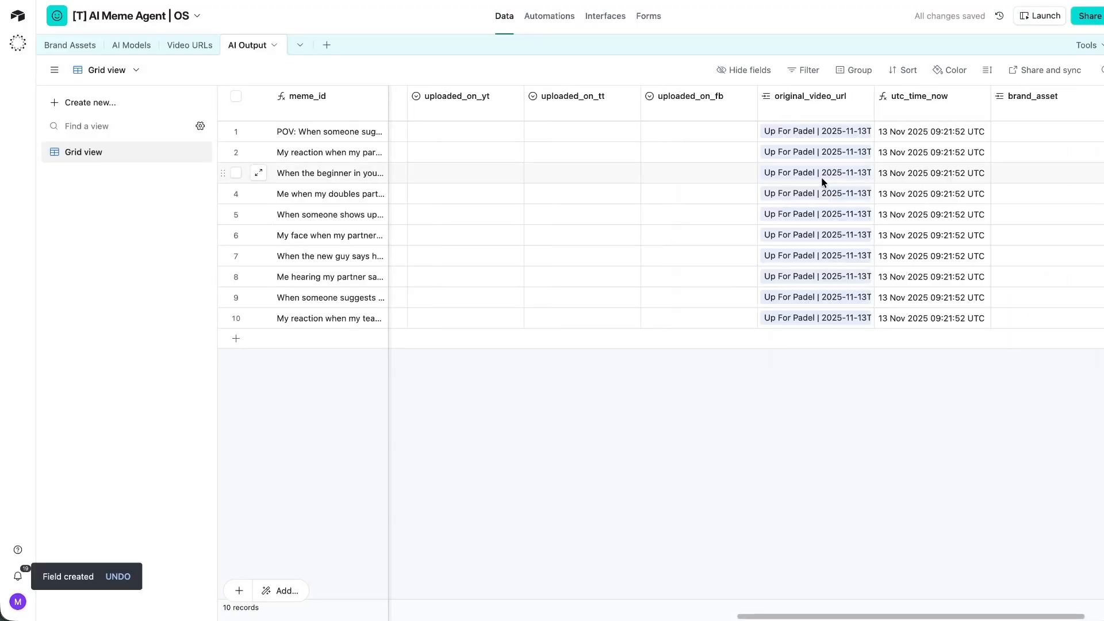
Add a Brand ID (Metricool) lookup field through the brand_asset link.
{"action": "scroll", "coordinate": [828, 184], "scroll_direction": "right", "scroll_amount": 3}
{"action": "right_click", "coordinate": [945, 113]}
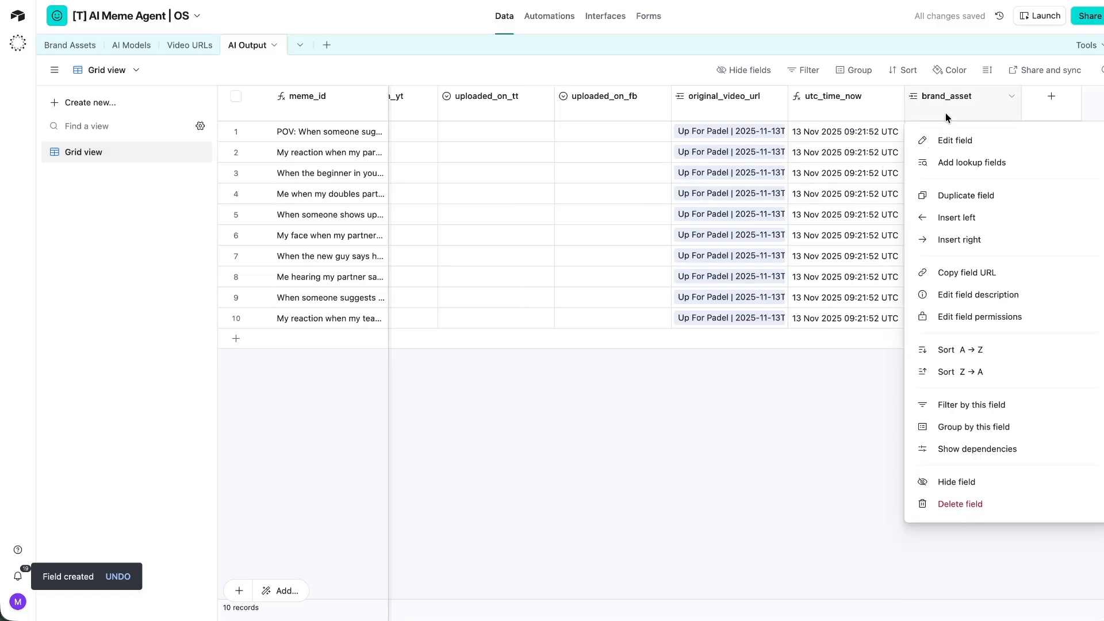
{"action": "left_click", "coordinate": [955, 164]}
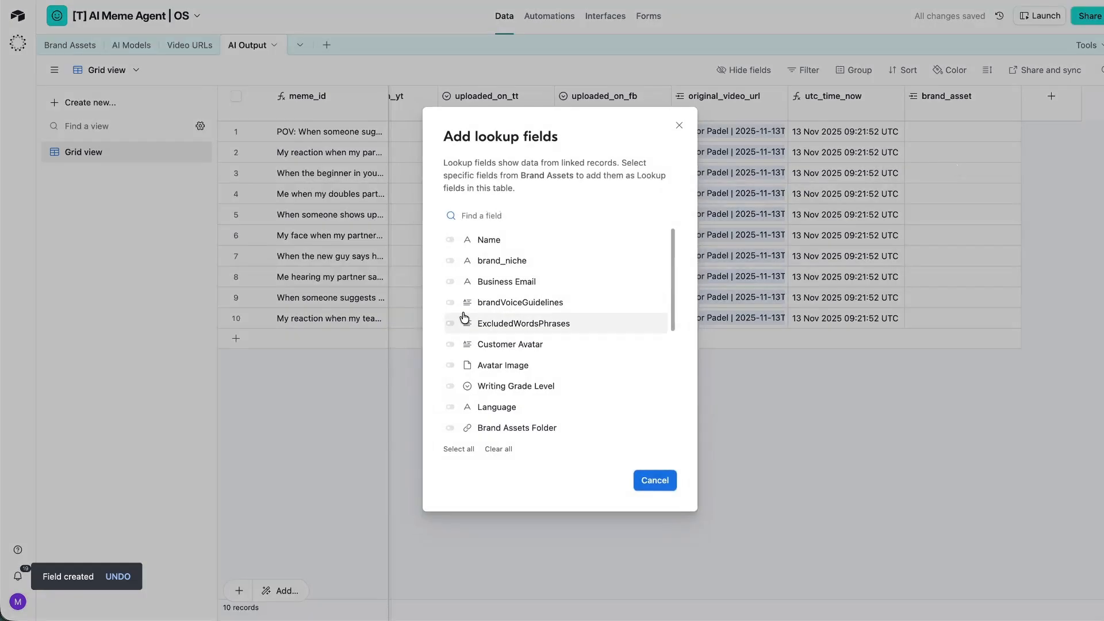
{"action": "scroll", "coordinate": [465, 319], "scroll_direction": "down", "scroll_amount": 3}
{"action": "scroll", "coordinate": [464, 319], "scroll_direction": "down", "scroll_amount": 3}
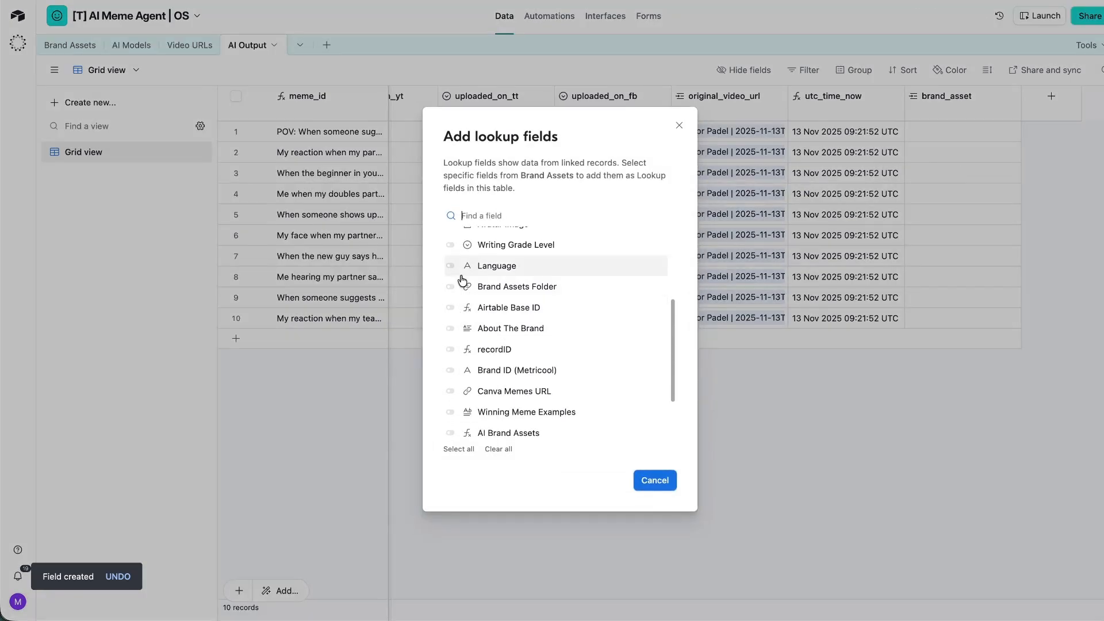
{"action": "left_click", "coordinate": [451, 344]}
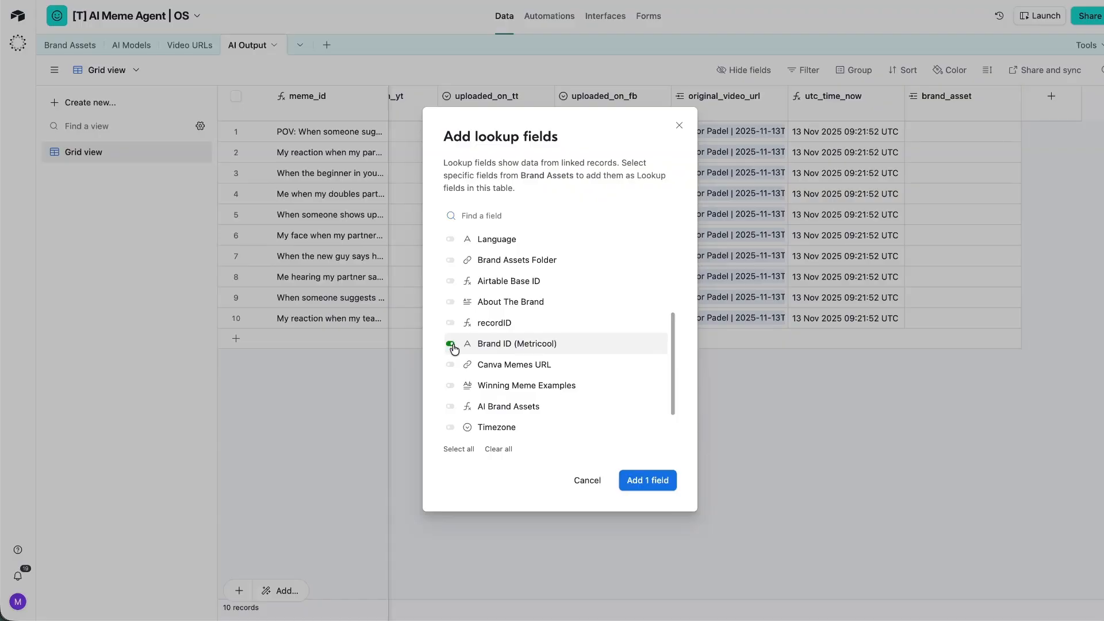
{"action": "scroll", "coordinate": [446, 318], "scroll_direction": "down", "scroll_amount": 2}
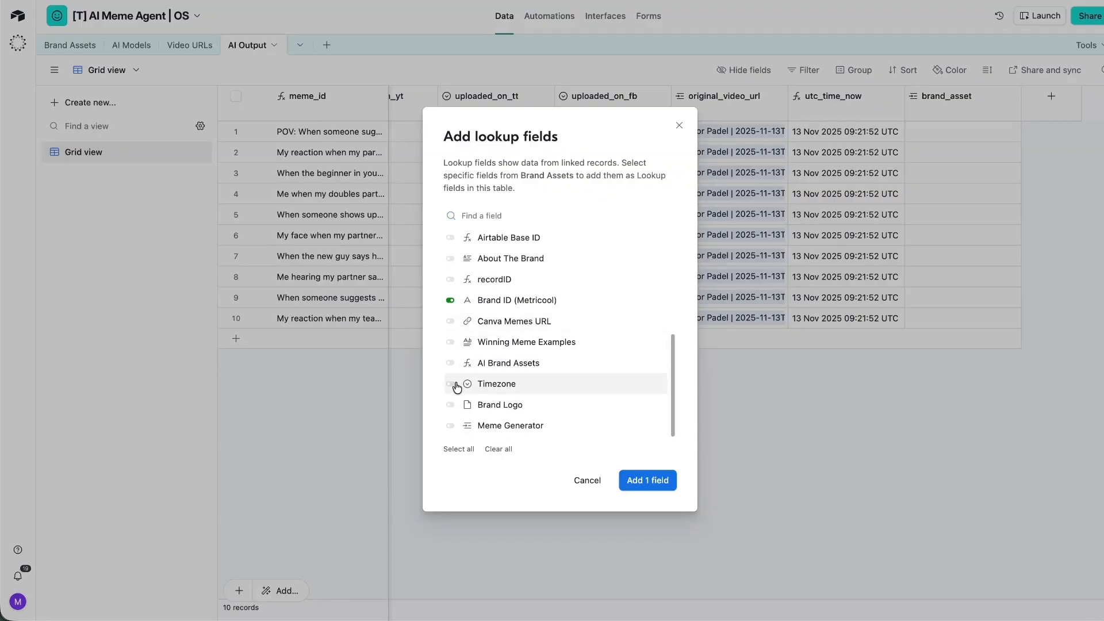
{"action": "scroll", "coordinate": [452, 346], "scroll_direction": "up", "scroll_amount": 5}
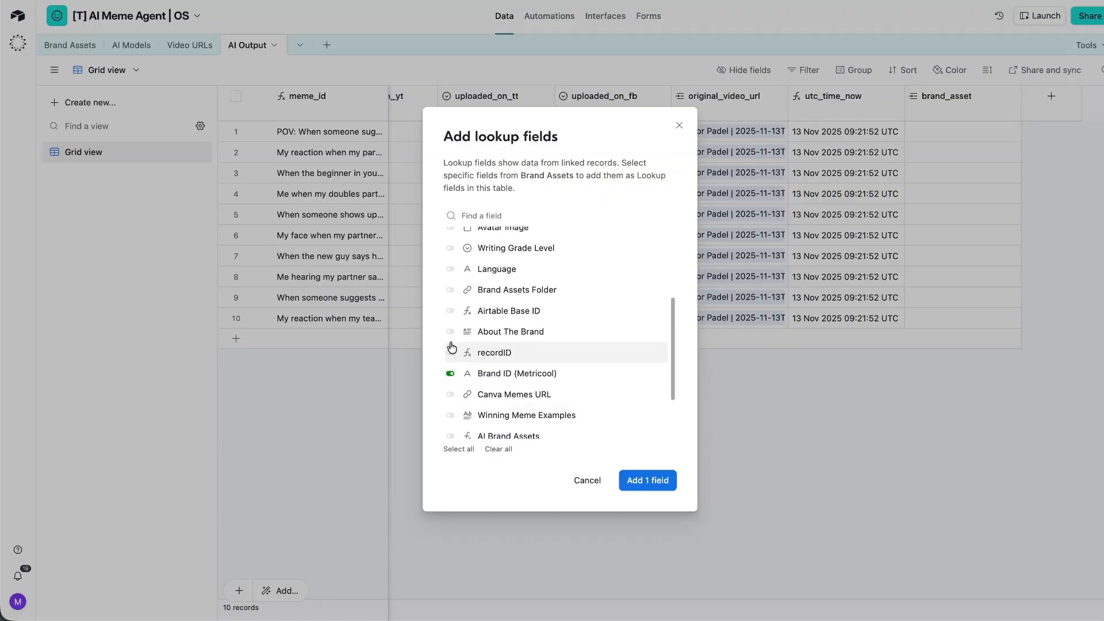
{"action": "scroll", "coordinate": [451, 347], "scroll_direction": "down", "scroll_amount": 5}
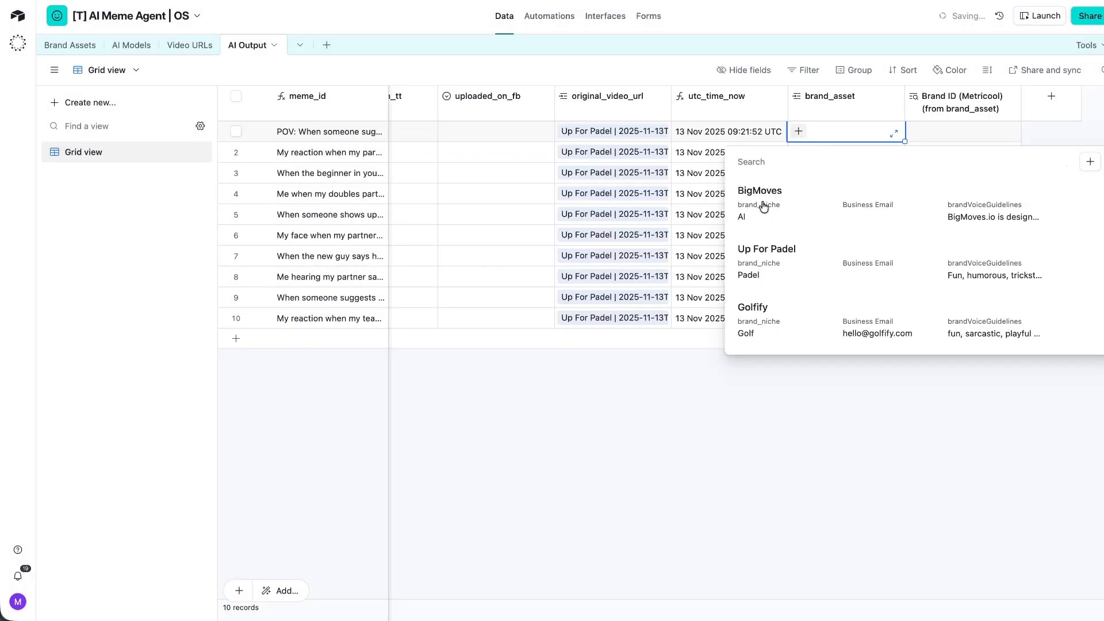
{"action": "left_click", "coordinate": [764, 206]}
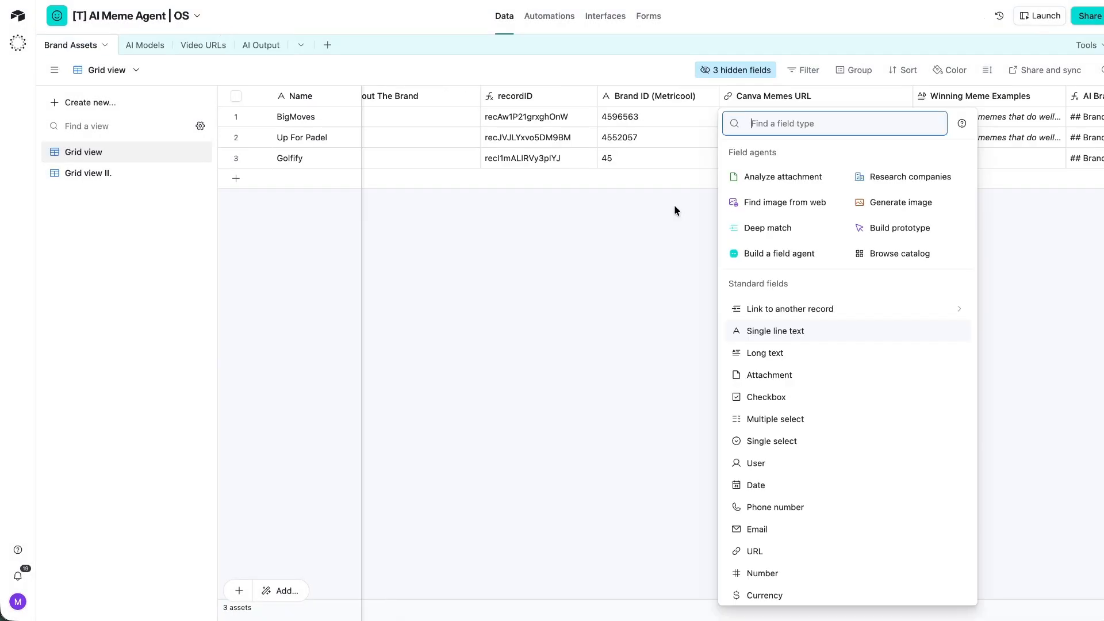
Make the new field a number field, then check the User ID and Brand ID (Metricool) columns in AI Output.
{"action": "left_click", "coordinate": [767, 575]}
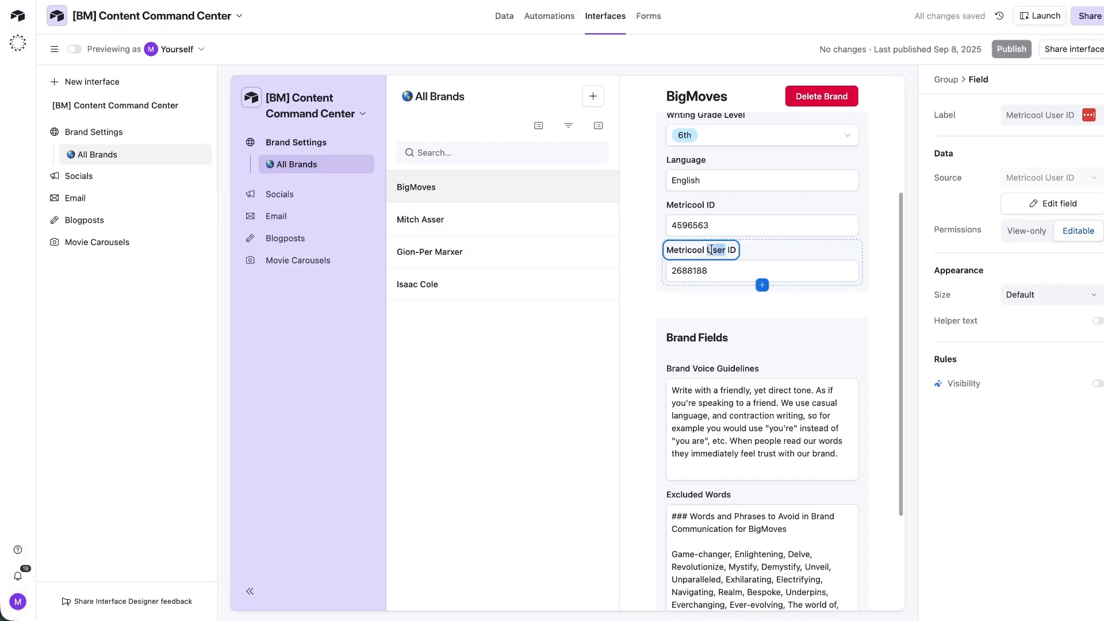
{"action": "left_click", "coordinate": [712, 250]}
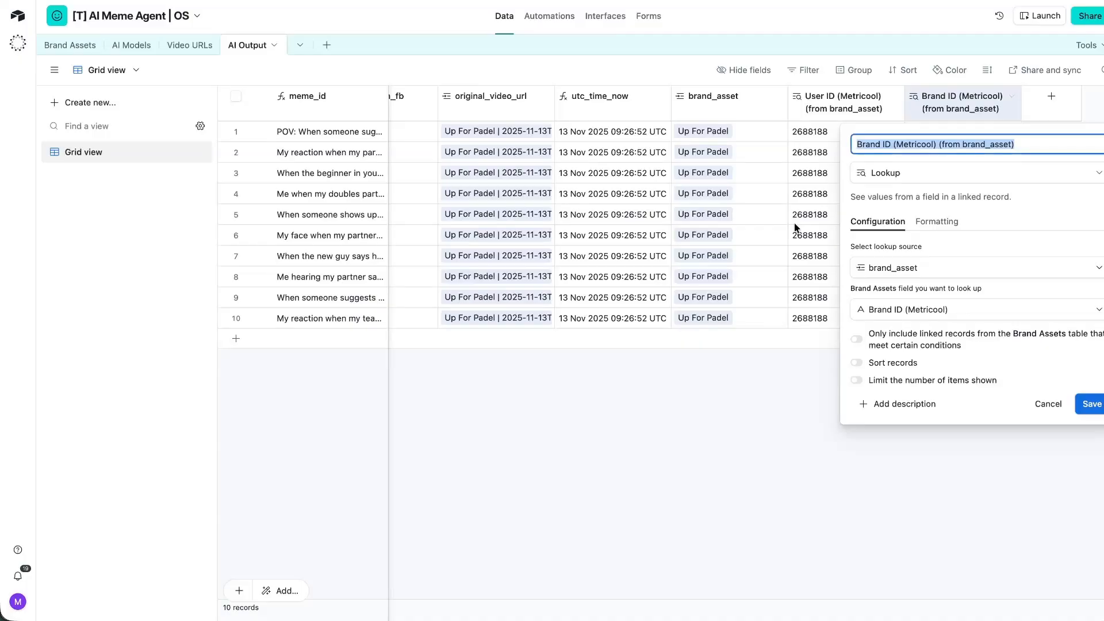
{"action": "left_click", "coordinate": [690, 407]}
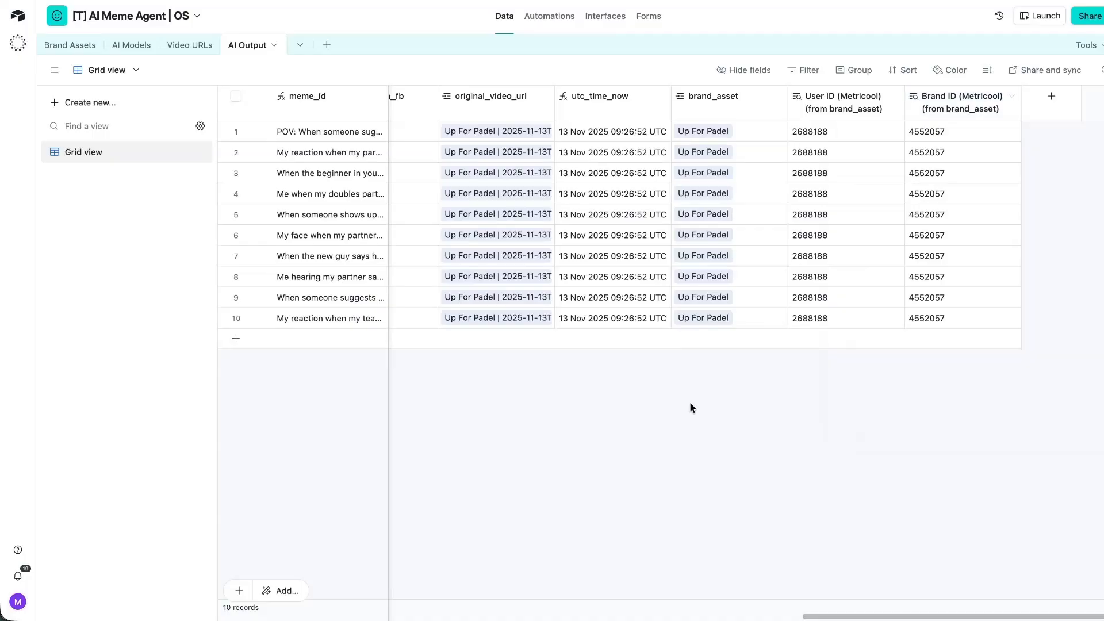
{"action": "left_click", "coordinate": [806, 77]}
{"action": "left_click", "coordinate": [802, 68]}
{"action": "left_click", "coordinate": [843, 114]}
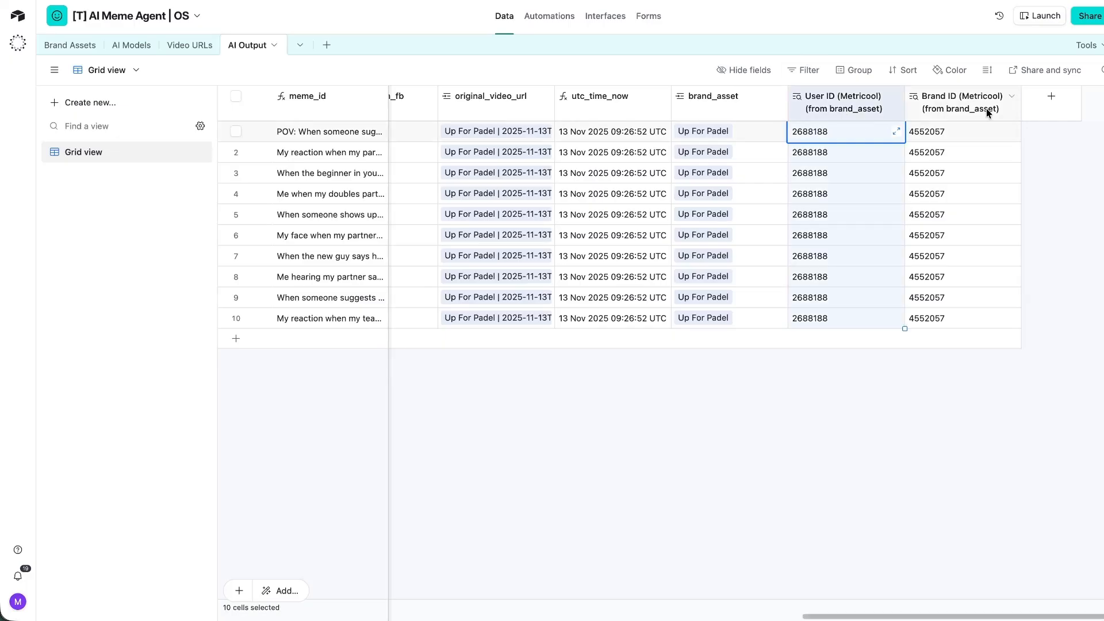
{"action": "left_click", "coordinate": [987, 111]}
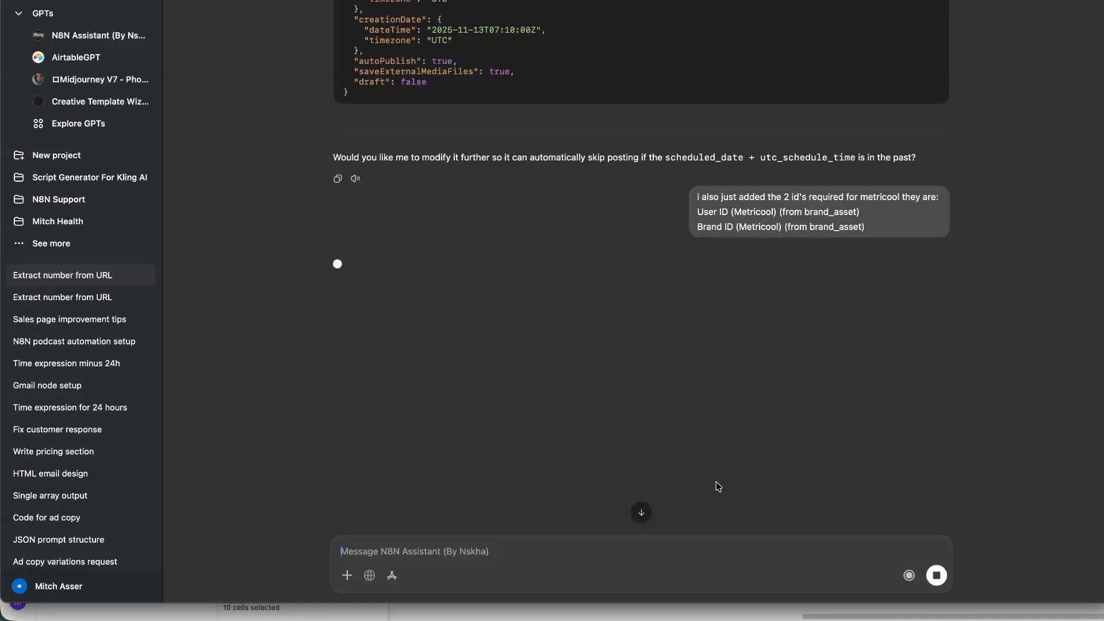
Review the sent message naming the Metricool User ID and Brand ID fields, then read ChatGPT's new Code node script.
{"action": "triple_click", "coordinate": [760, 334]}
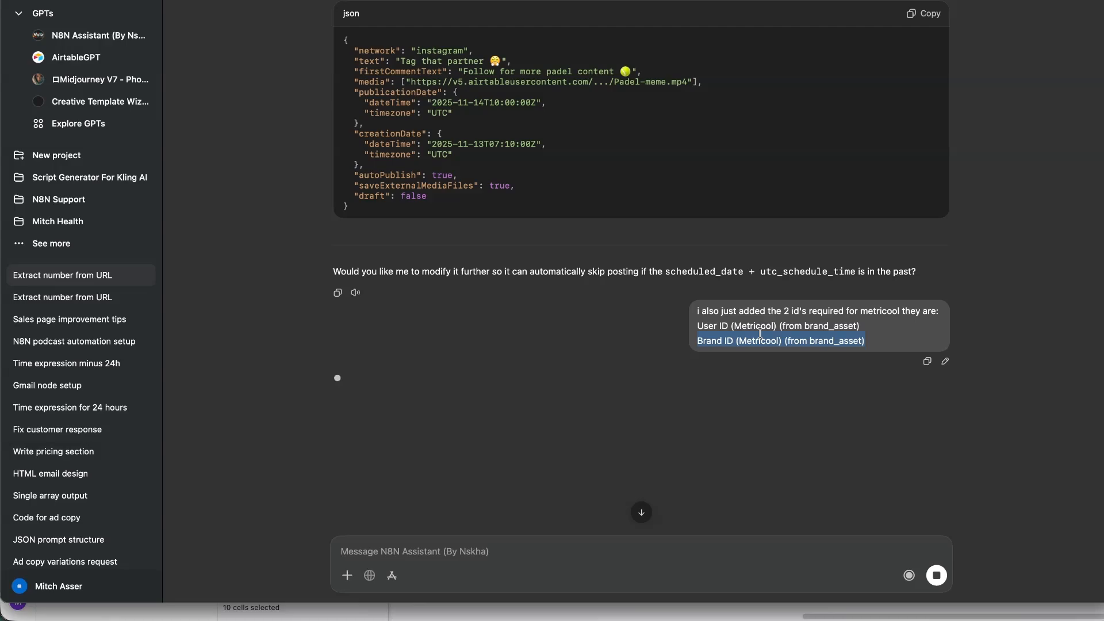
{"action": "left_click", "coordinate": [815, 343]}
{"action": "left_click_drag", "start_coordinate": [890, 335], "coordinate": [710, 336]}
{"action": "scroll", "coordinate": [361, 301], "scroll_direction": "up", "scroll_amount": 3}
{"action": "scroll", "coordinate": [362, 278], "scroll_direction": "down", "scroll_amount": 3}
{"action": "left_click", "coordinate": [358, 270]}
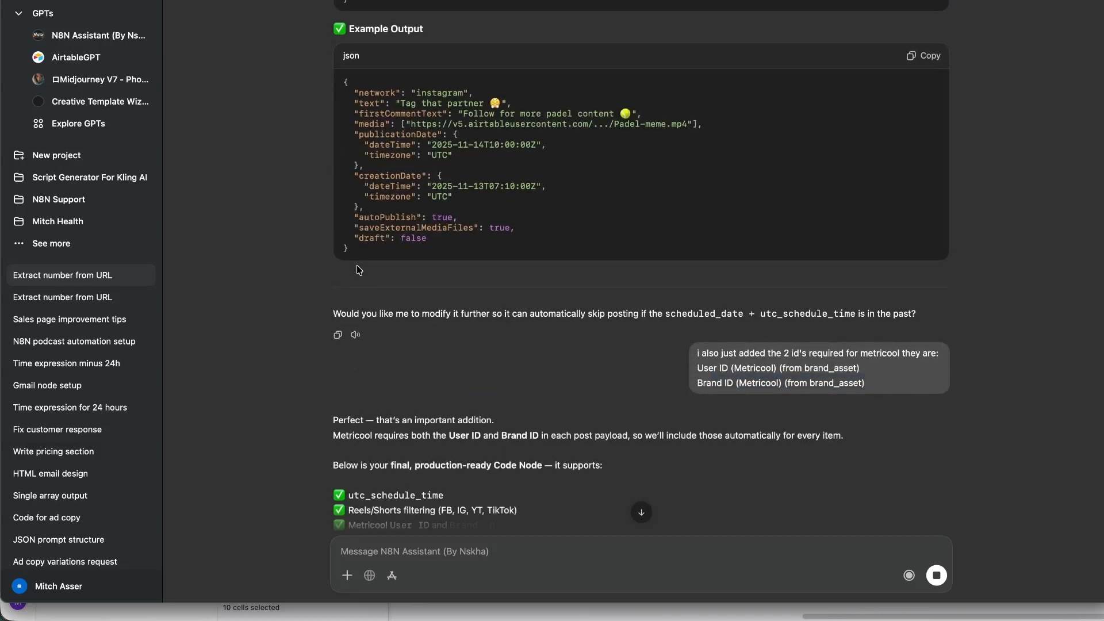
{"action": "scroll", "coordinate": [402, 276], "scroll_direction": "down", "scroll_amount": 10}
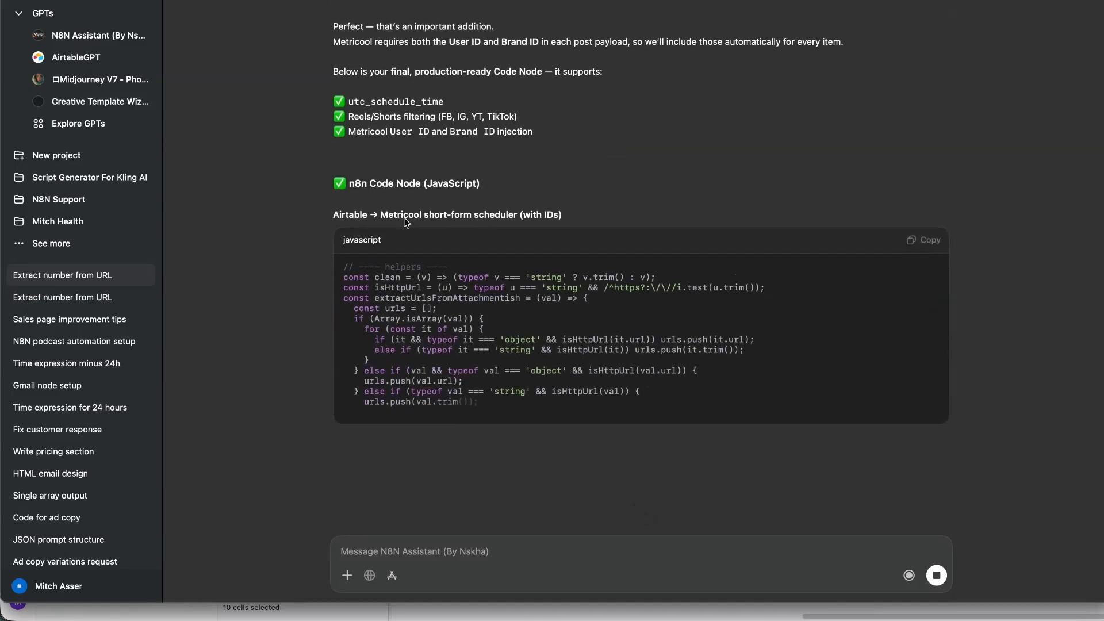
{"action": "scroll", "coordinate": [308, 208], "scroll_direction": "up", "scroll_amount": 20}
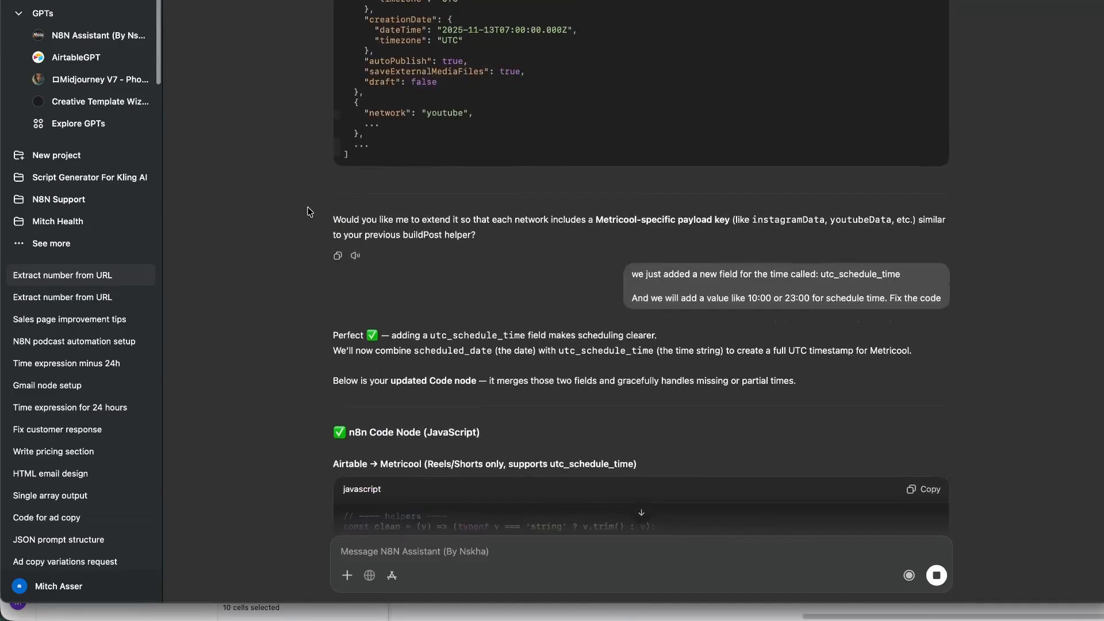
{"action": "scroll", "coordinate": [311, 207], "scroll_direction": "down", "scroll_amount": 20}
{"action": "scroll", "coordinate": [312, 211], "scroll_direction": "up", "scroll_amount": 10}
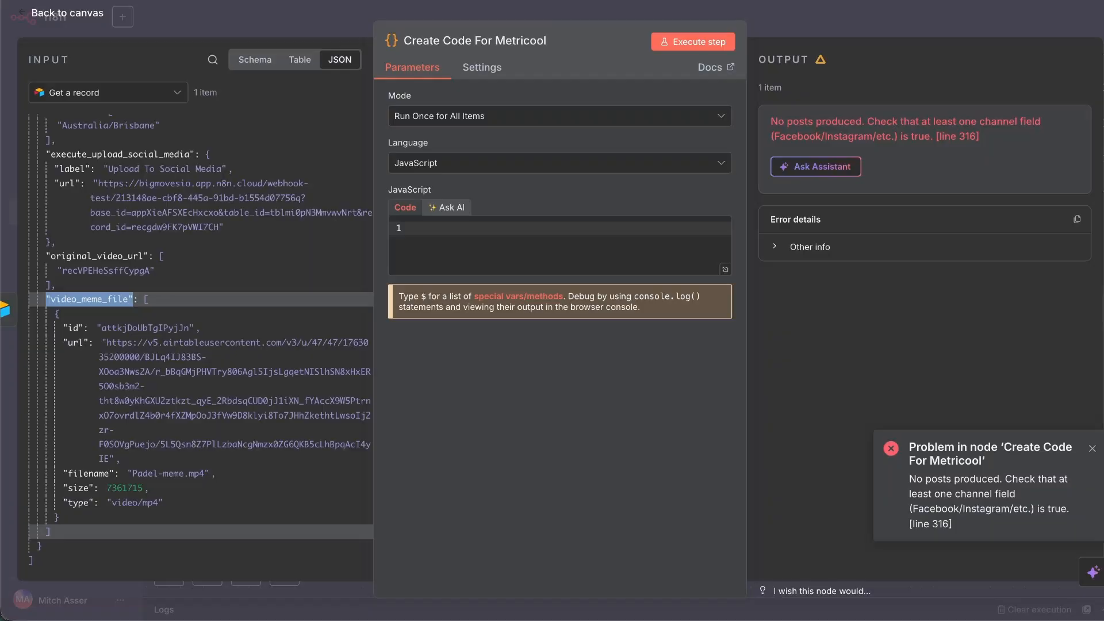
Paste the new script into Create Code For Metricool and run it.
{"action": "left_click", "coordinate": [498, 233]}
{"action": "key", "text": "ctrl+v"}
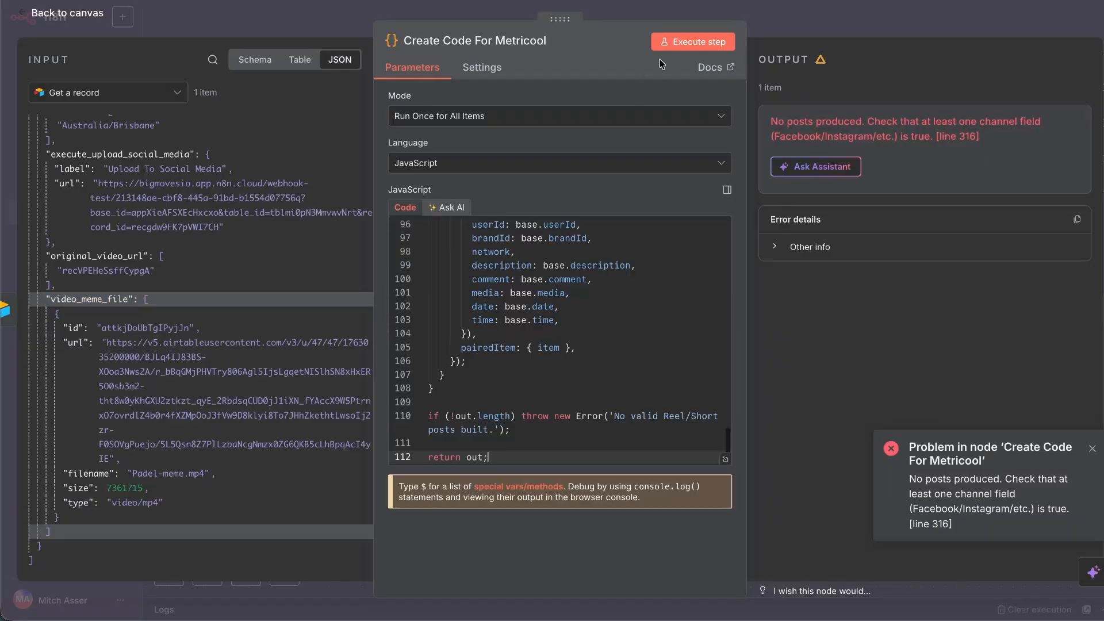
{"action": "left_click", "coordinate": [689, 45]}
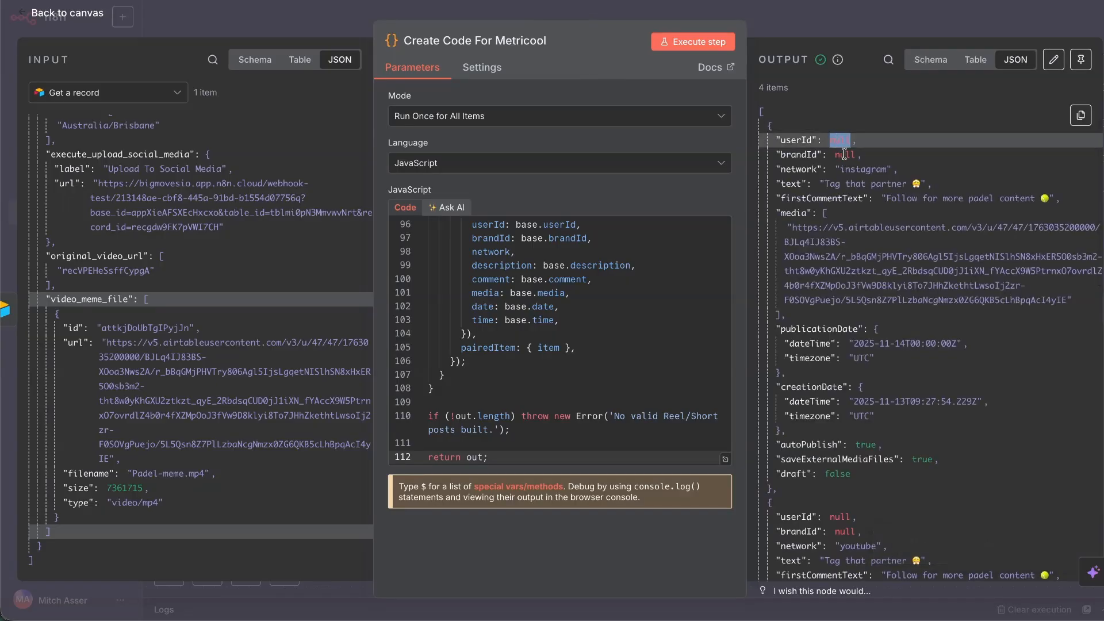
{"action": "left_click", "coordinate": [725, 459]}
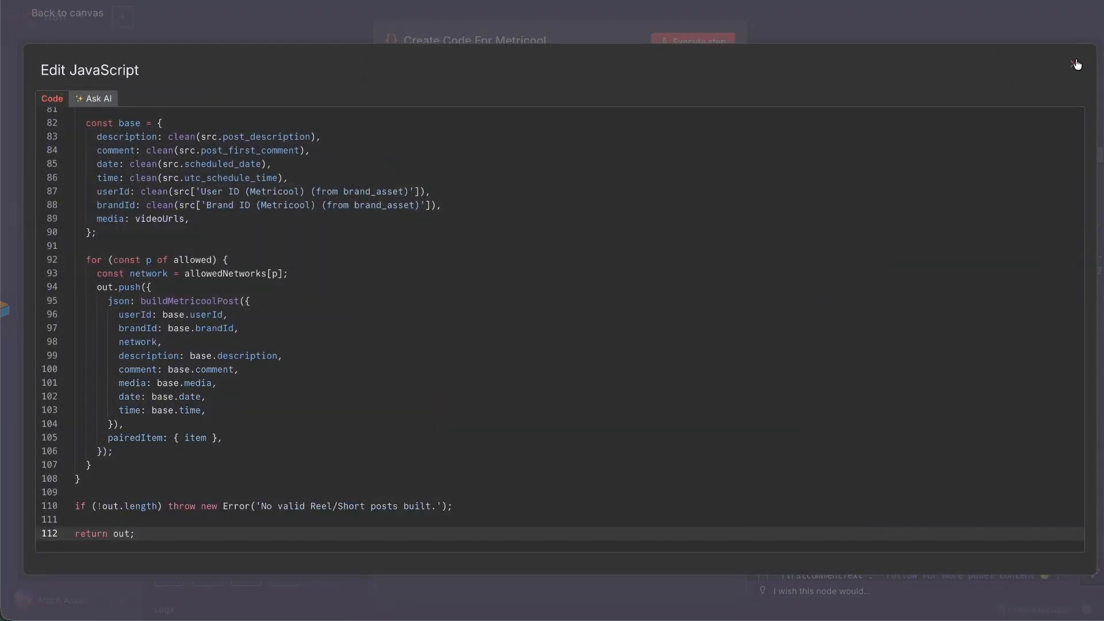
{"action": "left_click", "coordinate": [1077, 65]}
Run the whole workflow and open Post To Metricool to see its userId error.
{"action": "left_click", "coordinate": [108, 22]}
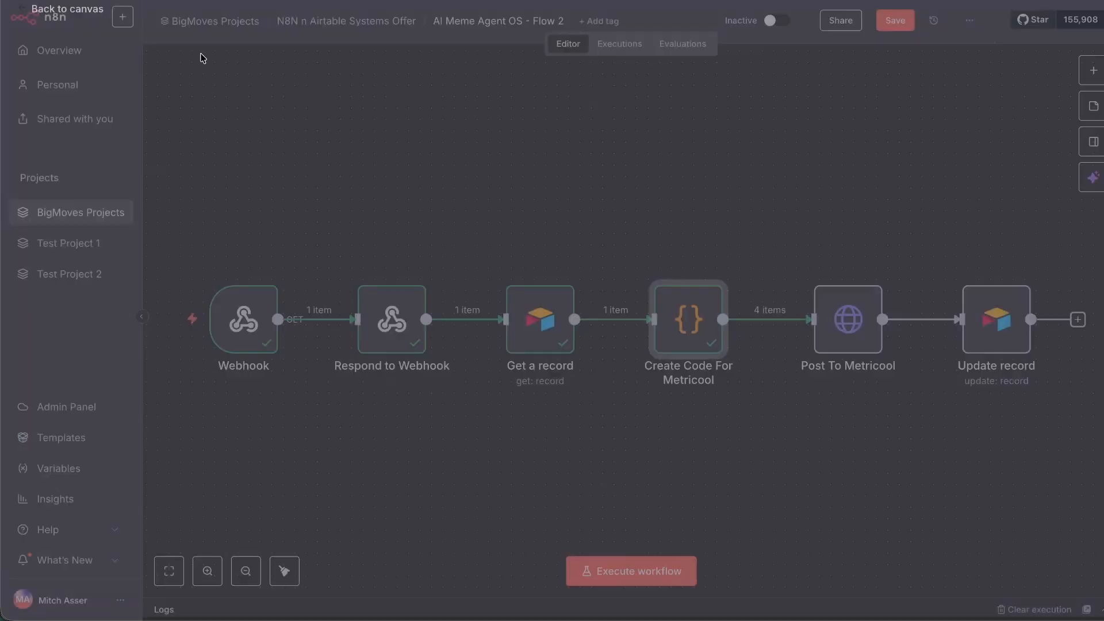
{"action": "left_click", "coordinate": [567, 579]}
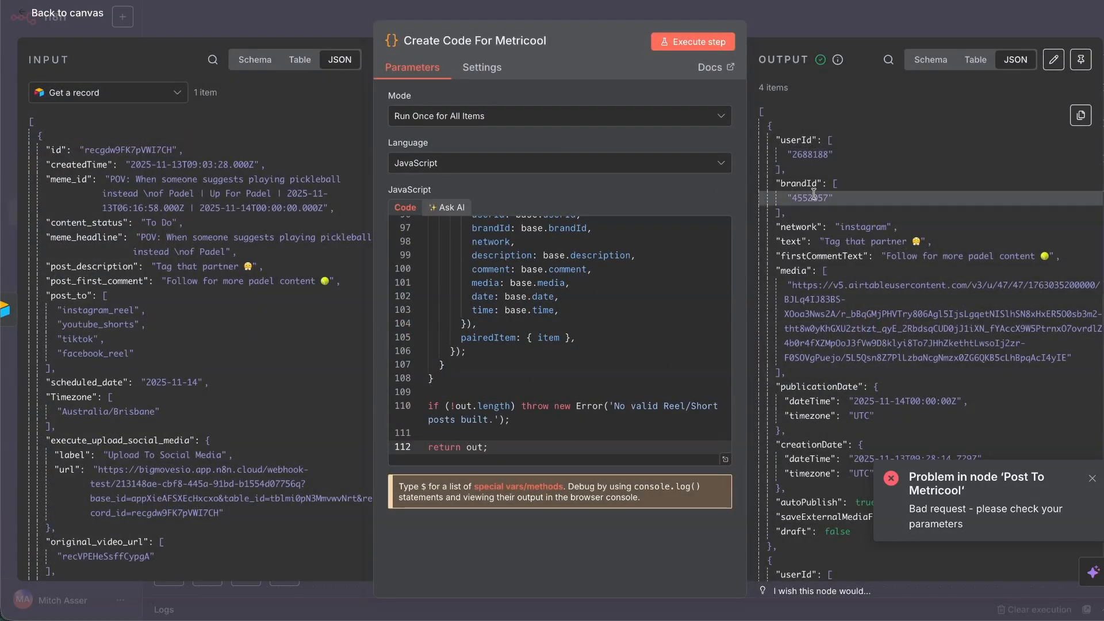
{"action": "scroll", "coordinate": [833, 188], "scroll_direction": "down", "scroll_amount": 7}
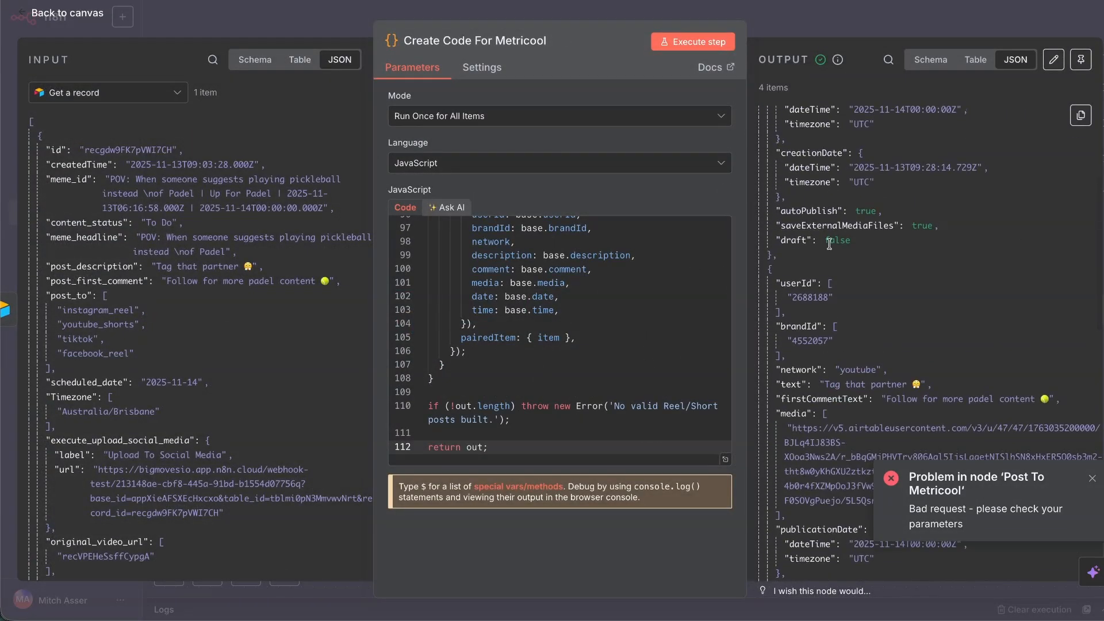
{"action": "scroll", "coordinate": [836, 195], "scroll_direction": "down", "scroll_amount": 6}
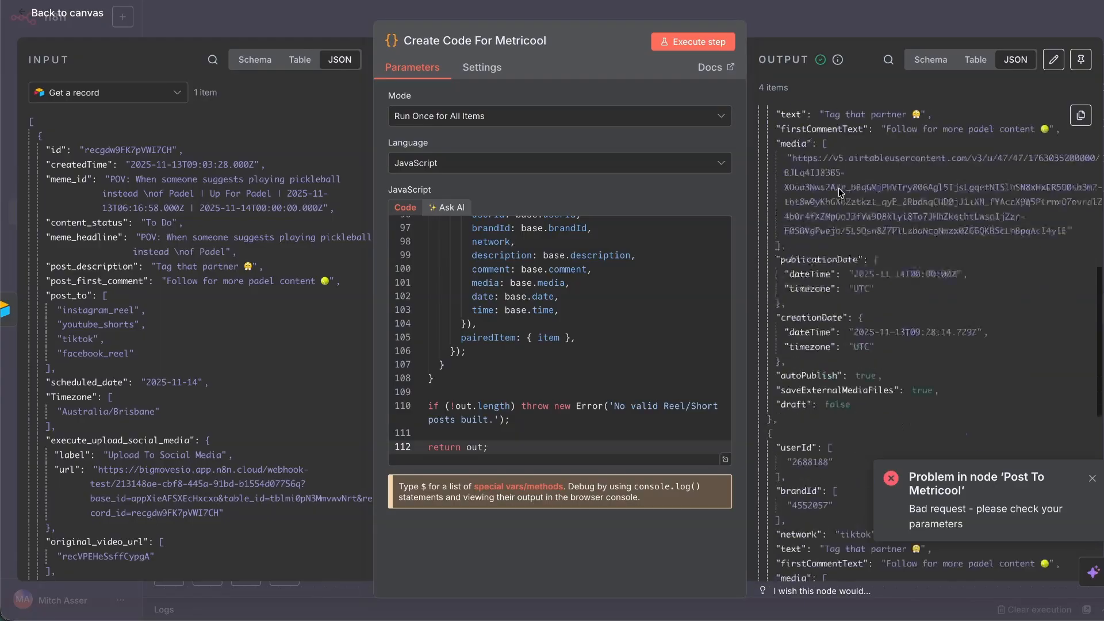
{"action": "key", "text": "Escape"}
{"action": "double_click", "coordinate": [741, 317]}
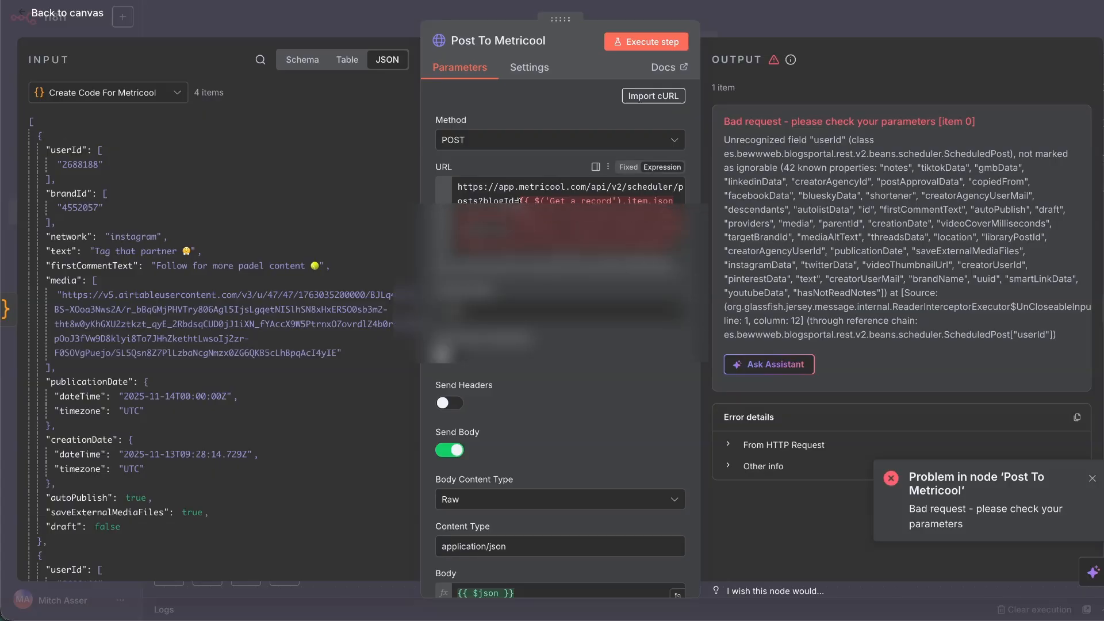
Replace the old blogId expression in the request URL with the Brand ID (Metricool) field.
{"action": "left_click_drag", "start_coordinate": [519, 202], "coordinate": [681, 216]}
{"action": "key", "text": "BackSpace"}
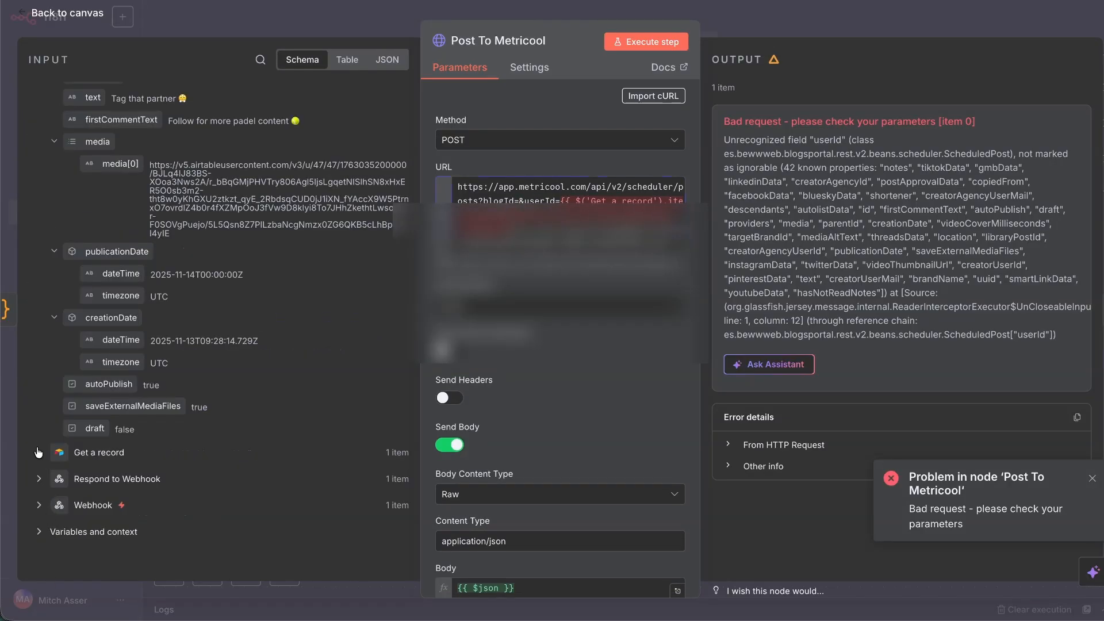
{"action": "left_click", "coordinate": [38, 452]}
{"action": "scroll", "coordinate": [100, 394], "scroll_direction": "down", "scroll_amount": 5}
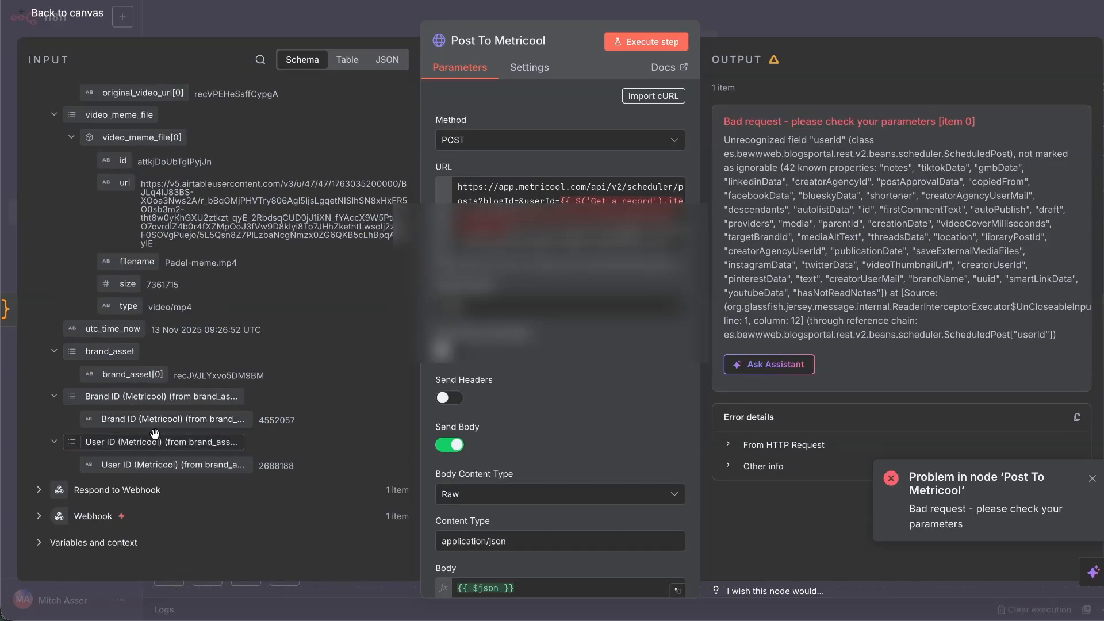
{"action": "left_click_drag", "start_coordinate": [156, 419], "coordinate": [520, 200]}
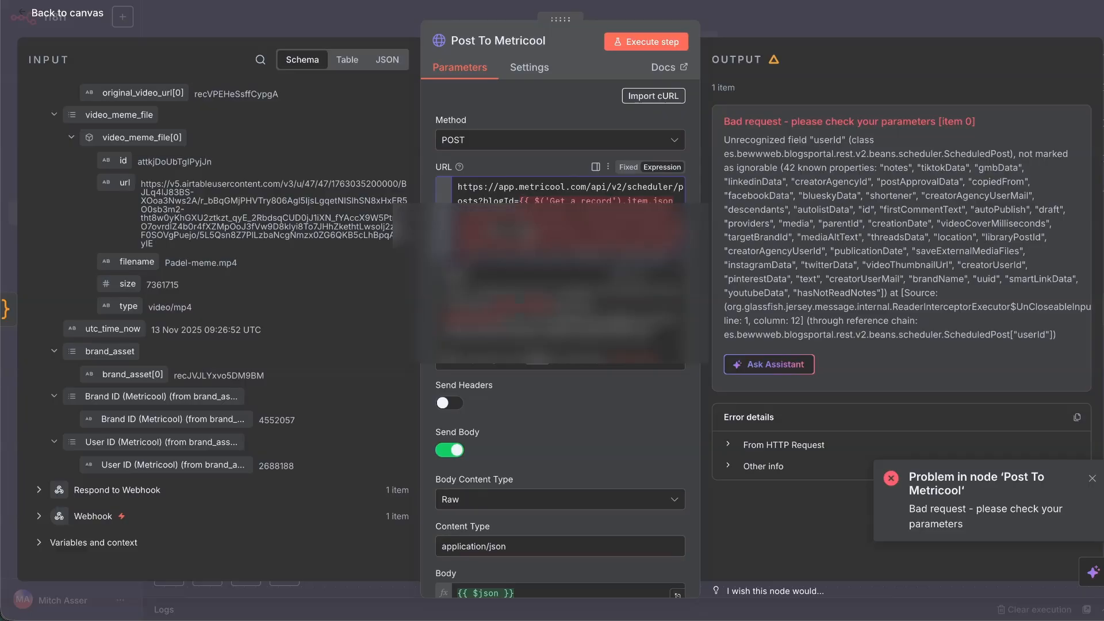
{"action": "left_click", "coordinate": [533, 248]}
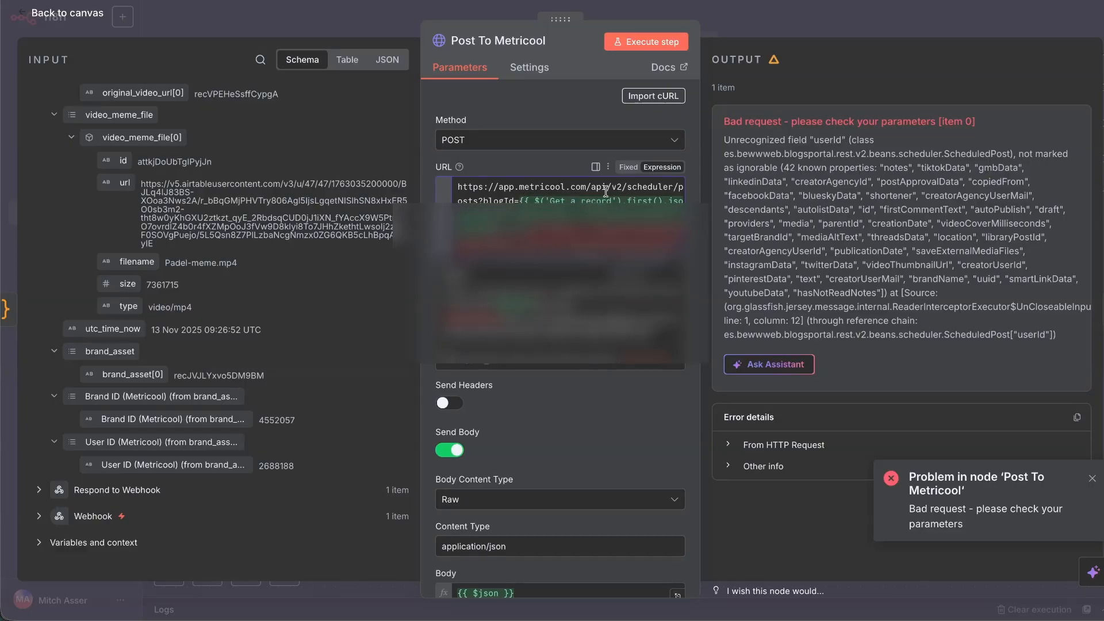
Change 'item' to 'first()' in the expression and rerun the Post To Metricool request.
{"action": "scroll", "coordinate": [569, 222], "scroll_direction": "down", "scroll_amount": 1}
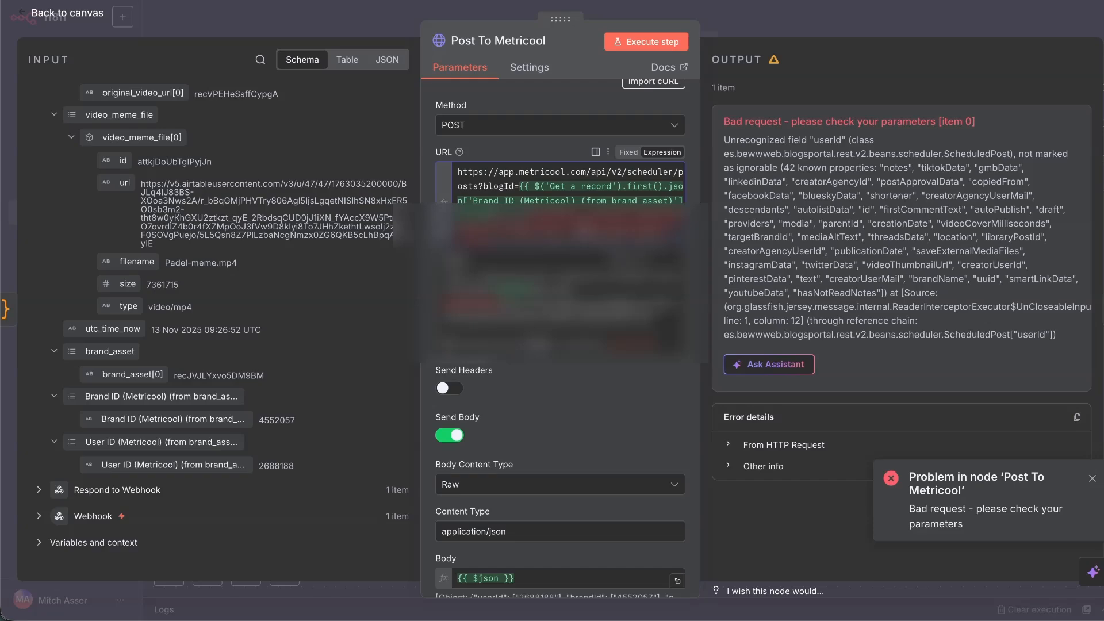
{"action": "double_click", "coordinate": [648, 216]}
{"action": "type", "text": "first()"}
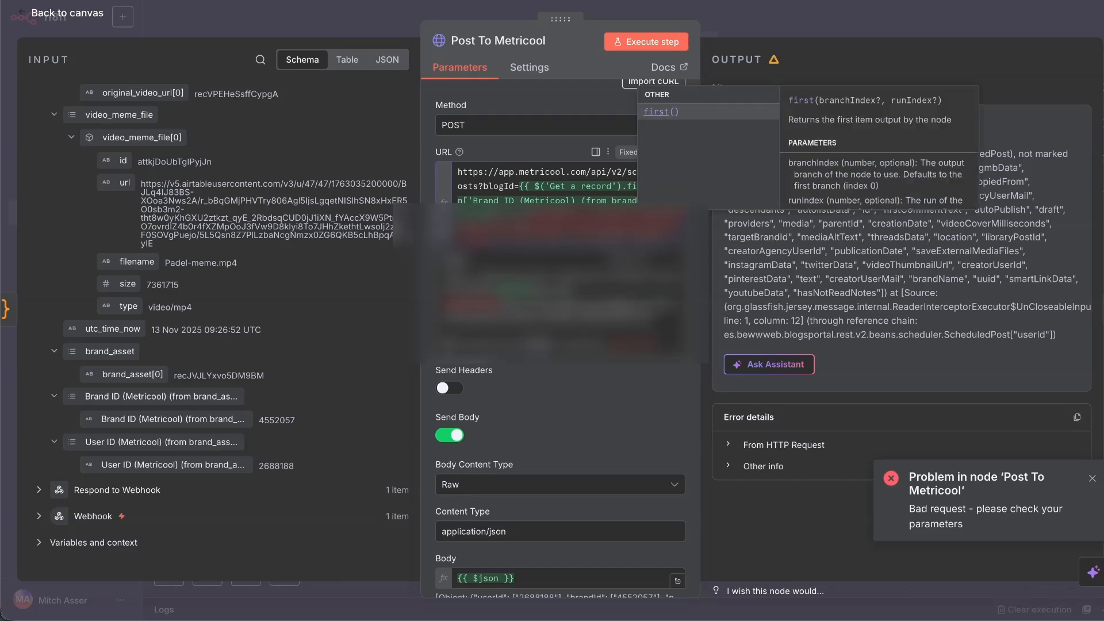
{"action": "scroll", "coordinate": [549, 184], "scroll_direction": "down", "scroll_amount": 1}
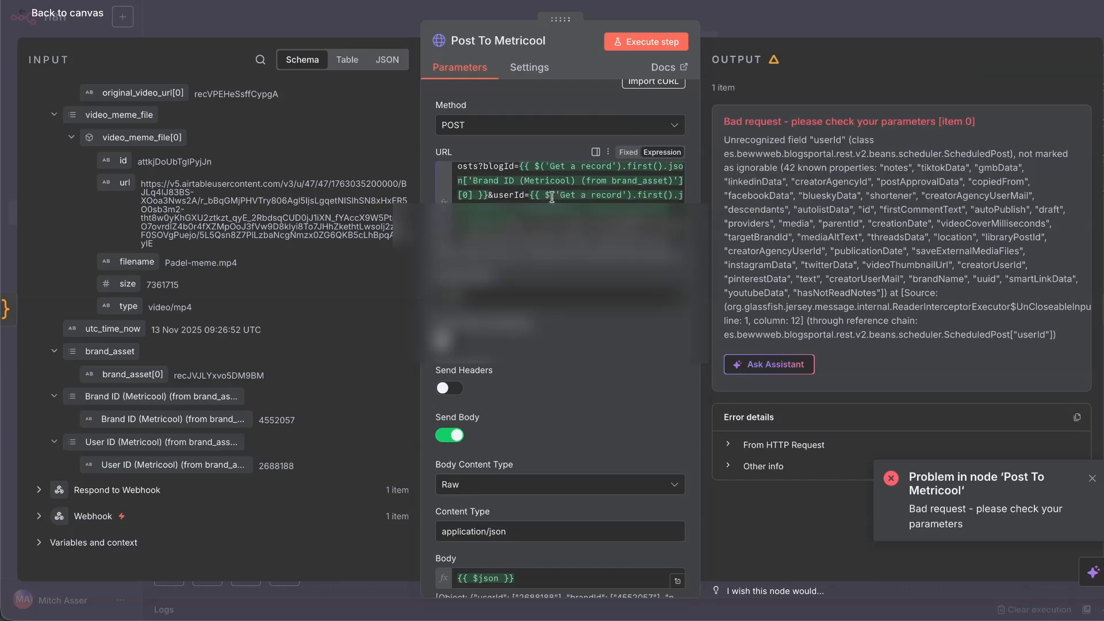
{"action": "scroll", "coordinate": [551, 200], "scroll_direction": "down", "scroll_amount": 1}
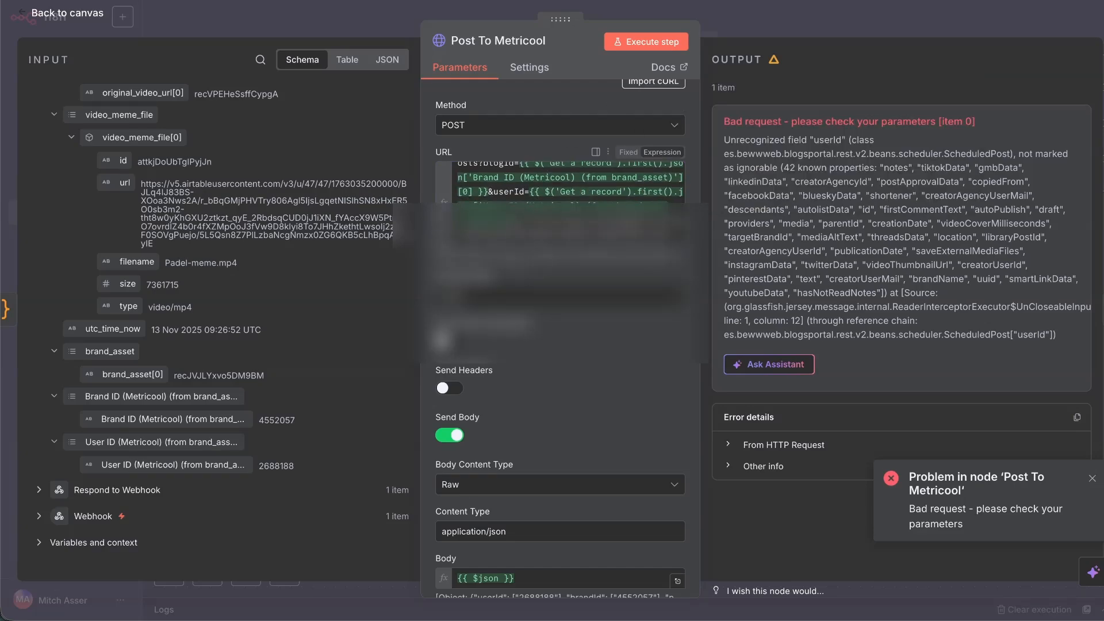
{"action": "scroll", "coordinate": [551, 230], "scroll_direction": "down", "scroll_amount": 3}
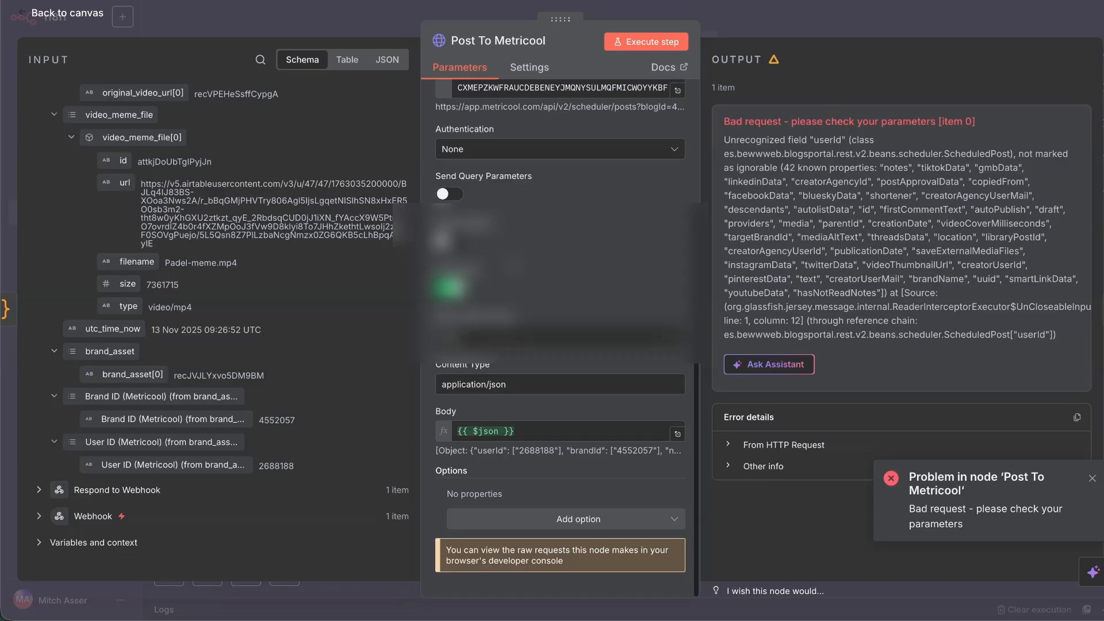
{"action": "left_click", "coordinate": [645, 41]}
{"action": "key", "text": "Escape"}
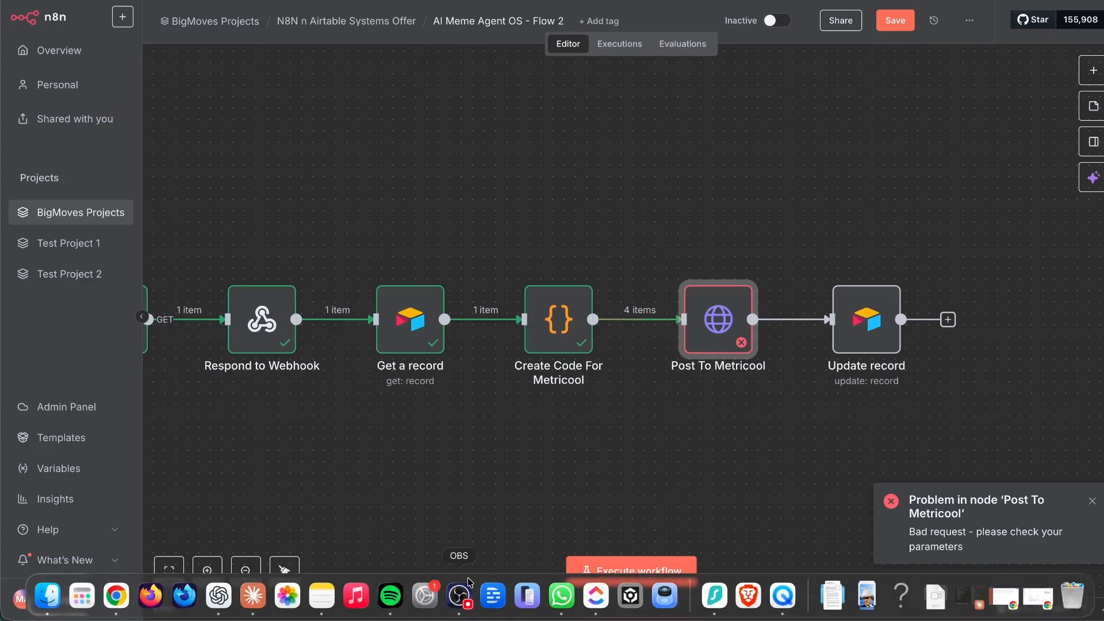
Swap all the code in Create Code For Metricool for the pasted ChatGPT version and execute the step.
{"action": "double_click", "coordinate": [577, 307]}
{"action": "scroll", "coordinate": [628, 374], "scroll_direction": "up", "scroll_amount": 2}
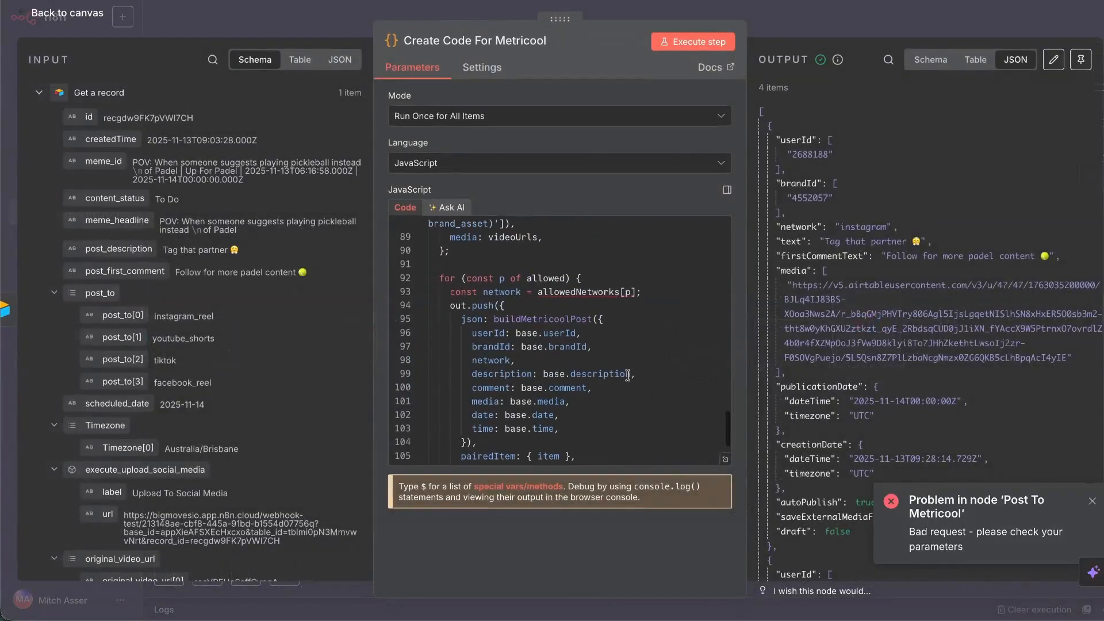
{"action": "scroll", "coordinate": [621, 379], "scroll_direction": "down", "scroll_amount": 2}
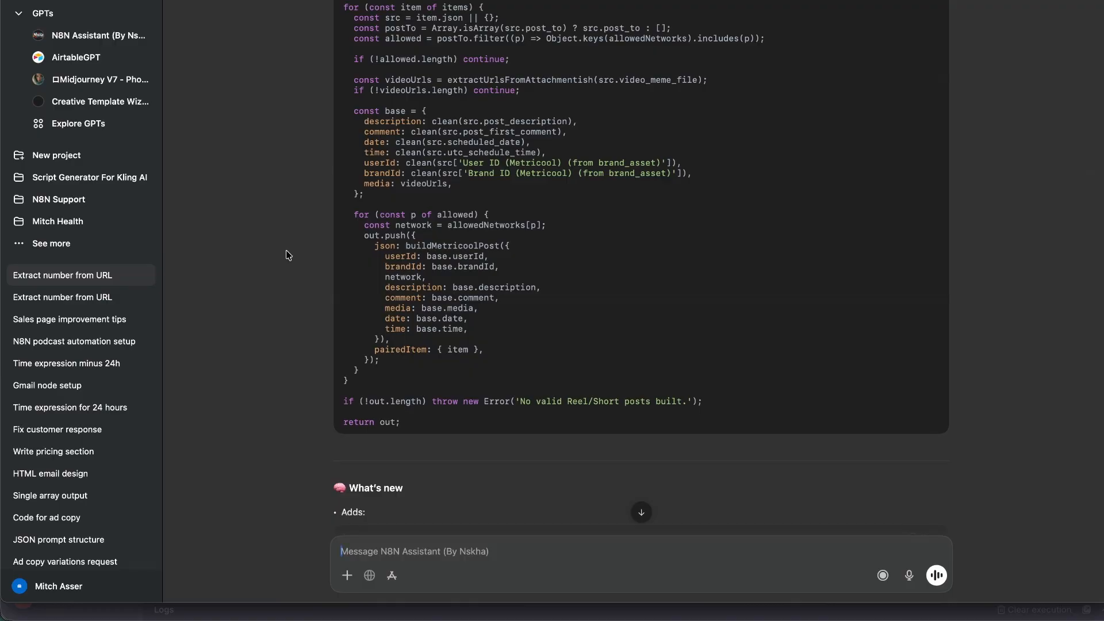
{"action": "scroll", "coordinate": [290, 259], "scroll_direction": "up", "scroll_amount": 20}
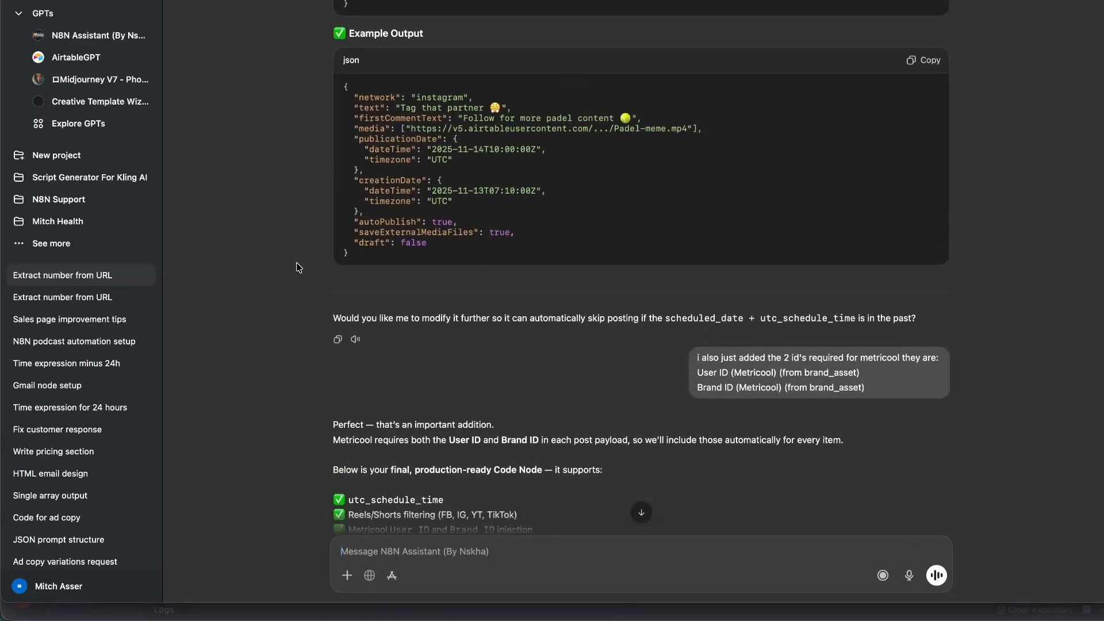
{"action": "scroll", "coordinate": [298, 266], "scroll_direction": "up", "scroll_amount": 15}
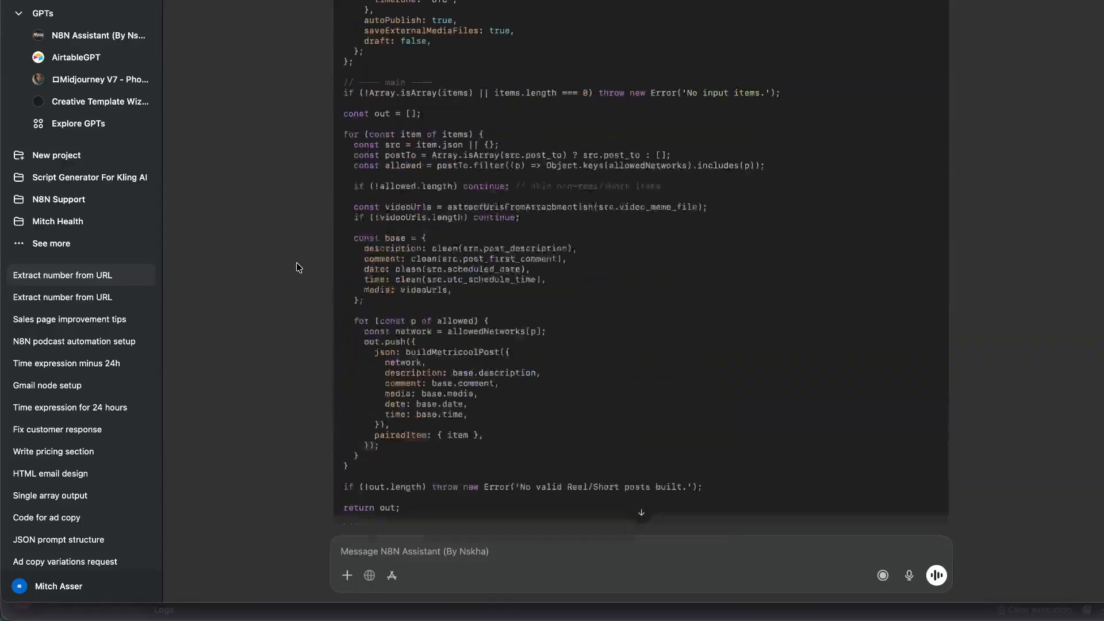
{"action": "scroll", "coordinate": [299, 268], "scroll_direction": "up", "scroll_amount": 5}
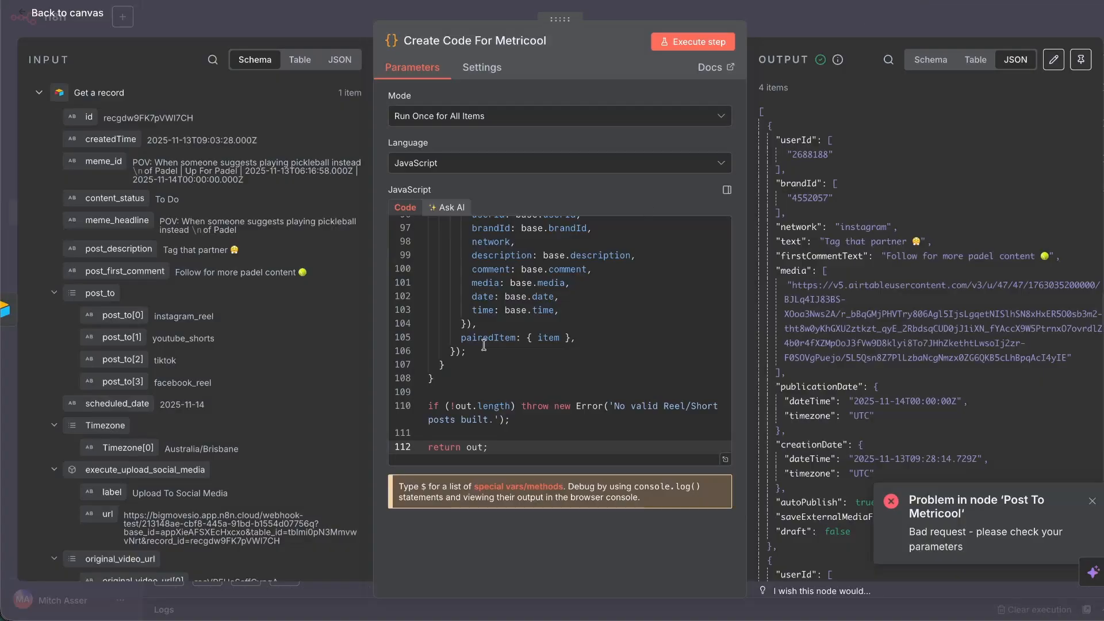
{"action": "left_click", "coordinate": [484, 345]}
{"action": "key", "text": "super+a"}
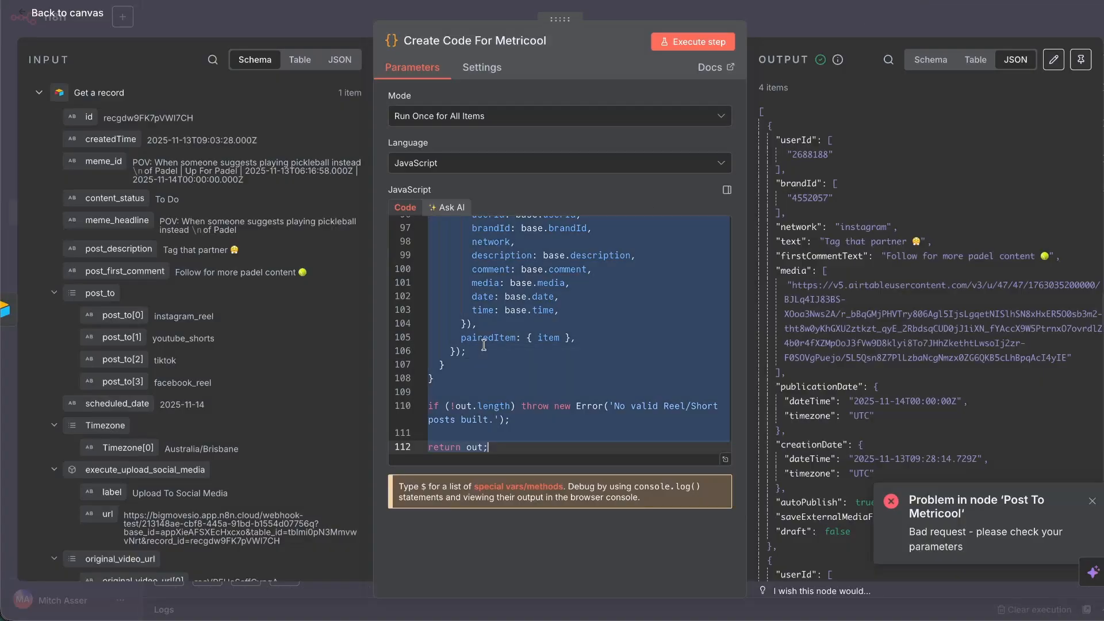
{"action": "key", "text": "BackSpace"}
{"action": "key", "text": "super+v"}
{"action": "left_click", "coordinate": [698, 38]}
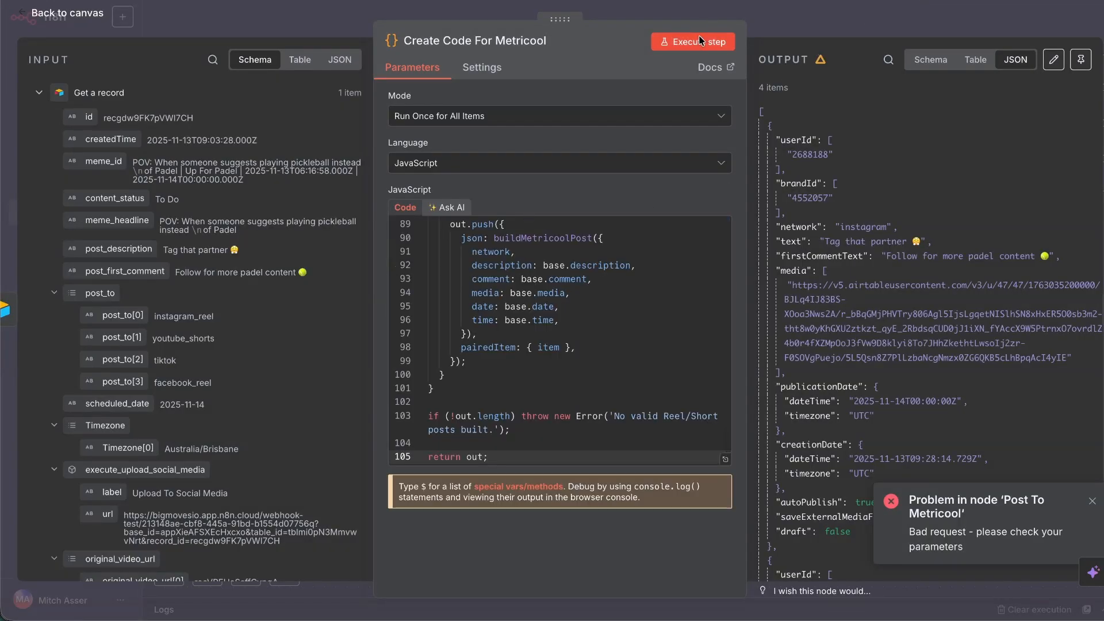
Go back to the canvas and start a ChatGPT message 'when uploa', then abandon it.
{"action": "left_click", "coordinate": [72, 18]}
{"action": "key", "text": "super+Tab"}
{"action": "type", "text": "when "}
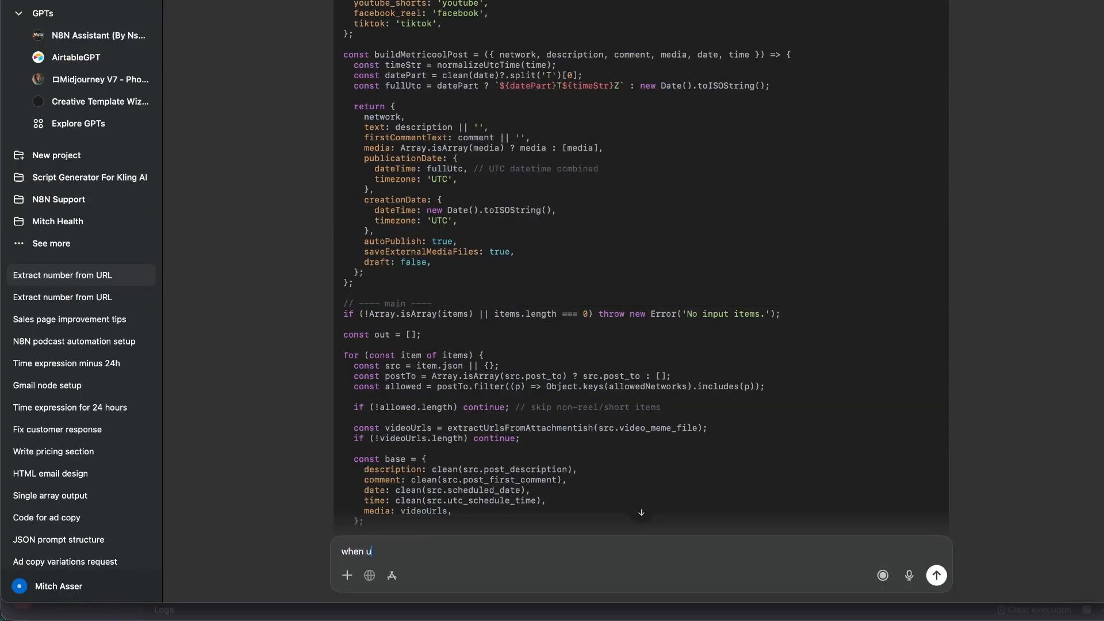
{"action": "type", "text": "upload"}
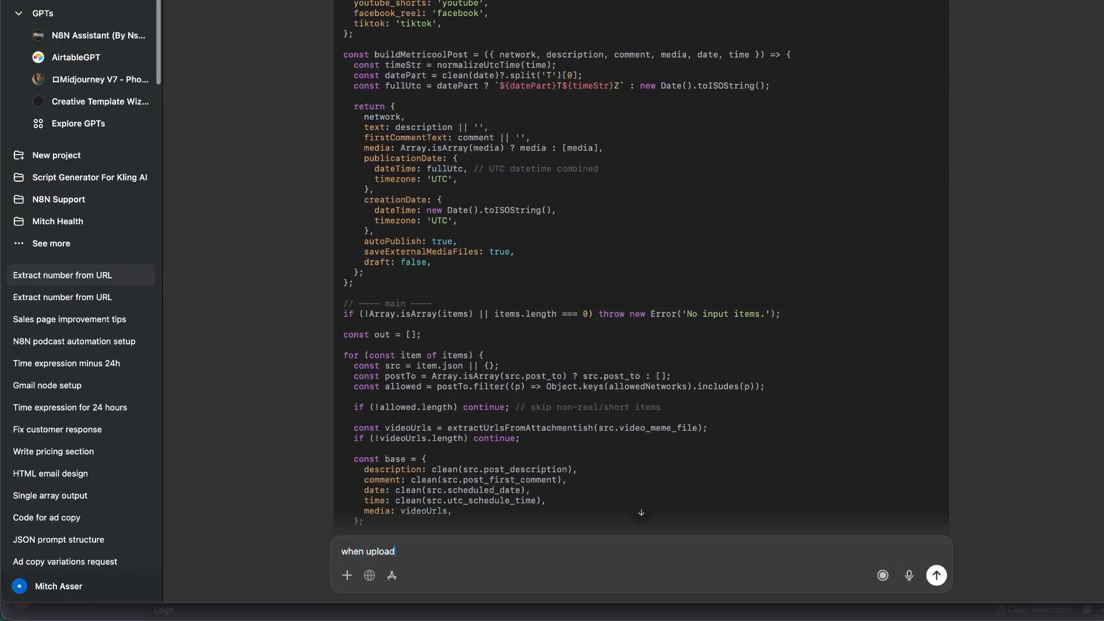
{"action": "key", "text": "super+Tab"}
Bring up Claude and start a new chat.
{"action": "mouse_move", "coordinate": [190, 613]}
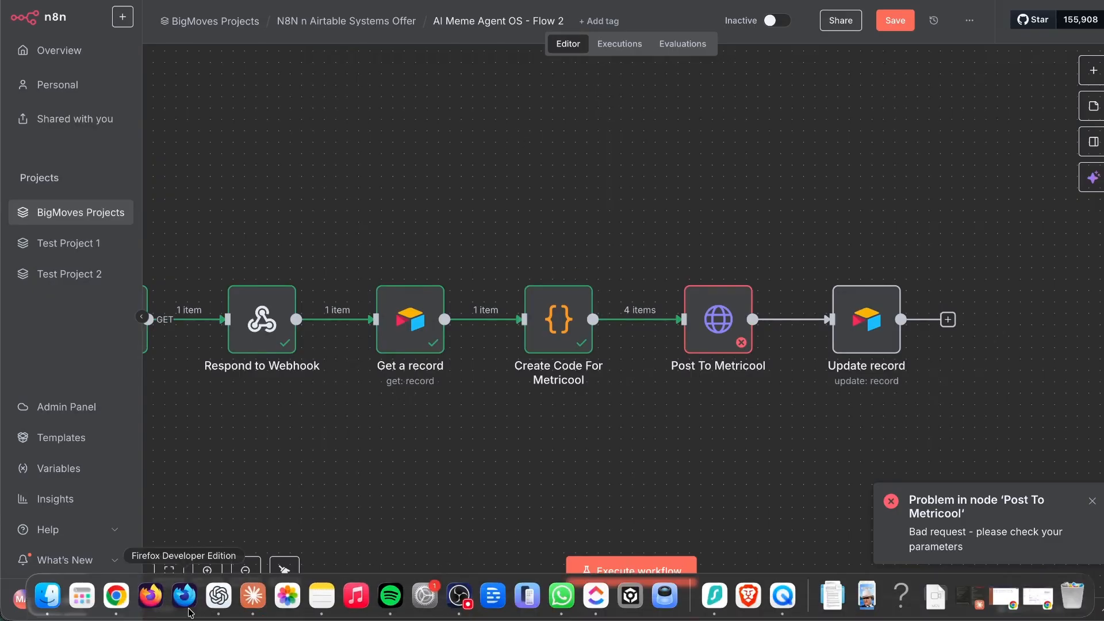
{"action": "left_click", "coordinate": [253, 595]}
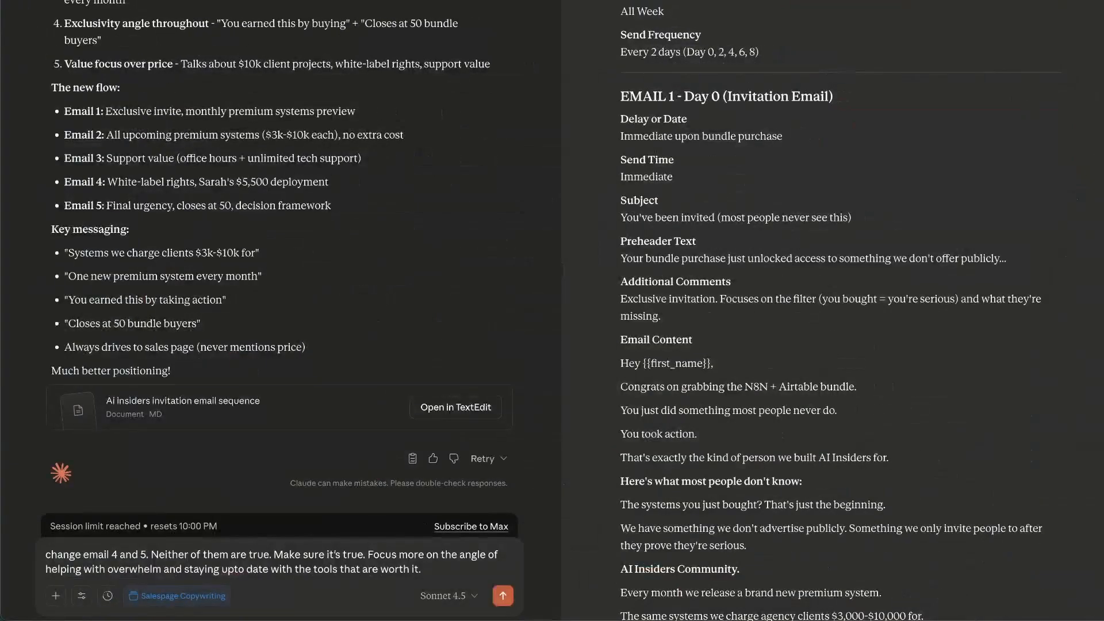
{"action": "key", "text": "super+period"}
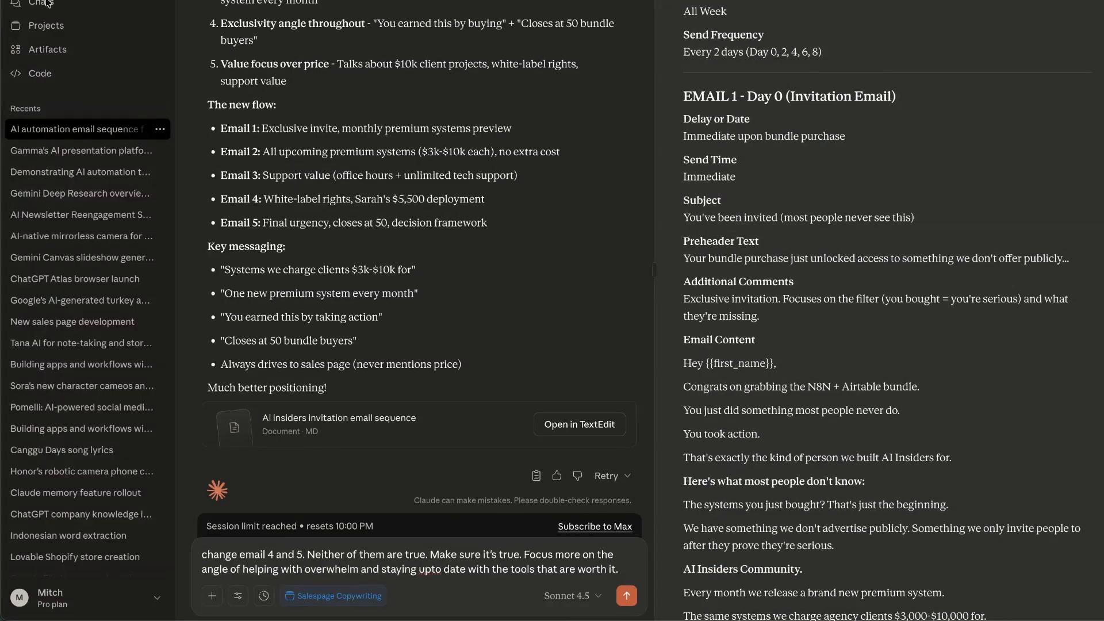
{"action": "key", "text": "super+period"}
{"action": "key", "text": "super+period"}
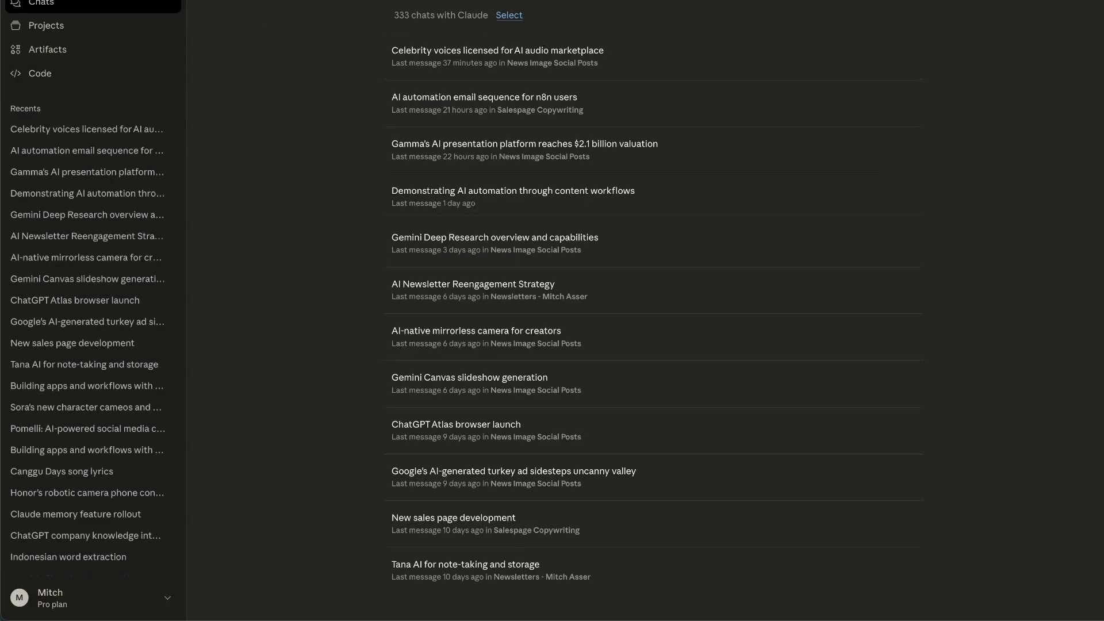
{"action": "left_click", "coordinate": [454, 225]}
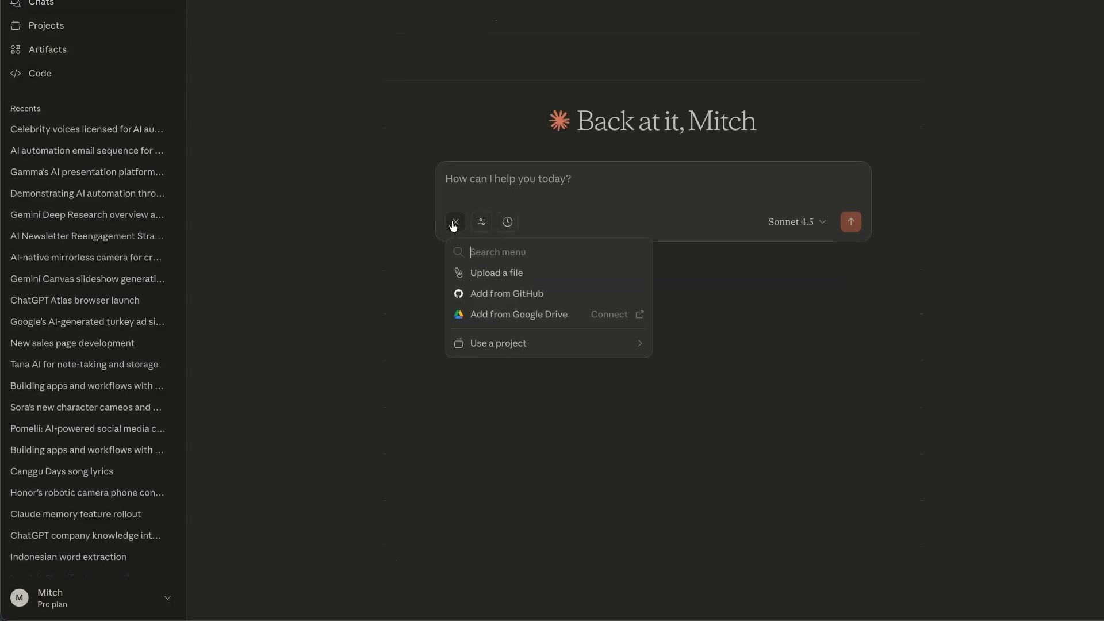
Turn on Extended thinking and Research in Claude.
{"action": "left_click", "coordinate": [486, 224]}
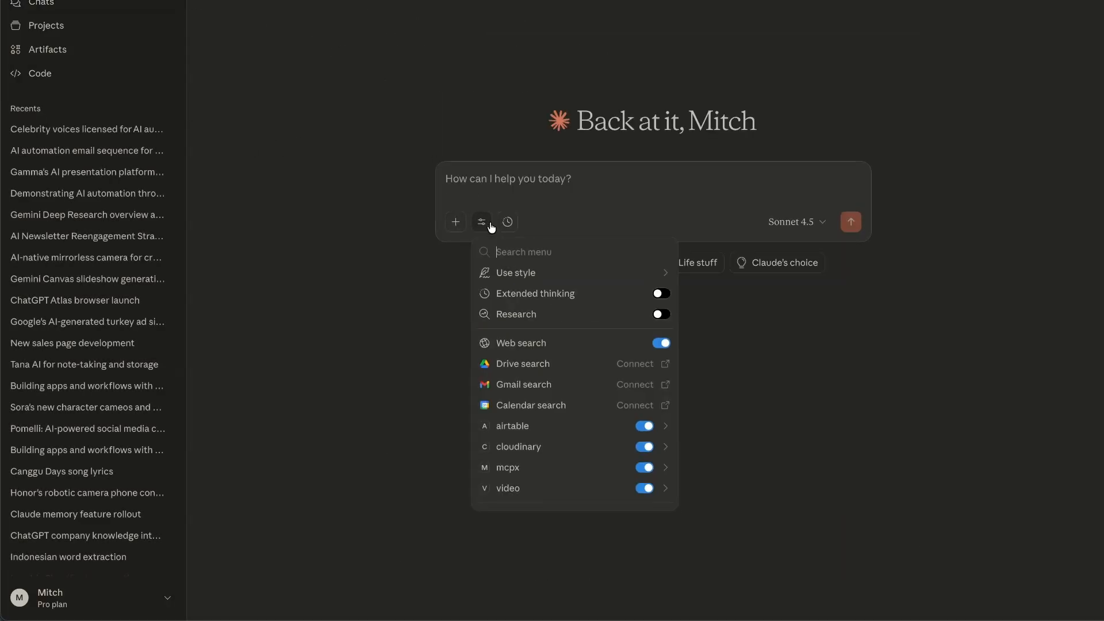
{"action": "left_click", "coordinate": [660, 293]}
{"action": "left_click", "coordinate": [661, 315]}
Draft a prompt asking for n8n JavaScript that formats JSON for posting to social media via Metricool.
{"action": "left_click", "coordinate": [528, 188]}
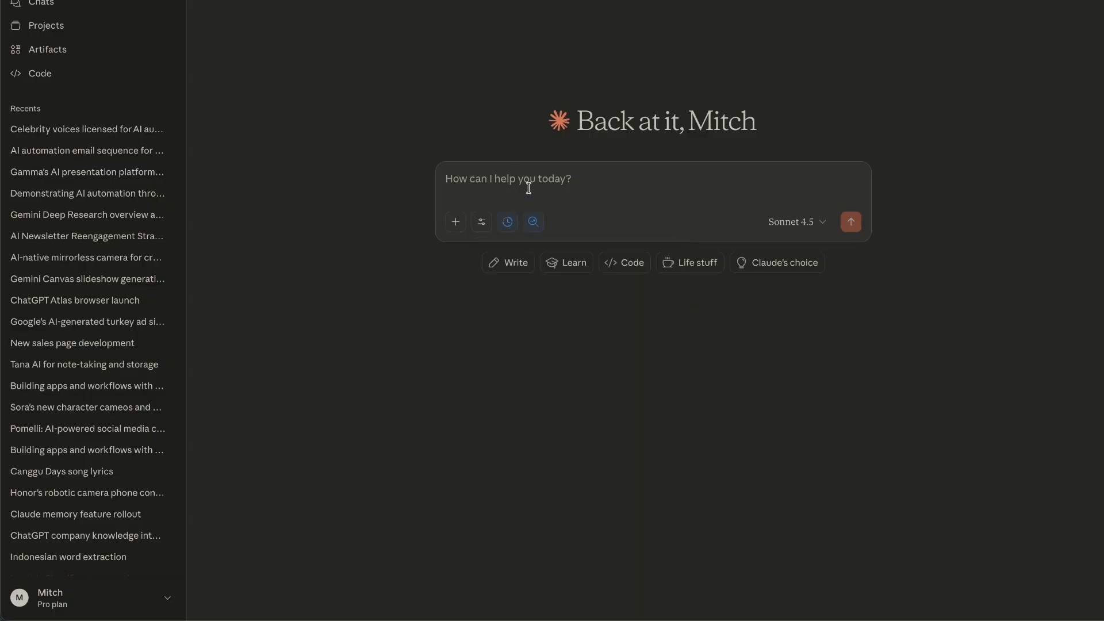
{"action": "type", "text": "Help us create some javascript code for n8n that formats JSON so we can post t"}
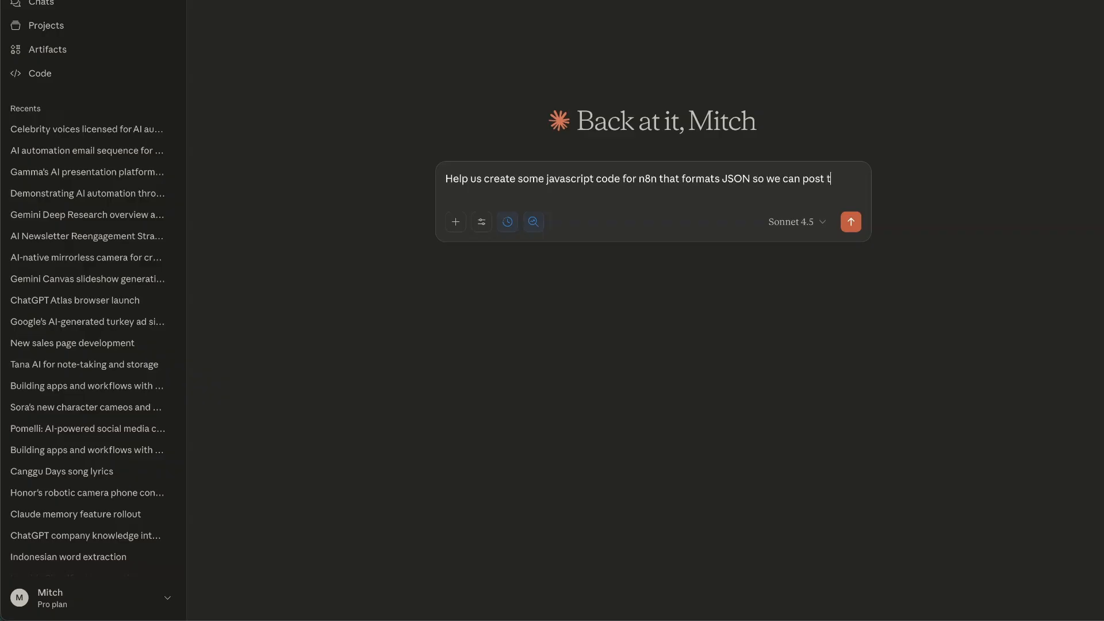
{"action": "type", "text": "o social media via Metr"}
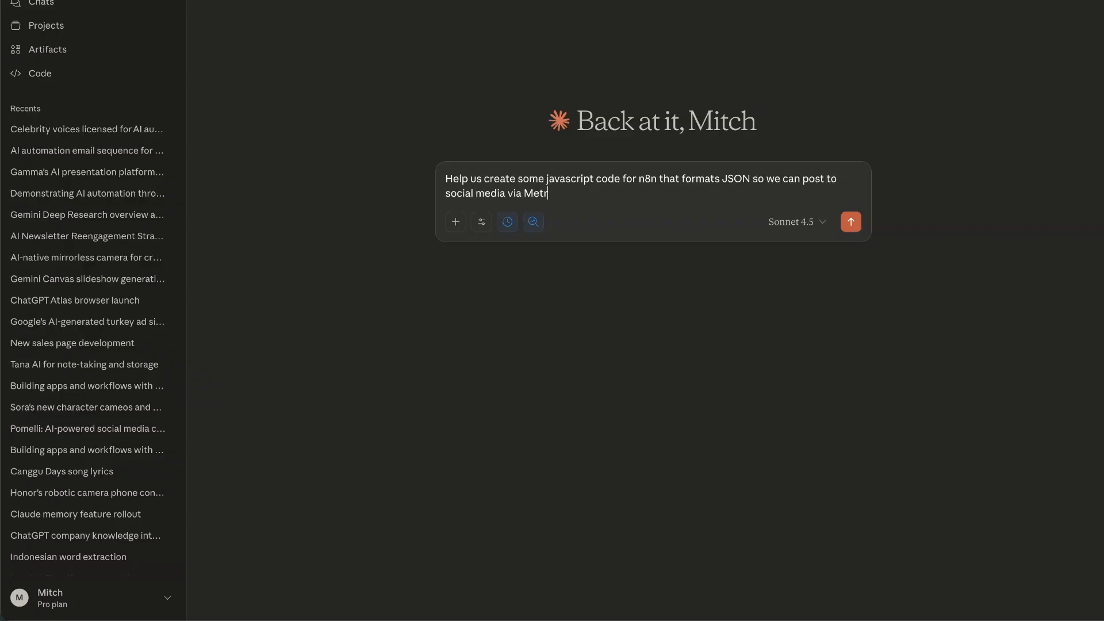
{"action": "type", "text": "icool. We do not need user id or blog id as we add that in tth"}
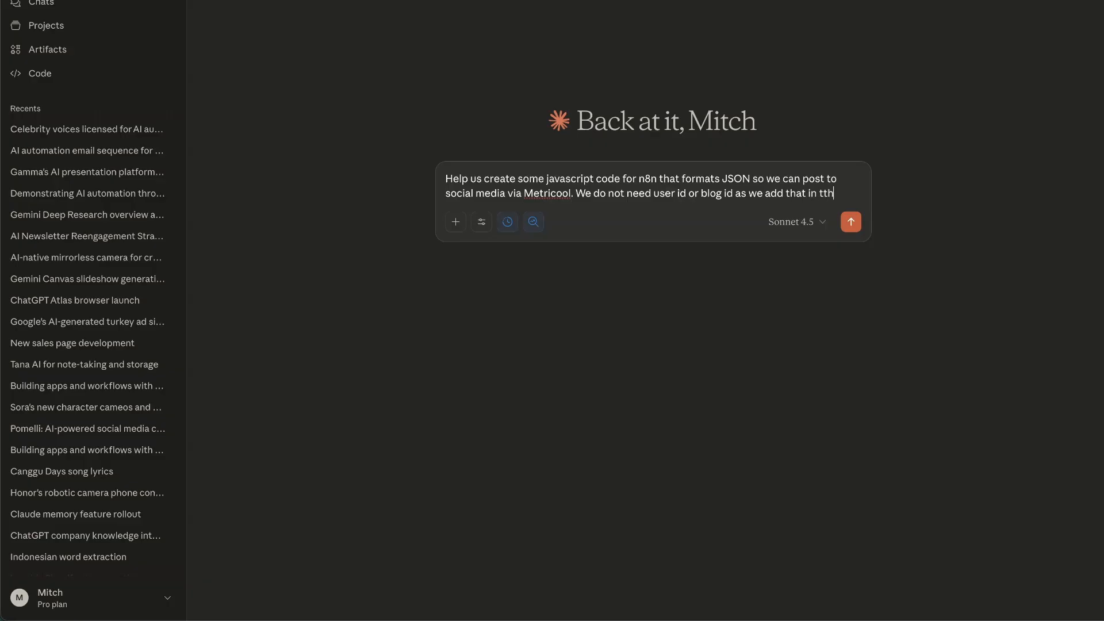
{"action": "key", "text": "BackSpace"}
{"action": "key", "text": "BackSpace"}
{"action": "key", "text": "BackSpace"}
{"action": "type", "text": "he next step."}
{"action": "key", "text": "shift+Return"}
{"action": "key", "text": "shift+Return"}
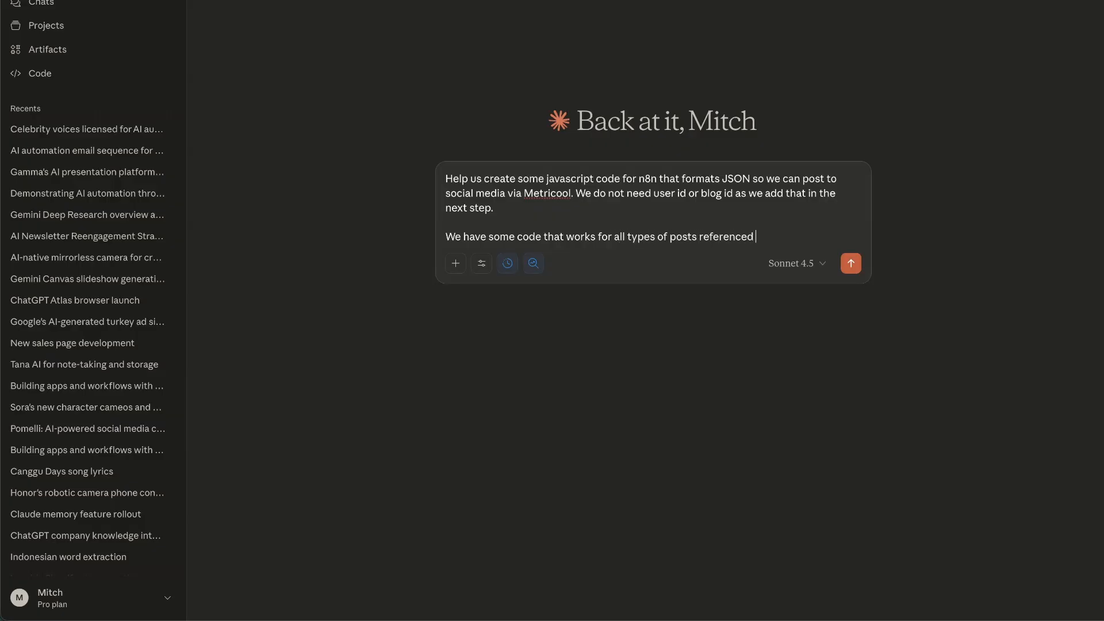
{"action": "type", "text": "below. You can use that as a reference. But we only wan"}
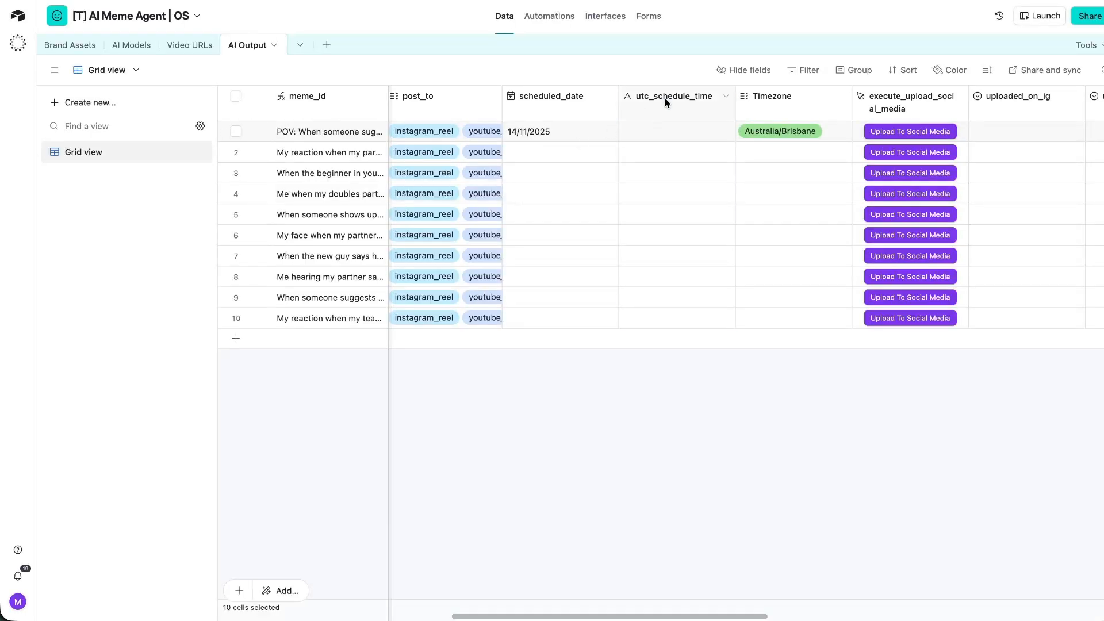
{"action": "double_click", "coordinate": [665, 103]}
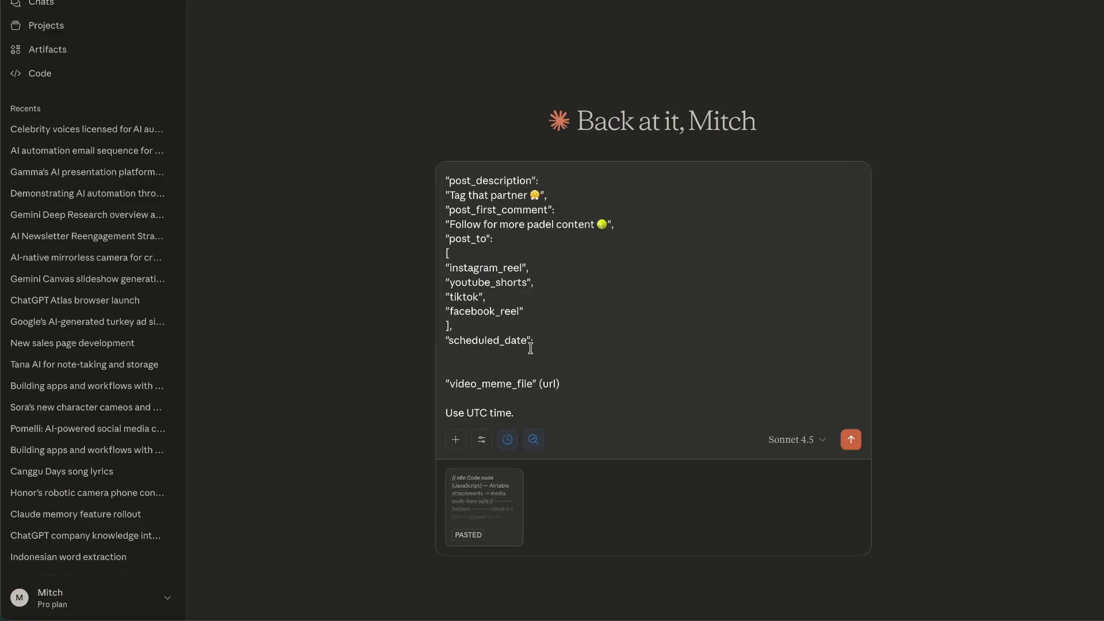
Send the Metricool JSON-formatting request to Claude.
{"action": "key", "text": "Return"}
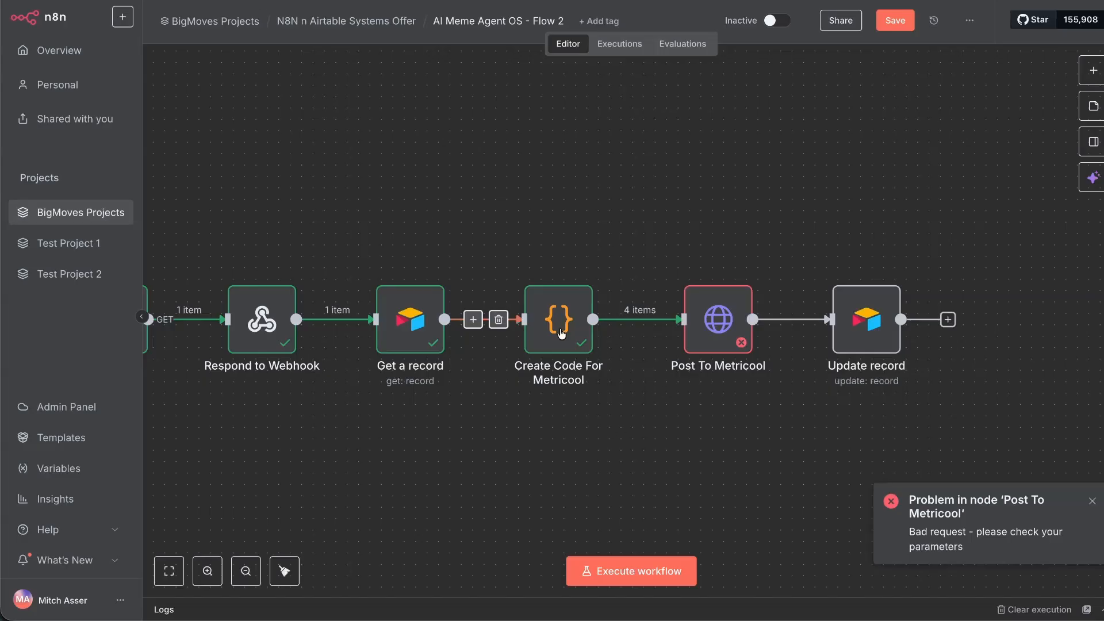
Replace the Create Code For Metricool script with the new 152-line code.
{"action": "double_click", "coordinate": [557, 330]}
{"action": "left_click", "coordinate": [562, 284]}
{"action": "key", "text": "super+a"}
{"action": "key", "text": "BackSpace"}
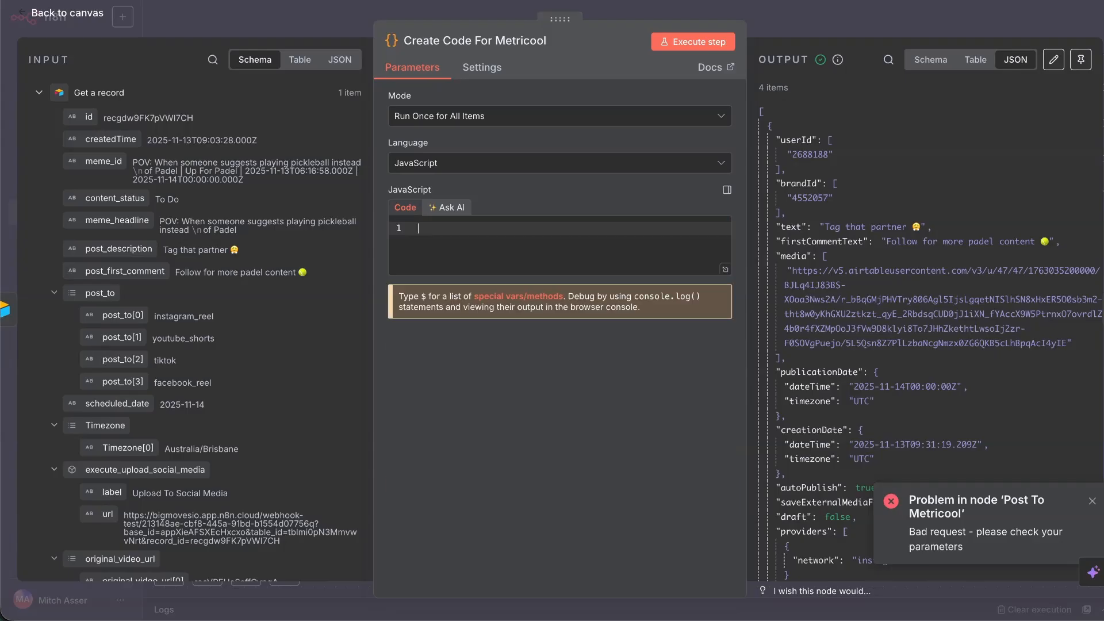
{"action": "key", "text": "super+v"}
{"action": "scroll", "coordinate": [631, 331], "scroll_direction": "up", "scroll_amount": 15}
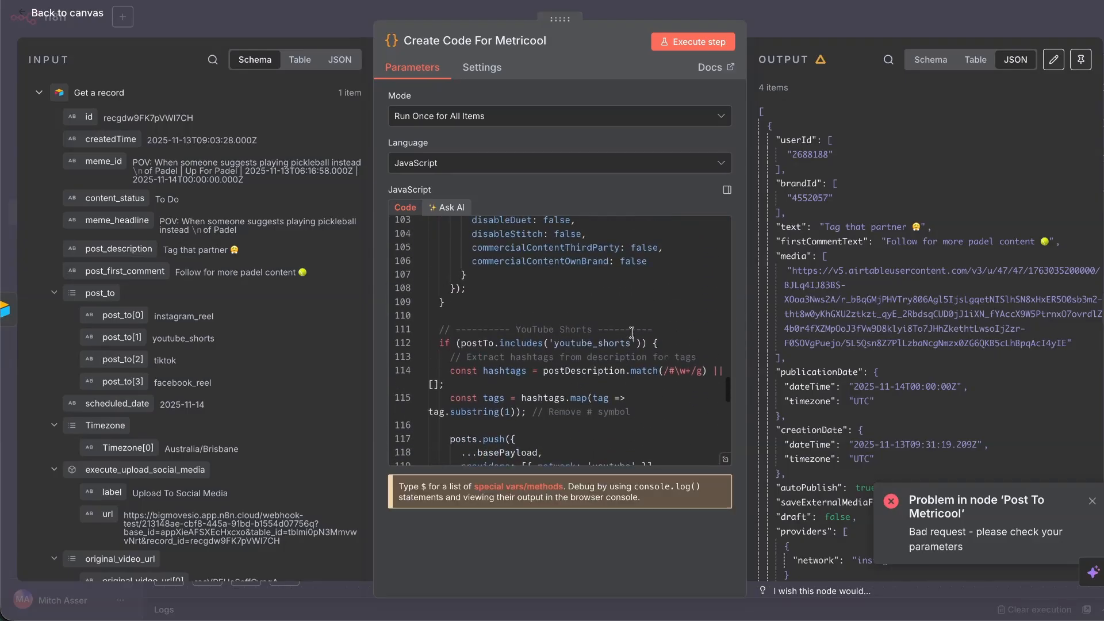
{"action": "scroll", "coordinate": [632, 332], "scroll_direction": "down", "scroll_amount": 2}
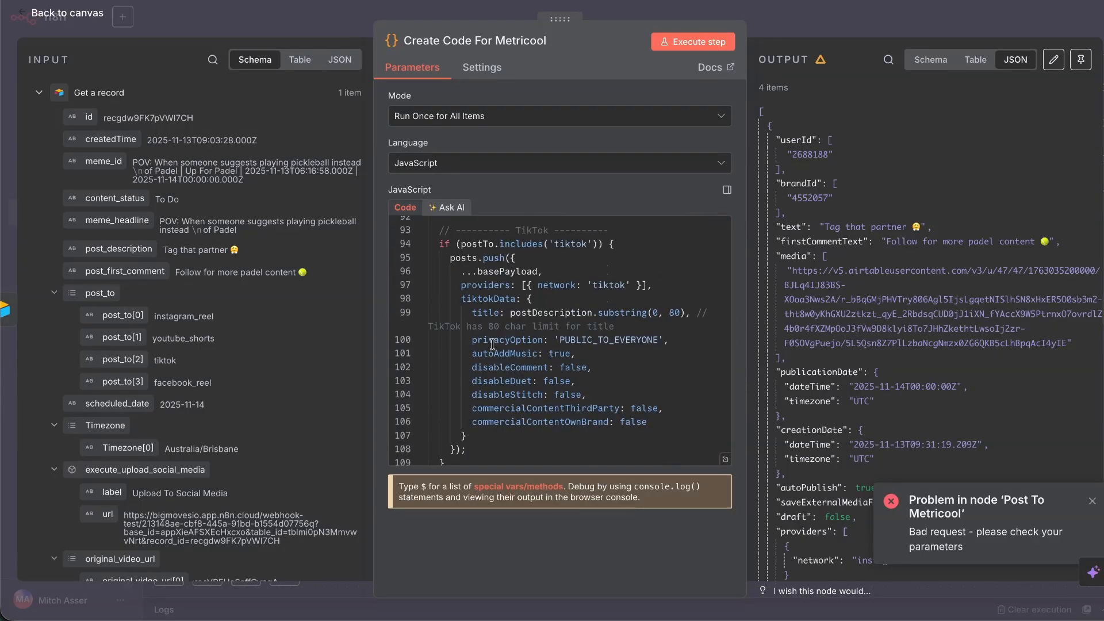
Set TikTok autoAddMusic to false on line 101 and rerun the code step.
{"action": "left_click", "coordinate": [557, 353]}
{"action": "type", "text": "false"}
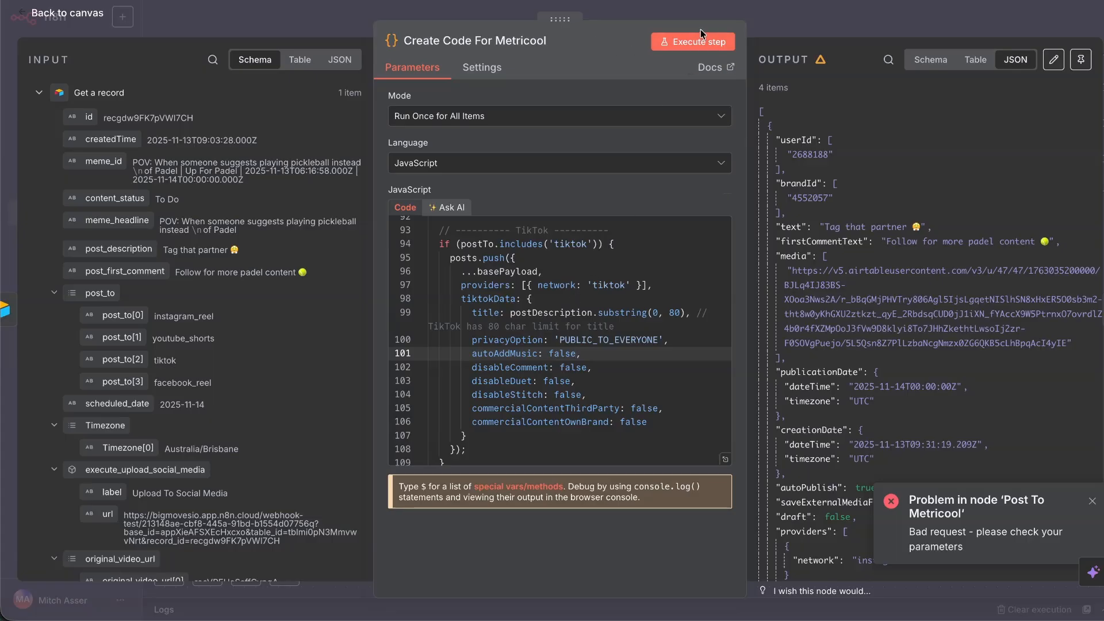
{"action": "left_click", "coordinate": [665, 41]}
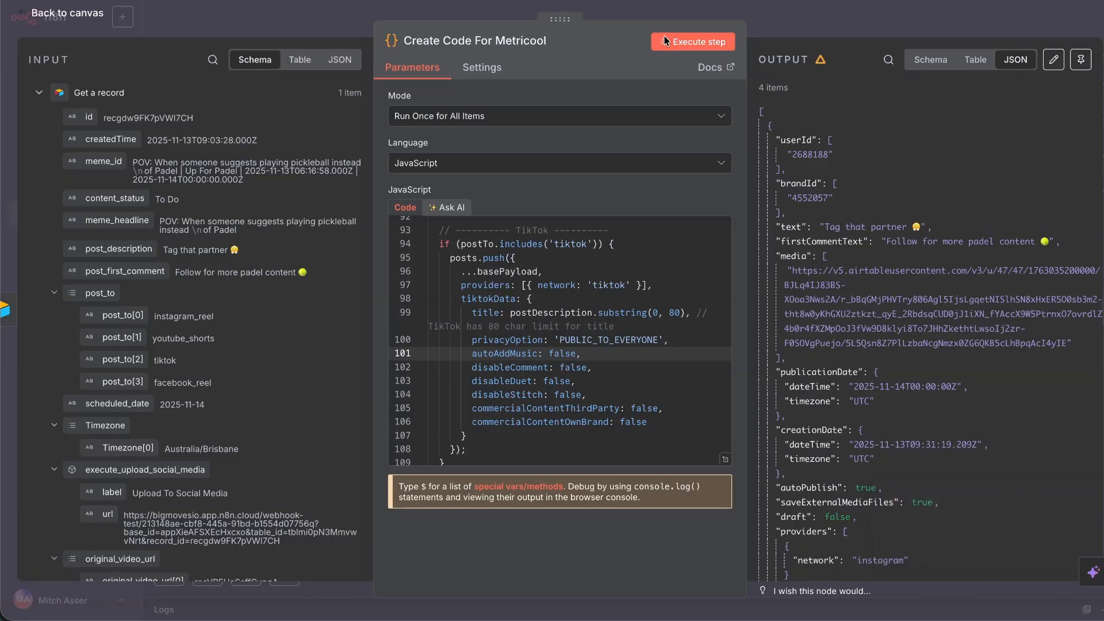
{"action": "left_click", "coordinate": [666, 40]}
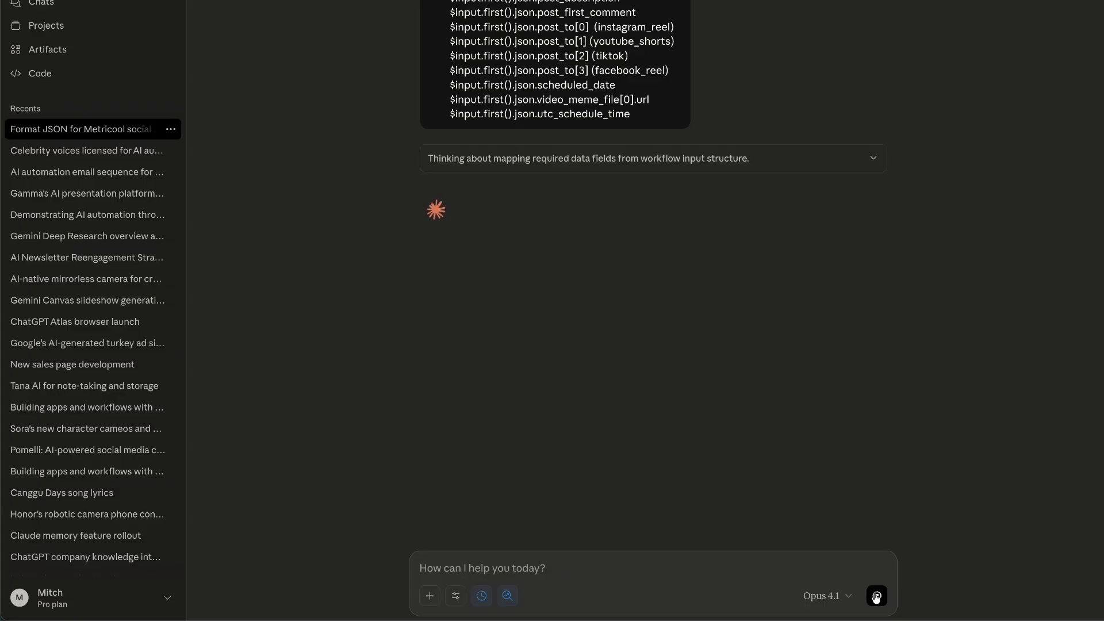
{"action": "key", "text": "super+Tab"}
{"action": "key", "text": "super+Tab"}
{"action": "key", "text": "super+Tab"}
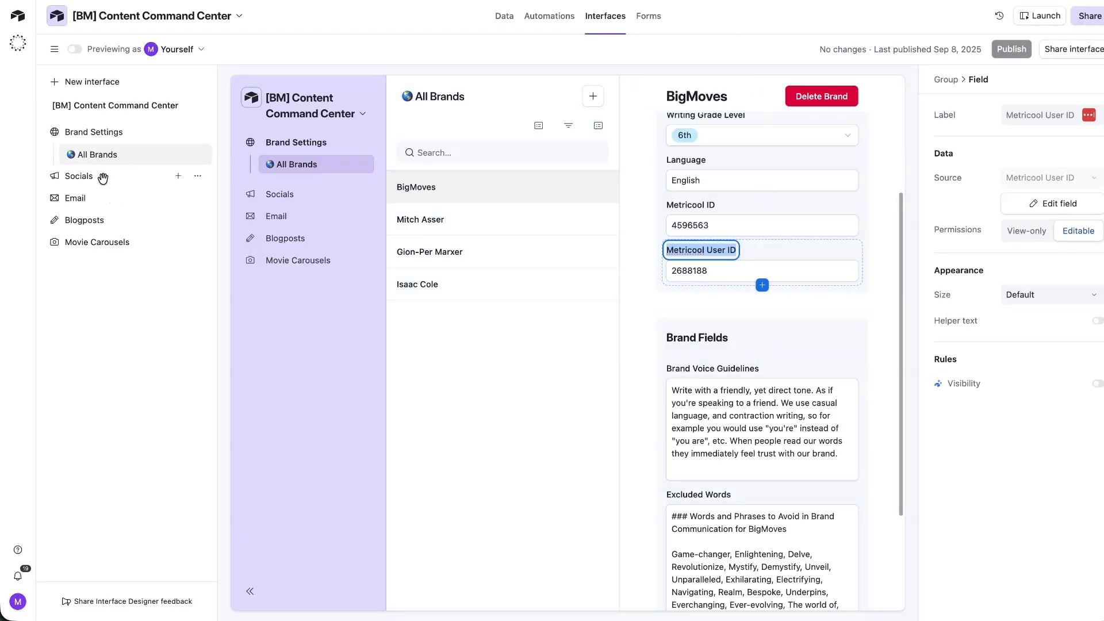
Show the Social Posts table data and scroll across its columns.
{"action": "left_click", "coordinate": [502, 29]}
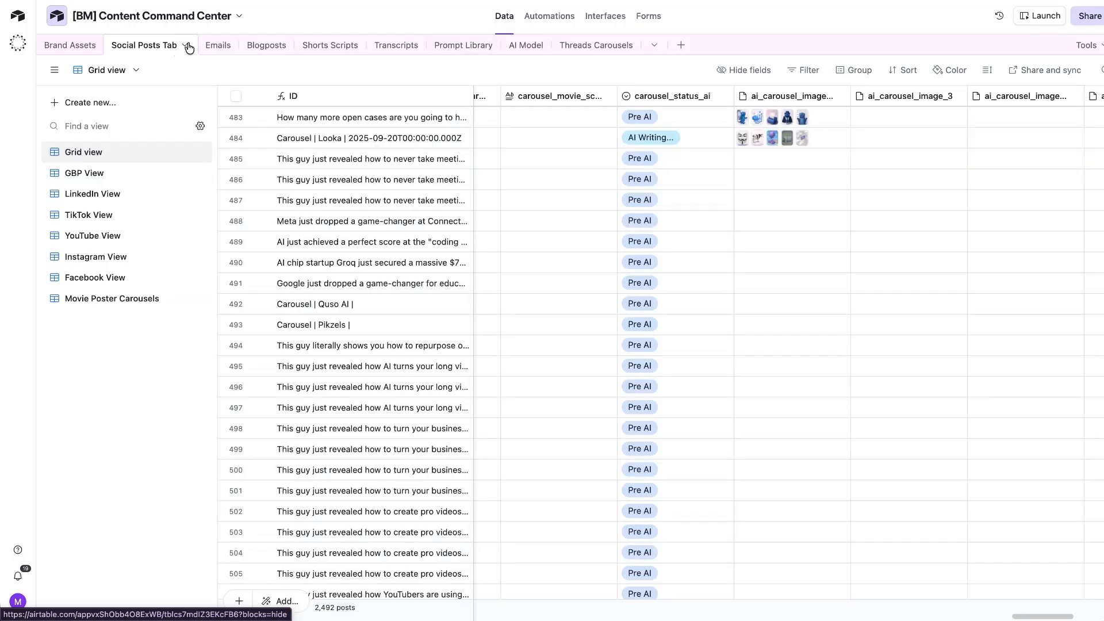
{"action": "scroll", "coordinate": [707, 135], "scroll_direction": "right", "scroll_amount": 5}
{"action": "scroll", "coordinate": [629, 115], "scroll_direction": "left", "scroll_amount": 10}
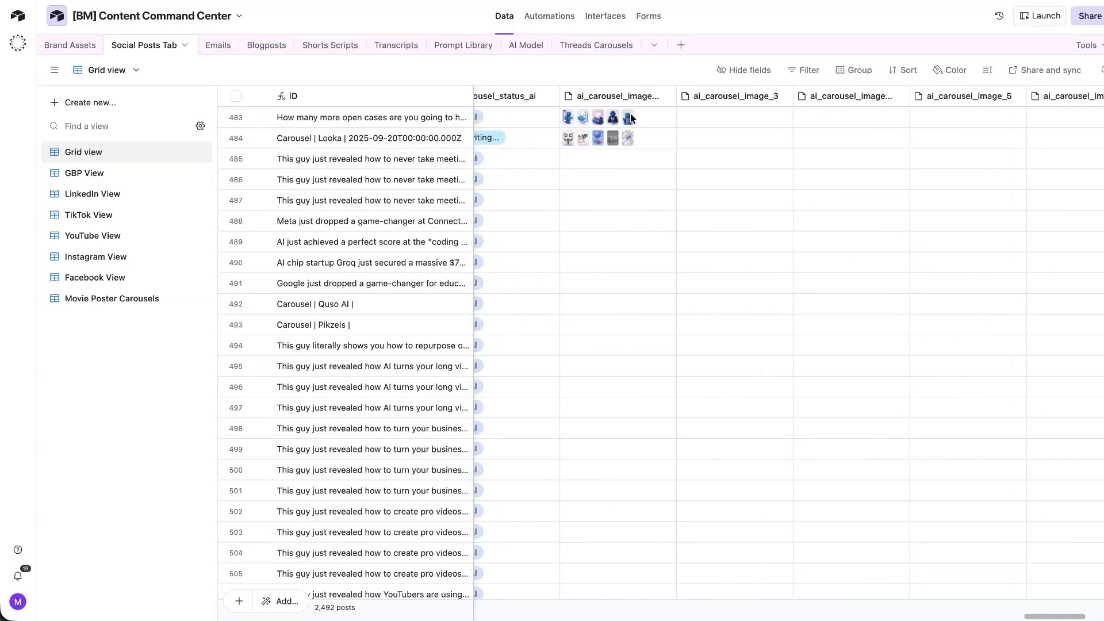
{"action": "scroll", "coordinate": [632, 118], "scroll_direction": "left", "scroll_amount": 10}
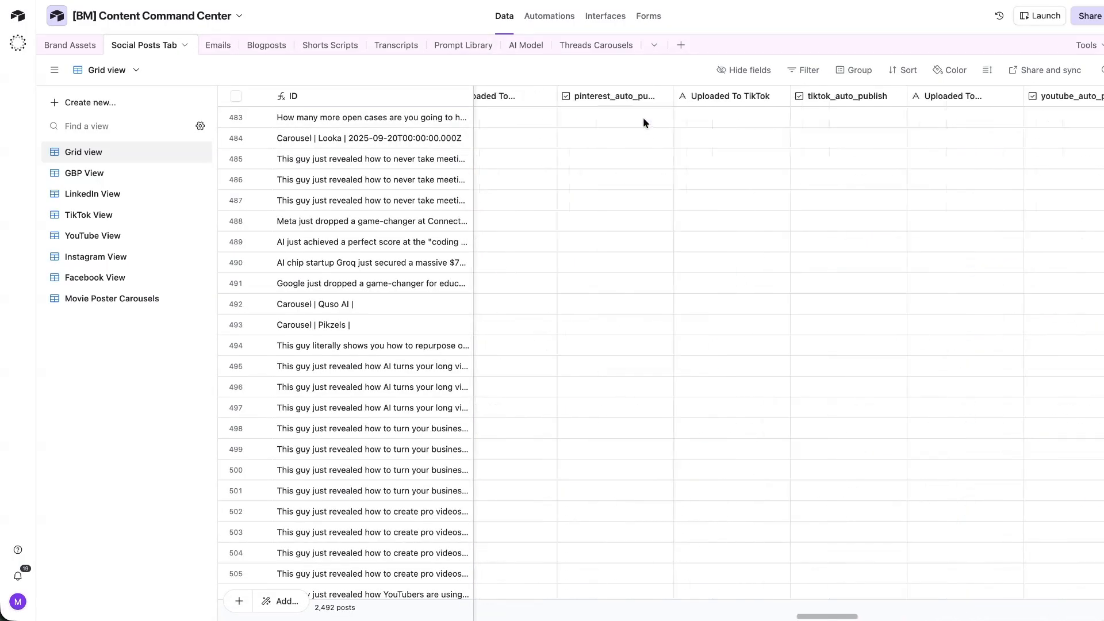
{"action": "scroll", "coordinate": [643, 117], "scroll_direction": "left", "scroll_amount": 10}
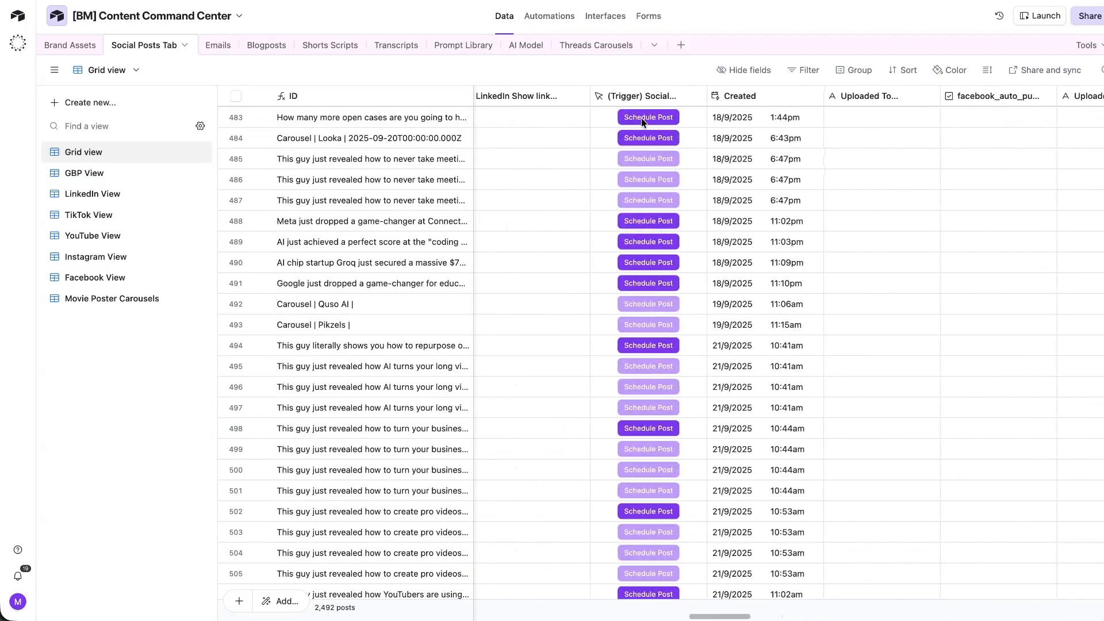
{"action": "scroll", "coordinate": [640, 119], "scroll_direction": "right", "scroll_amount": 4}
{"action": "scroll", "coordinate": [753, 115], "scroll_direction": "left", "scroll_amount": 10}
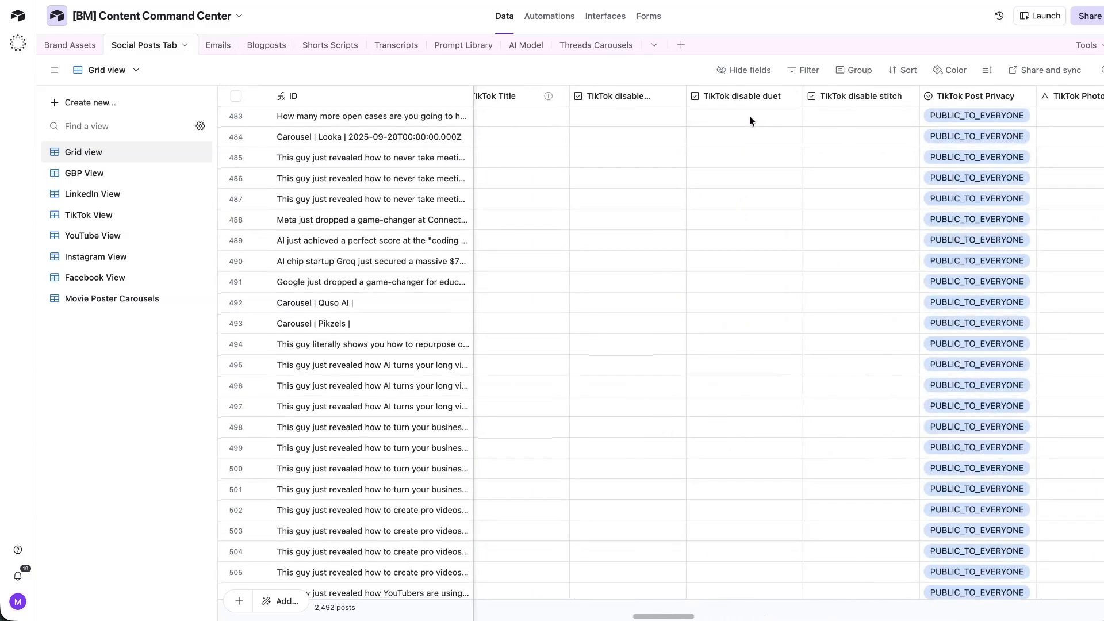
Inspect the Facebook Post Type values in the Social Posts grid.
{"action": "left_click", "coordinate": [806, 114]}
{"action": "left_click", "coordinate": [821, 122]}
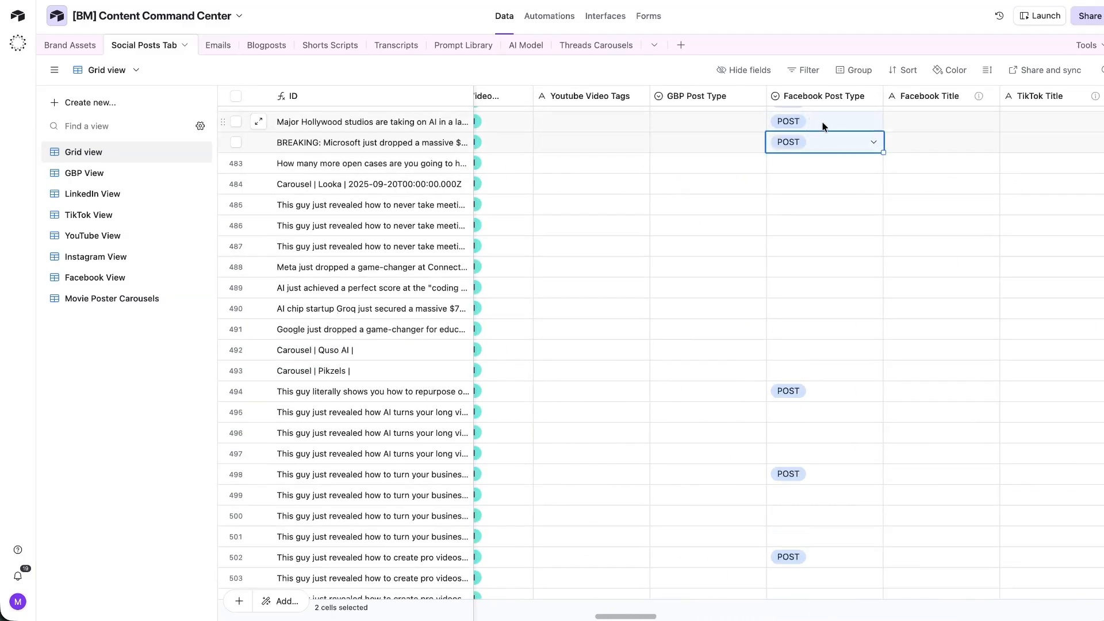
{"action": "left_click", "coordinate": [831, 143]}
{"action": "type", "text": "POST"}
Look over the Facebook Title and TikTok Title columns.
{"action": "scroll", "coordinate": [914, 115], "scroll_direction": "right", "scroll_amount": 2}
{"action": "left_click", "coordinate": [871, 117]}
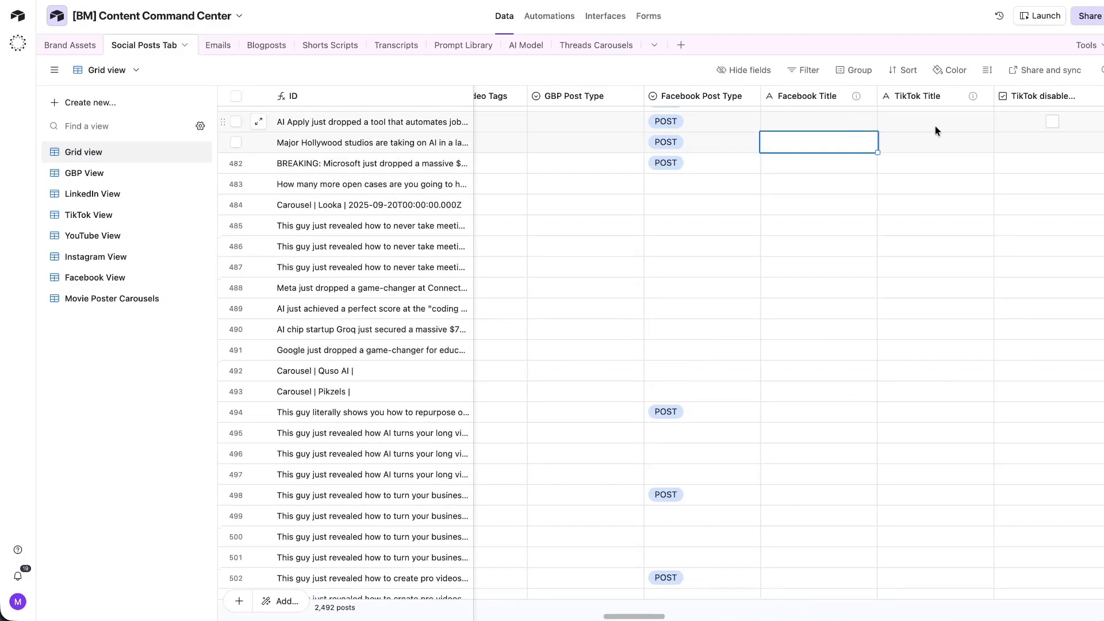
{"action": "left_click", "coordinate": [936, 126]}
{"action": "scroll", "coordinate": [922, 161], "scroll_direction": "right", "scroll_amount": 3}
{"action": "left_click_drag", "start_coordinate": [881, 119], "coordinate": [905, 123]}
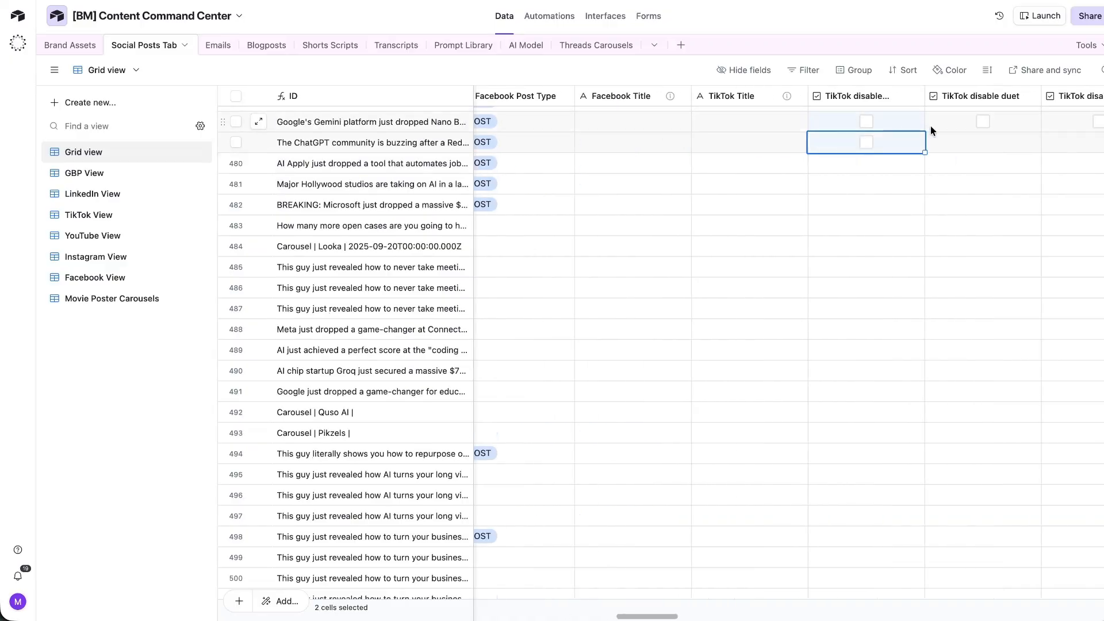
{"action": "left_click", "coordinate": [372, 30]}
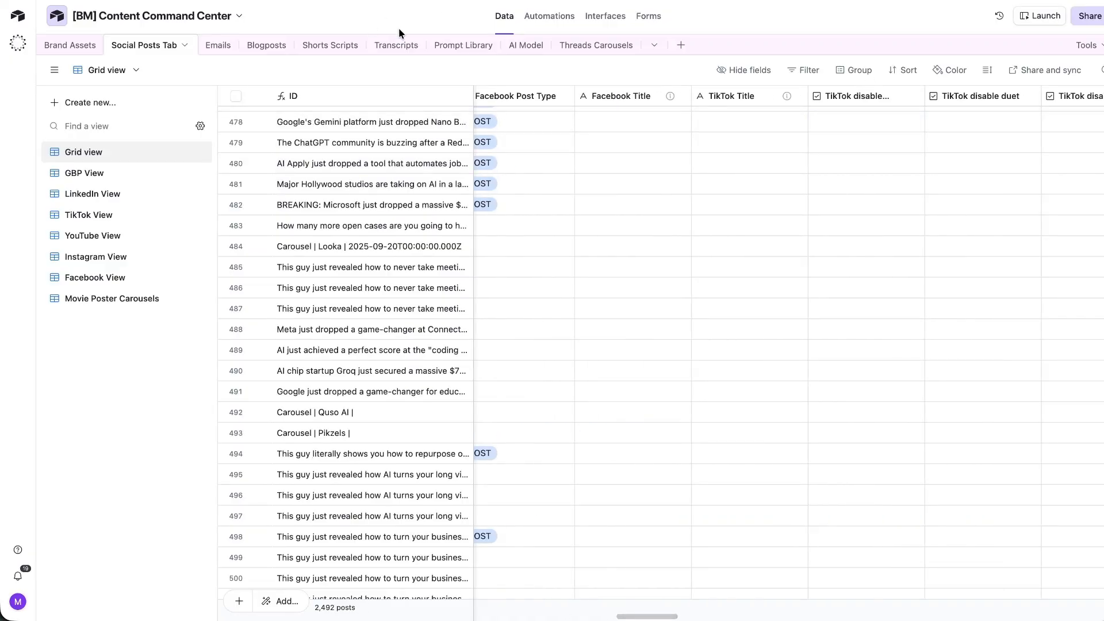
{"action": "scroll", "coordinate": [399, 251], "scroll_direction": "down", "scroll_amount": 1}
{"action": "mouse_move", "coordinate": [646, 617]}
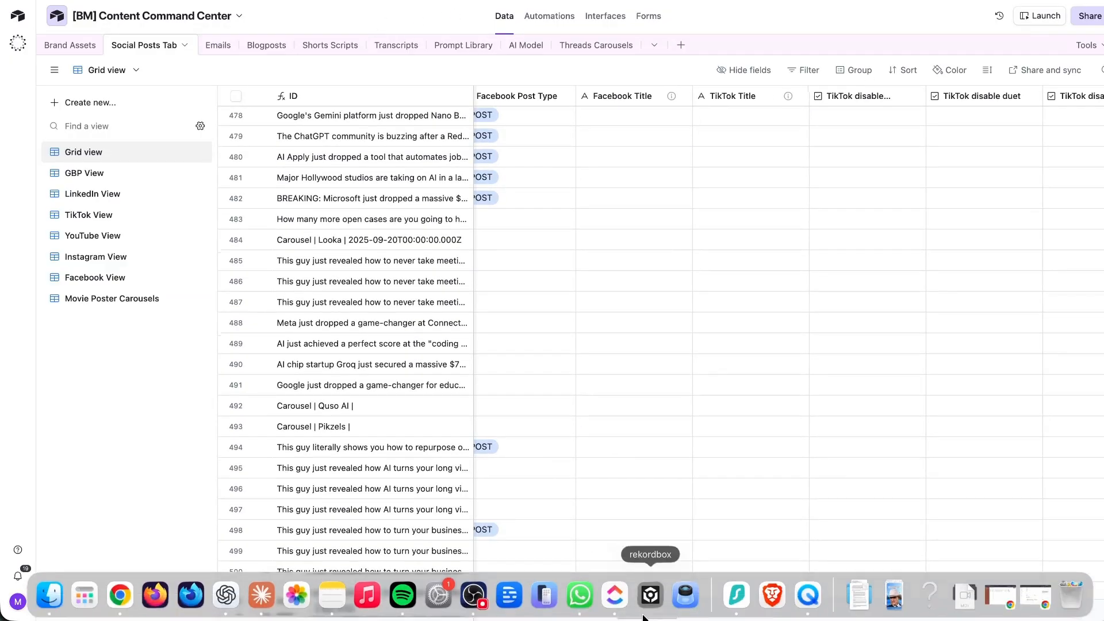
{"action": "left_click", "coordinate": [262, 596]}
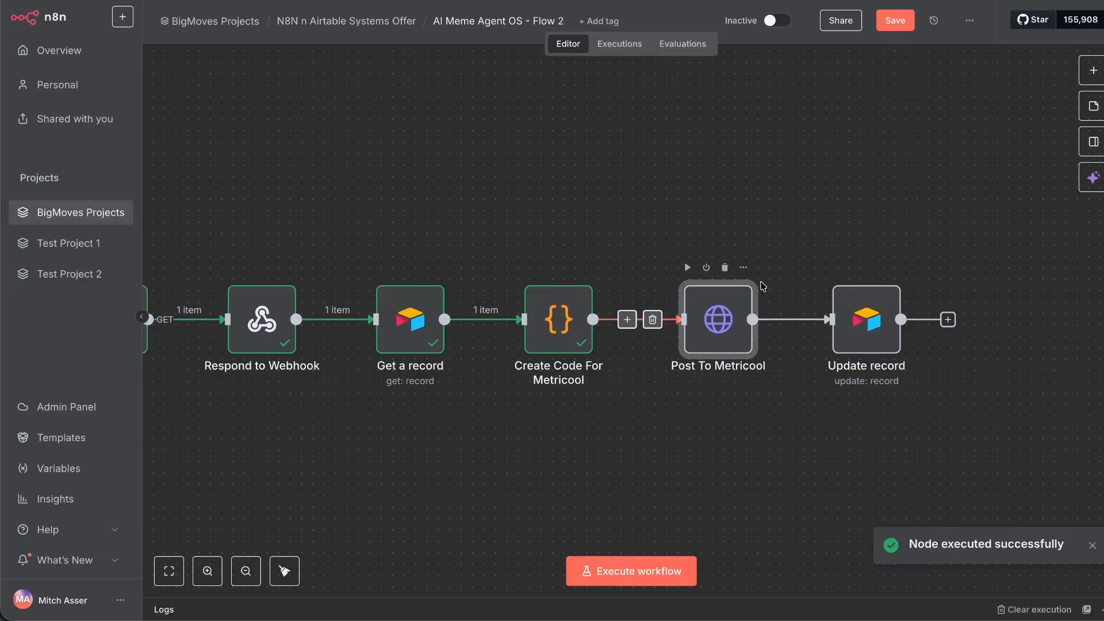
Execute the Post To Metricool request on the generated meme posts.
{"action": "double_click", "coordinate": [745, 296]}
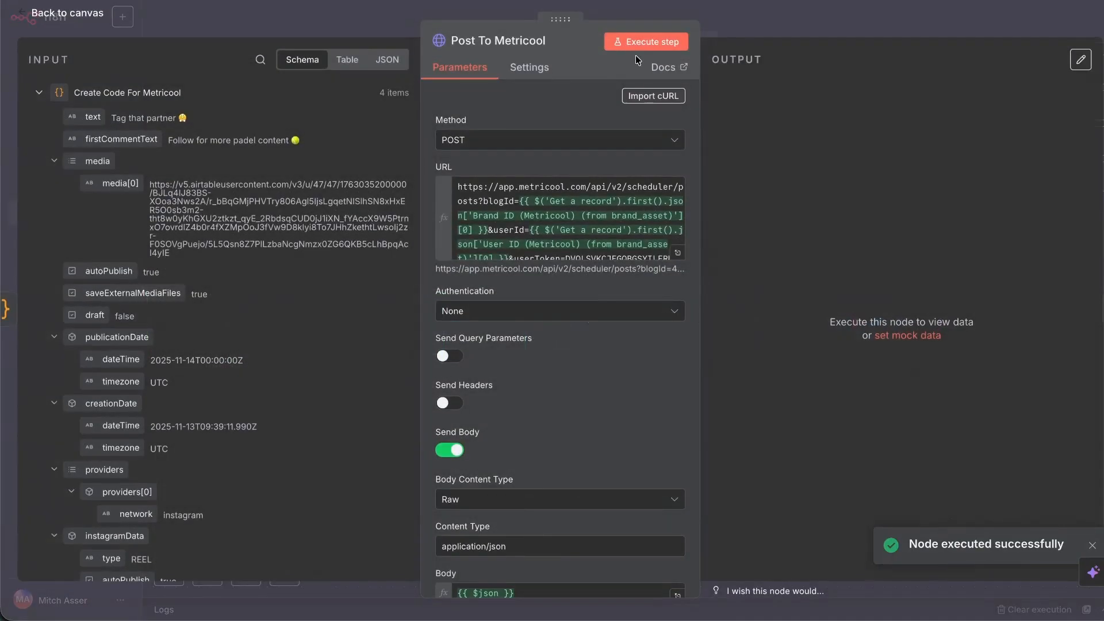
{"action": "left_click", "coordinate": [646, 42]}
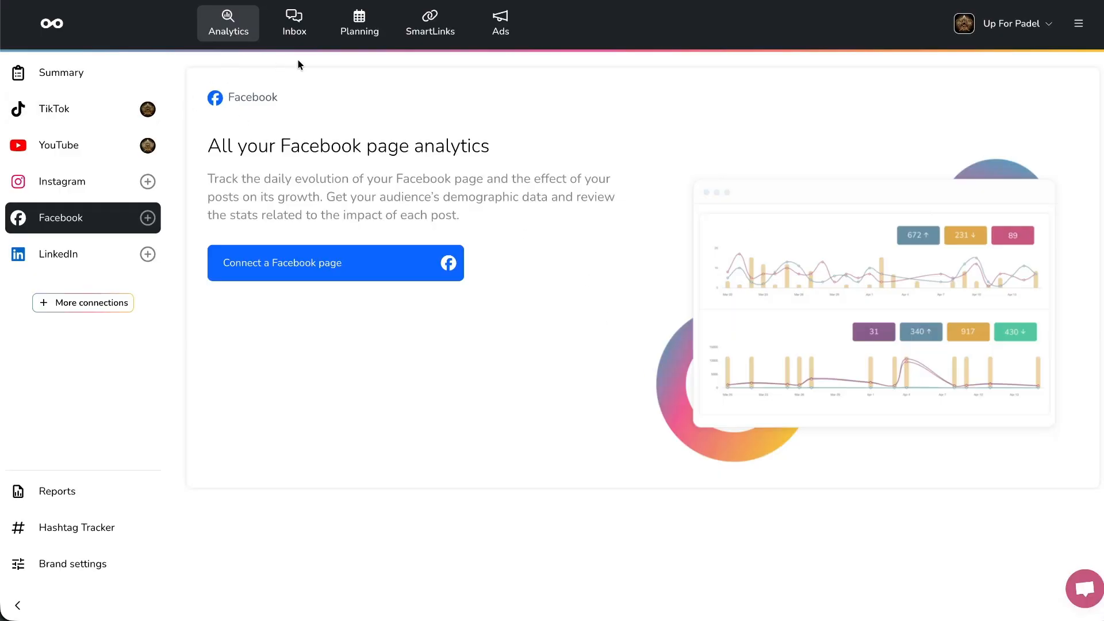
Delete the Friday 10:00 AM YouTube and Instagram test posts from Metricool's planning calendar.
{"action": "left_click", "coordinate": [355, 30]}
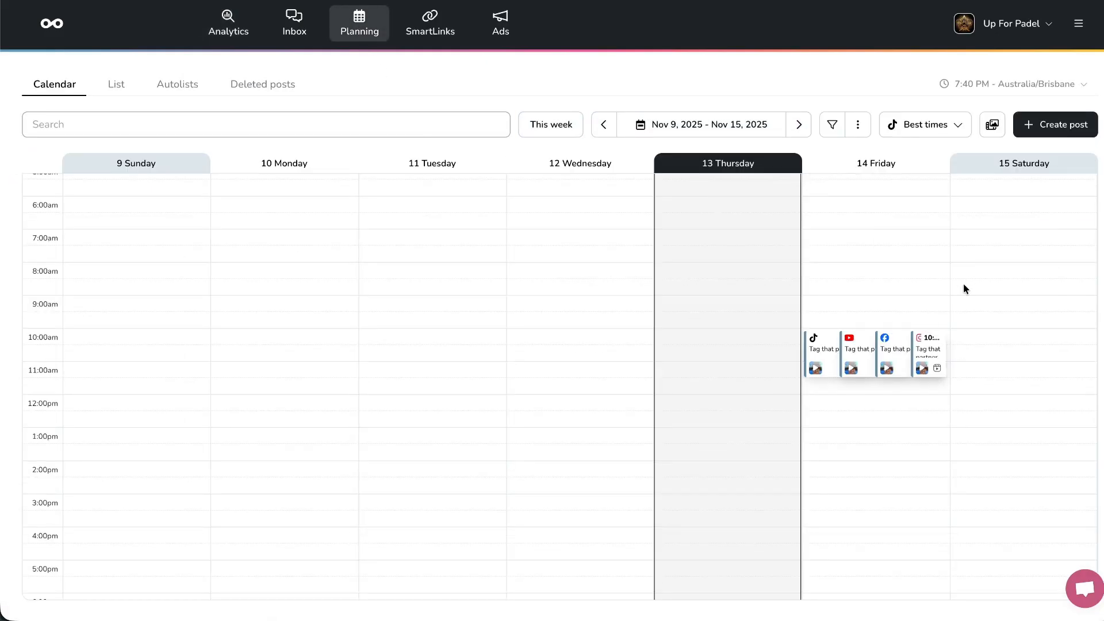
{"action": "left_click", "coordinate": [850, 346]}
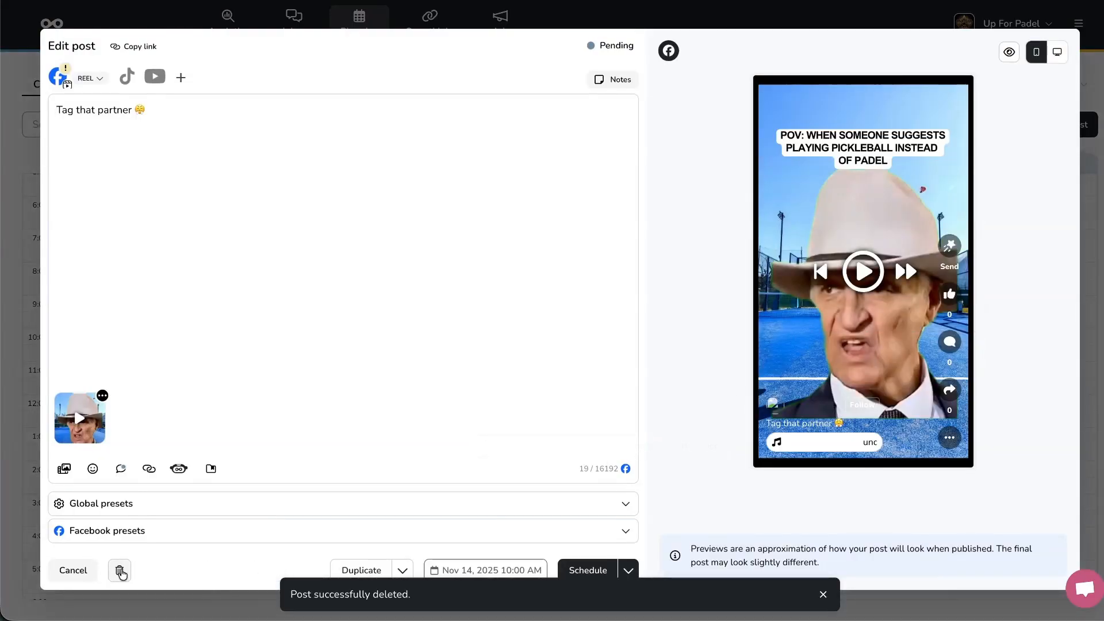
{"action": "left_click", "coordinate": [119, 570]}
{"action": "left_click", "coordinate": [807, 466]}
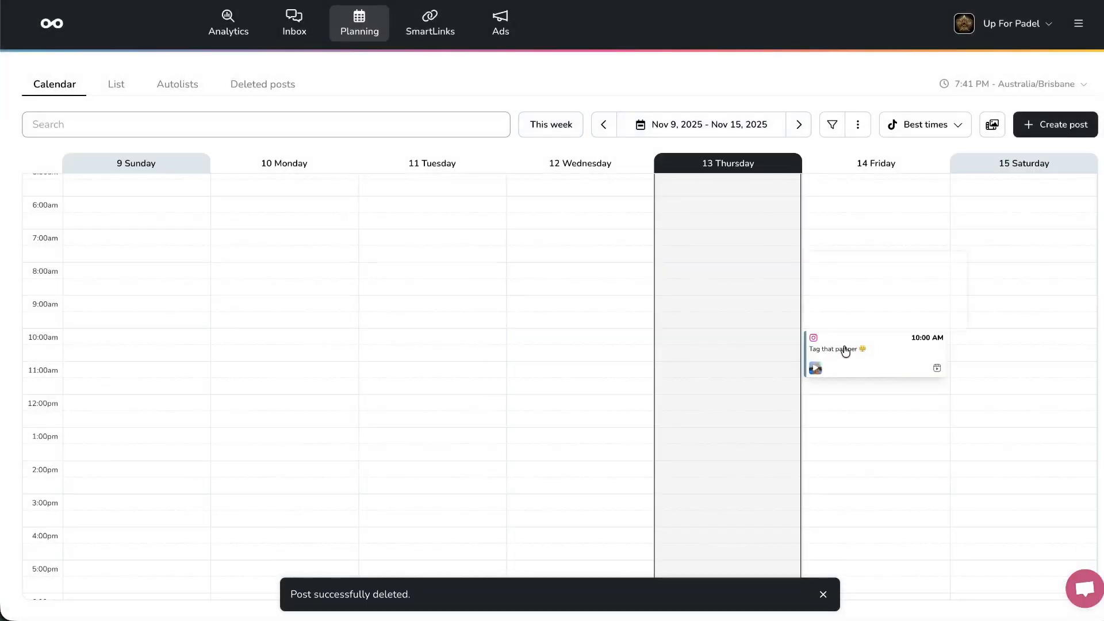
{"action": "left_click", "coordinate": [845, 349]}
{"action": "left_click", "coordinate": [119, 570]}
{"action": "left_click", "coordinate": [792, 467]}
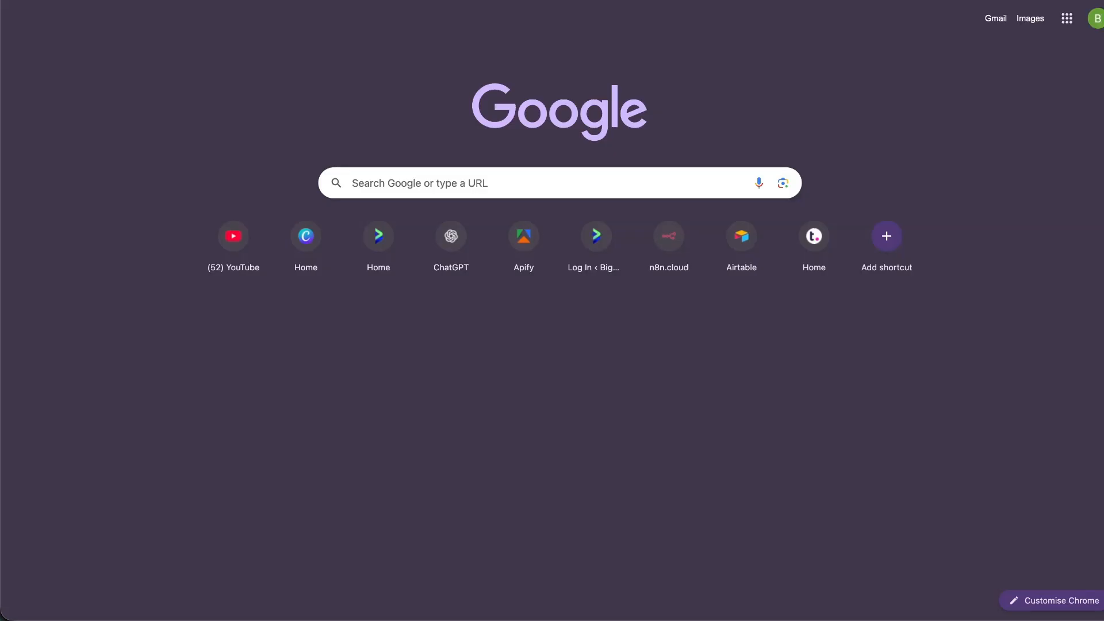
Add Denpasar (Bali) to the time zone converter and set it to 14 Nov, 10:00.
{"action": "type", "text": "timezone"}
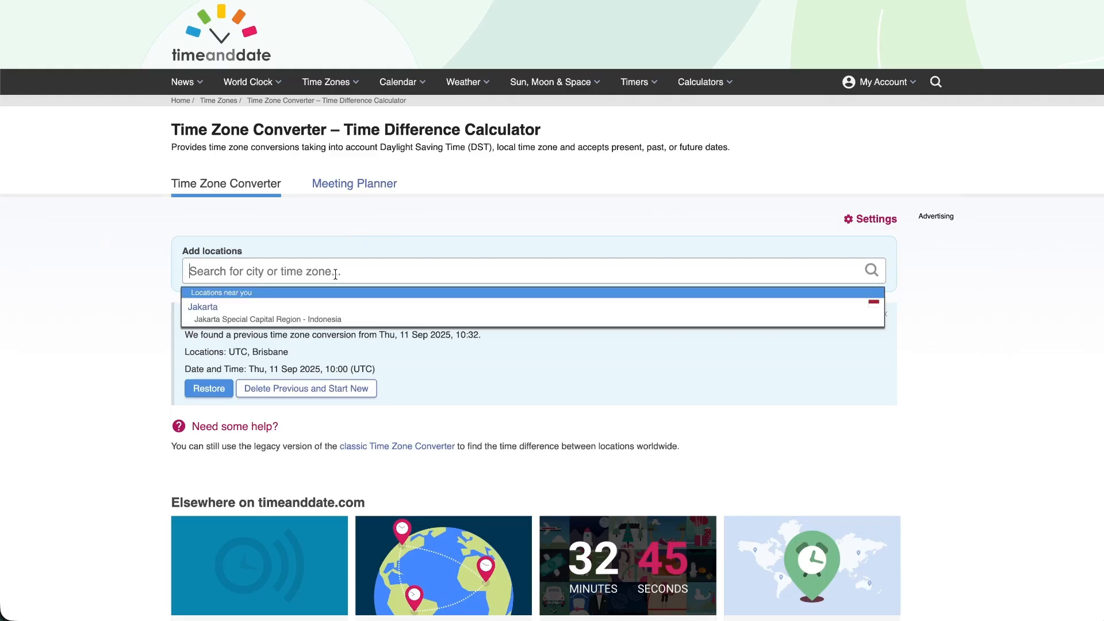
{"action": "type", "text": "bali"}
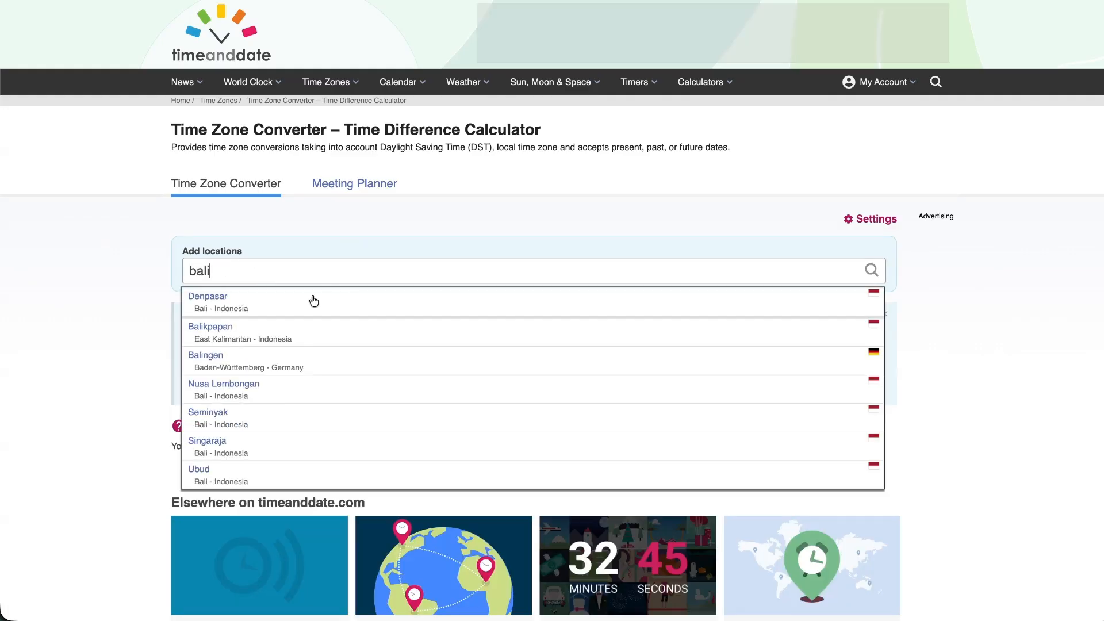
{"action": "left_click", "coordinate": [313, 301]}
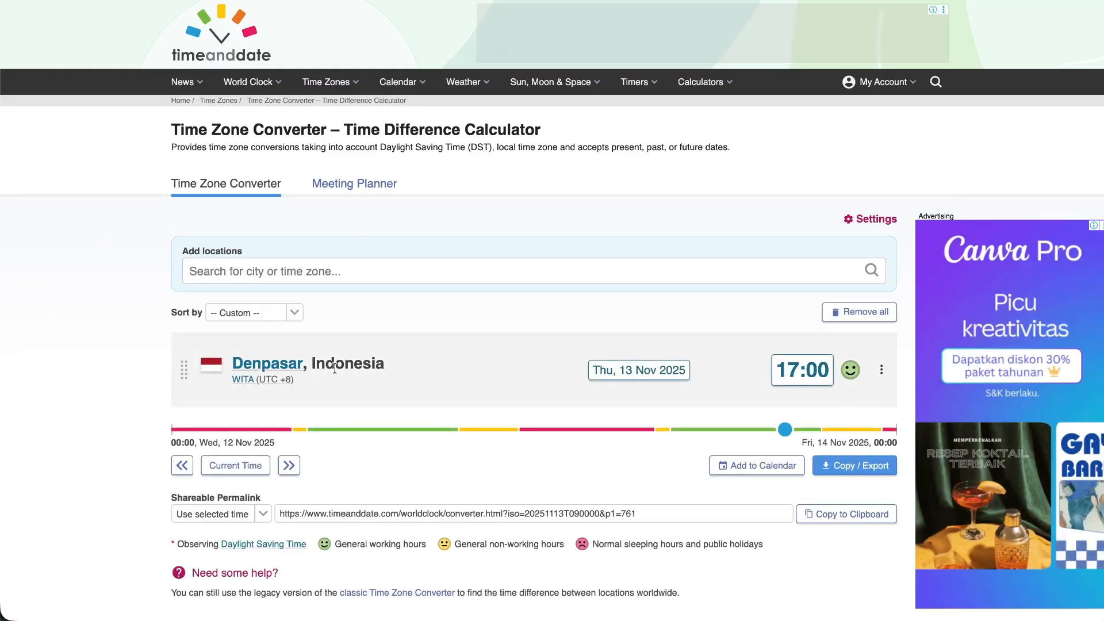
{"action": "left_click", "coordinate": [619, 372]}
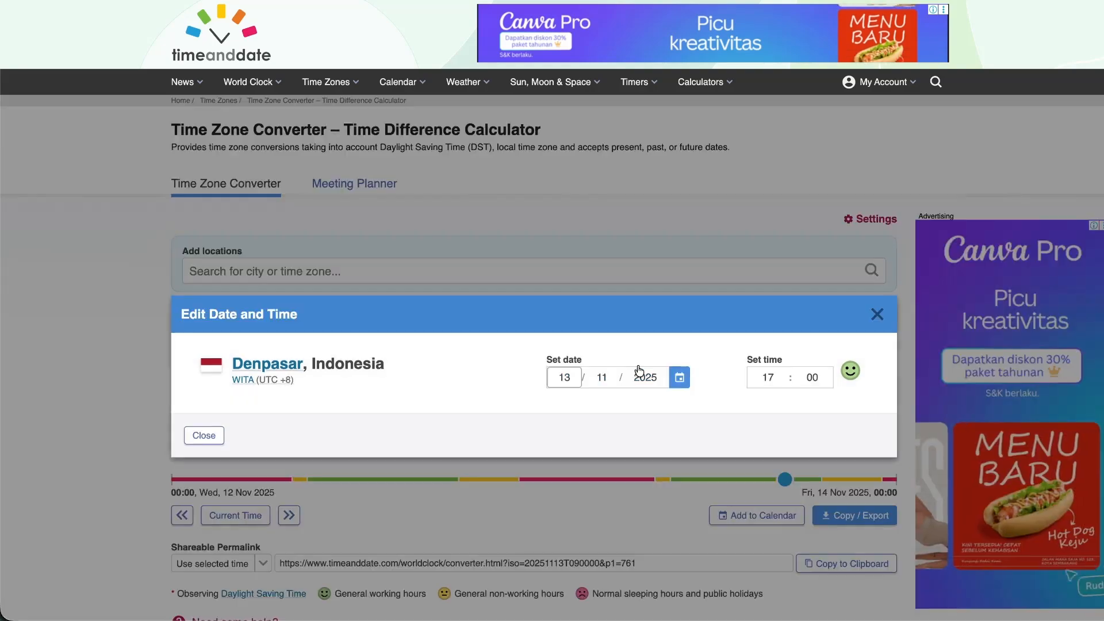
{"action": "left_click", "coordinate": [724, 378]}
{"action": "left_click", "coordinate": [875, 316]}
{"action": "left_click", "coordinate": [407, 262]}
Add UTC for comparison and check the first meme's 22:00 UTC schedule time.
{"action": "type", "text": "utc"}
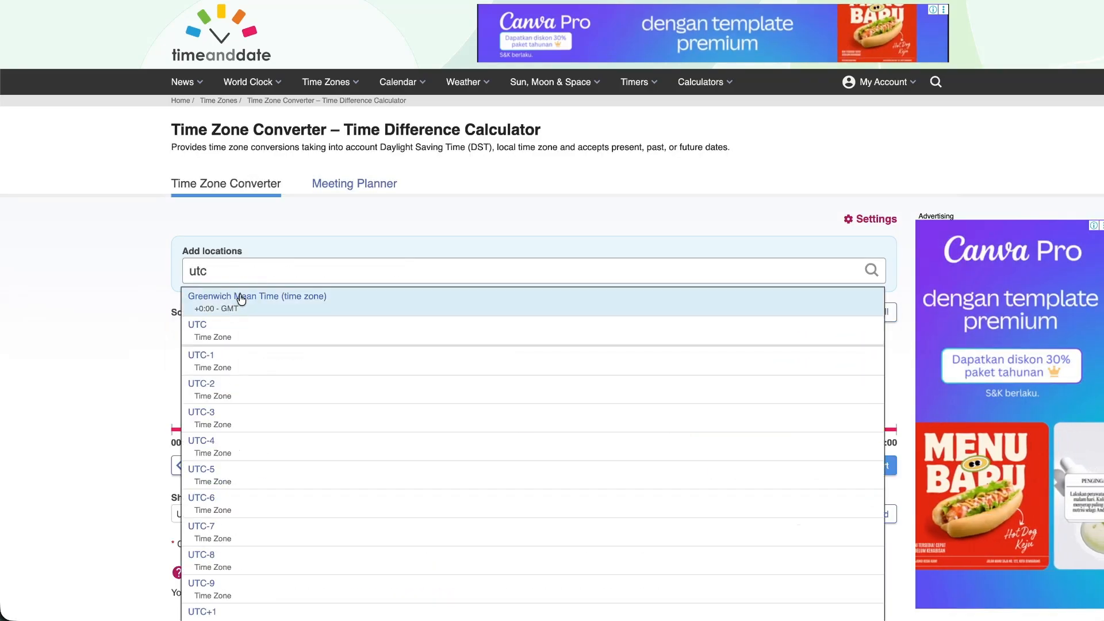
{"action": "left_click", "coordinate": [229, 329]}
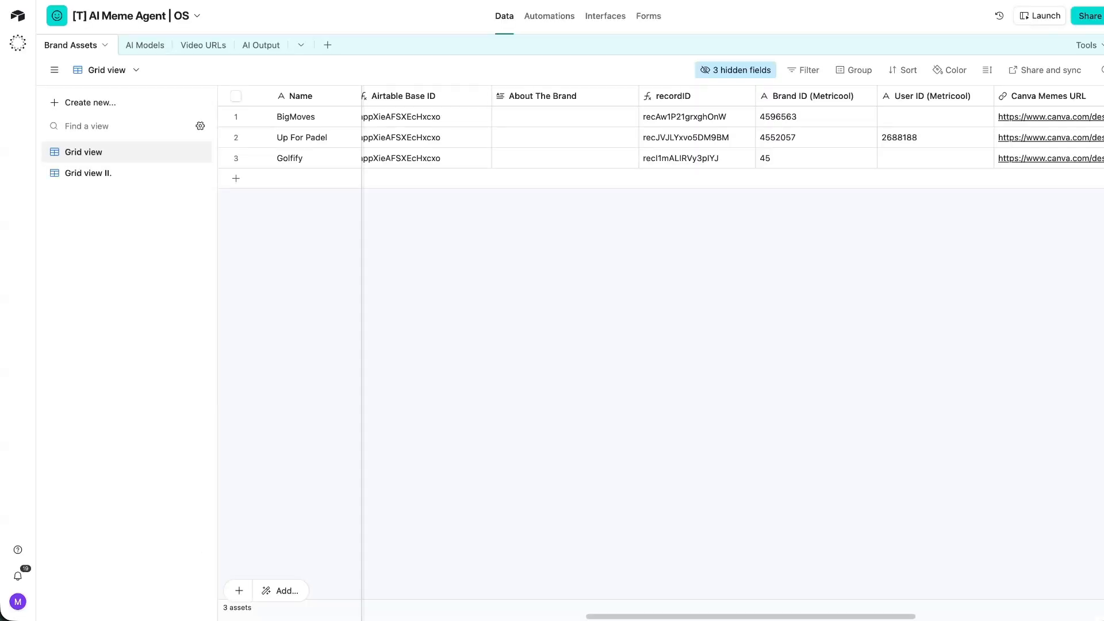
{"action": "left_click", "coordinate": [545, 132]}
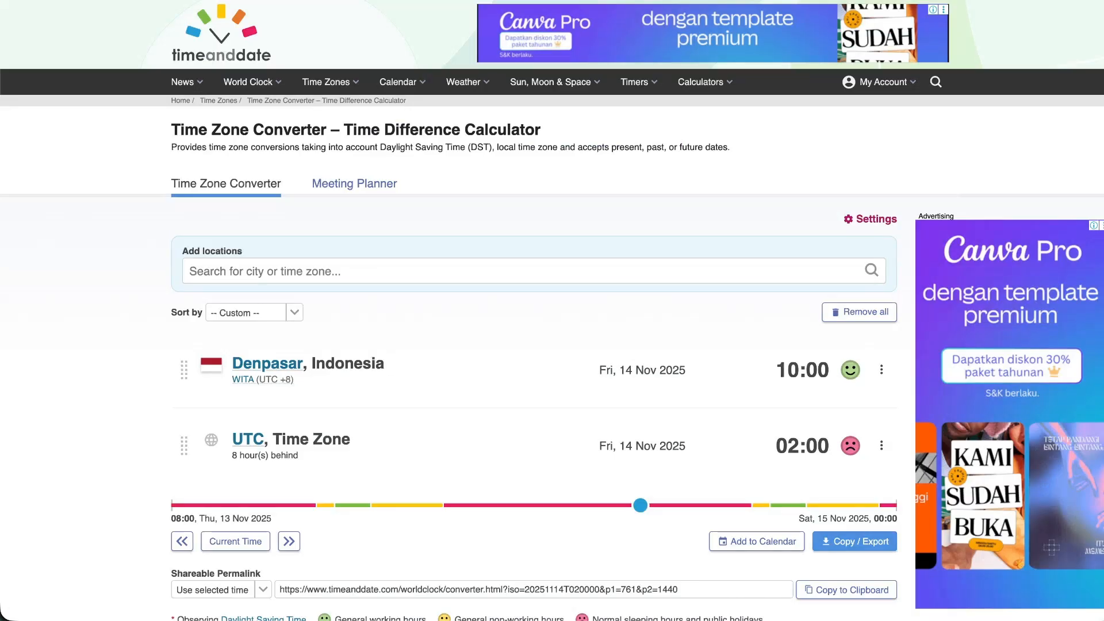
Search 'bris' to add Brisbane as another city.
{"action": "mouse_move", "coordinate": [905, 99]}
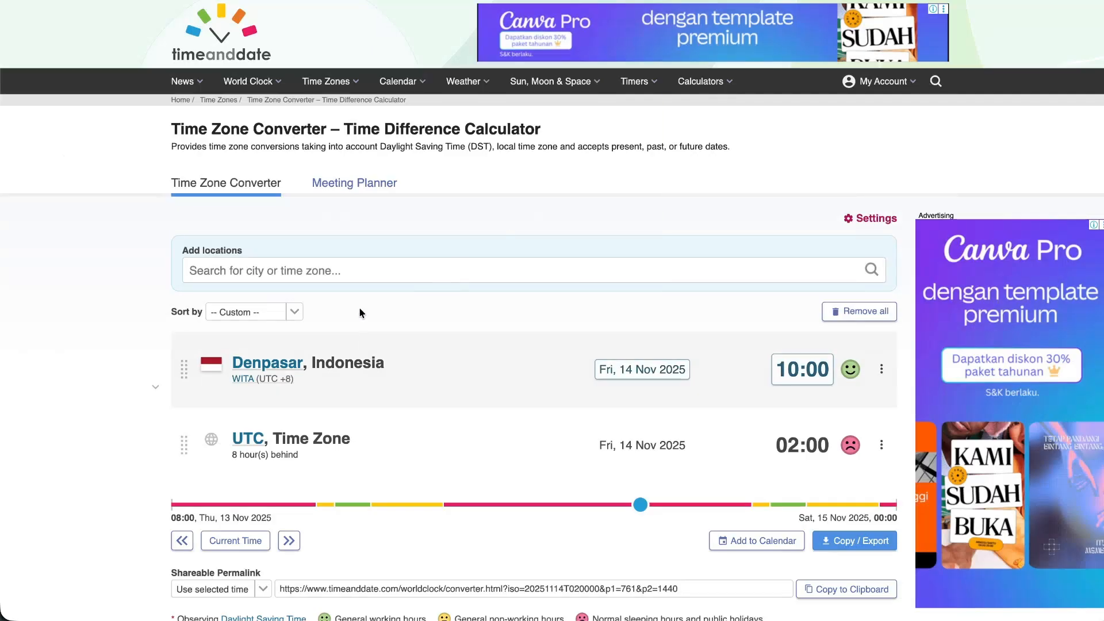
{"action": "left_click", "coordinate": [302, 271]}
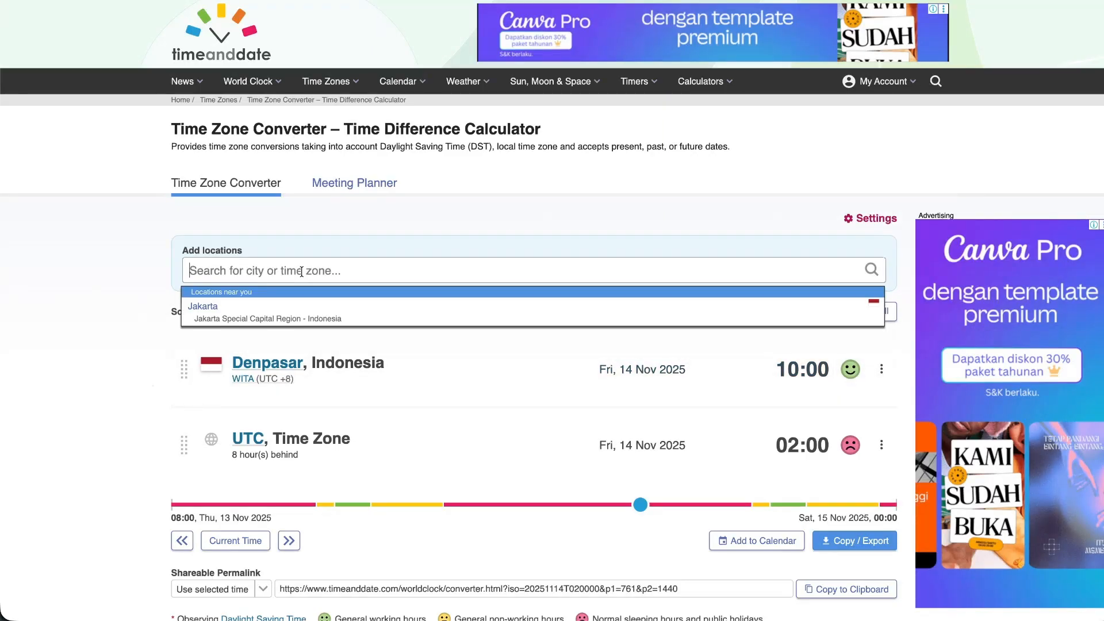
{"action": "type", "text": "bris"}
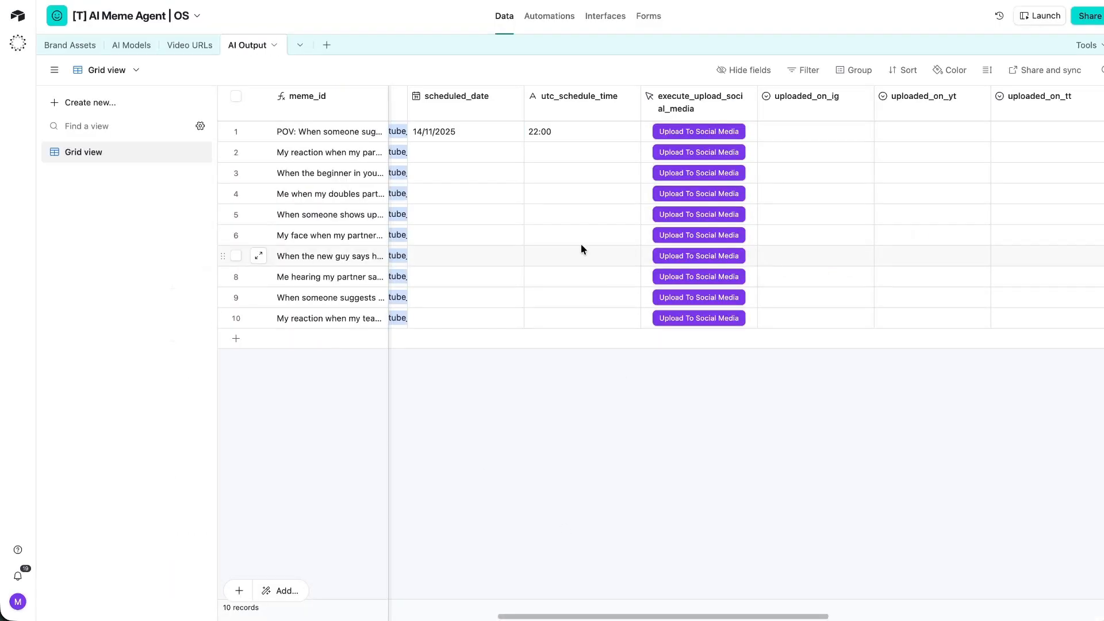
{"action": "scroll", "coordinate": [575, 201], "scroll_direction": "left", "scroll_amount": 5}
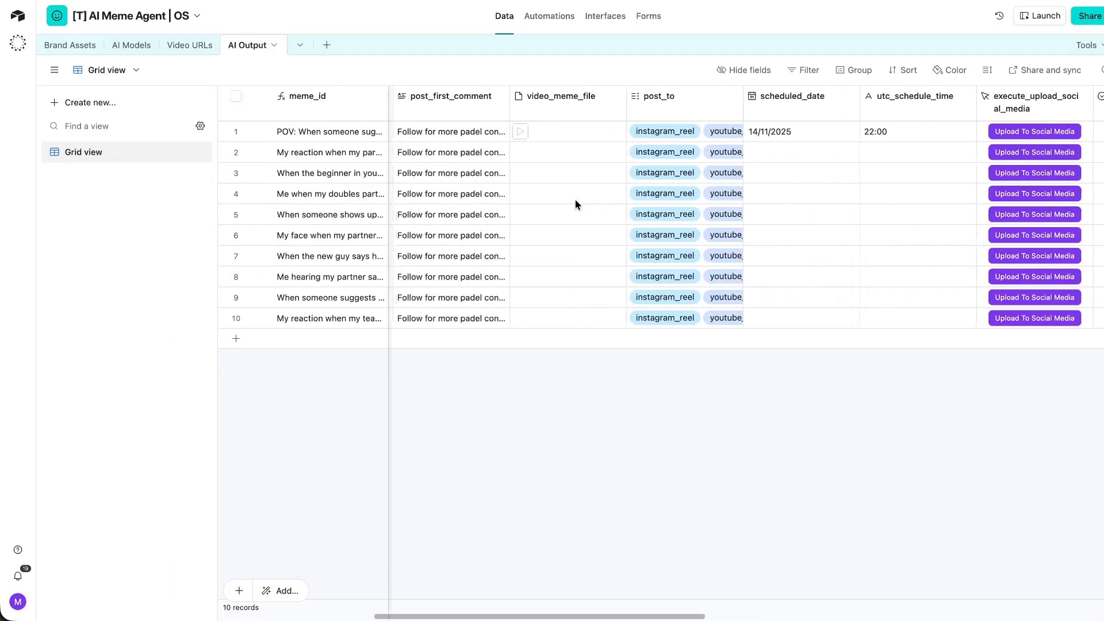
Copy the Get a record node's output JSON from the n8n workflow.
{"action": "scroll", "coordinate": [575, 199], "scroll_direction": "left", "scroll_amount": 2}
{"action": "scroll", "coordinate": [573, 199], "scroll_direction": "right", "scroll_amount": 10}
{"action": "scroll", "coordinate": [497, 132], "scroll_direction": "left", "scroll_amount": 5}
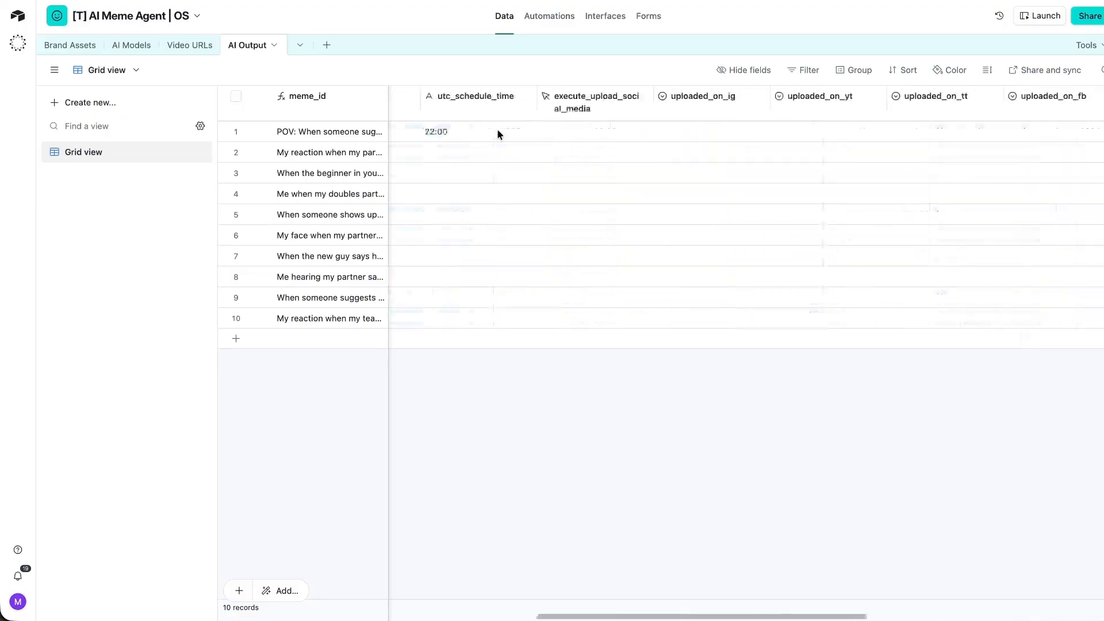
{"action": "scroll", "coordinate": [497, 132], "scroll_direction": "left", "scroll_amount": 5}
{"action": "scroll", "coordinate": [690, 167], "scroll_direction": "right", "scroll_amount": 1}
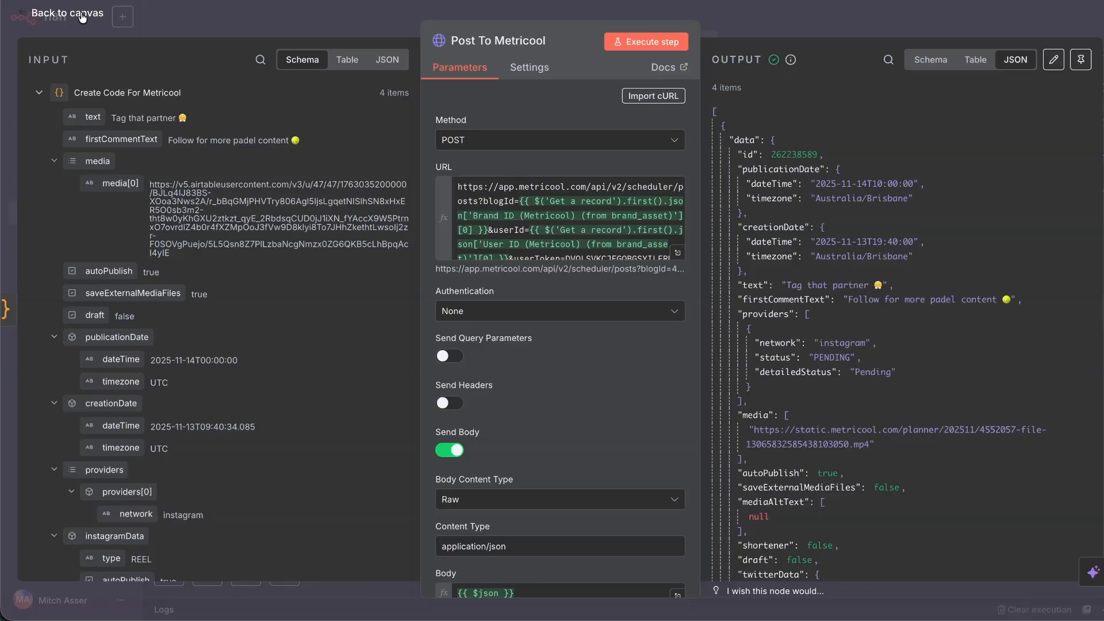
{"action": "left_click", "coordinate": [82, 17]}
{"action": "scroll", "coordinate": [505, 246], "scroll_direction": "left", "scroll_amount": 5}
{"action": "scroll", "coordinate": [604, 270], "scroll_direction": "right", "scroll_amount": 3}
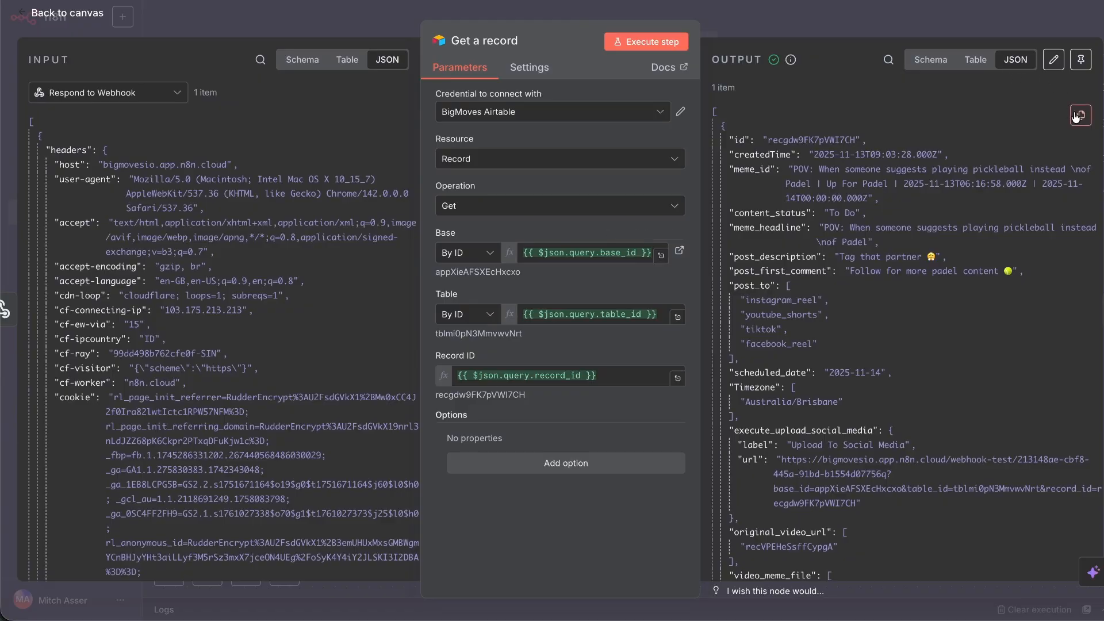
{"action": "left_click", "coordinate": [1079, 116]}
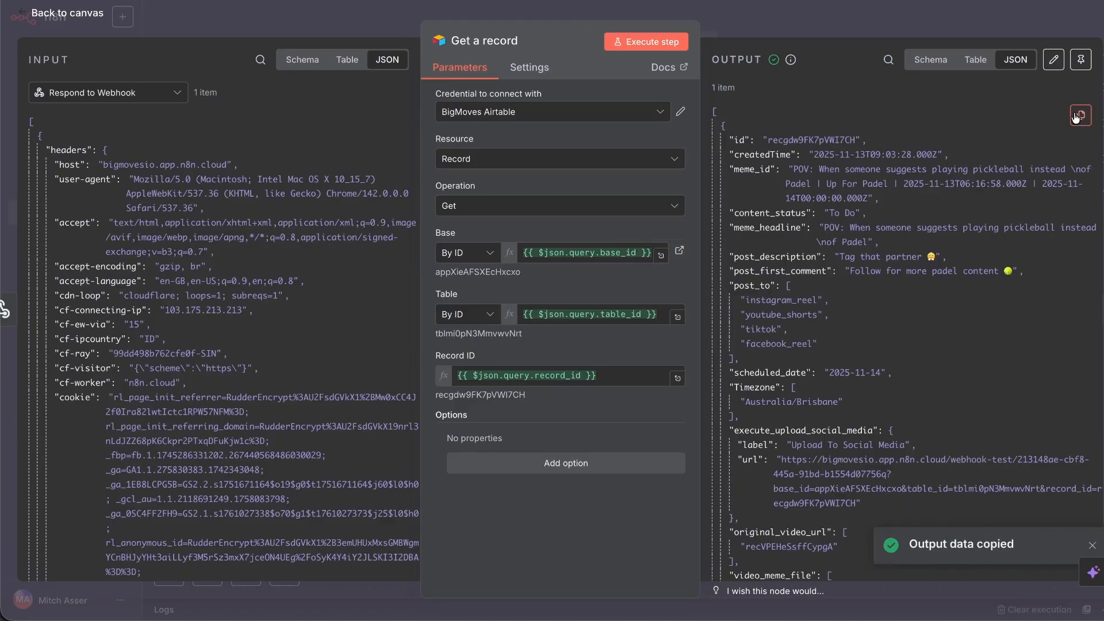
Paste the JSON into Claude's message and add an ###Instruction### heading below it.
{"action": "key", "text": "super+Tab"}
{"action": "key", "text": "ctrl+v"}
{"action": "key", "text": "Return"}
{"action": "key", "text": "Return"}
{"action": "type", "text": "###Ins"}
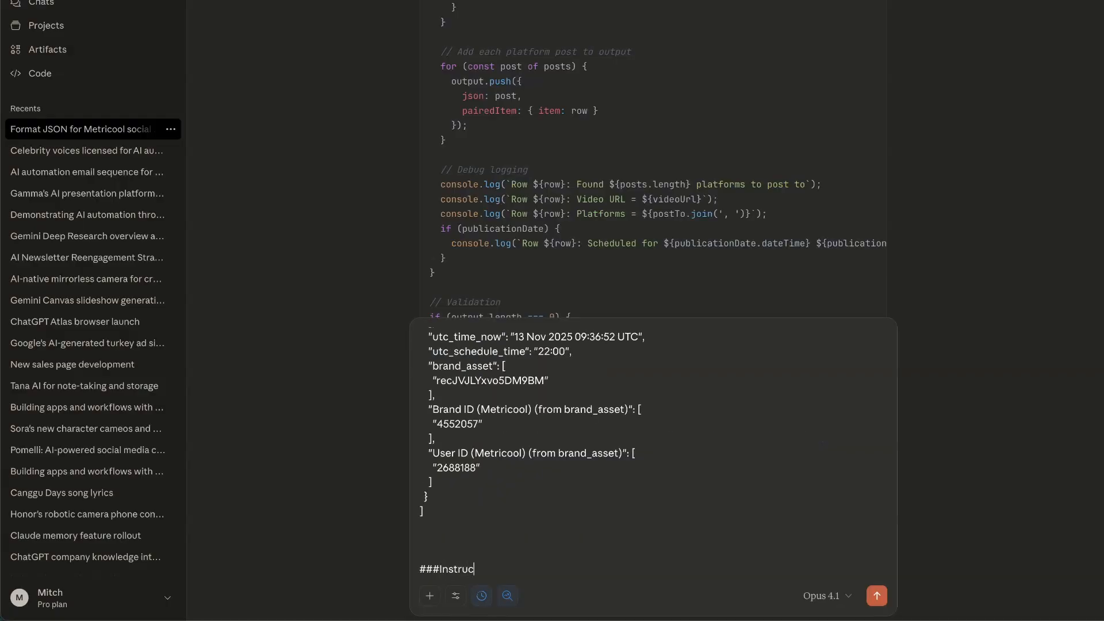
{"action": "type", "text": "truction###"}
{"action": "key", "text": "shift+Return"}
{"action": "type", "text": "Fi"}
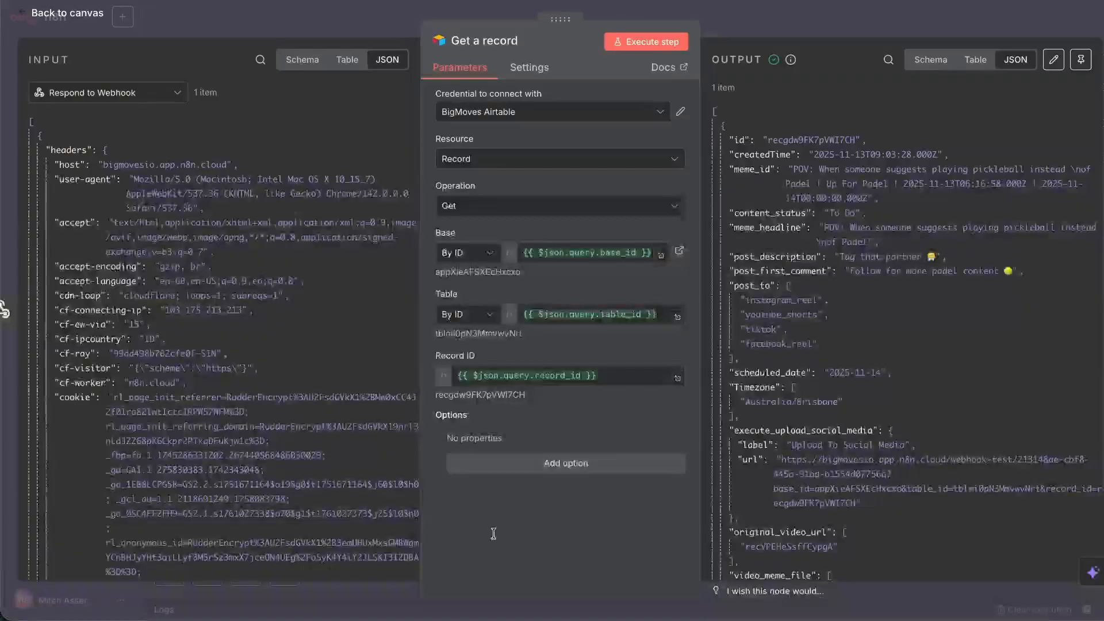
{"action": "left_click", "coordinate": [5, 308]}
Open the Update record node's settings to inspect its incoming data.
{"action": "left_click", "coordinate": [813, 335]}
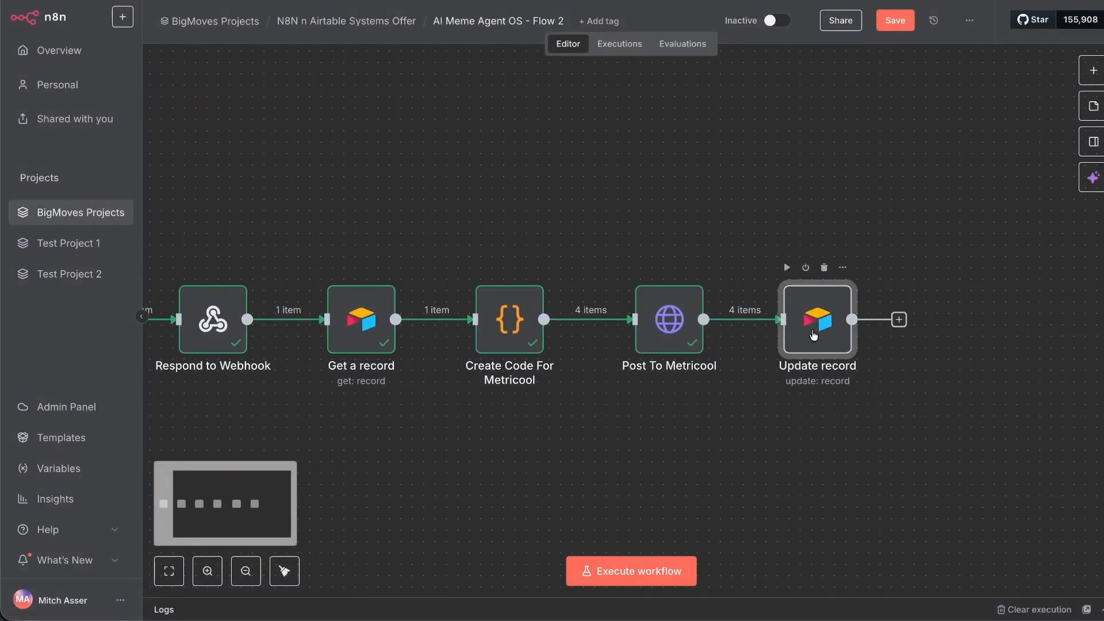
{"action": "key", "text": "Return"}
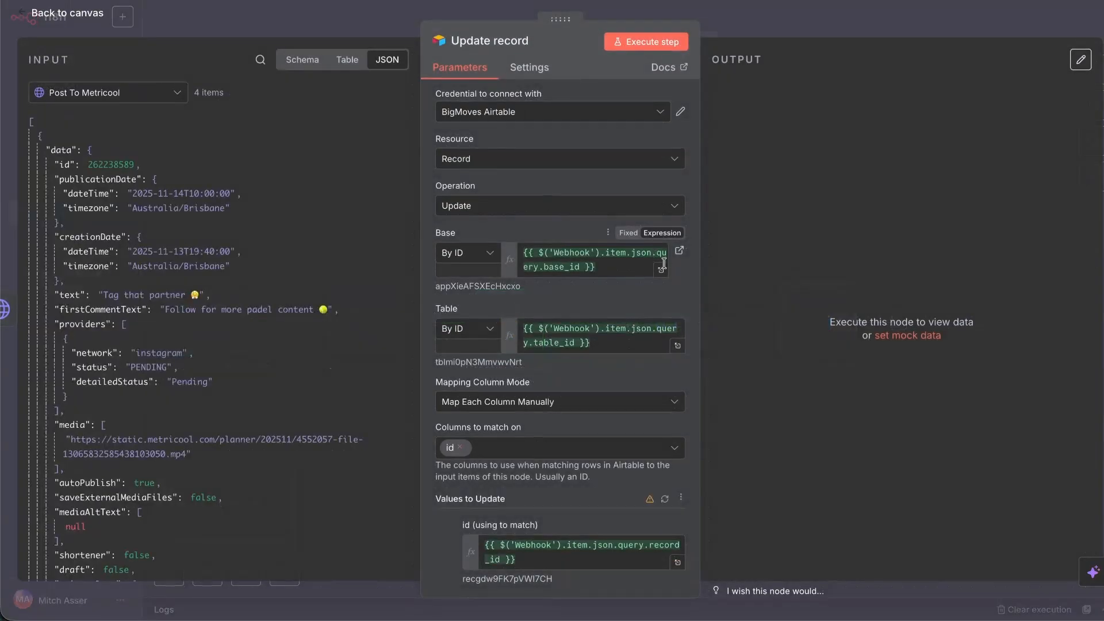
{"action": "left_click", "coordinate": [73, 15]}
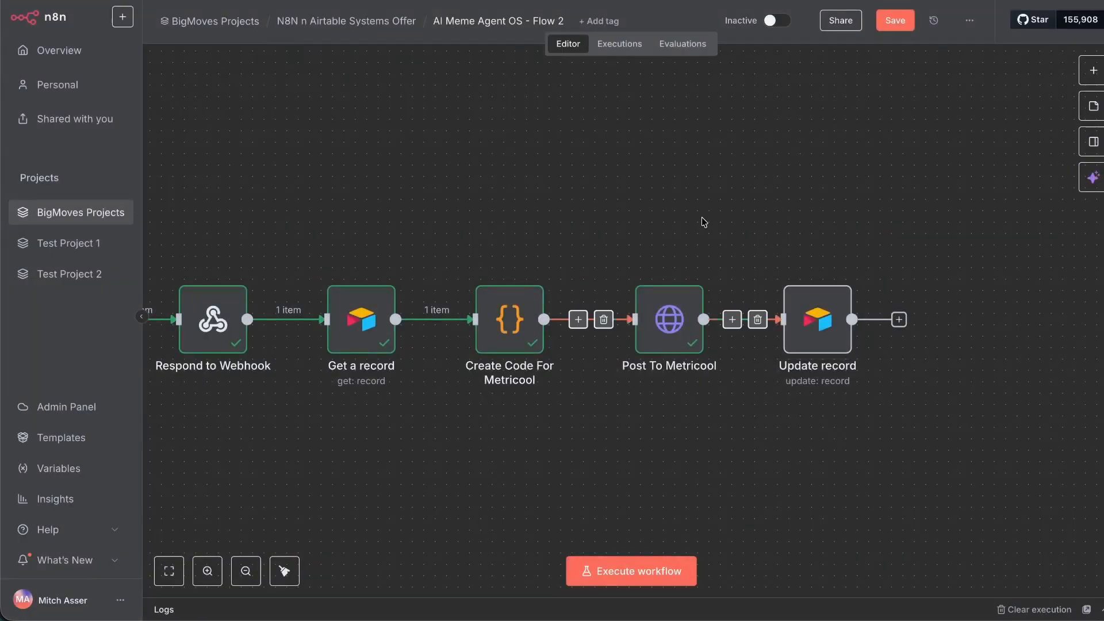
{"action": "left_click", "coordinate": [814, 350]}
{"action": "key", "text": "Return"}
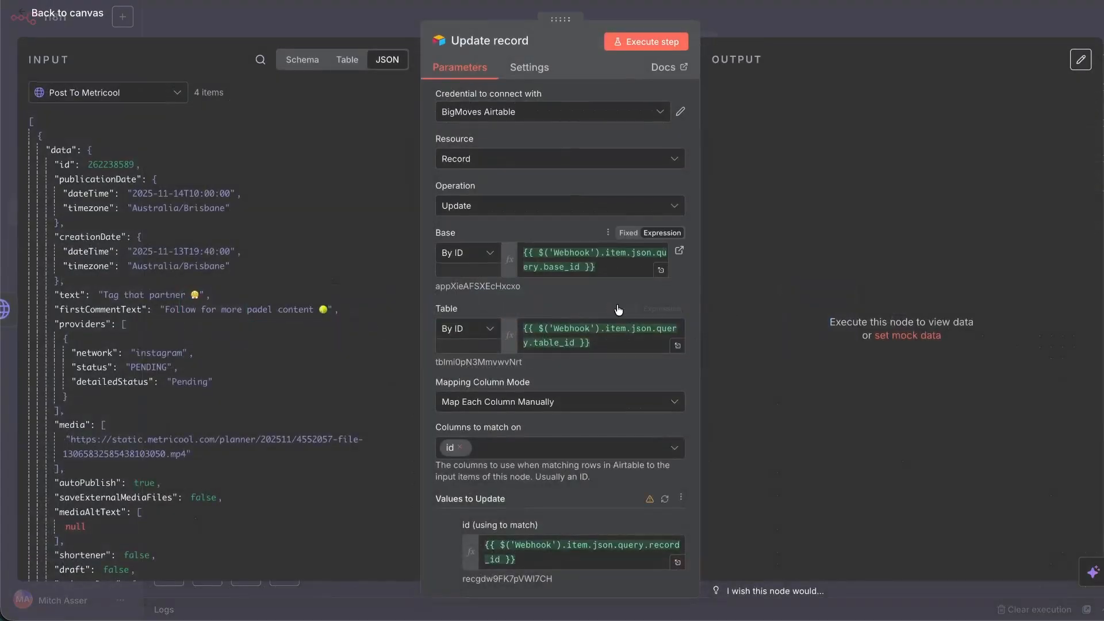
{"action": "scroll", "coordinate": [614, 309], "scroll_direction": "down", "scroll_amount": 3}
{"action": "scroll", "coordinate": [554, 343], "scroll_direction": "down", "scroll_amount": 5}
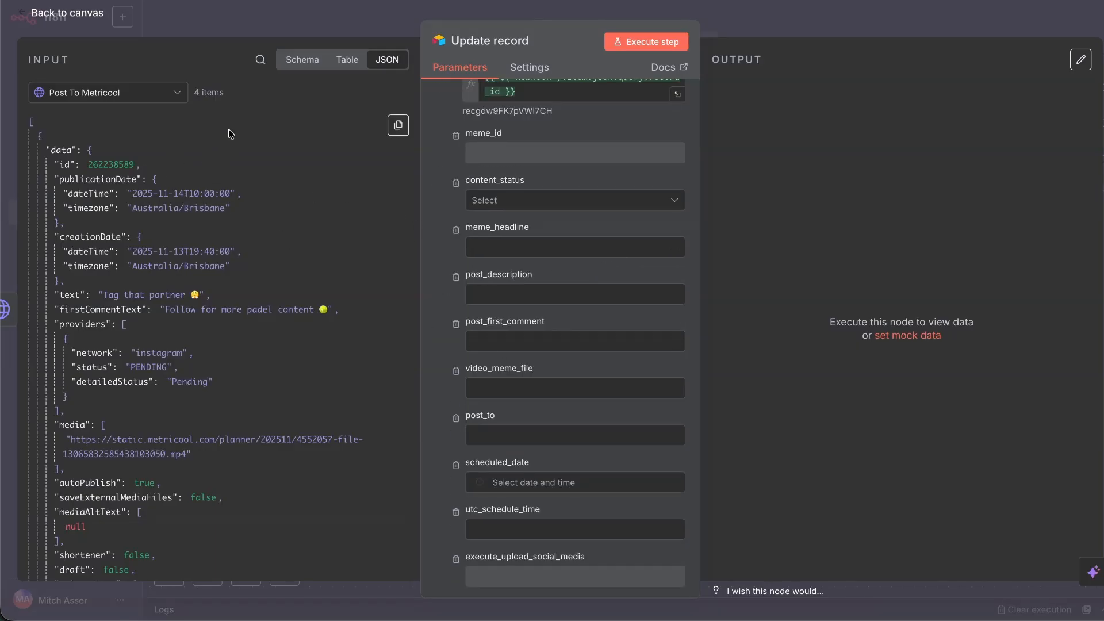
Copy the incoming Post To Metricool data as raw JSON from Update record's input.
{"action": "left_click", "coordinate": [301, 64]}
{"action": "scroll", "coordinate": [168, 201], "scroll_direction": "down", "scroll_amount": 3}
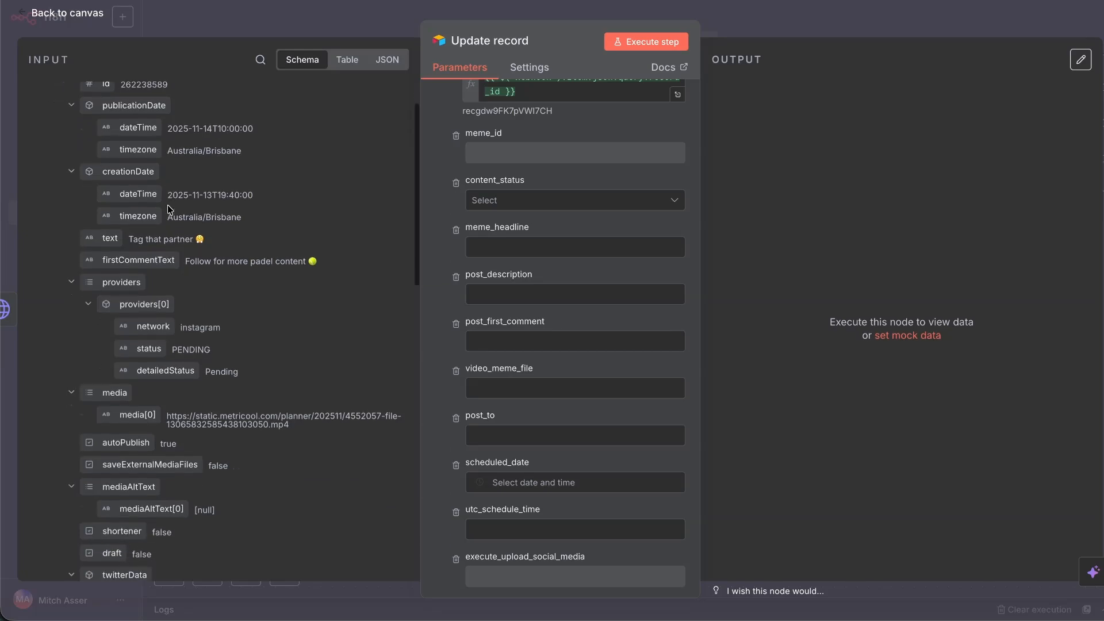
{"action": "scroll", "coordinate": [194, 276], "scroll_direction": "up", "scroll_amount": 3}
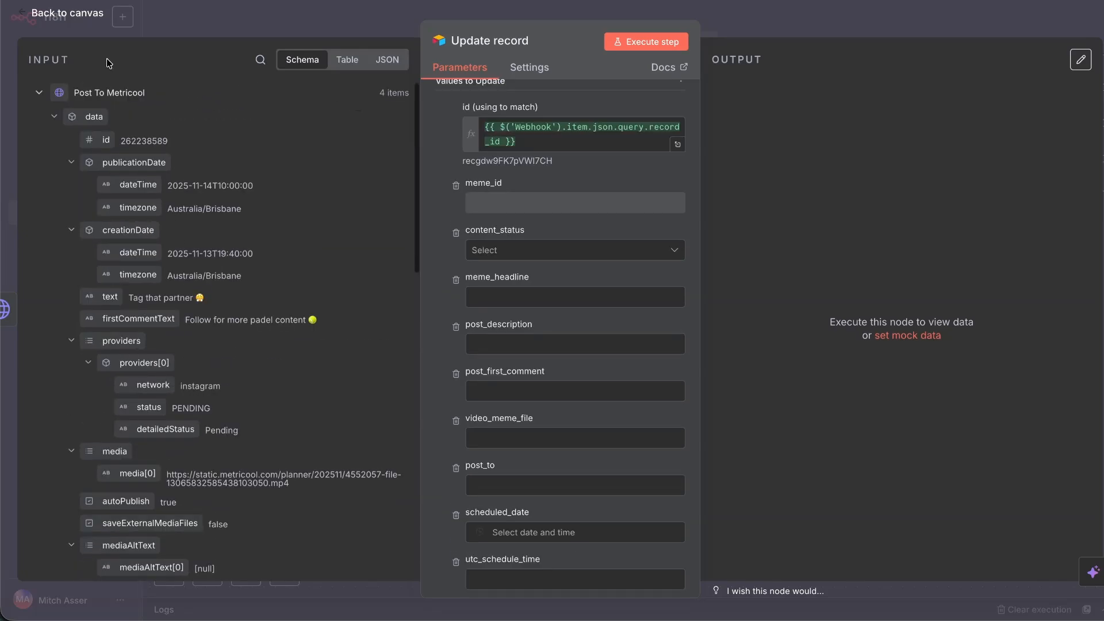
{"action": "left_click", "coordinate": [386, 59]}
{"action": "left_click", "coordinate": [393, 130]}
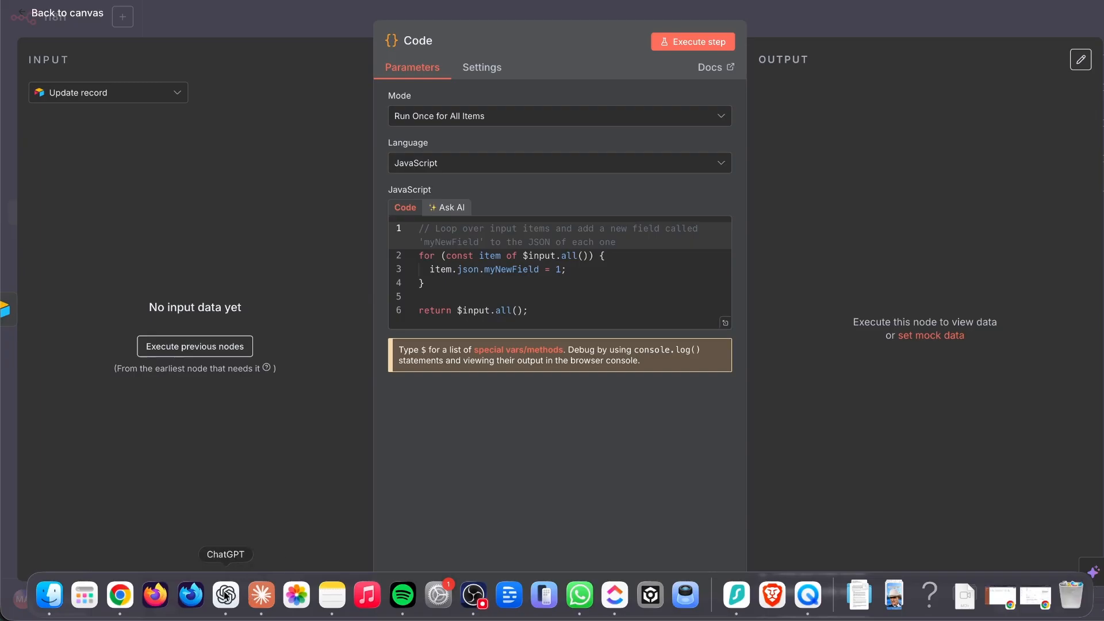
{"action": "left_click", "coordinate": [225, 596]}
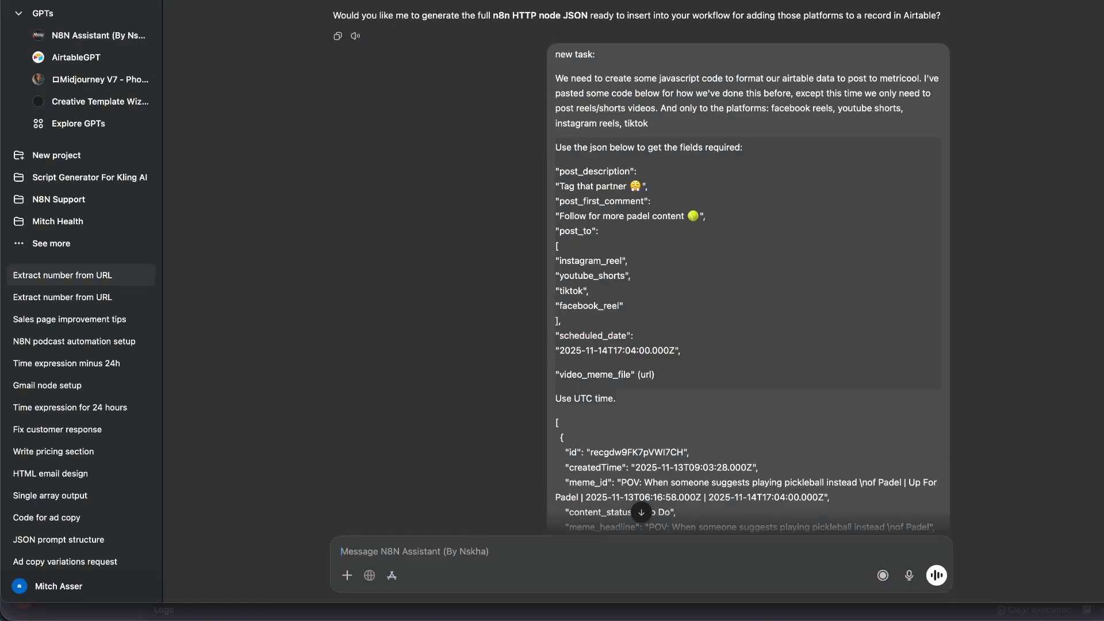
Ask the N8N Assistant to help create per-platform true/false status code, with the JSON attached.
{"action": "type", "text": "now we want to "}
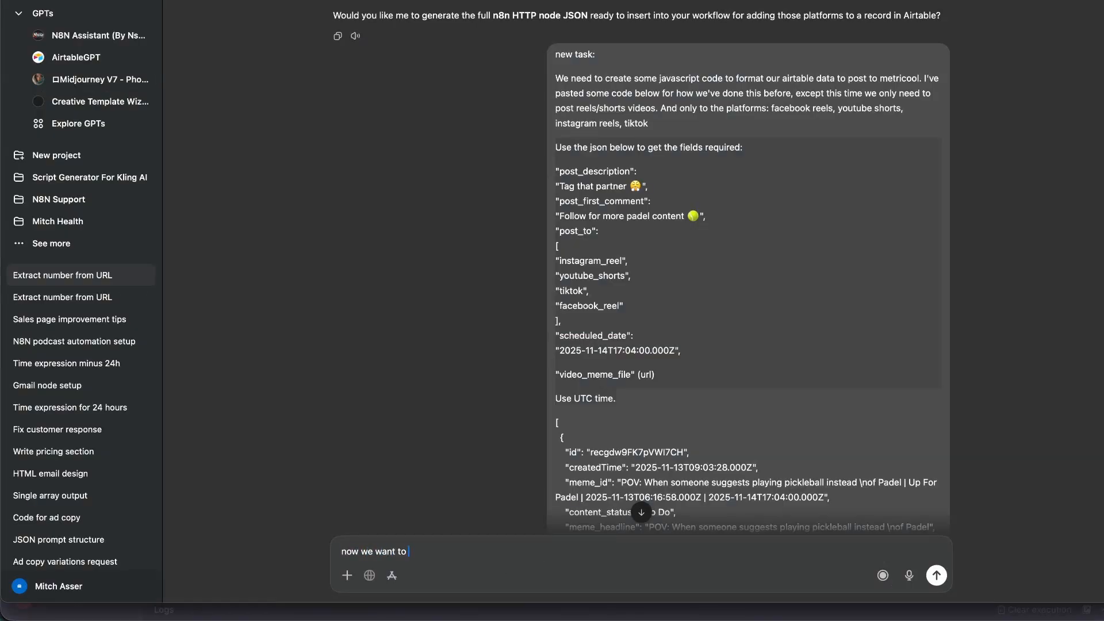
{"action": "type", "text": "get a "}
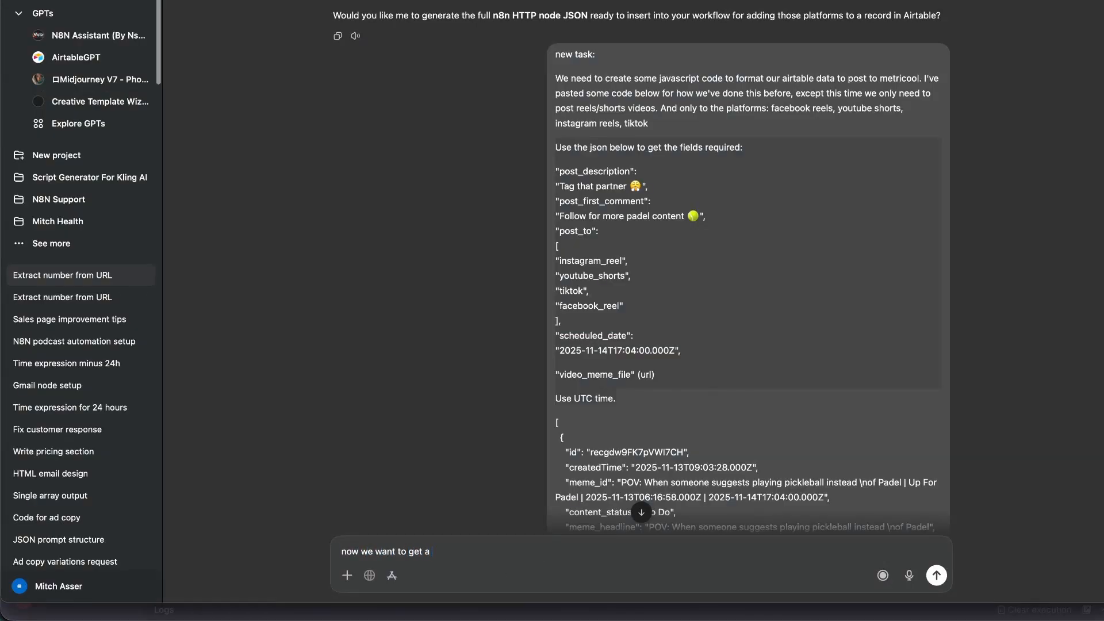
{"action": "type", "text": "tr"}
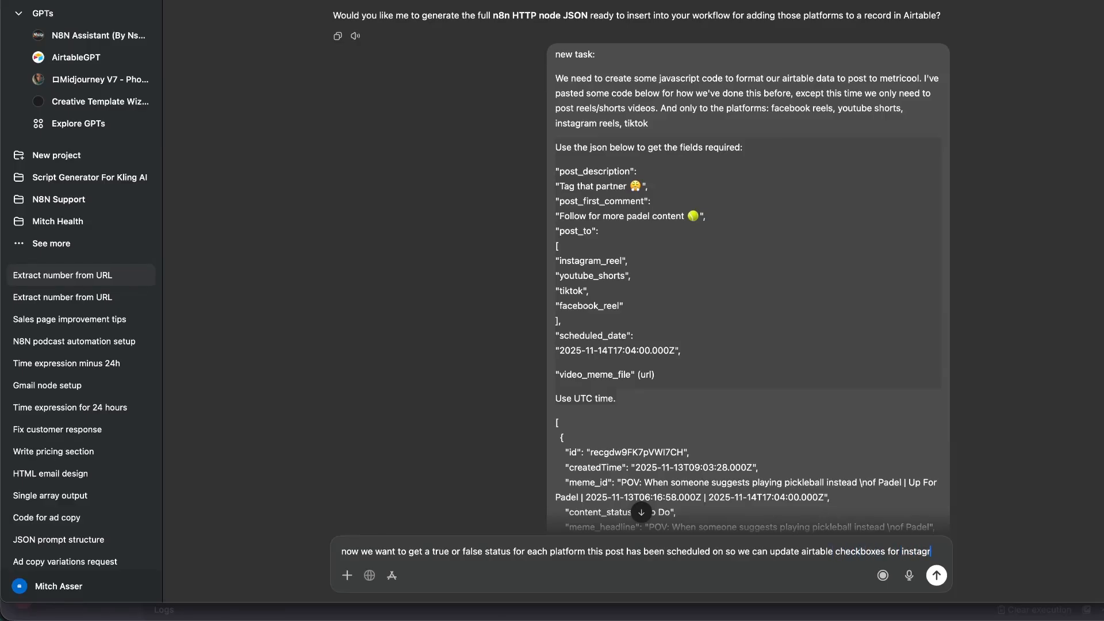
{"action": "type", "text": "am, facebook, tiktok and youtube."}
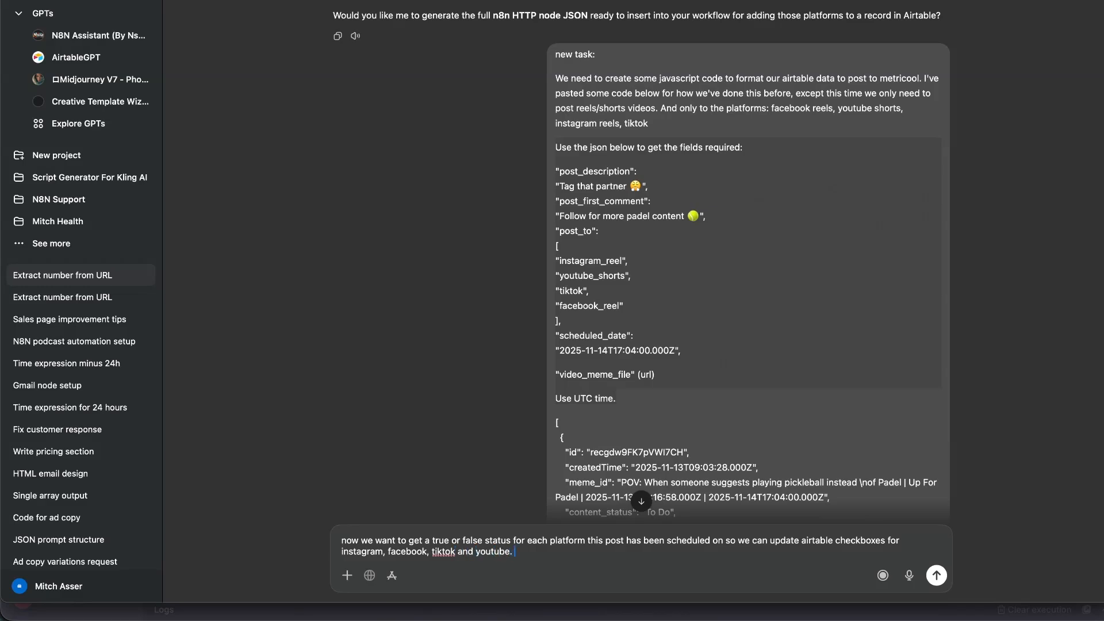
{"action": "key", "text": "shift+Return"}
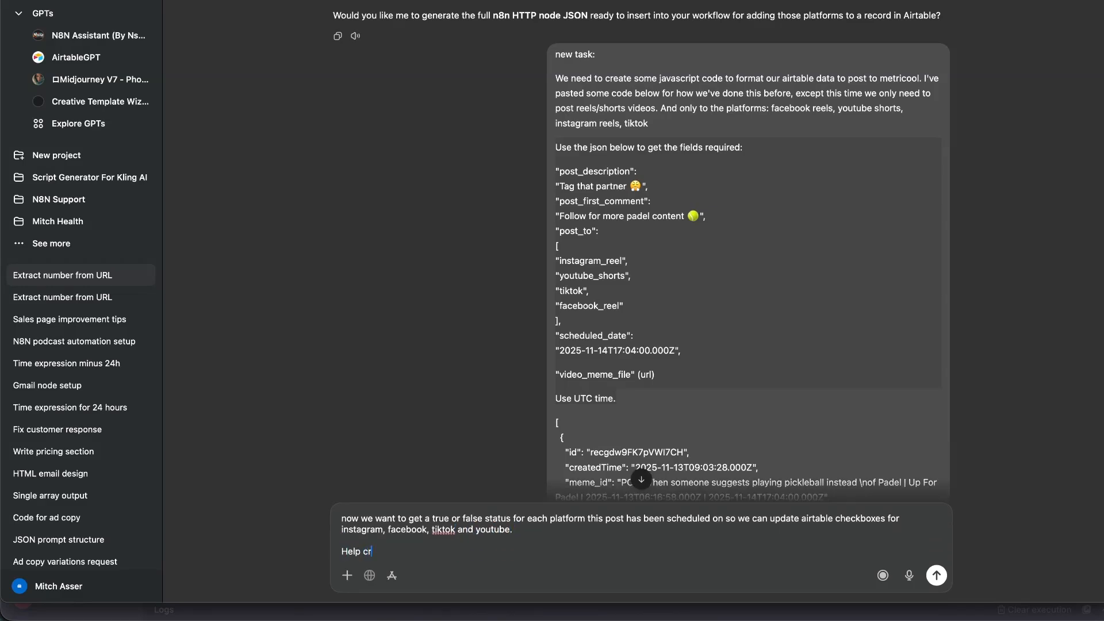
{"action": "type", "text": "Help create some code for this"}
{"action": "key", "text": "shift+Return"}
{"action": "type", "text": "Her"}
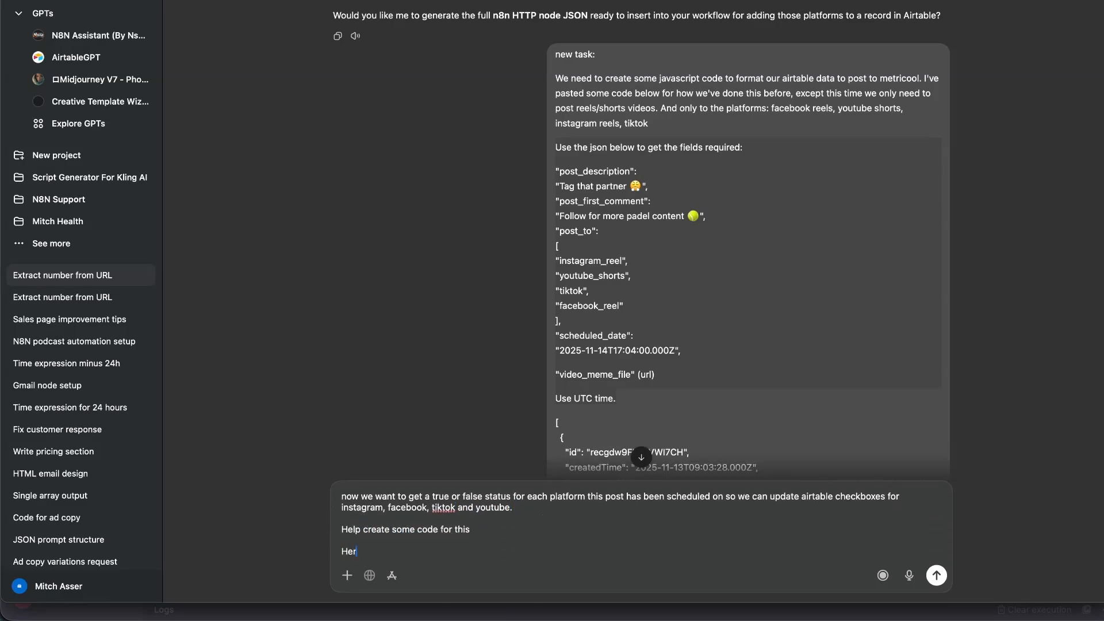
{"action": "type", "text": "SON"}
{"action": "key", "text": "Return"}
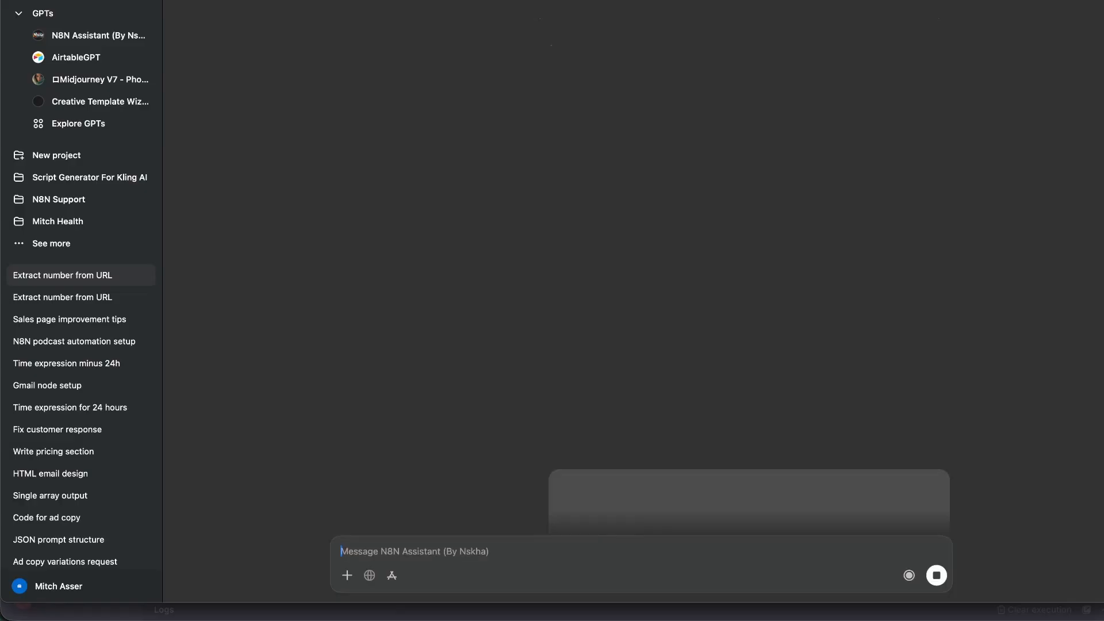
{"action": "key", "text": "super+Tab"}
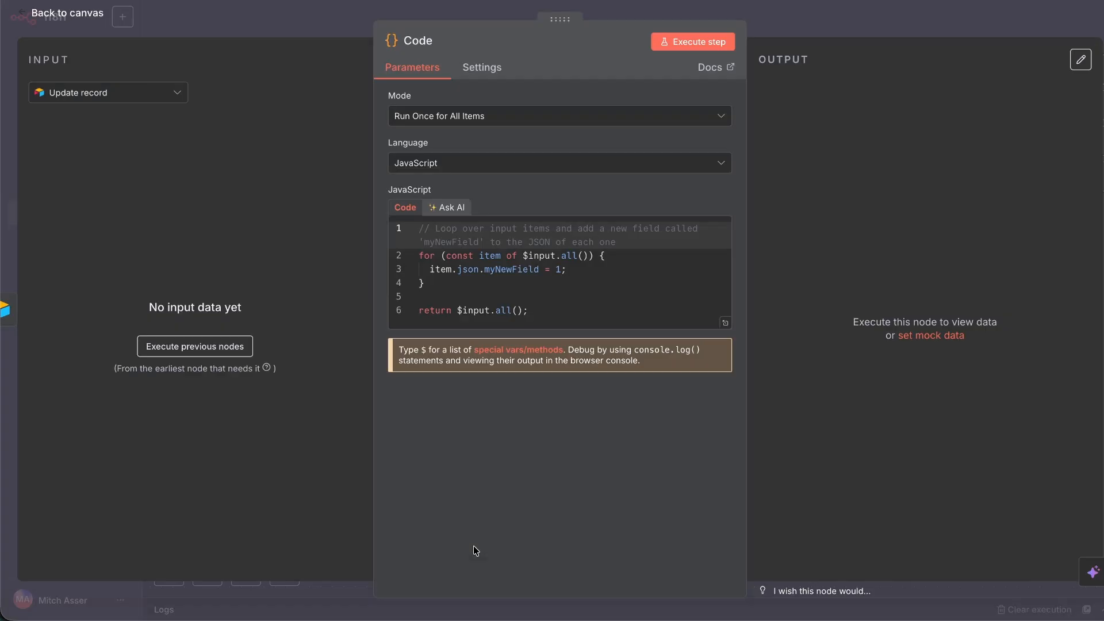
Close the Code node editor and cycle through ChatGPT and Claude back to n8n.
{"action": "left_click", "coordinate": [85, 20]}
{"action": "mouse_move", "coordinate": [438, 603]}
{"action": "left_click", "coordinate": [227, 596]}
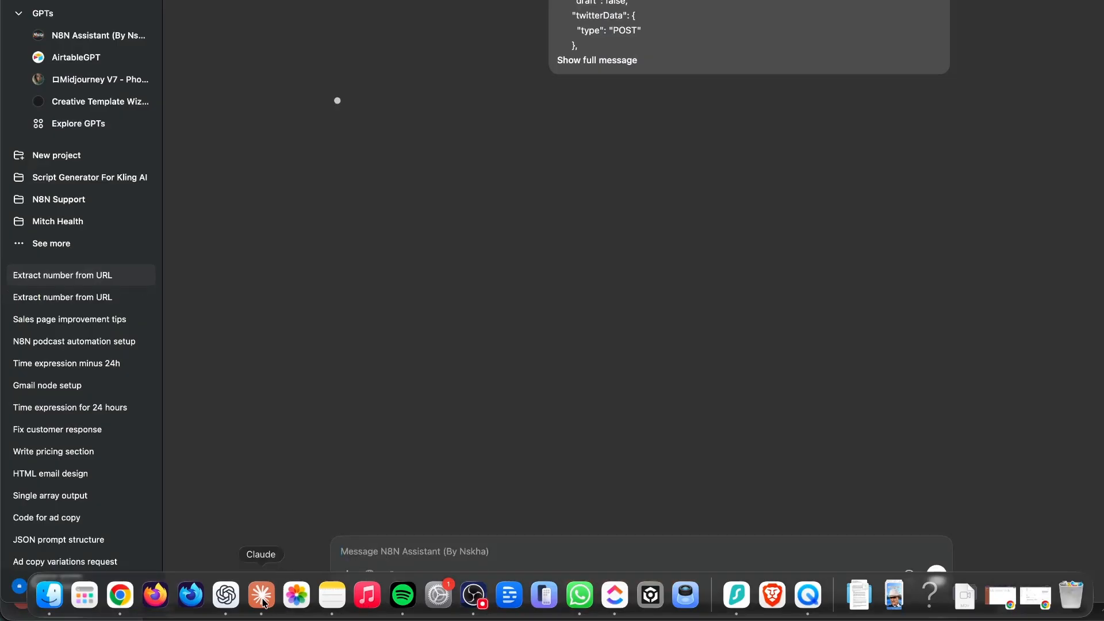
{"action": "left_click", "coordinate": [263, 599]}
{"action": "key", "text": "super+Tab"}
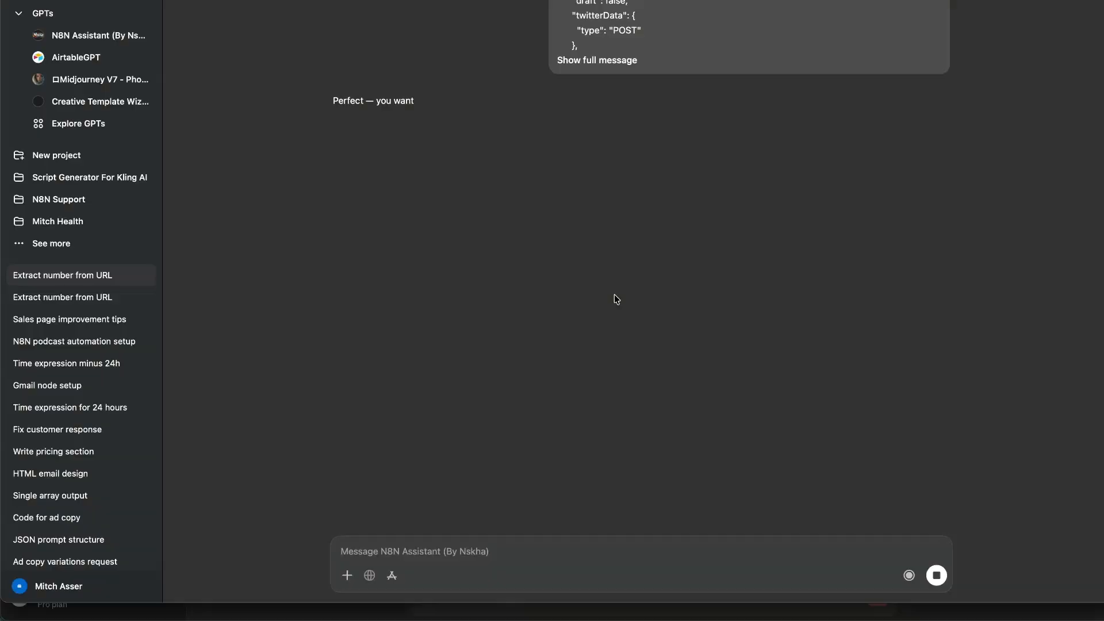
{"action": "key", "text": "super+Tab"}
{"action": "key", "text": "Tab"}
Re-run Create Code For Metricool, then execute Post To Metricool to send the four posts.
{"action": "left_click", "coordinate": [695, 38]}
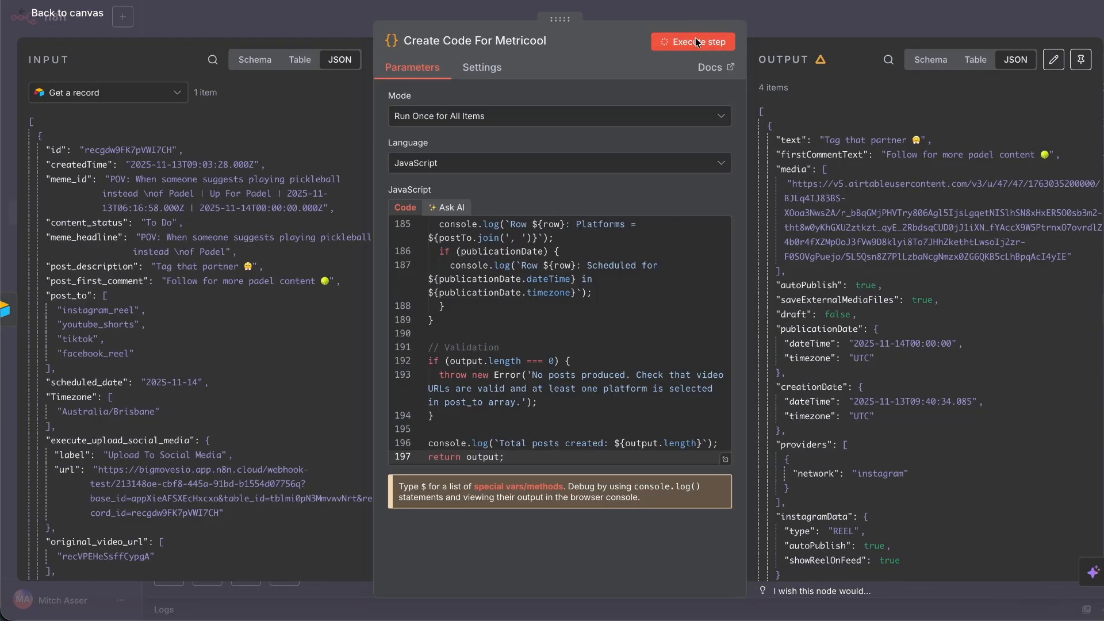
{"action": "left_click", "coordinate": [86, 17]}
{"action": "left_click", "coordinate": [660, 312]}
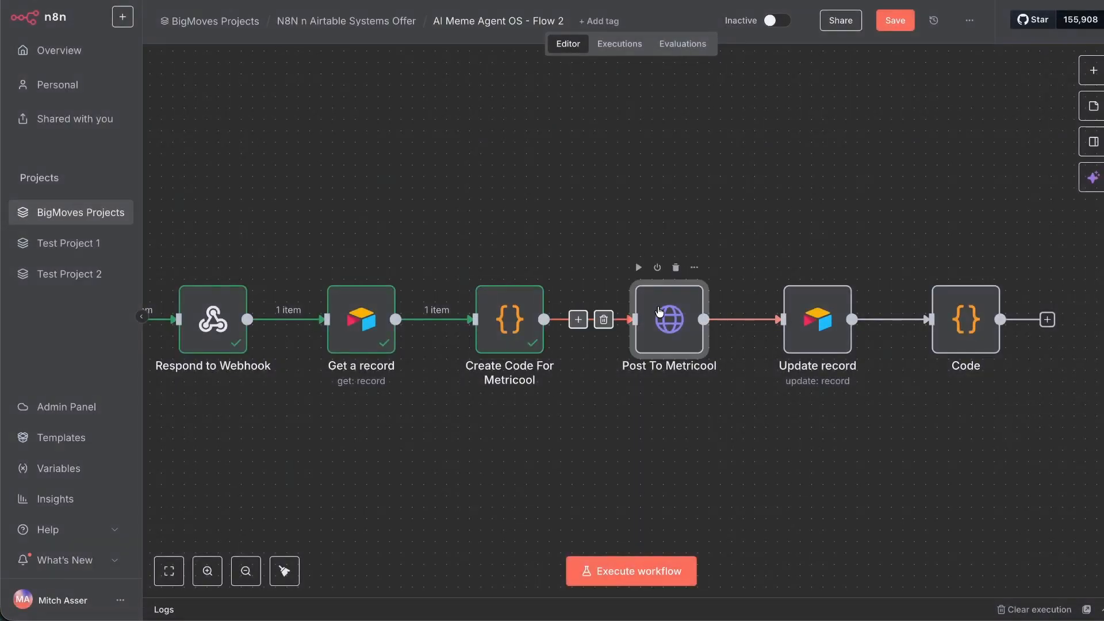
{"action": "double_click", "coordinate": [660, 312]}
{"action": "left_click", "coordinate": [646, 41]}
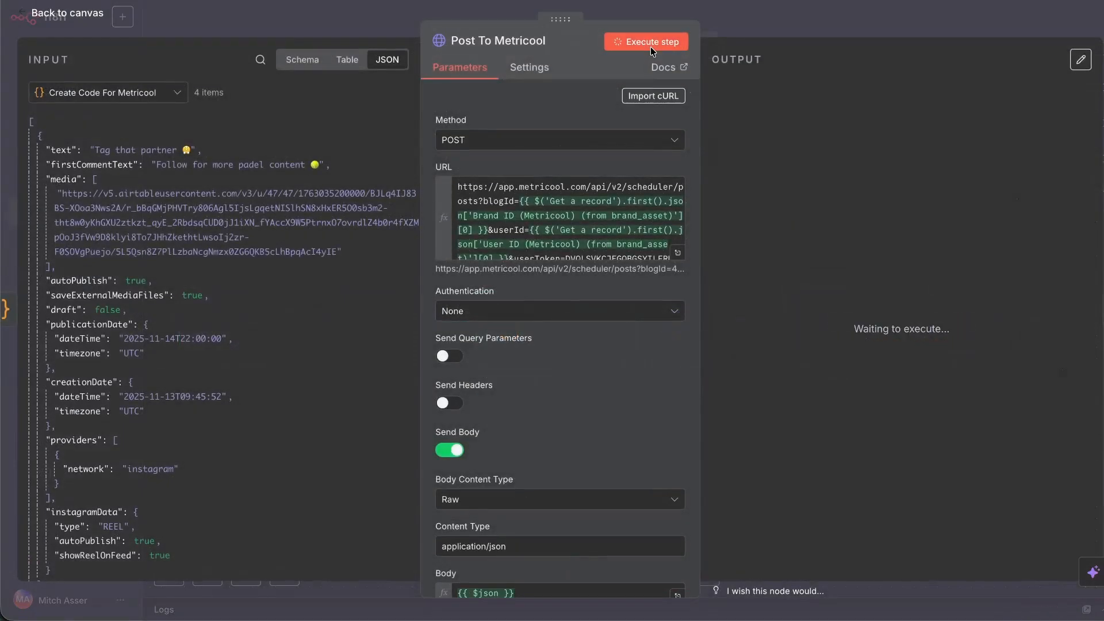
{"action": "left_click", "coordinate": [31, 26]}
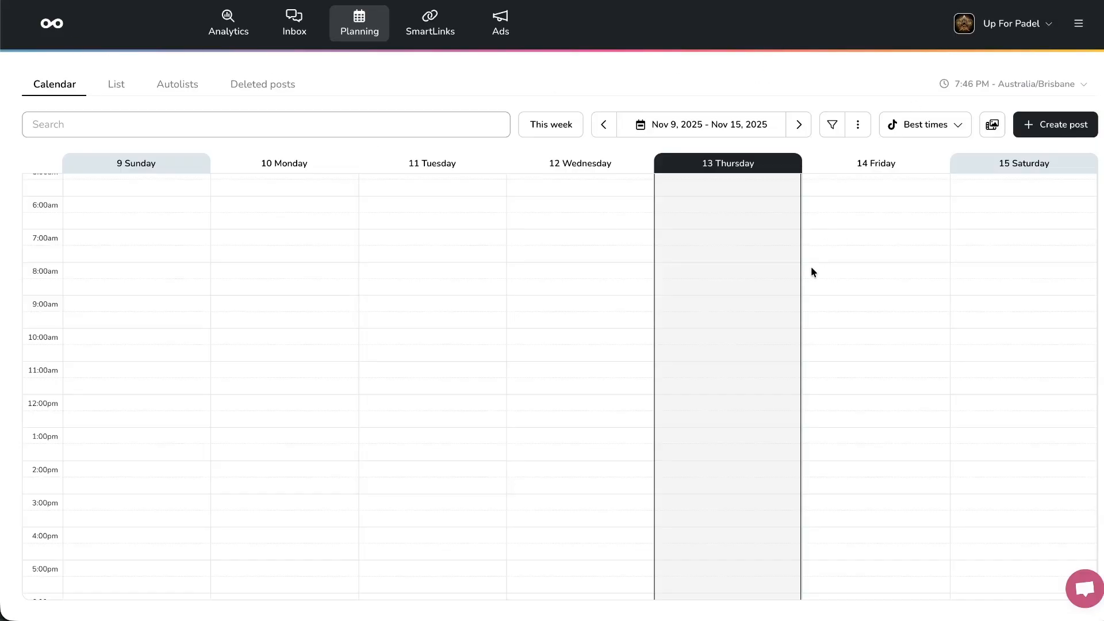
Refresh the Metricool calendar, then set the UTC row to 15 Nov at 08:00.
{"action": "key", "text": "super+r"}
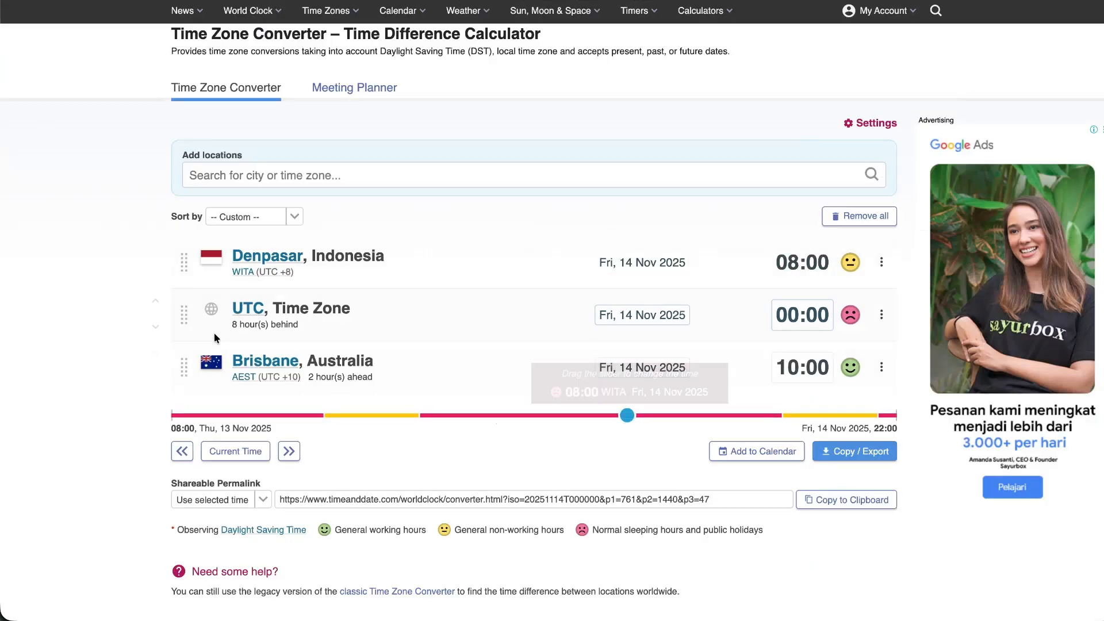
{"action": "left_click", "coordinate": [647, 317]}
{"action": "left_click", "coordinate": [627, 324]}
{"action": "left_click", "coordinate": [680, 323]}
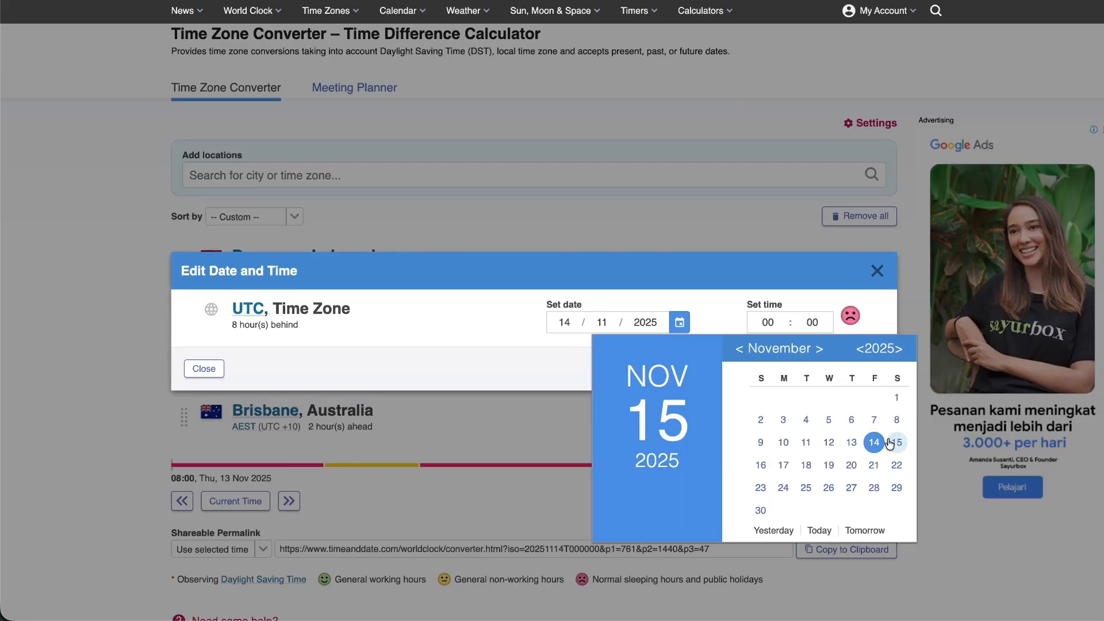
{"action": "left_click", "coordinate": [892, 444]}
{"action": "left_click", "coordinate": [776, 320]}
{"action": "left_click", "coordinate": [687, 475]}
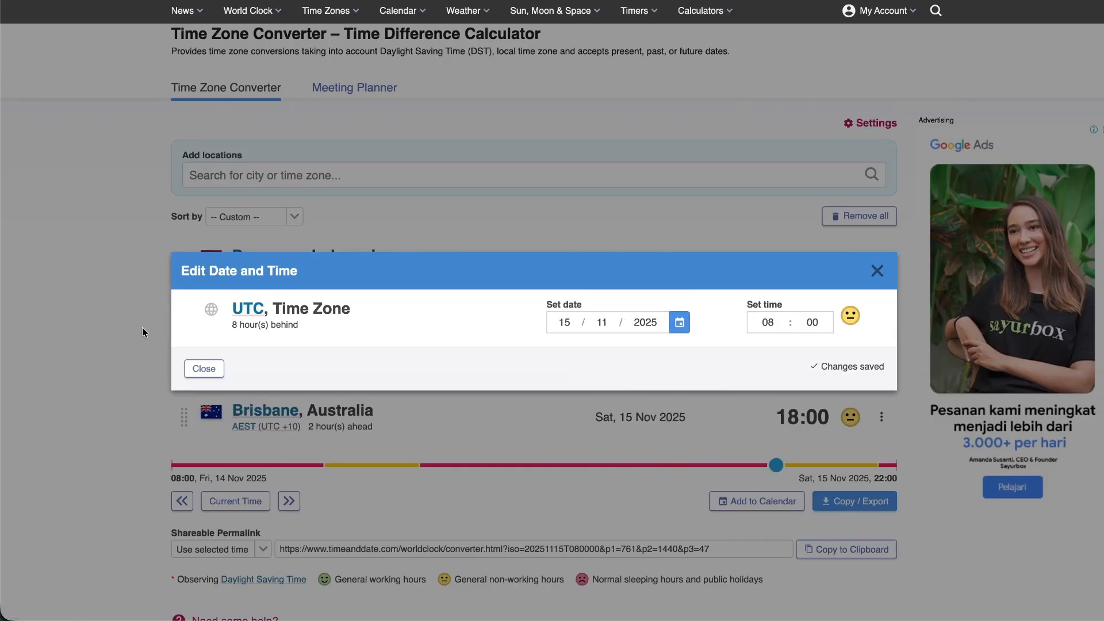
{"action": "left_click", "coordinate": [139, 339]}
Set Brisbane's time to 08:00 in the converter.
{"action": "left_click", "coordinate": [642, 367]}
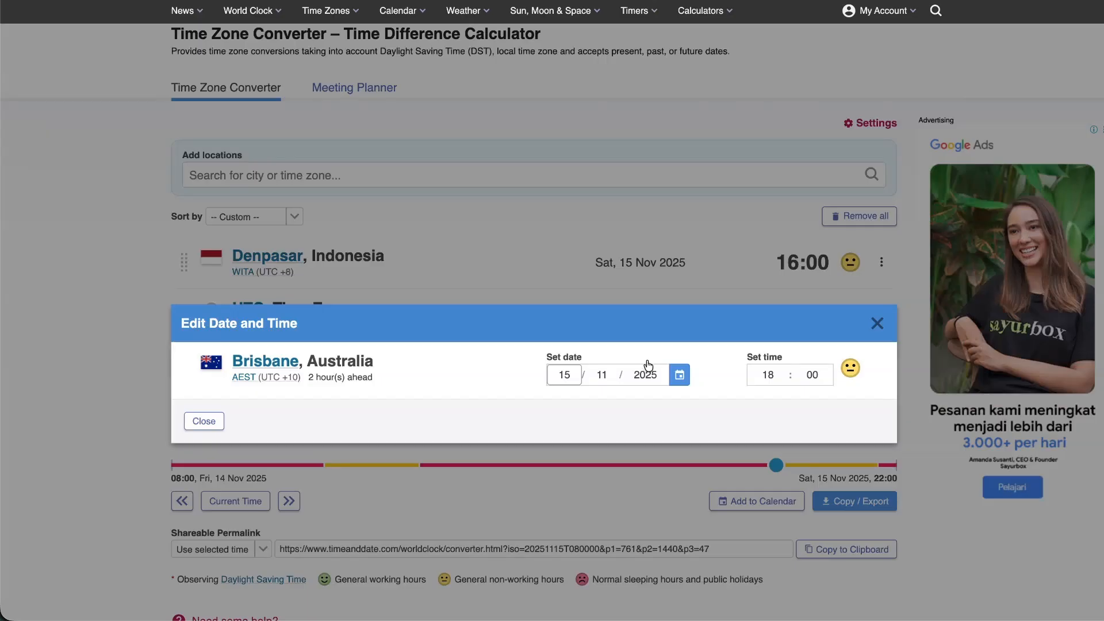
{"action": "left_click", "coordinate": [768, 374]}
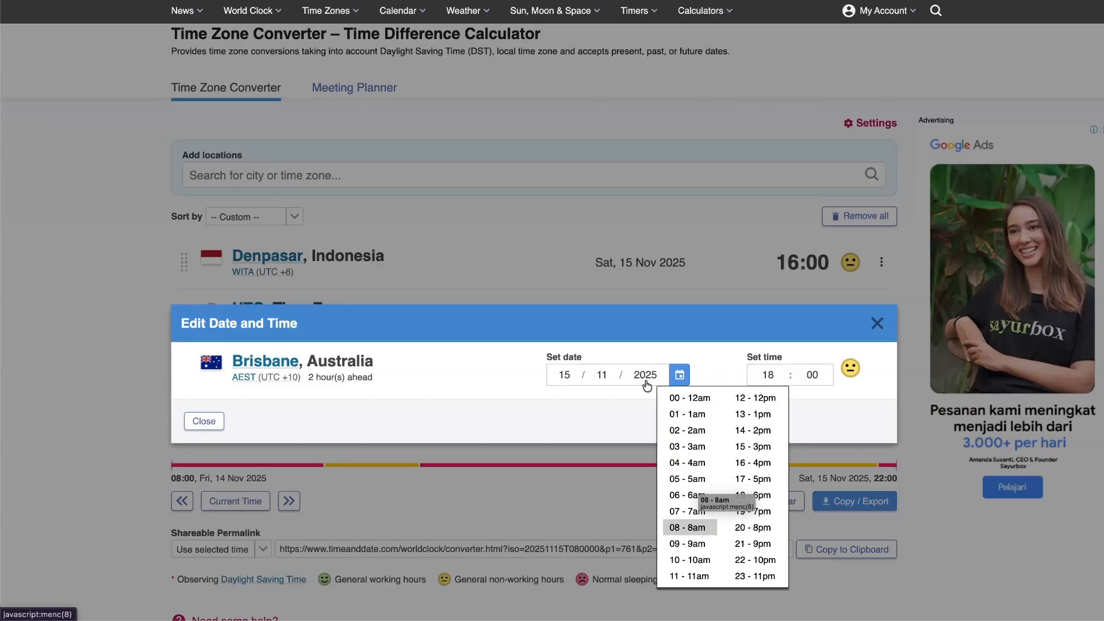
{"action": "left_click", "coordinate": [690, 527]}
{"action": "left_click", "coordinate": [62, 289]}
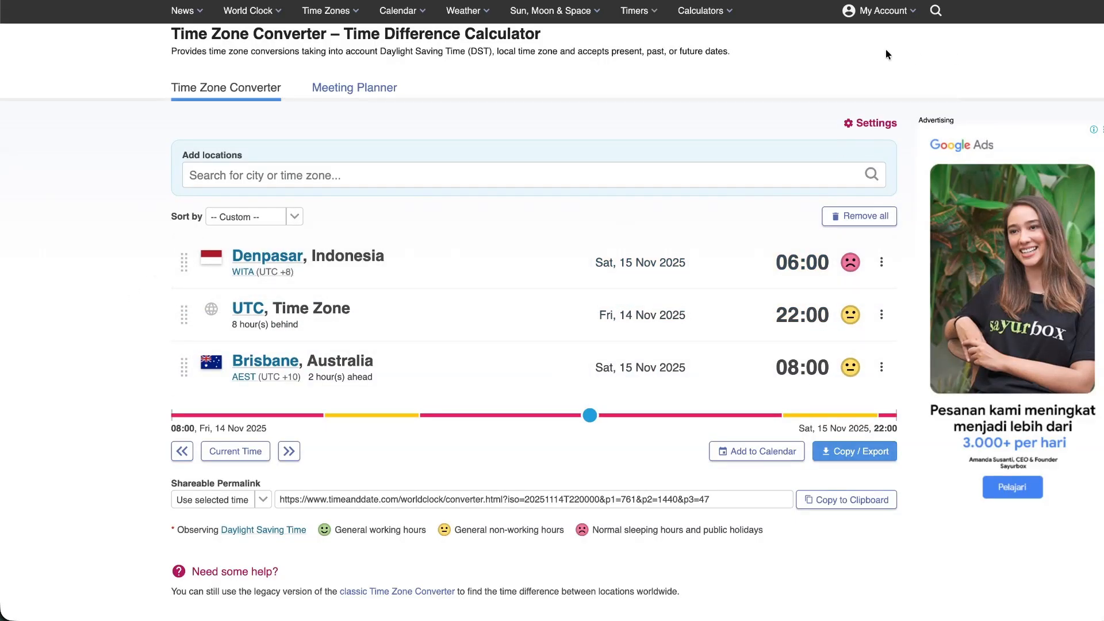
Copy the platform-status code generated by ChatGPT's N8N Assistant.
{"action": "key", "text": "super+Tab"}
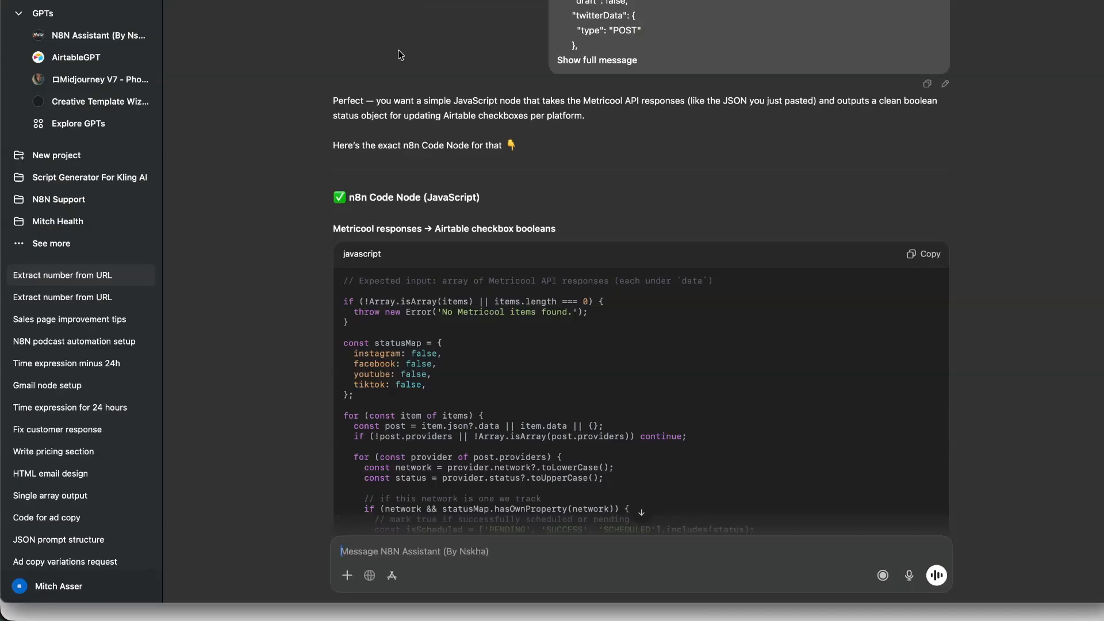
{"action": "key", "text": "super+Tab"}
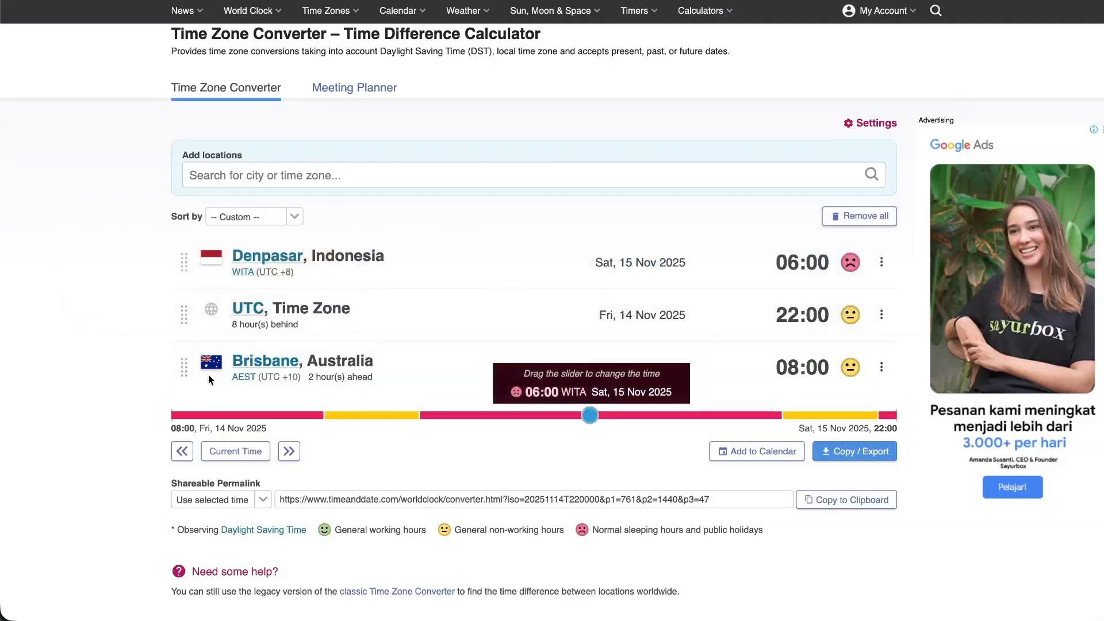
{"action": "key", "text": "super+Tab"}
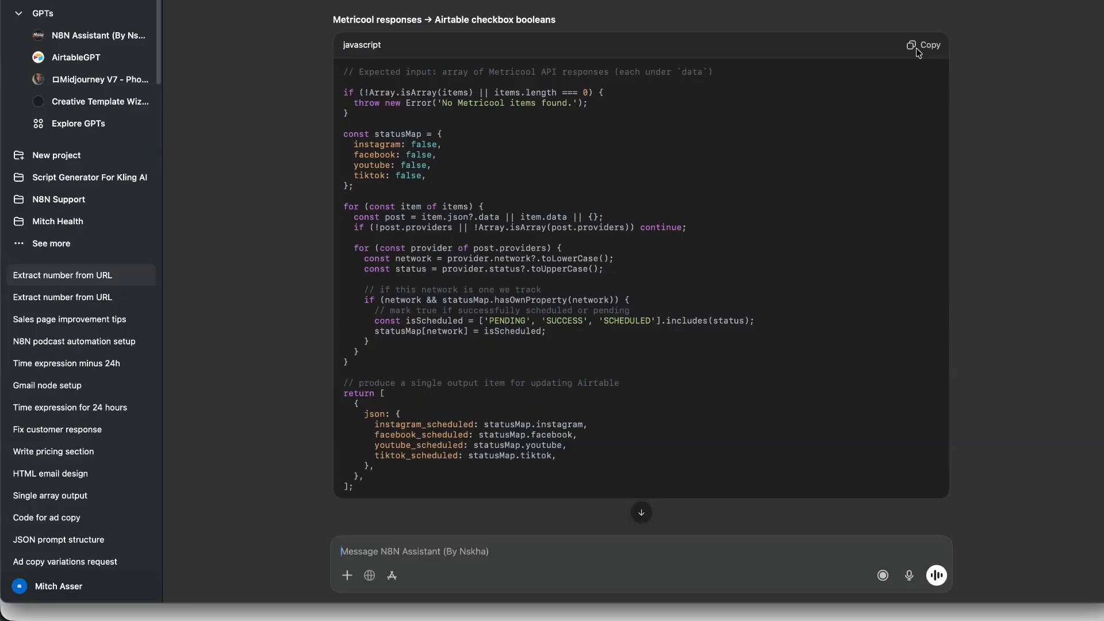
{"action": "left_click", "coordinate": [918, 51]}
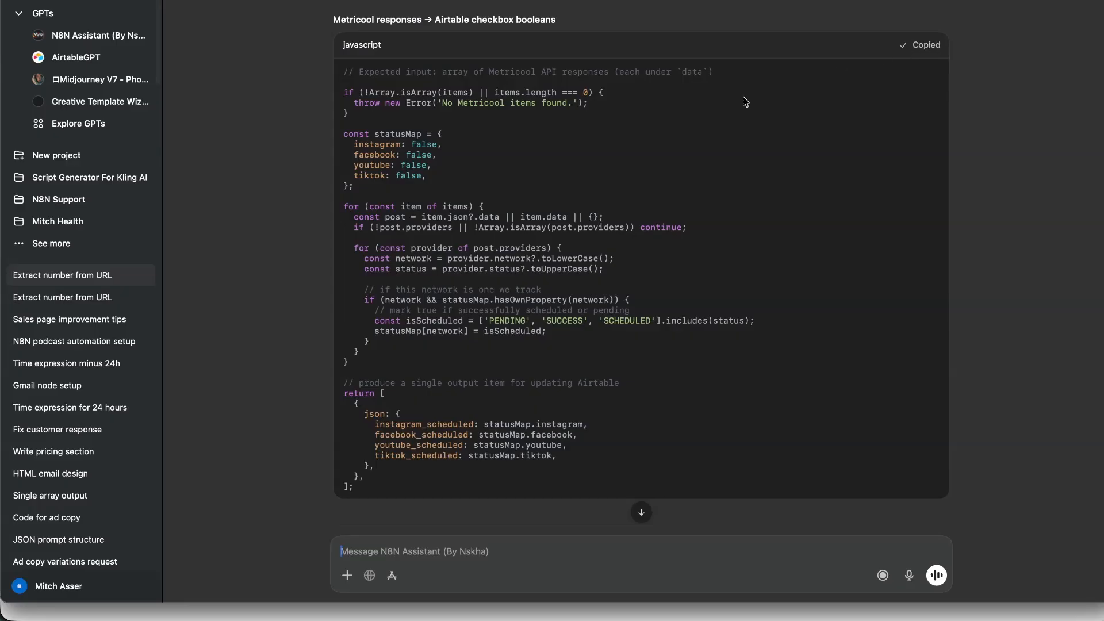
{"action": "key", "text": "super+Tab"}
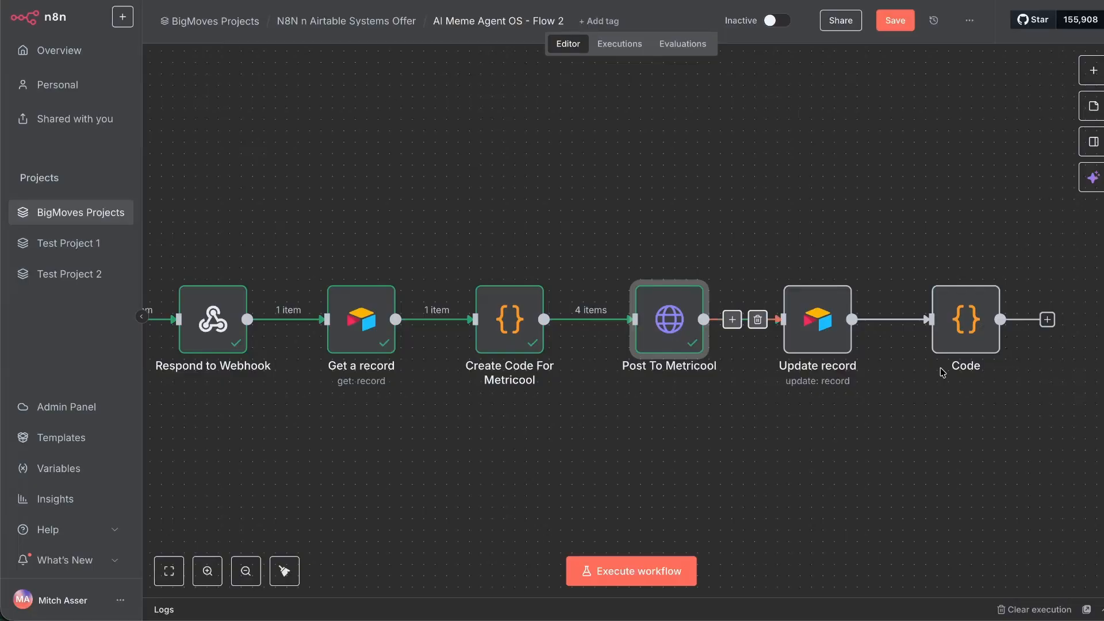
Replace the final Code node's placeholder with the platform-status script and run it.
{"action": "double_click", "coordinate": [966, 320]}
{"action": "left_click", "coordinate": [463, 271]}
{"action": "key", "text": "ctrl+a"}
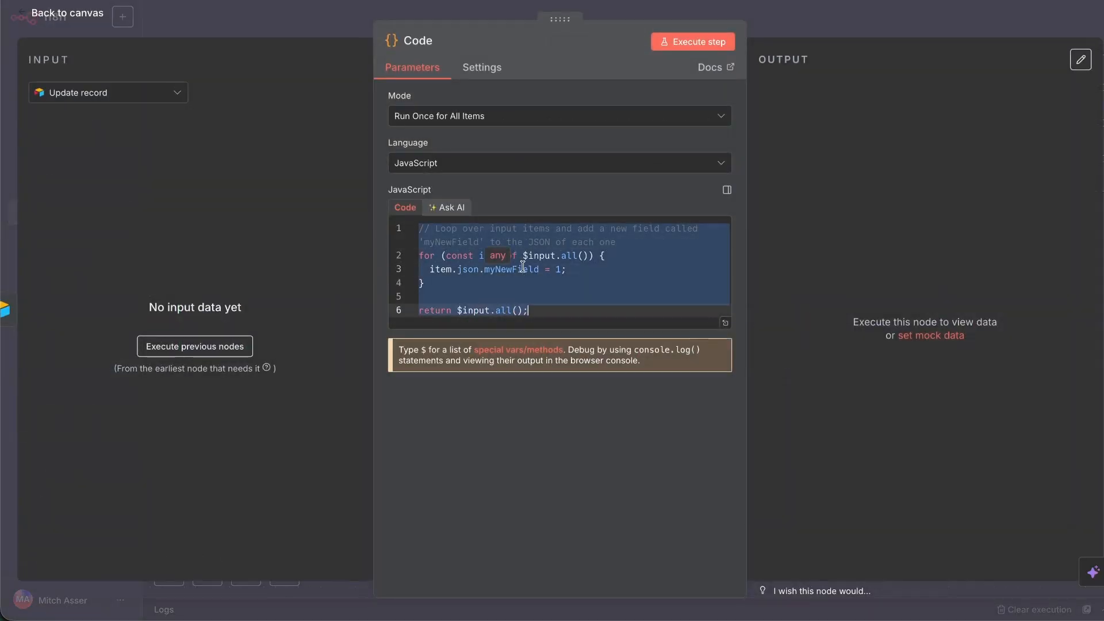
{"action": "key", "text": "ctrl+v"}
{"action": "left_click", "coordinate": [693, 41]}
Rename the Code node to 'Platform Status'.
{"action": "left_click", "coordinate": [421, 38]}
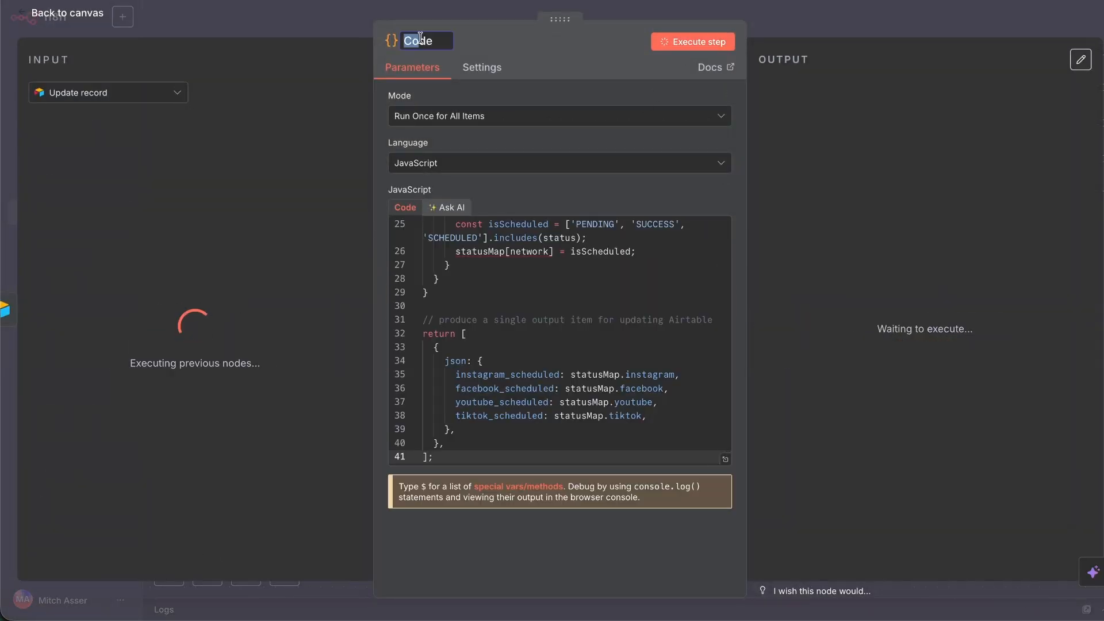
{"action": "type", "text": "Status"}
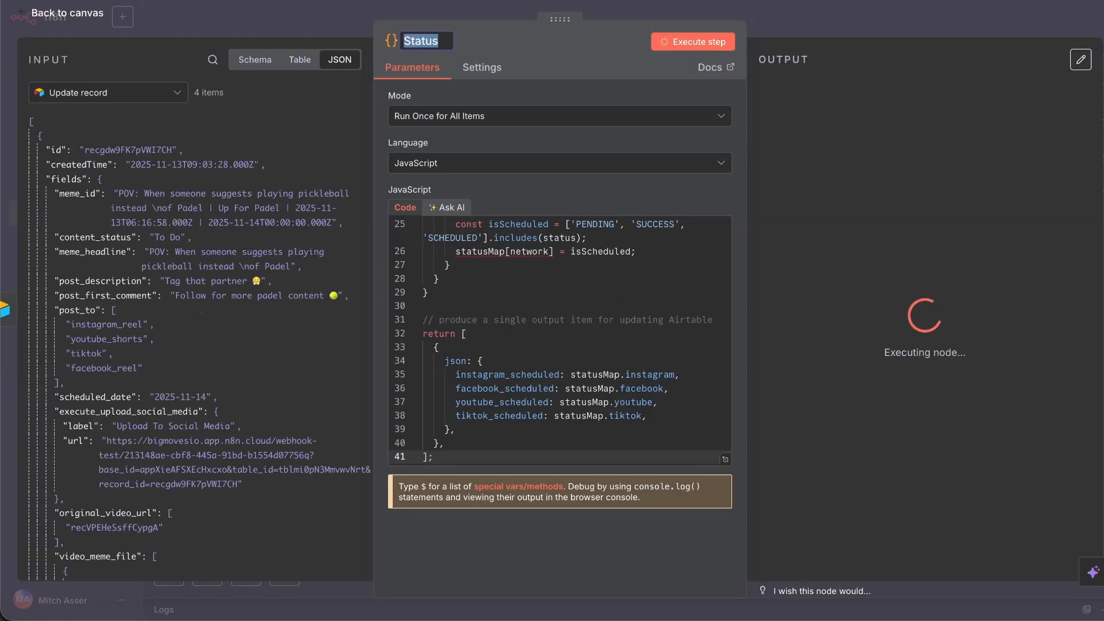
{"action": "key", "text": "Home"}
{"action": "type", "text": "Platfor"}
{"action": "type", "text": "m"}
{"action": "key", "text": "Return"}
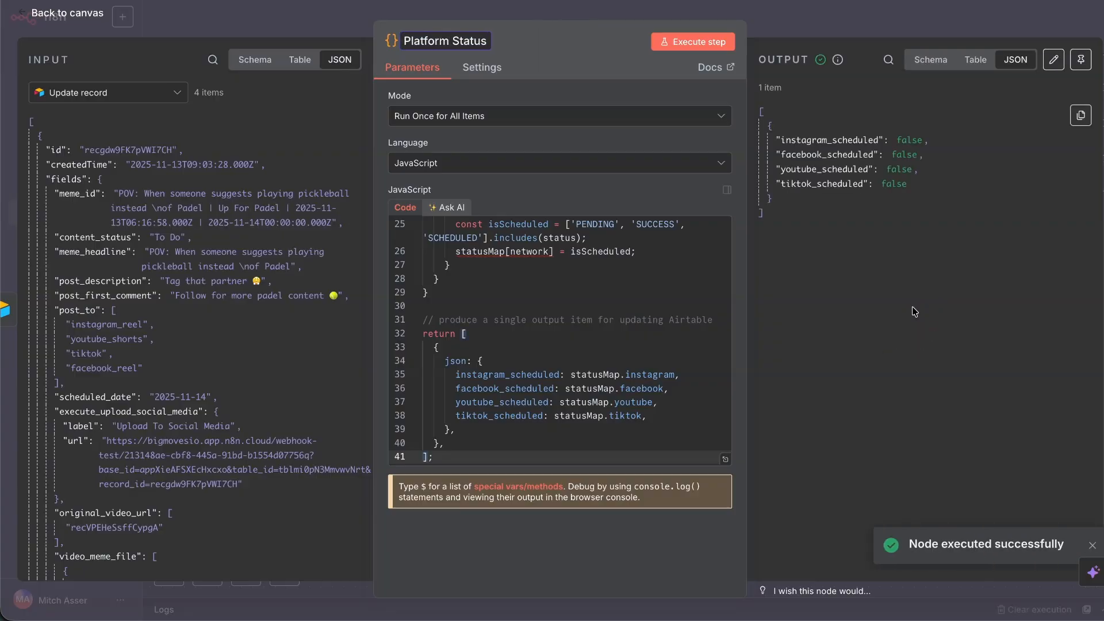
Inspect the post_to block in the Schema input view, then delete the Platform Status node.
{"action": "scroll", "coordinate": [458, 404], "scroll_direction": "down", "scroll_amount": 1}
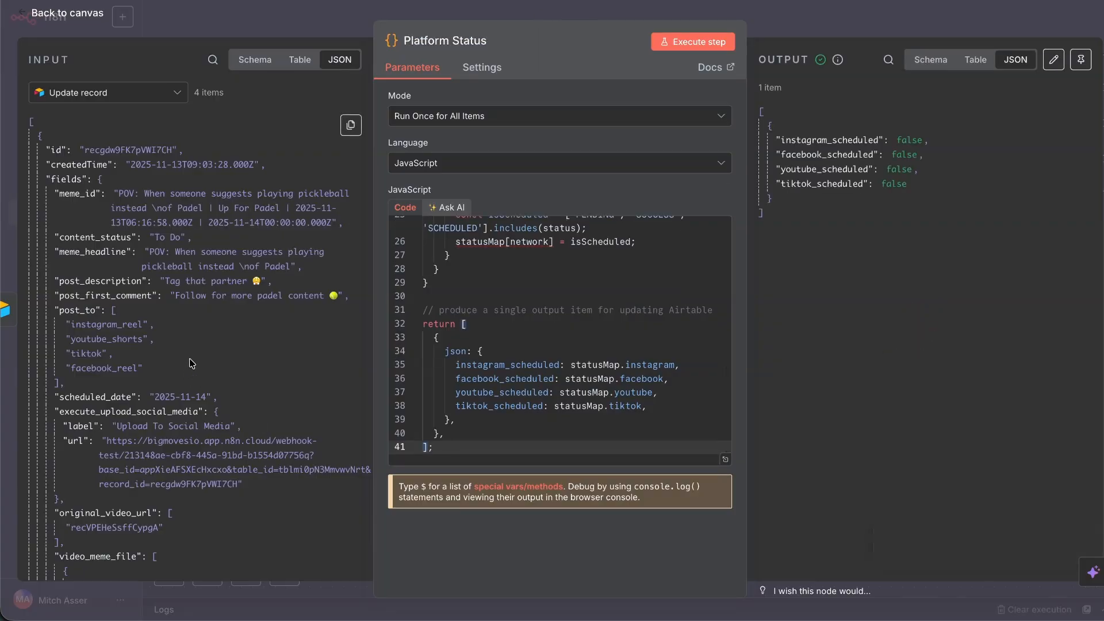
{"action": "scroll", "coordinate": [209, 330], "scroll_direction": "down", "scroll_amount": 5}
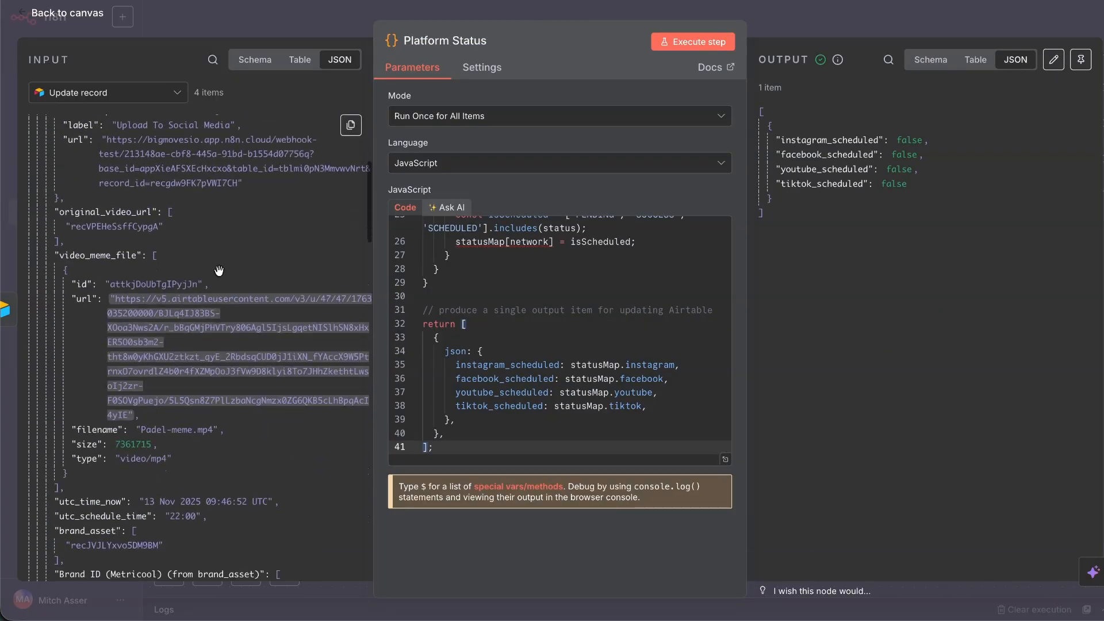
{"action": "left_click", "coordinate": [237, 60]}
{"action": "scroll", "coordinate": [140, 211], "scroll_direction": "down", "scroll_amount": 2}
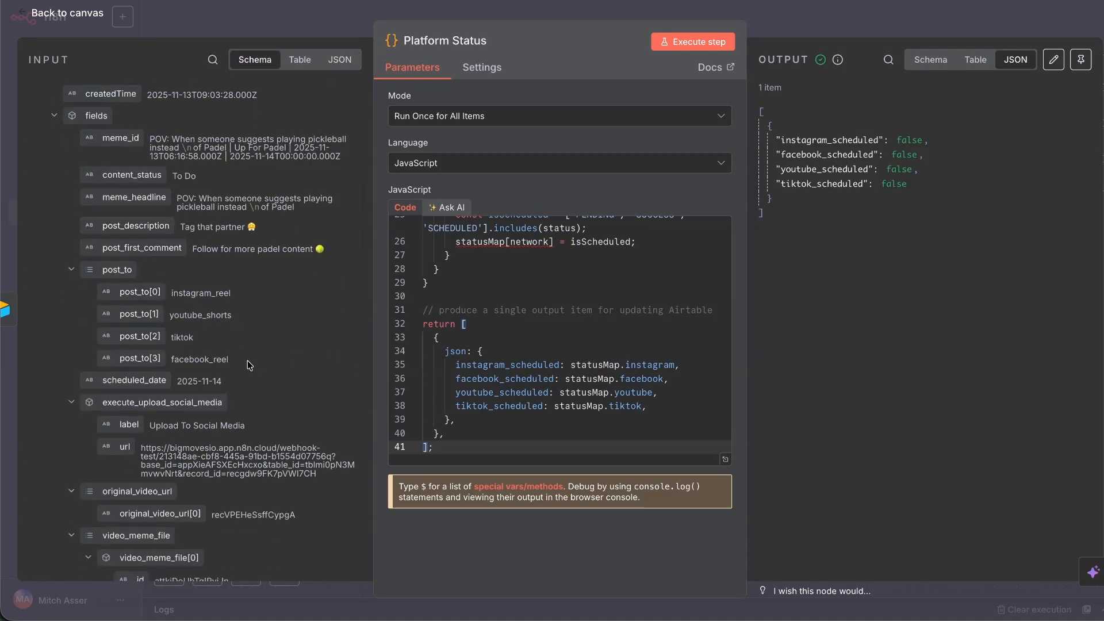
{"action": "left_click_drag", "start_coordinate": [249, 364], "coordinate": [85, 270]}
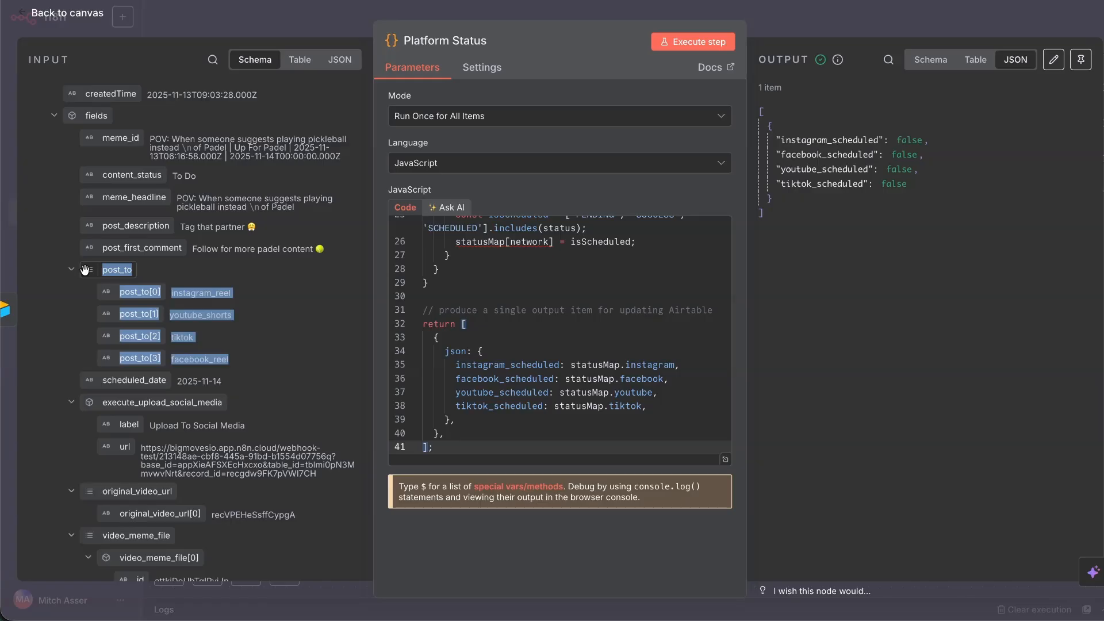
{"action": "scroll", "coordinate": [92, 322], "scroll_direction": "down", "scroll_amount": 15}
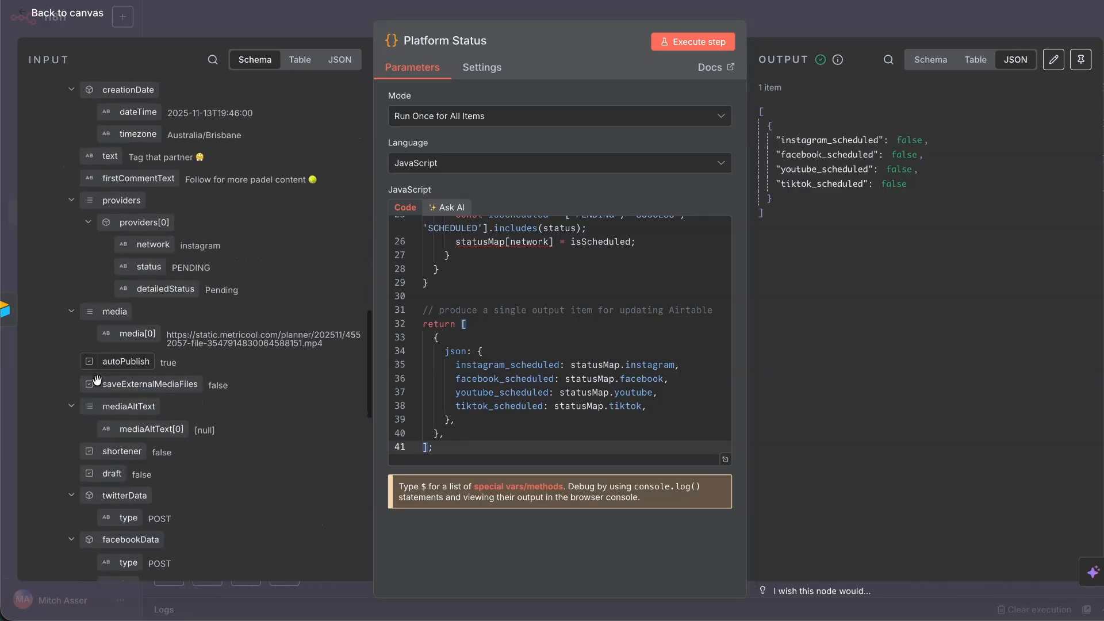
{"action": "key", "text": "Escape"}
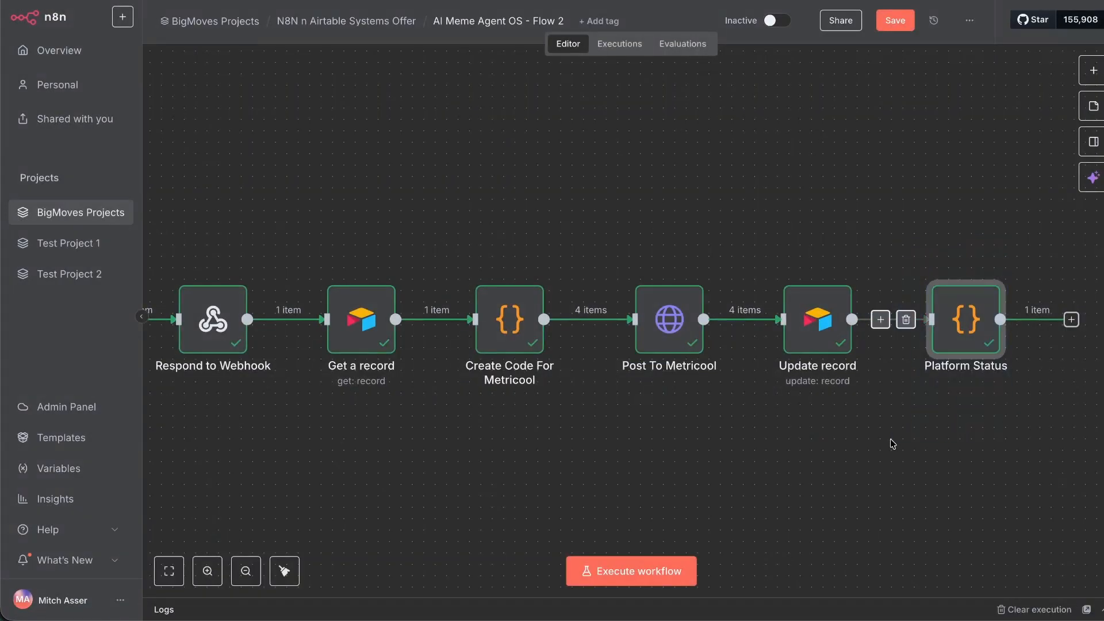
{"action": "key", "text": "Delete"}
Set Update record's content_status to Scheduled / Published and test-run the step.
{"action": "double_click", "coordinate": [817, 319]}
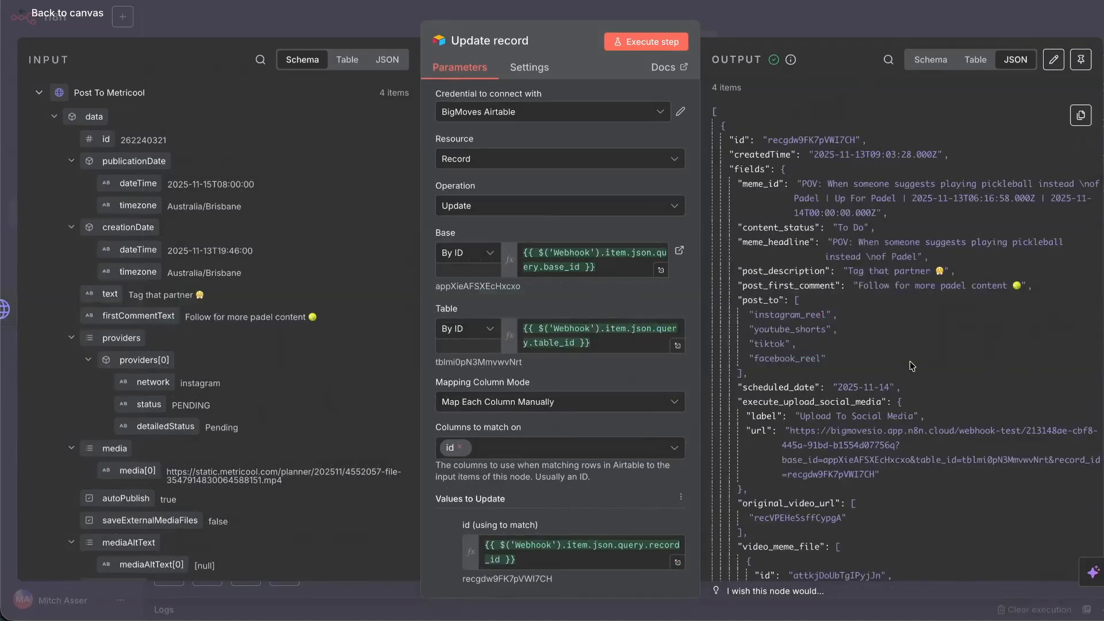
{"action": "left_click", "coordinate": [930, 59]}
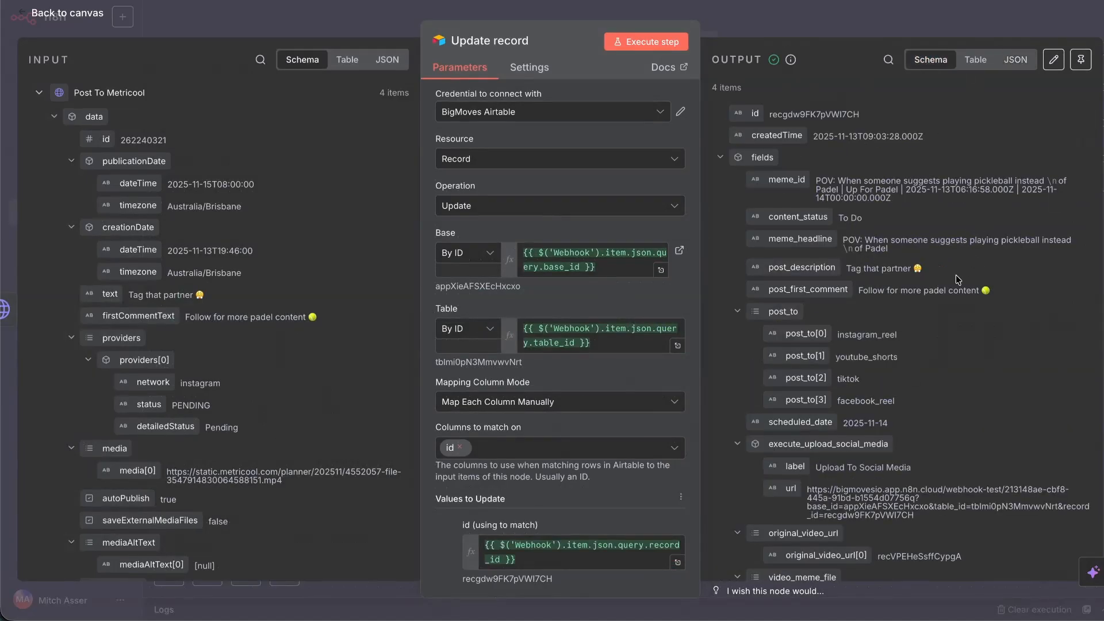
{"action": "left_click", "coordinate": [39, 93]}
{"action": "scroll", "coordinate": [518, 322], "scroll_direction": "down", "scroll_amount": 6}
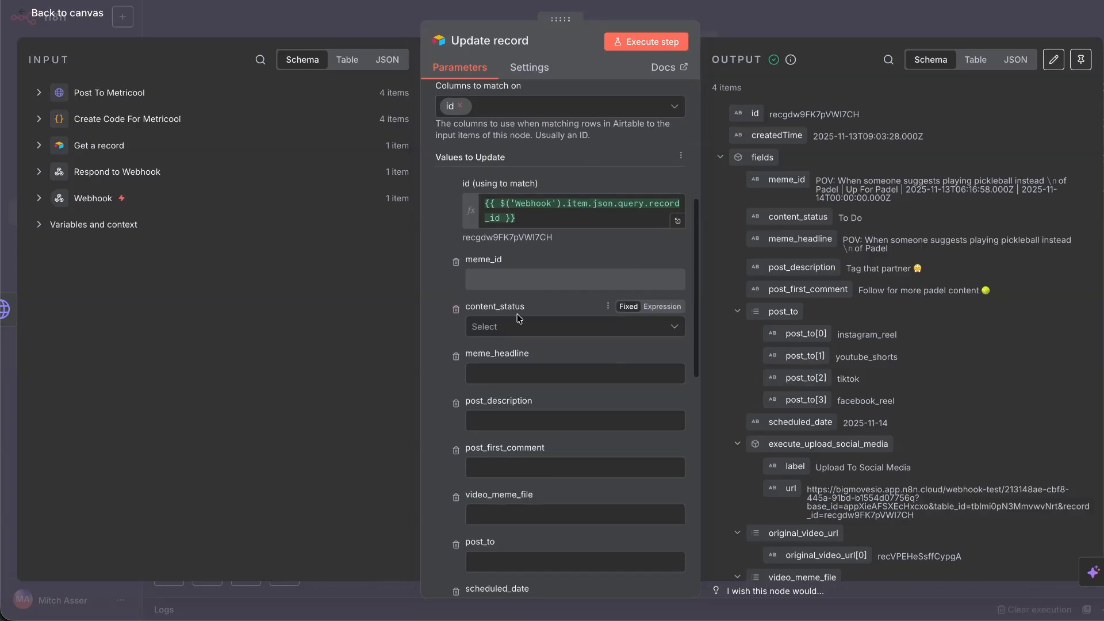
{"action": "left_click", "coordinate": [517, 326]}
{"action": "left_click", "coordinate": [518, 458]}
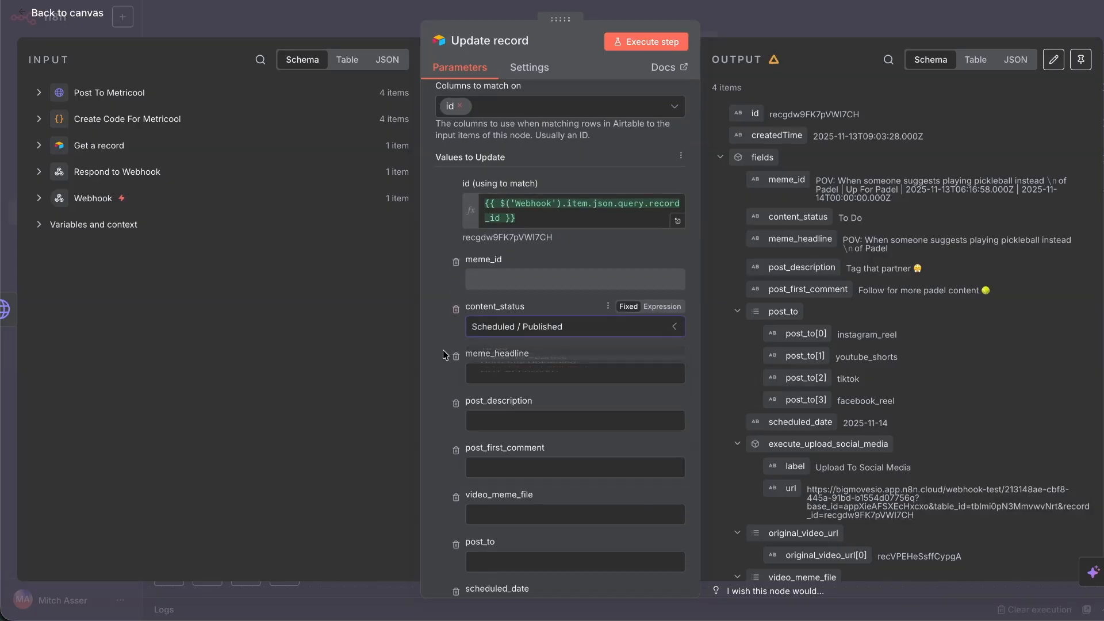
{"action": "scroll", "coordinate": [450, 340], "scroll_direction": "down", "scroll_amount": 2}
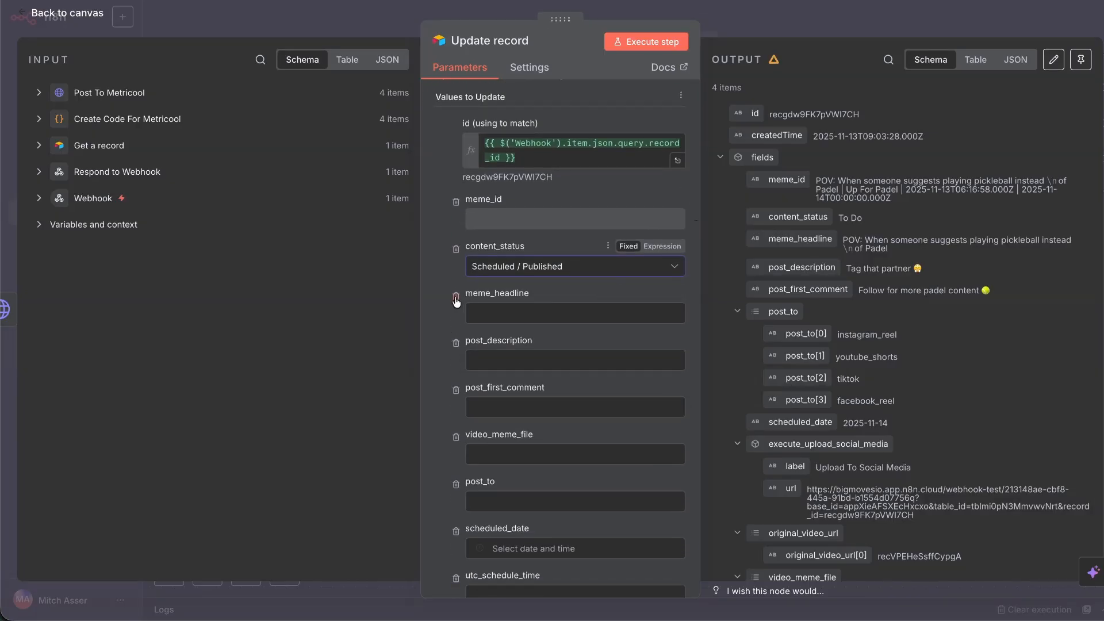
{"action": "left_click", "coordinate": [670, 51]}
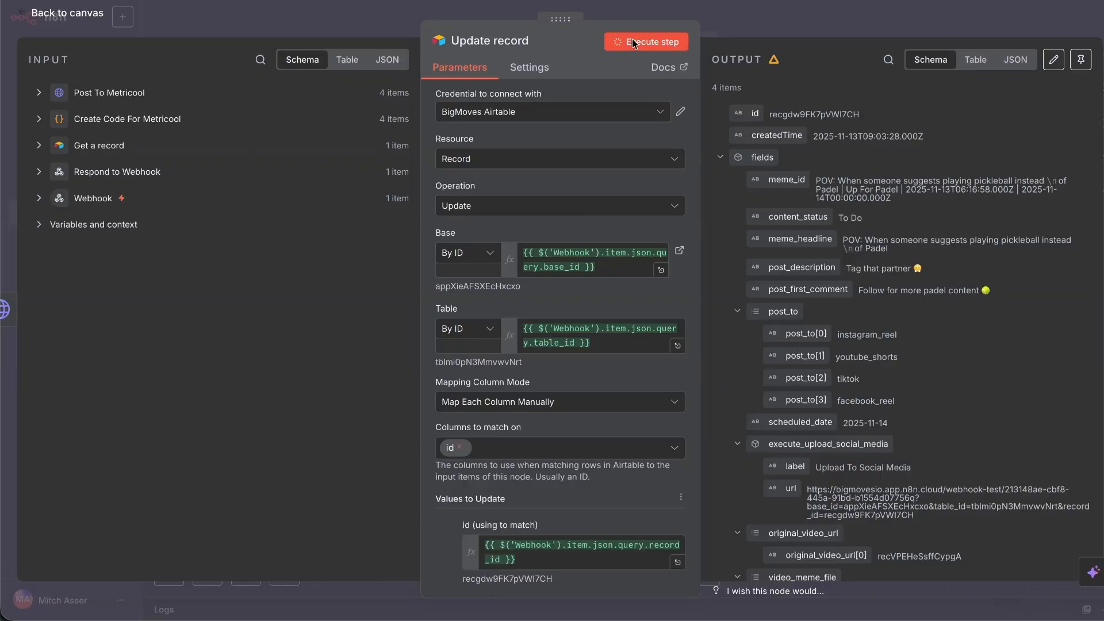
{"action": "left_click", "coordinate": [58, 14]}
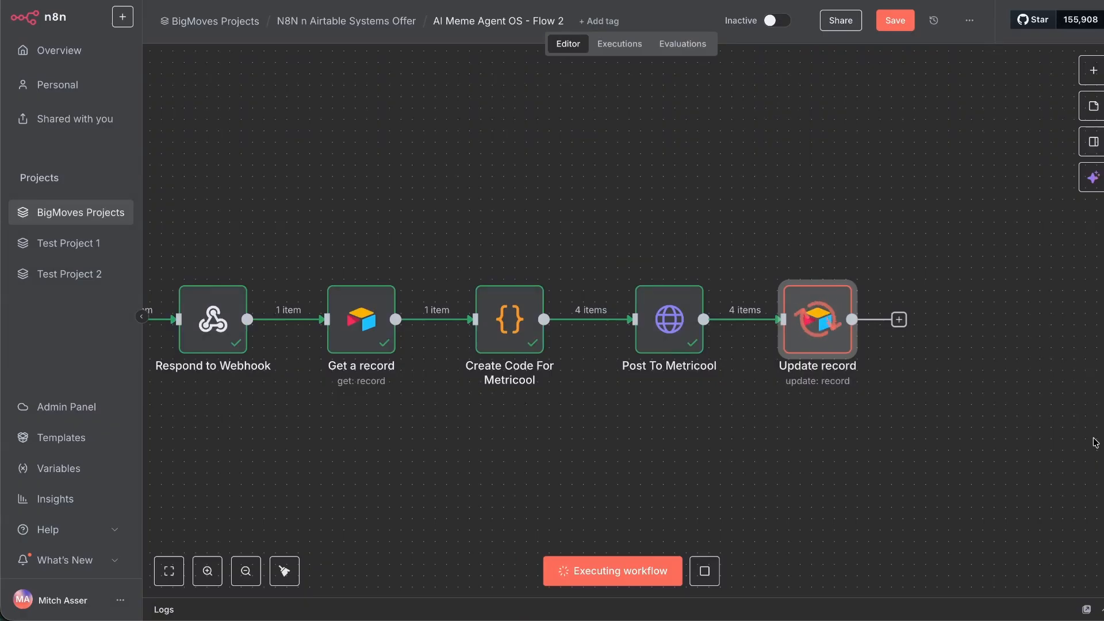
Save Flow 2, then bring up the Add New Meme Video record detail page in the Airtable interface designer.
{"action": "left_click", "coordinate": [902, 26]}
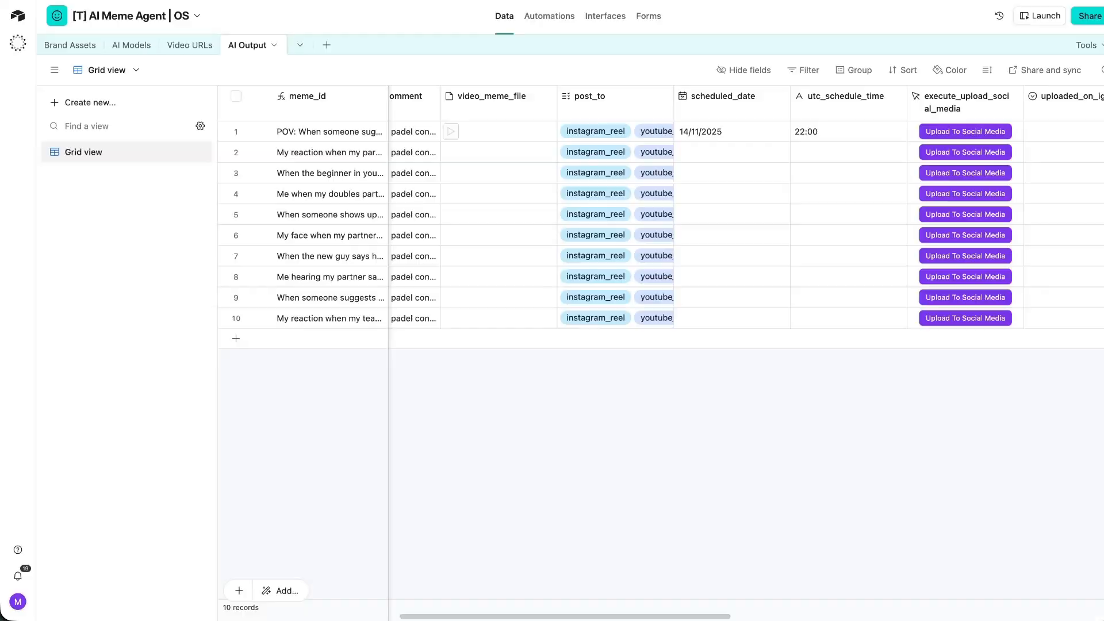
{"action": "left_click", "coordinate": [613, 17]}
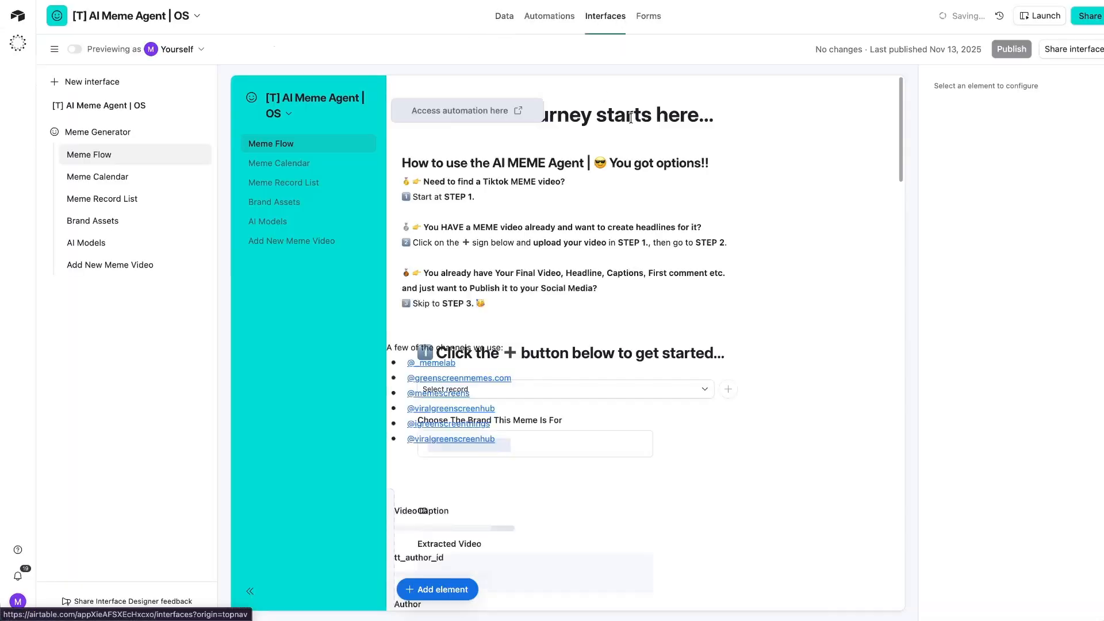
{"action": "left_click", "coordinate": [279, 241]}
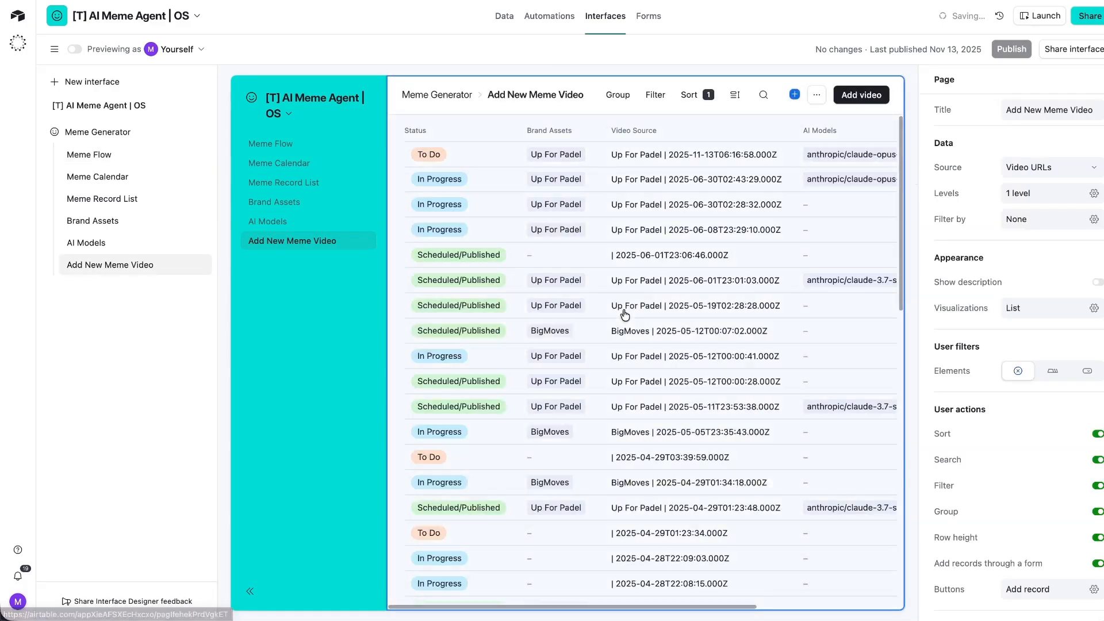
{"action": "left_click", "coordinate": [492, 154]}
{"action": "left_click", "coordinate": [488, 155]}
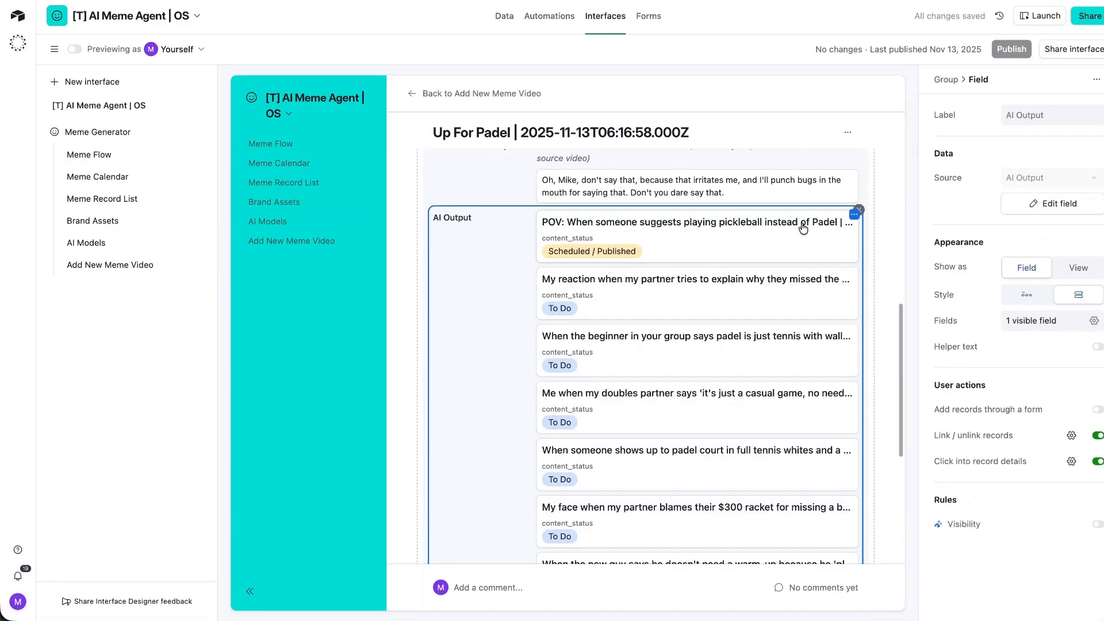
{"action": "left_click", "coordinate": [803, 227]}
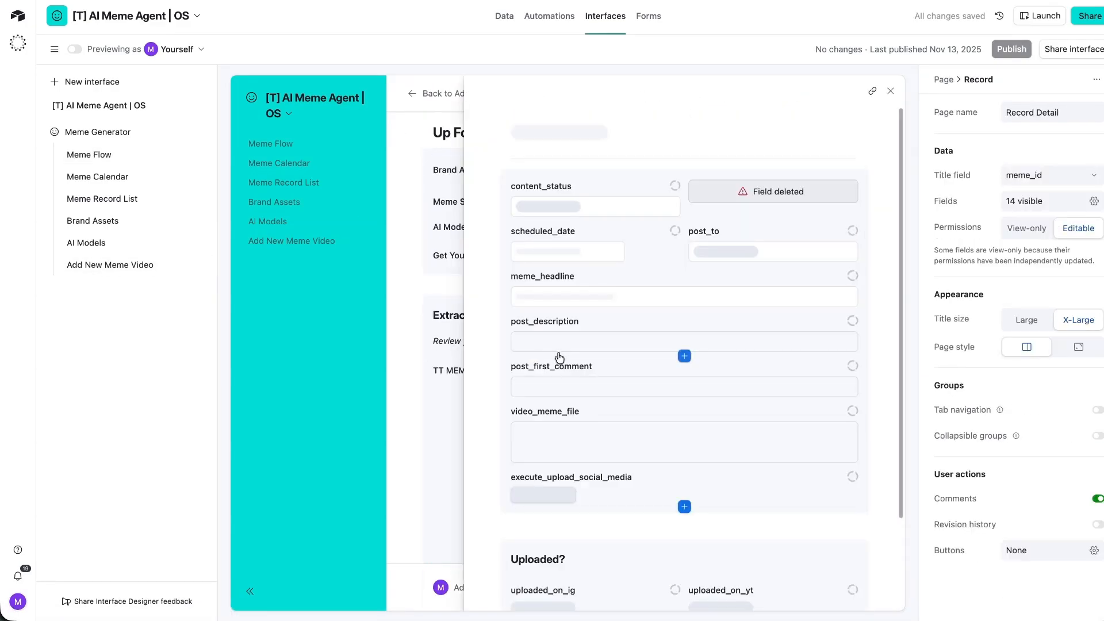
{"action": "scroll", "coordinate": [597, 468], "scroll_direction": "down", "scroll_amount": 7}
Remove the Uploaded? group and the broken deleted-field element from the record layout.
{"action": "left_click", "coordinate": [722, 409]}
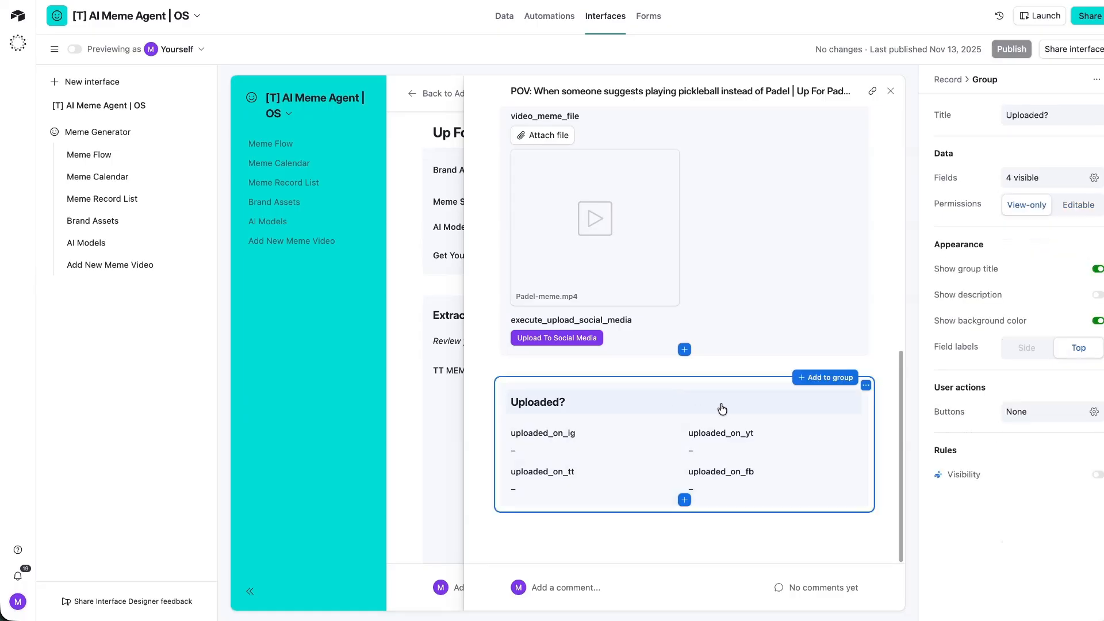
{"action": "key", "text": "Delete"}
{"action": "scroll", "coordinate": [626, 437], "scroll_direction": "up", "scroll_amount": 10}
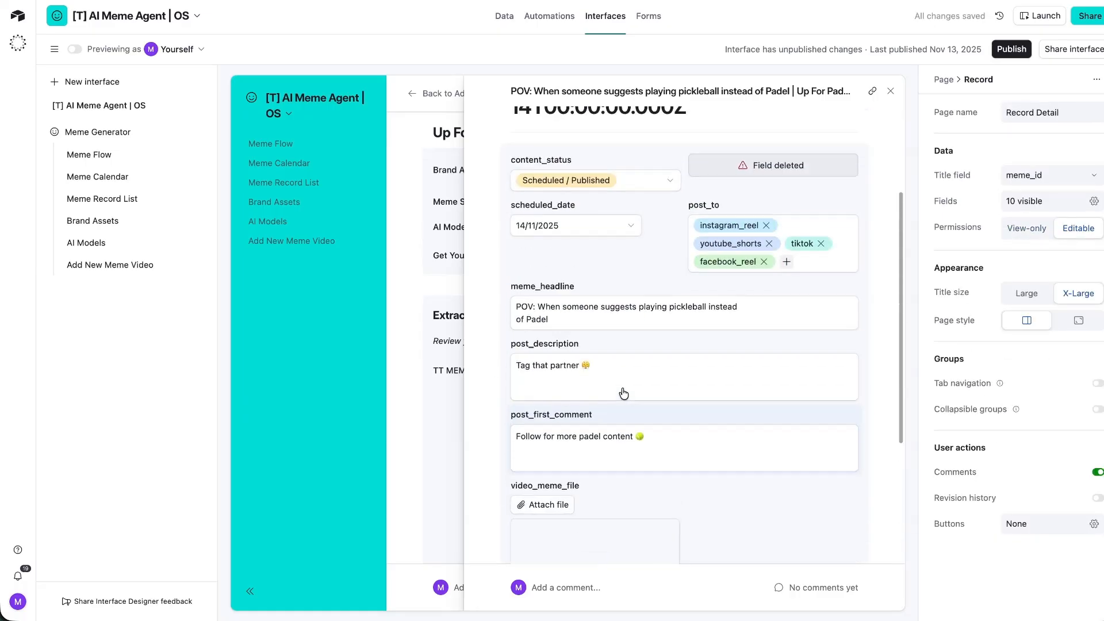
{"action": "left_click", "coordinate": [765, 302]}
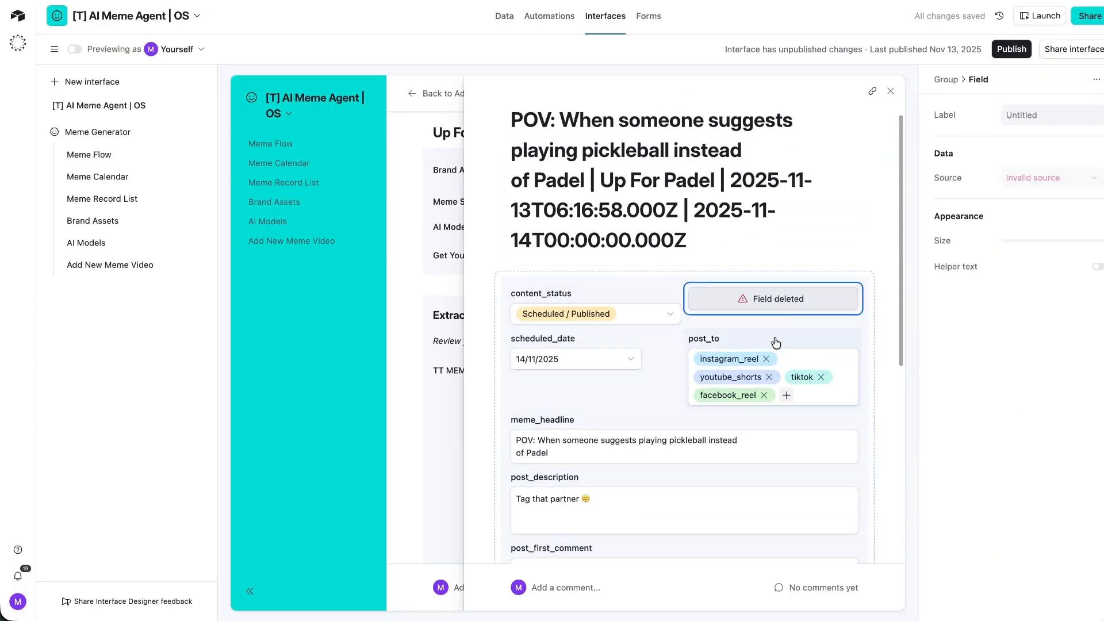
{"action": "mouse_move", "coordinate": [774, 308]}
{"action": "key", "text": "Delete"}
Add the brand_asset field to the record layout and publish the interface.
{"action": "left_click", "coordinate": [685, 329]}
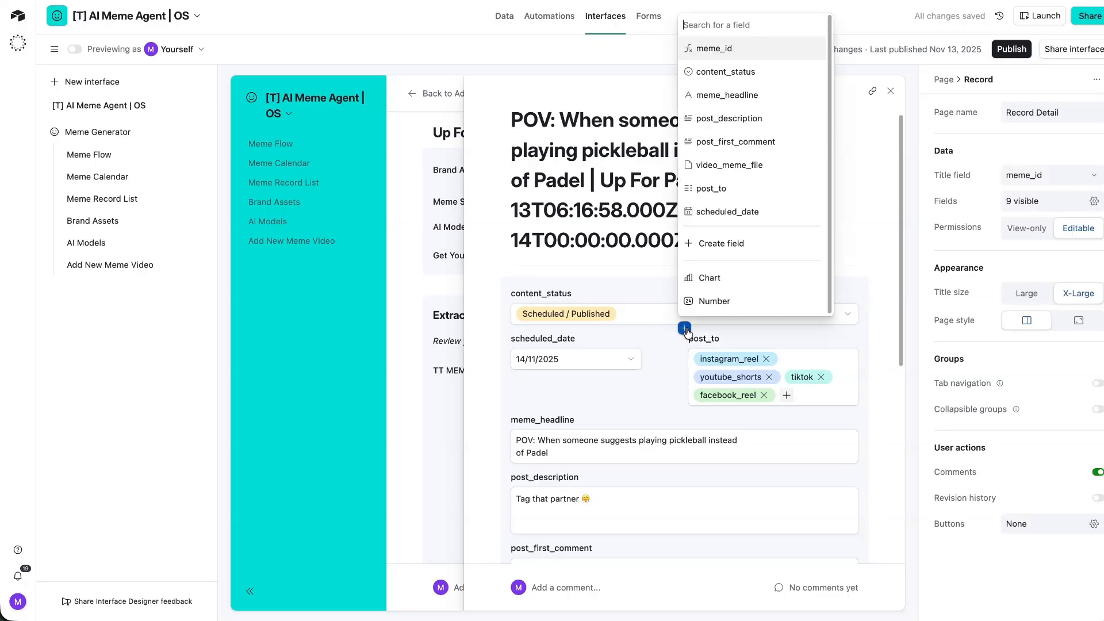
{"action": "type", "text": "brand"}
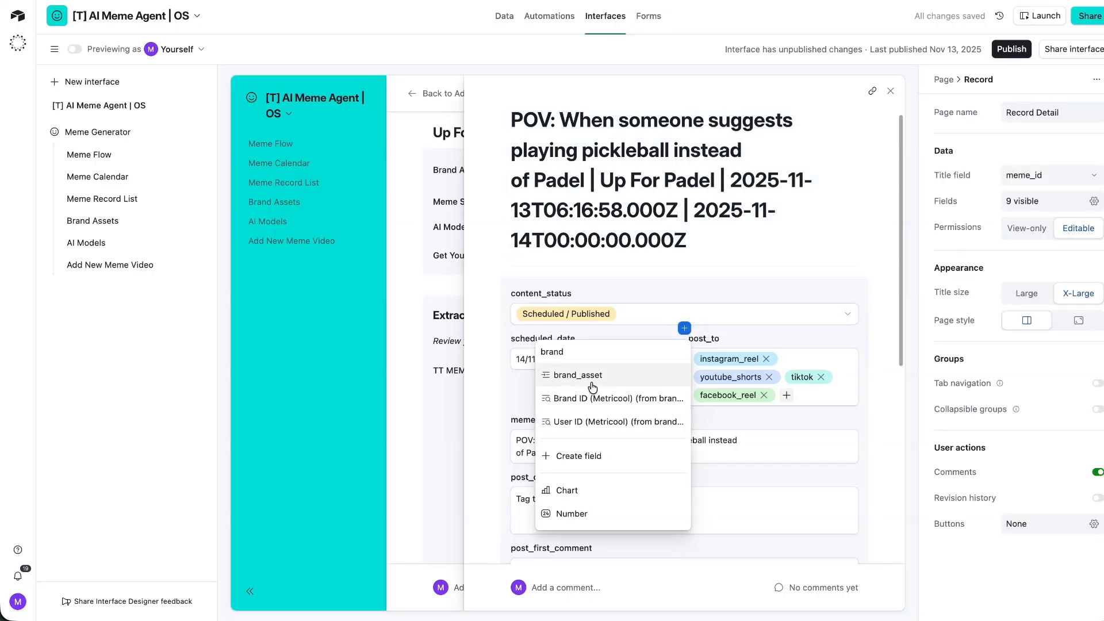
{"action": "left_click", "coordinate": [620, 373]}
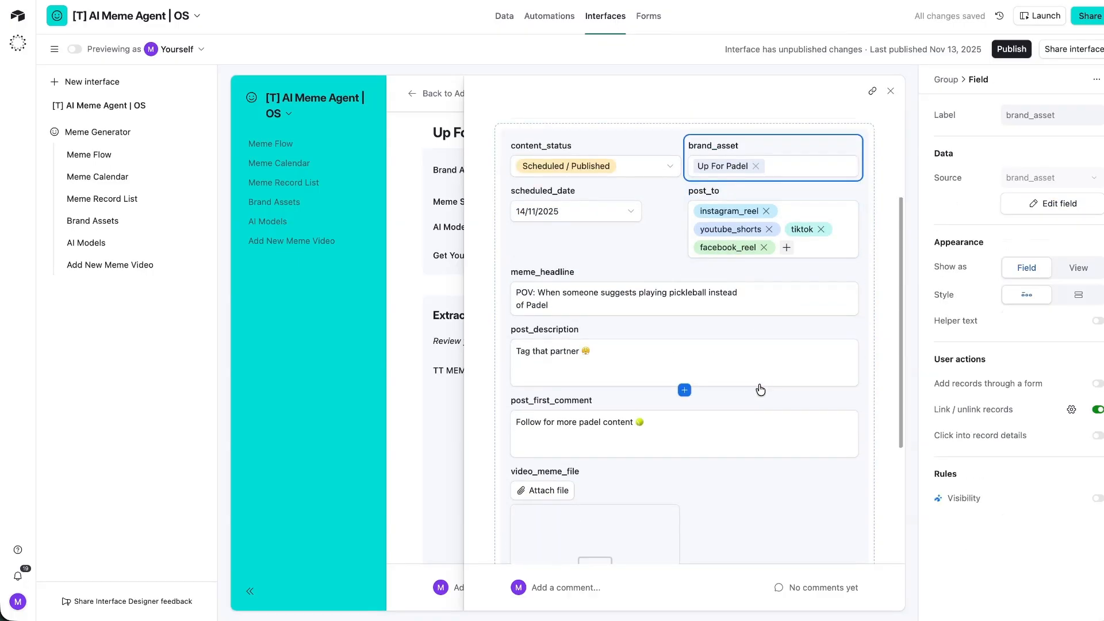
{"action": "scroll", "coordinate": [770, 380], "scroll_direction": "down", "scroll_amount": 5}
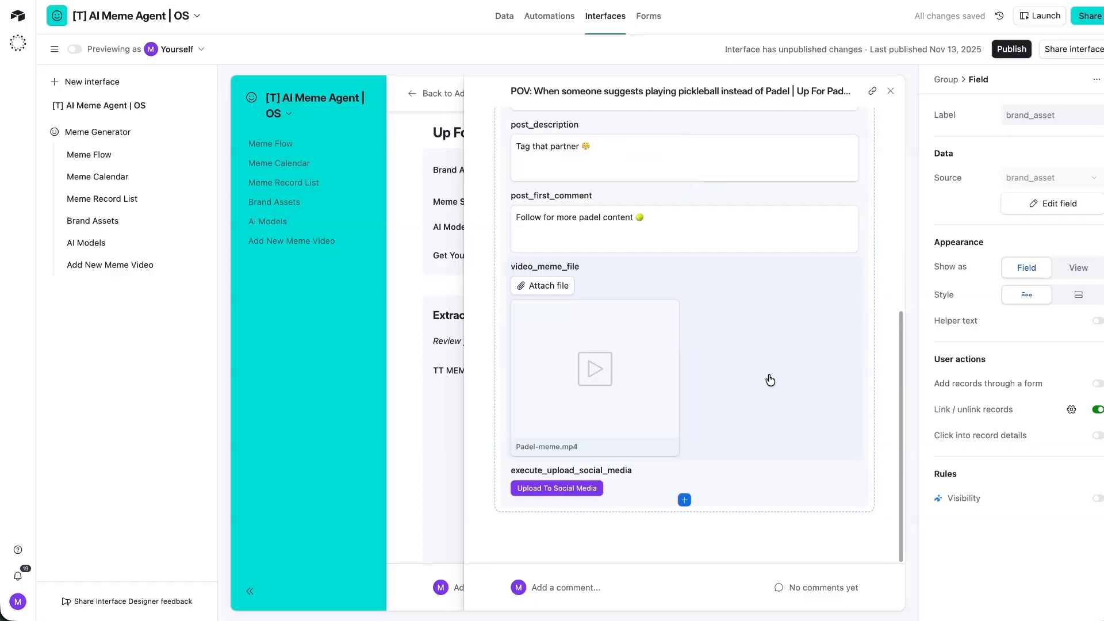
{"action": "left_click", "coordinate": [1011, 50]}
{"action": "left_click", "coordinate": [691, 382]}
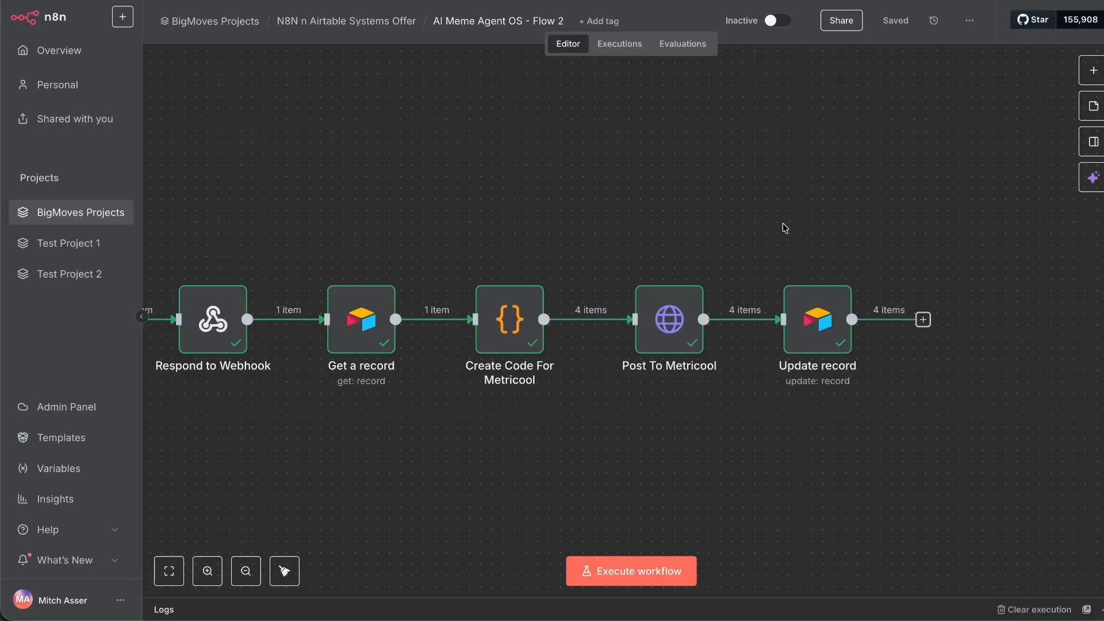
{"action": "scroll", "coordinate": [785, 228], "scroll_direction": "down", "scroll_amount": 3}
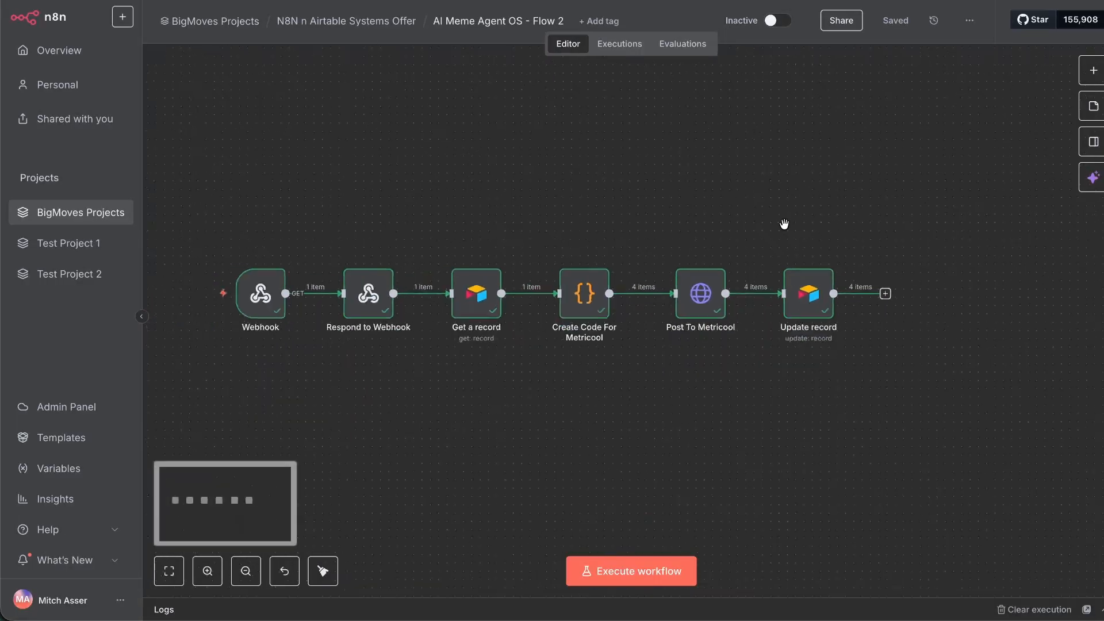
Load the last successful Flow 1 run into the editor and reopen the Create a record node.
{"action": "scroll", "coordinate": [784, 226], "scroll_direction": "left", "scroll_amount": 2}
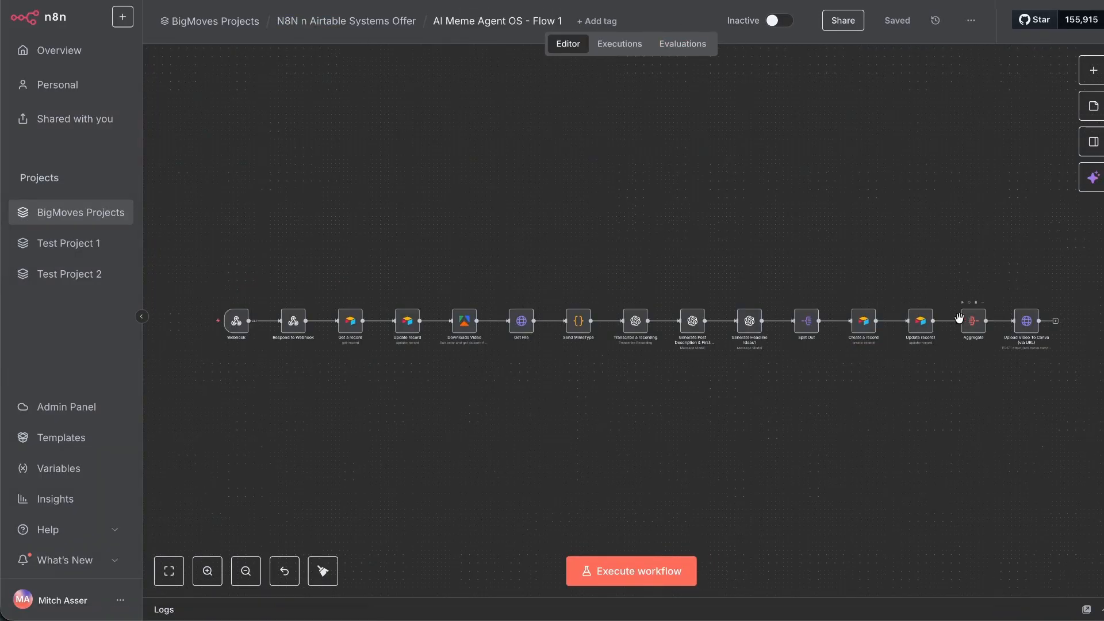
{"action": "scroll", "coordinate": [897, 339], "scroll_direction": "up", "scroll_amount": 5}
{"action": "scroll", "coordinate": [881, 360], "scroll_direction": "left", "scroll_amount": 2}
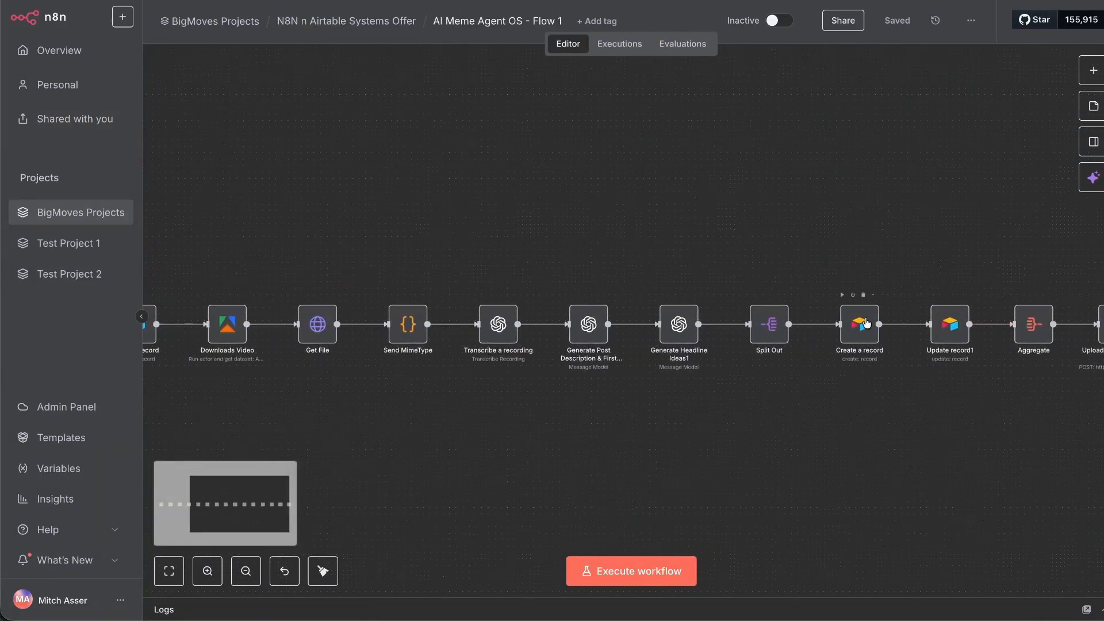
{"action": "double_click", "coordinate": [861, 325]}
{"action": "scroll", "coordinate": [580, 323], "scroll_direction": "down", "scroll_amount": 5}
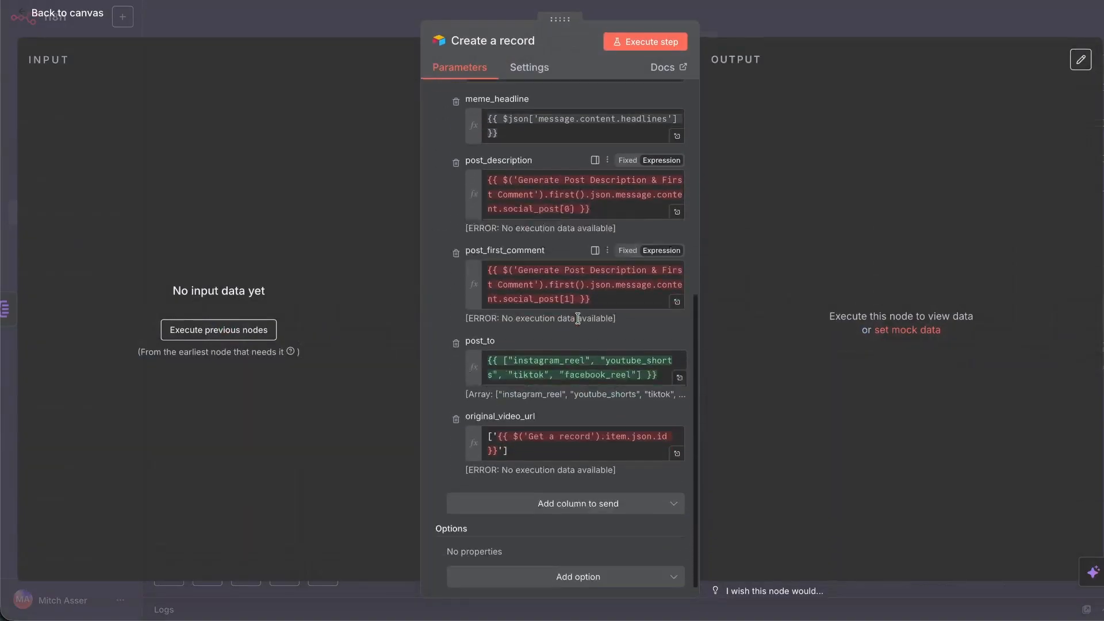
{"action": "left_click", "coordinate": [69, 13]}
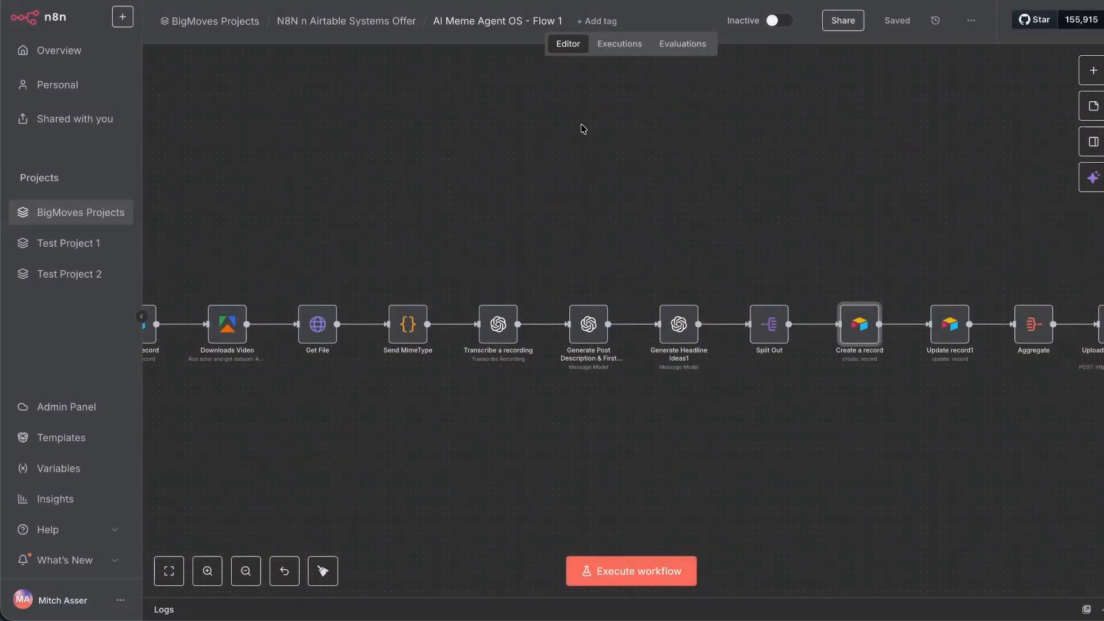
{"action": "left_click", "coordinate": [617, 44]}
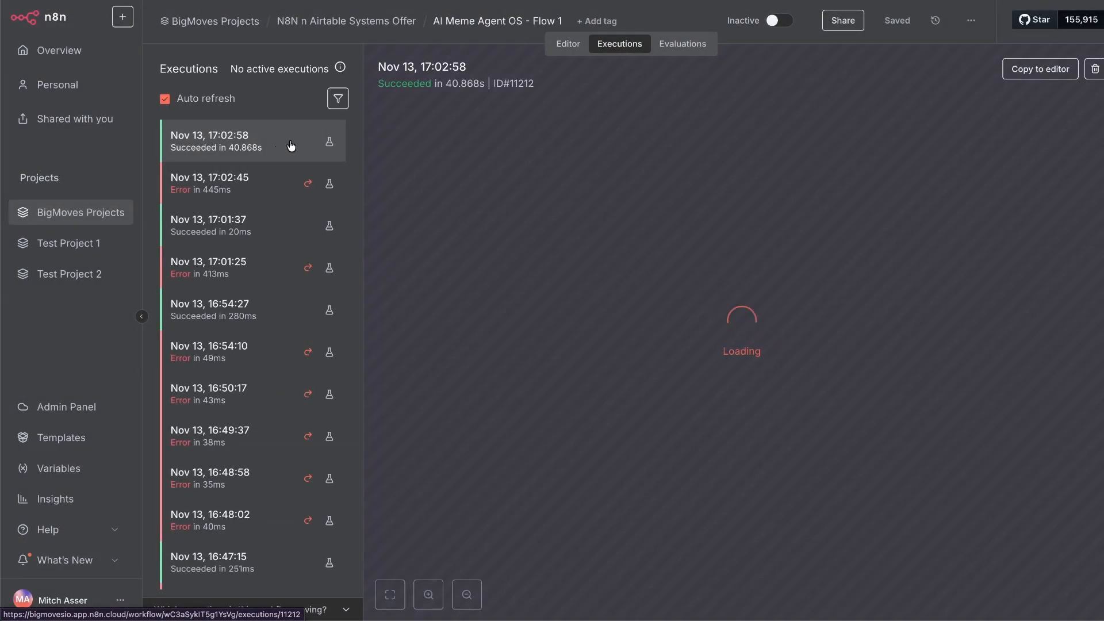
{"action": "left_click", "coordinate": [1040, 69]}
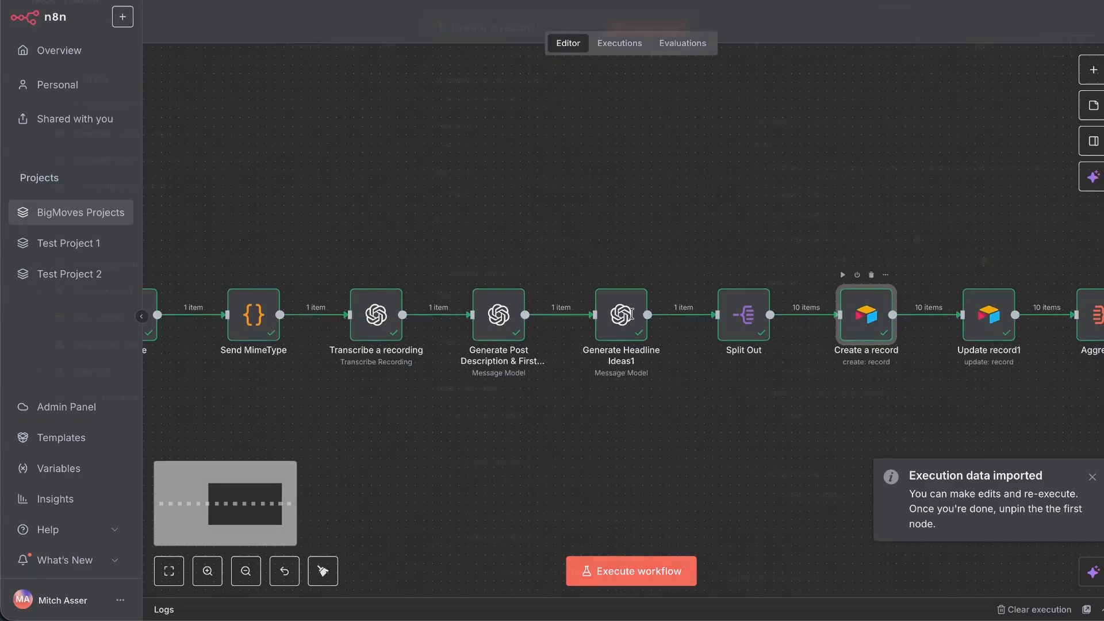
{"action": "double_click", "coordinate": [860, 316]}
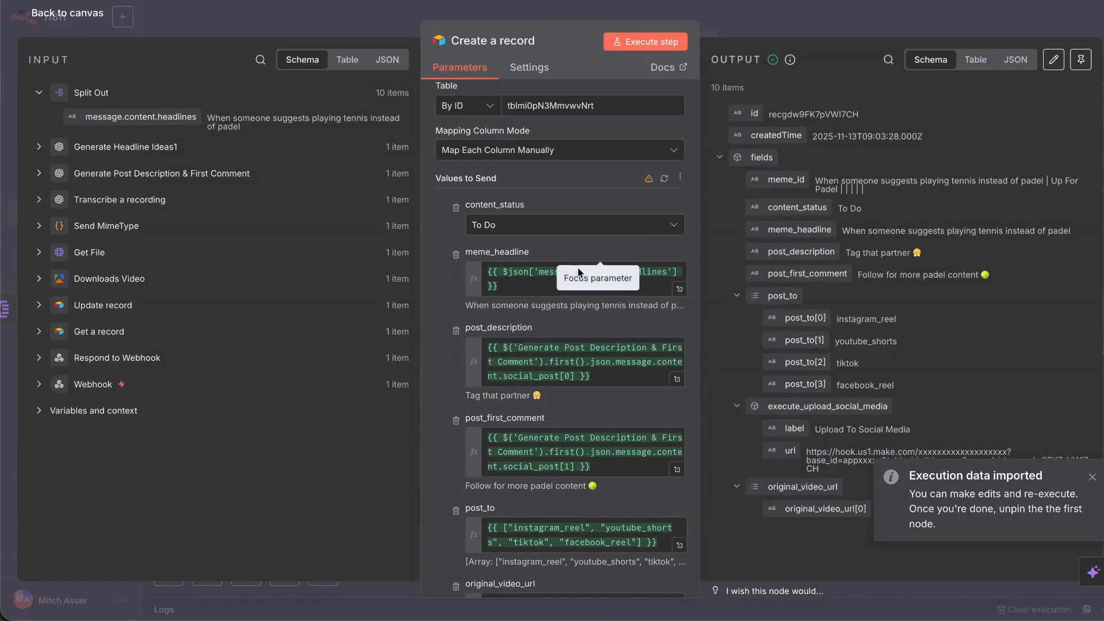
{"action": "scroll", "coordinate": [579, 369], "scroll_direction": "down", "scroll_amount": 2}
{"action": "scroll", "coordinate": [575, 371], "scroll_direction": "up", "scroll_amount": 3}
{"action": "scroll", "coordinate": [528, 368], "scroll_direction": "down", "scroll_amount": 8}
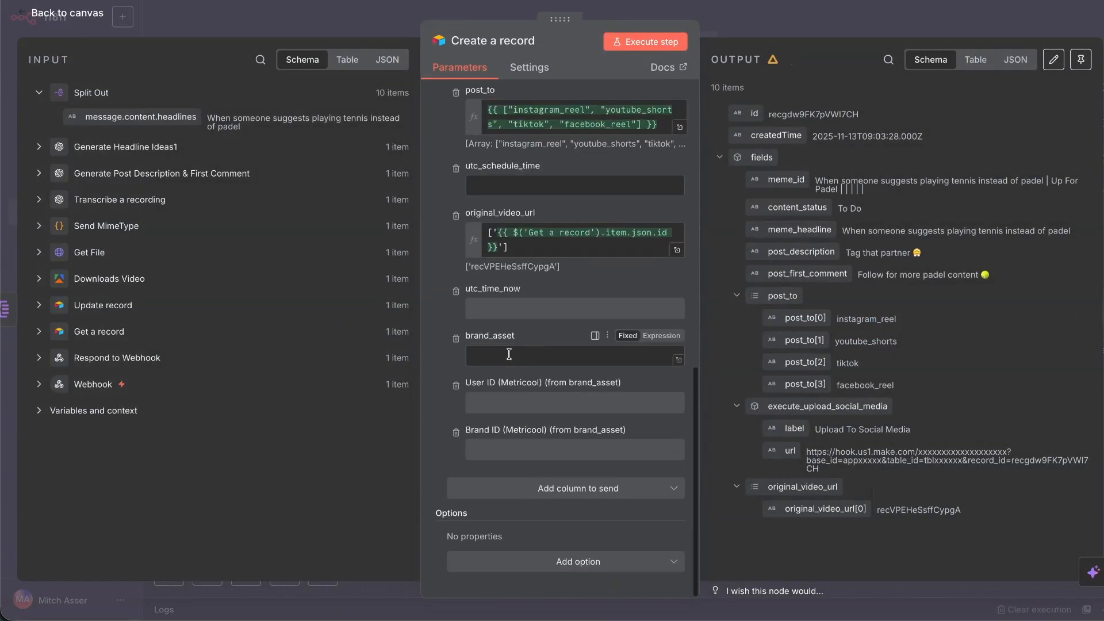
Map brand_asset from the Get a record Brand Assets ID, wrapped as an array in ['…'].
{"action": "left_click", "coordinate": [505, 355]}
{"action": "left_click", "coordinate": [40, 331]}
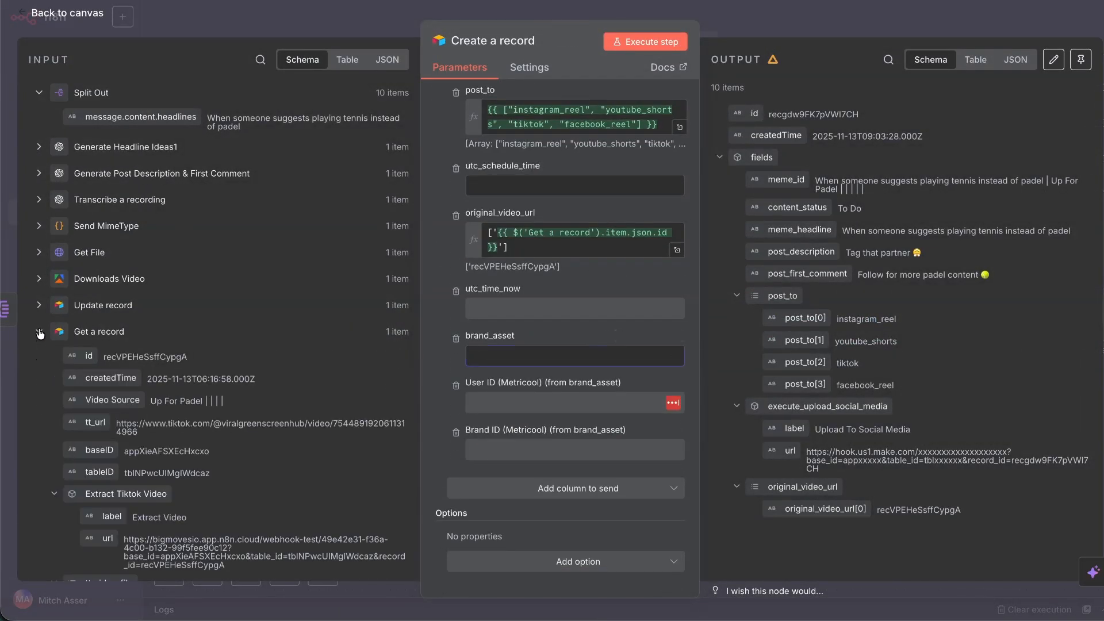
{"action": "scroll", "coordinate": [83, 367], "scroll_direction": "down", "scroll_amount": 3}
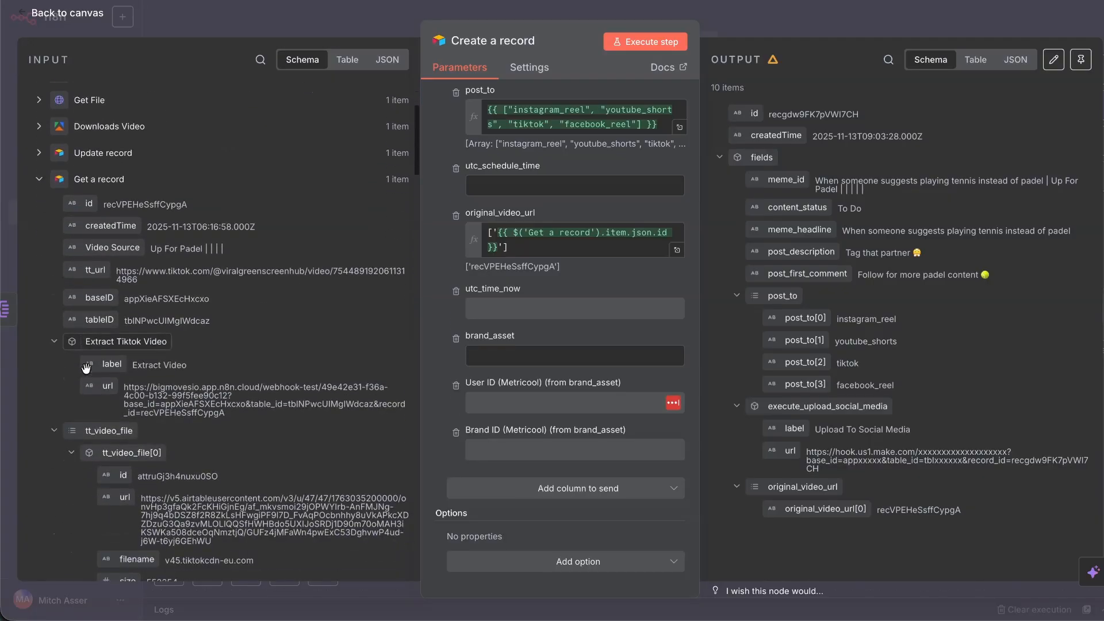
{"action": "scroll", "coordinate": [109, 300], "scroll_direction": "down", "scroll_amount": 12}
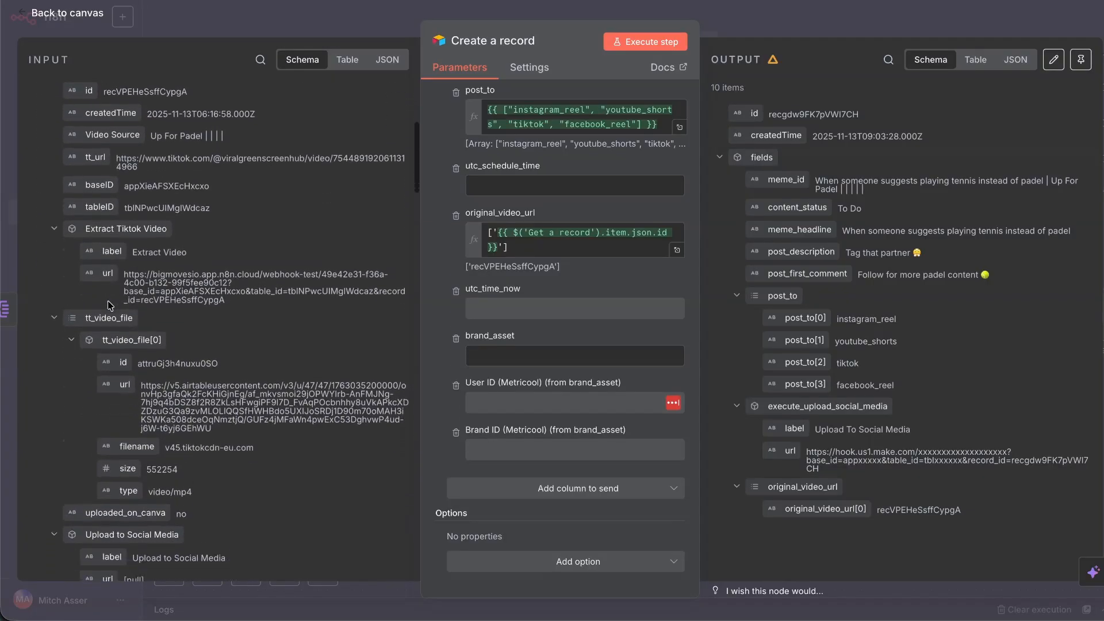
{"action": "scroll", "coordinate": [105, 302], "scroll_direction": "down", "scroll_amount": 1}
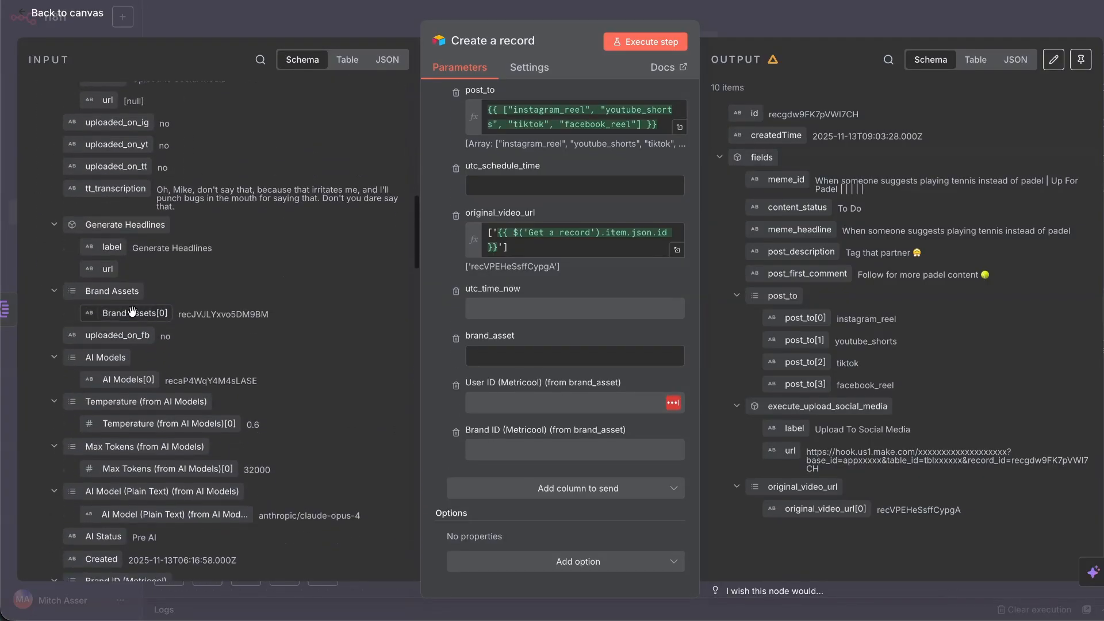
{"action": "left_click_drag", "start_coordinate": [123, 310], "coordinate": [580, 365]}
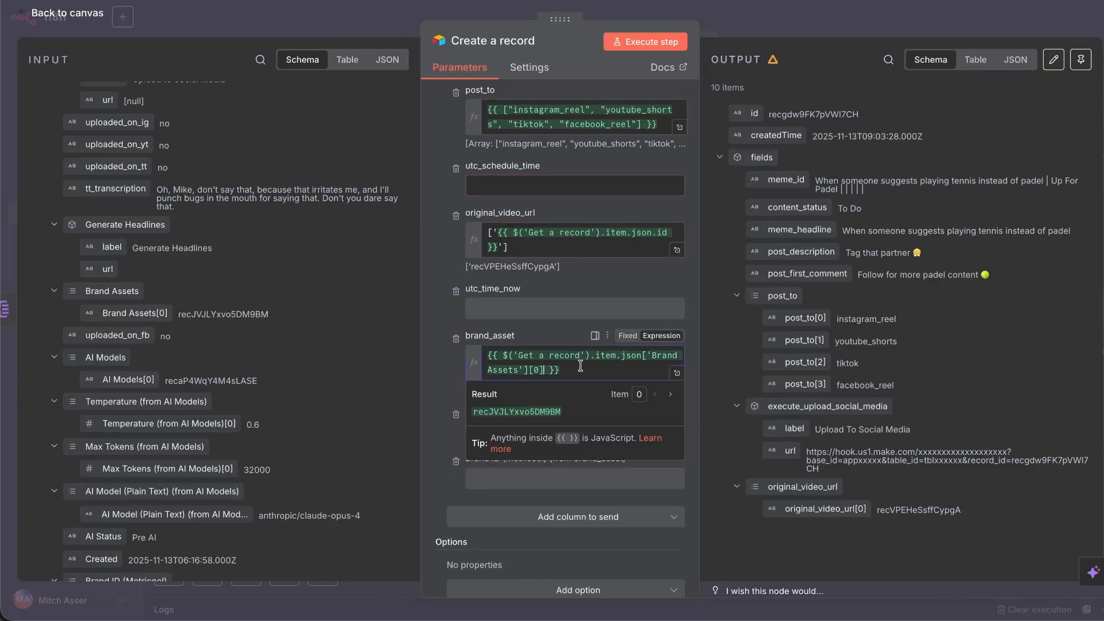
{"action": "left_click", "coordinate": [488, 356]}
{"action": "type", "text": "['"}
{"action": "key", "text": "Down"}
{"action": "key", "text": "Down"}
{"action": "type", "text": "']"}
{"action": "left_click", "coordinate": [181, 79]}
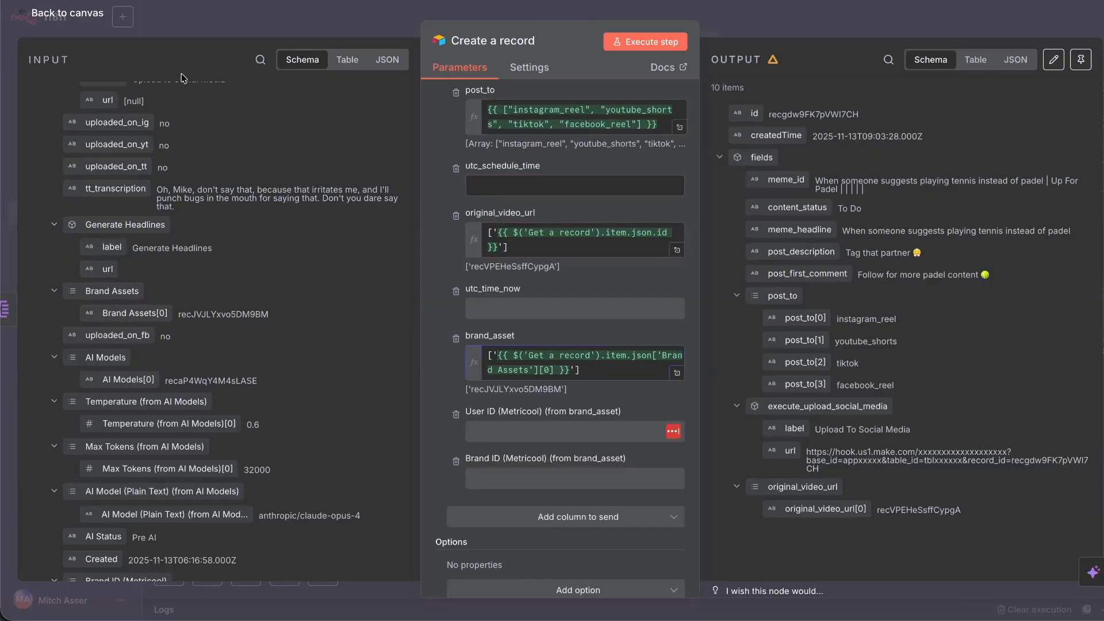
{"action": "left_click", "coordinate": [84, 17]}
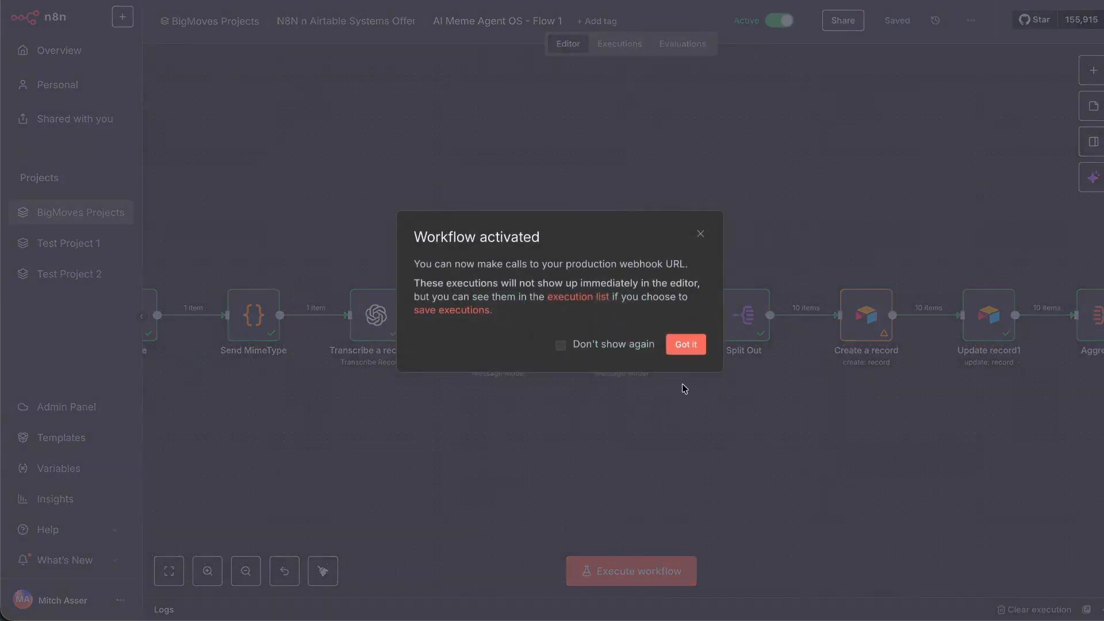
Activate the Flow 1 workflow in n8n.
{"action": "left_click", "coordinate": [684, 342]}
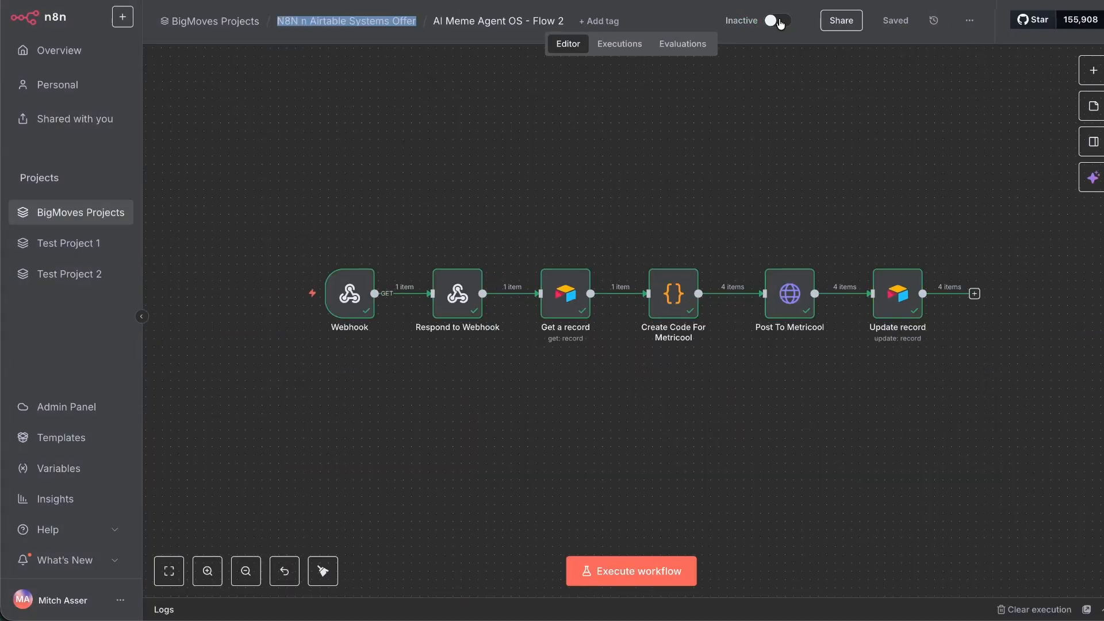
{"action": "left_click", "coordinate": [780, 24]}
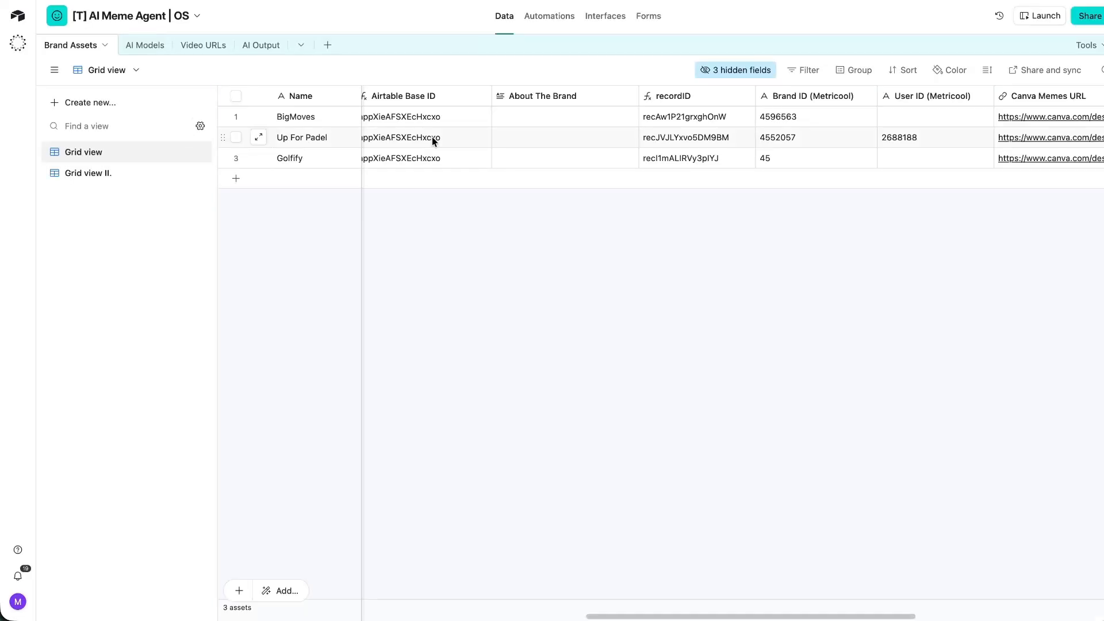
{"action": "scroll", "coordinate": [513, 133], "scroll_direction": "left", "scroll_amount": 10}
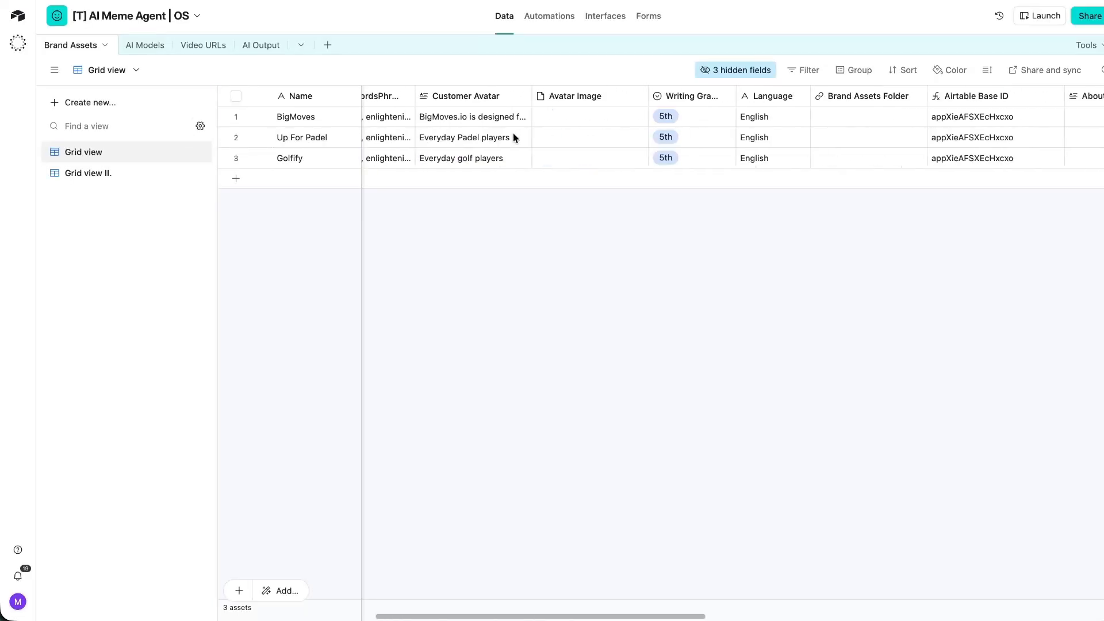
{"action": "scroll", "coordinate": [516, 139], "scroll_direction": "right", "scroll_amount": 10}
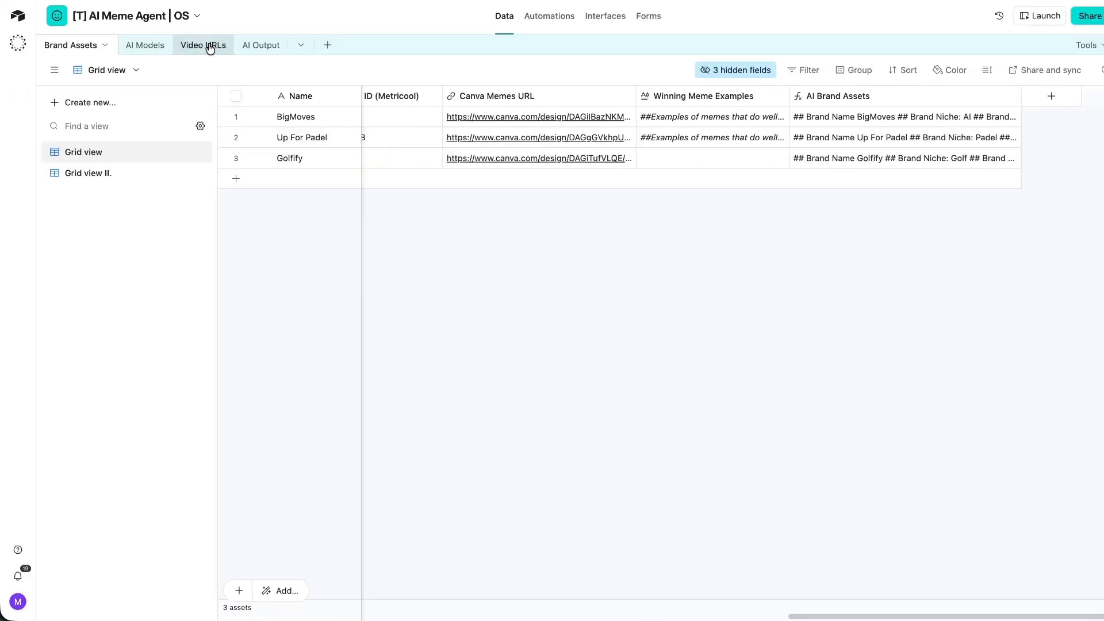
In Video URLs, remove '-test' from the Extract Tiktok Video button's webhook URL formula.
{"action": "left_click", "coordinate": [207, 45]}
{"action": "scroll", "coordinate": [564, 98], "scroll_direction": "right", "scroll_amount": 12}
{"action": "scroll", "coordinate": [566, 99], "scroll_direction": "left", "scroll_amount": 12}
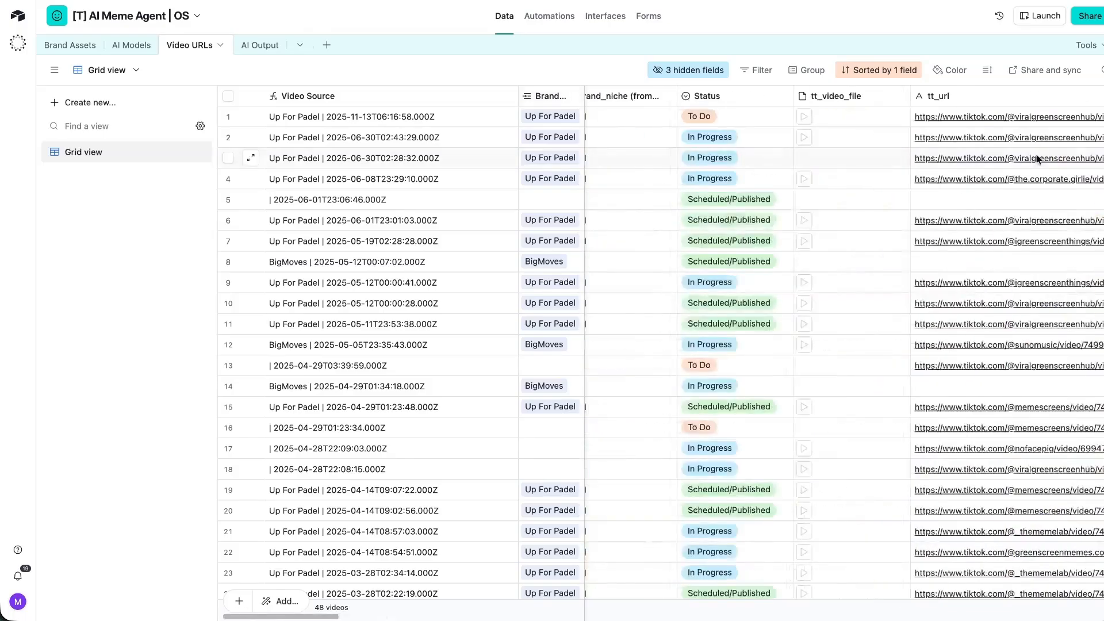
{"action": "scroll", "coordinate": [1012, 153], "scroll_direction": "right", "scroll_amount": 5}
{"action": "scroll", "coordinate": [997, 152], "scroll_direction": "right", "scroll_amount": 3}
{"action": "double_click", "coordinate": [869, 96]}
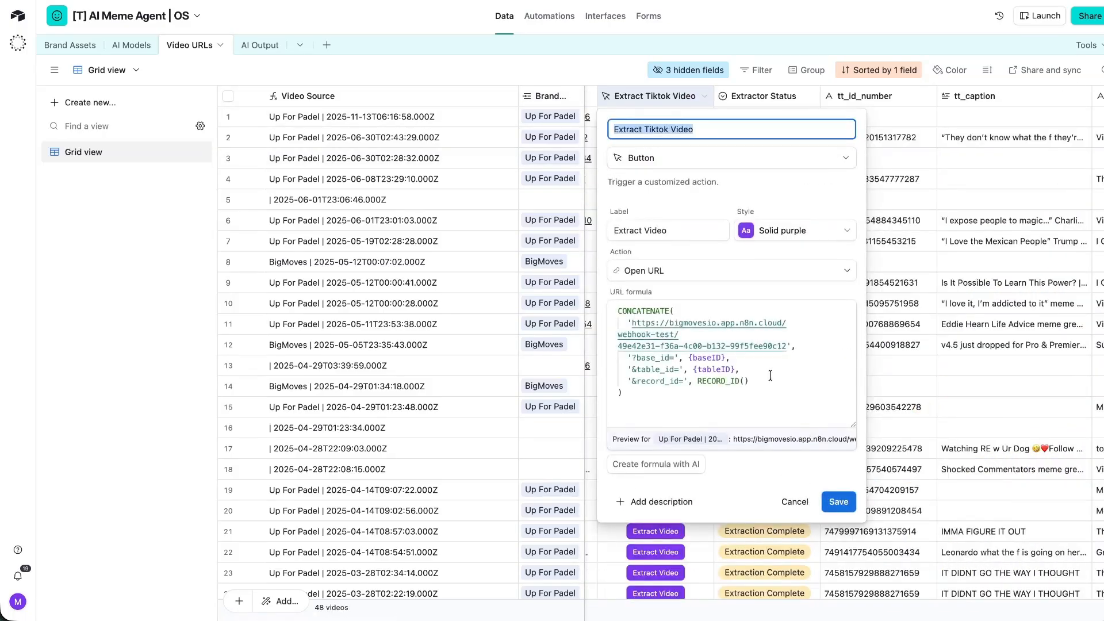
{"action": "left_click", "coordinate": [690, 360]}
{"action": "left_click", "coordinate": [672, 335]}
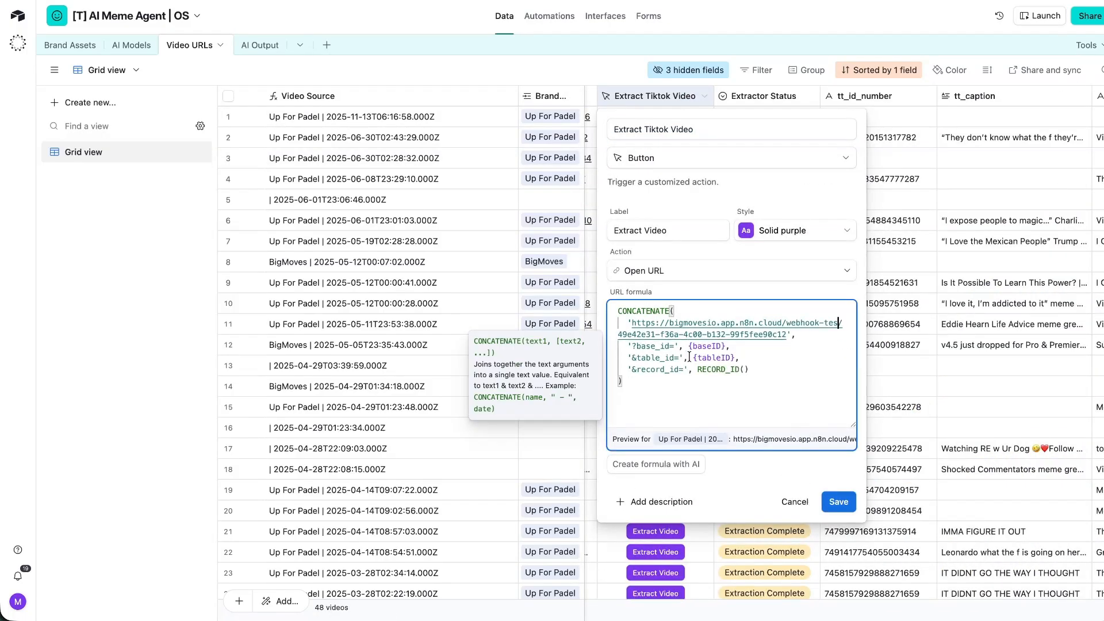
{"action": "left_click", "coordinate": [838, 502]}
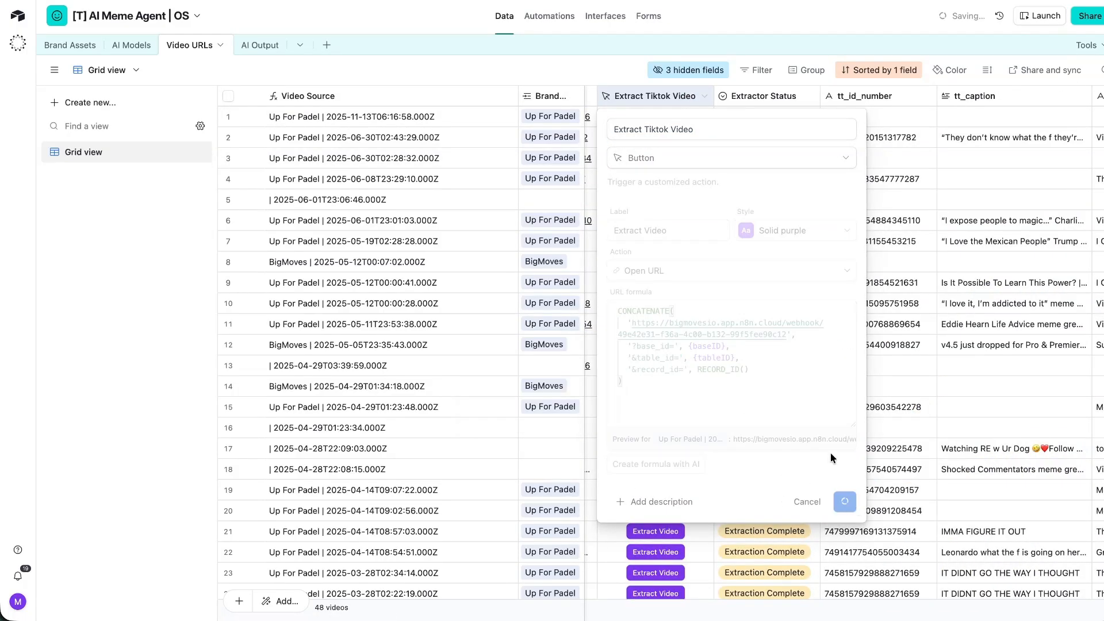
In AI Output, remove the test suffix from the execute_upload_social_media button's webhook URL.
{"action": "left_click", "coordinate": [253, 45]}
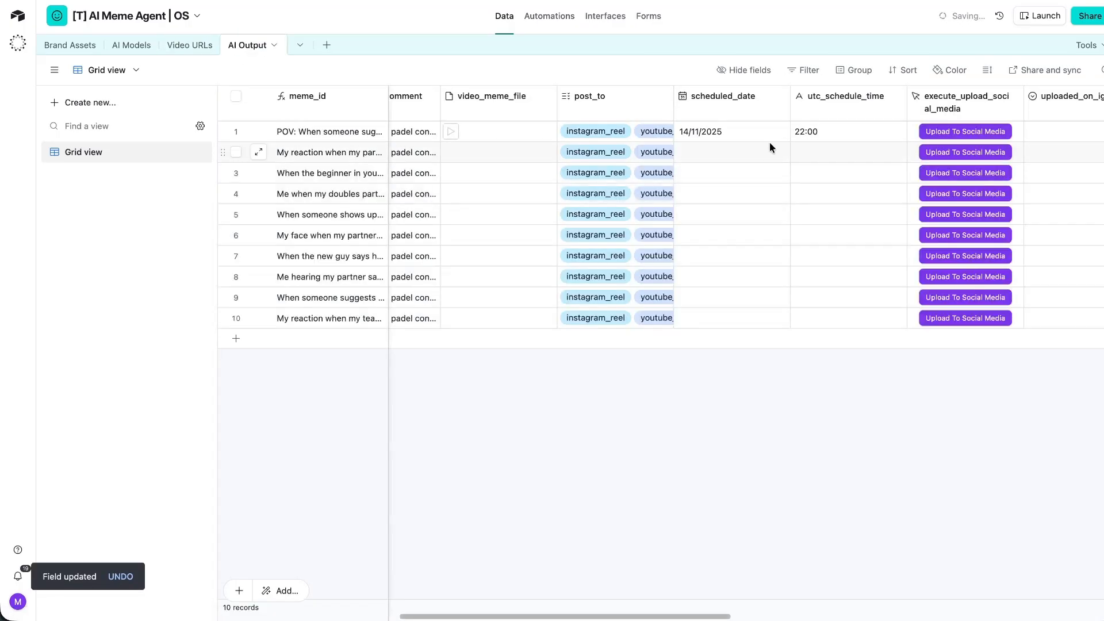
{"action": "double_click", "coordinate": [944, 102]}
{"action": "key", "text": "BackSpace"}
{"action": "key", "text": "BackSpace"}
{"action": "key", "text": "BackSpace"}
{"action": "key", "text": "BackSpace"}
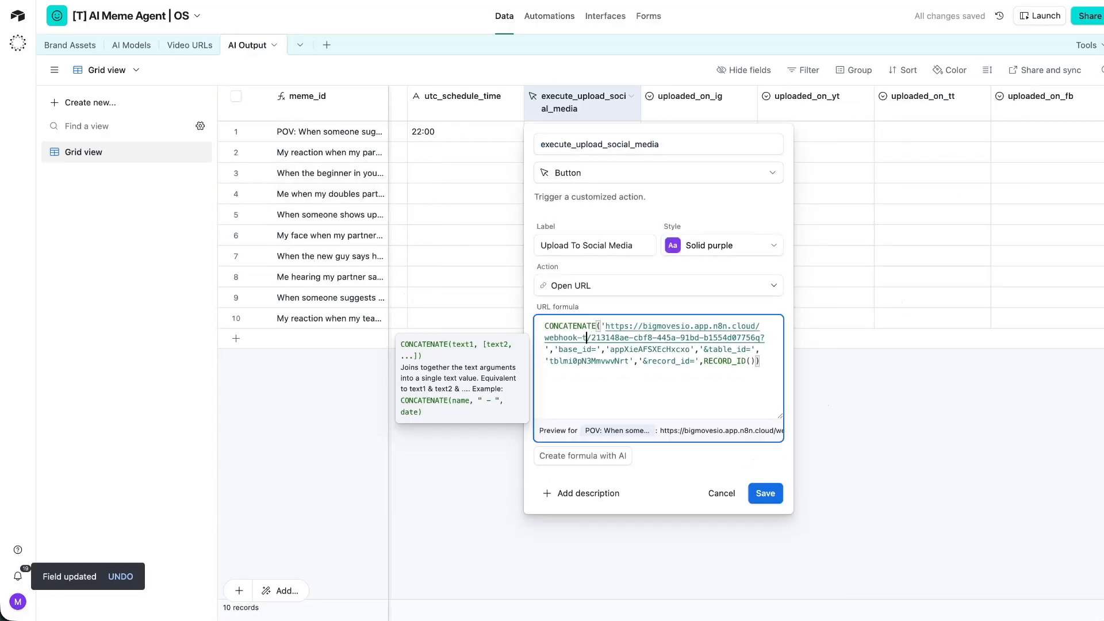
{"action": "left_click", "coordinate": [765, 493]}
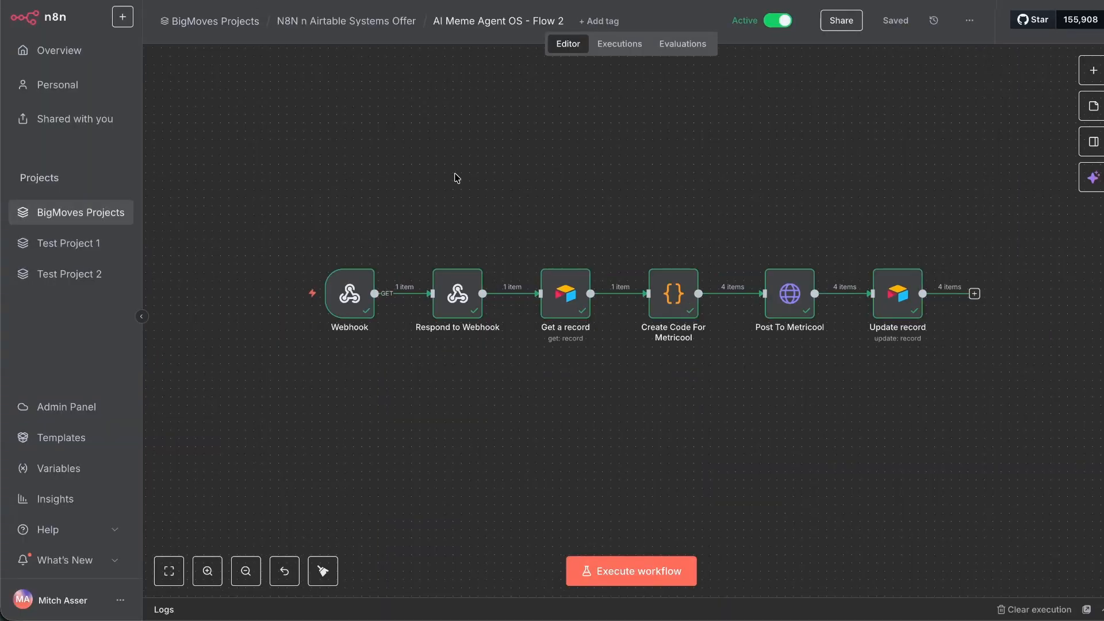
In AI Meme Agent OS - Flow 2, inspect the Create Code For Metricool node's output.
{"action": "scroll", "coordinate": [403, 180], "scroll_direction": "down", "scroll_amount": 1}
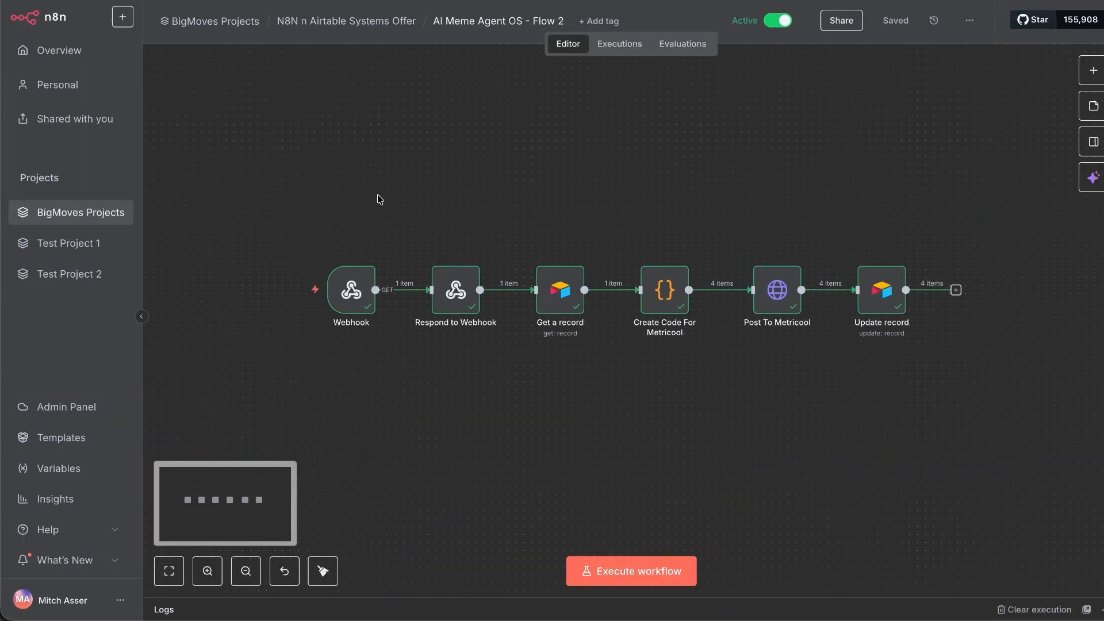
{"action": "left_click_drag", "start_coordinate": [236, 199], "coordinate": [490, 355]}
{"action": "left_click", "coordinate": [491, 355]}
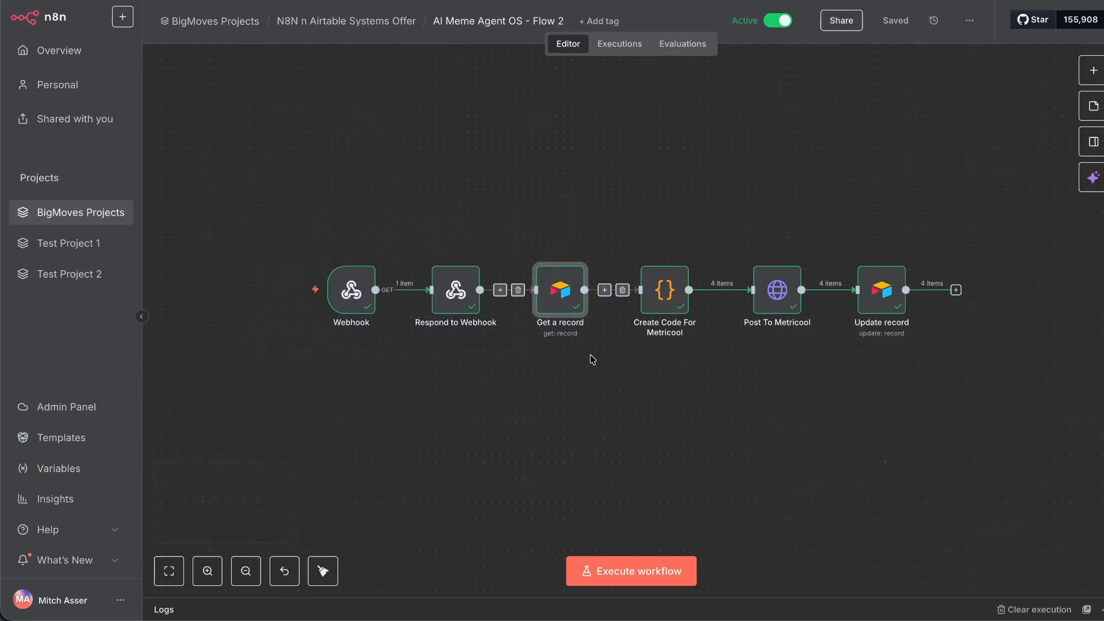
{"action": "mouse_move", "coordinate": [570, 285]}
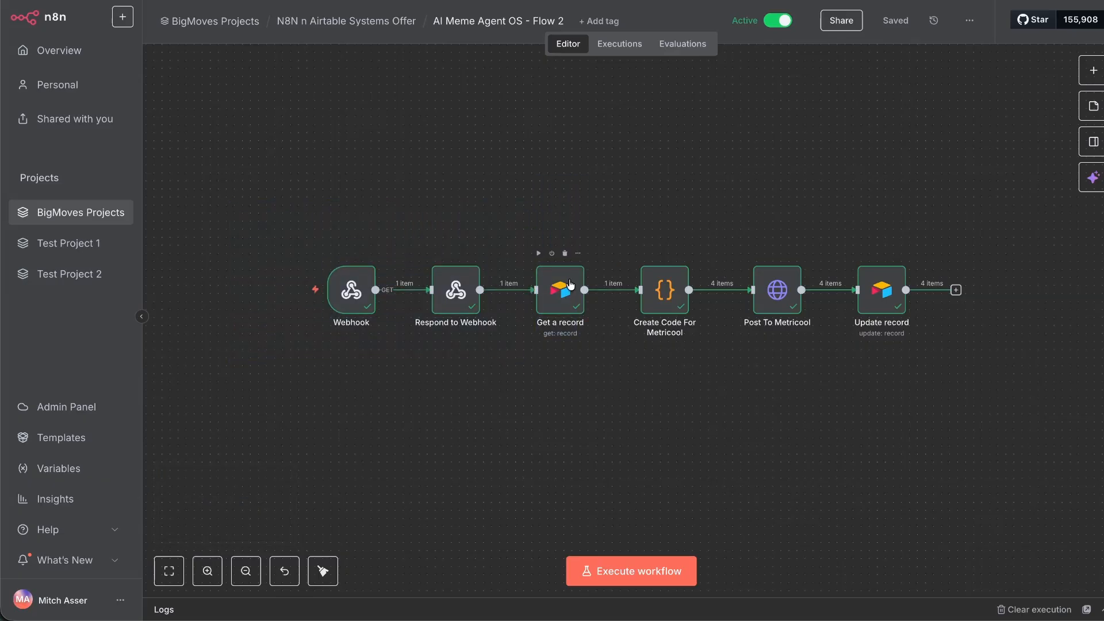
{"action": "left_click_drag", "start_coordinate": [605, 198], "coordinate": [692, 411]}
{"action": "left_click", "coordinate": [691, 410]}
{"action": "double_click", "coordinate": [677, 304]}
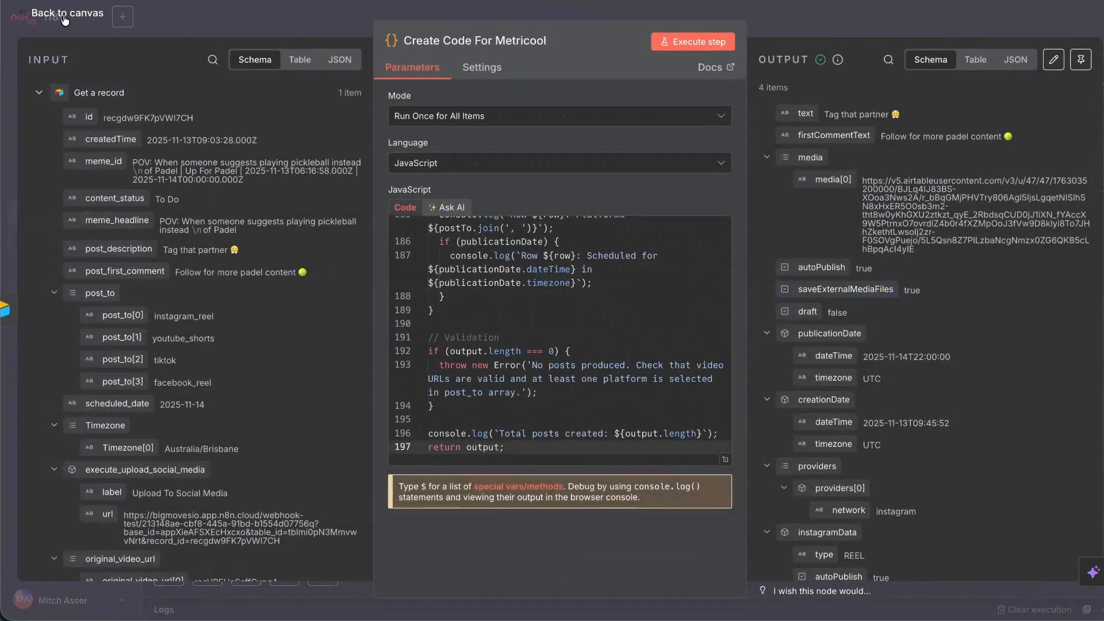
{"action": "left_click", "coordinate": [64, 17]}
Inspect the Post To Metricool node, which returns four PENDING scheduled posts.
{"action": "scroll", "coordinate": [489, 188], "scroll_direction": "right", "scroll_amount": 5}
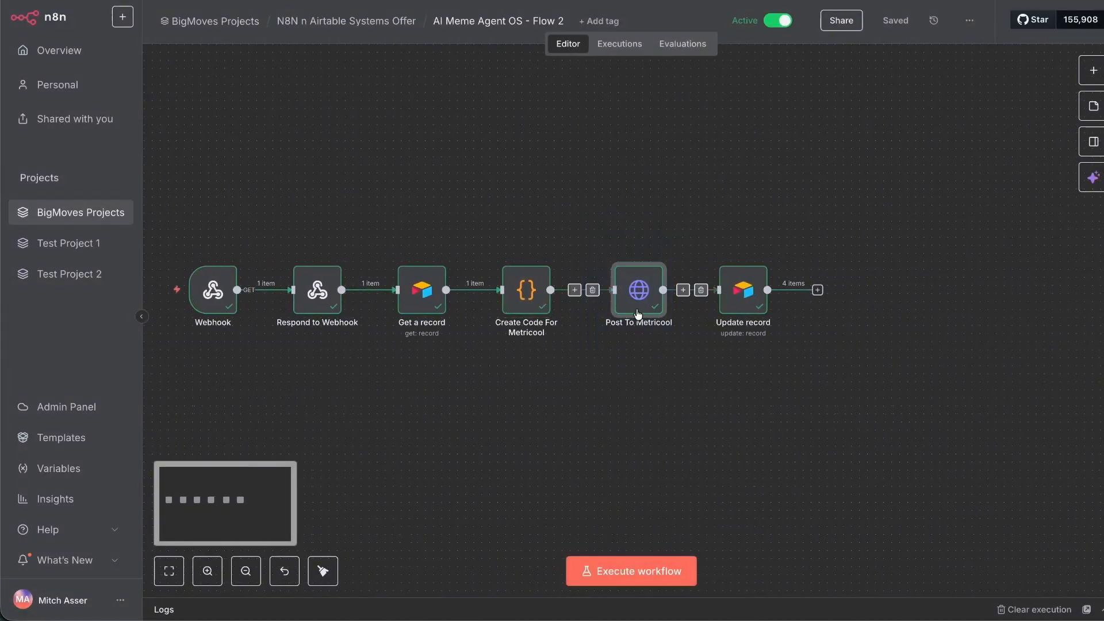
{"action": "double_click", "coordinate": [635, 304]}
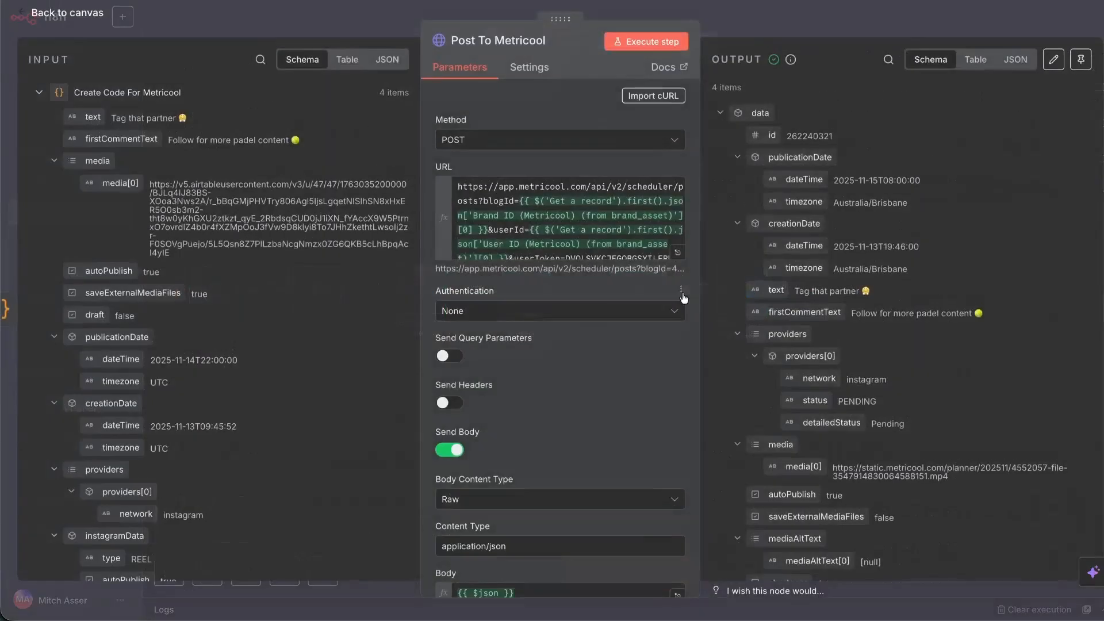
{"action": "left_click", "coordinate": [80, 17]}
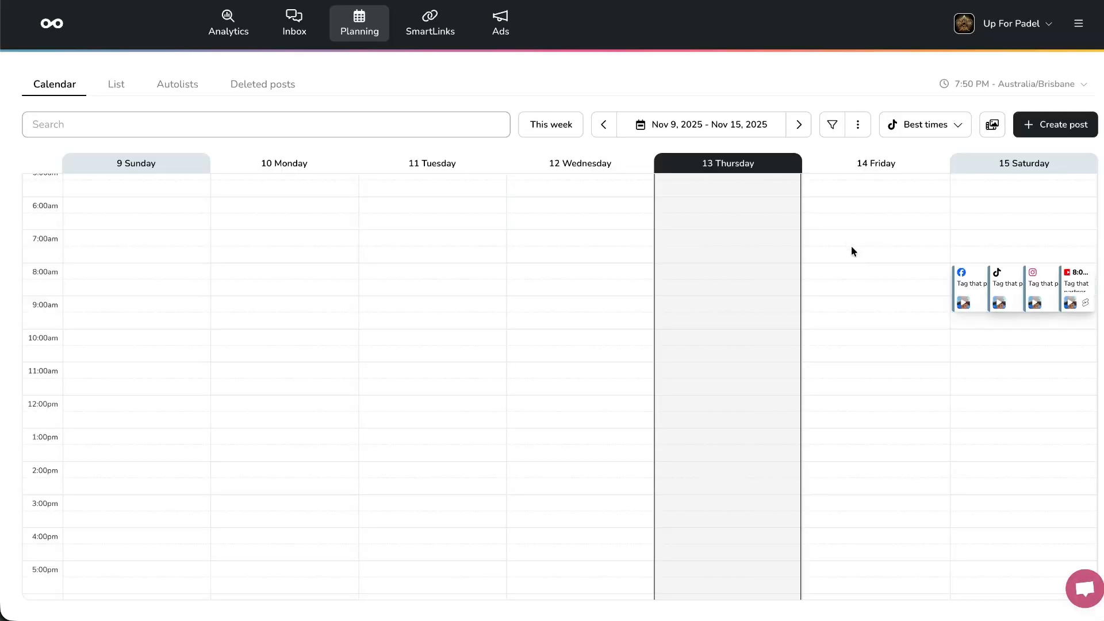
Open the Saturday 8:00 AM Instagram post in the Metricool calendar.
{"action": "left_click", "coordinate": [1025, 292]}
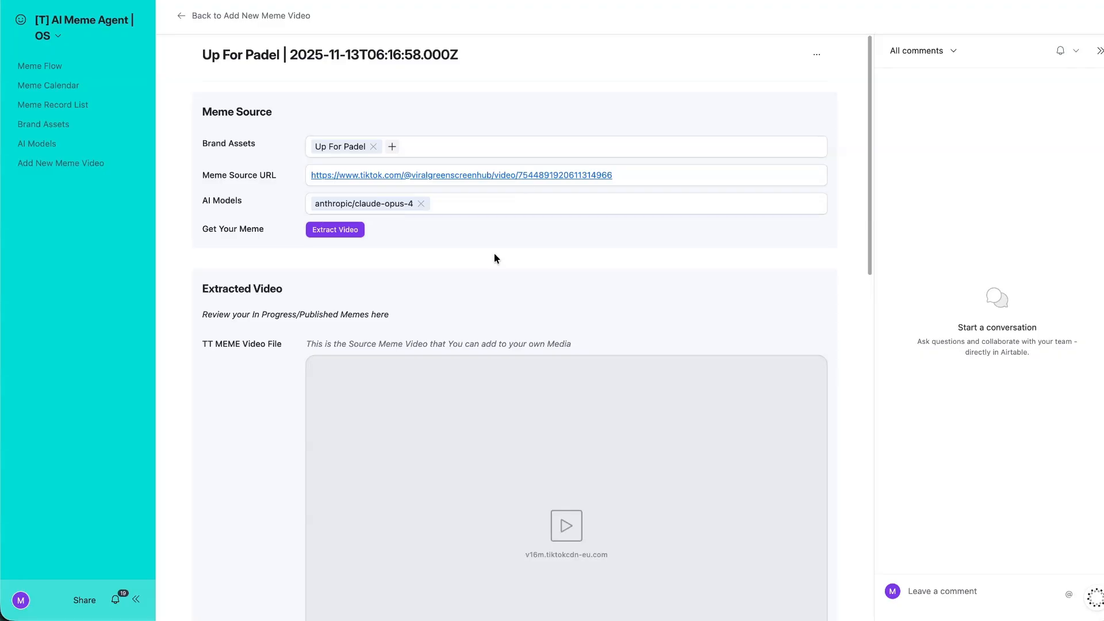
Create an Up For Padel meme video using anthropic/claude-opus-4 and the pasted TikTok URL, then extract it.
{"action": "scroll", "coordinate": [715, 295], "scroll_direction": "down", "scroll_amount": 7}
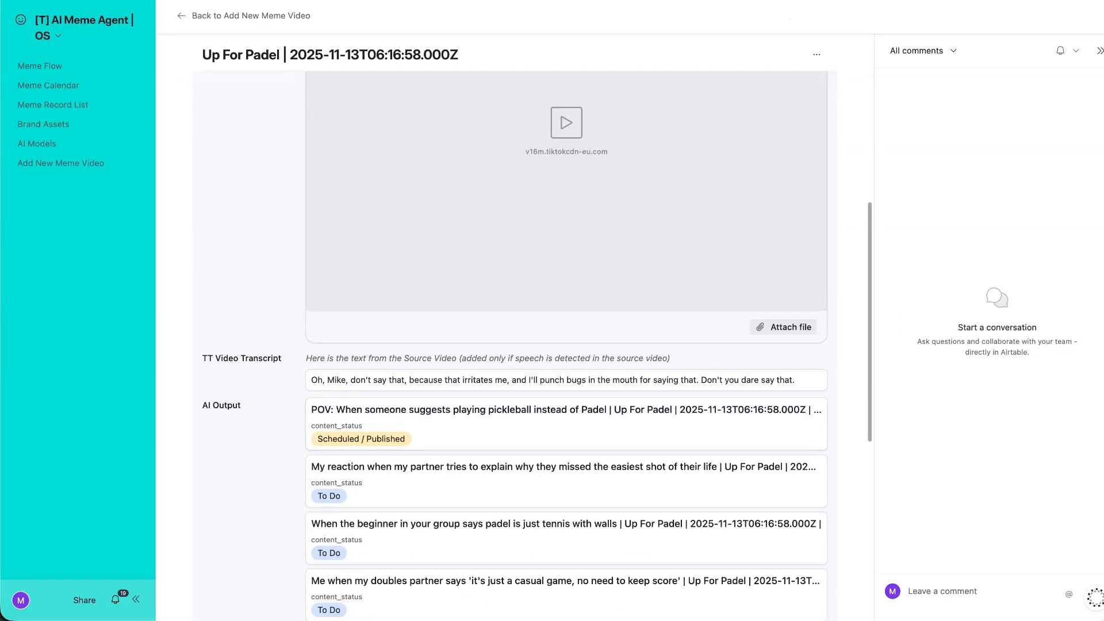
{"action": "scroll", "coordinate": [716, 113], "scroll_direction": "up", "scroll_amount": 10}
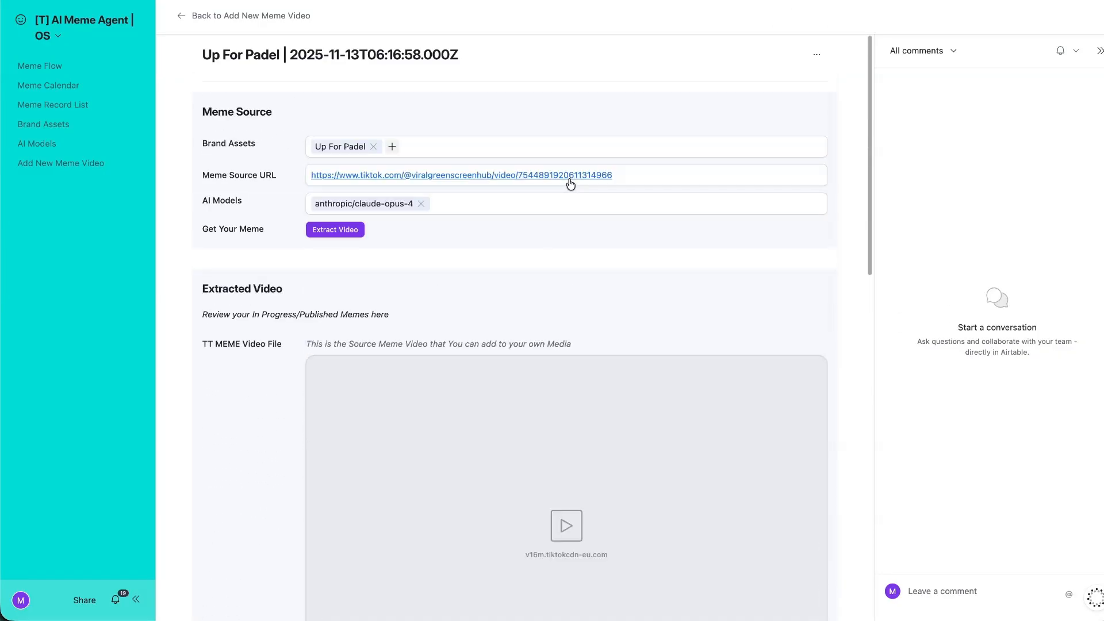
{"action": "left_click", "coordinate": [193, 17]}
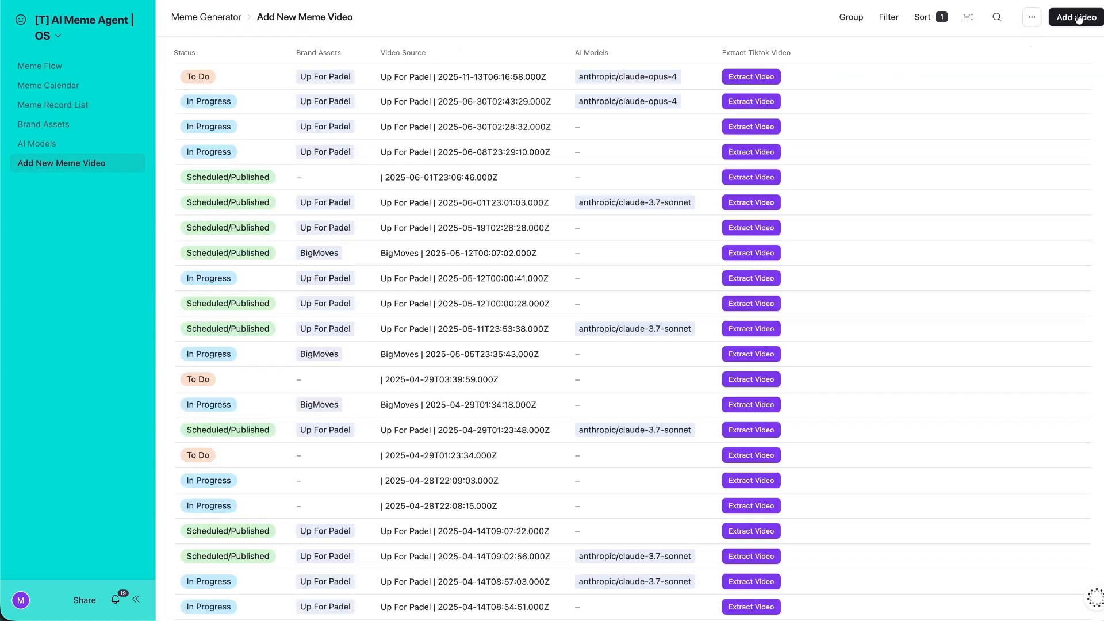
{"action": "left_click", "coordinate": [1075, 16]}
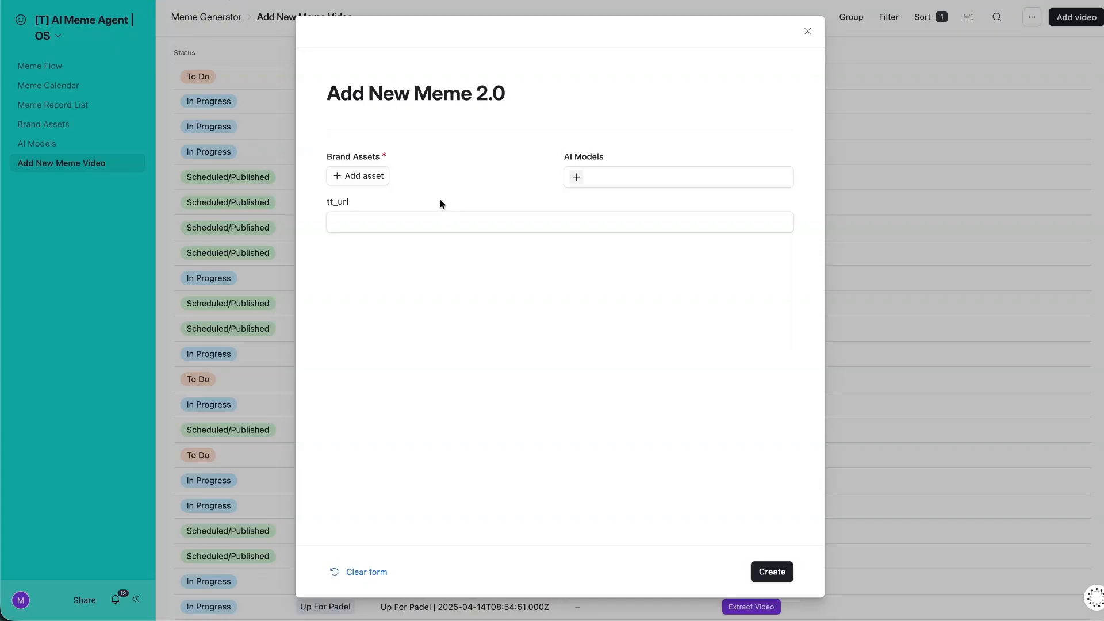
{"action": "left_click", "coordinate": [354, 176]}
{"action": "left_click", "coordinate": [374, 268]}
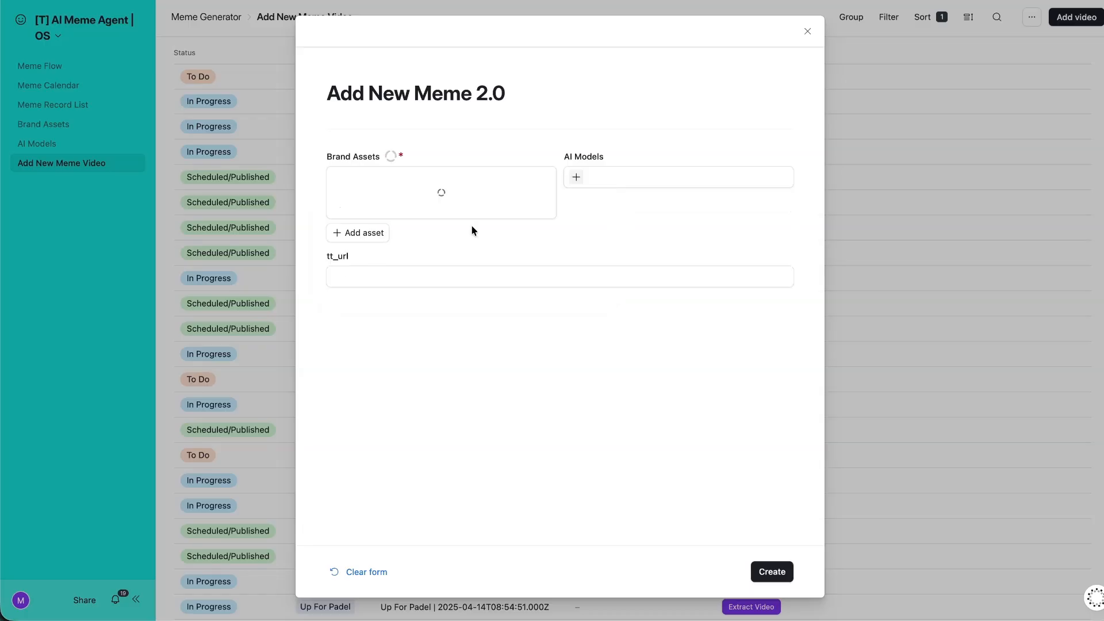
{"action": "left_click", "coordinate": [575, 178]}
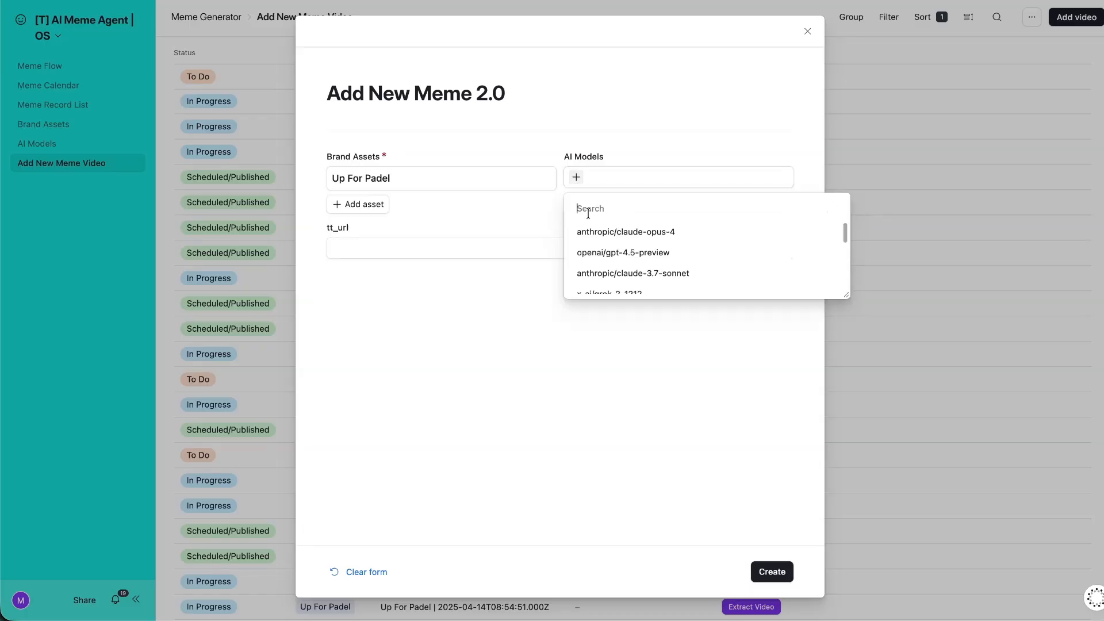
{"action": "left_click", "coordinate": [606, 233]}
{"action": "left_click", "coordinate": [457, 254]}
{"action": "key", "text": "ctrl+v"}
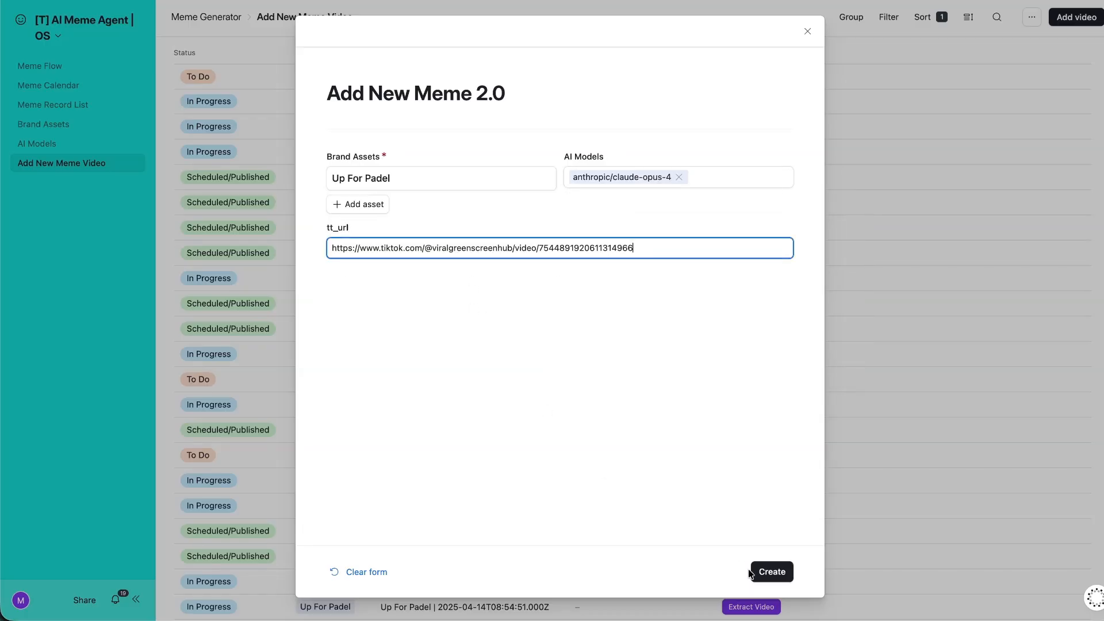
{"action": "left_click", "coordinate": [771, 572]}
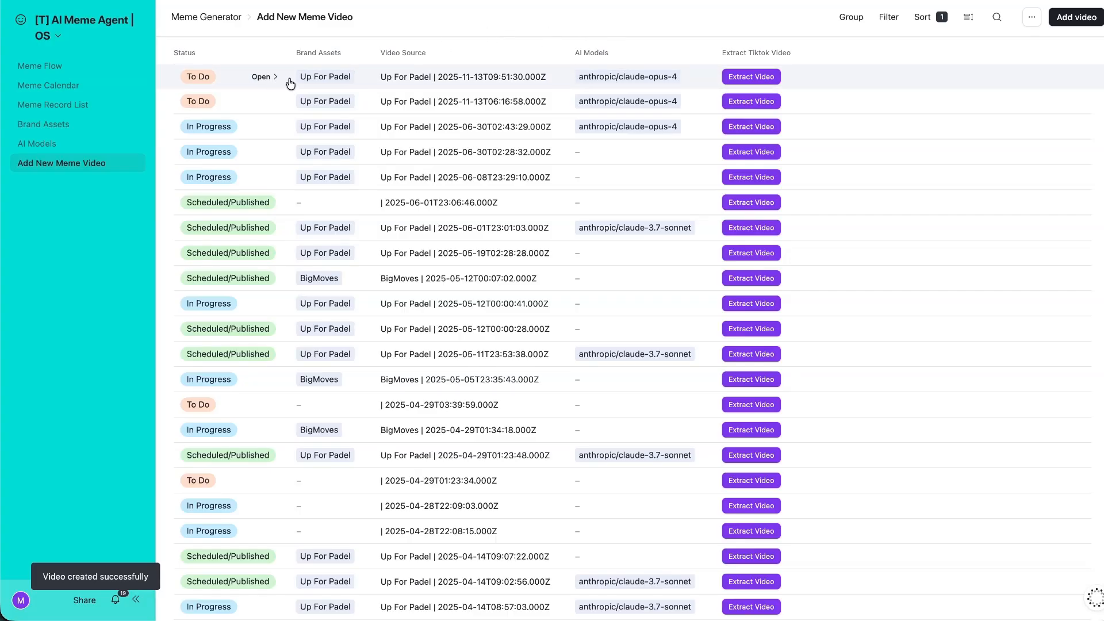
{"action": "left_click", "coordinate": [757, 77]}
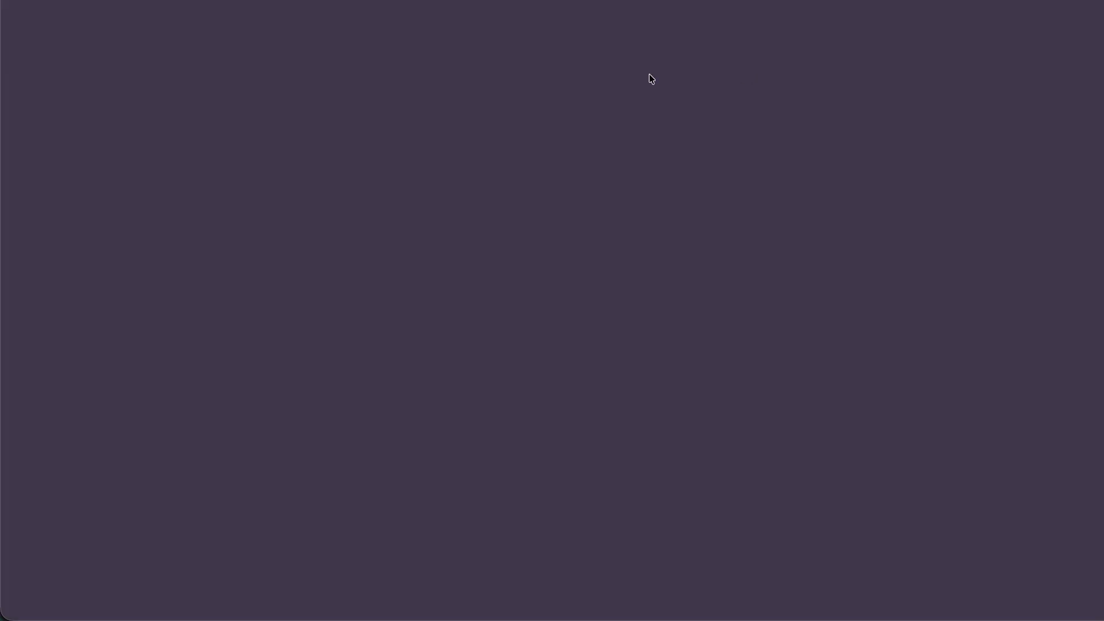
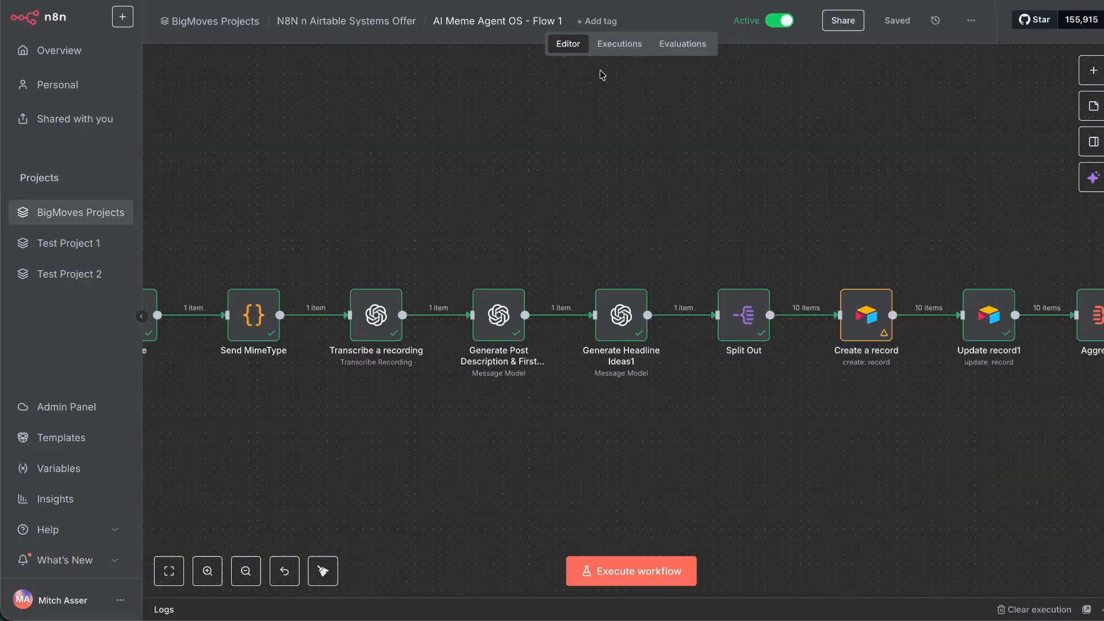
Load the latest Flow 1 execution into the editor and unpin its webhook data.
{"action": "left_click", "coordinate": [612, 43]}
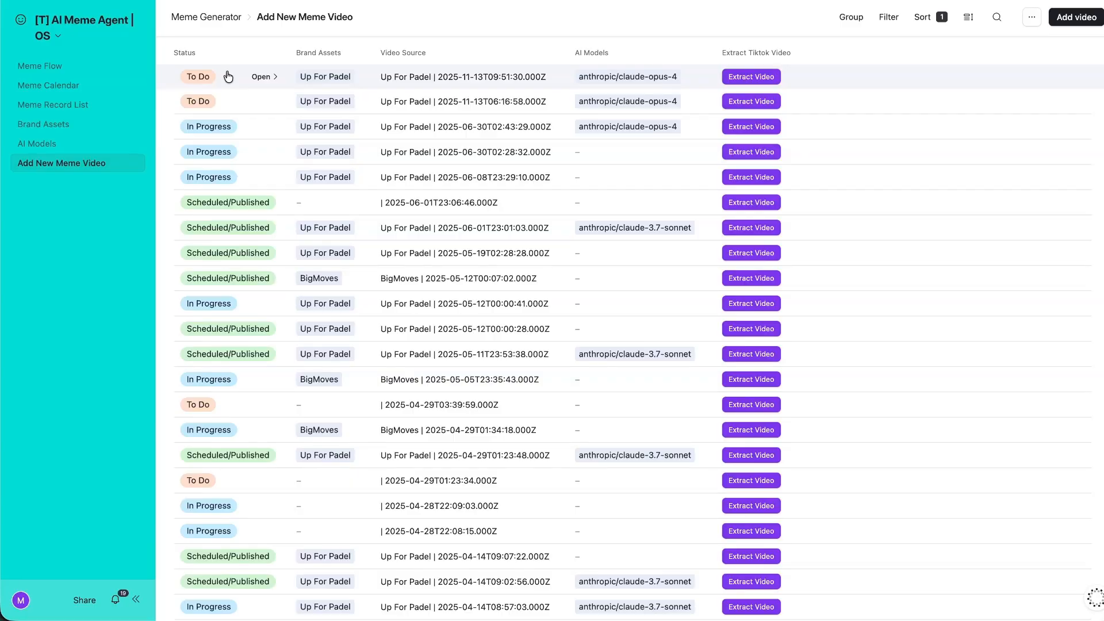
{"action": "left_click", "coordinate": [233, 76]}
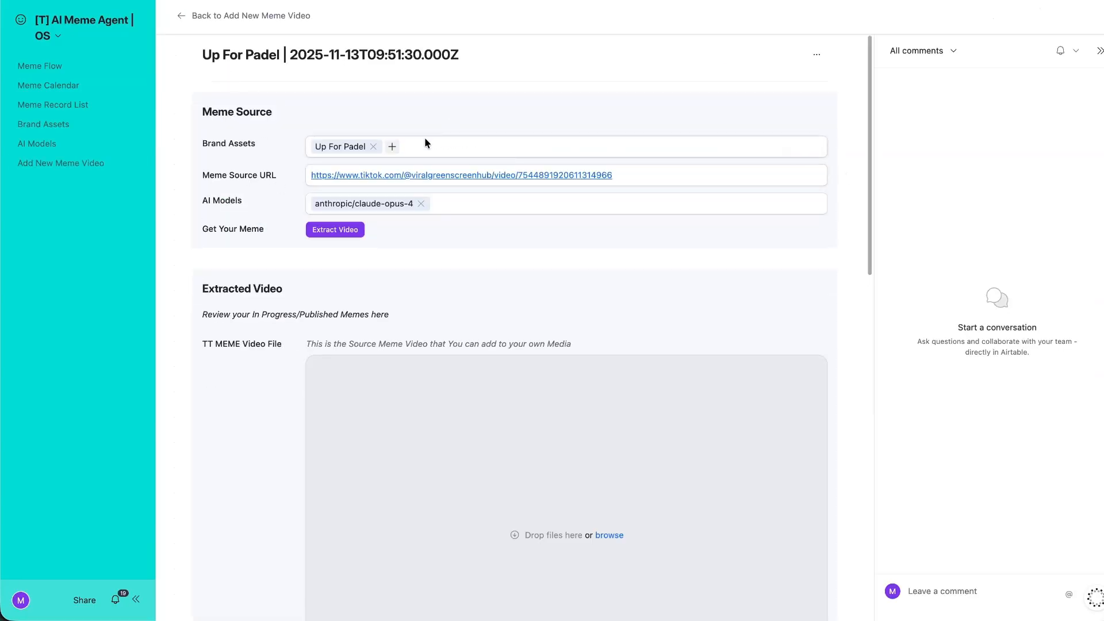
{"action": "scroll", "coordinate": [403, 190], "scroll_direction": "down", "scroll_amount": 4}
{"action": "scroll", "coordinate": [378, 170], "scroll_direction": "down", "scroll_amount": 10}
{"action": "scroll", "coordinate": [394, 148], "scroll_direction": "up", "scroll_amount": 15}
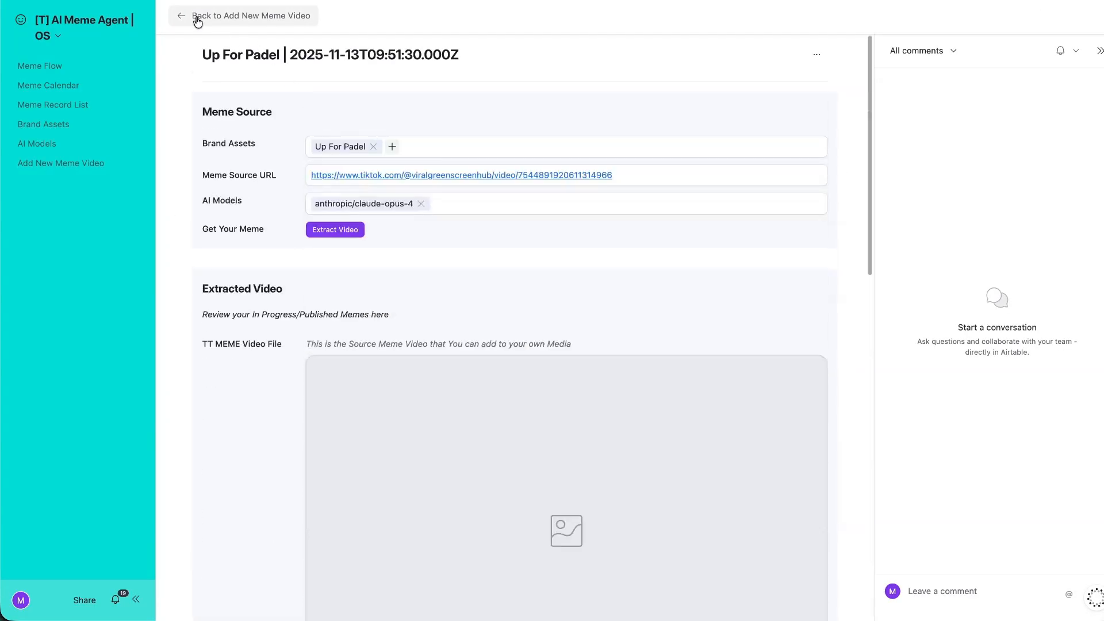
{"action": "left_click", "coordinate": [195, 16]}
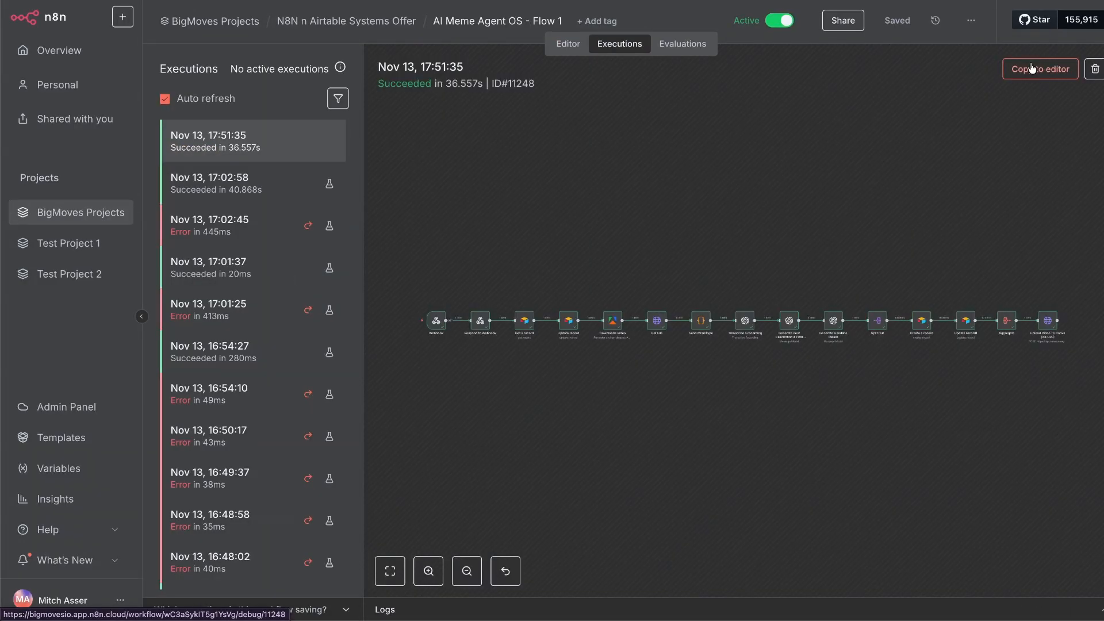
{"action": "left_click", "coordinate": [1030, 69]}
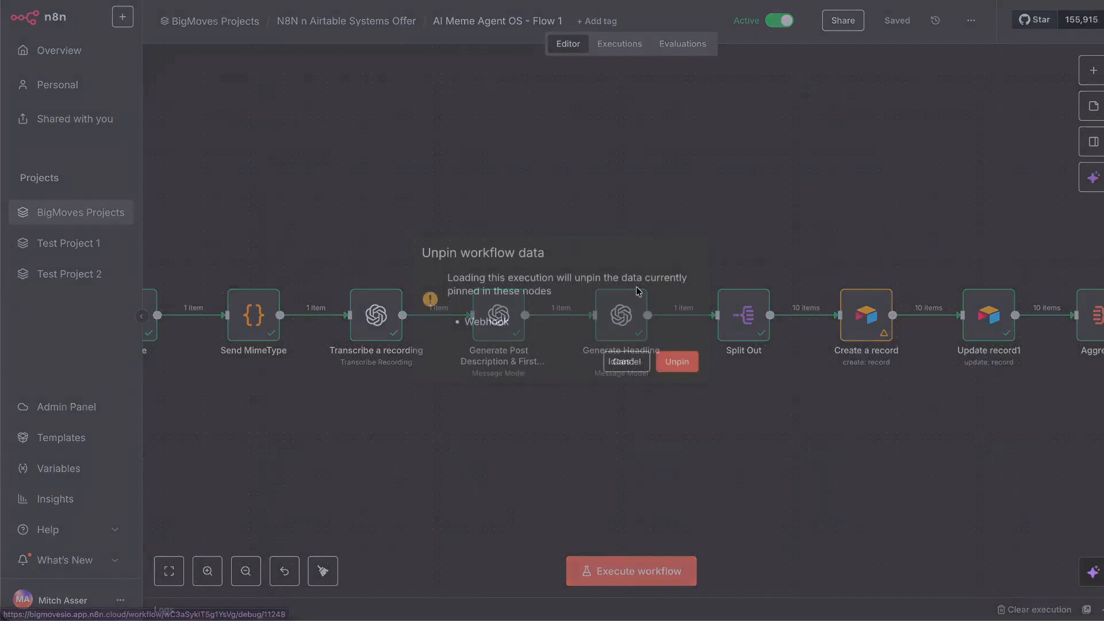
{"action": "left_click", "coordinate": [676, 361]}
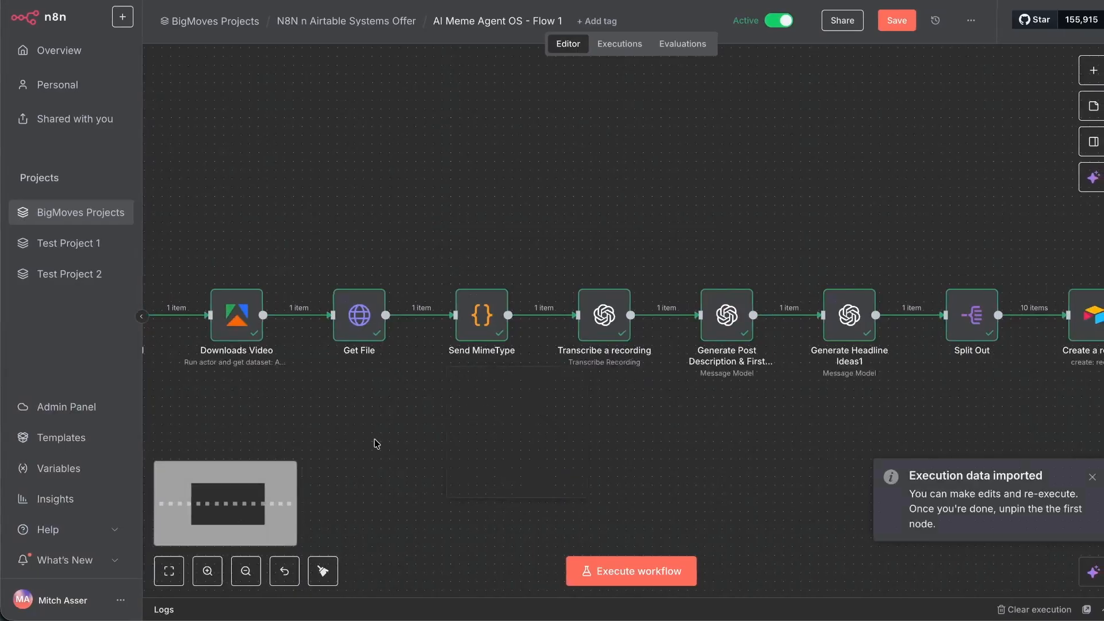
Add a Status column to the Update record node, set to In Progress.
{"action": "scroll", "coordinate": [372, 439], "scroll_direction": "left", "scroll_amount": 5}
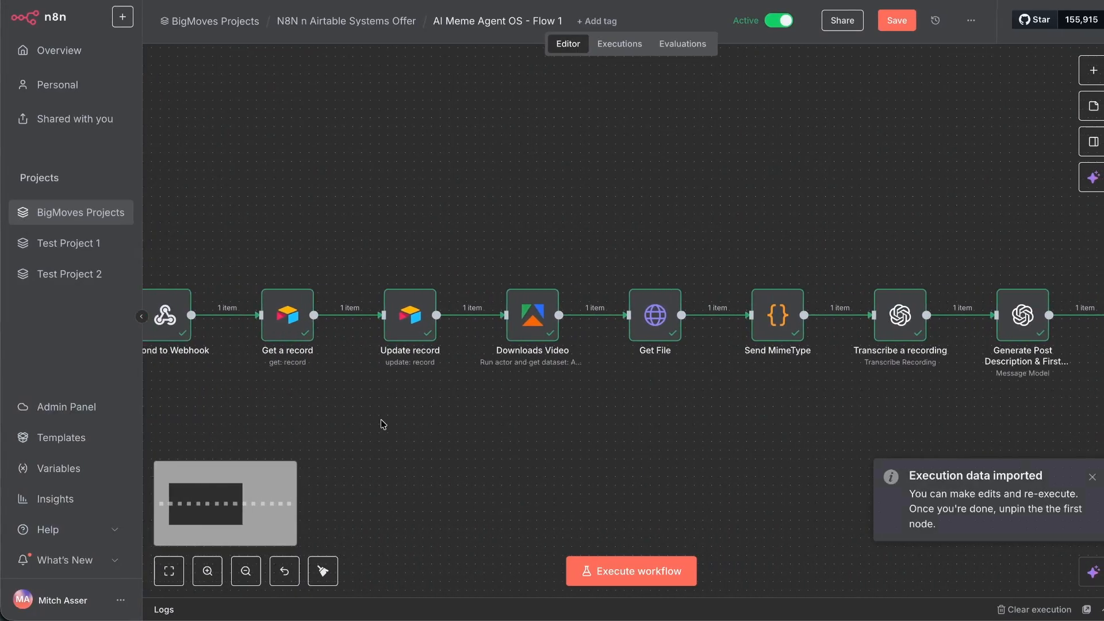
{"action": "double_click", "coordinate": [427, 325]}
{"action": "scroll", "coordinate": [495, 396], "scroll_direction": "down", "scroll_amount": 3}
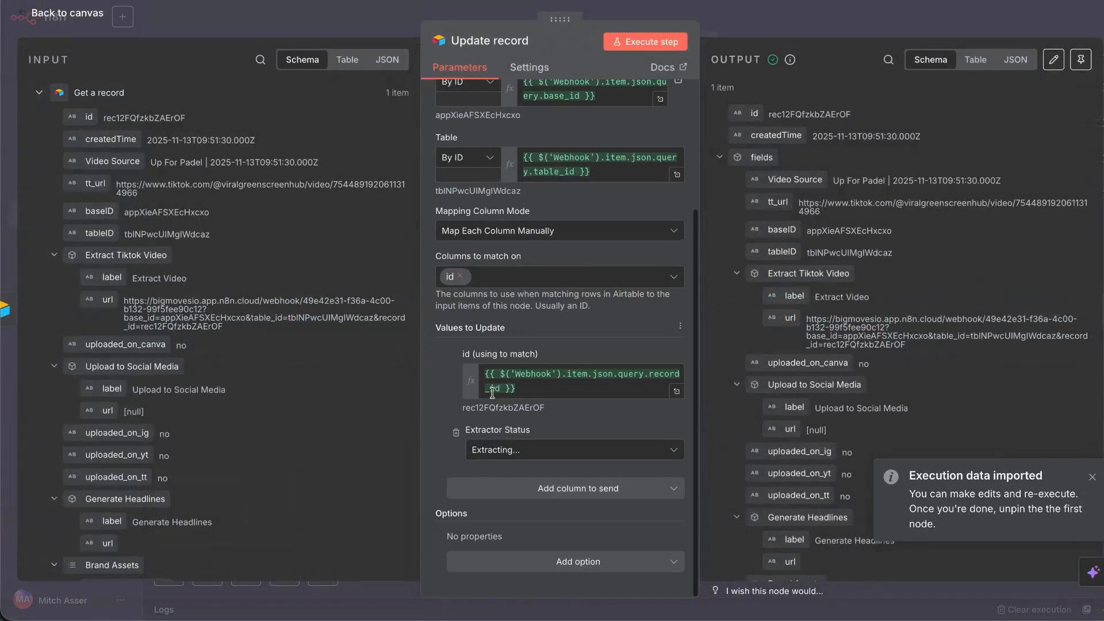
{"action": "left_click", "coordinate": [535, 498]}
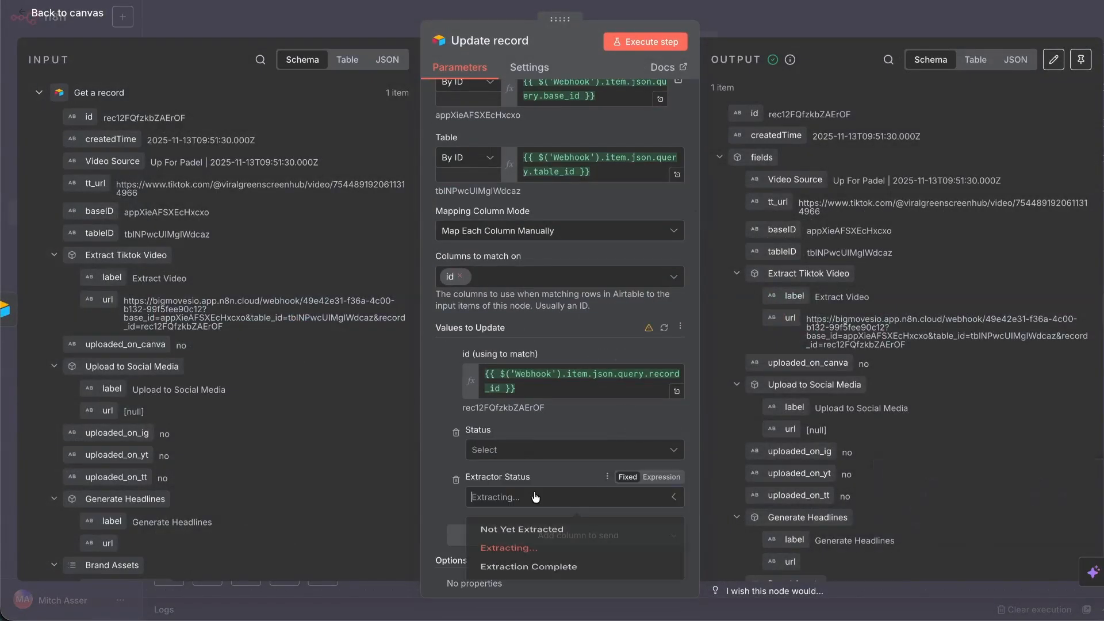
{"action": "left_click", "coordinate": [523, 454]}
{"action": "left_click", "coordinate": [524, 454]}
{"action": "left_click", "coordinate": [524, 454]}
{"action": "left_click", "coordinate": [523, 509]}
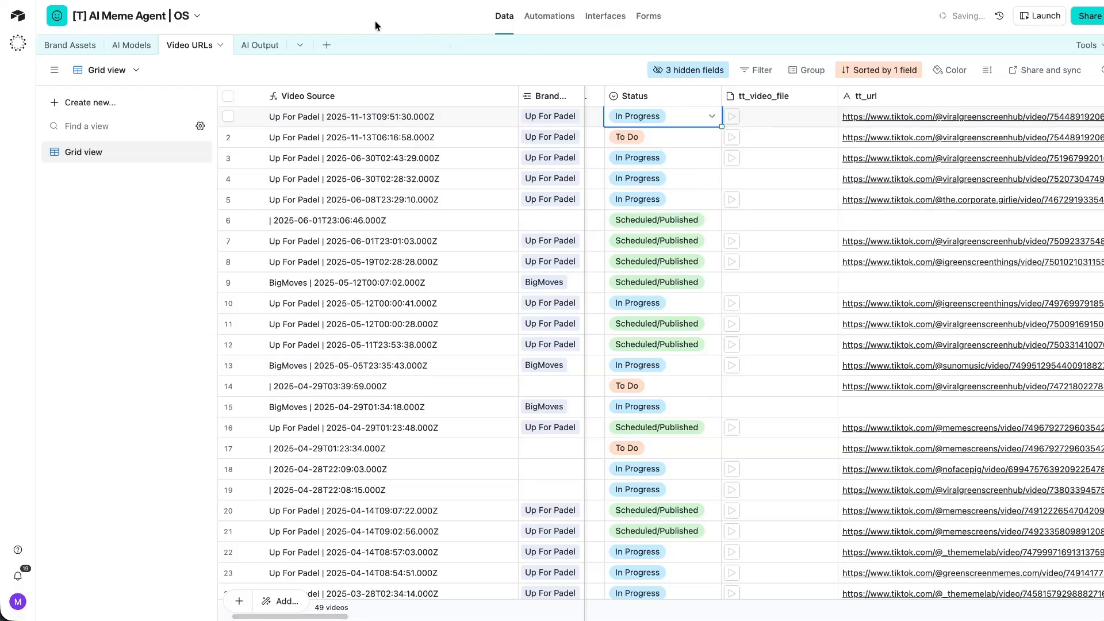
{"action": "left_click", "coordinate": [376, 22]}
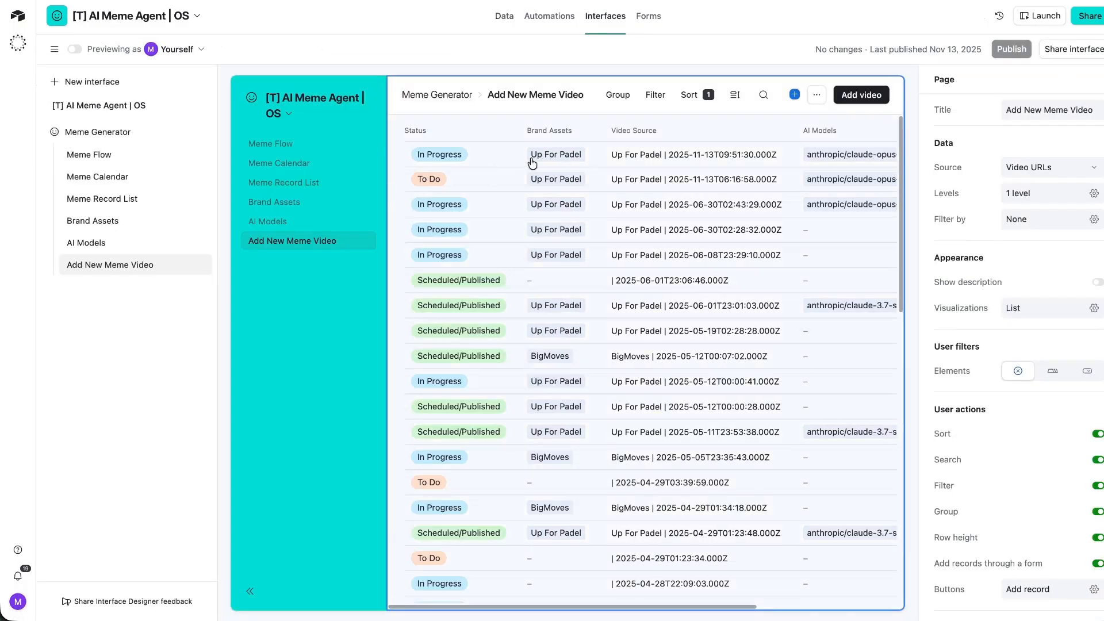
Show the hidden Extractor Status field as a column in the meme video list.
{"action": "left_click", "coordinate": [532, 163]}
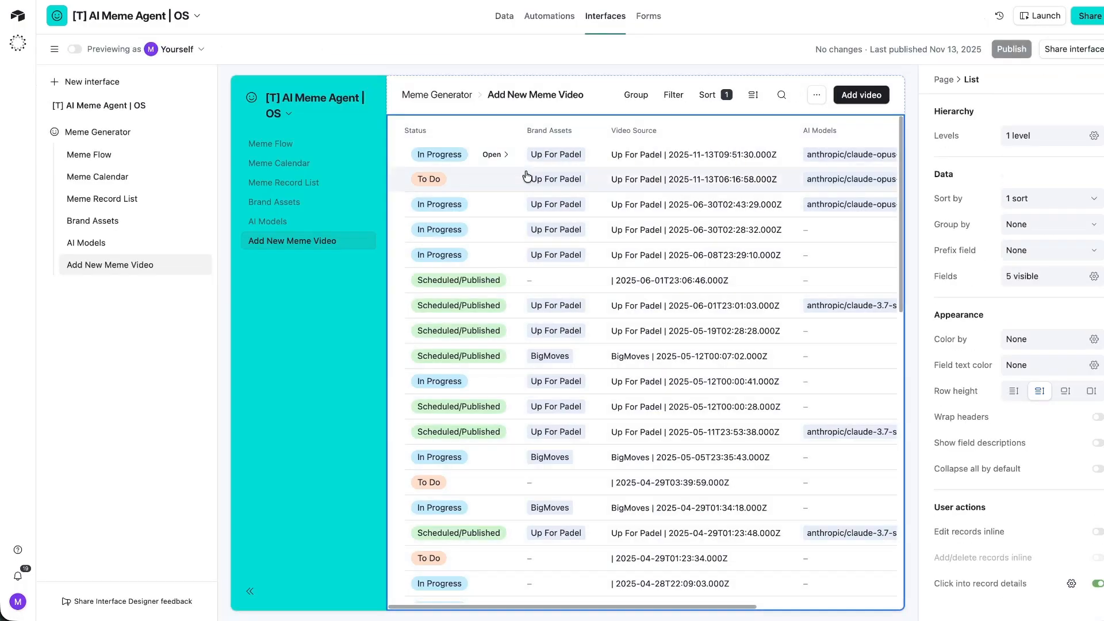
{"action": "scroll", "coordinate": [695, 172], "scroll_direction": "right", "scroll_amount": 3}
{"action": "left_click", "coordinate": [876, 133]}
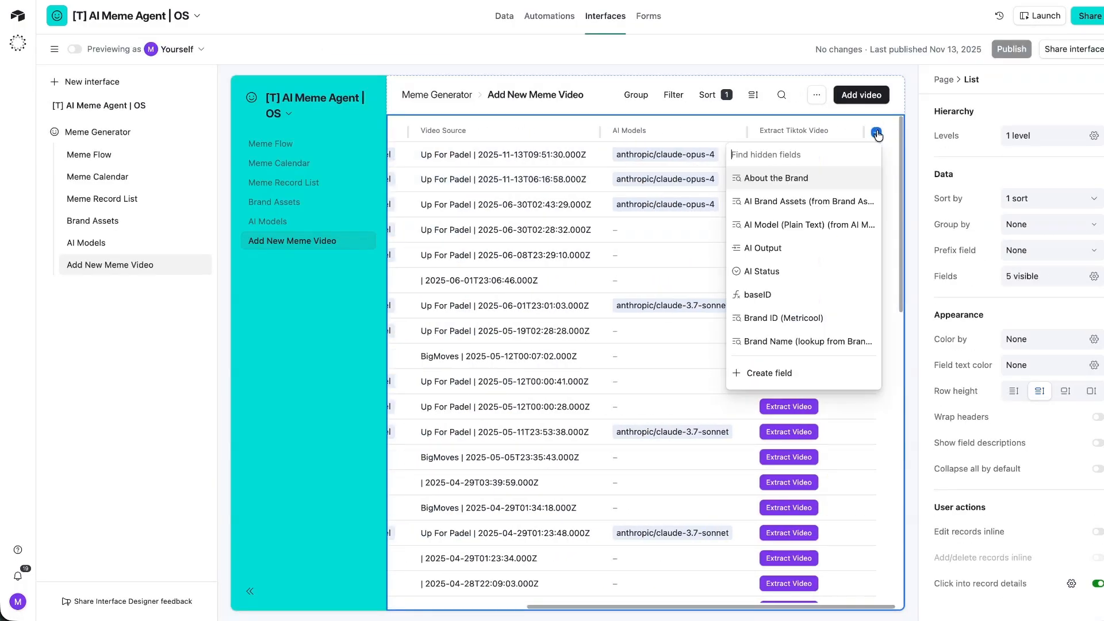
{"action": "type", "text": "st"}
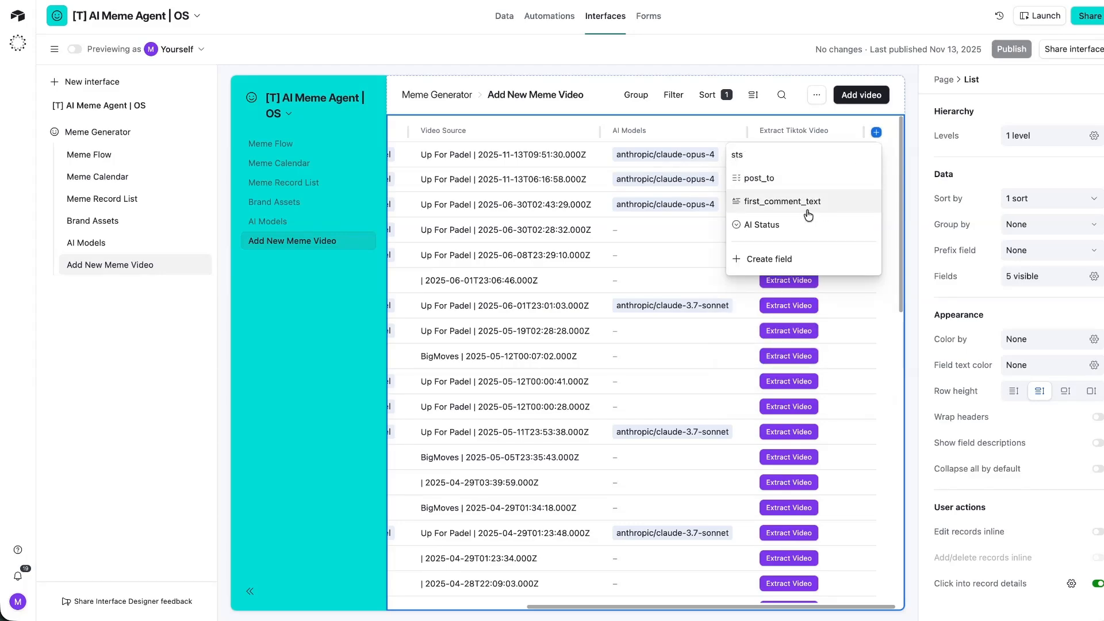
{"action": "left_click", "coordinate": [775, 271]}
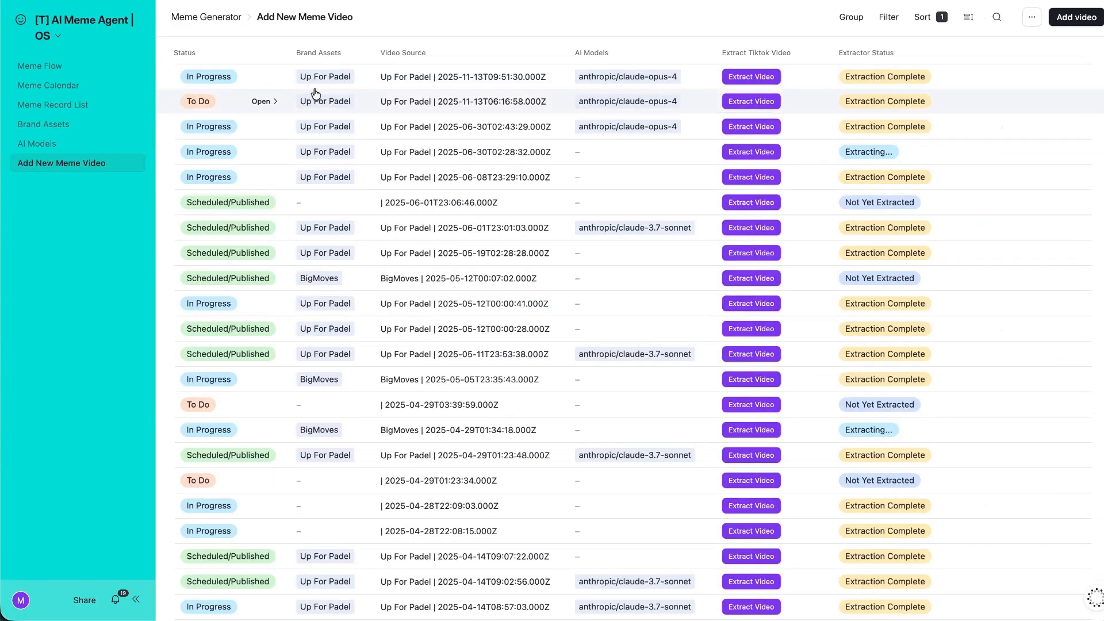
Open the newest meme video's first AI Output and select its meme_headline text for editing.
{"action": "left_click", "coordinate": [264, 77]}
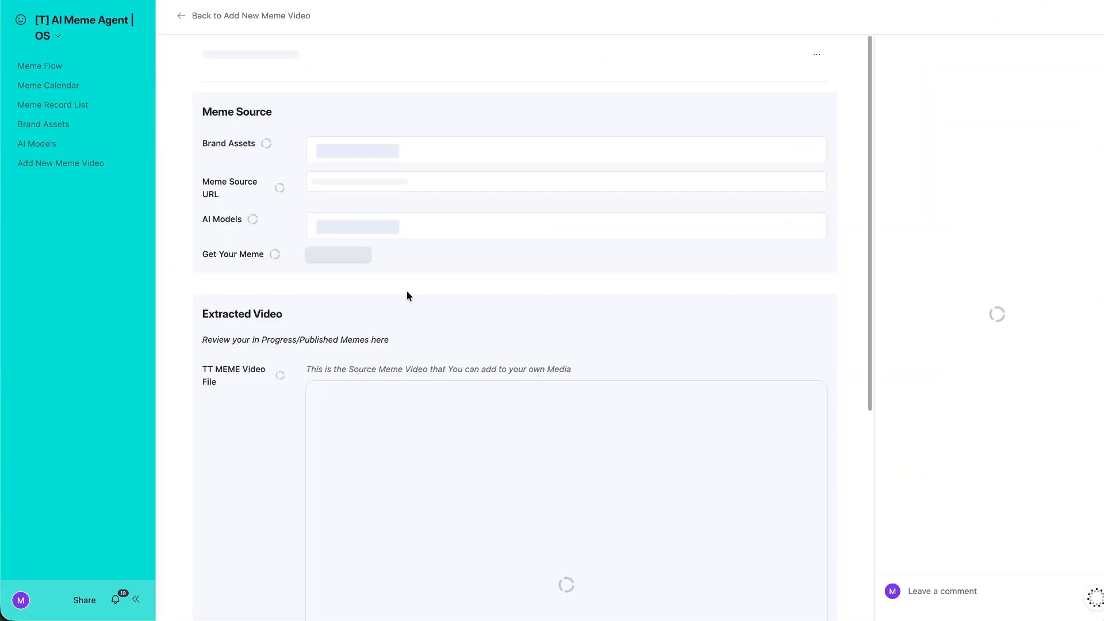
{"action": "scroll", "coordinate": [407, 292], "scroll_direction": "down", "scroll_amount": 5}
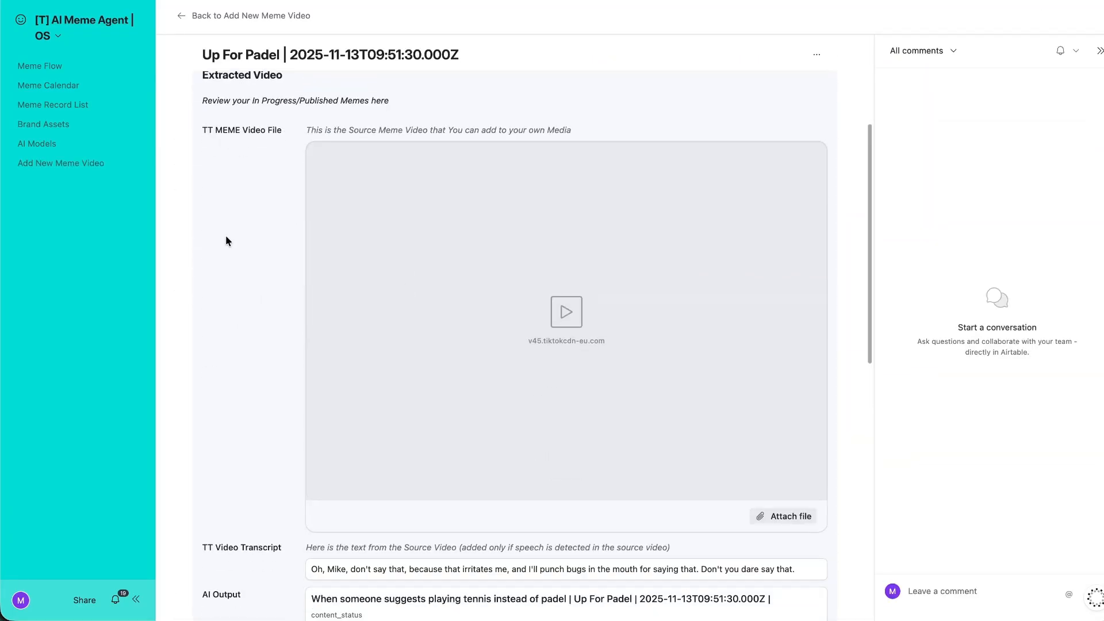
{"action": "scroll", "coordinate": [225, 236], "scroll_direction": "down", "scroll_amount": 6}
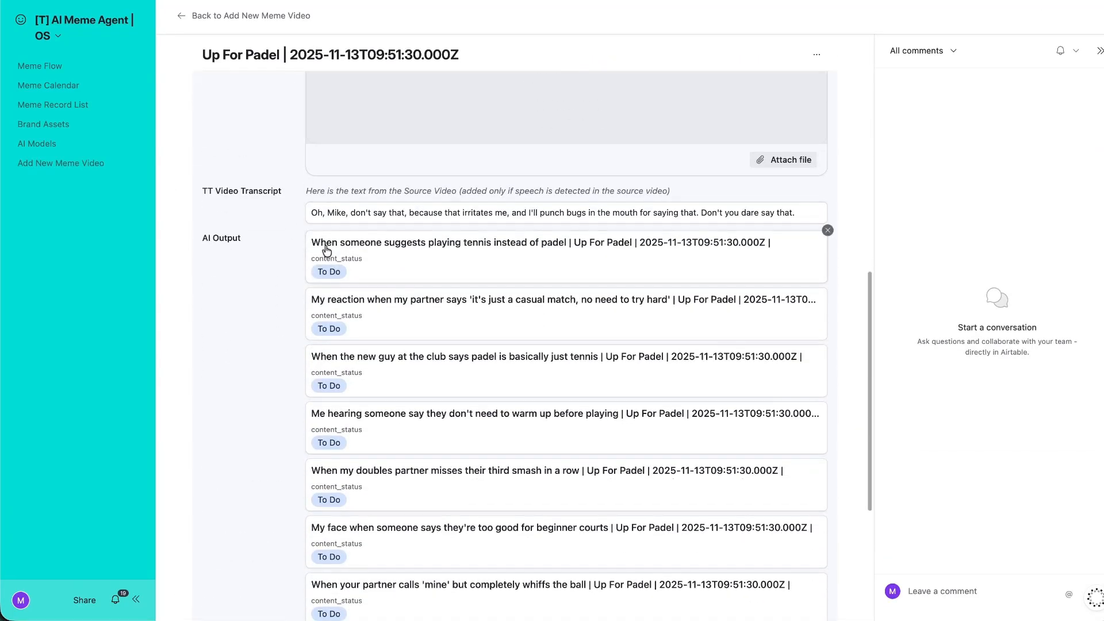
{"action": "left_click", "coordinate": [343, 250]}
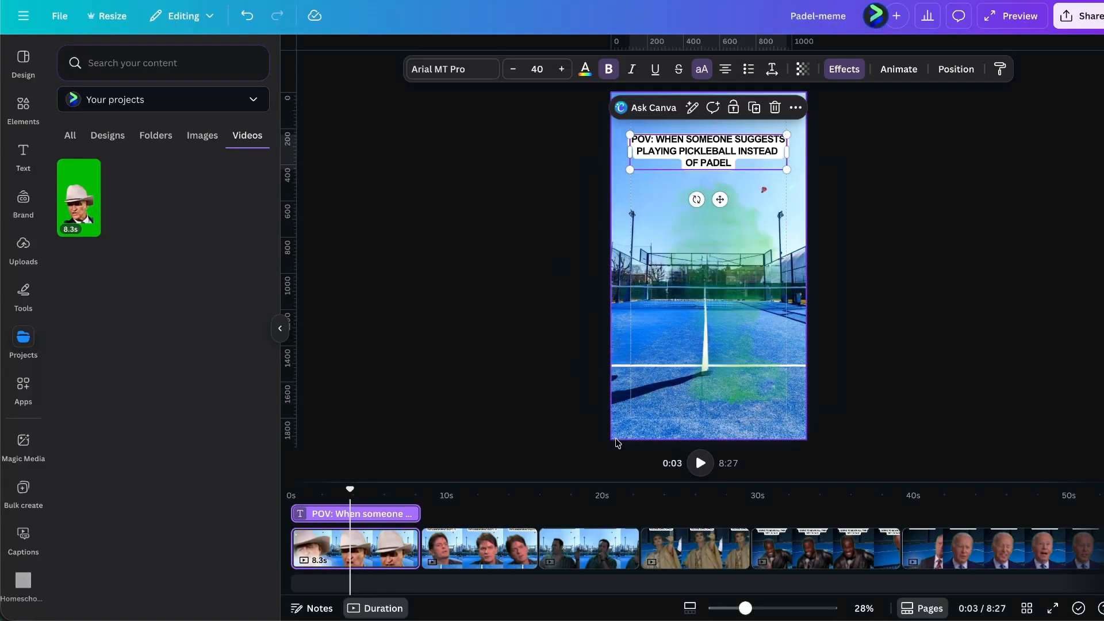
{"action": "left_click", "coordinate": [477, 418]}
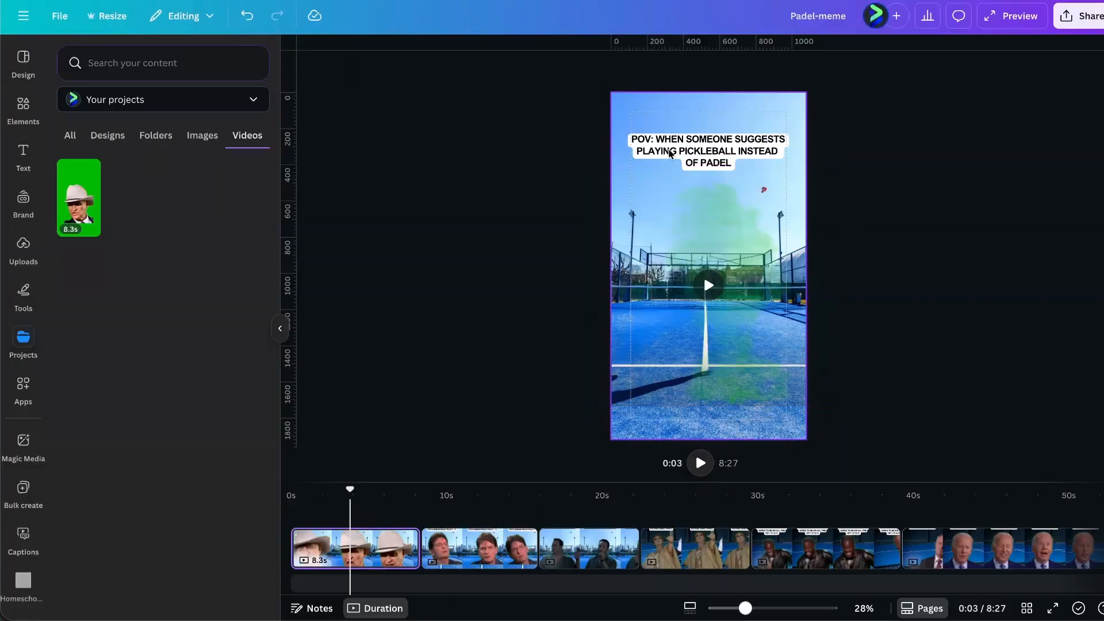
{"action": "double_click", "coordinate": [722, 146]}
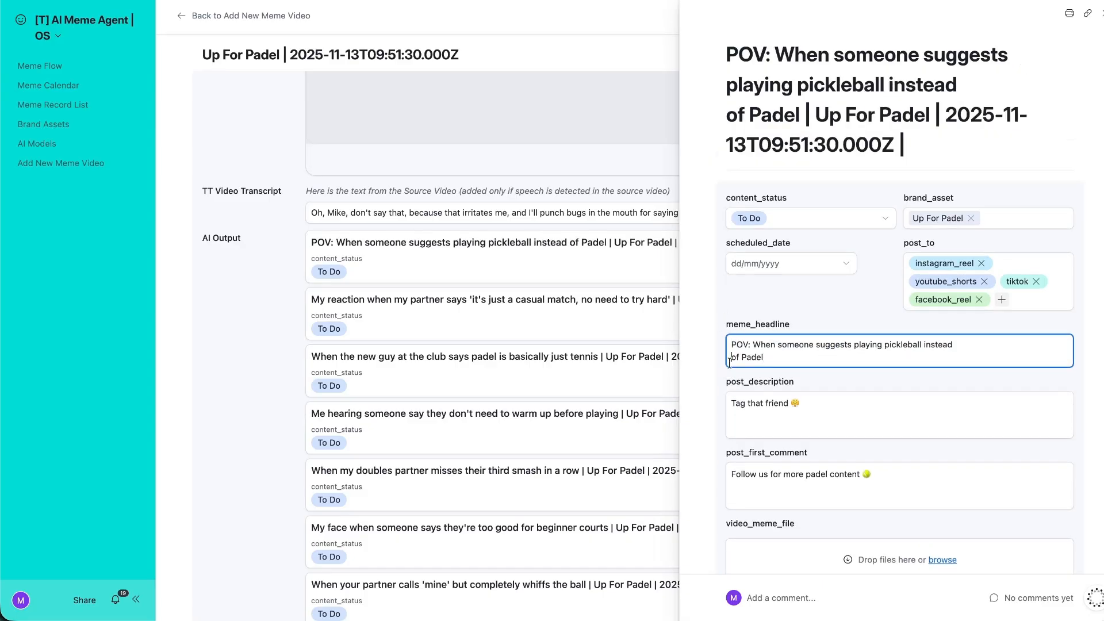
Set the headline's scheduled_date to 17 November 2025.
{"action": "left_click", "coordinate": [825, 271]}
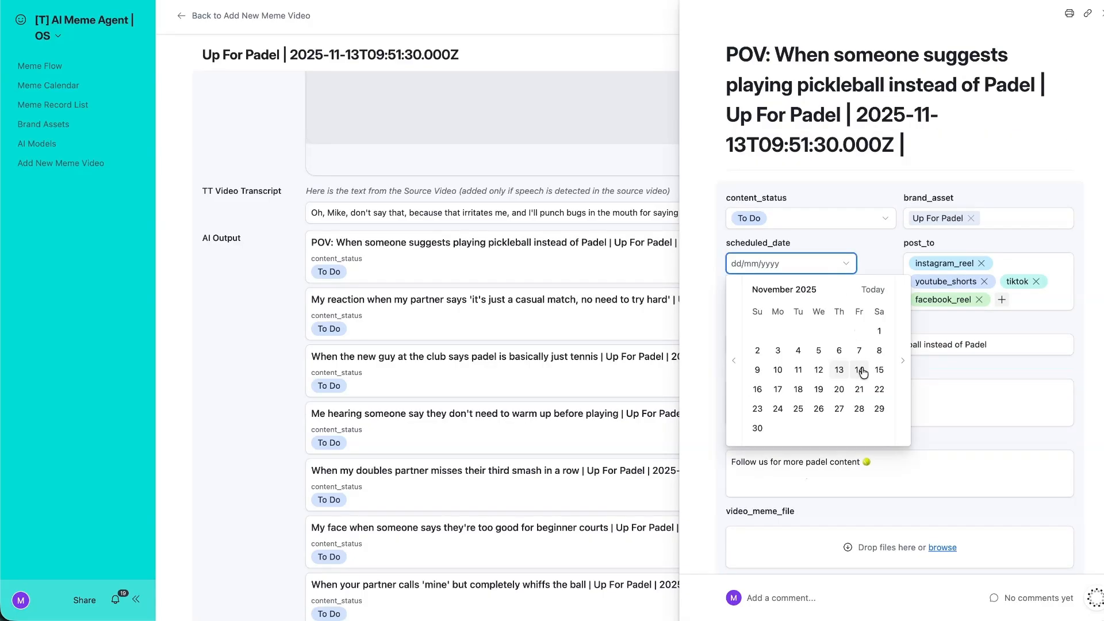
{"action": "left_click", "coordinate": [777, 390]}
{"action": "scroll", "coordinate": [811, 308], "scroll_direction": "down", "scroll_amount": 2}
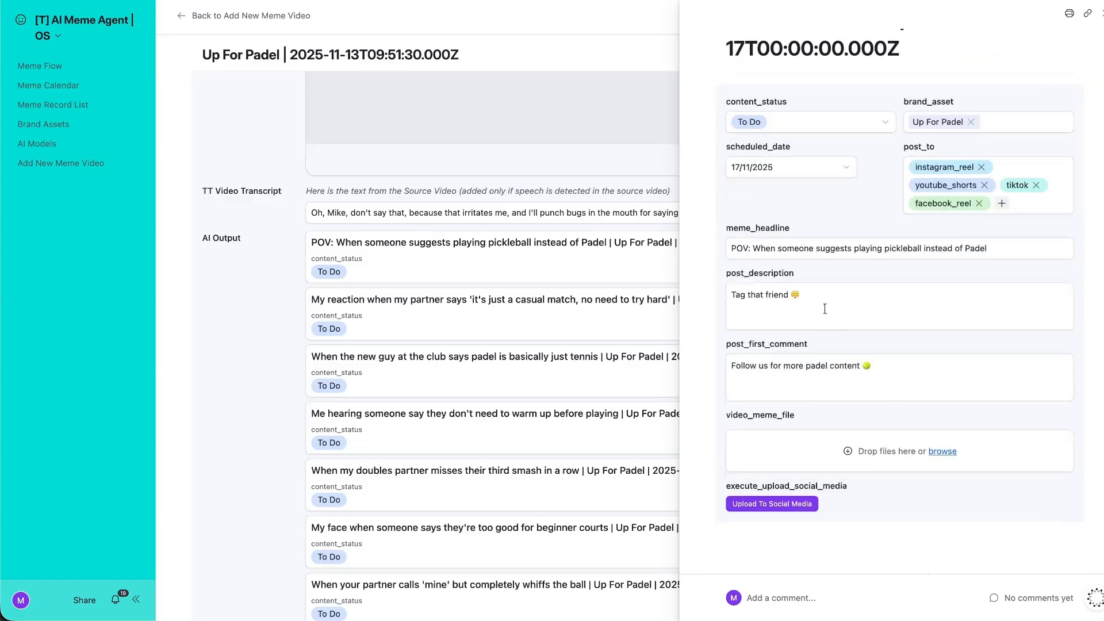
Add utc_time_now to the record layout beside utc_schedule_time.
{"action": "left_click", "coordinate": [43, 26]}
{"action": "left_click", "coordinate": [81, 69]}
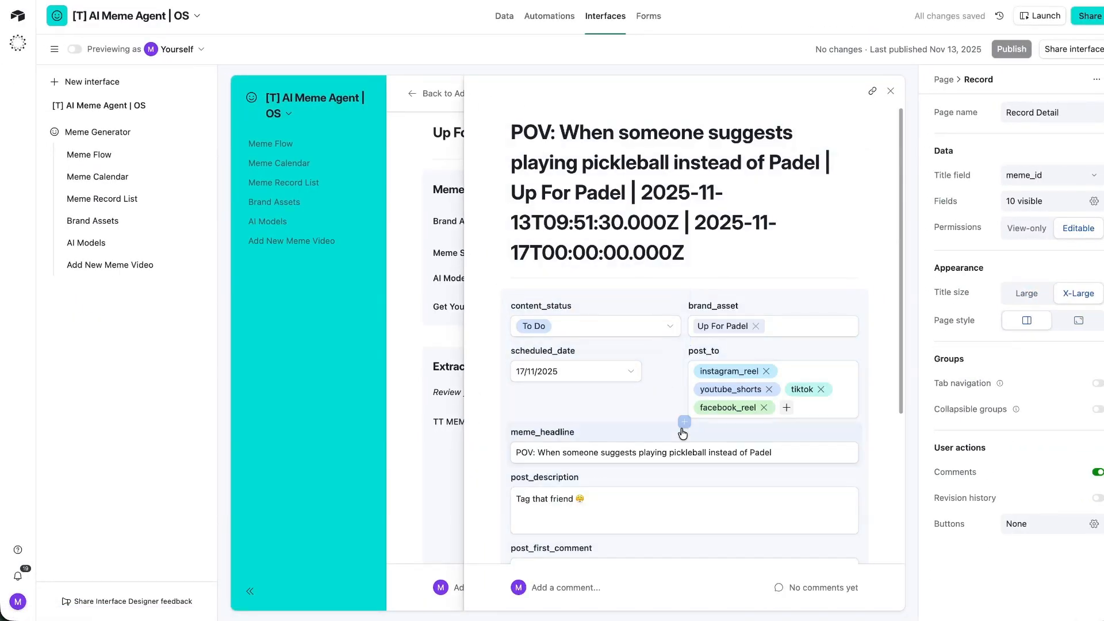
{"action": "left_click", "coordinate": [683, 422]}
{"action": "type", "text": "time"}
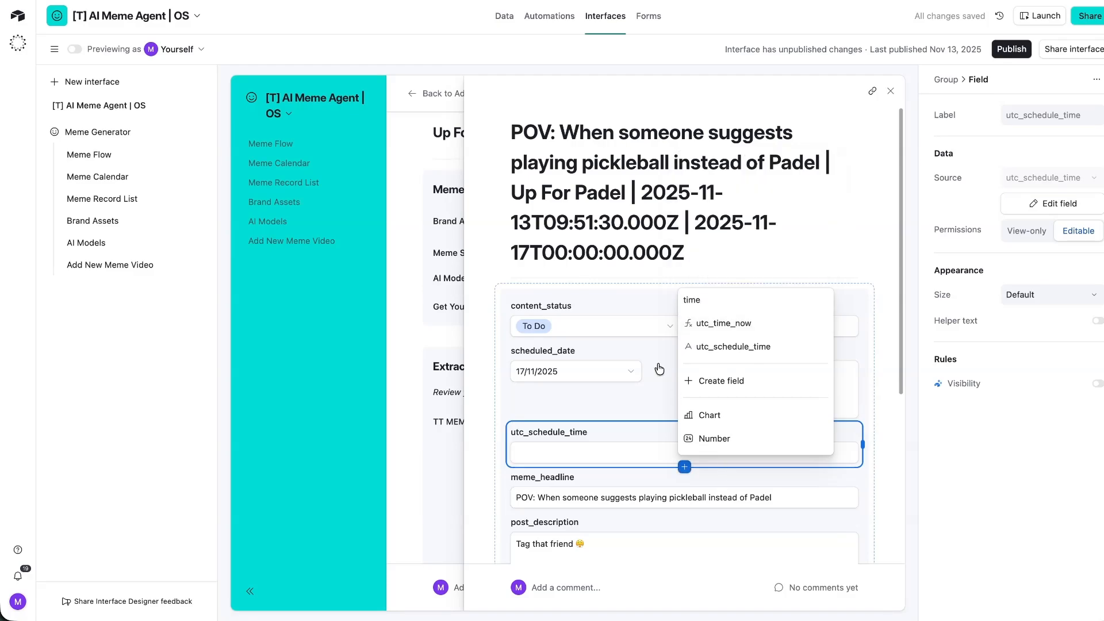
{"action": "left_click", "coordinate": [705, 325]}
{"action": "left_click_drag", "start_coordinate": [720, 493], "coordinate": [836, 458]}
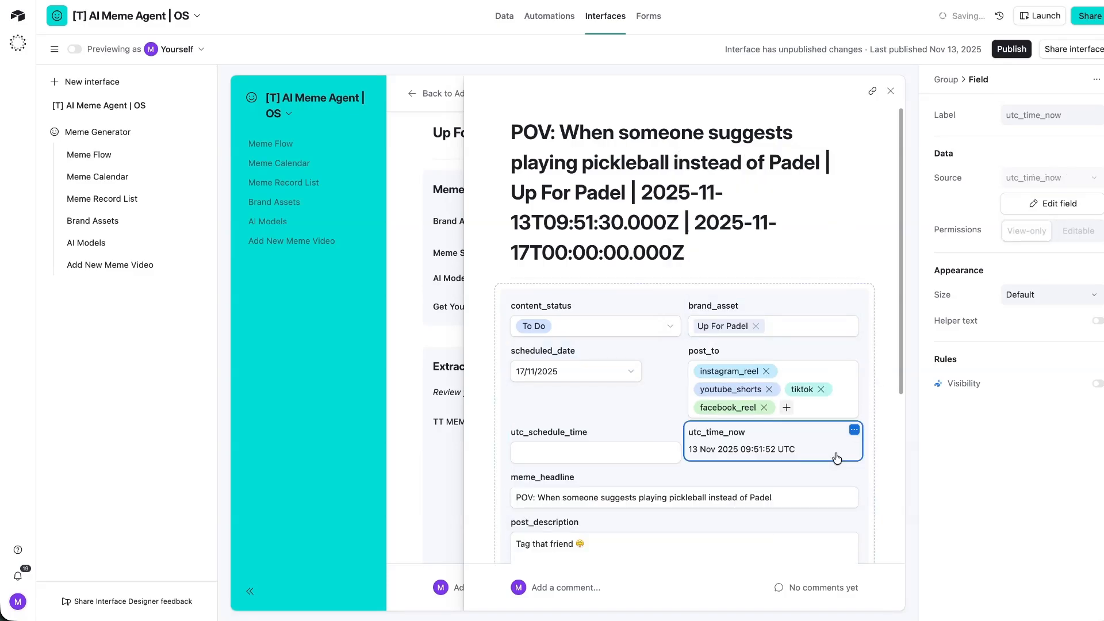
{"action": "scroll", "coordinate": [901, 455], "scroll_direction": "down", "scroll_amount": 5}
{"action": "left_click", "coordinate": [540, 187]}
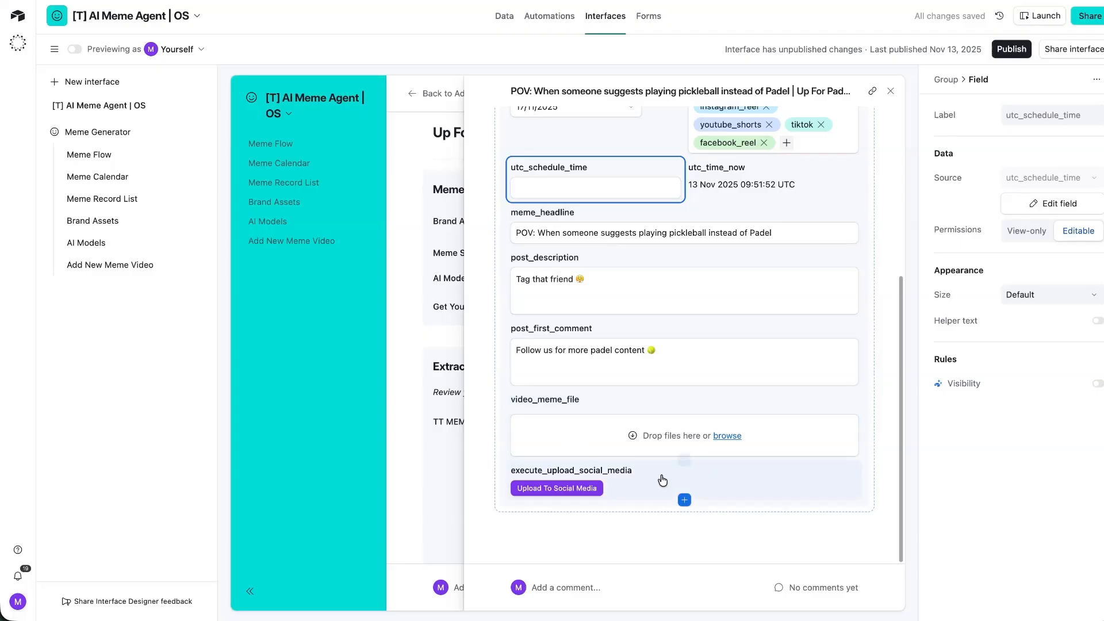
Publish the Meme Generator interface and set content_status to Scheduled / Published.
{"action": "left_click", "coordinate": [1011, 49]}
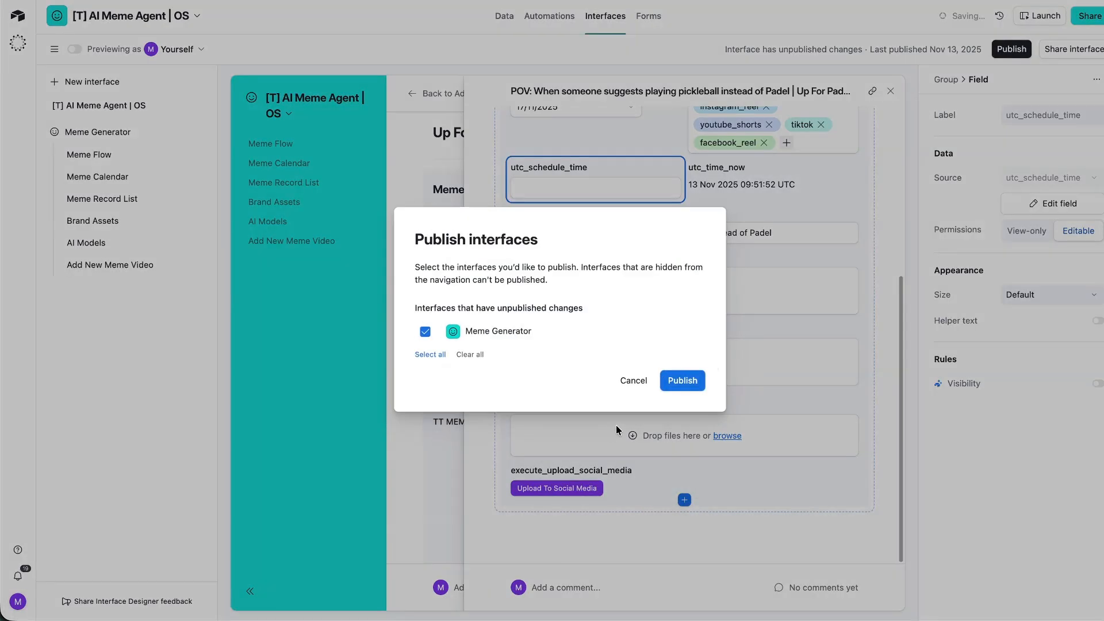
{"action": "left_click", "coordinate": [674, 381]}
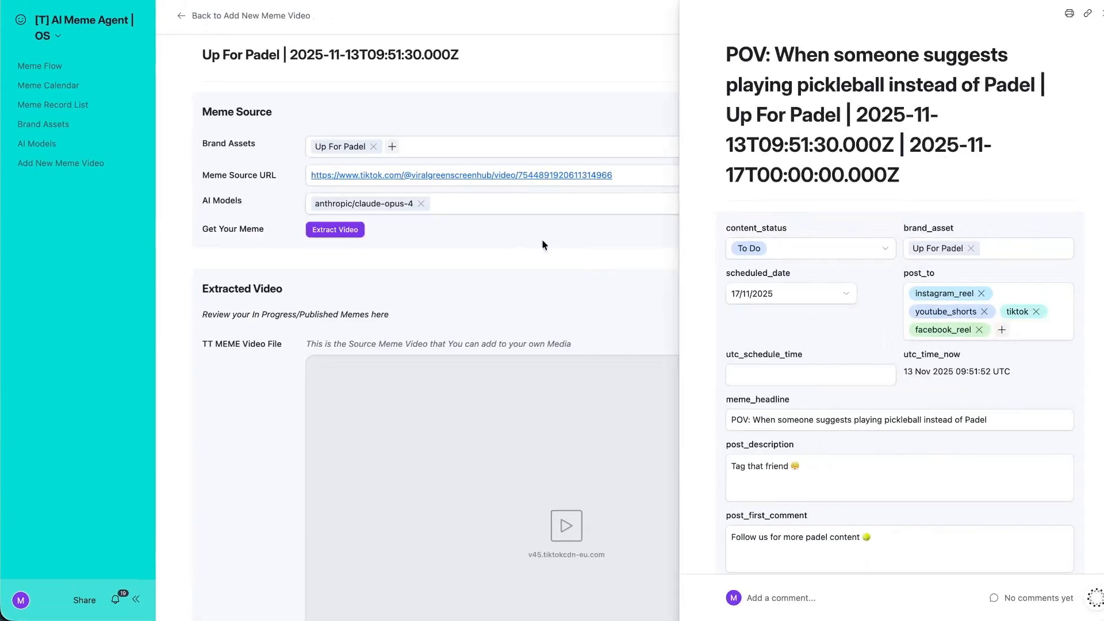
{"action": "left_click", "coordinate": [821, 249]}
{"action": "left_click", "coordinate": [748, 423]}
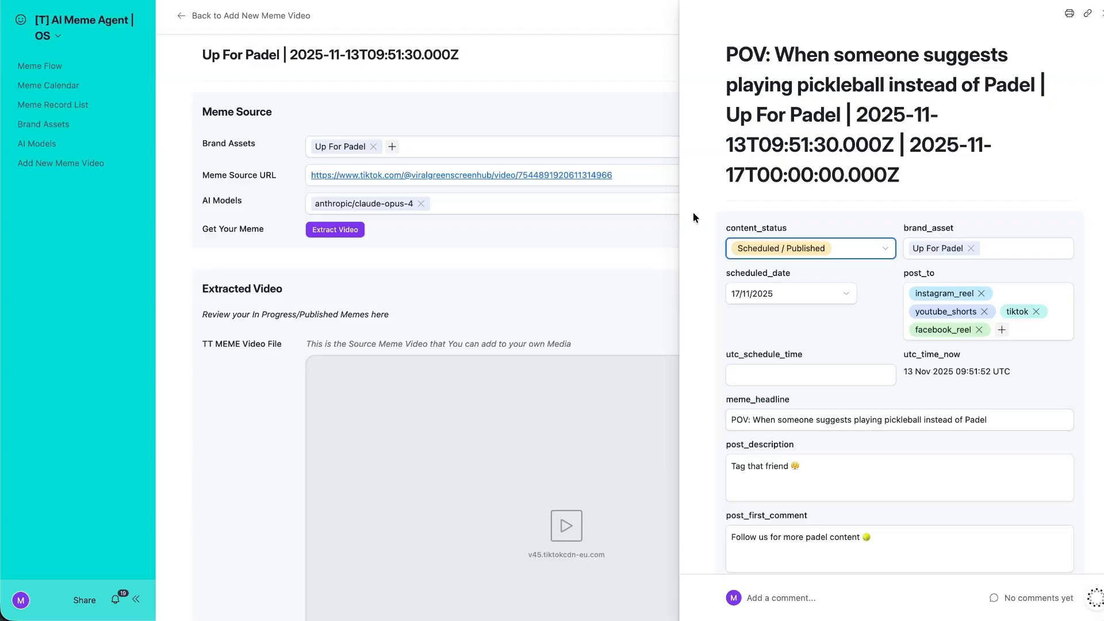
{"action": "left_click", "coordinate": [487, 268]}
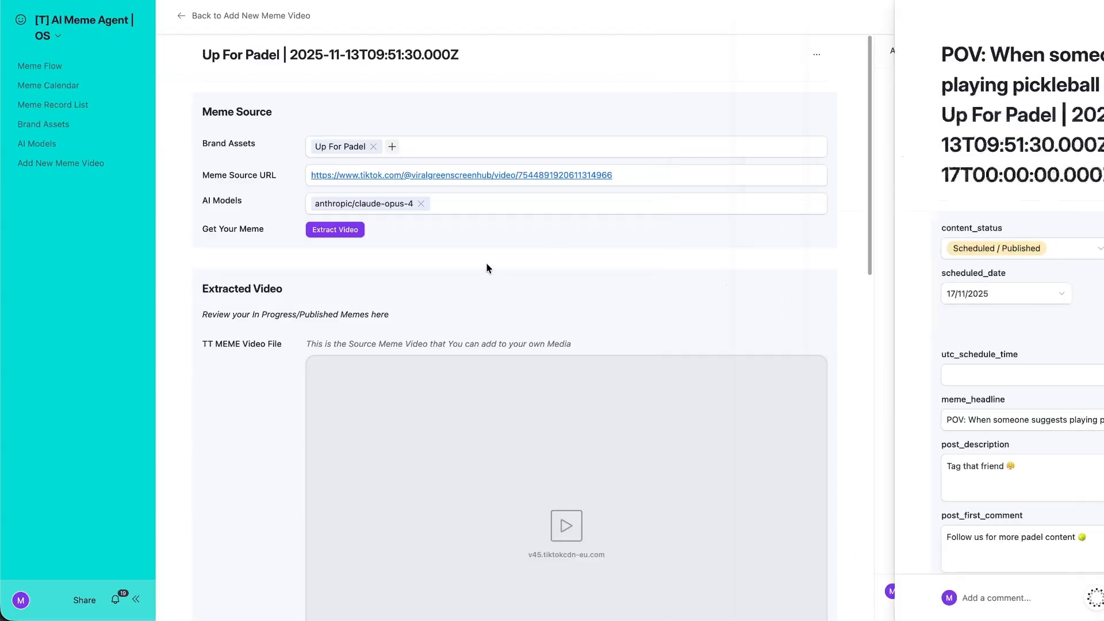
Back on the Add New Meme Video list, start an Up For Padel / claude-opus-4 entry, then discard it.
{"action": "left_click", "coordinate": [288, 15]}
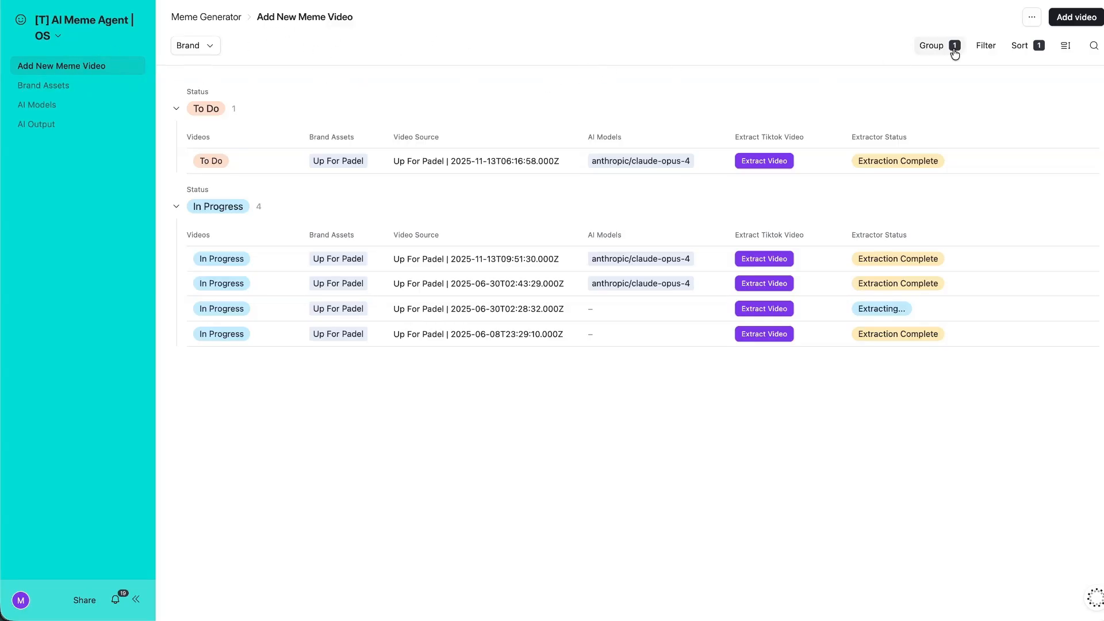
{"action": "left_click", "coordinate": [1075, 16]}
{"action": "left_click", "coordinate": [369, 214]}
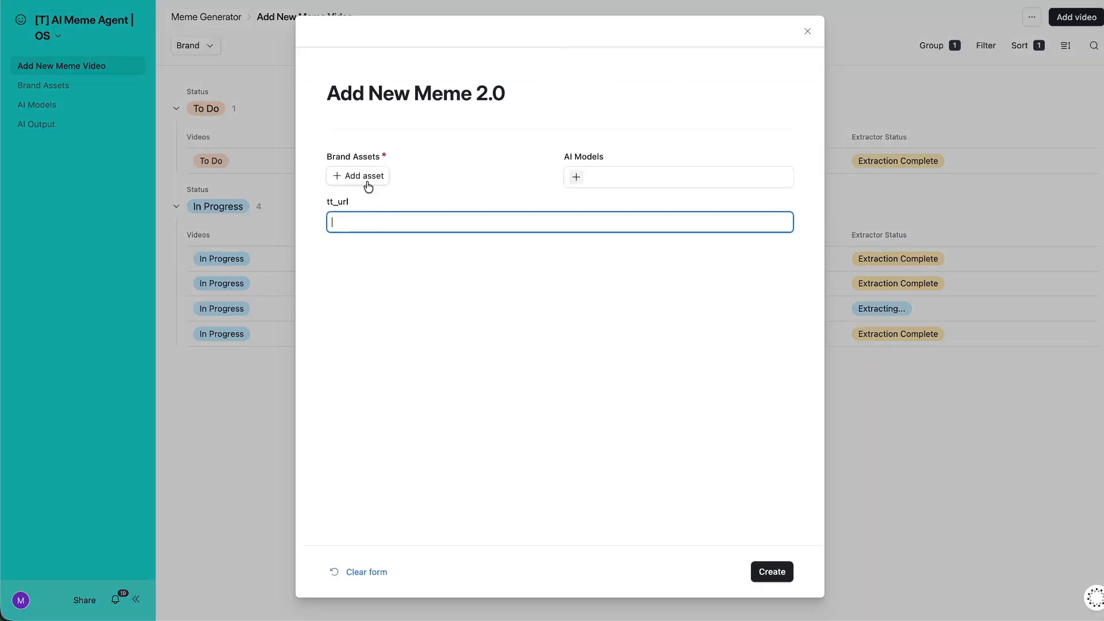
{"action": "left_click", "coordinate": [364, 180]}
{"action": "left_click", "coordinate": [366, 249]}
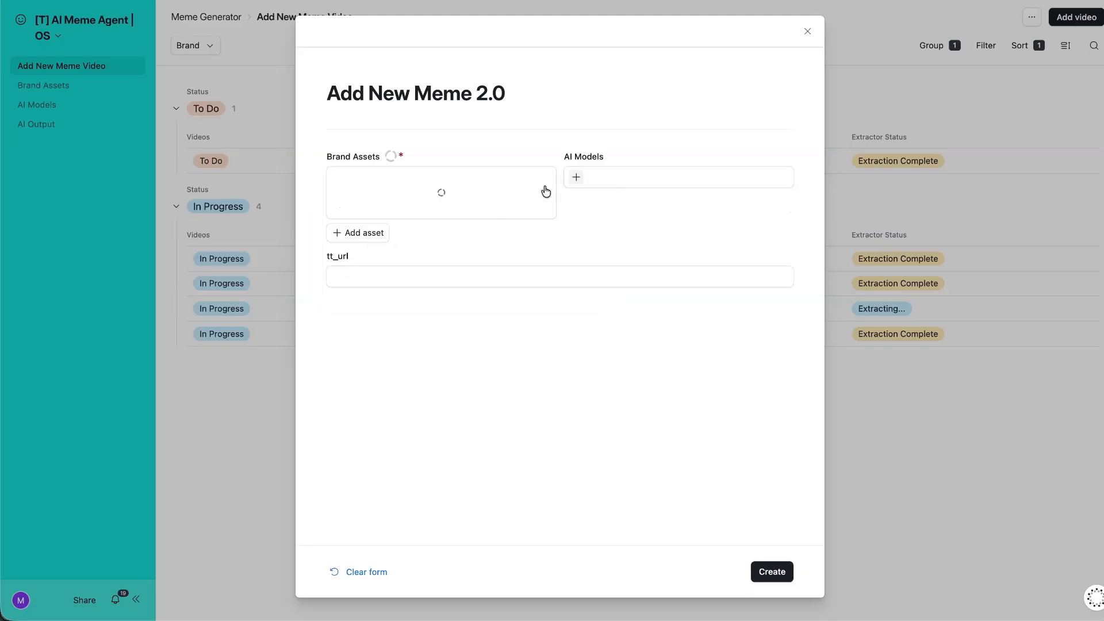
{"action": "left_click", "coordinate": [576, 177]}
{"action": "left_click", "coordinate": [628, 233]}
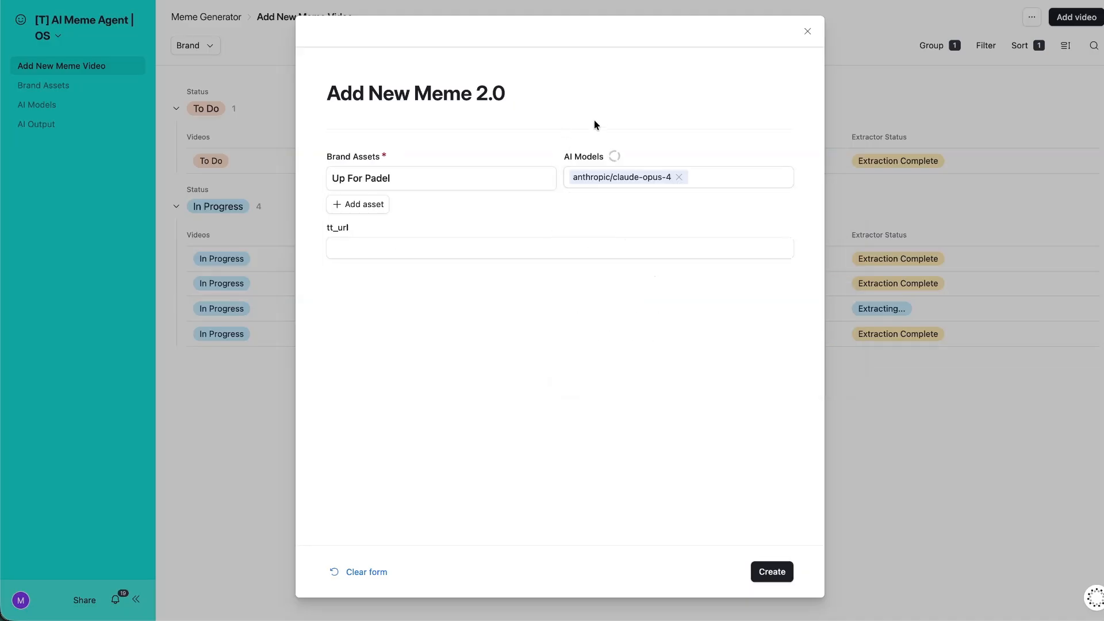
{"action": "left_click", "coordinate": [805, 32]}
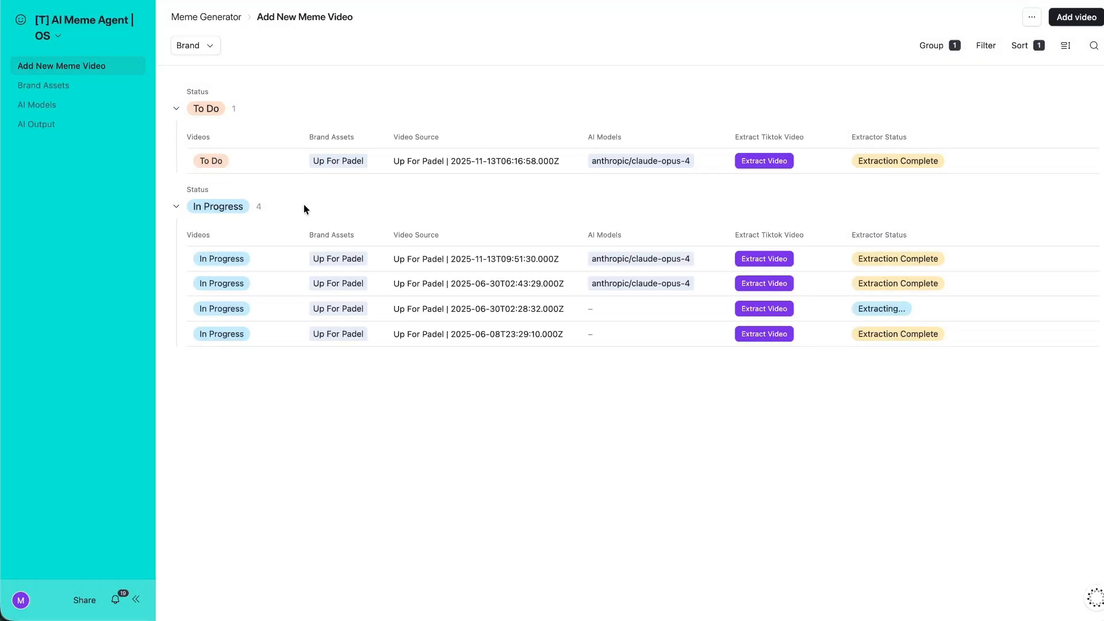
{"action": "left_click", "coordinate": [269, 160]}
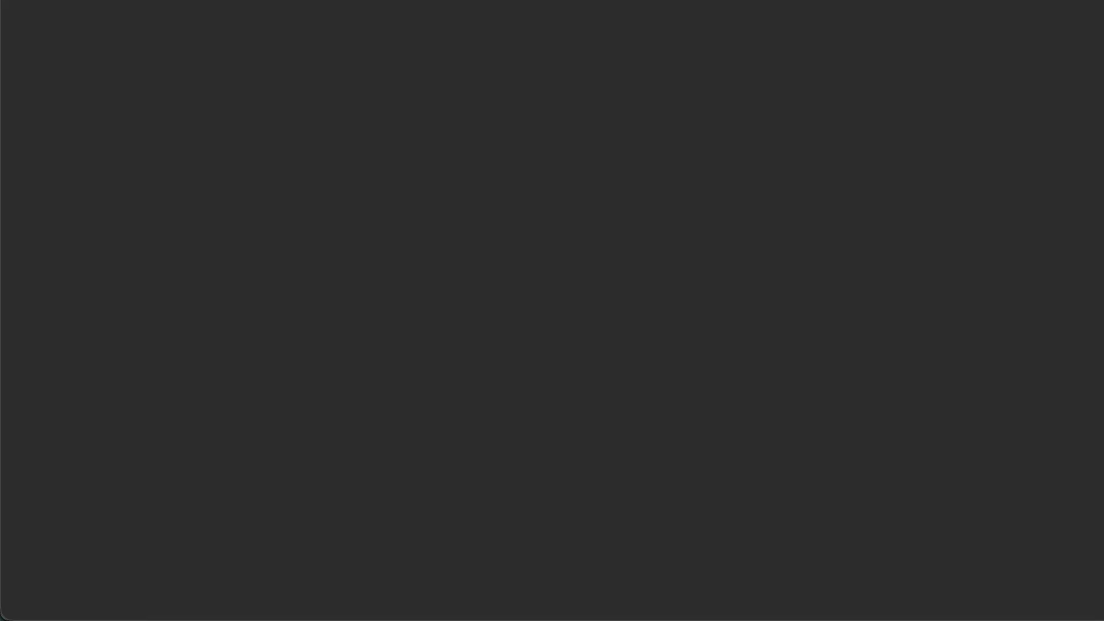
Pan the Flow 1 canvas right to the Canva upload, selecting Split Out and Create a record.
{"action": "scroll", "coordinate": [350, 230], "scroll_direction": "down", "scroll_amount": 2}
{"action": "scroll", "coordinate": [341, 231], "scroll_direction": "left", "scroll_amount": 5}
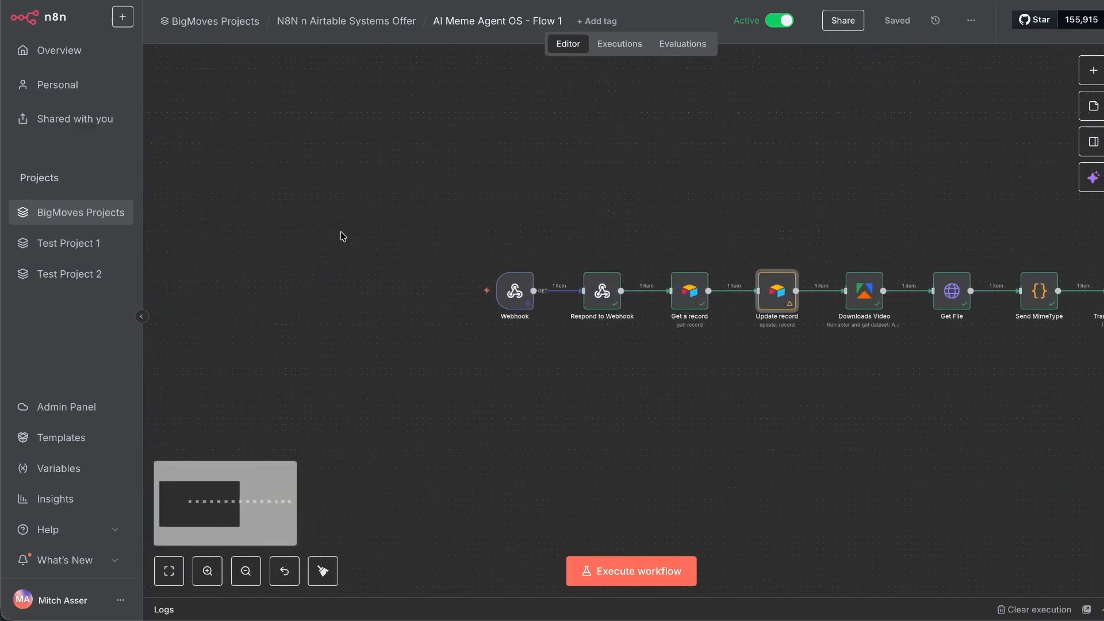
{"action": "left_click", "coordinate": [357, 232]}
{"action": "scroll", "coordinate": [358, 232], "scroll_direction": "right", "scroll_amount": 4}
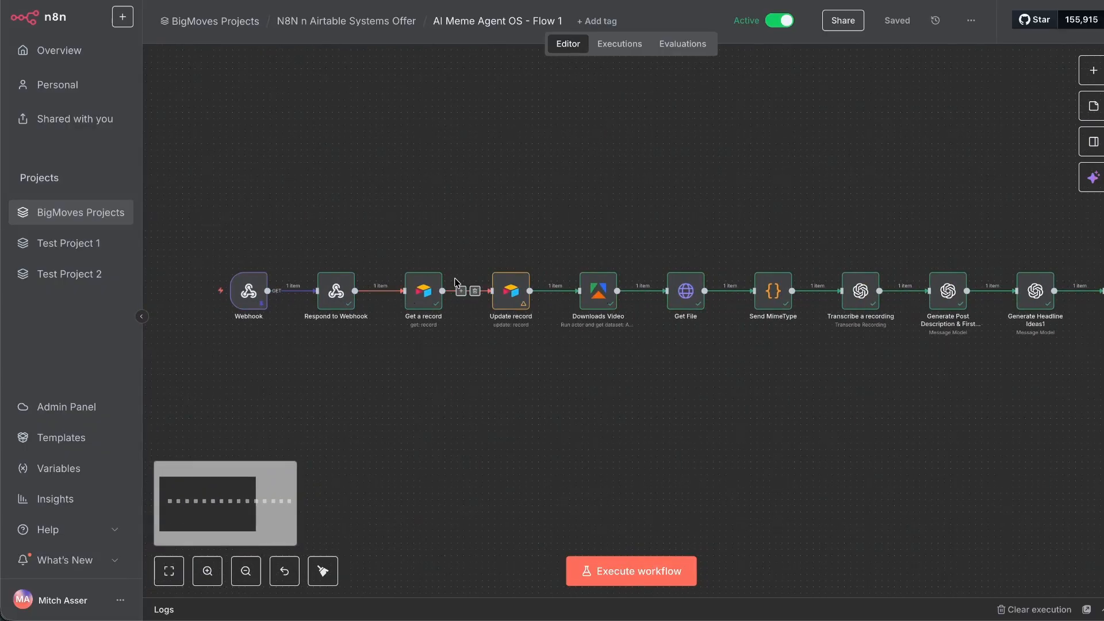
{"action": "scroll", "coordinate": [457, 268], "scroll_direction": "right", "scroll_amount": 4}
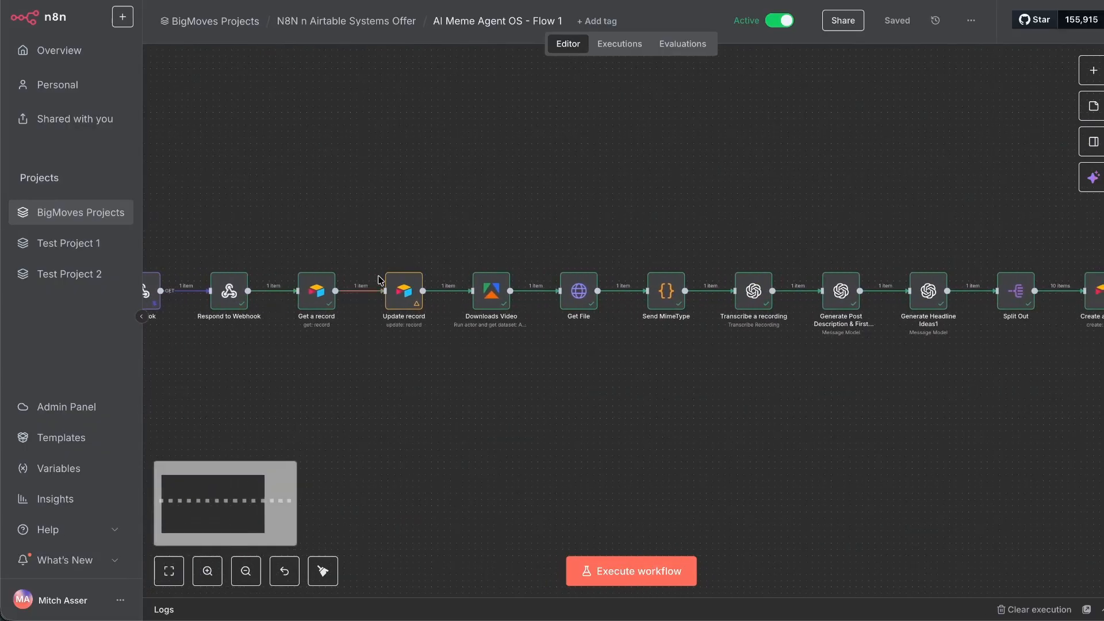
{"action": "scroll", "coordinate": [453, 256], "scroll_direction": "right", "scroll_amount": 2}
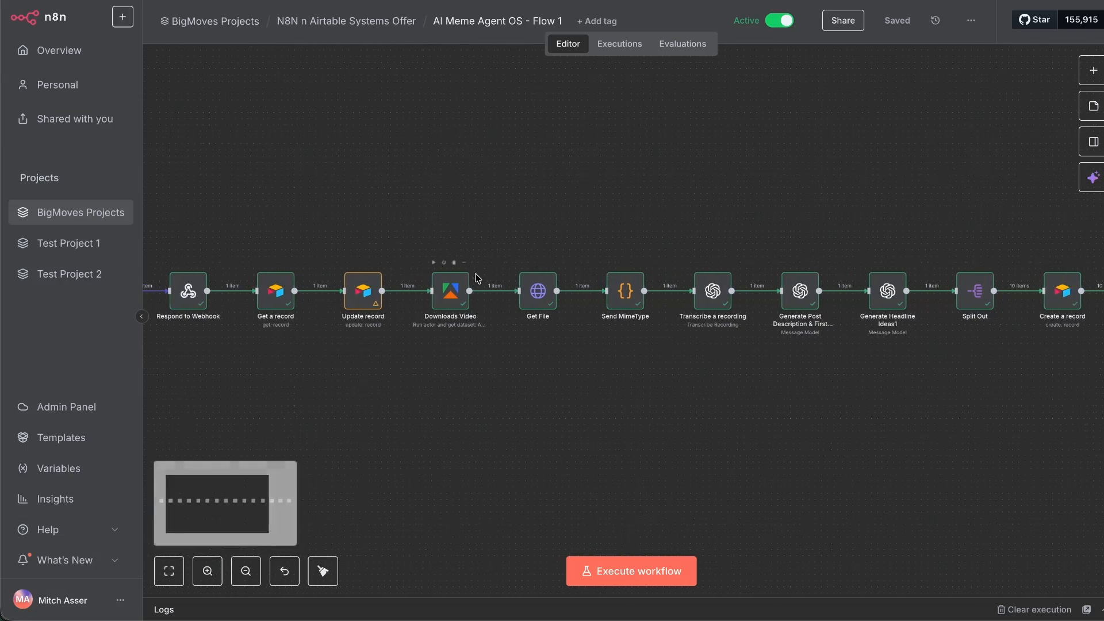
{"action": "scroll", "coordinate": [494, 276], "scroll_direction": "right", "scroll_amount": 2}
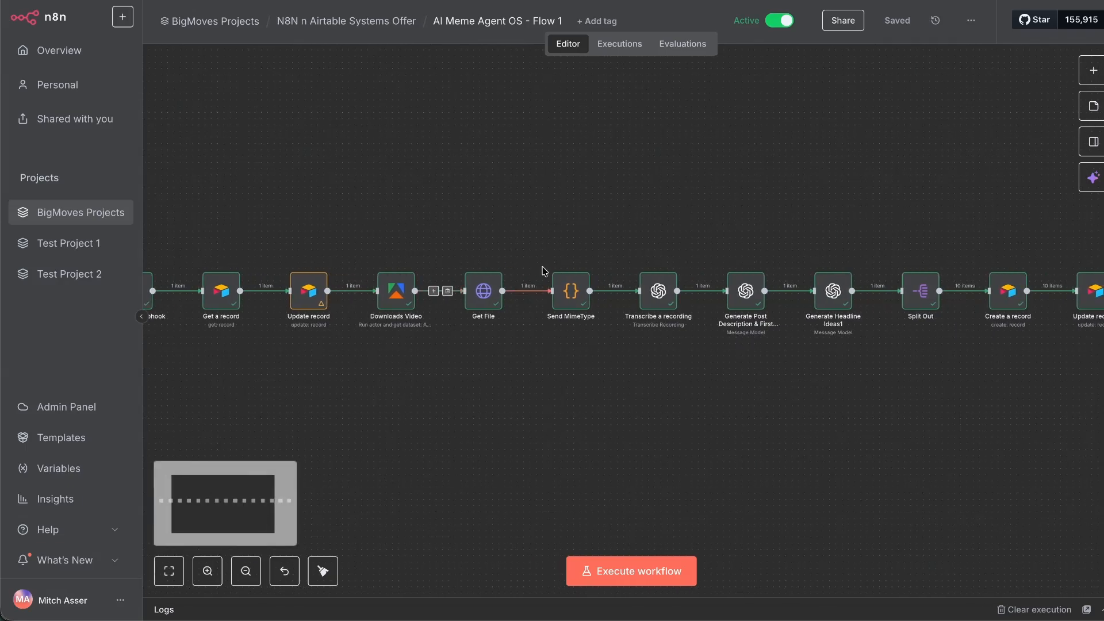
{"action": "scroll", "coordinate": [546, 282], "scroll_direction": "right", "scroll_amount": 3}
{"action": "scroll", "coordinate": [579, 279], "scroll_direction": "right", "scroll_amount": 2}
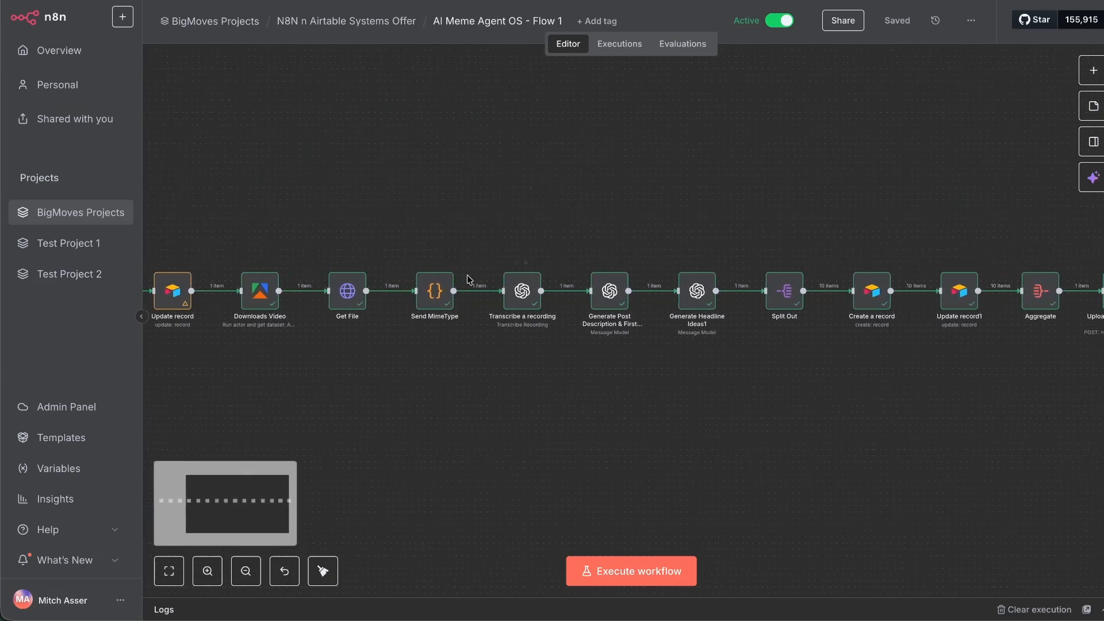
{"action": "scroll", "coordinate": [467, 291], "scroll_direction": "right", "scroll_amount": 4}
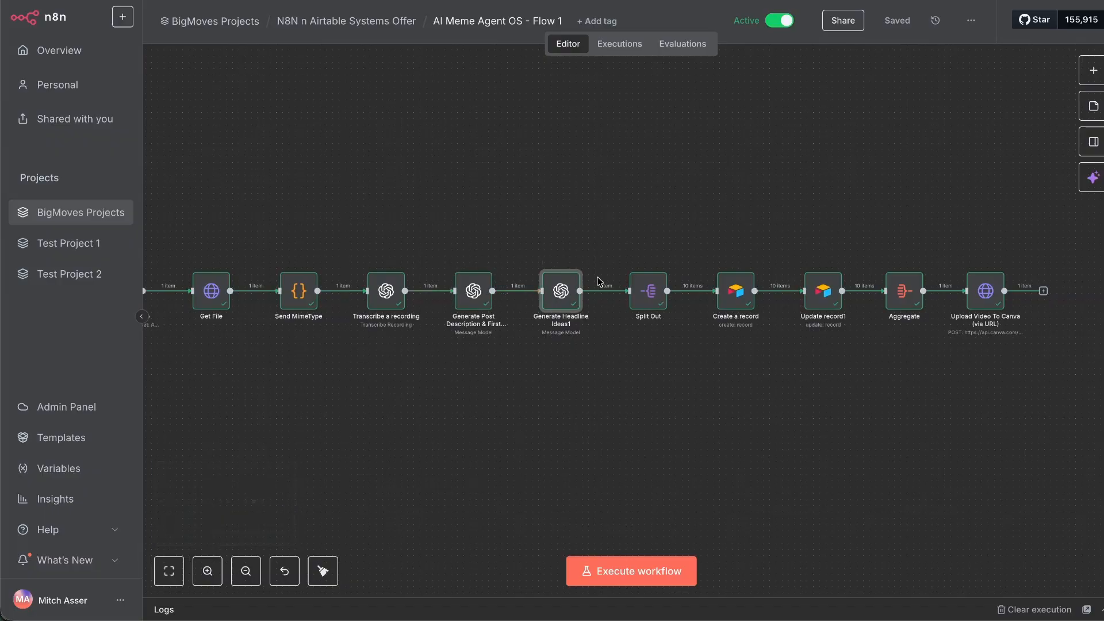
{"action": "scroll", "coordinate": [598, 285], "scroll_direction": "right", "scroll_amount": 2}
{"action": "scroll", "coordinate": [523, 291], "scroll_direction": "right", "scroll_amount": 2}
{"action": "left_click", "coordinate": [500, 298]}
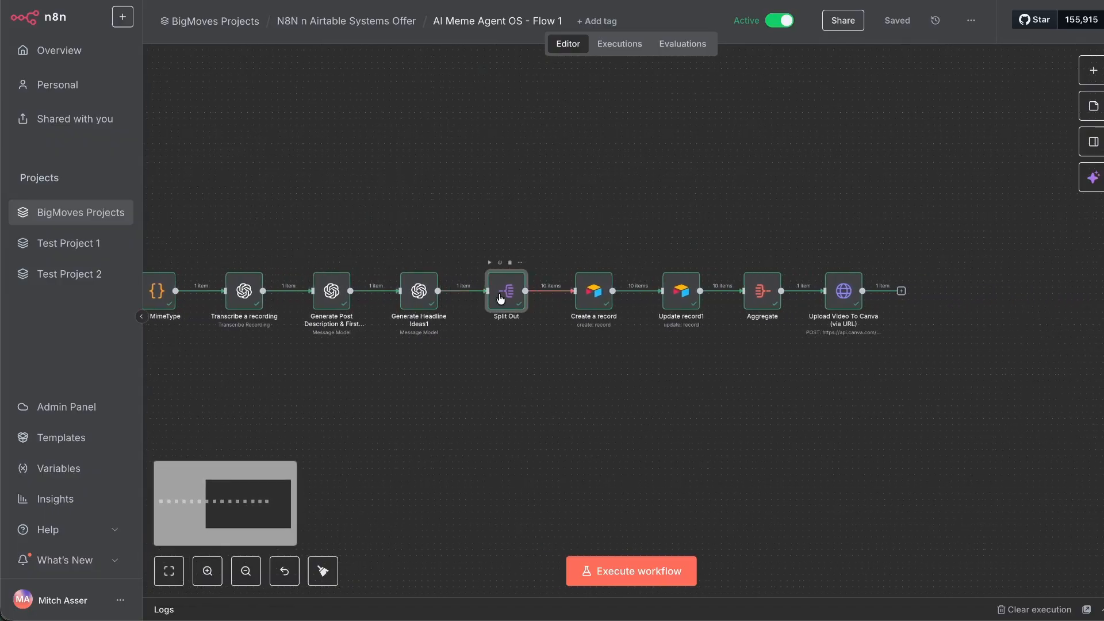
{"action": "left_click", "coordinate": [595, 302]}
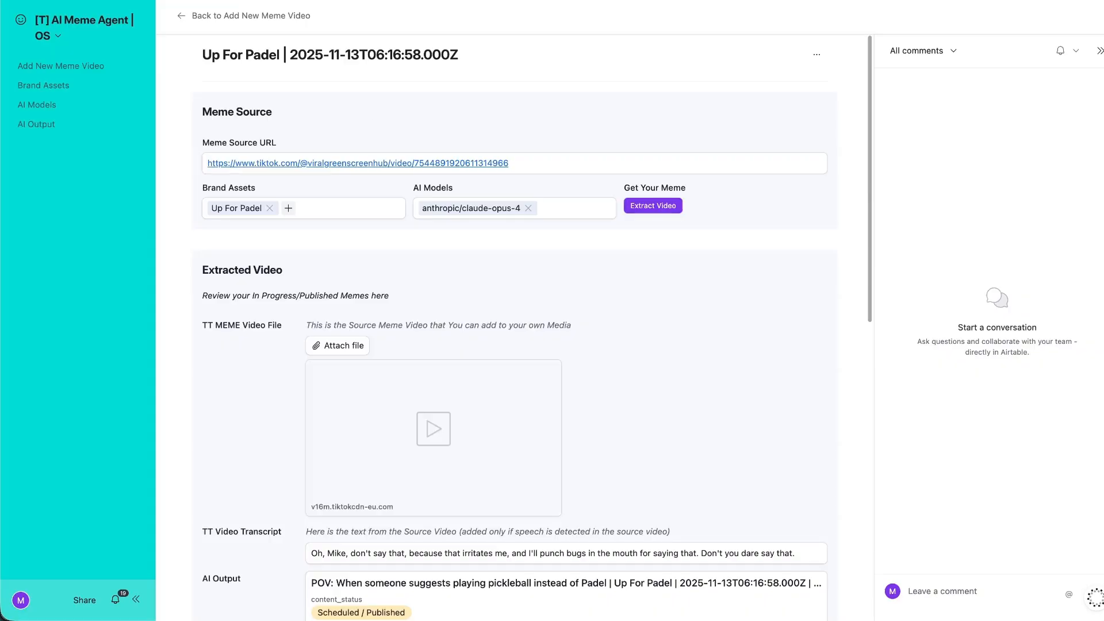
Scroll through the Up For Padel record's AI Output headlines and their statuses.
{"action": "scroll", "coordinate": [313, 135], "scroll_direction": "down", "scroll_amount": 10}
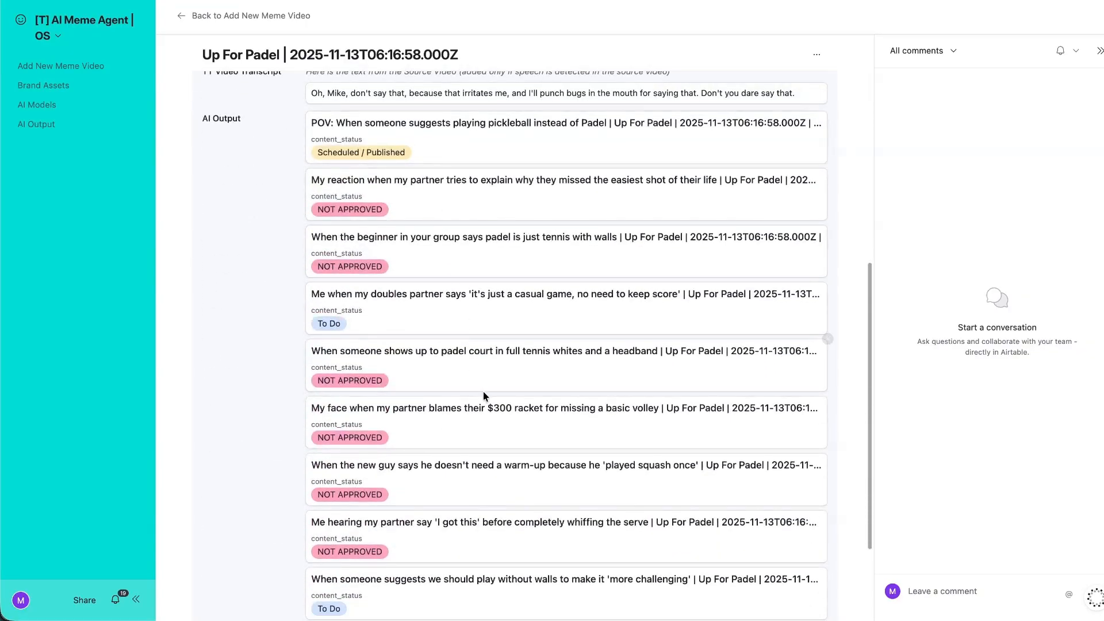
{"action": "scroll", "coordinate": [471, 357], "scroll_direction": "down", "scroll_amount": 1}
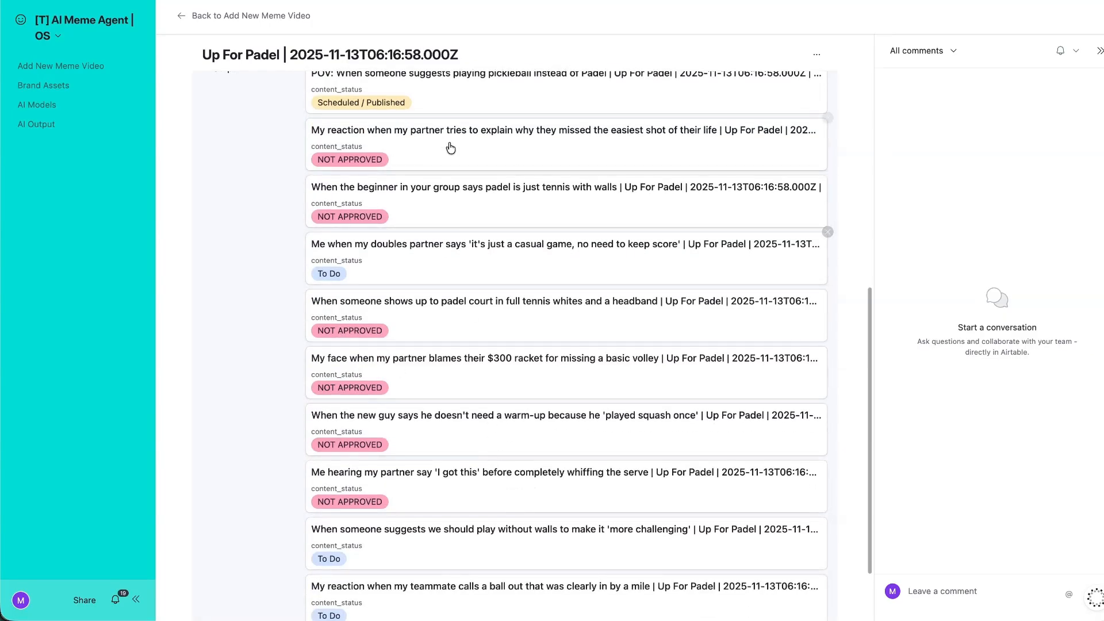
{"action": "scroll", "coordinate": [826, 176], "scroll_direction": "up", "scroll_amount": 4}
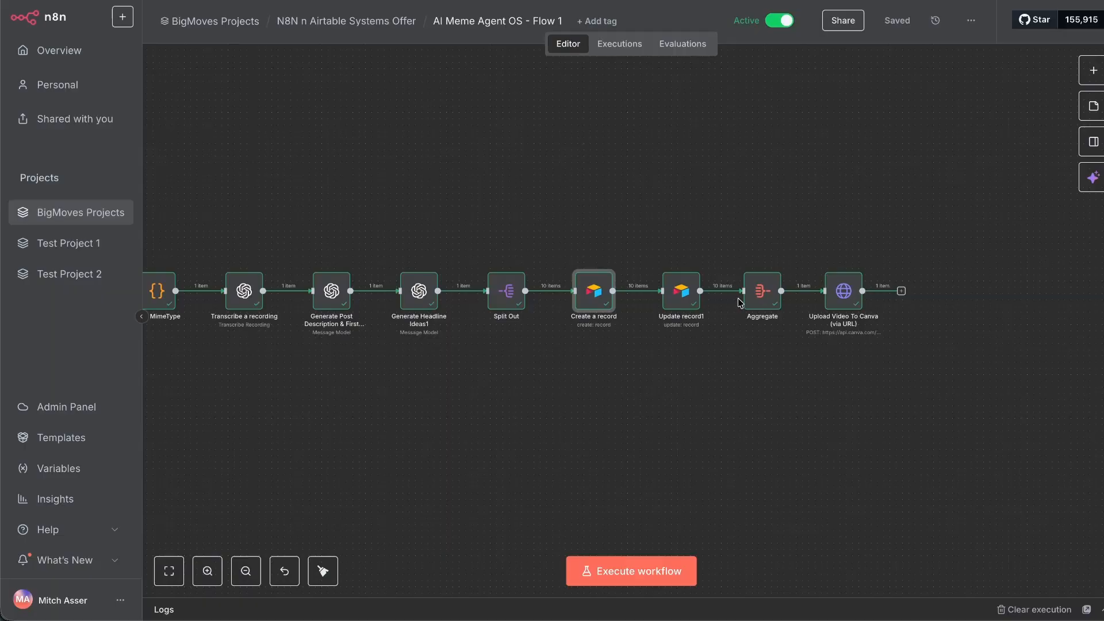
{"action": "left_click", "coordinate": [782, 241]}
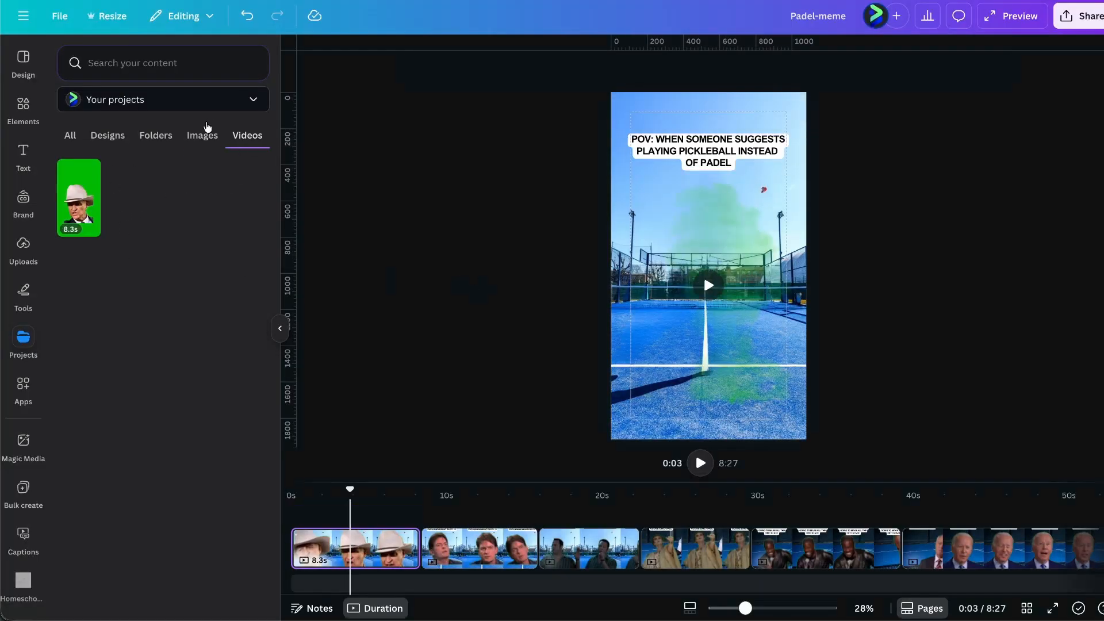
{"action": "left_click", "coordinate": [79, 196]}
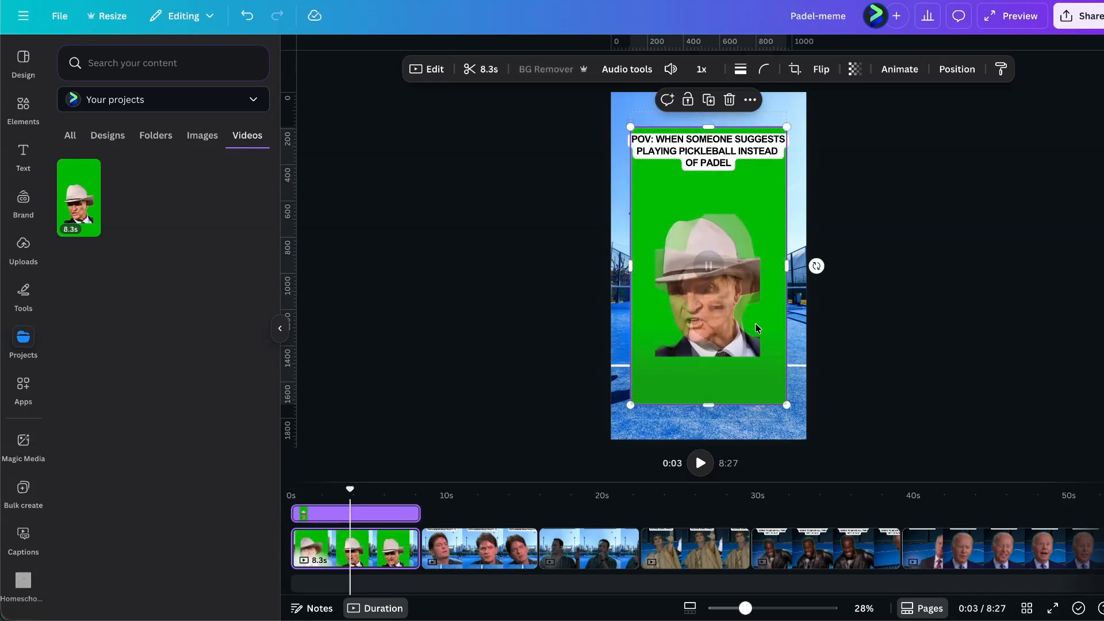
{"action": "mouse_move", "coordinate": [717, 274]}
{"action": "key", "text": "Delete"}
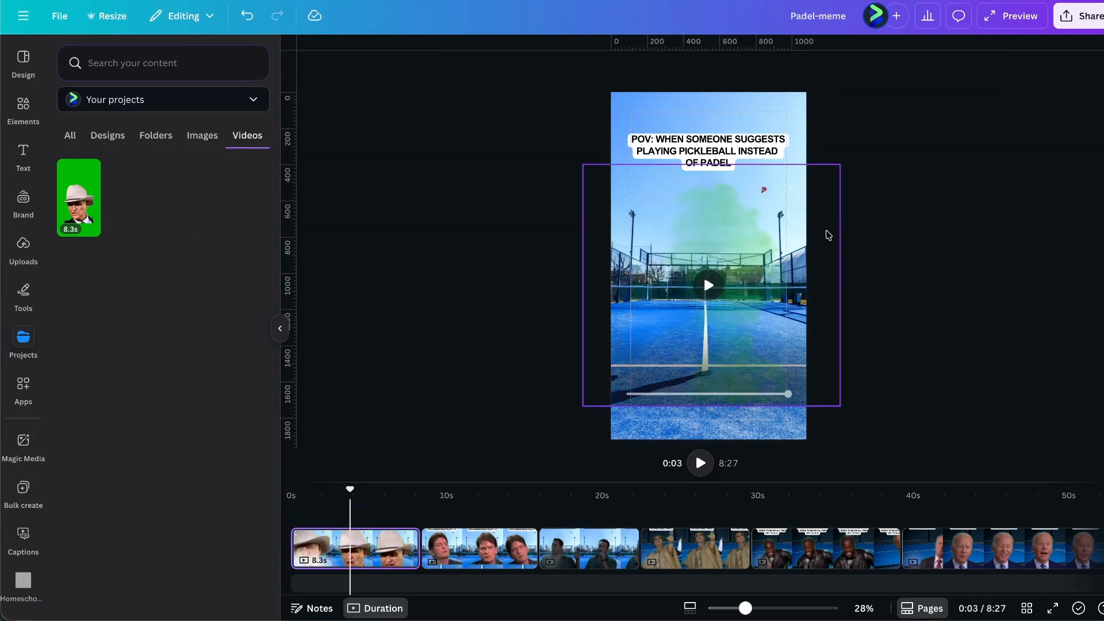
{"action": "left_click", "coordinate": [730, 141]}
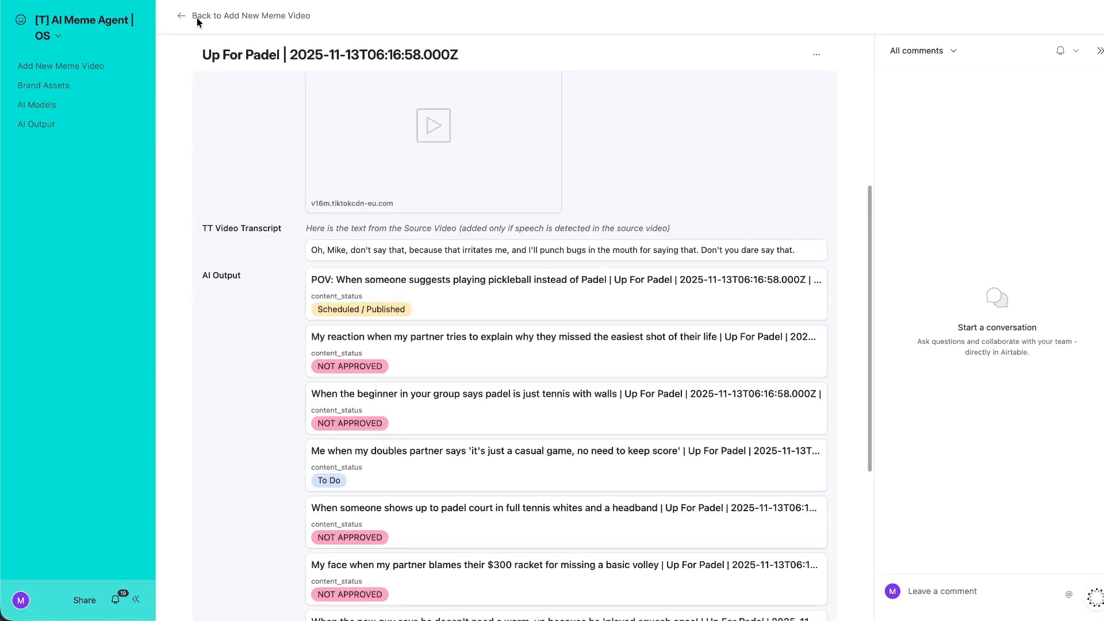
Open the POV pickleball headline's details and compare with the Padel-meme design's second clip.
{"action": "scroll", "coordinate": [432, 288], "scroll_direction": "down", "scroll_amount": 2}
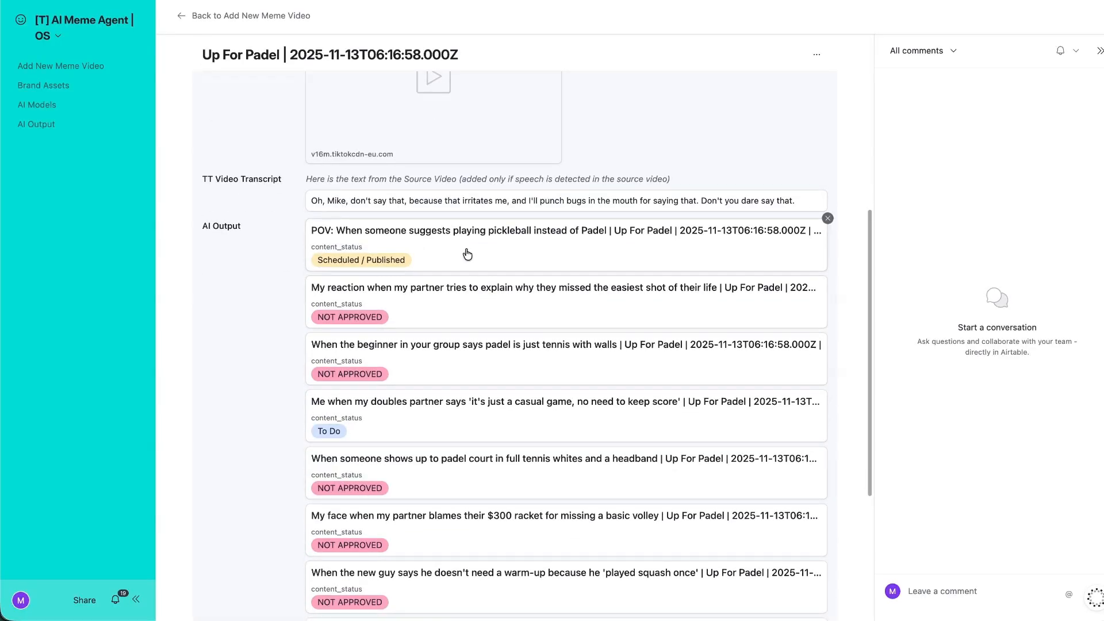
{"action": "left_click", "coordinate": [436, 244]}
{"action": "scroll", "coordinate": [794, 430], "scroll_direction": "down", "scroll_amount": 3}
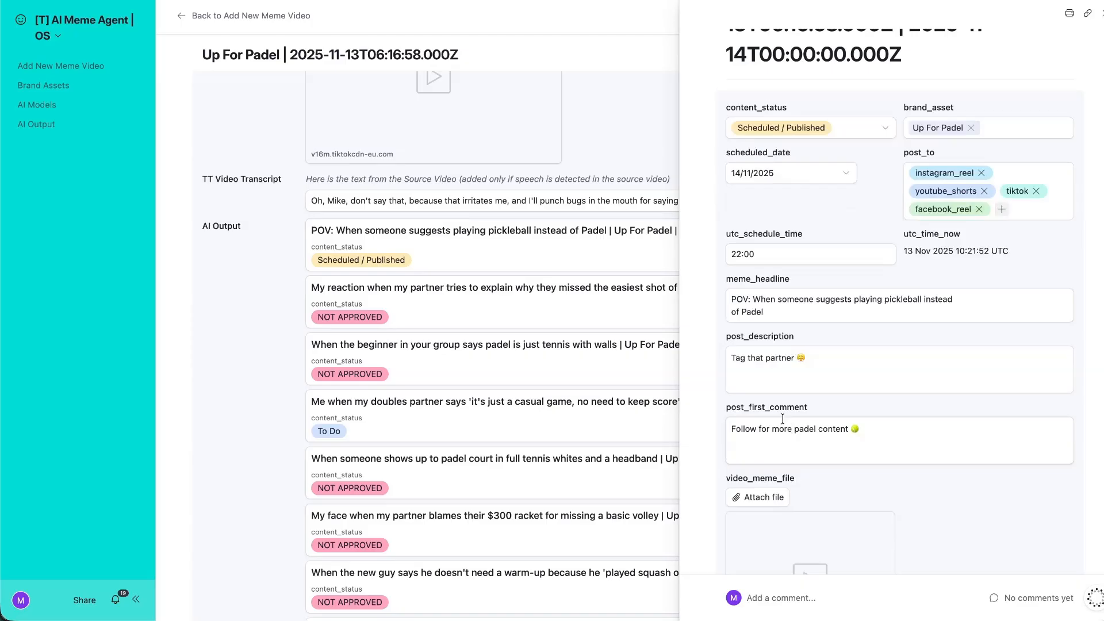
{"action": "left_click_drag", "start_coordinate": [782, 306], "coordinate": [579, 234]}
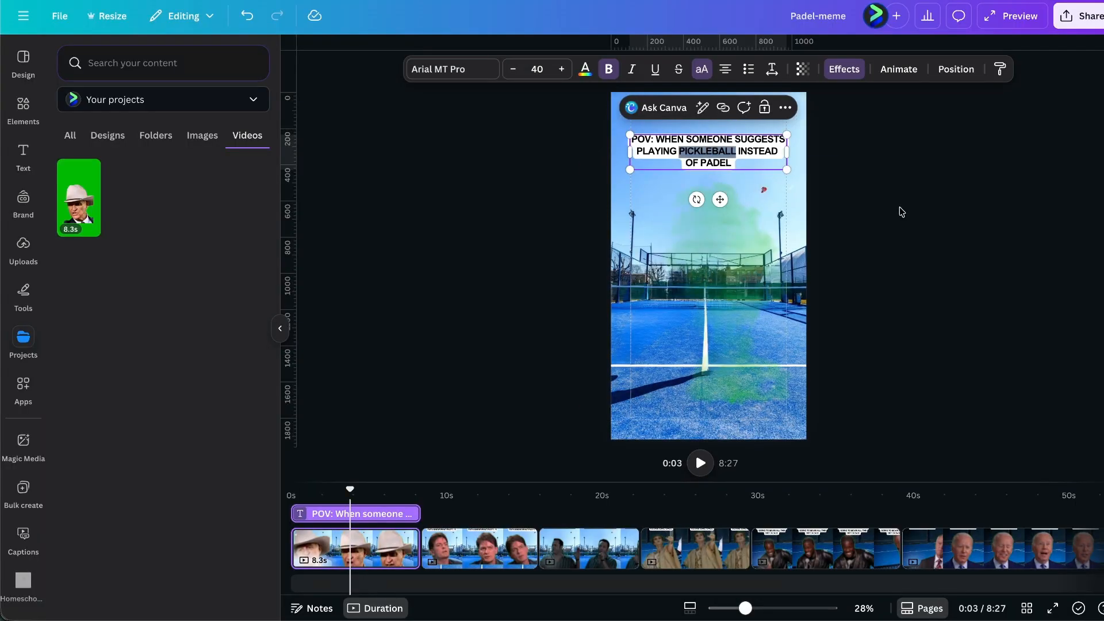
{"action": "left_click", "coordinate": [900, 210]}
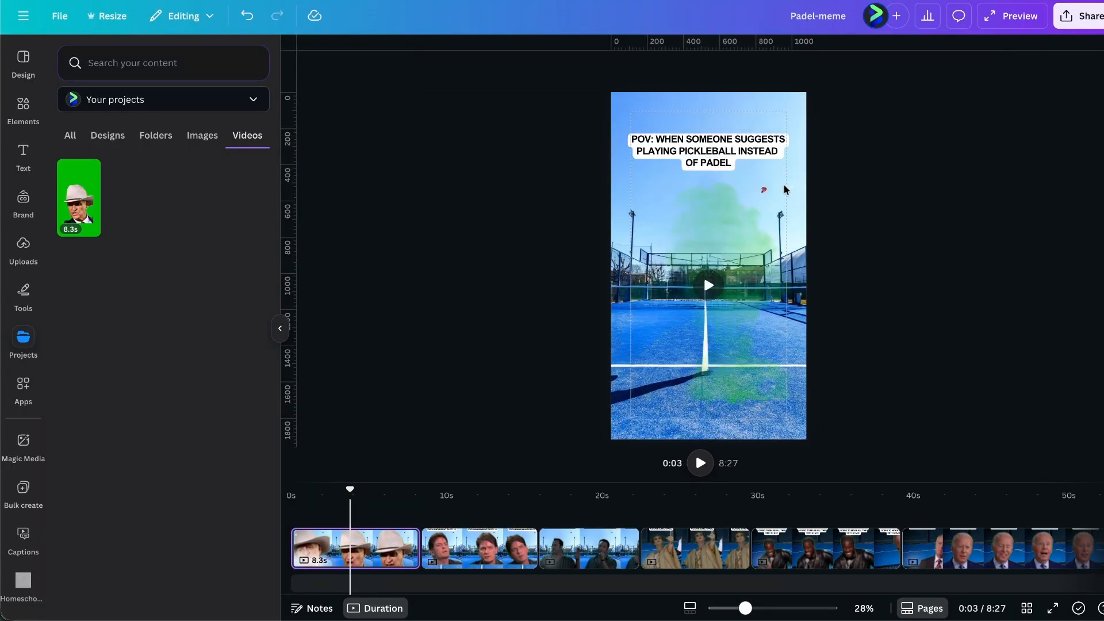
{"action": "left_click", "coordinate": [482, 547]}
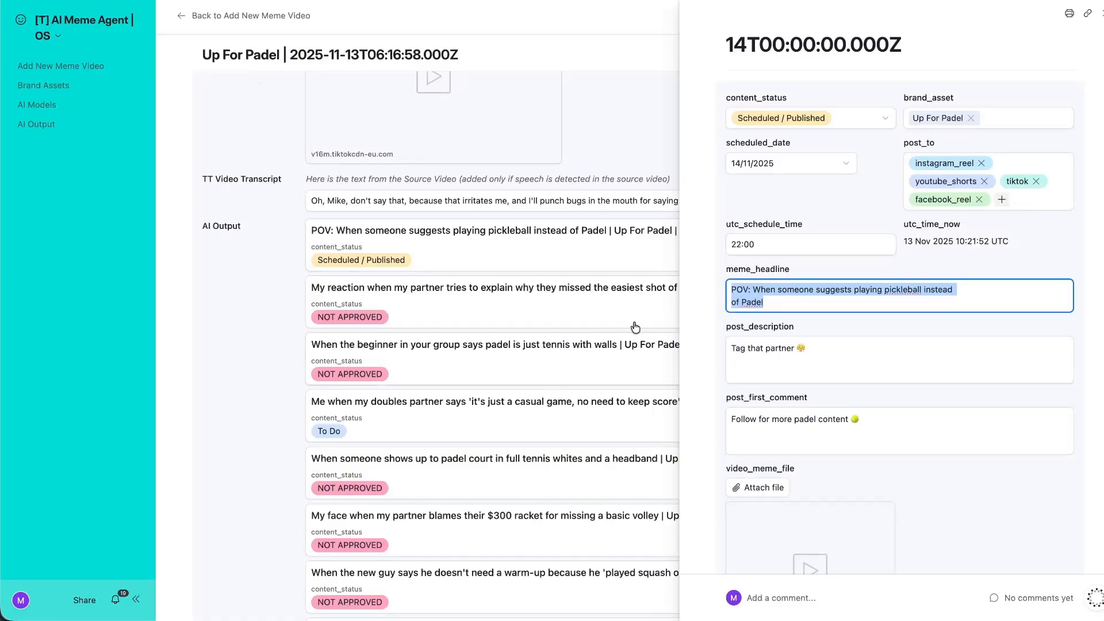
Review the meme_headline, 14/11/2025 scheduled date, description and first comment without changes.
{"action": "scroll", "coordinate": [816, 385], "scroll_direction": "down", "scroll_amount": 3}
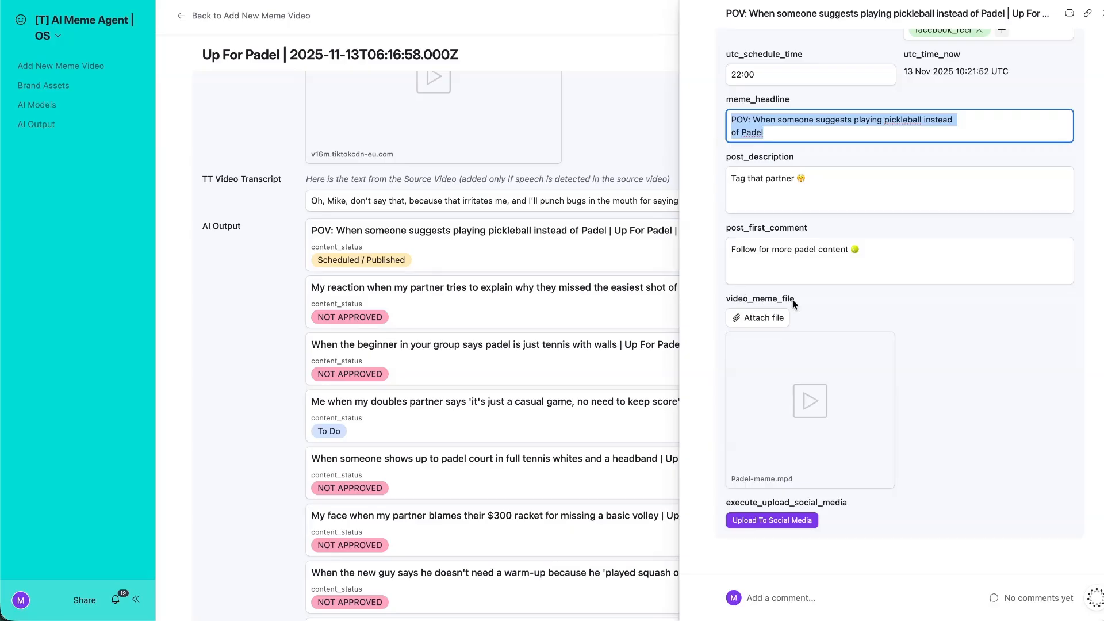
{"action": "left_click", "coordinate": [997, 430]}
{"action": "scroll", "coordinate": [857, 415], "scroll_direction": "up", "scroll_amount": 3}
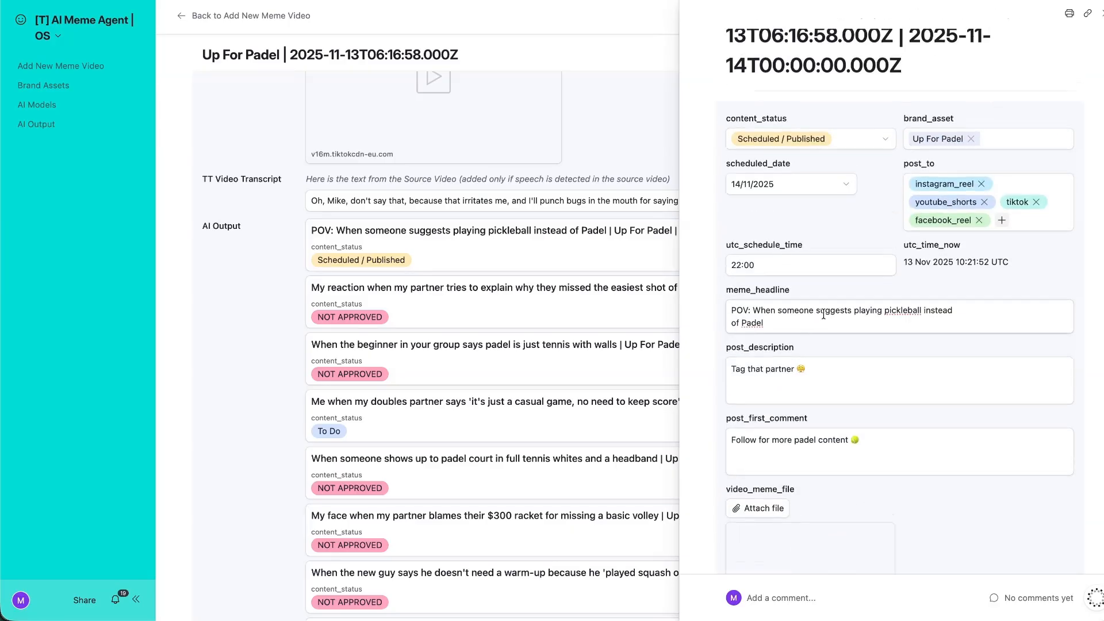
{"action": "left_click", "coordinate": [812, 320]}
{"action": "left_click", "coordinate": [784, 225]}
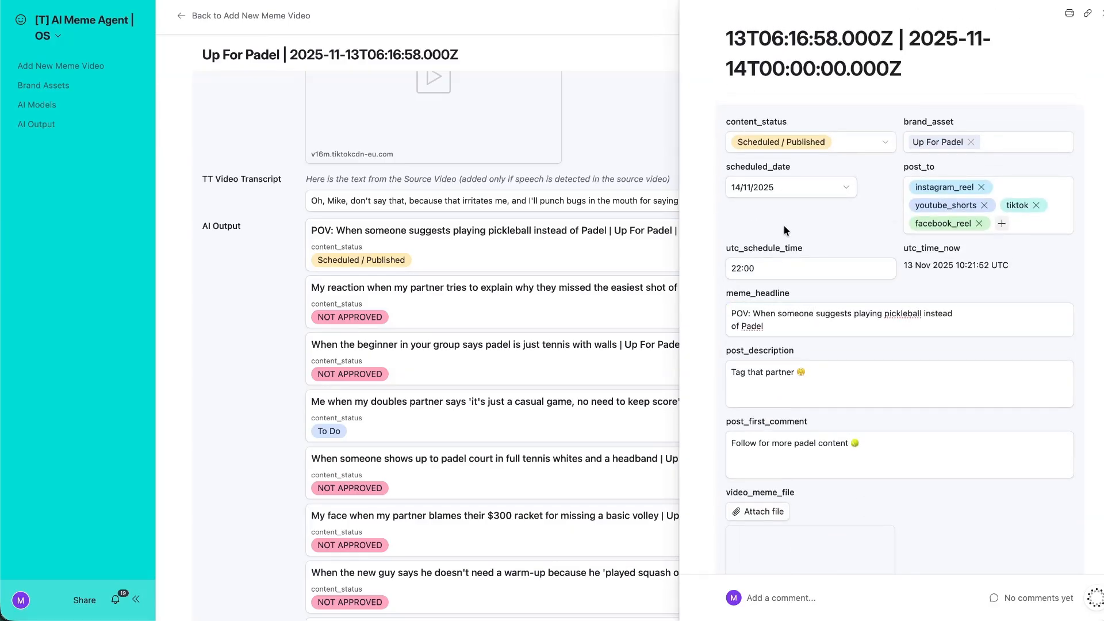
{"action": "left_click", "coordinate": [764, 188]}
{"action": "left_click", "coordinate": [871, 173]}
{"action": "scroll", "coordinate": [765, 269], "scroll_direction": "down", "scroll_amount": 1}
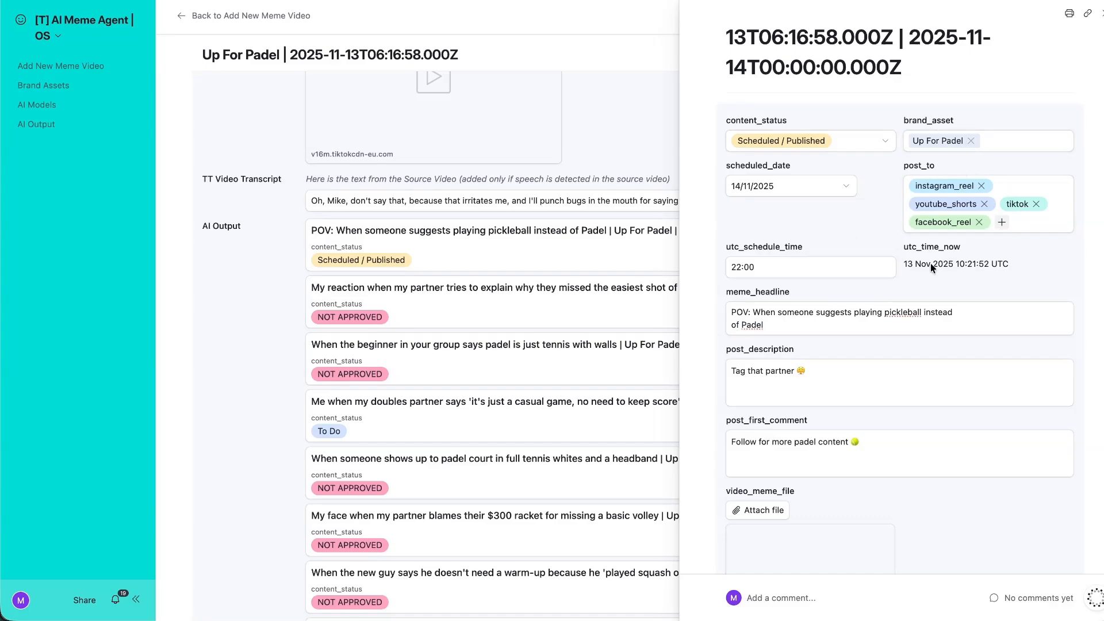
{"action": "scroll", "coordinate": [798, 336], "scroll_direction": "down", "scroll_amount": 3}
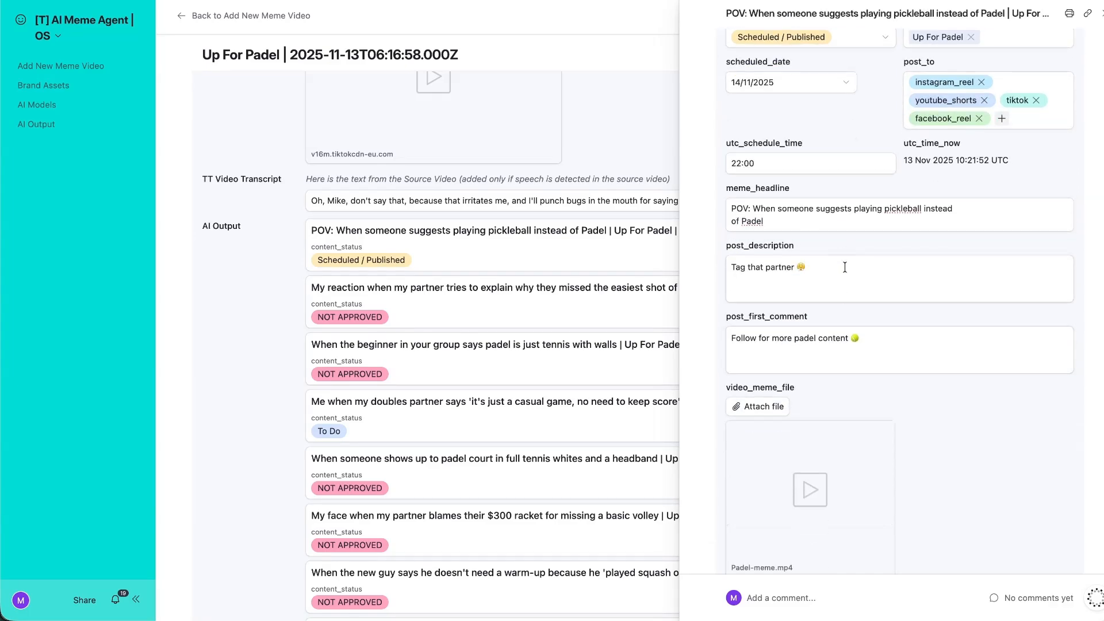
{"action": "left_click", "coordinate": [843, 266]}
{"action": "left_click", "coordinate": [736, 356]}
{"action": "left_click", "coordinate": [820, 310]}
{"action": "scroll", "coordinate": [932, 400], "scroll_direction": "down", "scroll_amount": 3}
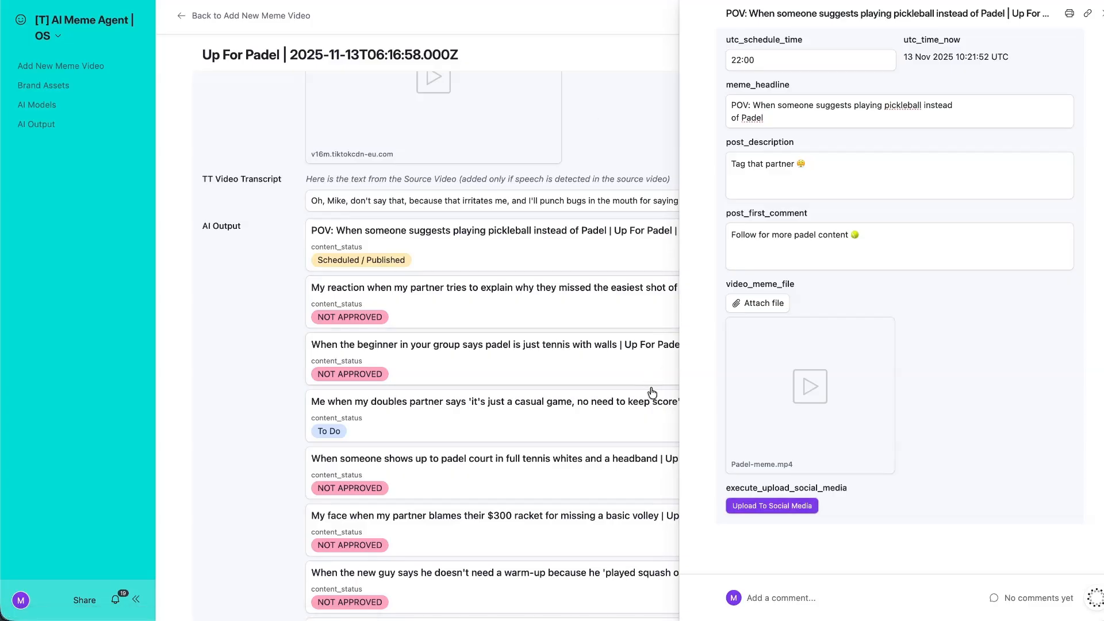
Upload the meme to social media, then inspect Flow 2's Post To Metricool and Update record nodes.
{"action": "left_click", "coordinate": [789, 503]}
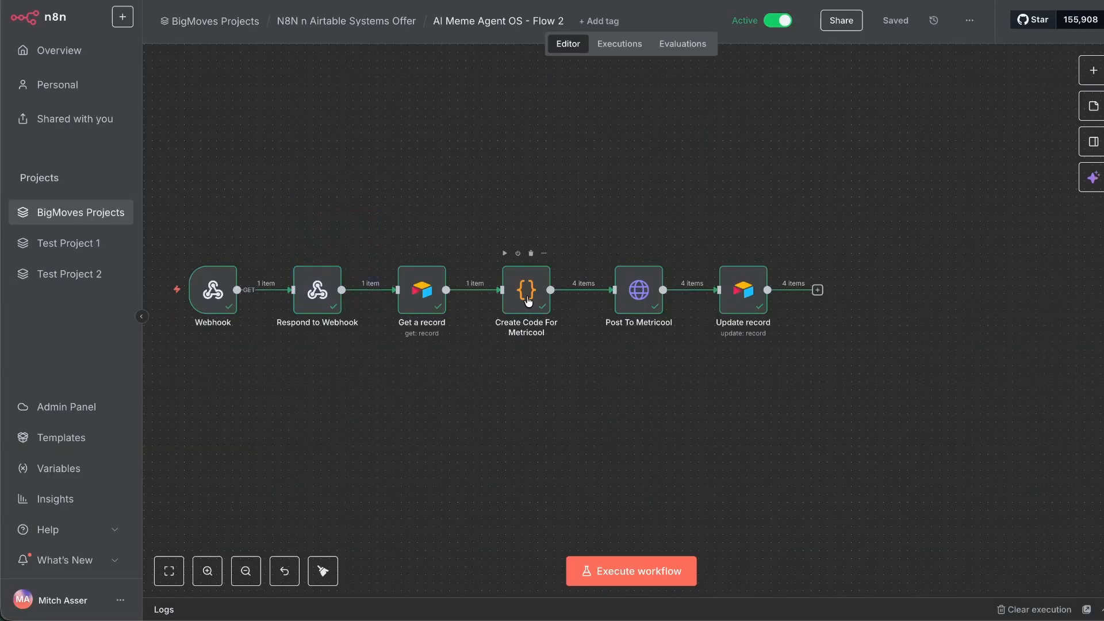
{"action": "left_click", "coordinate": [638, 290]}
{"action": "left_click", "coordinate": [749, 293]}
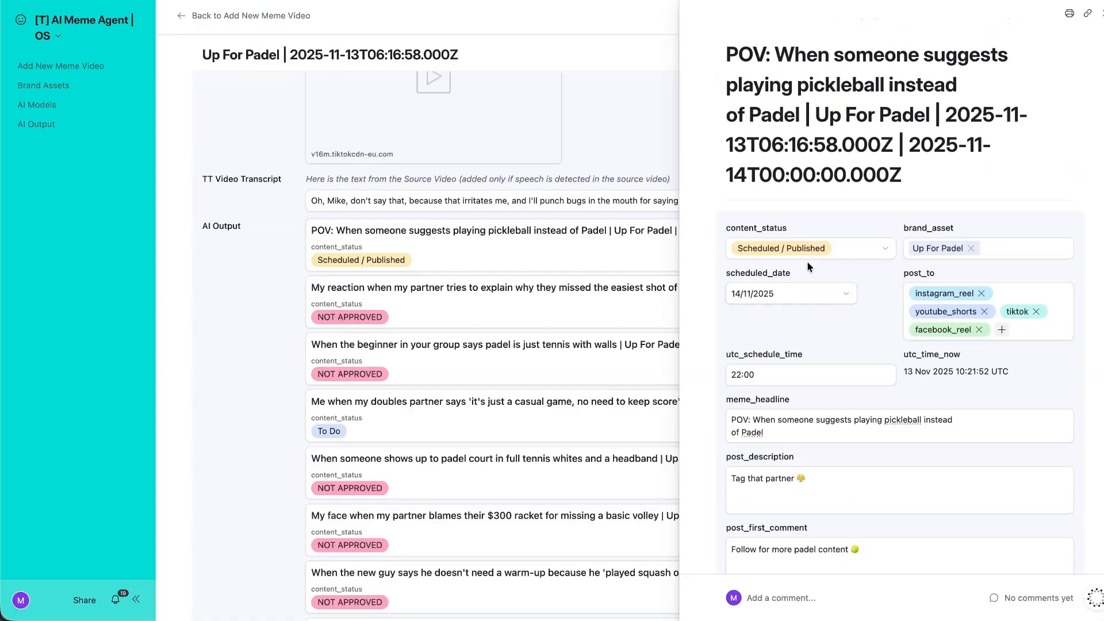
Keep the pickleball meme at Scheduled / Published and close its record.
{"action": "left_click", "coordinate": [806, 251]}
{"action": "left_click", "coordinate": [794, 420]}
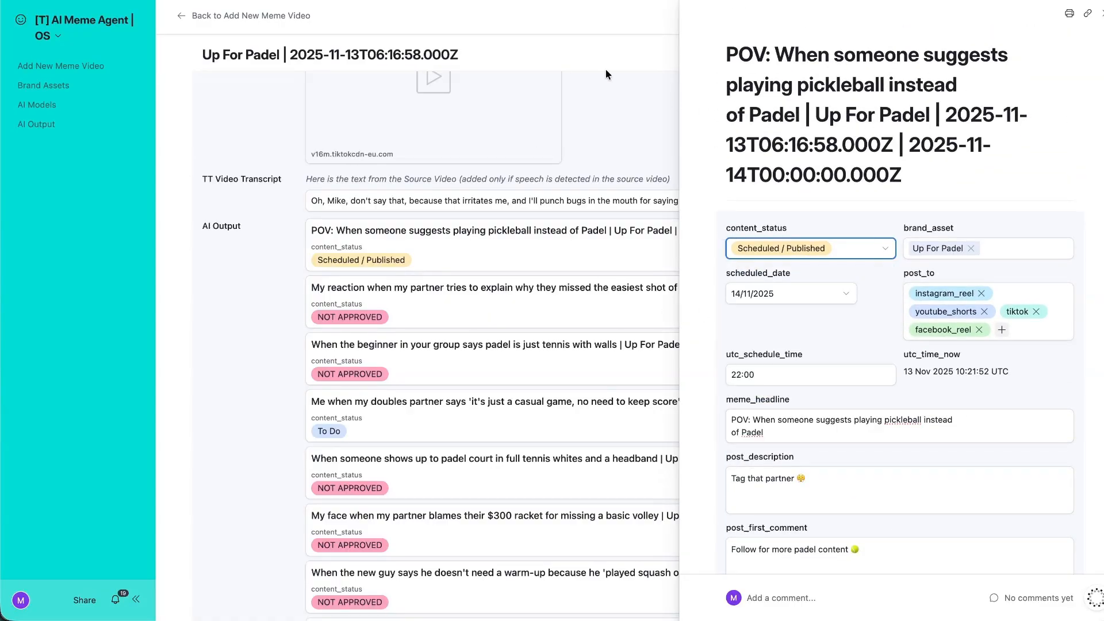
{"action": "left_click", "coordinate": [592, 45]}
{"action": "scroll", "coordinate": [475, 274], "scroll_direction": "up", "scroll_amount": 4}
{"action": "scroll", "coordinate": [722, 368], "scroll_direction": "down", "scroll_amount": 5}
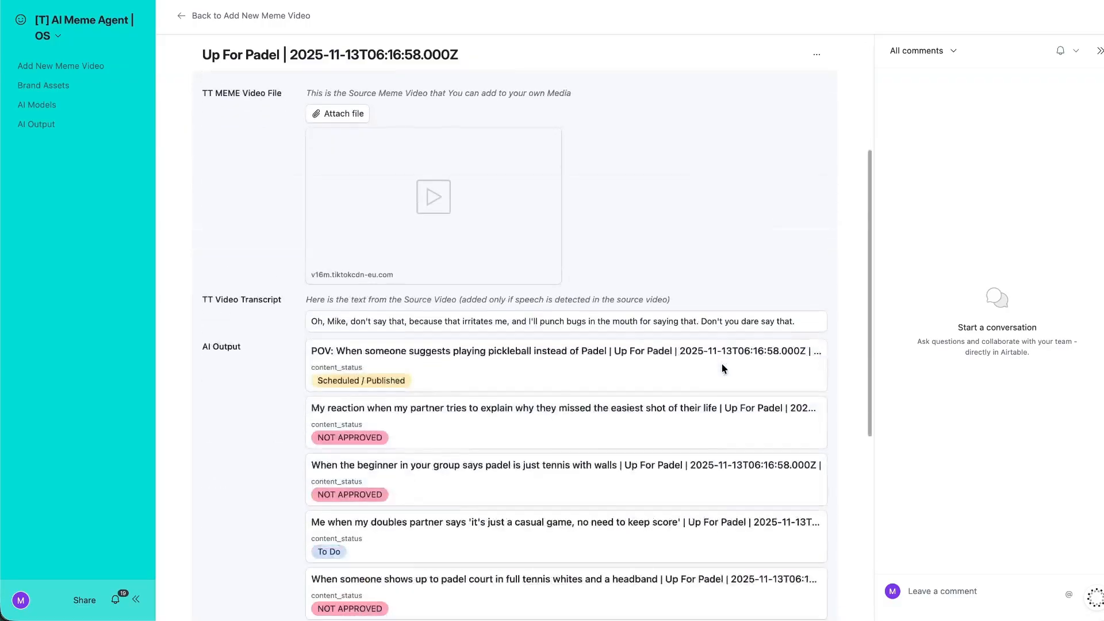
{"action": "scroll", "coordinate": [722, 368], "scroll_direction": "down", "scroll_amount": 3}
{"action": "scroll", "coordinate": [461, 299], "scroll_direction": "down", "scroll_amount": 4}
Mark the 'play without walls' meme headline NOT APPROVED.
{"action": "left_click", "coordinate": [552, 166]}
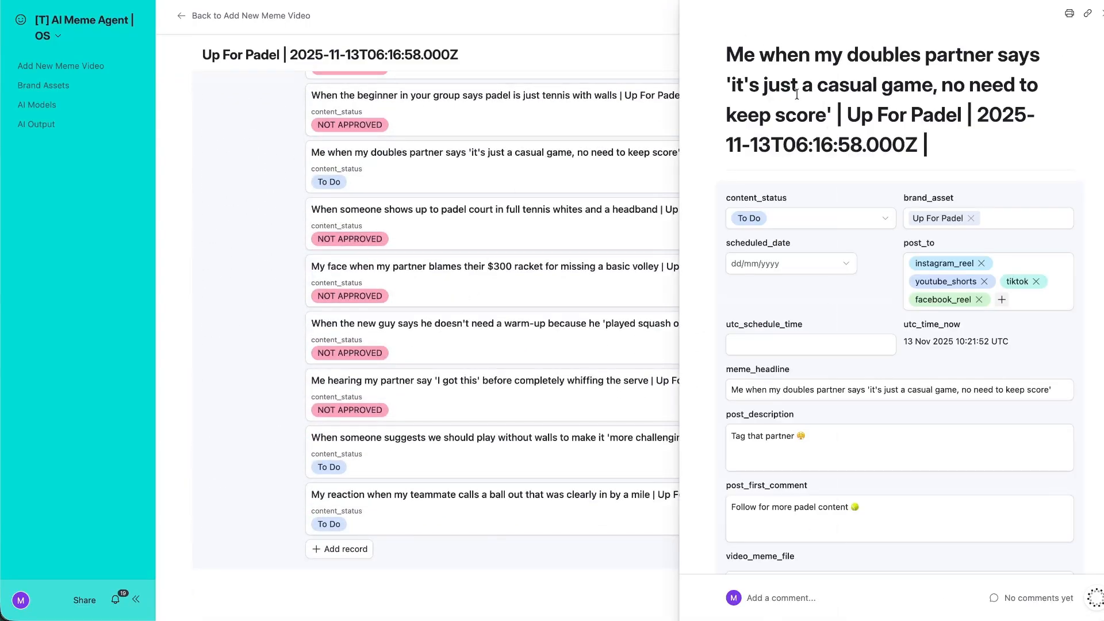
{"action": "left_click_drag", "start_coordinate": [823, 121], "coordinate": [709, 52]}
{"action": "left_click", "coordinate": [709, 51]}
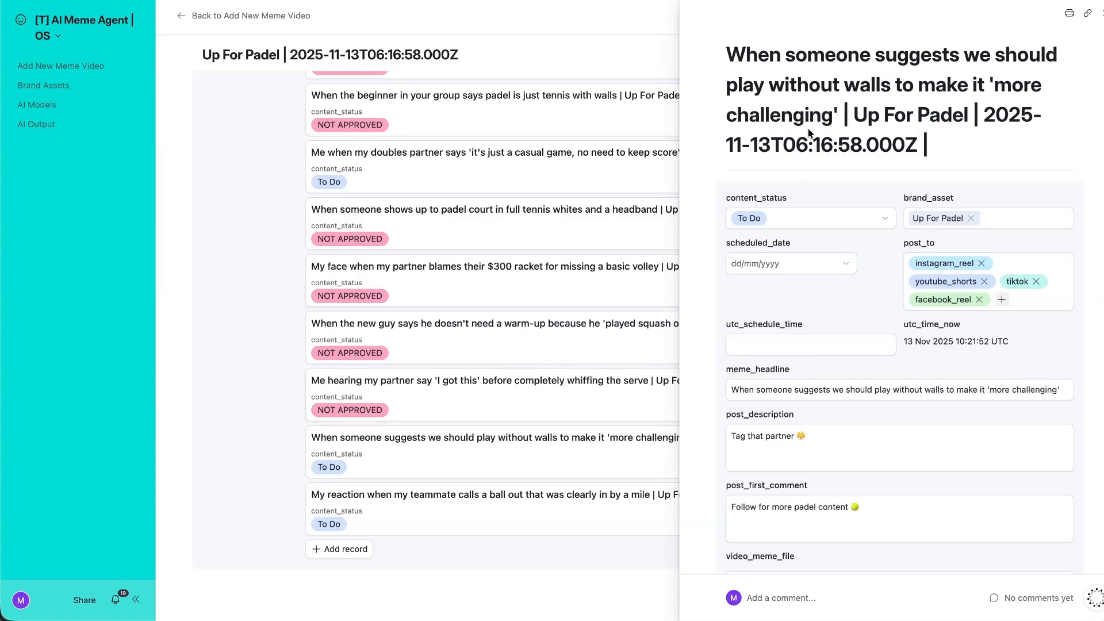
{"action": "left_click", "coordinate": [816, 218]}
{"action": "scroll", "coordinate": [805, 357], "scroll_direction": "down", "scroll_amount": 2}
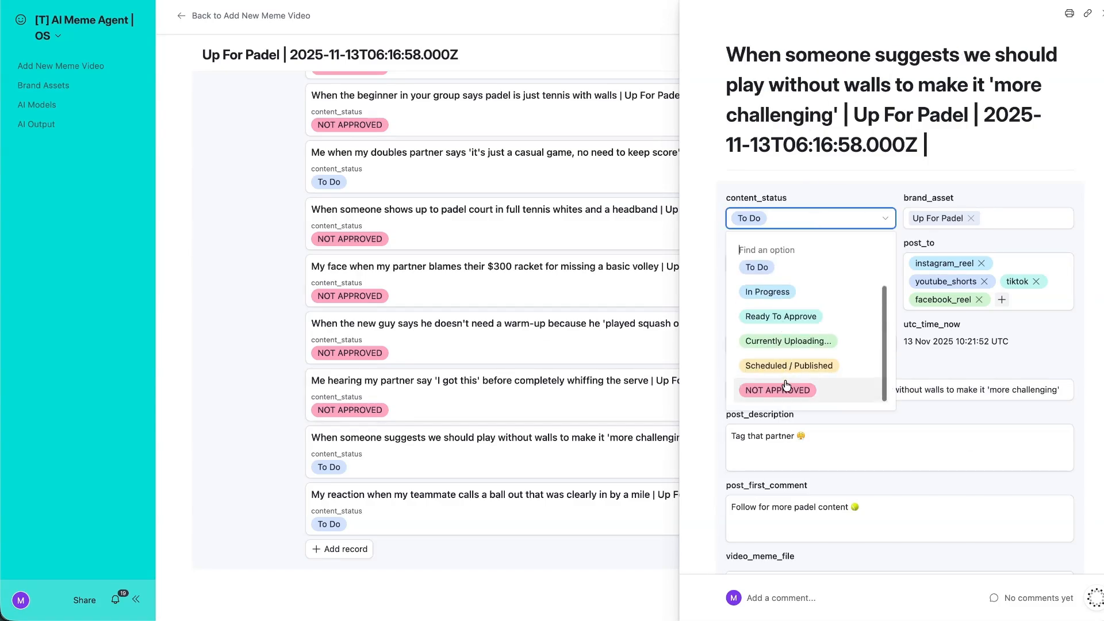
{"action": "left_click", "coordinate": [771, 387]}
{"action": "left_click", "coordinate": [238, 249]}
Mark the 'teammate calls a ball out' meme headline NOT APPROVED.
{"action": "left_click", "coordinate": [447, 529]}
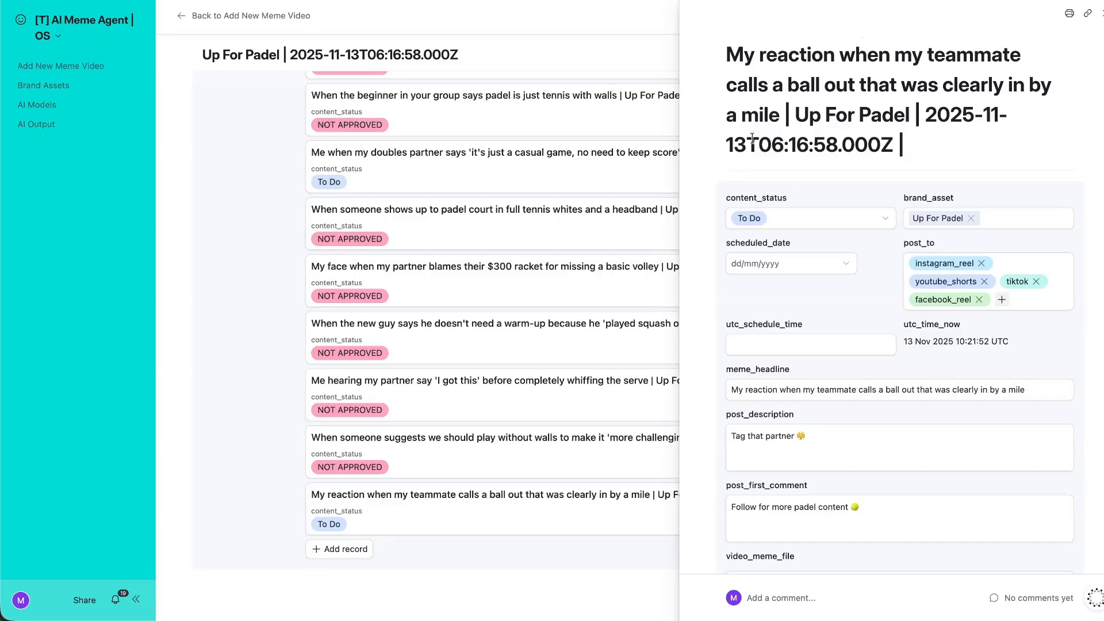
{"action": "left_click", "coordinate": [827, 225]}
{"action": "scroll", "coordinate": [782, 402], "scroll_direction": "down", "scroll_amount": 2}
{"action": "left_click", "coordinate": [757, 458]}
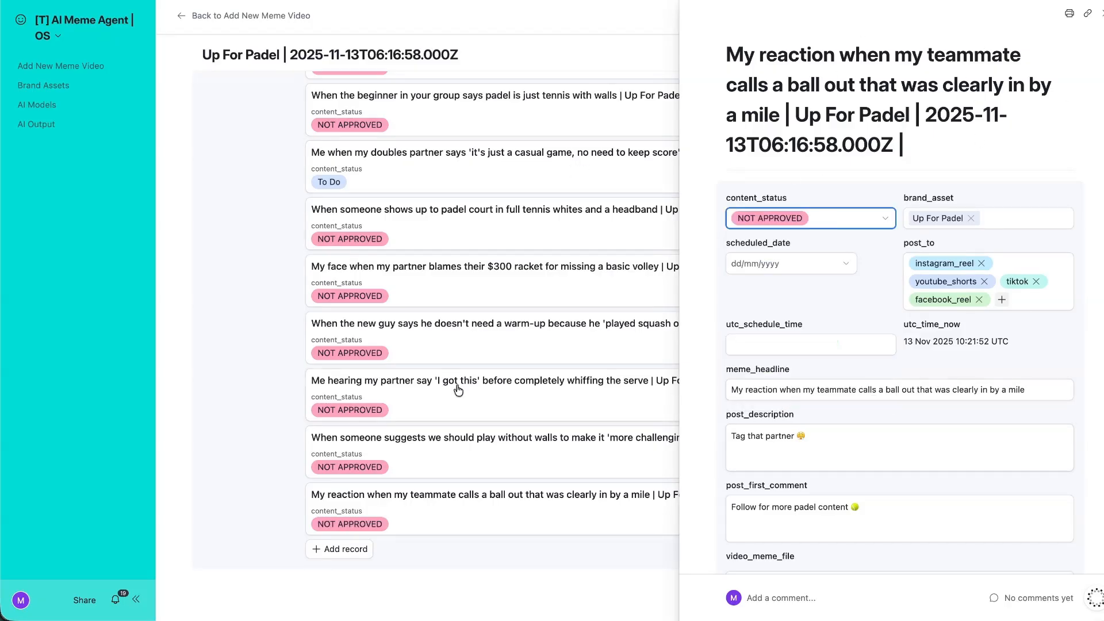
{"action": "left_click", "coordinate": [259, 228]}
{"action": "scroll", "coordinate": [597, 277], "scroll_direction": "up", "scroll_amount": 10}
{"action": "scroll", "coordinate": [412, 401], "scroll_direction": "down", "scroll_amount": 8}
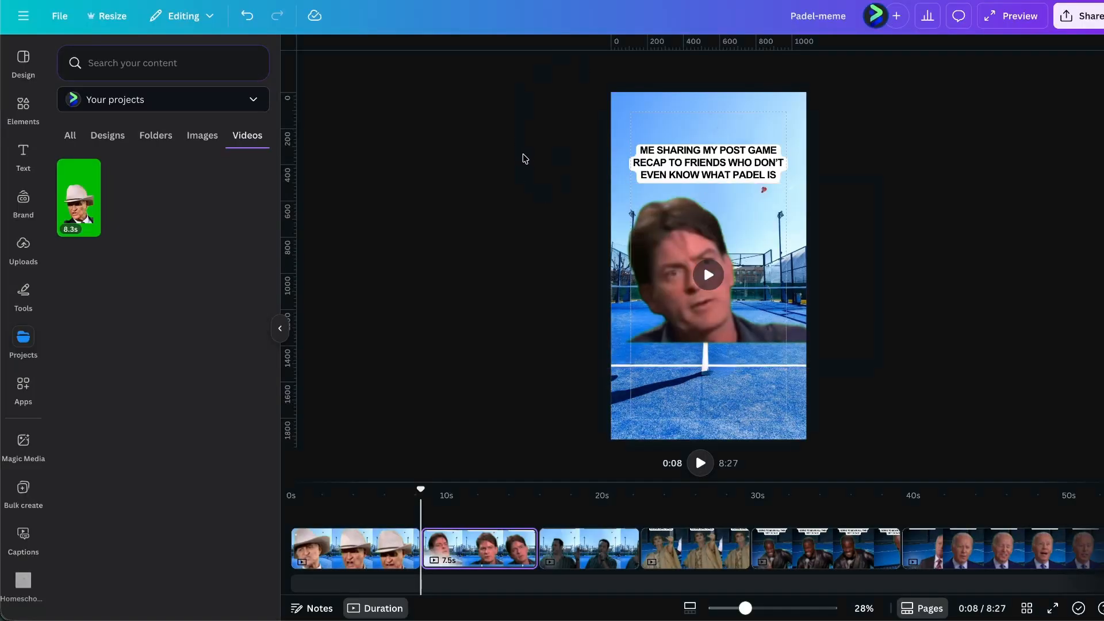
Duplicate the first page of the Padel-meme video.
{"action": "key", "text": "Left"}
{"action": "key", "text": "Right"}
{"action": "left_click", "coordinate": [728, 122]}
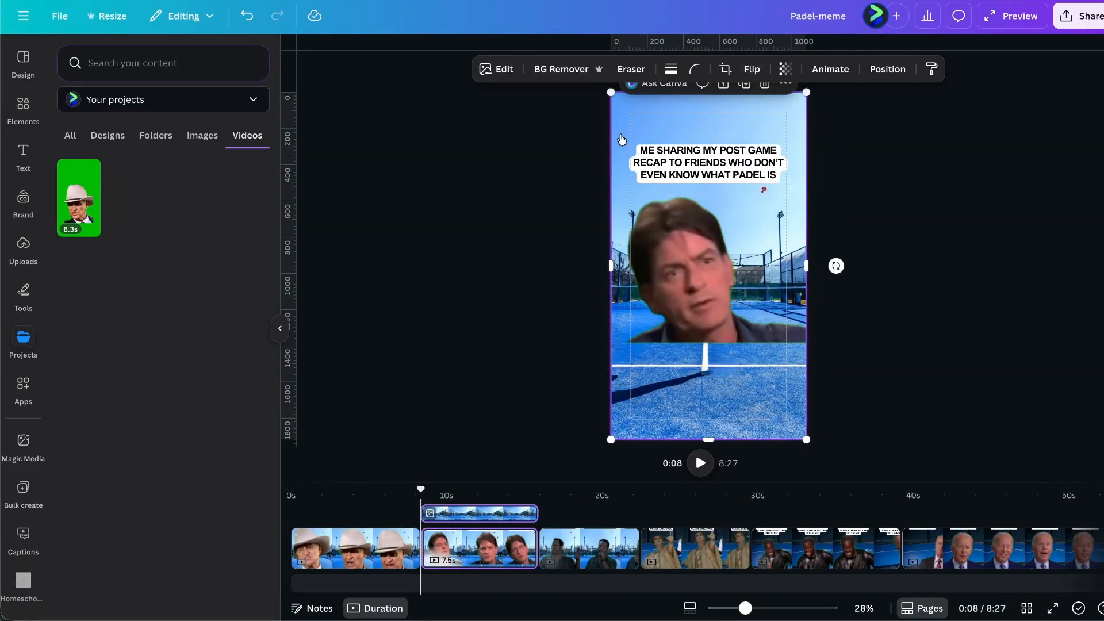
{"action": "left_click", "coordinate": [380, 549]}
{"action": "left_click", "coordinate": [403, 538]}
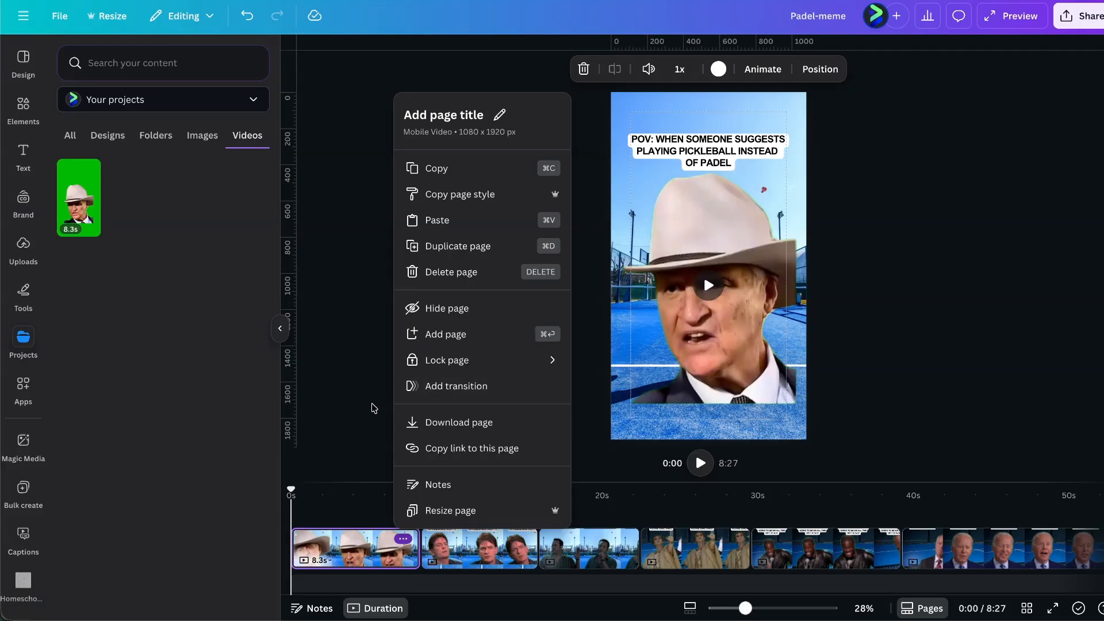
{"action": "key", "text": "super+d"}
{"action": "left_click", "coordinate": [384, 509]}
On the pickleball caption page, replace the background with the dark padel court image behind the cowboy clip.
{"action": "left_click", "coordinate": [922, 546]}
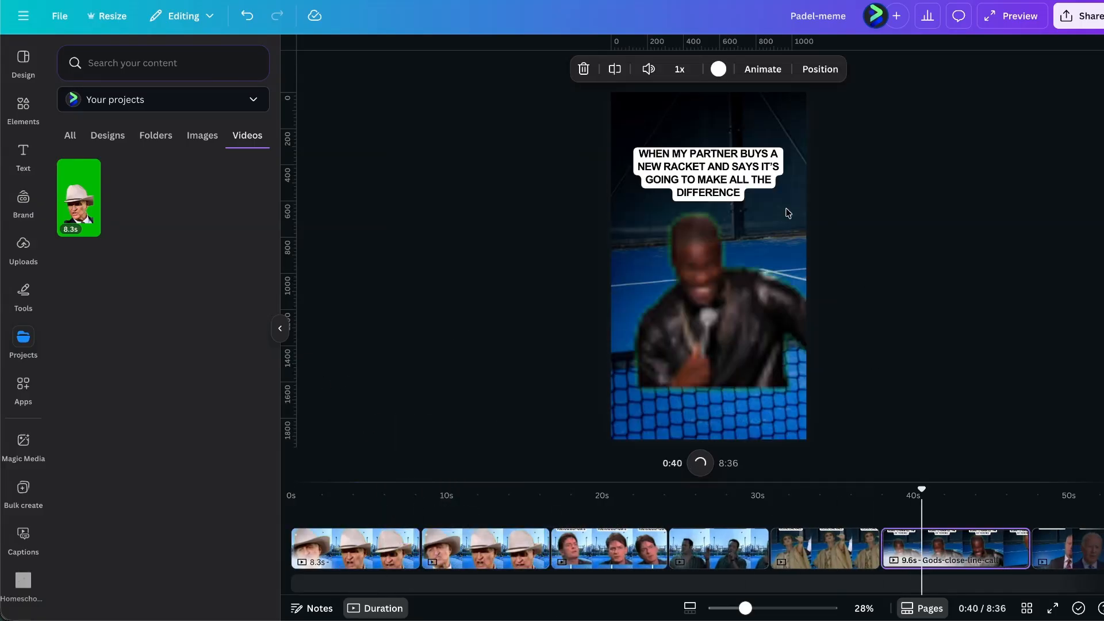
{"action": "left_click", "coordinate": [490, 546]}
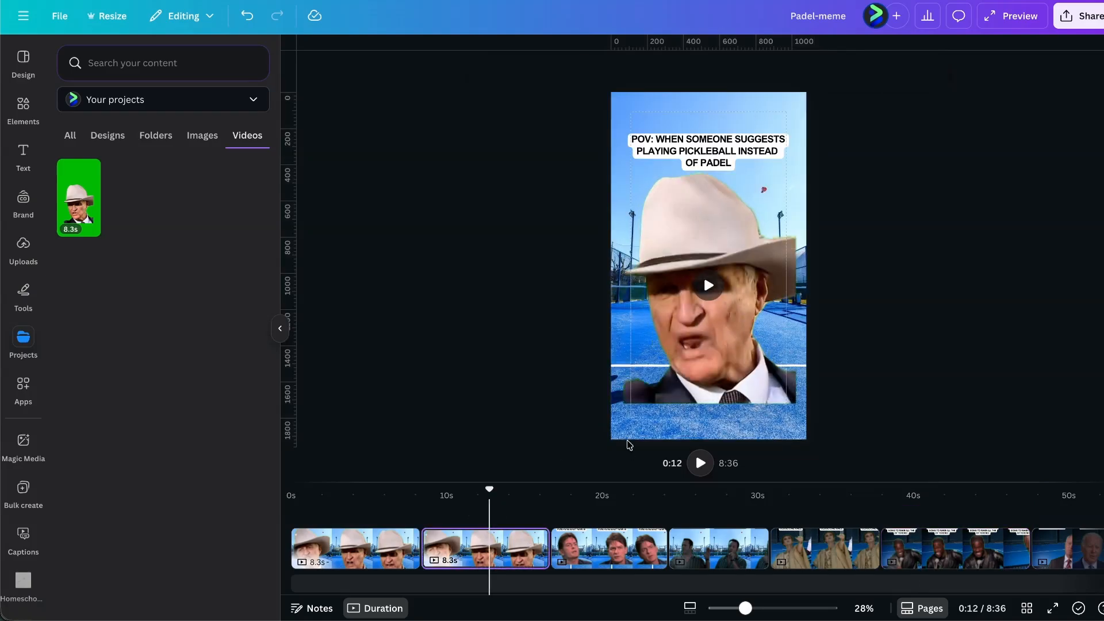
{"action": "left_click", "coordinate": [619, 436]}
{"action": "key", "text": "Delete"}
{"action": "key", "text": "super+v"}
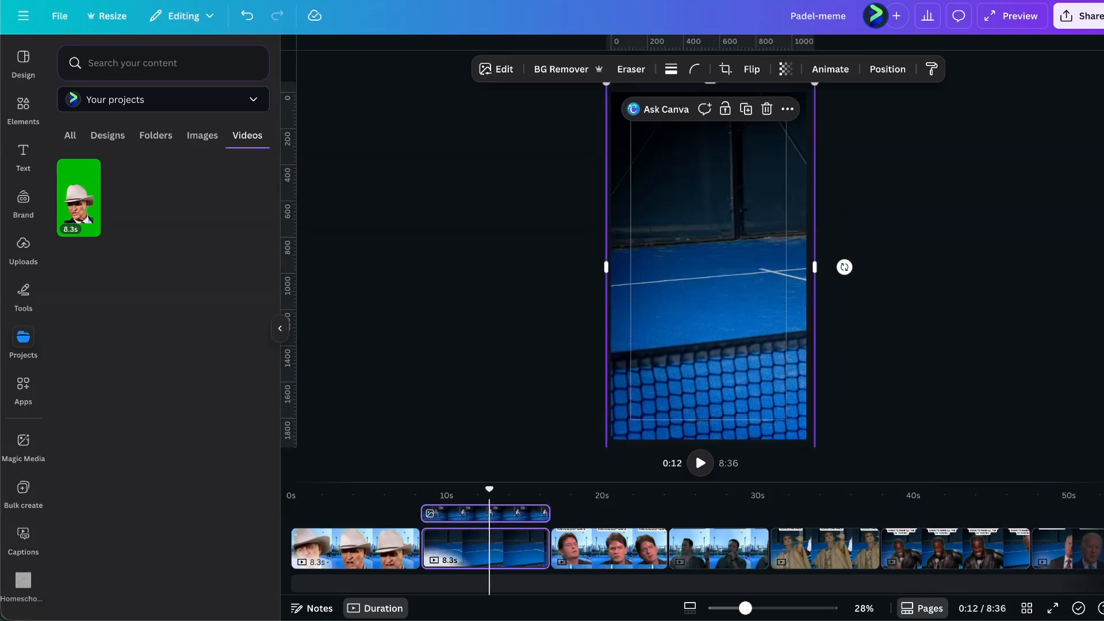
{"action": "left_click", "coordinate": [920, 69]}
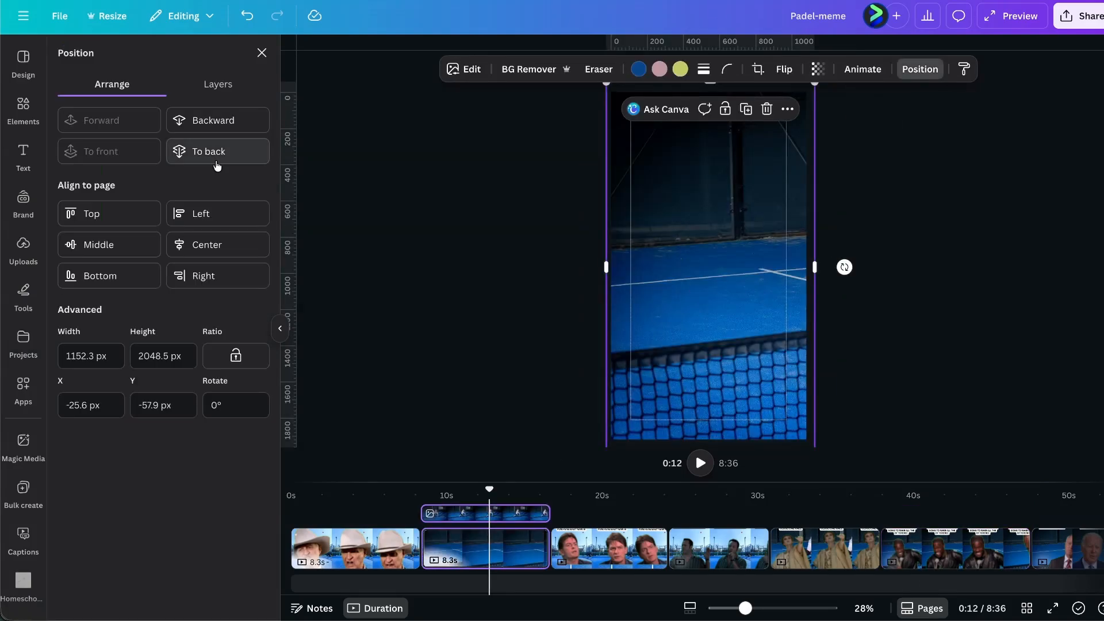
{"action": "left_click", "coordinate": [207, 151]}
{"action": "left_click", "coordinate": [403, 272]}
{"action": "left_click", "coordinate": [638, 147]}
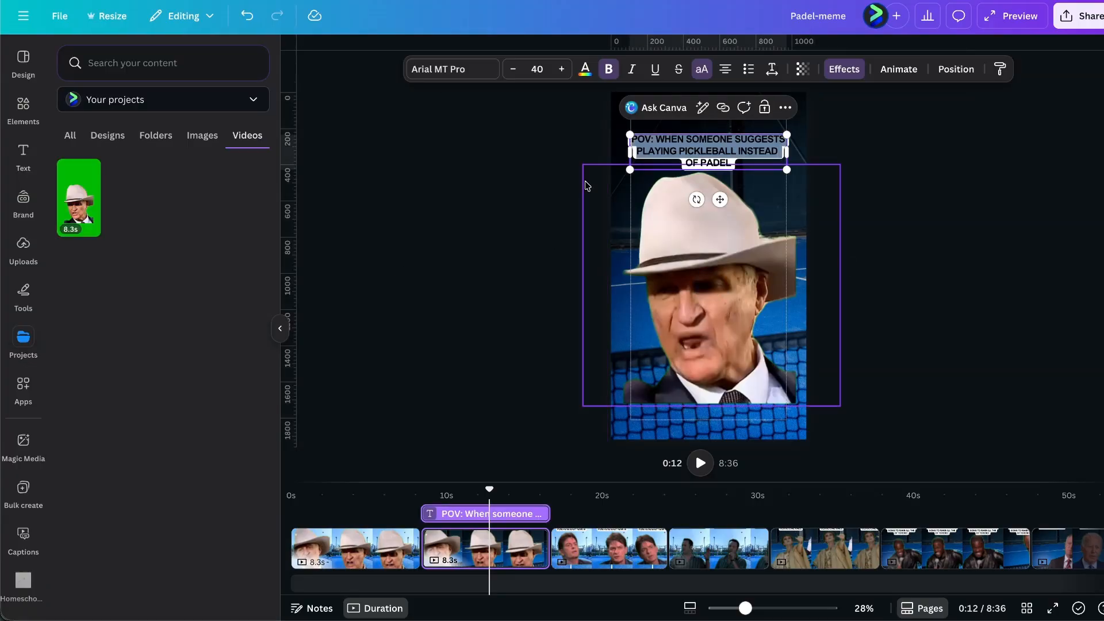
{"action": "left_click", "coordinate": [410, 211]}
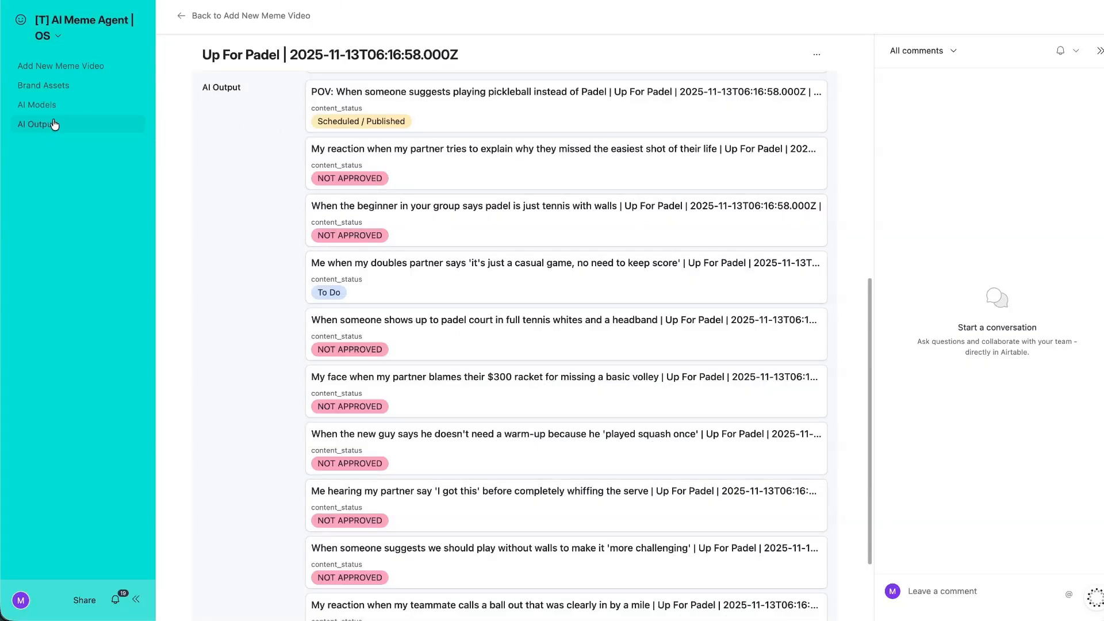
Go to the meme interface's AI Output page and review the In Progress, Scheduled, All and To Do memes.
{"action": "left_click", "coordinate": [70, 1]}
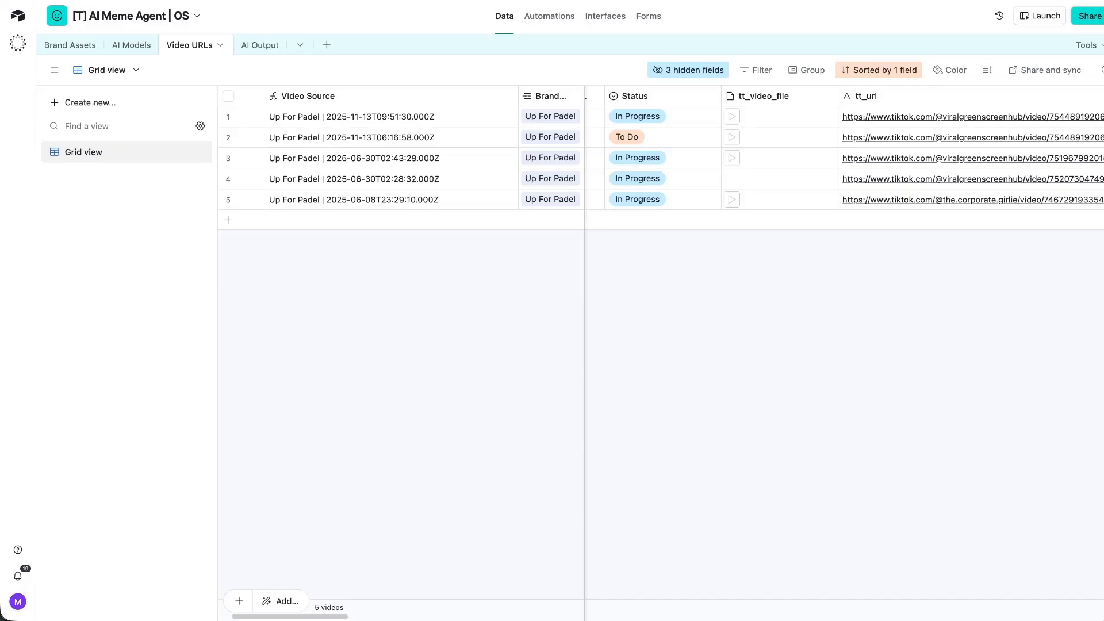
{"action": "key", "text": "ctrl+shift+Tab"}
{"action": "left_click", "coordinate": [37, 123]}
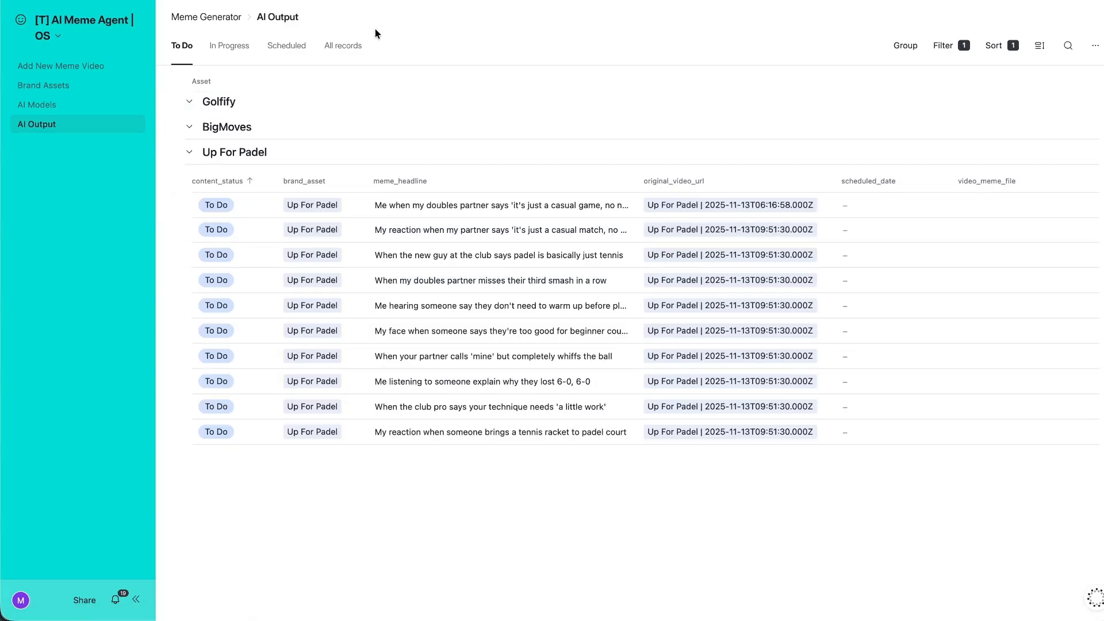
{"action": "left_click", "coordinate": [230, 49]}
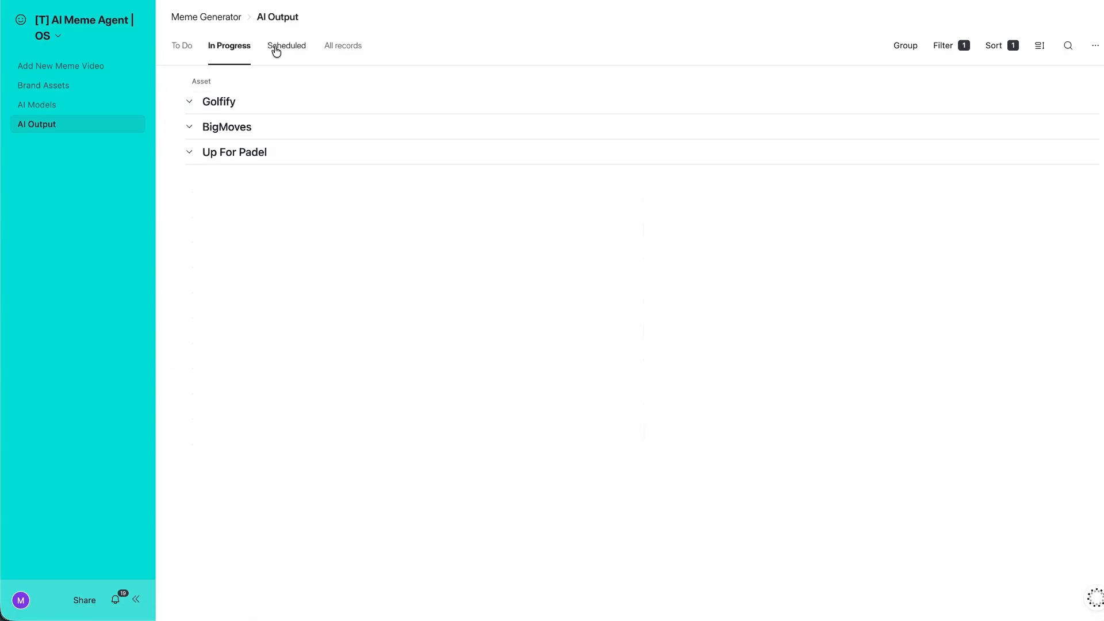
{"action": "left_click", "coordinate": [278, 51]}
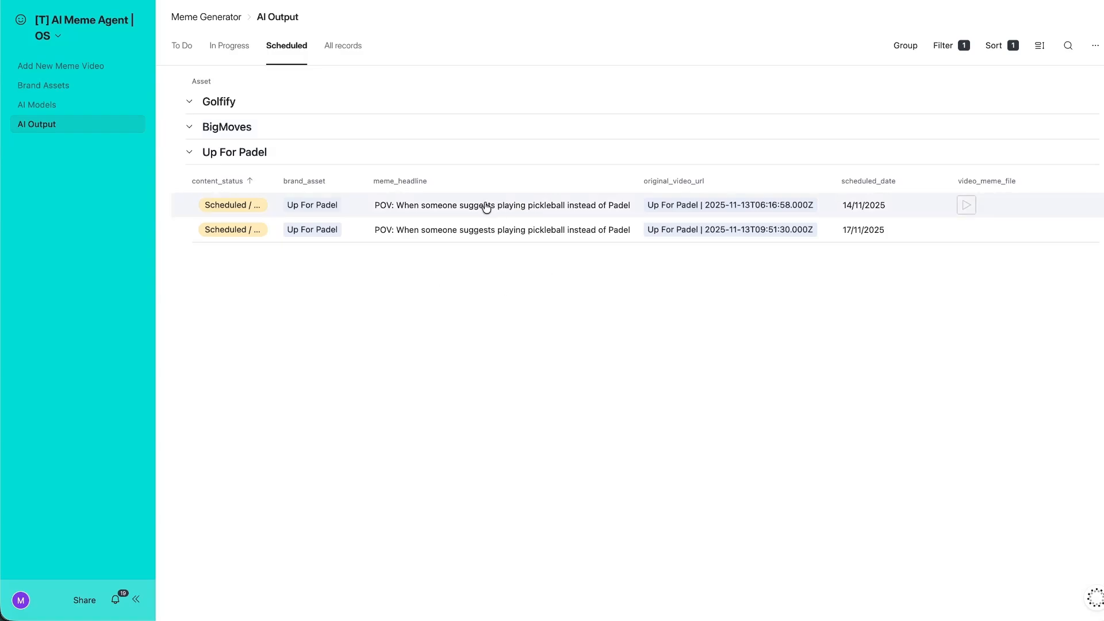
{"action": "left_click", "coordinate": [344, 46]}
{"action": "scroll", "coordinate": [364, 225], "scroll_direction": "down", "scroll_amount": 3}
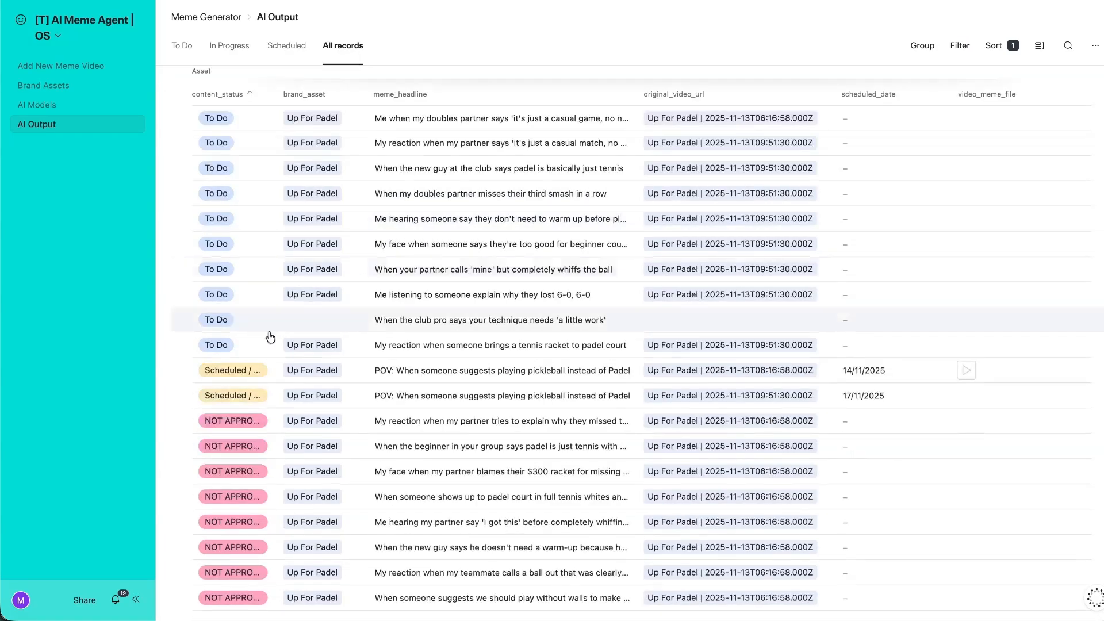
{"action": "scroll", "coordinate": [345, 126], "scroll_direction": "up", "scroll_amount": 3}
{"action": "left_click", "coordinate": [183, 46]}
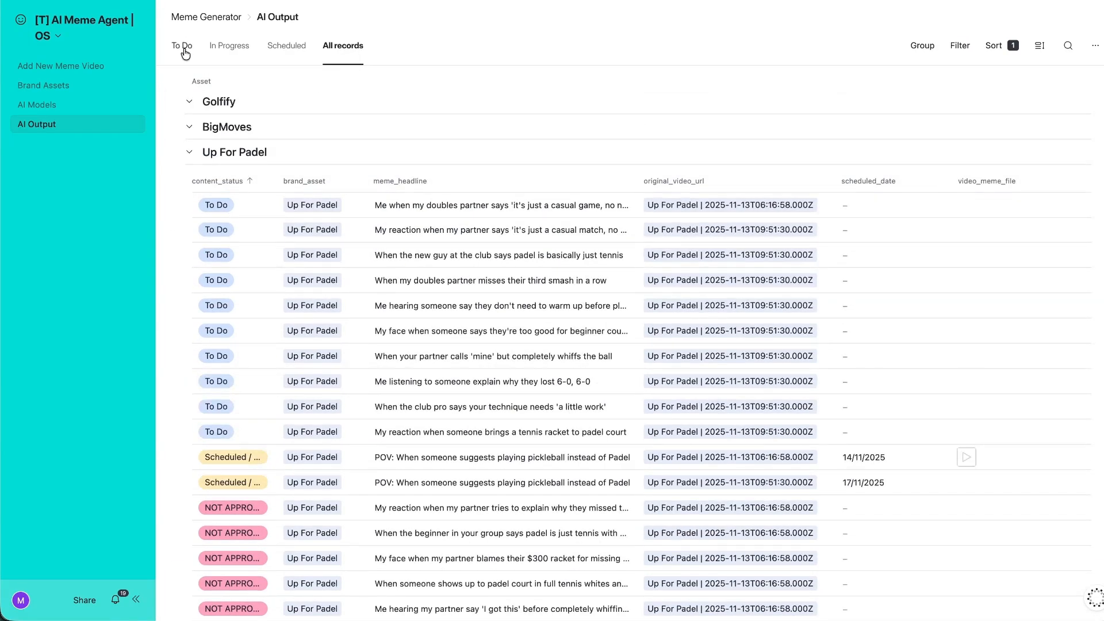
Set the doubles-partner headline's content_status to In Progress.
{"action": "left_click", "coordinate": [470, 212]}
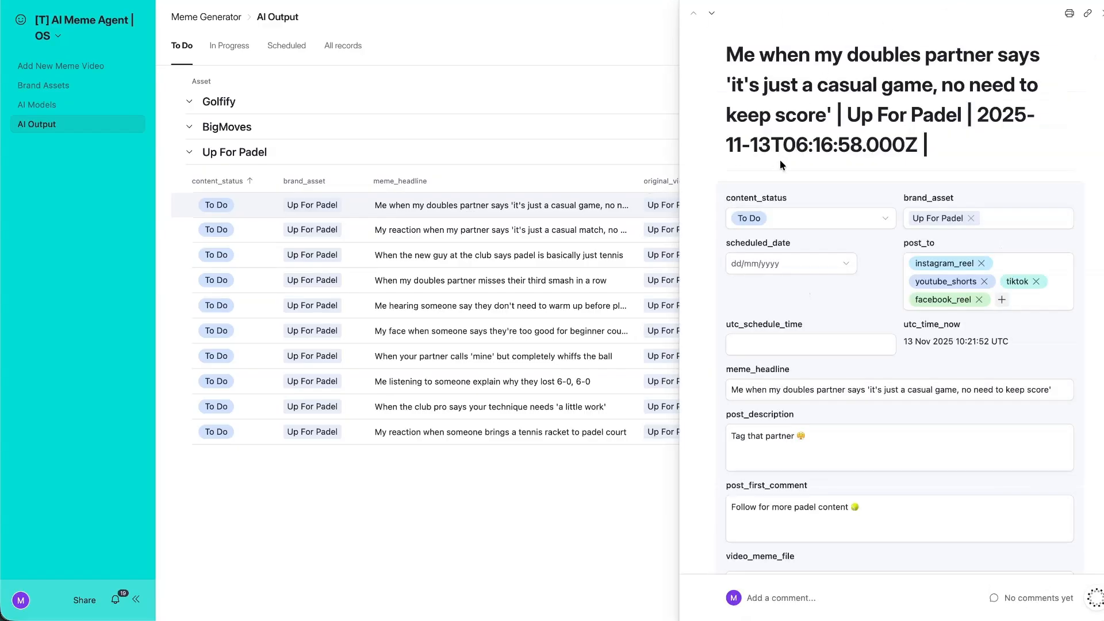
{"action": "left_click", "coordinate": [845, 228]}
{"action": "left_click", "coordinate": [758, 297]}
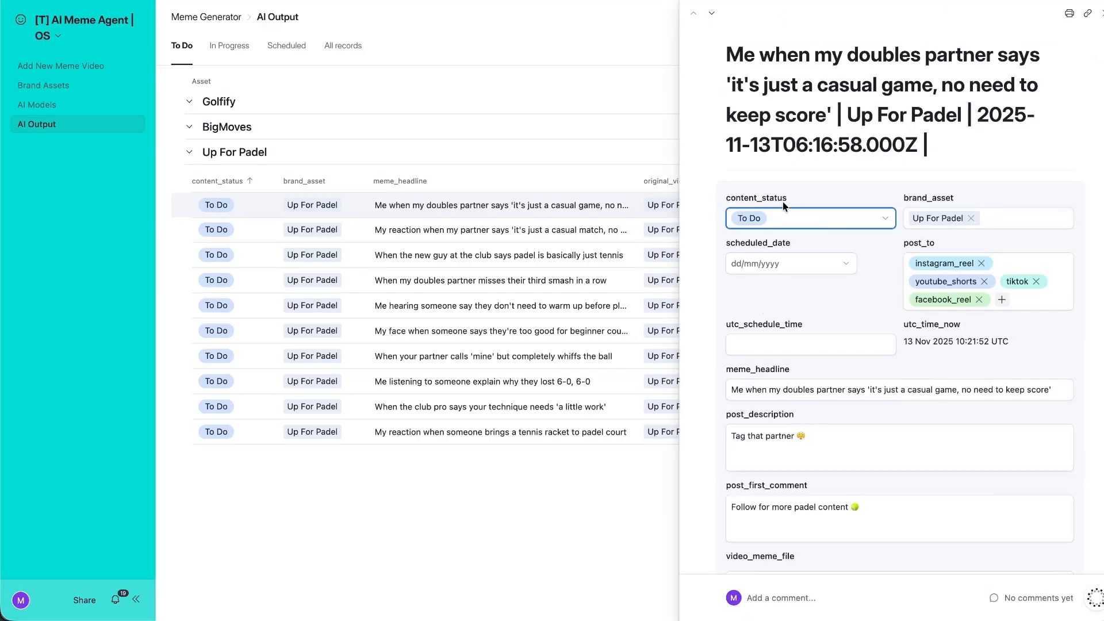
{"action": "left_click", "coordinate": [786, 224]}
{"action": "left_click", "coordinate": [762, 323]}
{"action": "left_click", "coordinate": [572, 254]}
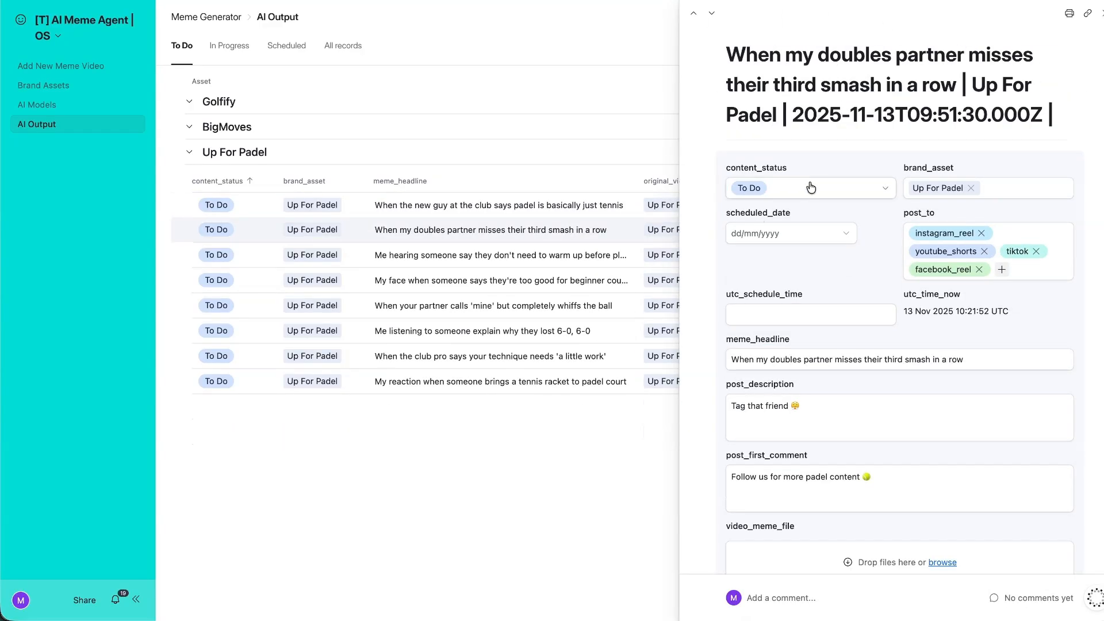
{"action": "left_click", "coordinate": [815, 189]}
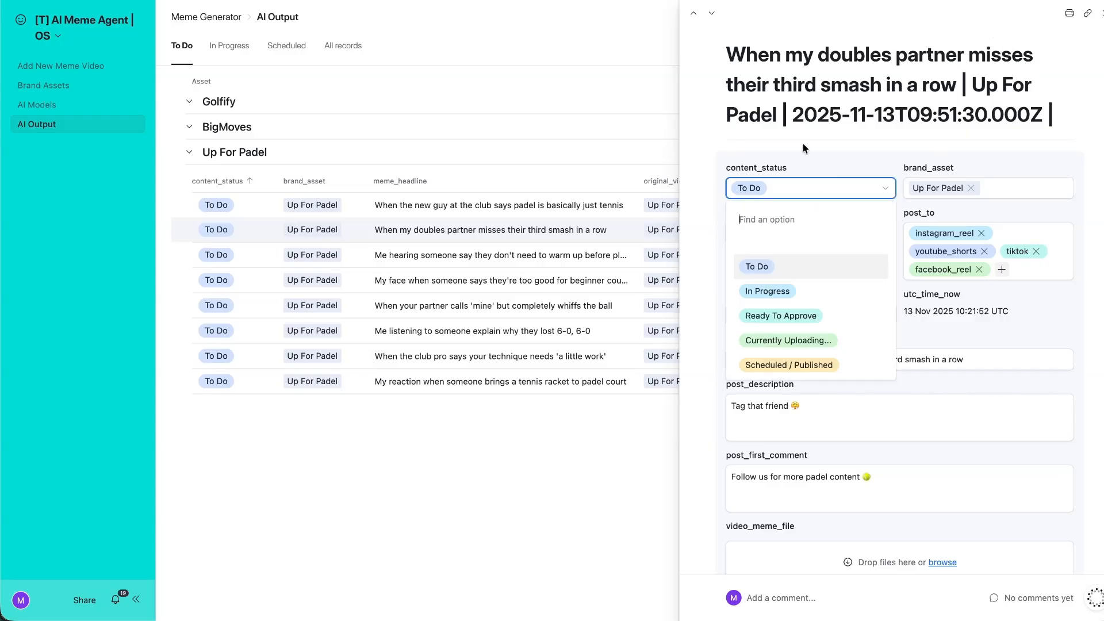
{"action": "left_click", "coordinate": [800, 291]}
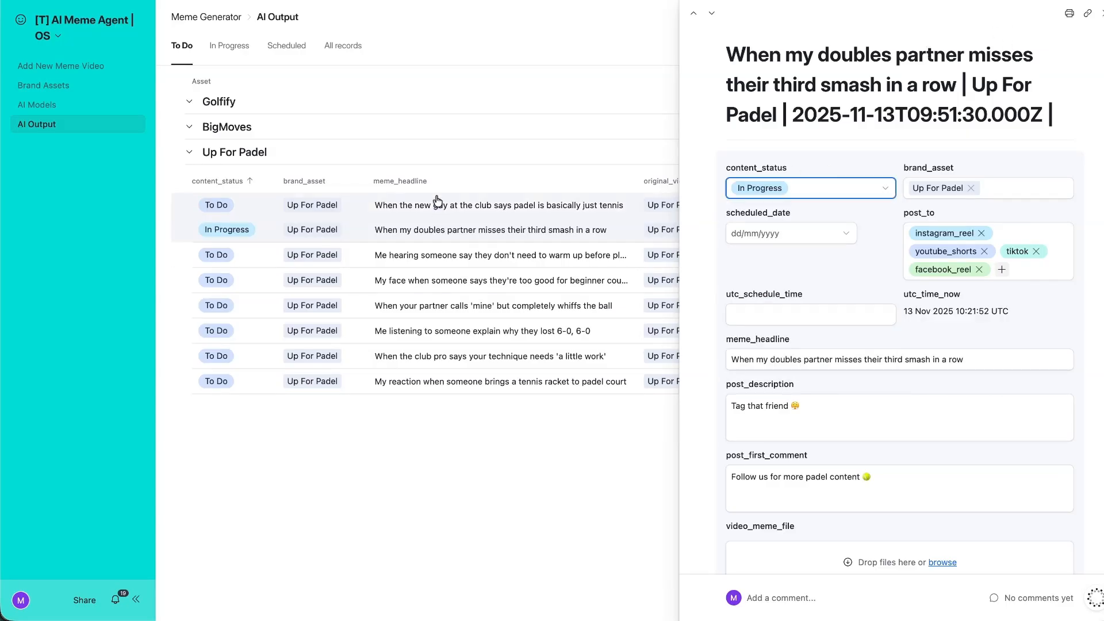
Mark the warm-up and 'partner calls mine' headlines NOT APPROVED.
{"action": "left_click", "coordinate": [581, 205]}
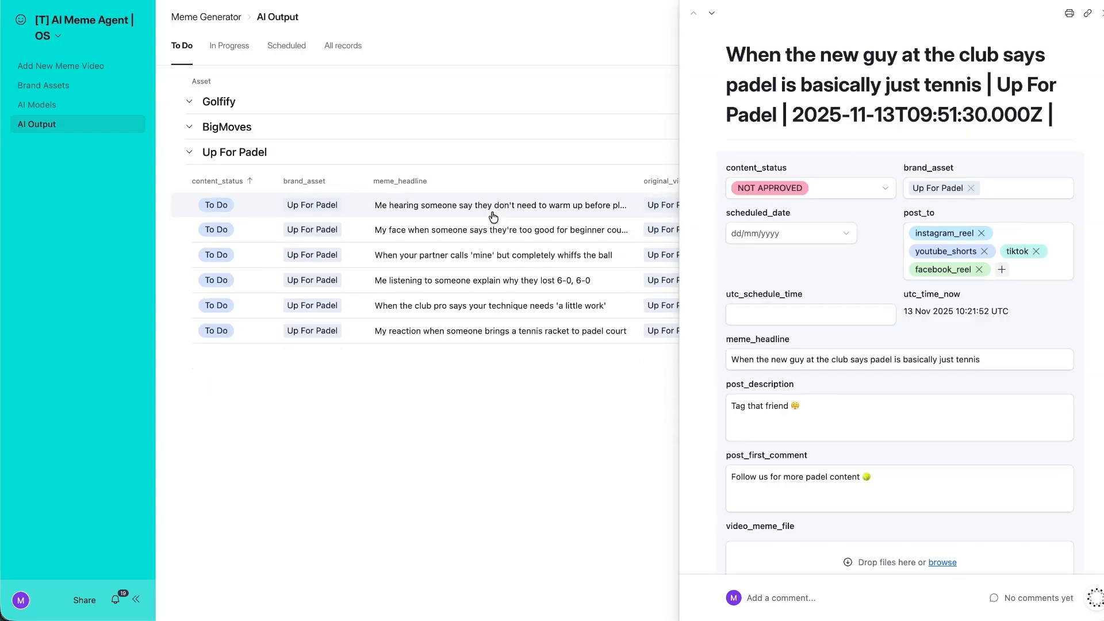
{"action": "left_click", "coordinate": [535, 212]}
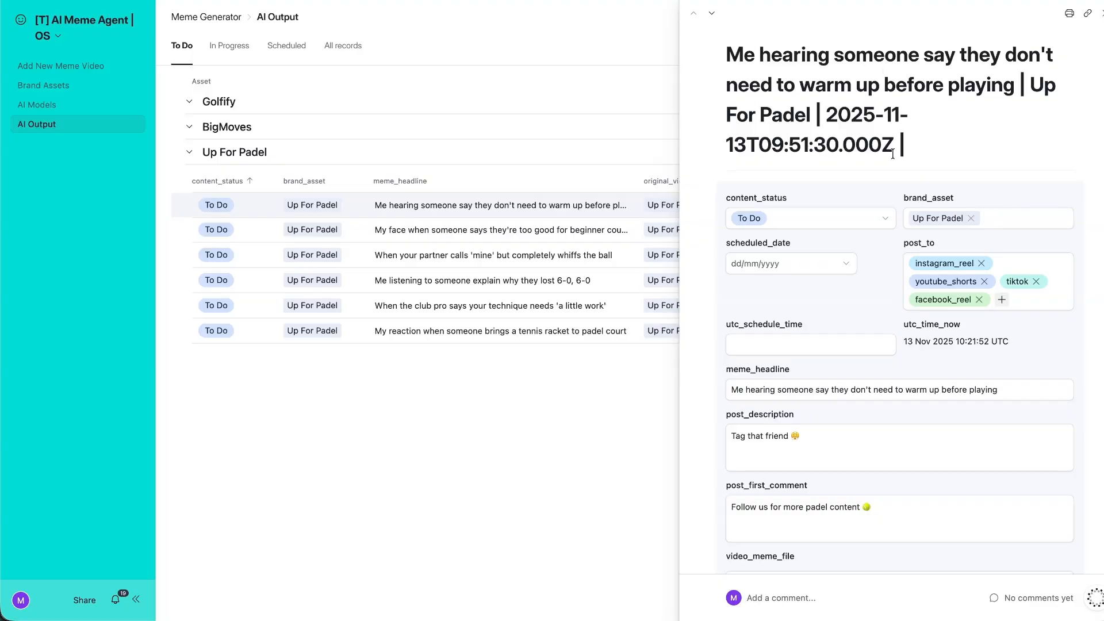
{"action": "left_click", "coordinate": [813, 218]}
{"action": "left_click", "coordinate": [833, 391]}
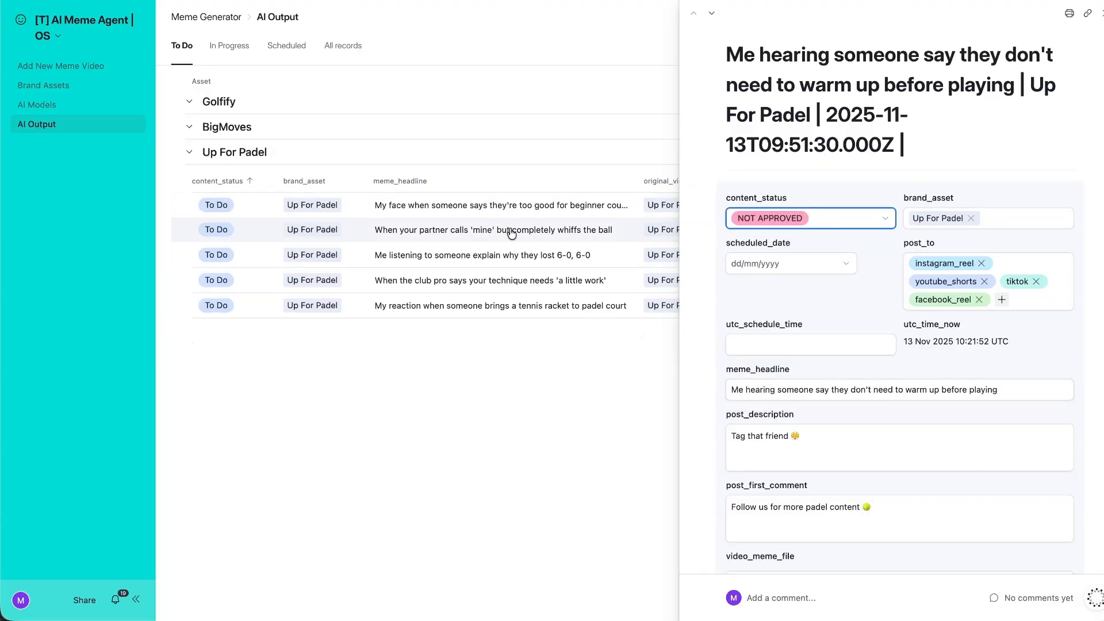
{"action": "left_click", "coordinate": [511, 230]}
{"action": "left_click", "coordinate": [813, 218]}
{"action": "left_click", "coordinate": [769, 358]}
{"action": "left_click", "coordinate": [608, 391]}
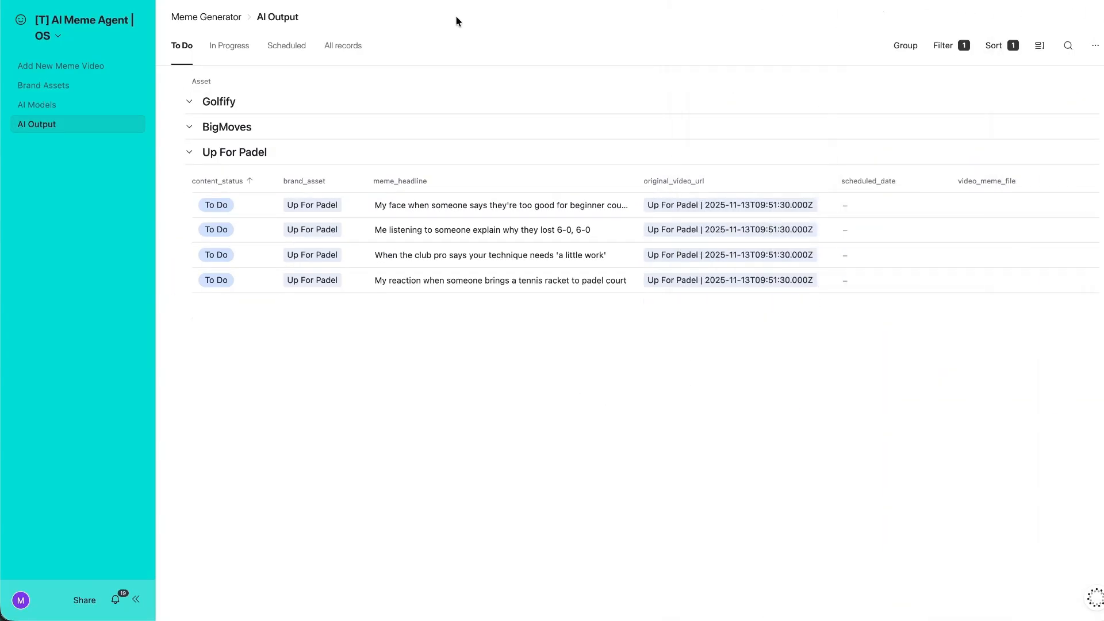
Recheck the In Progress, Scheduled, All and To Do headline lists, then enter interface page editing.
{"action": "left_click", "coordinate": [228, 48]}
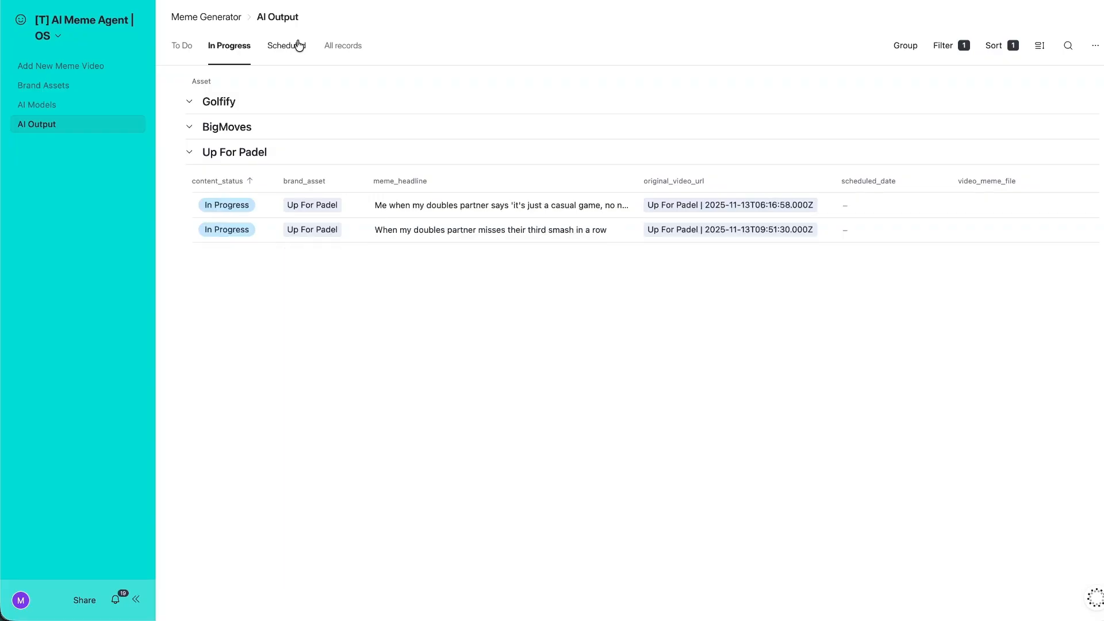
{"action": "left_click", "coordinate": [282, 47]}
{"action": "left_click", "coordinate": [343, 46]}
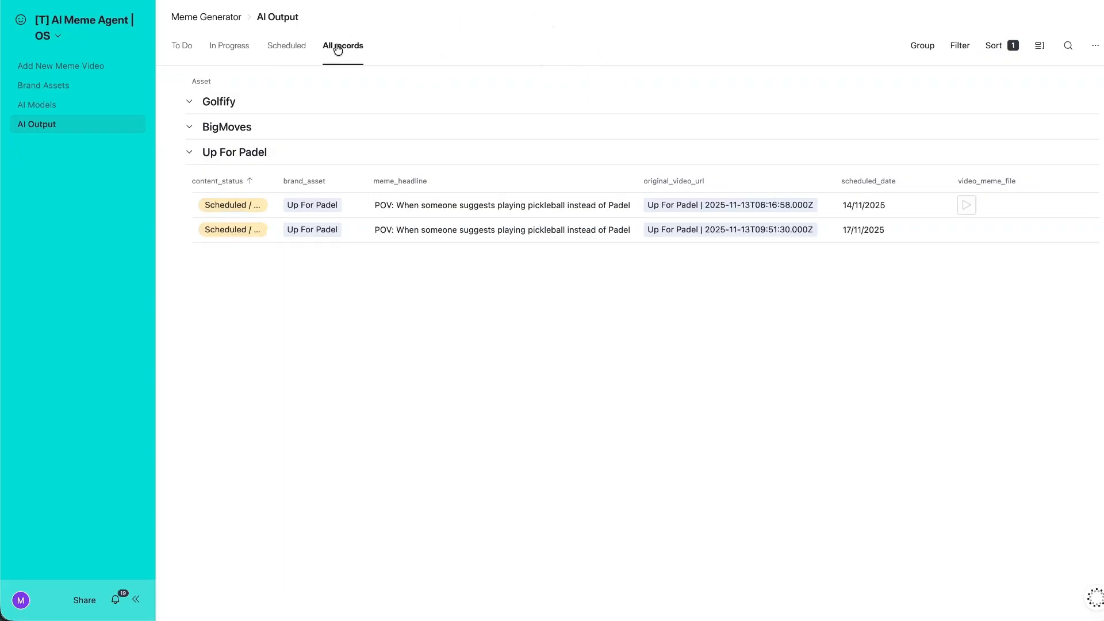
{"action": "left_click", "coordinate": [183, 46]}
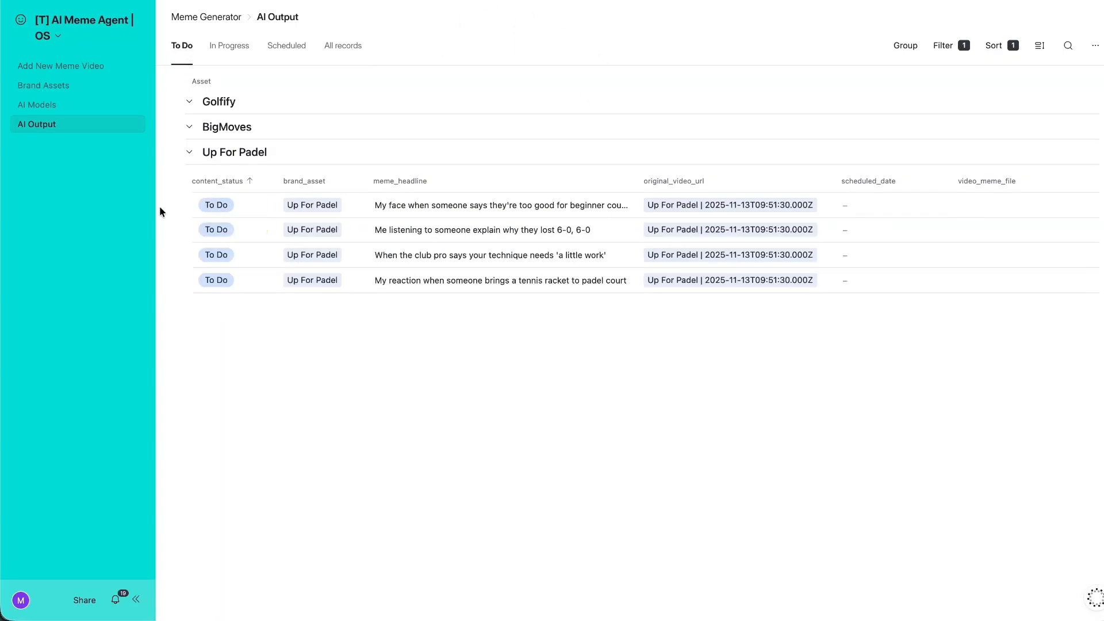
{"action": "left_click", "coordinate": [62, 31]}
{"action": "left_click", "coordinate": [79, 69]}
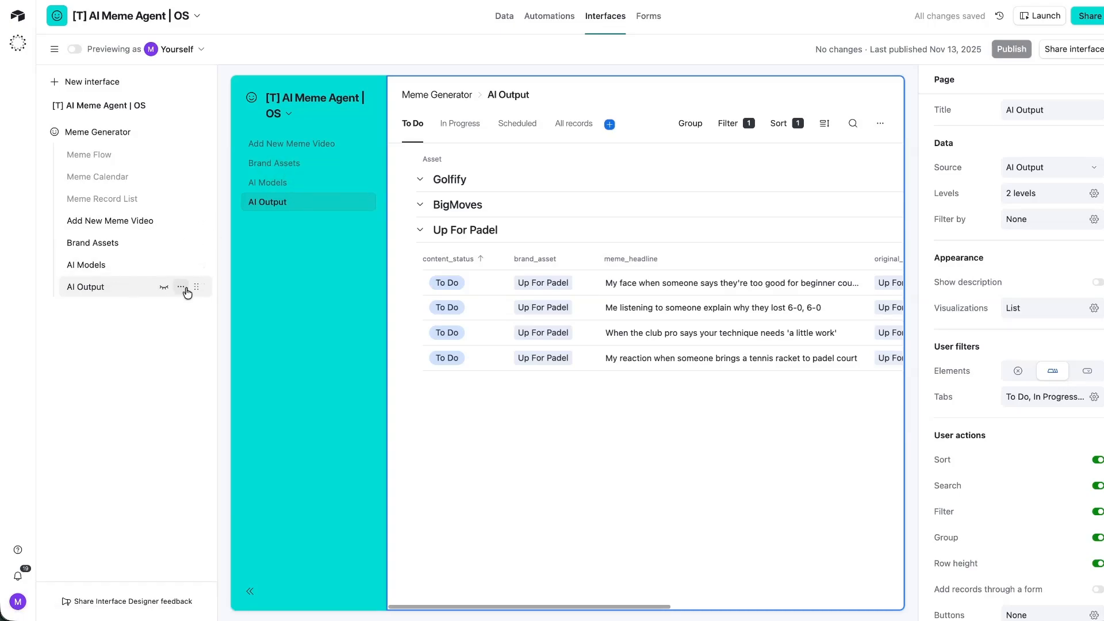
Move the AI Output page above Brand Assets and rename it 'AI Output + Scheduling'.
{"action": "left_click_drag", "start_coordinate": [187, 292], "coordinate": [196, 253]}
{"action": "double_click", "coordinate": [155, 243]}
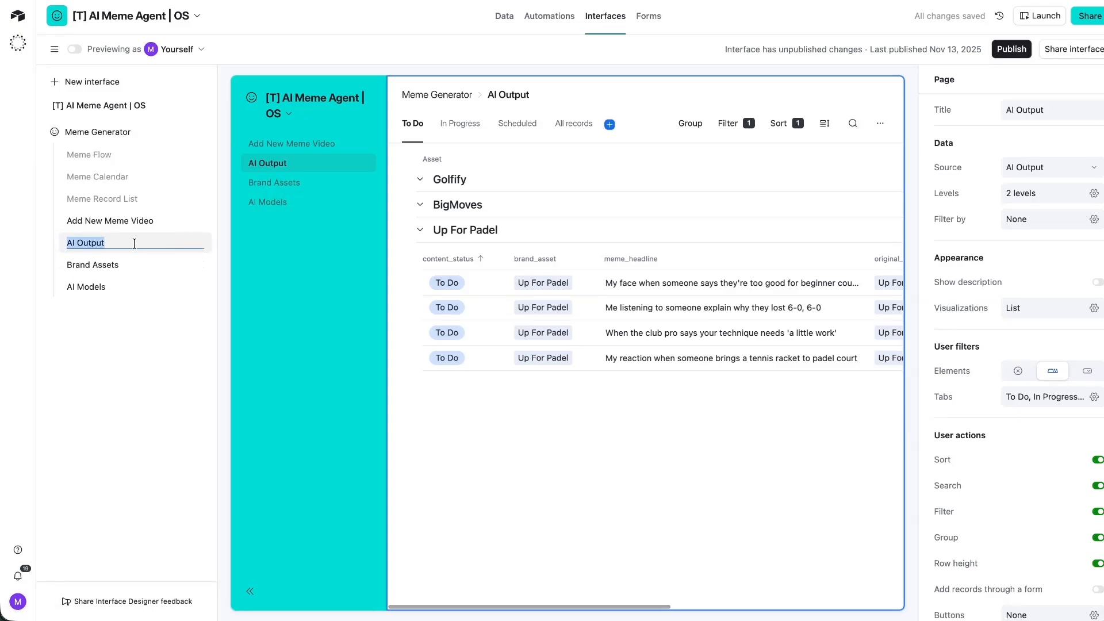
{"action": "type", "text": "Headline AI Output"}
{"action": "key", "text": "ctrl+a"}
{"action": "type", "text": "A"}
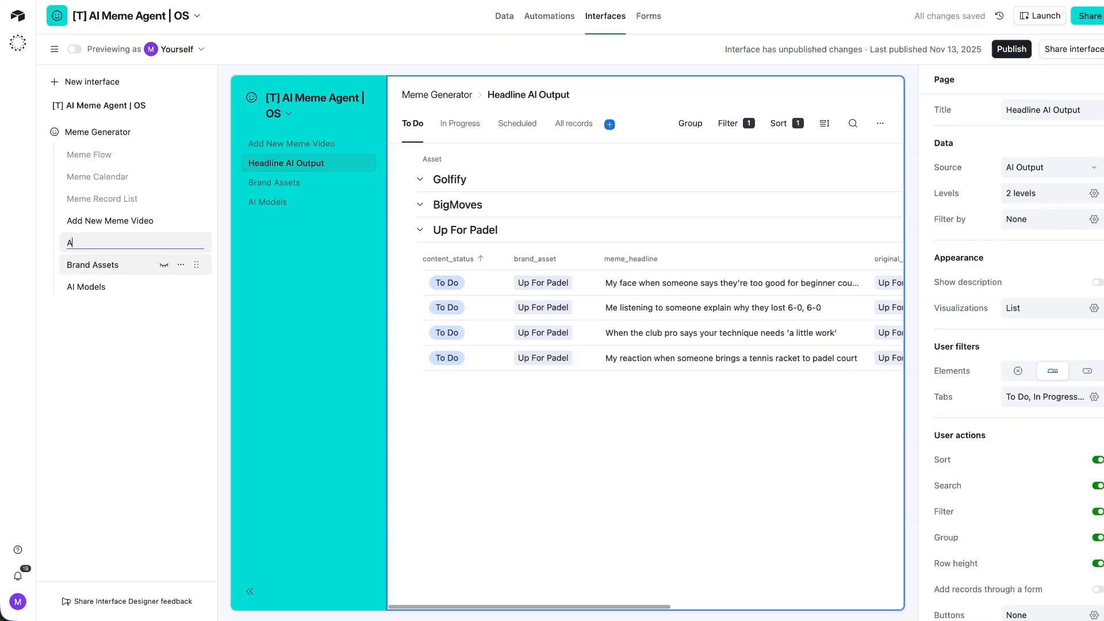
{"action": "type", "text": "I Output + Scheduling"}
{"action": "key", "text": "Return"}
Remove the deleted-field placeholder from the Brand Assets page and publish the interface.
{"action": "left_click", "coordinate": [110, 265]}
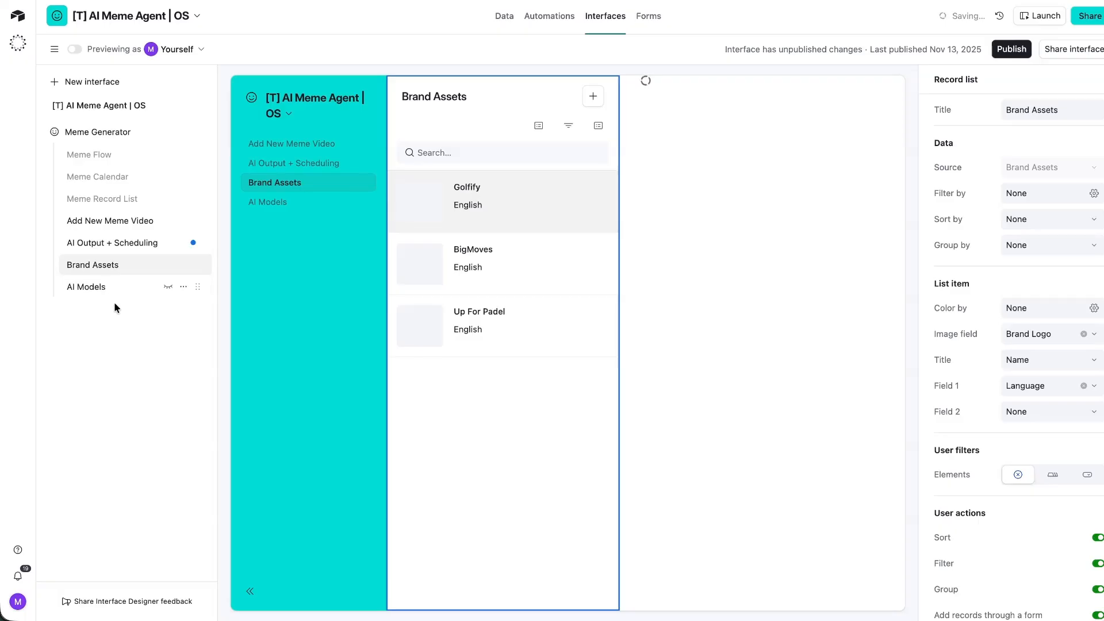
{"action": "left_click", "coordinate": [730, 391]}
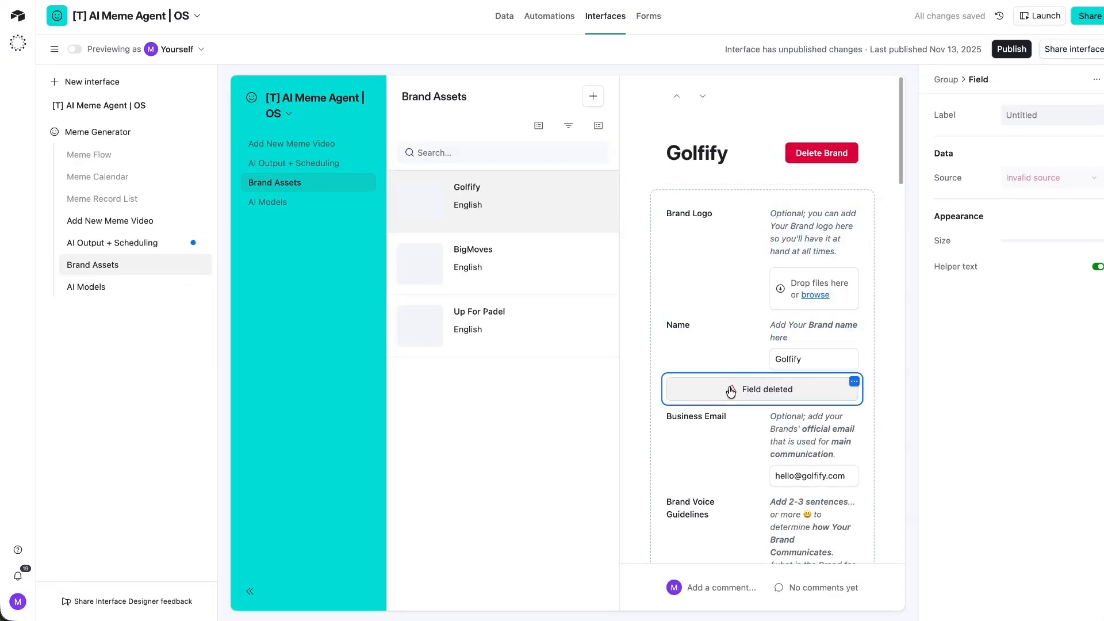
{"action": "key", "text": "Delete"}
{"action": "scroll", "coordinate": [718, 368], "scroll_direction": "down", "scroll_amount": 6}
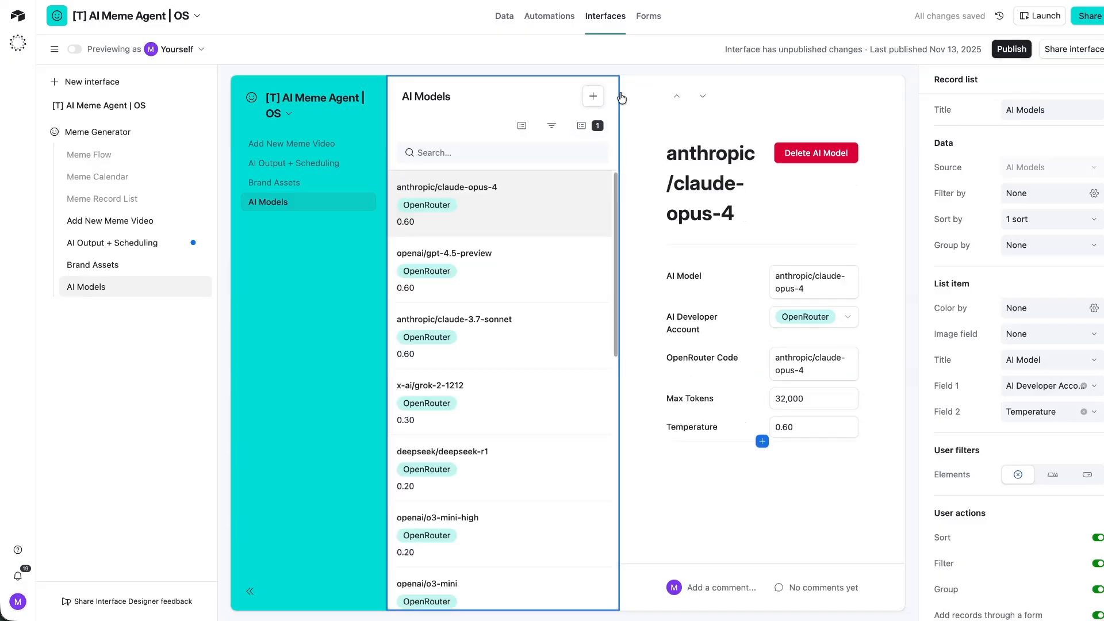
{"action": "left_click", "coordinate": [1004, 51]}
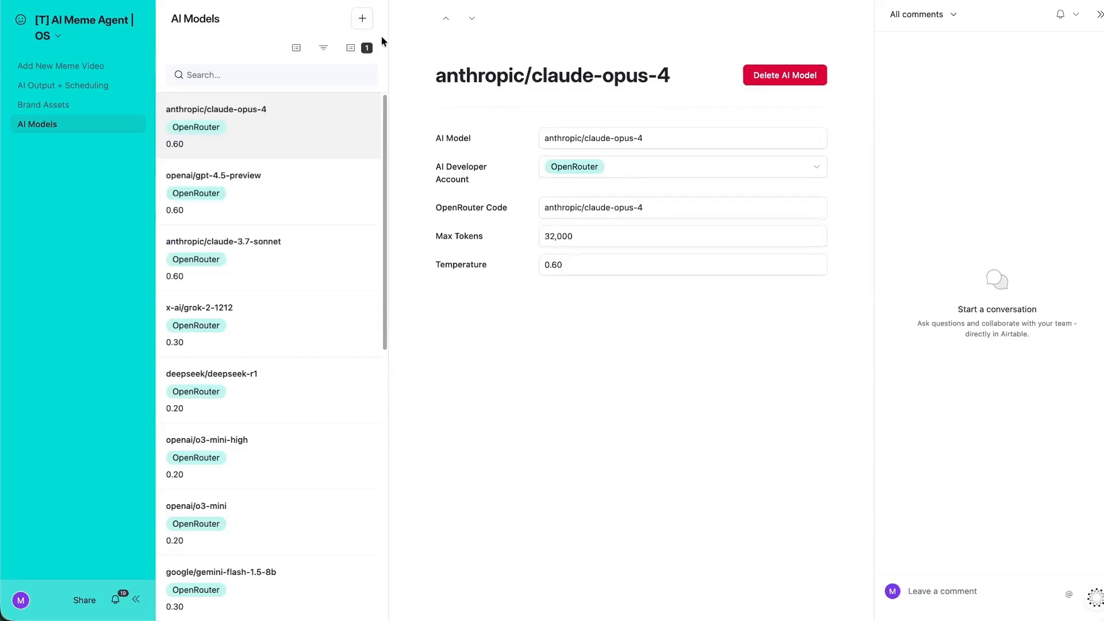
Delete the anthropic/claude-3.7-sonnet AI model, then open the underlying AI Models table.
{"action": "left_click", "coordinate": [364, 19]}
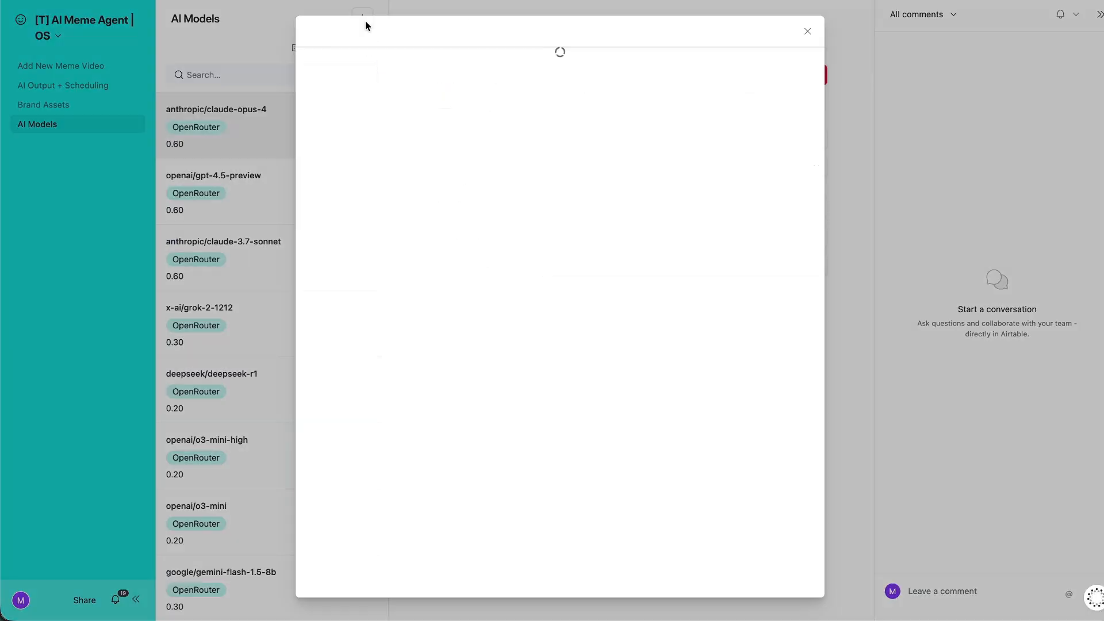
{"action": "scroll", "coordinate": [539, 319], "scroll_direction": "down", "scroll_amount": 2}
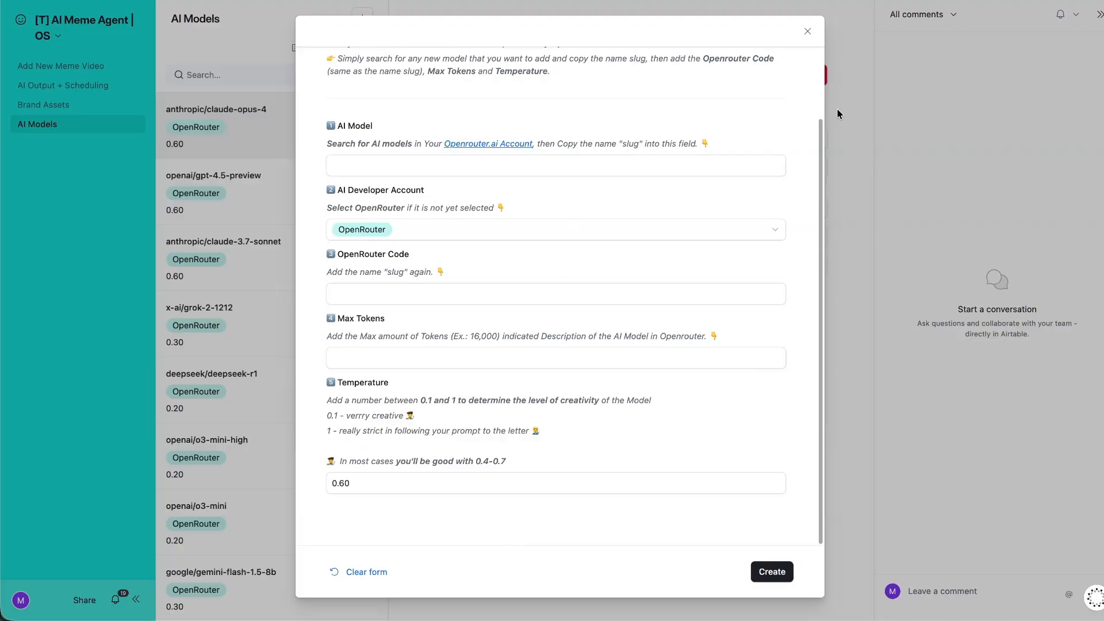
{"action": "left_click", "coordinate": [814, 30]}
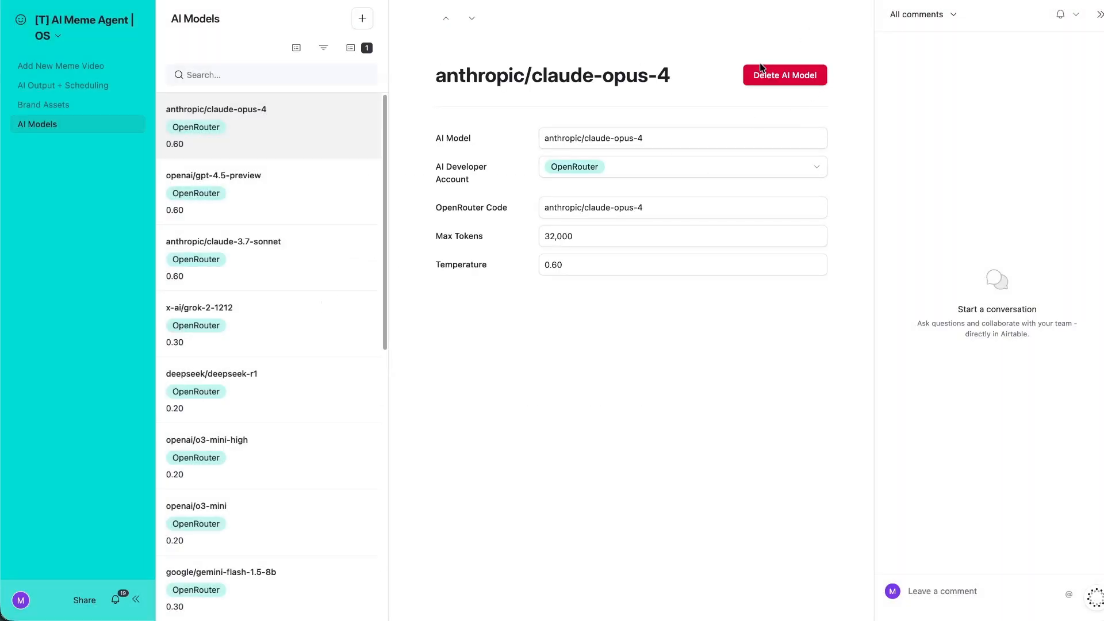
{"action": "left_click", "coordinate": [272, 254]}
{"action": "left_click", "coordinate": [784, 74]}
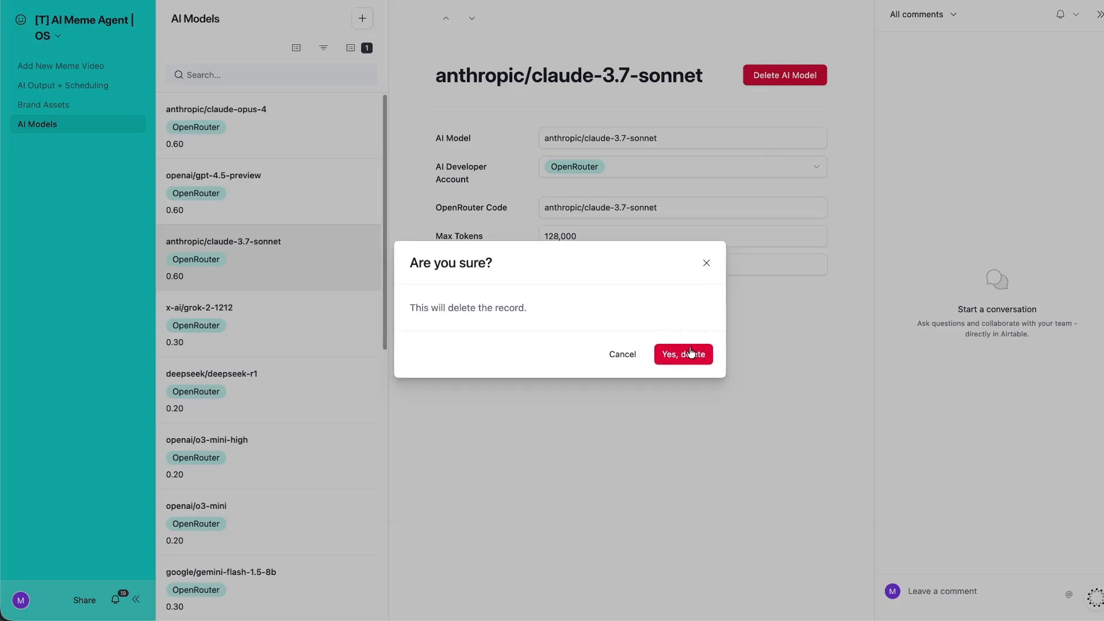
{"action": "left_click", "coordinate": [690, 352]}
{"action": "left_click", "coordinate": [114, 35]}
{"action": "left_click", "coordinate": [81, 90]}
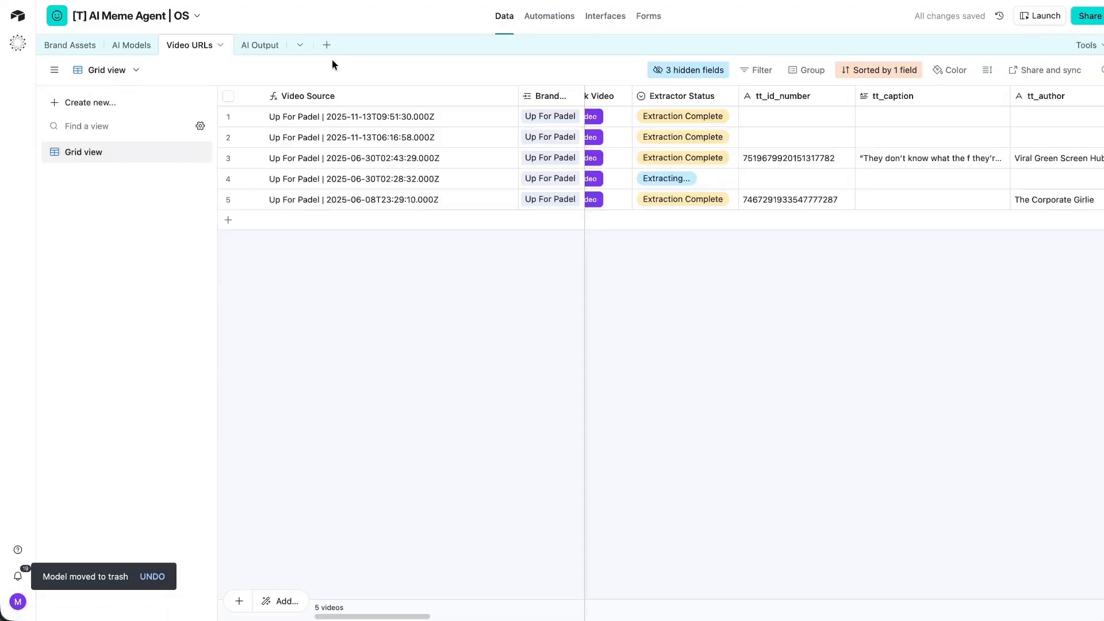
{"action": "left_click", "coordinate": [130, 45]}
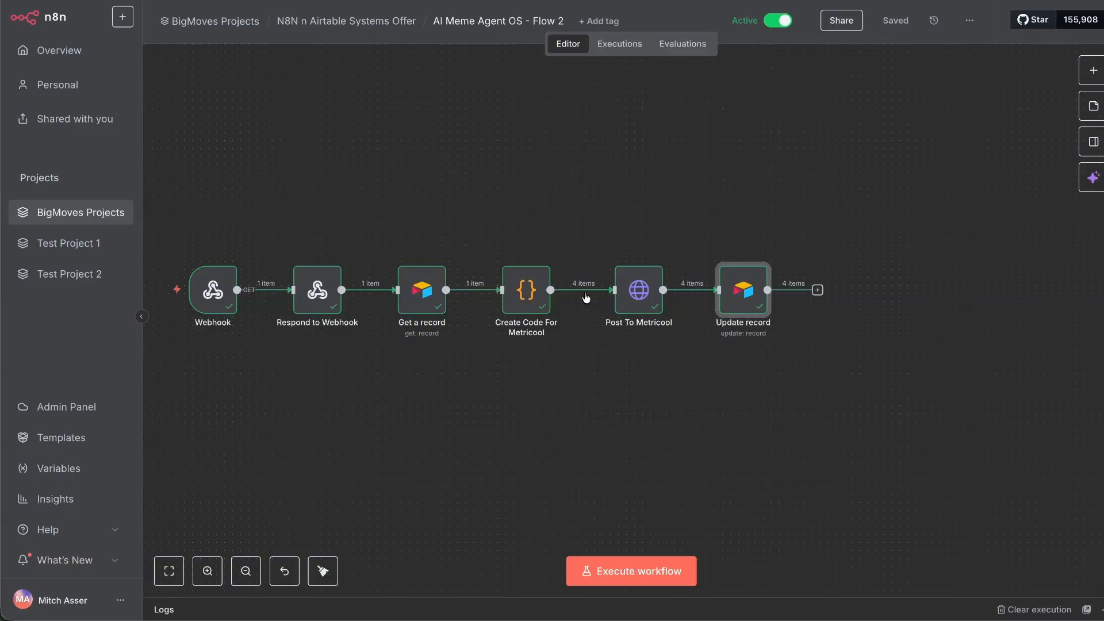
{"action": "scroll", "coordinate": [233, 184], "scroll_direction": "left", "scroll_amount": 3}
{"action": "left_click", "coordinate": [238, 187]}
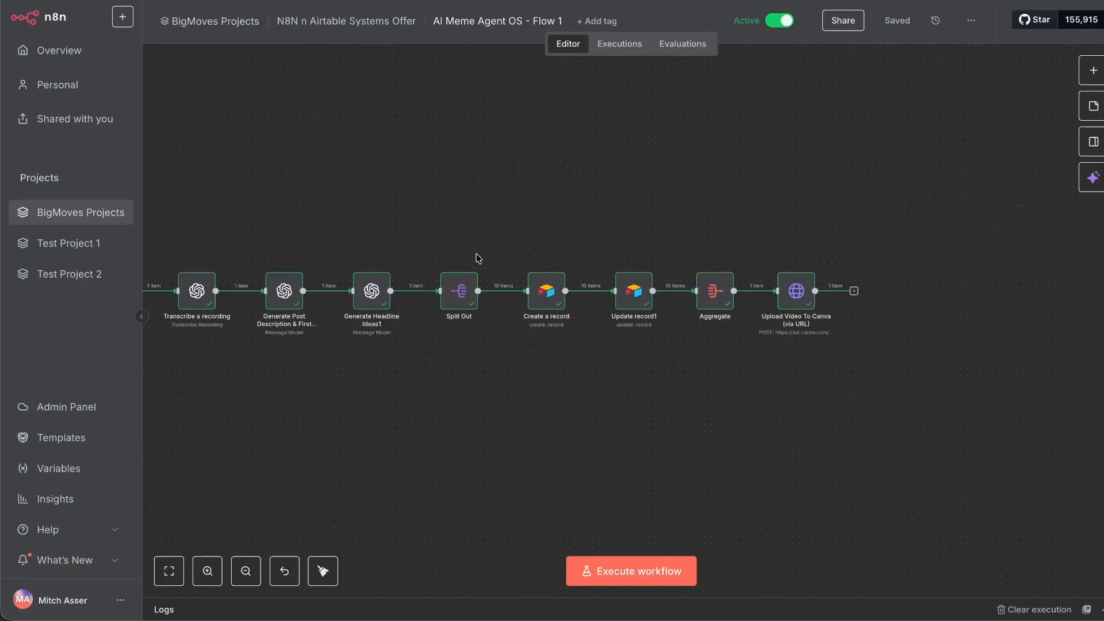
{"action": "scroll", "coordinate": [282, 195], "scroll_direction": "left", "scroll_amount": 5}
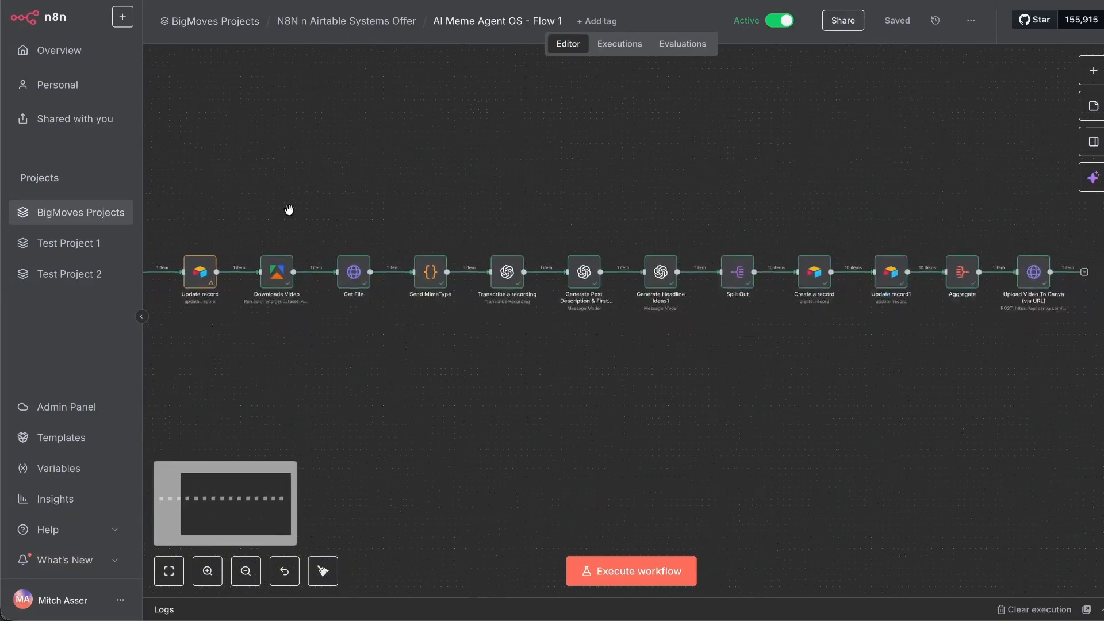
{"action": "scroll", "coordinate": [288, 209], "scroll_direction": "down", "scroll_amount": 2}
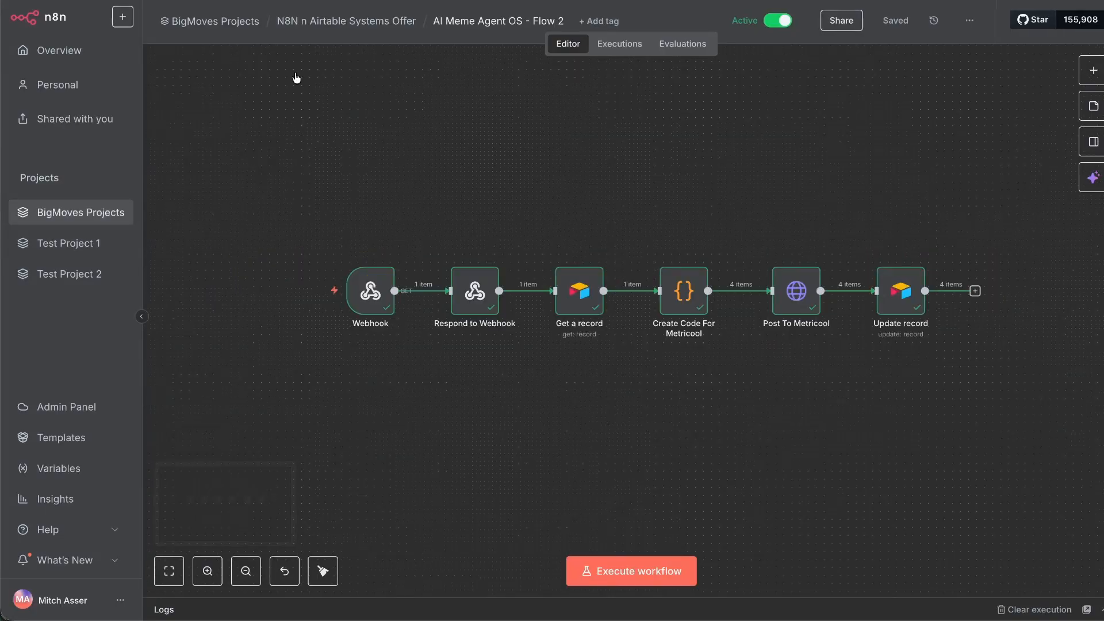
{"action": "left_click_drag", "start_coordinate": [268, 242], "coordinate": [940, 449]}
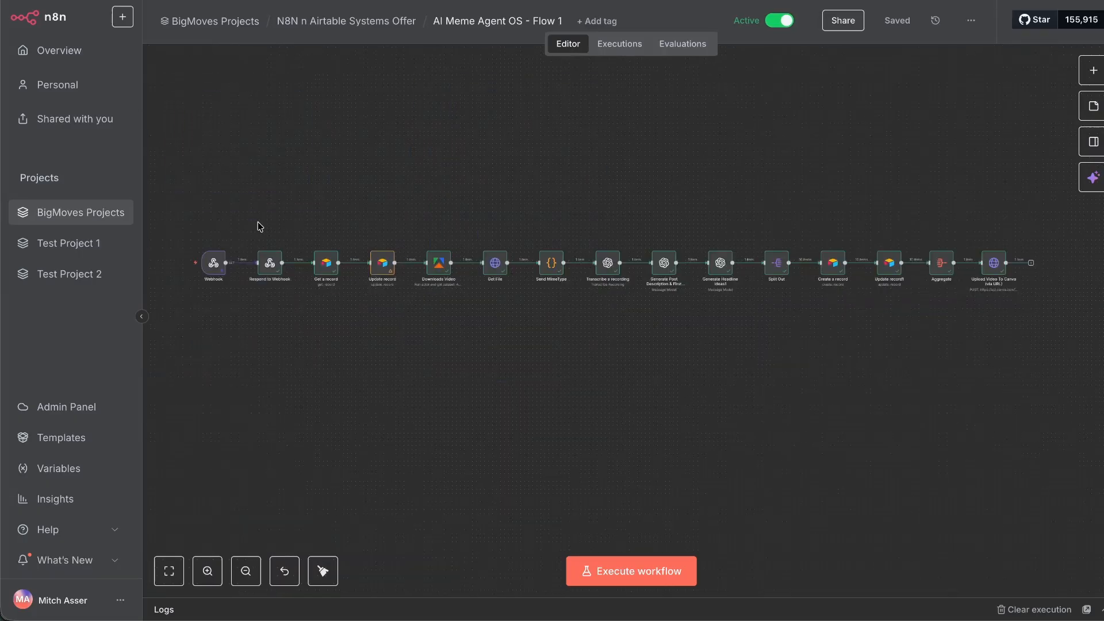
{"action": "left_click_drag", "start_coordinate": [152, 185], "coordinate": [970, 400]}
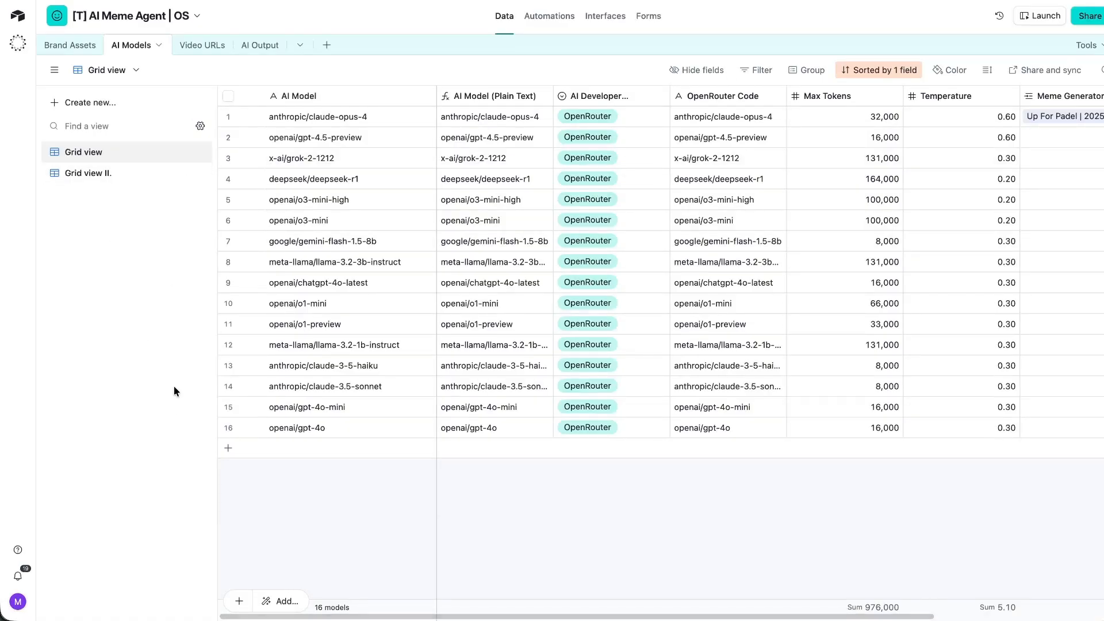
Select AI Models rows from anthropic/claude-3.5-sonnet up to x-ai/grok-2-1212 and open their bulk actions menu.
{"action": "left_click", "coordinate": [229, 386]}
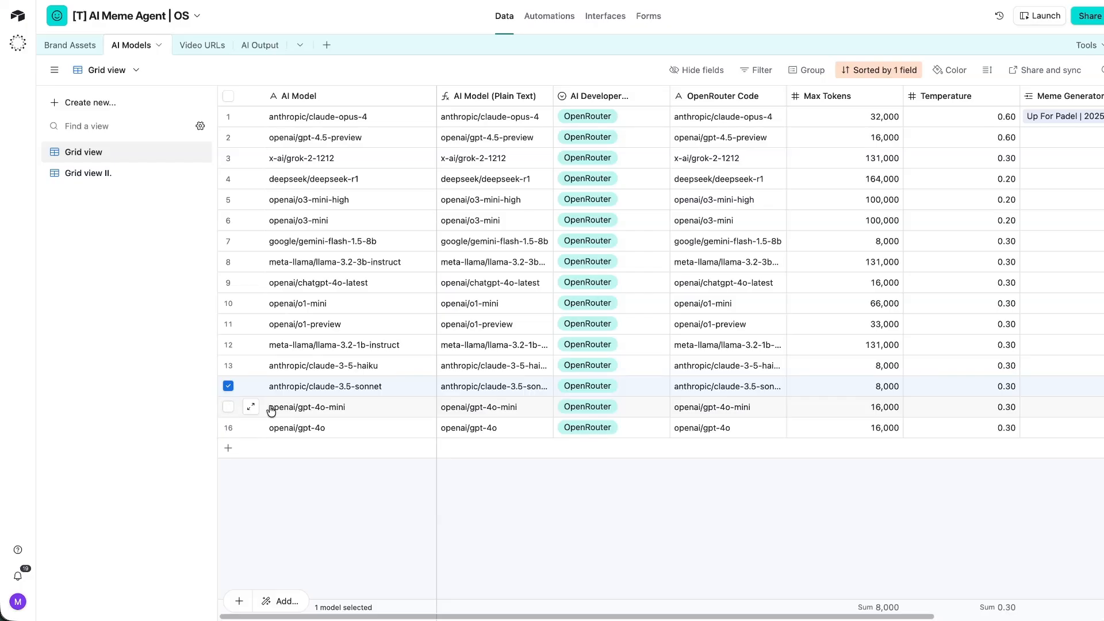
{"action": "left_click", "coordinate": [227, 158], "text": "shift"}
{"action": "right_click", "coordinate": [225, 162]}
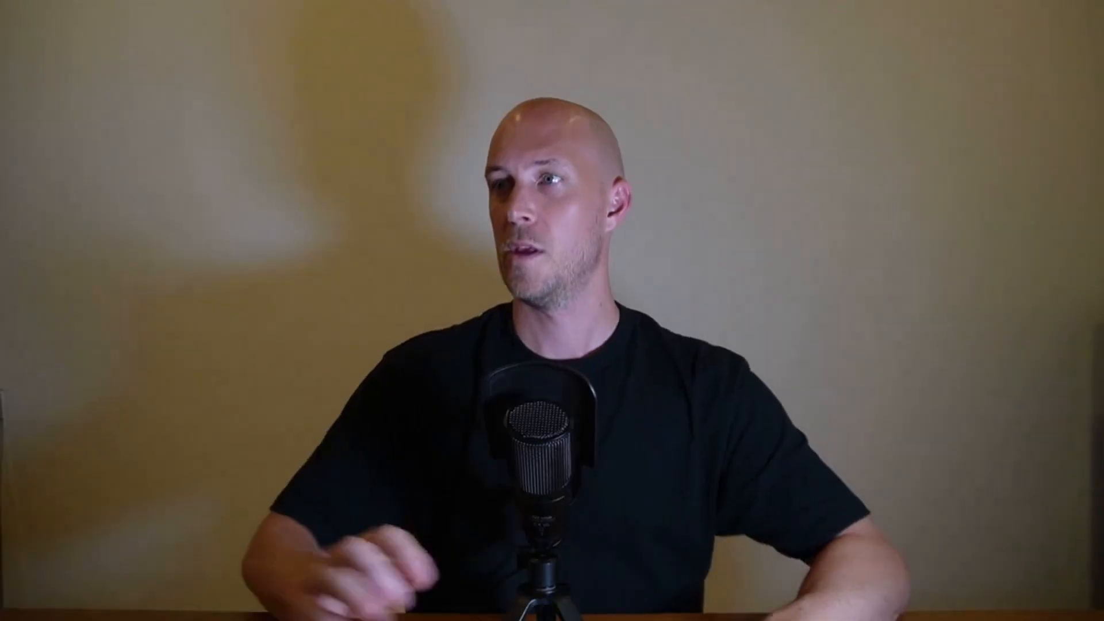